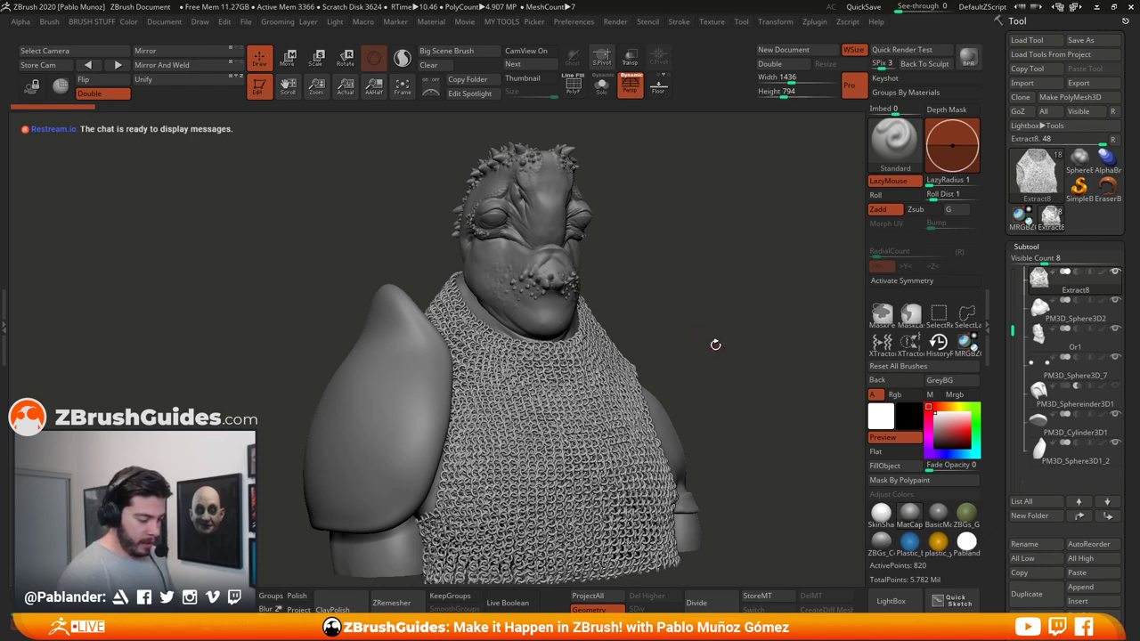
mouse_move(716, 345)
alt+mouse_down()
mouse_move(694, 298)
mouse_move(680, 336)
mouse_move(700, 351)
alt+mouse_up()
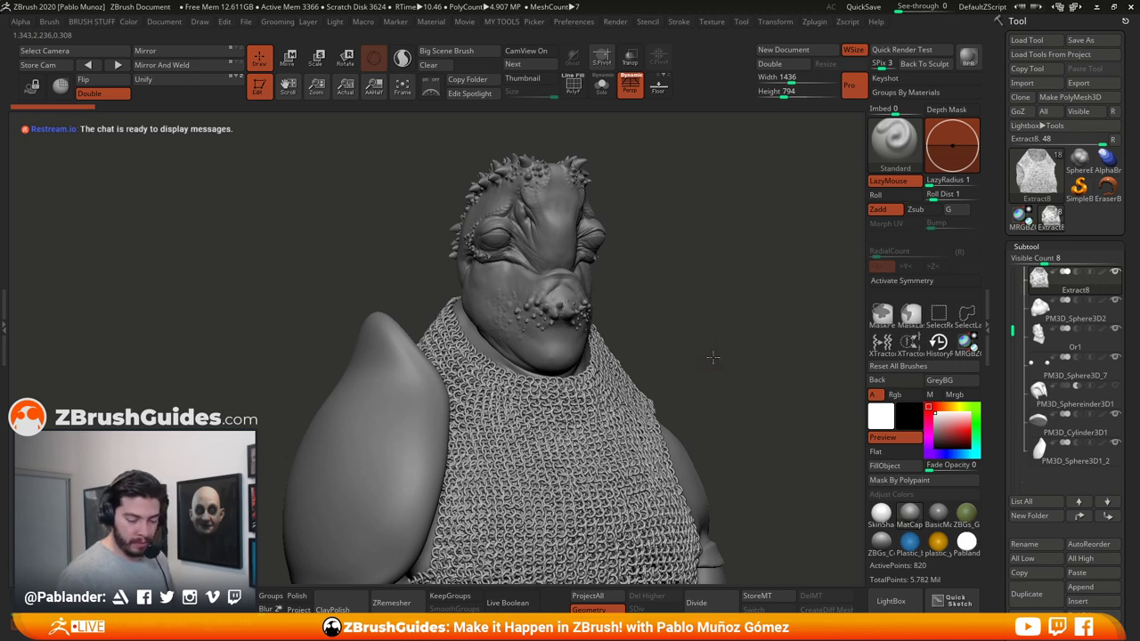
drag(719, 349, 692, 377)
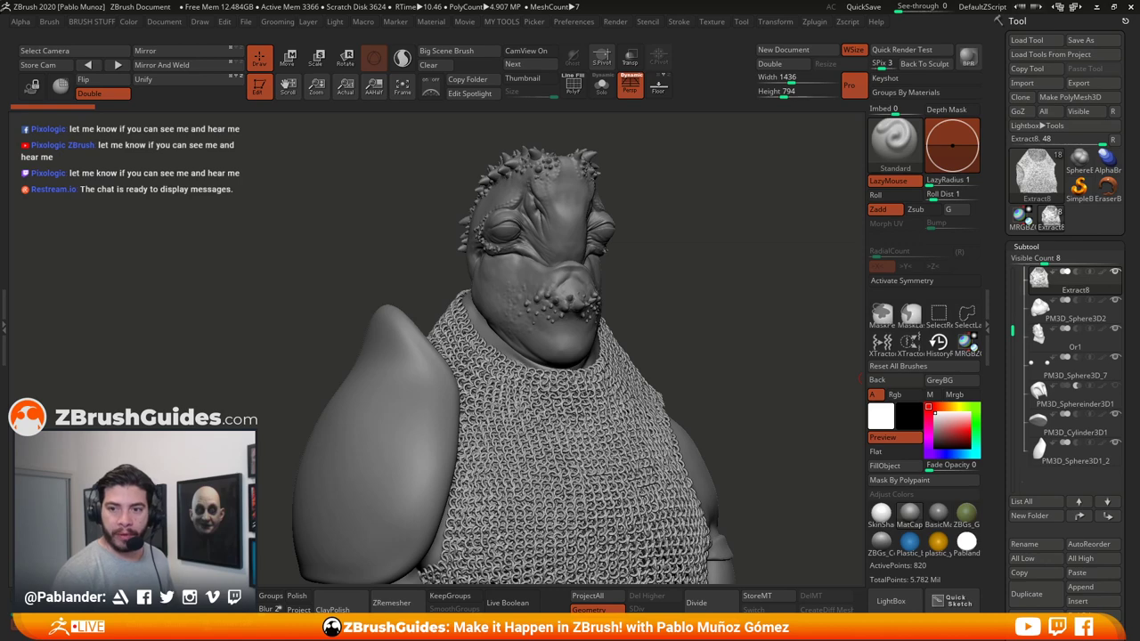
drag(785, 378, 822, 386)
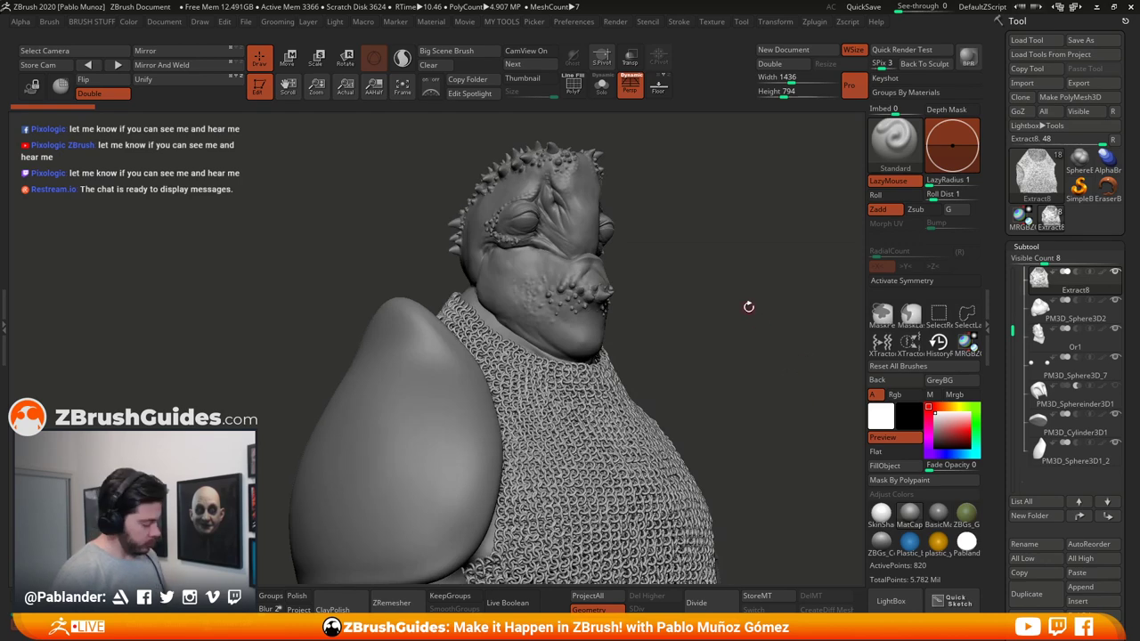
mouse_move(745, 317)
mouse_down()
mouse_move(730, 357)
mouse_move(721, 347)
mouse_up()
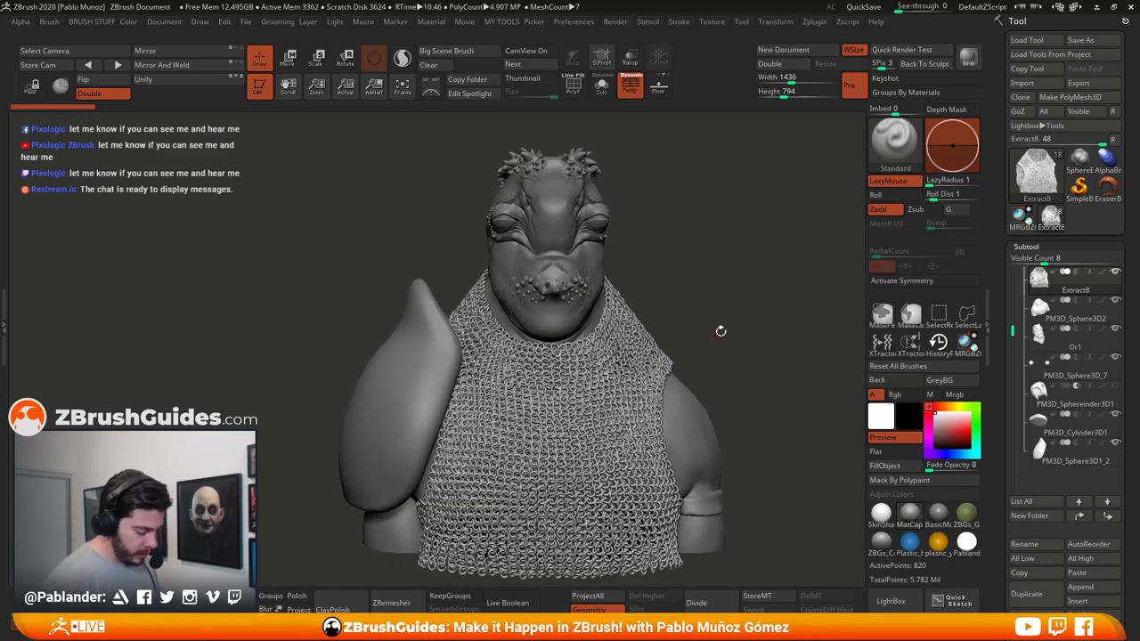
drag(713, 287, 739, 294)
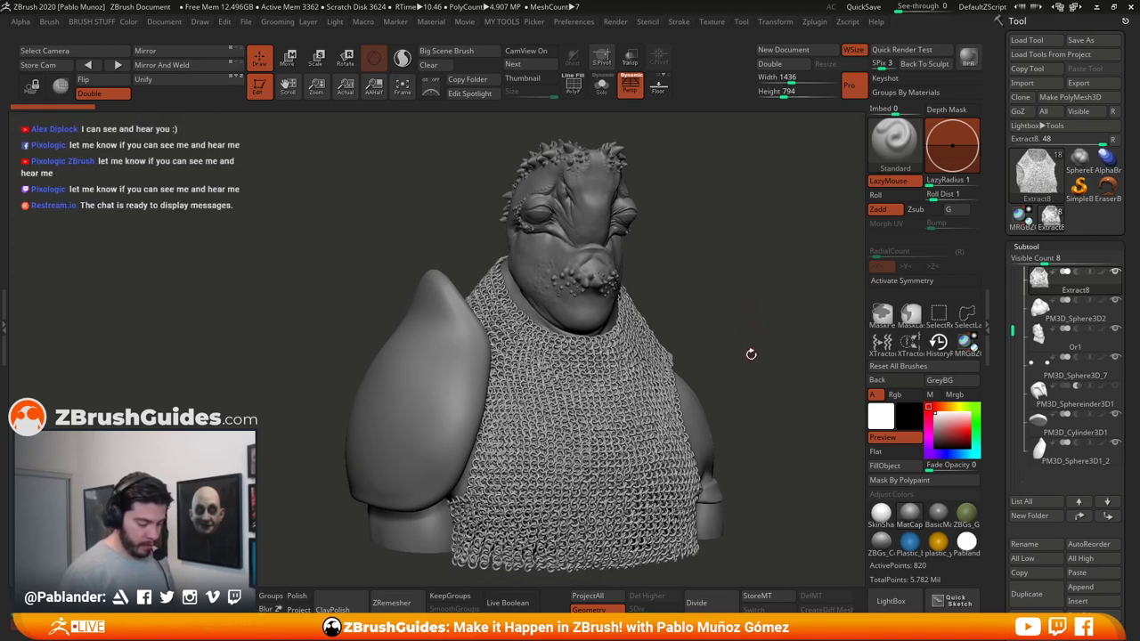
Step: Show the "or" folder, select its Wilber3 subtool and isolate it with Solo to inspect the original head
mouse_move(747, 381)
mouse_down()
mouse_move(668, 383)
mouse_move(792, 398)
mouse_up()
drag(1013, 305, 1013, 271)
click(1047, 284)
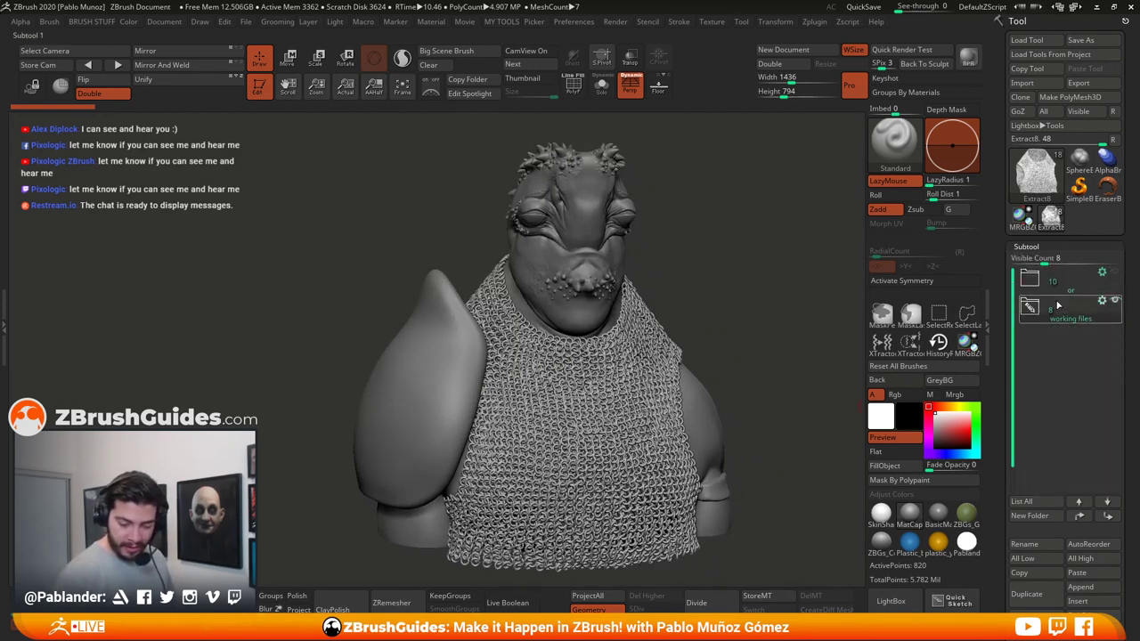
click(1099, 304)
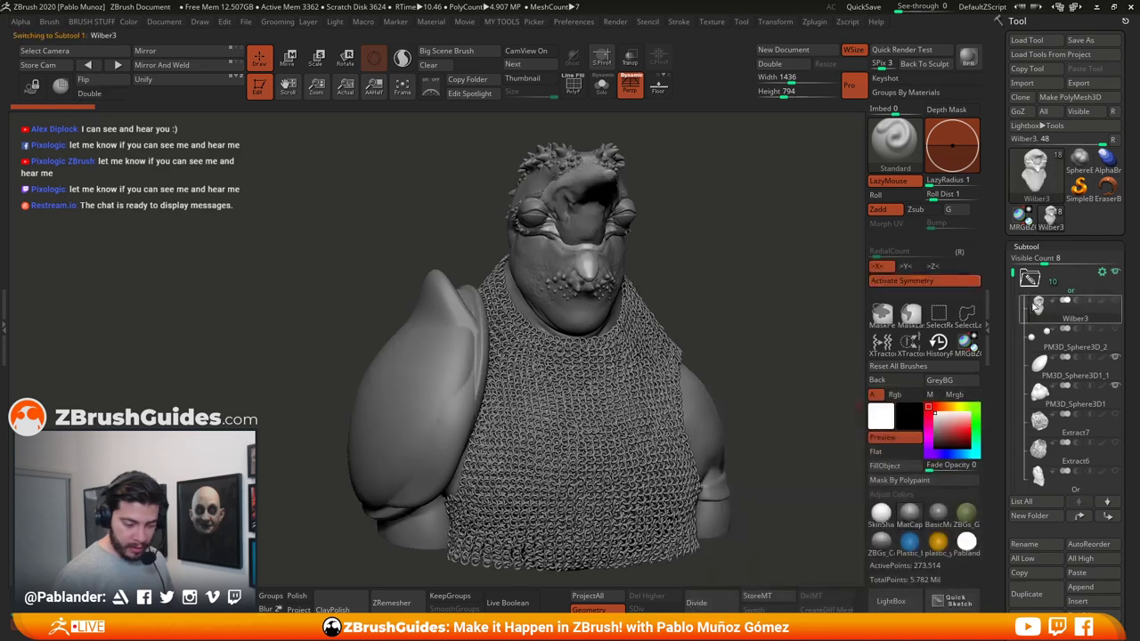
click(602, 85)
mouse_move(732, 352)
mouse_down()
mouse_move(753, 312)
mouse_move(720, 353)
mouse_move(741, 379)
mouse_move(715, 356)
mouse_move(720, 394)
mouse_move(755, 398)
mouse_up()
mouse_move(636, 399)
mouse_down()
mouse_move(731, 394)
mouse_move(635, 400)
mouse_move(699, 400)
mouse_move(684, 415)
mouse_move(695, 401)
mouse_up()
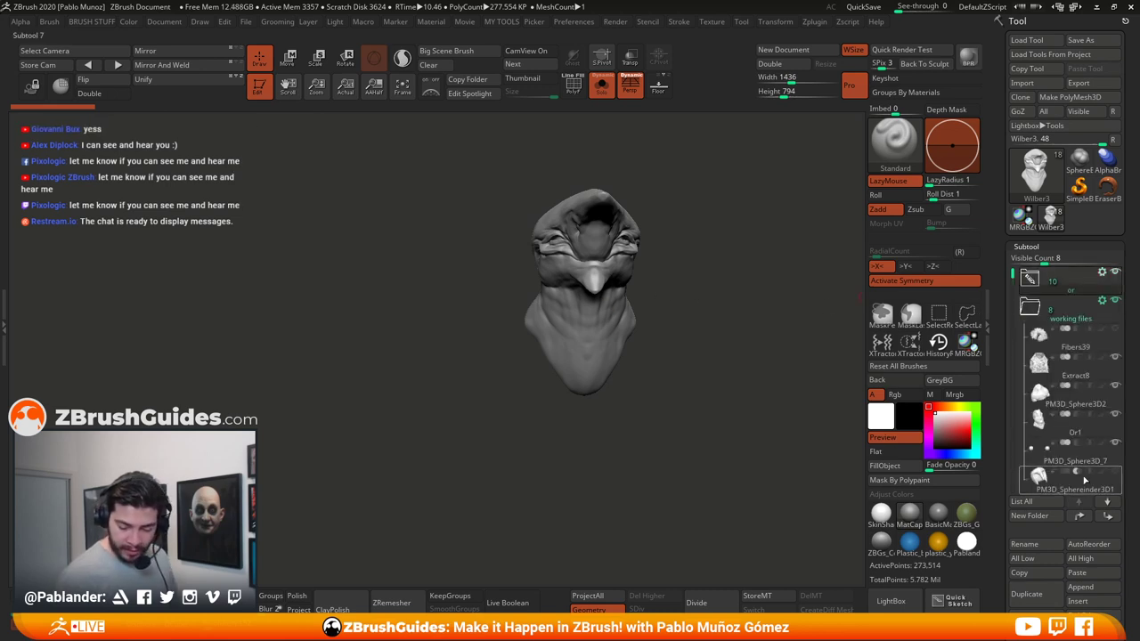
Step: Select the Or1 subtool in the "working files" folder and turn off Solo to view the whole bust
click(1085, 430)
click(602, 85)
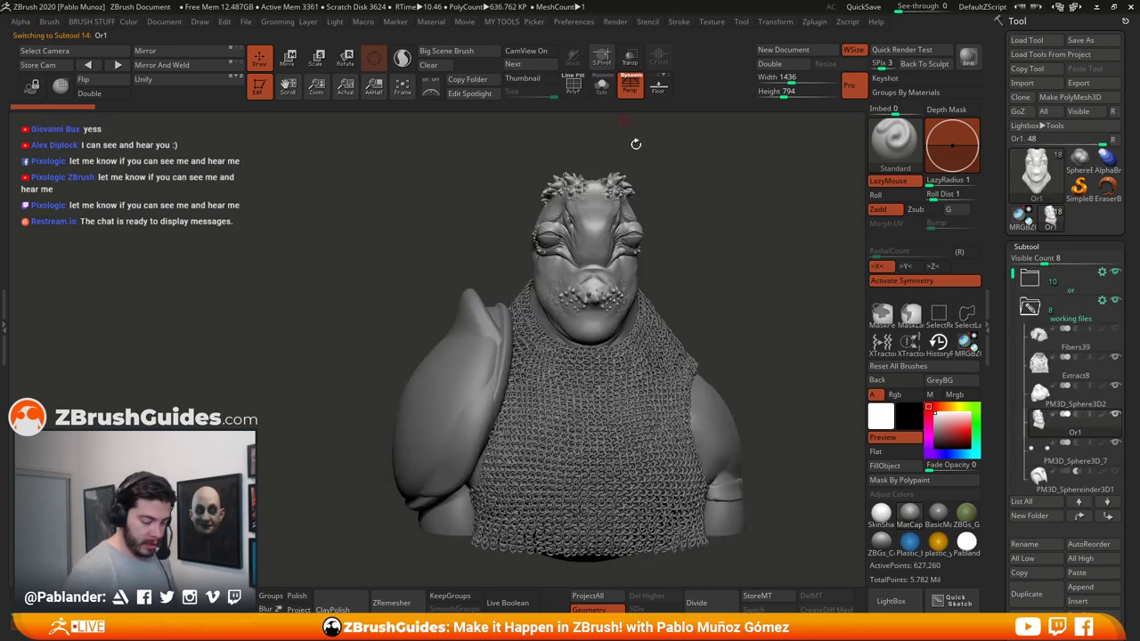
mouse_move(736, 354)
mouse_down()
mouse_move(748, 363)
mouse_move(758, 350)
mouse_move(757, 435)
mouse_up()
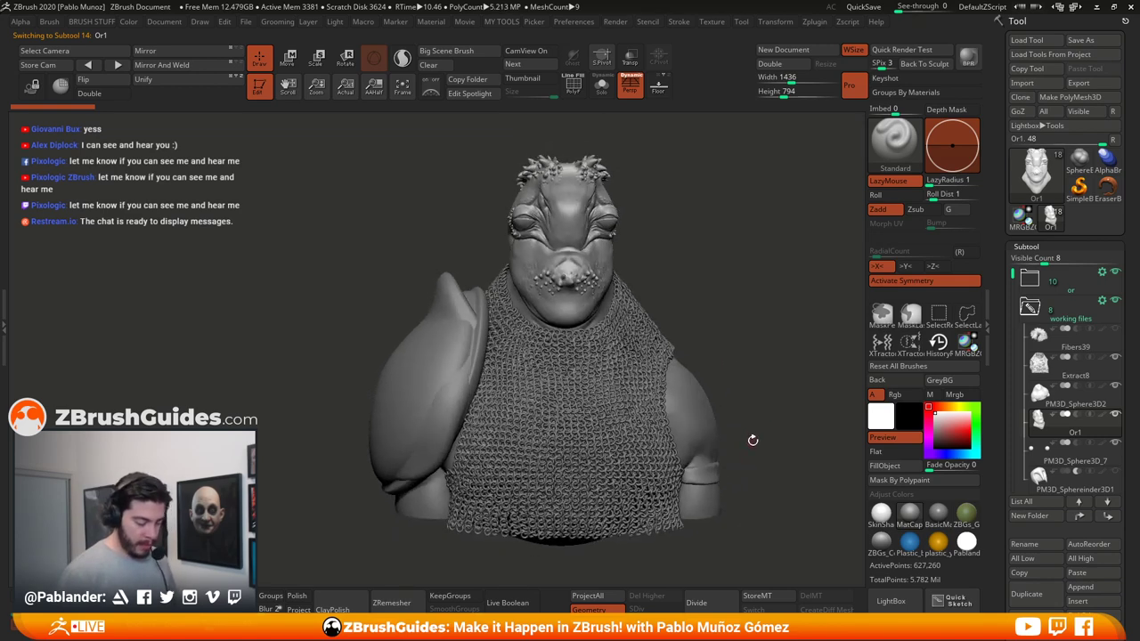
Step: Select the PM3D_Sphere3D1_1 shoulder armour subtool and isolate it with Solo for inspection
click(1080, 405)
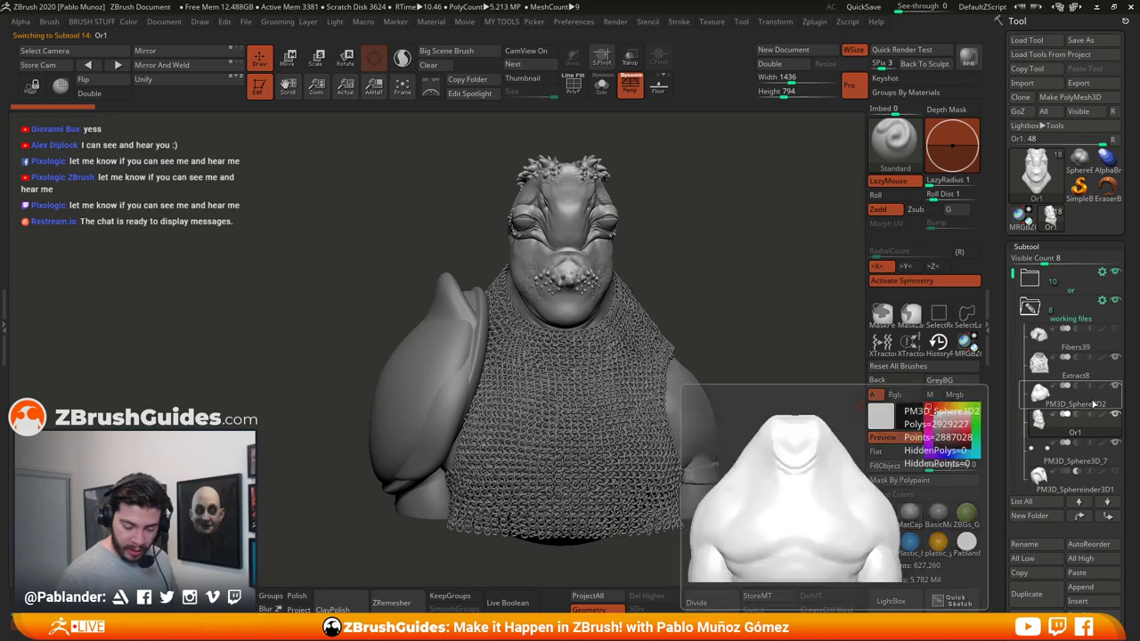
alt+click(479, 348)
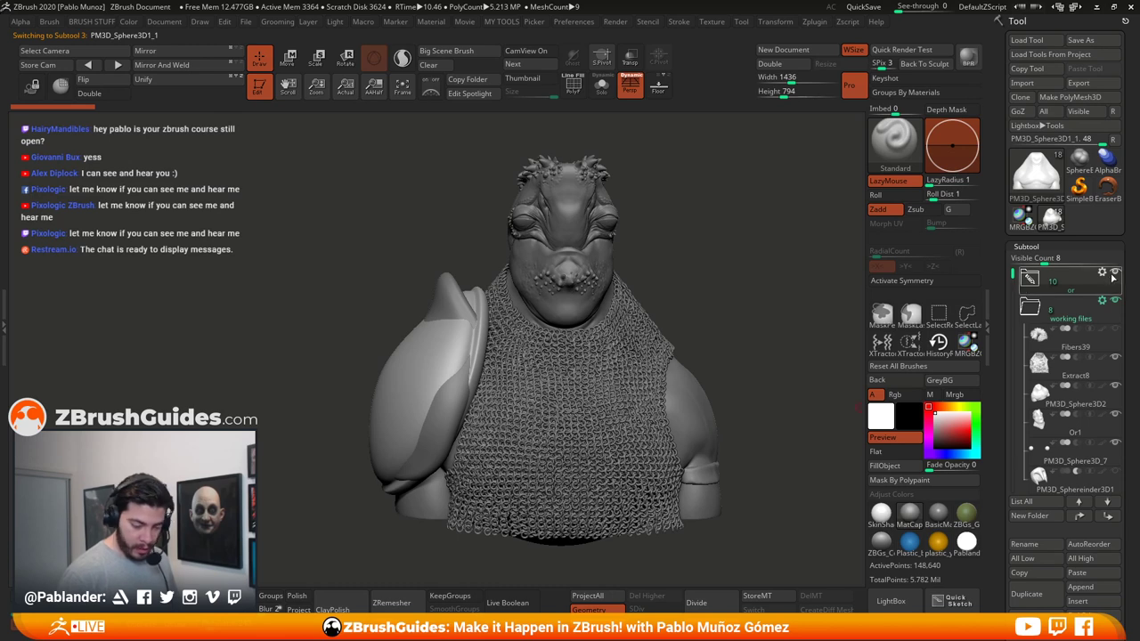
click(602, 85)
mouse_move(594, 351)
mouse_down()
mouse_move(672, 351)
mouse_move(569, 363)
mouse_move(585, 364)
mouse_up()
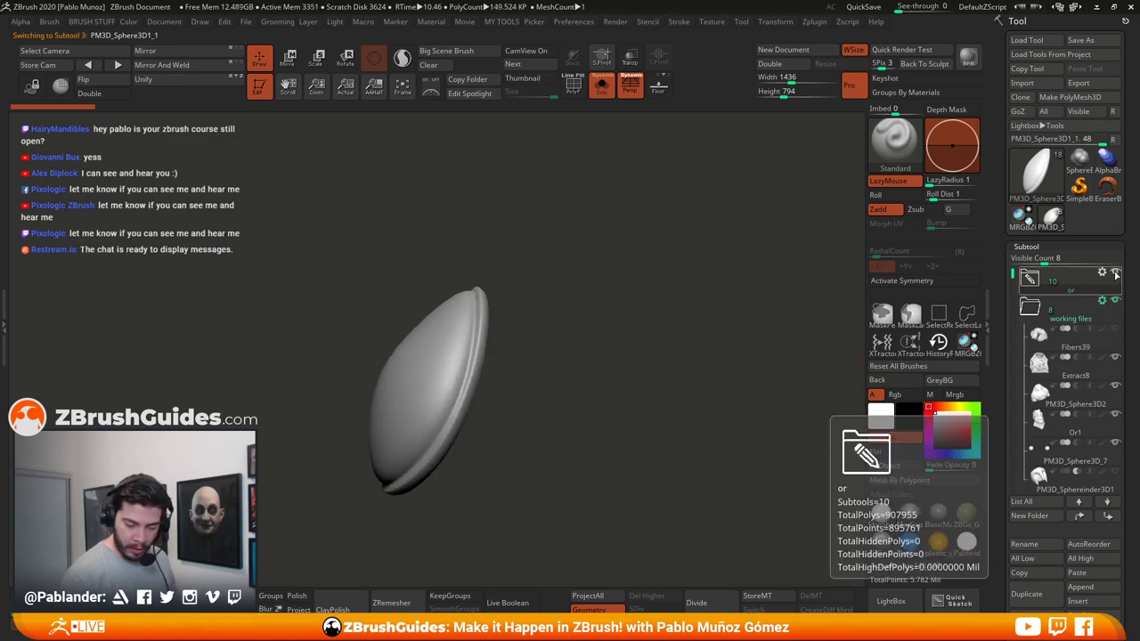
Step: Hide the "or" folder, select the Extract8 chainmail subtool and leave Solo mode
click(1080, 379)
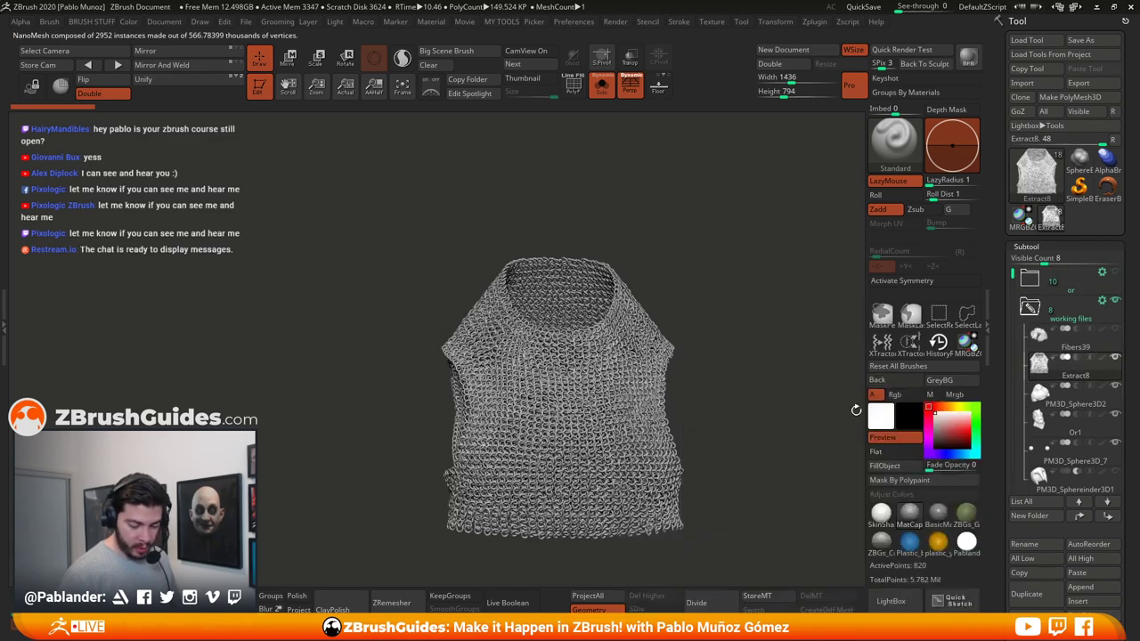
click(602, 85)
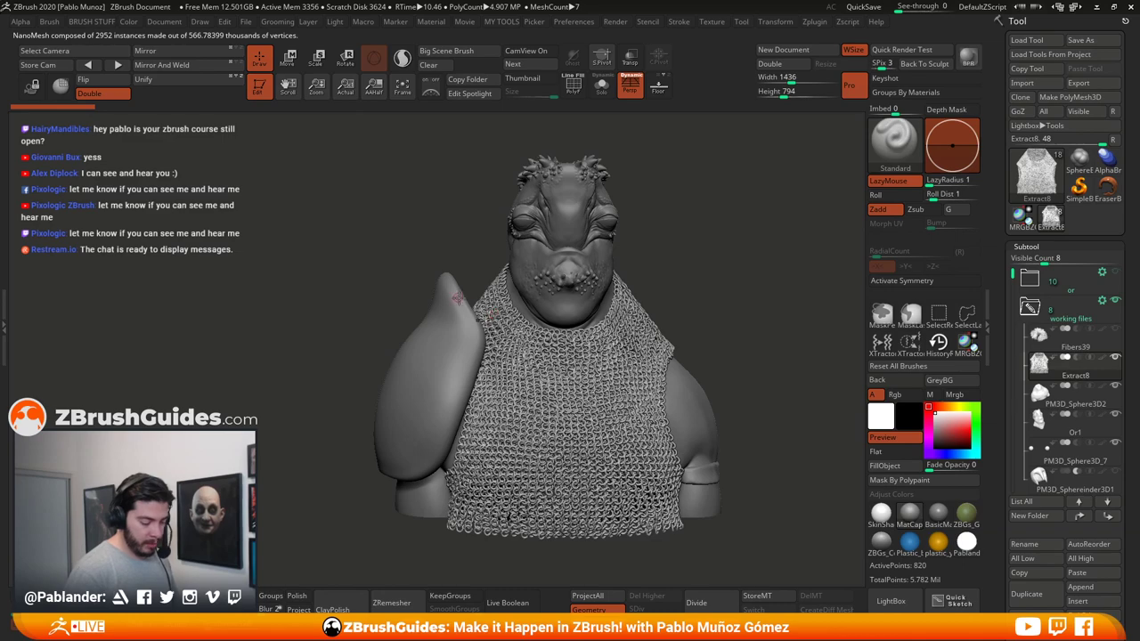
Step: Examine the chainmail, shoulder armour and arm band on the bust from the front and side, near and far
drag(762, 333, 704, 359)
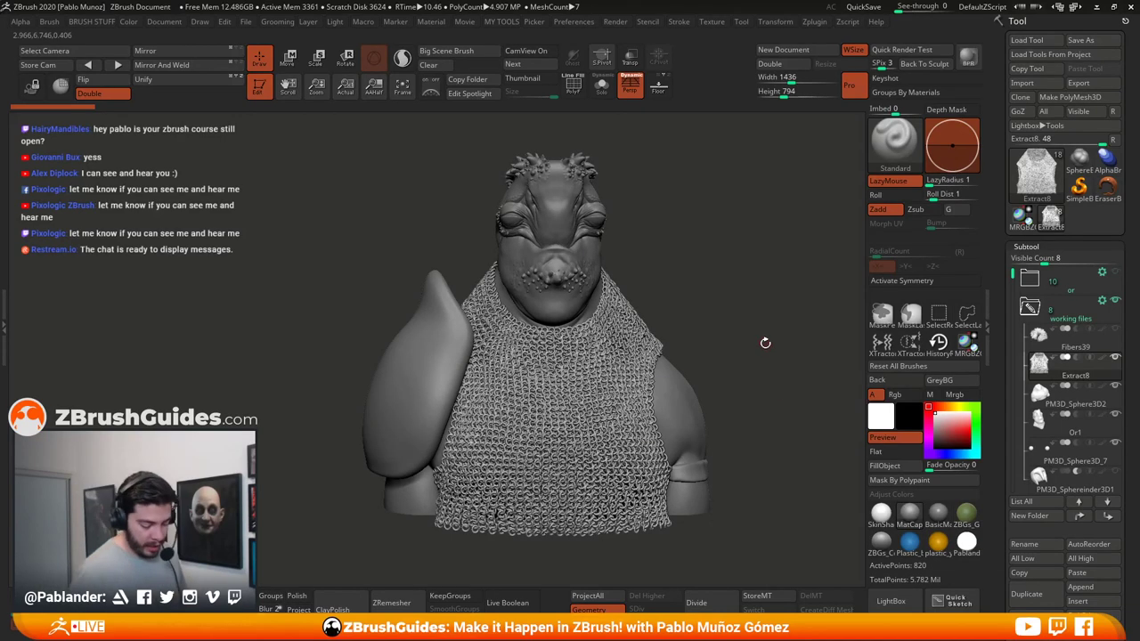
drag(751, 392, 652, 478)
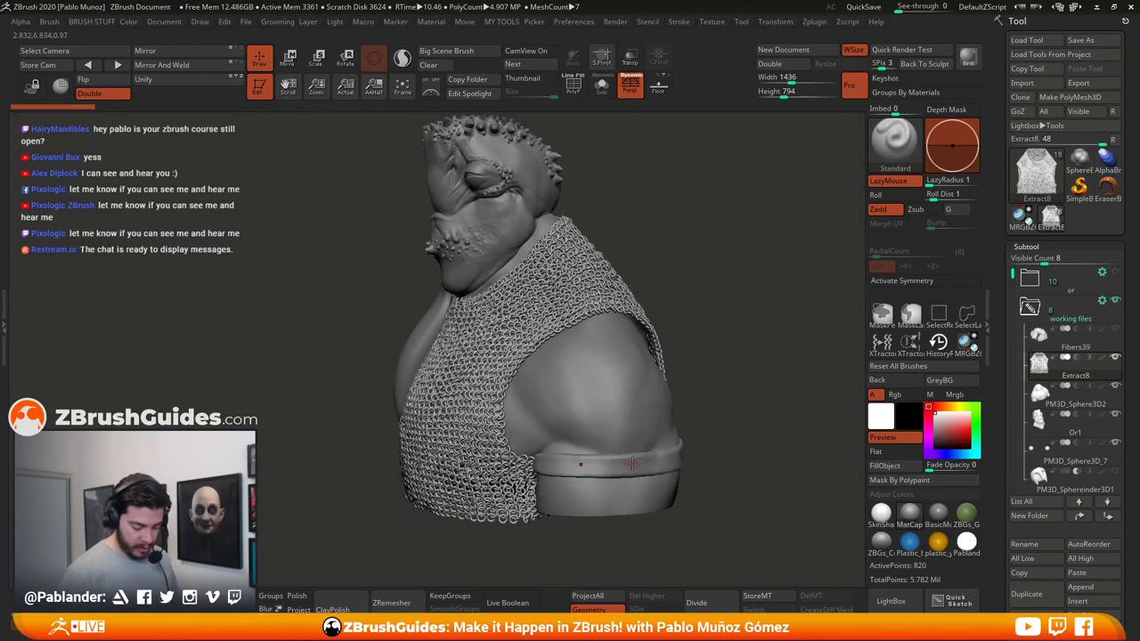
mouse_move(704, 450)
mouse_down()
mouse_move(688, 494)
mouse_move(755, 426)
mouse_move(703, 460)
mouse_up()
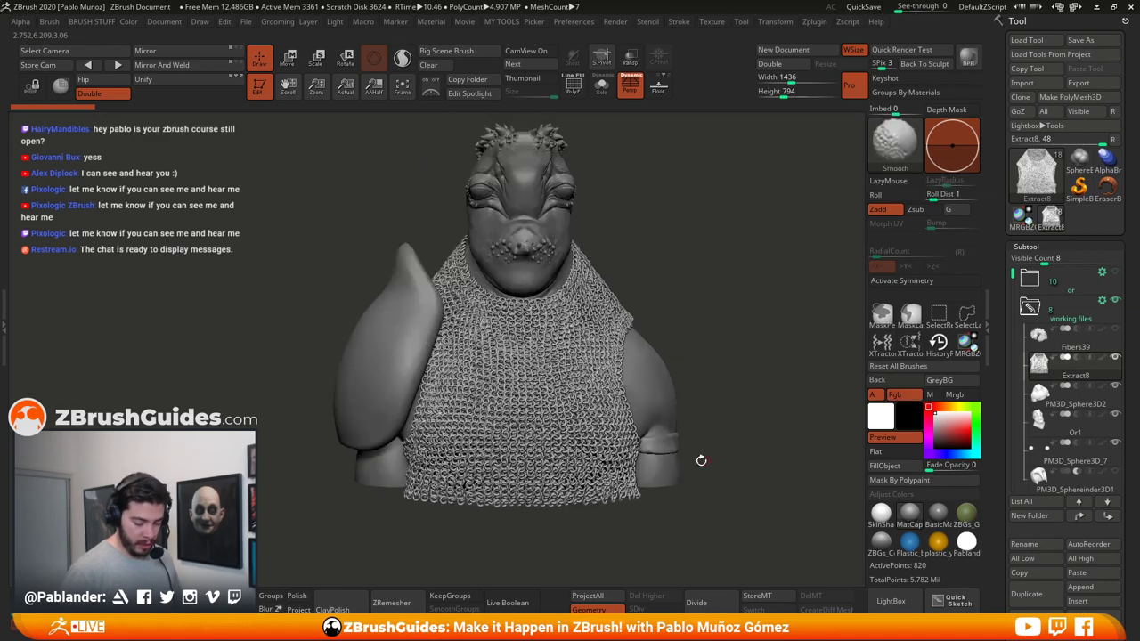
mouse_move(710, 398)
mouse_down()
mouse_move(723, 417)
mouse_move(726, 408)
mouse_up()
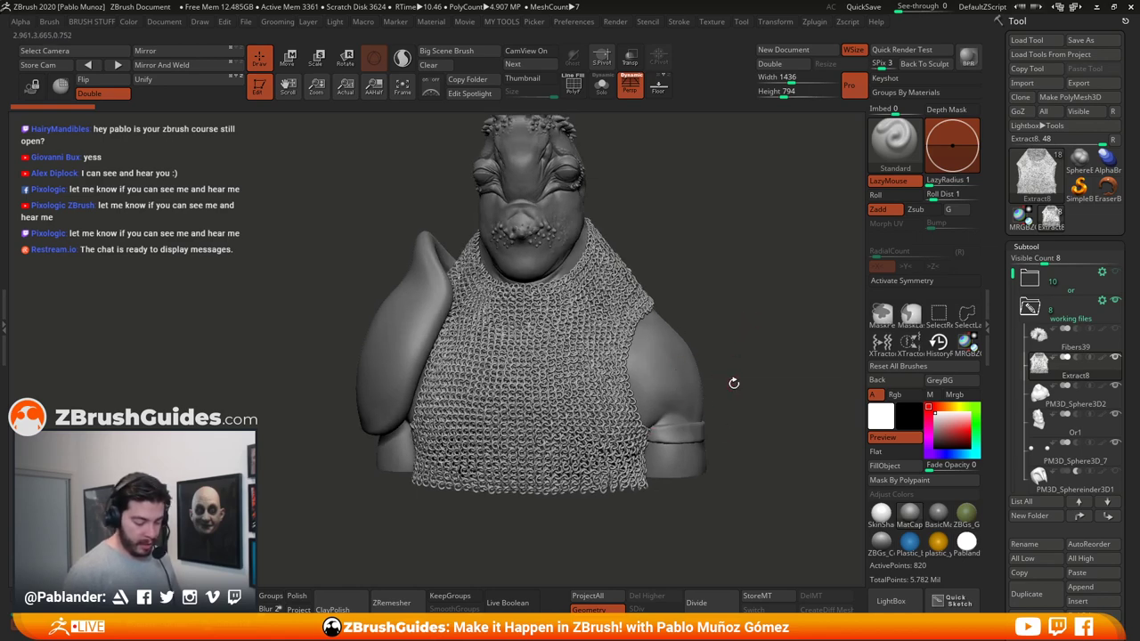
drag(734, 383, 702, 370)
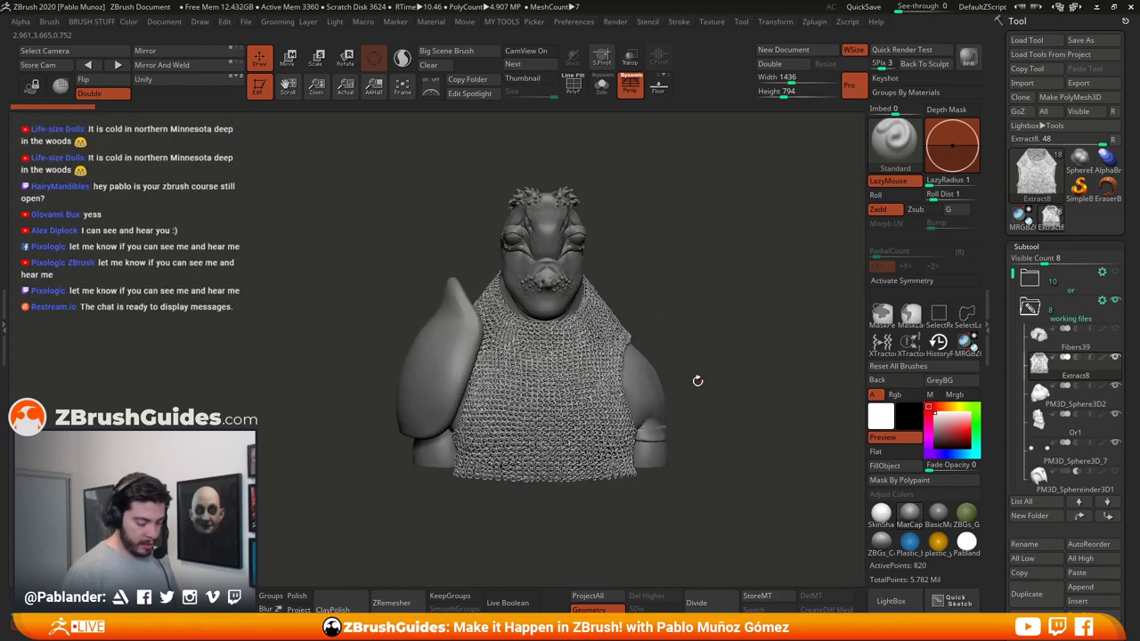
alt+drag(722, 278, 700, 306)
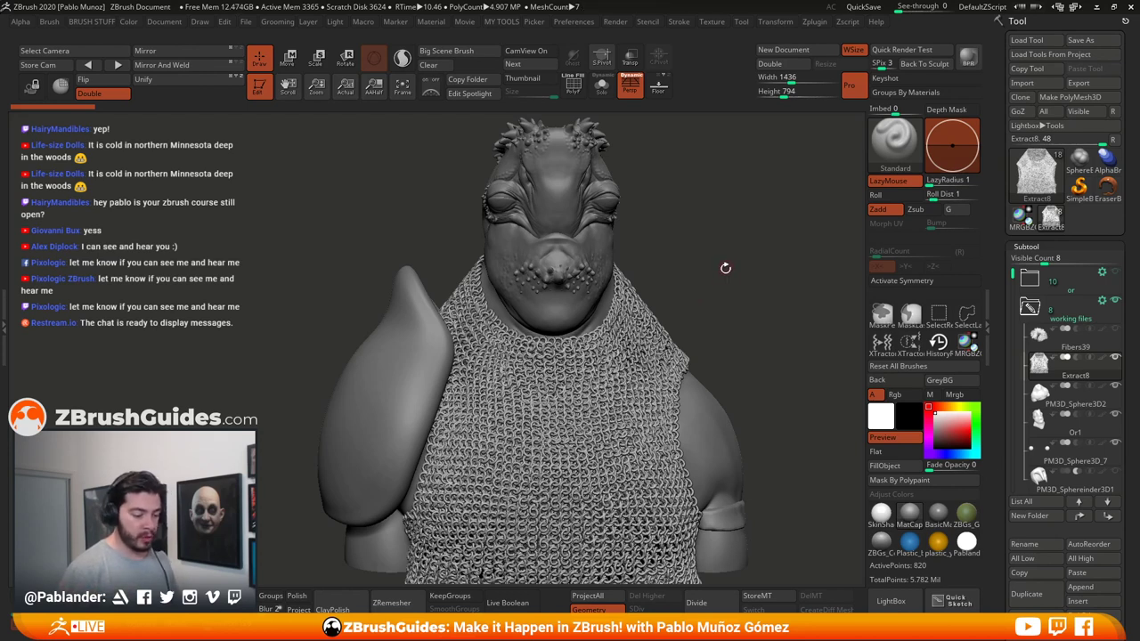
drag(725, 274, 723, 268)
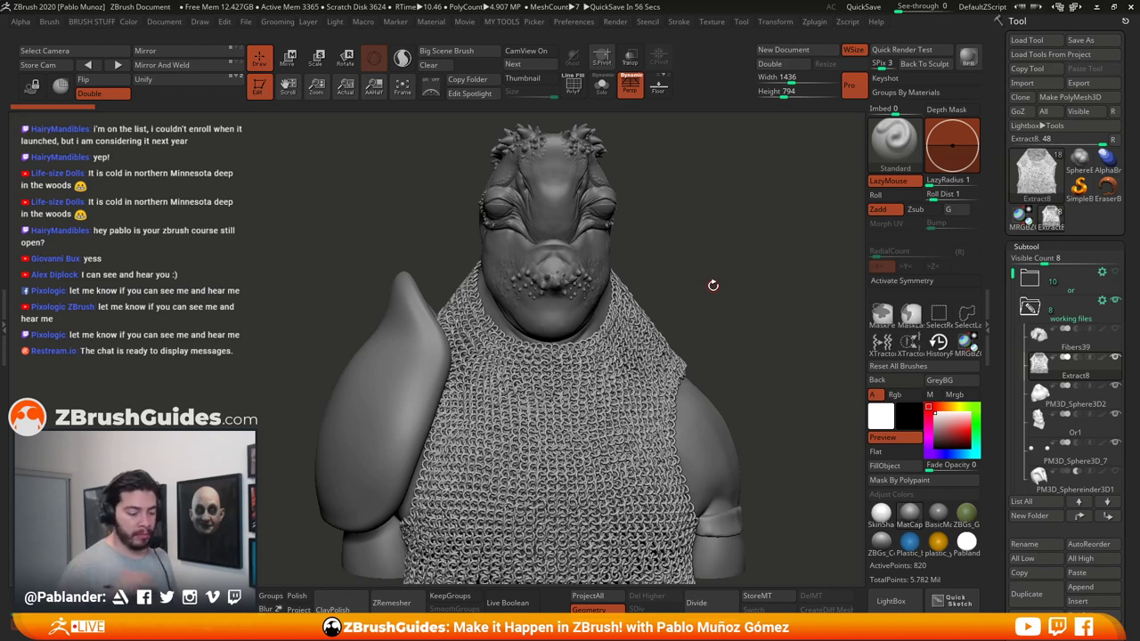
drag(712, 251, 725, 263)
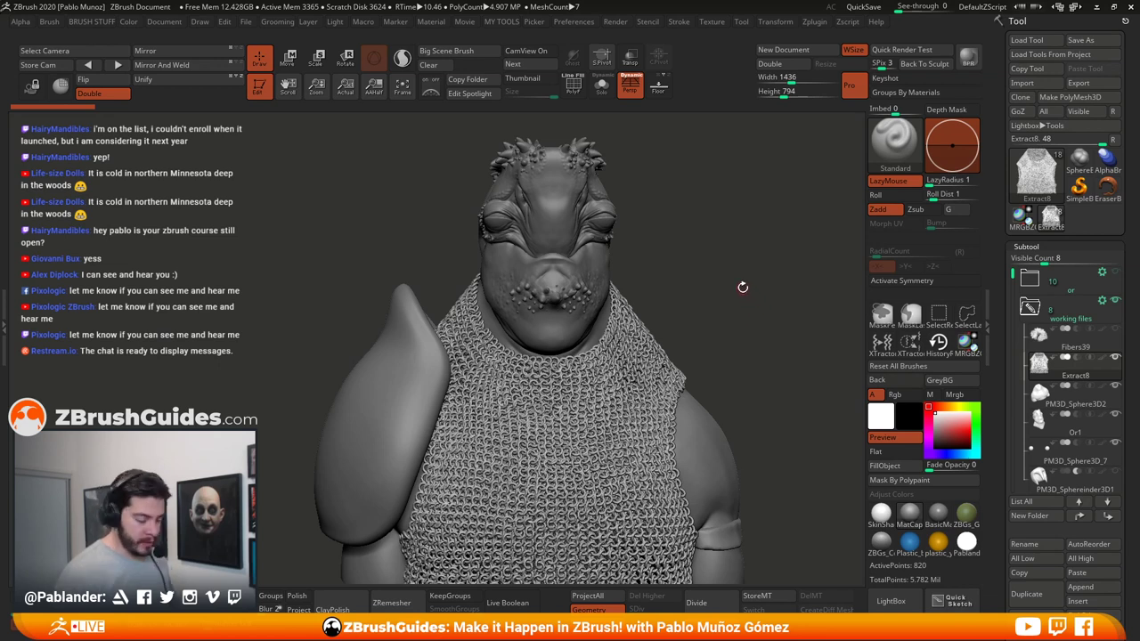
alt+drag(714, 331, 718, 336)
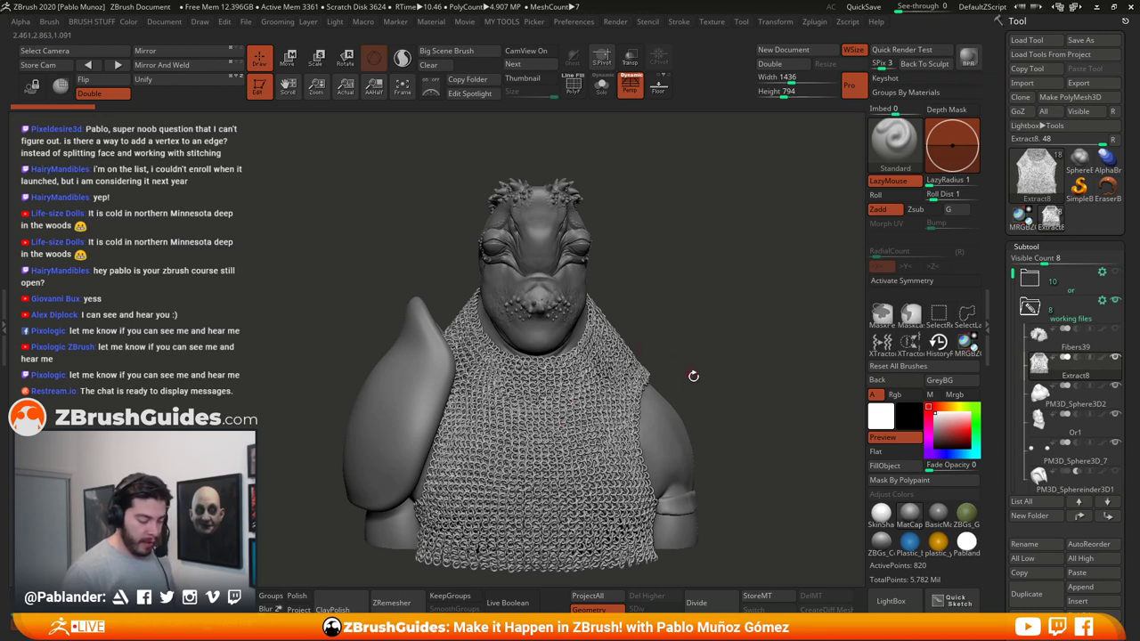
drag(693, 377, 693, 381)
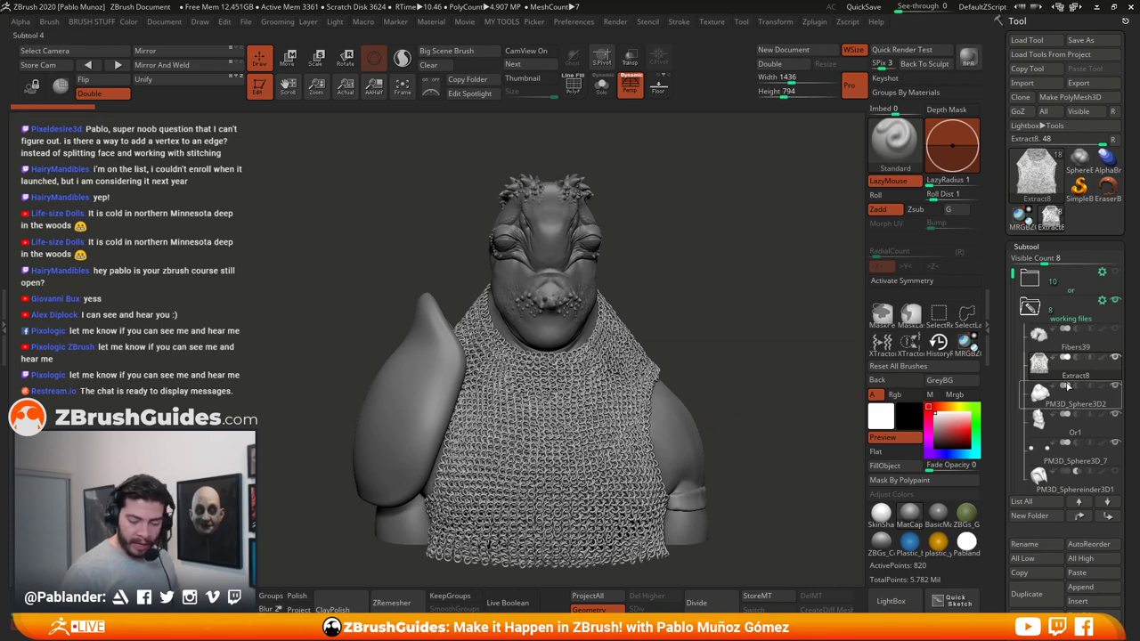
Step: Show the Fibers39 fur collar to check how it sits over the chainmail, and hide it again
click(1115, 332)
mouse_move(735, 363)
mouse_down()
mouse_move(709, 362)
mouse_move(756, 363)
mouse_move(699, 358)
mouse_up()
drag(759, 422, 652, 430)
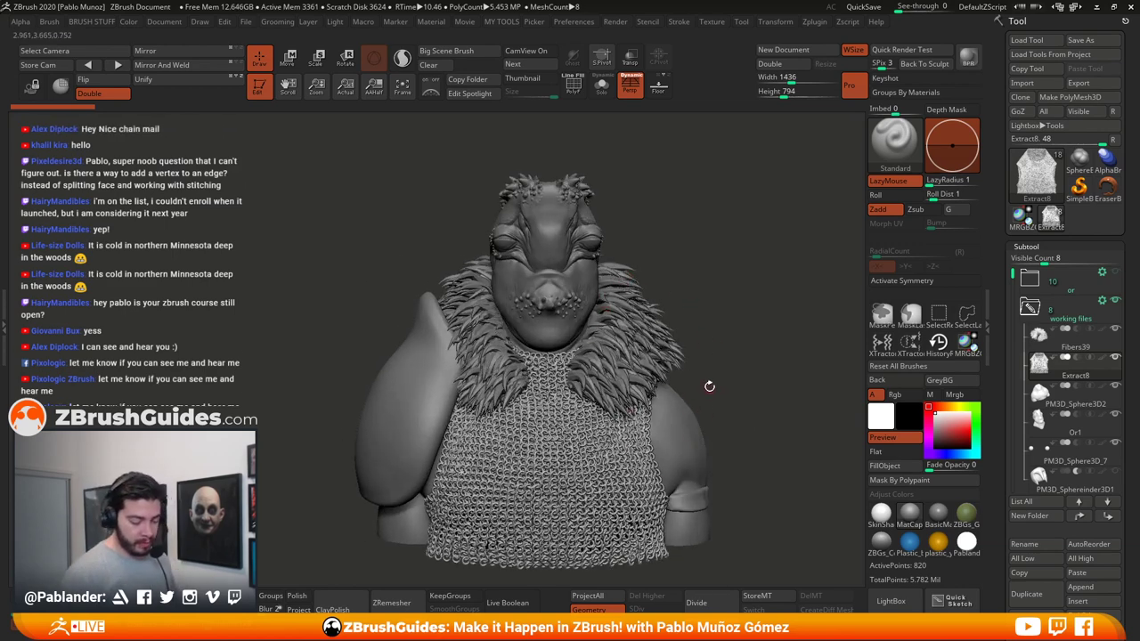
drag(702, 370, 713, 372)
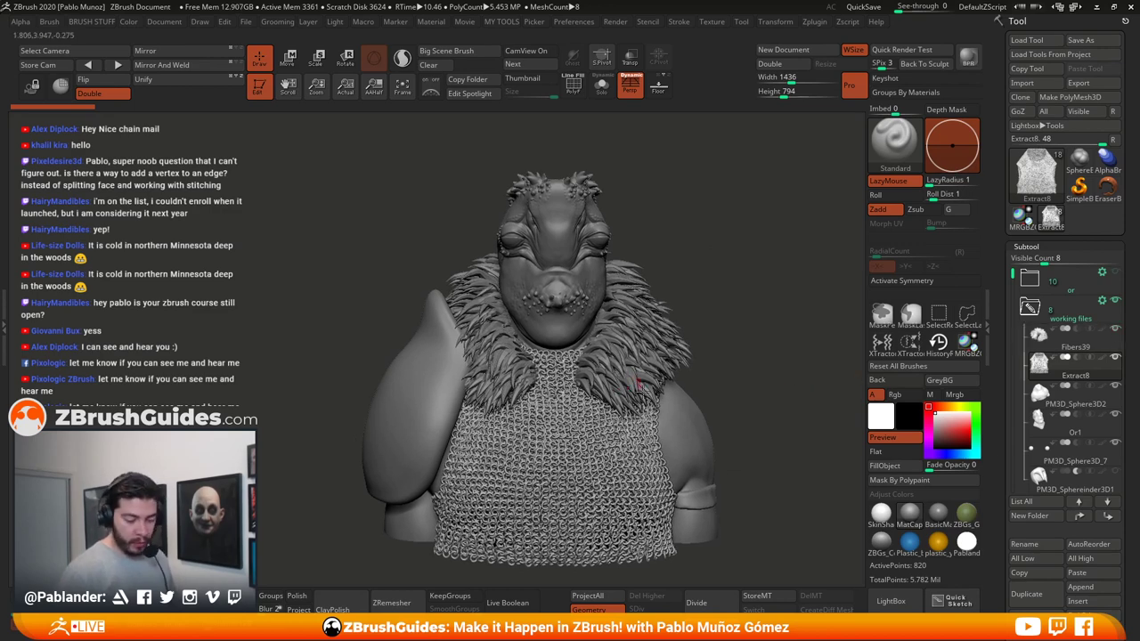
click(1116, 330)
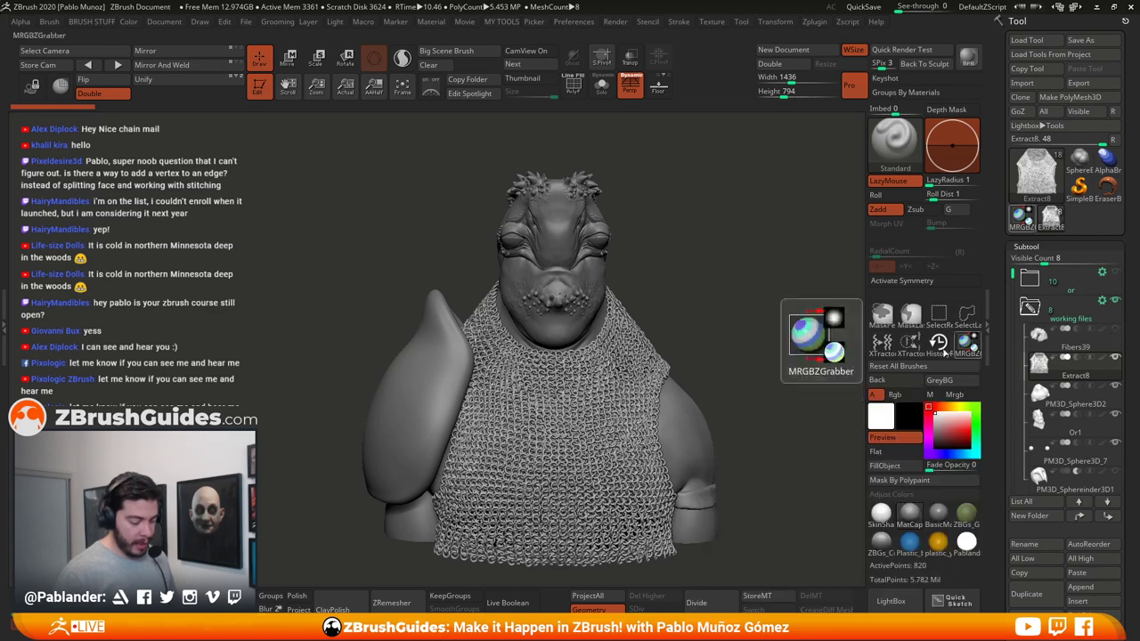
Step: Turn on CamView and the Thumbnail silhouette preview, and check the bust's silhouette while rotating to the front
drag(682, 363, 726, 359)
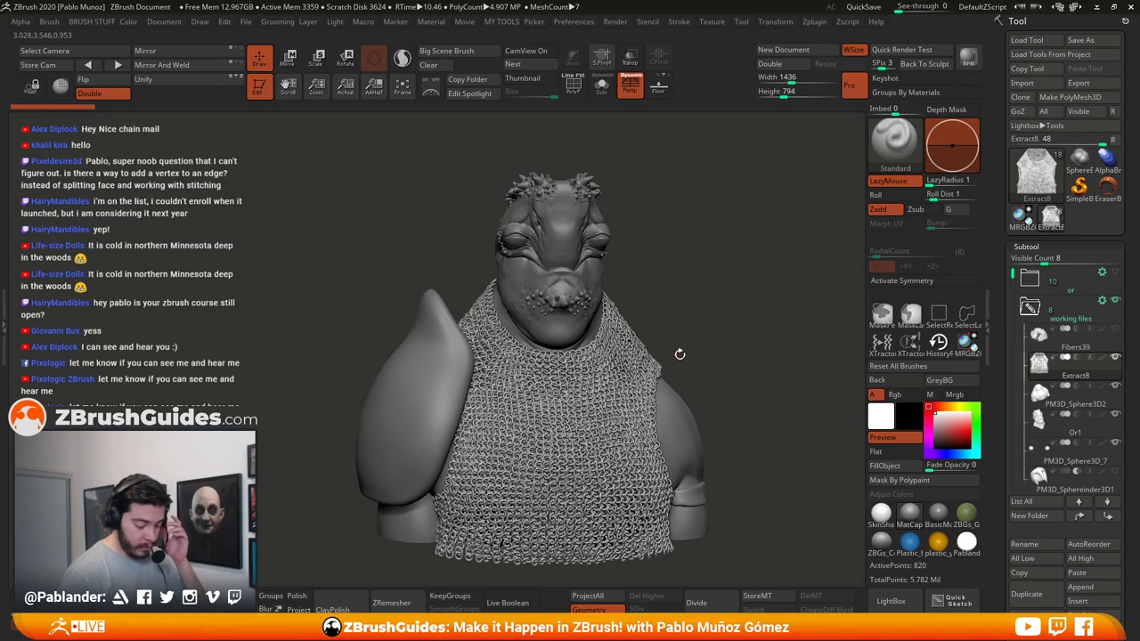
drag(699, 342, 700, 341)
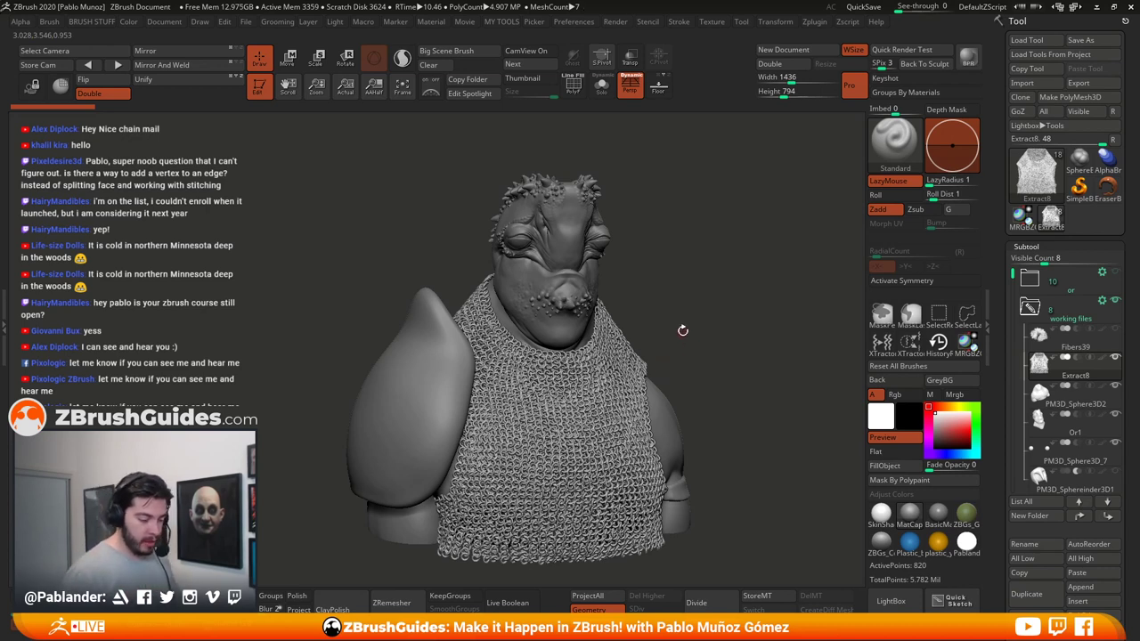
mouse_move(684, 331)
mouse_down()
mouse_move(693, 322)
mouse_move(685, 351)
mouse_move(691, 334)
mouse_up()
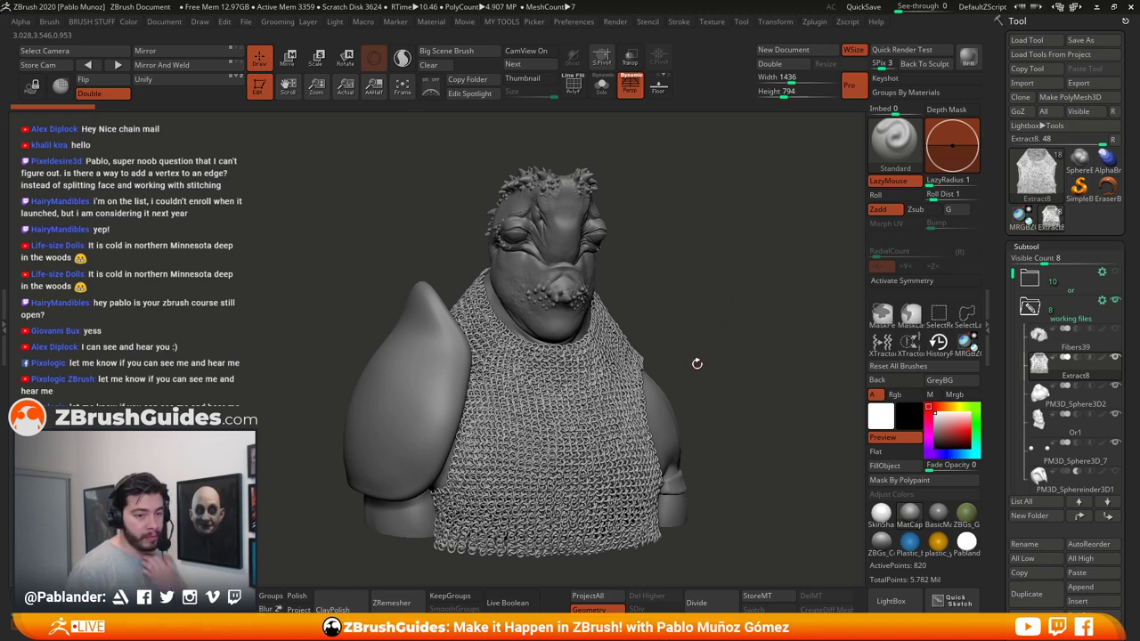
click(525, 51)
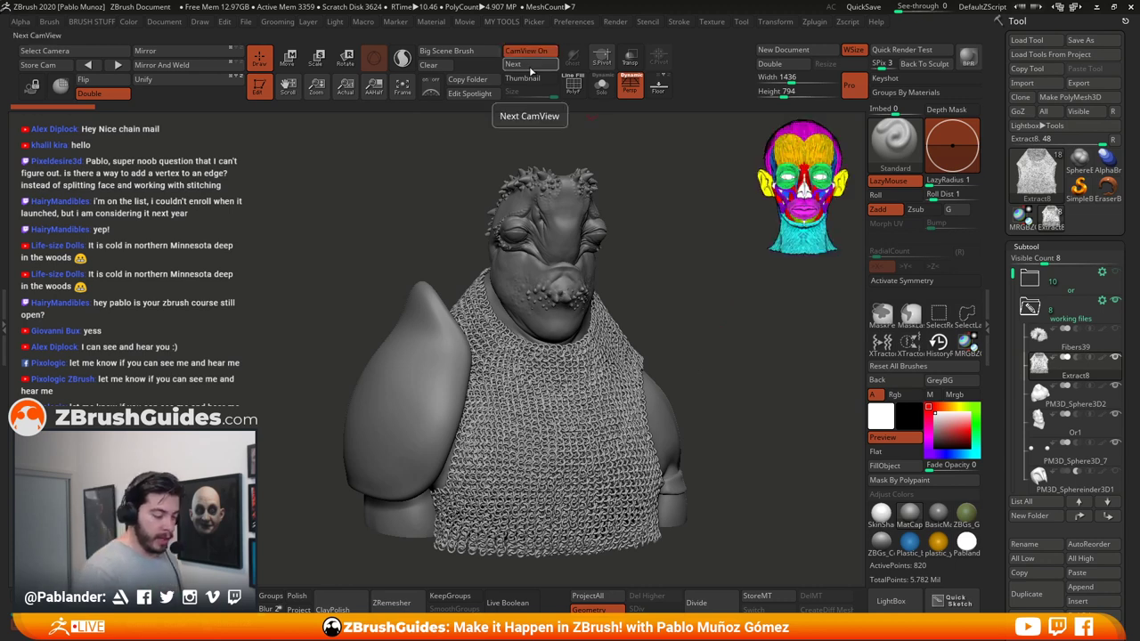
click(525, 78)
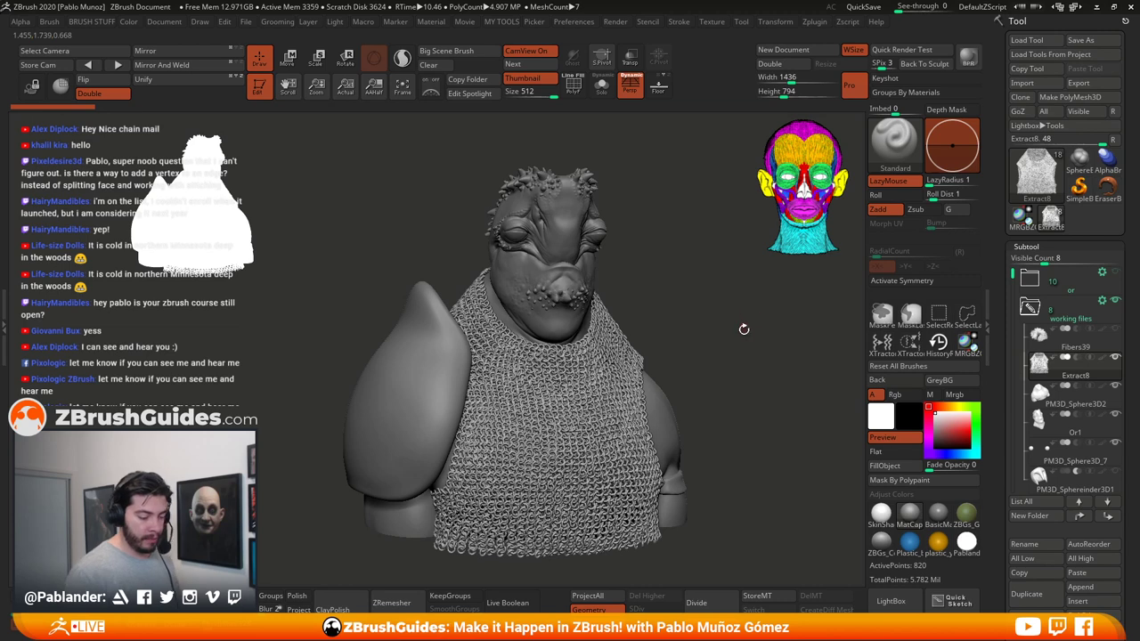
drag(735, 331, 732, 334)
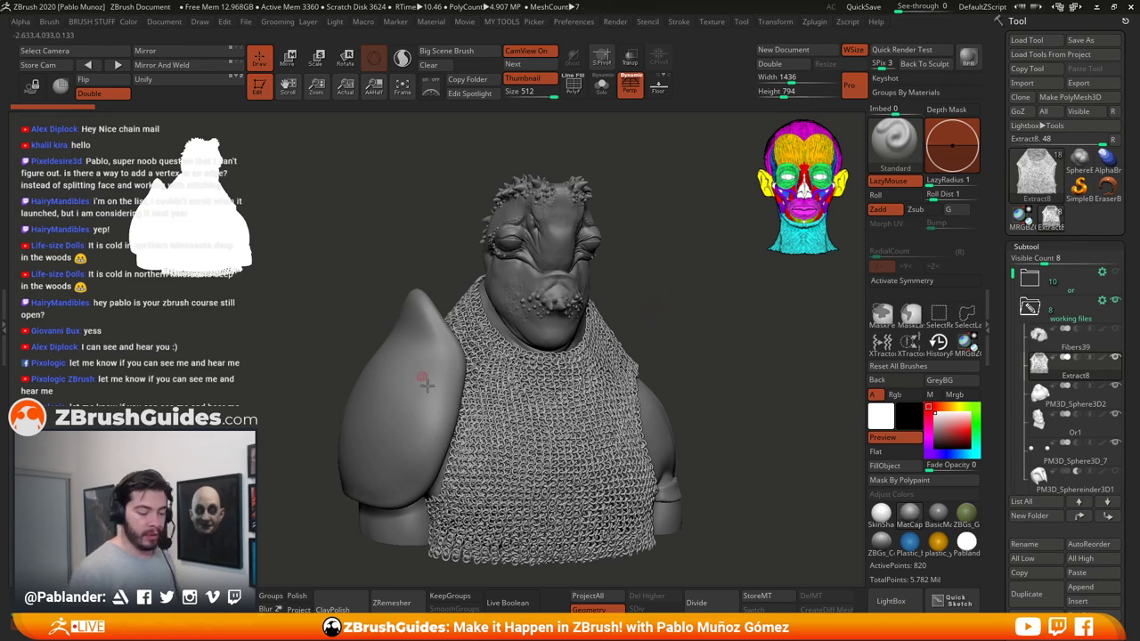
drag(706, 352, 675, 349)
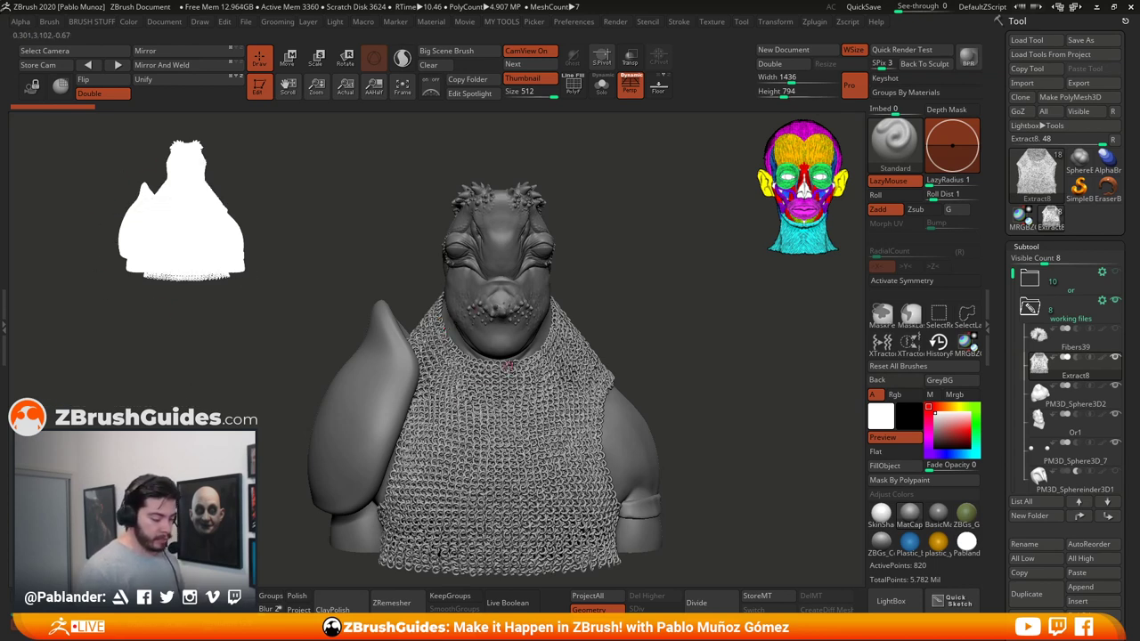
Step: Rotate the bust to its side profile and turn off the CamView reference head
drag(545, 92, 579, 116)
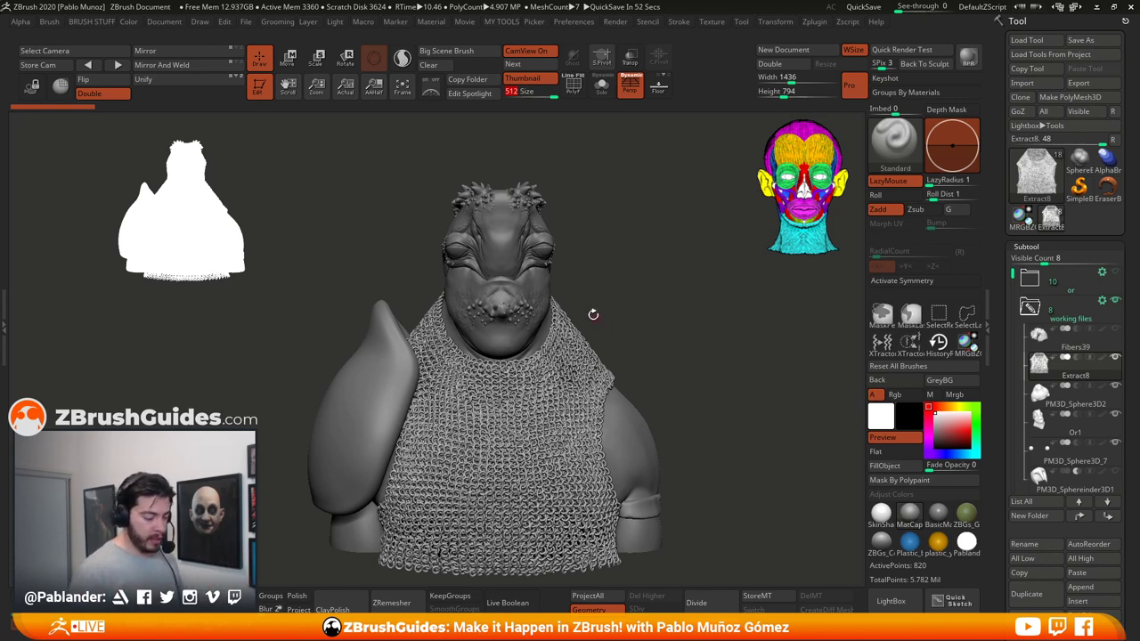
mouse_move(593, 314)
mouse_down()
mouse_move(615, 286)
mouse_move(623, 300)
mouse_move(578, 321)
mouse_move(650, 301)
mouse_up()
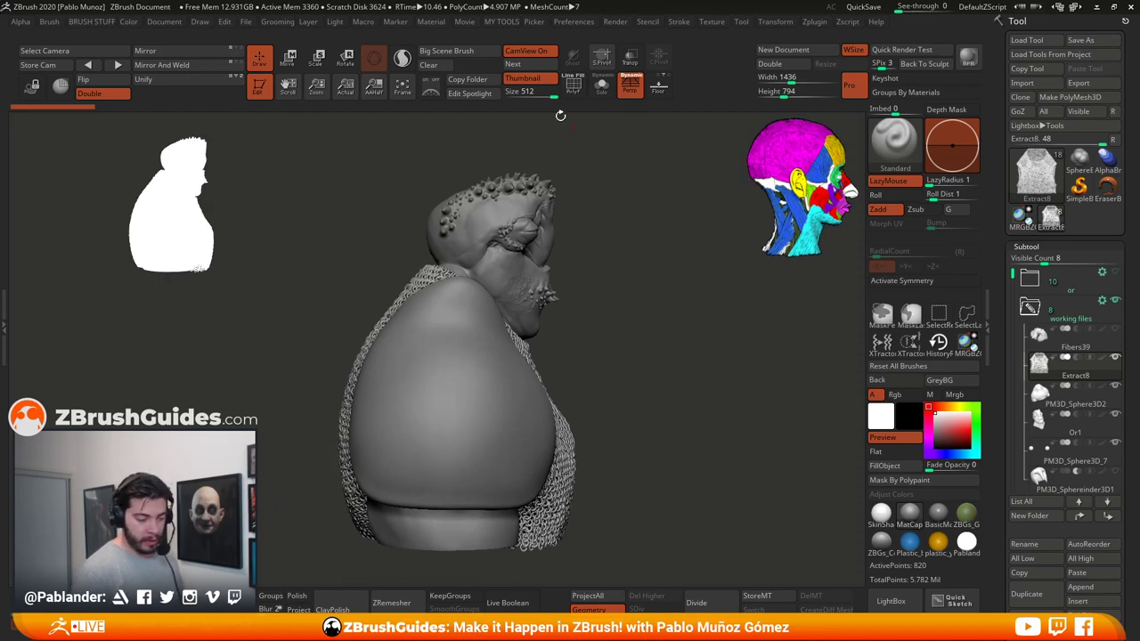
click(539, 52)
mouse_move(642, 263)
alt+mouse_down()
mouse_move(689, 260)
mouse_move(635, 311)
alt+mouse_up()
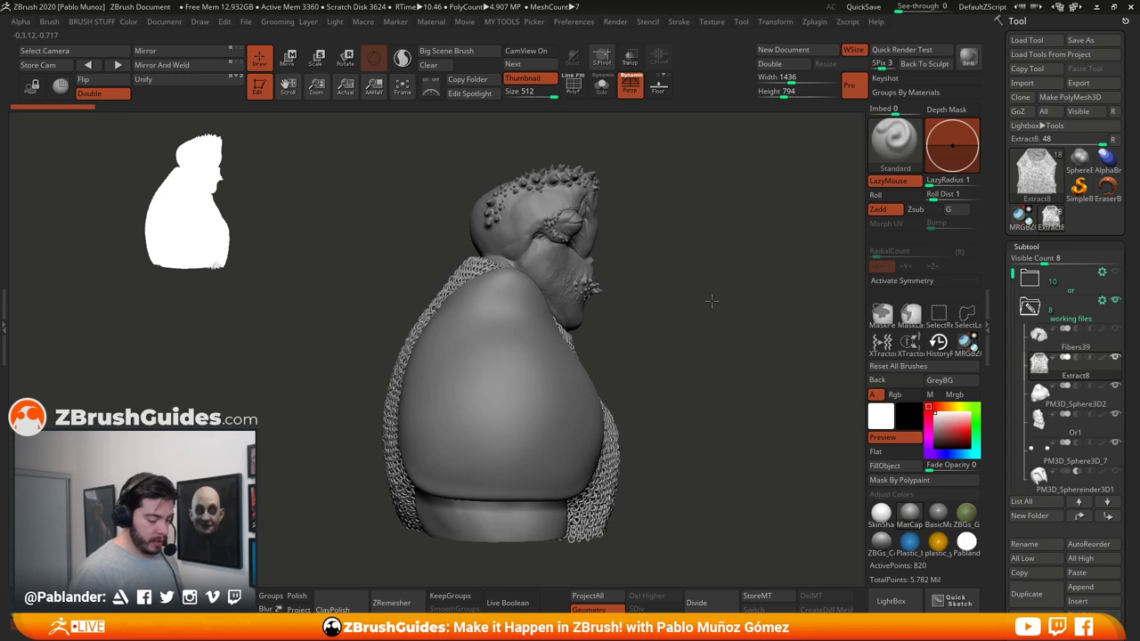
Step: Examine the bust and its thumbnail silhouette from both side profiles and the front, including the shoulder armour
drag(703, 293, 725, 290)
mouse_move(736, 251)
mouse_down()
mouse_move(697, 247)
mouse_move(751, 237)
mouse_move(656, 242)
mouse_up()
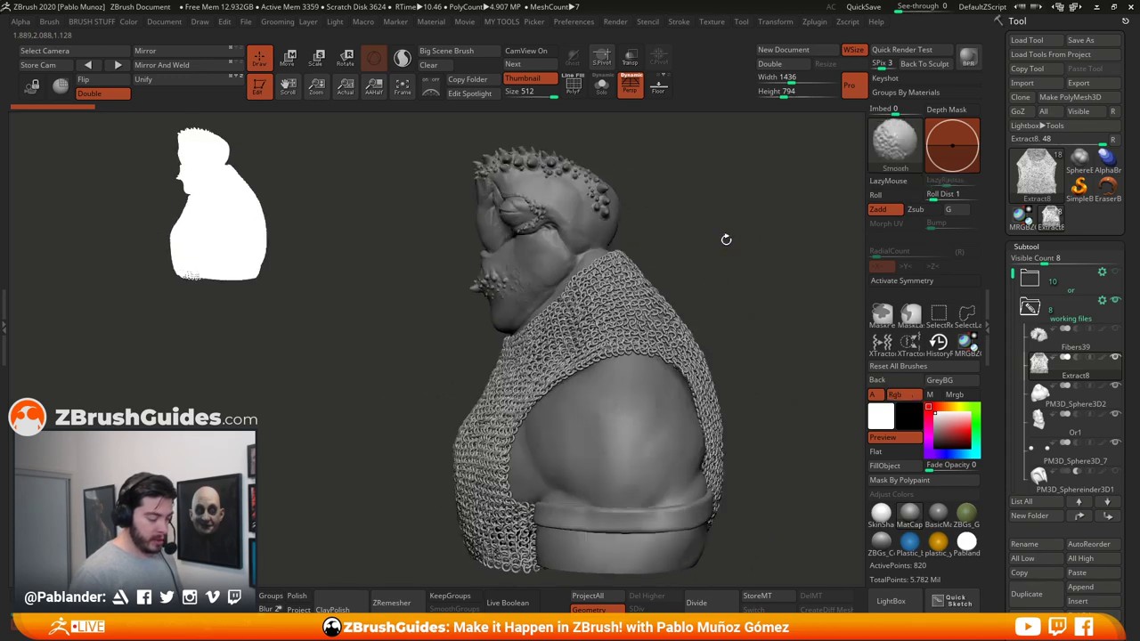
drag(442, 333, 415, 318)
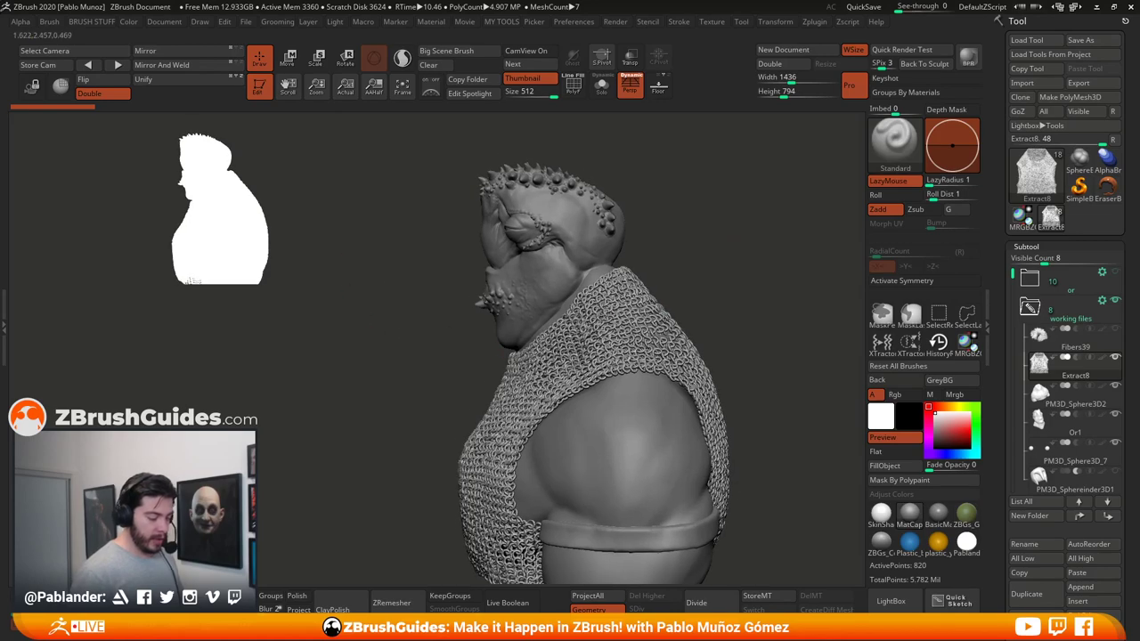
mouse_move(743, 311)
mouse_down()
mouse_move(728, 286)
mouse_move(671, 284)
mouse_move(790, 278)
mouse_up()
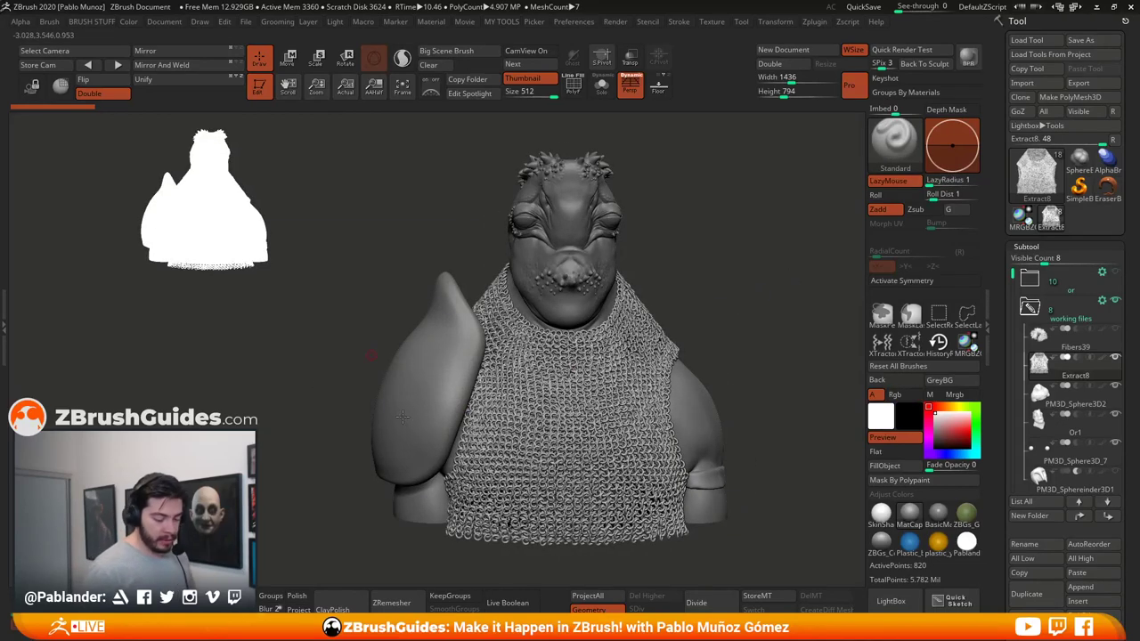
drag(715, 344, 699, 318)
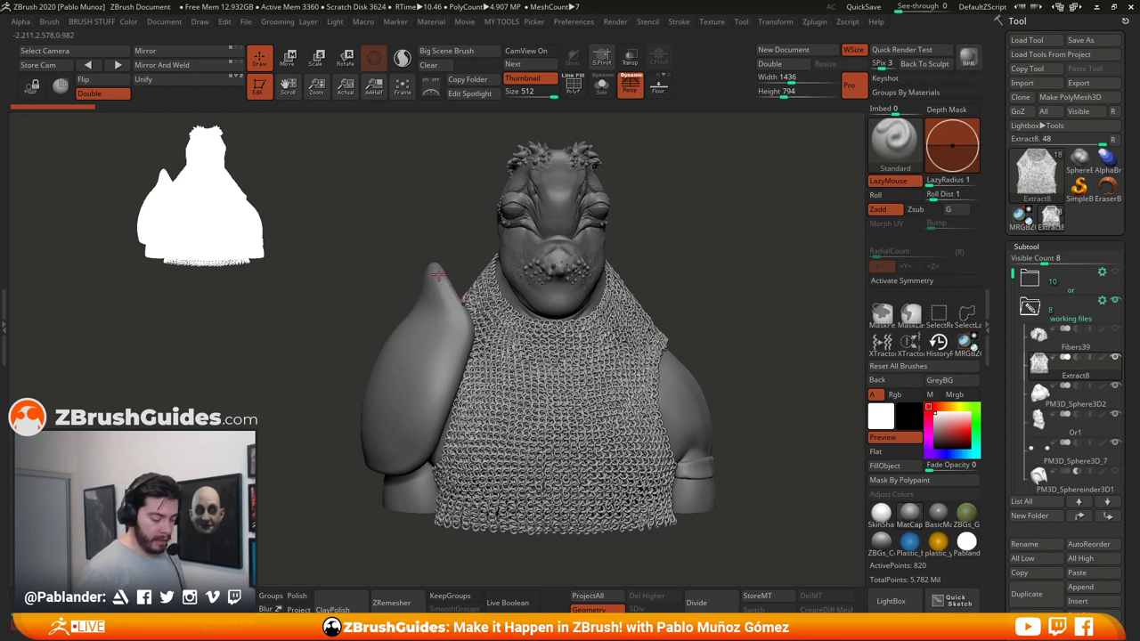
alt+drag(413, 255, 416, 266)
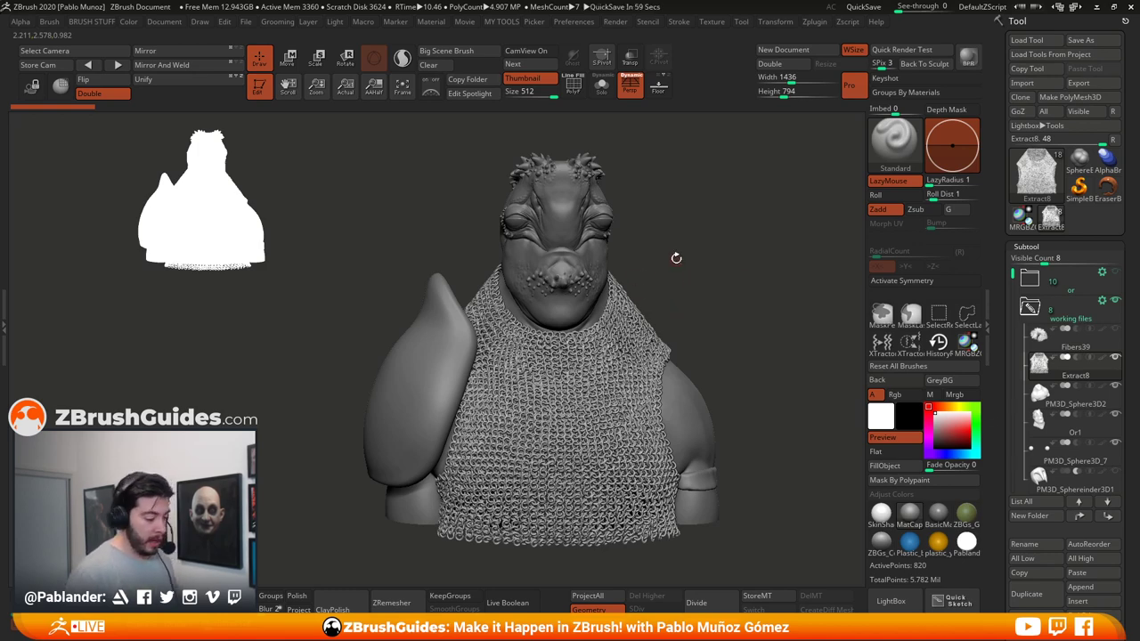
mouse_move(676, 259)
mouse_down()
mouse_move(685, 272)
mouse_move(668, 265)
mouse_up()
mouse_move(668, 192)
mouse_down()
mouse_move(708, 218)
mouse_move(703, 204)
mouse_move(695, 272)
mouse_move(707, 275)
mouse_move(704, 265)
mouse_up()
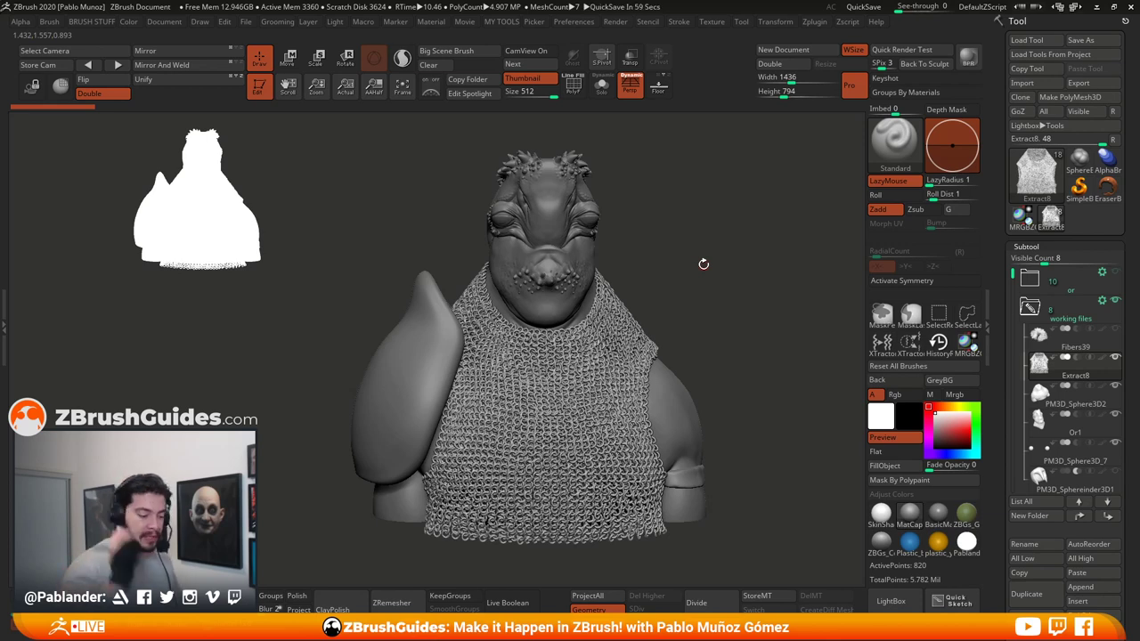
drag(701, 281, 695, 276)
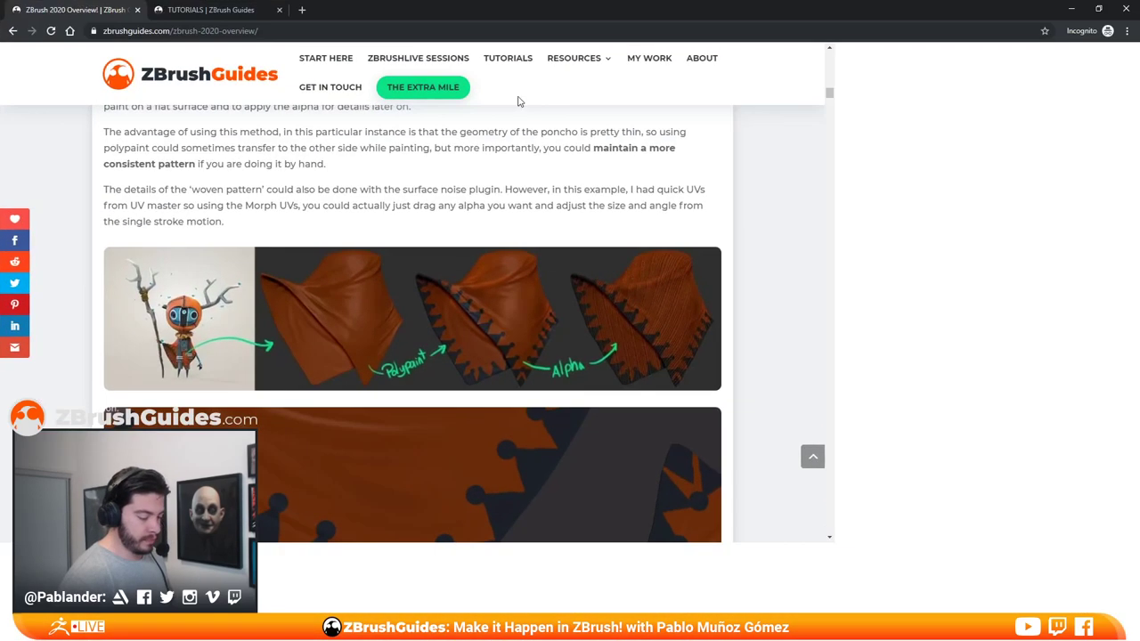
Step: Switch to the browser and look over the ZBrush 2020 overview page's introduction, tutorial snapshot and topic links
scroll(541, 133, up, 10)
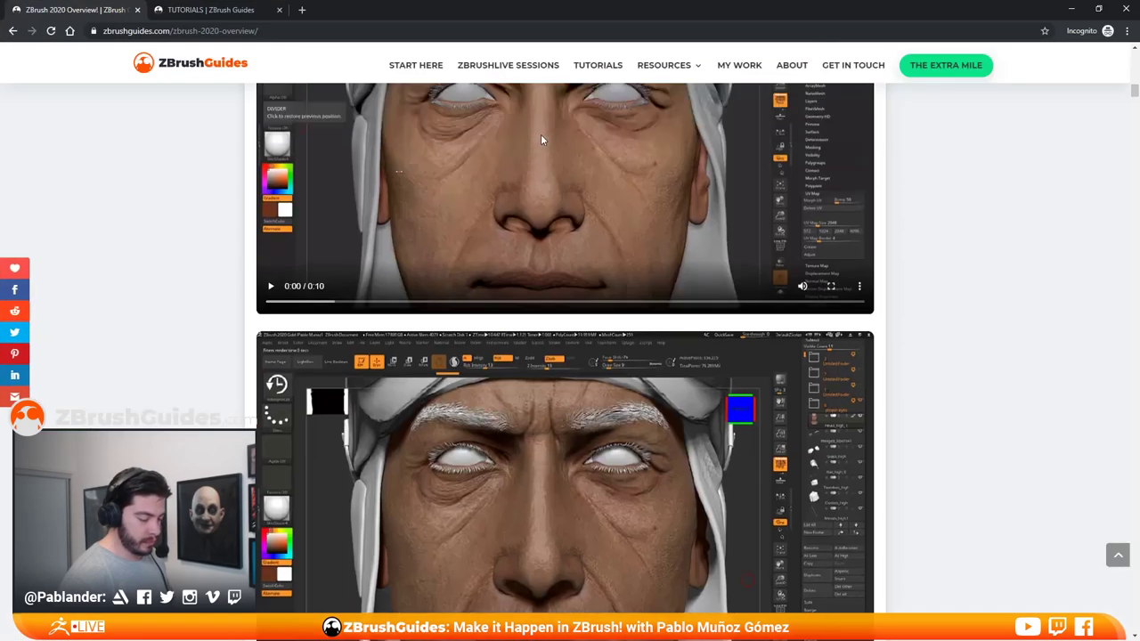
scroll(541, 141, up, 8)
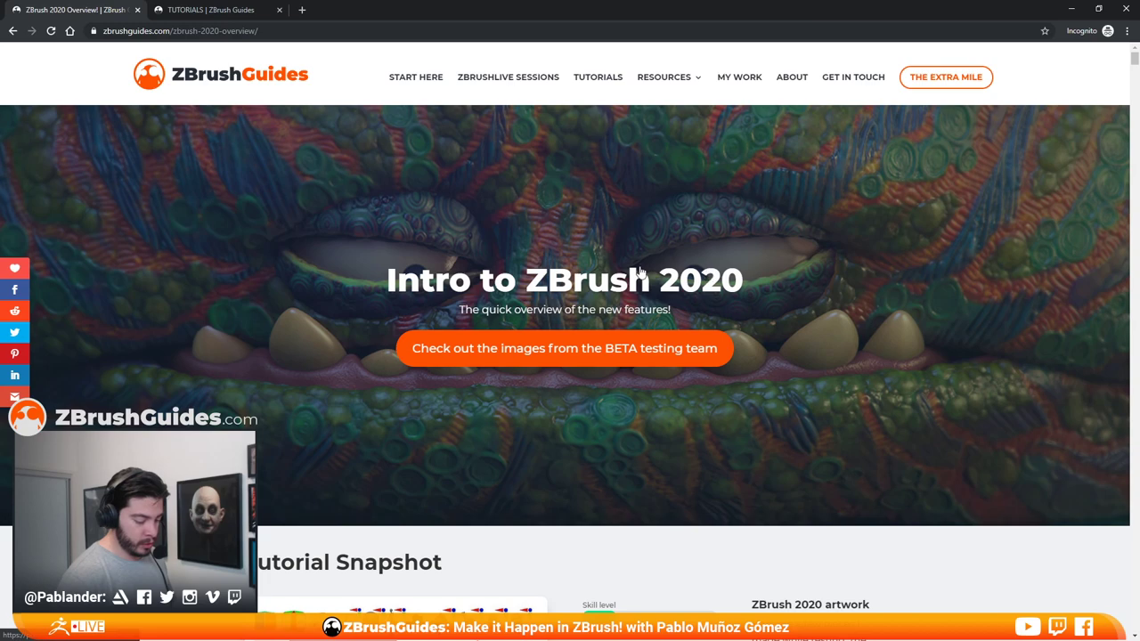
scroll(643, 294, down, 6)
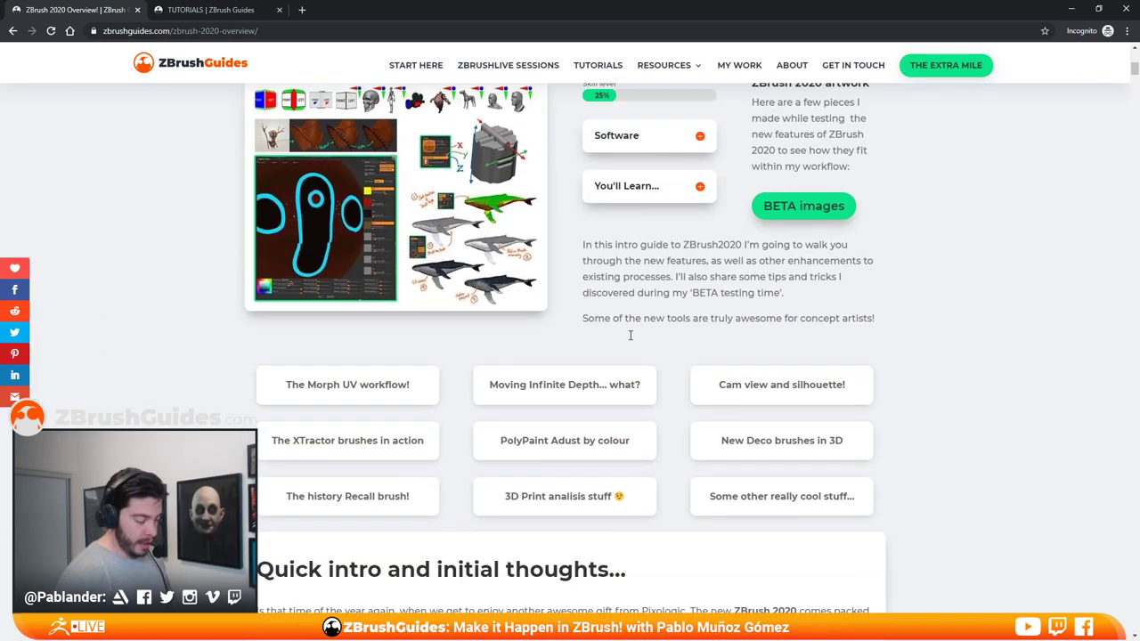
scroll(615, 329, up, 1)
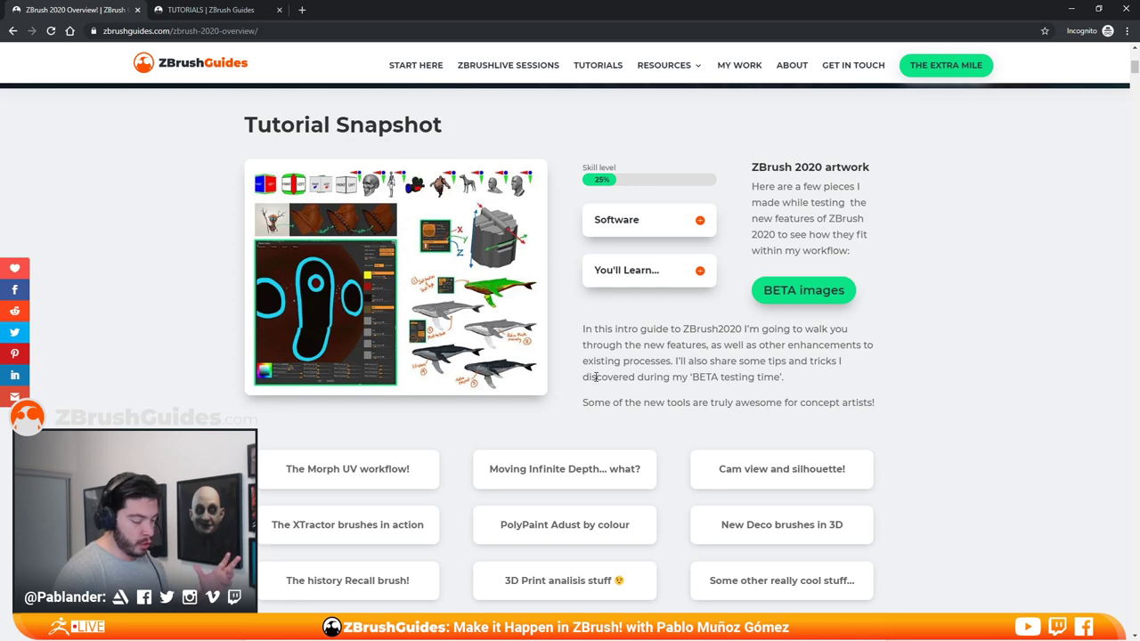
mouse_move(496, 336)
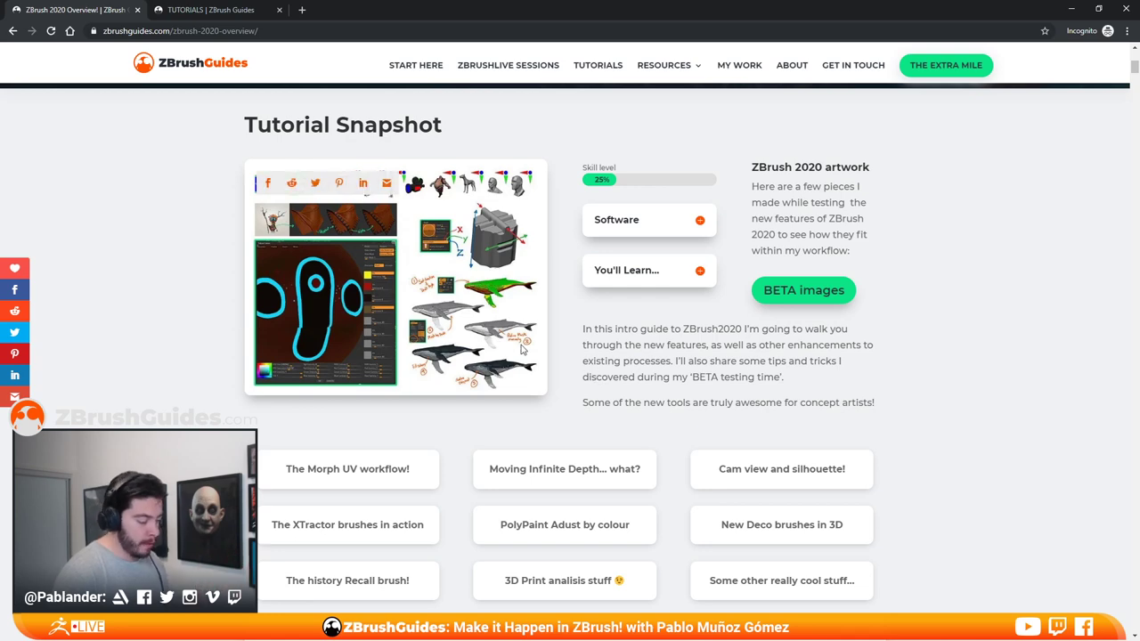
scroll(591, 360, down, 4)
scroll(425, 349, up, 1)
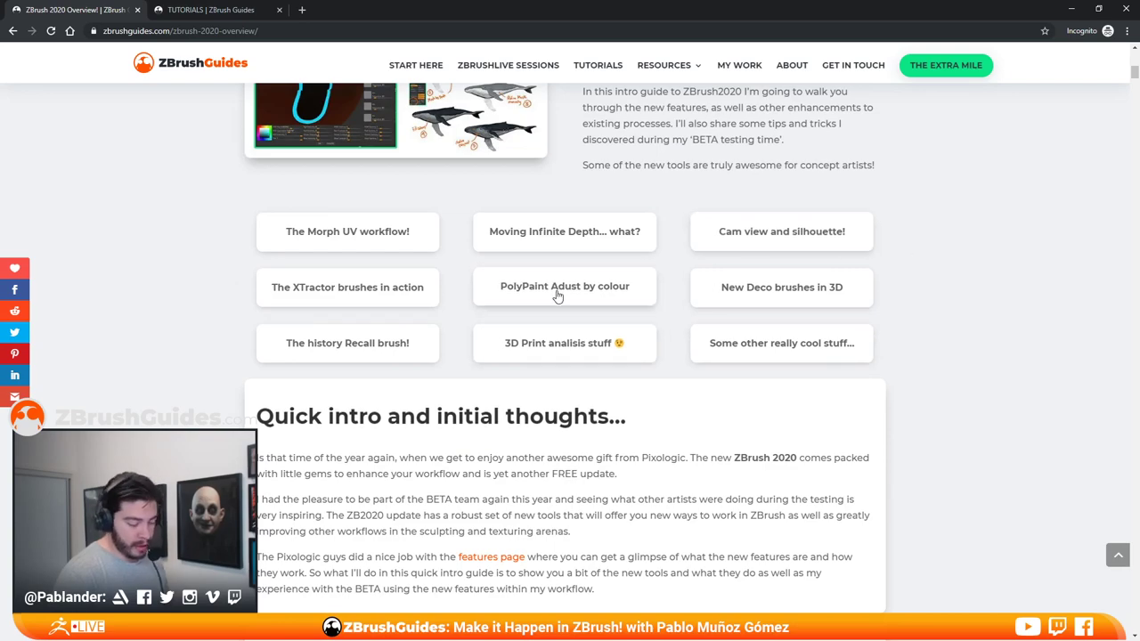
Step: Go to the PolyPaint Adjust by colour section and look through its character render, time-lapse and Adjust Colors images
click(571, 281)
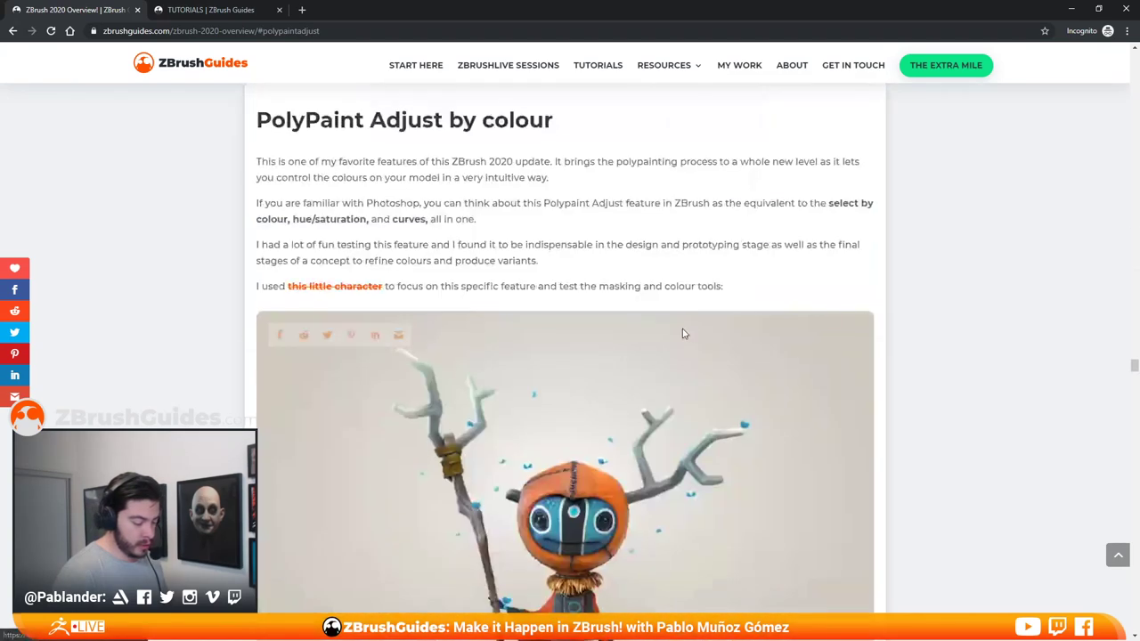
scroll(731, 383, down, 4)
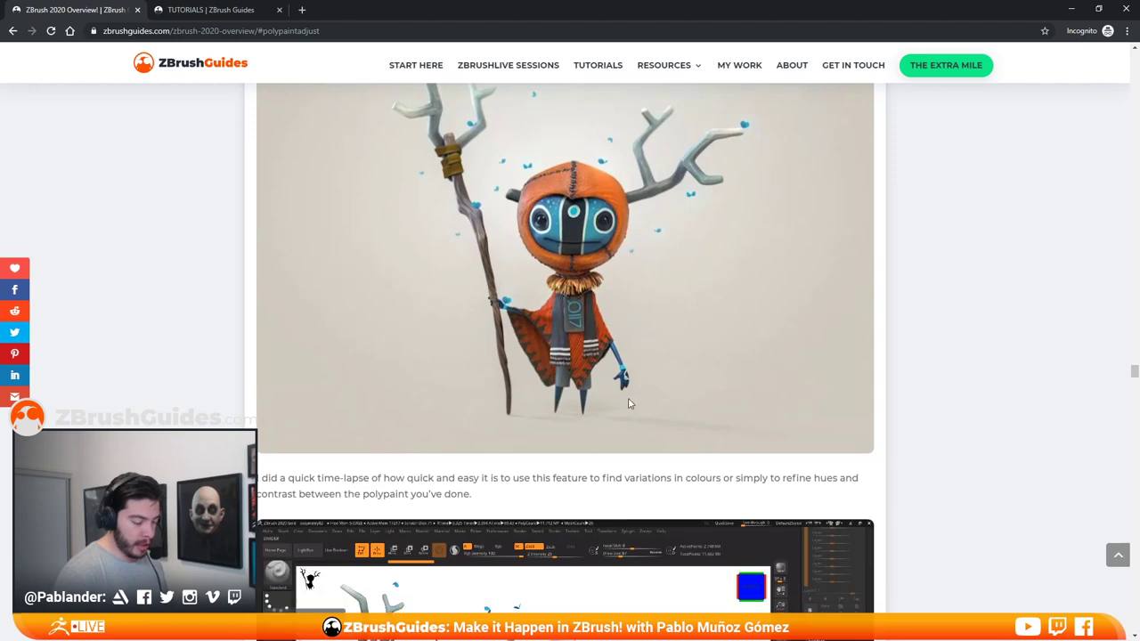
scroll(601, 378, up, 1)
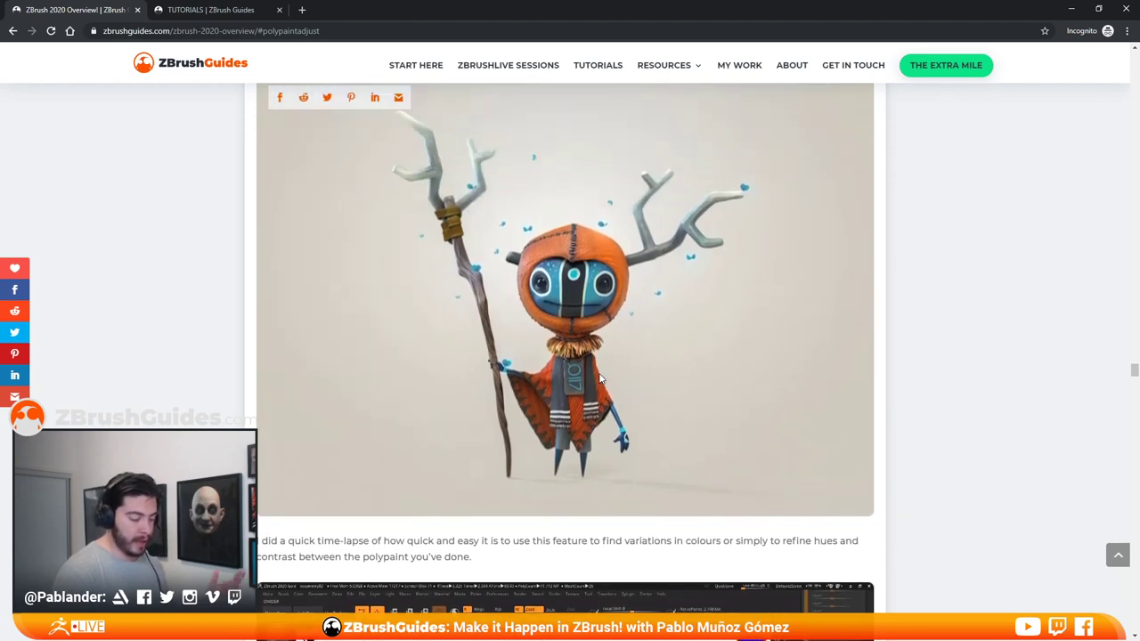
scroll(601, 379, down, 3)
scroll(648, 368, down, 2)
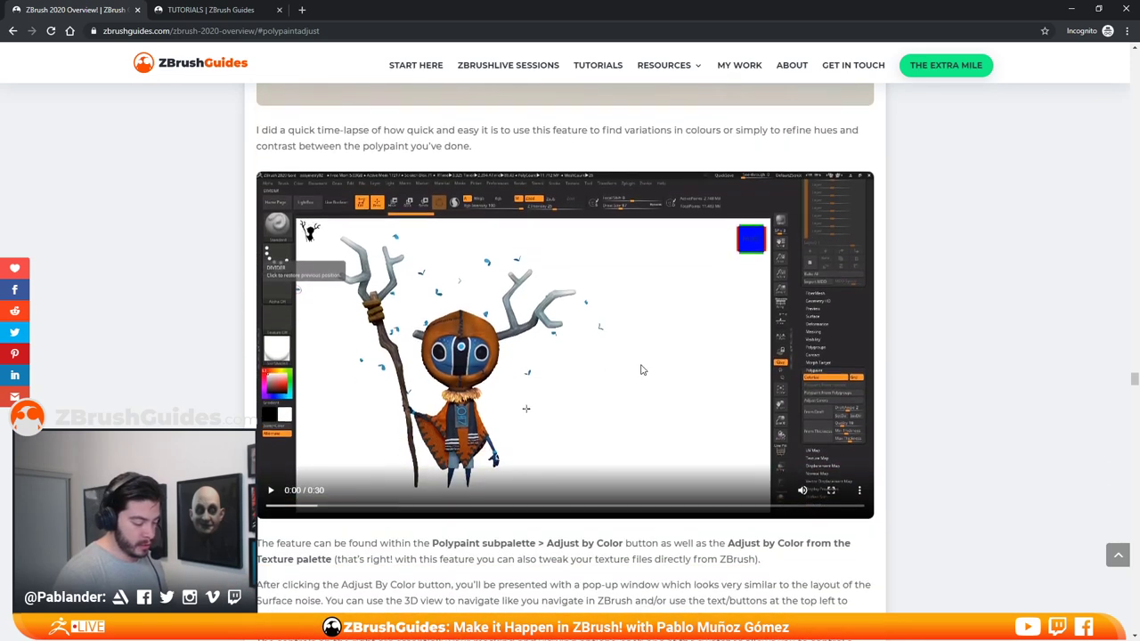
scroll(643, 368, down, 2)
scroll(543, 376, down, 6)
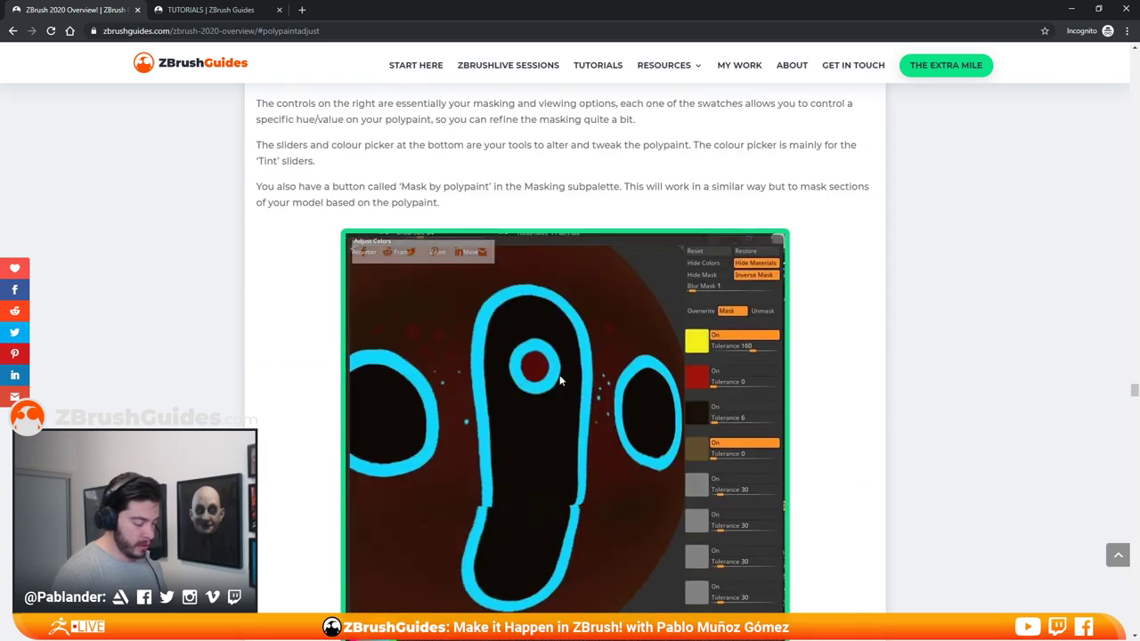
Step: Return to the start of the overview page and switch back to ZBrush
click(1118, 556)
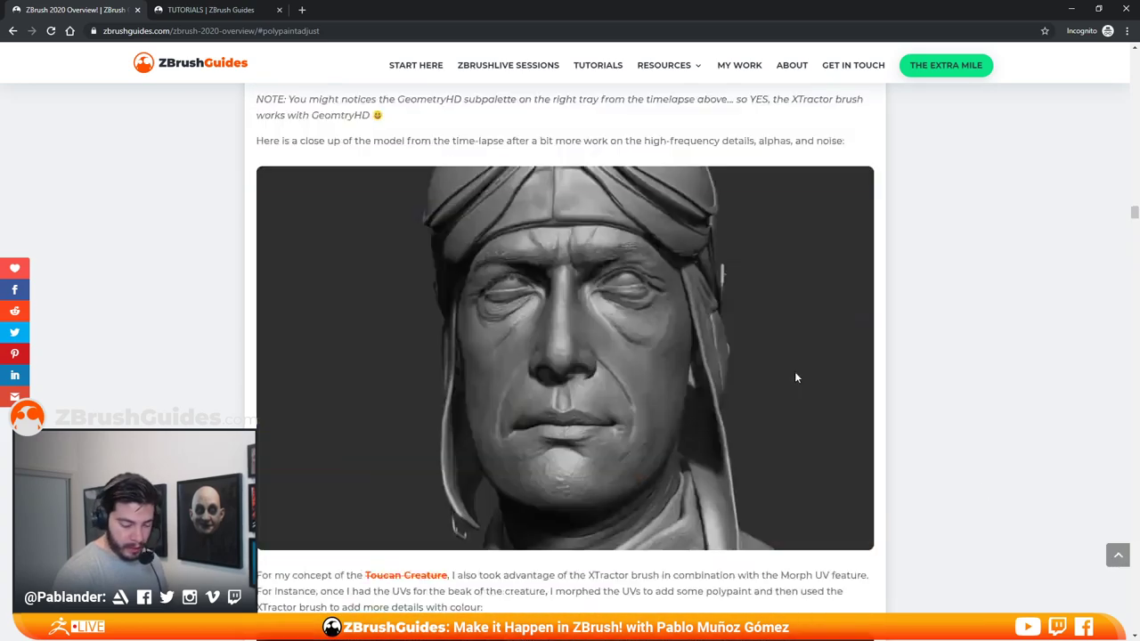
scroll(653, 327, down, 3)
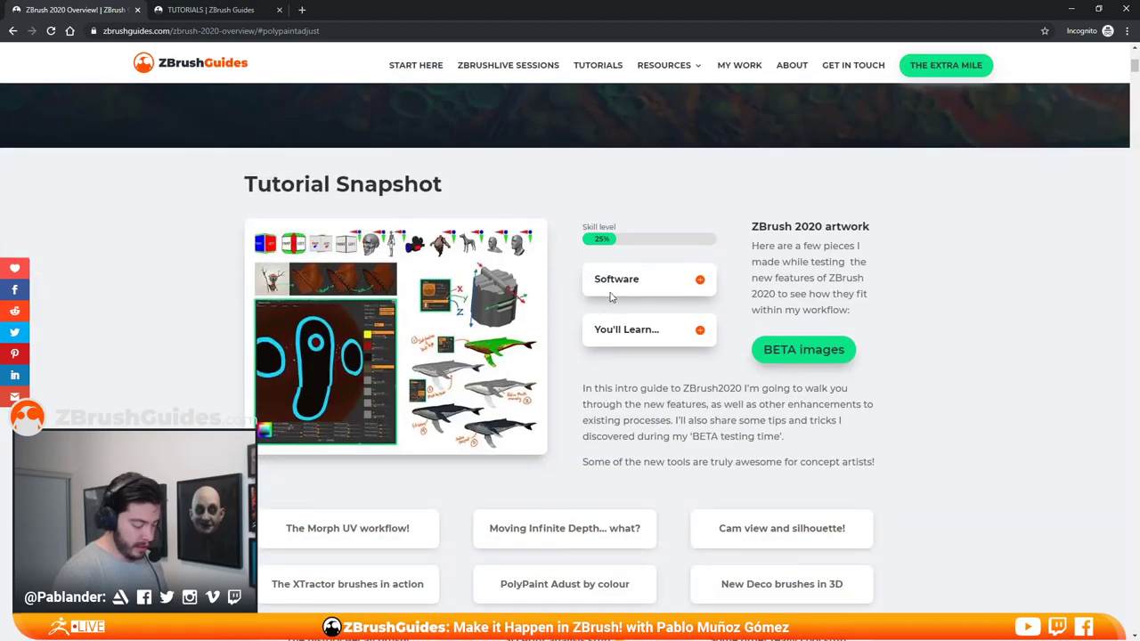
scroll(642, 246, up, 3)
scroll(552, 192, up, 3)
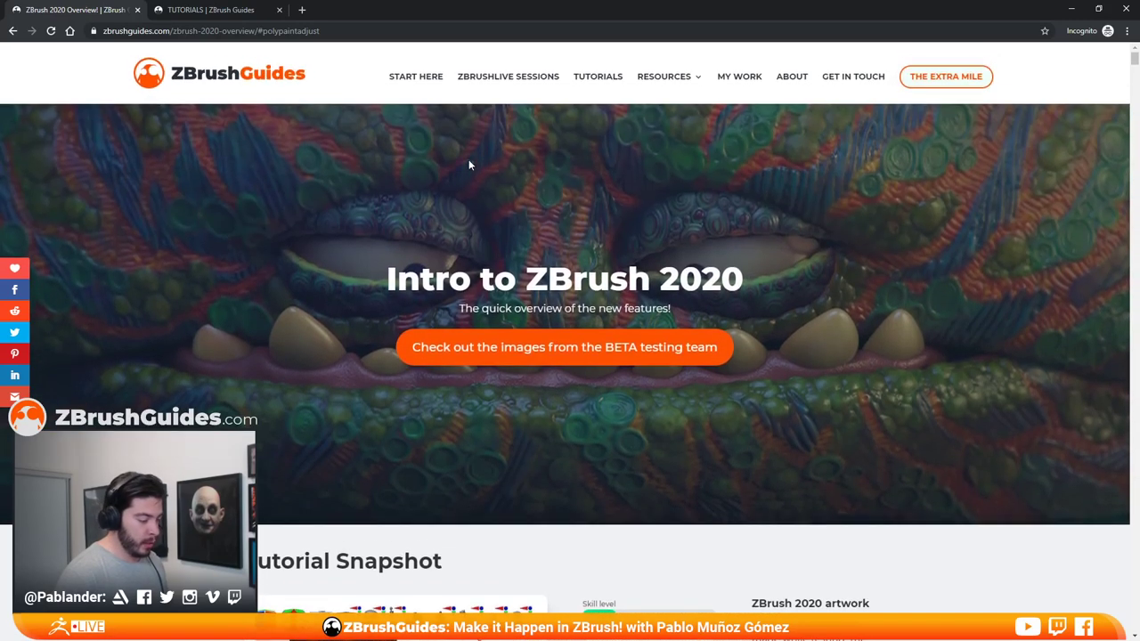
click(460, 27)
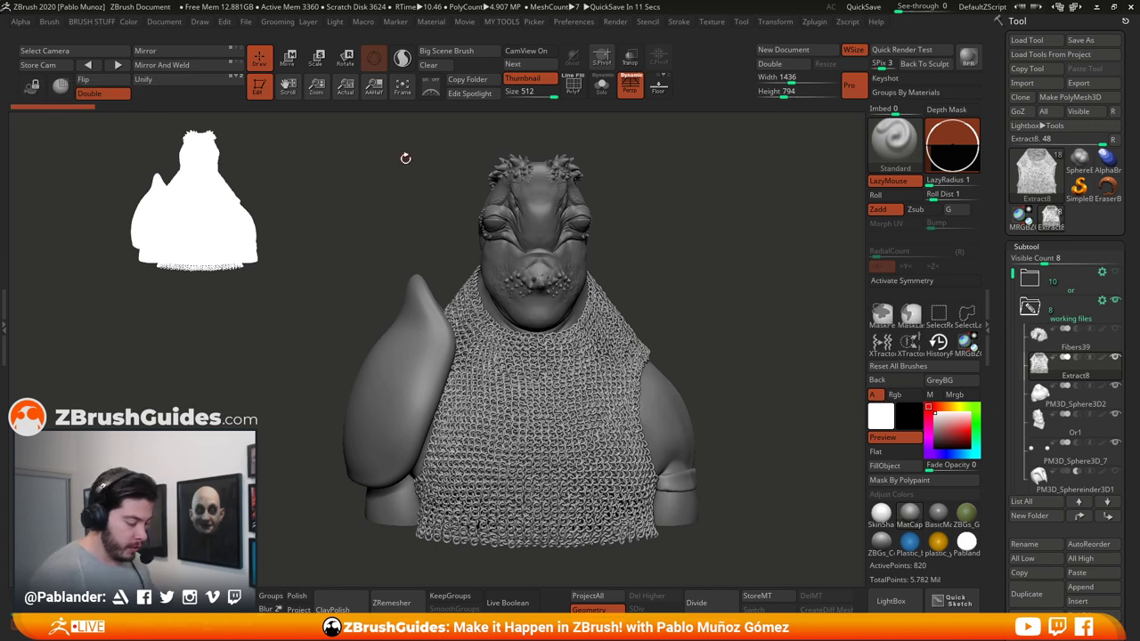
Step: Dock the Preferences palette in the tray and expand its Thumbnail settings
drag(695, 281, 674, 288)
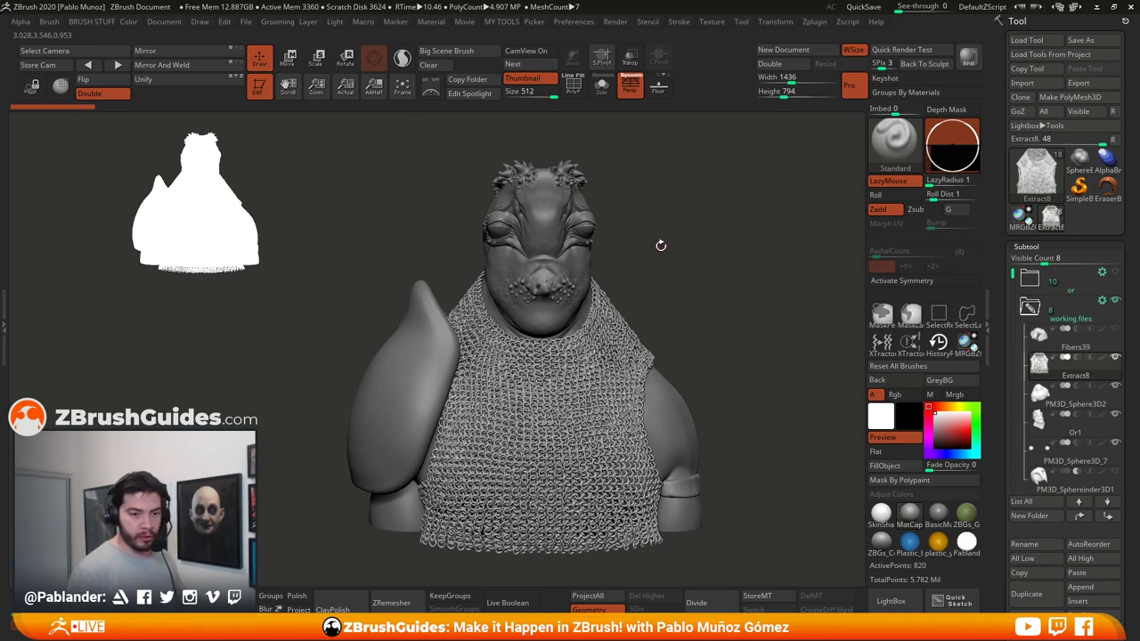
drag(690, 236, 683, 238)
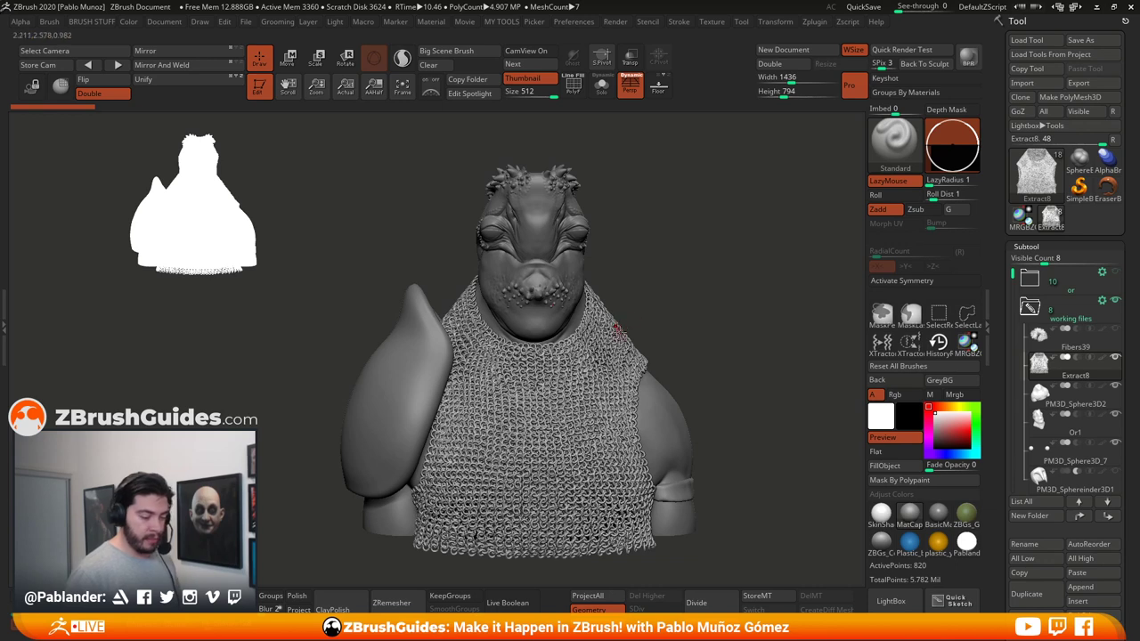
click(574, 23)
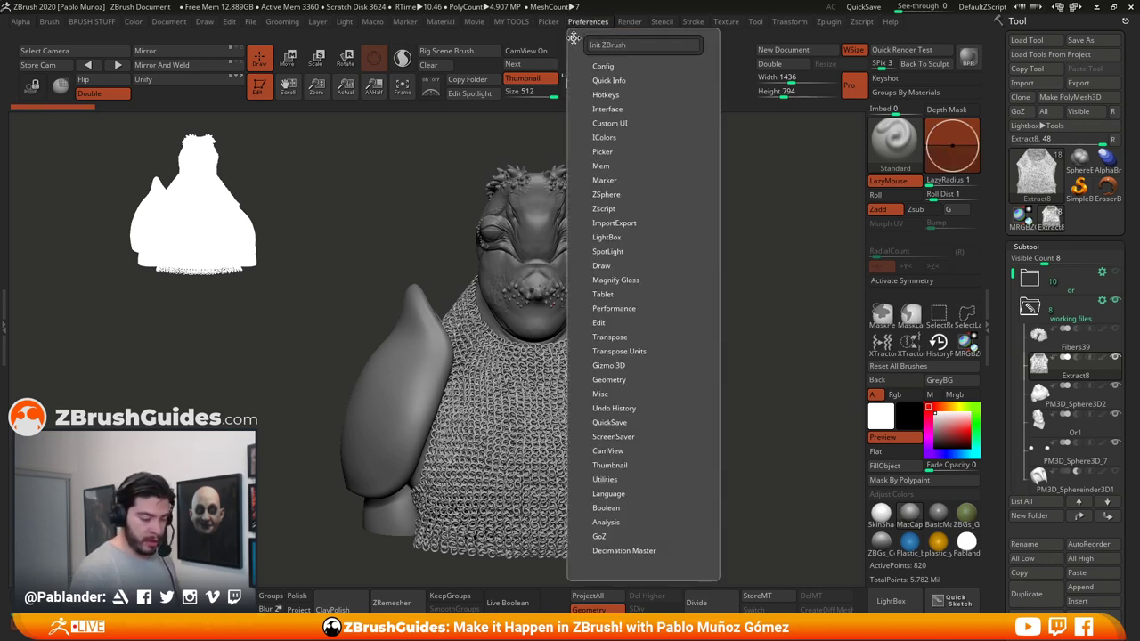
click(575, 38)
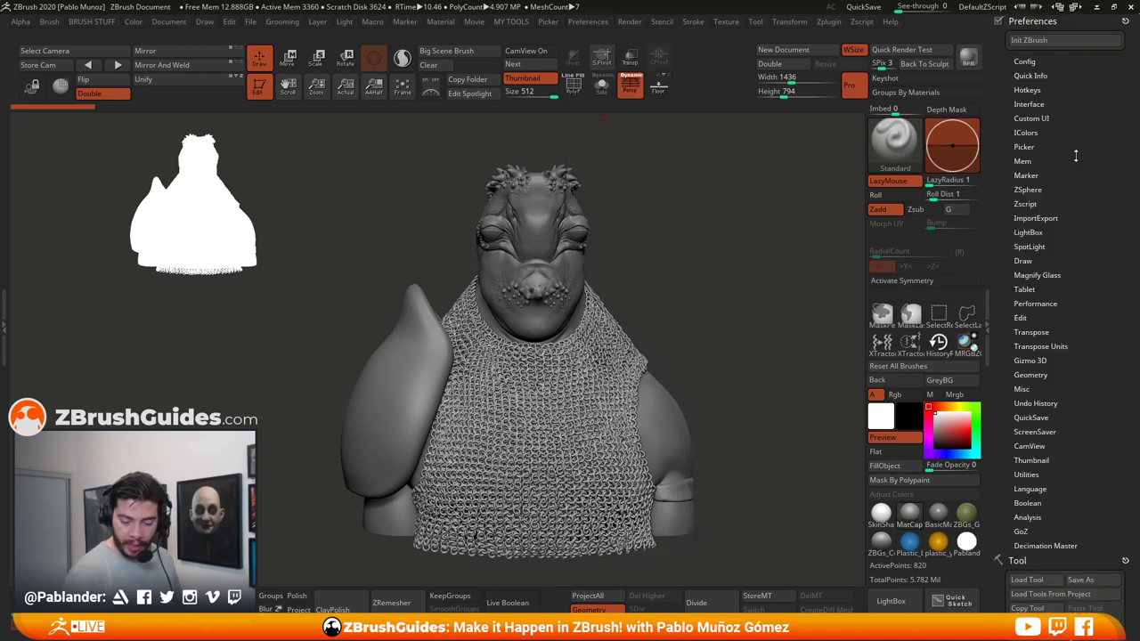
click(1031, 460)
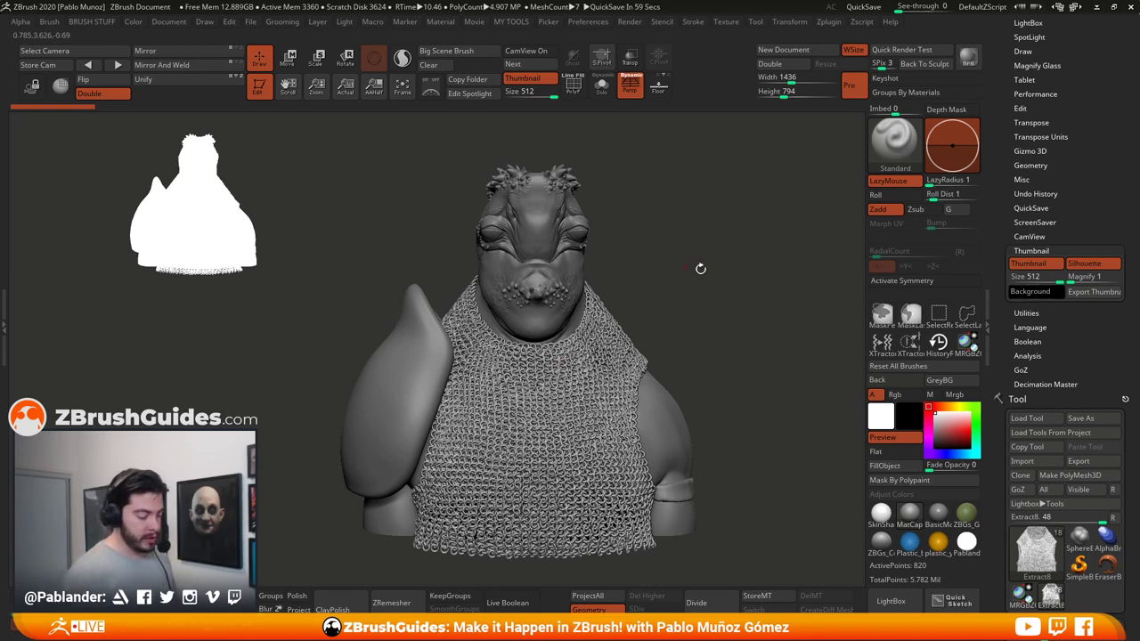
Step: Try a white thumbnail background to check the bust's silhouette from different views, and restore the black background
drag(708, 269, 541, 285)
drag(594, 336, 496, 337)
alt+drag(378, 256, 694, 328)
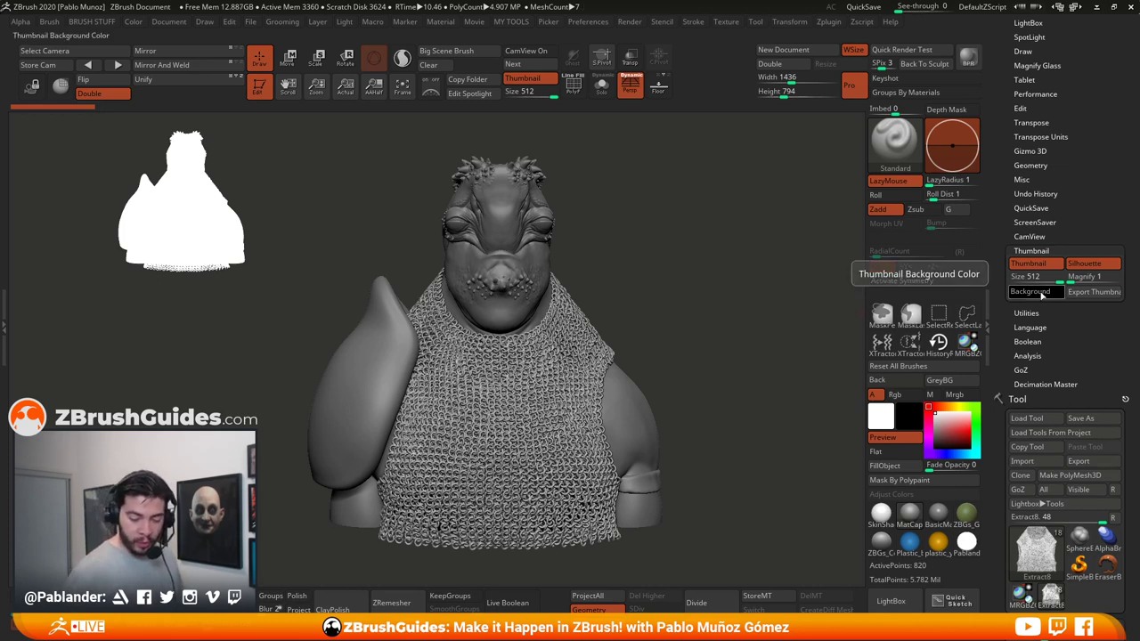
drag(1043, 293, 881, 415)
alt+drag(741, 352, 325, 243)
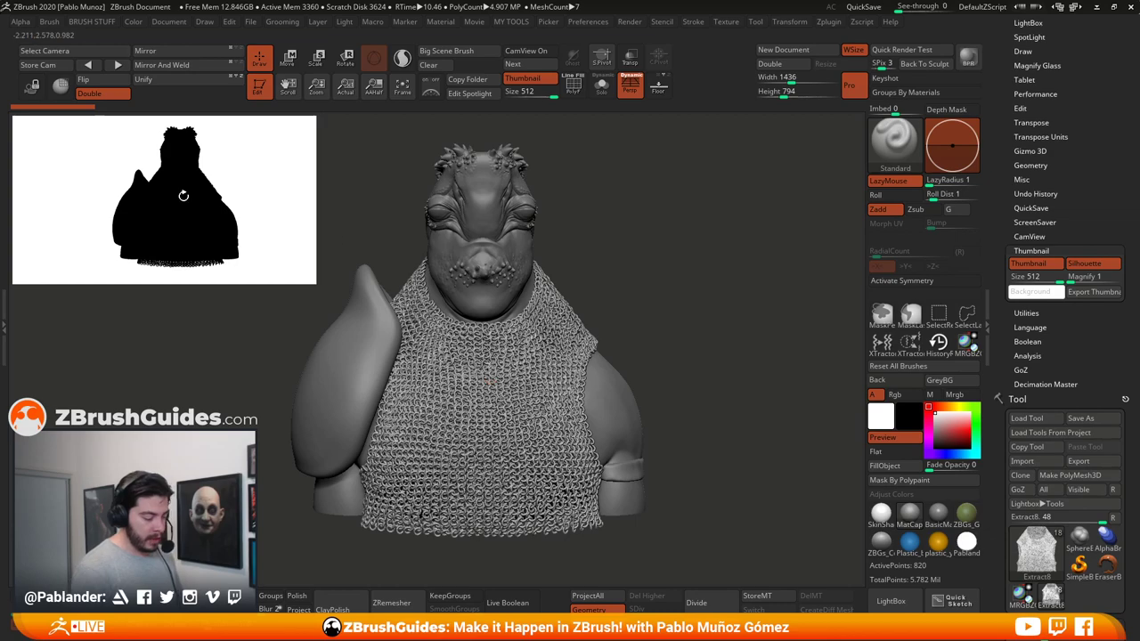
mouse_move(653, 293)
mouse_down()
mouse_move(704, 296)
mouse_move(659, 308)
mouse_move(683, 294)
mouse_move(715, 315)
mouse_move(594, 304)
mouse_move(628, 321)
mouse_move(603, 323)
mouse_move(618, 366)
mouse_up()
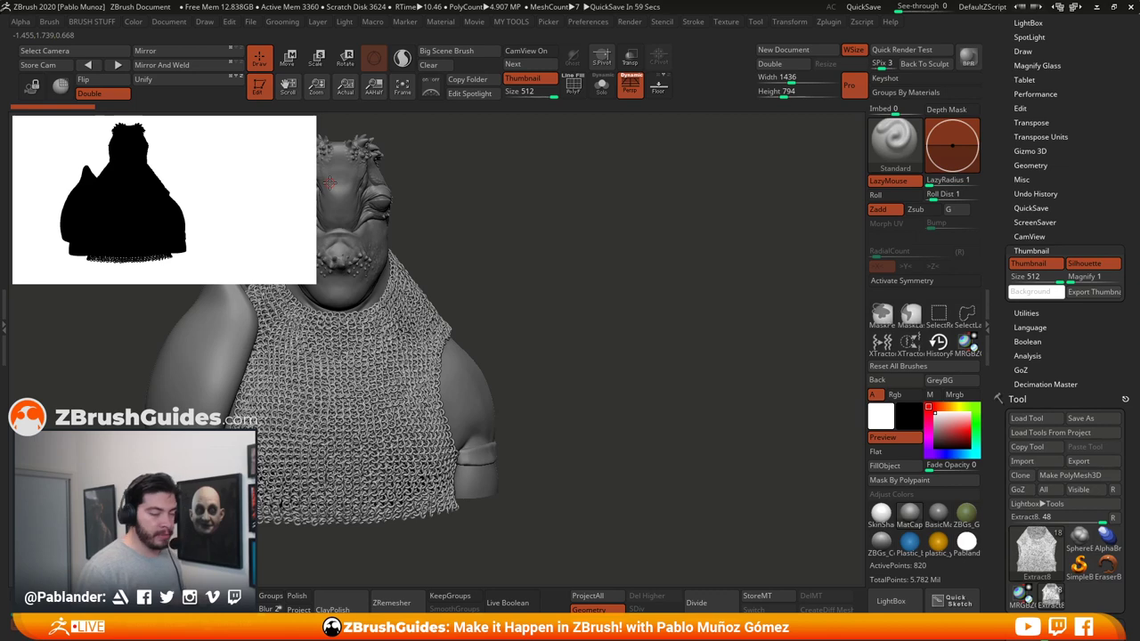
drag(538, 274, 716, 303)
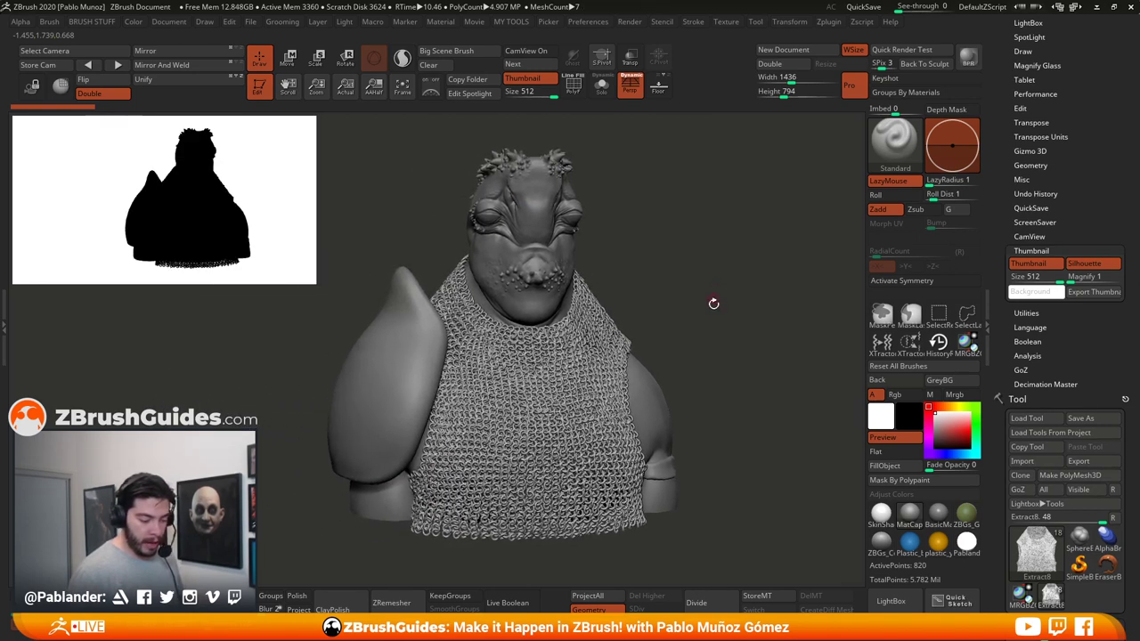
drag(1047, 293, 911, 417)
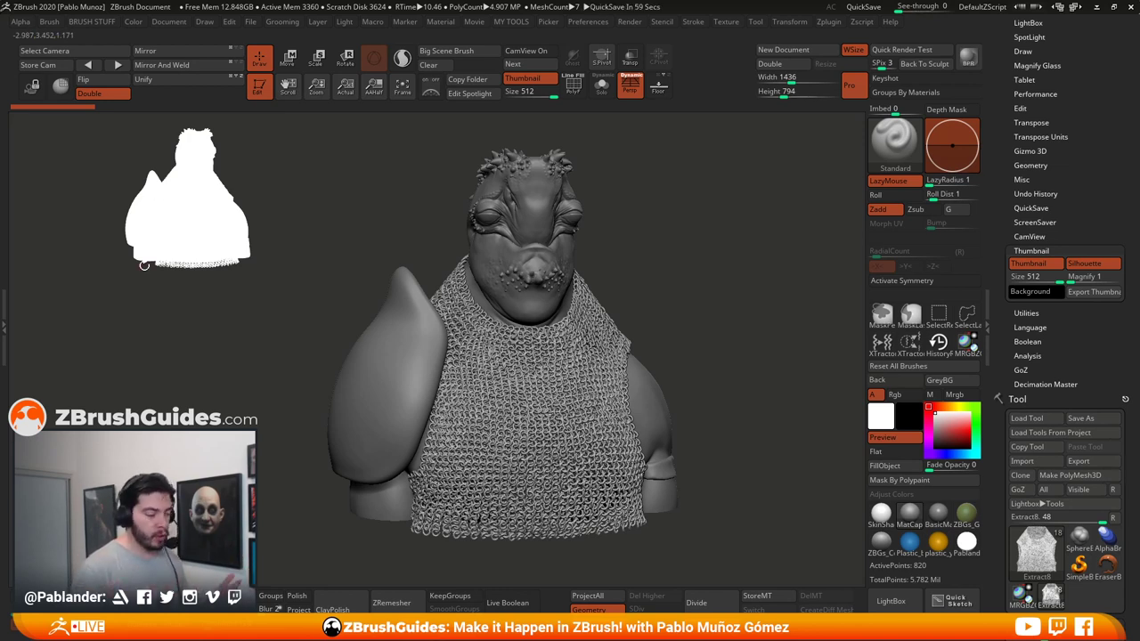
Step: Try blue and bright green thumbnail backgrounds behind the bust's silhouette from different views, and restore the black background
click(969, 431)
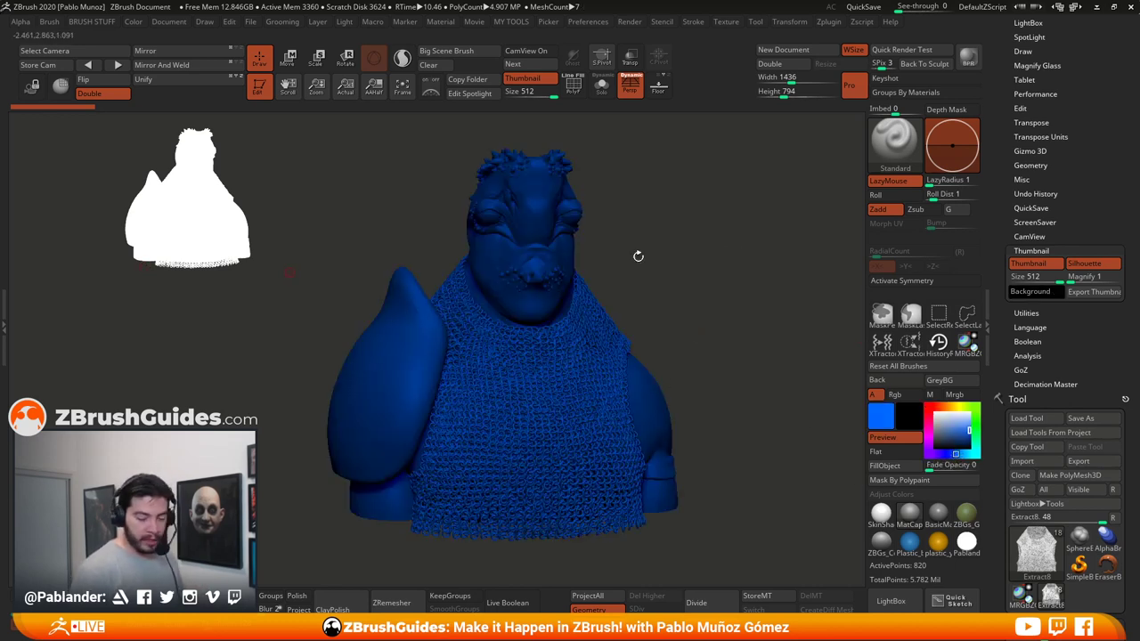
click(1030, 292)
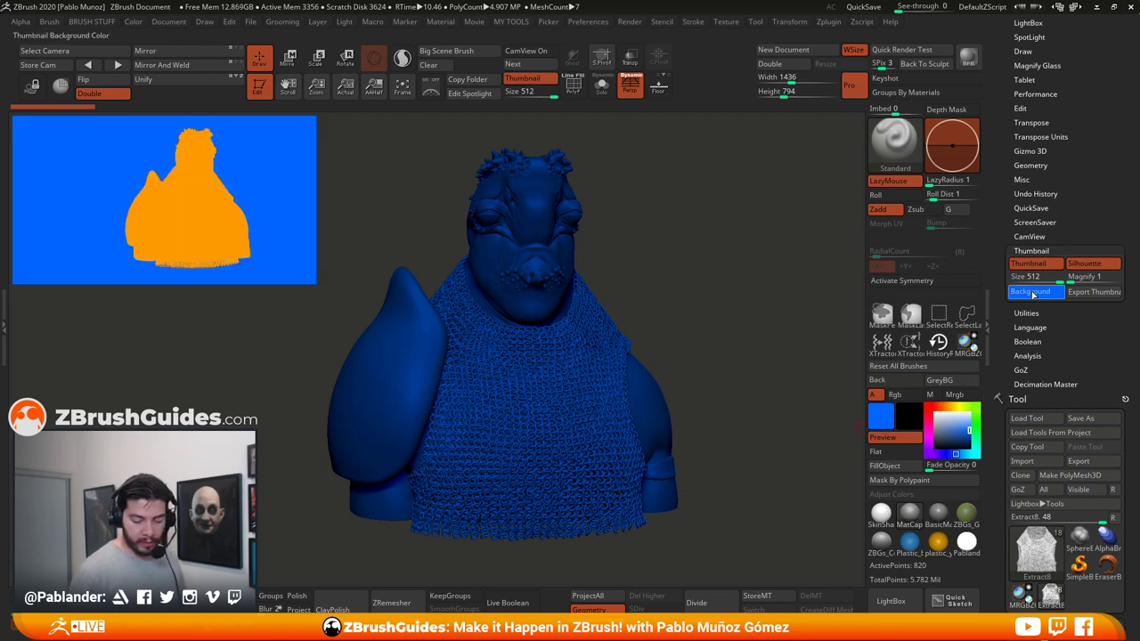
drag(1033, 294, 976, 425)
drag(721, 339, 713, 317)
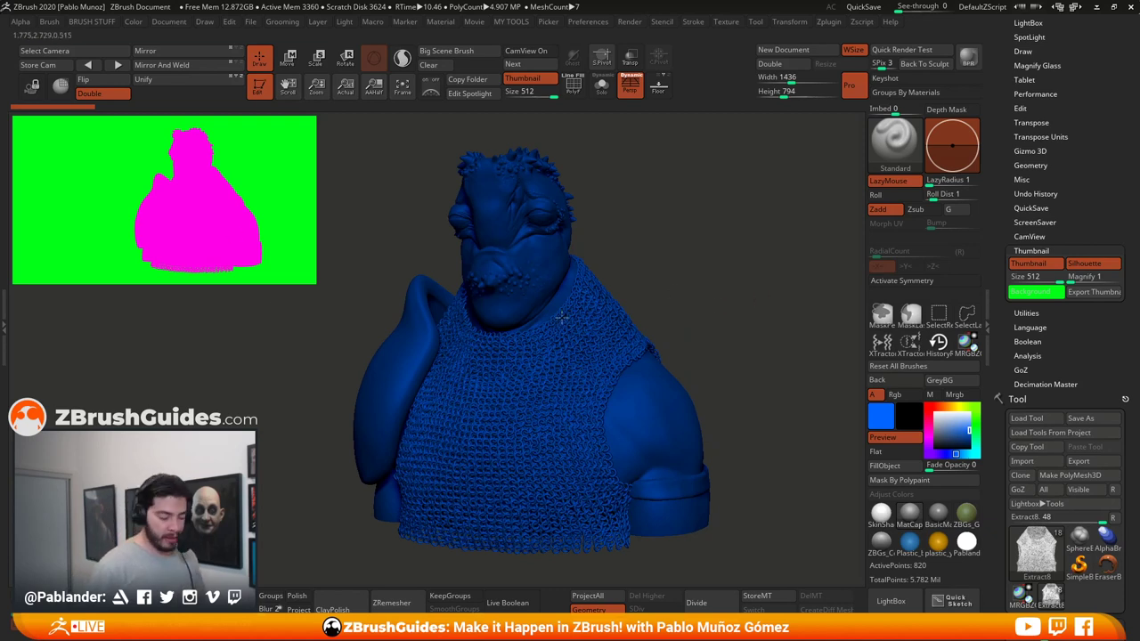
drag(698, 273, 651, 295)
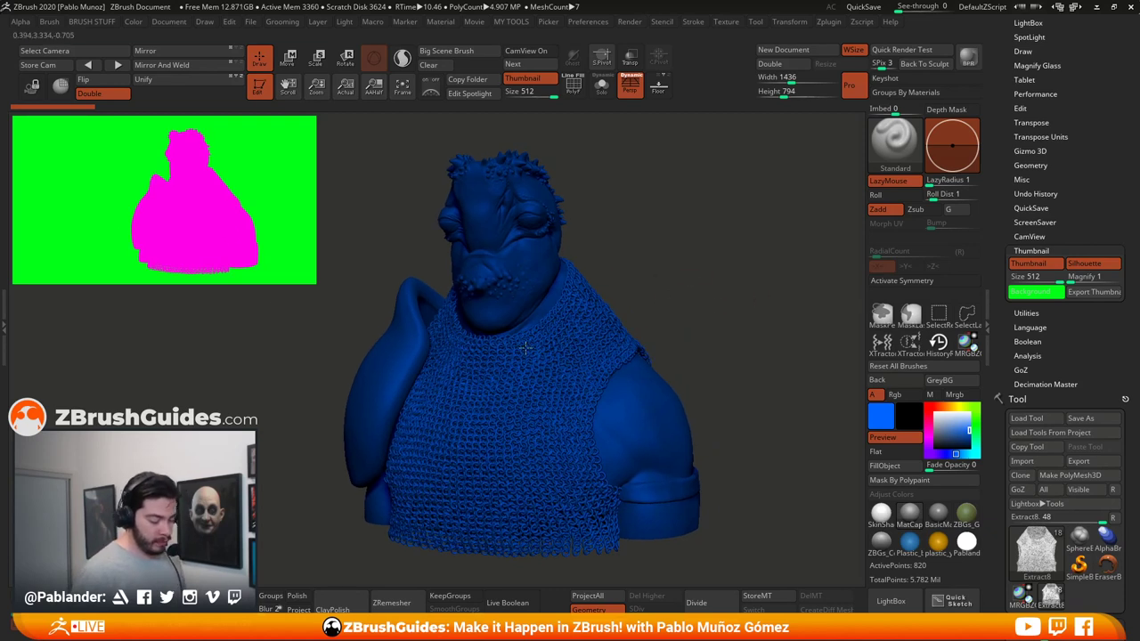
drag(1034, 291, 907, 410)
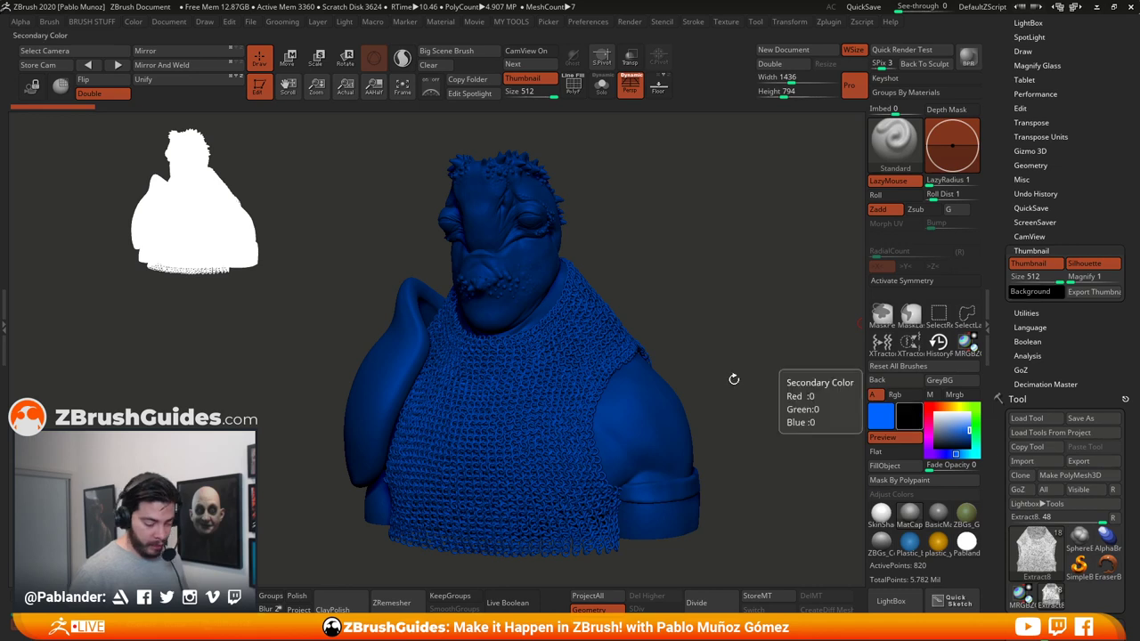
drag(659, 270, 705, 260)
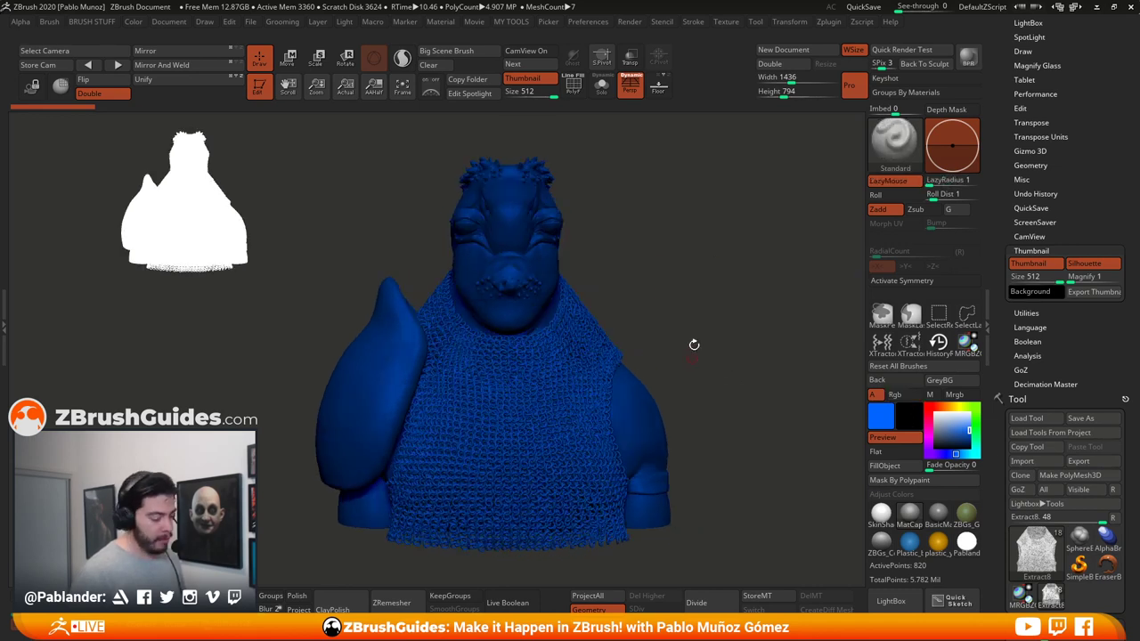
mouse_move(693, 344)
mouse_down()
mouse_move(701, 330)
mouse_move(713, 349)
mouse_up()
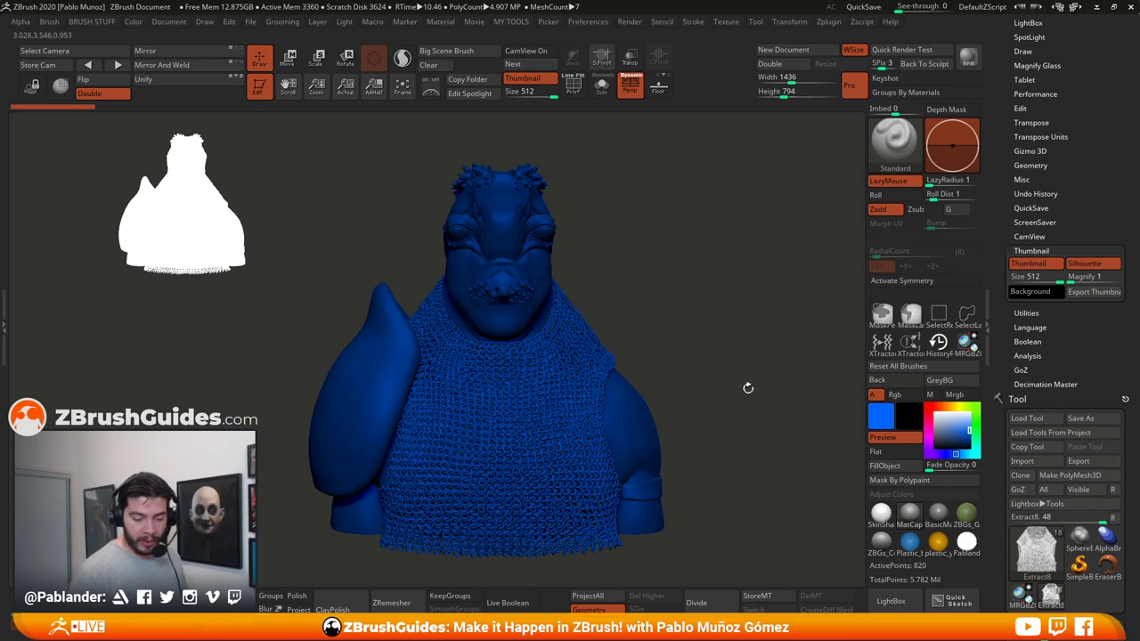
Step: Try a thumbnail size of 262 while rotating the bust, and return the size to 512
mouse_move(1041, 277)
mouse_down()
mouse_move(1016, 279)
mouse_move(1062, 278)
mouse_up()
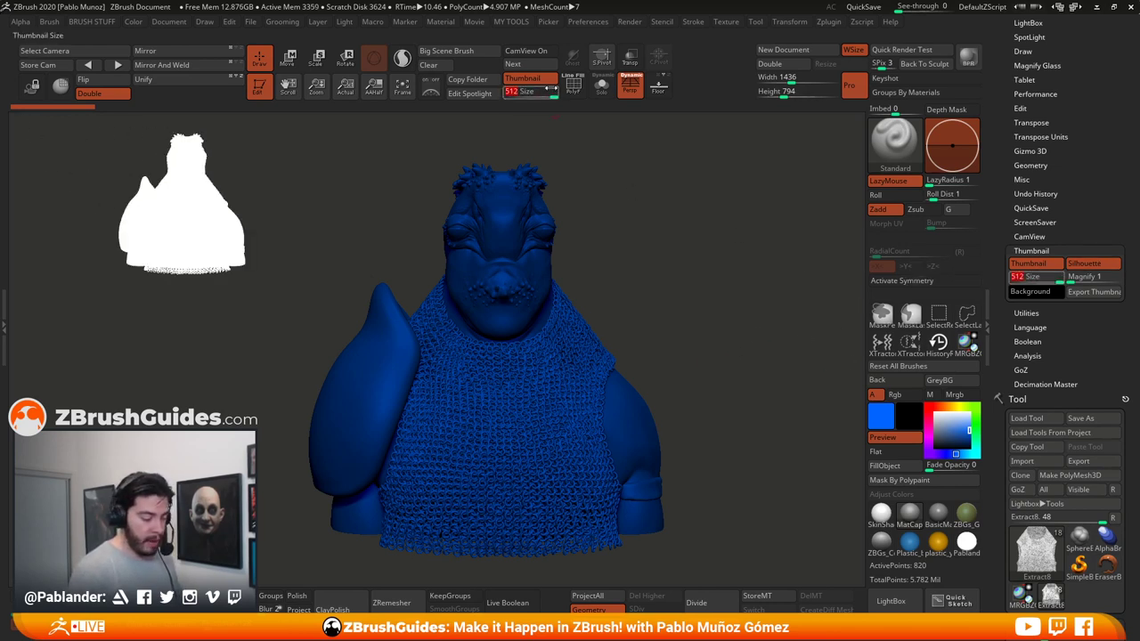
mouse_move(544, 92)
mouse_down()
mouse_move(524, 93)
mouse_move(539, 93)
mouse_up()
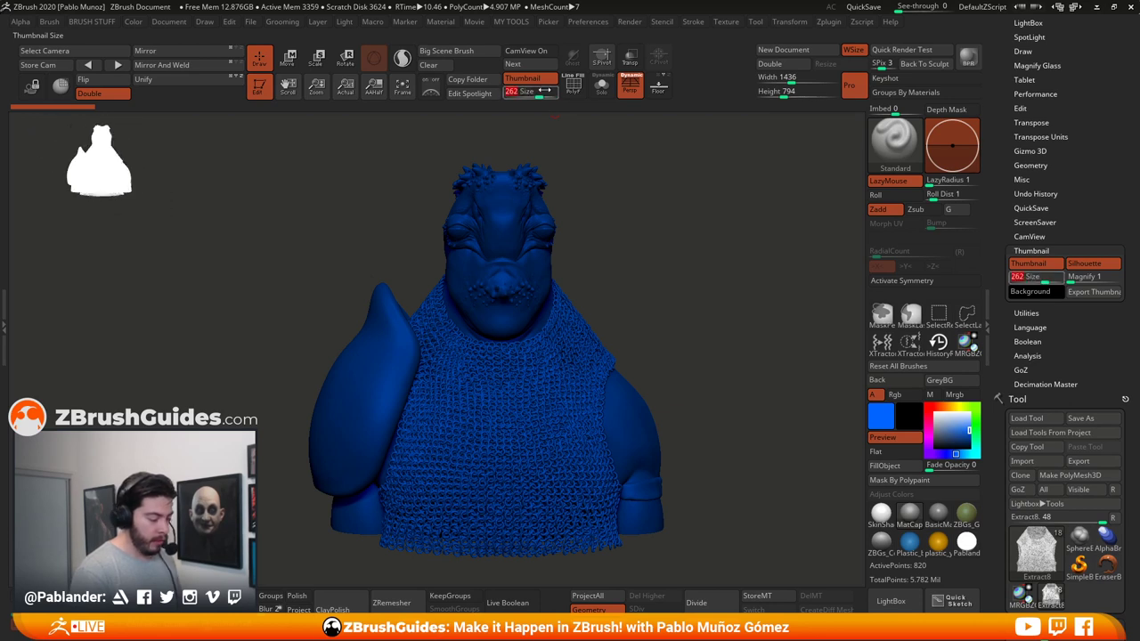
drag(611, 184, 579, 152)
mouse_move(535, 93)
mouse_down()
mouse_move(553, 92)
mouse_move(510, 93)
mouse_move(554, 92)
mouse_up()
drag(656, 272, 695, 283)
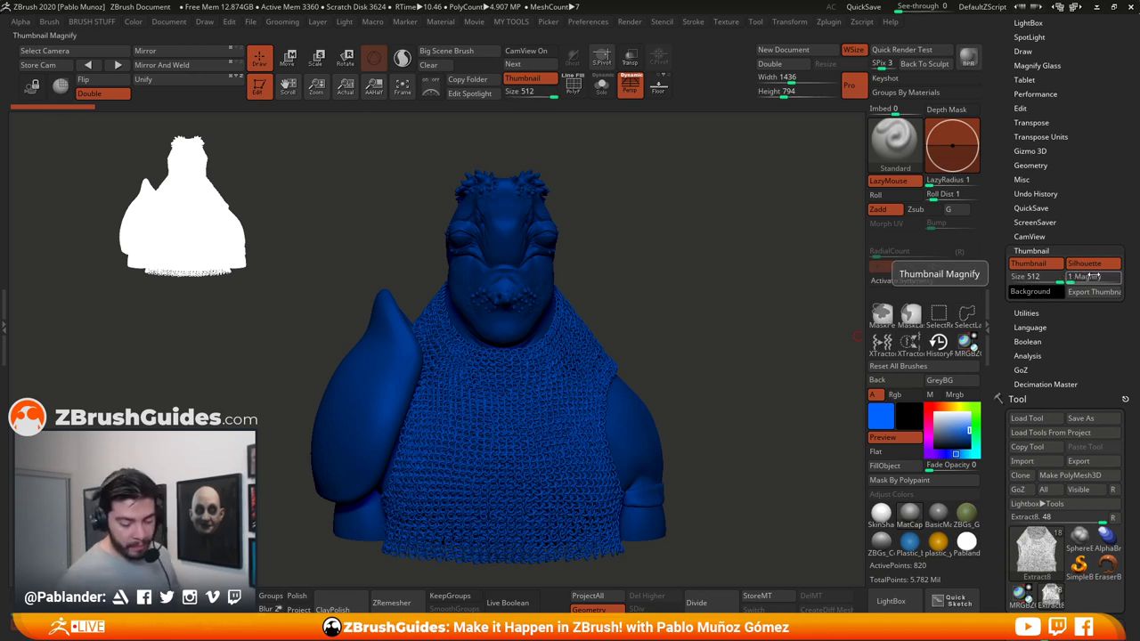
drag(686, 283, 679, 269)
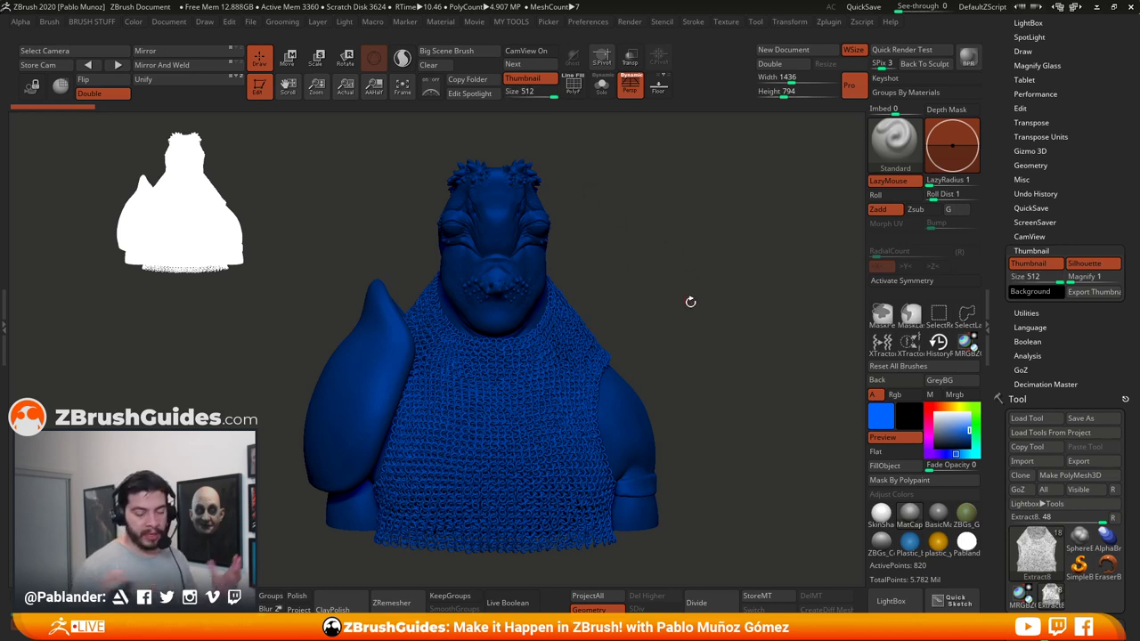
Step: Try a thumbnail magnification of 3 and return it to 1
mouse_move(1073, 277)
mouse_down()
mouse_move(1095, 277)
mouse_move(1083, 277)
mouse_up()
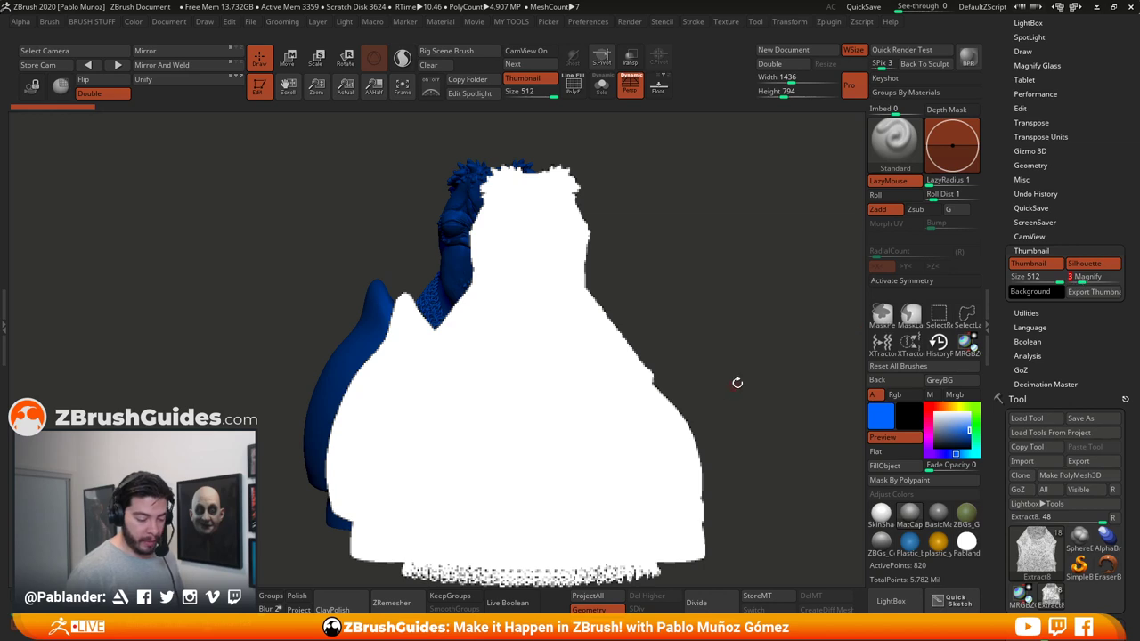
drag(1082, 277, 1074, 278)
drag(746, 326, 700, 341)
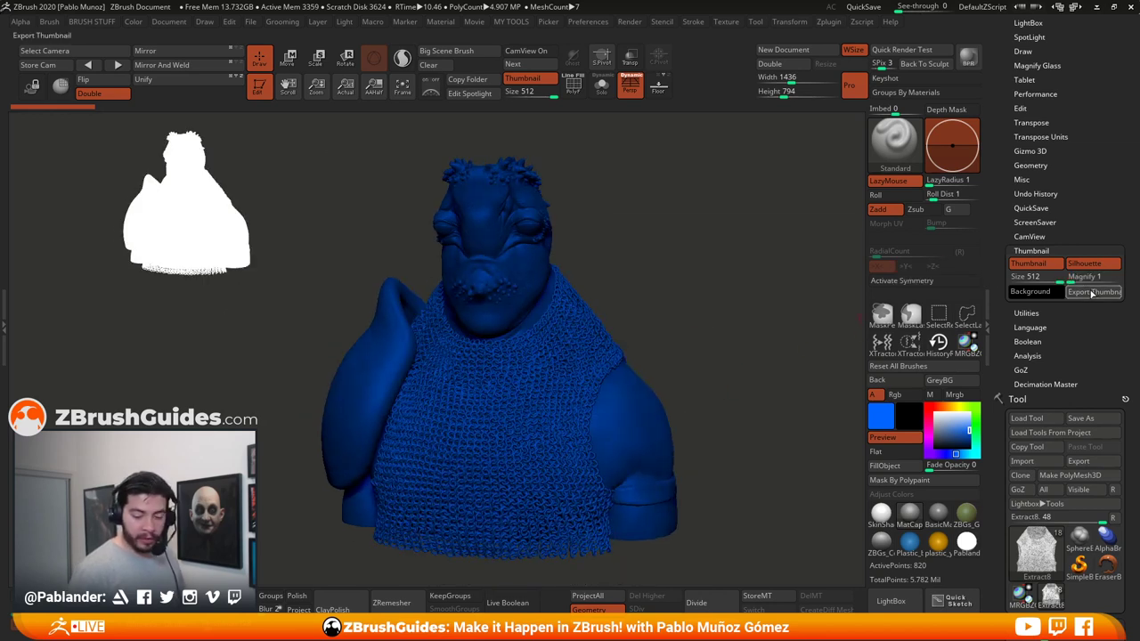
Step: Set the main colour to white so the bust displays in neutral grey
drag(691, 260, 655, 260)
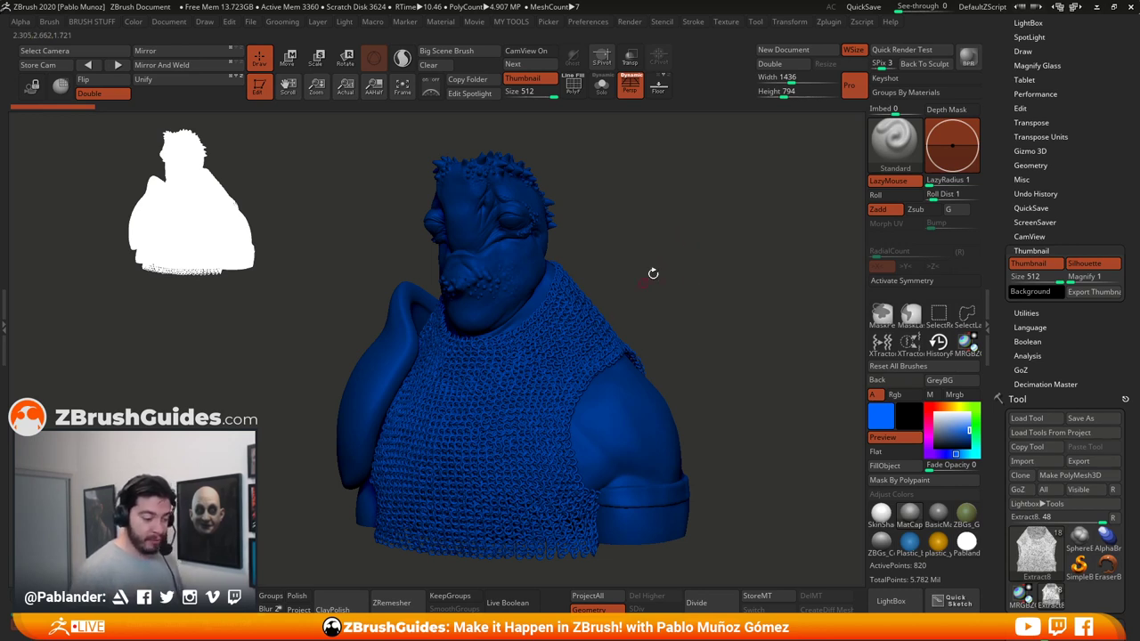
drag(677, 275, 694, 311)
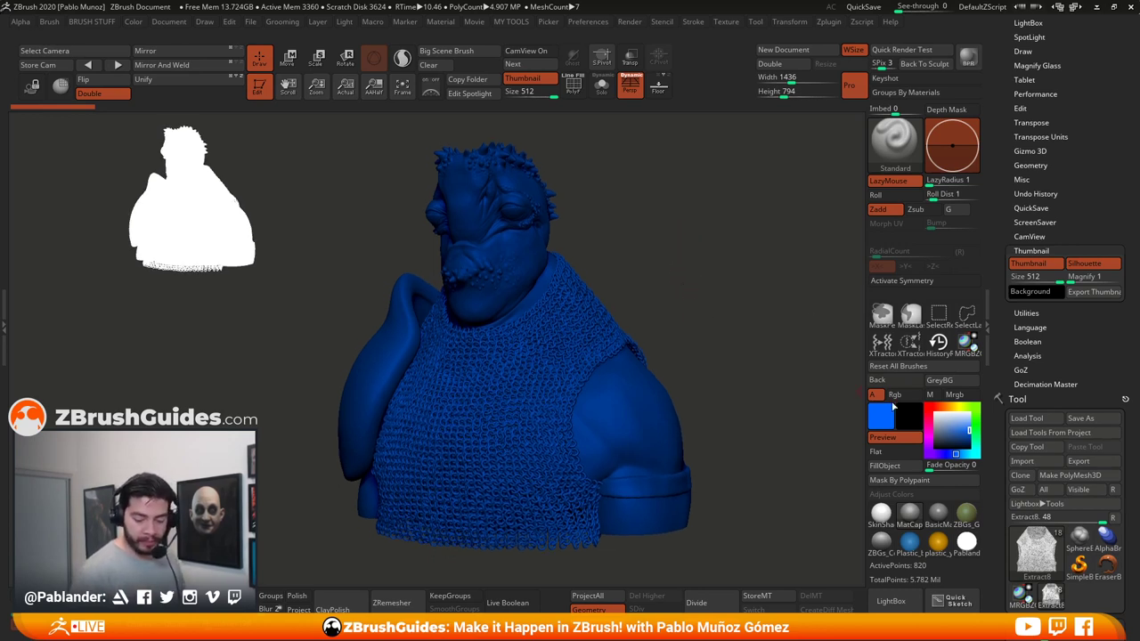
drag(955, 424, 927, 408)
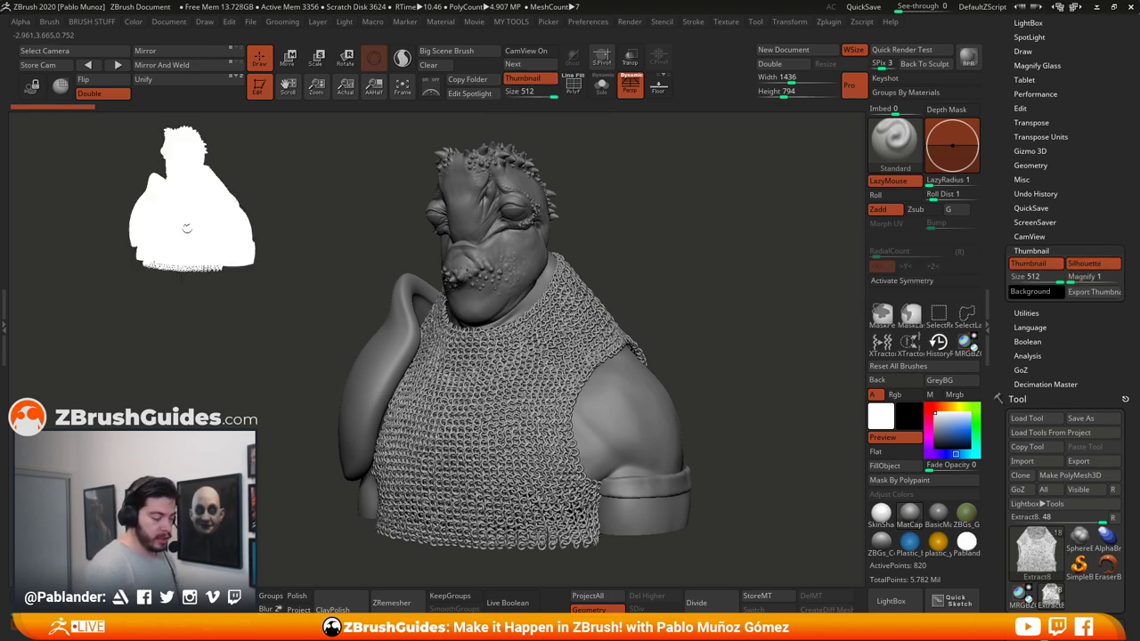
Step: Switch the thumbnail to the shaded model to compare it while rotating the bust, and turn Silhouette mode back on
click(1084, 263)
drag(640, 232, 698, 252)
drag(685, 325, 661, 368)
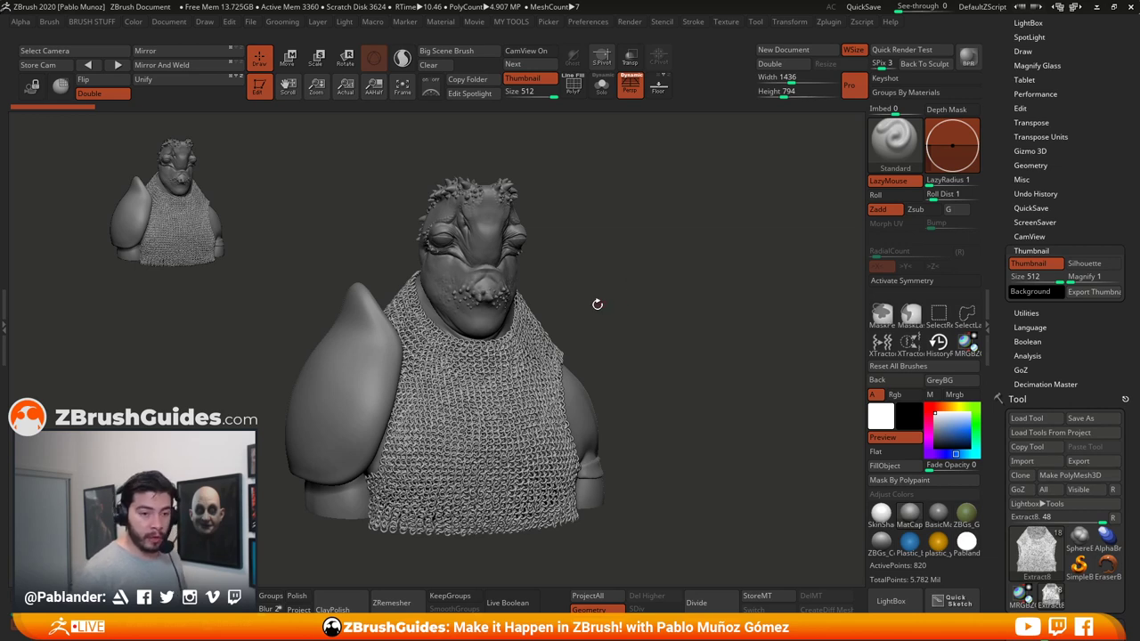
click(1080, 264)
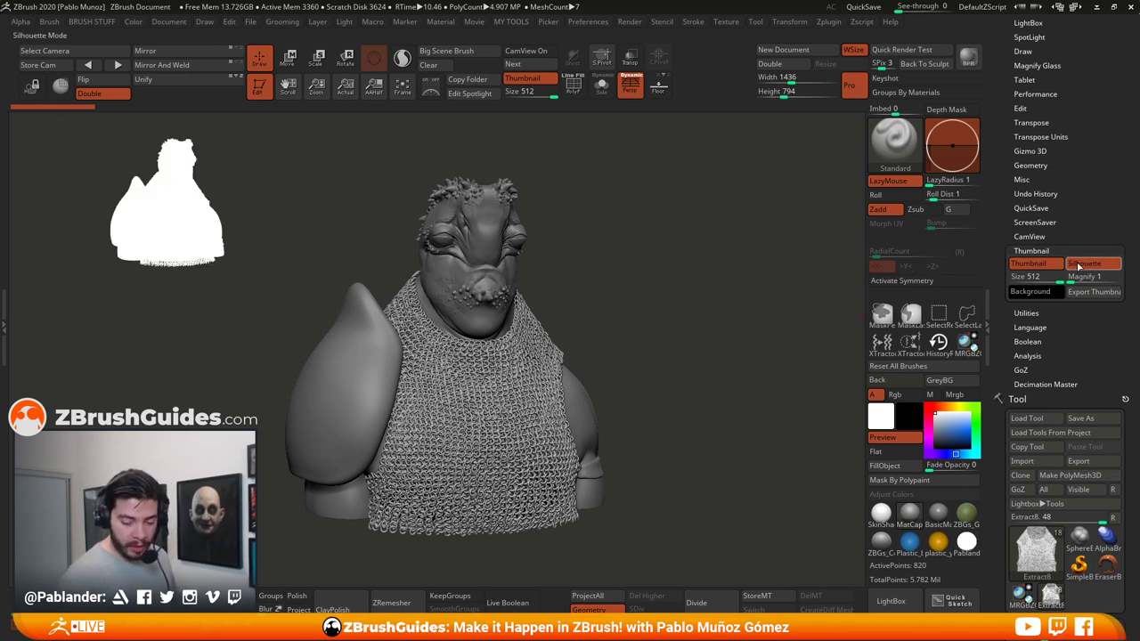
Step: Collapse the Thumbnail settings in the Preferences palette and turn the bust to a frontal view
click(1070, 250)
alt+drag(590, 226, 602, 236)
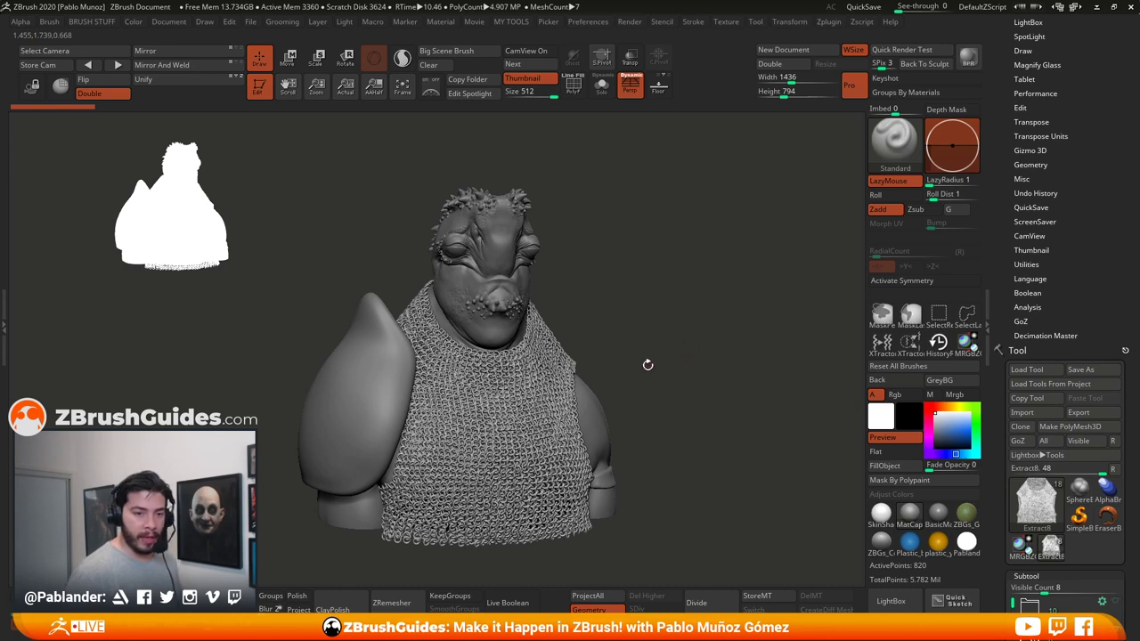
mouse_move(682, 359)
mouse_down()
mouse_move(672, 342)
mouse_move(697, 340)
mouse_move(699, 357)
mouse_up()
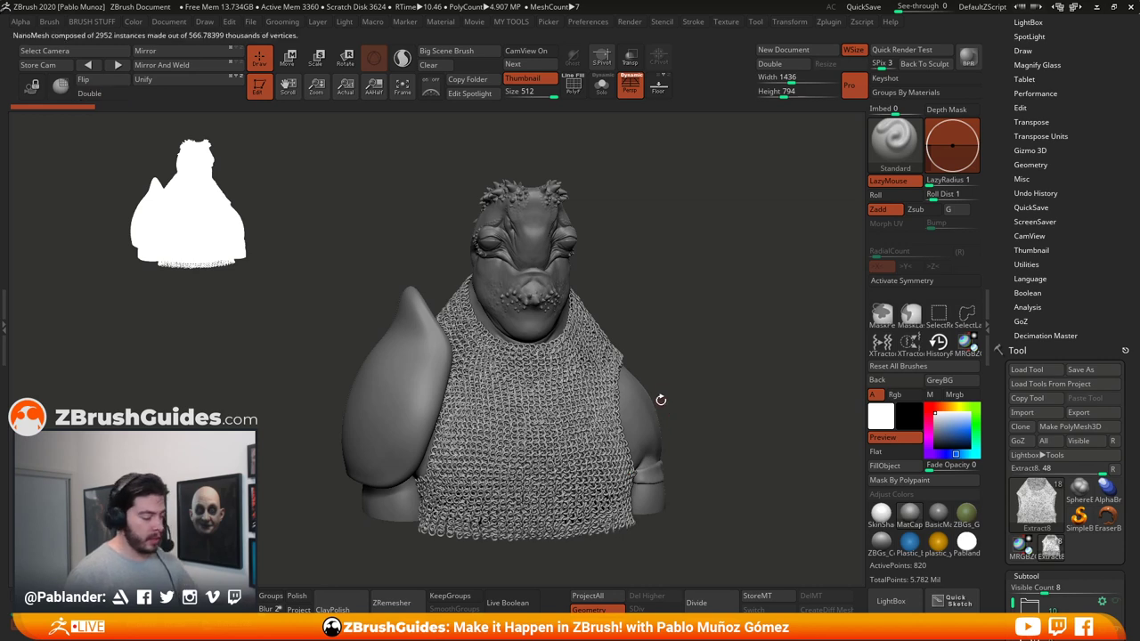
Step: Toggle the chain mail's double-sided display, leave it on, and check the bust from the front
click(102, 98)
click(102, 98)
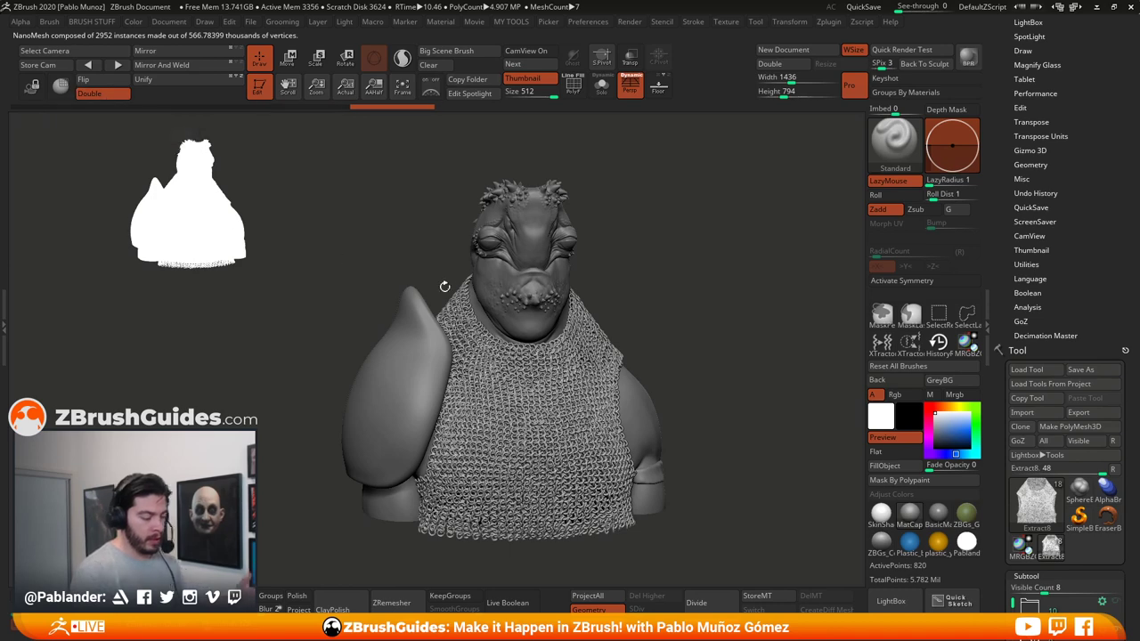
drag(683, 347, 674, 359)
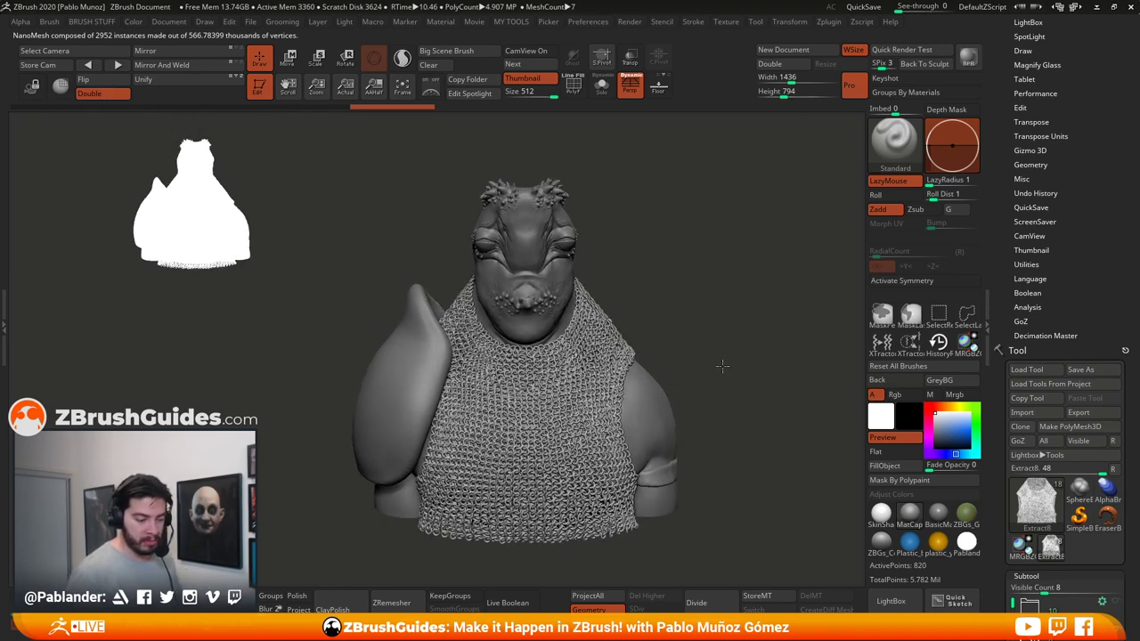
mouse_move(718, 326)
mouse_down()
mouse_move(705, 339)
mouse_move(743, 306)
mouse_move(710, 310)
mouse_up()
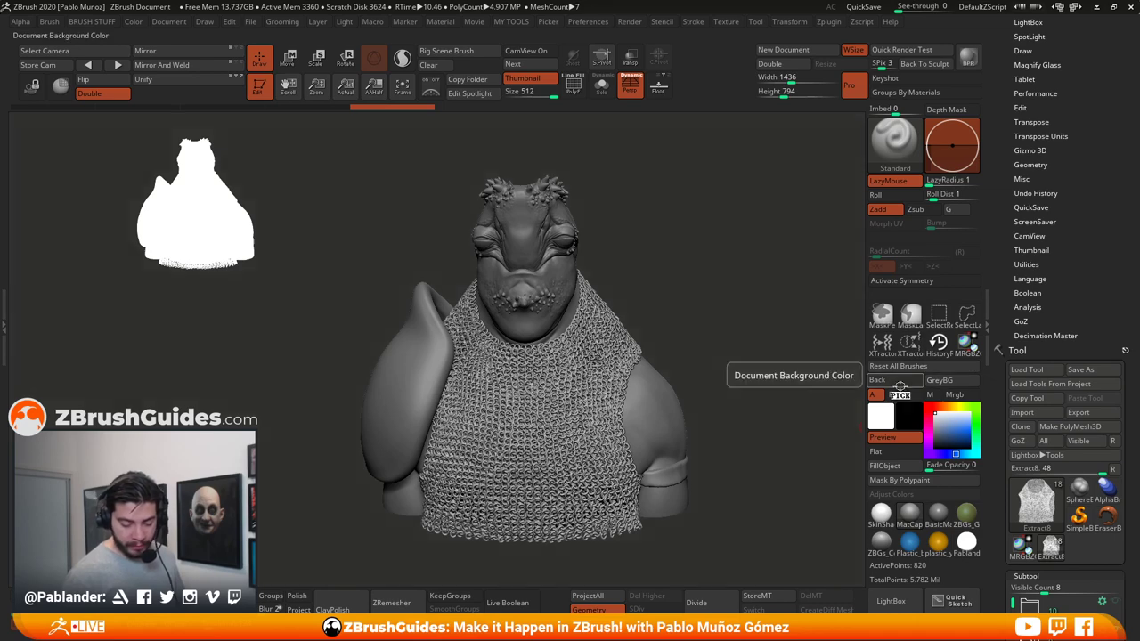
Step: Try a full-canvas silhouette of the bust with a white document background, a flat material and black as the main colour
drag(906, 381, 880, 416)
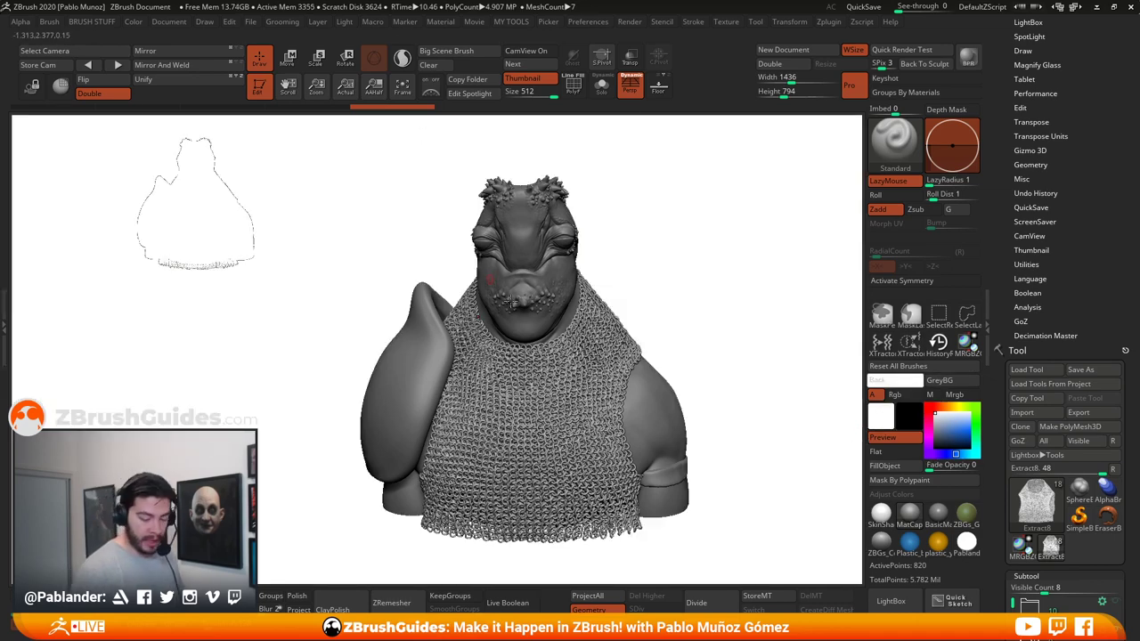
click(887, 518)
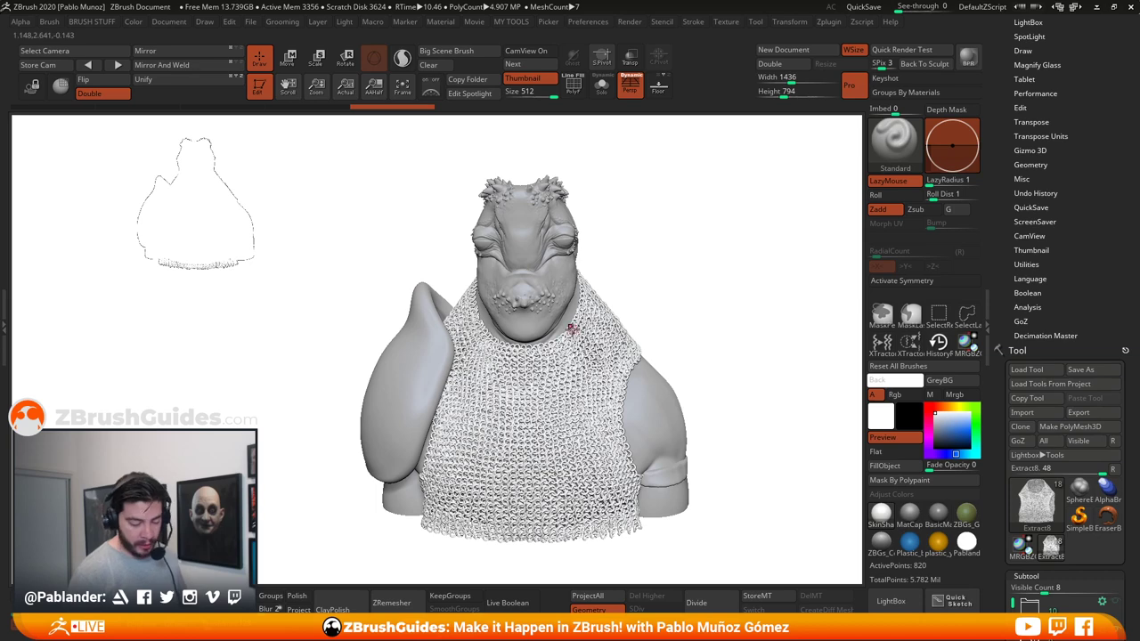
click(966, 537)
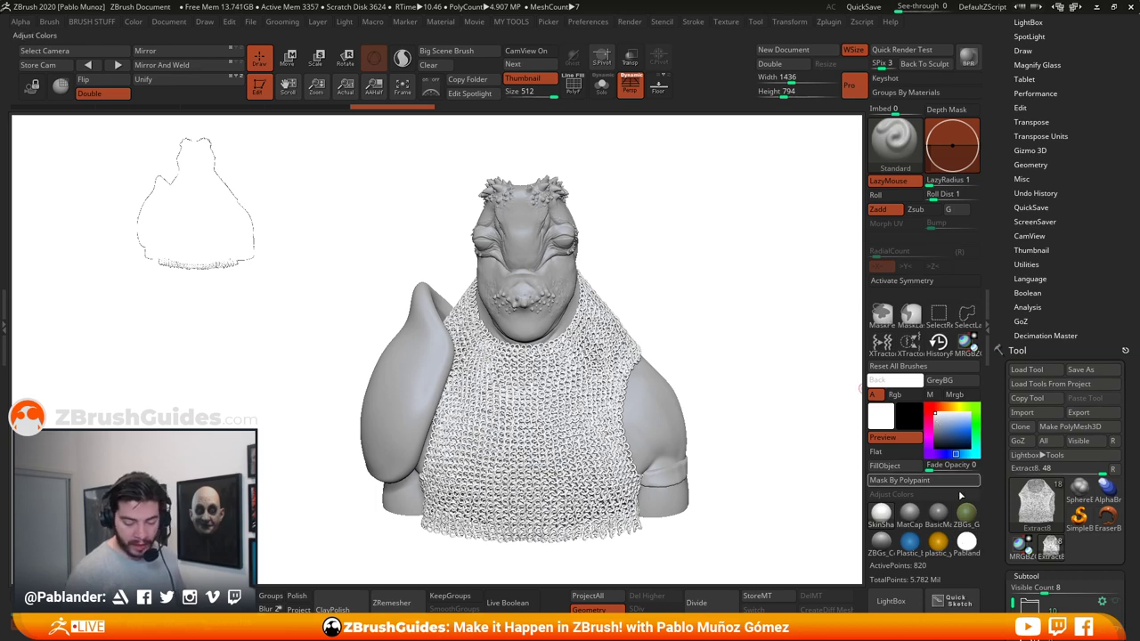
click(935, 448)
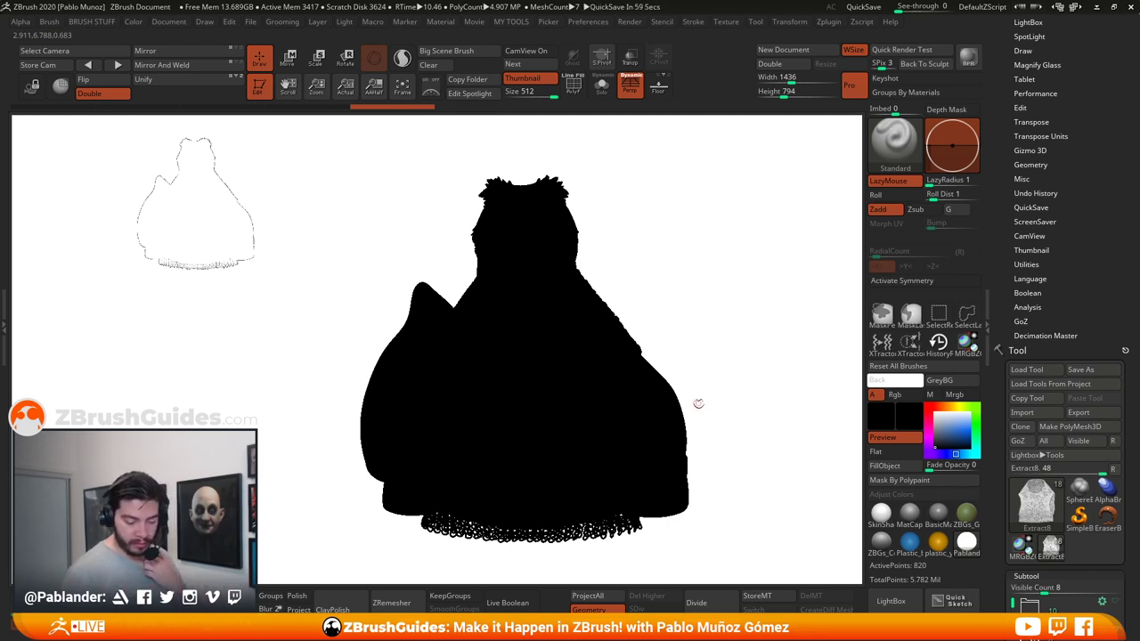
Step: Restore the white main colour, the dark grey document background and the MatCap material on the bust
click(933, 410)
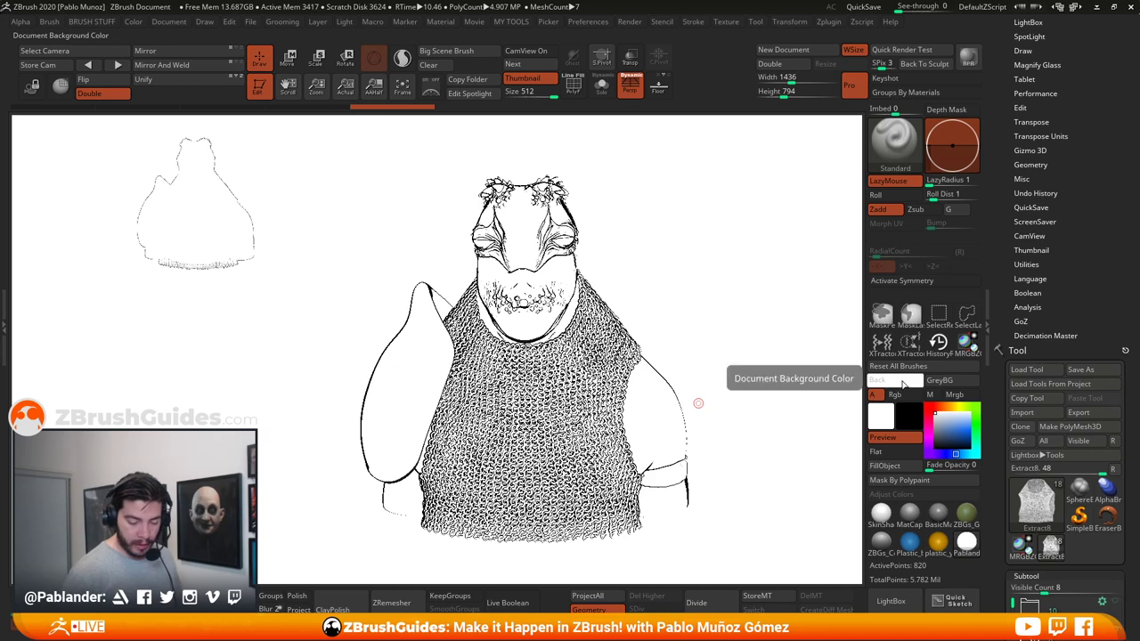
click(903, 383)
click(881, 513)
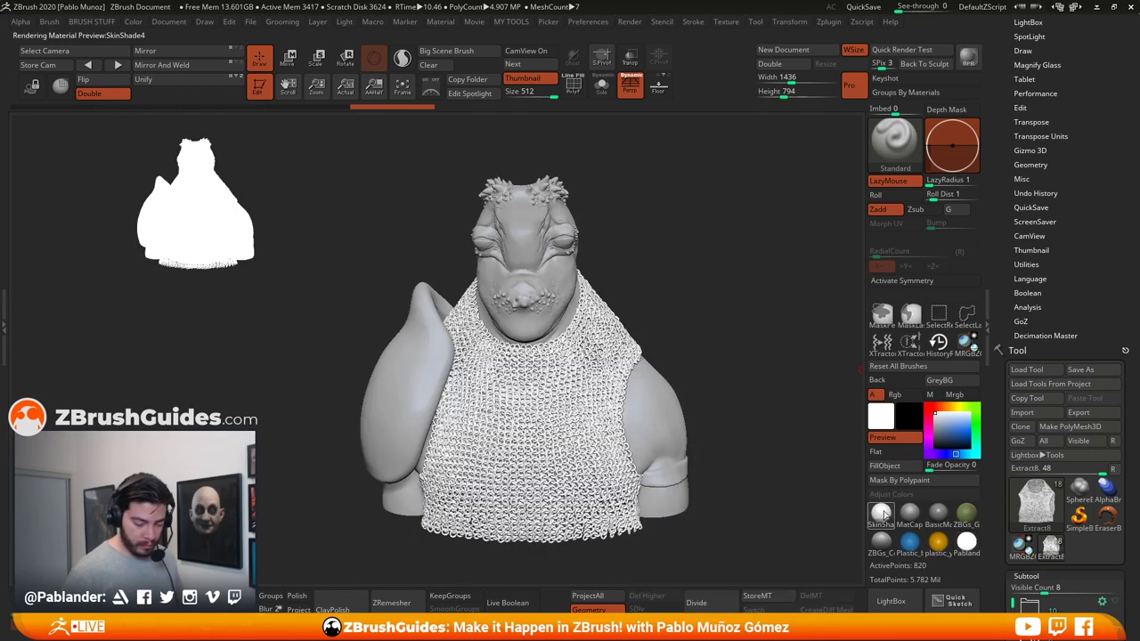
click(909, 514)
alt+drag(739, 312, 725, 315)
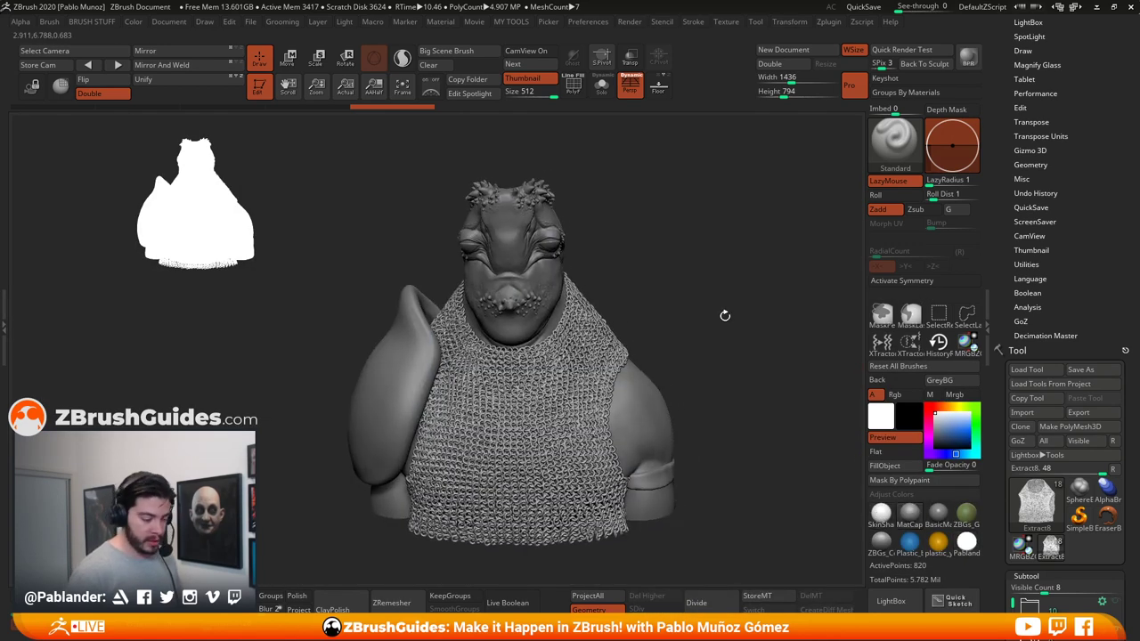
Step: Expand the CamView settings in the Preferences palette
mouse_move(1082, 267)
mouse_down()
mouse_move(1074, 310)
mouse_move(1062, 294)
mouse_move(1070, 282)
mouse_up()
click(1044, 298)
drag(1070, 404, 1060, 438)
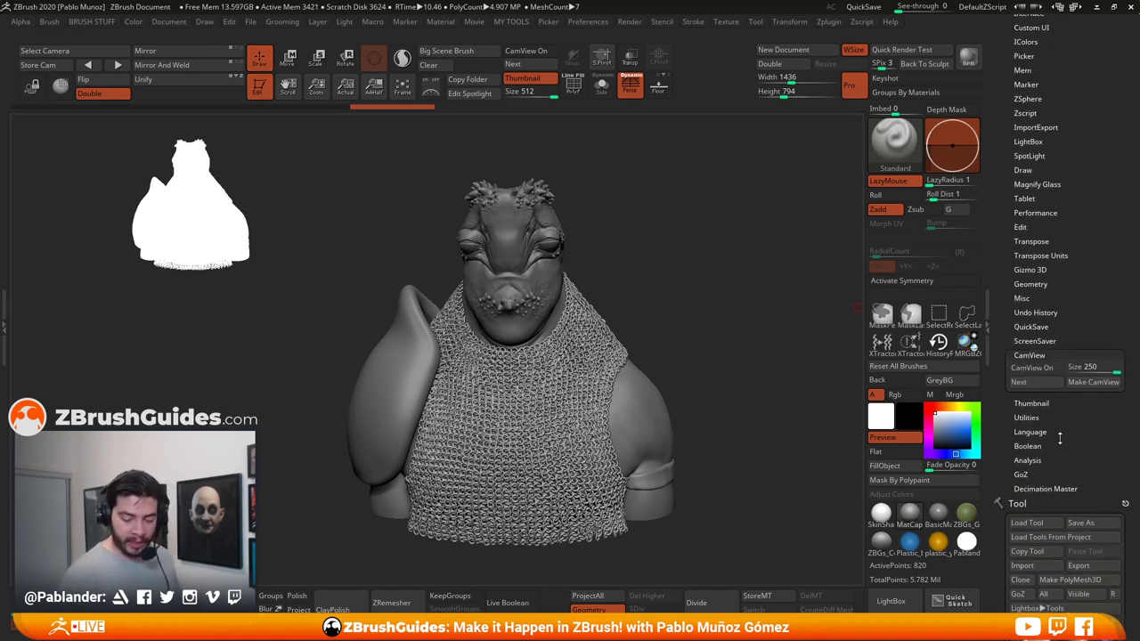
drag(753, 407, 727, 362)
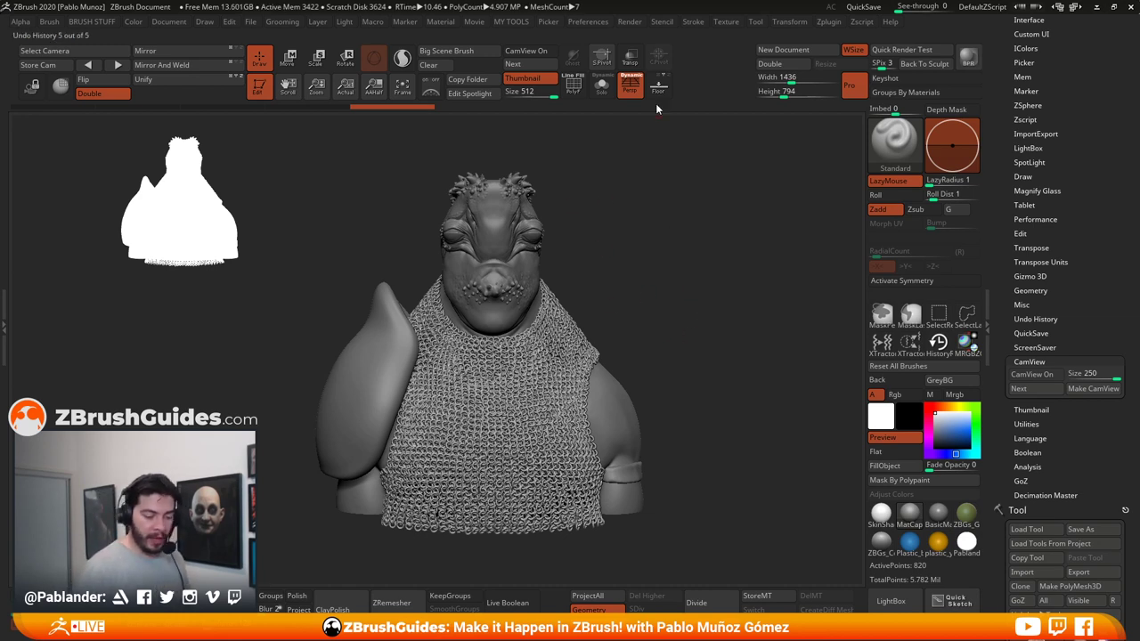
Step: Show the floor grid to check where it lies beneath the bust, and hide it again
key(shift+p)
alt+drag(696, 342, 693, 244)
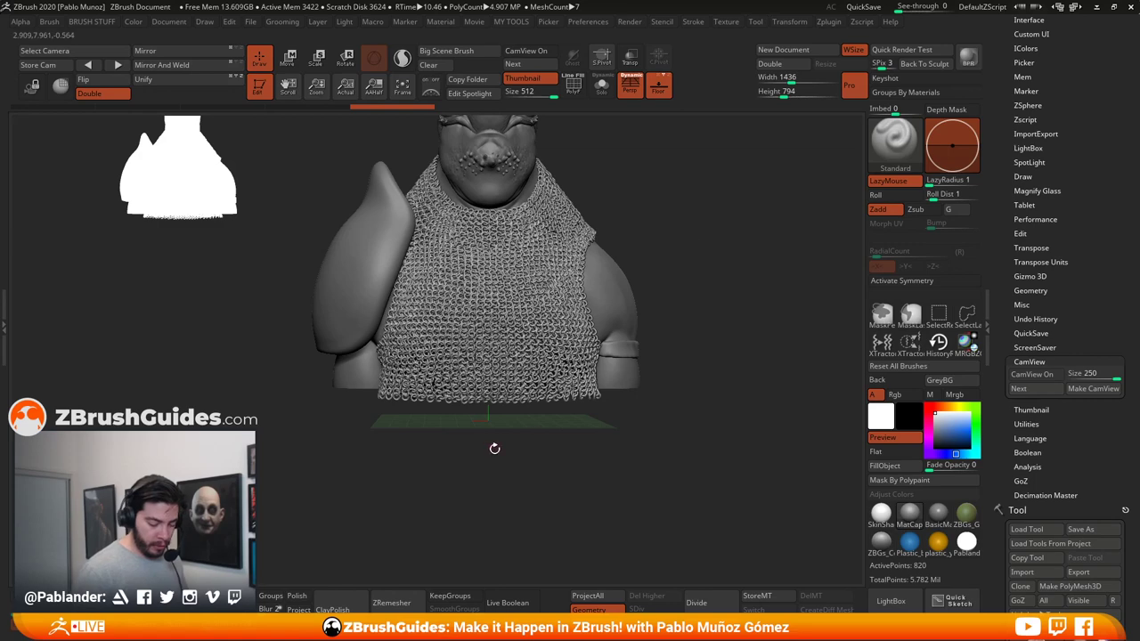
drag(493, 448, 475, 422)
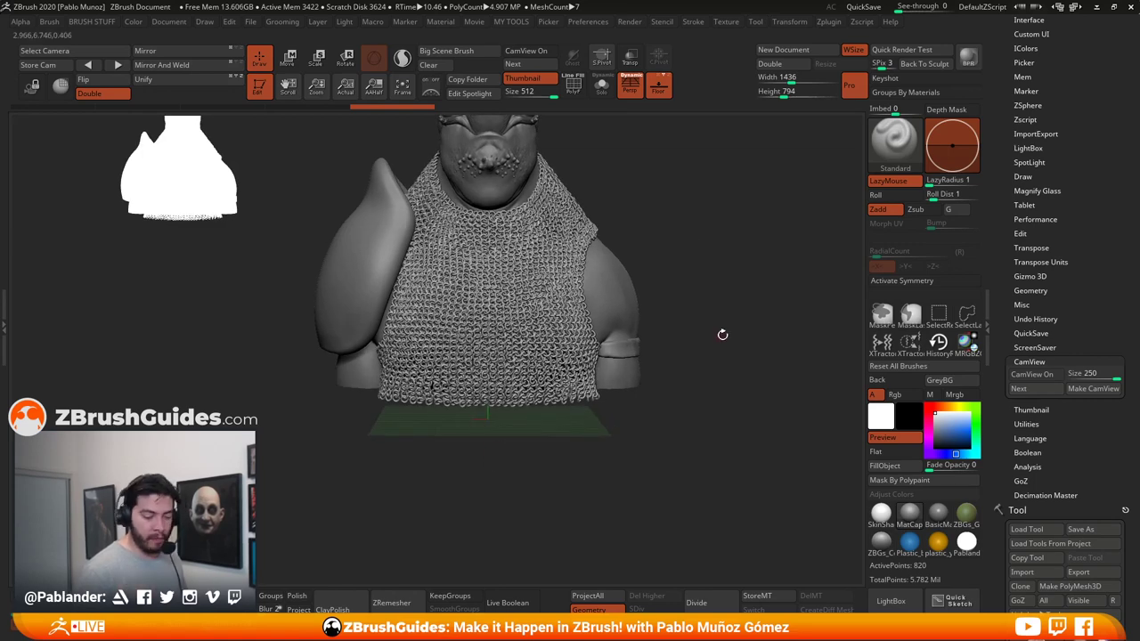
click(660, 85)
alt+drag(660, 178, 664, 259)
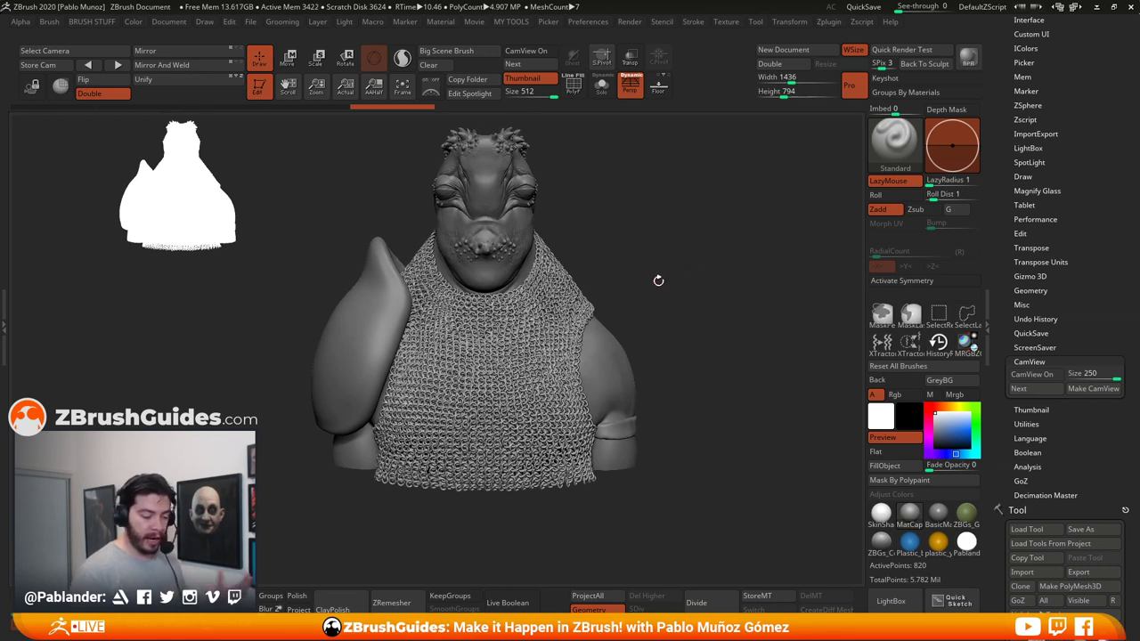
Step: Reframe the bust, display the floor grid beneath it once more, and turn the grid off
alt+drag(662, 222, 668, 237)
click(659, 88)
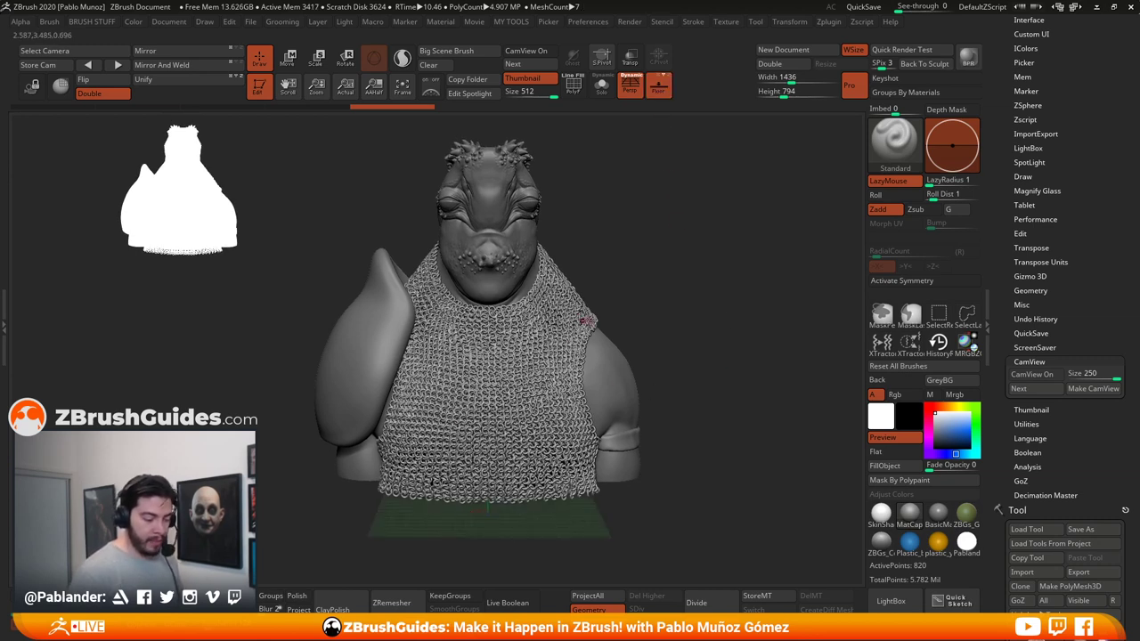
click(655, 96)
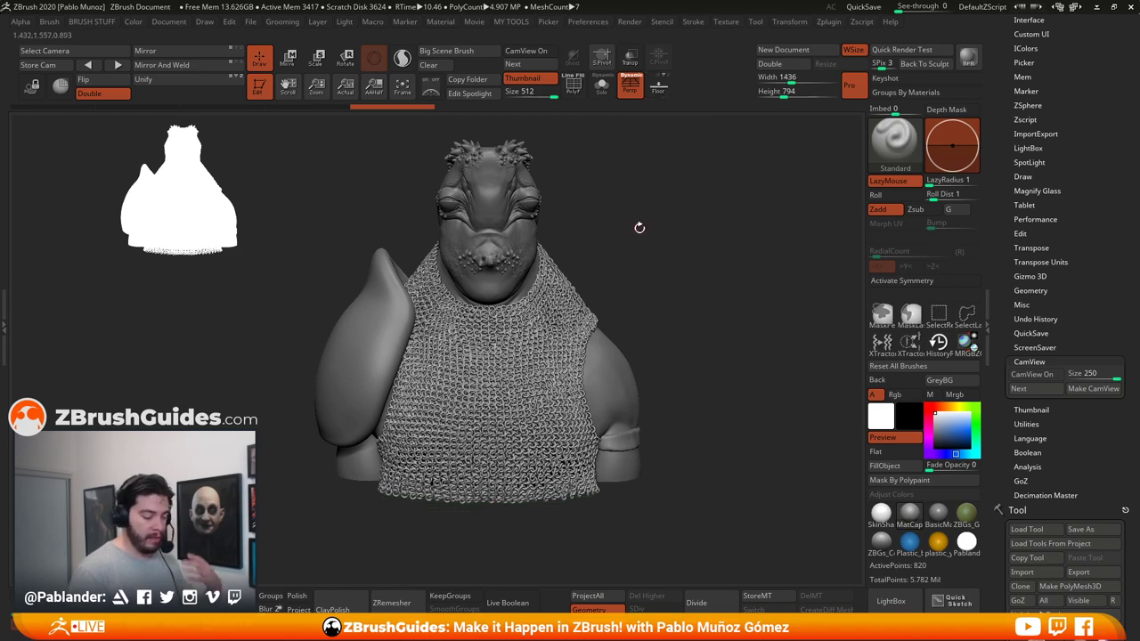
Step: Expand the Thumbnail preferences and compare the thumbnail with Silhouette turned off and on again
mouse_move(614, 227)
mouse_down()
mouse_move(715, 219)
mouse_move(612, 225)
mouse_up()
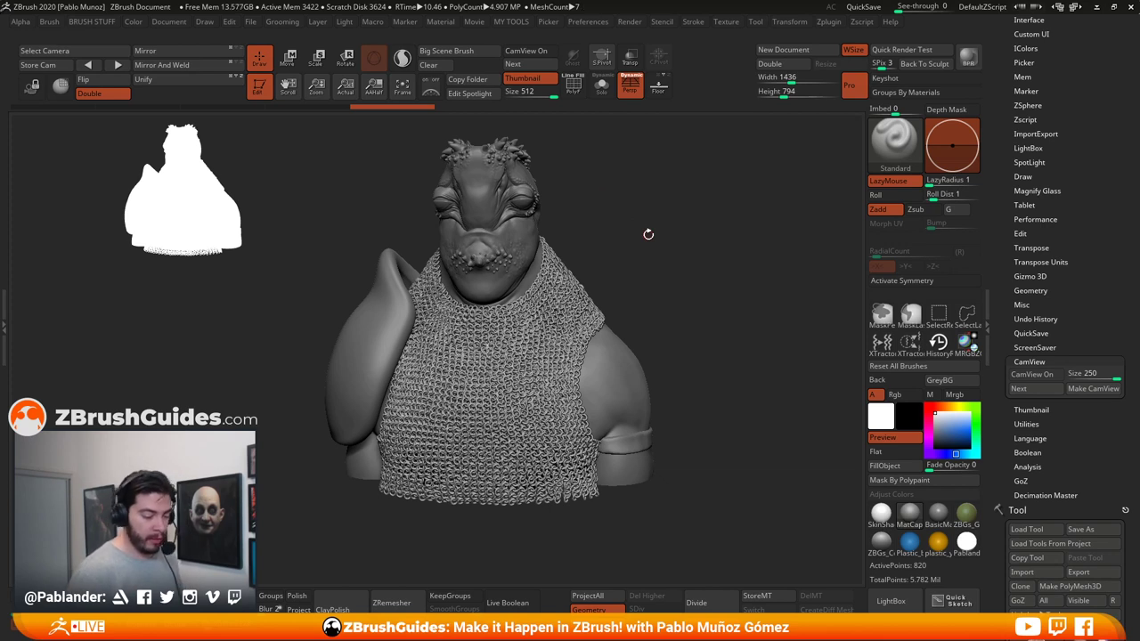
alt+drag(646, 222, 644, 237)
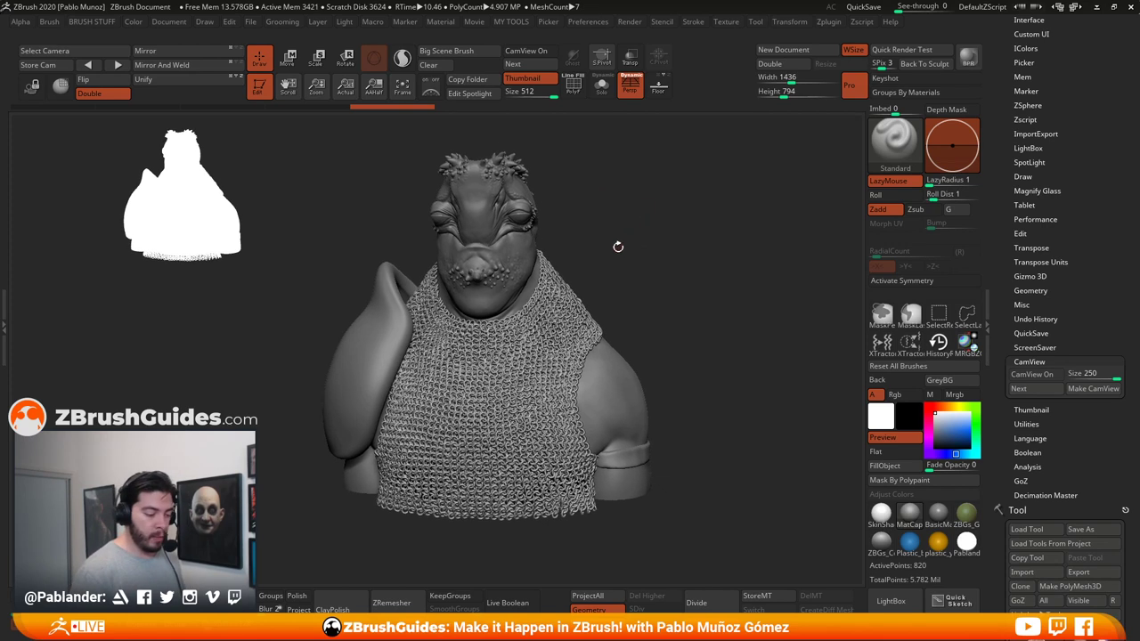
mouse_move(557, 233)
mouse_down()
mouse_move(621, 234)
mouse_move(636, 214)
mouse_up()
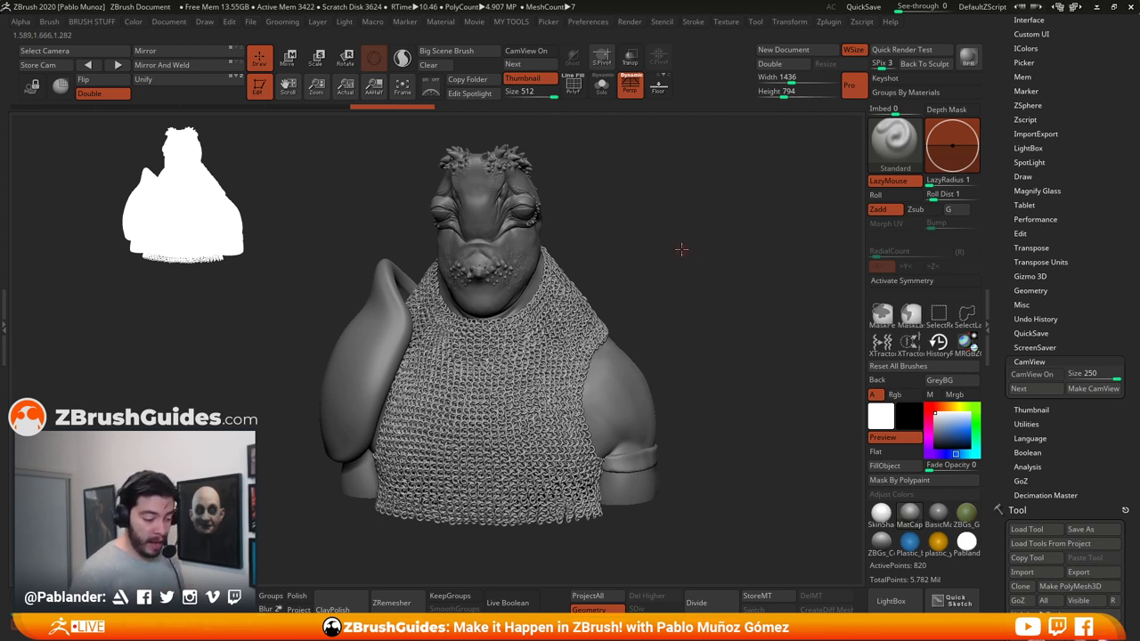
drag(682, 249, 667, 248)
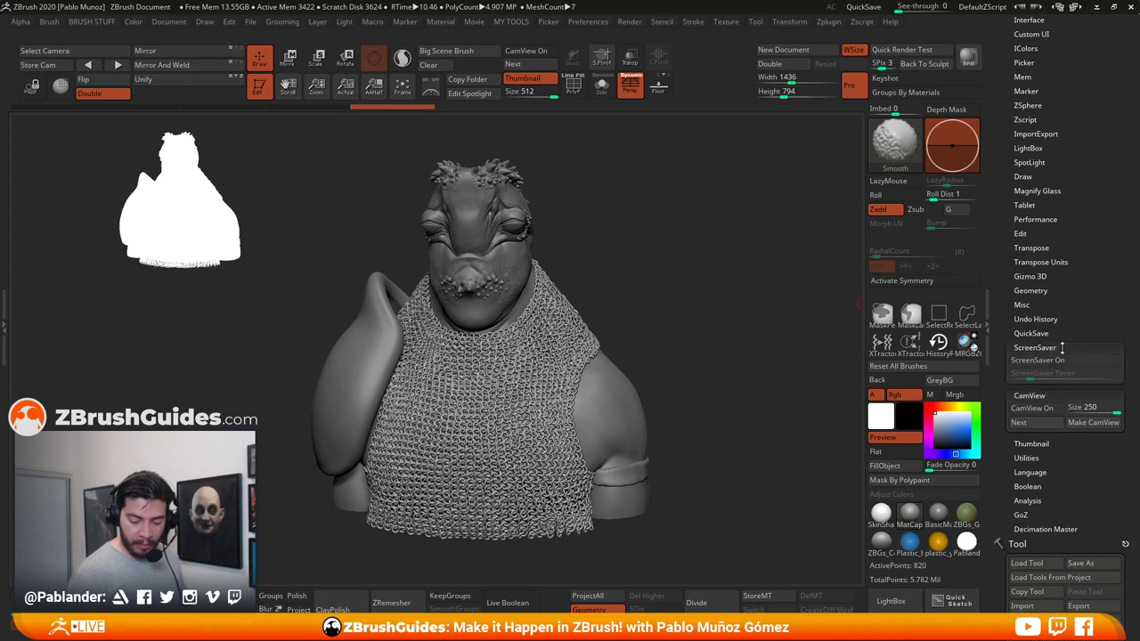
click(1060, 410)
click(1094, 424)
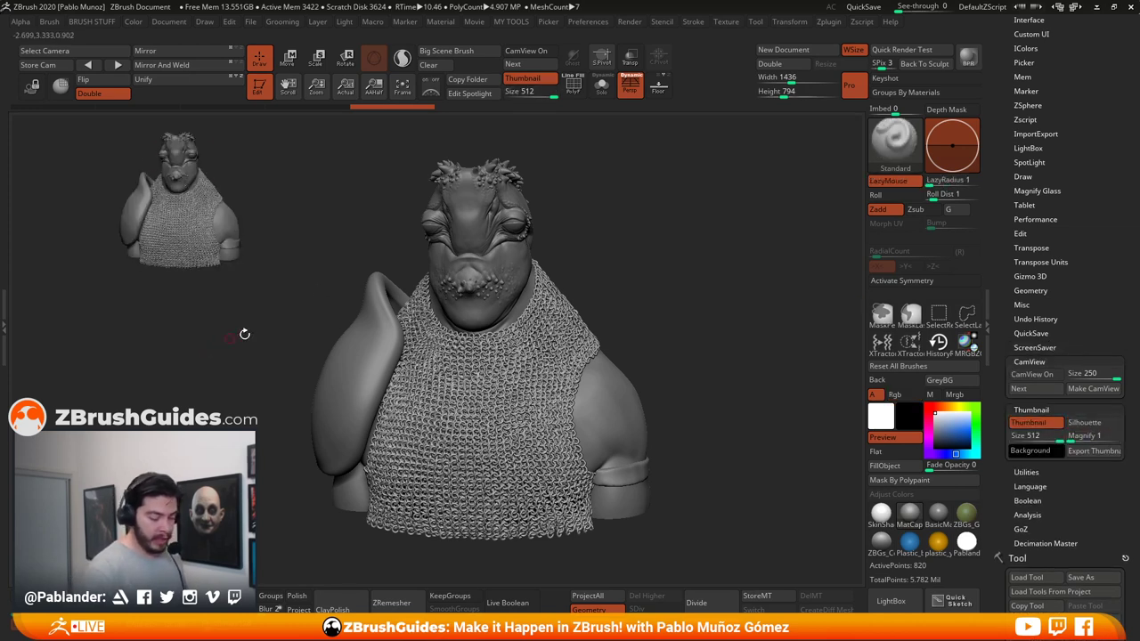
click(1087, 423)
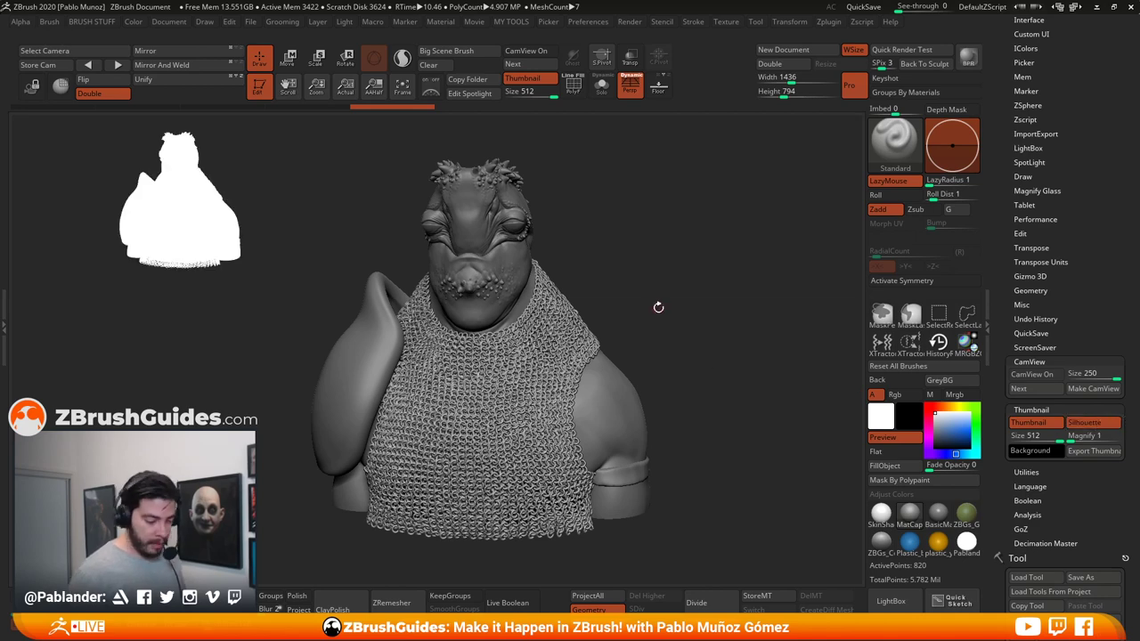
Step: Turn on CamView and orbit the bust through side, three-quarter and front views to check the reference head's orientation
shift+drag(656, 307, 667, 308)
click(525, 51)
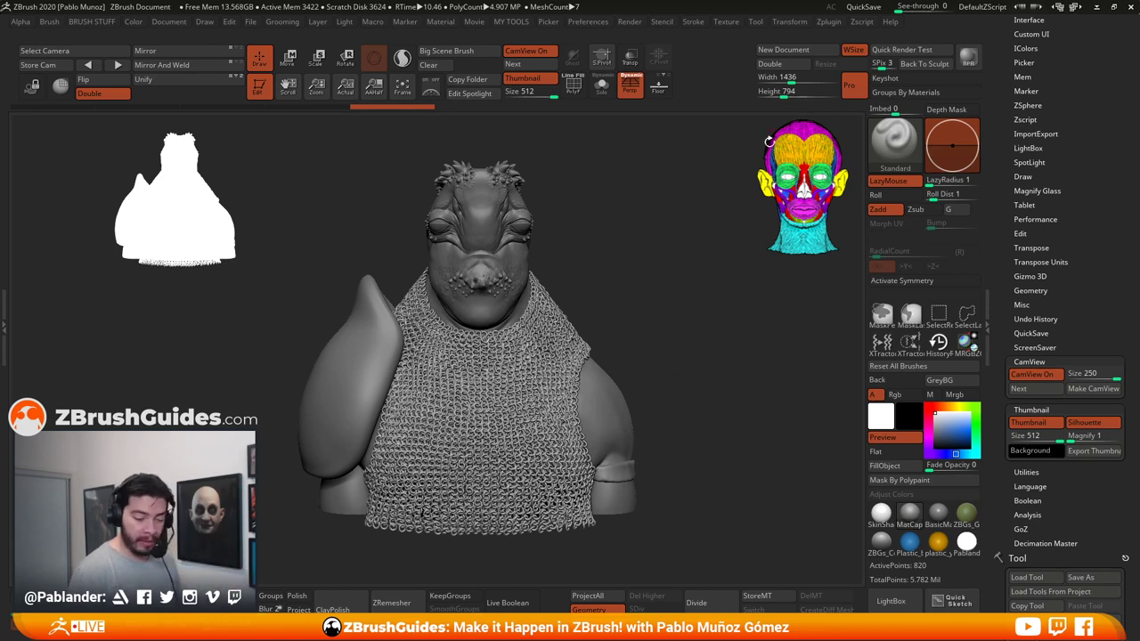
drag(619, 281, 672, 289)
mouse_move(760, 311)
mouse_down()
mouse_move(738, 318)
mouse_move(766, 317)
mouse_up()
mouse_move(682, 282)
mouse_down()
mouse_move(721, 325)
mouse_move(682, 377)
mouse_move(689, 389)
mouse_move(684, 363)
mouse_up()
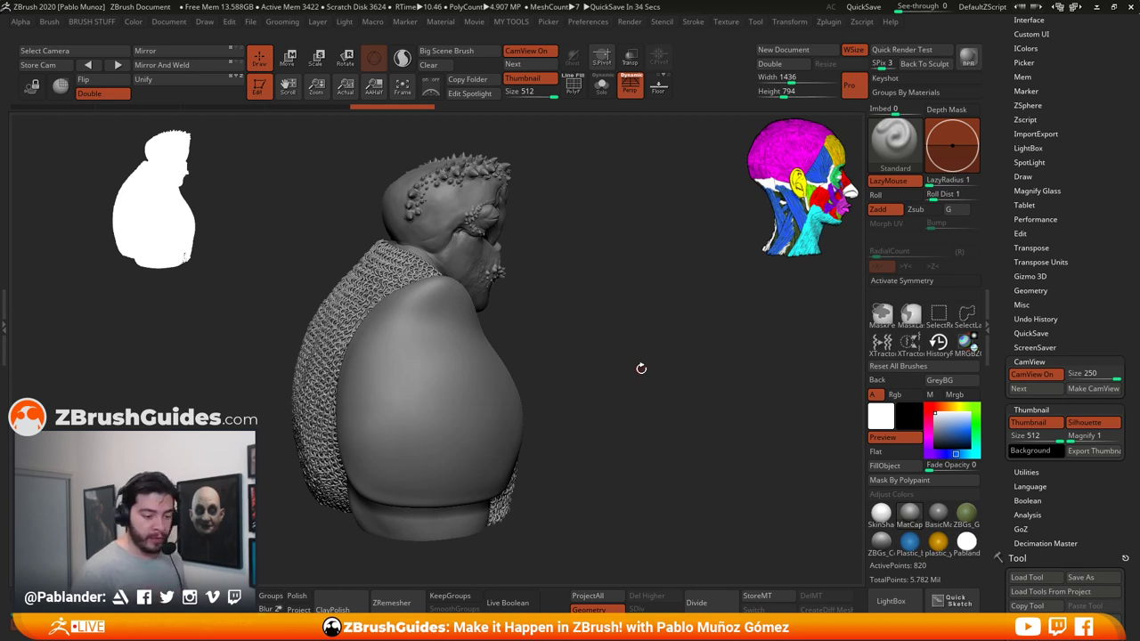
mouse_move(679, 364)
shift+mouse_down()
mouse_move(654, 347)
mouse_move(729, 326)
mouse_move(726, 337)
mouse_move(751, 287)
mouse_move(760, 299)
mouse_move(734, 318)
mouse_move(772, 297)
mouse_move(718, 291)
shift+mouse_up()
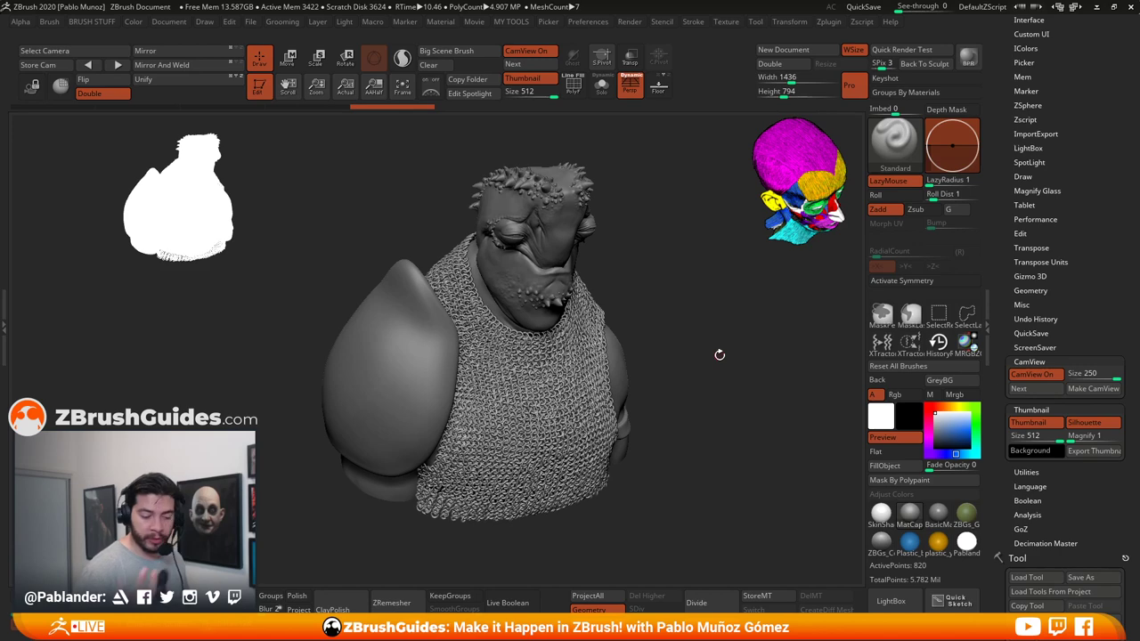
mouse_move(720, 353)
mouse_down()
mouse_move(727, 338)
mouse_move(689, 282)
mouse_up()
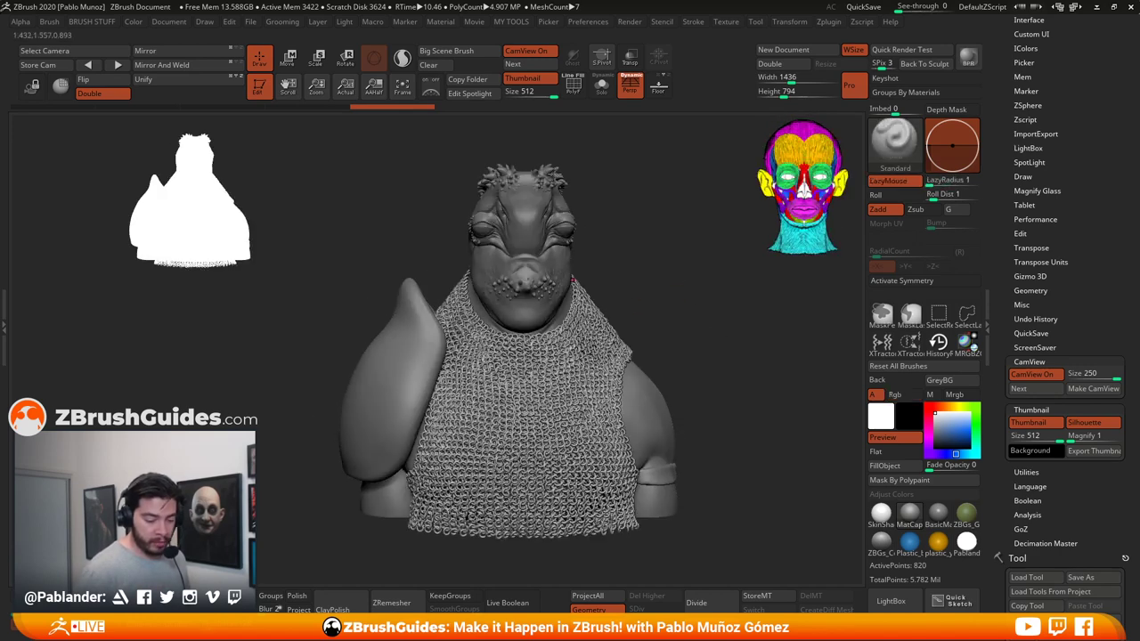
Step: Cycle CamView through the skeleton and skull to the full-body anatomy figure, turning the bust to compare orientations
click(526, 65)
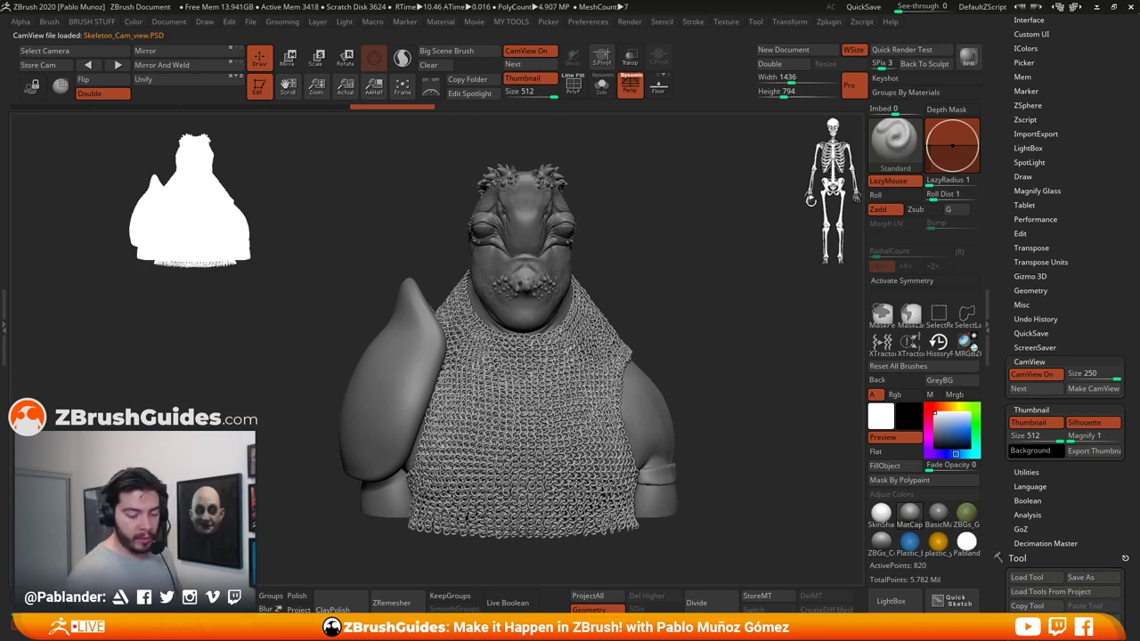
click(516, 65)
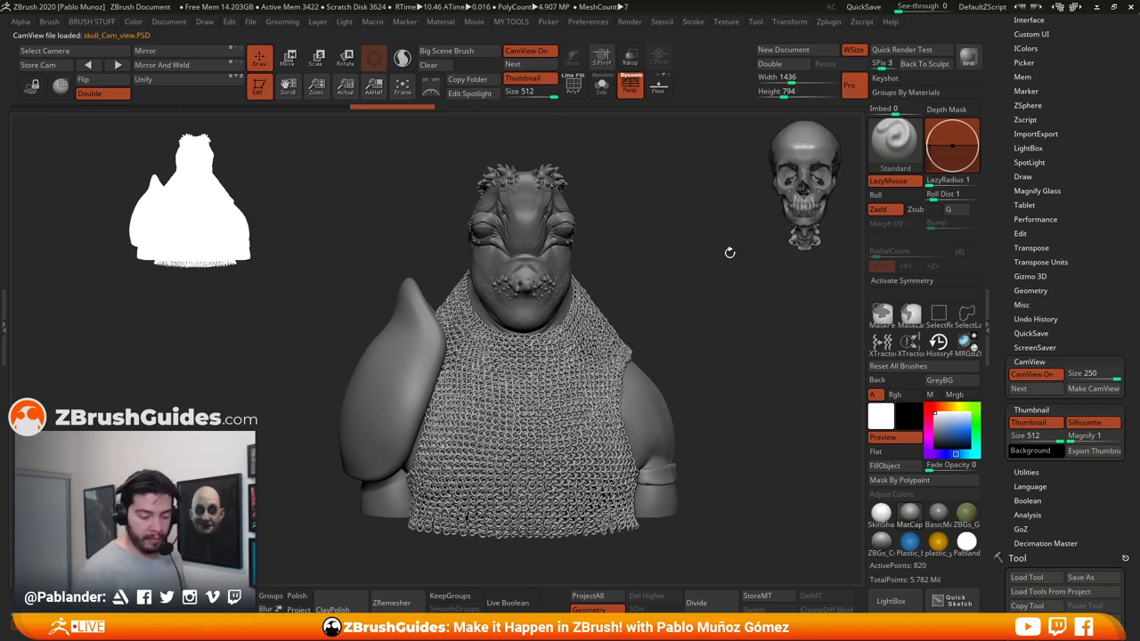
mouse_move(730, 253)
mouse_down()
mouse_move(697, 267)
mouse_move(668, 259)
mouse_move(680, 275)
mouse_up()
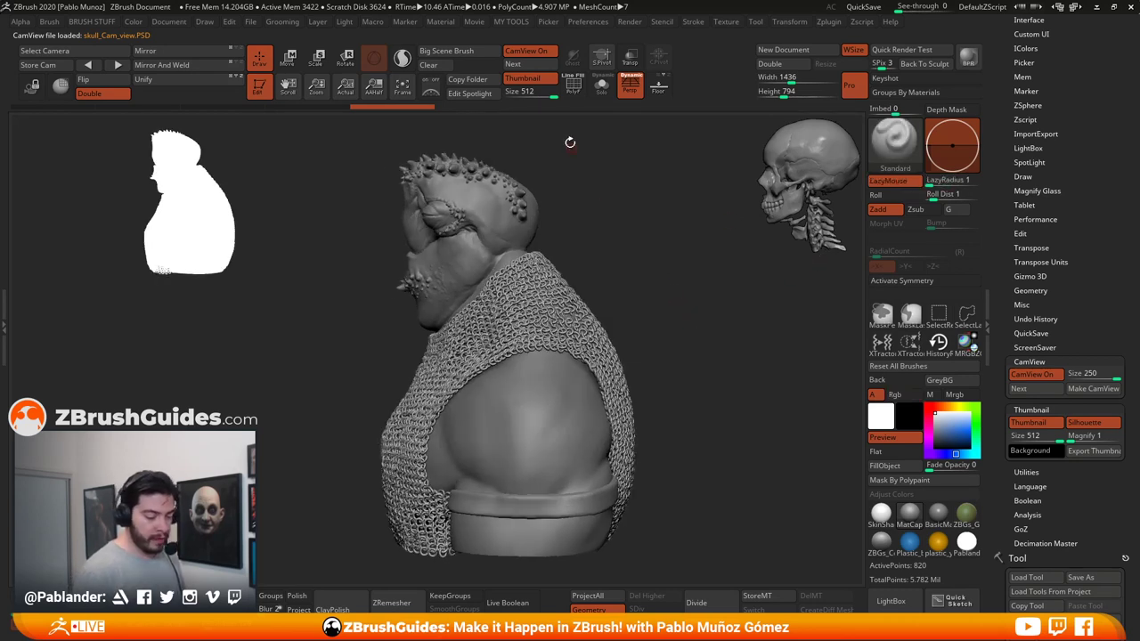
click(513, 64)
mouse_move(680, 298)
mouse_down()
mouse_move(720, 263)
mouse_move(700, 290)
mouse_move(677, 295)
mouse_move(677, 311)
mouse_move(705, 297)
mouse_move(686, 306)
mouse_move(772, 233)
mouse_move(717, 276)
mouse_move(729, 299)
mouse_up()
drag(689, 262, 709, 335)
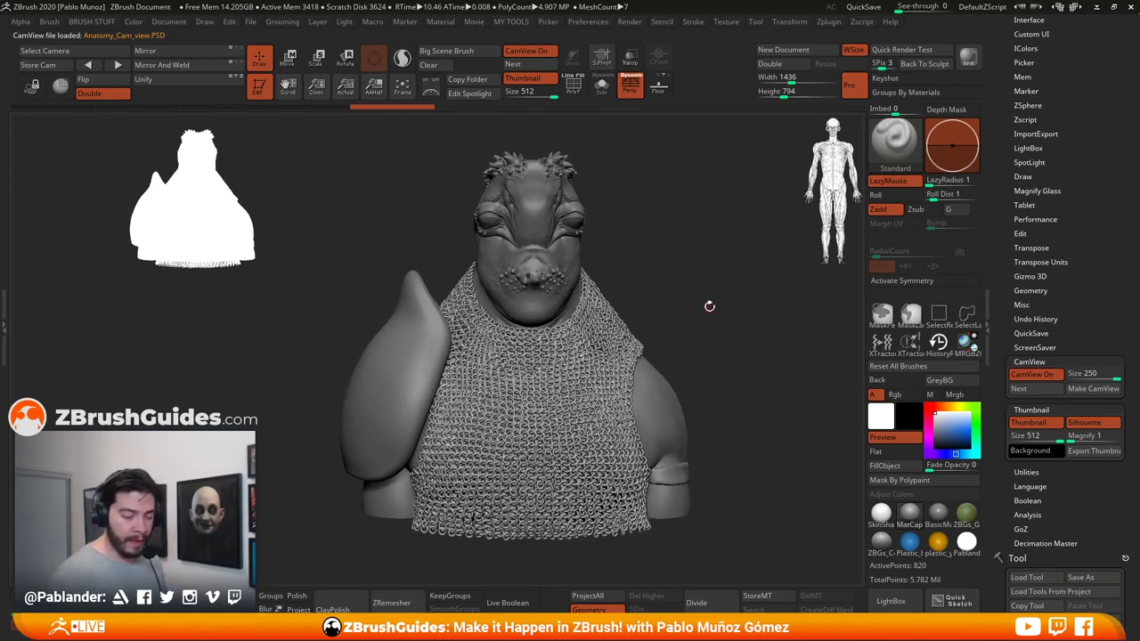
drag(701, 284, 684, 286)
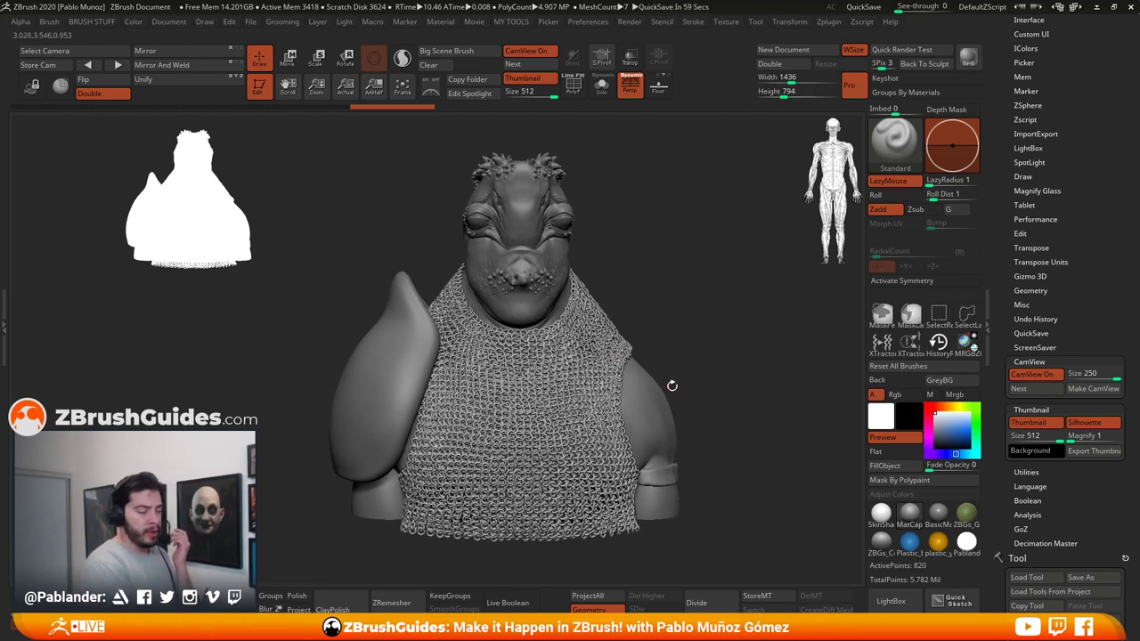
Step: Apply the white toon-style Pablander material to the bust and examine its black outlines from several angles
click(966, 542)
mouse_move(736, 377)
mouse_down()
mouse_move(715, 356)
mouse_move(724, 374)
mouse_up()
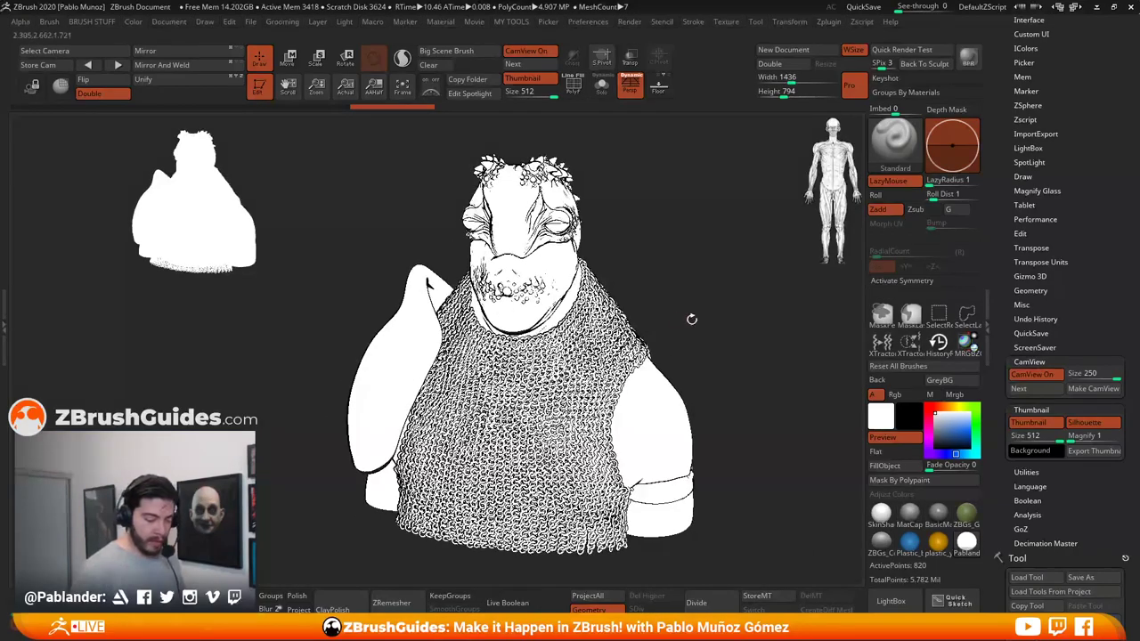
mouse_move(689, 318)
mouse_down()
mouse_move(738, 318)
mouse_move(685, 320)
mouse_up()
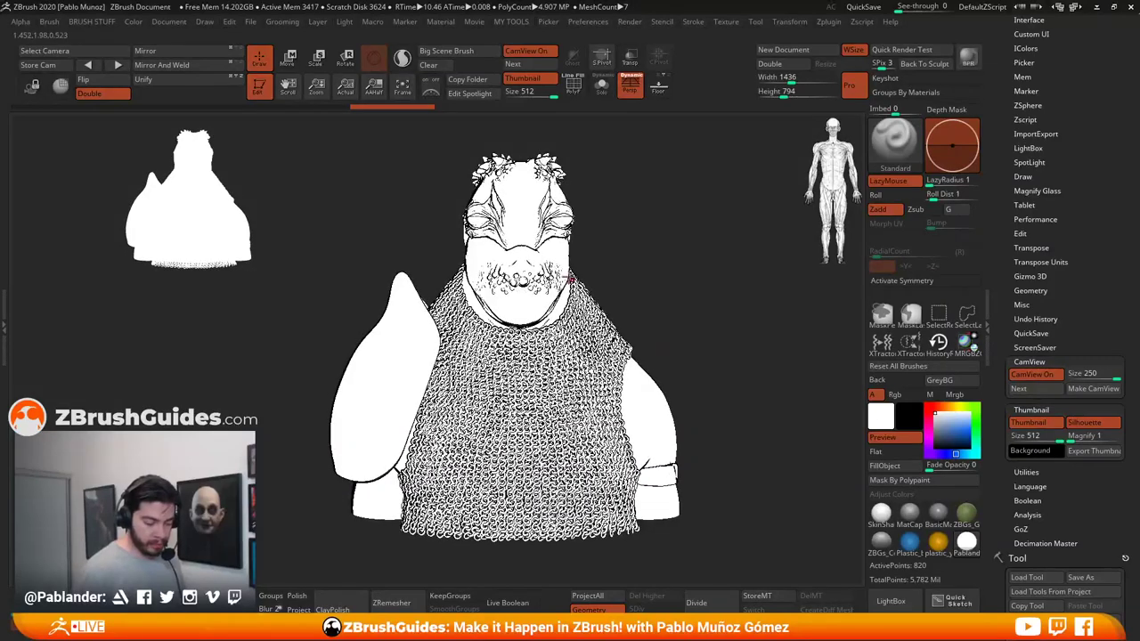
drag(613, 196, 596, 198)
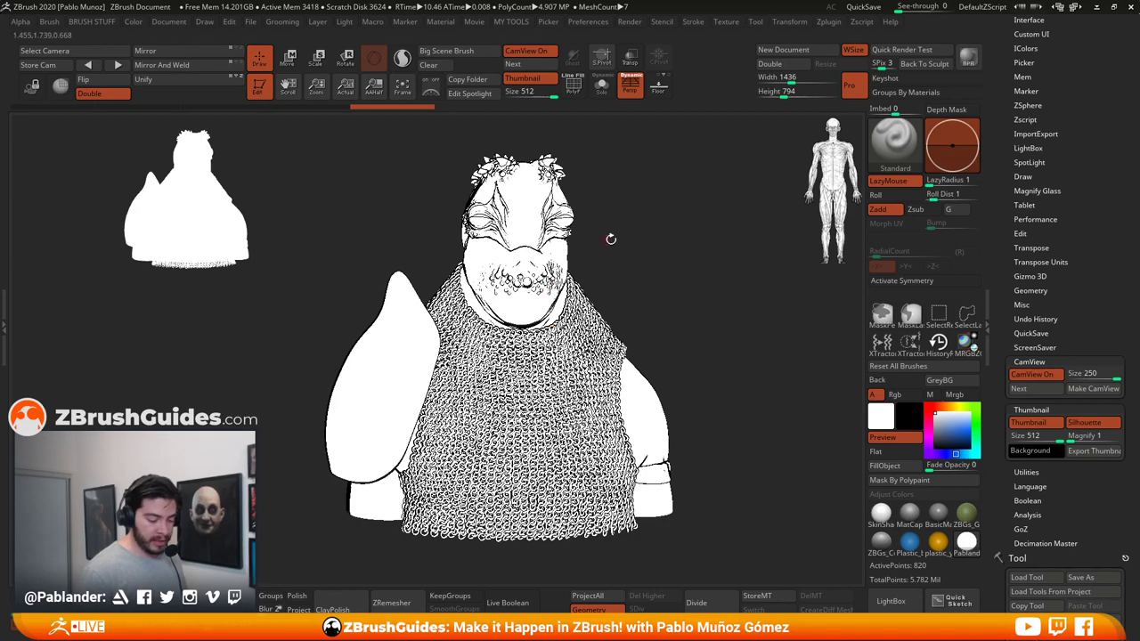
drag(608, 236, 609, 214)
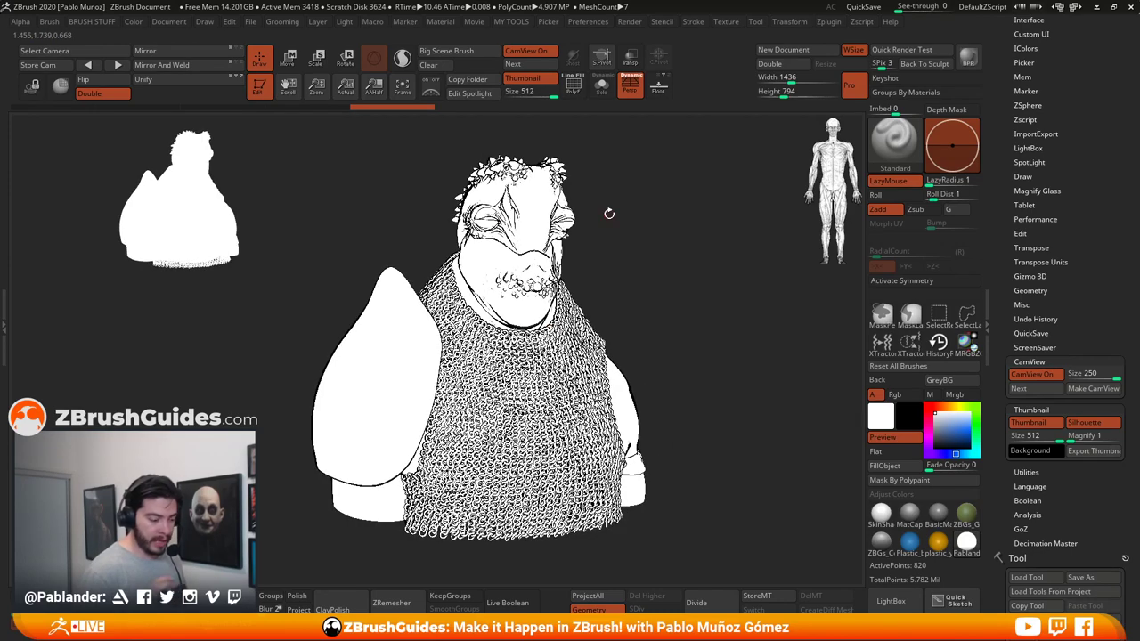
mouse_move(648, 263)
mouse_down()
mouse_move(680, 301)
mouse_move(639, 336)
mouse_move(659, 297)
mouse_move(685, 315)
mouse_up()
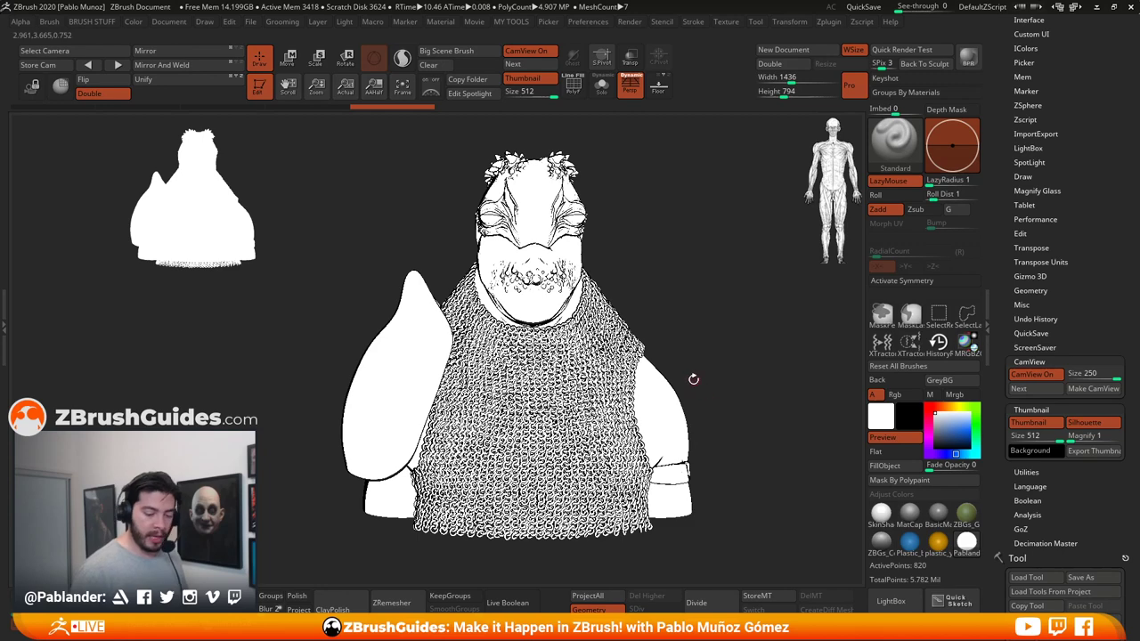
drag(720, 382, 711, 380)
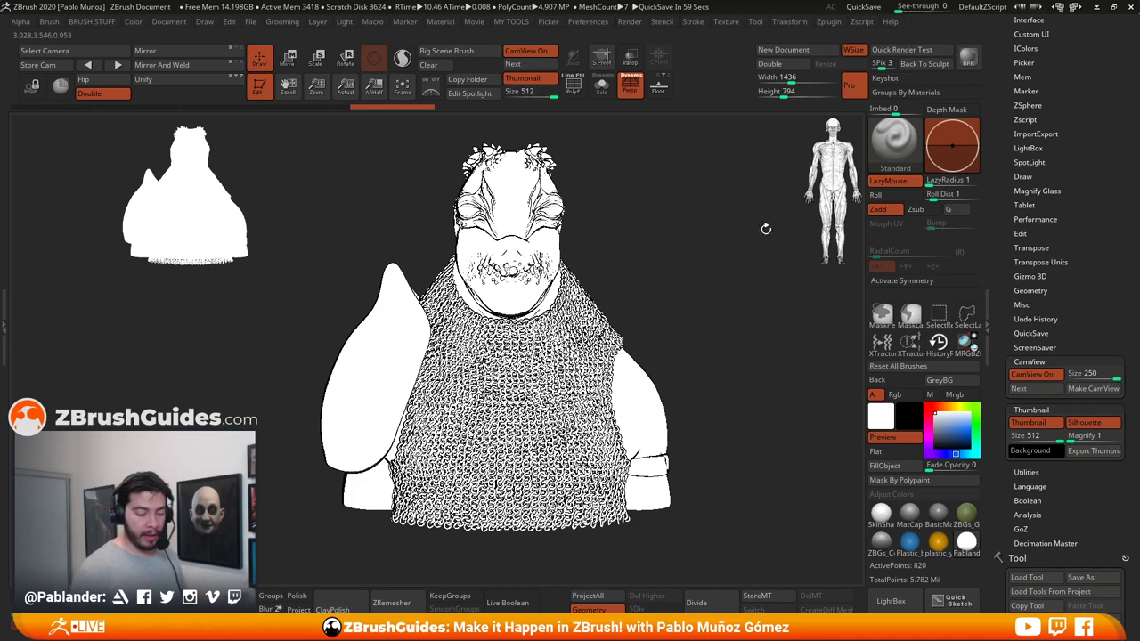
mouse_move(775, 359)
mouse_down()
mouse_move(748, 374)
mouse_move(757, 355)
mouse_up()
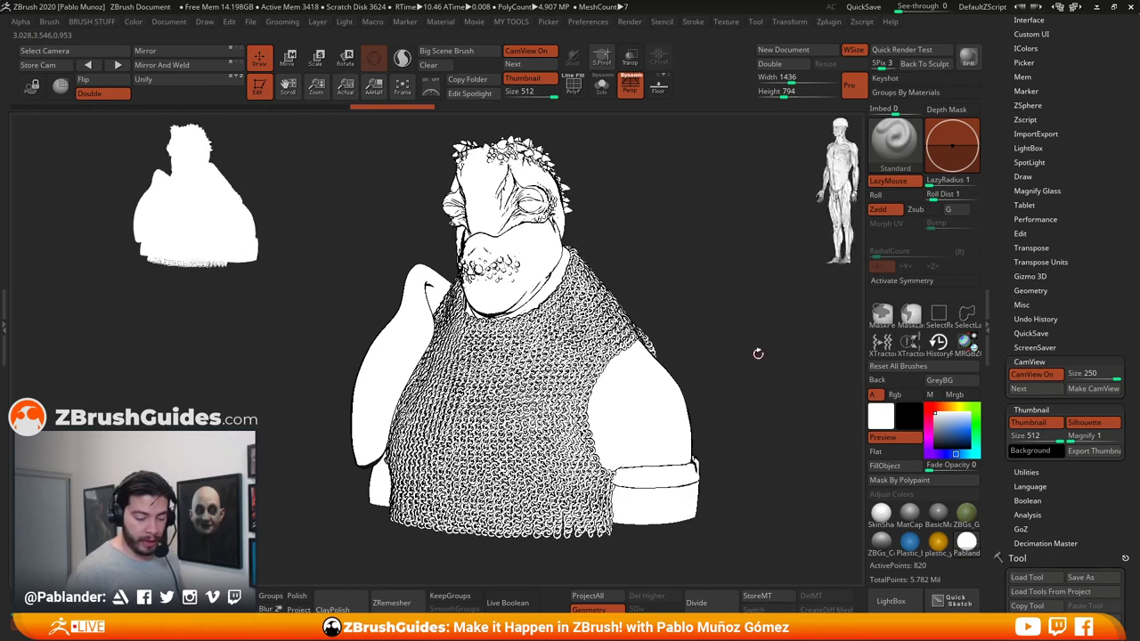
drag(656, 297, 670, 303)
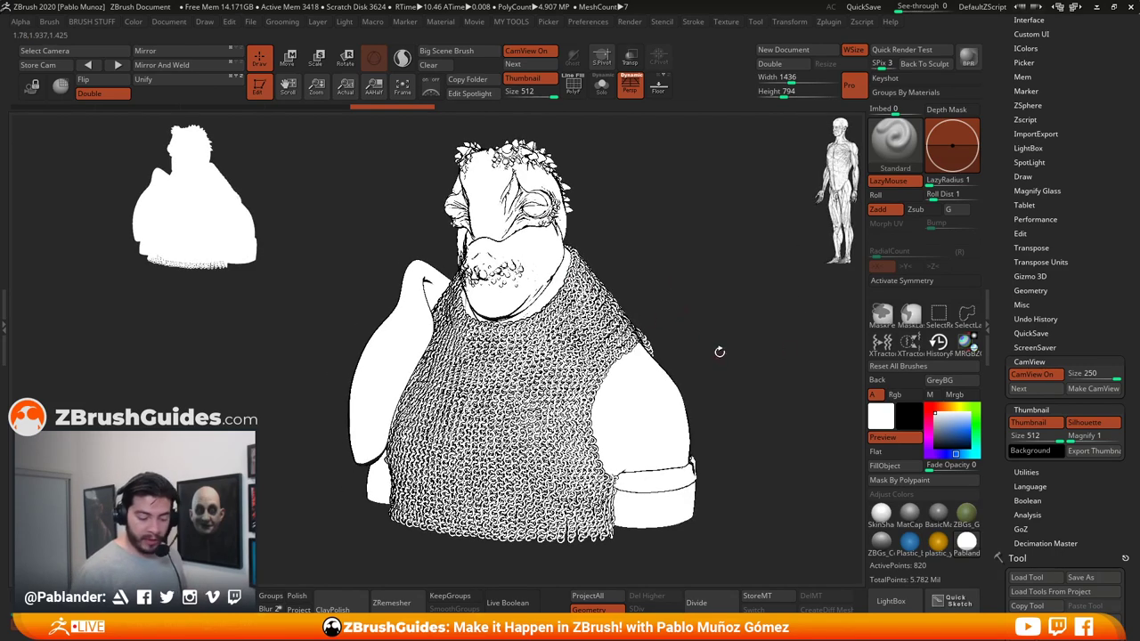
mouse_move(719, 352)
mouse_down()
mouse_move(736, 349)
mouse_move(725, 362)
mouse_up()
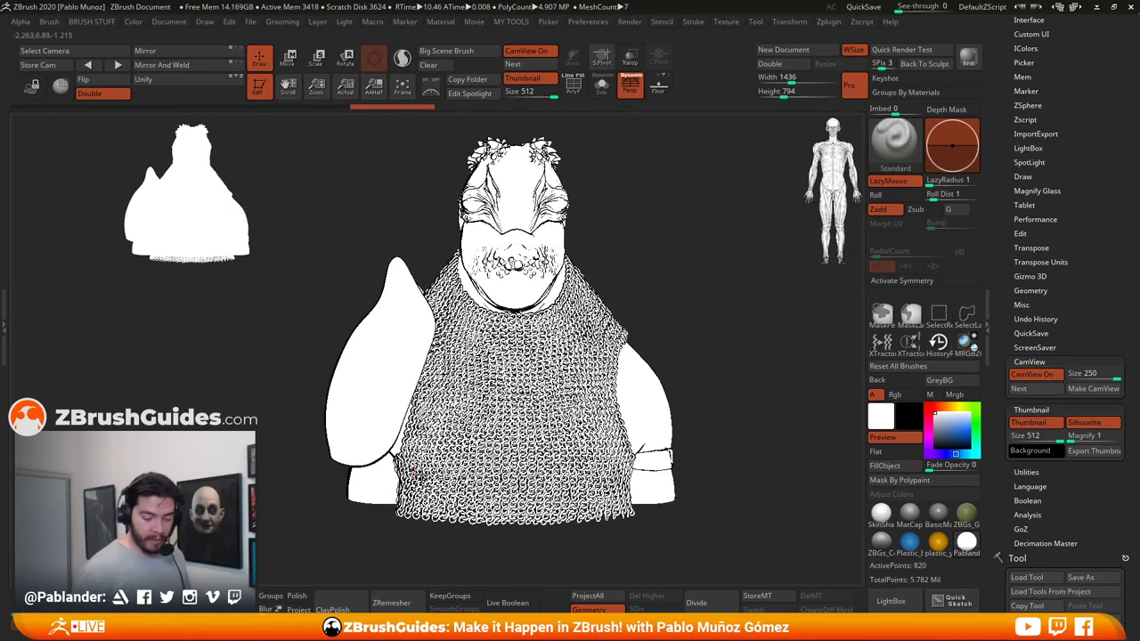
Step: Try light and dark blue as the main colour on the toon-shaded bust, and restore white
click(958, 435)
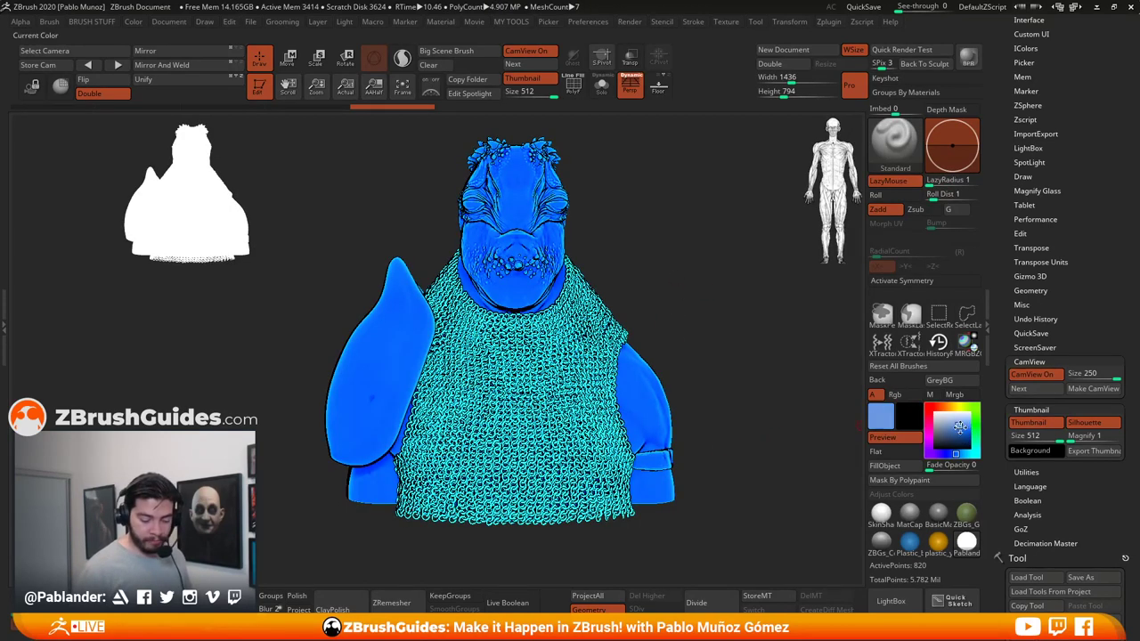
drag(960, 427, 969, 437)
click(937, 542)
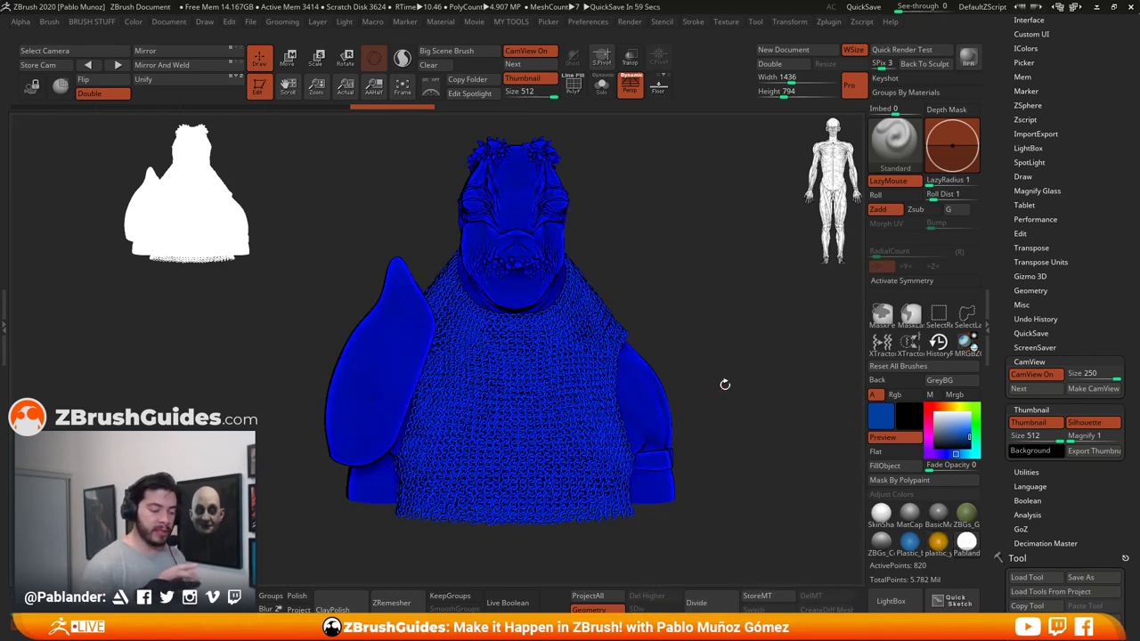
click(934, 411)
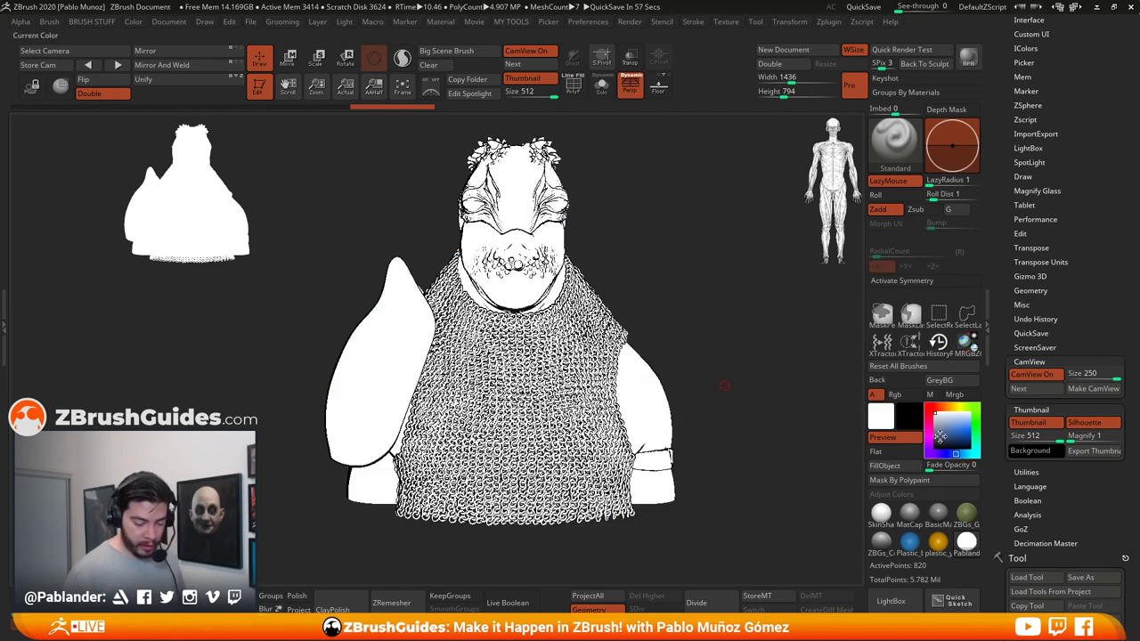
Step: Make a custom CamView from the toon-shaded bust and reframe the bust from the front
alt+drag(736, 383, 733, 394)
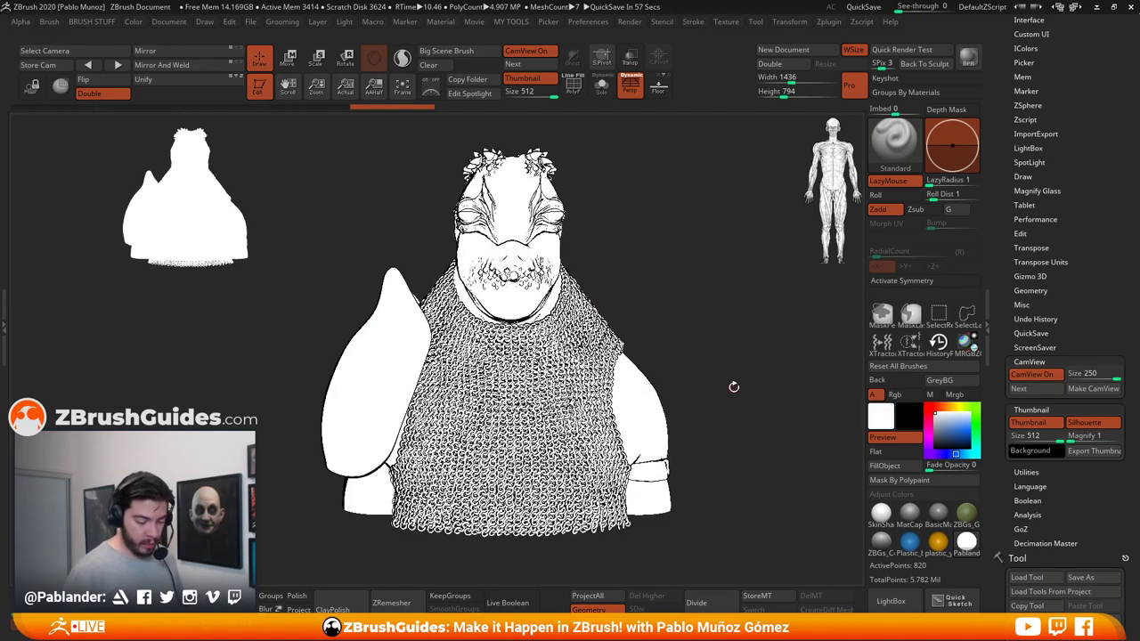
click(1094, 390)
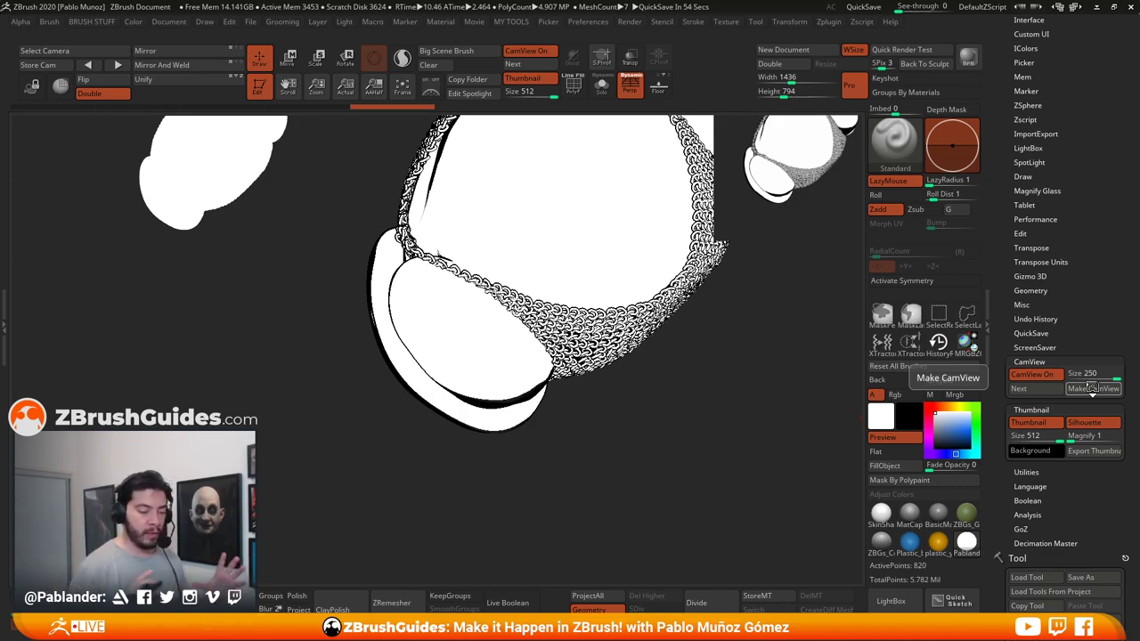
drag(766, 412, 732, 432)
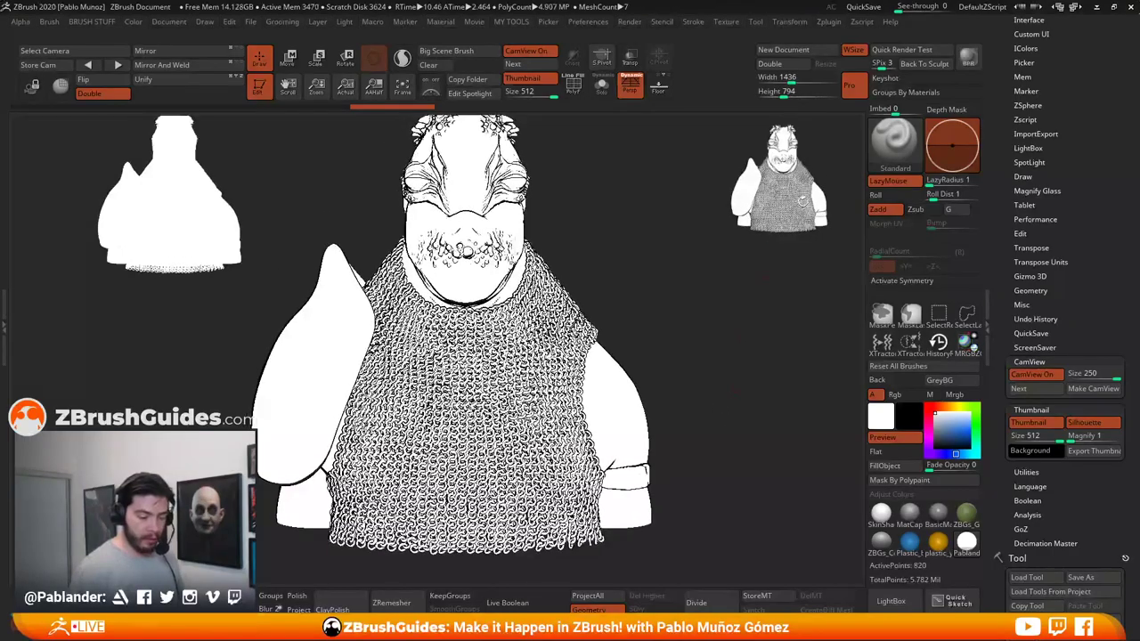
drag(738, 309, 731, 475)
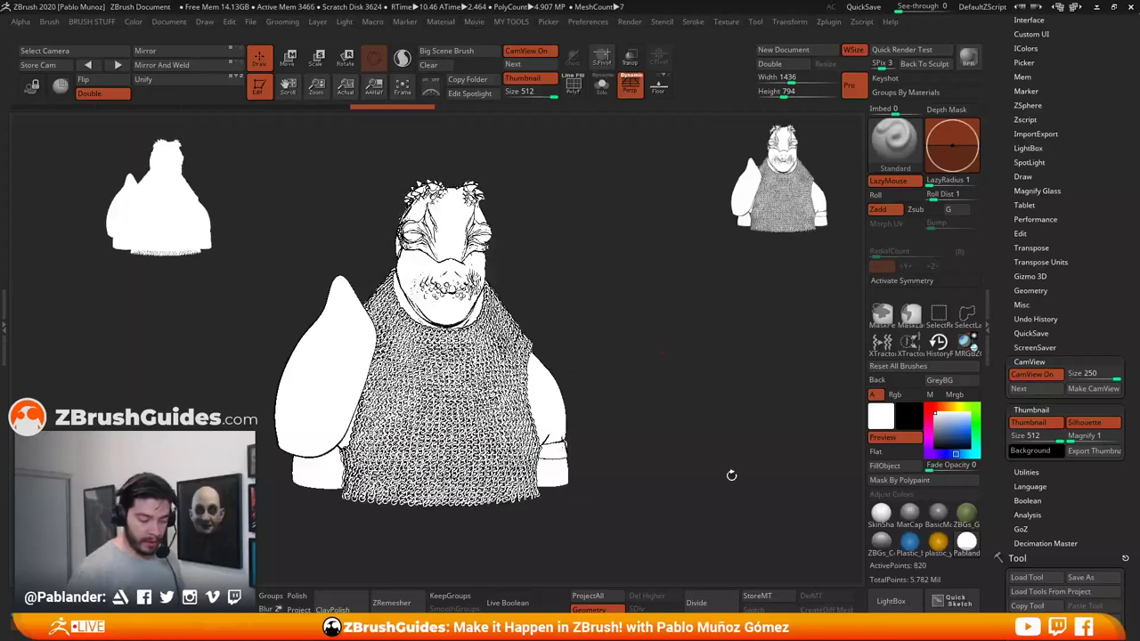
Step: Apply the MatCap Gray material to the bust and rotate it to check that the custom CamView follows
alt+drag(684, 297, 682, 273)
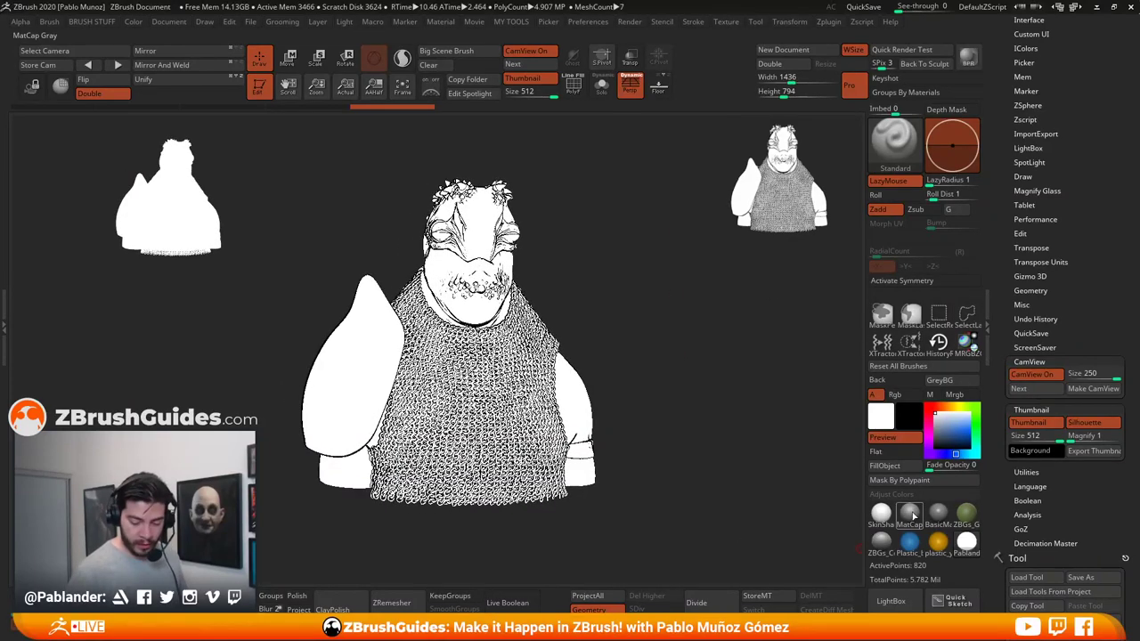
click(911, 515)
drag(700, 432, 570, 409)
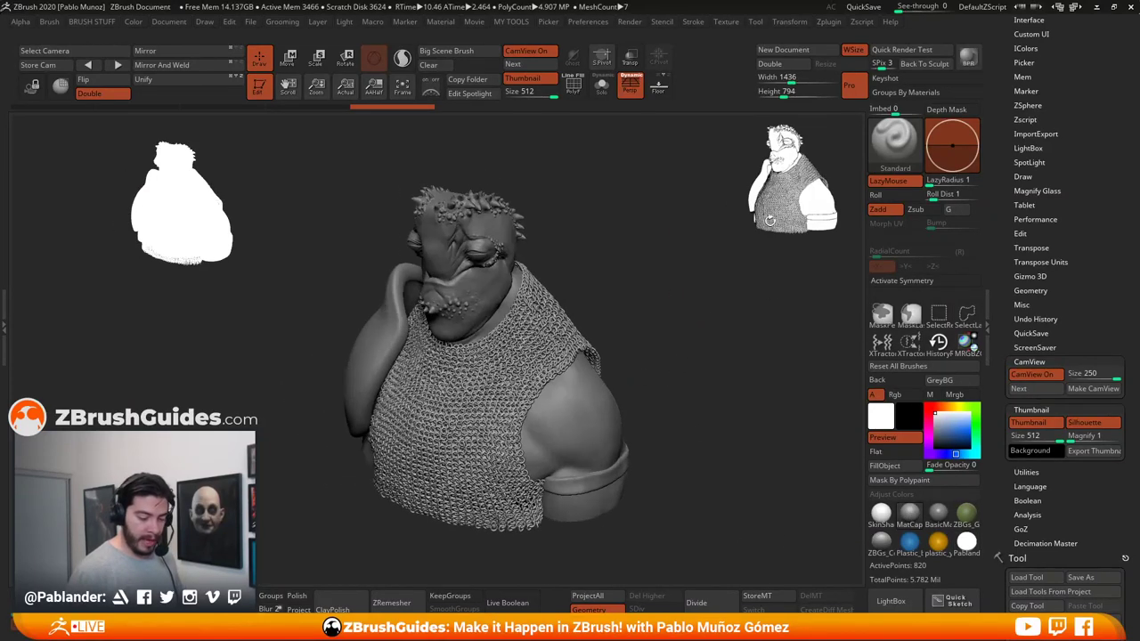
Step: Rotate the bust to check the custom CamView, and cycle the CamView presets to the coloured anatomical head
mouse_move(723, 275)
mouse_down()
mouse_move(752, 264)
mouse_move(742, 292)
mouse_move(766, 222)
mouse_move(761, 262)
mouse_up()
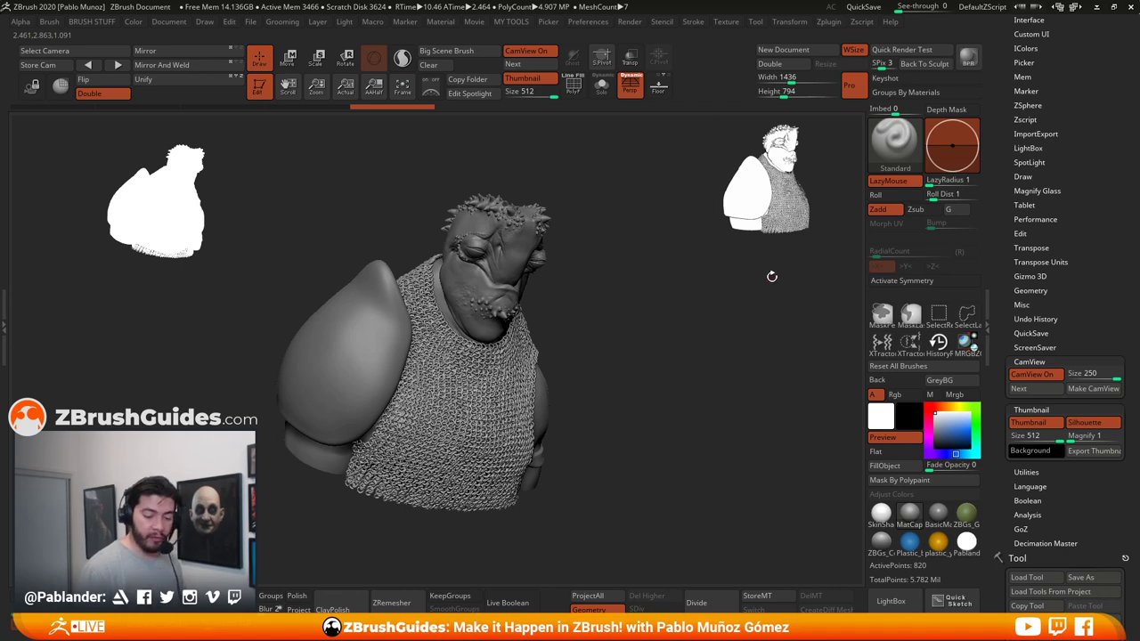
drag(711, 341, 529, 432)
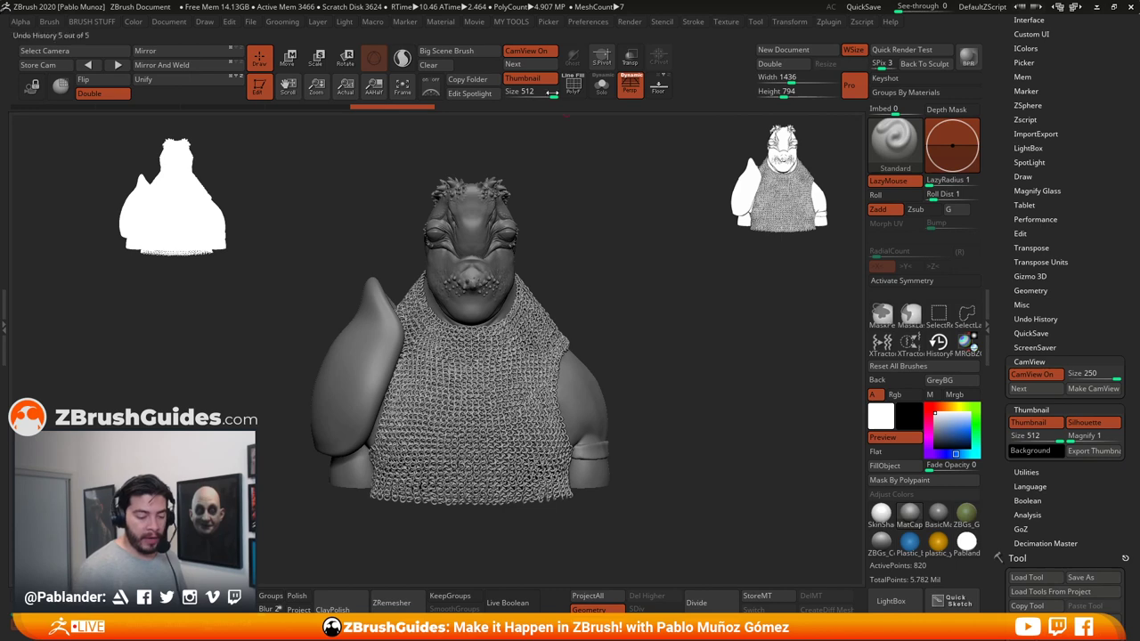
click(1042, 393)
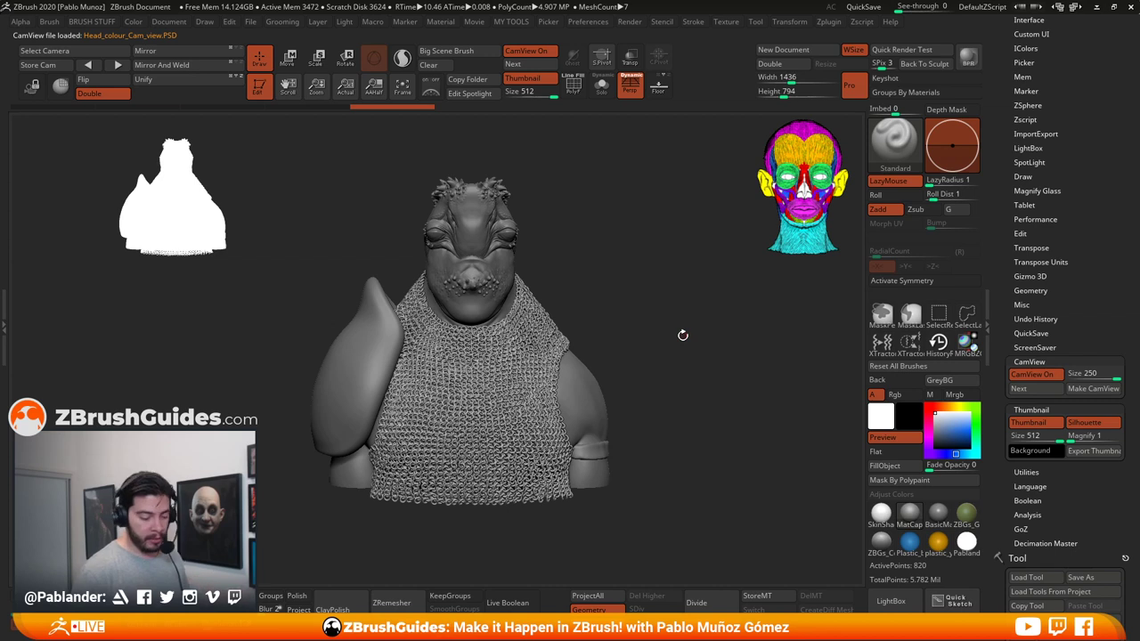
click(1040, 391)
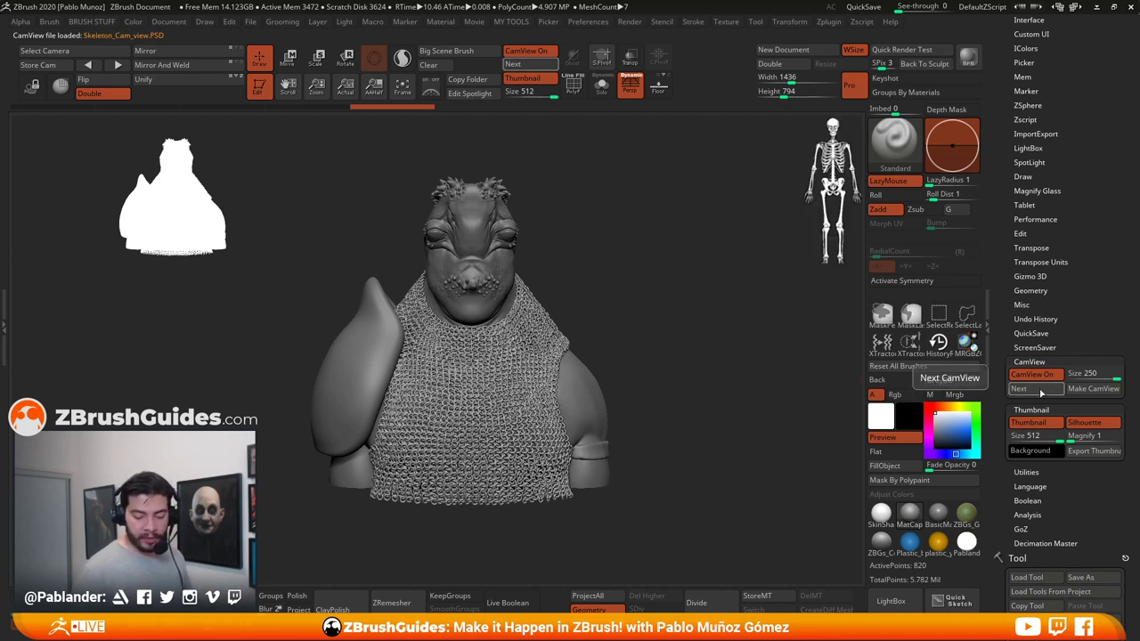
click(1040, 393)
click(1039, 392)
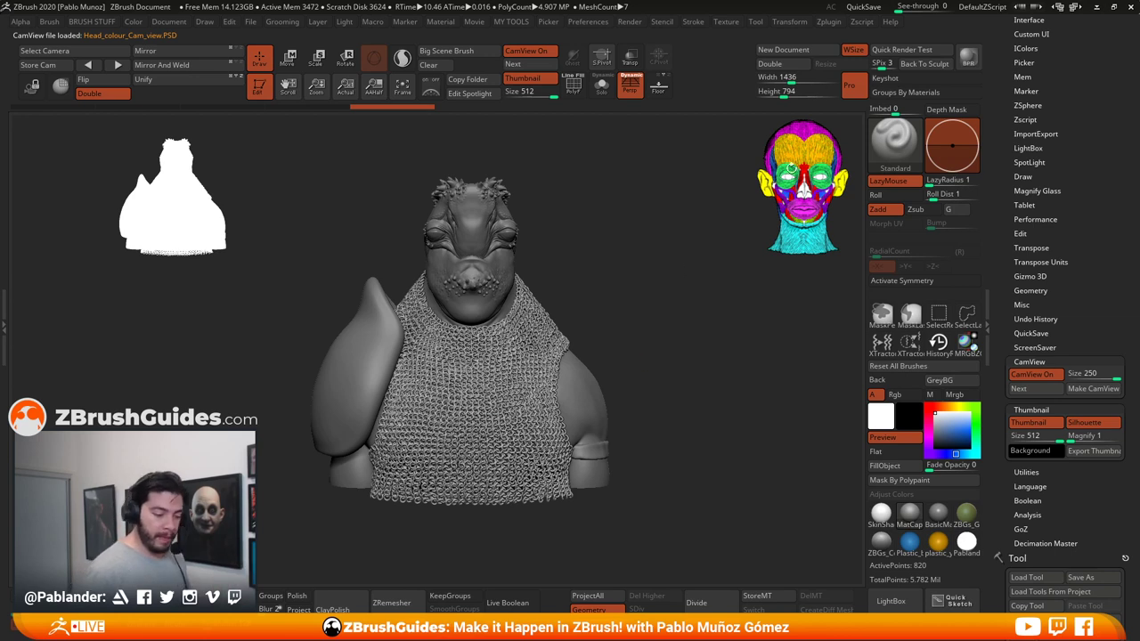
click(728, 24)
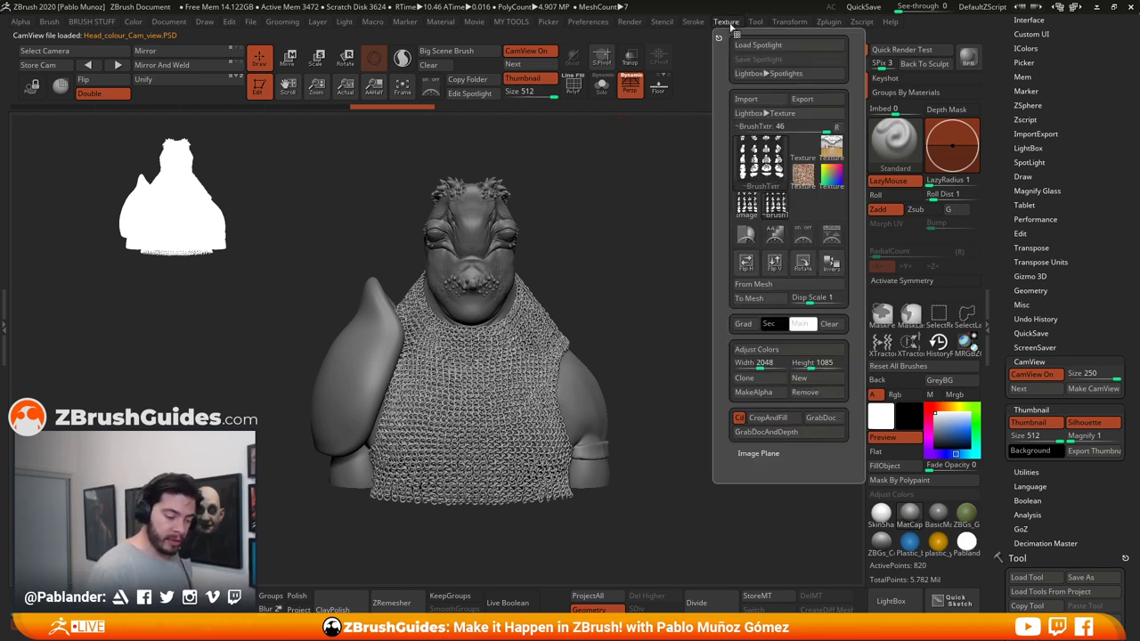
mouse_move(778, 177)
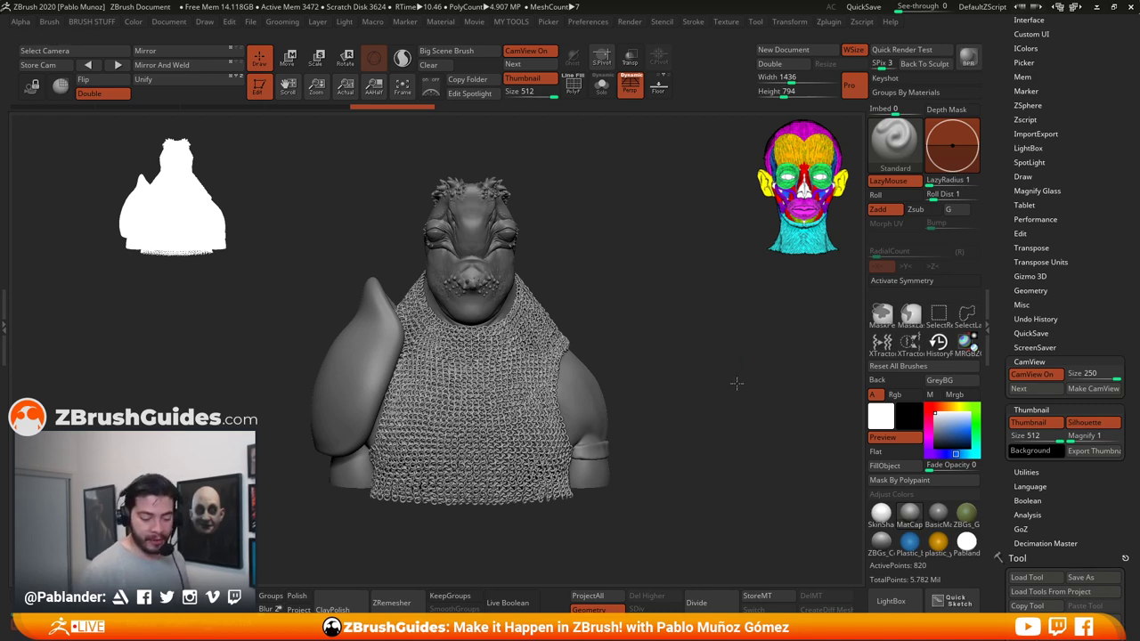
drag(739, 374, 722, 374)
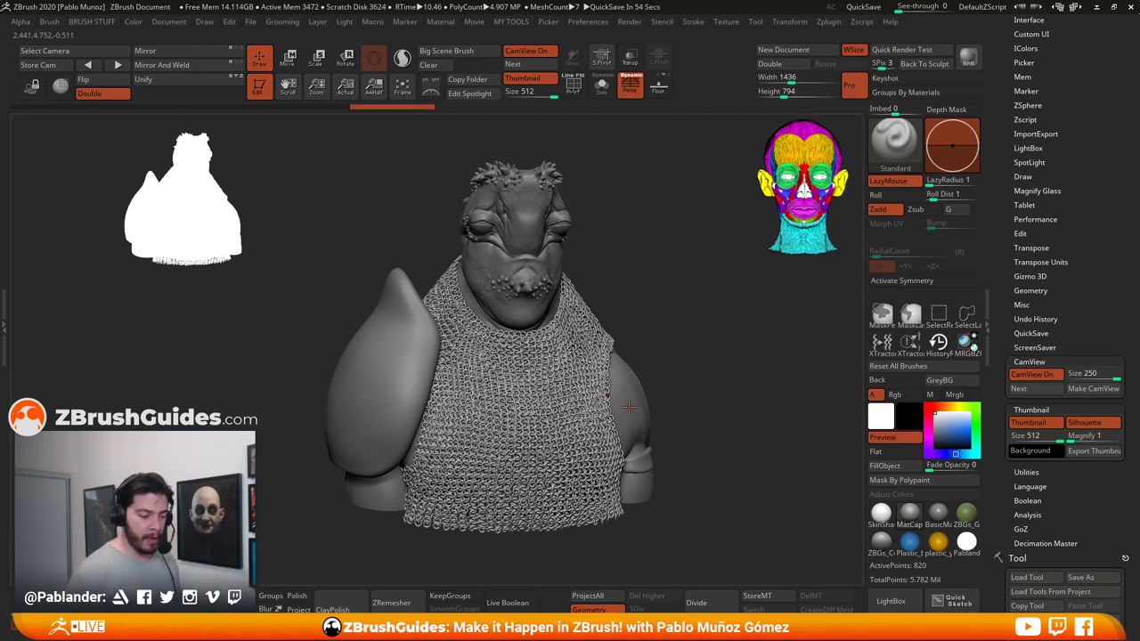
ctrl+right_drag(684, 319, 687, 315)
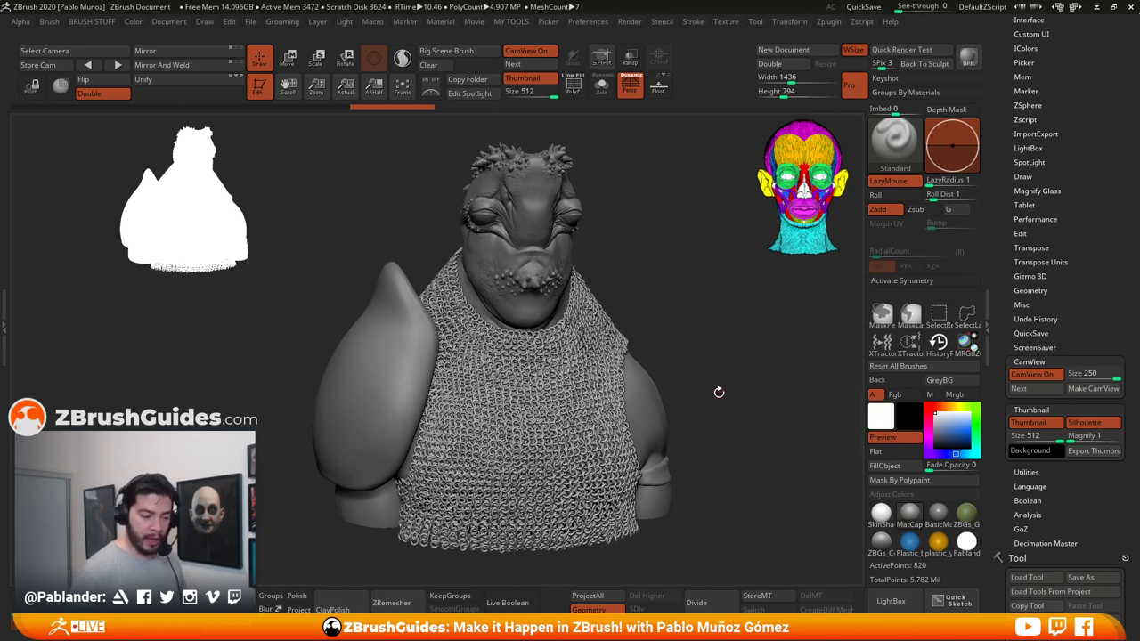
mouse_move(884, 420)
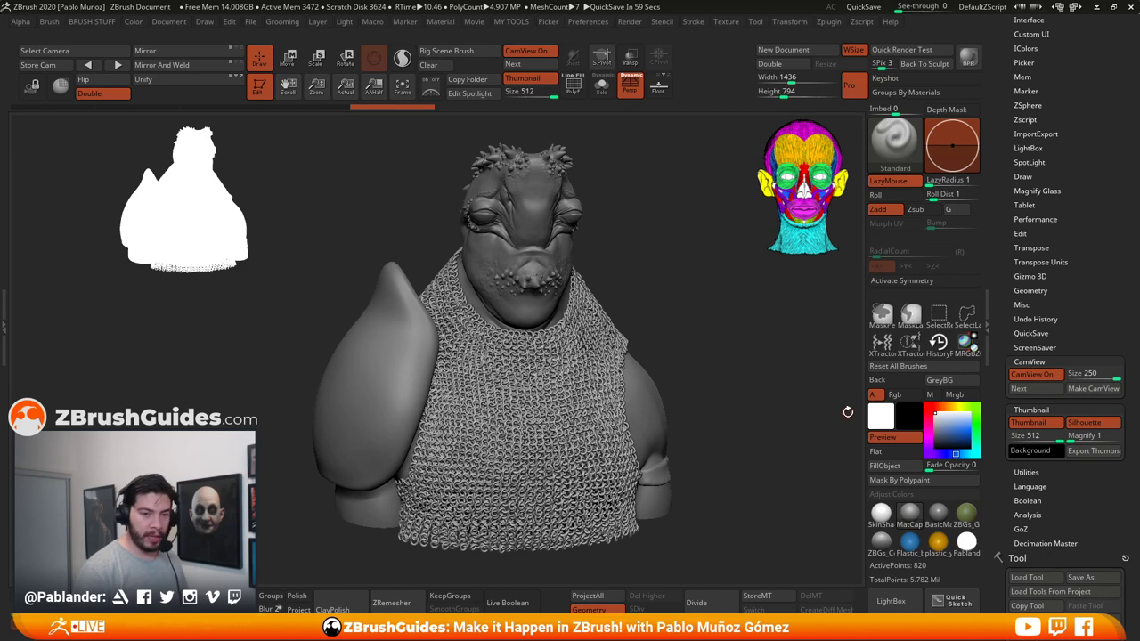
Step: Collapse the CamView and Thumbnail settings in the preferences
mouse_move(715, 328)
mouse_down()
mouse_move(682, 315)
mouse_move(652, 420)
mouse_up()
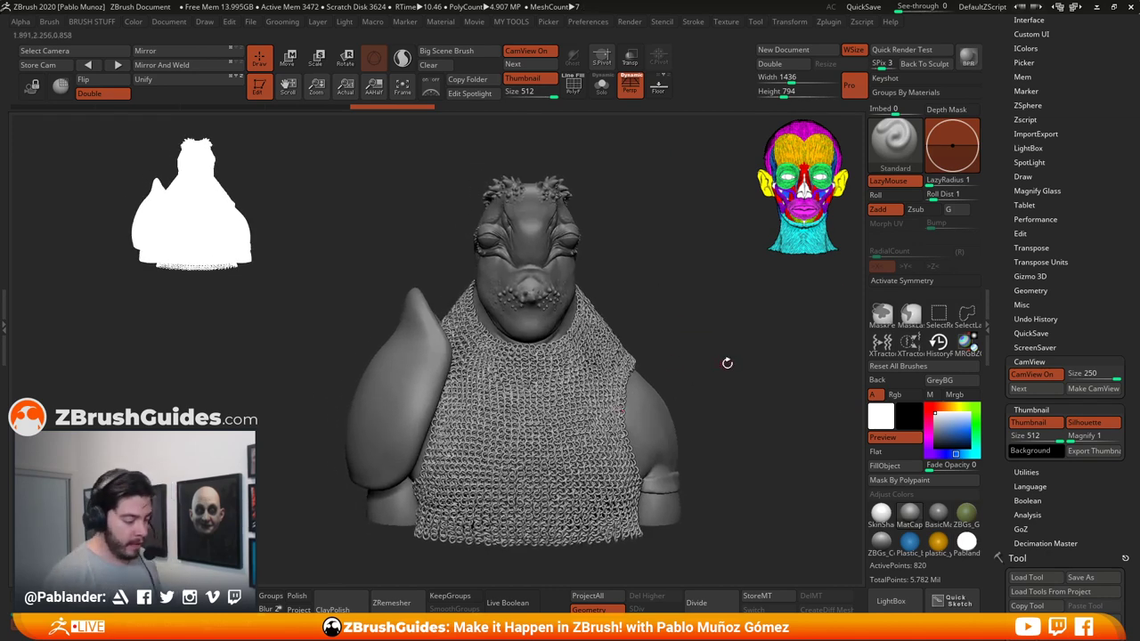
mouse_move(727, 364)
mouse_down()
mouse_move(727, 377)
mouse_move(703, 363)
mouse_move(722, 353)
mouse_move(746, 271)
mouse_up()
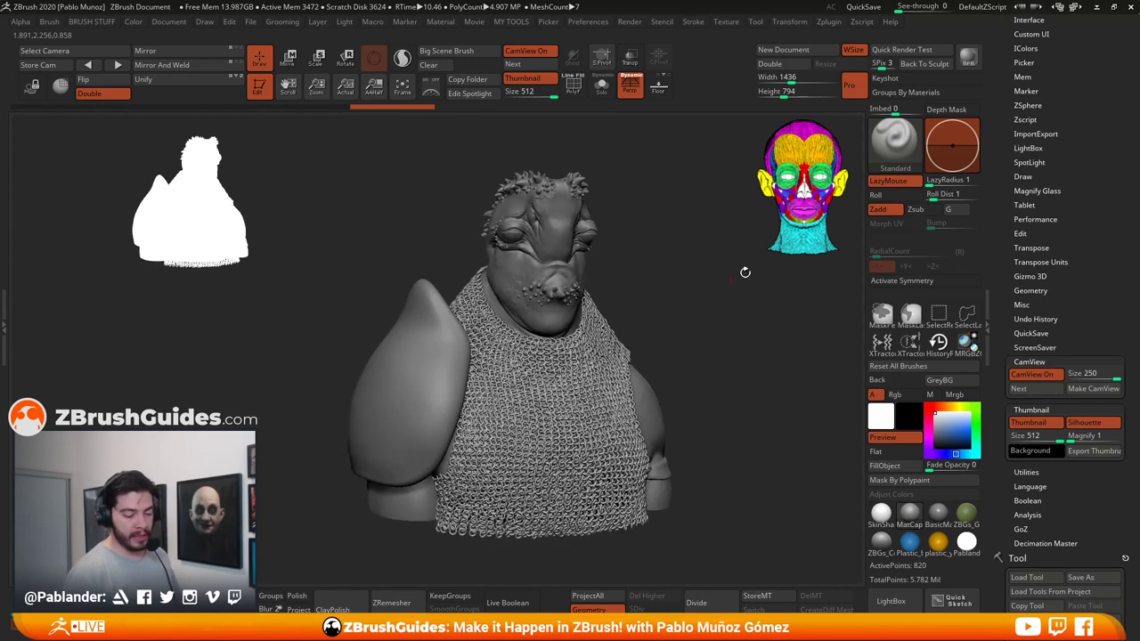
click(1044, 358)
click(1047, 375)
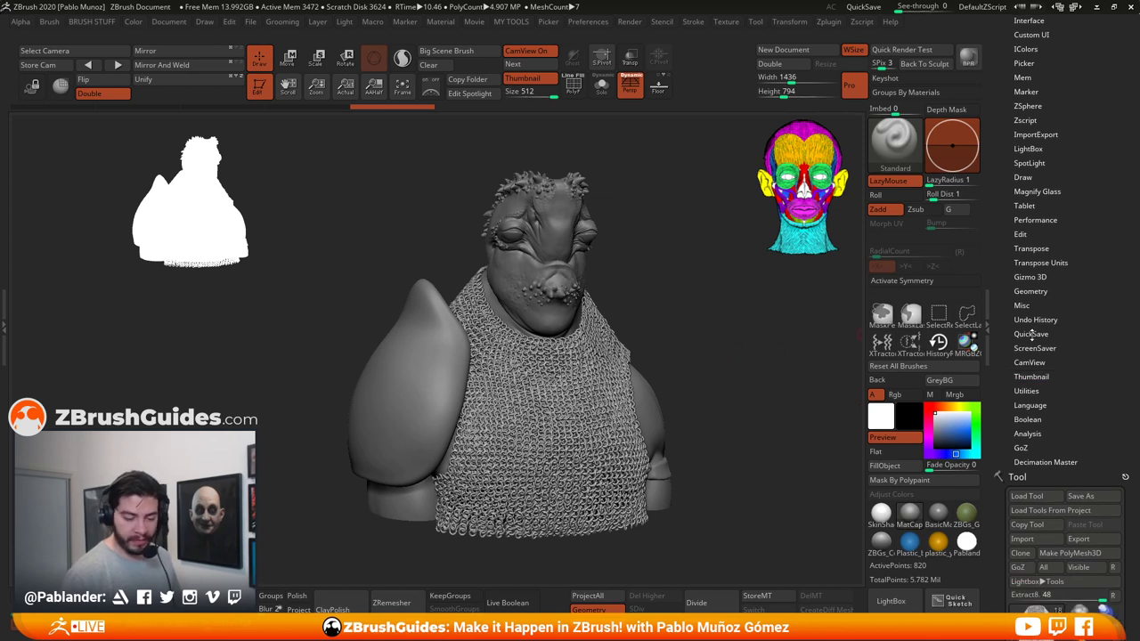
drag(692, 364, 722, 371)
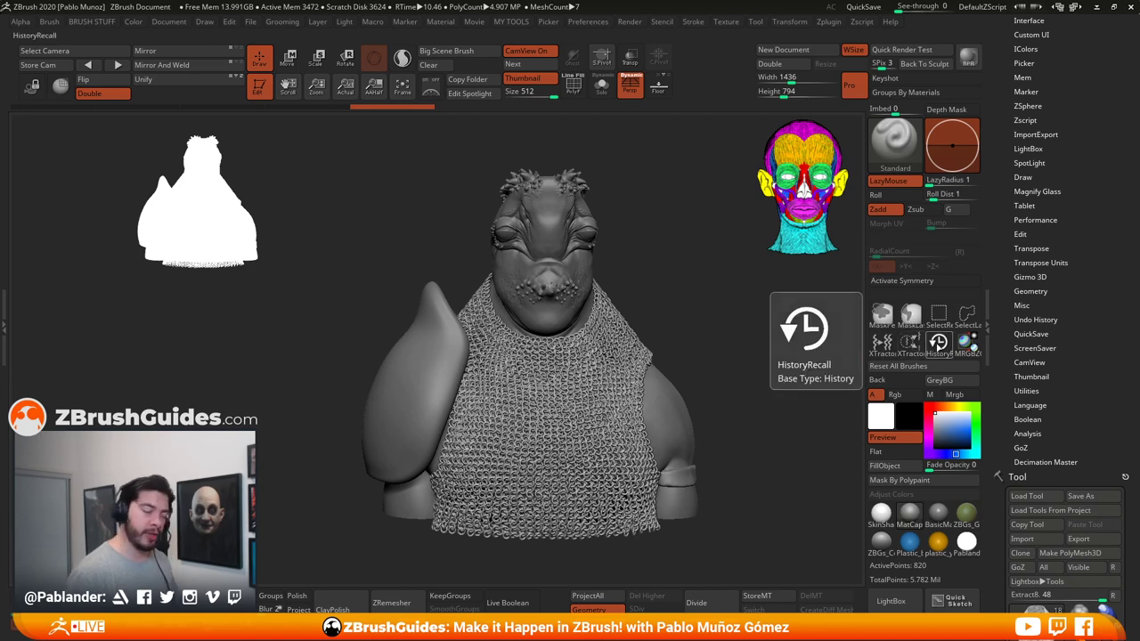
mouse_move(718, 343)
ctrl+right_down()
mouse_move(716, 366)
mouse_move(714, 348)
ctrl+right_up()
mouse_move(713, 348)
mouse_down()
mouse_move(733, 343)
mouse_move(710, 331)
mouse_up()
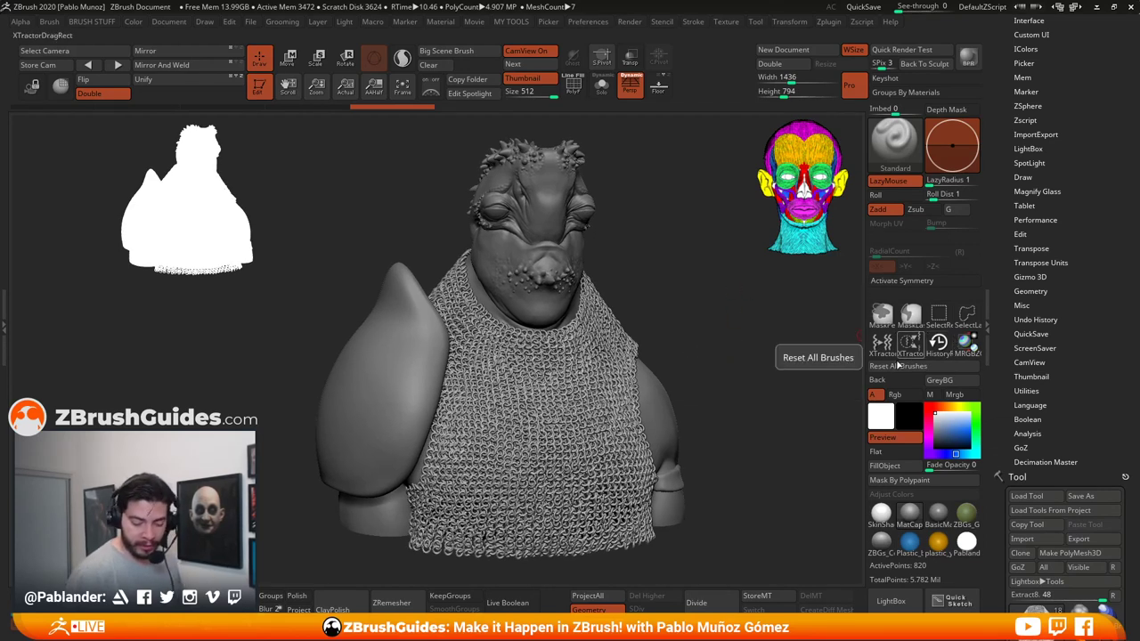
drag(781, 379, 788, 371)
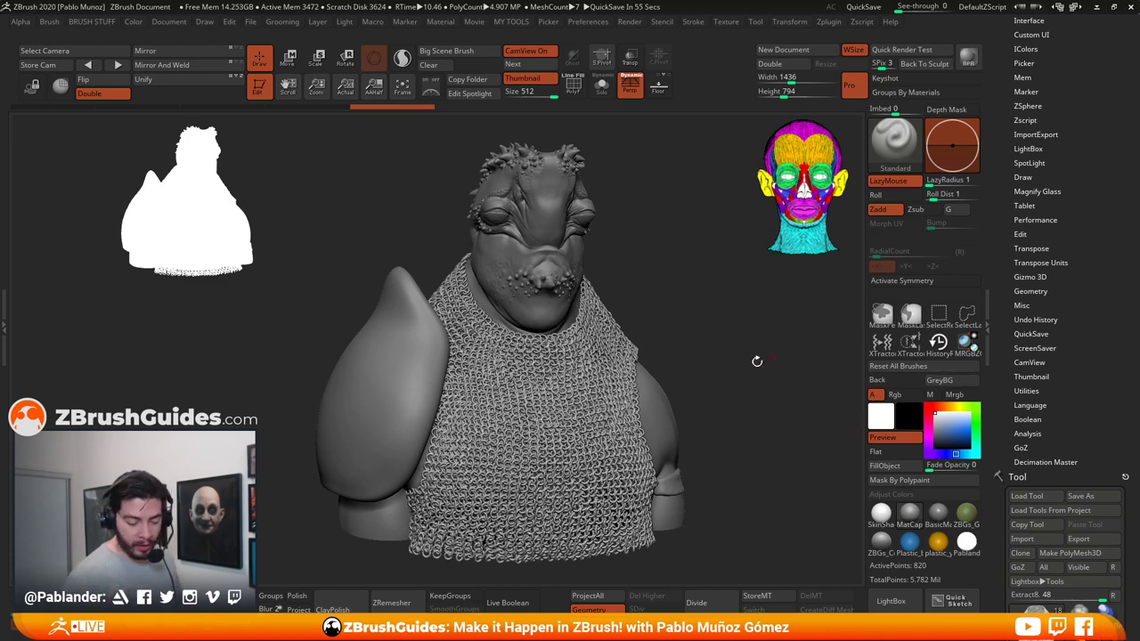
drag(725, 361, 726, 374)
drag(737, 314, 738, 357)
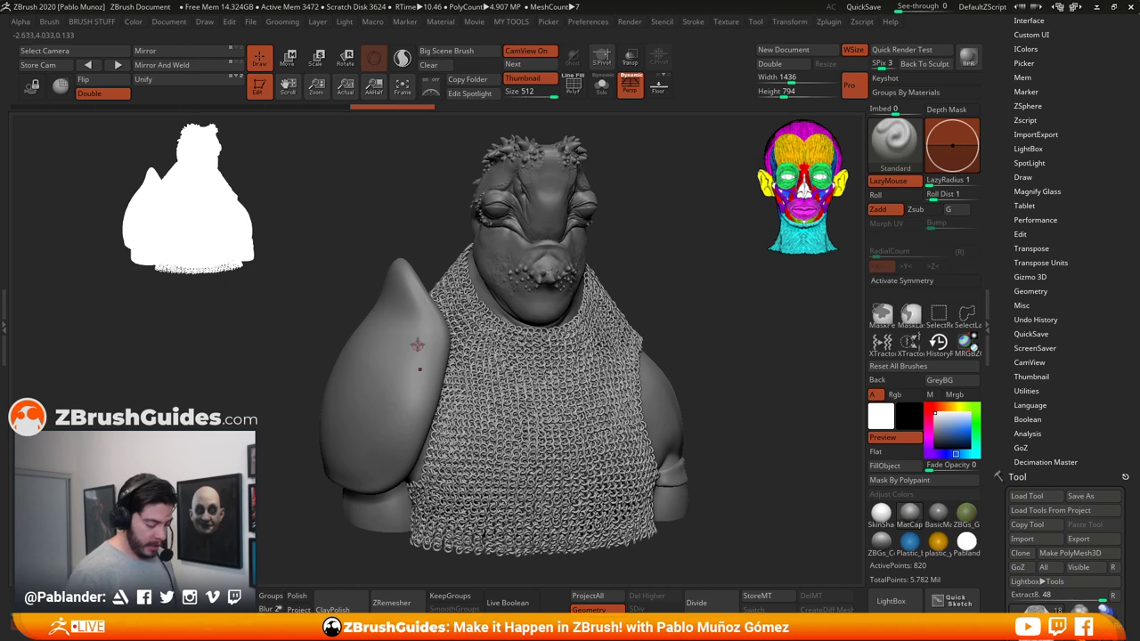
Step: Select the large shoulder armour piece beside the chainmail and isolate it with Solo
alt+click(412, 294)
drag(627, 300, 672, 287)
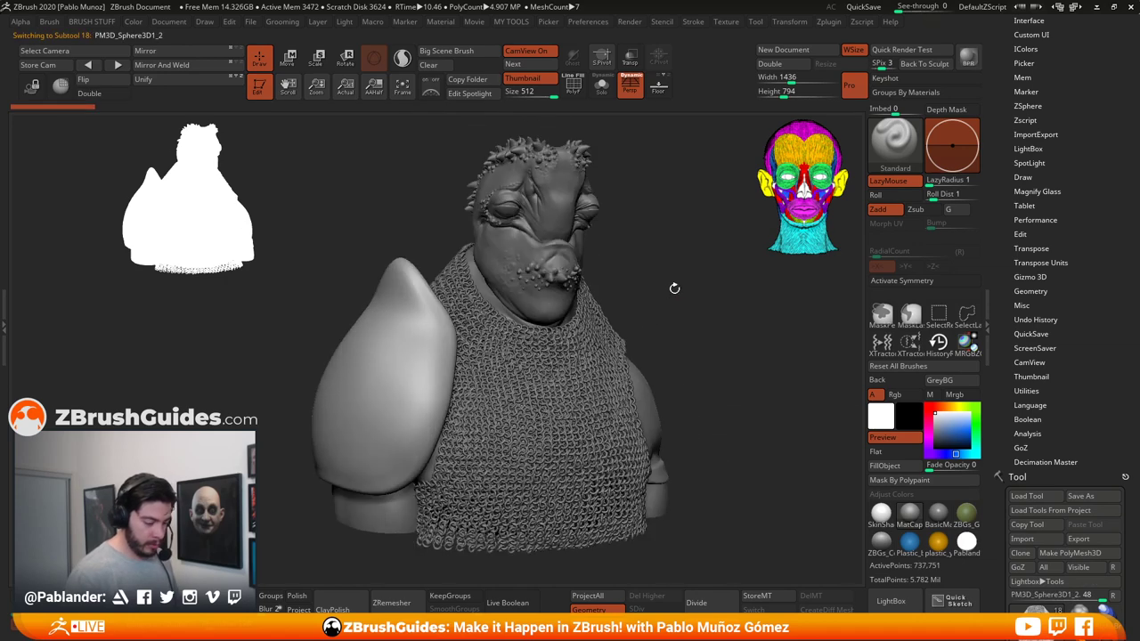
click(601, 85)
drag(572, 321, 641, 380)
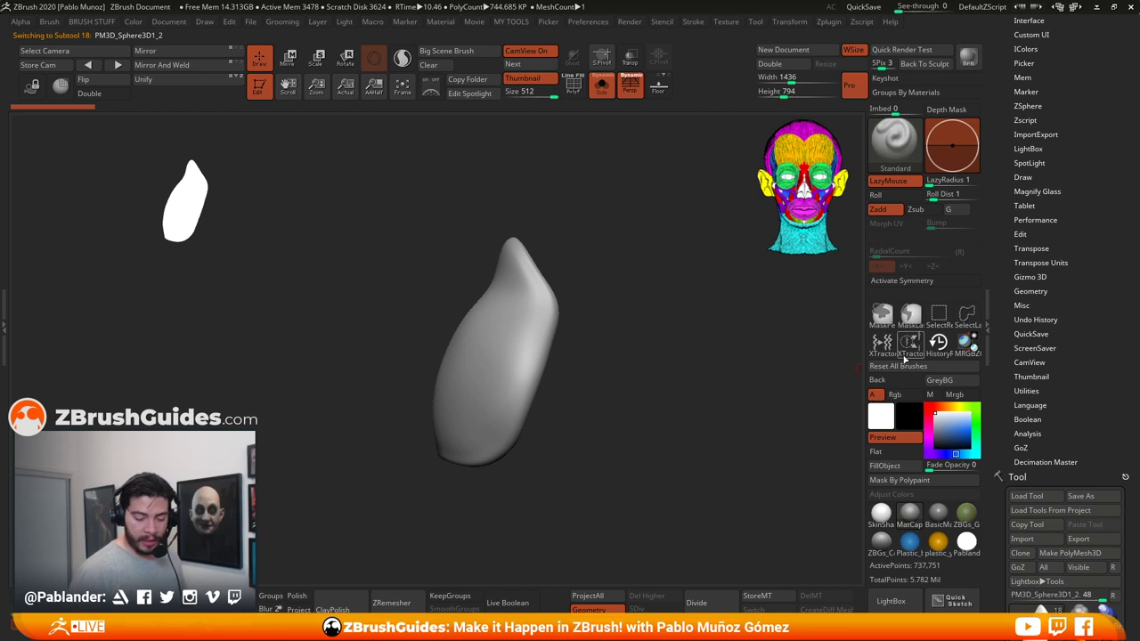
Step: Check the isolated shoulder piece's wireframe and rebuild its mesh with ZRemesher
mouse_move(601, 332)
mouse_down()
mouse_move(607, 367)
mouse_move(620, 344)
mouse_move(666, 339)
mouse_move(636, 356)
mouse_up()
key(shift+f)
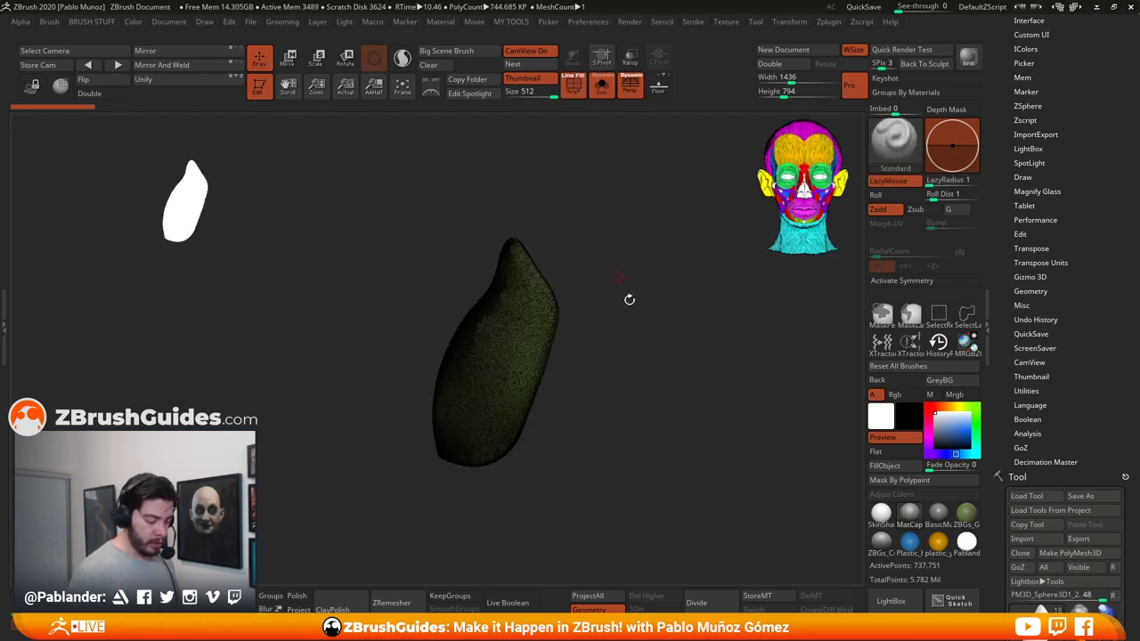
mouse_move(629, 299)
mouse_down()
mouse_move(656, 389)
mouse_move(648, 290)
mouse_move(665, 318)
mouse_move(656, 330)
mouse_up()
key(shift+f)
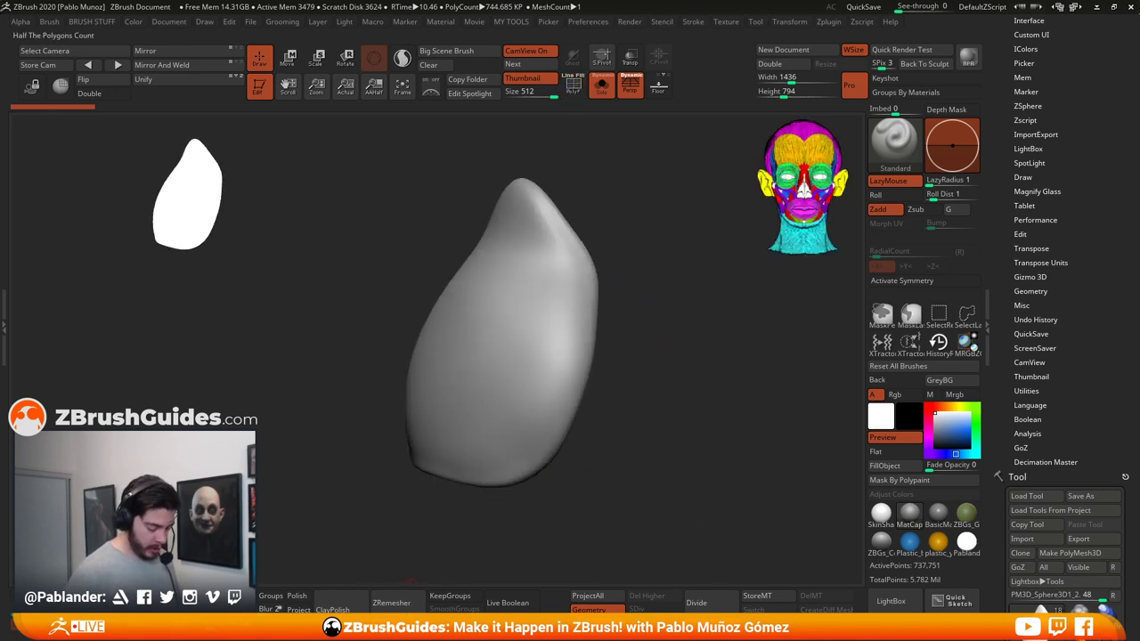
click(410, 600)
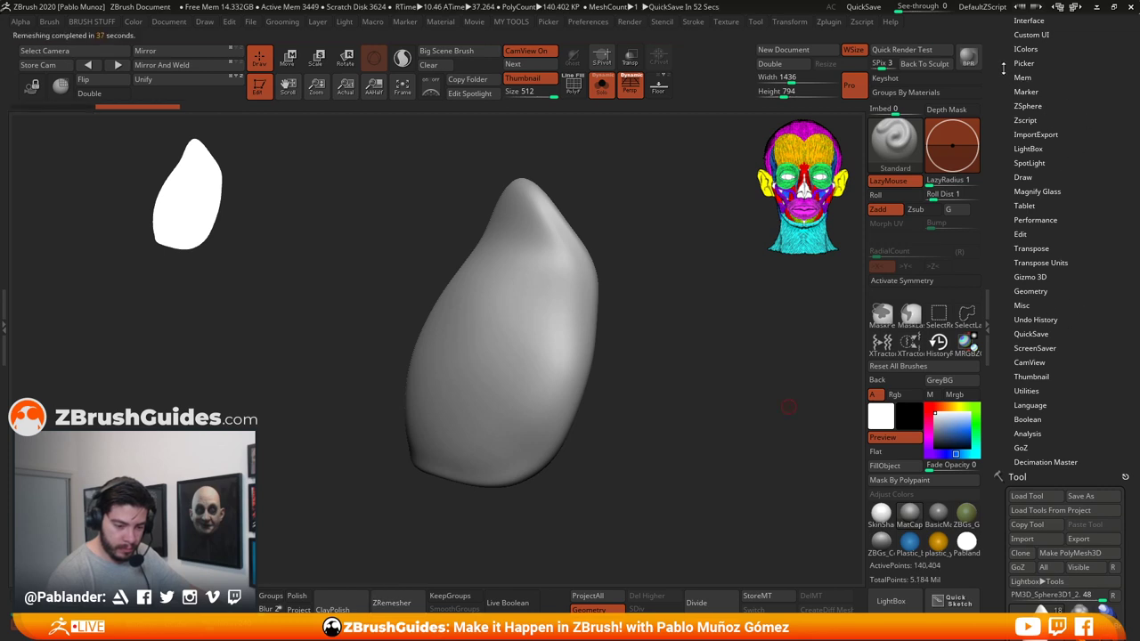
Step: Inspect the remeshed shoulder piece's polygon wireframe, and examine its rim and hollow inner side
click(574, 84)
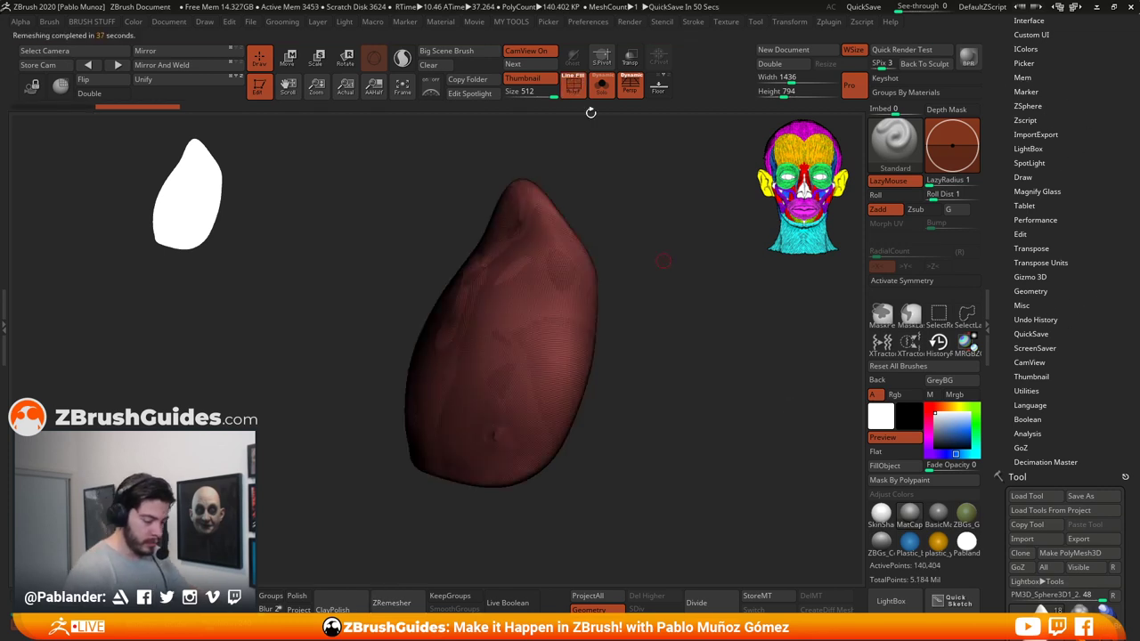
mouse_move(665, 346)
mouse_down()
mouse_move(685, 338)
mouse_move(710, 405)
mouse_move(718, 399)
mouse_move(694, 400)
mouse_move(704, 374)
mouse_move(668, 380)
mouse_move(722, 374)
mouse_move(738, 386)
mouse_move(692, 311)
mouse_move(707, 373)
mouse_move(677, 382)
mouse_move(698, 382)
mouse_move(655, 353)
mouse_move(676, 330)
mouse_up()
click(576, 92)
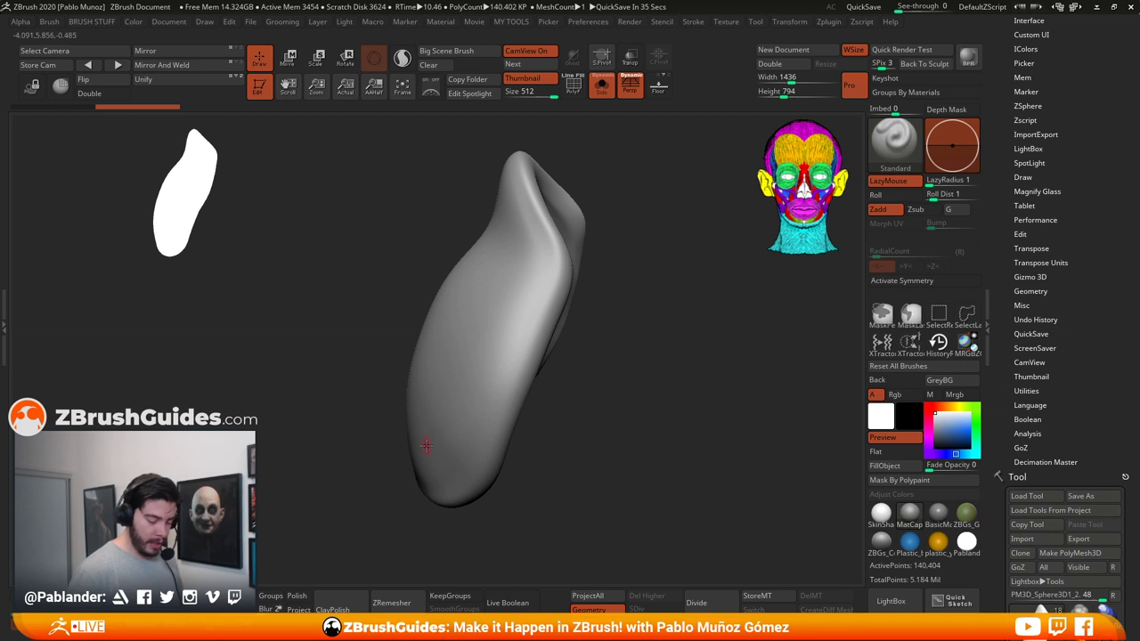
drag(648, 326, 697, 312)
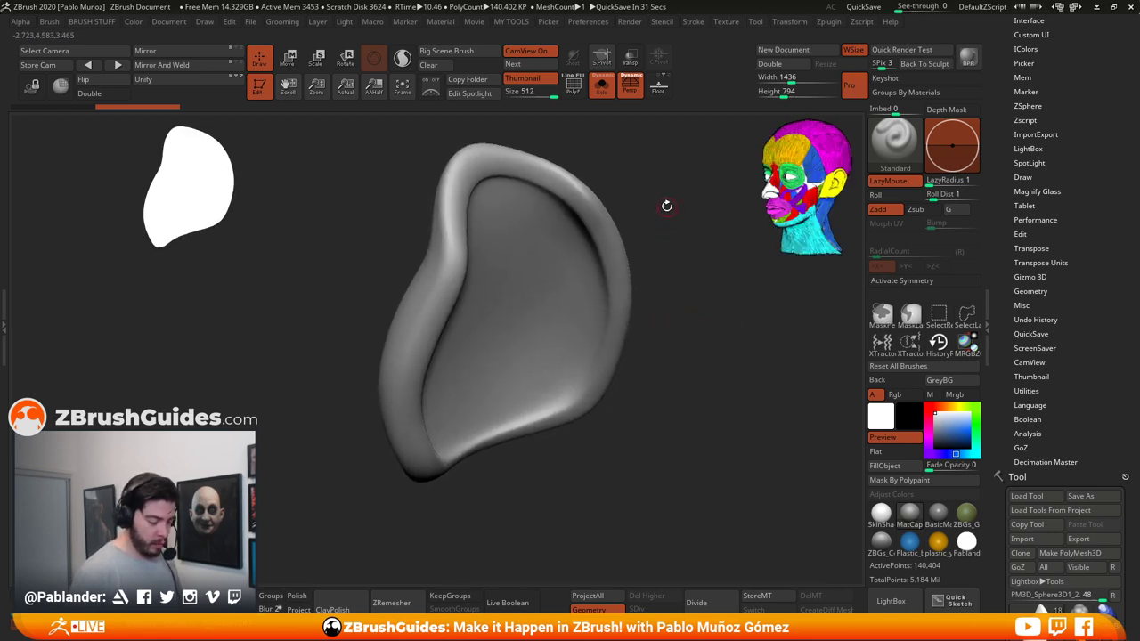
drag(678, 288, 601, 311)
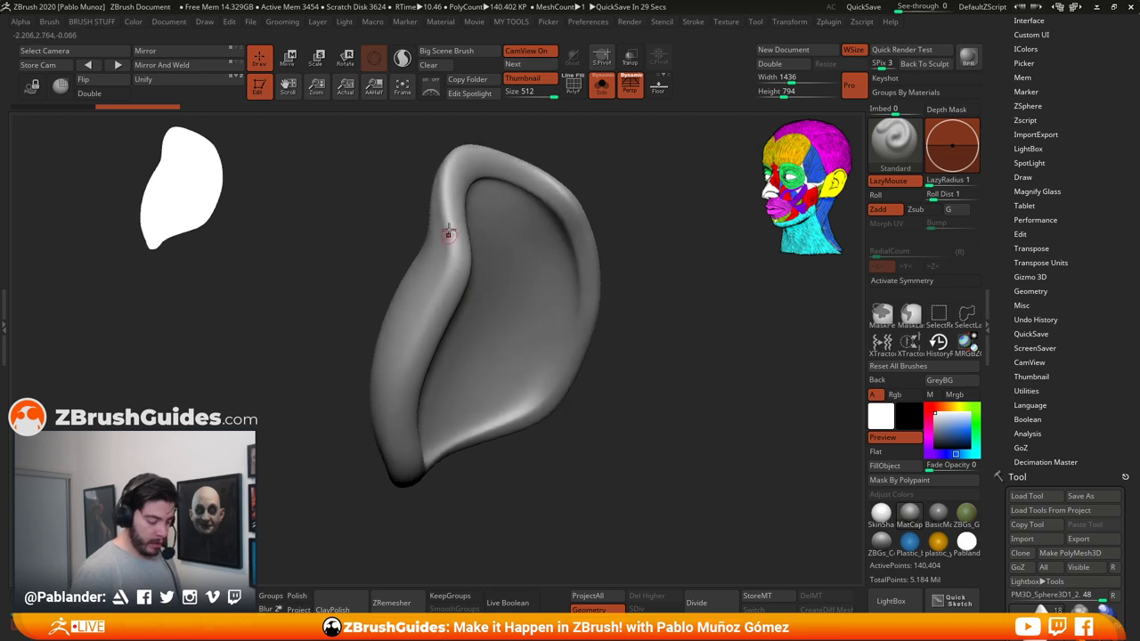
drag(680, 328, 696, 331)
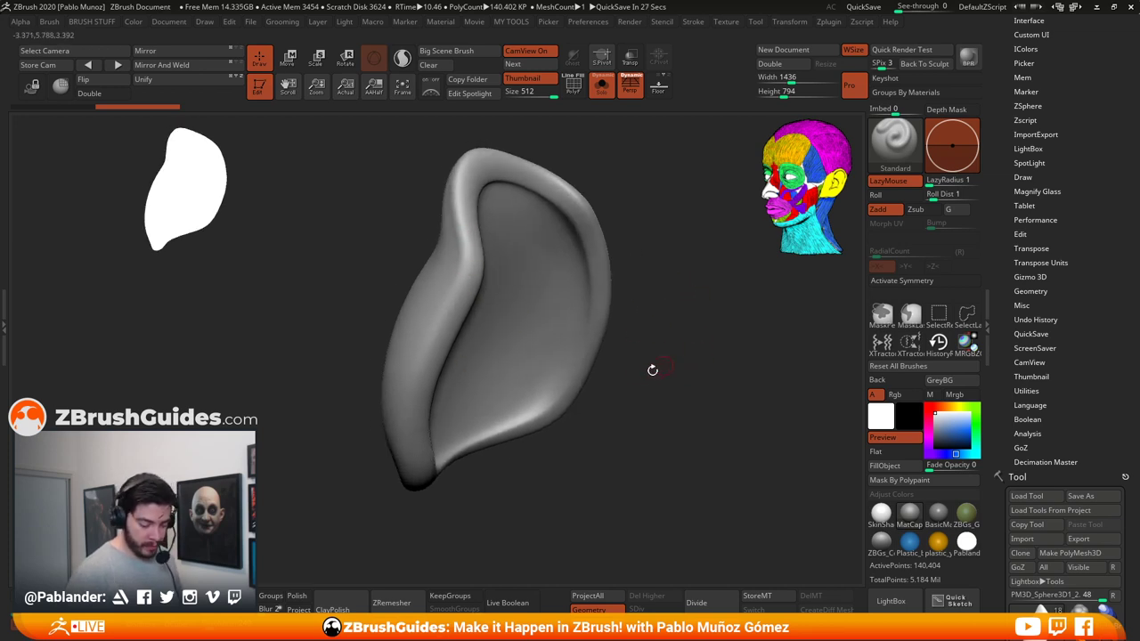
Step: Clone the Standard brush and set the copy to paint only Rgb in black, with Zadd off
click(895, 143)
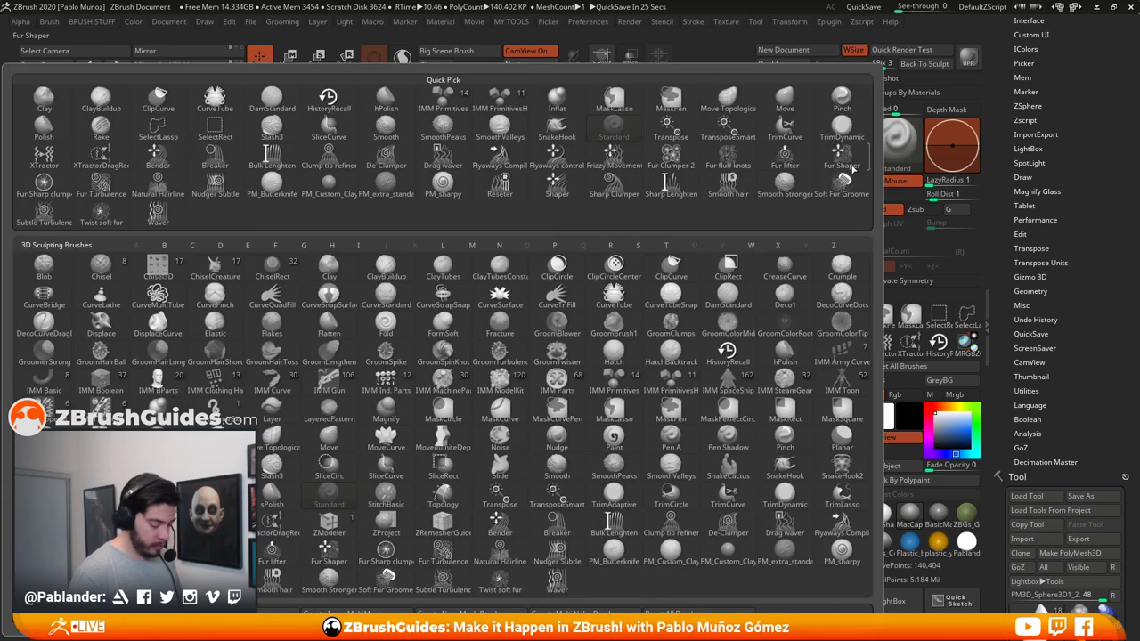
click(246, 613)
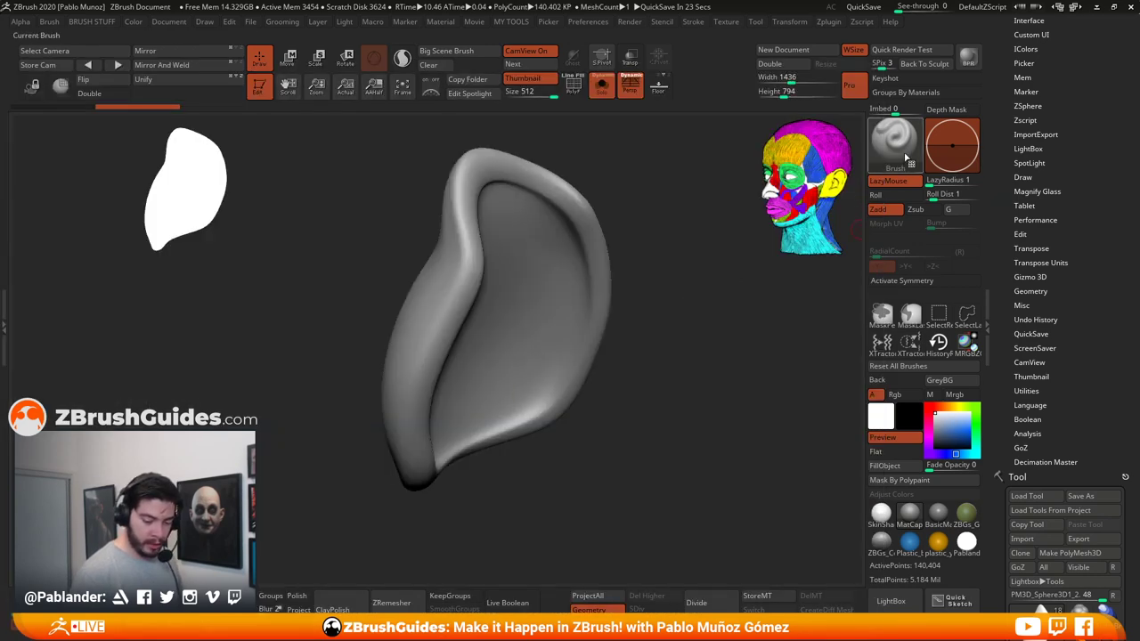
click(894, 213)
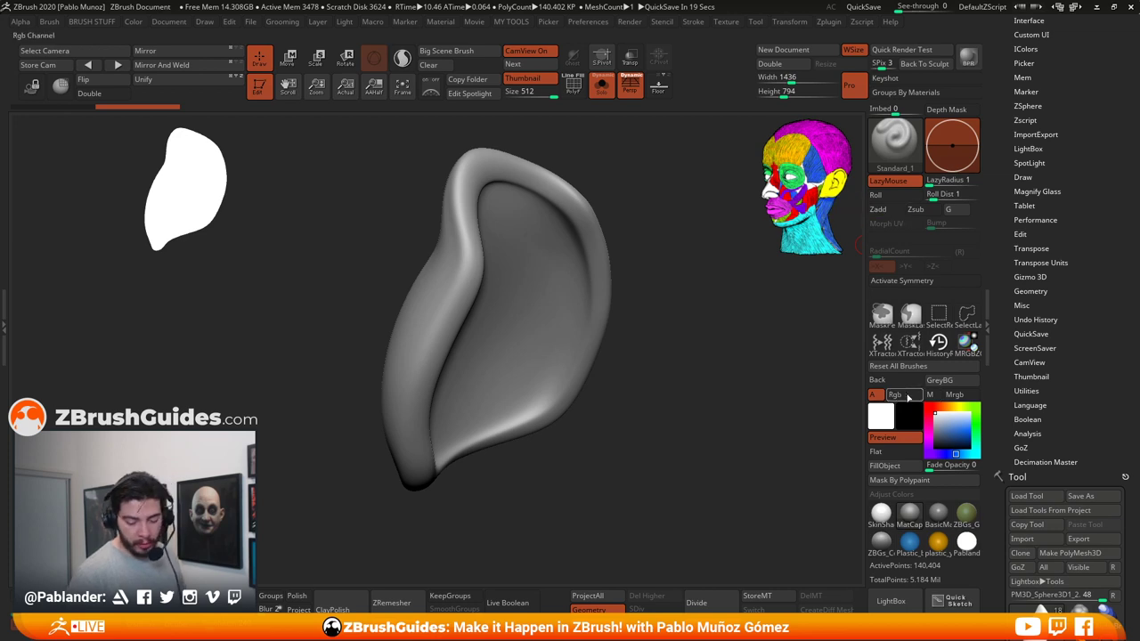
click(905, 396)
click(933, 450)
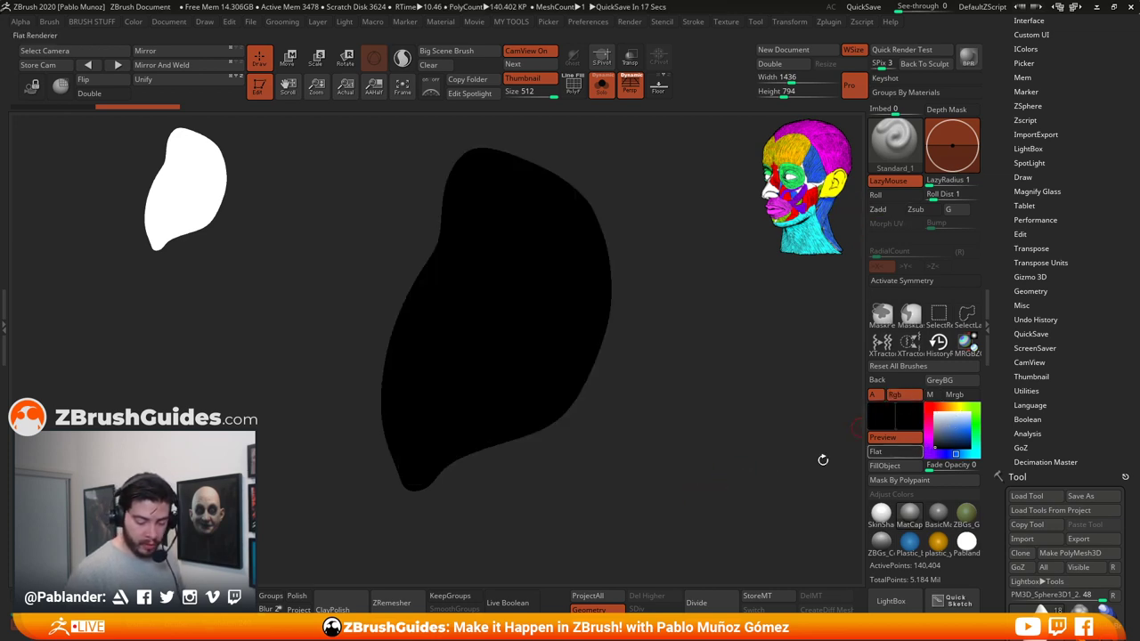
Step: Try a short black paint stroke on the upper rim of the shoulder piece, and undo it
drag(540, 389, 644, 350)
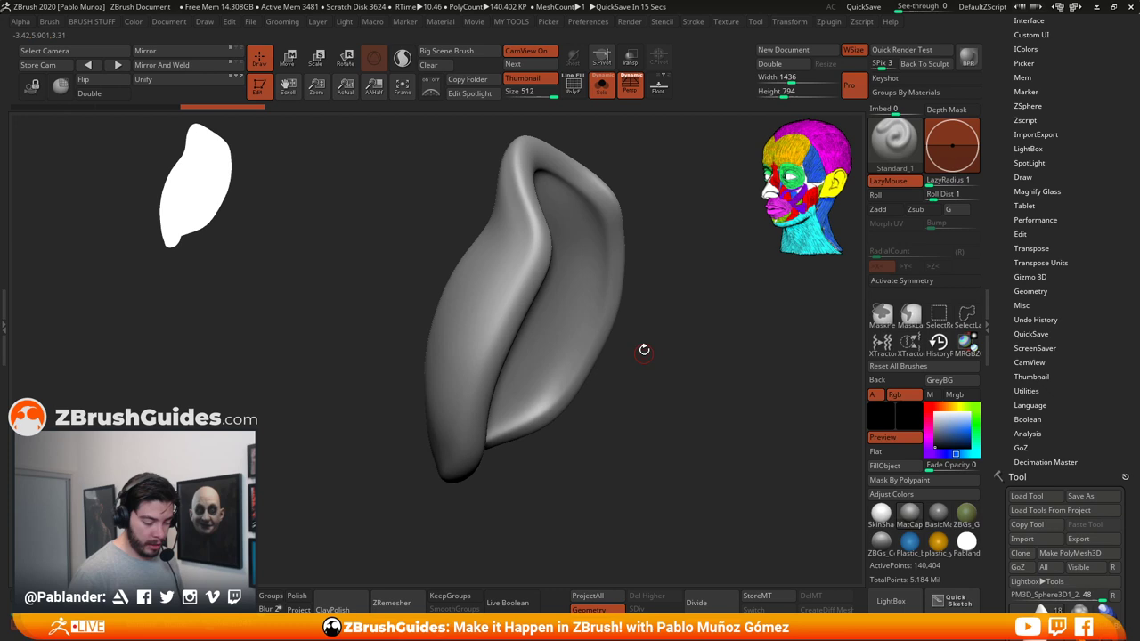
right_click(670, 278)
drag(697, 267, 688, 263)
drag(645, 184, 554, 217)
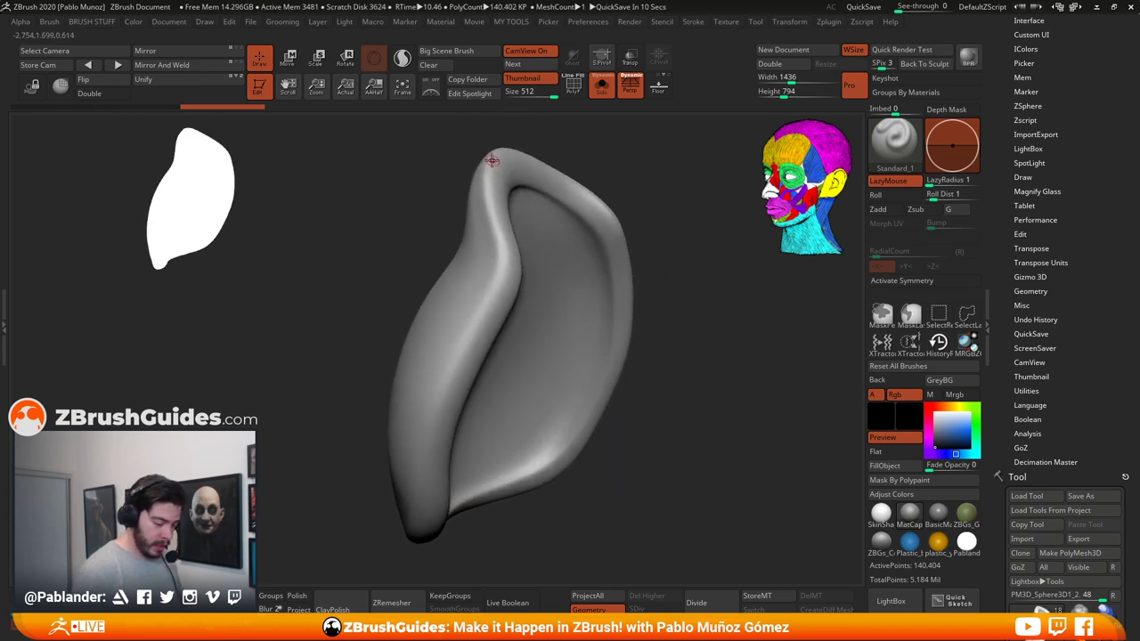
drag(488, 168, 514, 163)
right_drag(514, 163, 534, 183)
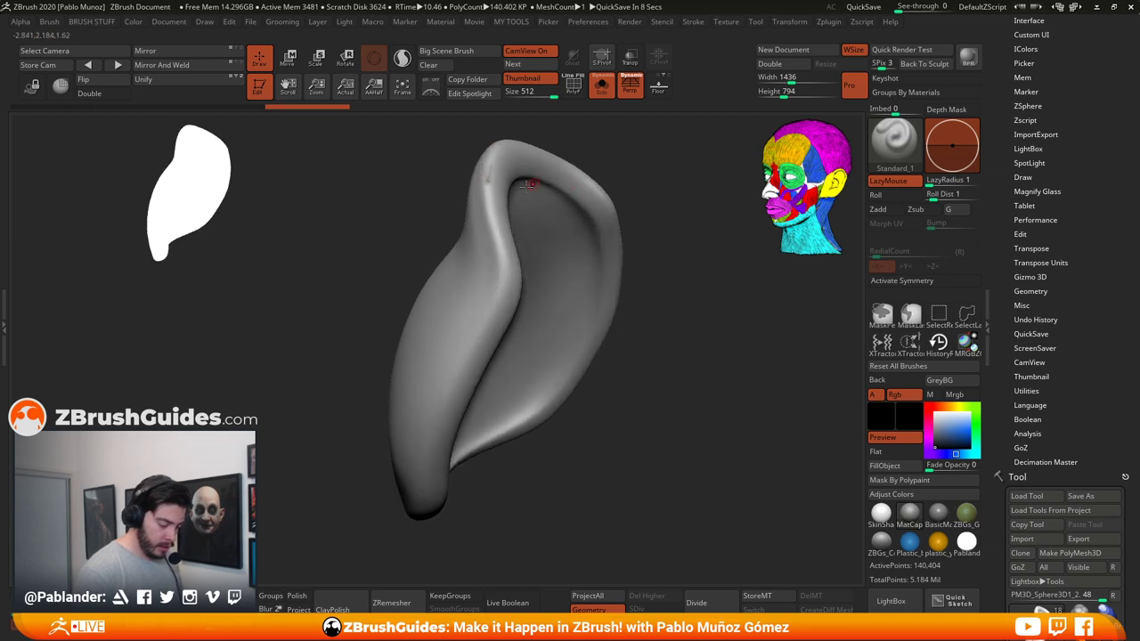
drag(488, 192, 489, 199)
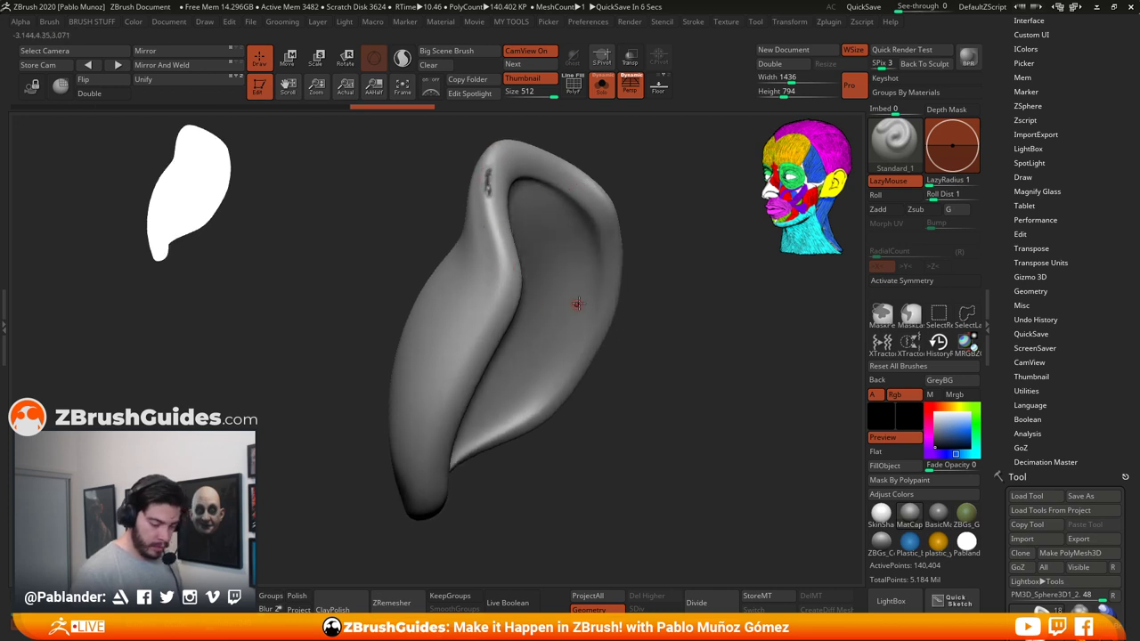
key(ctrl+z)
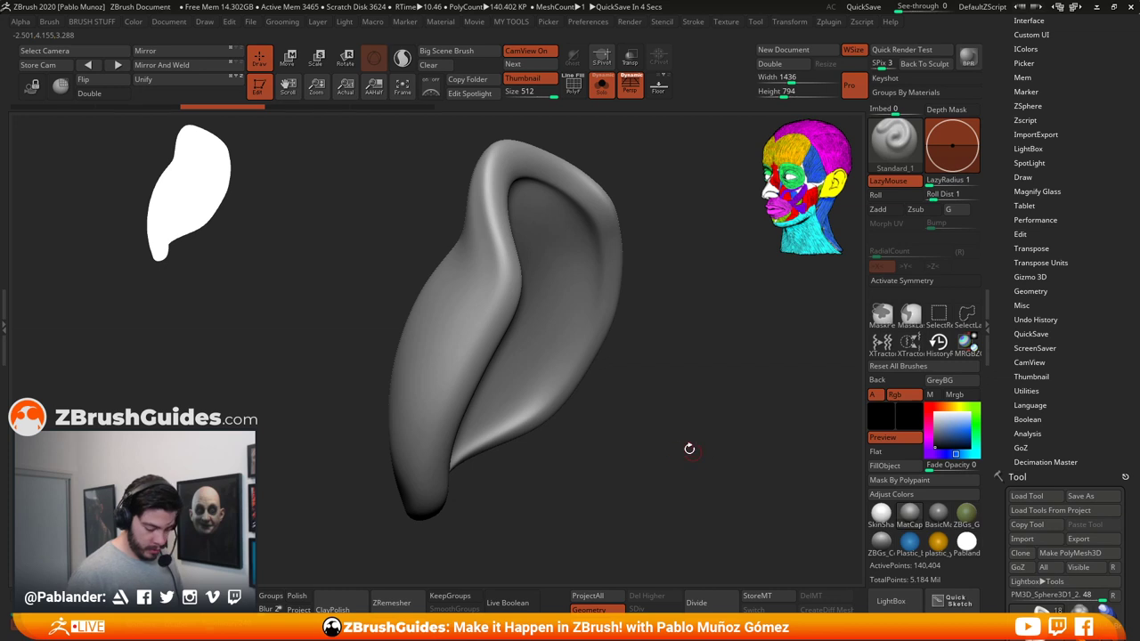
Step: Increase the mesh density of the shoulder piece and check its denser wireframe with PolyFrame
key(shift+f)
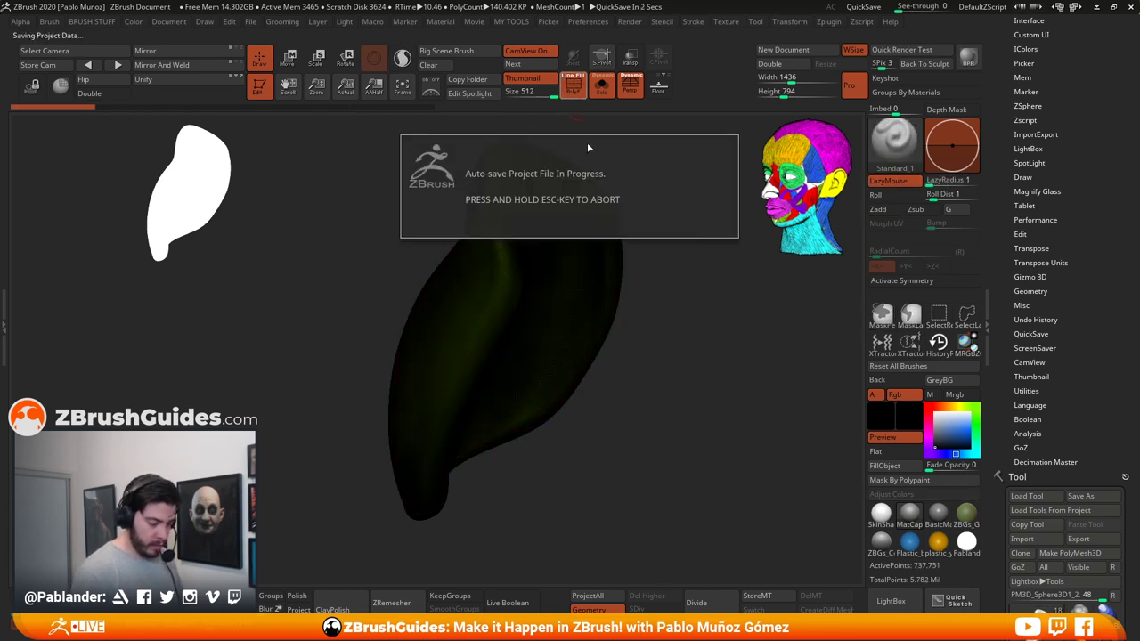
key(shift+f)
drag(601, 336, 641, 234)
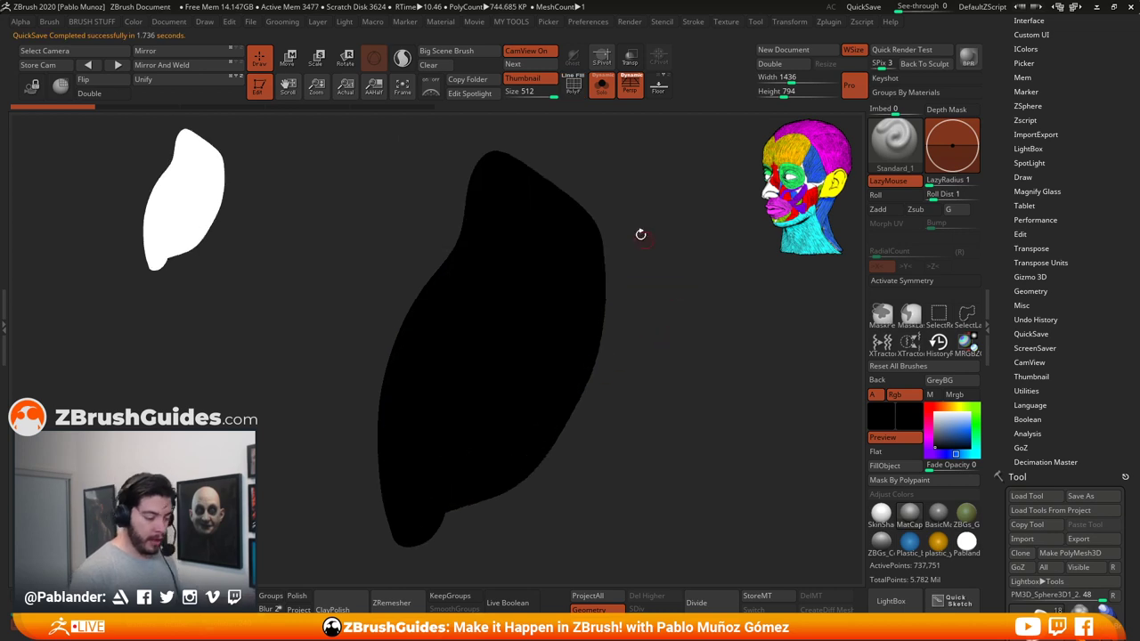
click(575, 89)
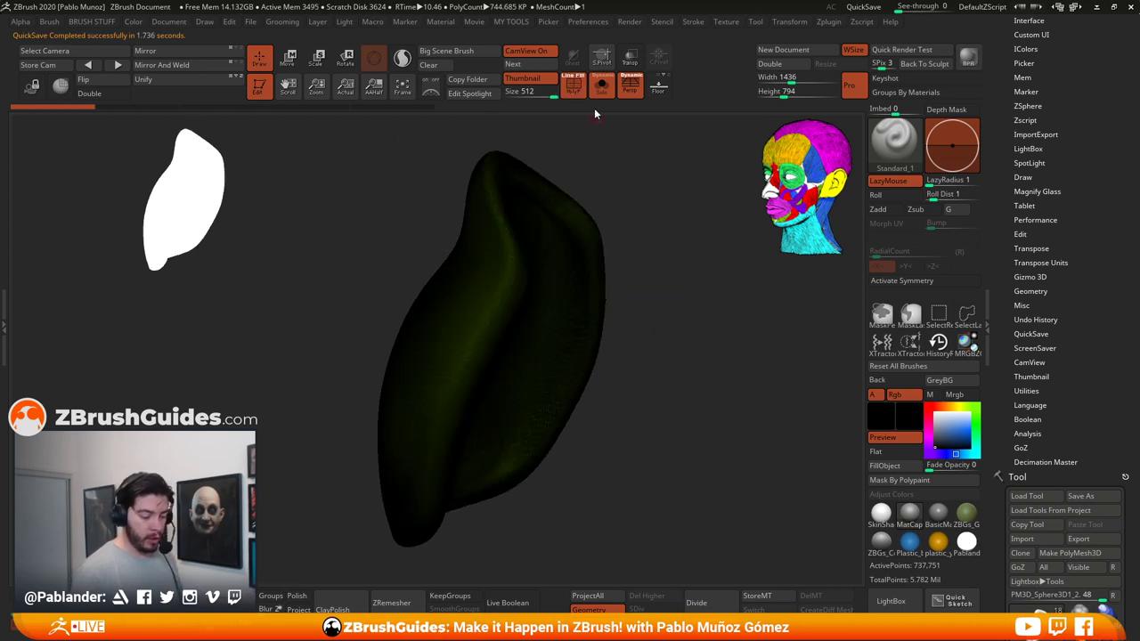
drag(514, 250, 533, 269)
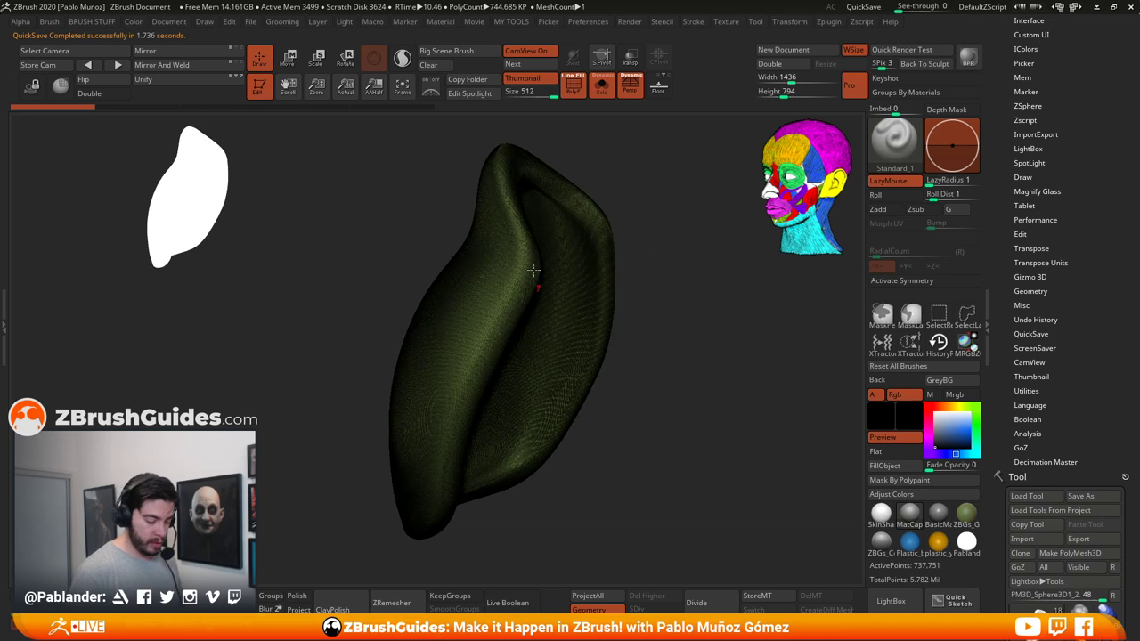
click(571, 90)
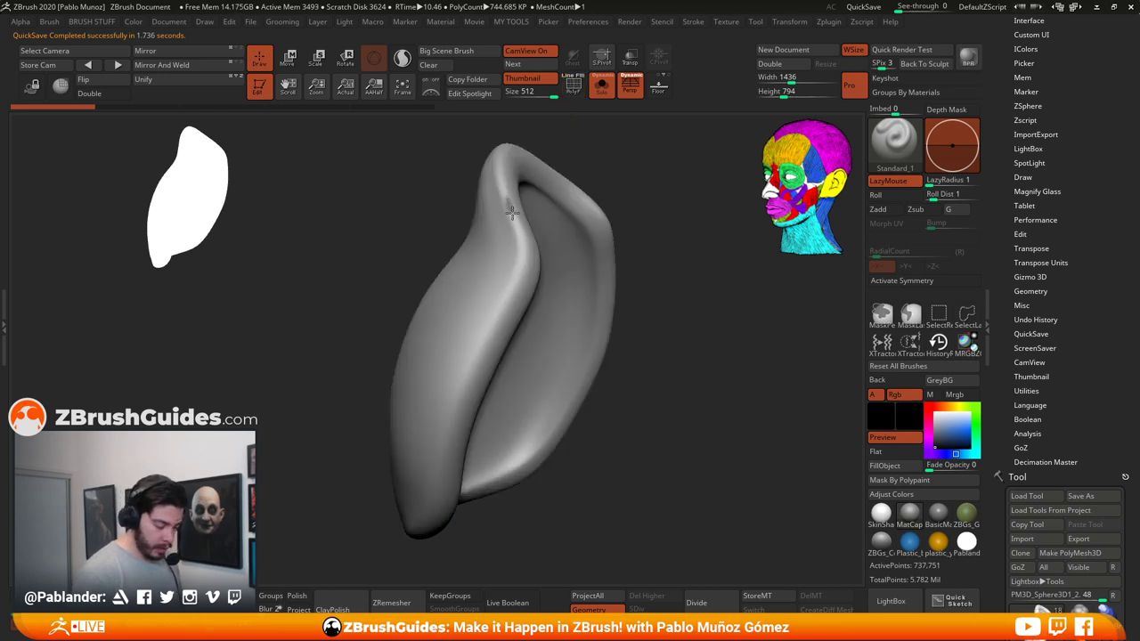
Step: Try black test strokes along the upper rim of the denser mesh with the Standard copy, and undo them
drag(519, 235, 522, 267)
key(ctrl+z)
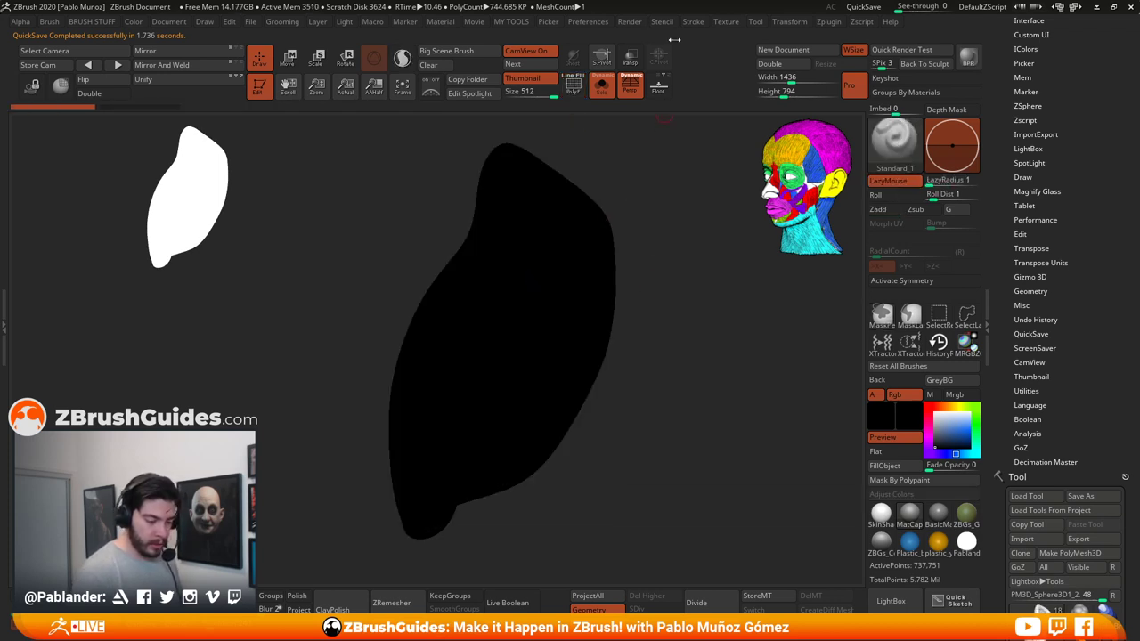
click(726, 22)
click(798, 150)
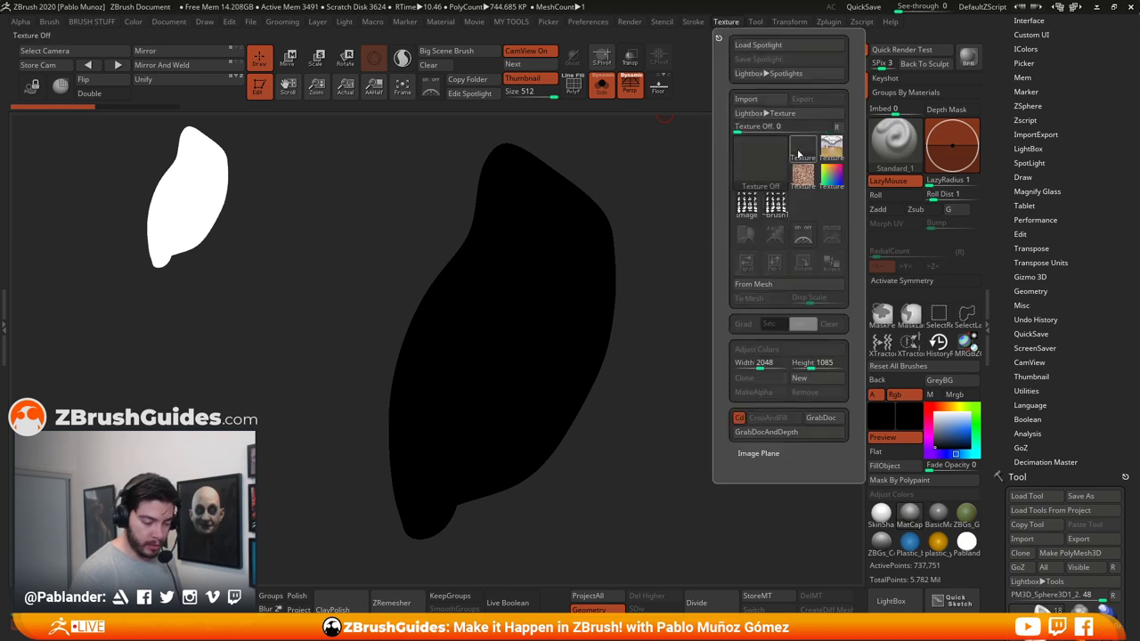
key(shift+f)
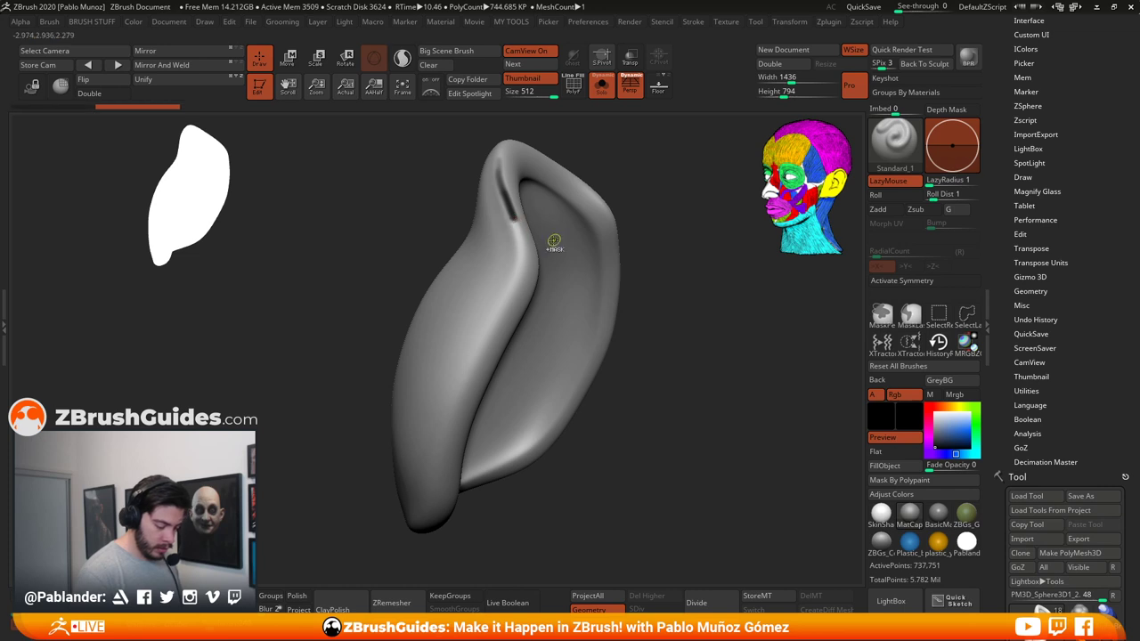
key(shift+f)
drag(630, 277, 647, 273)
key(shift+f)
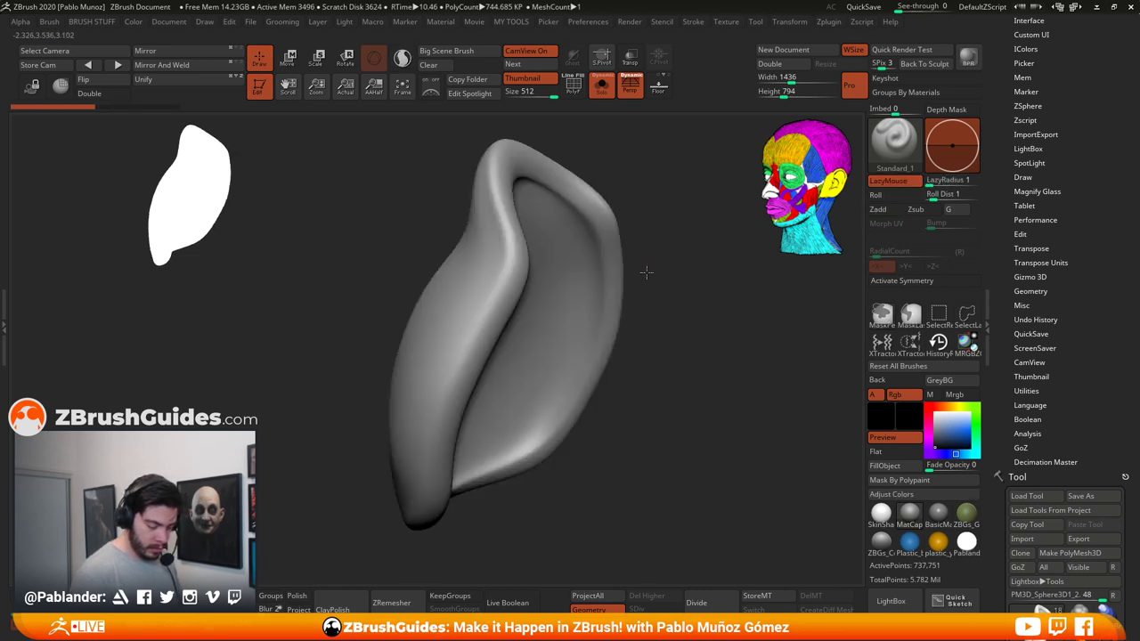
Step: Switch to the PM_sharpy brush for painting the black lines
key(2)
key(1)
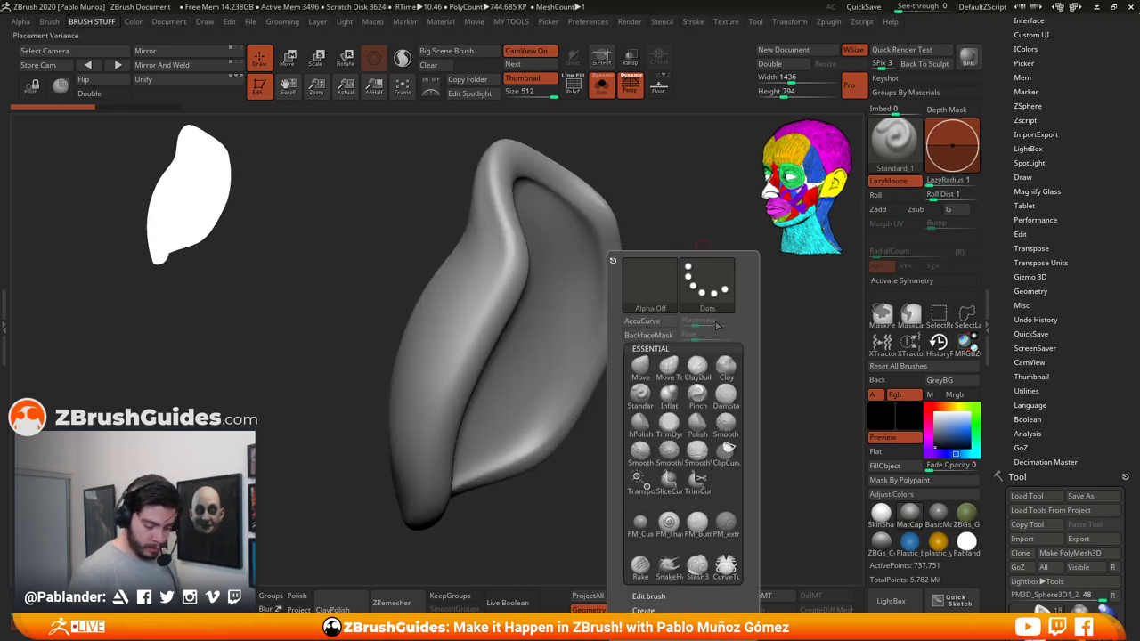
key(space)
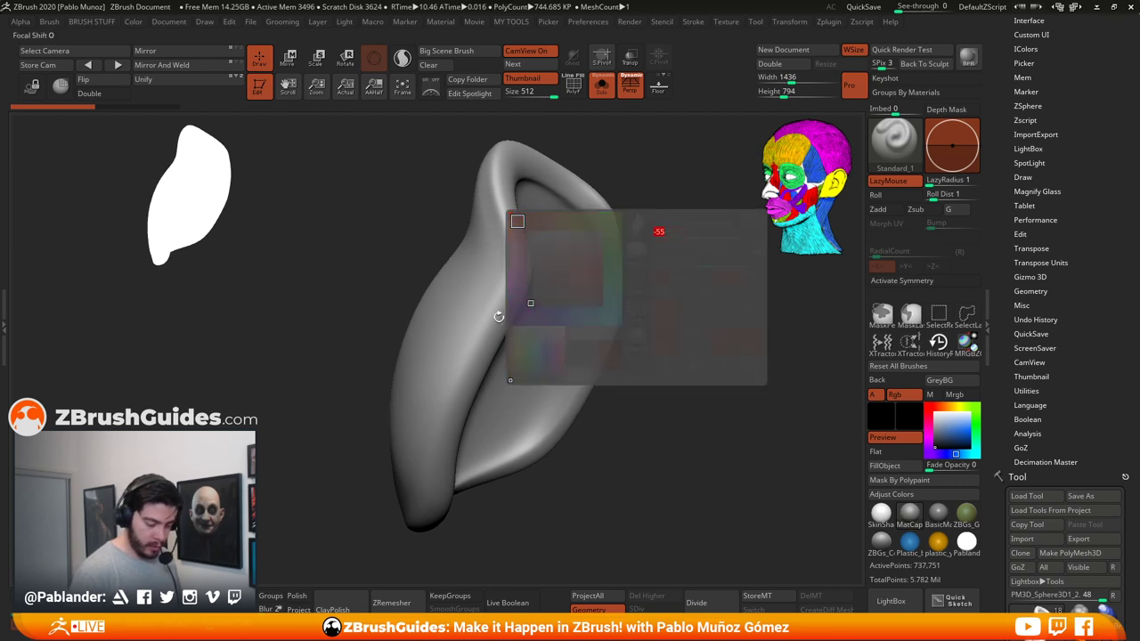
key(b)
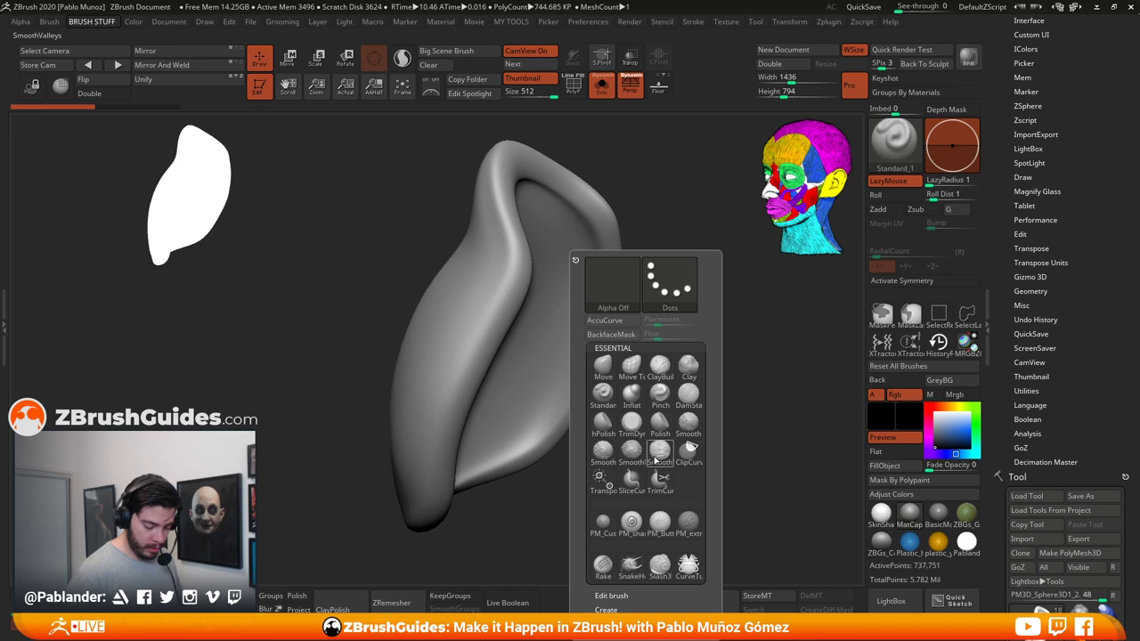
click(631, 521)
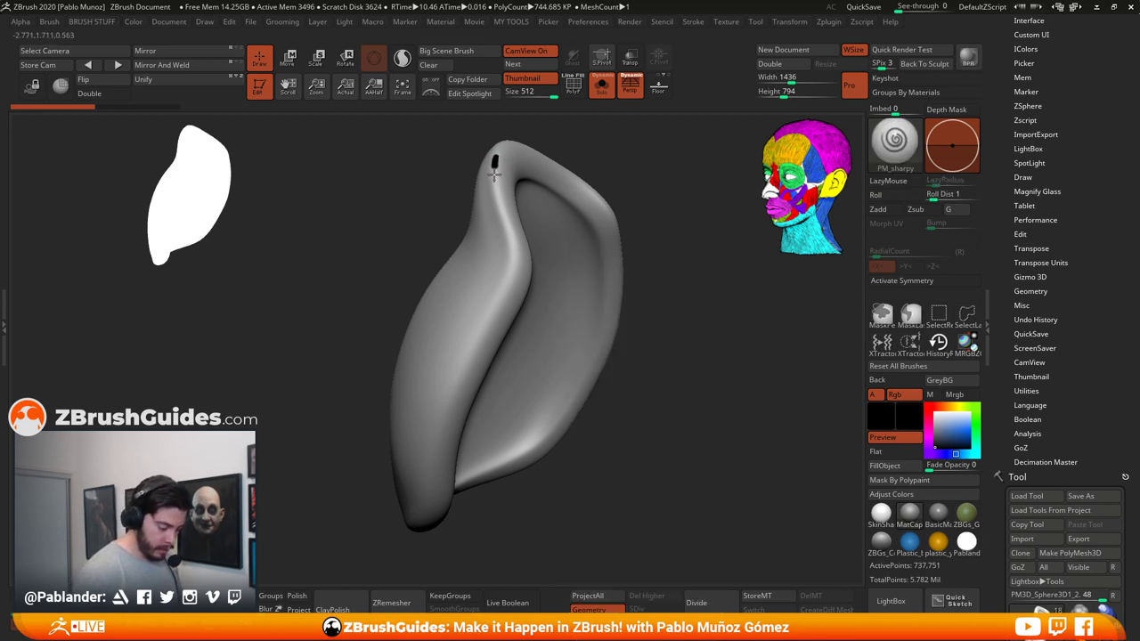
Step: Paint a black line along the outer ridge of the rim, from the narrow tip down around the first curved side
mouse_move(509, 229)
mouse_down()
mouse_move(509, 275)
mouse_move(457, 383)
mouse_move(440, 457)
mouse_up()
mouse_move(634, 481)
mouse_down()
mouse_move(606, 412)
mouse_move(611, 318)
mouse_move(664, 271)
mouse_move(473, 257)
mouse_up()
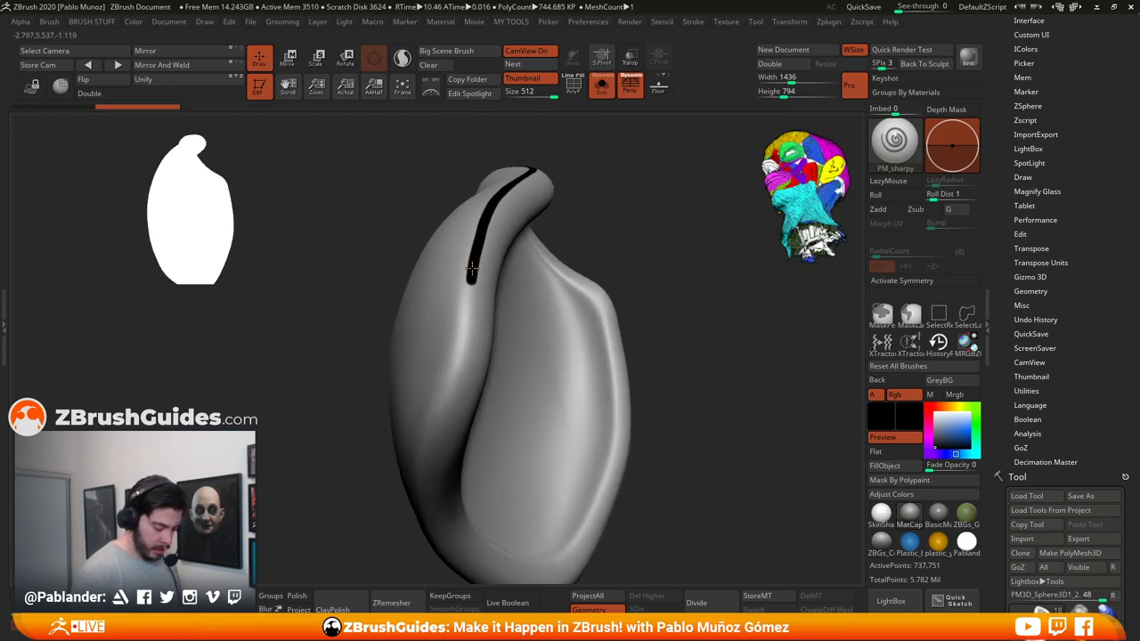
drag(469, 309, 429, 424)
mouse_move(647, 315)
mouse_down()
mouse_move(657, 286)
mouse_move(555, 323)
mouse_move(616, 259)
mouse_move(590, 295)
mouse_up()
drag(455, 223, 438, 277)
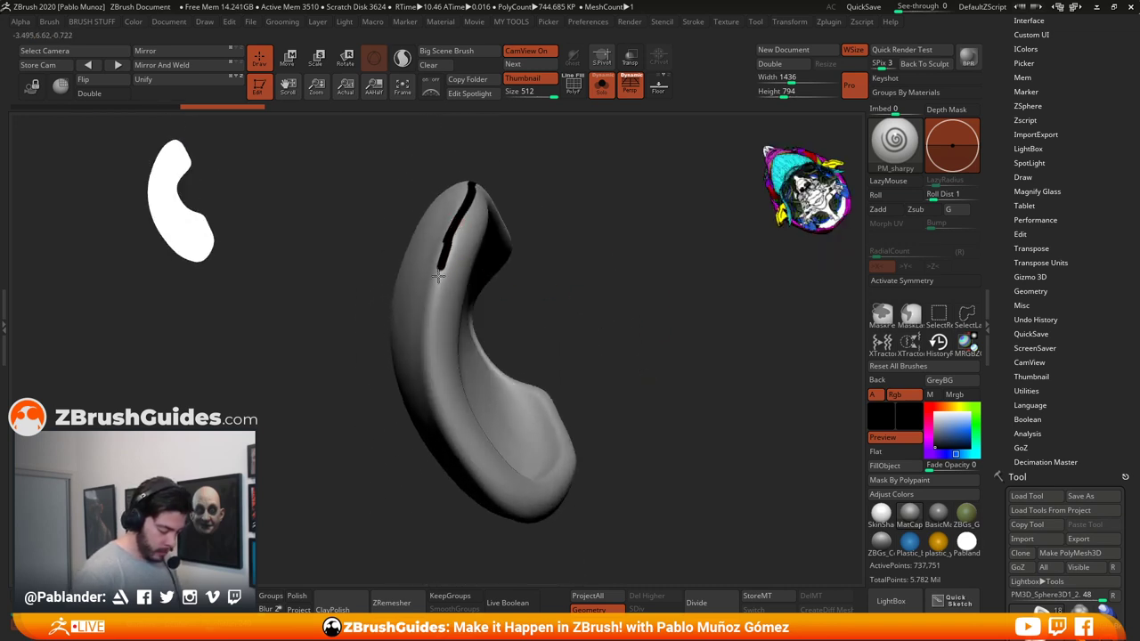
drag(430, 319, 430, 370)
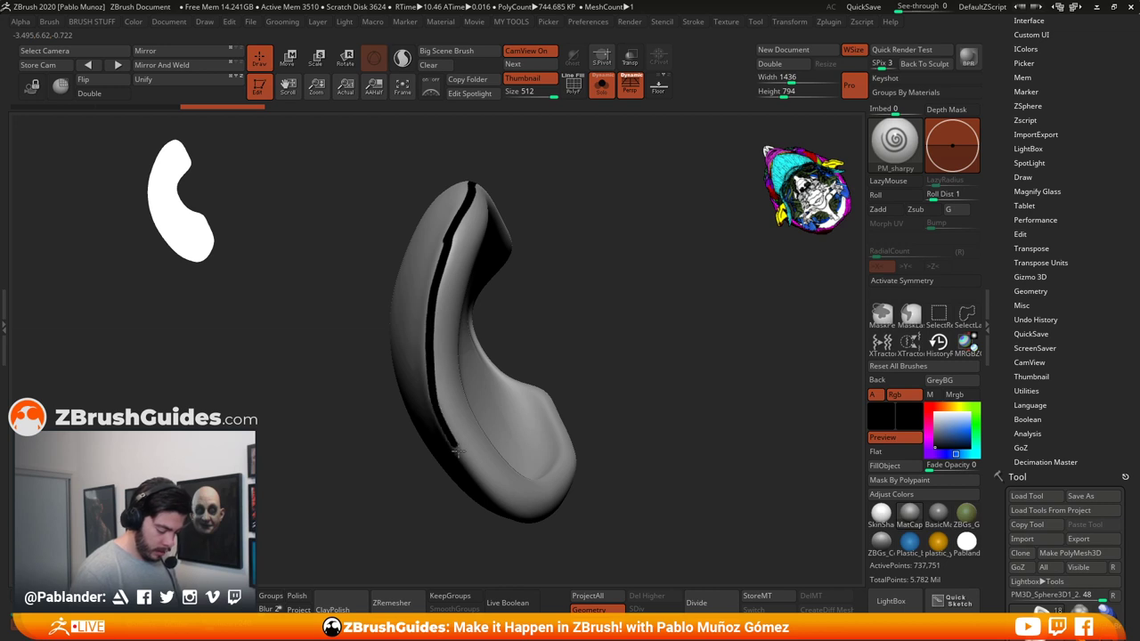
drag(458, 452, 464, 459)
mouse_move(591, 418)
mouse_down()
mouse_move(621, 399)
mouse_move(611, 329)
mouse_up()
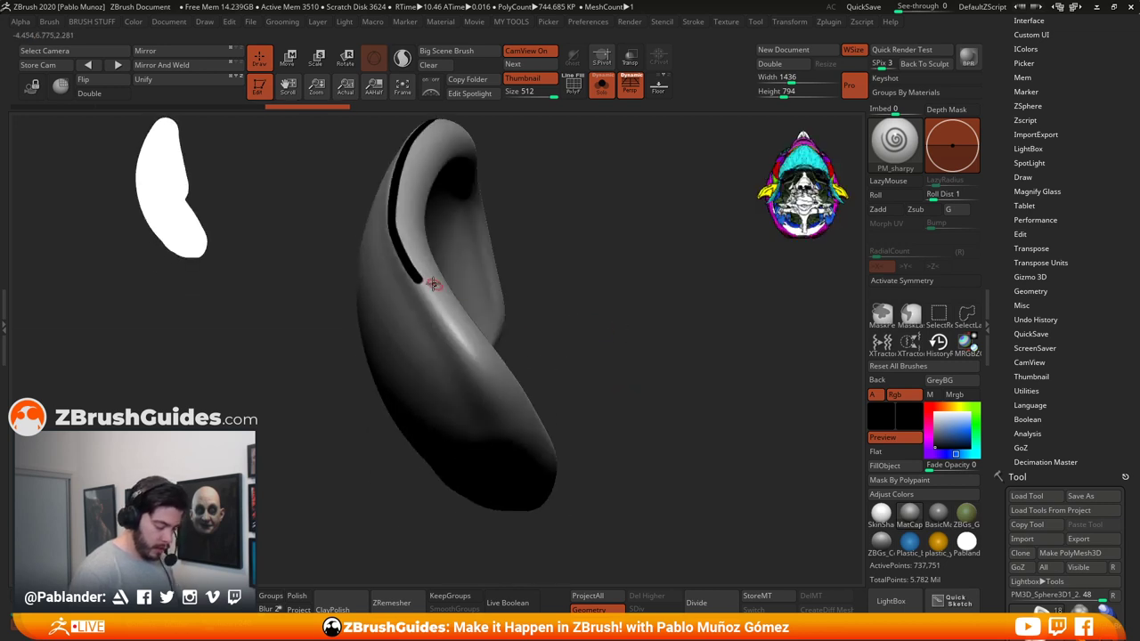
drag(424, 289, 481, 360)
Step: Continue the black ridge line around the back and remaining curve of the rim, undoing and repainting a misplaced stroke
mouse_move(588, 347)
mouse_down()
mouse_move(611, 308)
mouse_move(598, 402)
mouse_move(618, 315)
mouse_up()
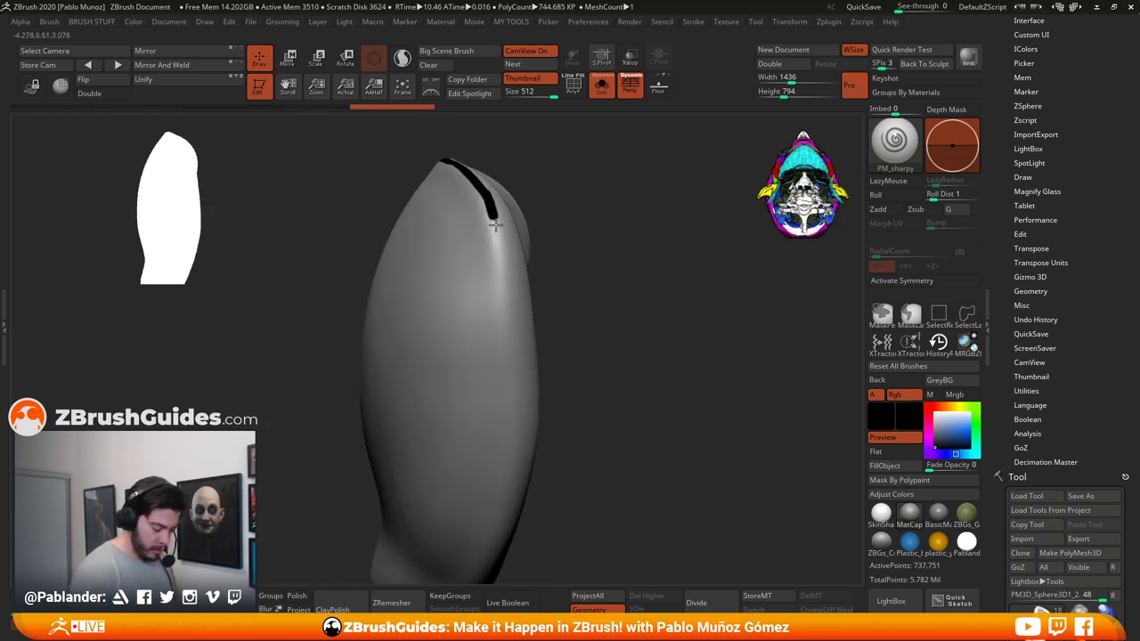
drag(502, 253, 519, 420)
alt+drag(589, 418, 605, 258)
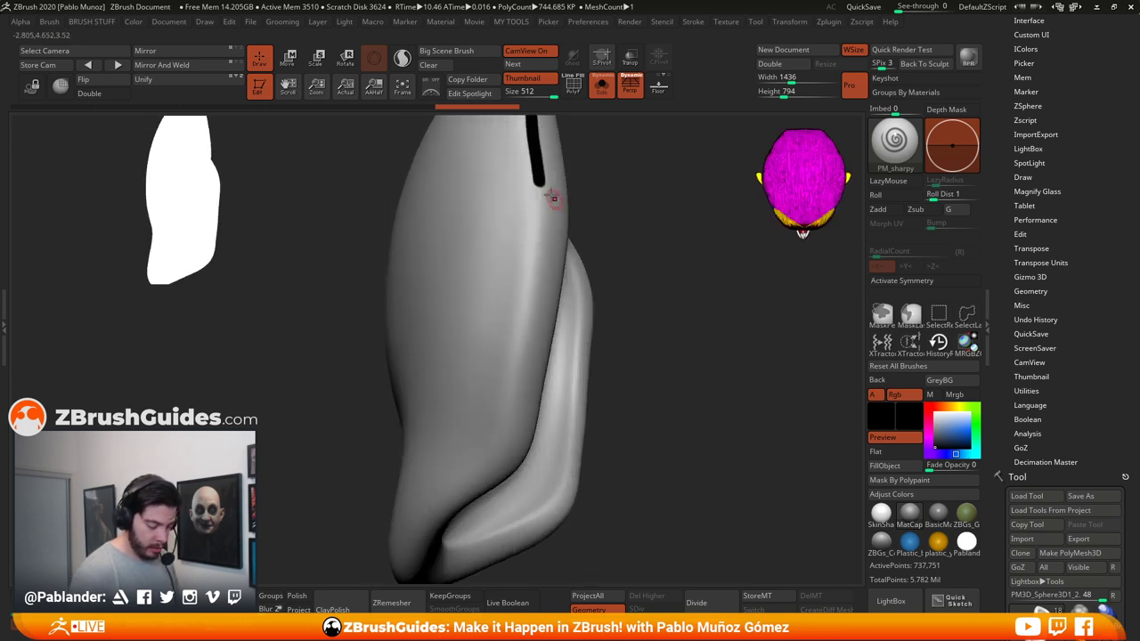
drag(538, 181, 513, 430)
mouse_move(595, 419)
mouse_down()
mouse_move(640, 301)
mouse_move(580, 287)
mouse_move(606, 292)
mouse_move(592, 264)
mouse_move(516, 392)
mouse_up()
drag(620, 382, 620, 308)
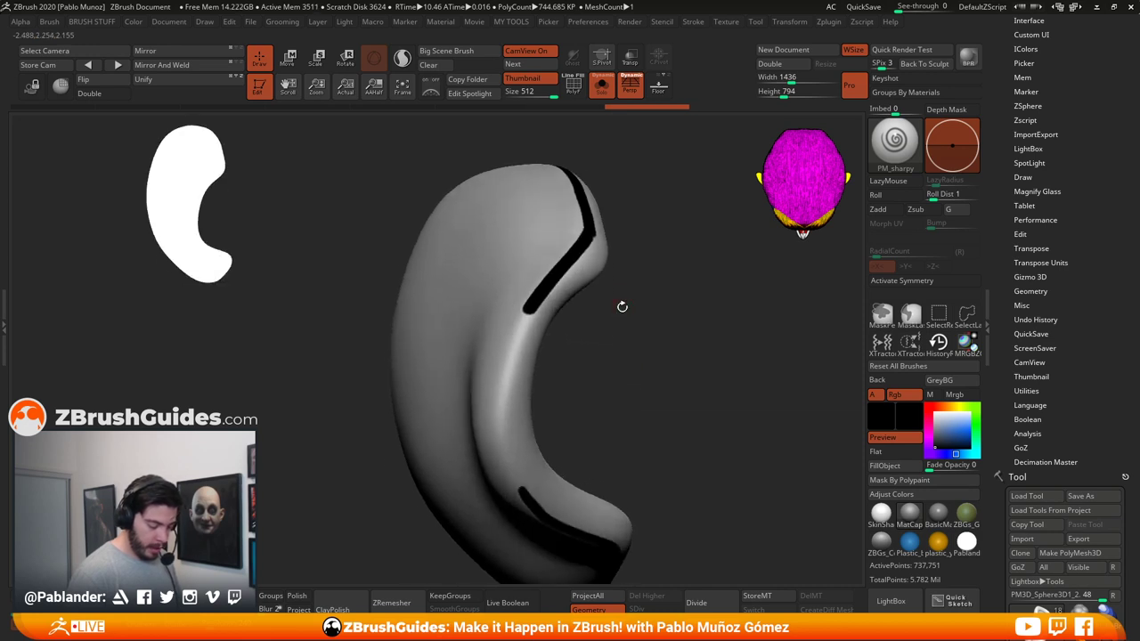
key(ctrl+z)
mouse_move(626, 214)
mouse_down()
mouse_move(625, 245)
mouse_move(566, 269)
mouse_move(521, 320)
mouse_move(491, 386)
mouse_move(525, 509)
mouse_up()
mouse_move(649, 437)
mouse_down()
mouse_move(606, 344)
mouse_move(504, 403)
mouse_up()
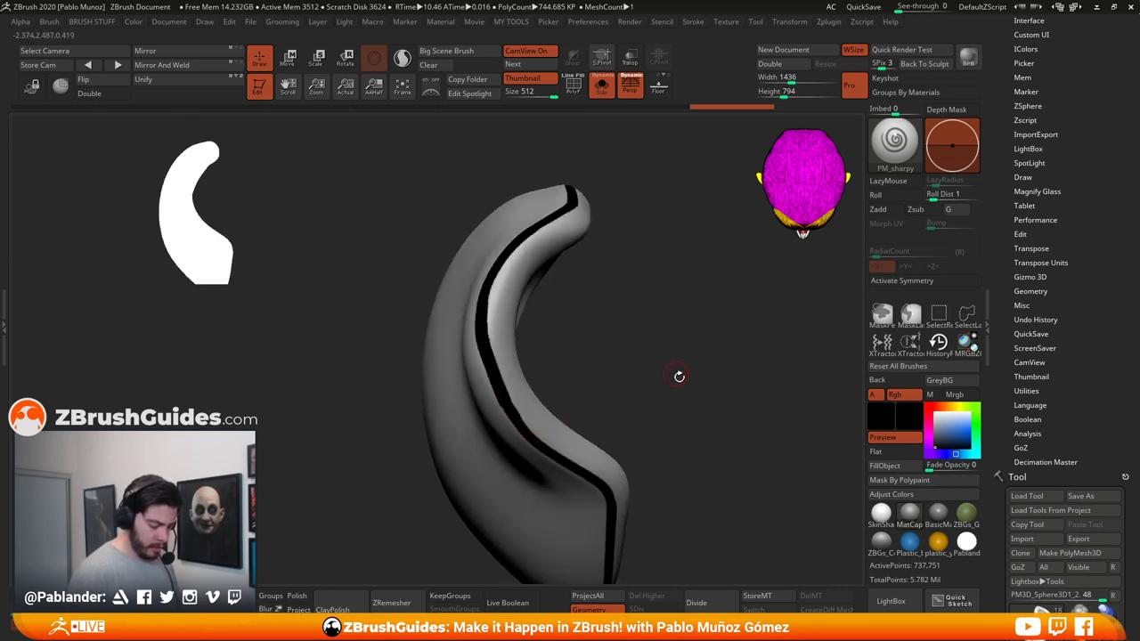
mouse_move(679, 377)
mouse_down()
mouse_move(674, 389)
mouse_move(776, 294)
mouse_move(684, 278)
mouse_move(733, 336)
mouse_move(745, 313)
mouse_move(721, 291)
mouse_move(682, 355)
mouse_move(684, 426)
mouse_up()
Step: Paint a second black line around the inner edge of the rim, enclosing the hollow side of the piece
mouse_move(709, 258)
mouse_down()
mouse_move(714, 278)
mouse_move(597, 231)
mouse_move(534, 231)
mouse_move(432, 252)
mouse_move(380, 281)
mouse_up()
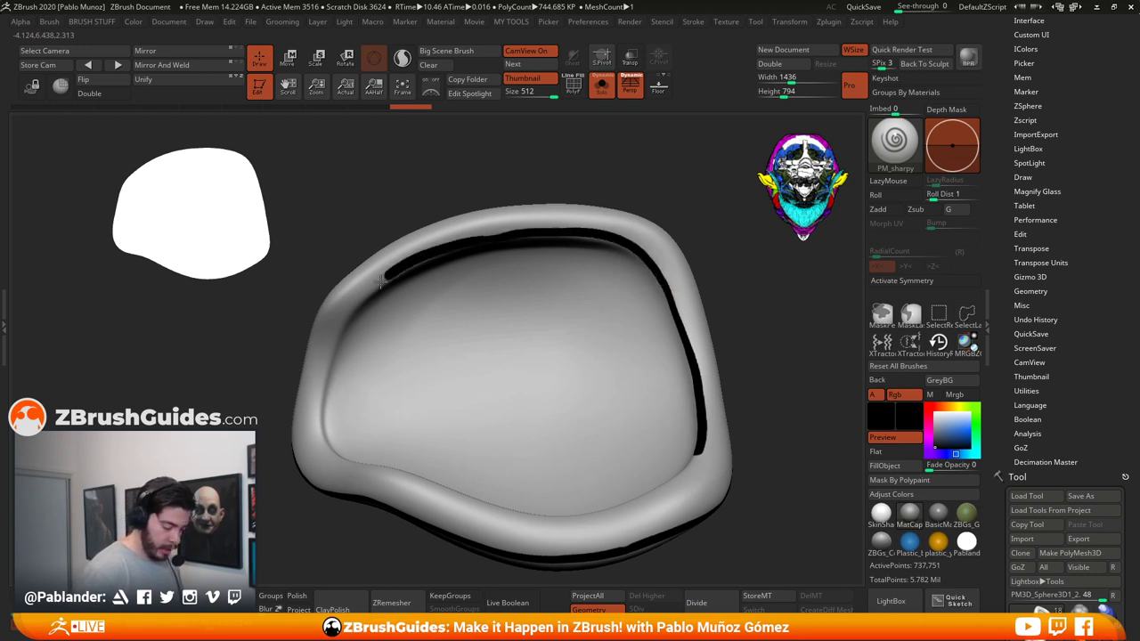
mouse_move(353, 318)
mouse_down()
mouse_move(326, 369)
mouse_move(315, 442)
mouse_up()
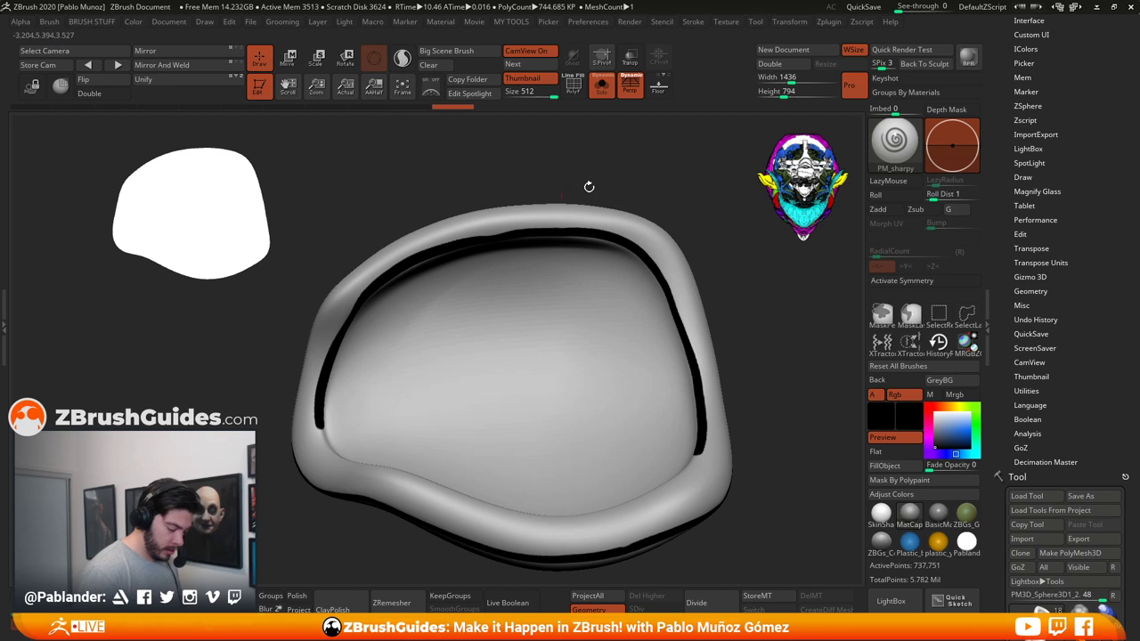
mouse_move(588, 186)
mouse_down()
mouse_move(681, 189)
mouse_move(629, 206)
mouse_move(629, 318)
mouse_move(567, 289)
mouse_up()
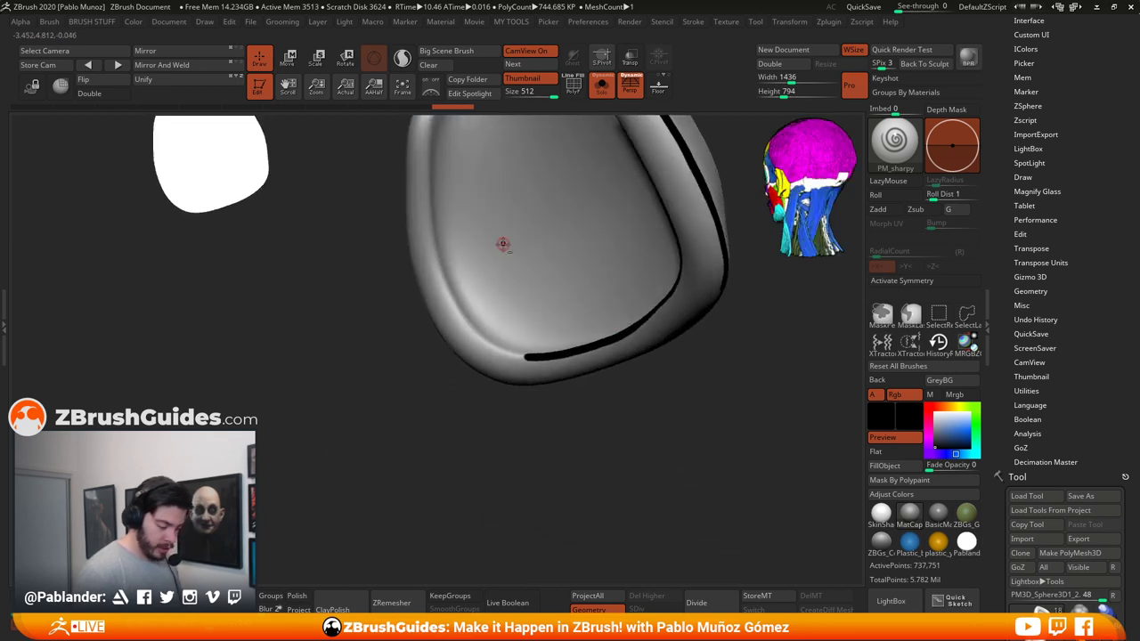
alt+right_drag(505, 245, 552, 357)
mouse_move(552, 350)
mouse_down()
mouse_move(530, 231)
mouse_move(553, 194)
mouse_move(491, 268)
mouse_up()
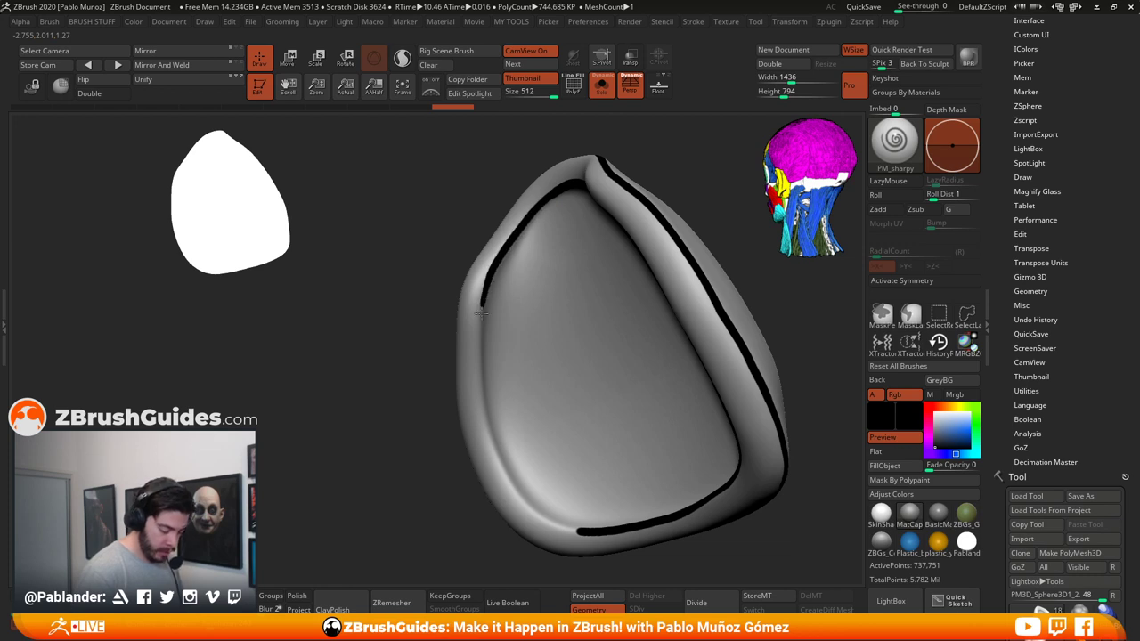
mouse_move(481, 314)
mouse_down()
mouse_move(481, 435)
mouse_move(506, 490)
mouse_move(541, 518)
mouse_up()
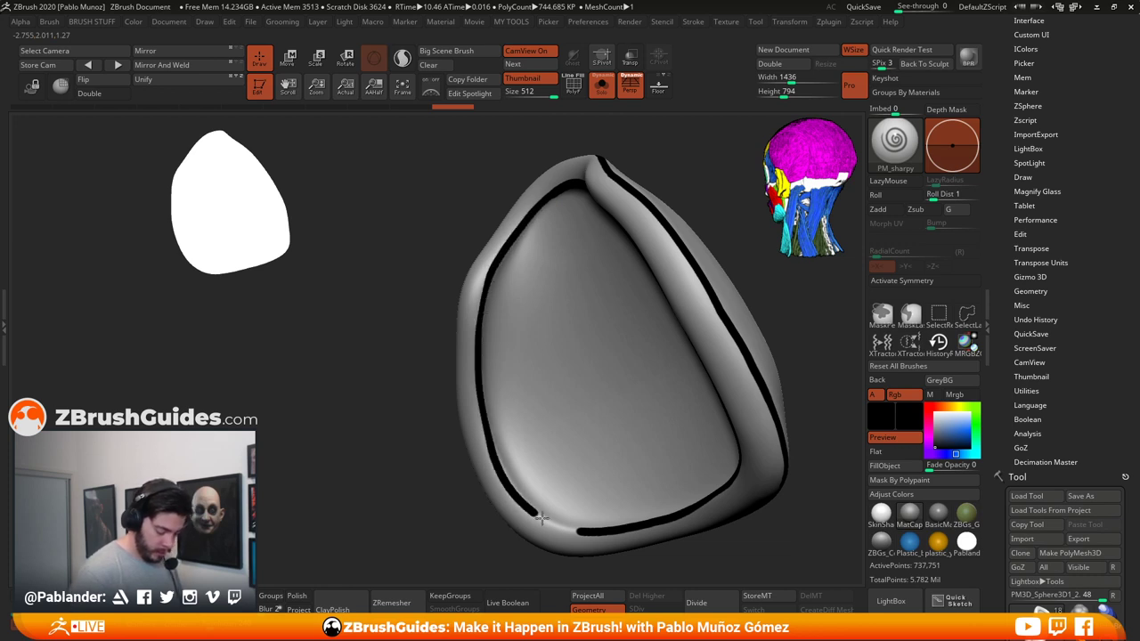
drag(460, 488, 707, 336)
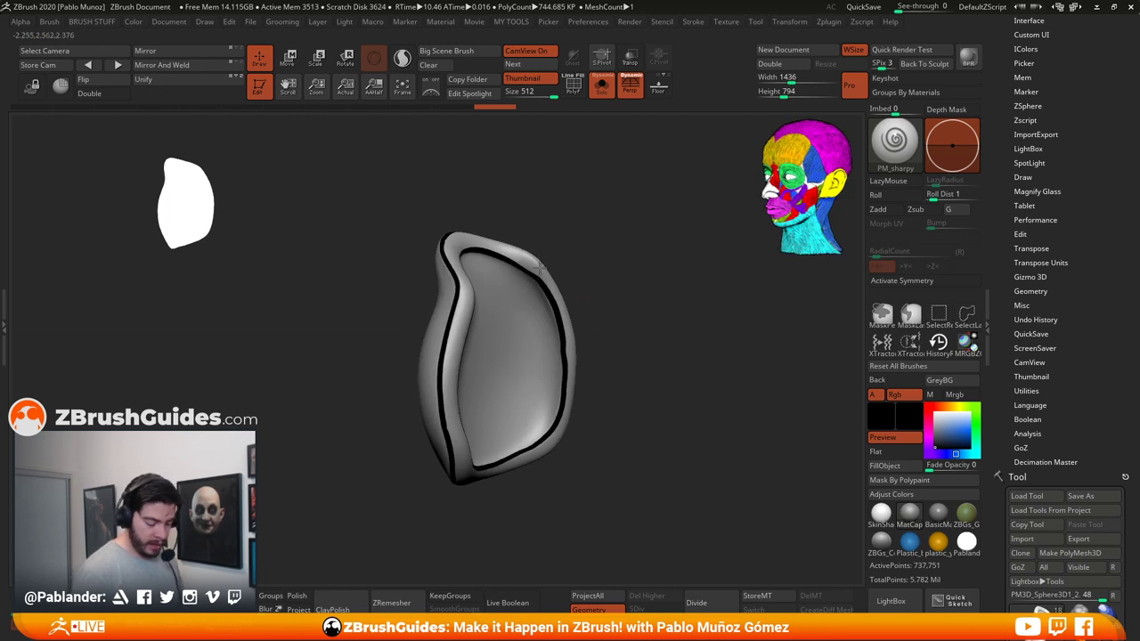
Step: Turn on PolyFrame and examine both painted rim lines over the shoulder piece's polygroup colour
mouse_move(540, 264)
mouse_down()
mouse_move(653, 339)
mouse_move(662, 397)
mouse_move(676, 369)
mouse_move(657, 381)
mouse_up()
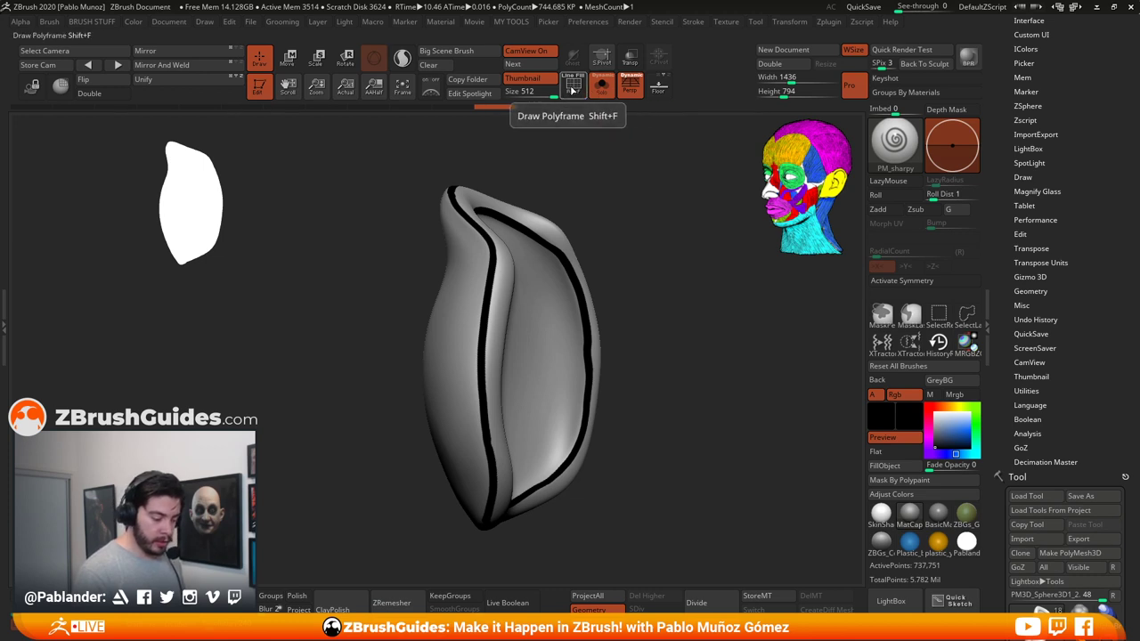
click(571, 79)
click(571, 79)
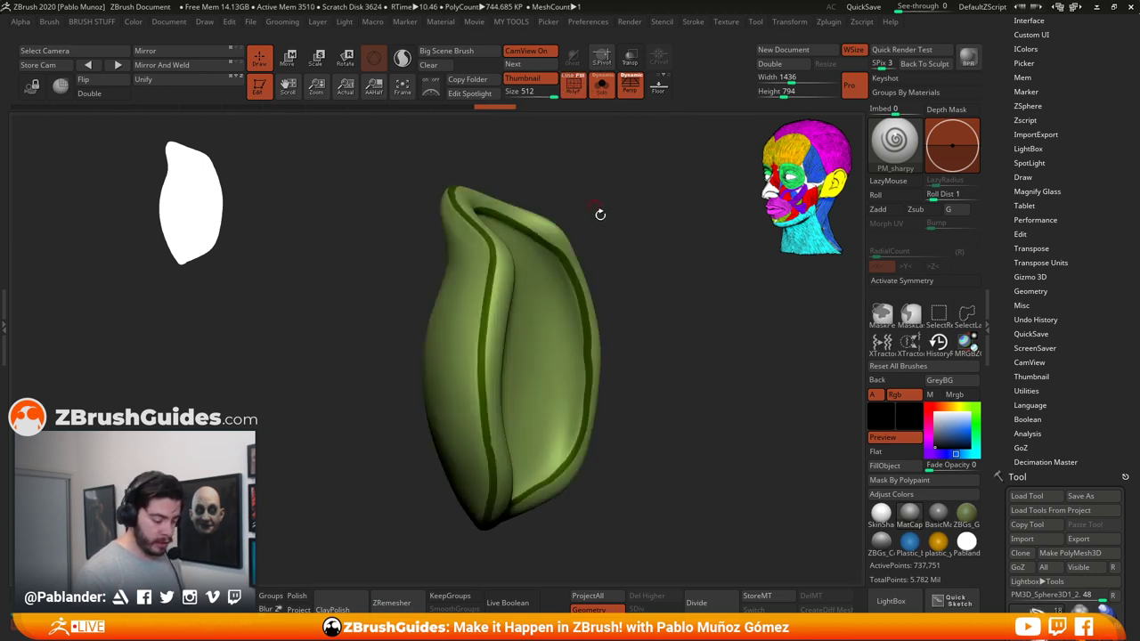
mouse_move(662, 316)
mouse_down()
mouse_move(651, 336)
mouse_move(658, 440)
mouse_move(705, 413)
mouse_up()
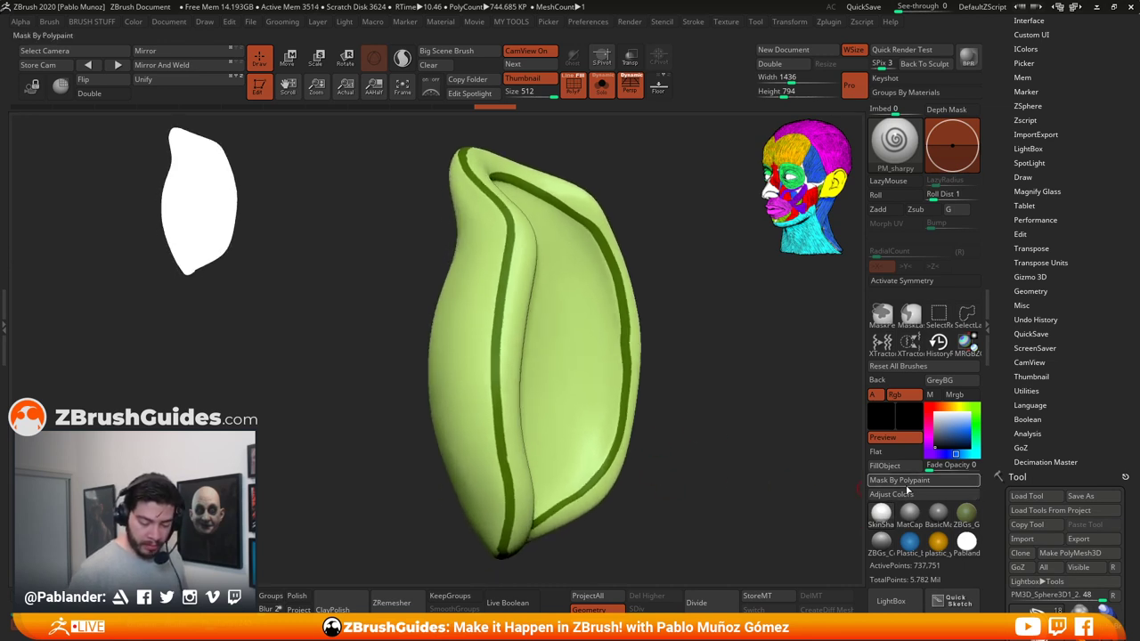
Step: Create polygroups on the shoulder piece from the painted black lines with PolyGroupIt from Paint
click(833, 27)
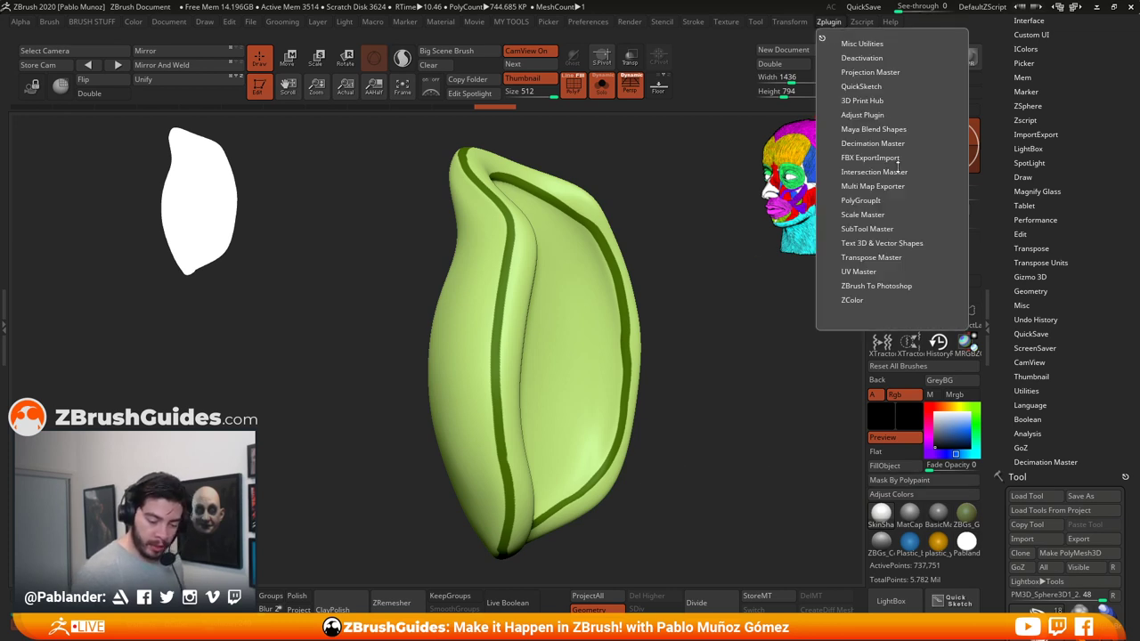
click(890, 200)
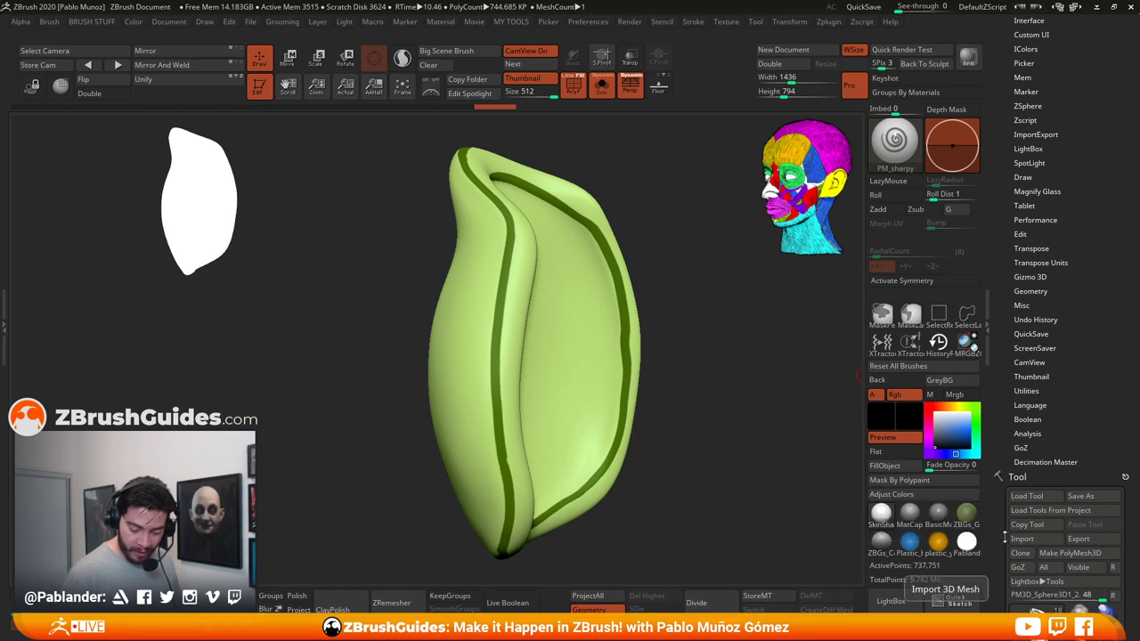
click(861, 21)
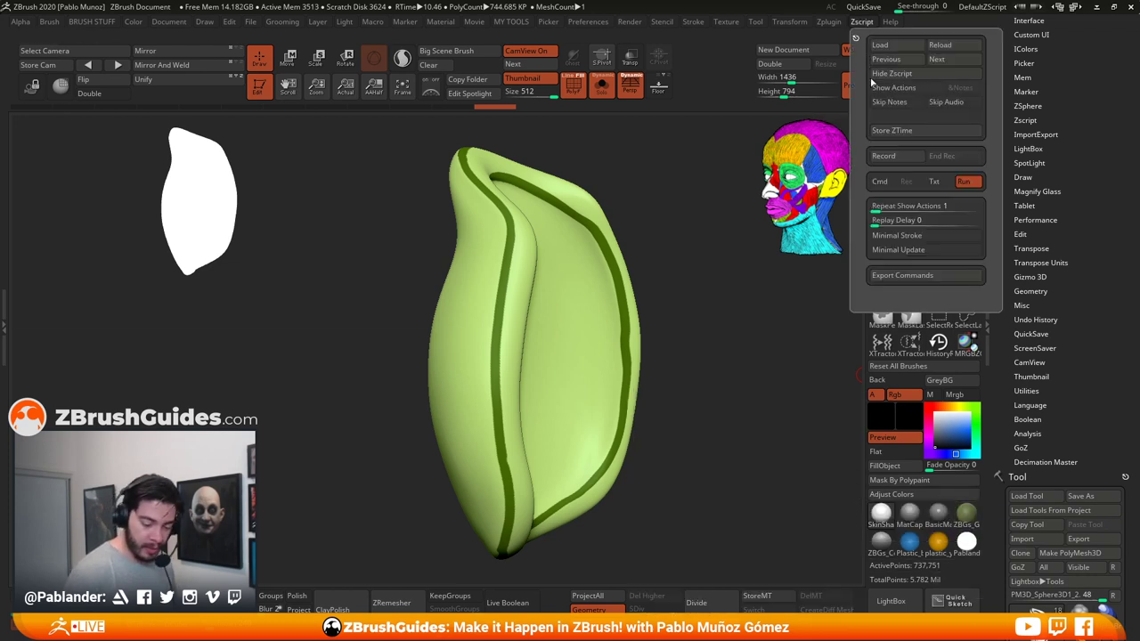
click(829, 22)
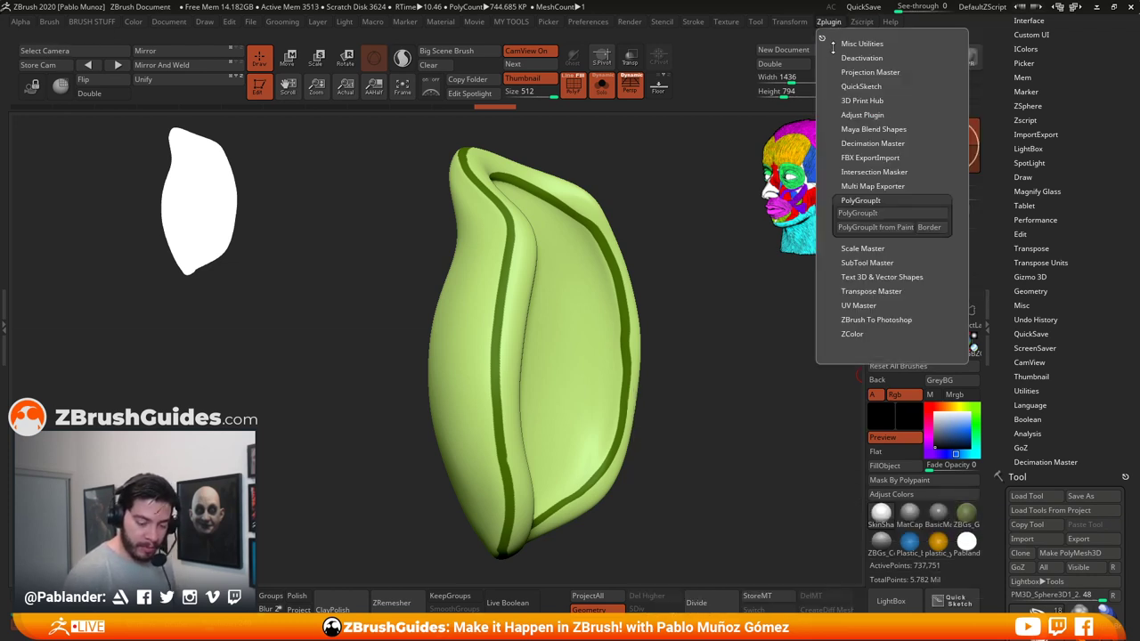
click(882, 228)
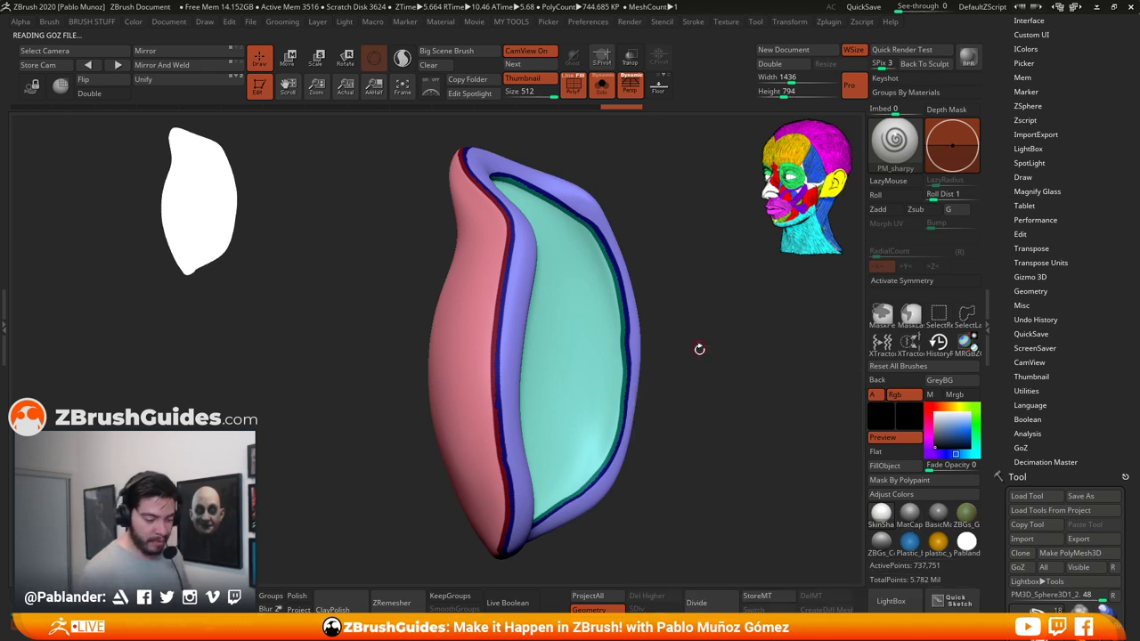
Step: Turn off the shoulder piece's polypaint and pick white as the main colour so only the polygroup colours tint the surface
drag(705, 348, 704, 359)
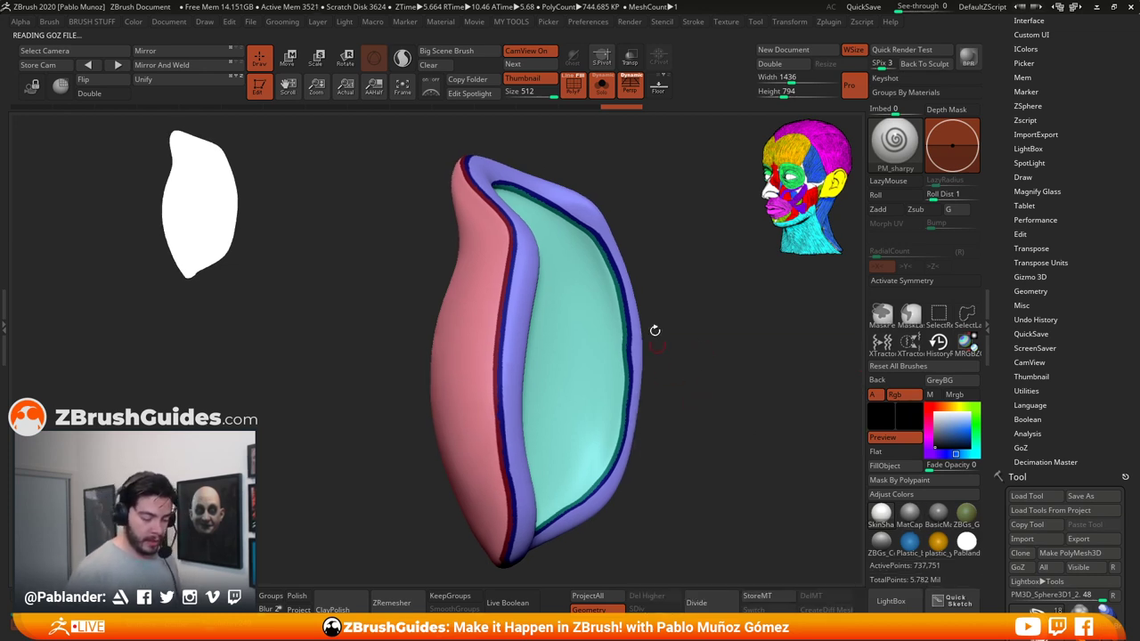
ctrl+right_drag(679, 267, 715, 354)
alt+right_drag(659, 387, 600, 312)
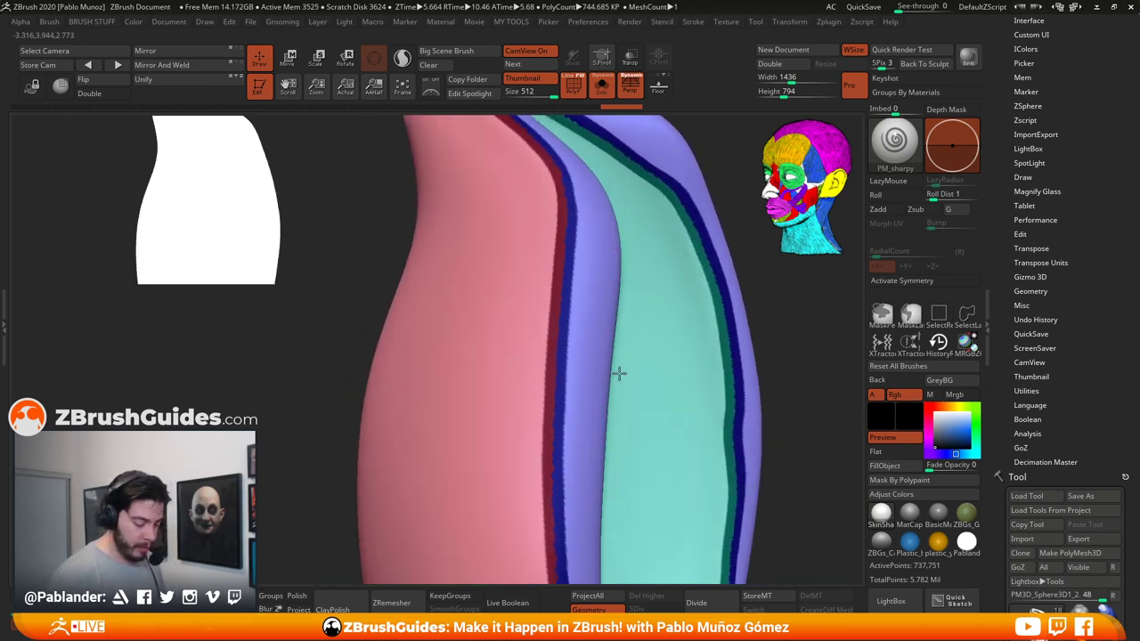
ctrl+right_drag(619, 374, 628, 375)
mouse_move(628, 376)
mouse_down()
mouse_move(624, 392)
mouse_move(621, 380)
mouse_up()
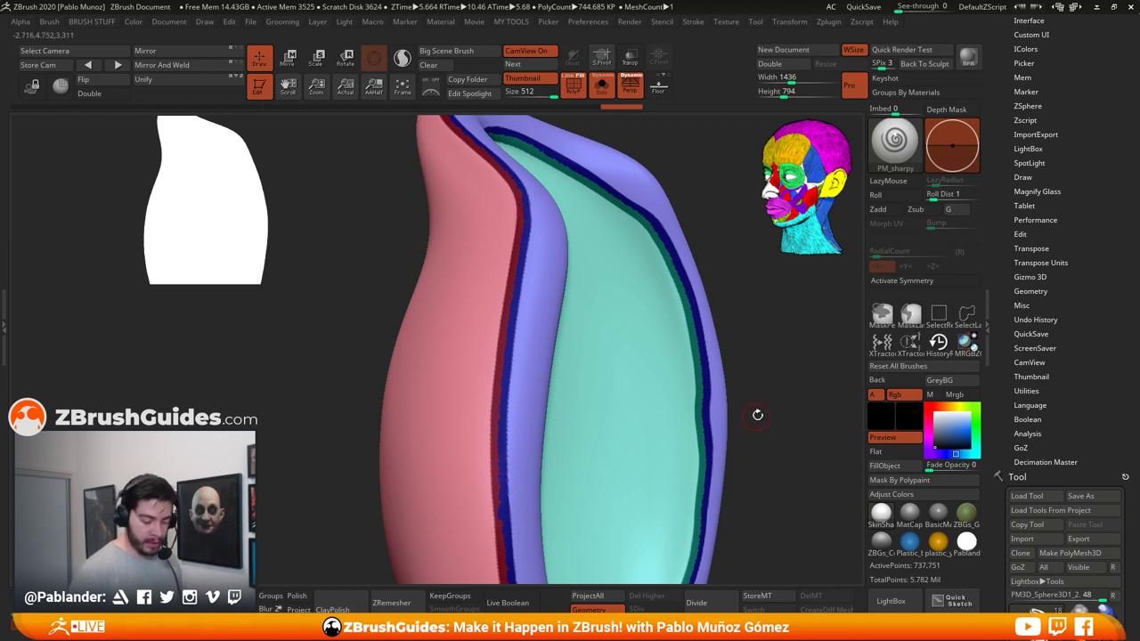
alt+drag(757, 415, 710, 387)
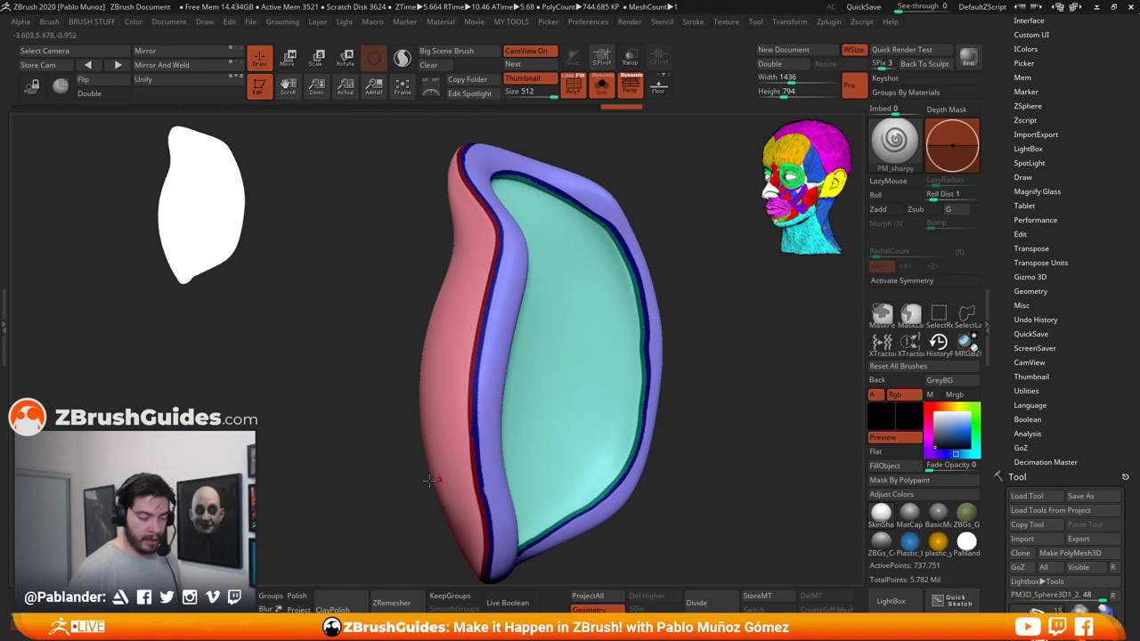
scroll(1080, 351, down, 5)
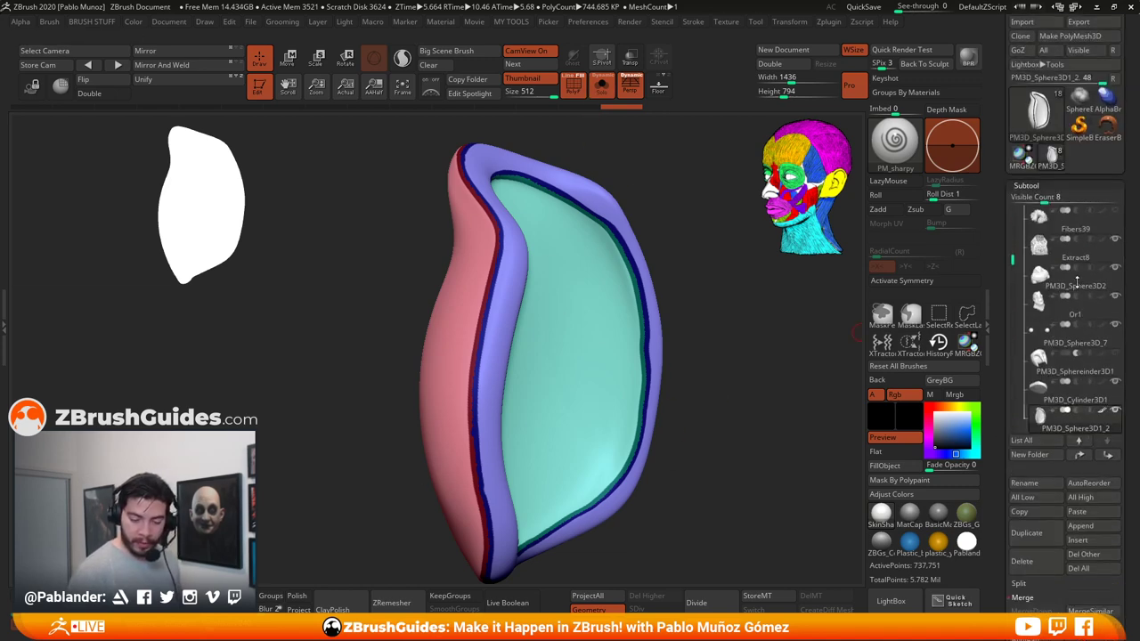
click(1028, 410)
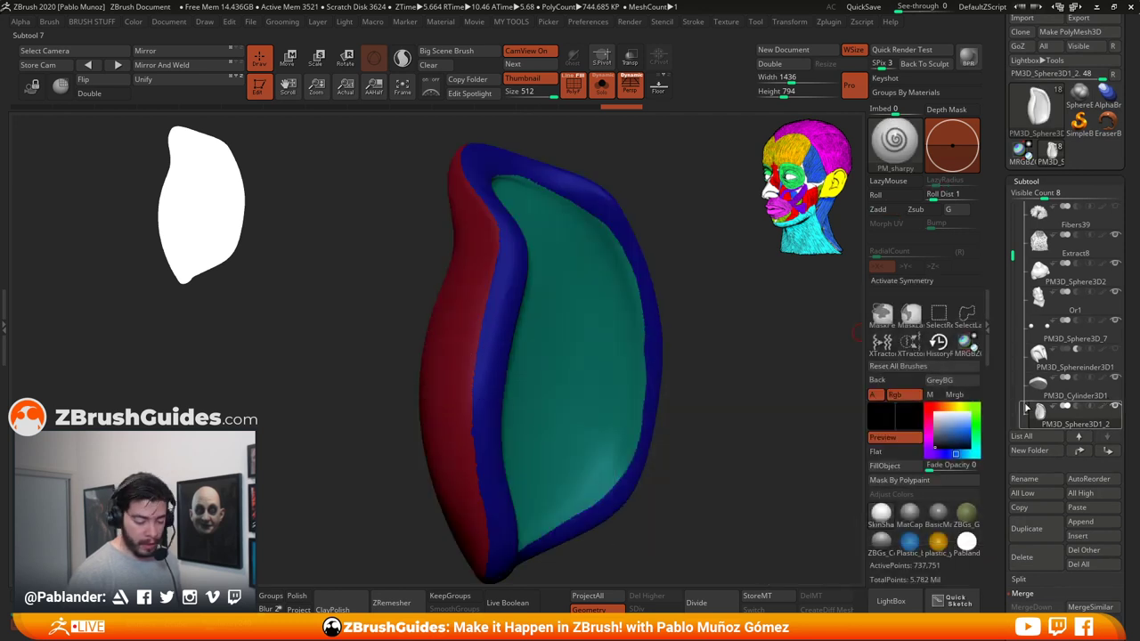
click(932, 412)
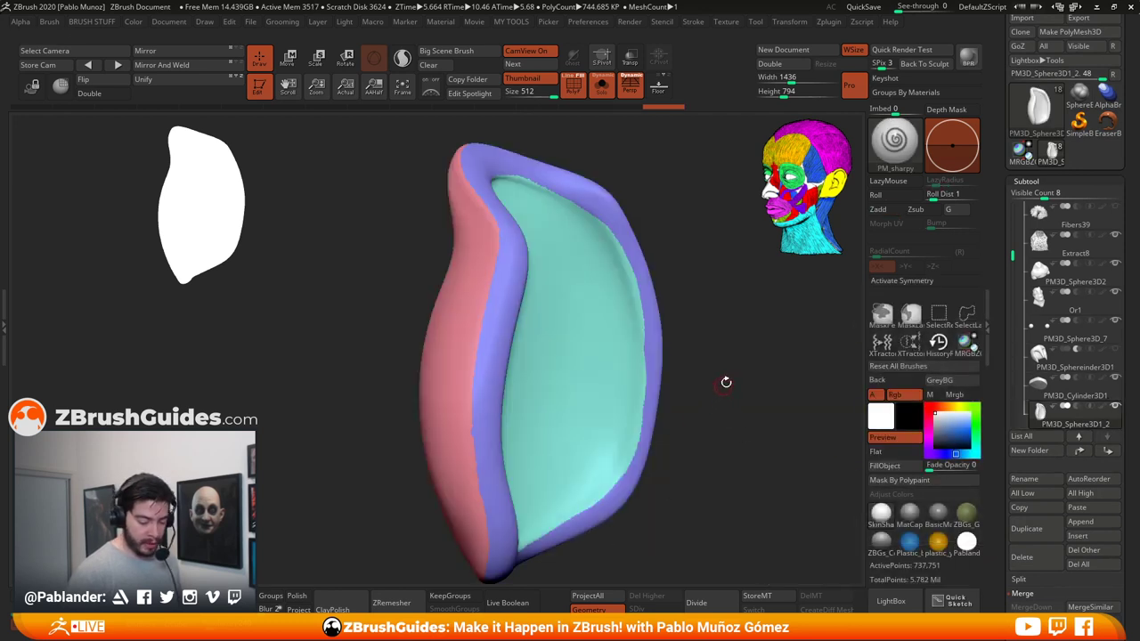
Step: Smooth the shoulder piece's jagged polygroup borders with Polish By Groups at 100
mouse_move(726, 382)
mouse_down()
mouse_move(705, 367)
mouse_move(725, 392)
mouse_move(718, 370)
mouse_up()
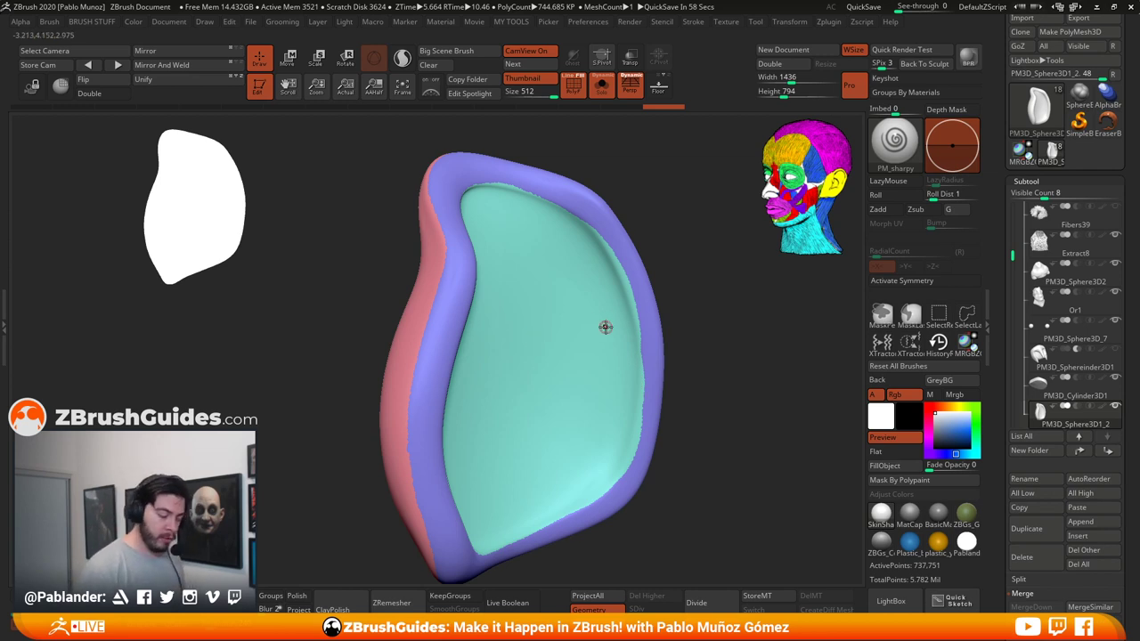
drag(697, 303, 669, 293)
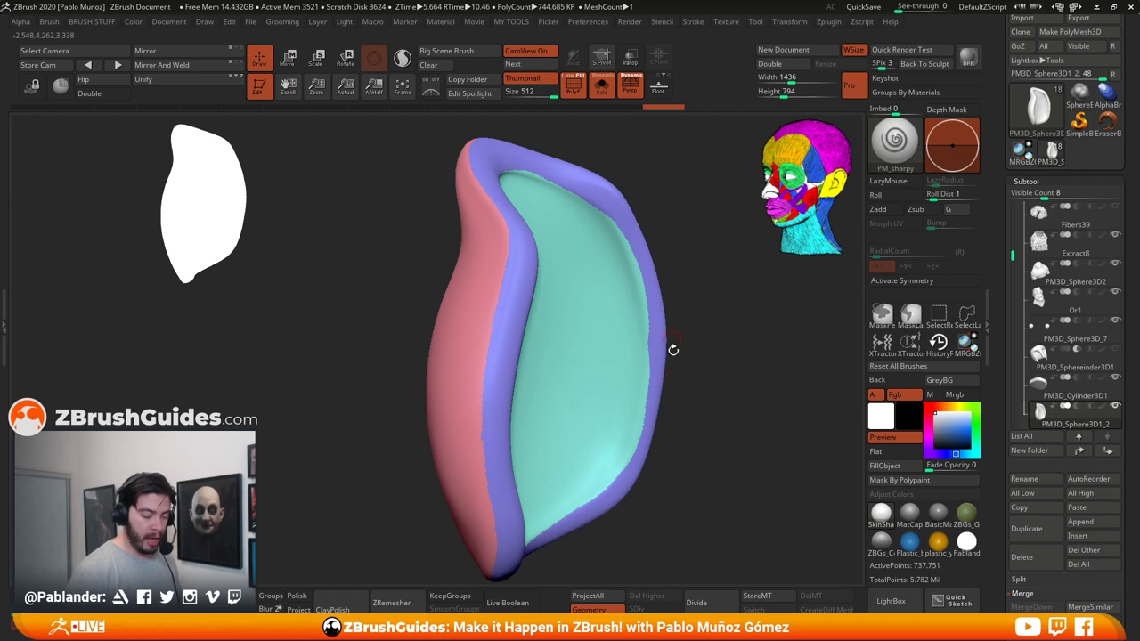
drag(672, 371, 690, 350)
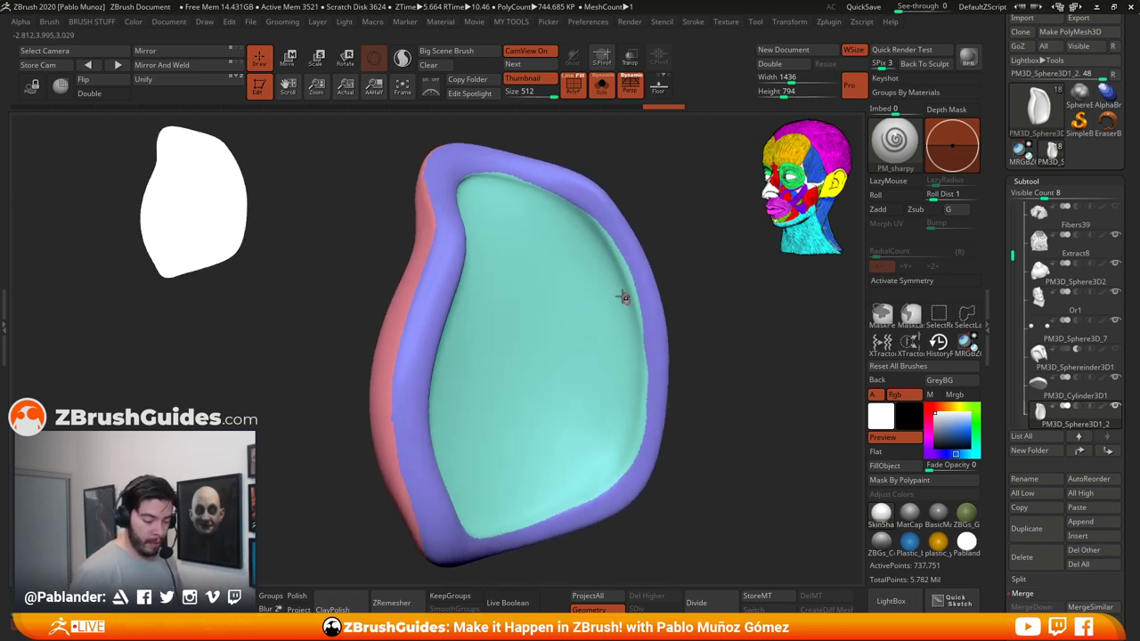
drag(751, 382, 730, 406)
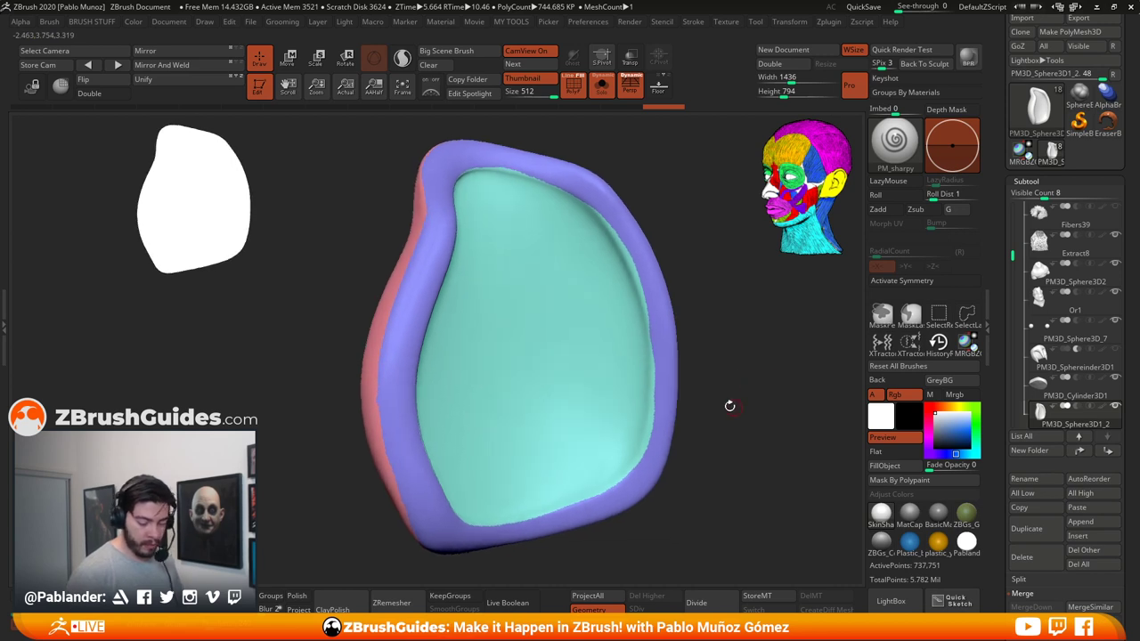
key(2)
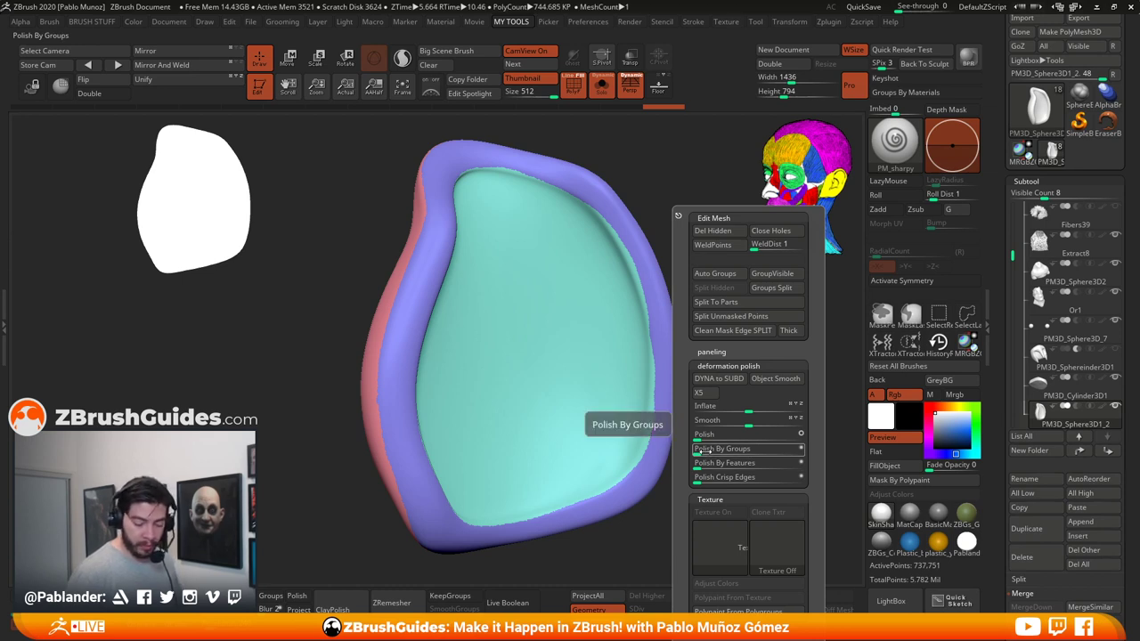
drag(704, 451, 734, 452)
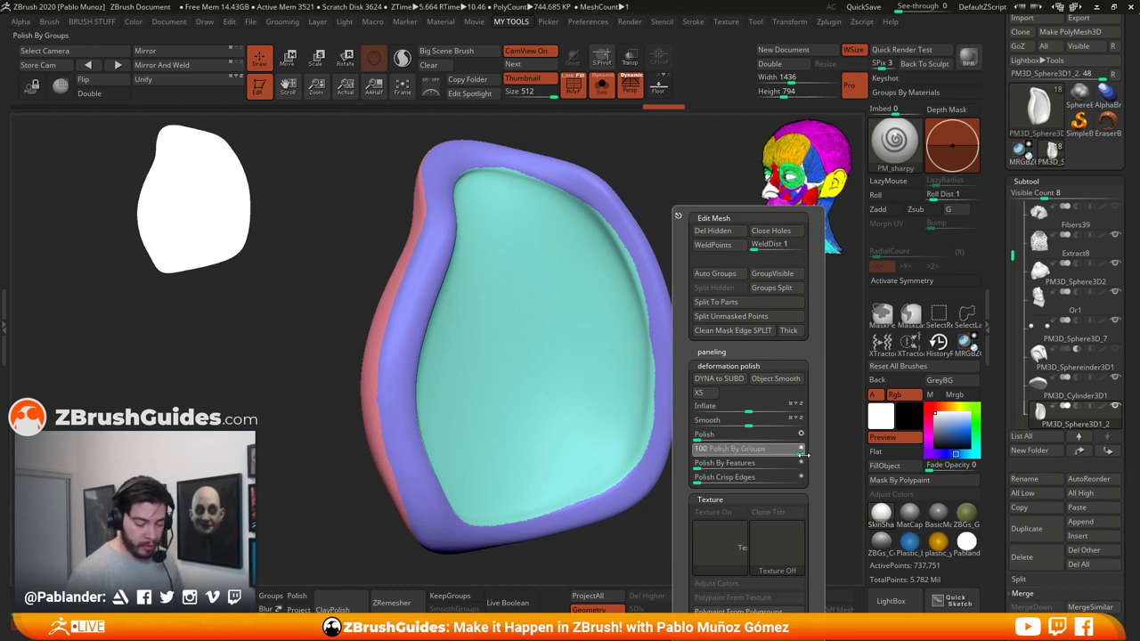
drag(804, 455, 803, 455)
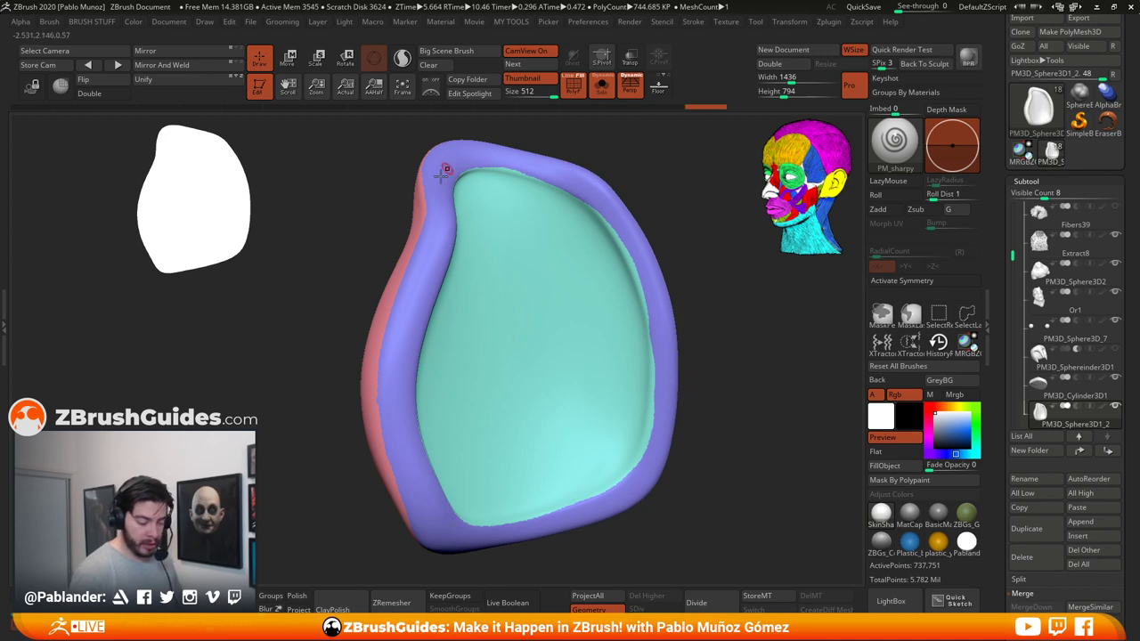
Step: Apply Polish By Groups several more times to even out the uneven border between the outer shell and the rim
right_drag(624, 231, 692, 234)
mouse_move(615, 288)
alt+right_down()
mouse_move(576, 297)
mouse_move(612, 338)
mouse_move(618, 400)
mouse_move(566, 368)
alt+right_up()
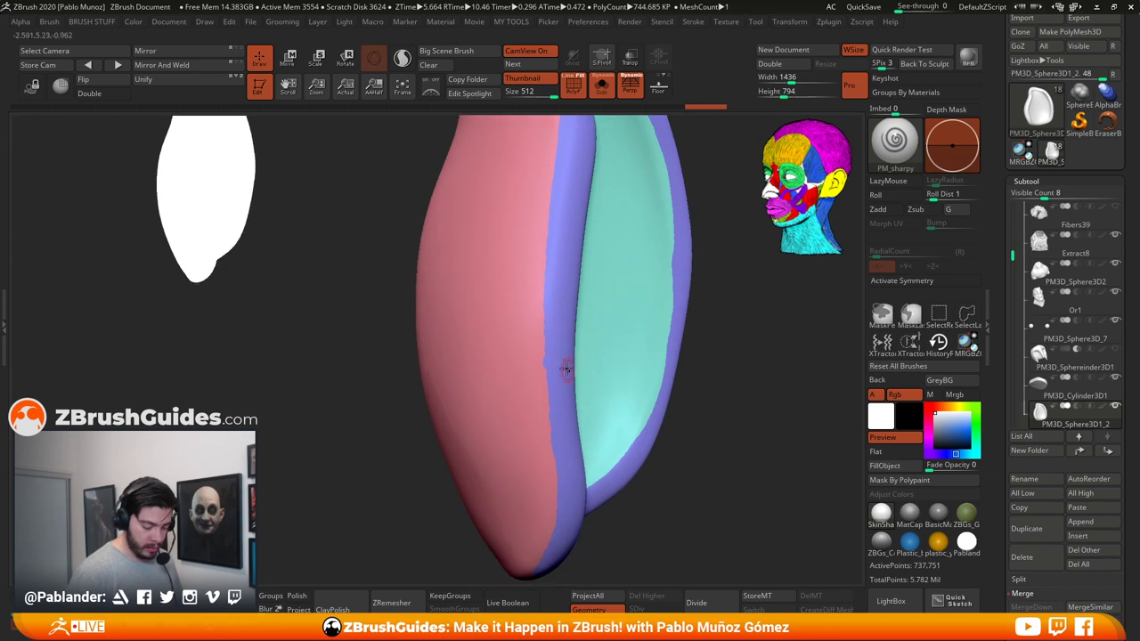
key(2)
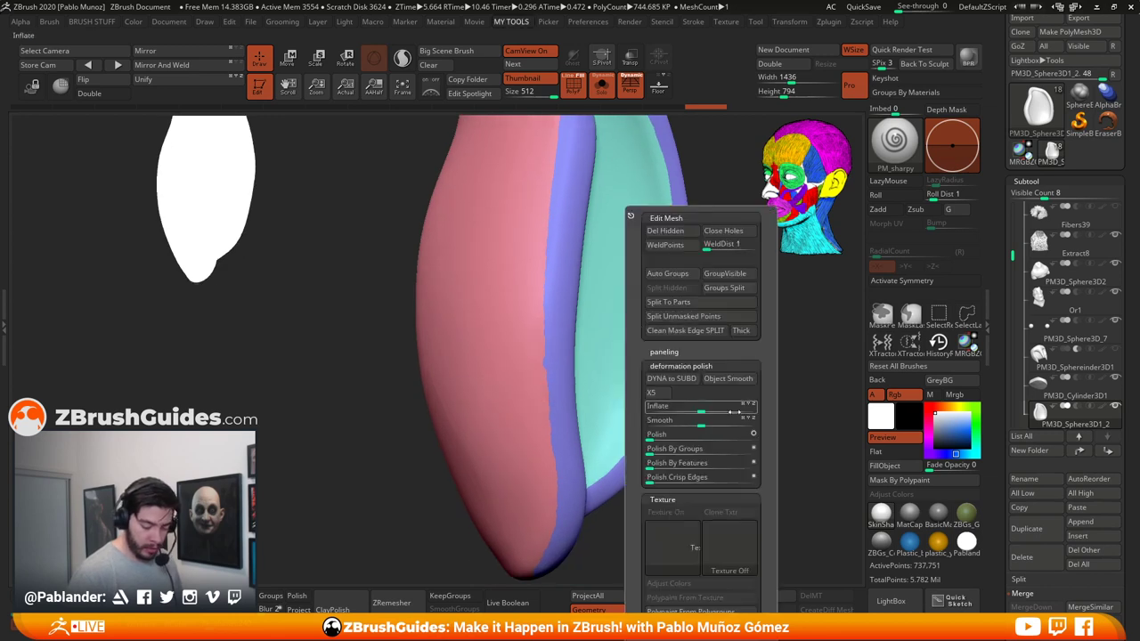
click(691, 452)
drag(752, 447, 766, 449)
key(2)
key(space)
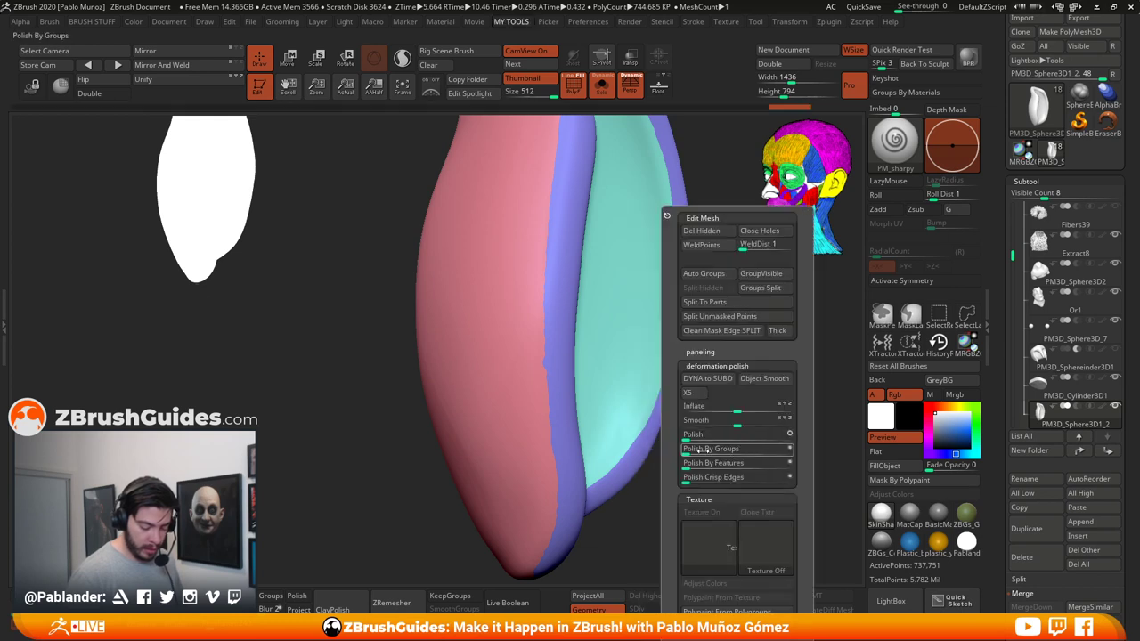
key(space)
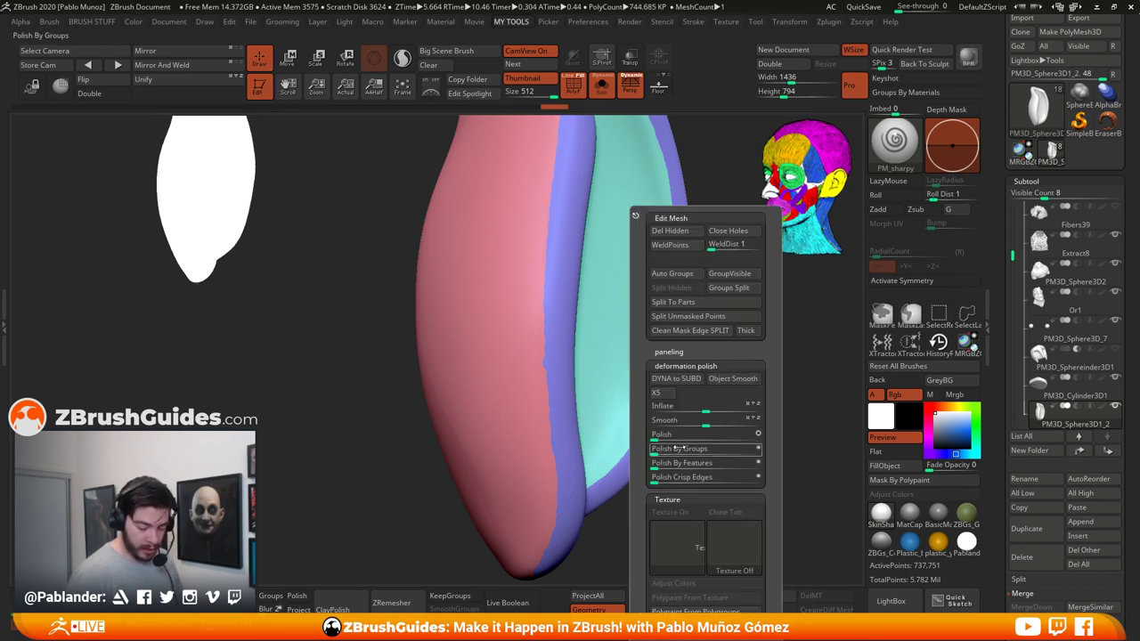
key(space)
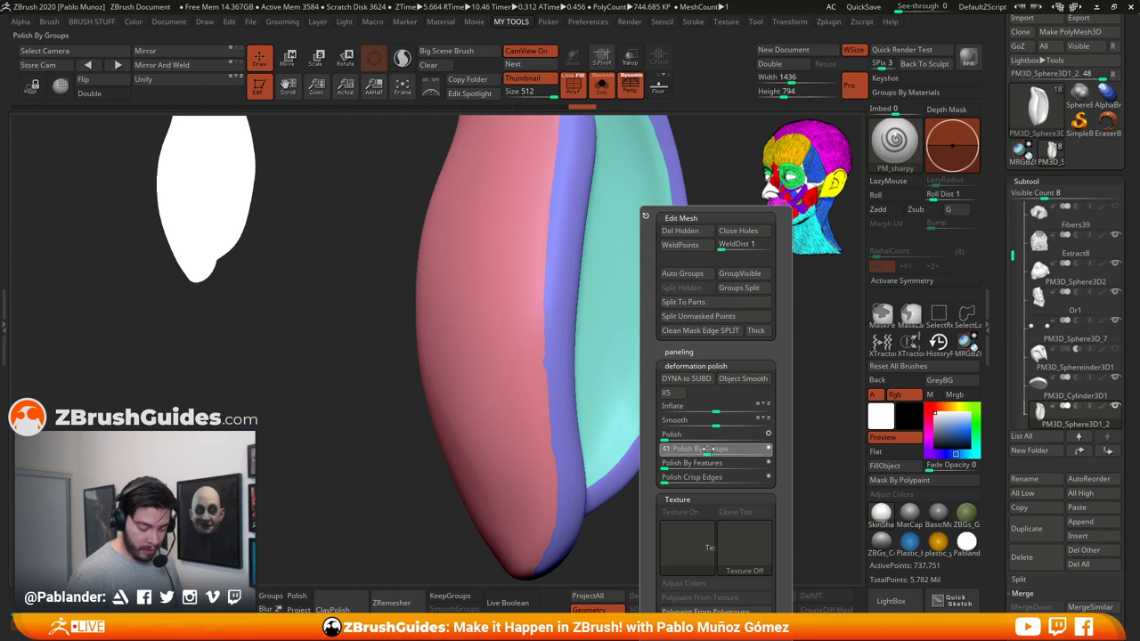
key(space)
key(space)
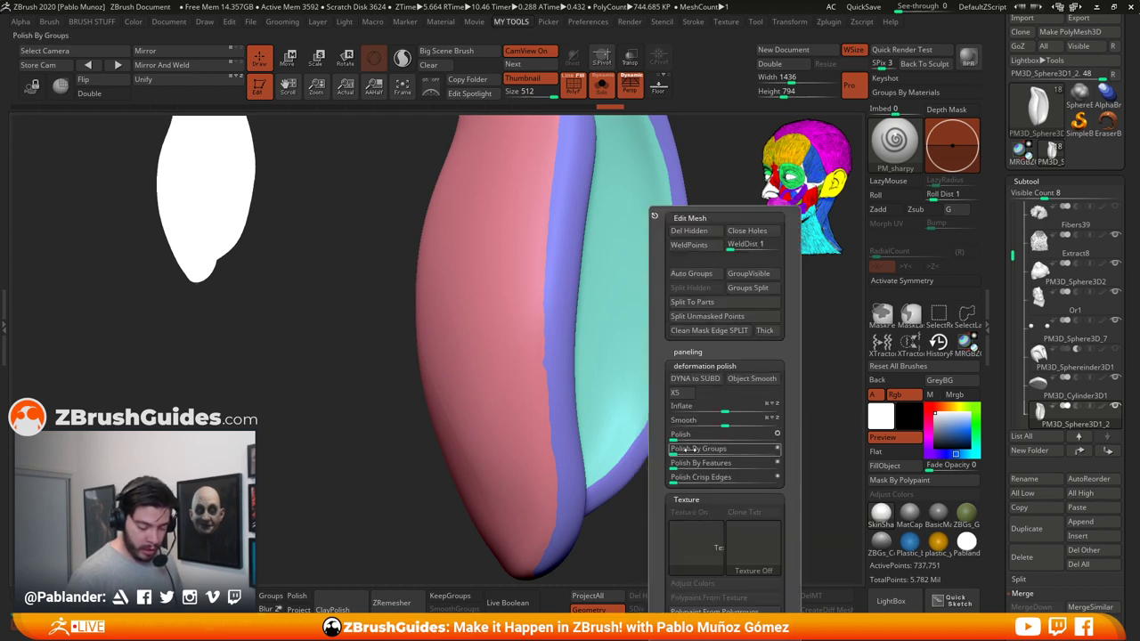
drag(686, 450, 764, 451)
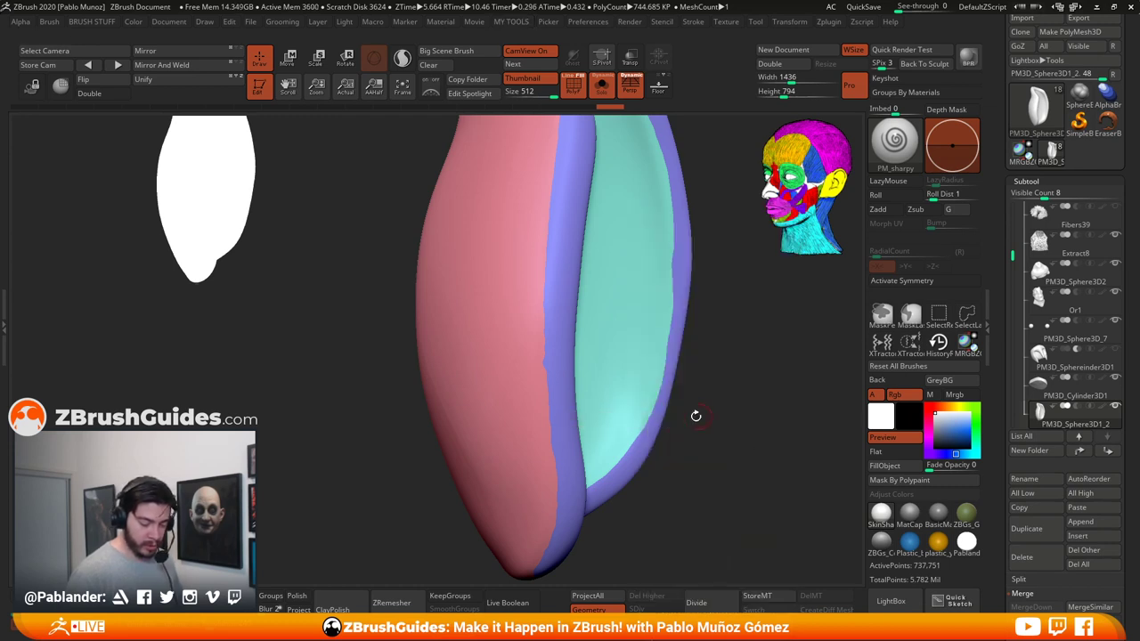
Step: Set up ZRemesher for the shoulder piece with Adapt off, Half kept as the polygon target and KeepGroups on
drag(719, 392, 710, 343)
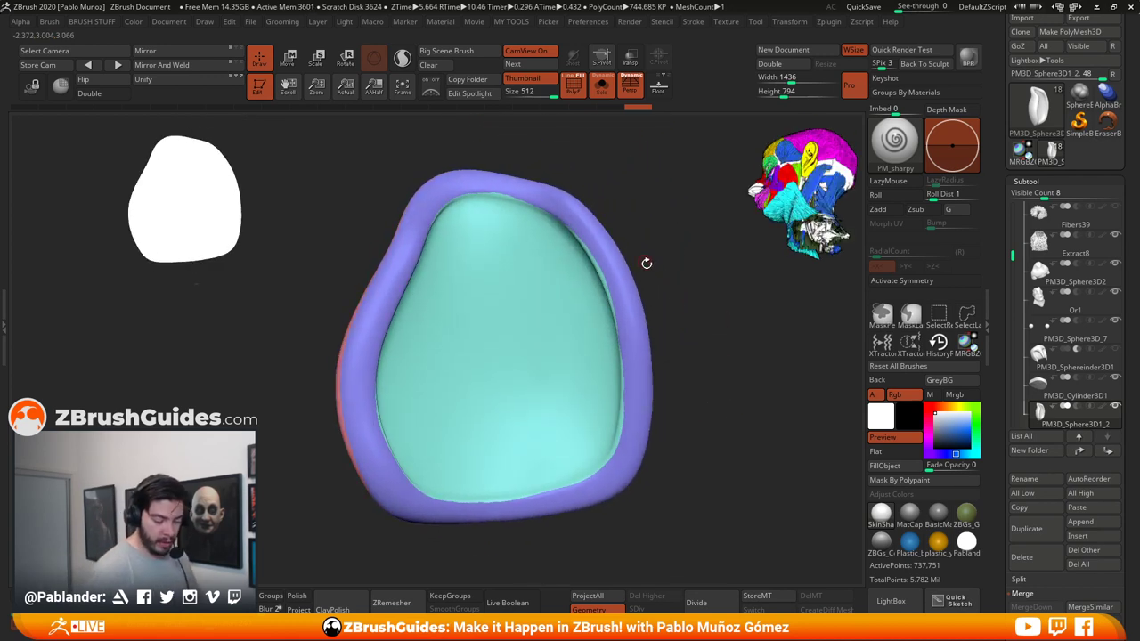
drag(647, 262, 690, 308)
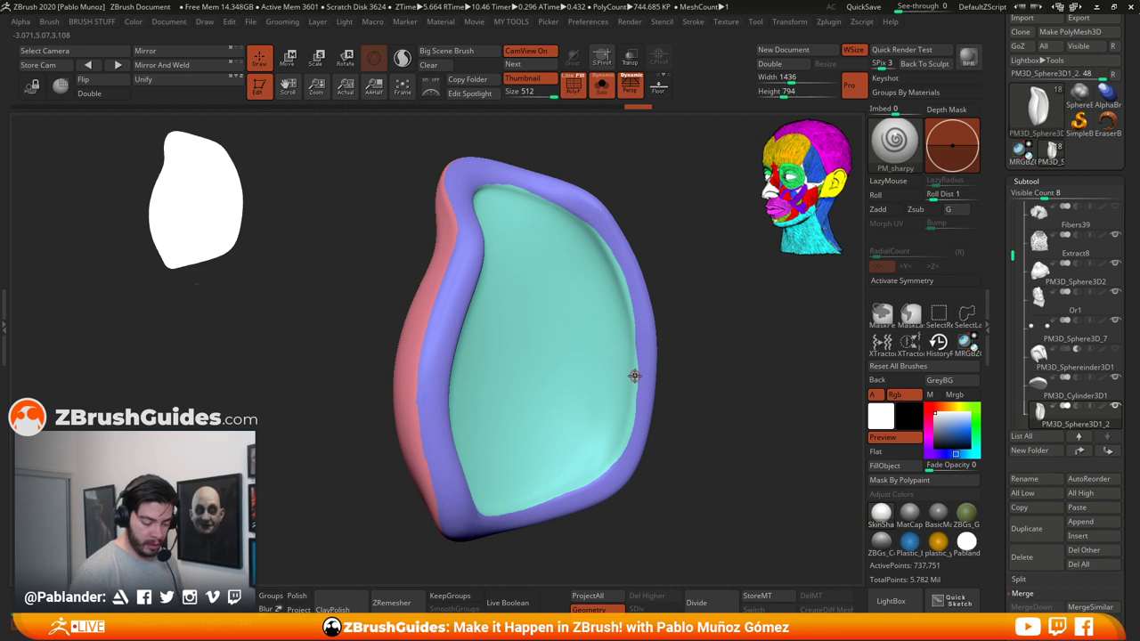
mouse_move(697, 368)
mouse_down()
mouse_move(709, 401)
mouse_move(742, 392)
mouse_move(703, 377)
mouse_move(657, 397)
mouse_move(745, 406)
mouse_move(690, 359)
mouse_up()
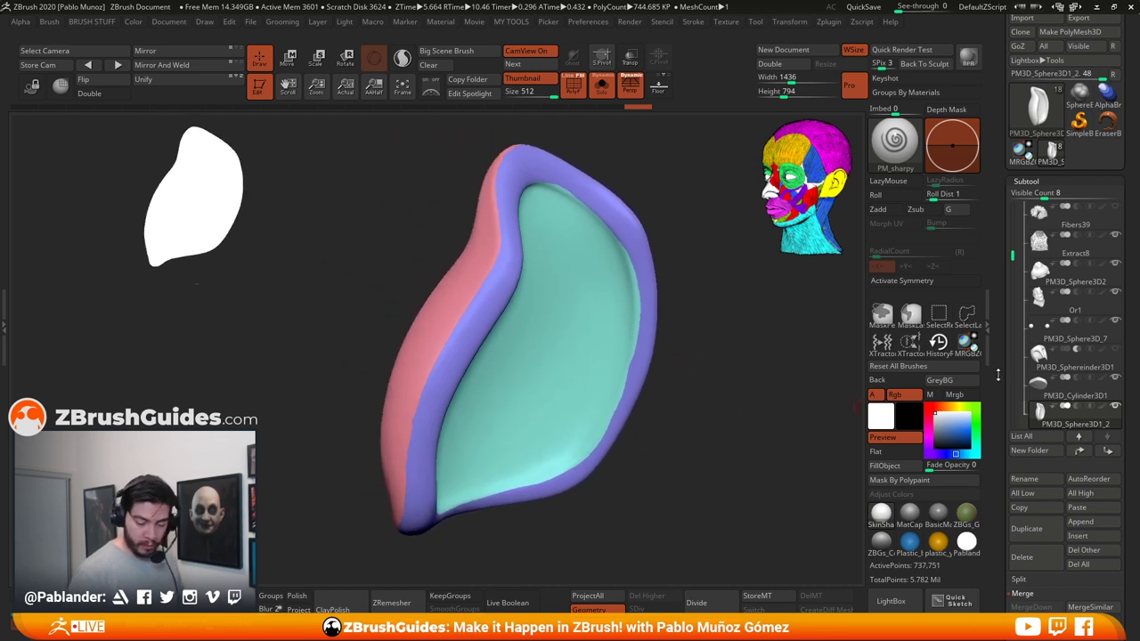
drag(999, 379, 1014, 238)
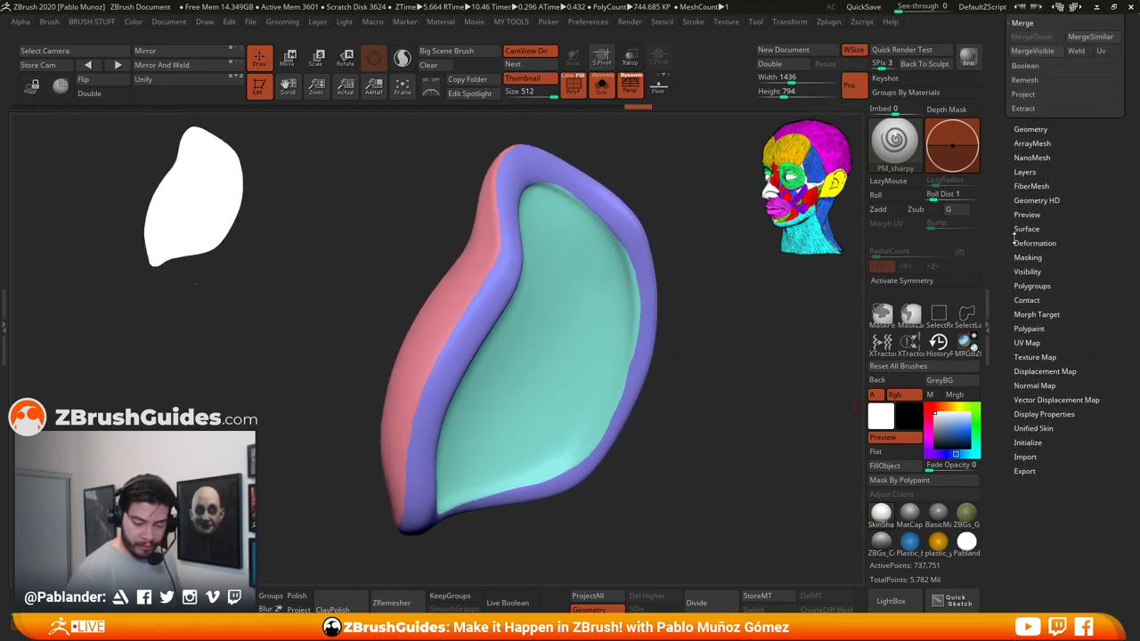
shift+click(1058, 185)
shift+click(1064, 185)
shift+click(1049, 129)
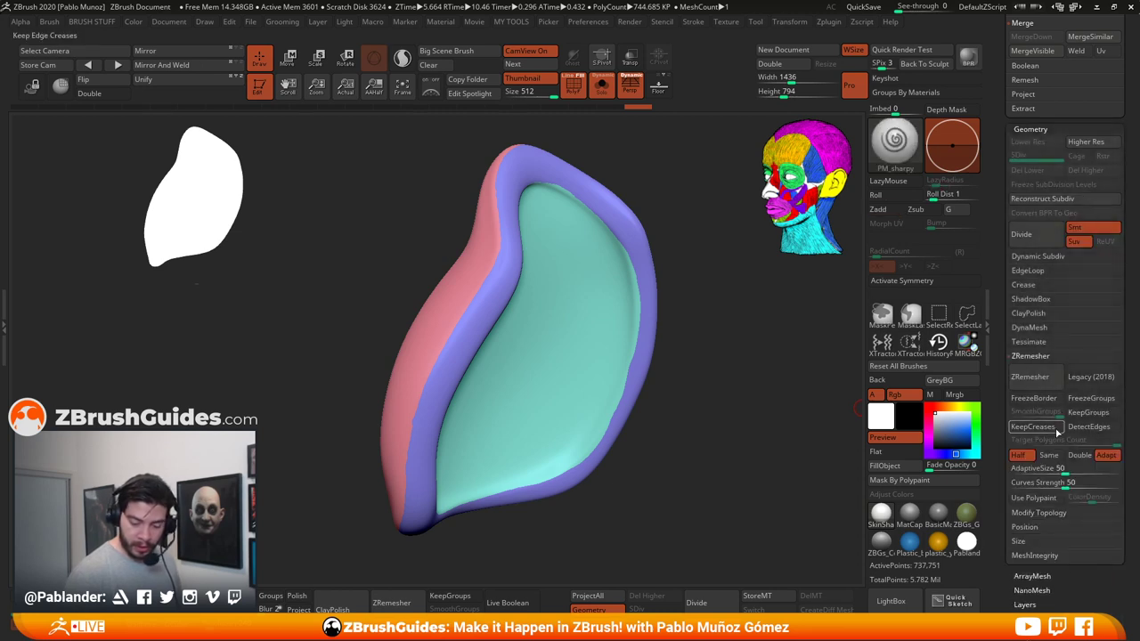
scroll(1073, 392, down, 5)
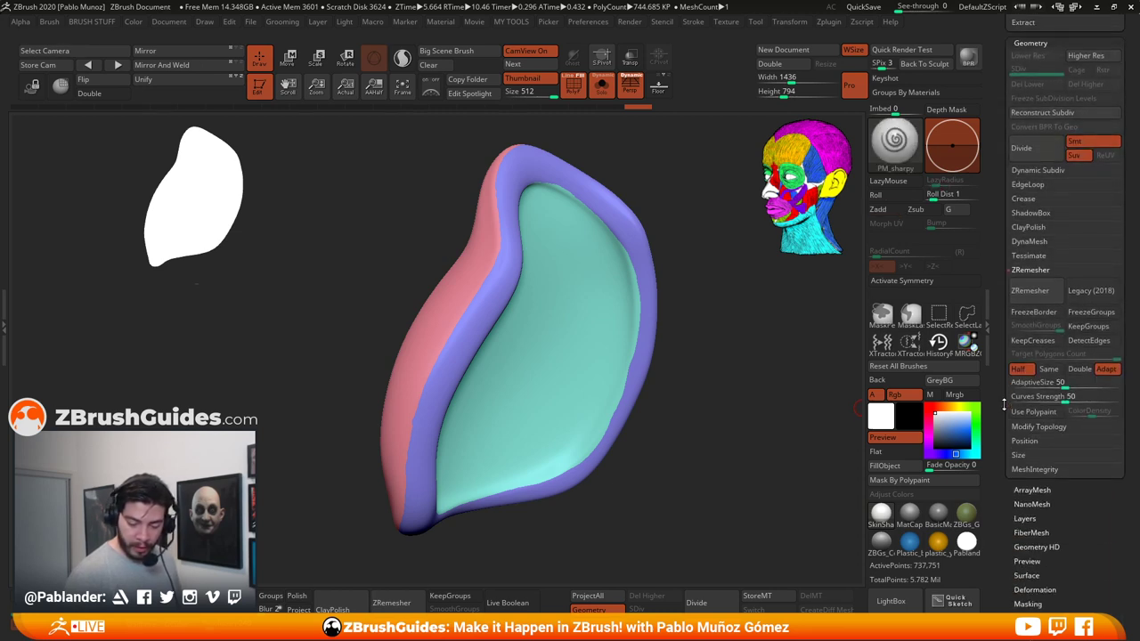
click(1107, 366)
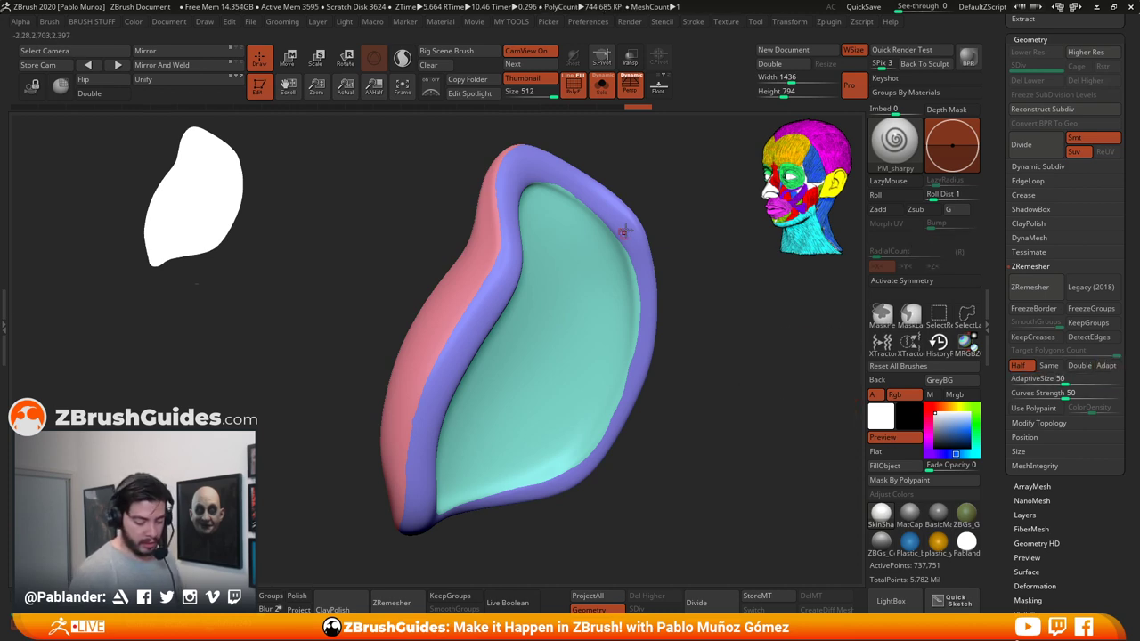
drag(715, 401, 736, 392)
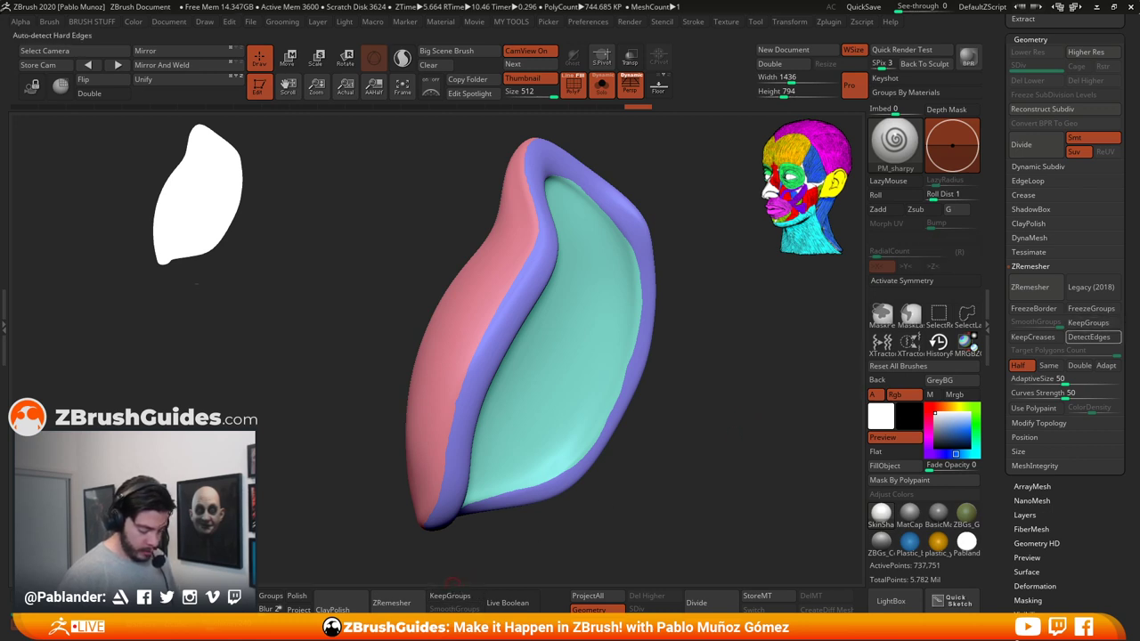
click(1092, 322)
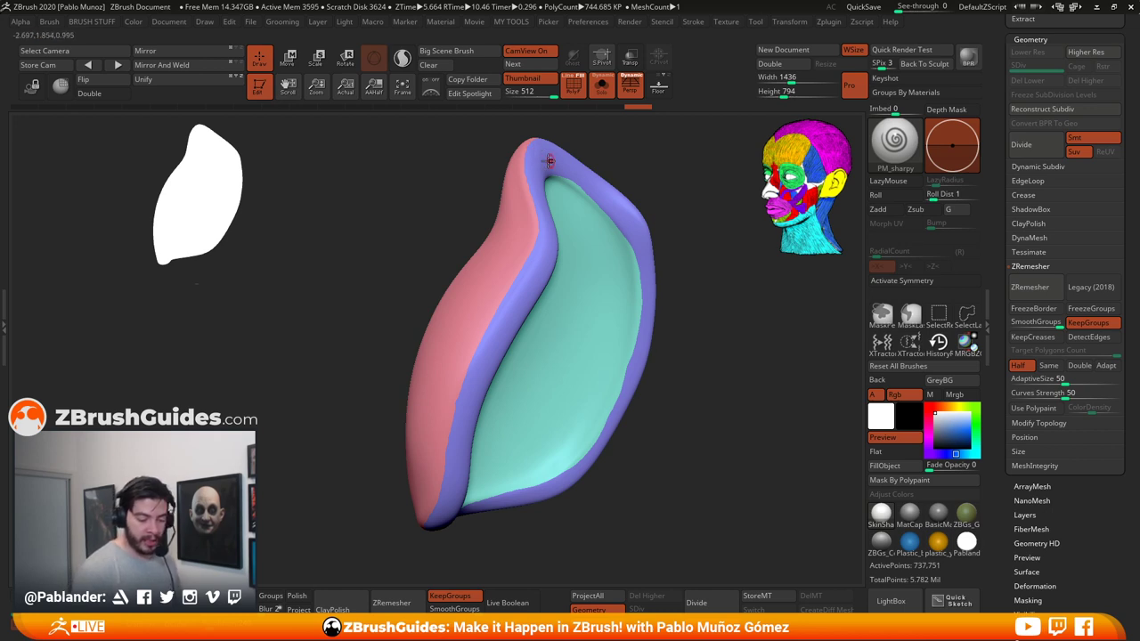
Step: Set ZRemesher's SmoothGroups to 0 and remesh the shoulder piece at half its polygon count with its polygroups kept
drag(1037, 324, 1047, 326)
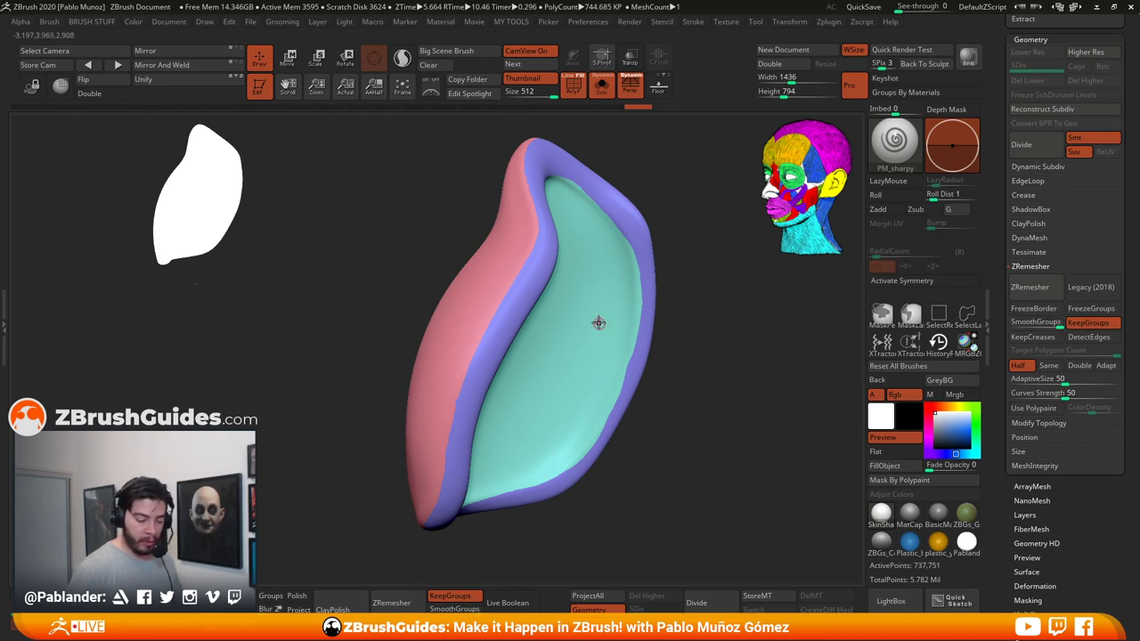
click(1013, 325)
drag(1013, 321, 1002, 324)
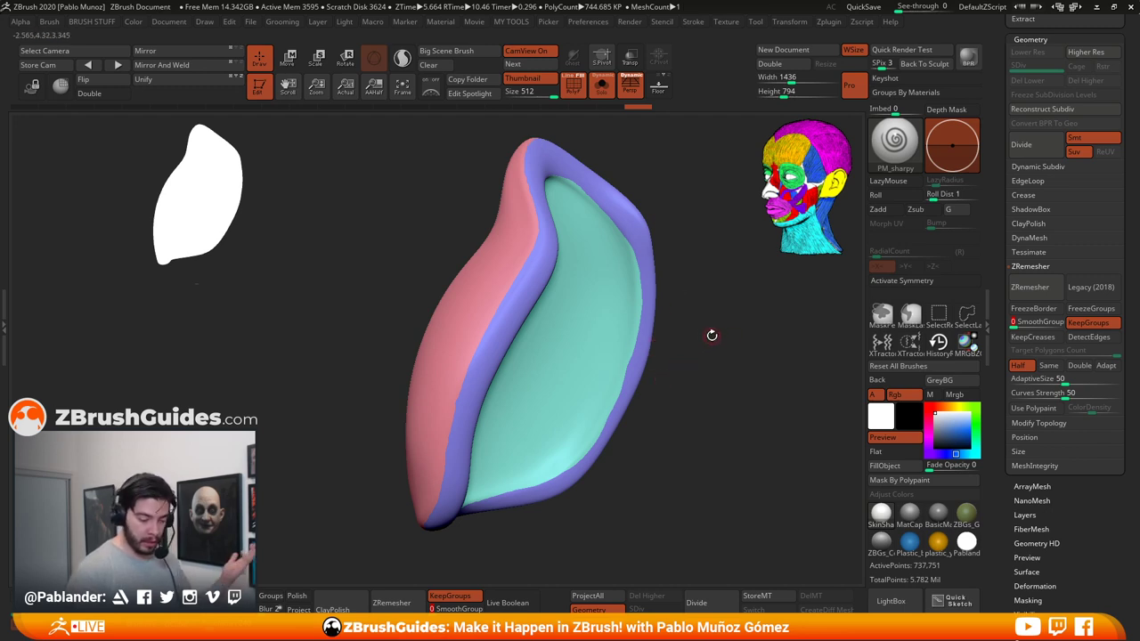
drag(743, 397, 771, 395)
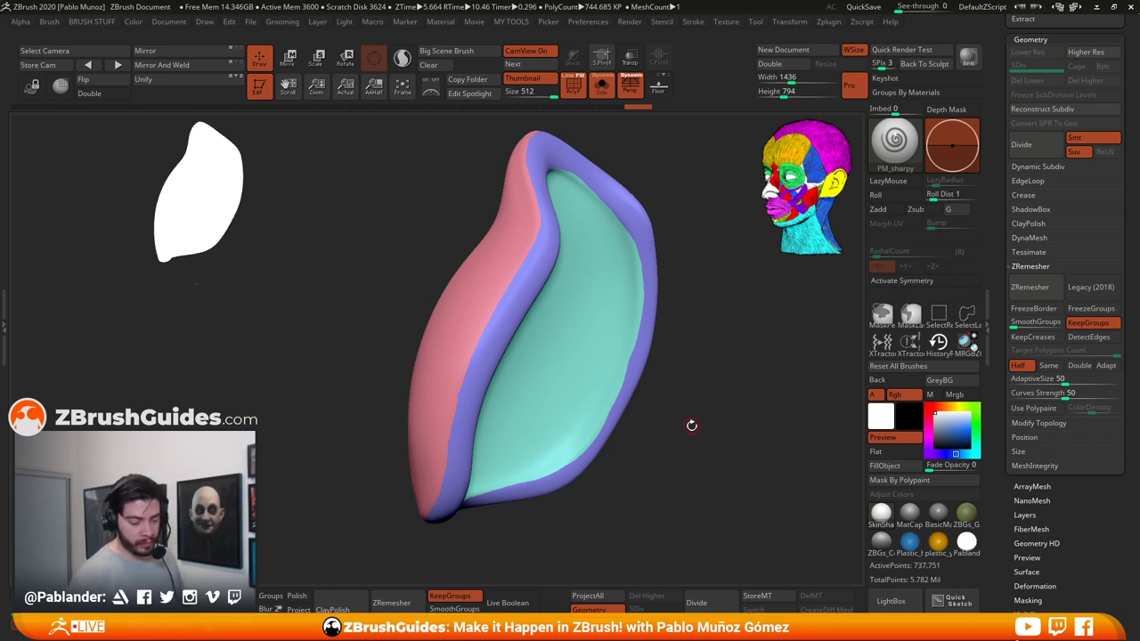
drag(697, 428, 700, 425)
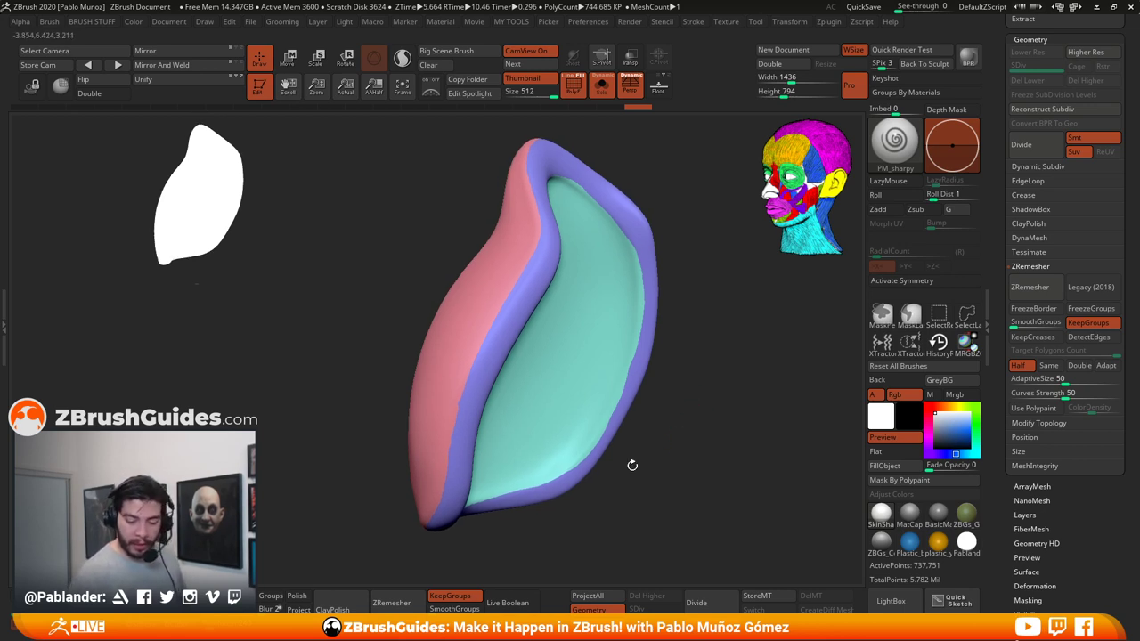
click(1030, 287)
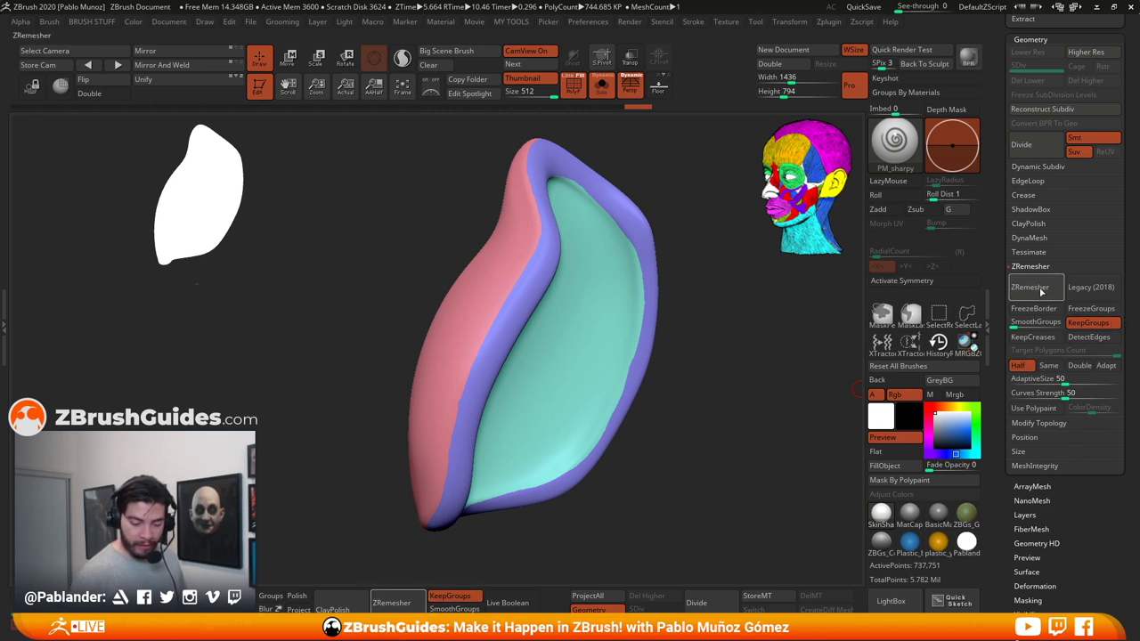
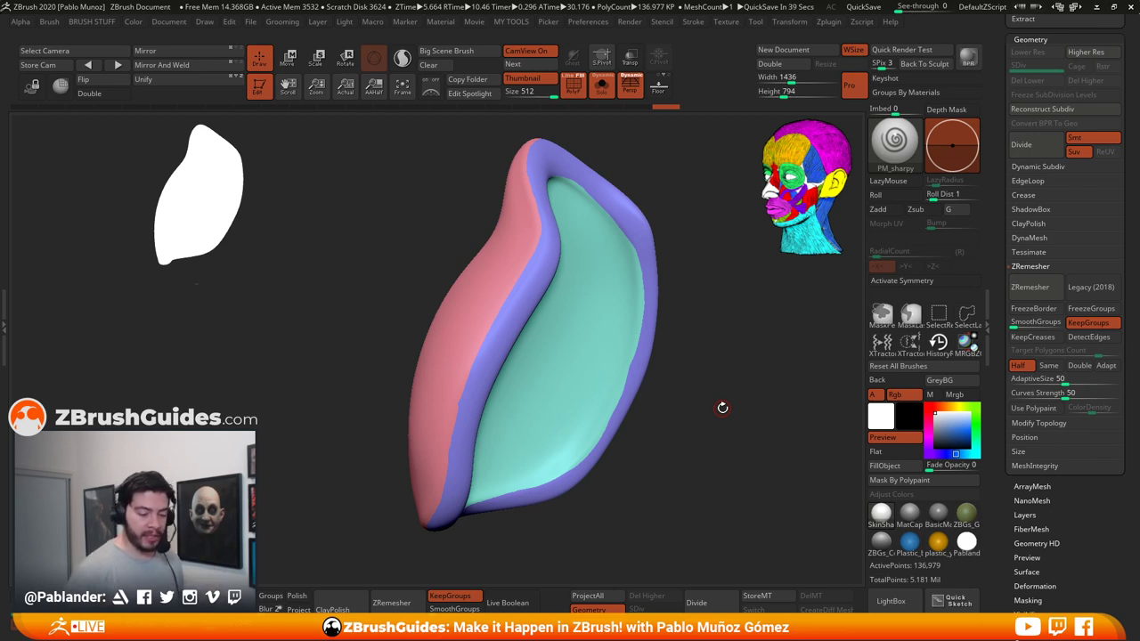
Step: Show the polyframe lines on the remeshed shoulder piece and inspect the new topology along the rim and inner surface
drag(704, 392, 707, 386)
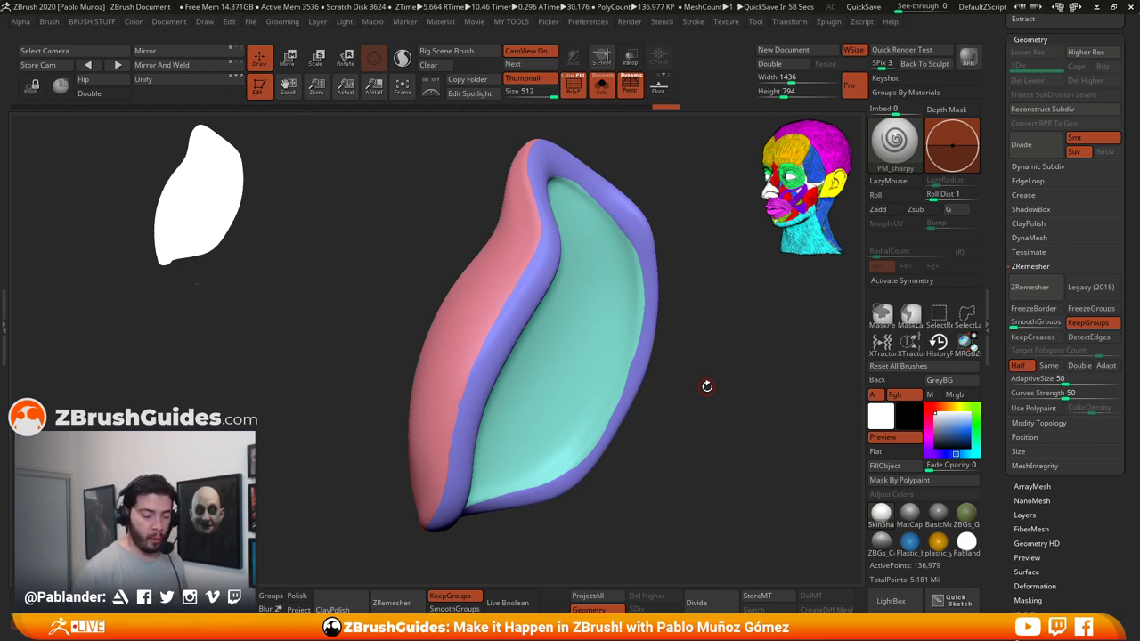
drag(707, 386, 714, 408)
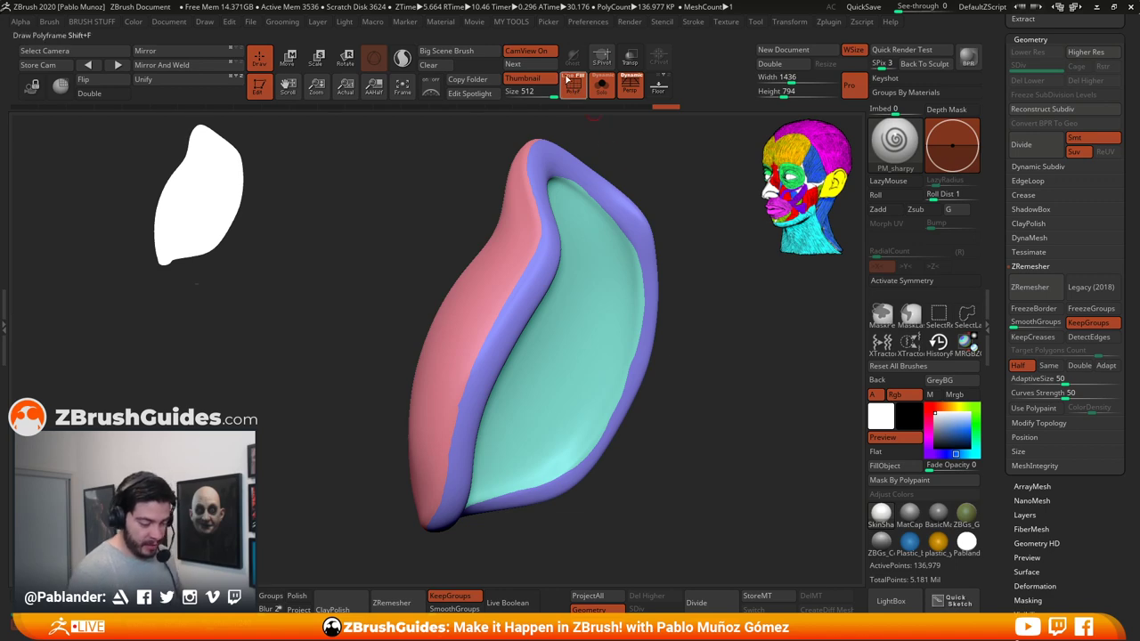
click(570, 82)
drag(701, 401, 579, 400)
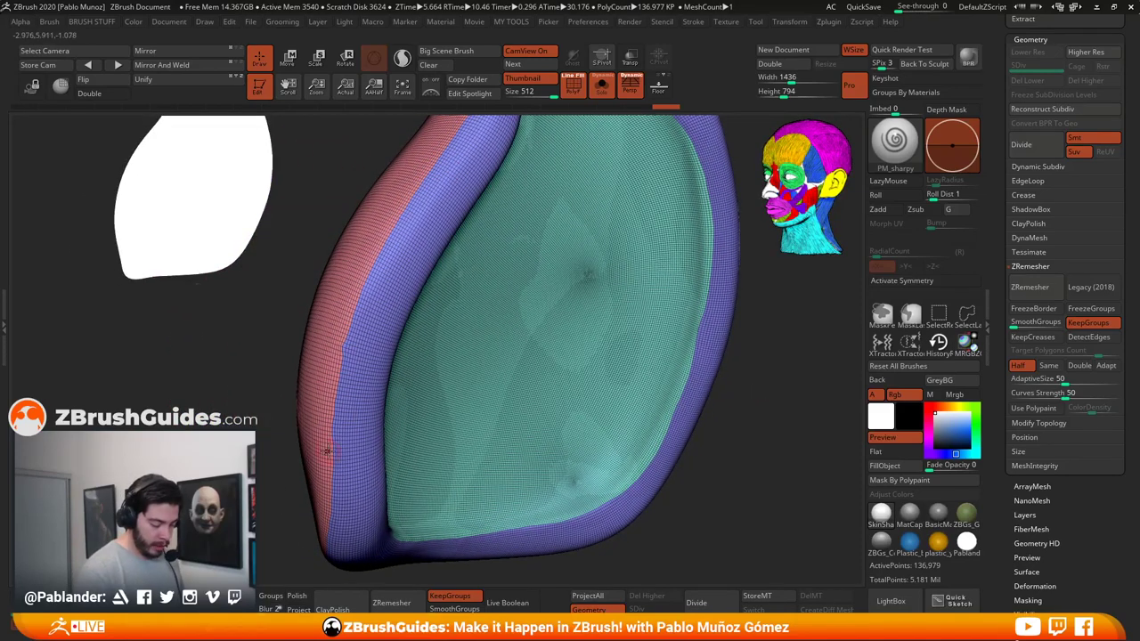
drag(733, 446, 753, 402)
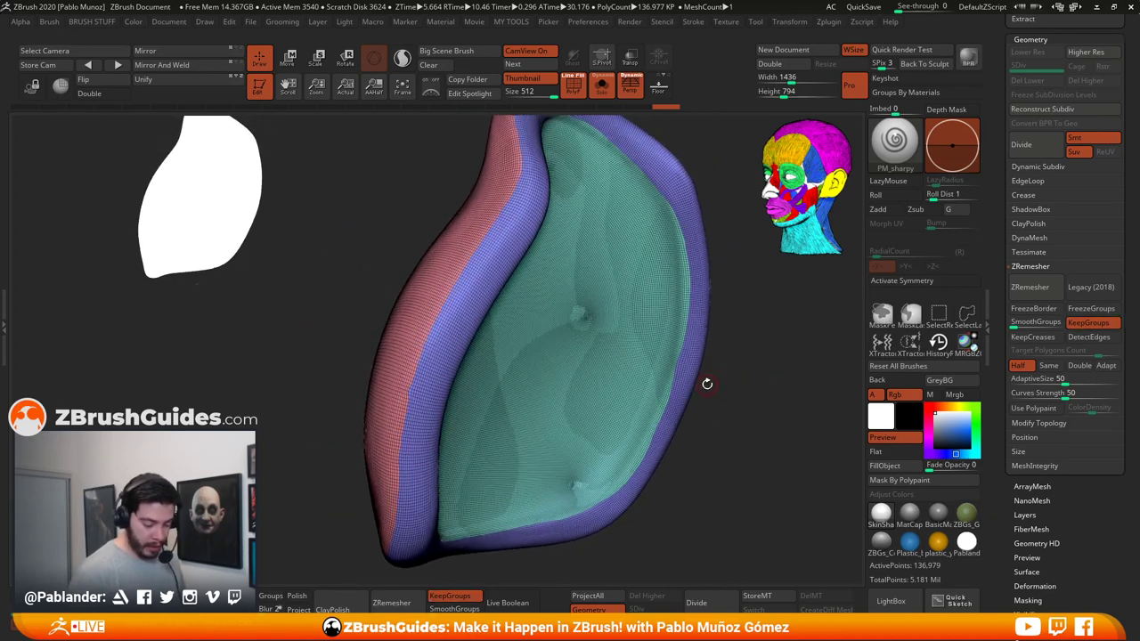
Step: Polish the remeshed shoulder piece by groups several times and ZRemesh it again at Half with KeepGroups on
key(1)
key(2)
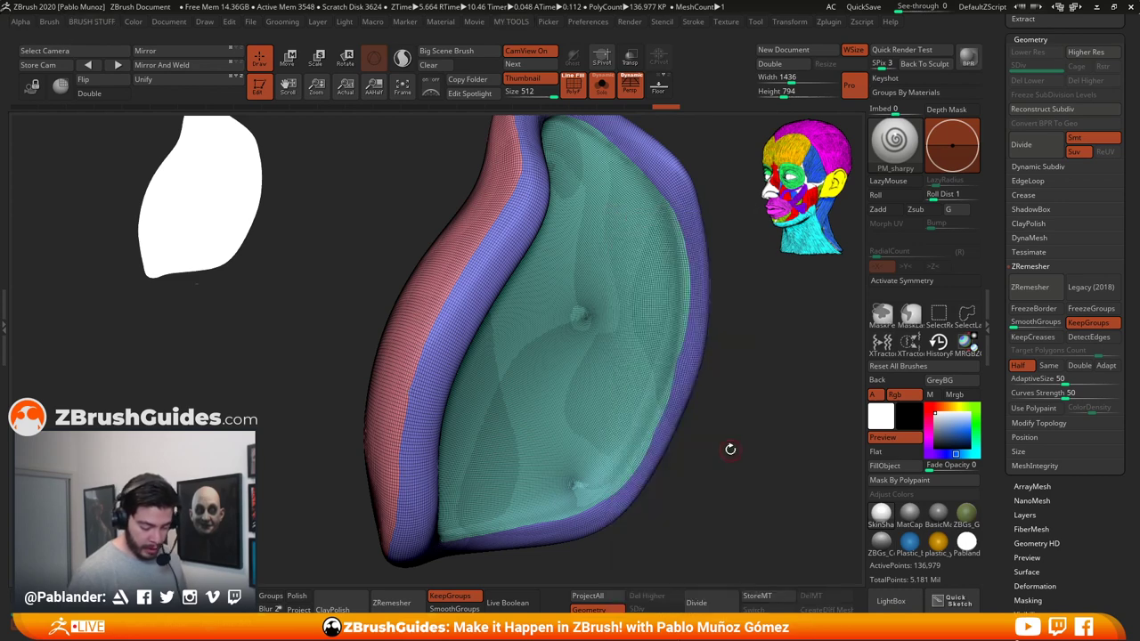
key(shift+space)
drag(691, 449, 752, 453)
key(2)
key(2)
key(shift+space)
click(679, 451)
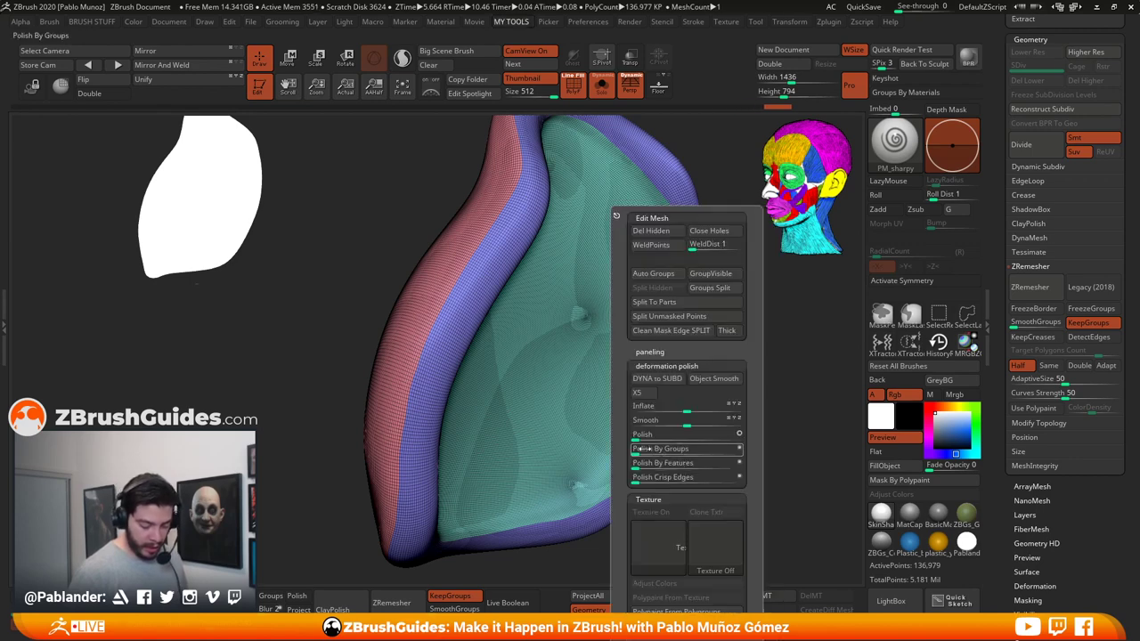
drag(751, 410, 724, 358)
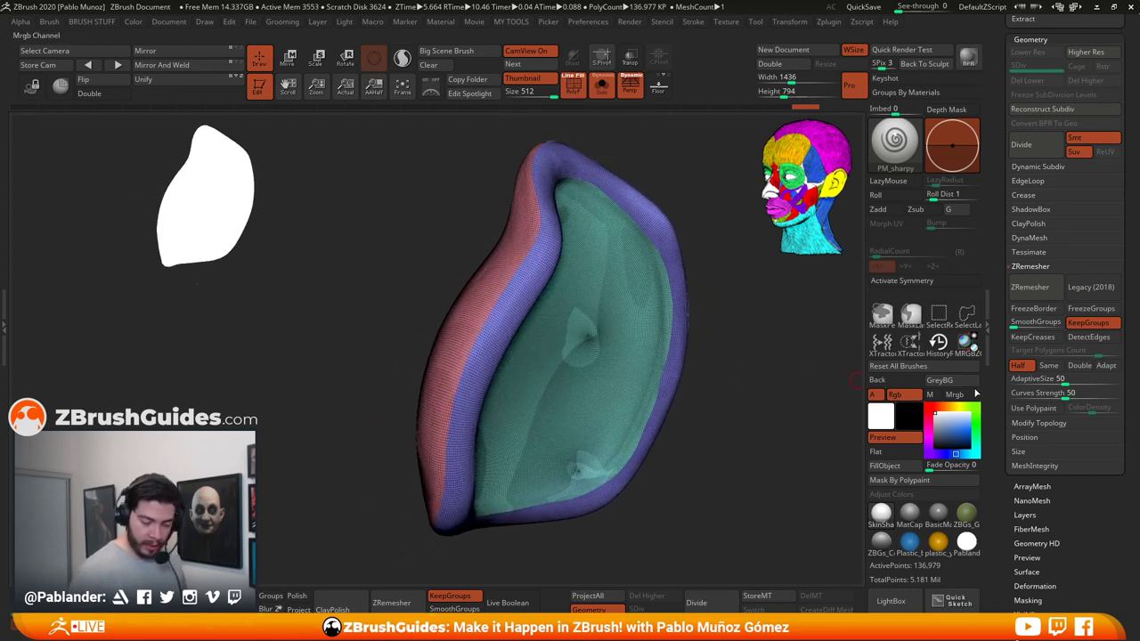
click(1039, 289)
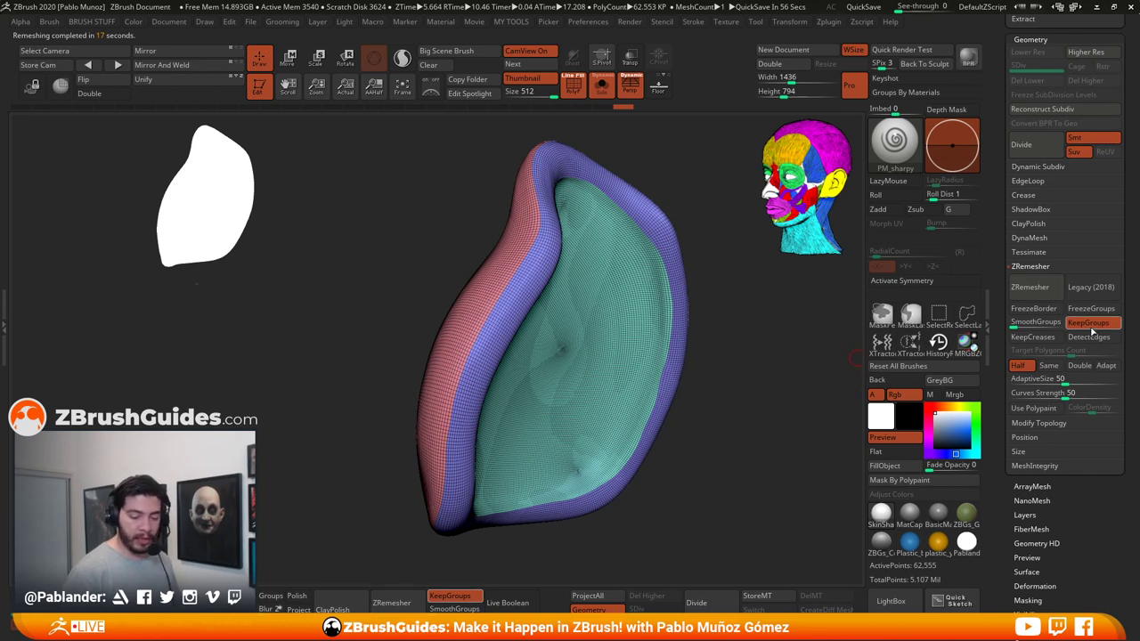
Step: Even out the shoulder piece's polygroup borders with repeated Polish By Groups and halve its polygons with another ZRemesher pass
drag(785, 365, 768, 365)
key(space)
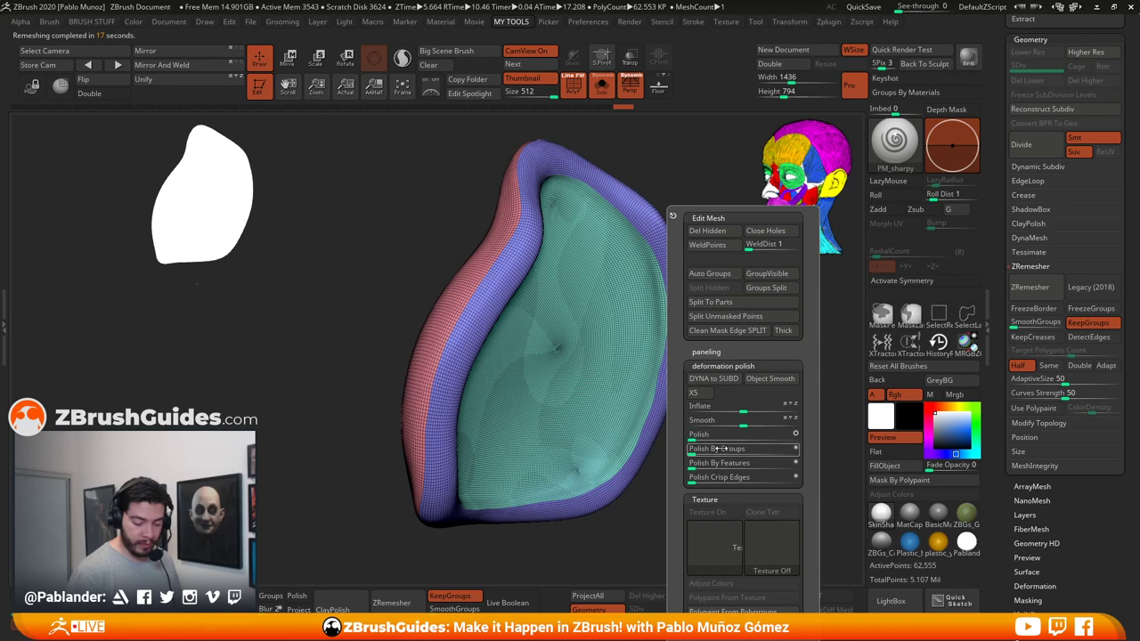
drag(720, 449, 789, 449)
key(2)
key(2)
key(2)
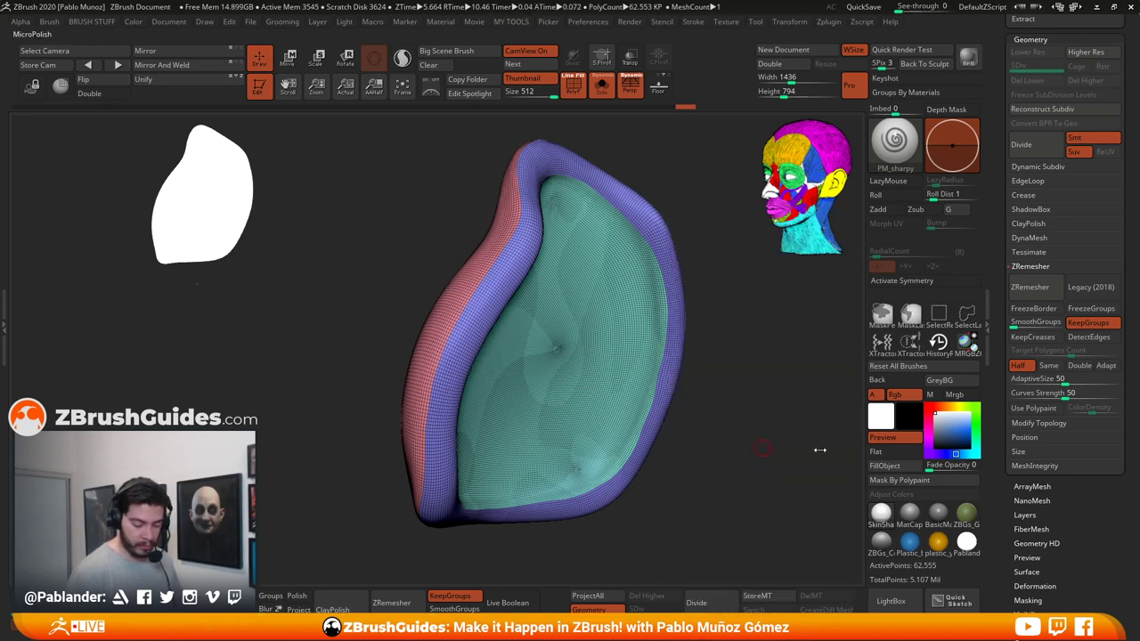
click(1042, 286)
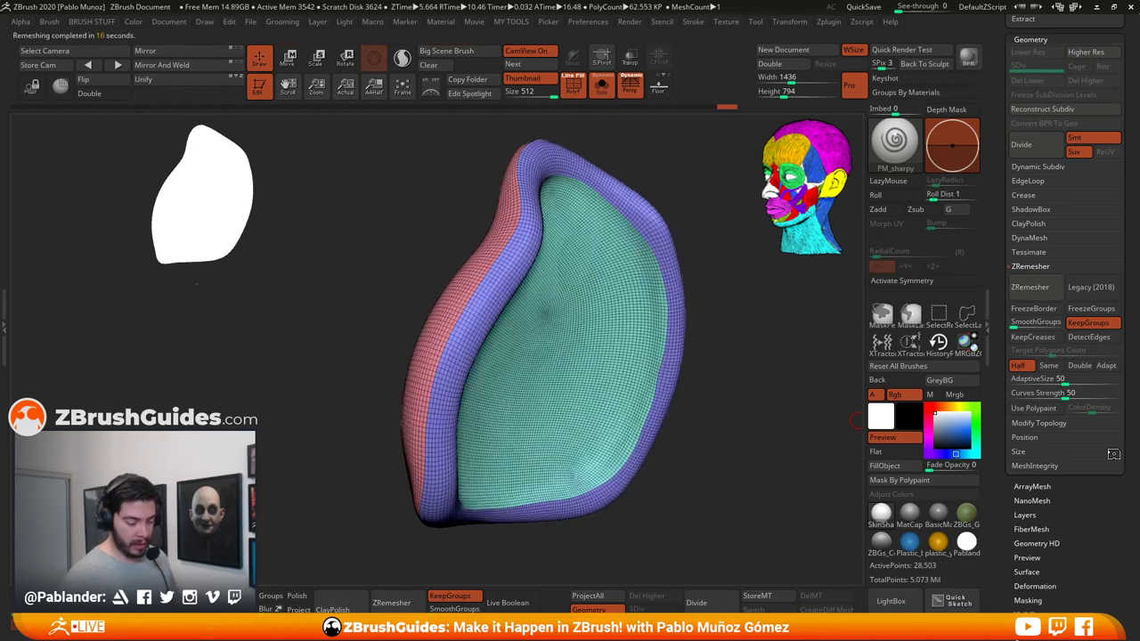
Step: Run ZRemesher at Half five more times to bring the shoulder piece down to a very low-density mesh
click(1046, 292)
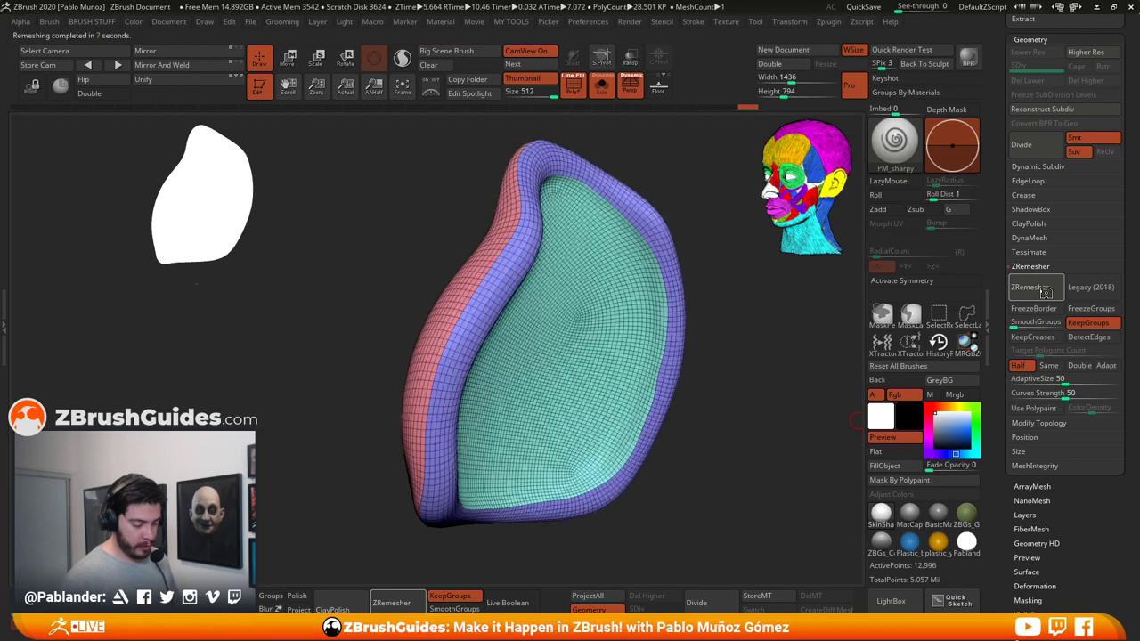
click(1045, 287)
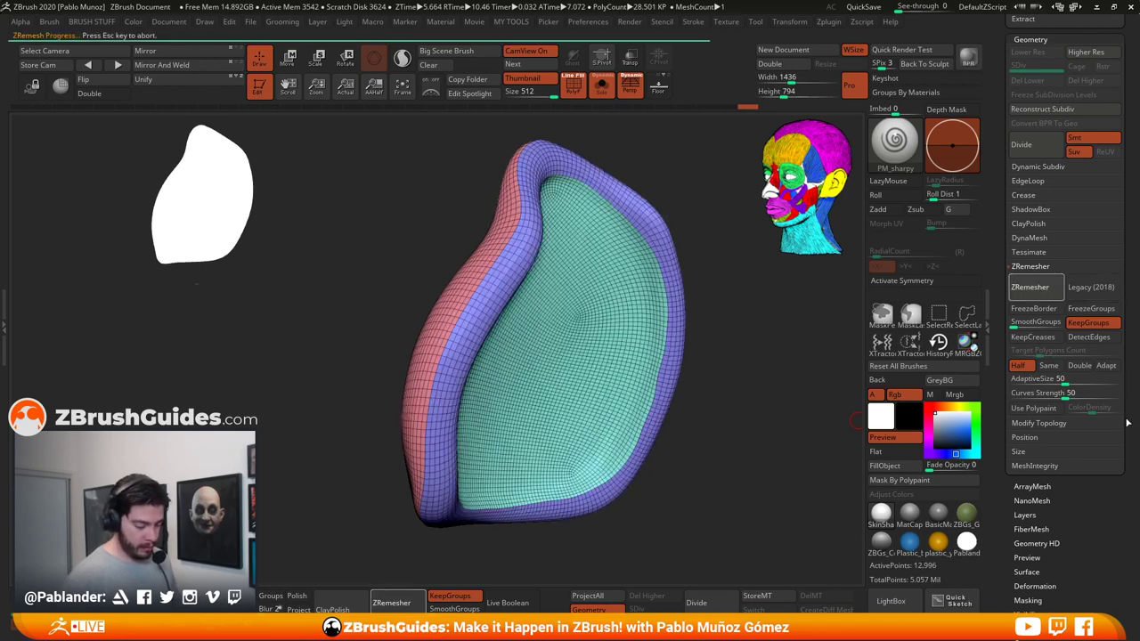
click(1037, 288)
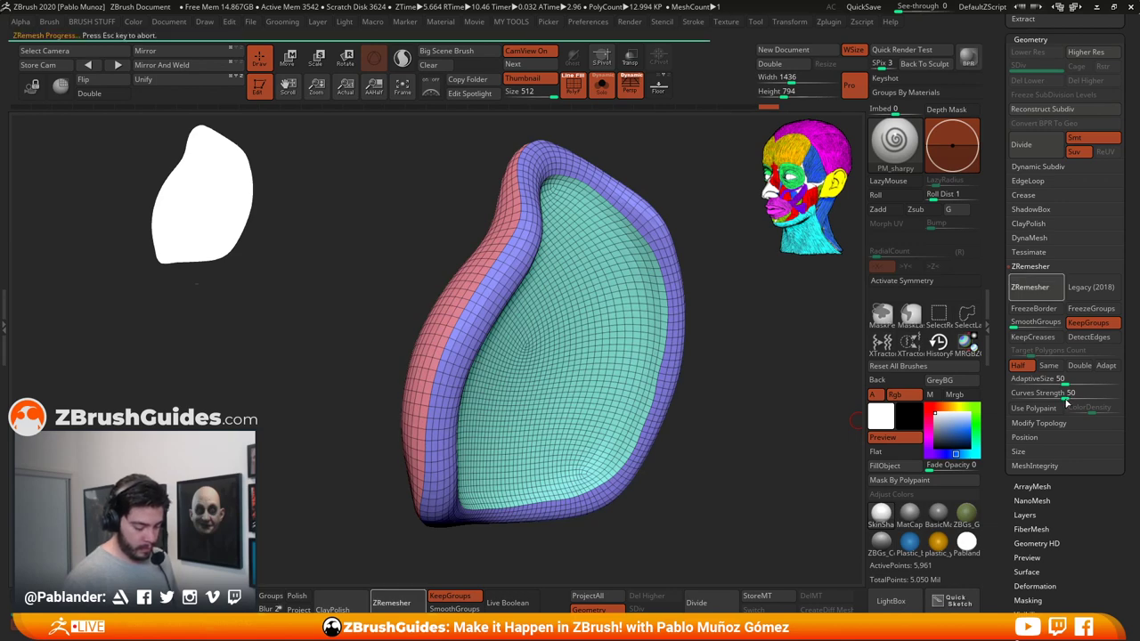
click(1031, 287)
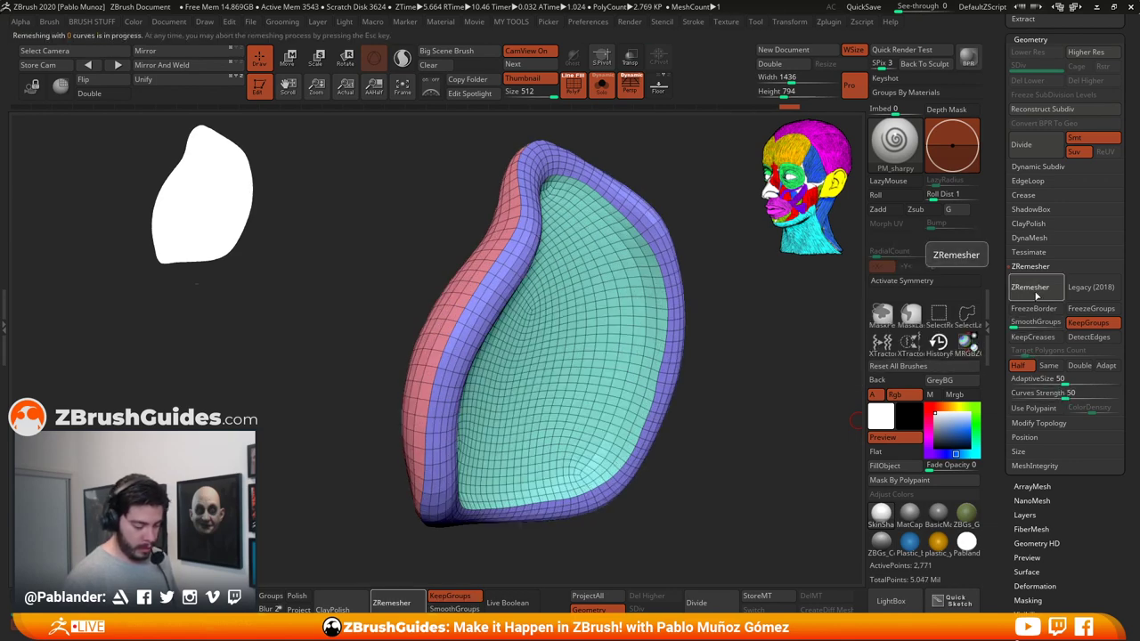
drag(828, 409, 727, 404)
click(1033, 287)
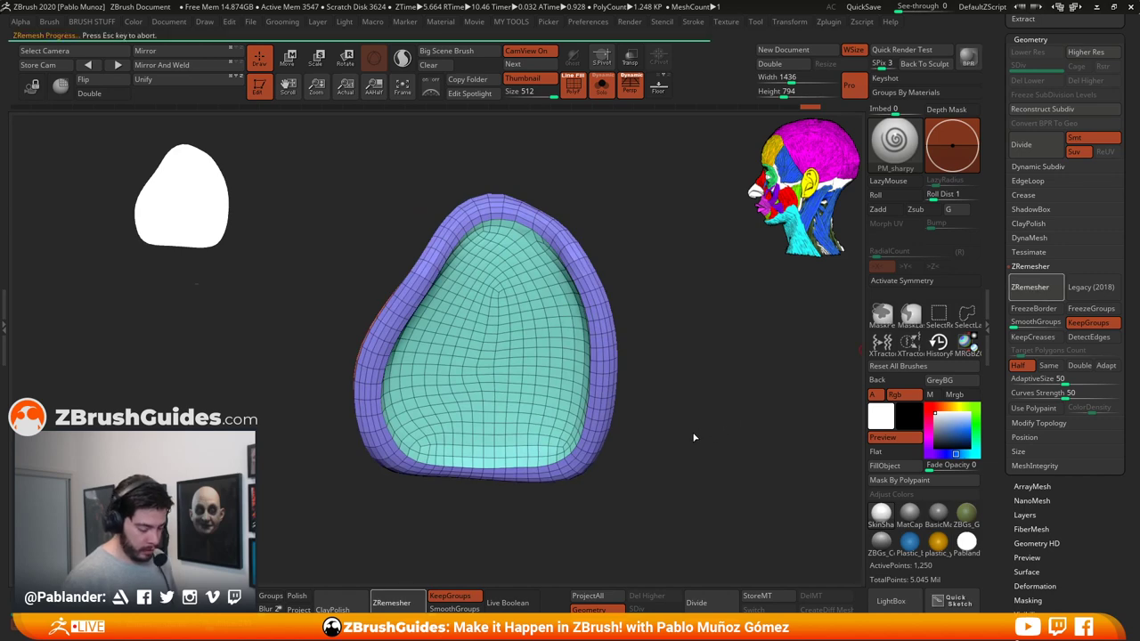
Step: Choose the TrimDynamic brush, adjust its draw size and flatten the rim of the low-poly shoulder piece
drag(686, 338, 698, 311)
key(b)
key(t)
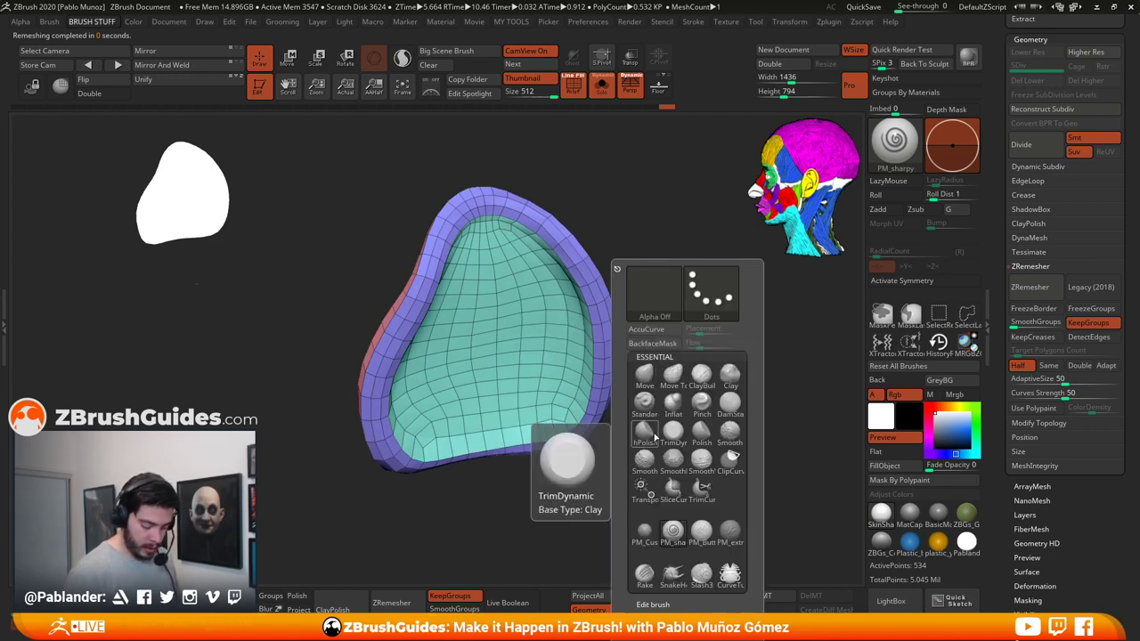
key(d)
key(space)
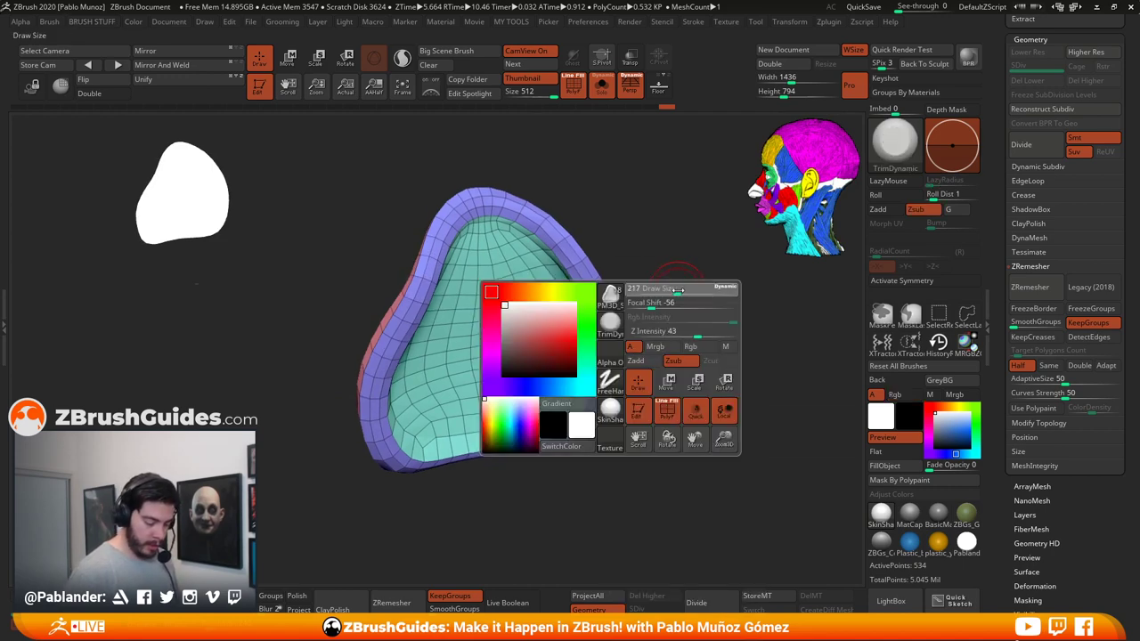
drag(678, 289, 686, 326)
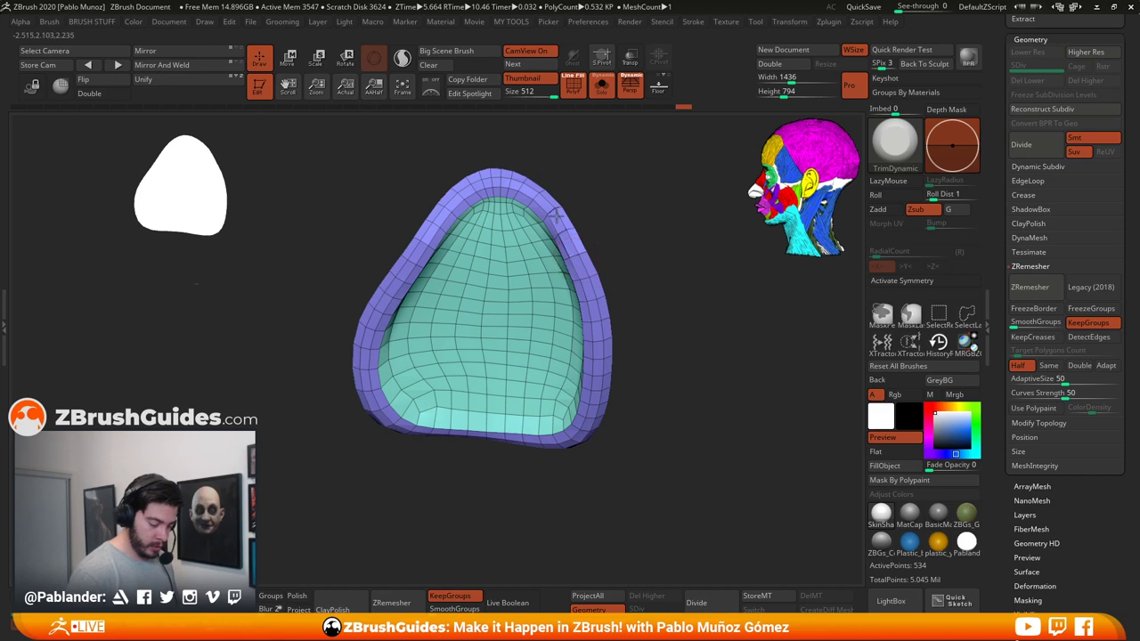
drag(606, 307, 587, 279)
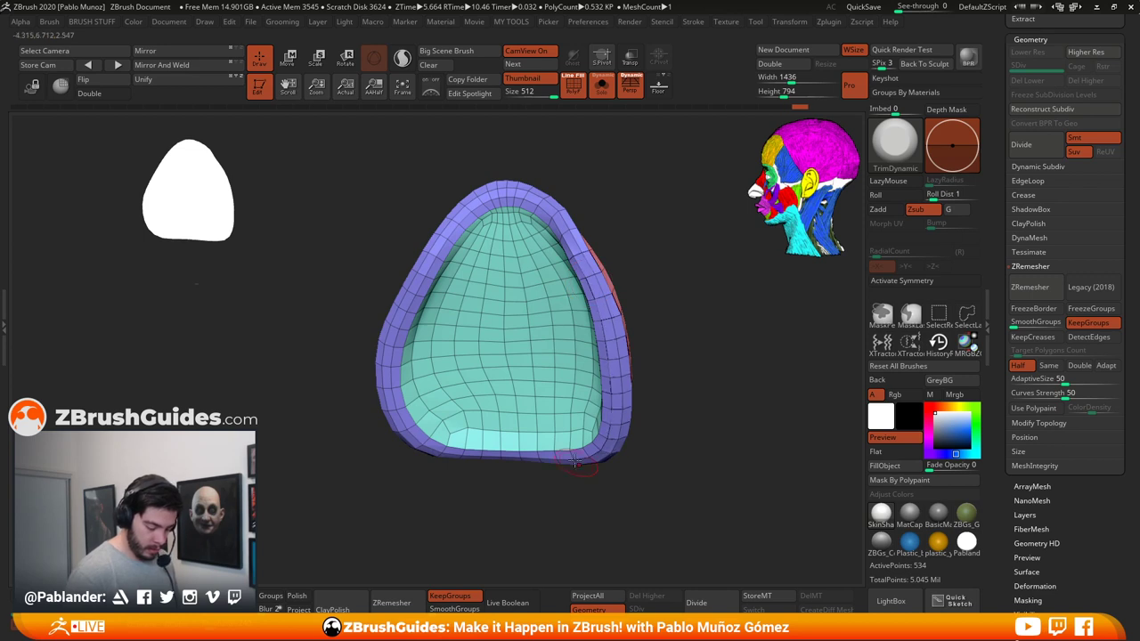
Step: Hide the polyframe, switch to the grey MatCap material and continue trimming the shoulder piece's rim
key(shift+f)
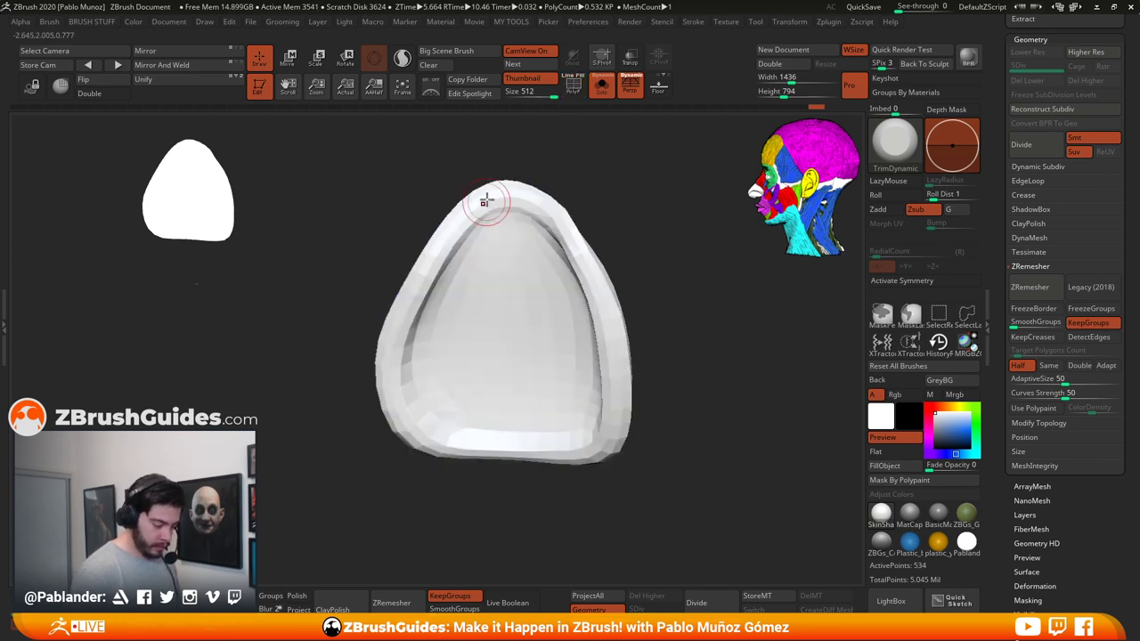
click(909, 516)
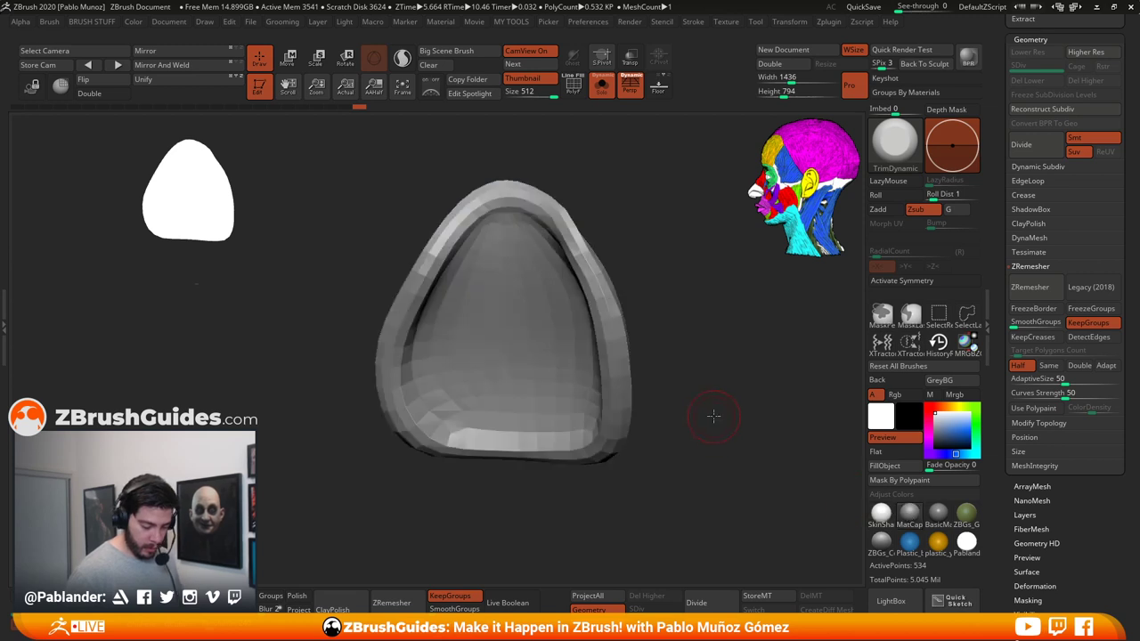
key(Down)
drag(603, 237, 632, 266)
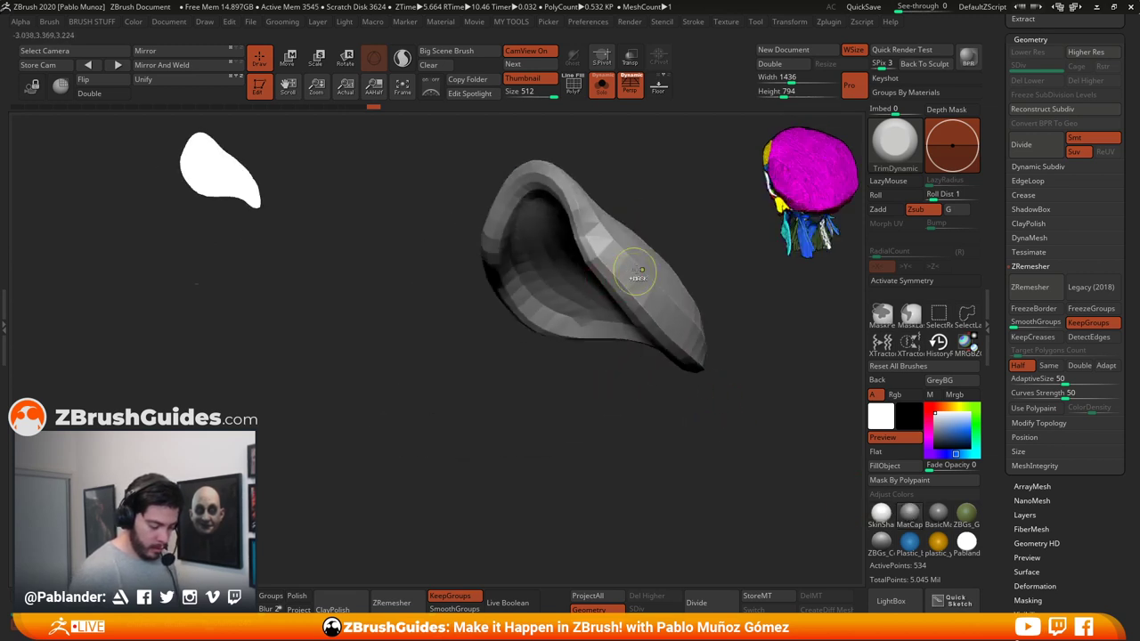
Step: Choose the Move brush, adjust its draw size and reshape the shoulder piece's silhouette from several sides
key(b)
click(612, 372)
key(space)
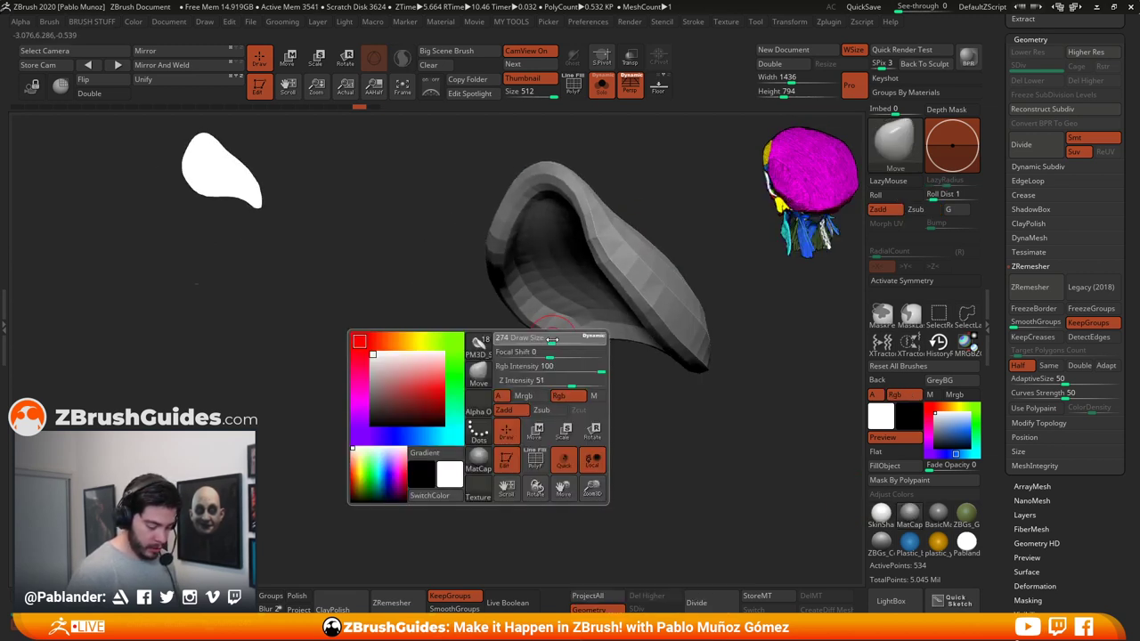
right_drag(623, 339, 543, 304)
mouse_move(555, 263)
right_down()
mouse_move(459, 290)
mouse_move(540, 270)
right_up()
key(b)
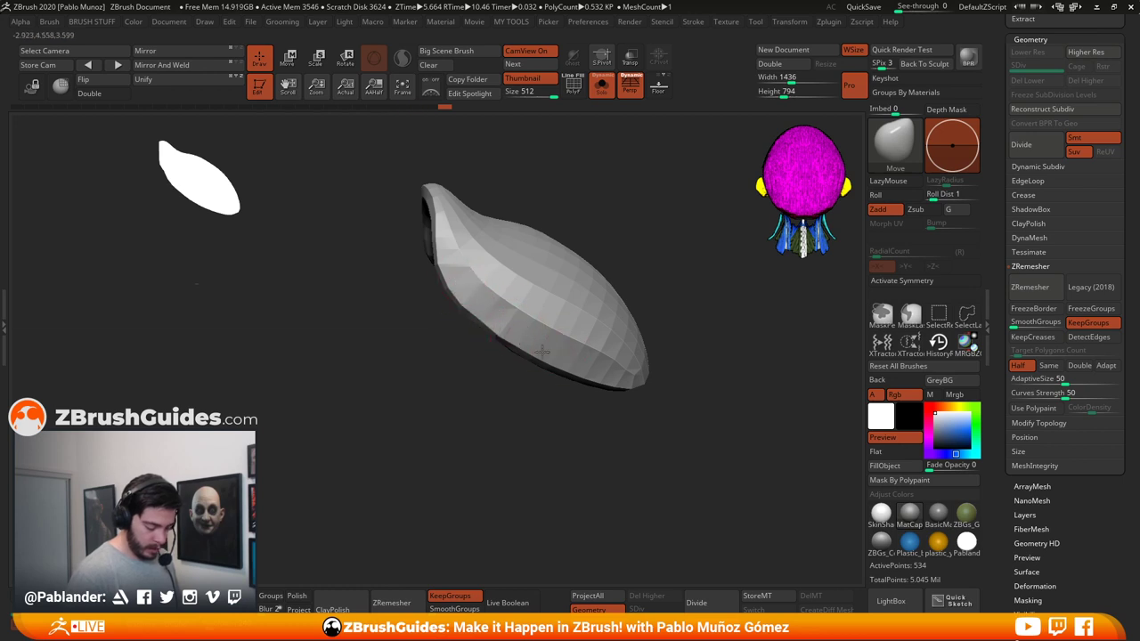
right_drag(476, 311, 669, 246)
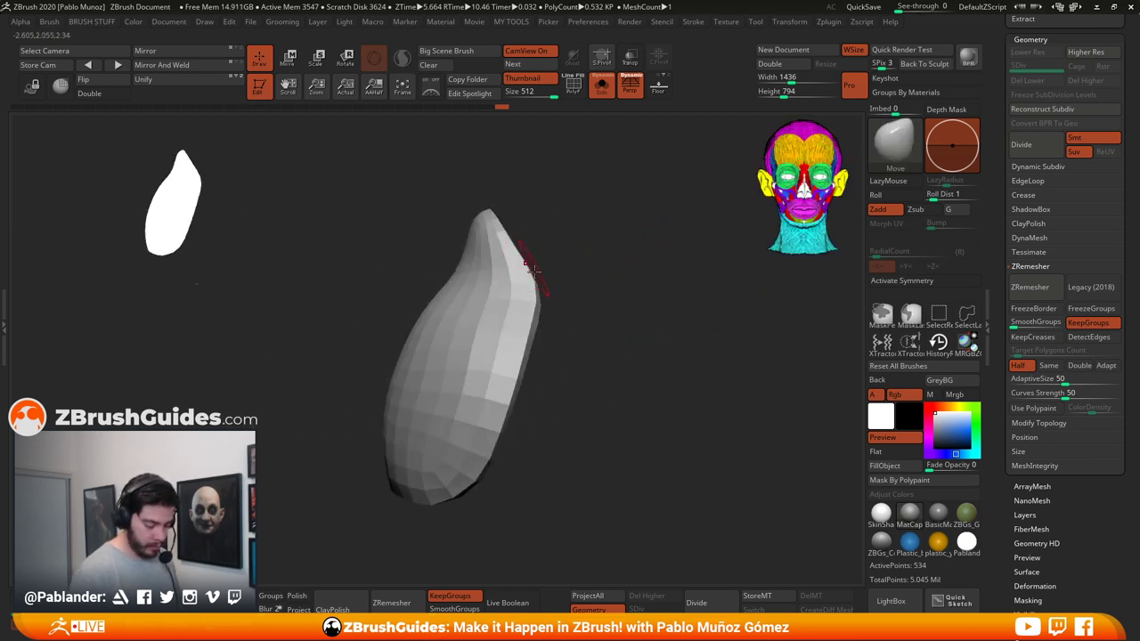
right_drag(527, 335, 669, 344)
right_click(637, 359)
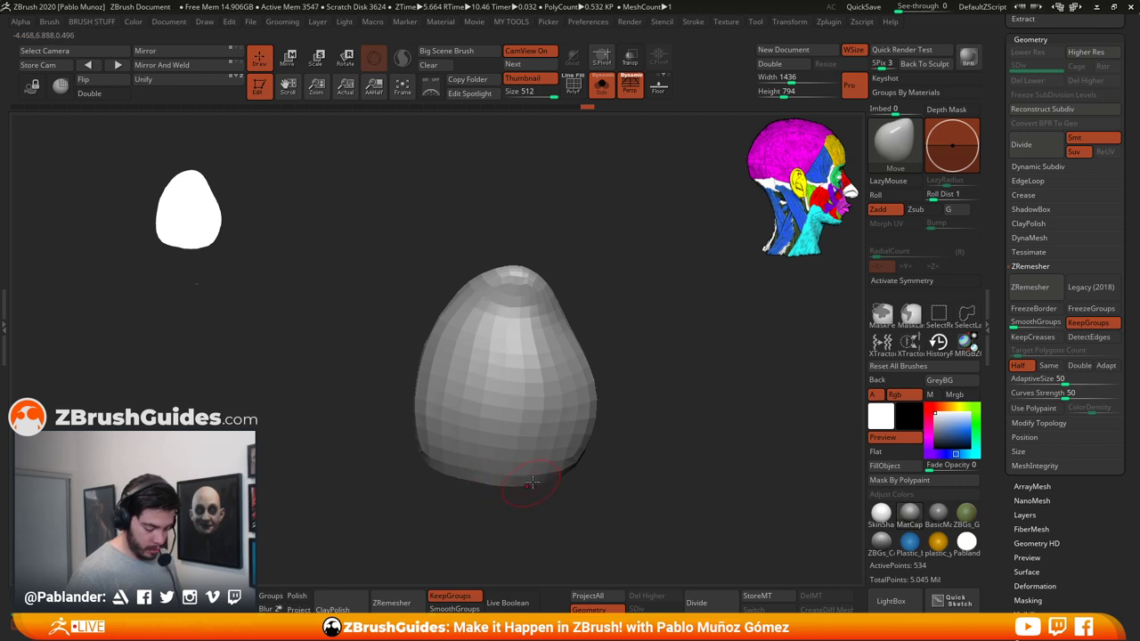
right_drag(591, 476, 560, 479)
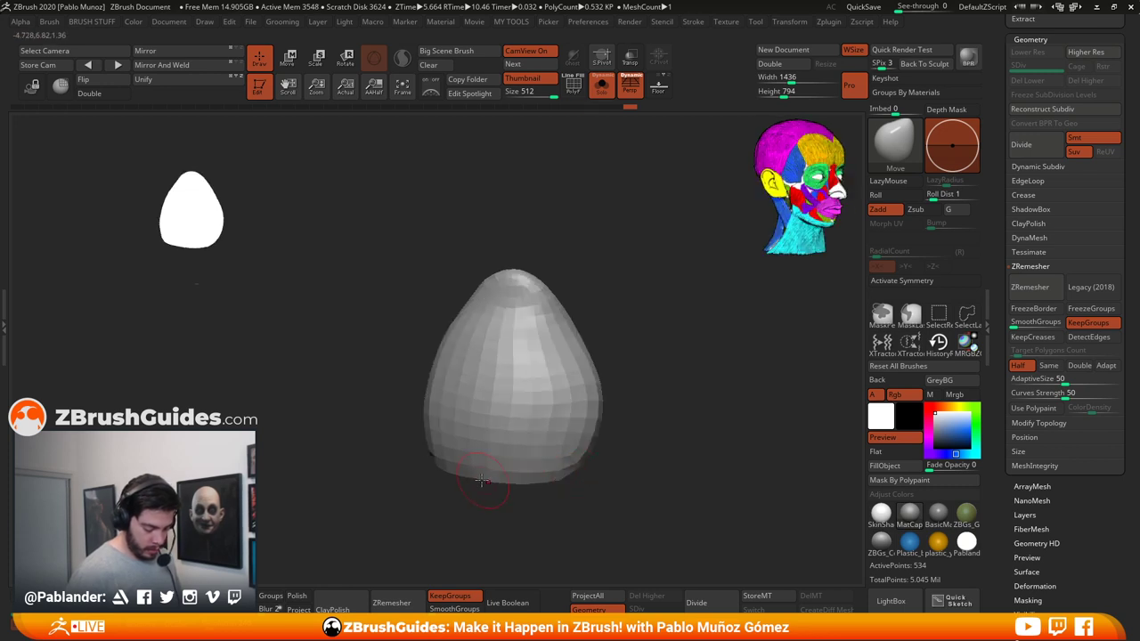
right_drag(445, 472, 611, 234)
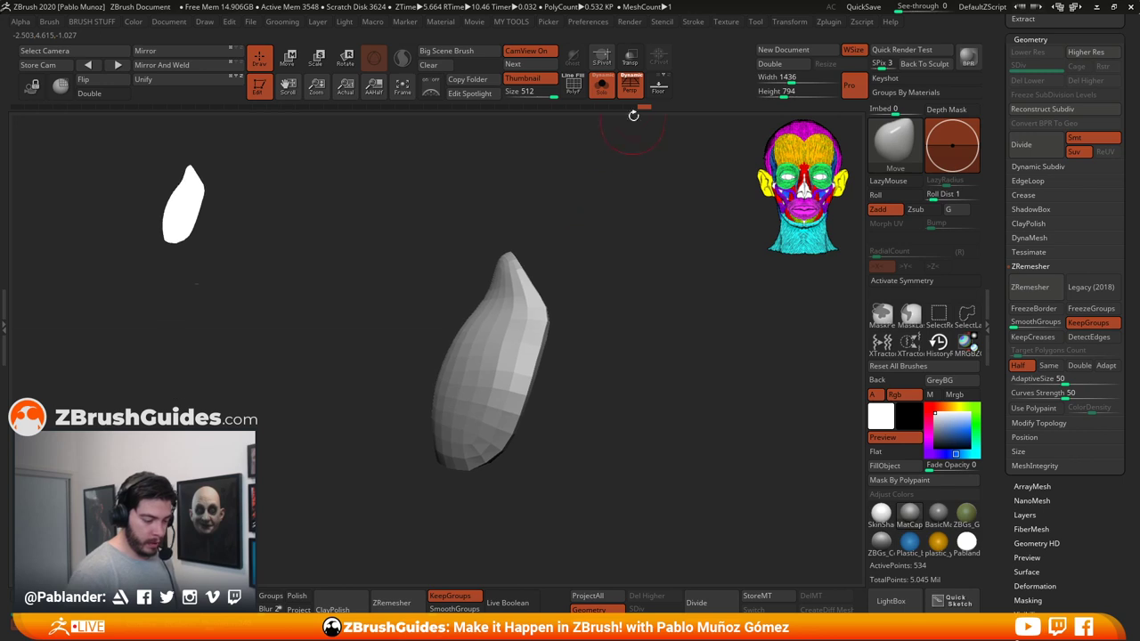
Step: Show the polyframe and examine the shoulder piece's polygroups on its outer face, rim and inner face
click(574, 85)
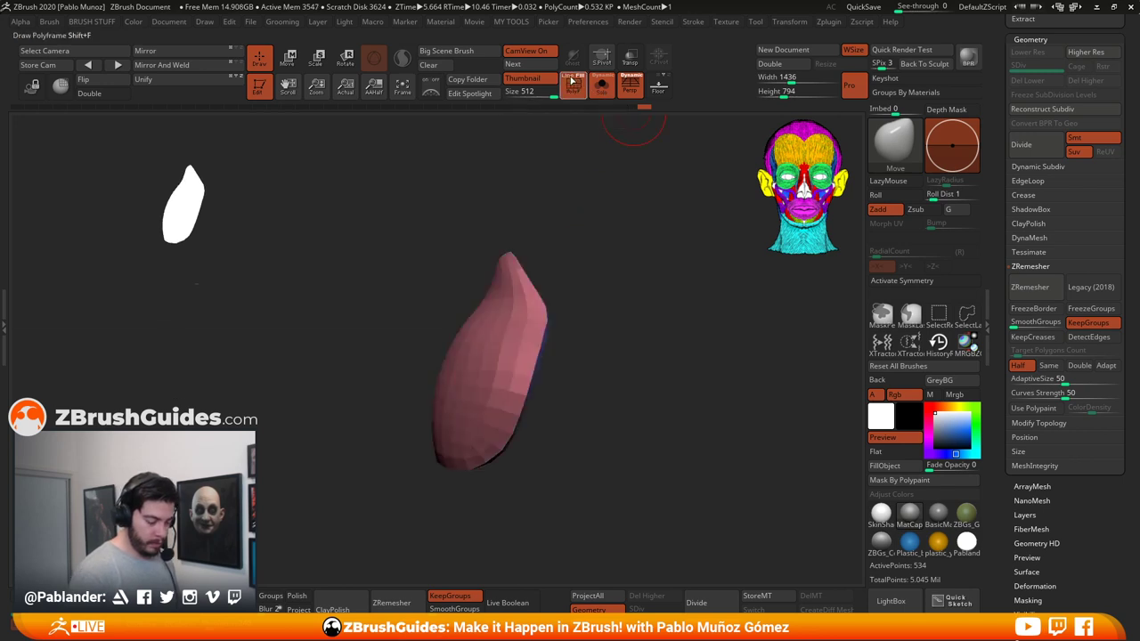
mouse_move(637, 247)
right_down()
mouse_move(649, 393)
mouse_move(619, 398)
mouse_move(674, 364)
mouse_move(662, 366)
mouse_move(687, 390)
right_up()
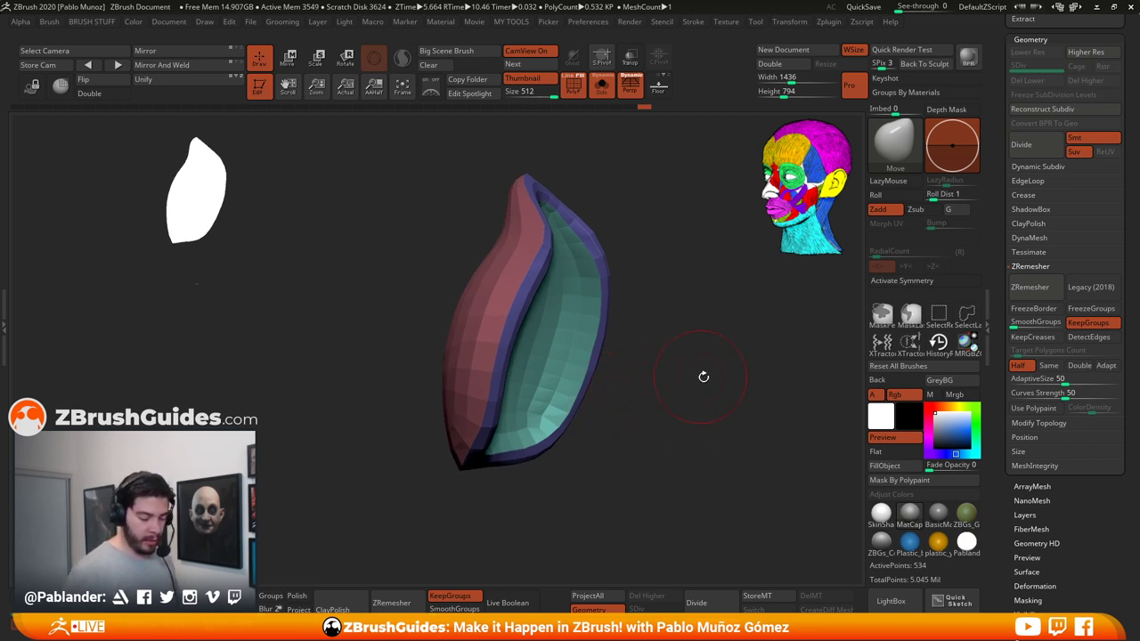
right_drag(703, 377, 651, 369)
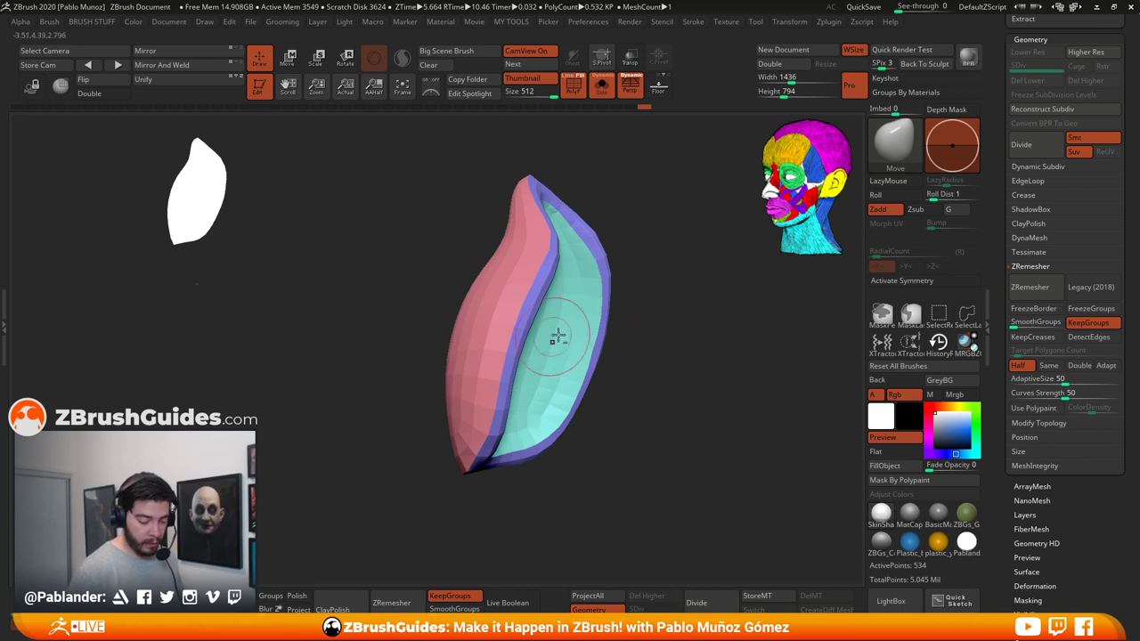
right_drag(555, 336, 651, 359)
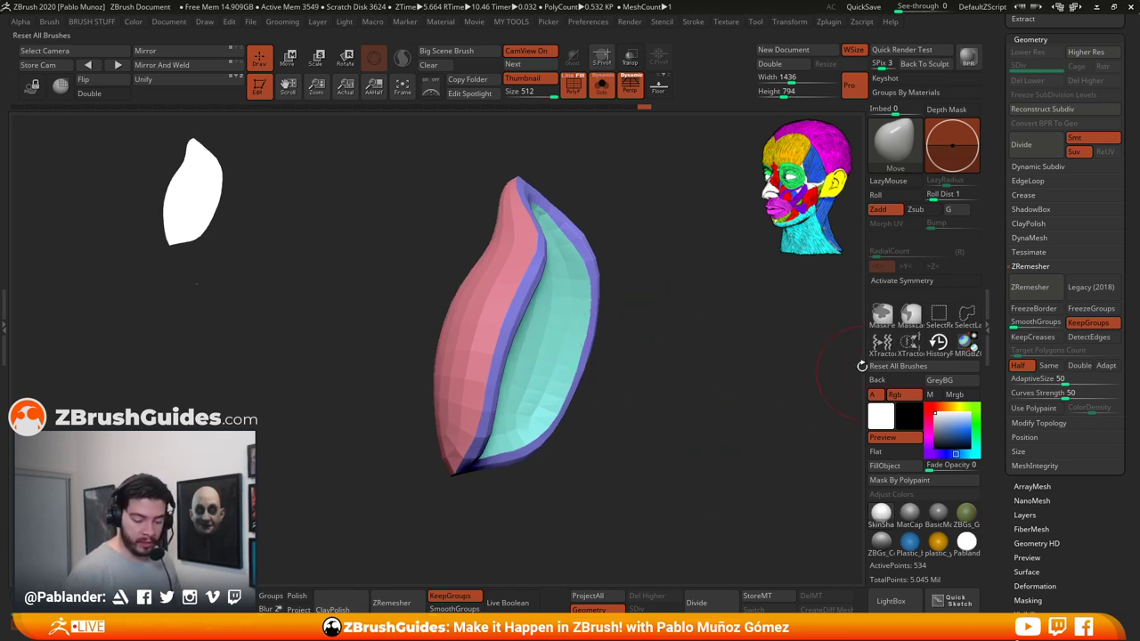
right_drag(689, 456, 679, 426)
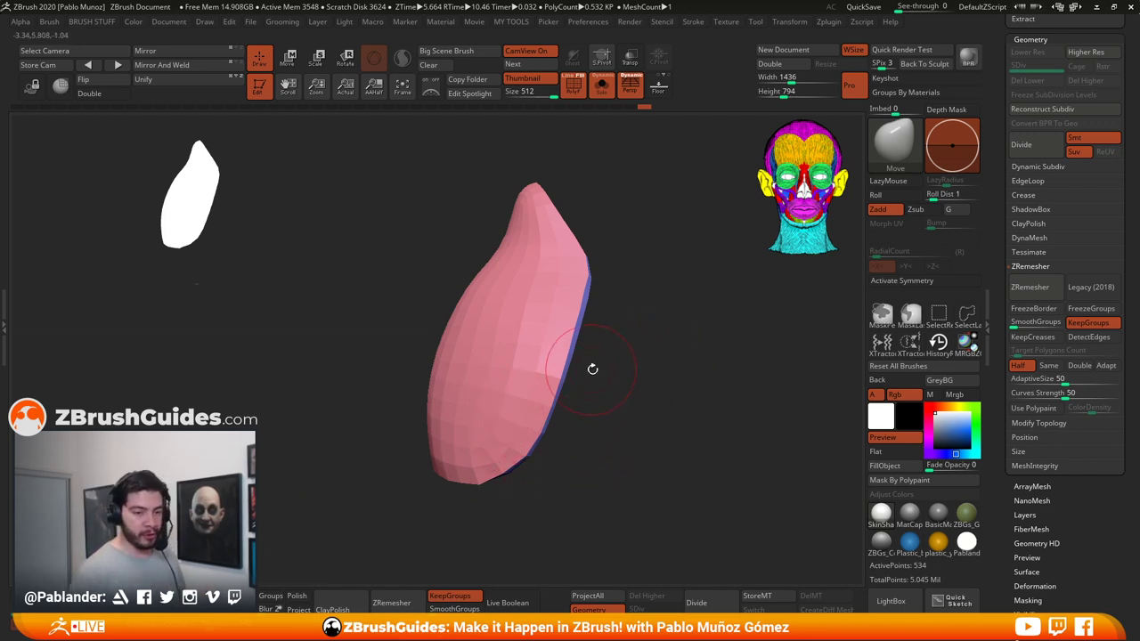
mouse_move(593, 368)
right_down()
mouse_move(647, 395)
mouse_move(627, 392)
mouse_move(664, 379)
mouse_move(545, 272)
right_up()
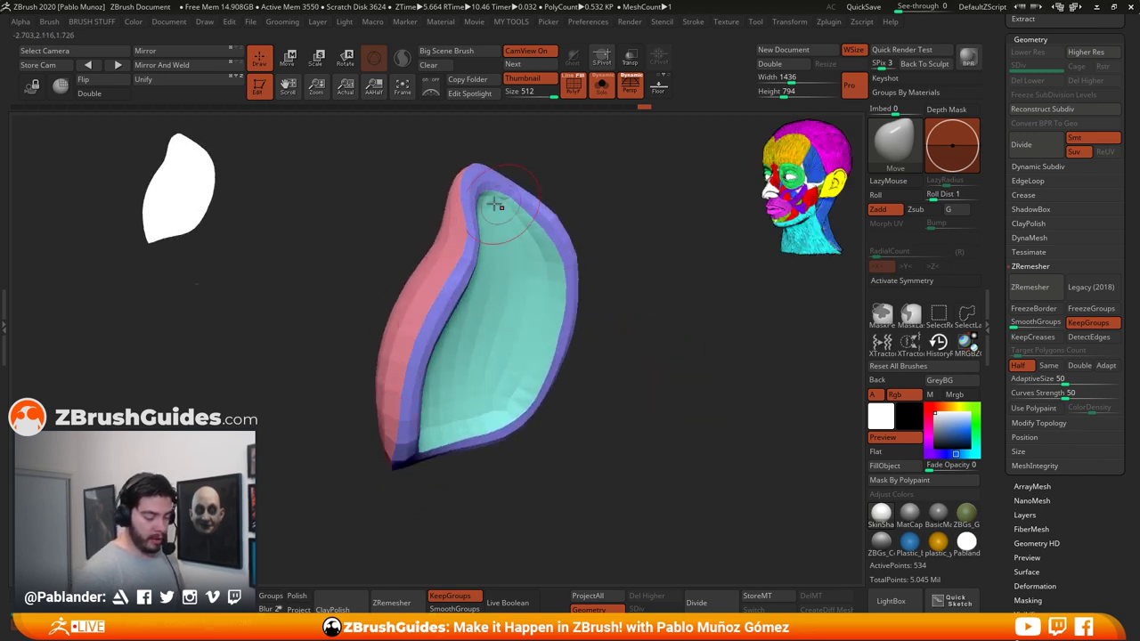
Step: Isolate the shoulder piece's outer face and rim, combine them into one polygroup with Group Visible, and unhide the inner face
right_drag(496, 204, 591, 219)
right_drag(736, 354, 657, 318)
ctrl+shift+click(542, 316)
ctrl+shift+drag(661, 347, 682, 390)
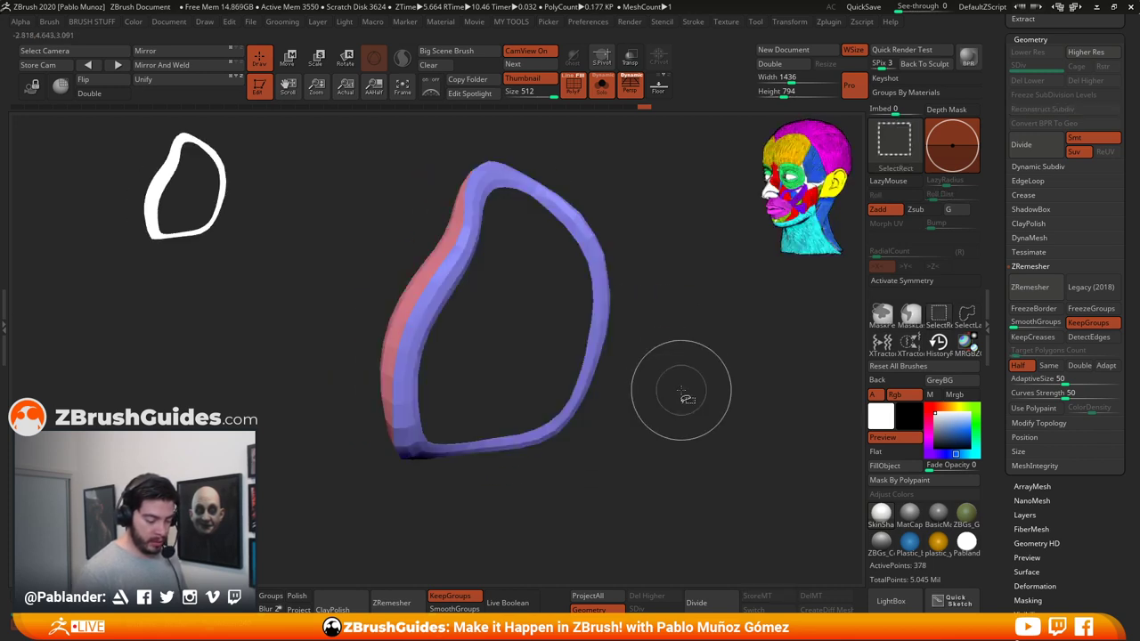
mouse_move(684, 372)
right_down()
mouse_move(701, 381)
mouse_move(688, 354)
right_up()
right_click(688, 350)
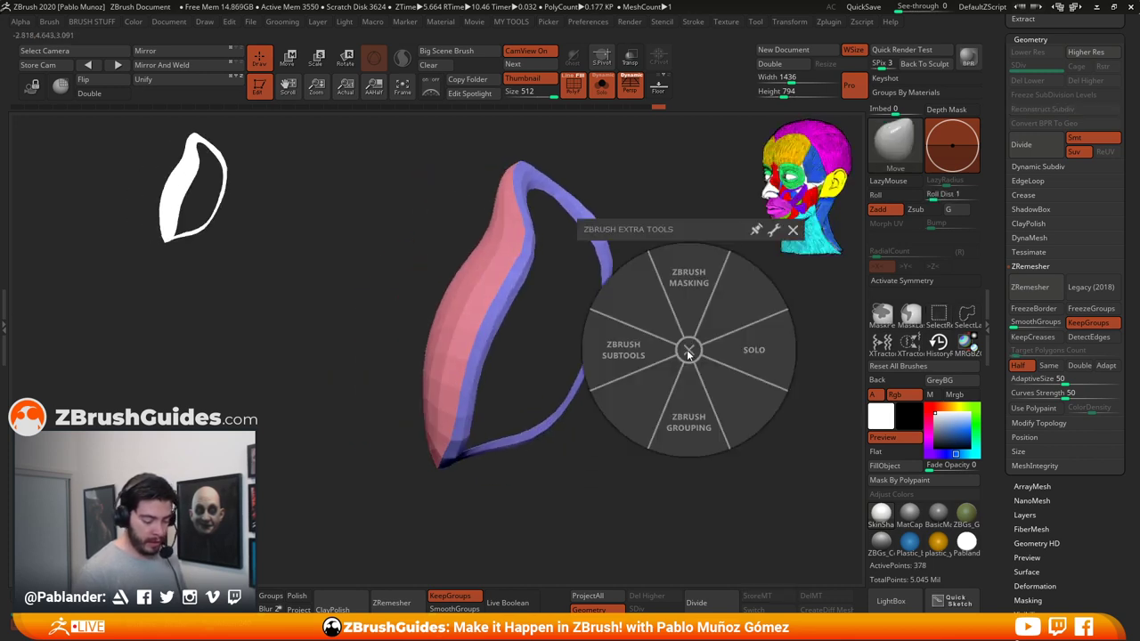
click(694, 396)
click(616, 403)
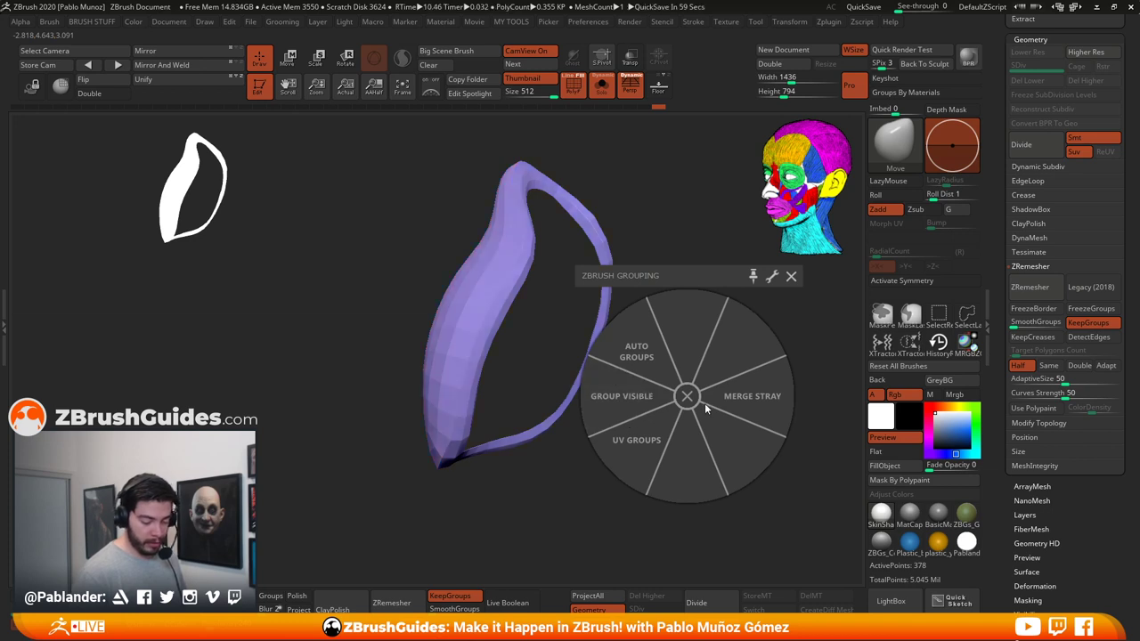
right_drag(691, 350, 690, 376)
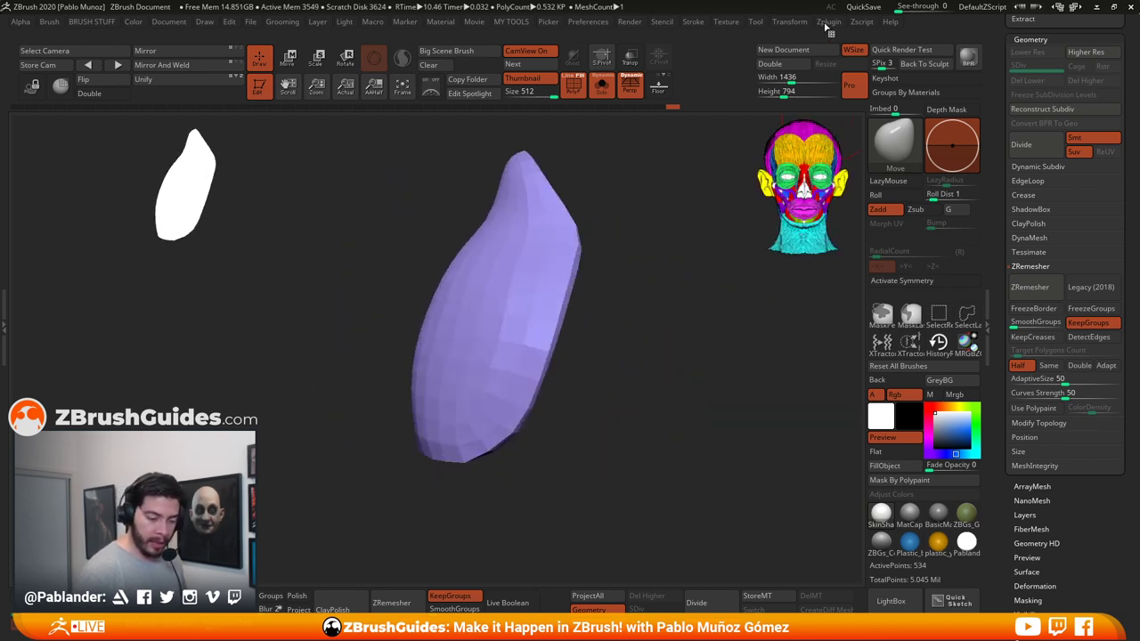
Step: Dock the Zplugin palette in the tray and expand UV Master
click(828, 22)
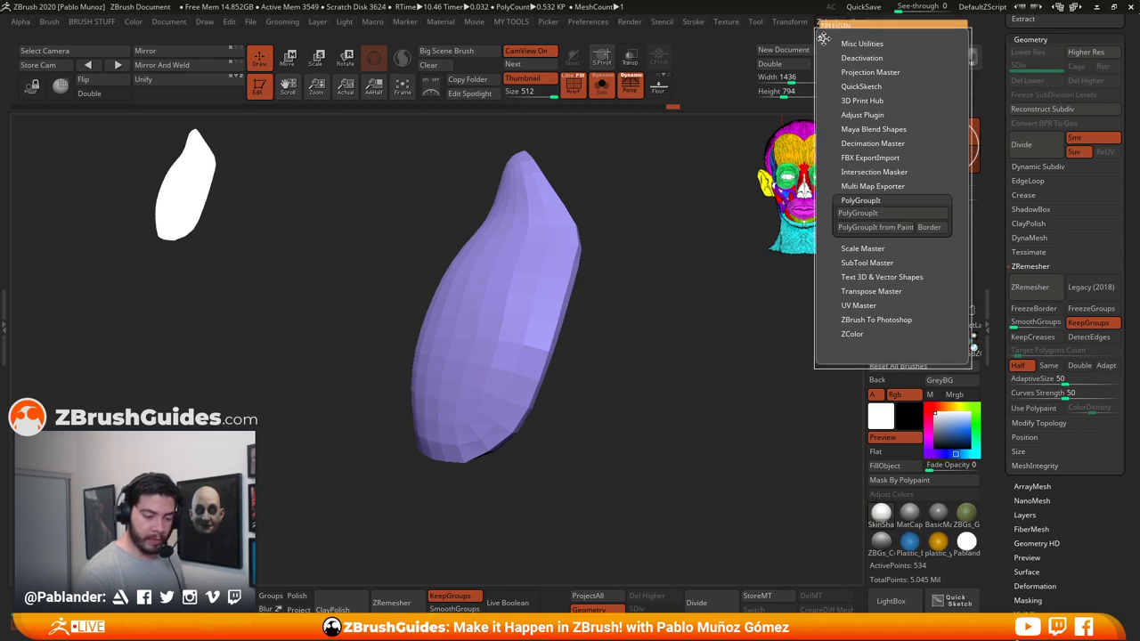
scroll(1064, 350, up, 5)
scroll(1063, 350, up, 10)
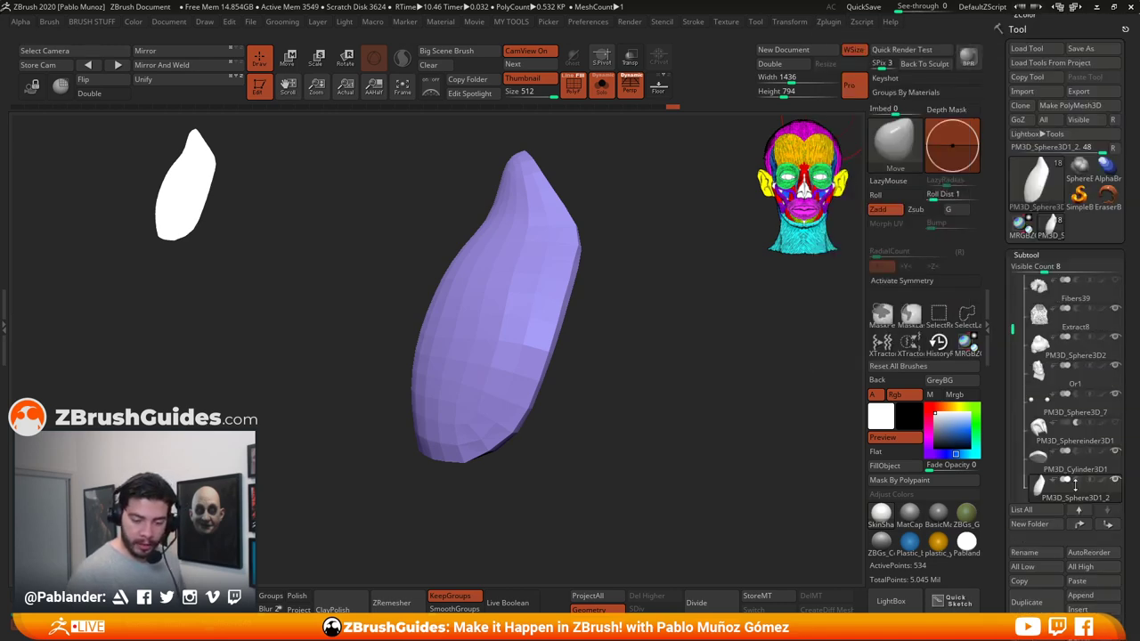
drag(1076, 444, 1084, 423)
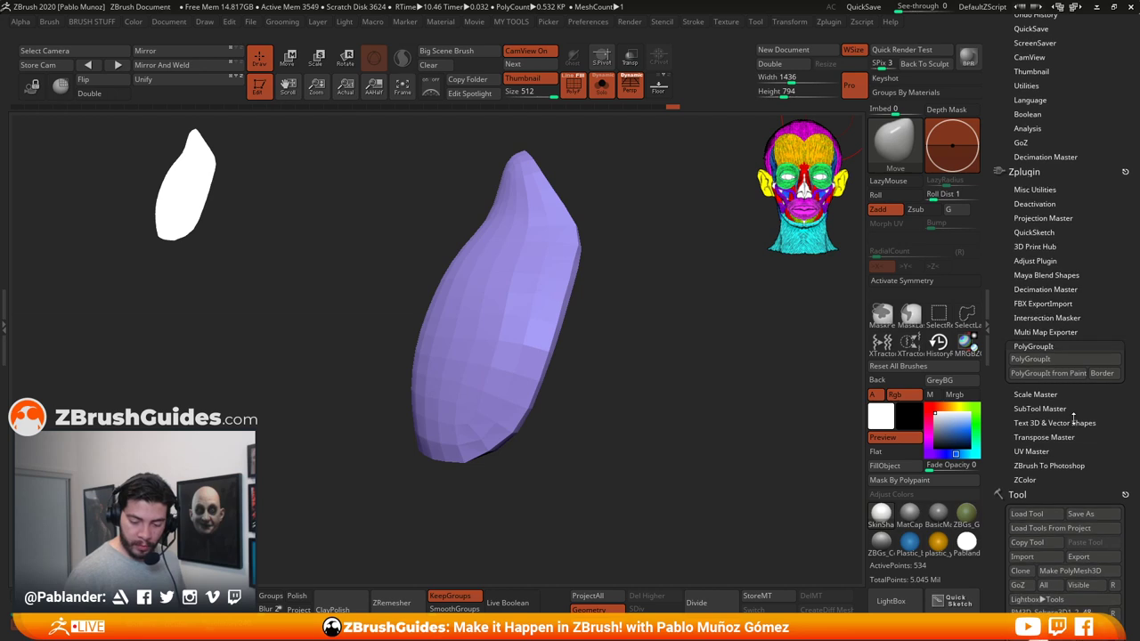
click(1045, 453)
scroll(1067, 383, down, 5)
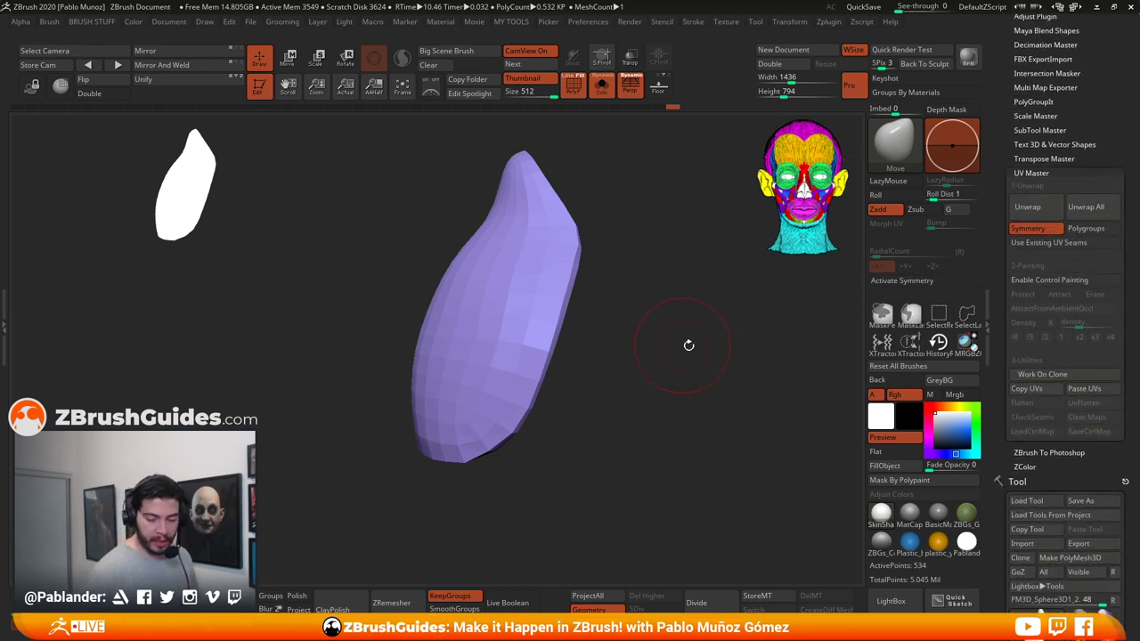
Step: Enable Polygroups in UV Master and unwrap the shoulder piece with Symmetry left on
click(1086, 229)
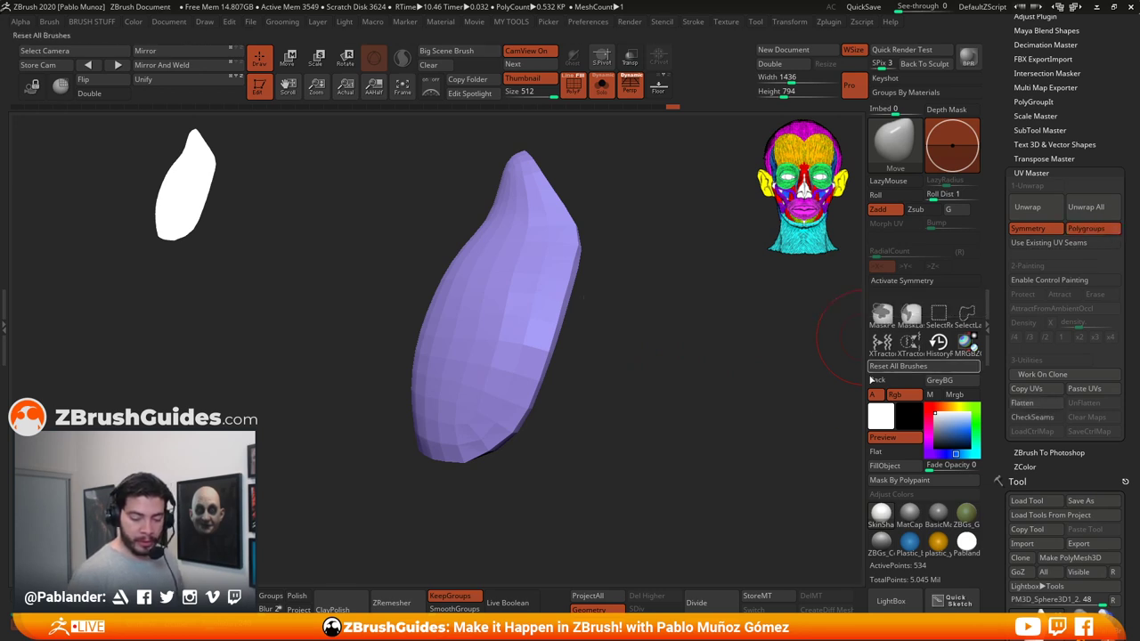
drag(832, 383, 723, 397)
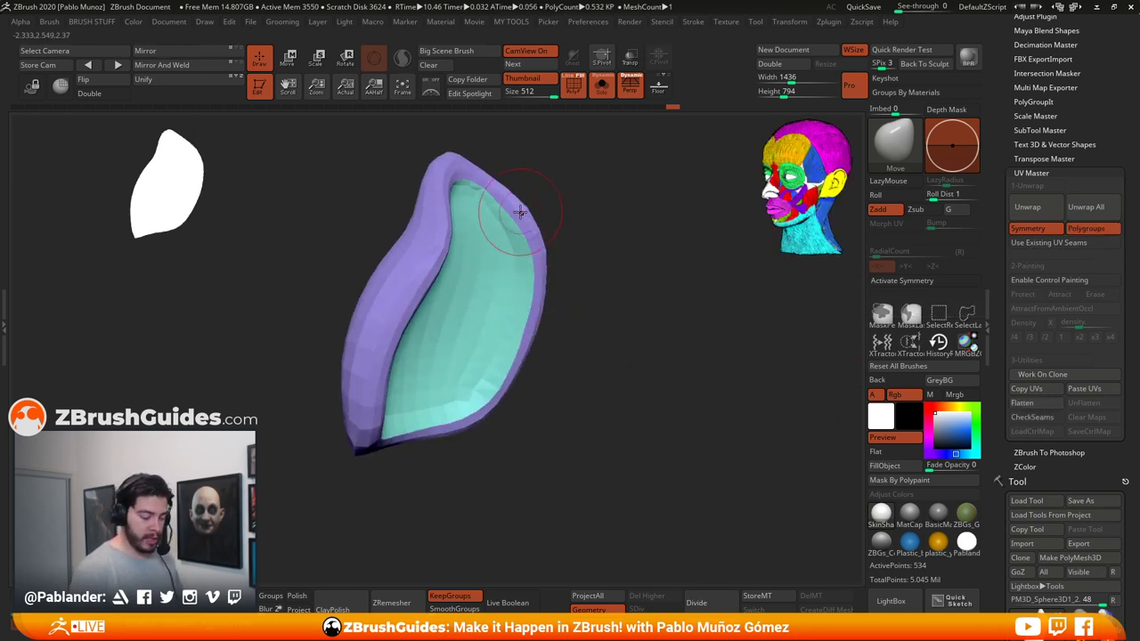
alt+drag(595, 296, 636, 321)
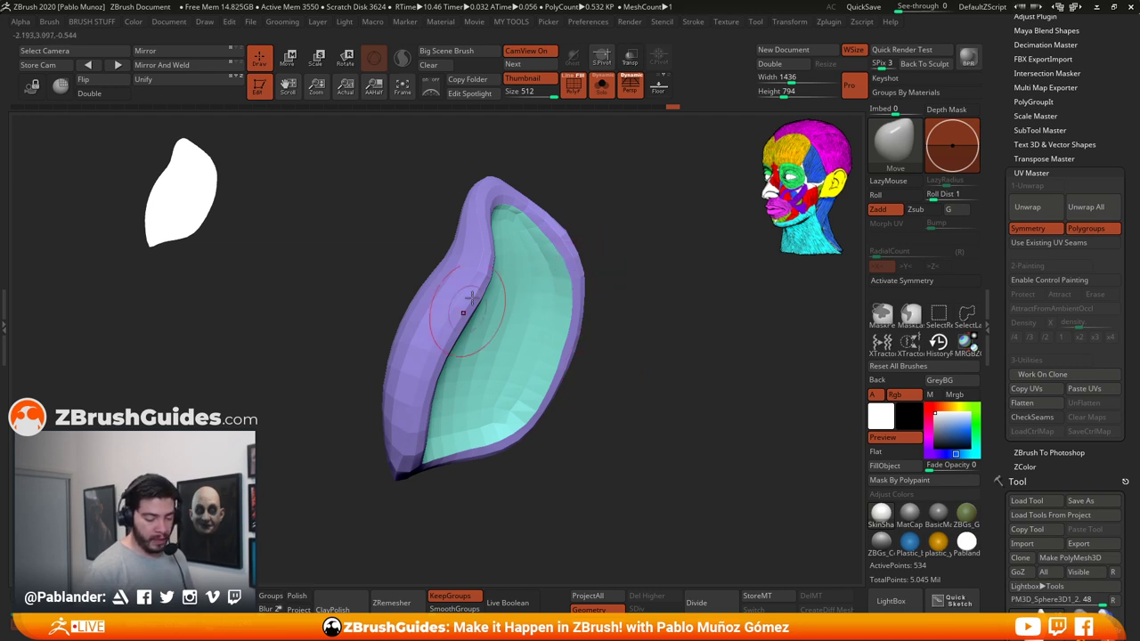
drag(681, 389, 712, 397)
click(1046, 210)
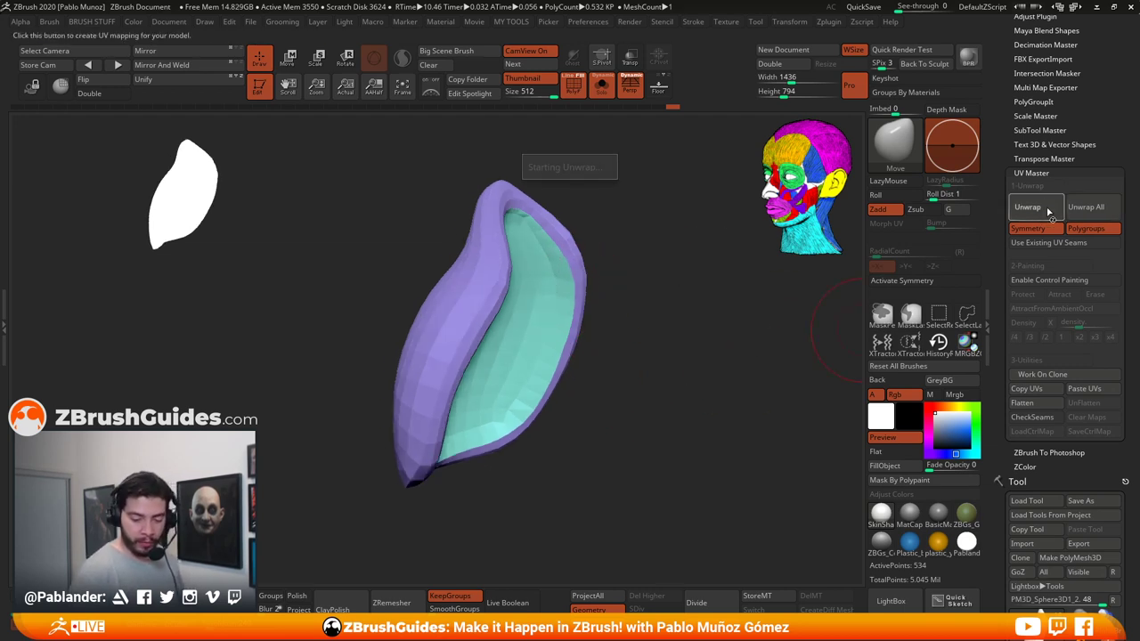
drag(621, 449, 674, 418)
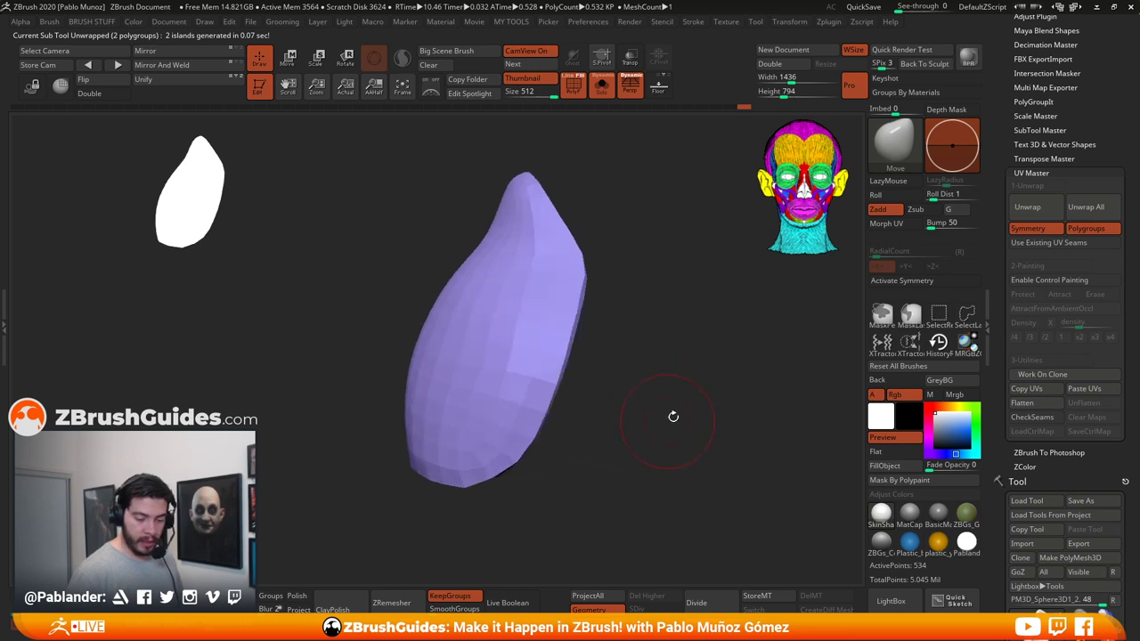
Step: Collapse the UV Master section and the Zplugin palette
click(1063, 173)
drag(1085, 137, 1077, 223)
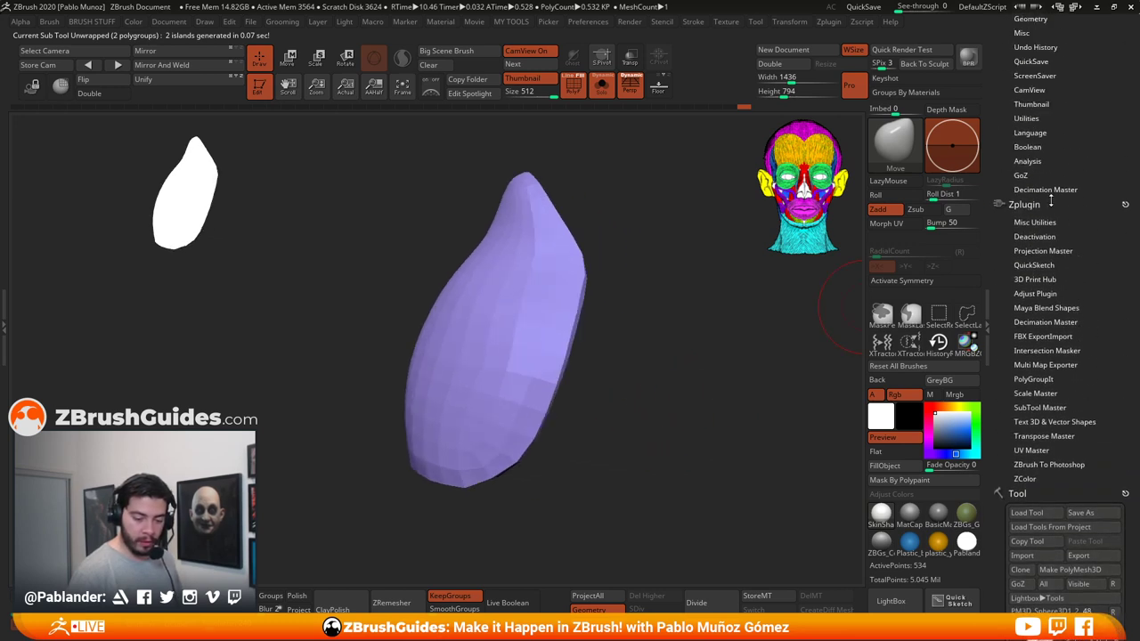
click(1051, 202)
mouse_move(733, 380)
mouse_down()
mouse_move(664, 413)
mouse_move(530, 227)
mouse_up()
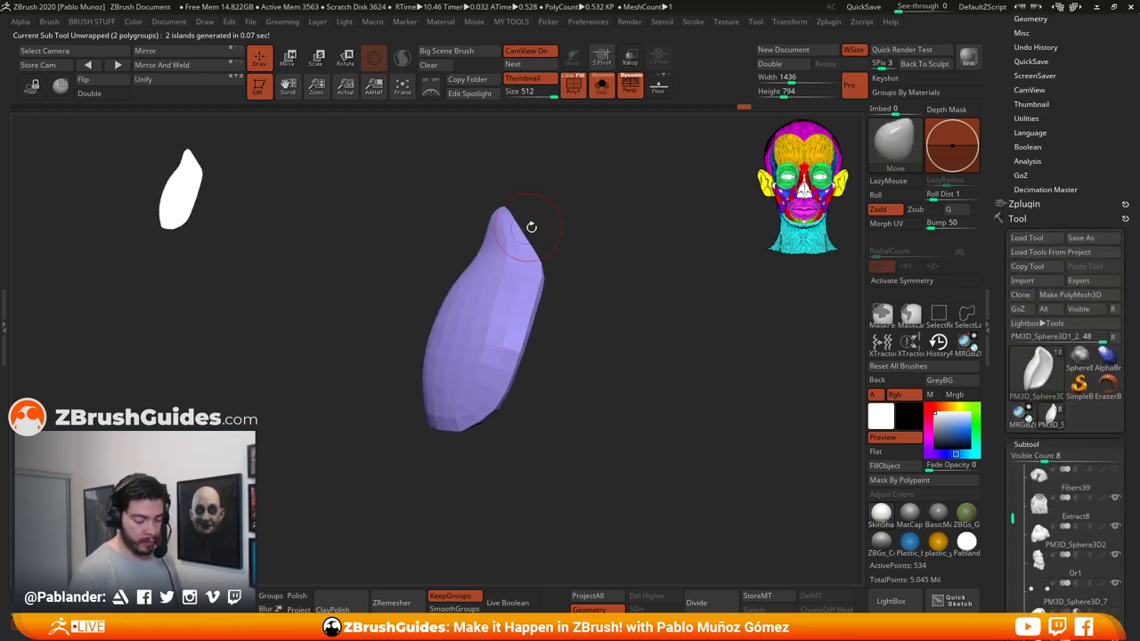
Step: Apply the grey MatCap material to the shoulder piece and hide the polyframe
drag(648, 414, 669, 391)
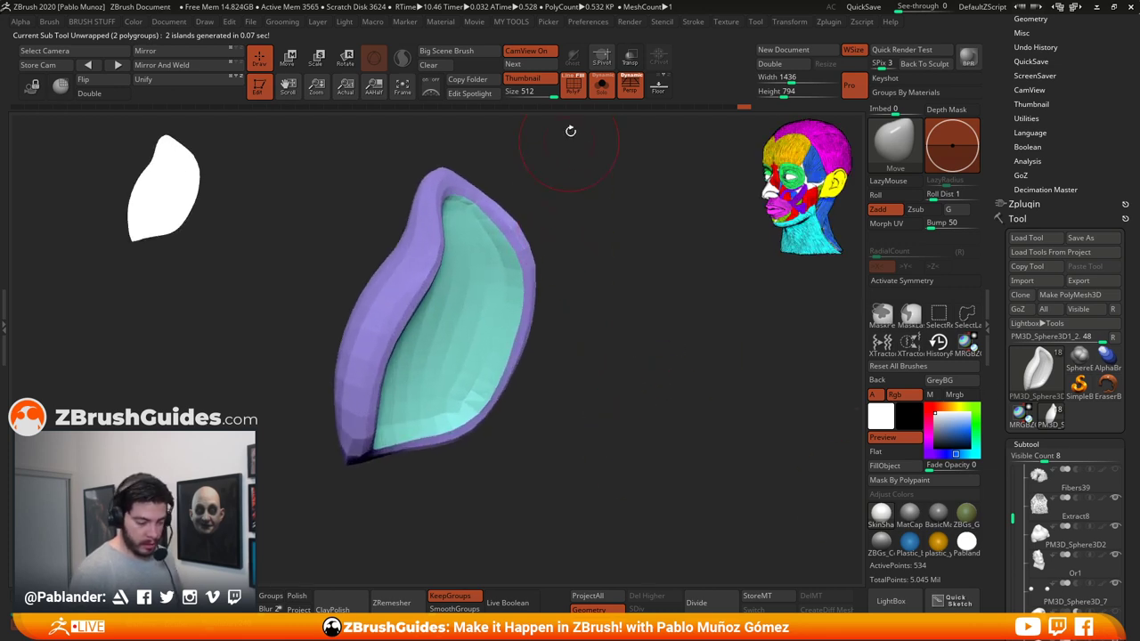
click(909, 514)
drag(671, 425, 802, 436)
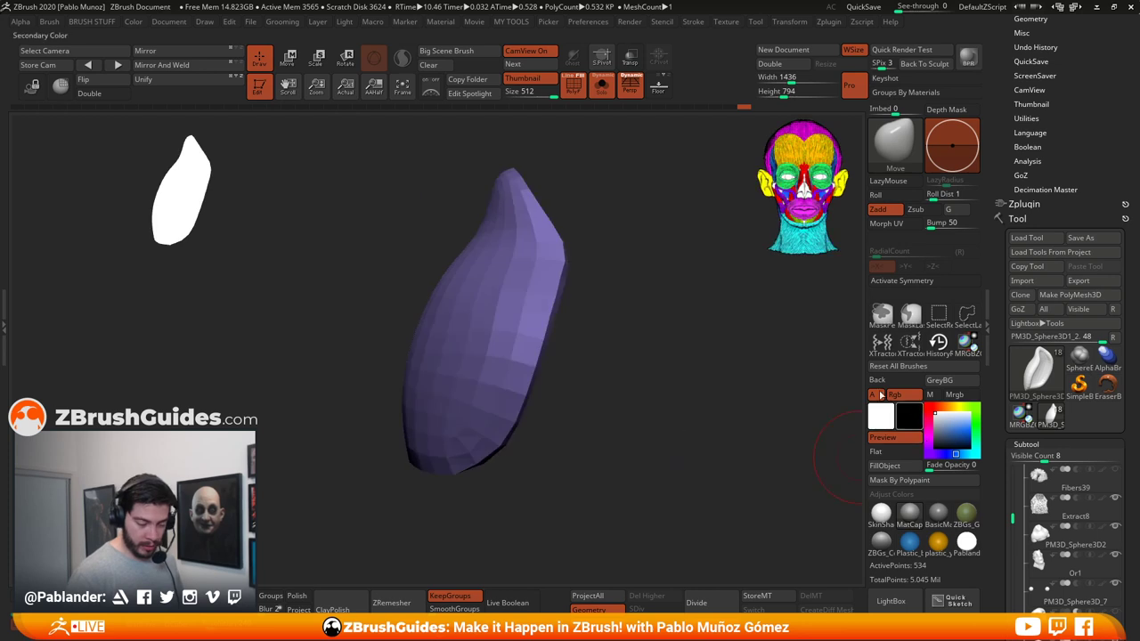
click(574, 84)
drag(620, 259, 754, 353)
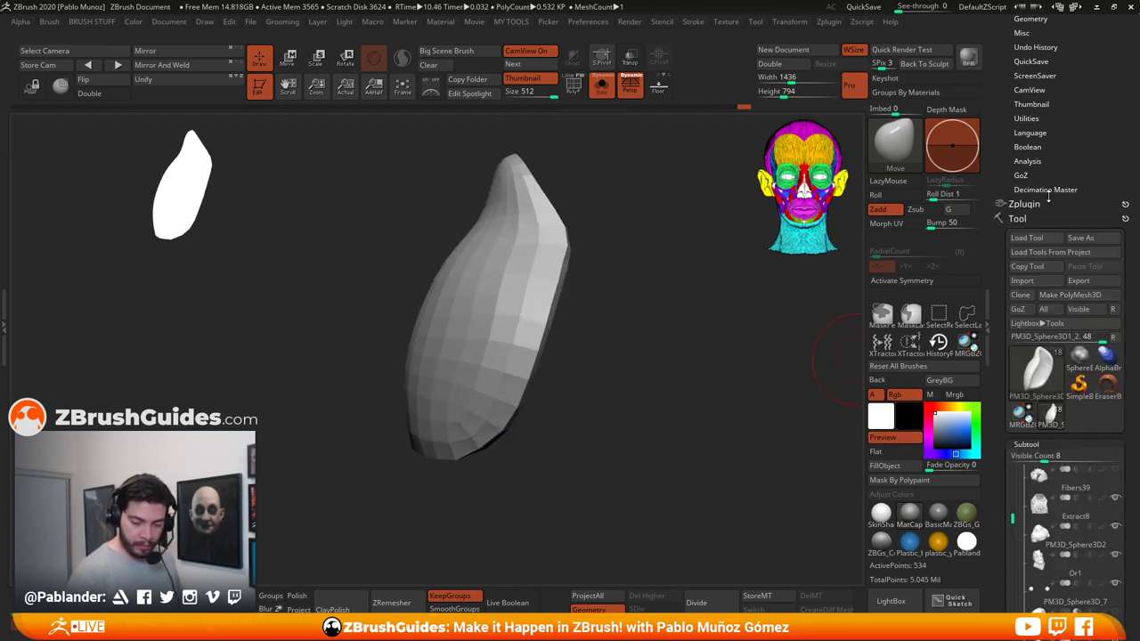
Step: Collapse the Preferences palette and bring the Subtool section into view
drag(1048, 198, 1066, 327)
click(1059, 21)
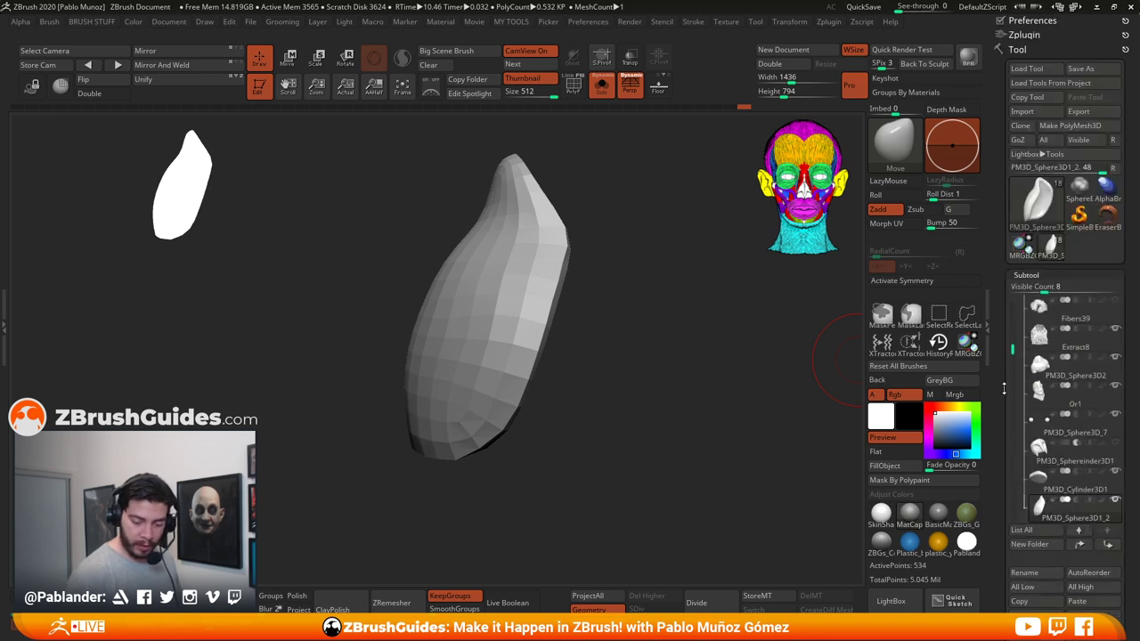
drag(1004, 388, 1007, 325)
drag(1014, 217, 1014, 236)
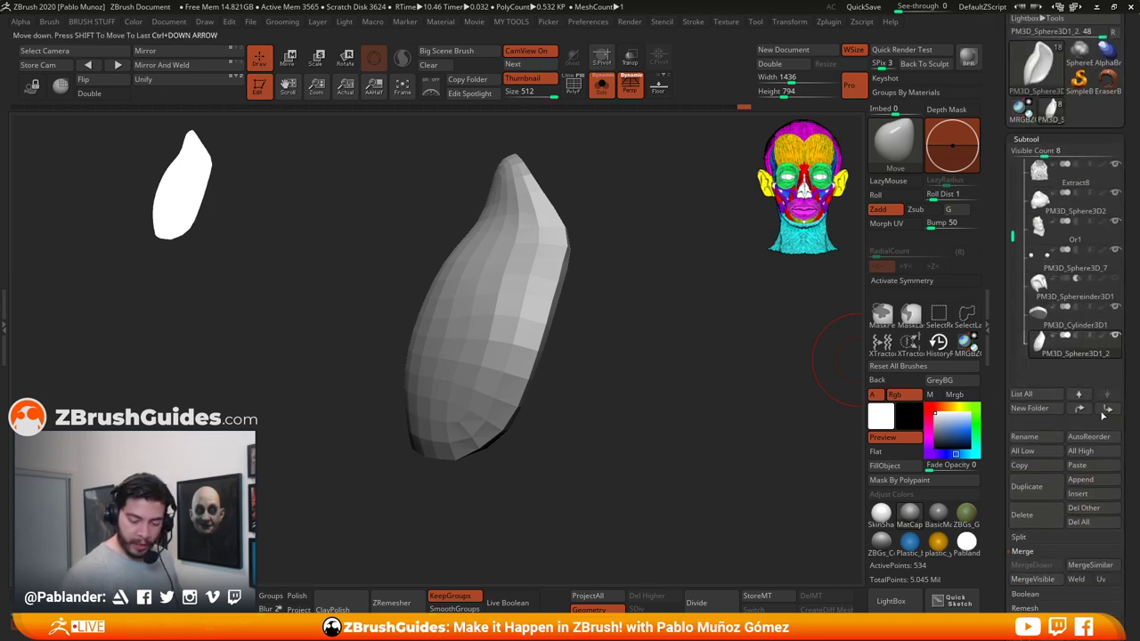
Step: Subdivide the unwrapped shoulder piece four times to reach SDiv 5
click(714, 602)
click(713, 603)
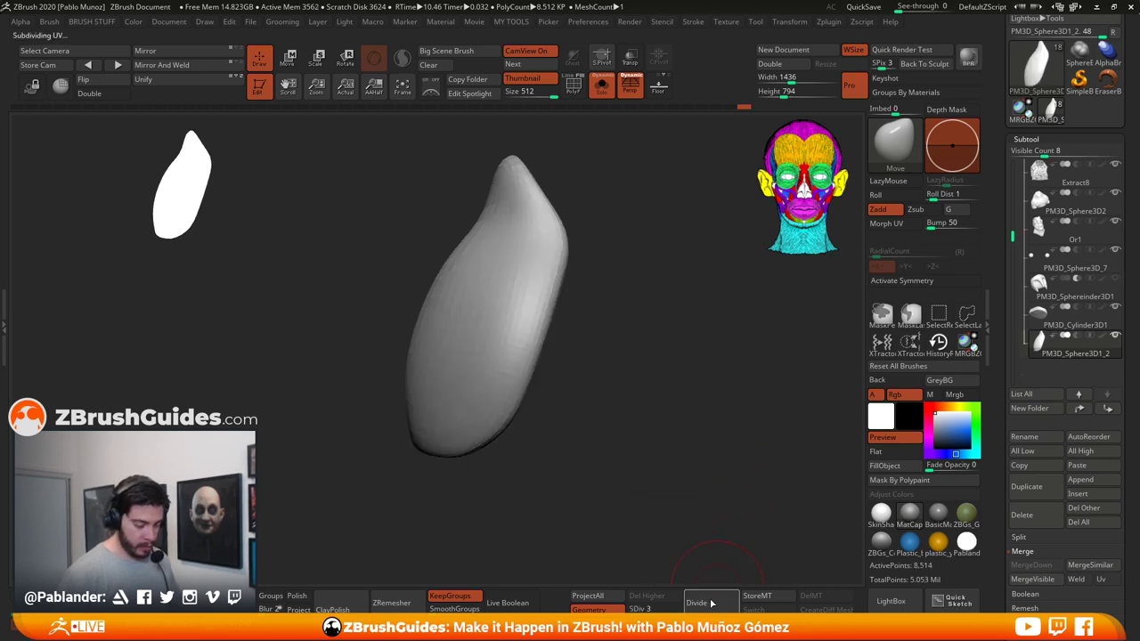
click(712, 603)
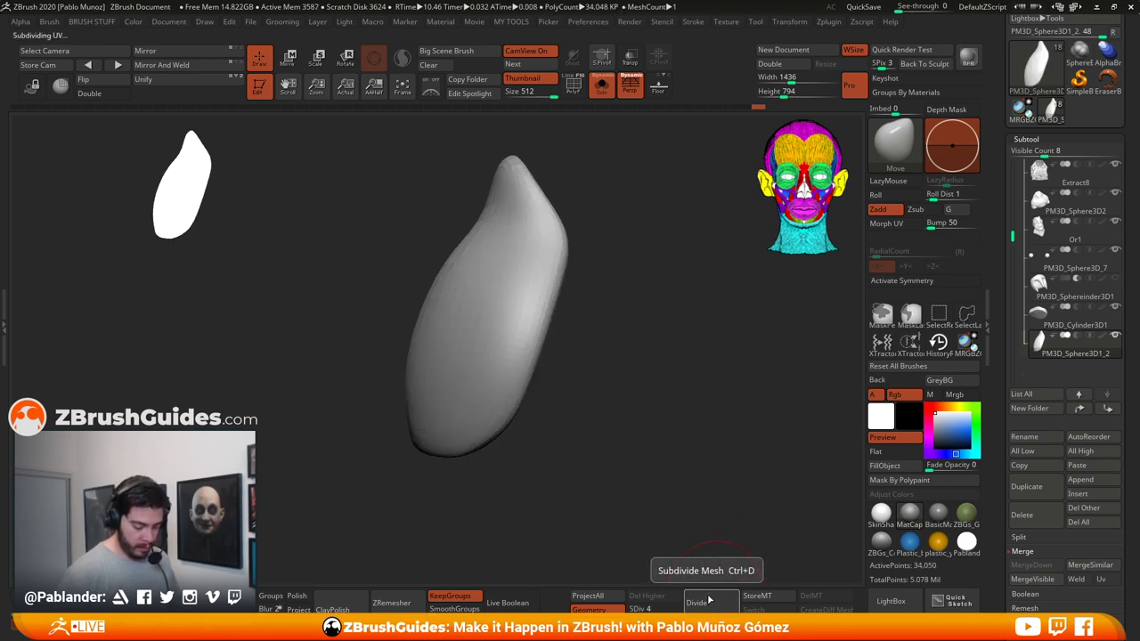
click(709, 600)
Step: Choose the DamStandard brush, carve a test groove across the shoulder piece's outer face and undo it
ctrl+right_drag(688, 405, 698, 332)
key(space)
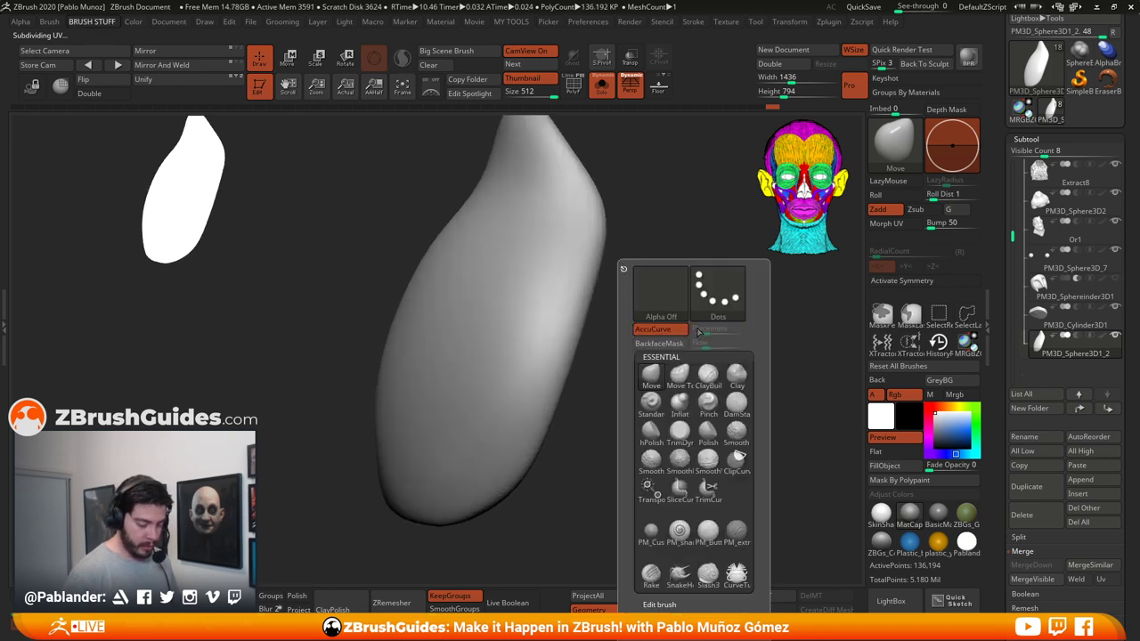
click(735, 401)
drag(541, 330, 446, 407)
key(ctrl+z)
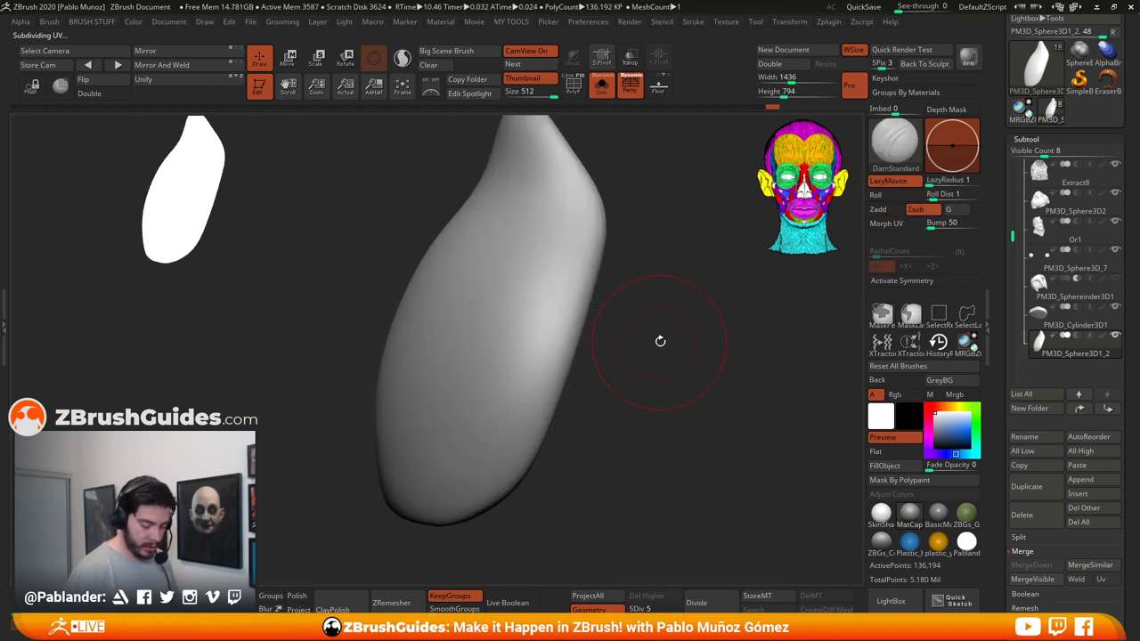
Step: Reduce the DamStandard draw size and subdivide the shoulder piece once more to SDiv 6
key(space)
drag(664, 340, 655, 337)
click(700, 603)
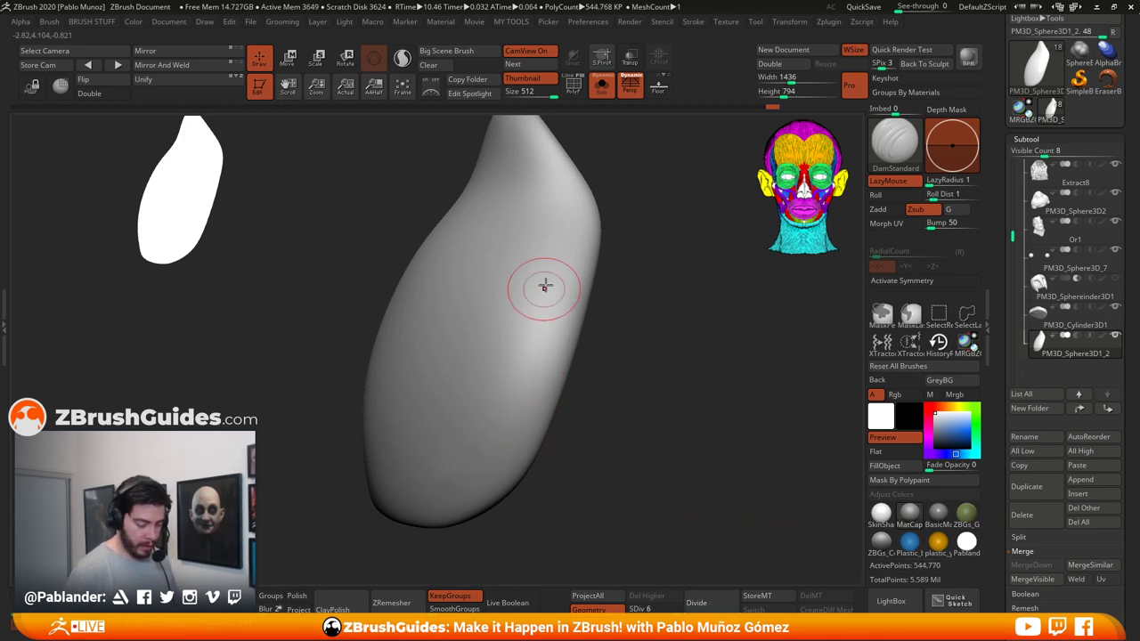
Step: Try carving curved S-shaped grooves into the shoulder piece's outer face with DamStandard and undo them
mouse_move(547, 281)
mouse_down()
mouse_move(468, 348)
mouse_move(455, 379)
mouse_up()
key(ctrl+z)
drag(535, 238, 472, 434)
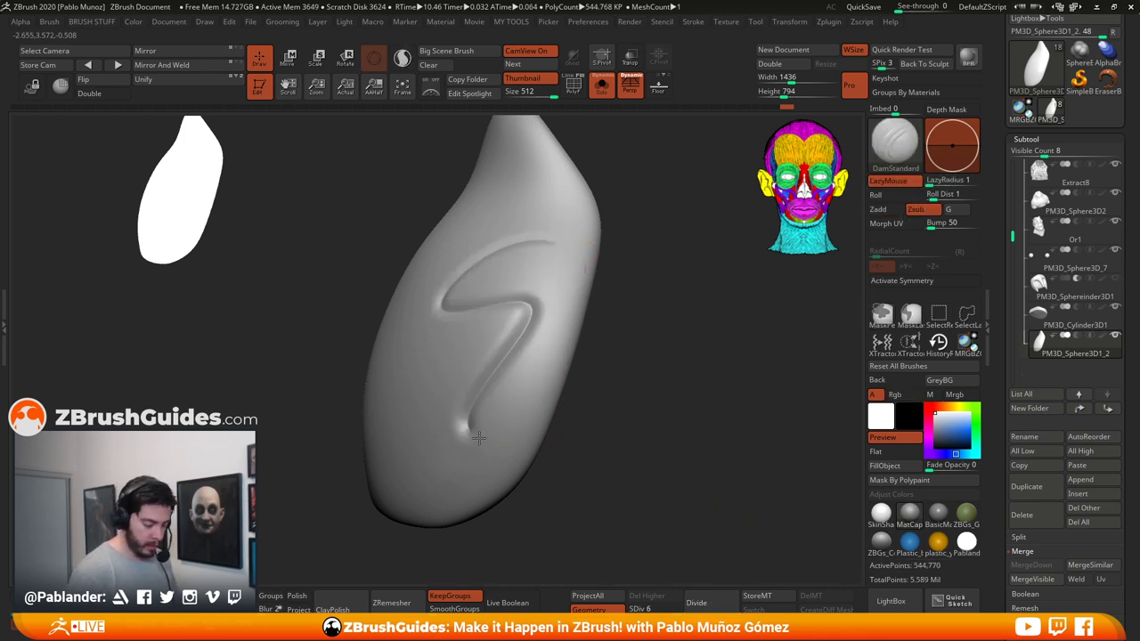
drag(575, 445, 621, 442)
key(ctrl+z)
mouse_move(450, 410)
mouse_down()
mouse_move(383, 356)
mouse_move(484, 254)
mouse_move(498, 316)
mouse_move(458, 405)
mouse_up()
mouse_move(621, 434)
mouse_down()
mouse_move(662, 453)
mouse_move(687, 402)
mouse_move(730, 411)
mouse_move(703, 422)
mouse_move(700, 394)
mouse_move(670, 399)
mouse_move(581, 455)
mouse_up()
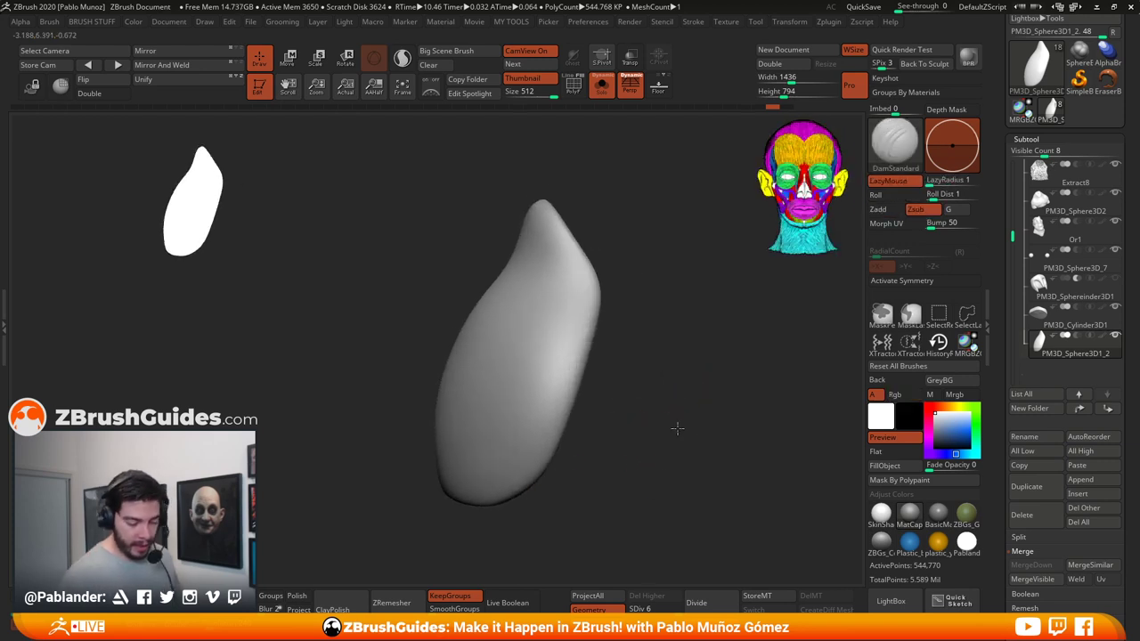
Step: Turn the subdivided shoulder piece toward its inner side and show the polyframe
drag(677, 429, 687, 378)
drag(604, 141, 628, 198)
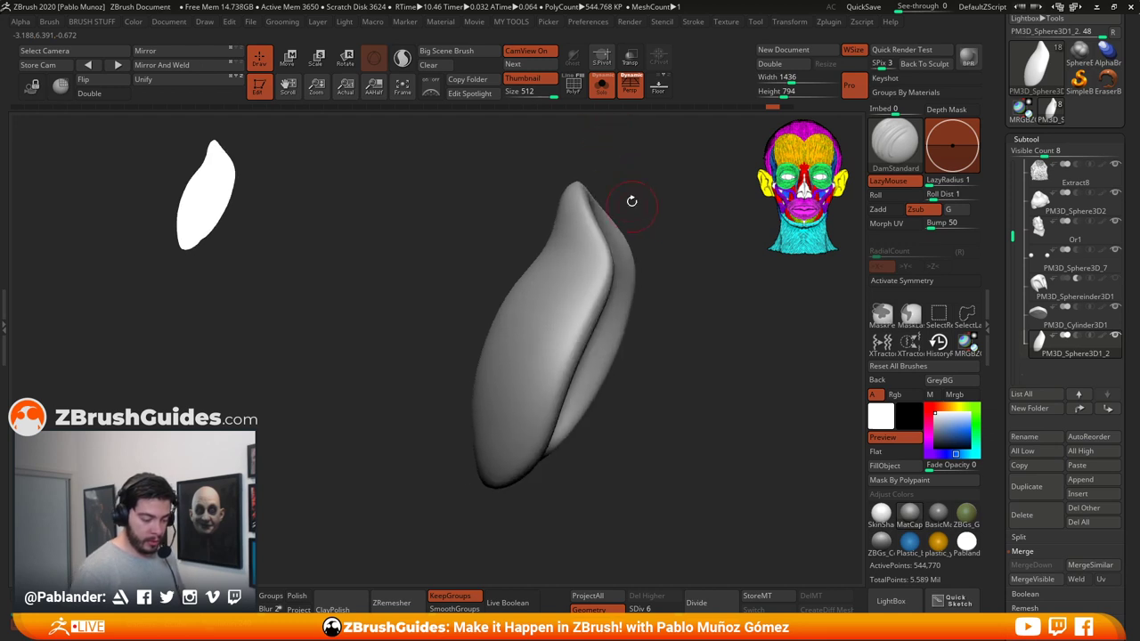
click(579, 92)
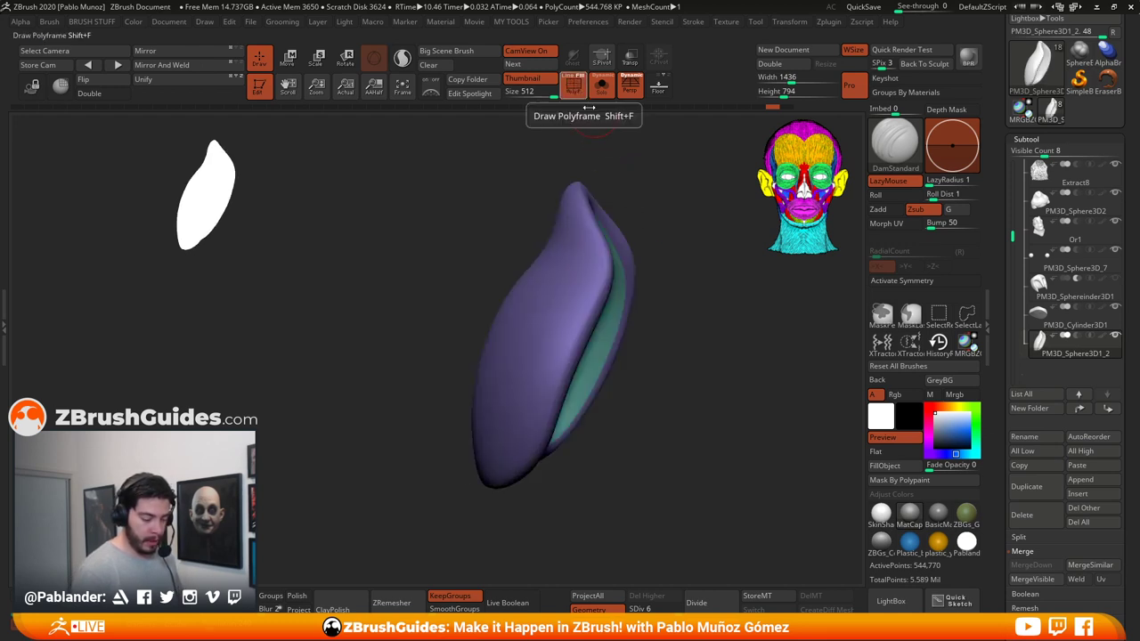
Step: Open the UV Map settings and morph the shoulder piece into its flat UV layout
mouse_move(774, 267)
mouse_down()
mouse_move(660, 316)
mouse_move(738, 318)
mouse_move(695, 376)
mouse_up()
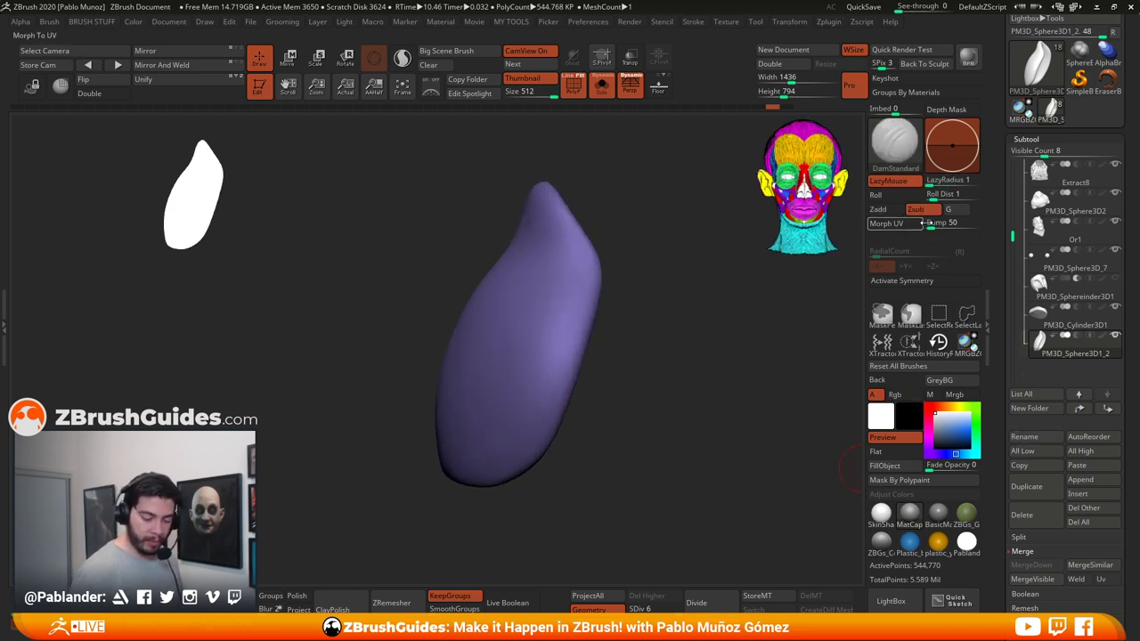
drag(1009, 354, 1003, 173)
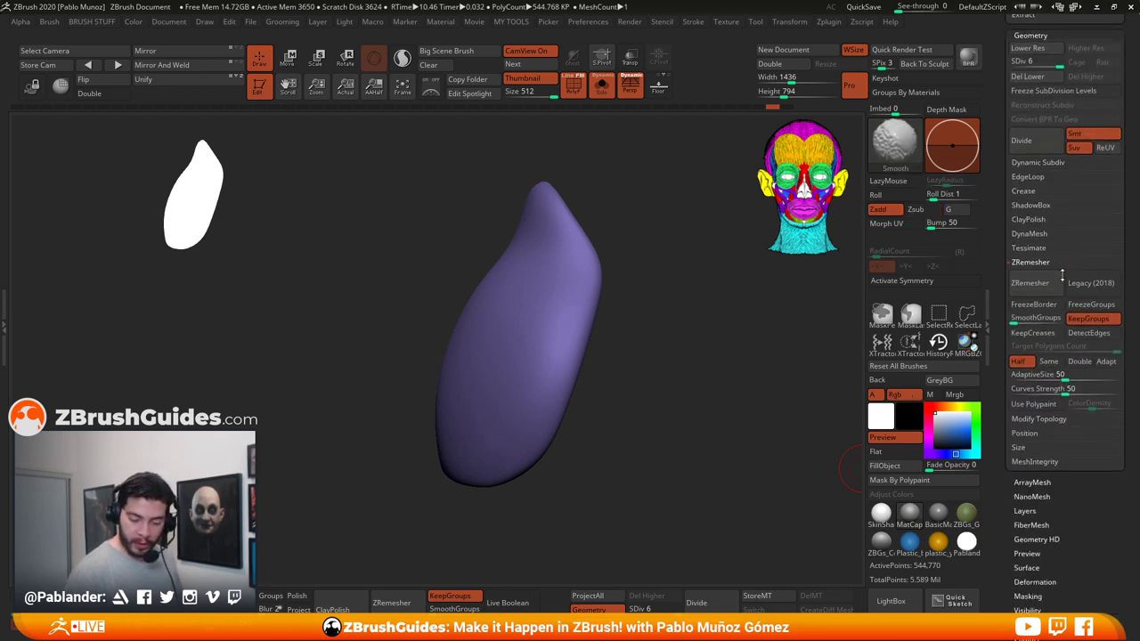
drag(1076, 528, 1076, 525)
scroll(1076, 525, down, 5)
key(shift)
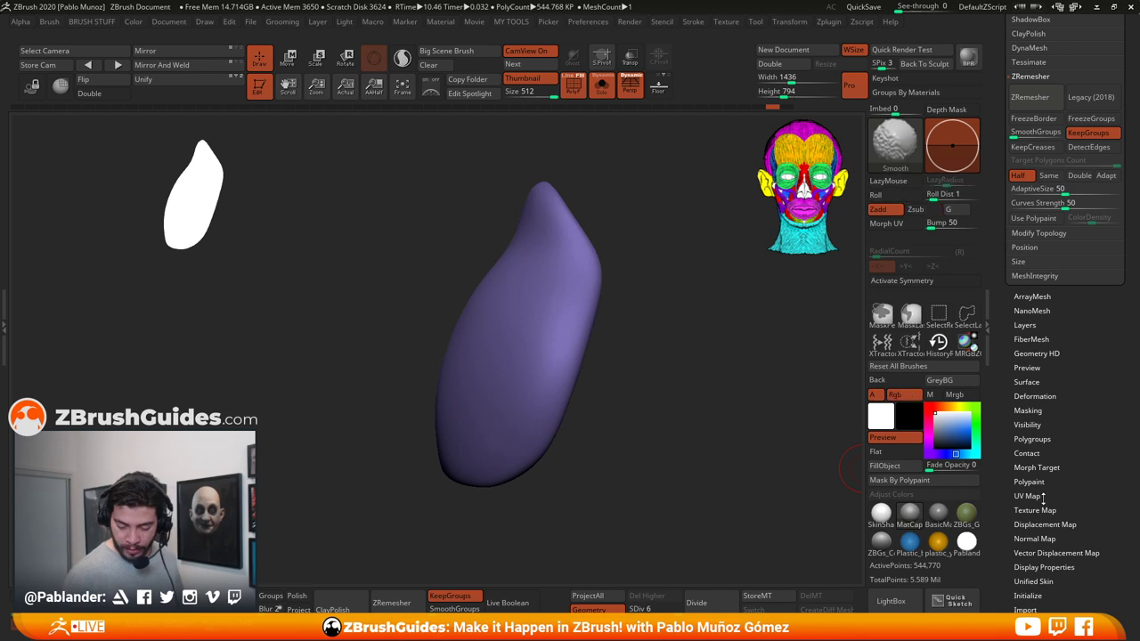
click(1027, 496)
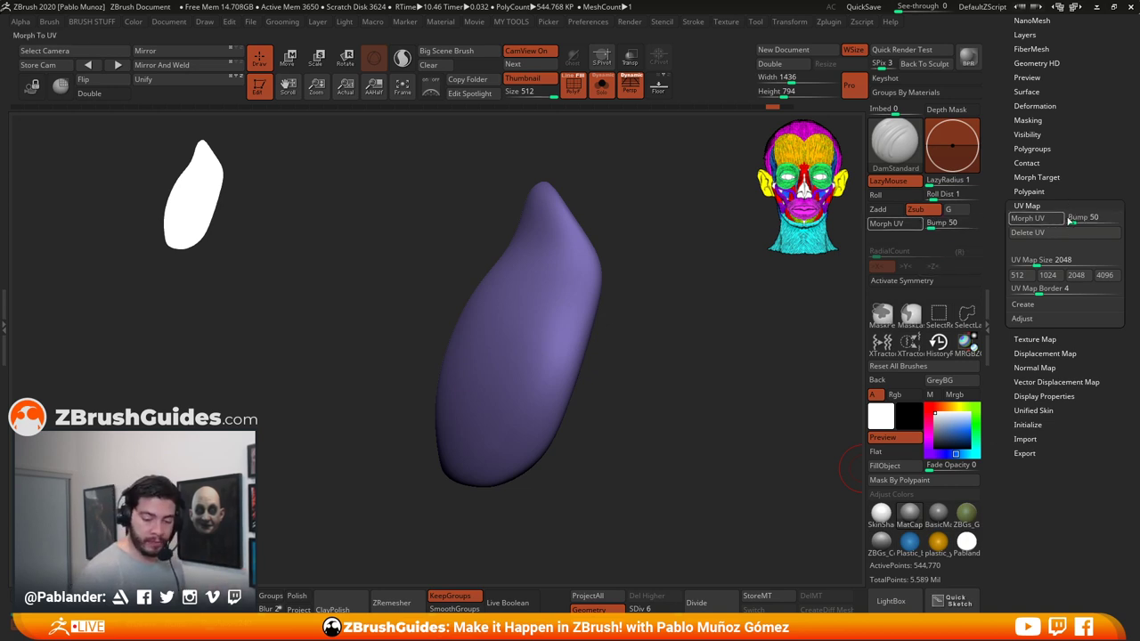
click(1047, 221)
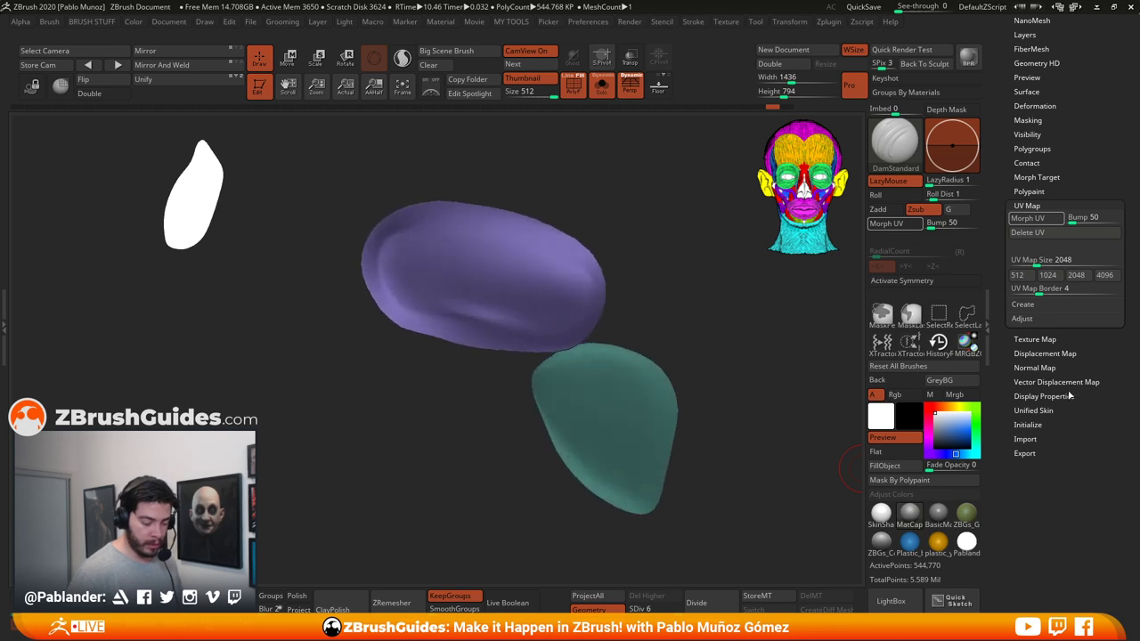
mouse_move(712, 292)
shift+mouse_down()
mouse_move(687, 292)
mouse_move(683, 487)
mouse_move(704, 461)
mouse_move(713, 402)
mouse_move(717, 456)
mouse_move(707, 402)
mouse_move(692, 387)
mouse_move(688, 407)
mouse_move(687, 392)
mouse_move(616, 413)
mouse_move(693, 313)
mouse_move(636, 394)
mouse_move(685, 443)
shift+mouse_up()
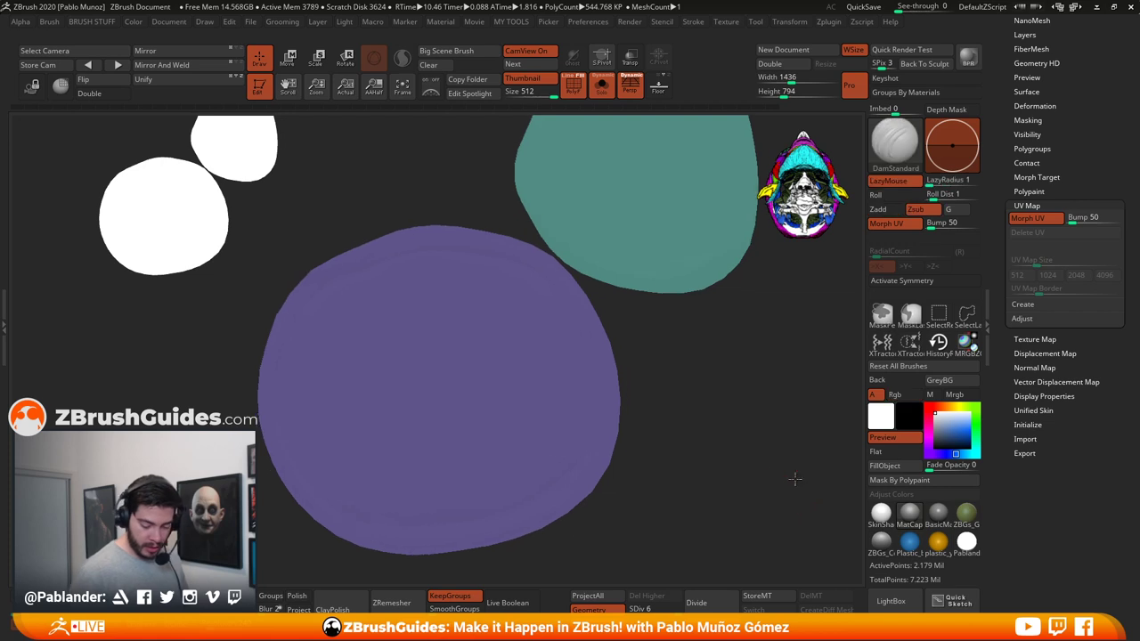
Step: Switch the flattened shoulder piece to the BasicMaterial and hide the polyframe display
click(883, 515)
click(906, 518)
click(935, 517)
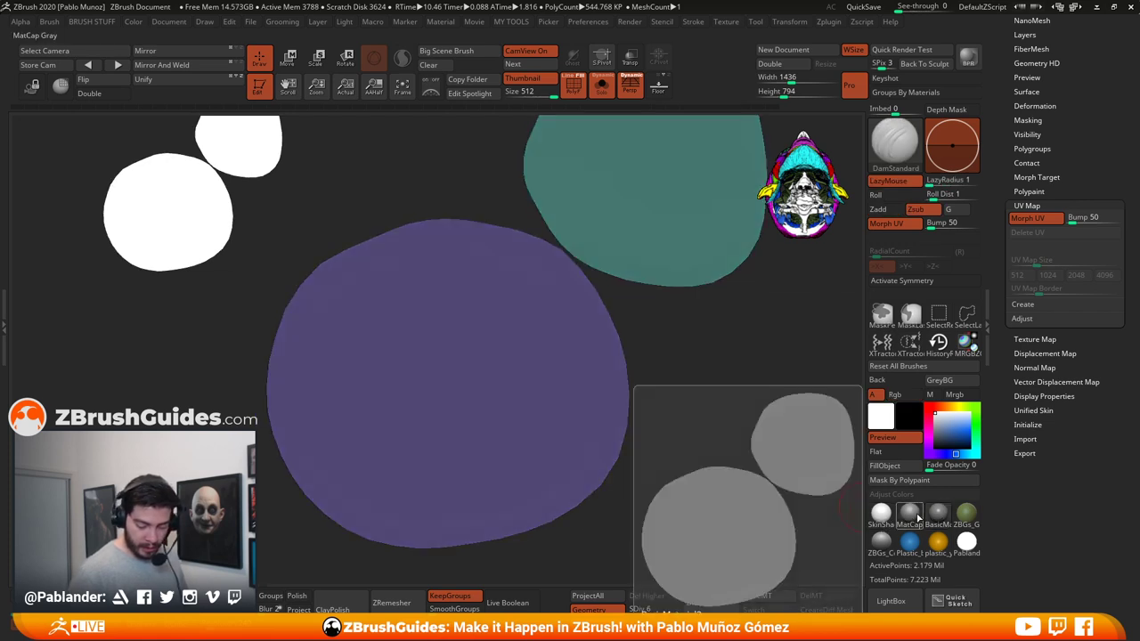
click(574, 83)
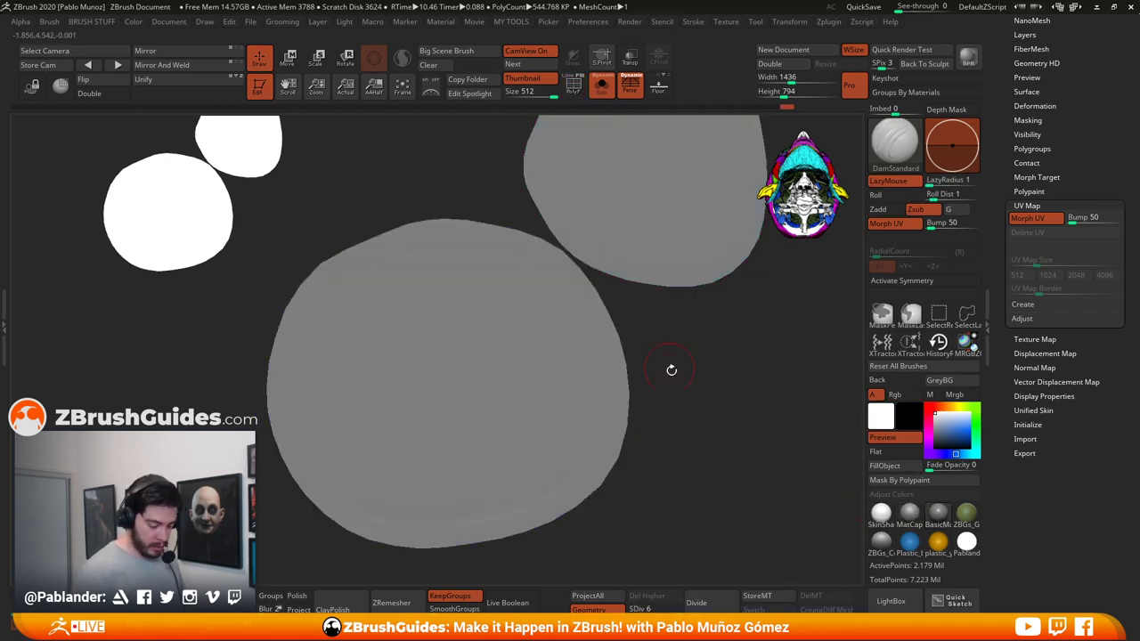
mouse_move(677, 347)
mouse_down()
mouse_move(691, 328)
mouse_move(671, 346)
mouse_up()
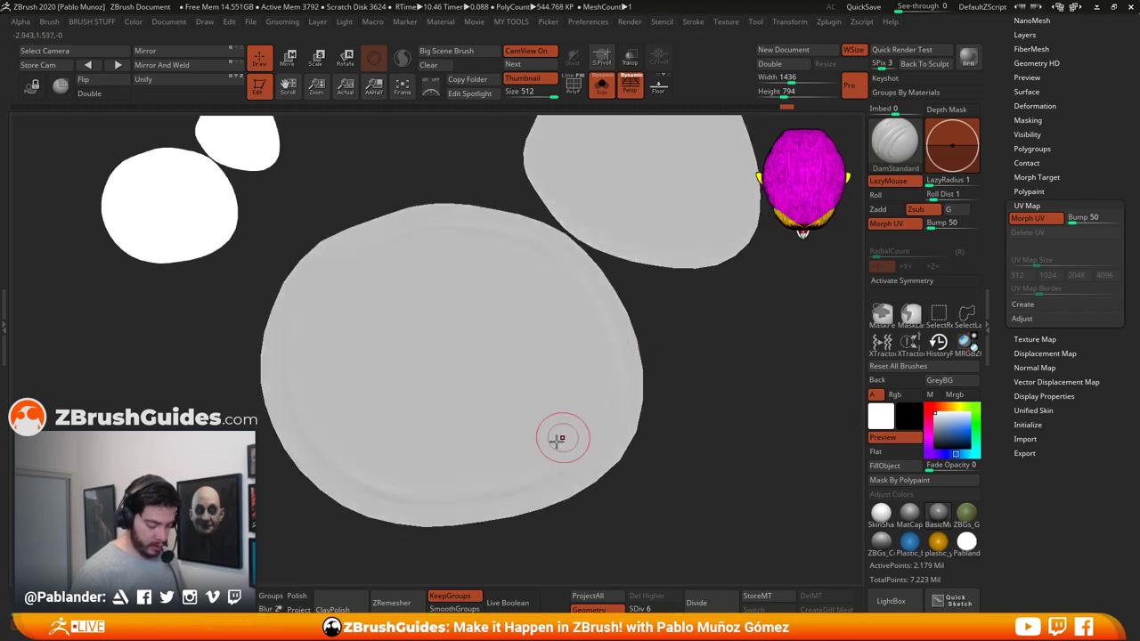
Step: Reduce the DamStandard draw size and carve a closed groove just inside the outline of the larger flattened UV island
mouse_move(297, 403)
mouse_down()
mouse_move(484, 219)
mouse_move(638, 381)
mouse_up()
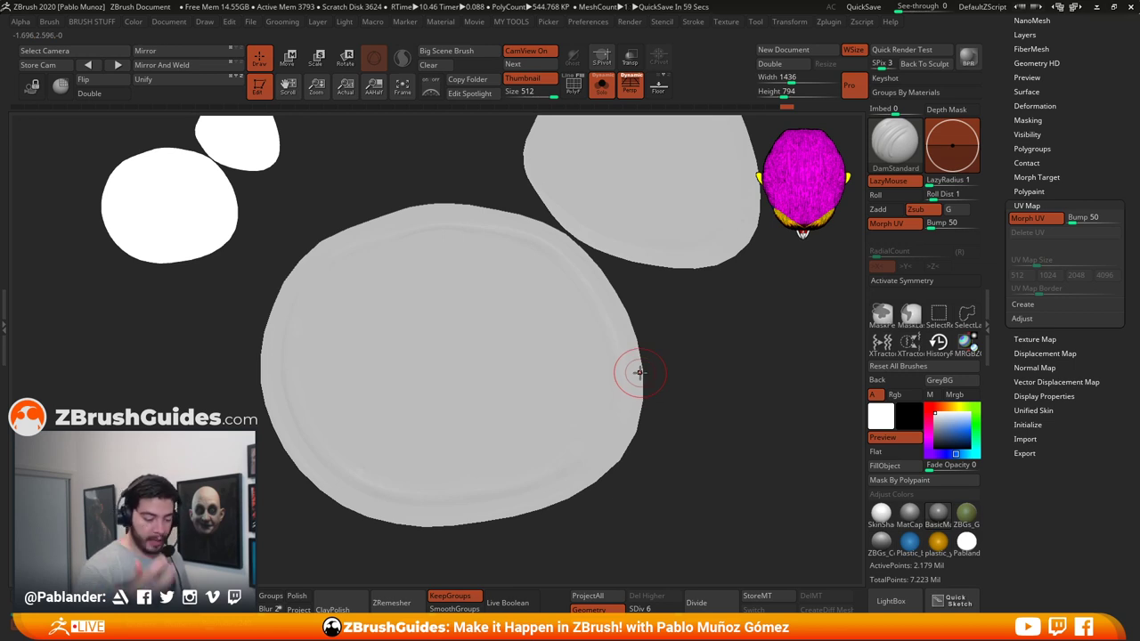
drag(674, 356, 655, 415)
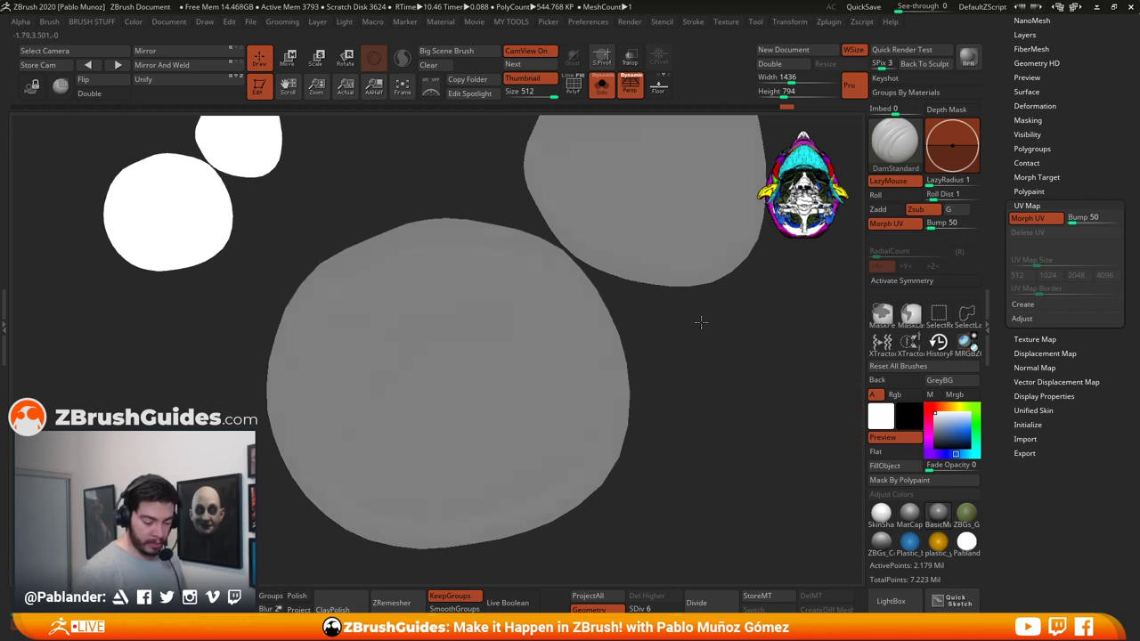
key(space)
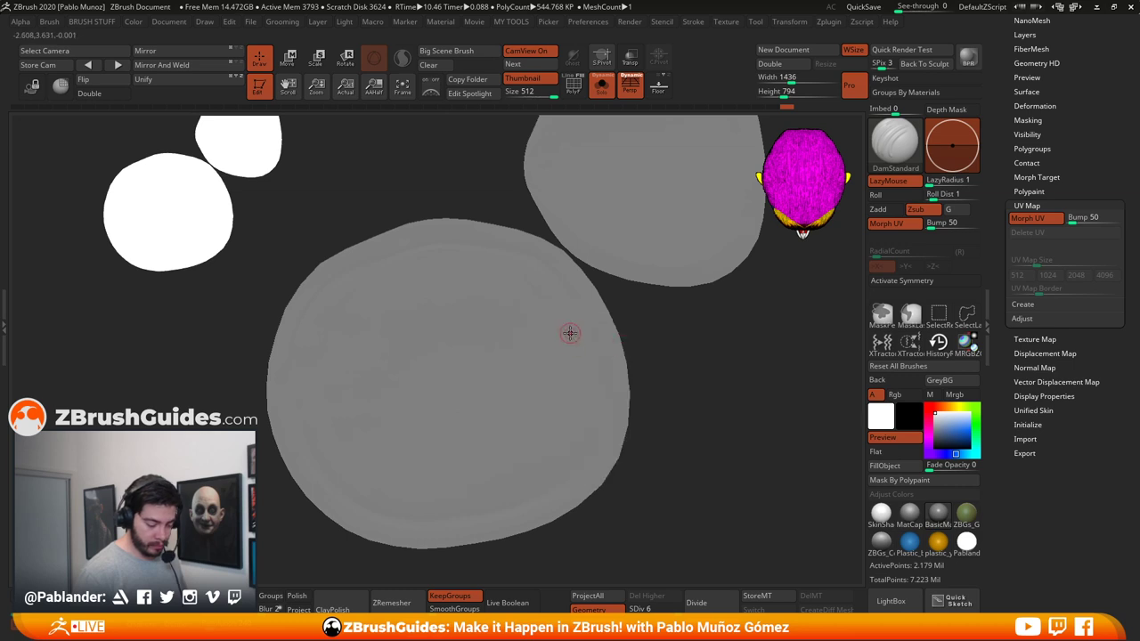
mouse_move(570, 333)
mouse_down()
mouse_move(582, 344)
mouse_move(636, 335)
mouse_move(565, 333)
mouse_move(251, 405)
mouse_up()
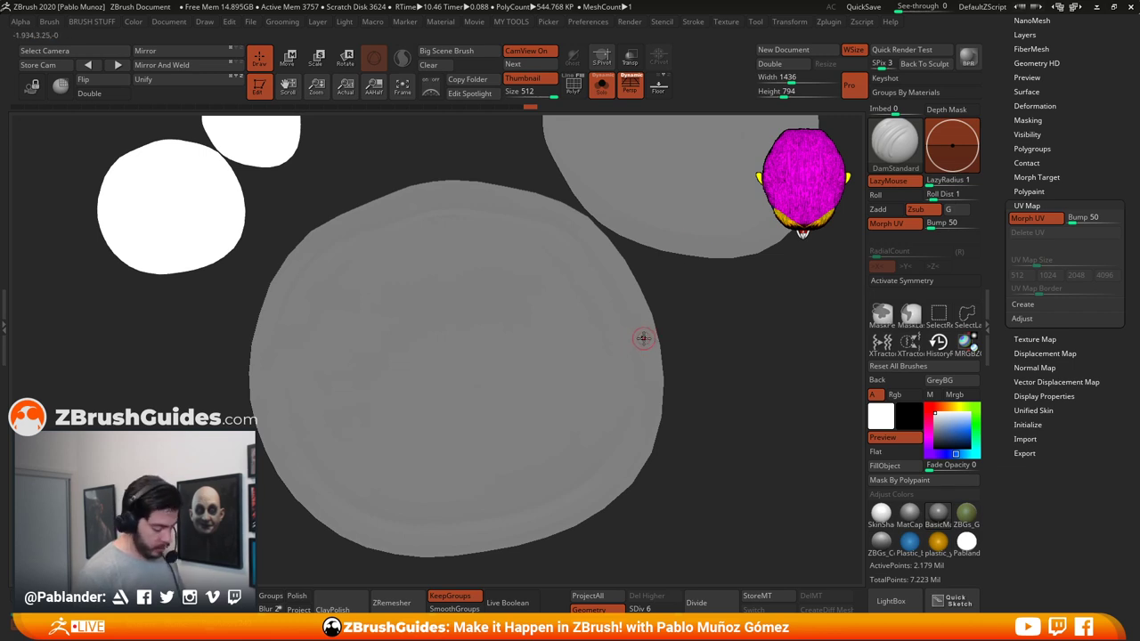
mouse_move(634, 322)
mouse_down()
mouse_move(556, 229)
mouse_move(369, 235)
mouse_move(267, 348)
mouse_move(327, 493)
mouse_move(509, 523)
mouse_move(636, 406)
mouse_up()
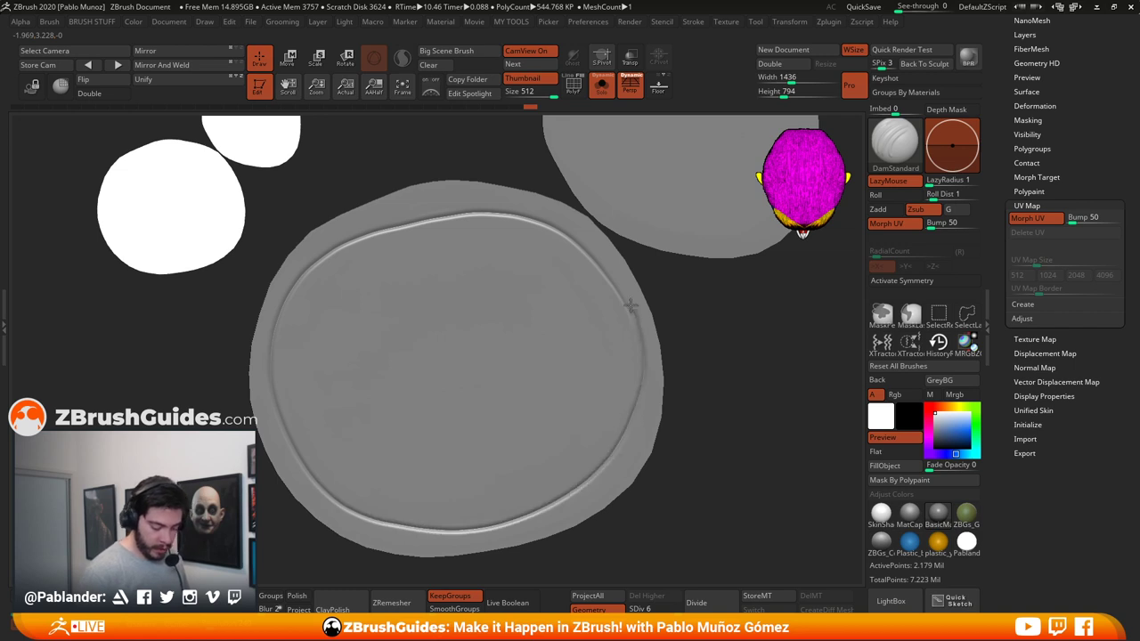
mouse_move(630, 305)
mouse_down()
mouse_move(548, 220)
mouse_move(419, 214)
mouse_move(312, 260)
mouse_up()
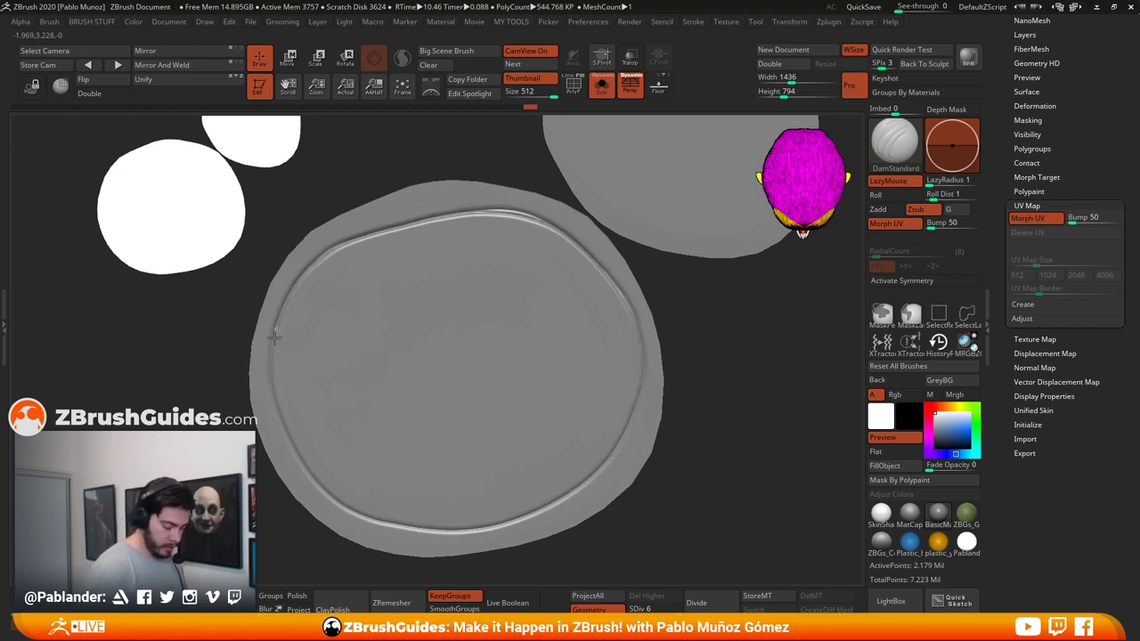
mouse_move(368, 515)
mouse_down()
mouse_move(463, 531)
mouse_move(575, 490)
mouse_up()
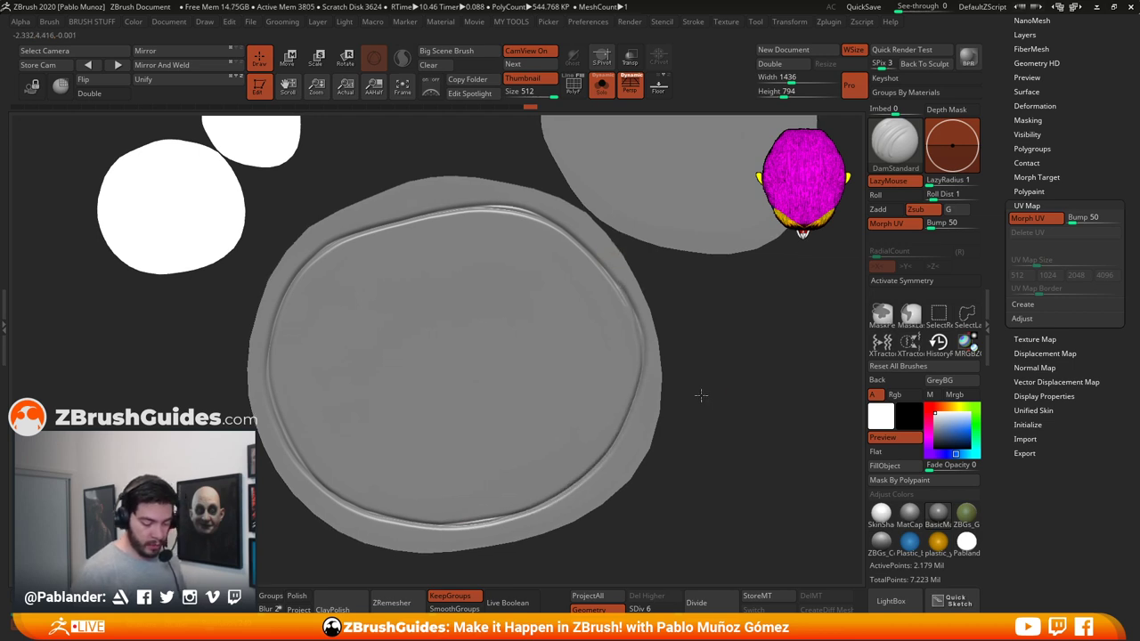
Step: Turn off the UV morph to return the shoulder piece to 3D and inspect the carved groove along its rim
alt+drag(700, 395, 696, 366)
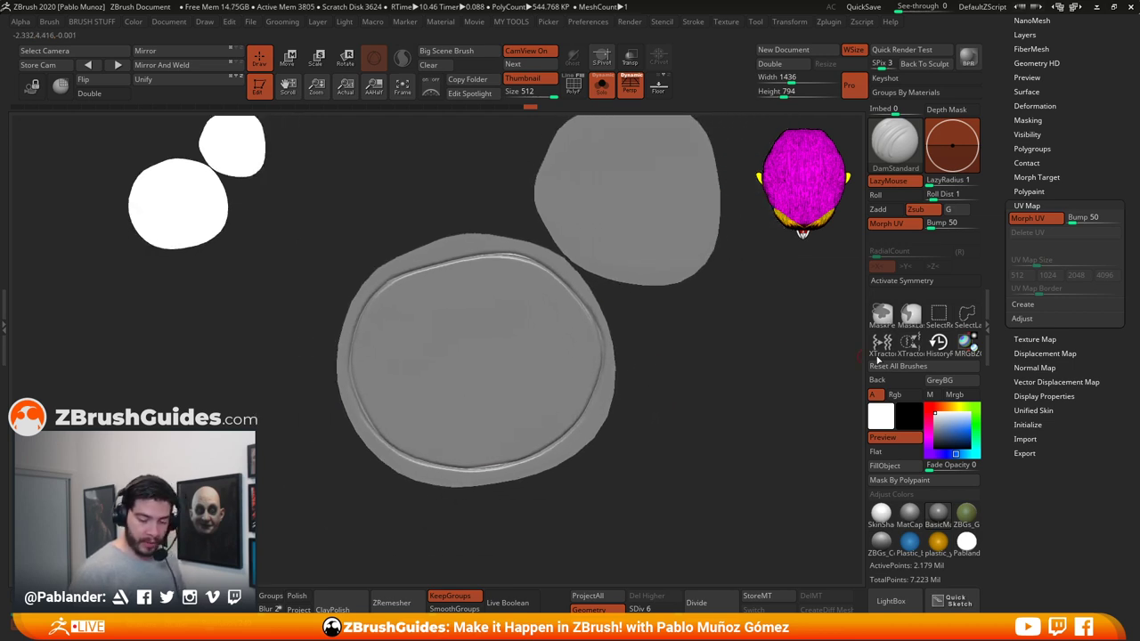
click(1044, 219)
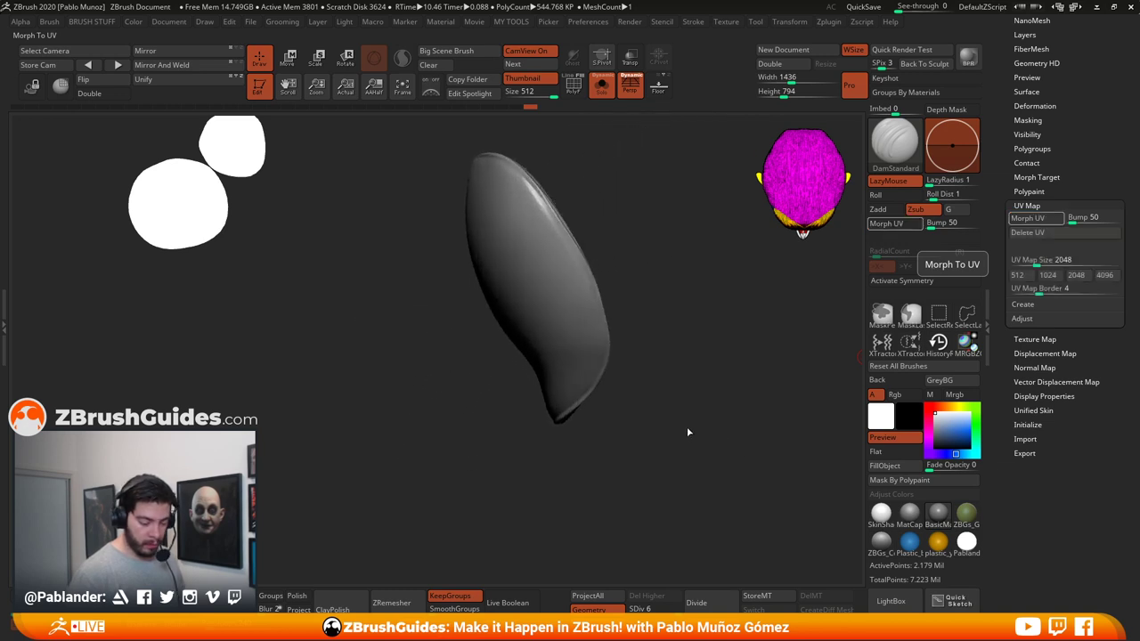
drag(662, 387, 654, 294)
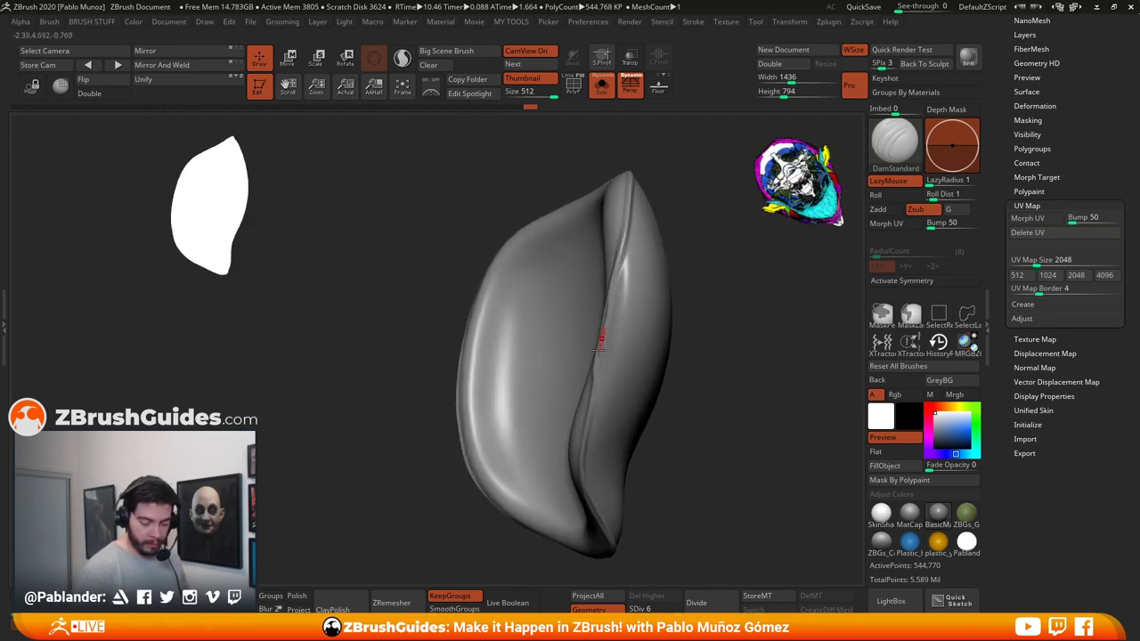
drag(654, 443, 689, 302)
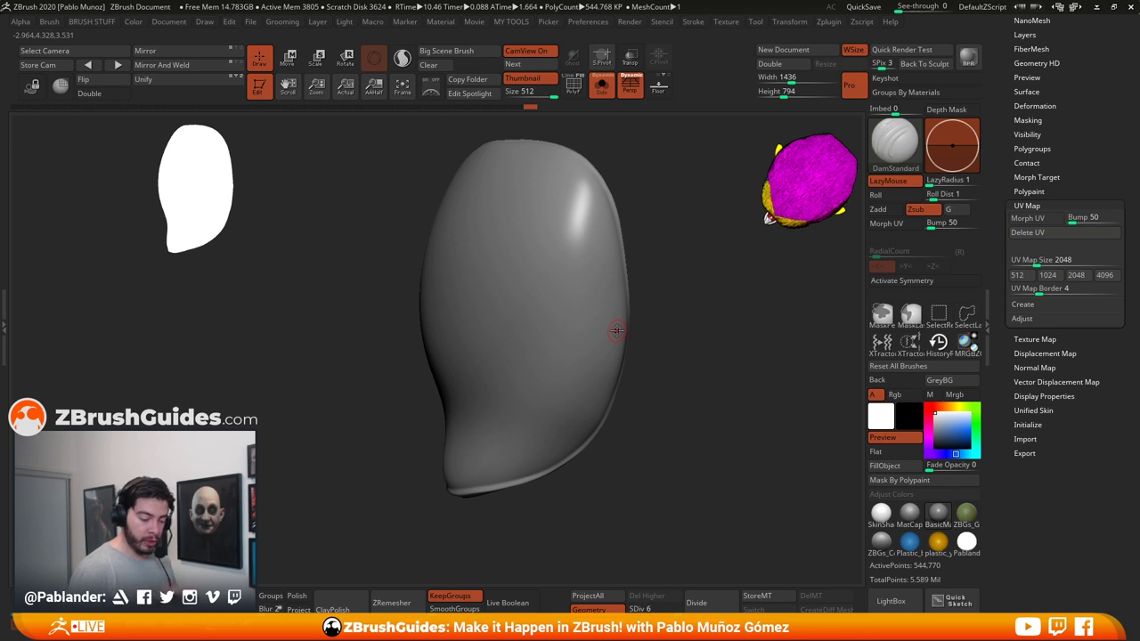
drag(709, 352, 717, 354)
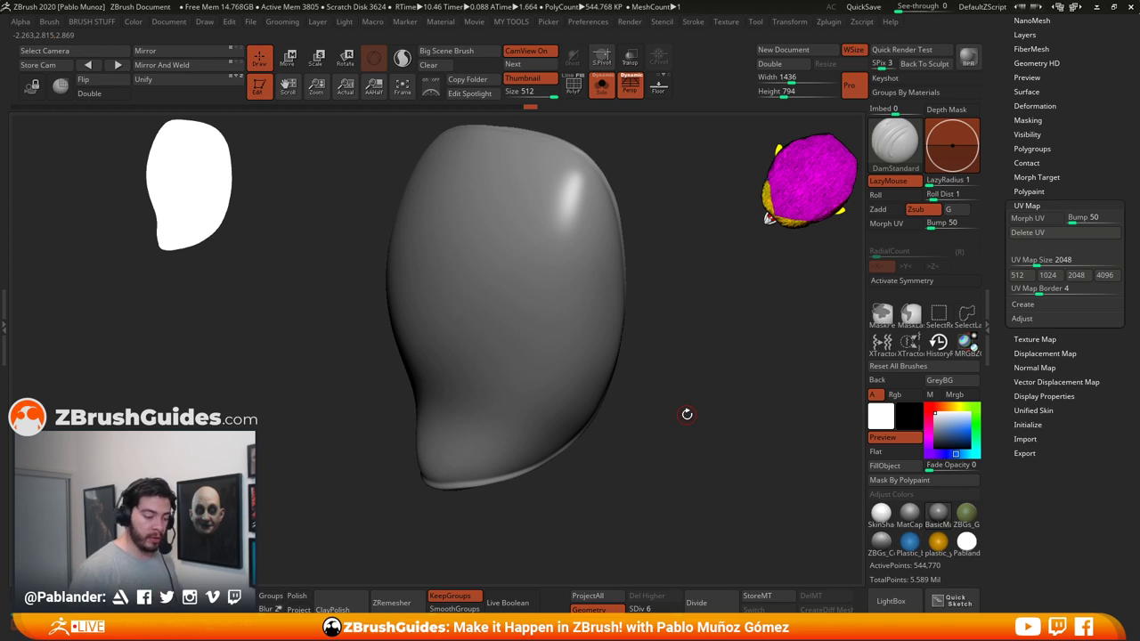
Step: Morph the piece to its UV layout again, set LazyRadius to 25 and carve a smooth closed groove inside the larger island's outline
key(u)
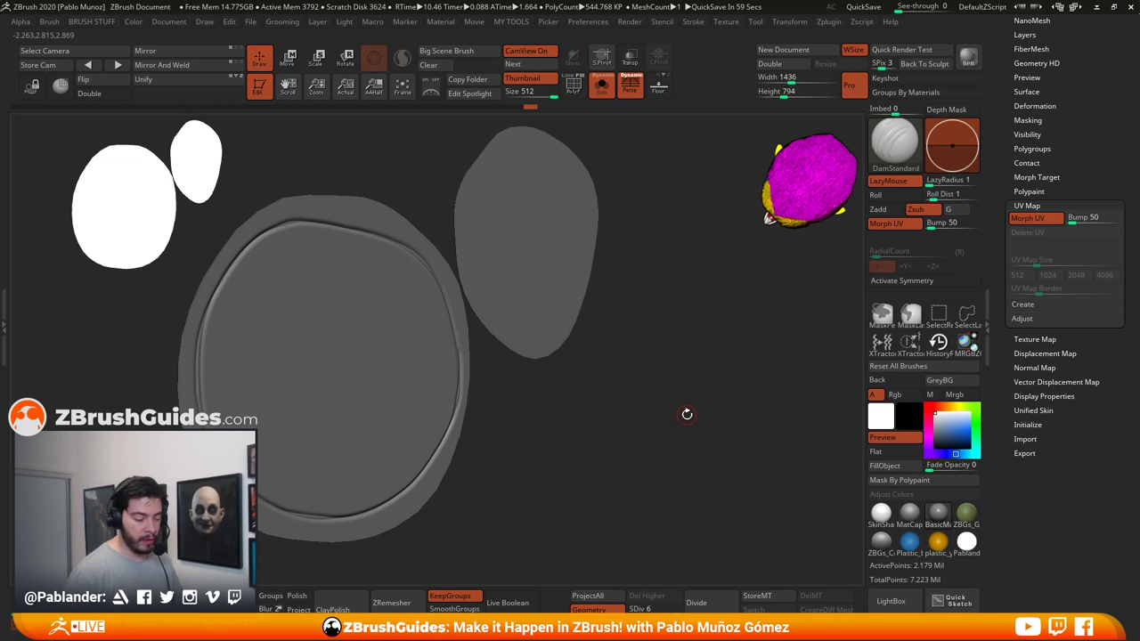
drag(687, 415, 730, 379)
alt+drag(677, 355, 758, 349)
drag(649, 286, 615, 241)
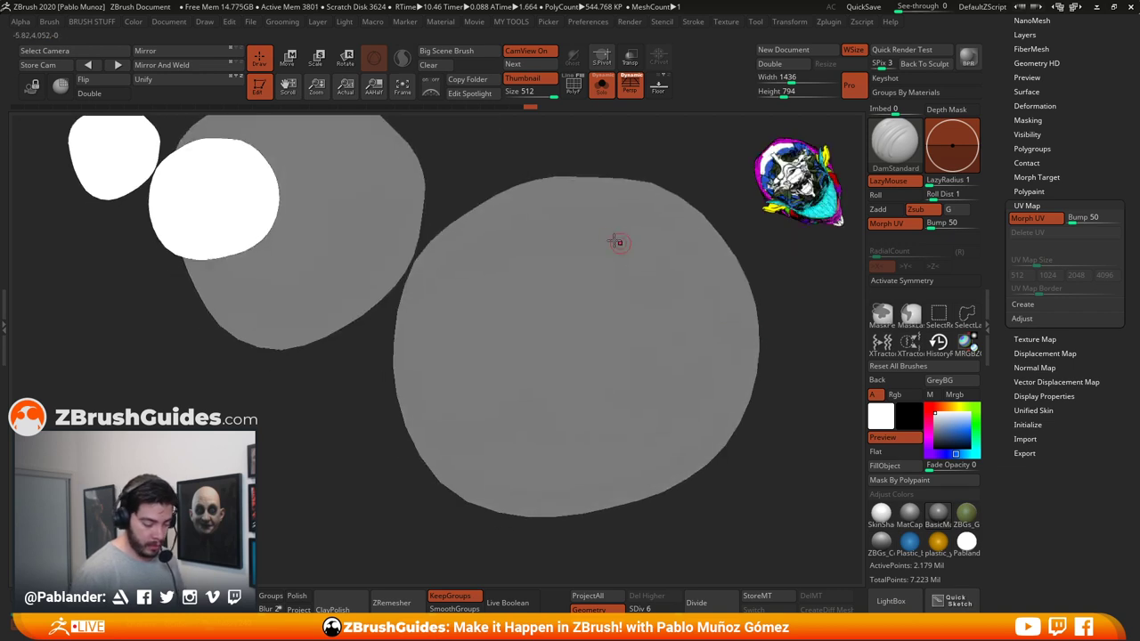
key(space)
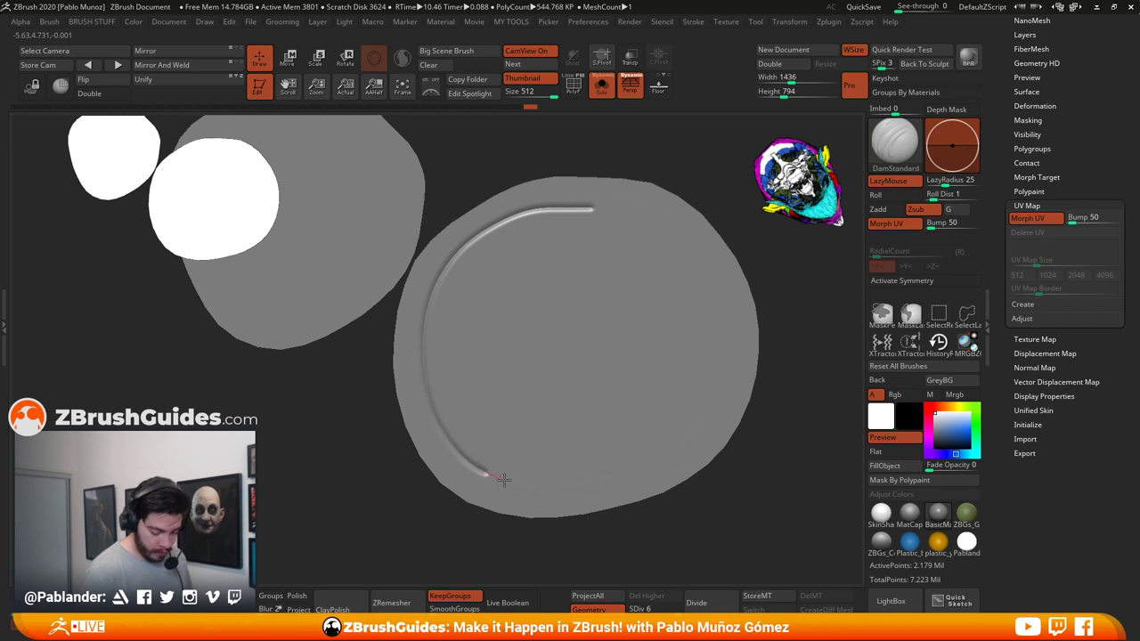
drag(620, 477, 678, 445)
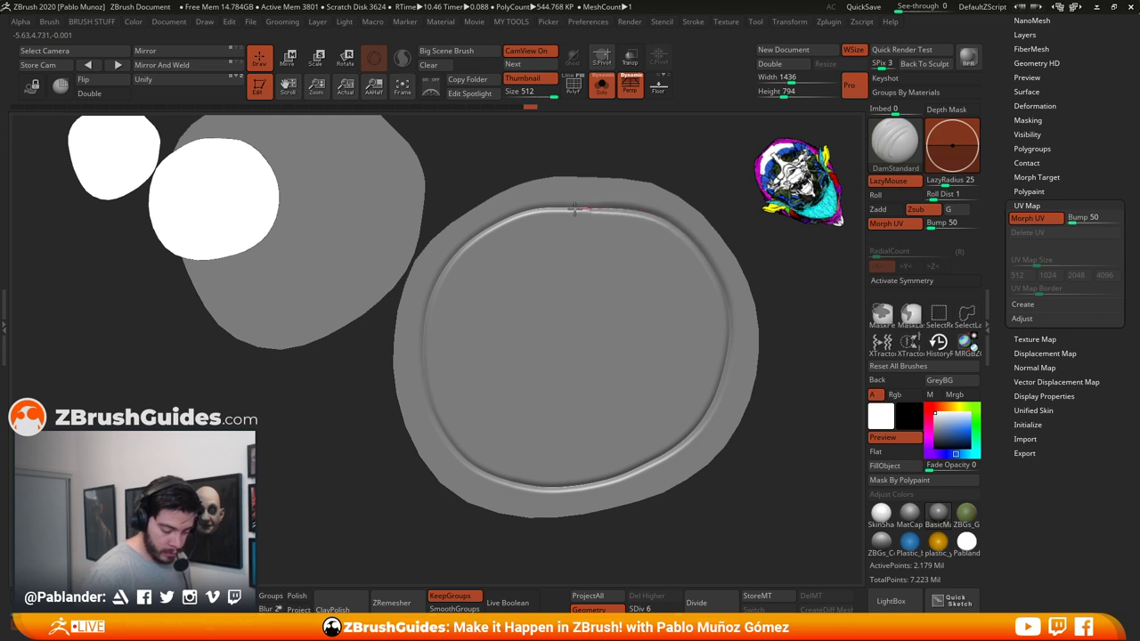
Step: Restore the piece's 3D shape and examine the smoother groove around the shoulder armour's edge from several angles
click(1019, 219)
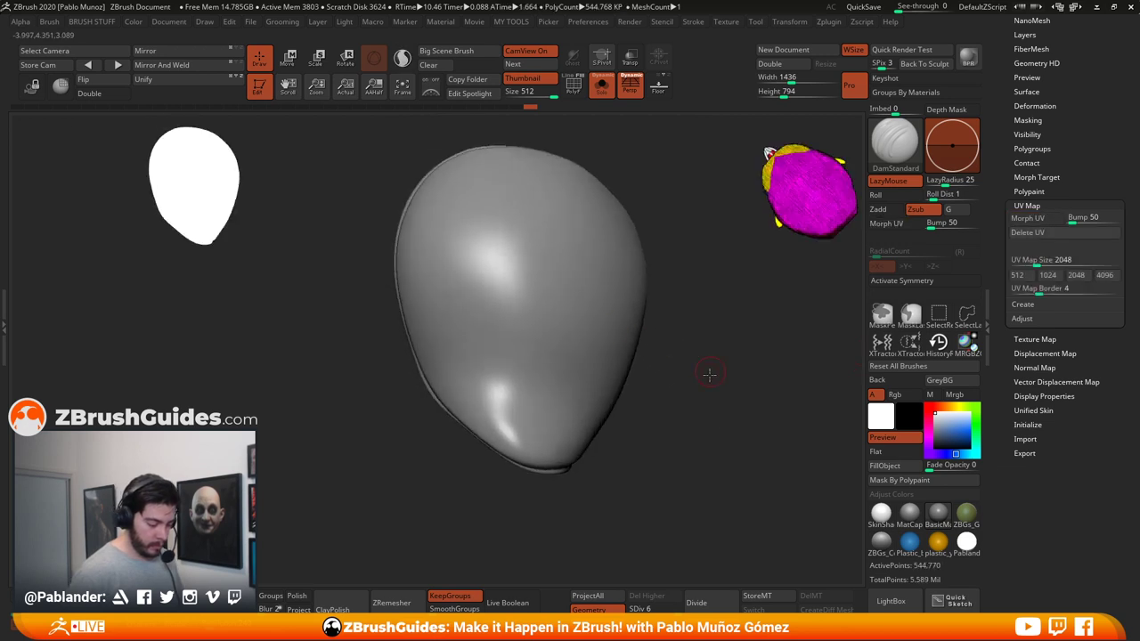
drag(630, 326, 647, 383)
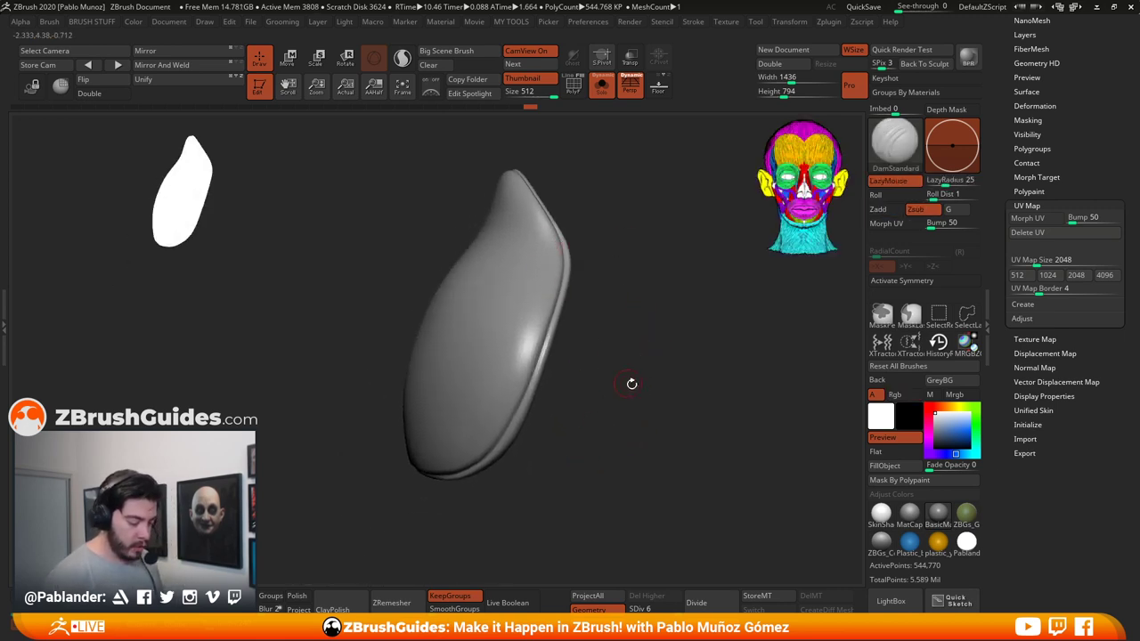
drag(648, 378, 597, 331)
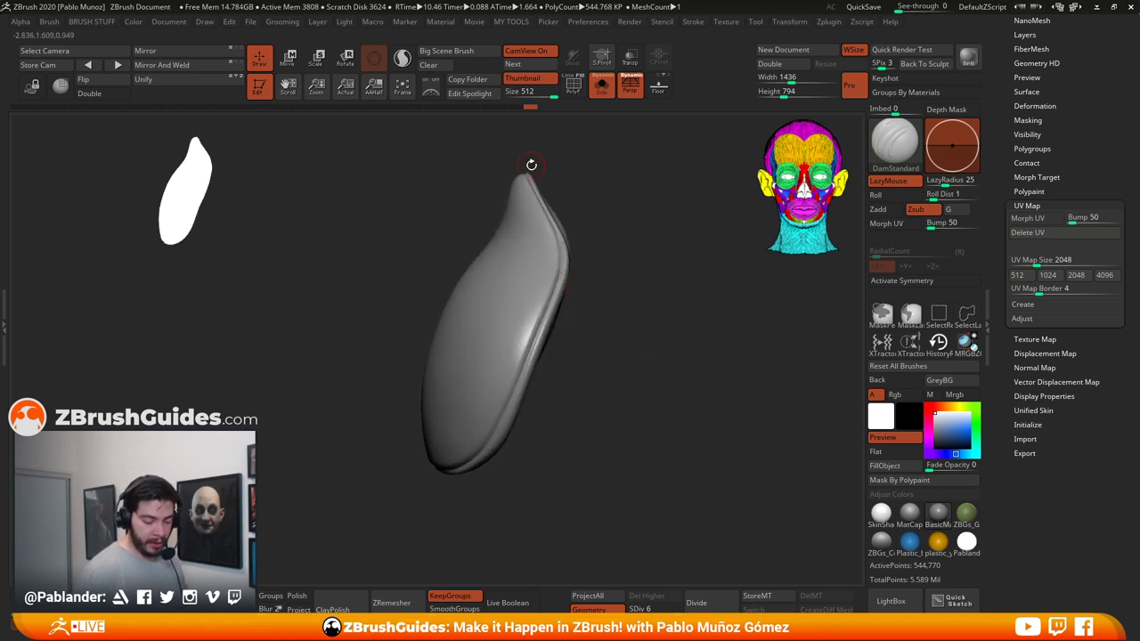
drag(531, 165, 667, 344)
Step: Undo the rim grooves carved on the shoulder piece
drag(542, 242, 585, 353)
key(ctrl+z)
key(ctrl+z)
key(ctrl+z)
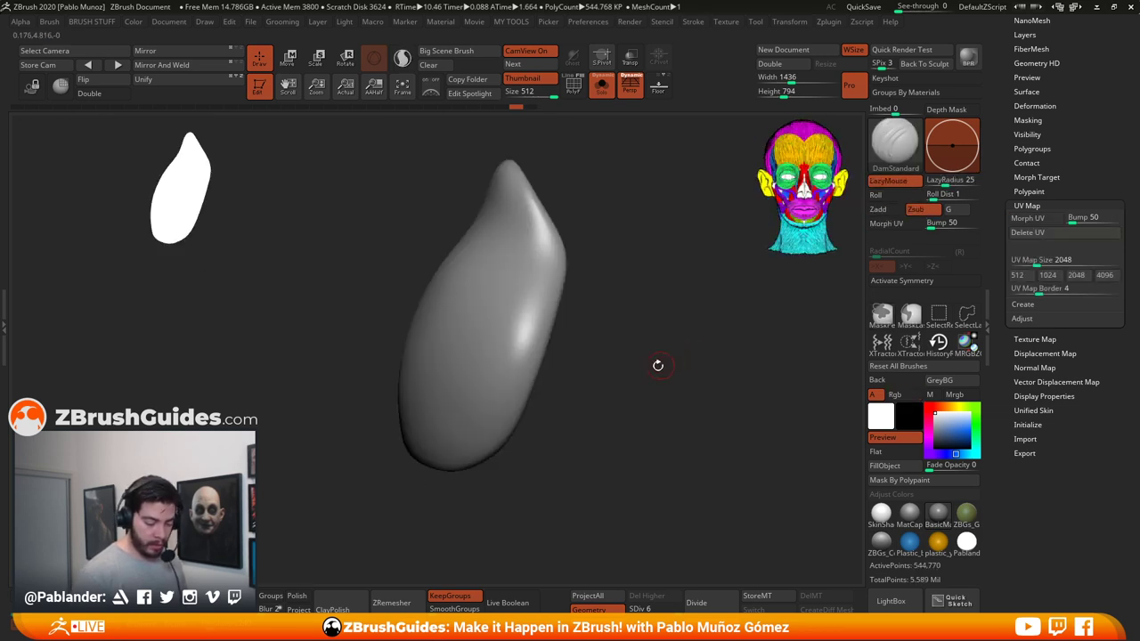
Step: Turn to the shoulder piece's outer face and make a short DamStandard test stroke near its edge
drag(657, 365, 645, 329)
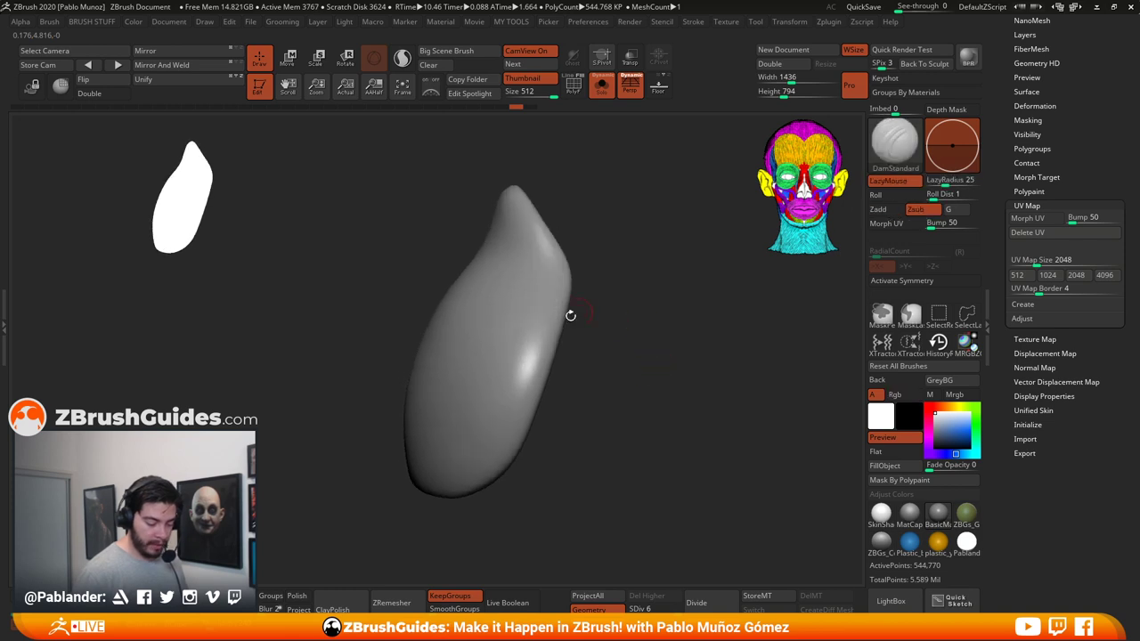
key(space)
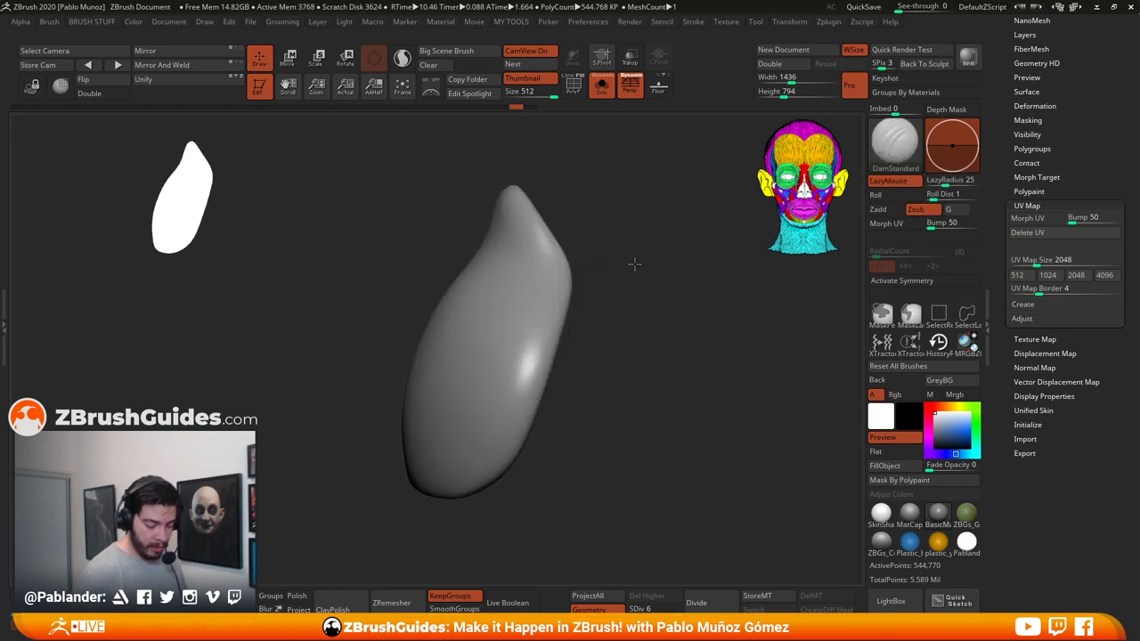
alt+drag(634, 264, 570, 276)
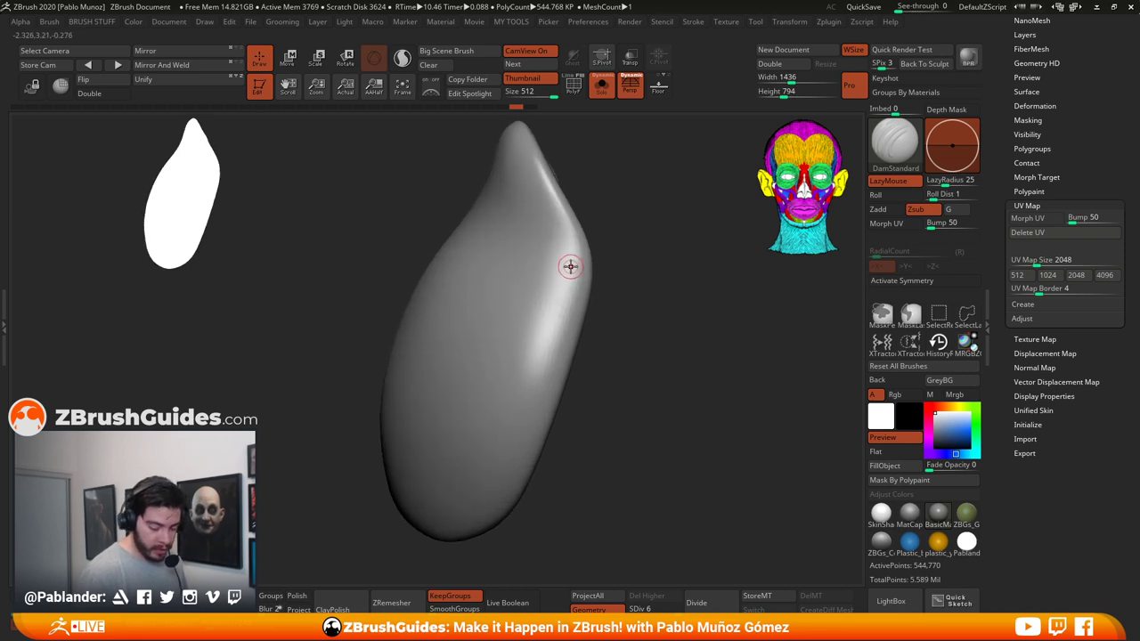
drag(570, 265, 642, 271)
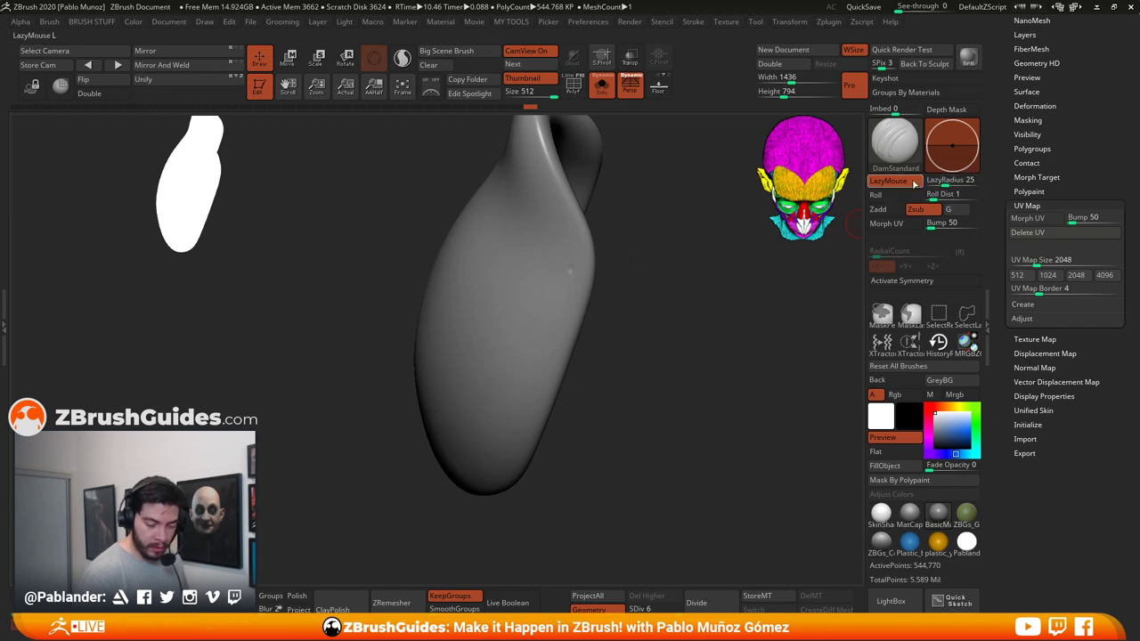
Step: Set DamStandard's LazyRadius to 1 and place small guide dents at intervals around the rim of the shape
drag(933, 184, 920, 184)
key(Return)
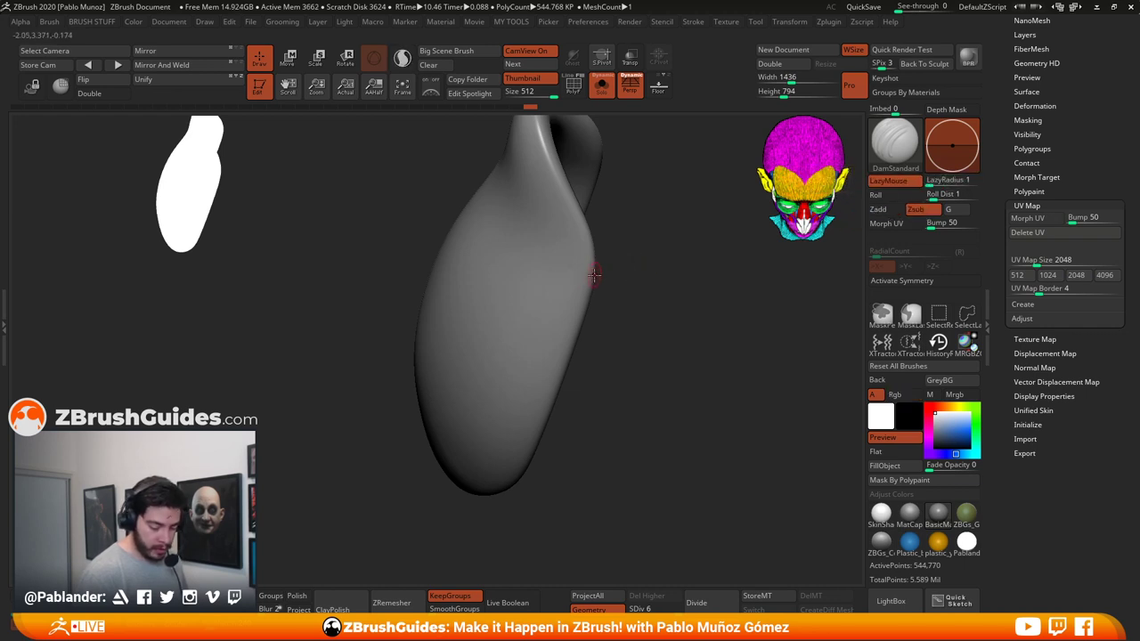
drag(610, 289, 575, 280)
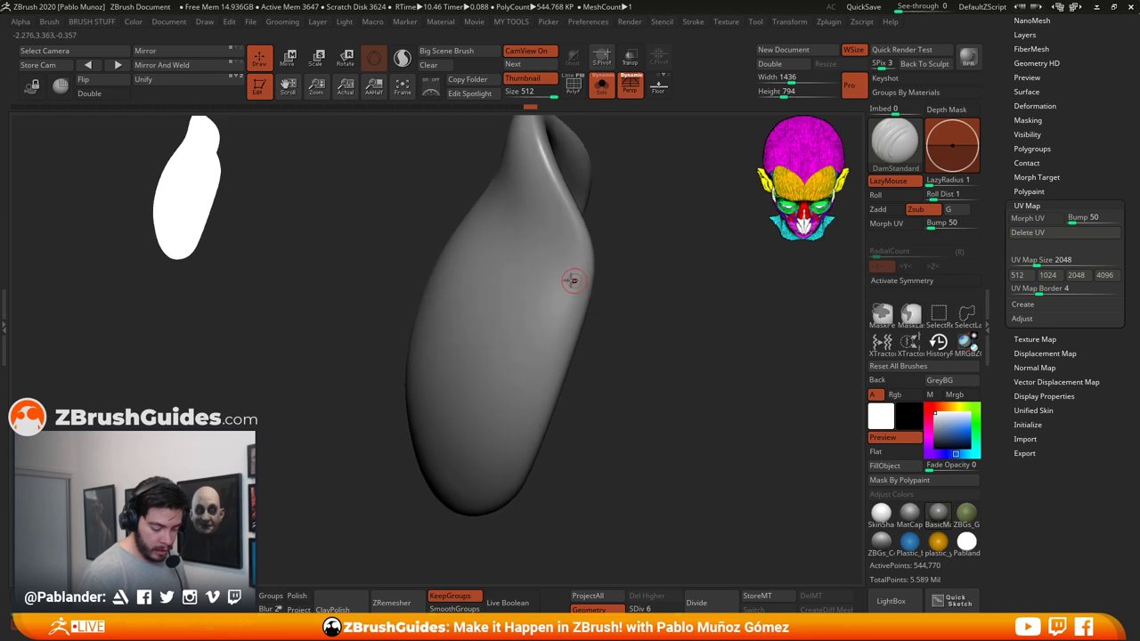
mouse_move(570, 270)
right_down()
mouse_move(646, 315)
mouse_move(682, 311)
mouse_move(689, 330)
mouse_move(650, 282)
mouse_move(671, 354)
mouse_move(636, 378)
mouse_move(519, 359)
right_up()
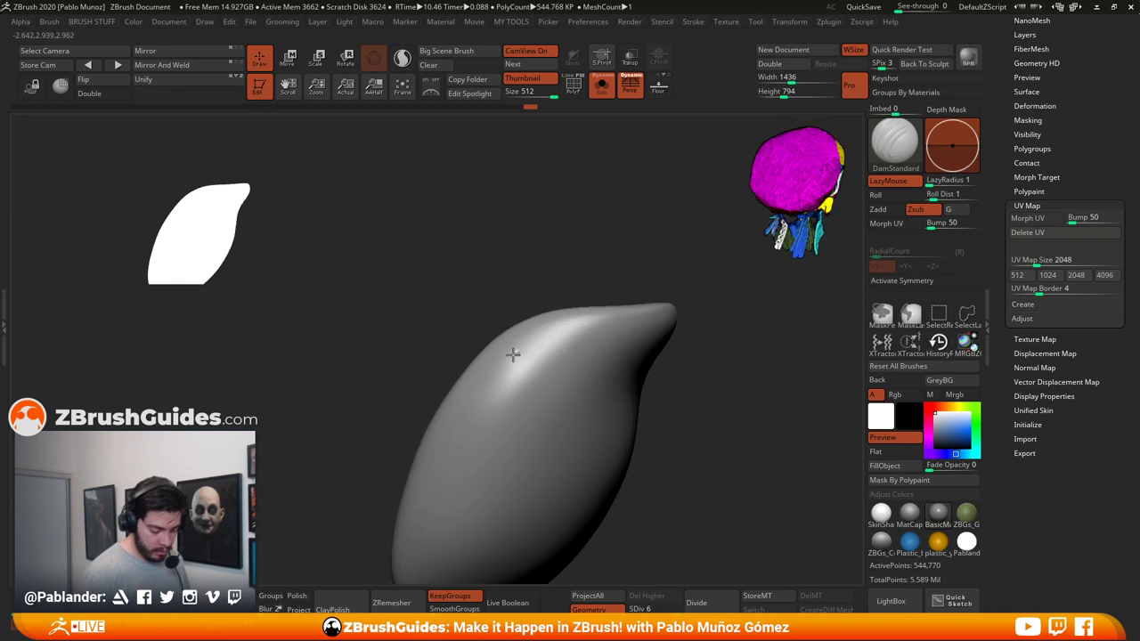
mouse_move(661, 341)
right_down()
mouse_move(748, 280)
mouse_move(649, 287)
right_up()
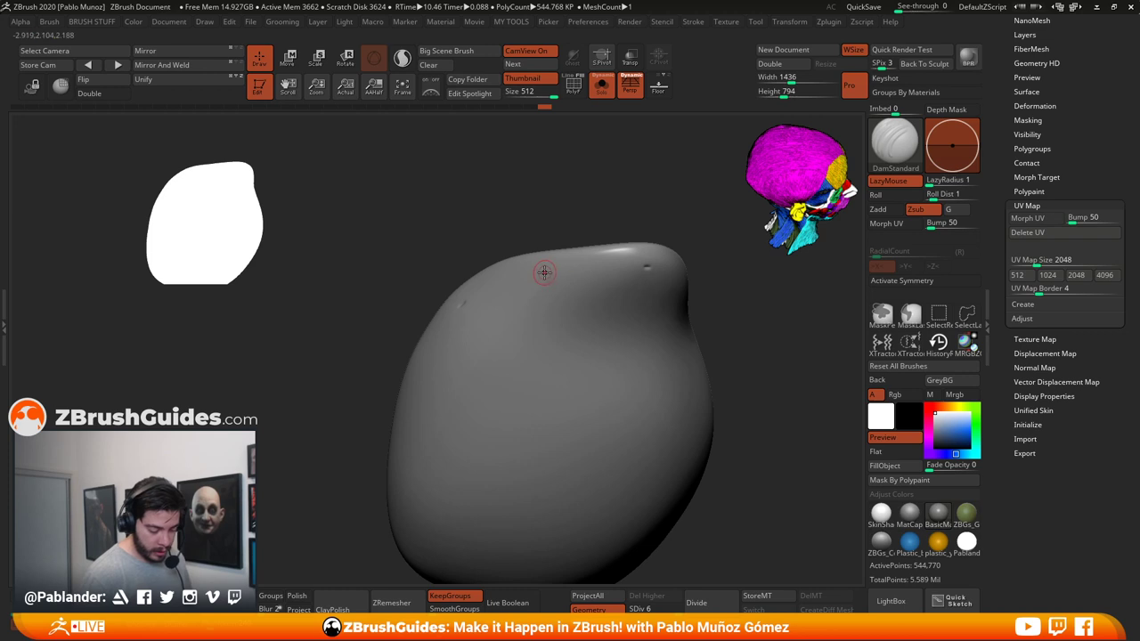
mouse_move(545, 271)
right_down()
mouse_move(700, 288)
mouse_move(625, 291)
right_up()
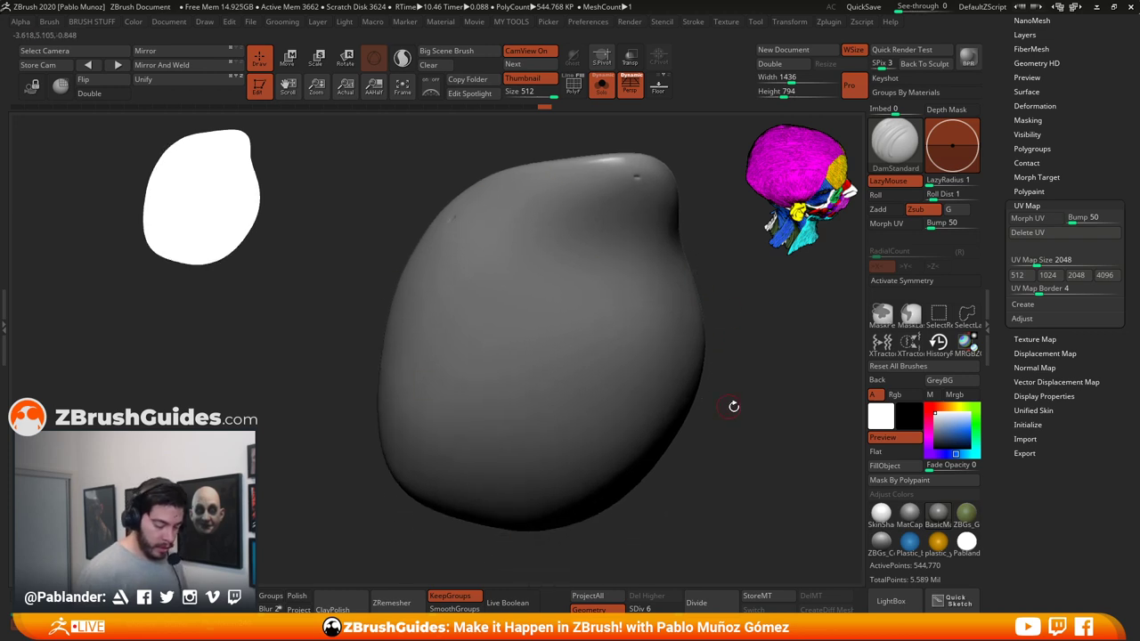
mouse_move(733, 406)
right_down()
mouse_move(677, 268)
mouse_move(617, 192)
mouse_move(665, 289)
mouse_move(667, 374)
mouse_move(570, 348)
right_up()
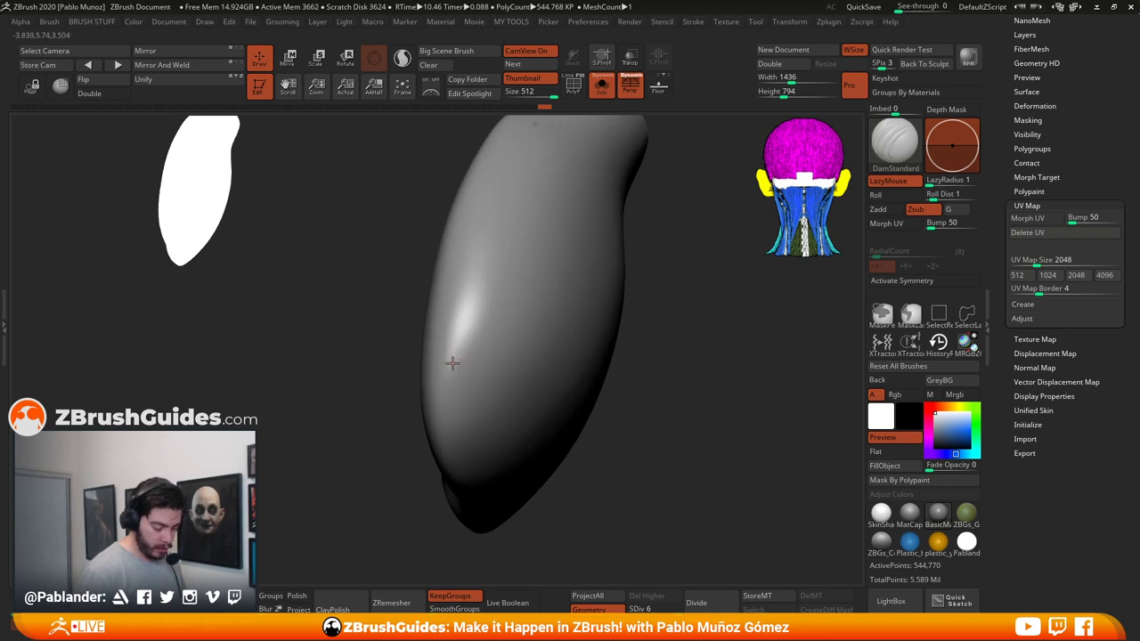
right_drag(452, 368, 506, 315)
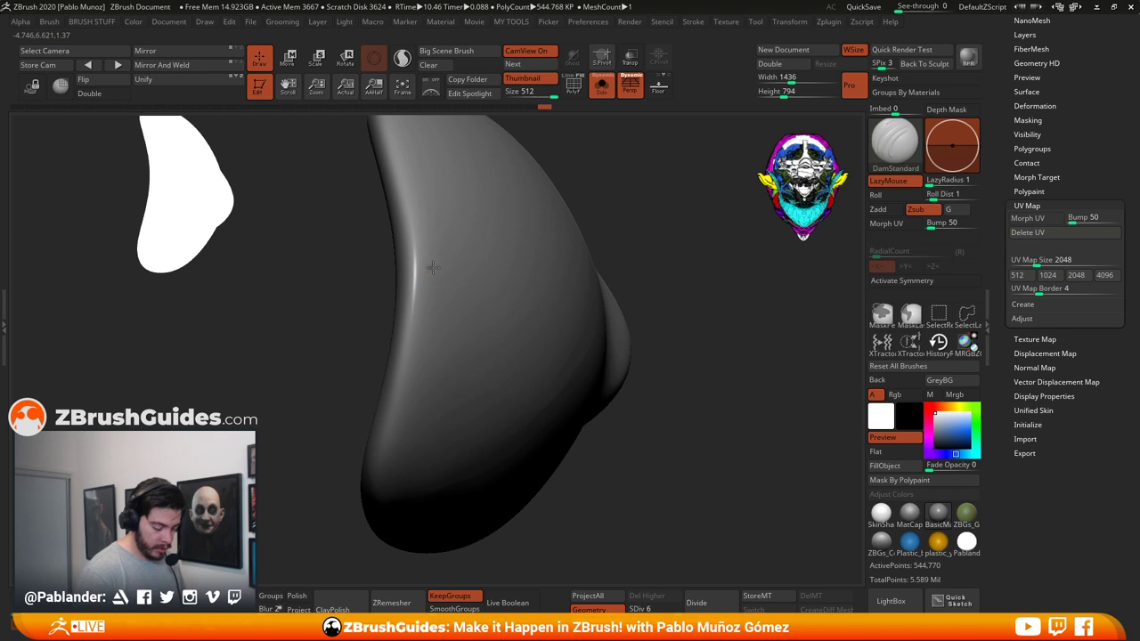
mouse_move(652, 440)
right_down()
mouse_move(636, 318)
mouse_move(392, 301)
right_up()
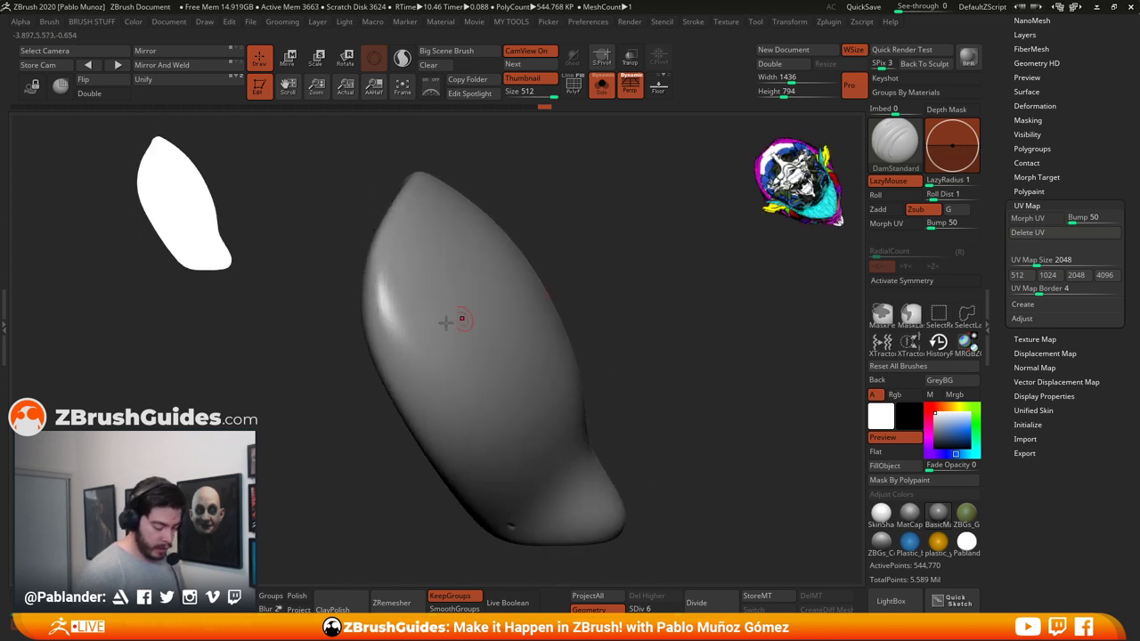
click(388, 308)
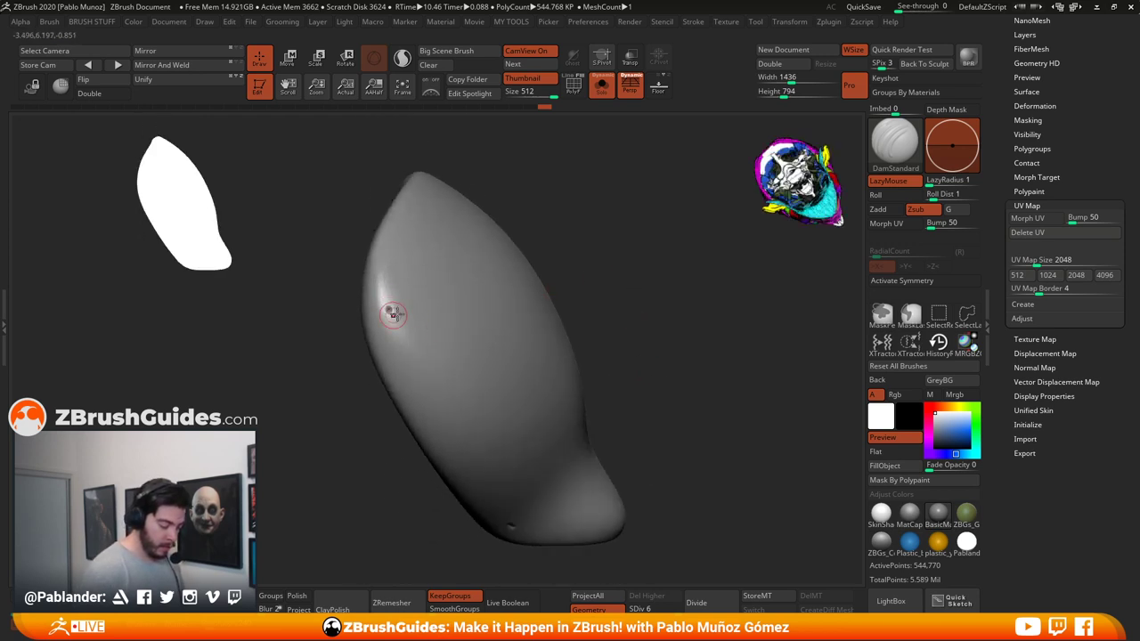
right_drag(634, 357, 686, 361)
Step: Flatten the mesh with Morph UV and carve a groove connecting the guide dents around the larger island
click(1027, 218)
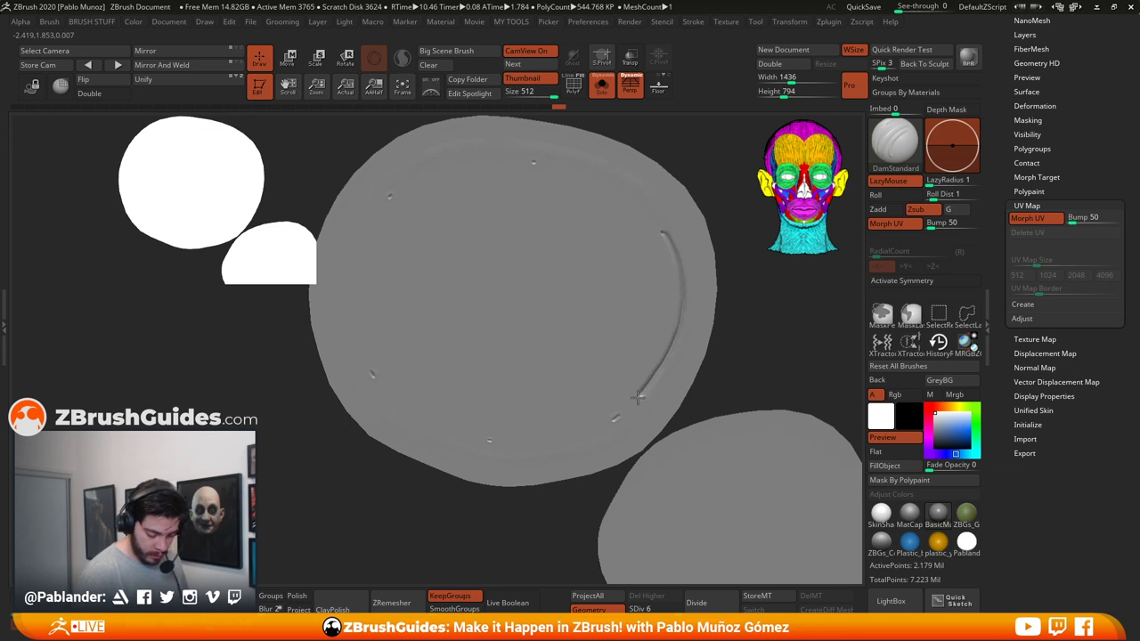
drag(595, 432, 549, 444)
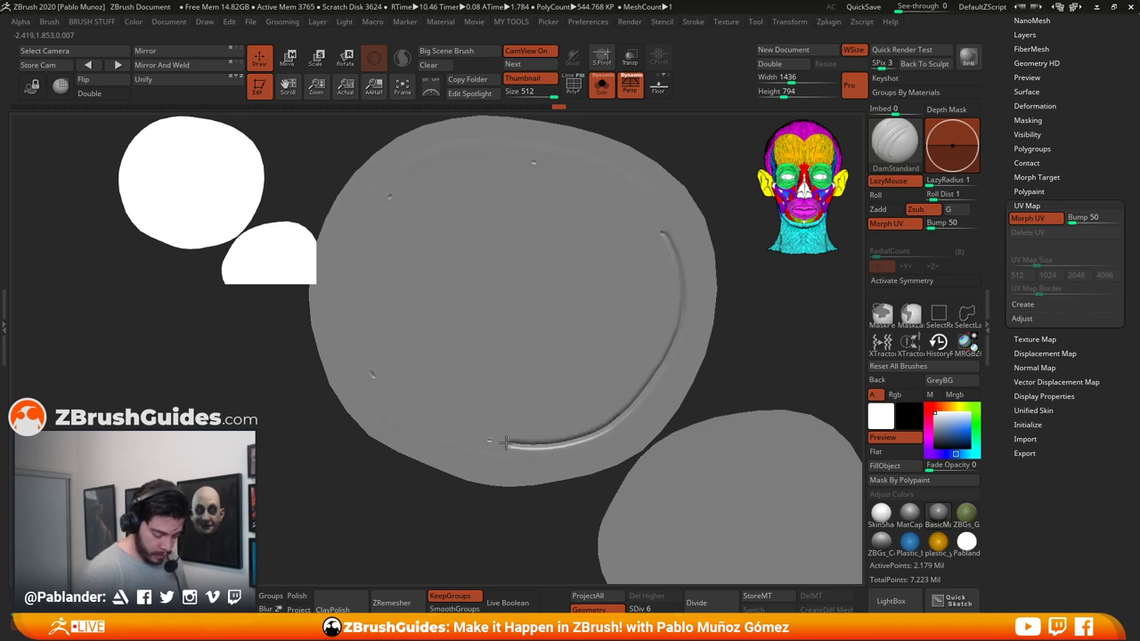
drag(462, 437, 413, 413)
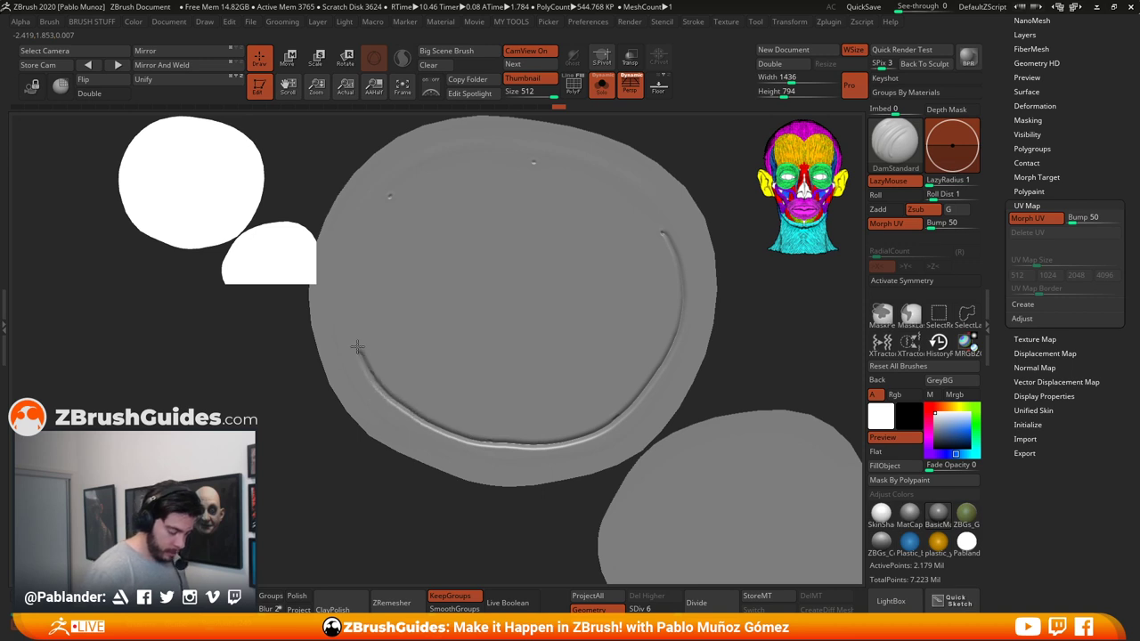
drag(395, 192, 475, 162)
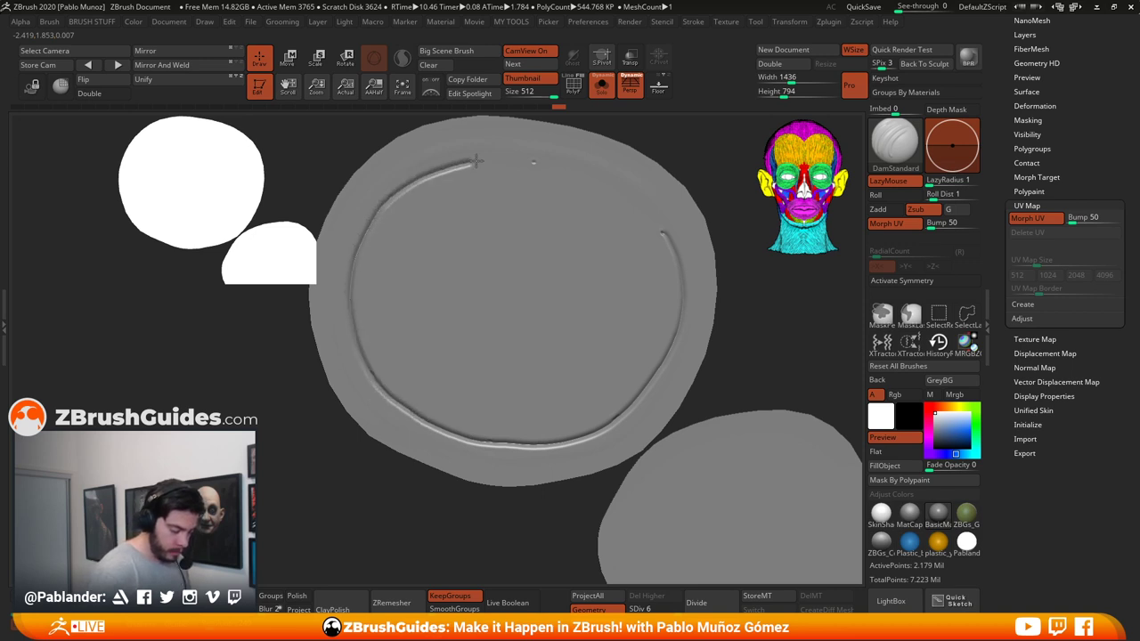
drag(565, 167, 609, 186)
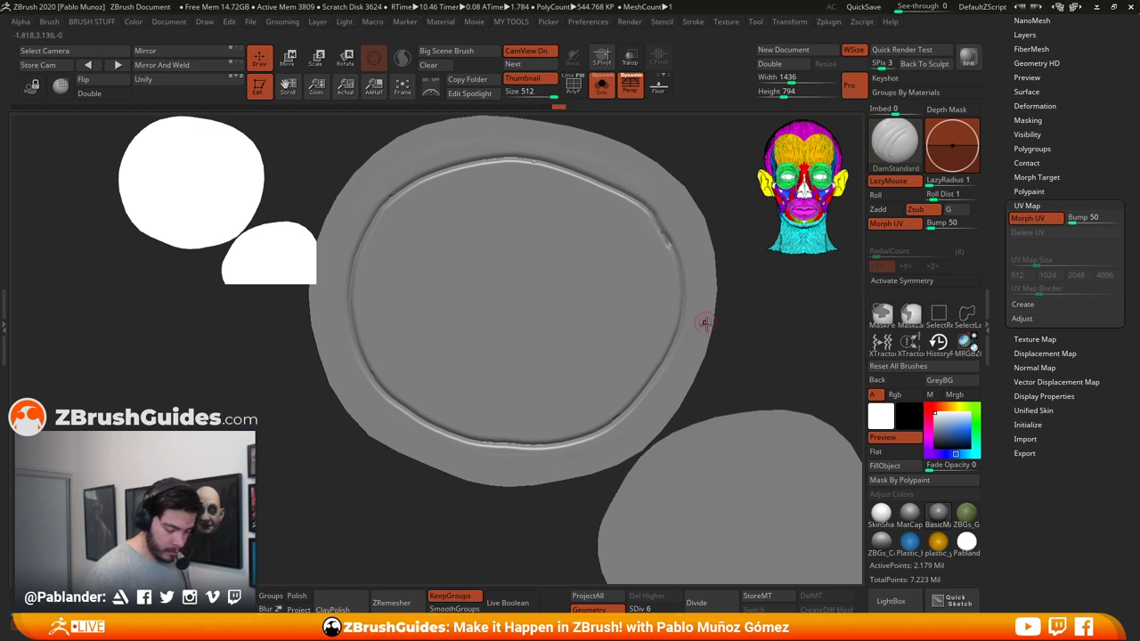
Step: Undo the carved groove on the flattened island, keeping the guide dents
alt+drag(733, 338, 751, 295)
key(ctrl+z)
key(ctrl+z)
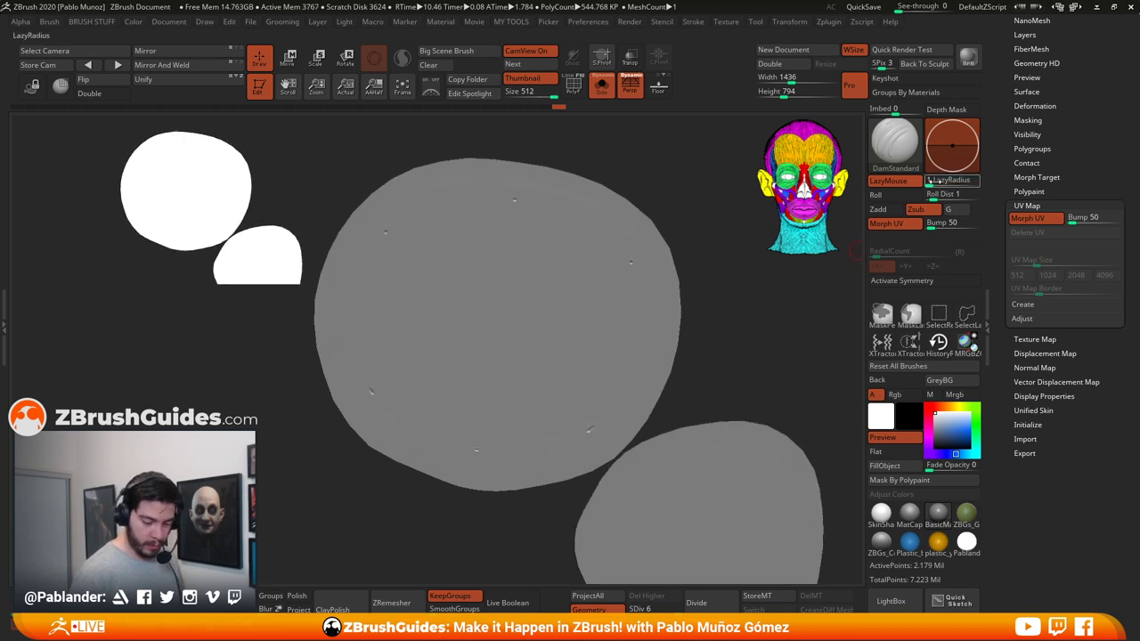
Step: Set the LazyRadius to 30 and carve a smooth closed groove through the guide dents on the larger island
drag(935, 182, 950, 181)
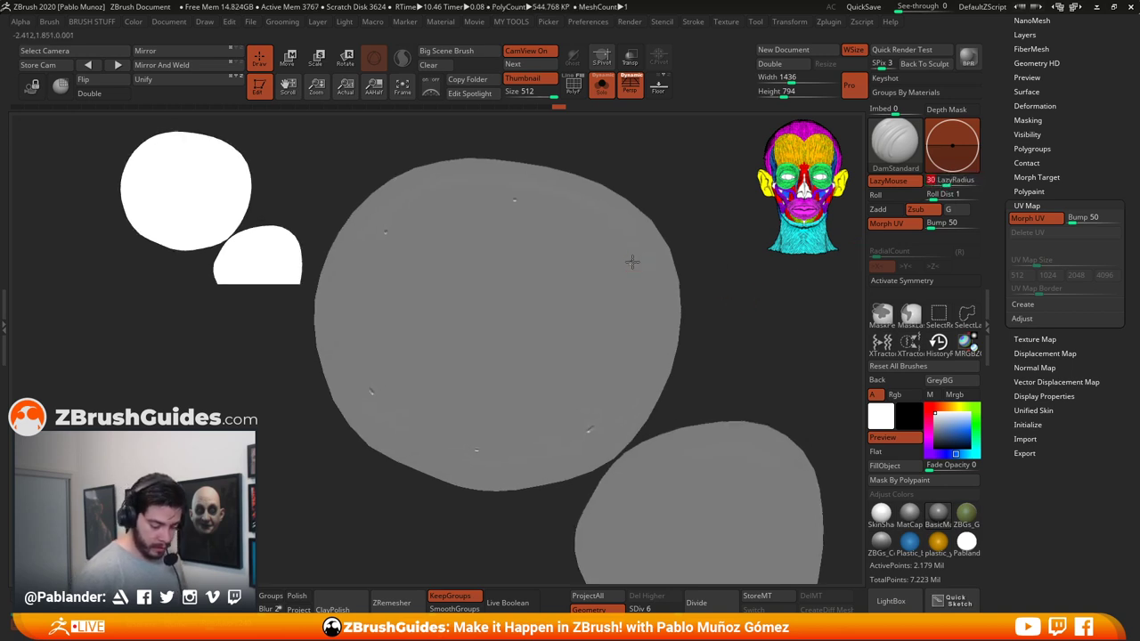
mouse_move(620, 247)
mouse_down()
mouse_move(592, 220)
mouse_move(536, 201)
mouse_move(407, 209)
mouse_up()
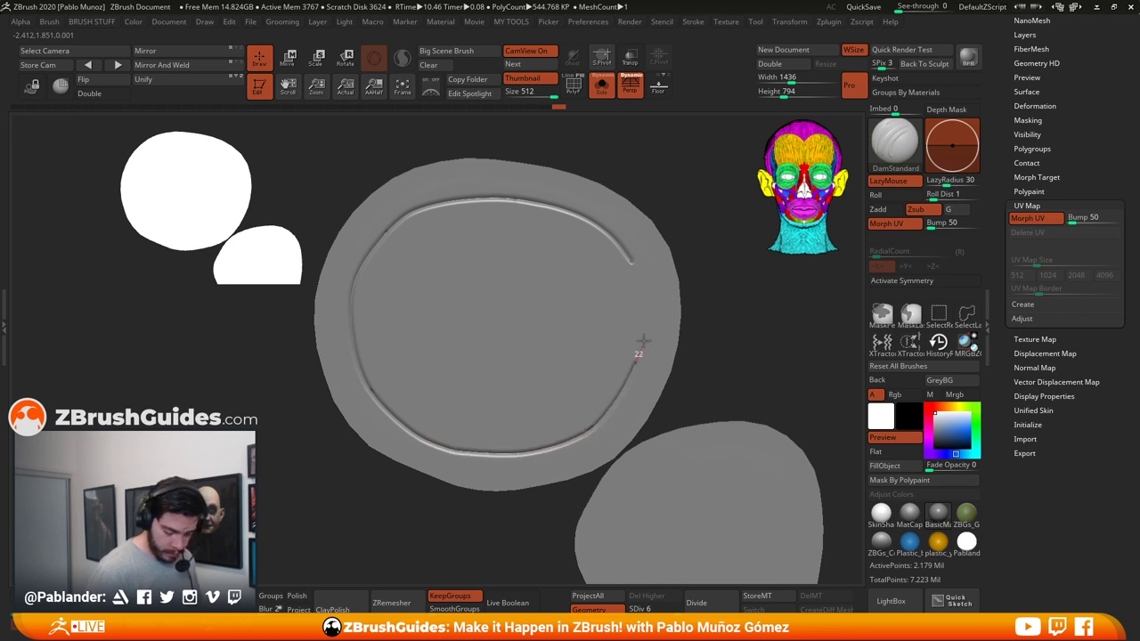
drag(641, 340, 643, 291)
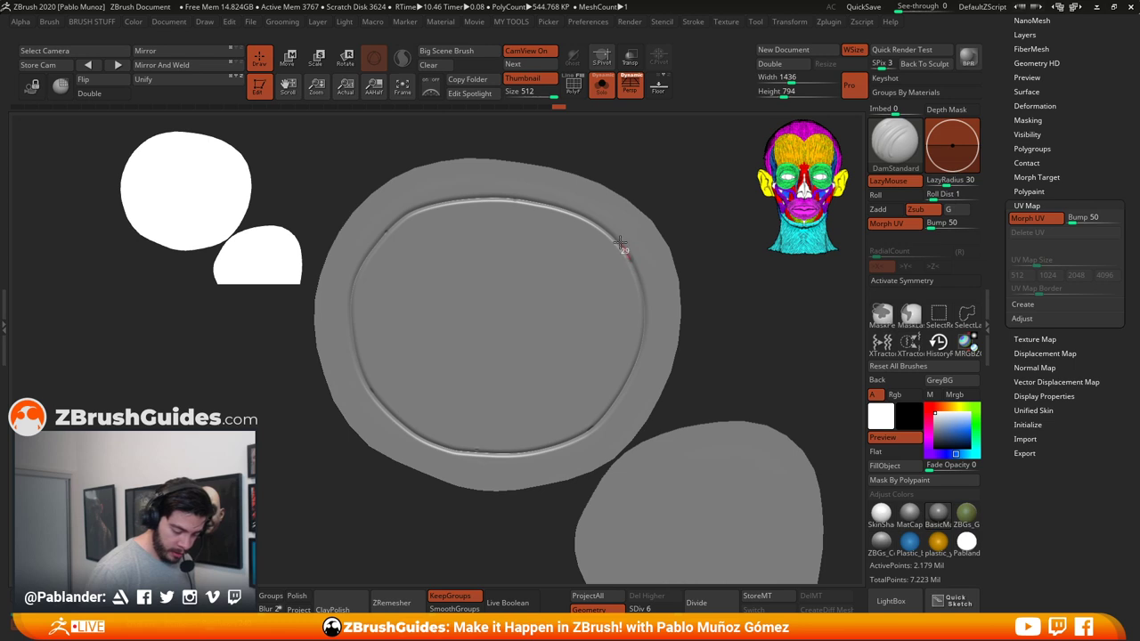
drag(620, 242, 611, 234)
Step: Turn off Morph UV and examine the groove around the rim of the 3D shape
click(886, 223)
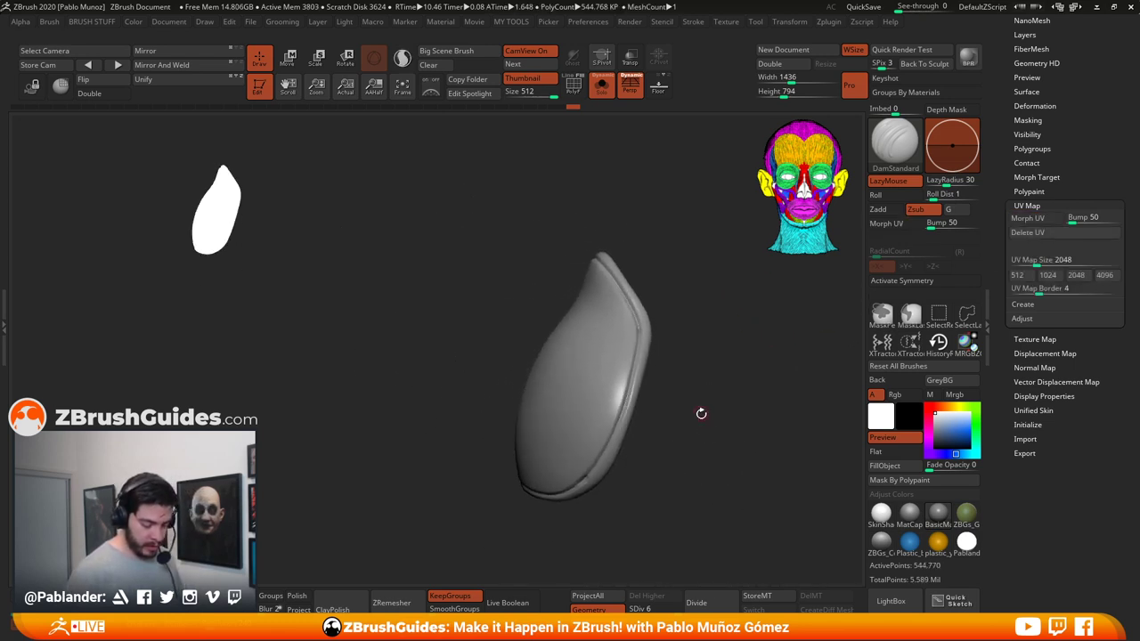
drag(713, 382, 588, 442)
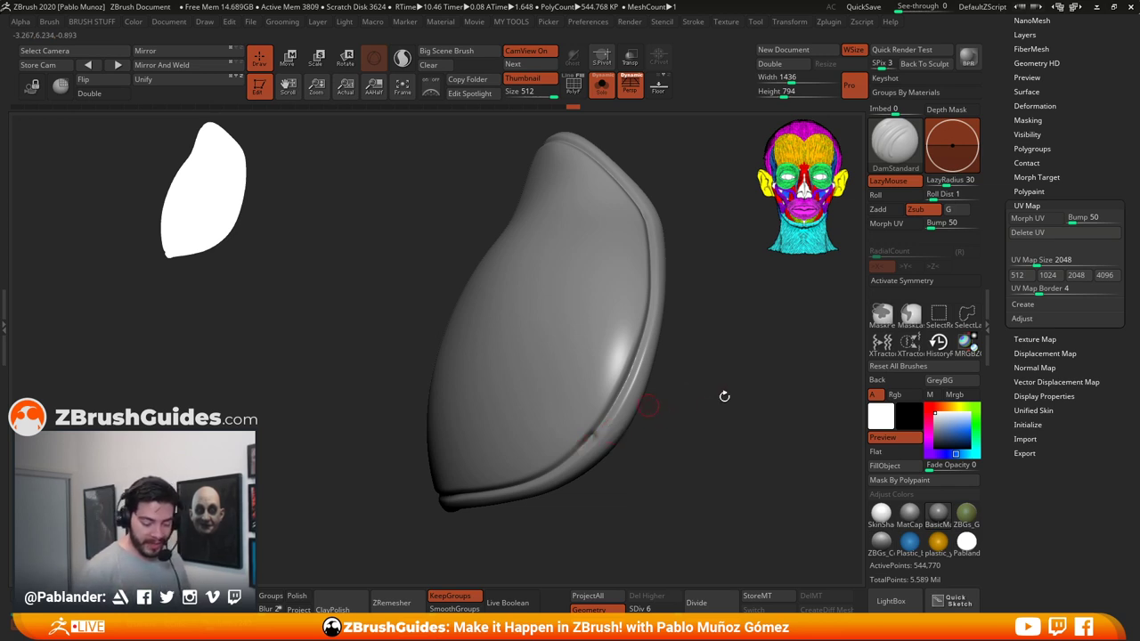
drag(687, 400, 592, 407)
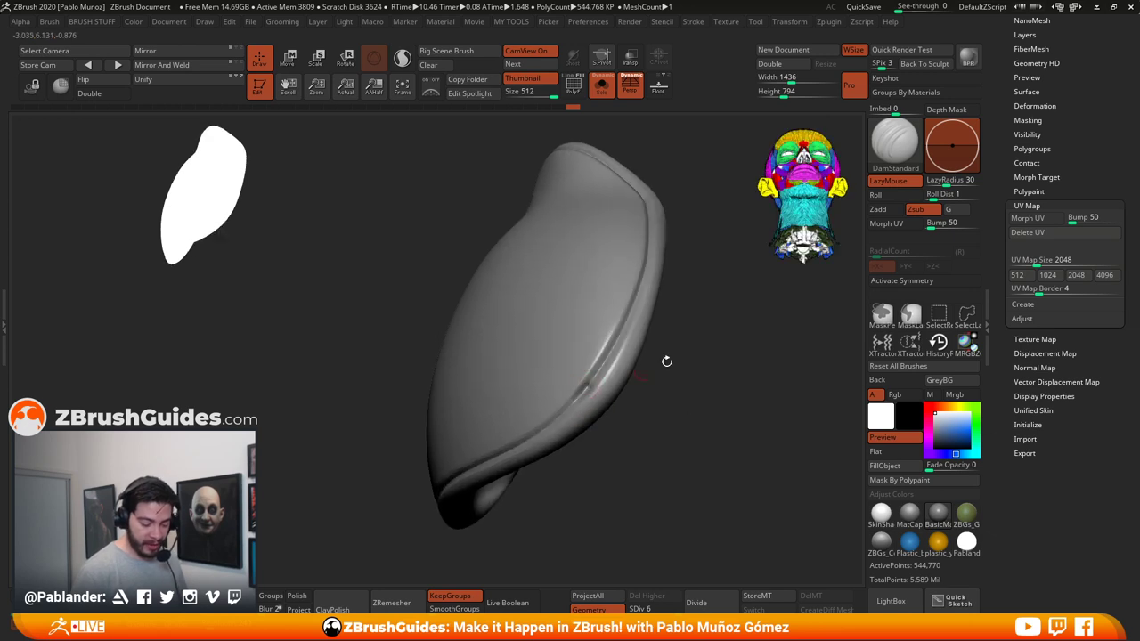
drag(666, 361, 708, 400)
Step: Undo the groove and the guide dents on the shape
key(ctrl+z)
key(ctrl+z)
key(ctrl+z)
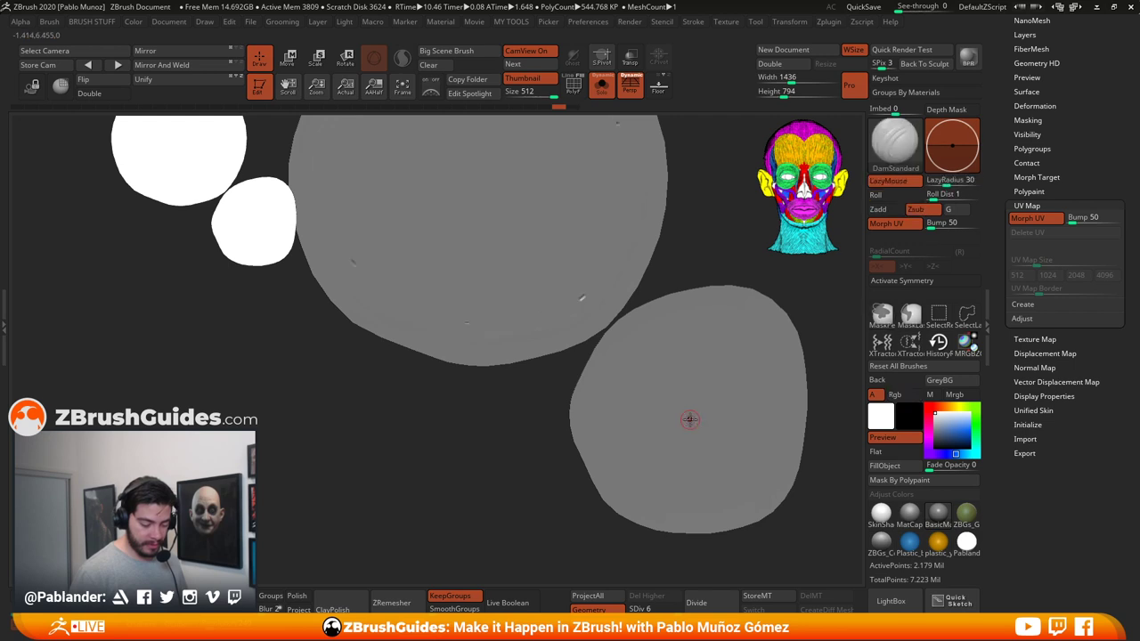
key(ctrl+z)
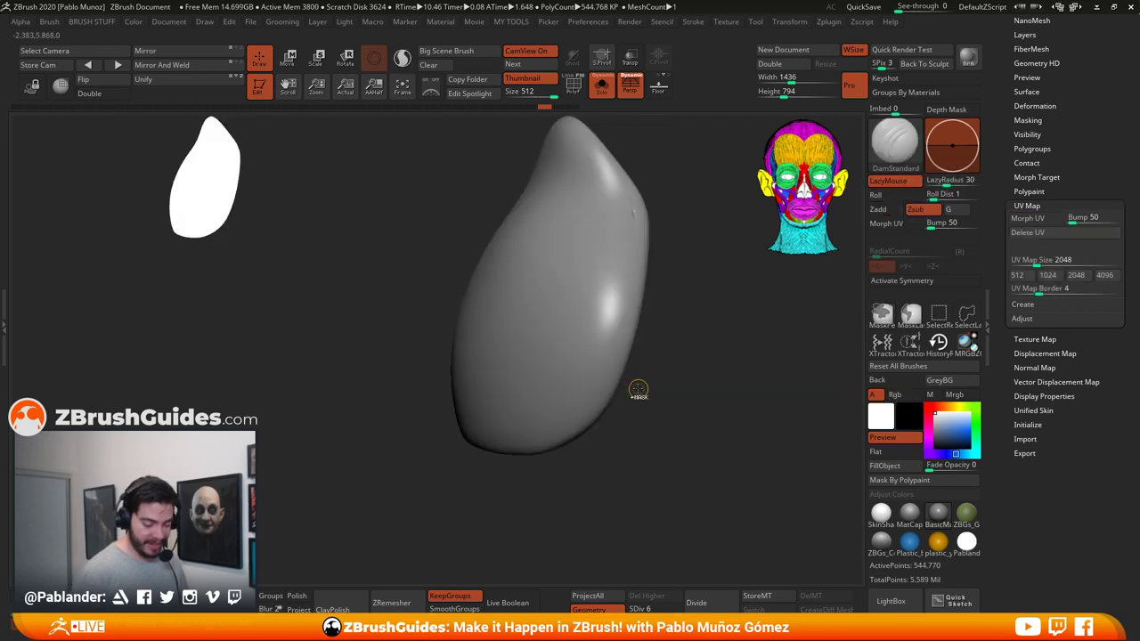
drag(676, 388, 717, 432)
Step: Switch to the PM_sharpy brush and set the paint colour to black
key(space)
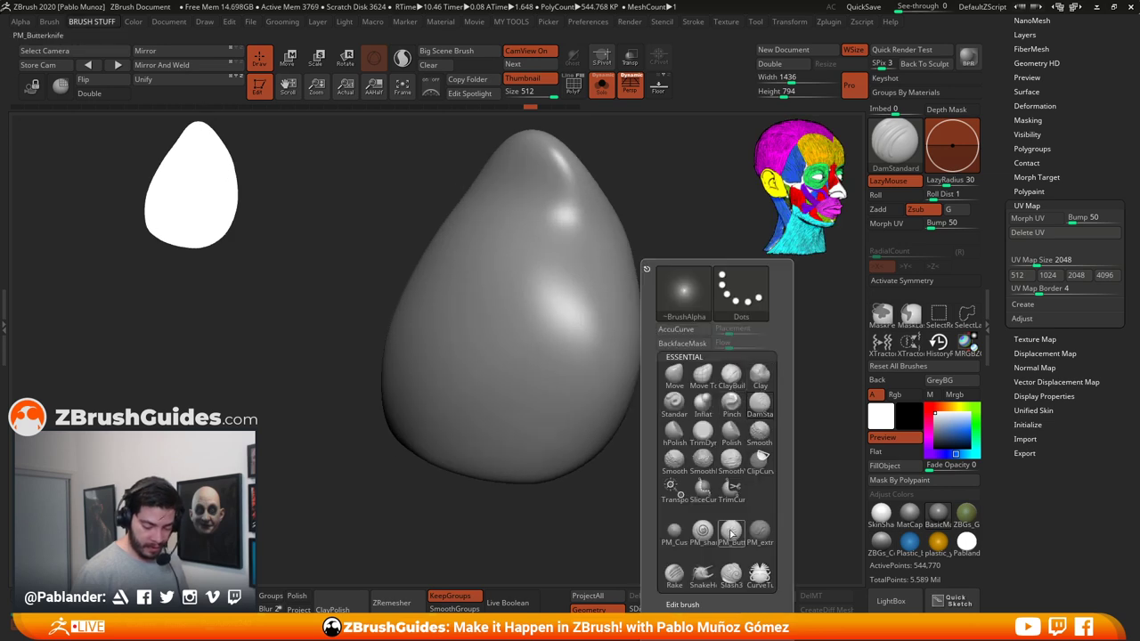
click(703, 532)
mouse_move(712, 481)
mouse_down()
mouse_move(733, 389)
mouse_move(603, 403)
mouse_up()
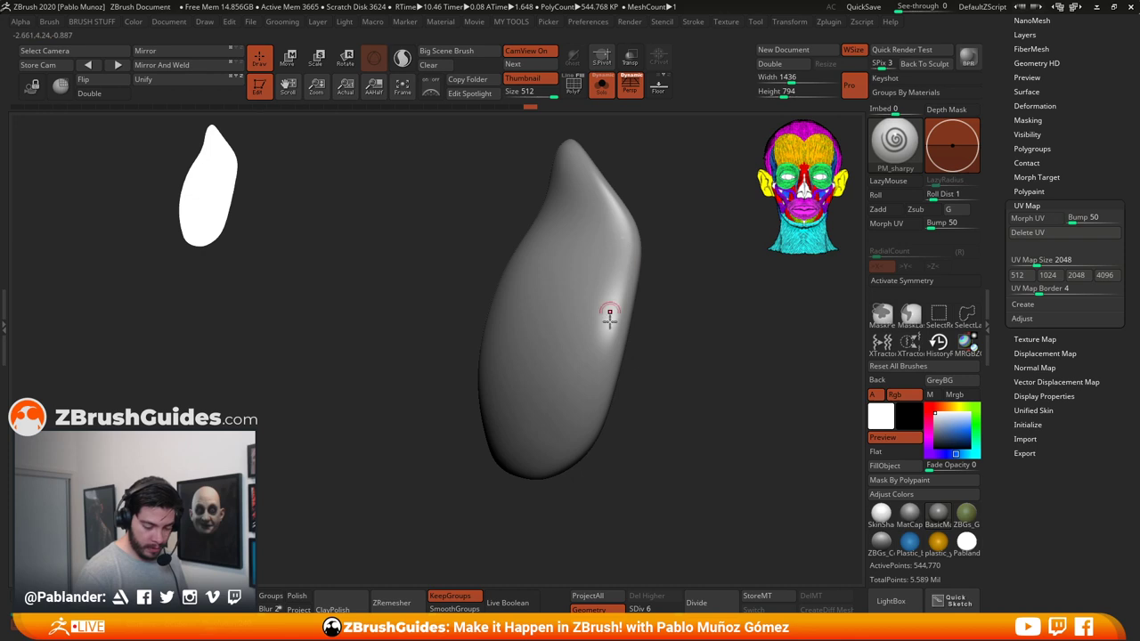
drag(933, 414, 921, 455)
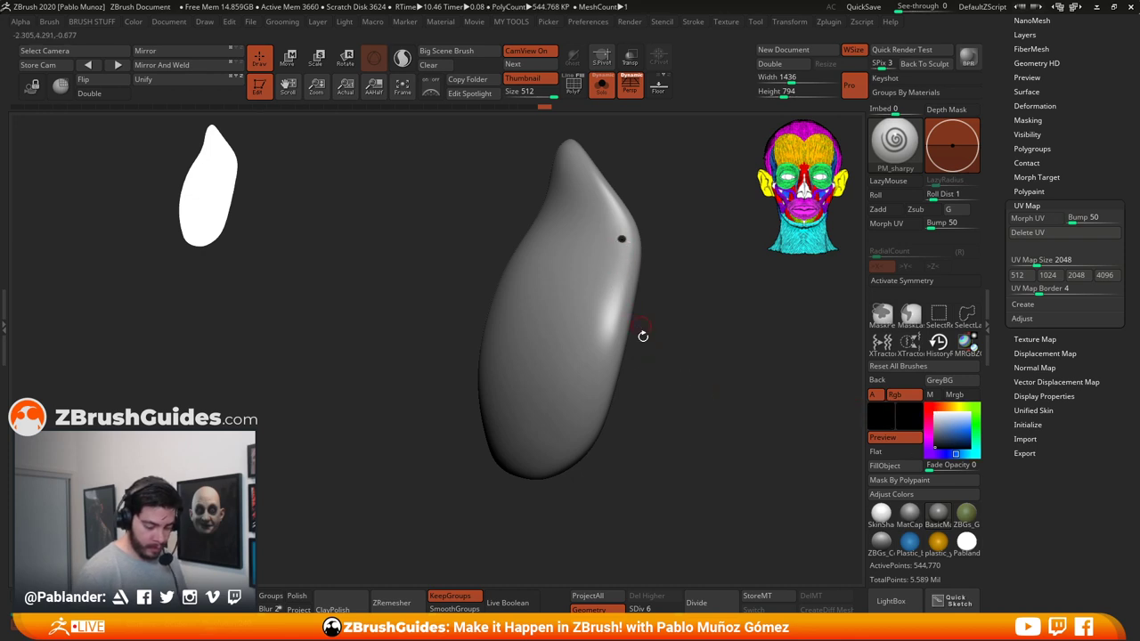
Step: Paint small black guide dots at intervals around the rim of the shape
key(space)
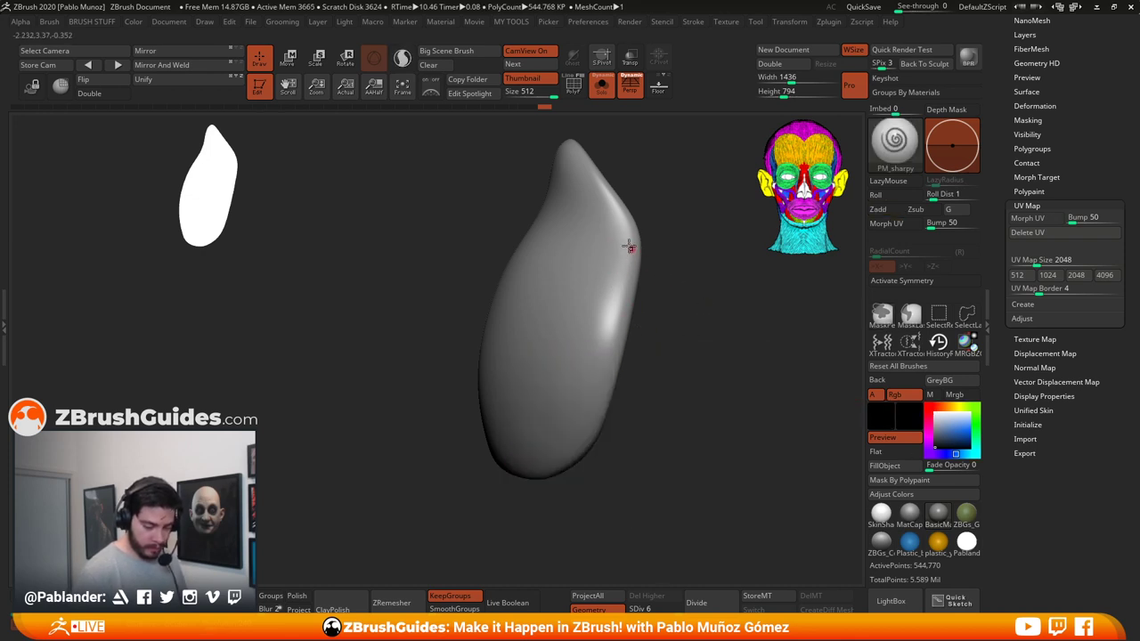
mouse_move(611, 433)
mouse_down()
mouse_move(587, 431)
mouse_move(638, 417)
mouse_up()
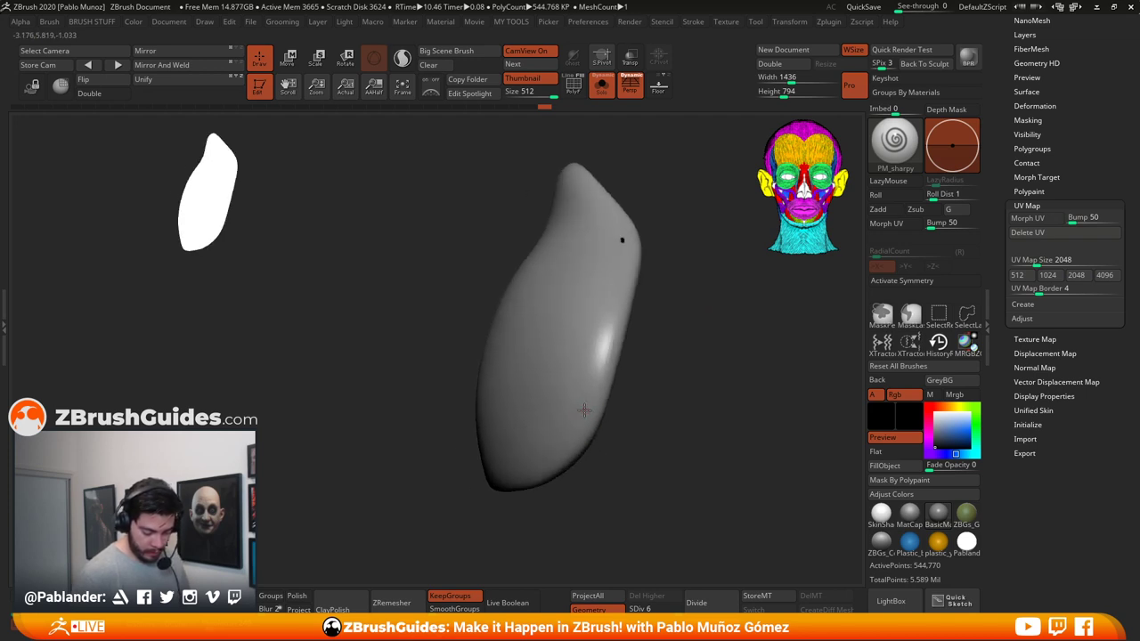
mouse_move(583, 411)
right_down()
mouse_move(688, 454)
mouse_move(682, 417)
right_up()
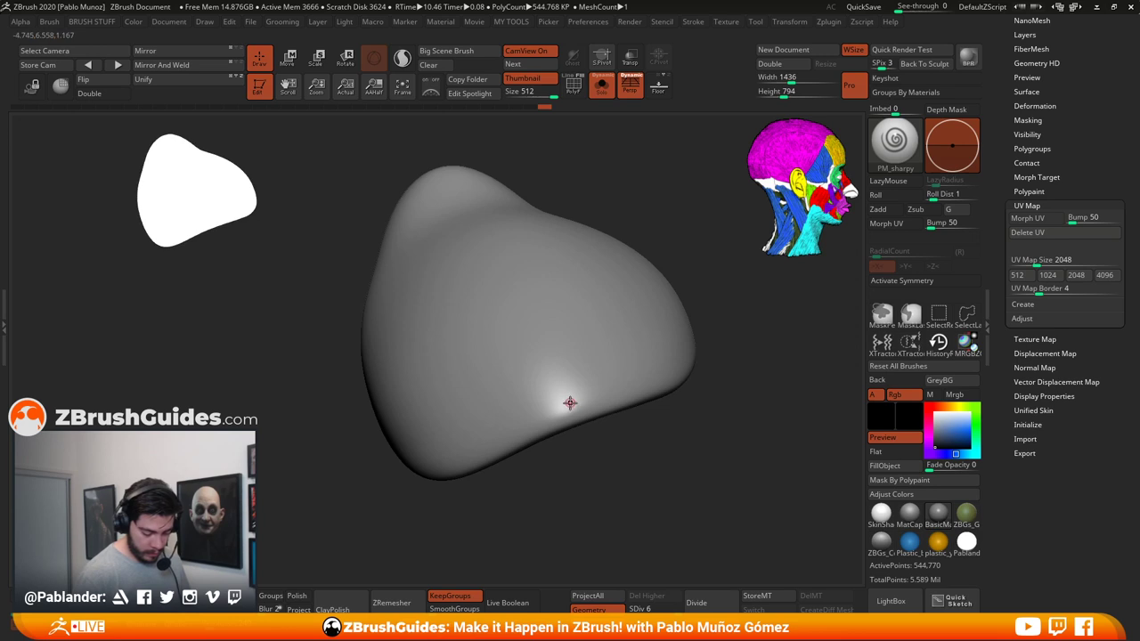
right_drag(572, 404, 639, 446)
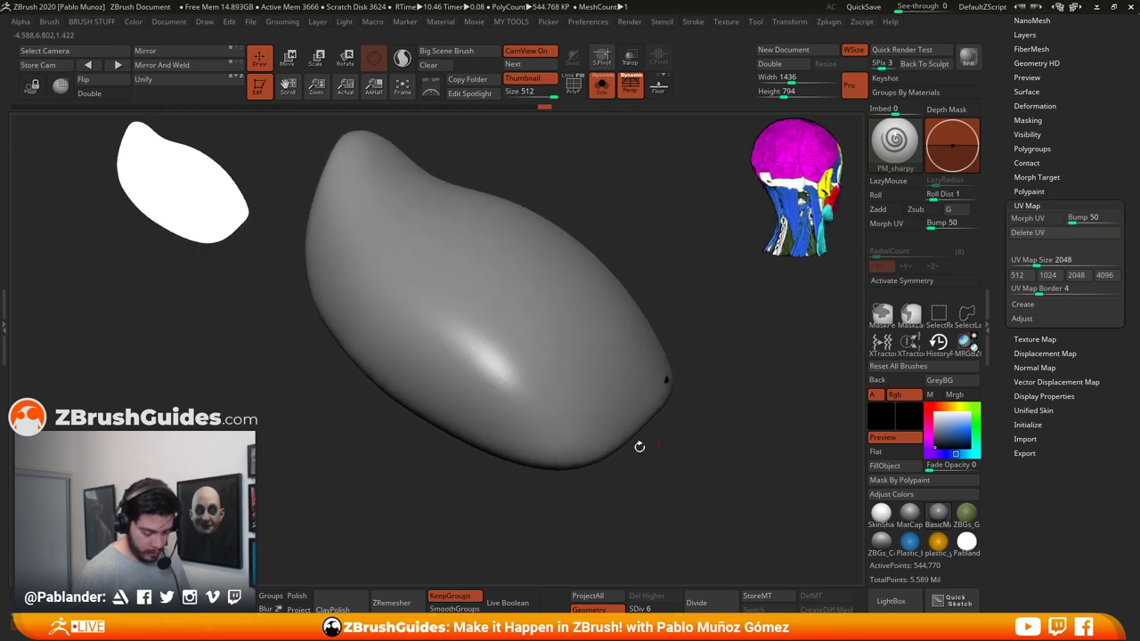
mouse_move(568, 445)
right_down()
mouse_move(651, 448)
mouse_move(669, 401)
mouse_move(639, 387)
right_up()
mouse_move(472, 314)
right_down()
mouse_move(618, 298)
mouse_move(463, 312)
right_up()
mouse_move(577, 198)
right_down()
mouse_move(669, 152)
mouse_move(560, 253)
right_up()
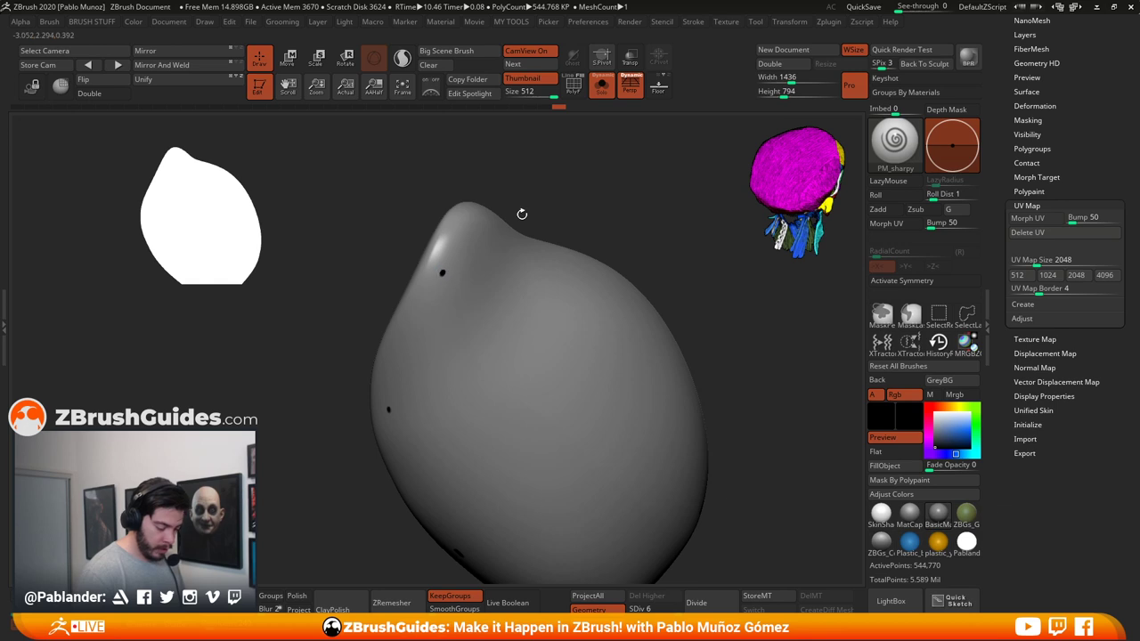
right_drag(522, 213, 506, 193)
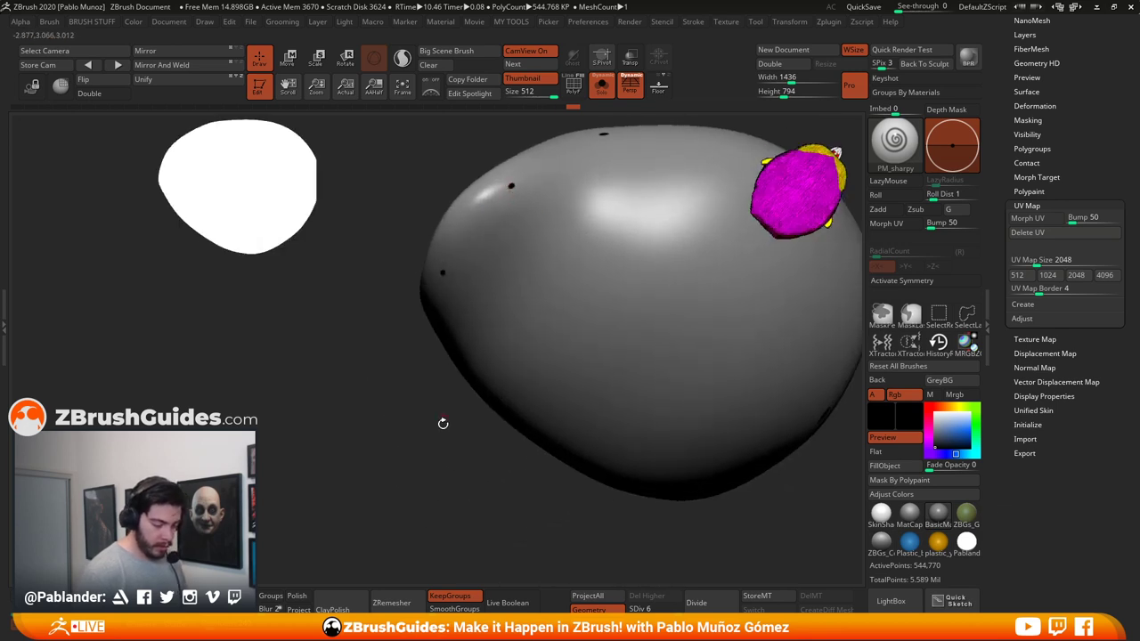
mouse_move(443, 422)
right_down()
mouse_move(692, 399)
mouse_move(704, 377)
mouse_move(668, 375)
mouse_move(696, 359)
mouse_move(647, 431)
right_up()
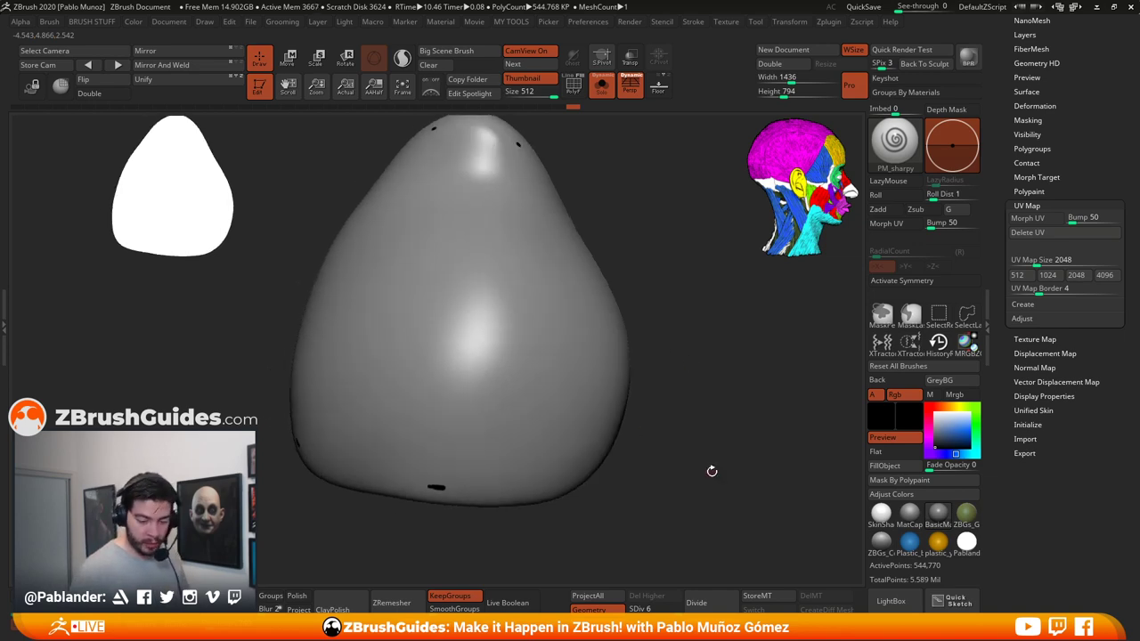
Step: Switch from the painting brush to the DamStandard brush for carving the groove
click(893, 143)
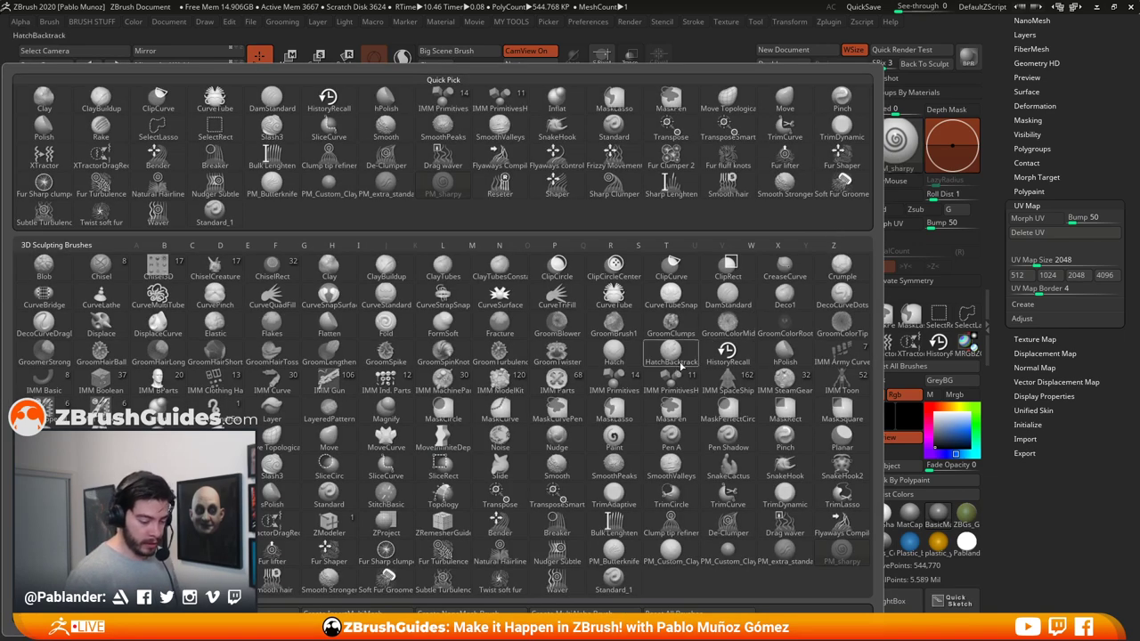
key(2)
key(b)
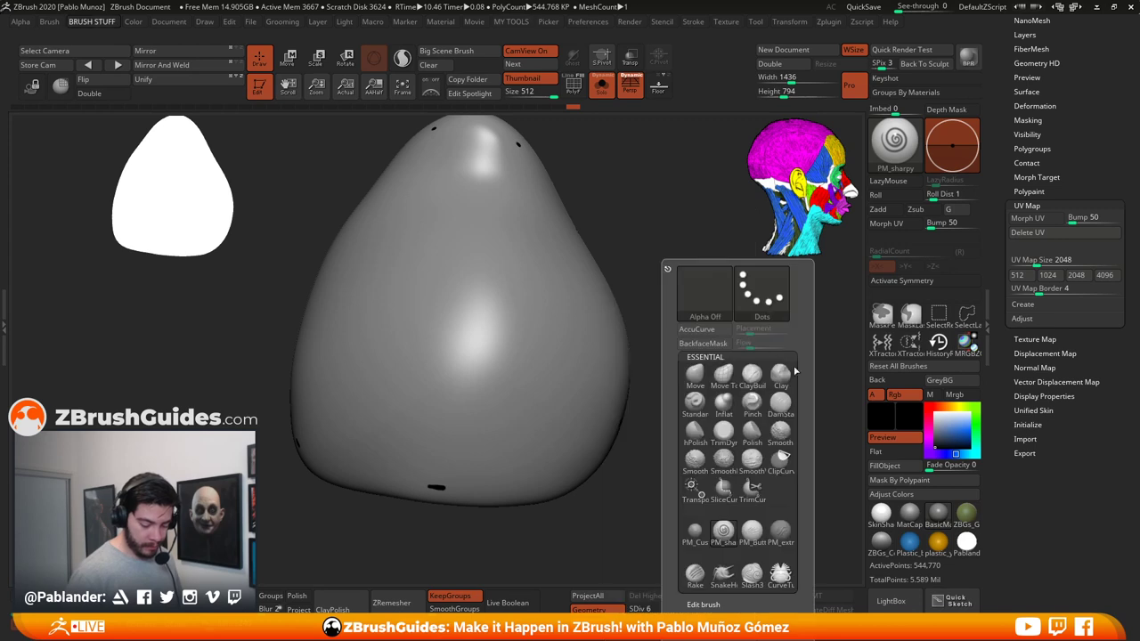
key(d)
key(s)
mouse_move(662, 341)
right_down()
mouse_move(755, 402)
mouse_move(698, 375)
mouse_move(666, 332)
mouse_move(664, 367)
right_up()
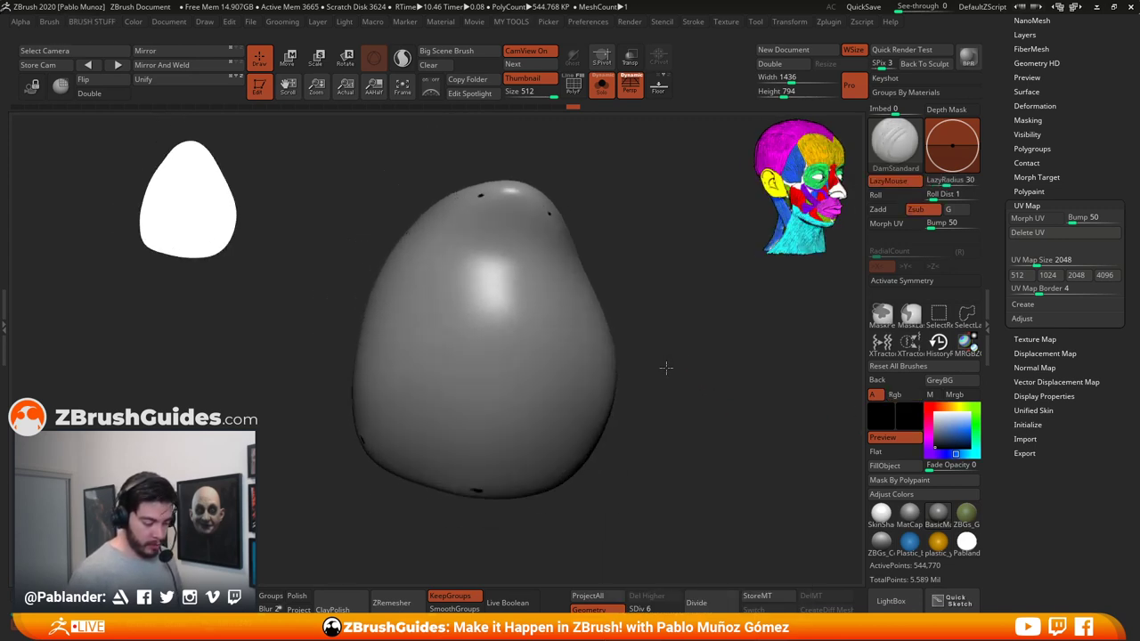
Step: Turn on Morph UV, carve a trial groove between two guide dots near the rim, and compare it on the 3D shape
click(1037, 220)
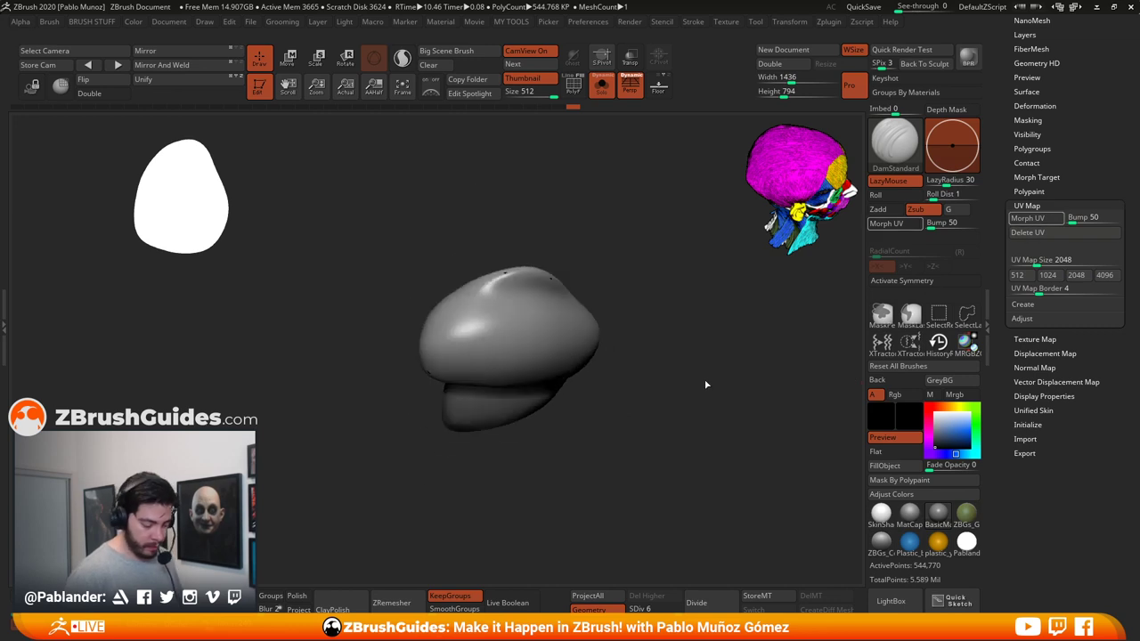
right_drag(671, 359, 664, 325)
key(space)
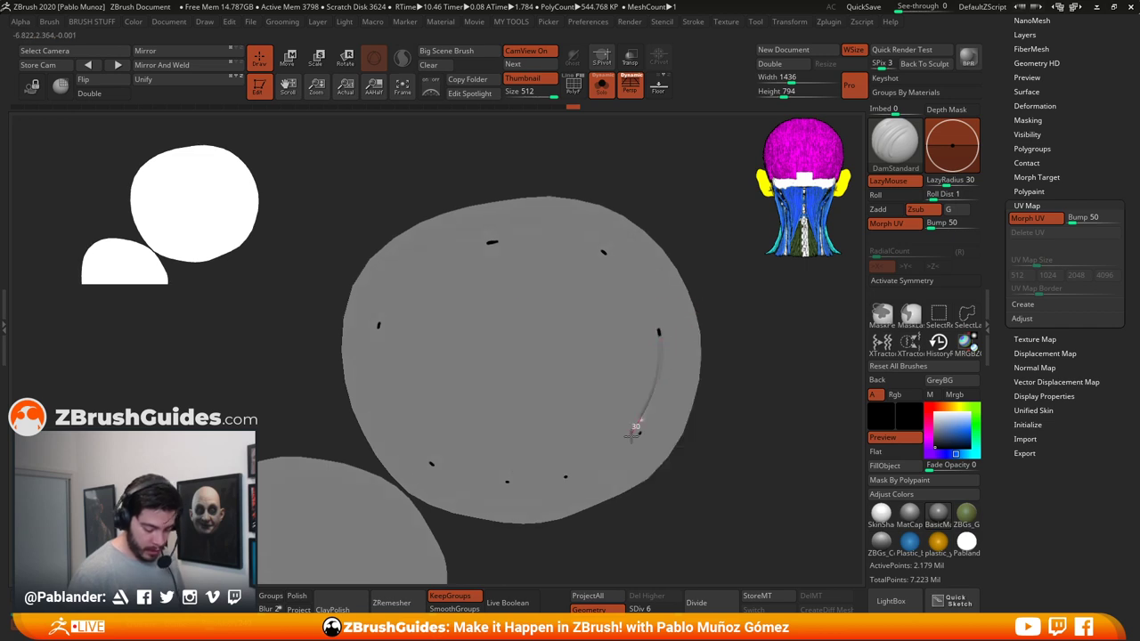
click(1027, 206)
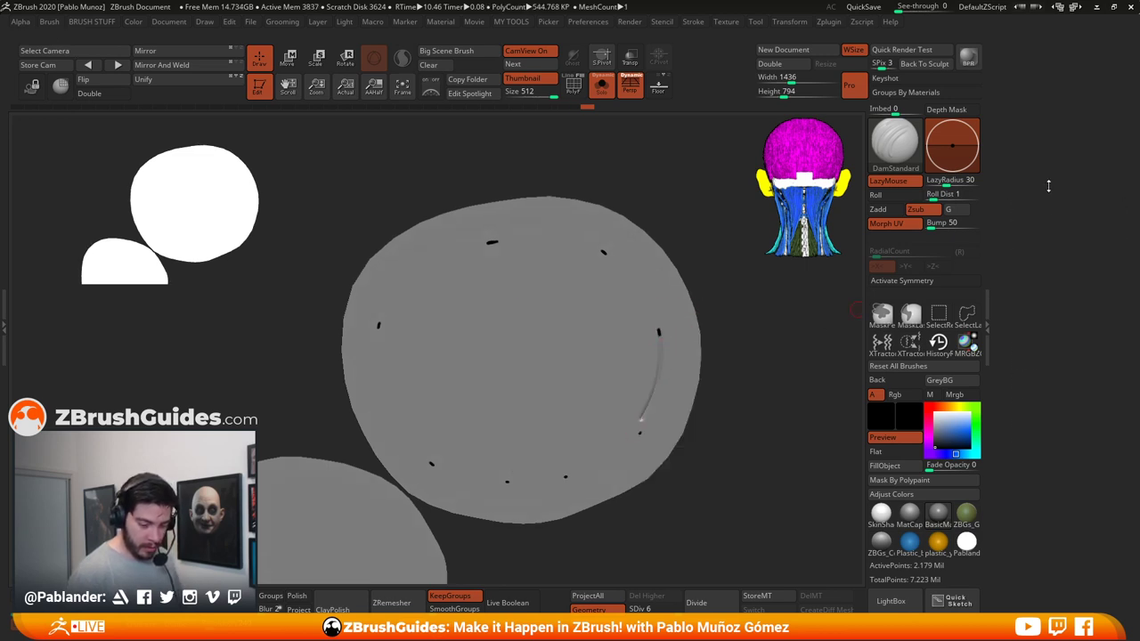
click(1027, 206)
click(1038, 126)
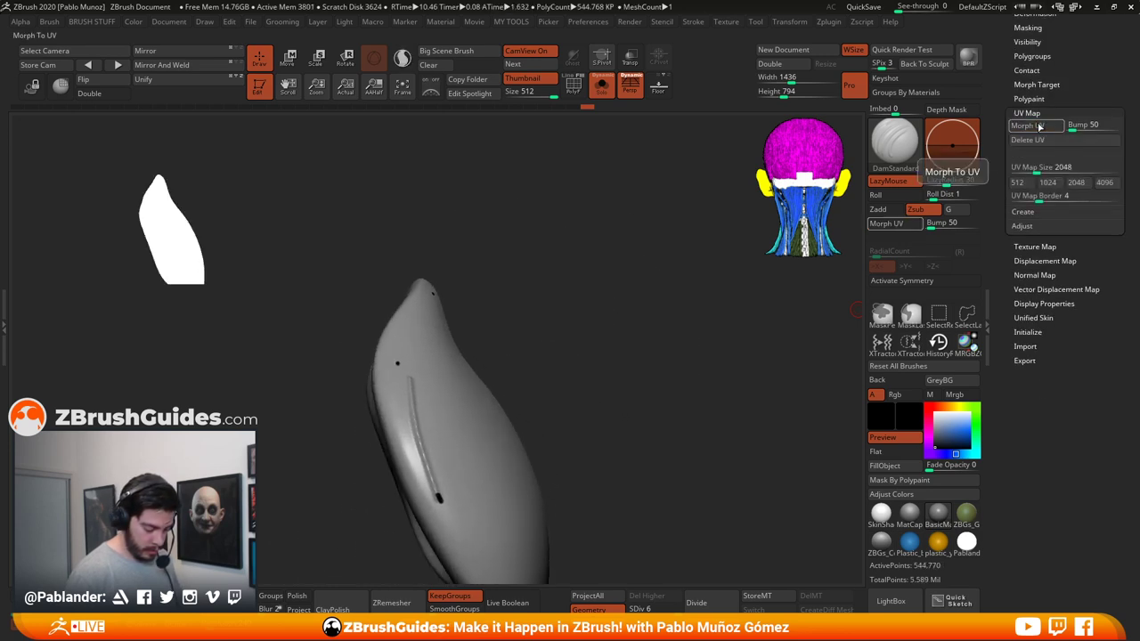
click(1038, 126)
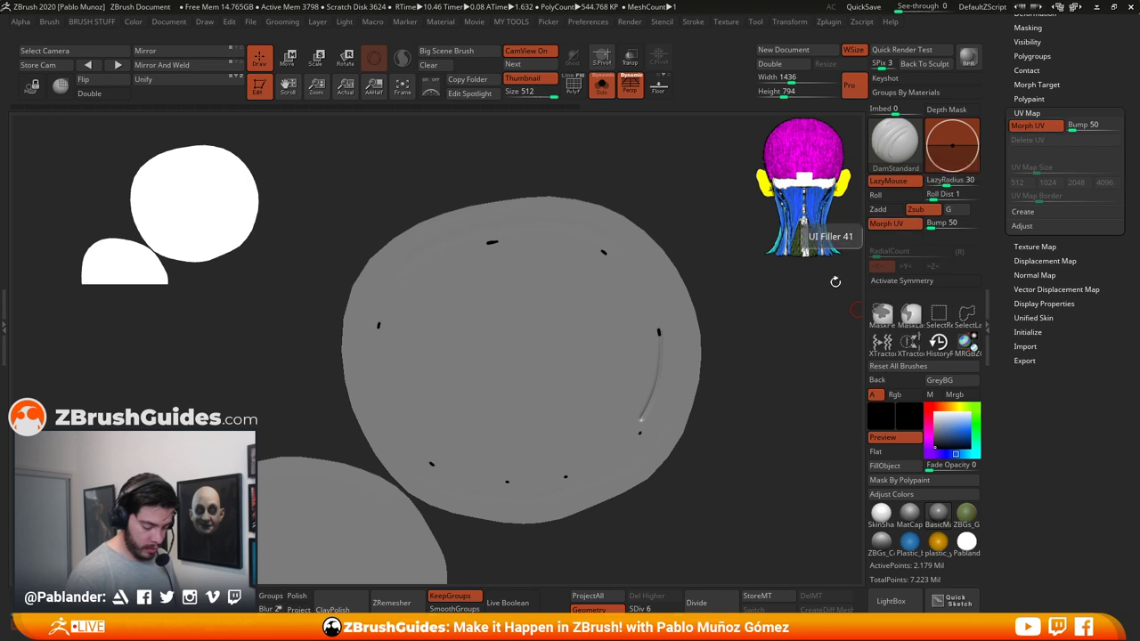
Step: Turn the flattened mesh around to face front, frame all its guide dots, and undo the trial stroke
shift+right_drag(702, 370, 596, 374)
drag(596, 373, 567, 389)
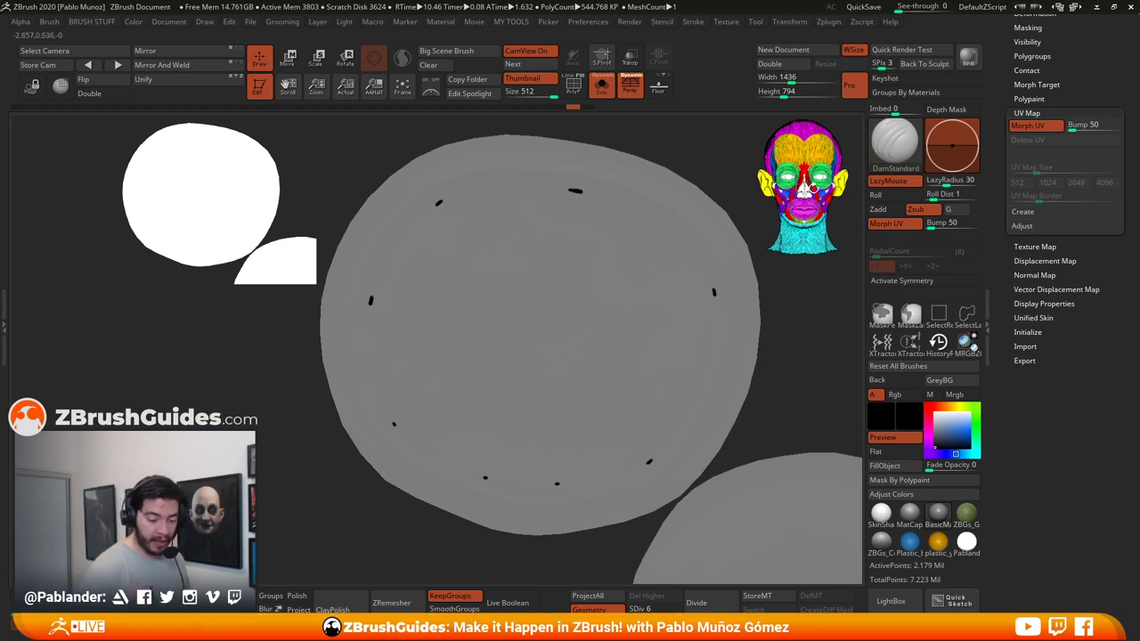
drag(484, 374, 520, 321)
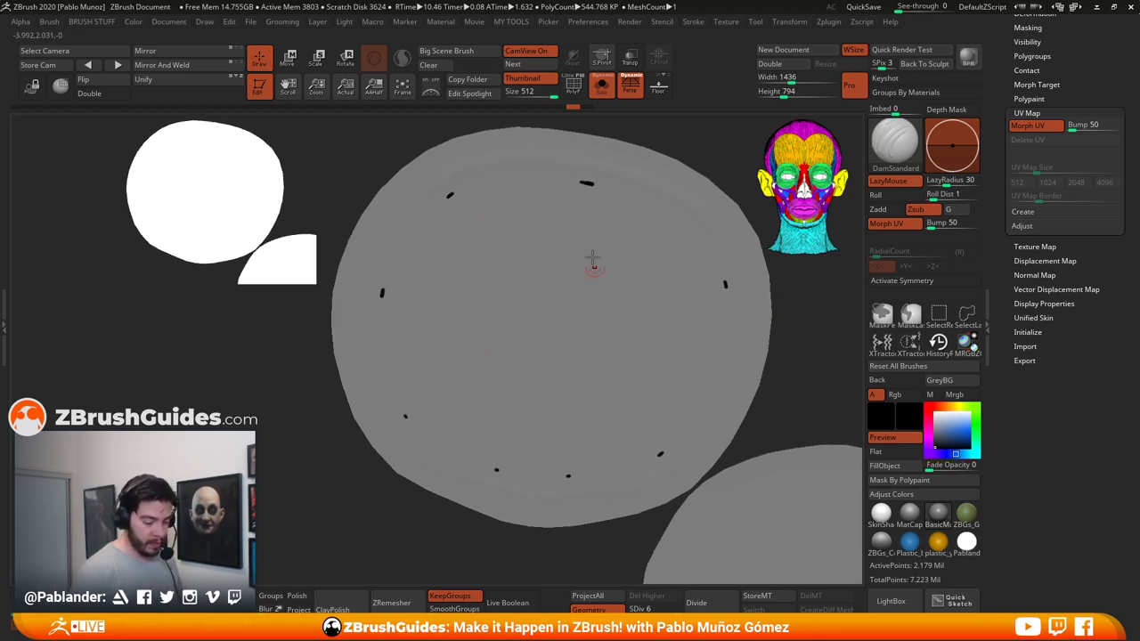
alt+right_drag(599, 401, 618, 384)
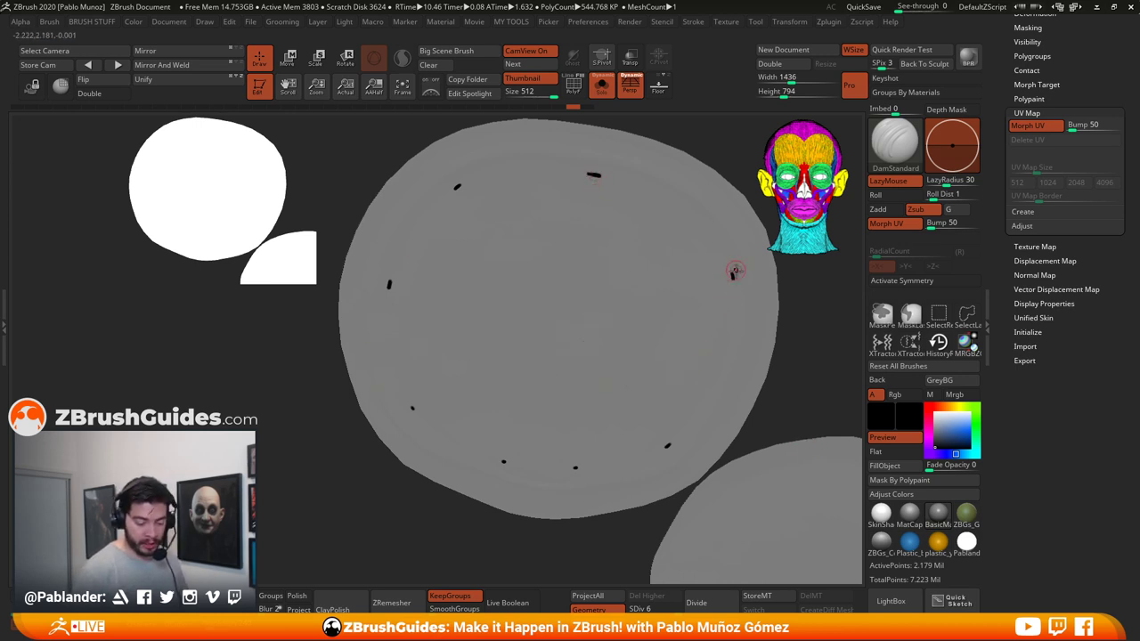
mouse_move(504, 173)
mouse_down()
mouse_move(458, 437)
mouse_move(579, 159)
mouse_move(513, 165)
mouse_up()
key(ctrl+z)
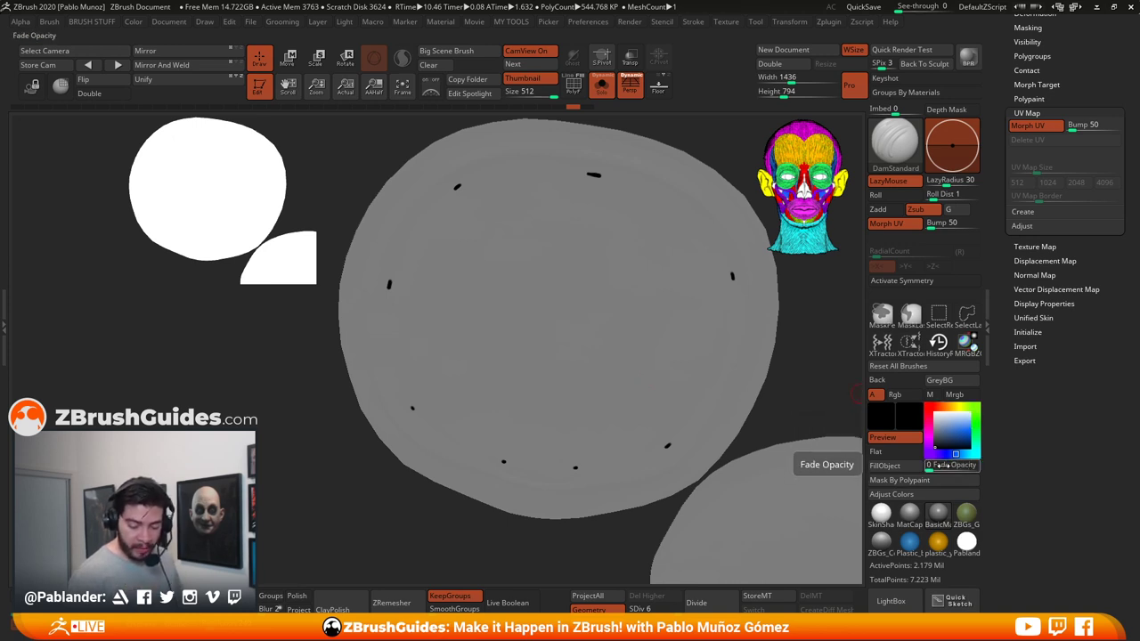
drag(942, 465, 977, 464)
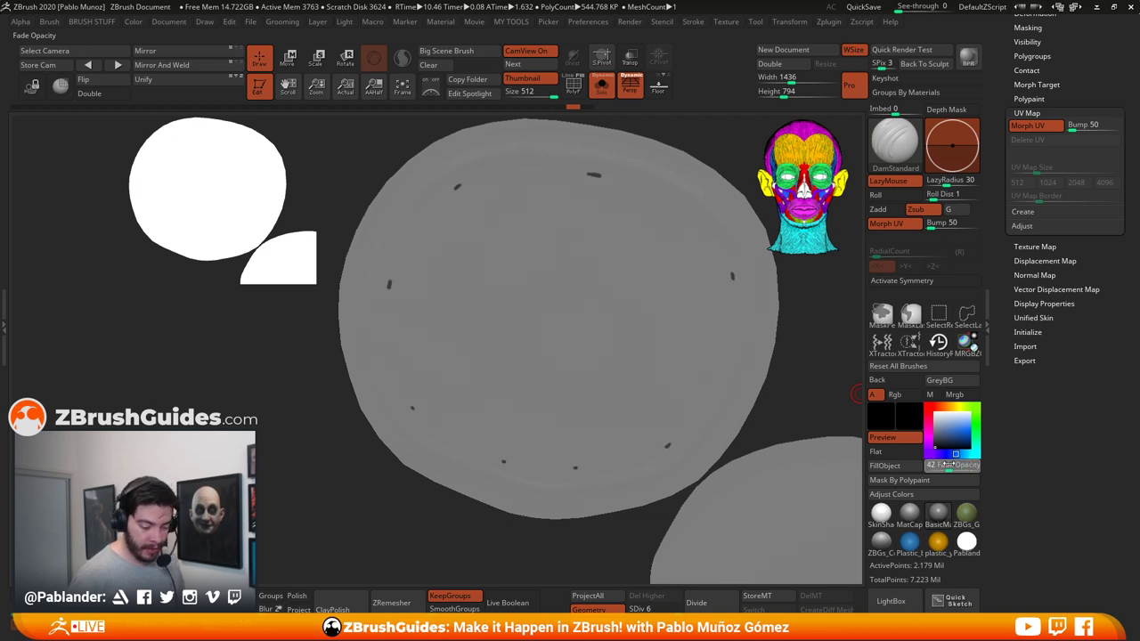
drag(951, 465, 926, 465)
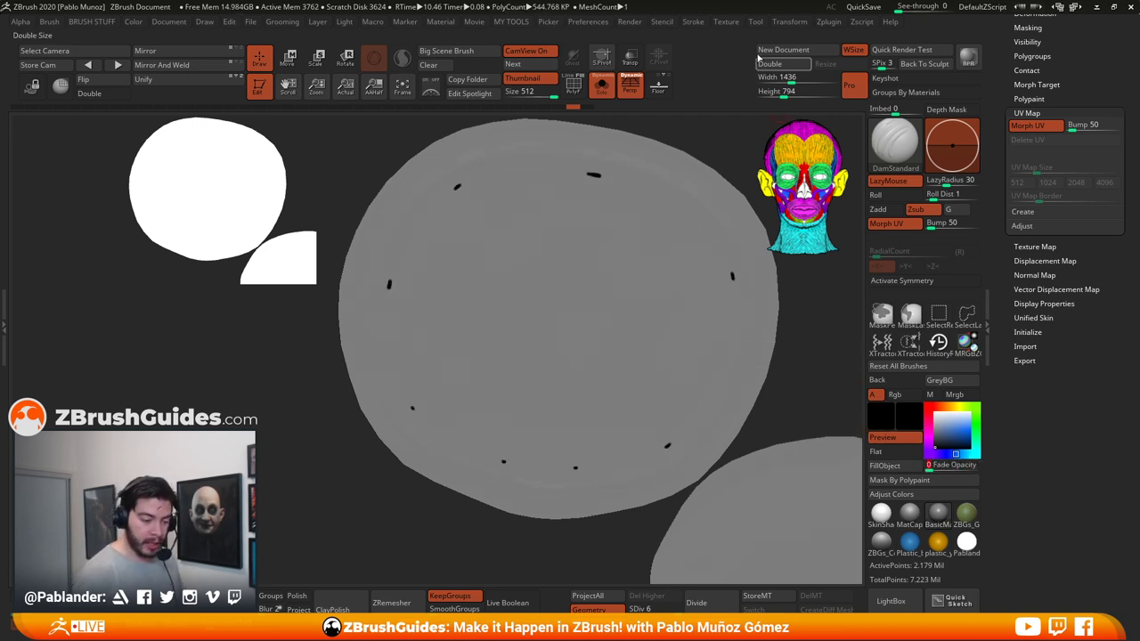
click(629, 21)
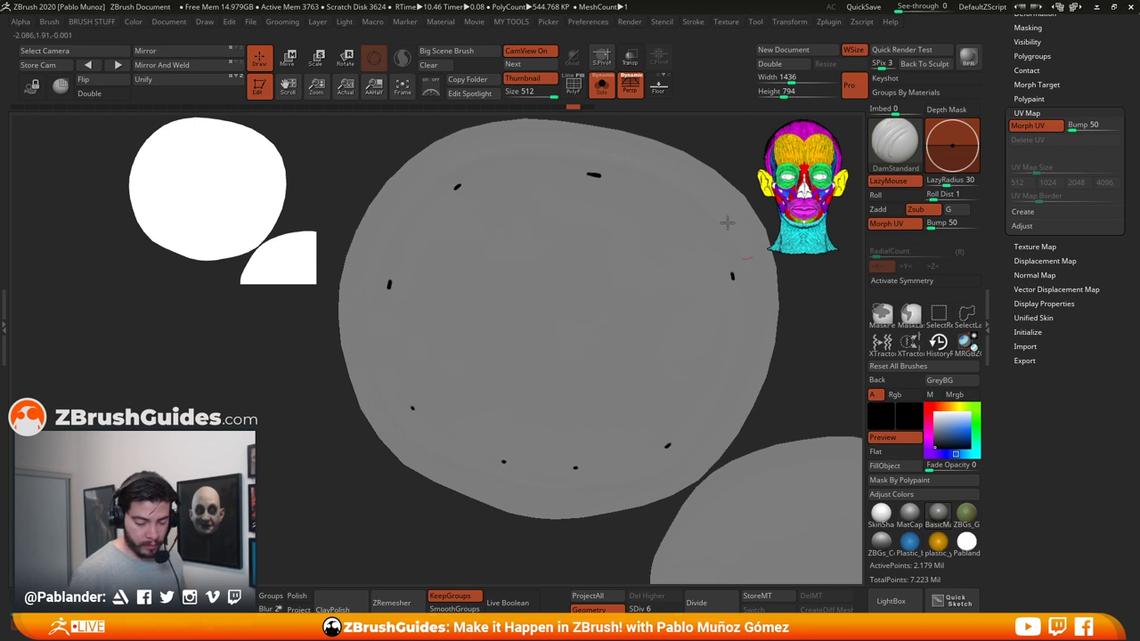
click(732, 24)
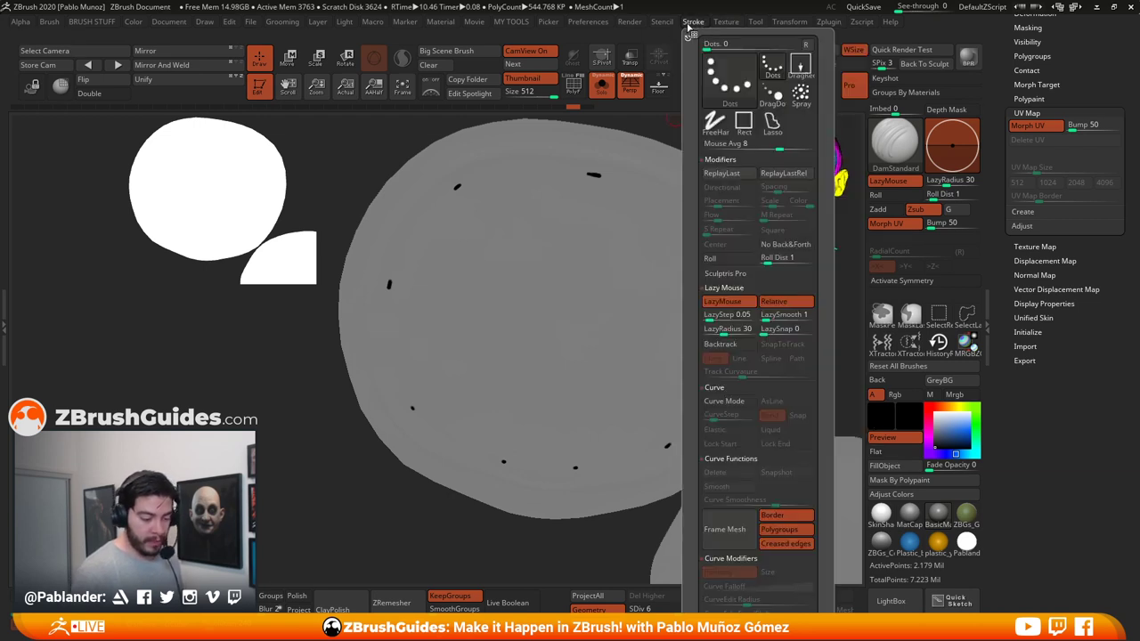
mouse_move(630, 22)
drag(795, 210, 801, 233)
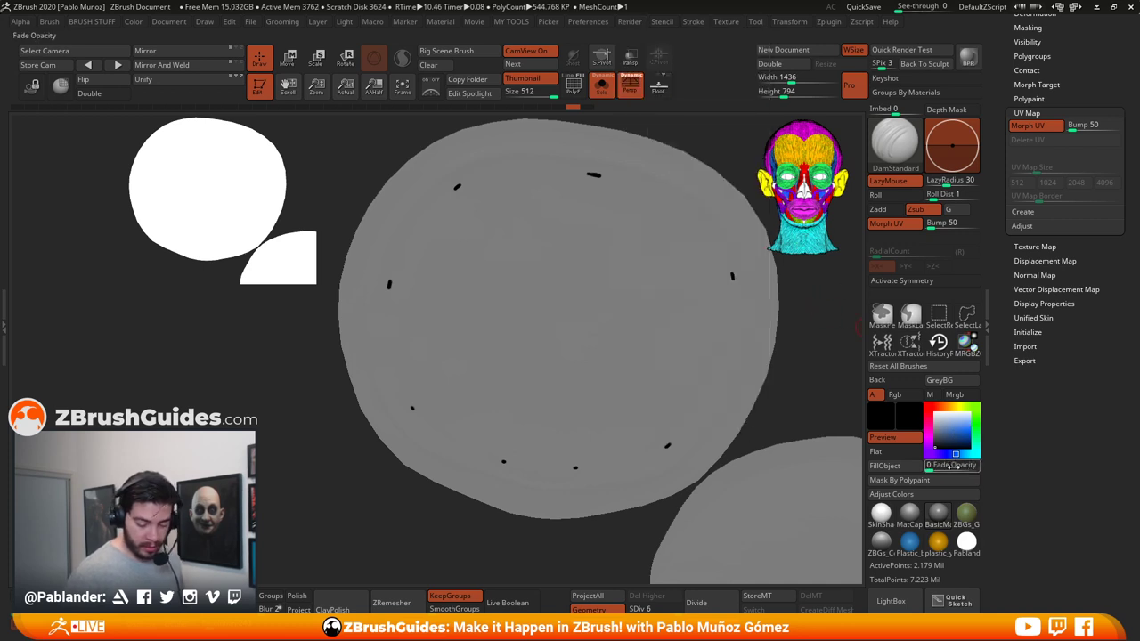
mouse_move(934, 465)
mouse_down()
mouse_move(971, 465)
mouse_move(916, 470)
mouse_up()
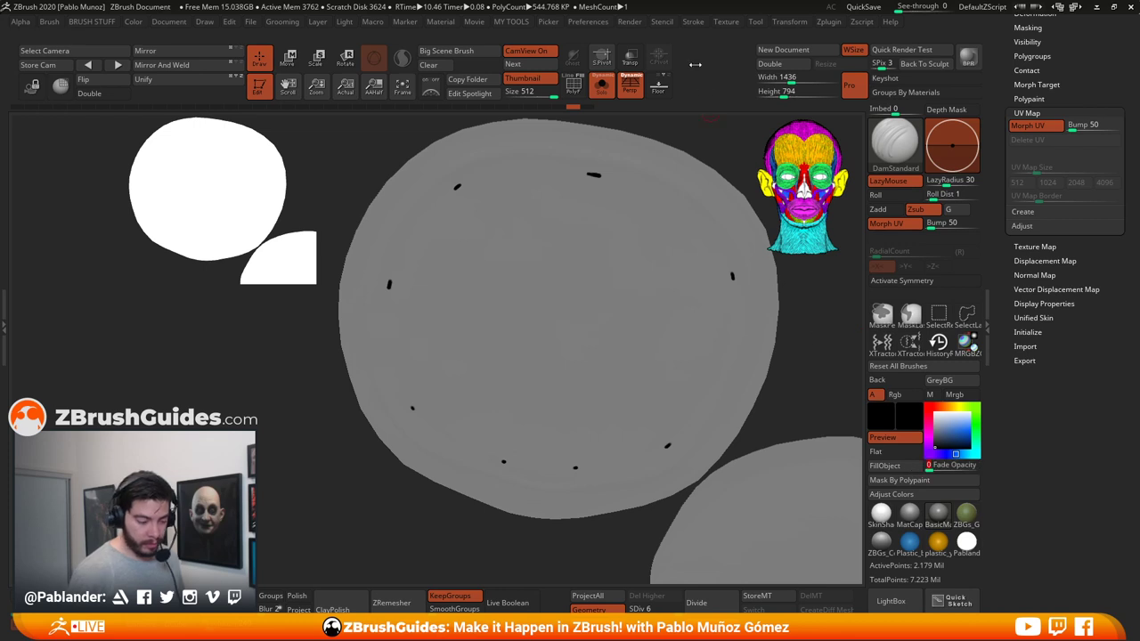
click(636, 24)
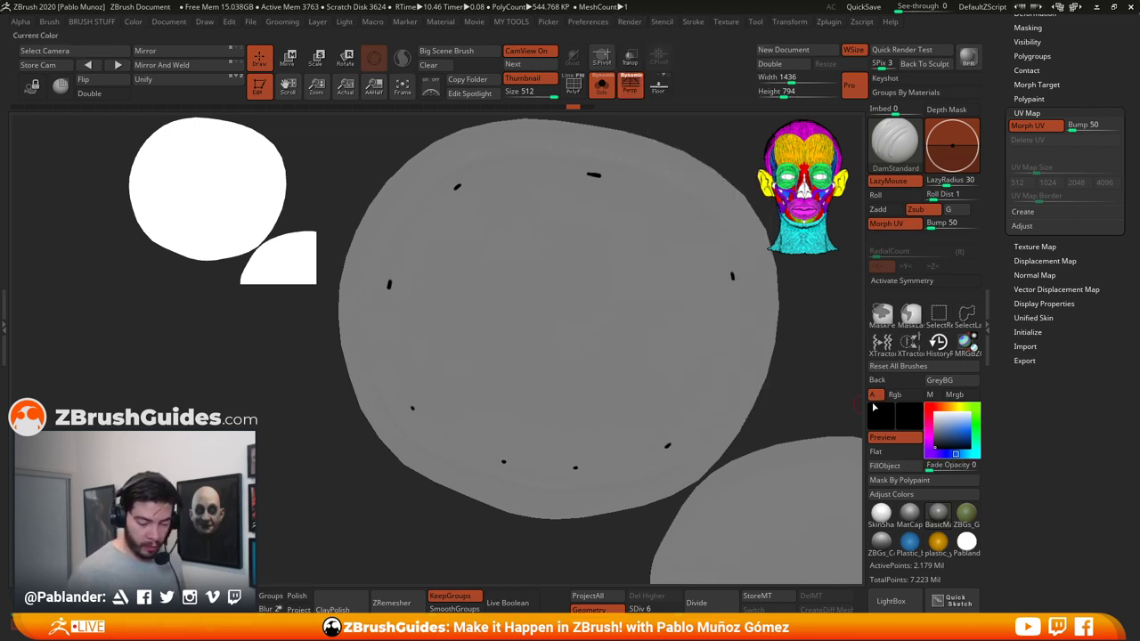
Step: Set Fade Opacity to 83 and carve a closed DamStandard groove through all the guide dots on the flattened mesh
drag(928, 465, 970, 466)
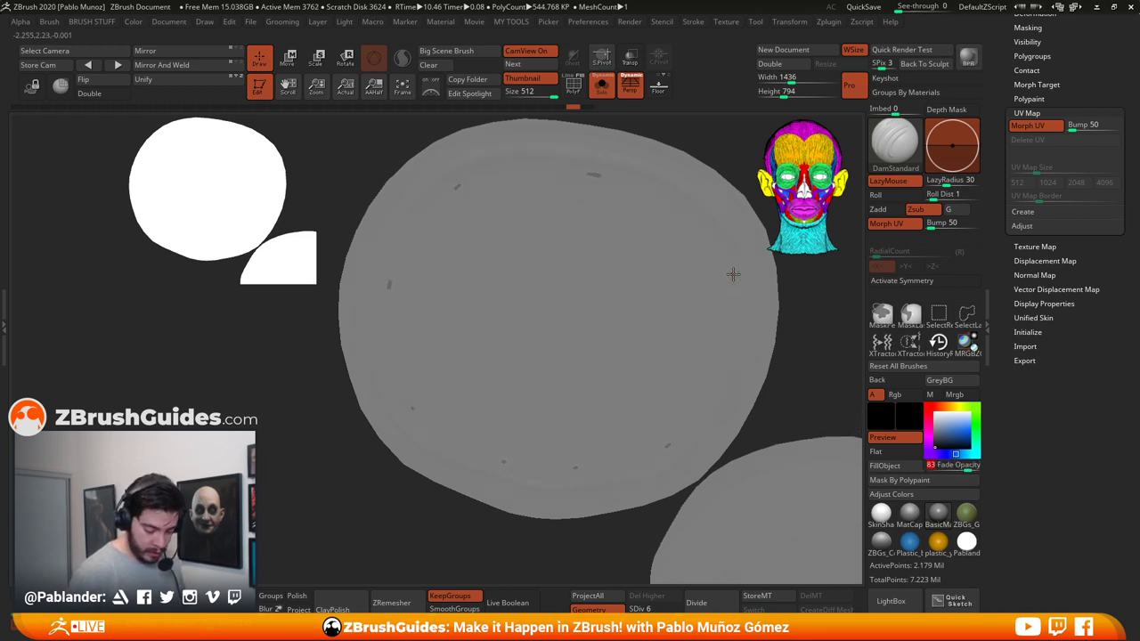
drag(733, 274, 737, 299)
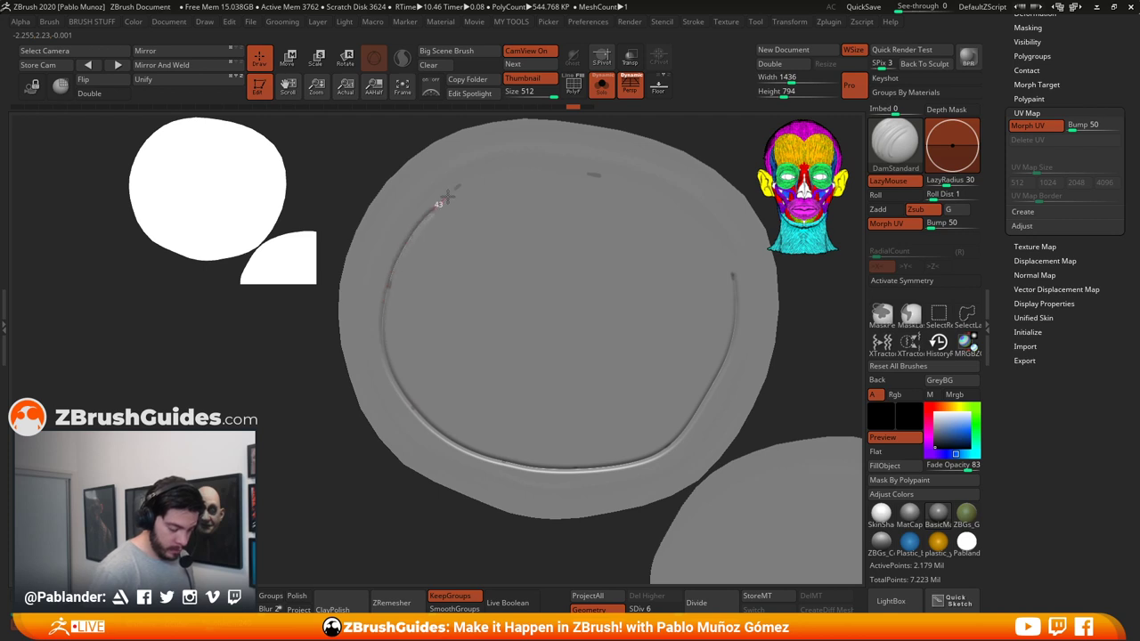
mouse_move(448, 196)
mouse_down()
mouse_move(530, 166)
mouse_move(604, 172)
mouse_up()
drag(664, 192, 710, 219)
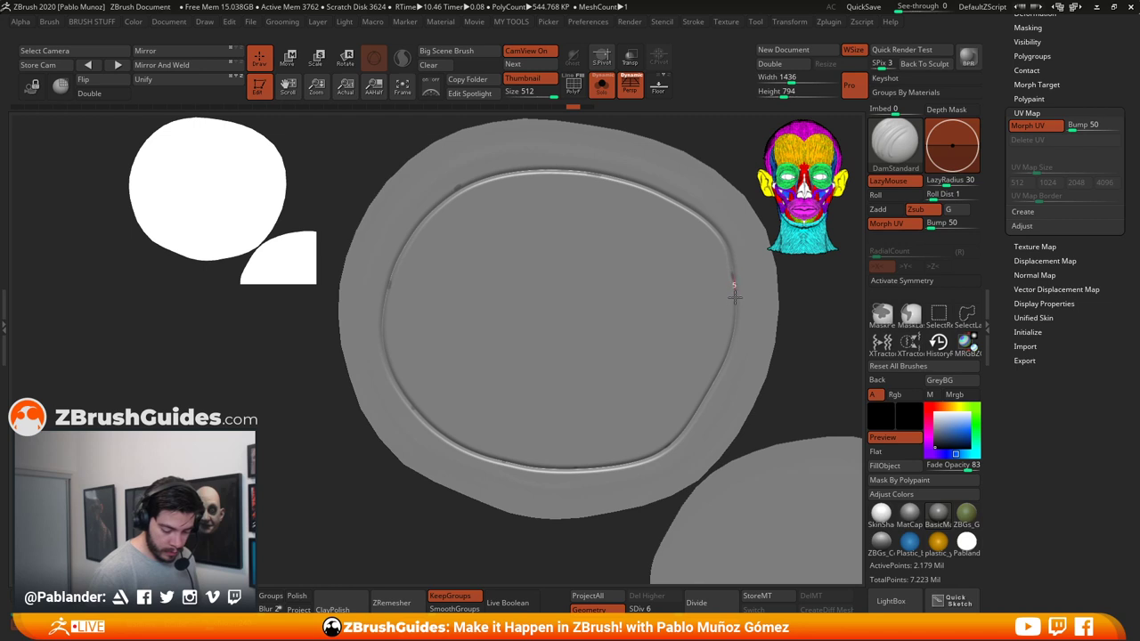
drag(734, 296, 733, 307)
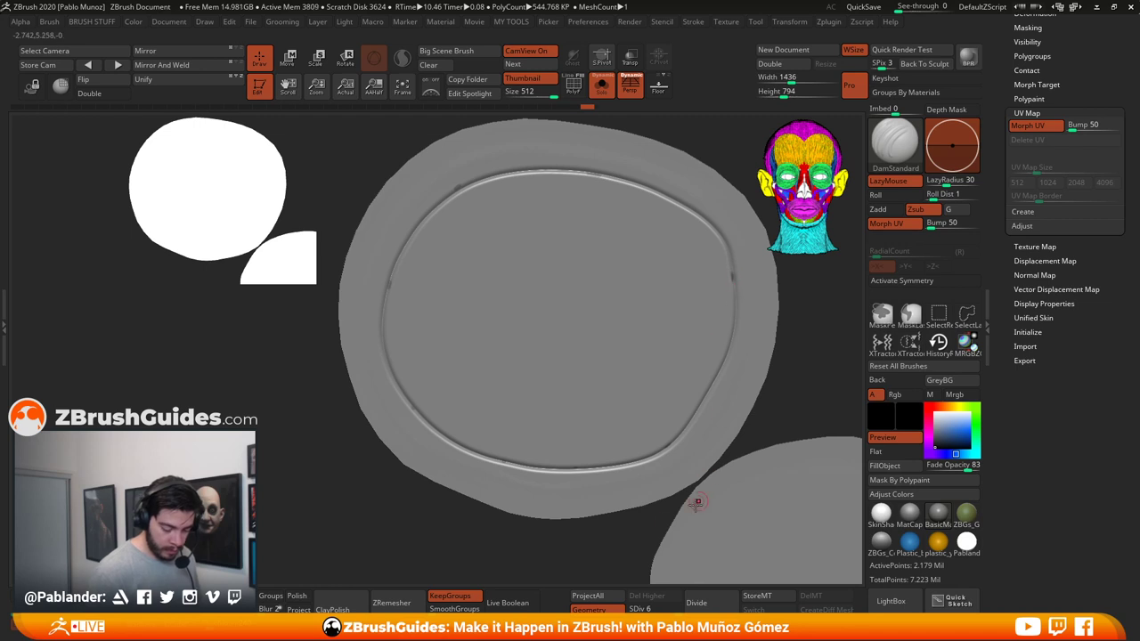
Step: Set Fade Opacity to 0 and fill the mesh with white to clear the black guide dots
click(977, 465)
mouse_move(962, 465)
mouse_down()
mouse_move(927, 465)
mouse_move(934, 411)
mouse_up()
click(905, 395)
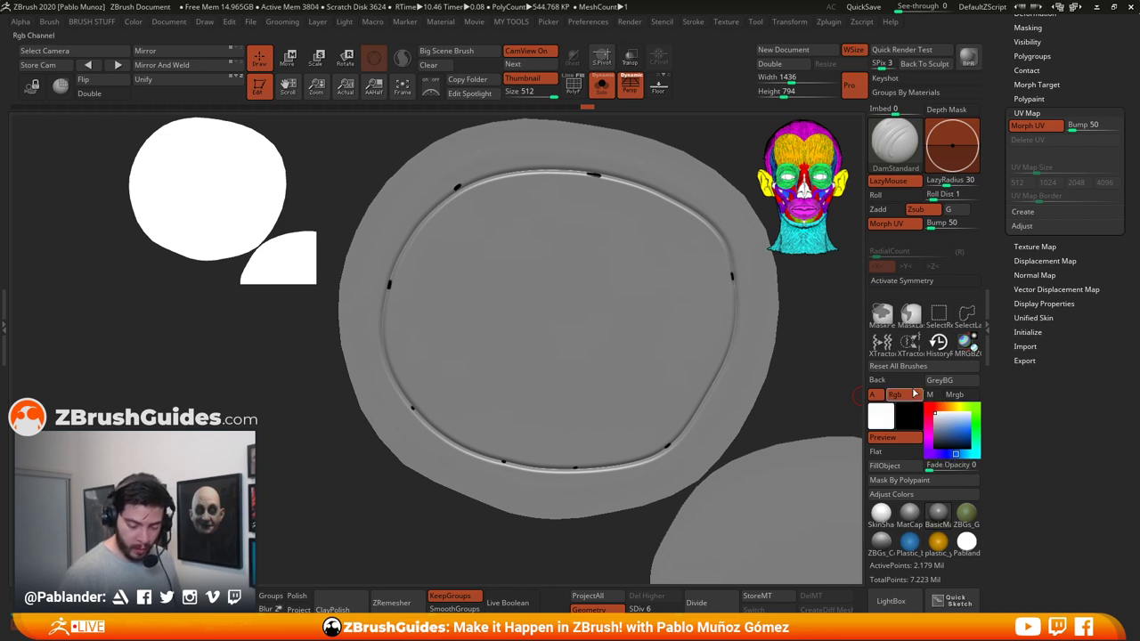
click(895, 470)
Step: Turn off Morph UV and smooth and recarve the groove's rough lower section on the 3D shape
click(1029, 125)
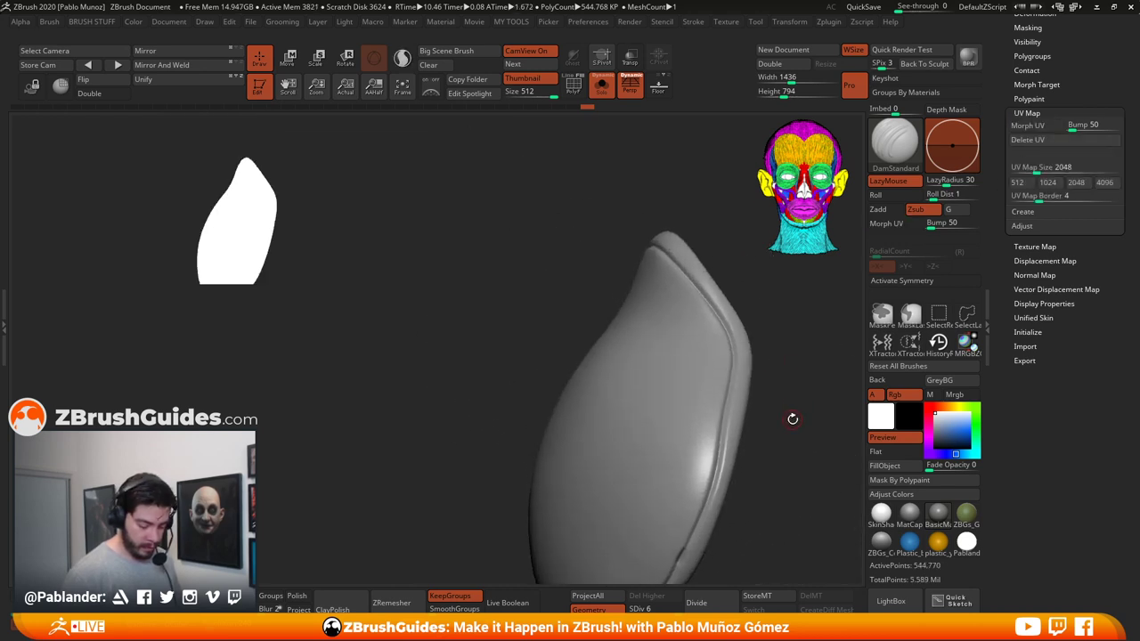
mouse_move(791, 419)
mouse_down()
mouse_move(718, 395)
mouse_move(685, 413)
mouse_up()
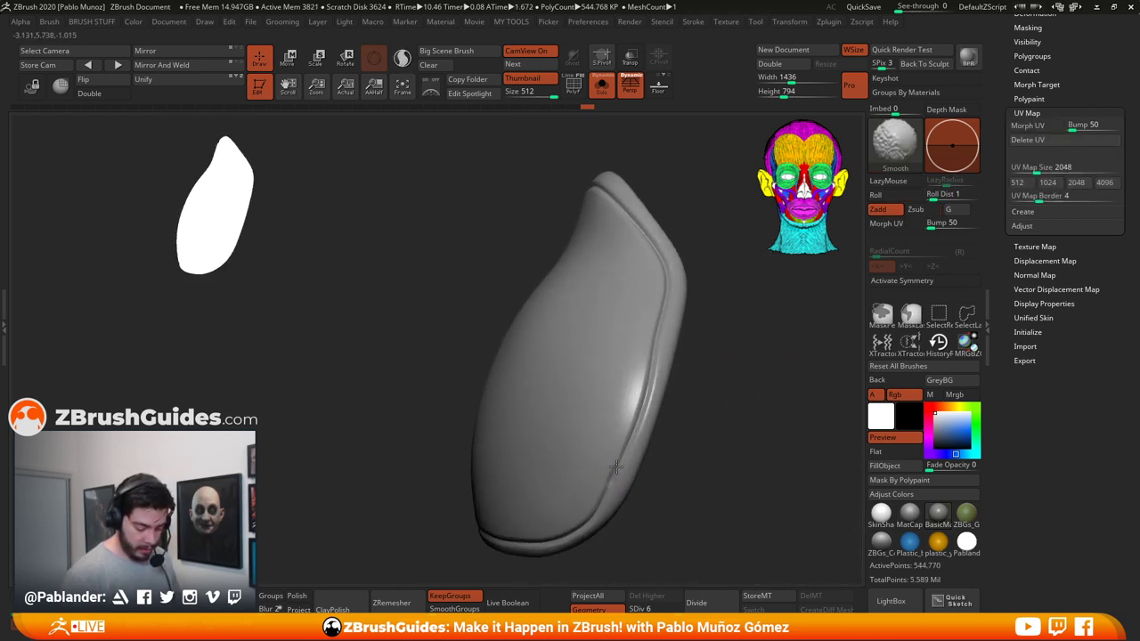
shift+drag(616, 466, 623, 455)
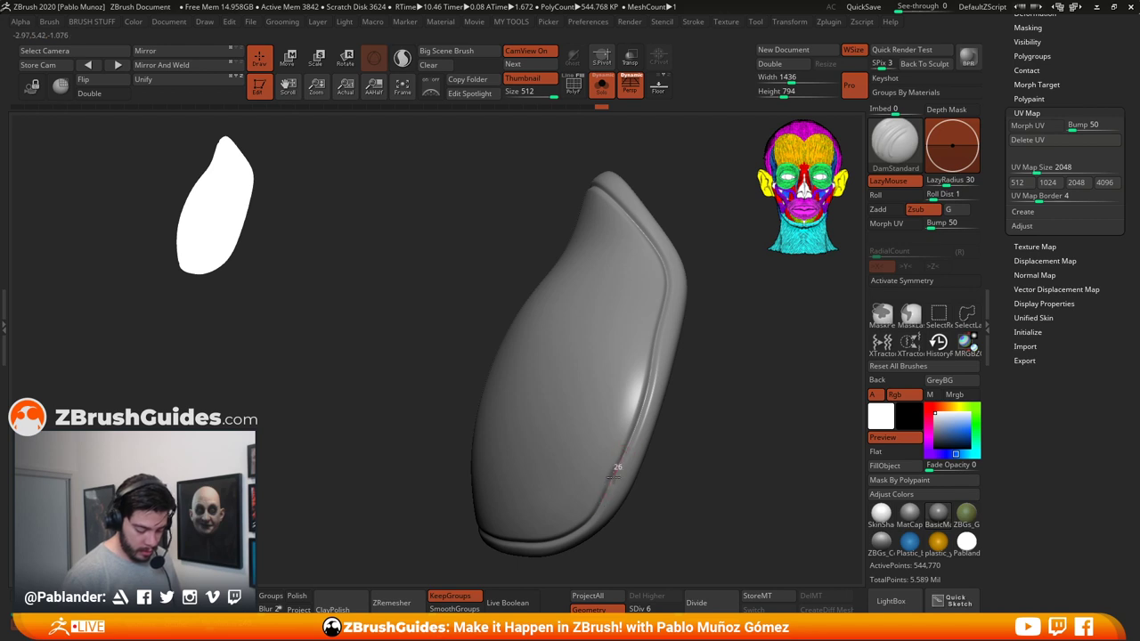
drag(712, 466, 682, 340)
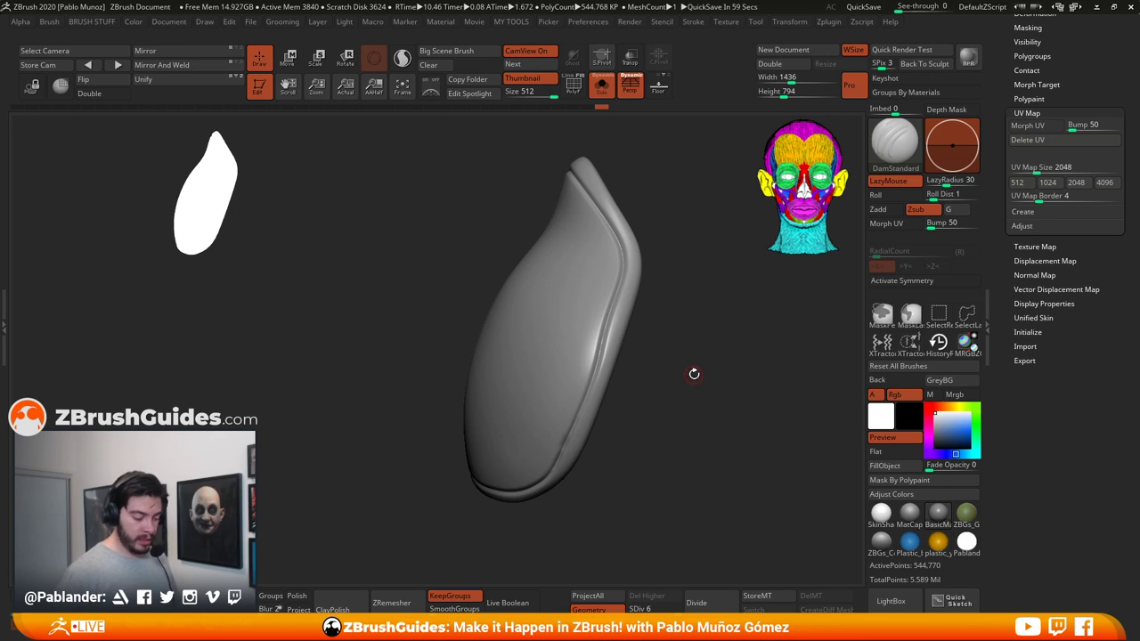
Step: Switch to the Clay brush and try strokes along the groove at the shape's upper bend
scroll(648, 263, up, 5)
key(b)
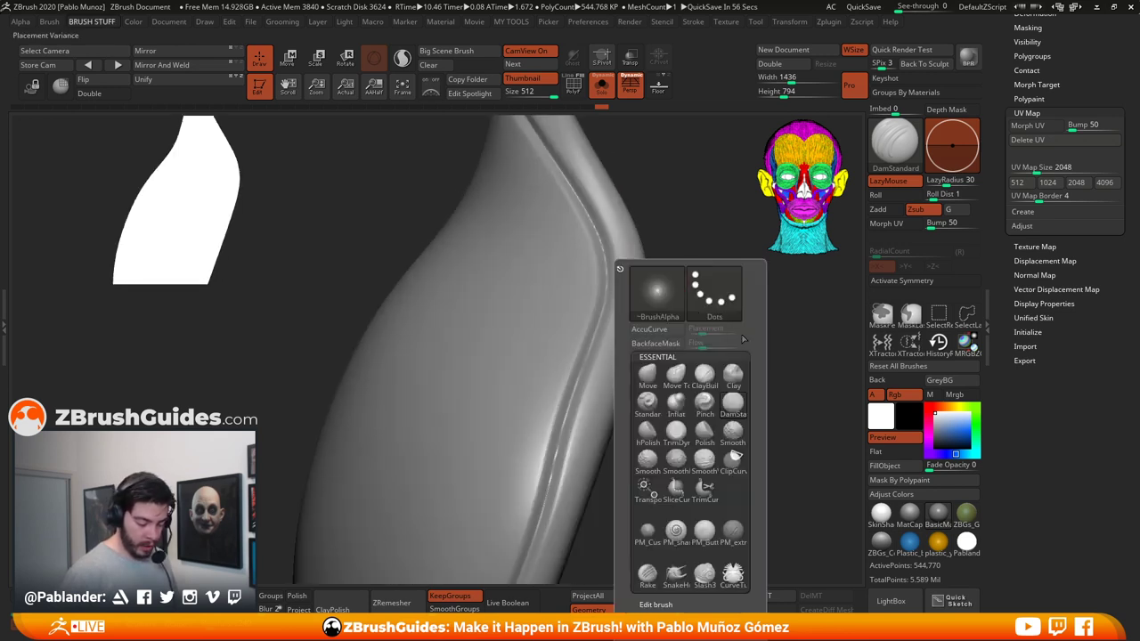
click(740, 383)
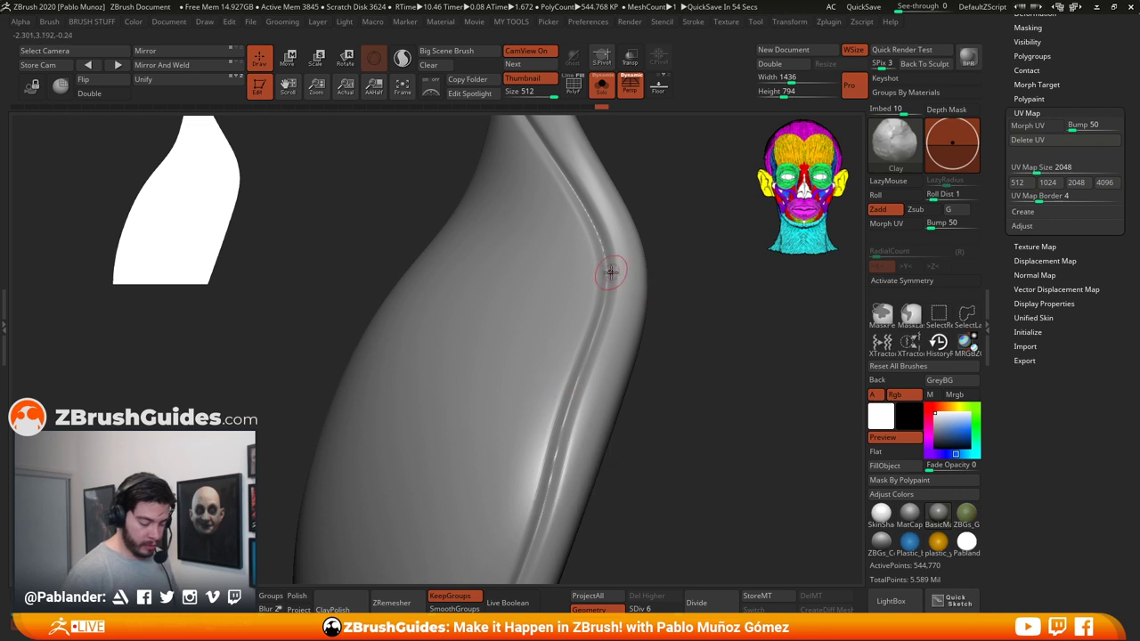
drag(590, 243, 596, 271)
key(ctrl+z)
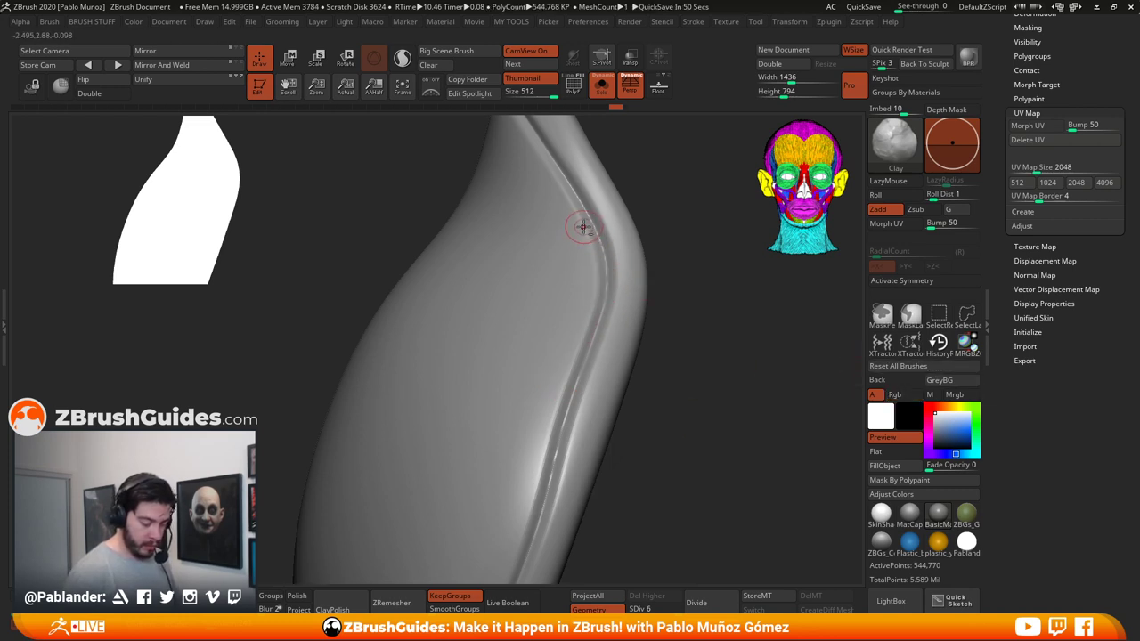
drag(617, 332, 654, 319)
key(ctrl+z)
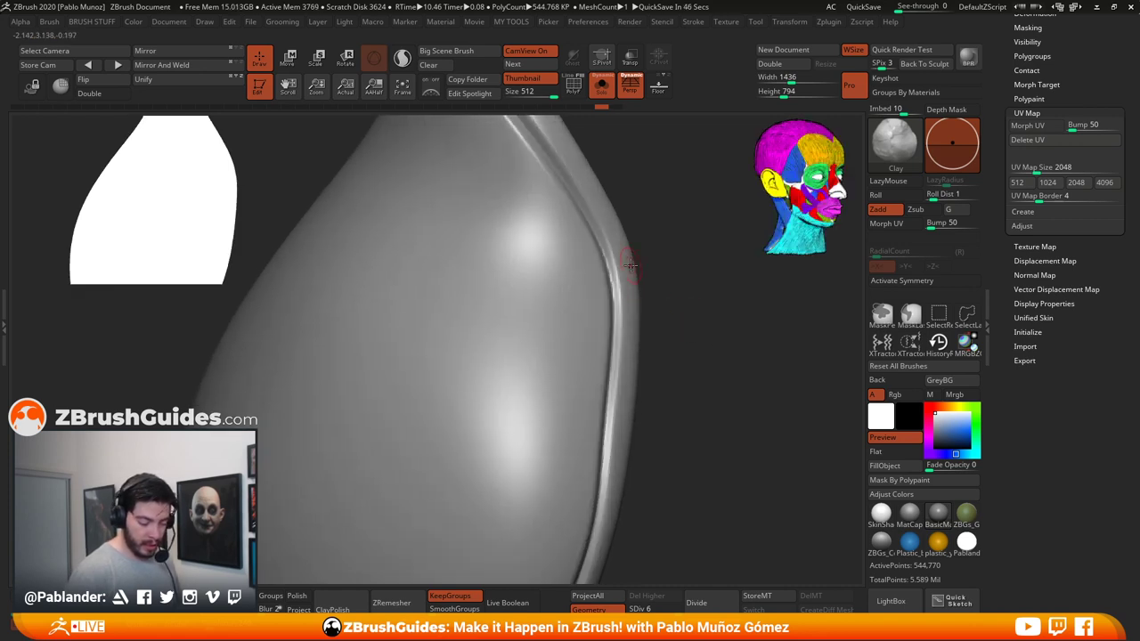
Step: Try building up clay along the groove's inner side and undo the strokes
drag(634, 267, 680, 330)
drag(663, 250, 605, 246)
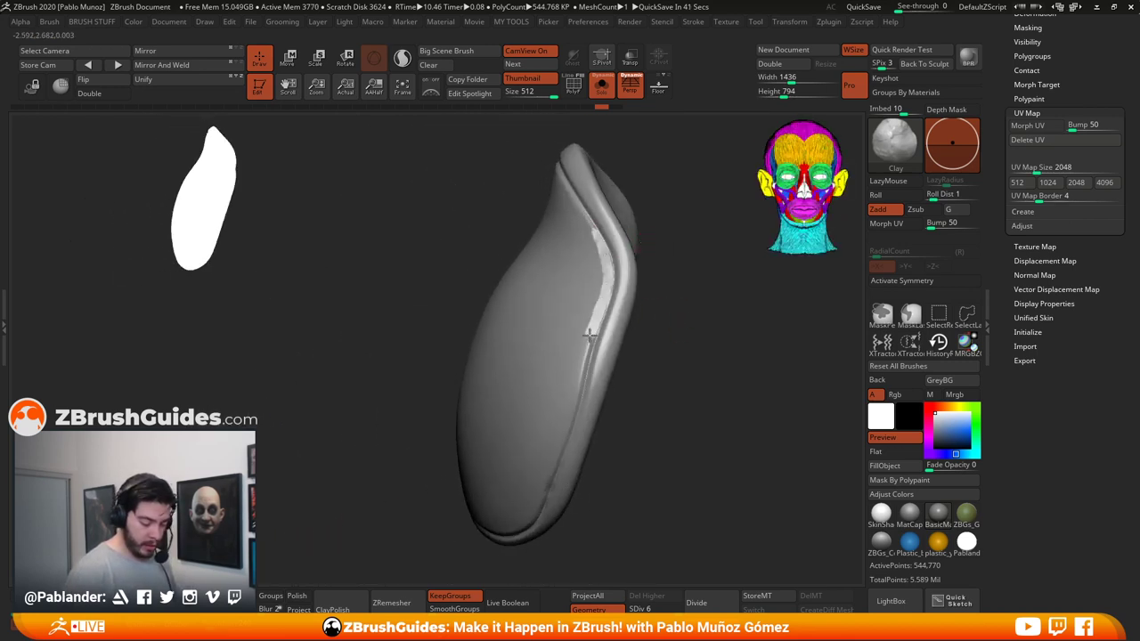
drag(589, 336, 570, 415)
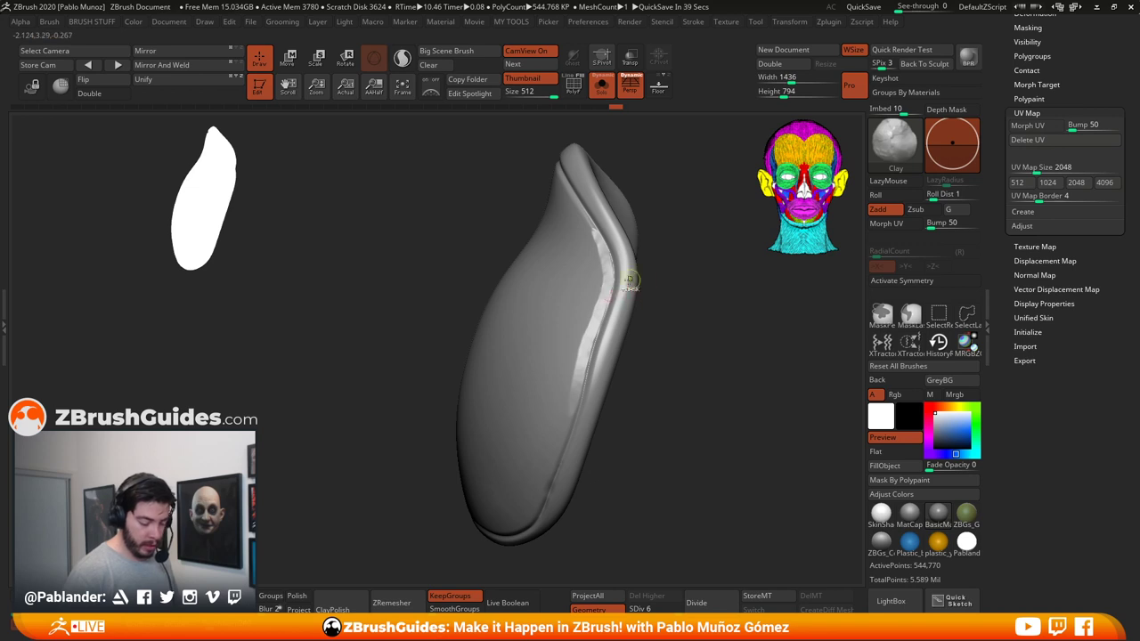
key(ctrl+z)
mouse_move(692, 404)
mouse_down()
mouse_move(695, 386)
mouse_move(693, 399)
mouse_move(706, 396)
mouse_up()
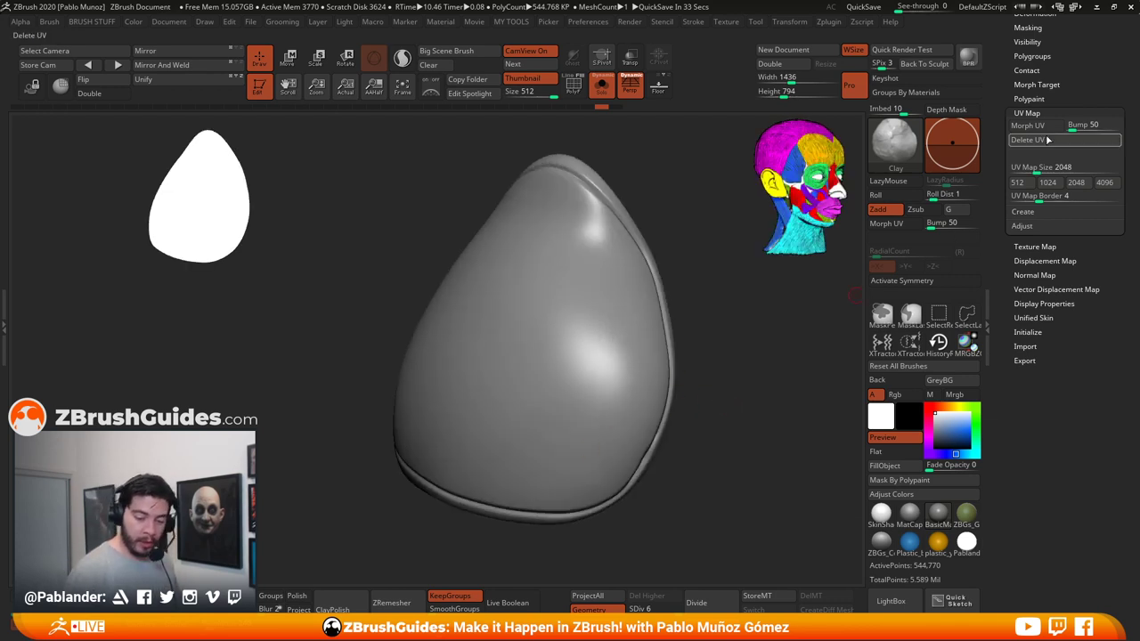
Step: Turn on Morph UV and lasso-mask most of the area enclosed by the groove, following its inner edge
click(1028, 126)
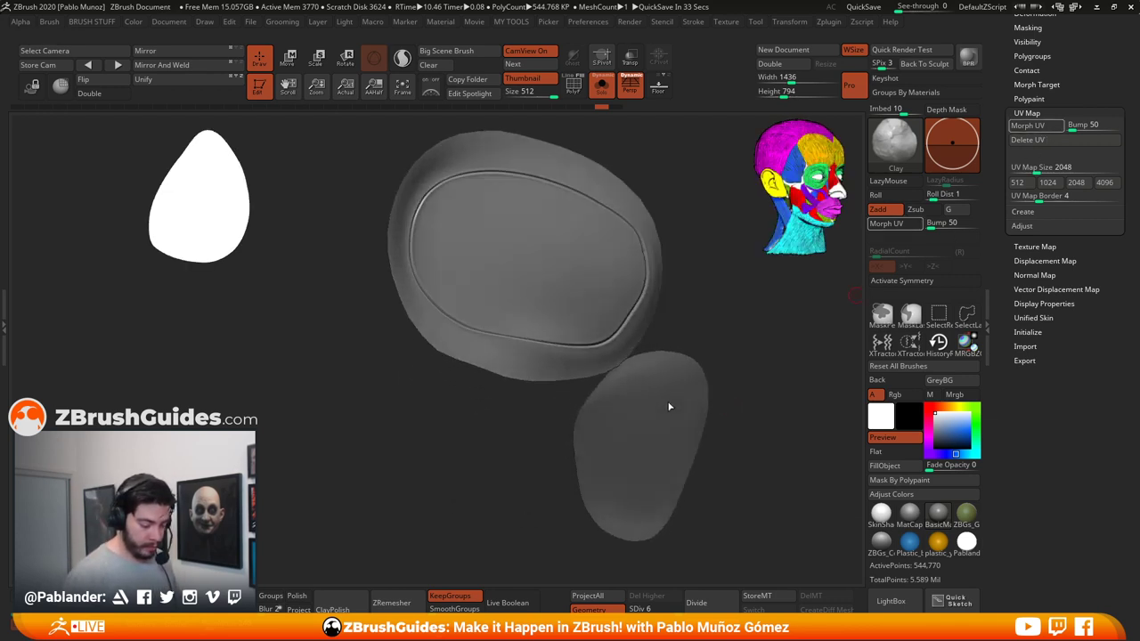
alt+right_drag(726, 320, 600, 310)
alt+right_drag(700, 305, 632, 312)
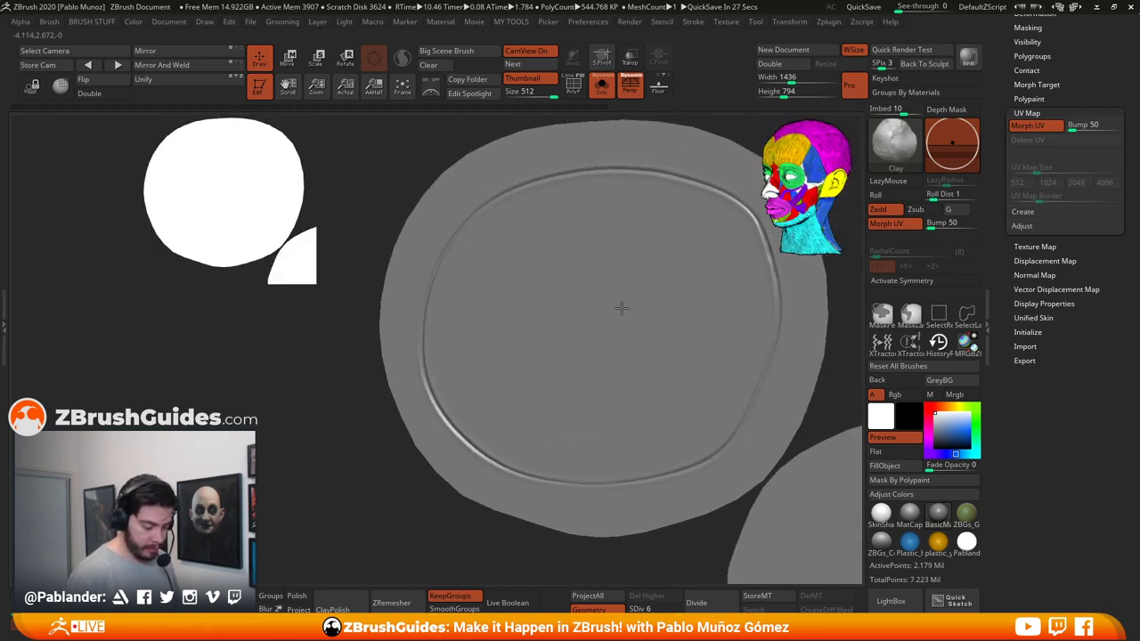
key(space)
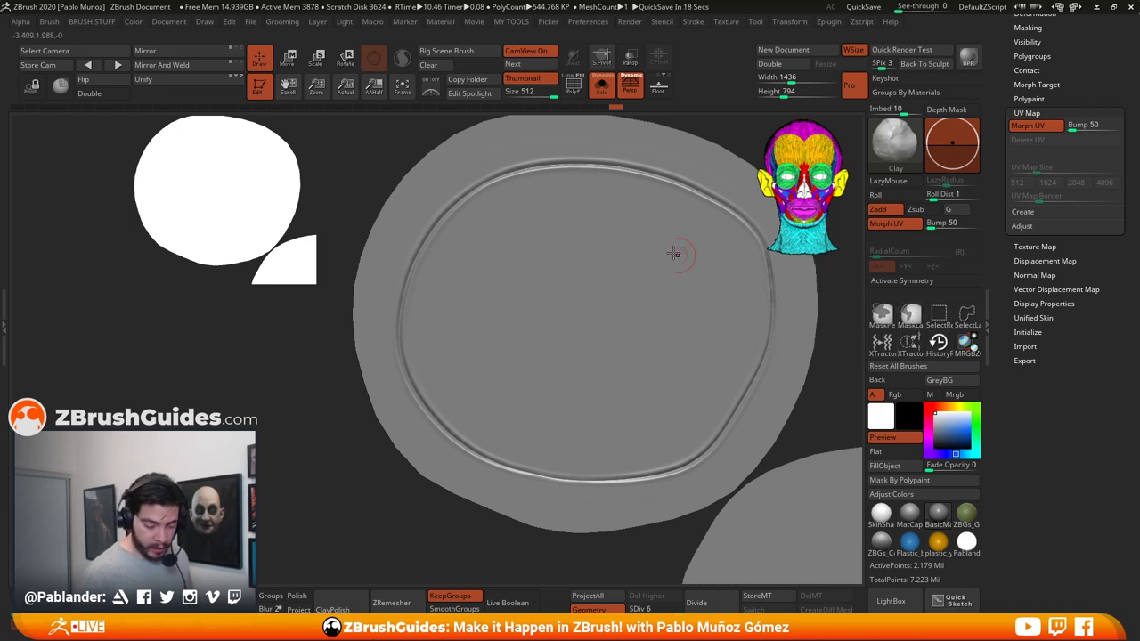
key(ctrl)
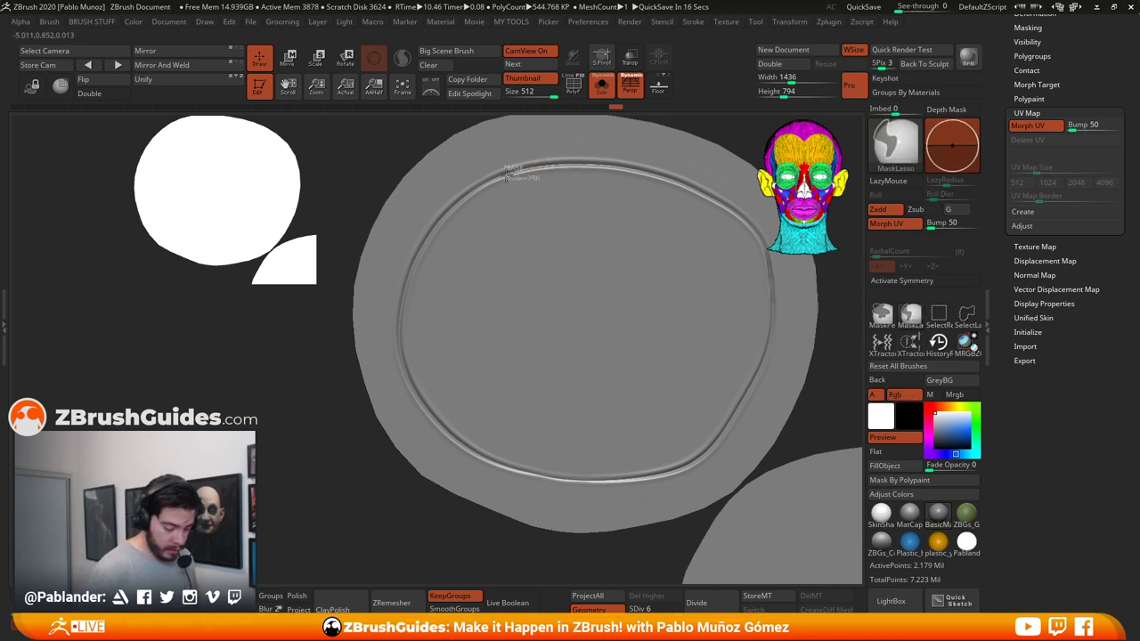
mouse_move(506, 172)
ctrl+mouse_down()
mouse_move(434, 226)
mouse_move(399, 303)
mouse_move(398, 349)
mouse_move(426, 403)
mouse_move(611, 384)
ctrl+mouse_up()
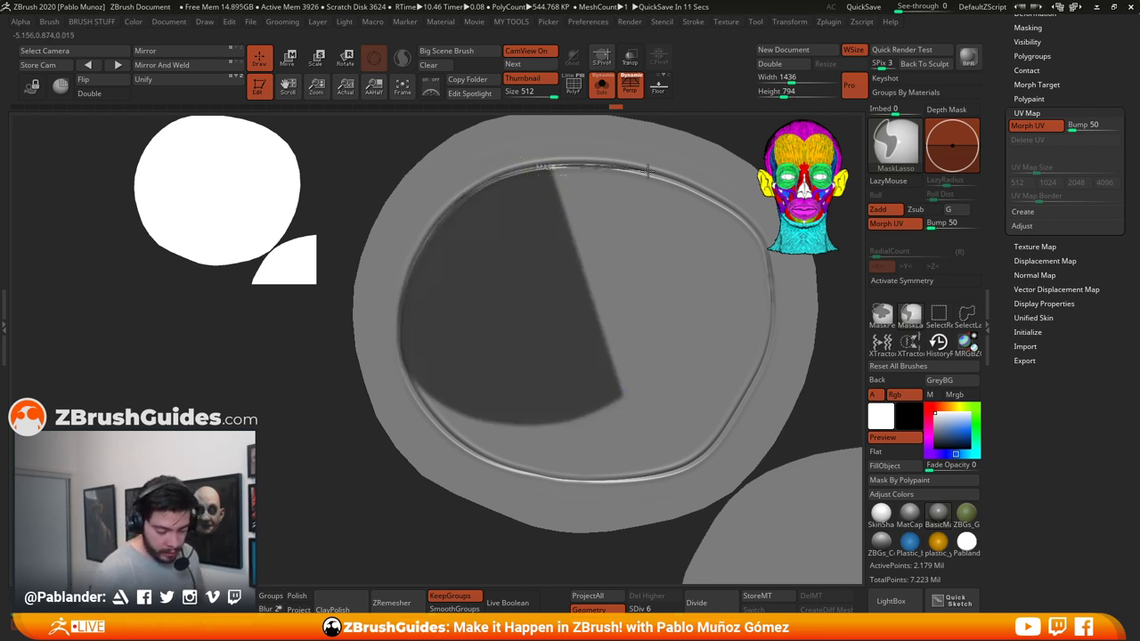
mouse_move(648, 171)
ctrl+mouse_down()
mouse_move(744, 228)
mouse_move(624, 399)
mouse_move(549, 399)
ctrl+mouse_up()
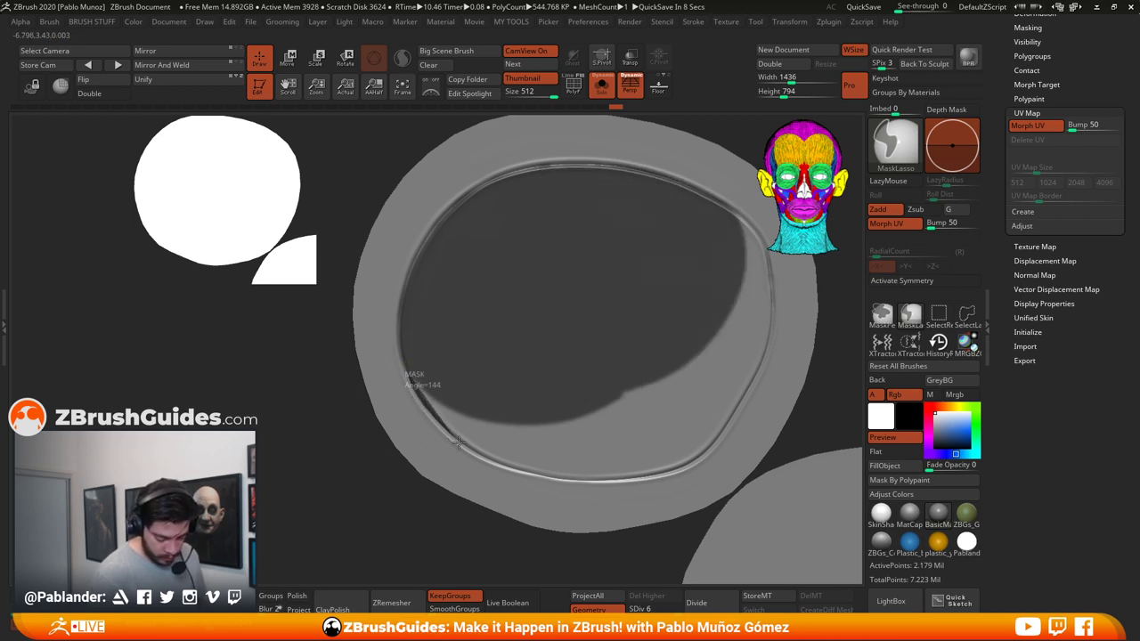
mouse_move(458, 442)
ctrl+mouse_down()
mouse_move(499, 465)
mouse_move(615, 479)
mouse_move(689, 276)
ctrl+mouse_up()
Step: Extend the lasso mask along the groove's right side until the whole enclosed area is covered
alt+right_drag(730, 342, 630, 320)
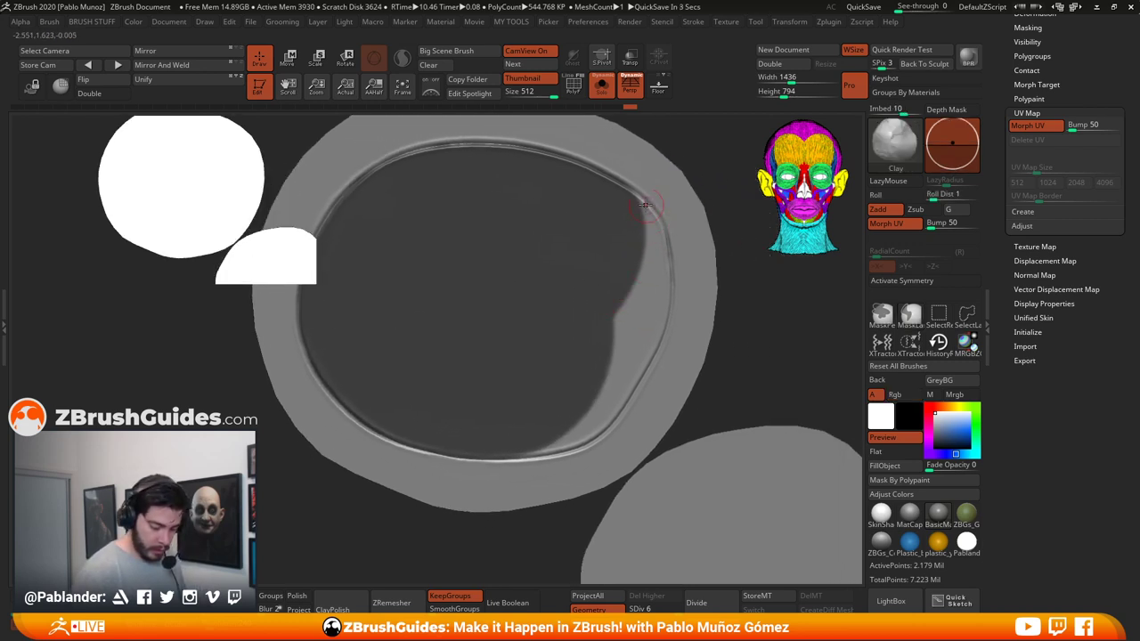
key(ctrl)
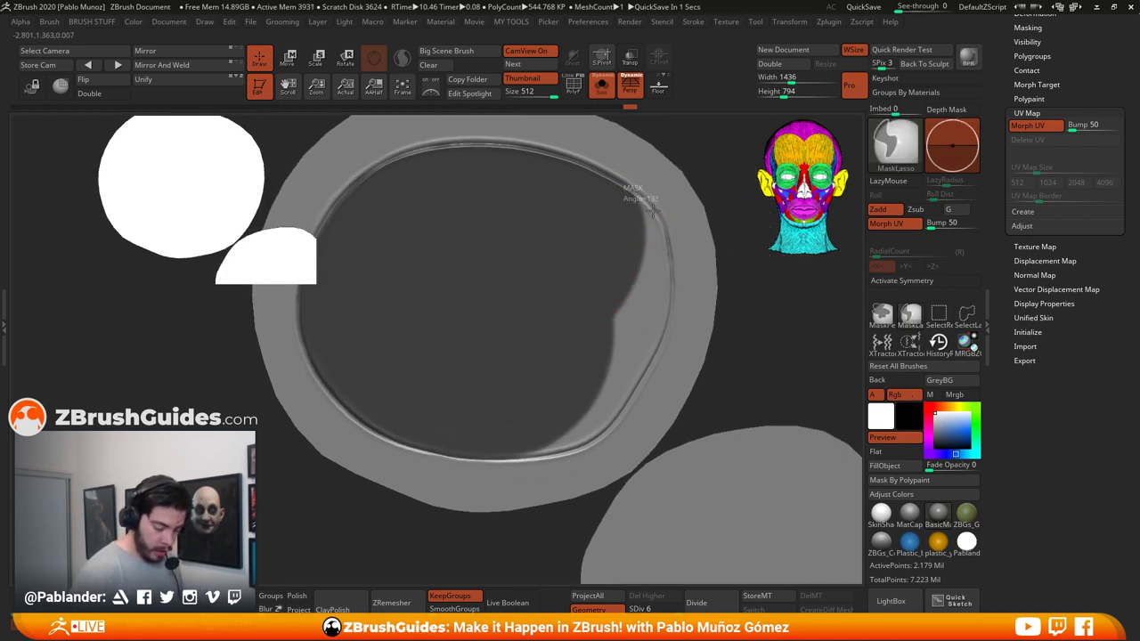
mouse_move(668, 257)
ctrl+mouse_down()
mouse_move(668, 295)
mouse_move(544, 409)
ctrl+mouse_up()
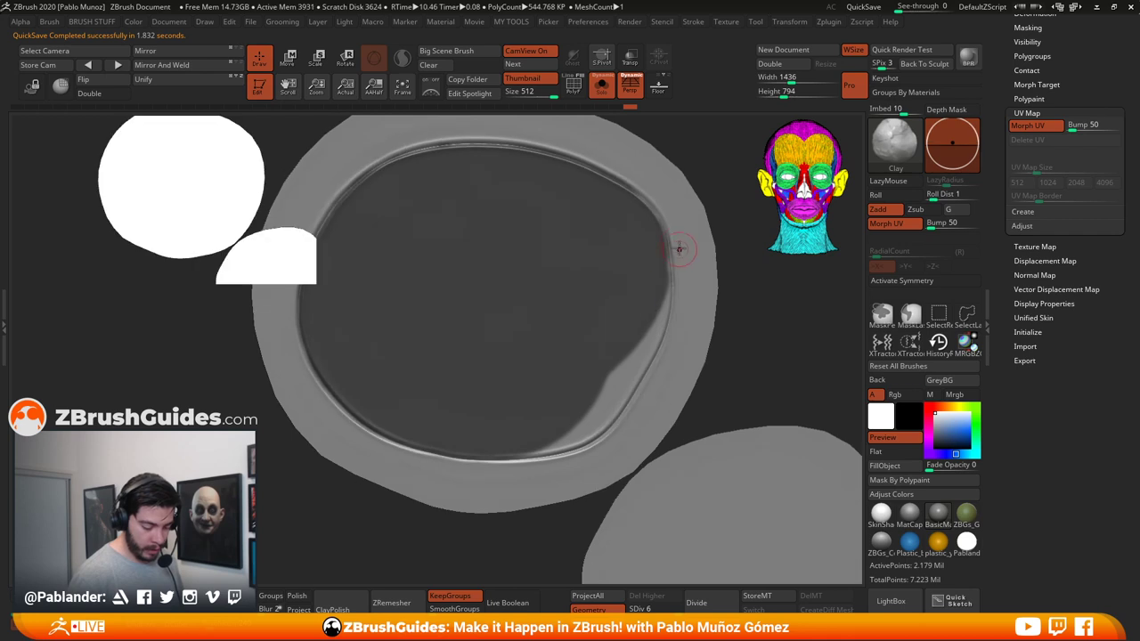
key(ctrl)
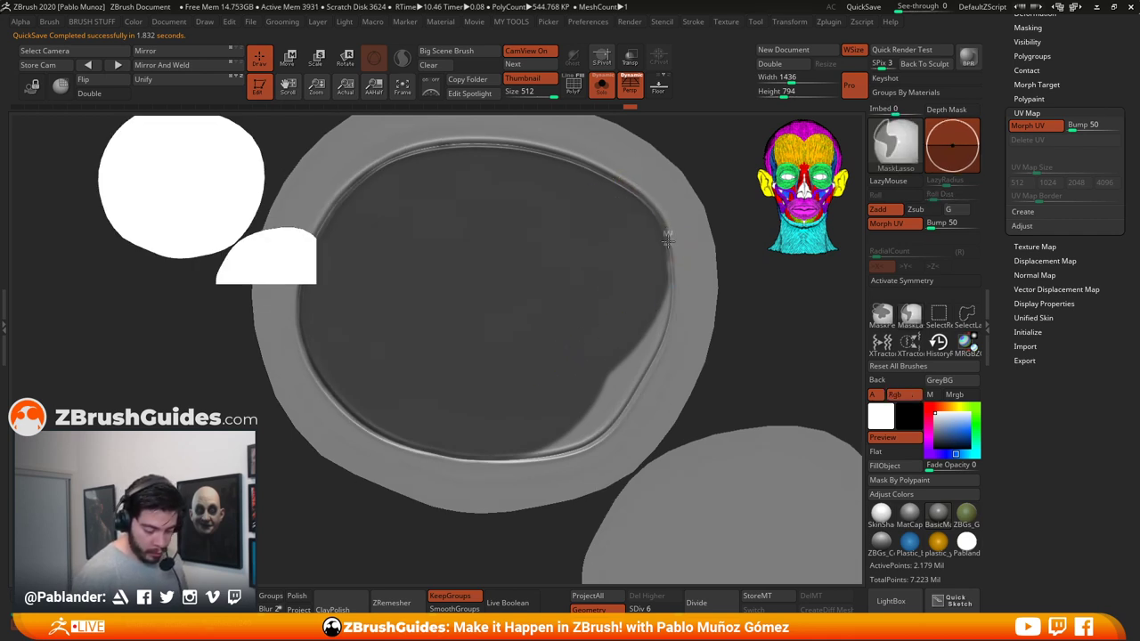
mouse_move(670, 311)
ctrl+mouse_down()
mouse_move(664, 344)
mouse_move(587, 448)
mouse_move(516, 462)
mouse_move(414, 437)
ctrl+mouse_up()
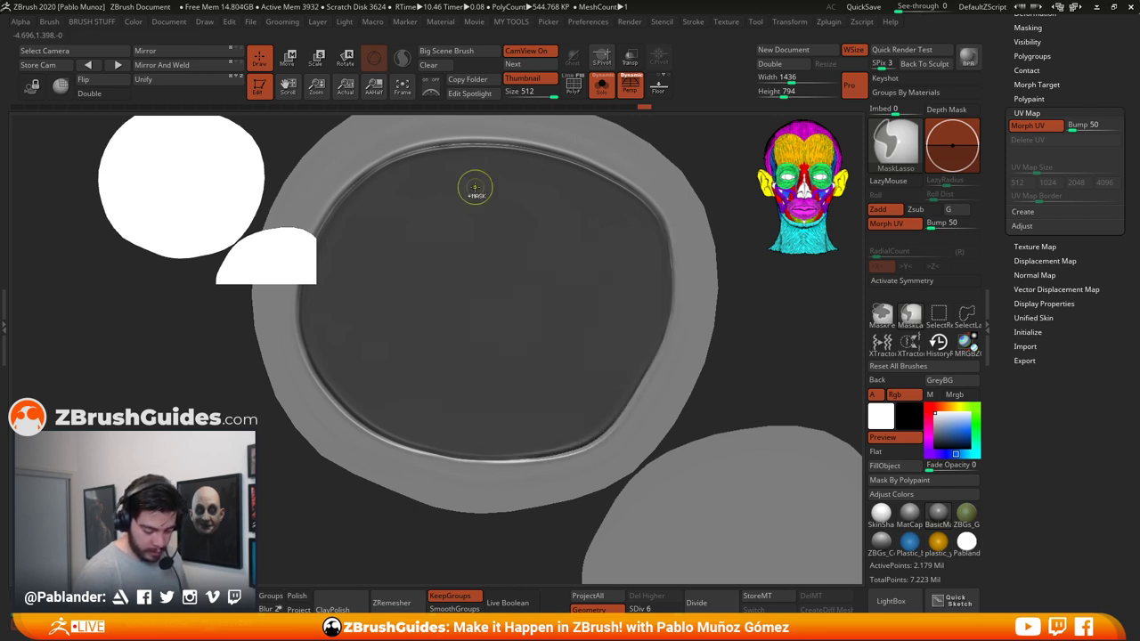
alt+right_drag(666, 328, 716, 348)
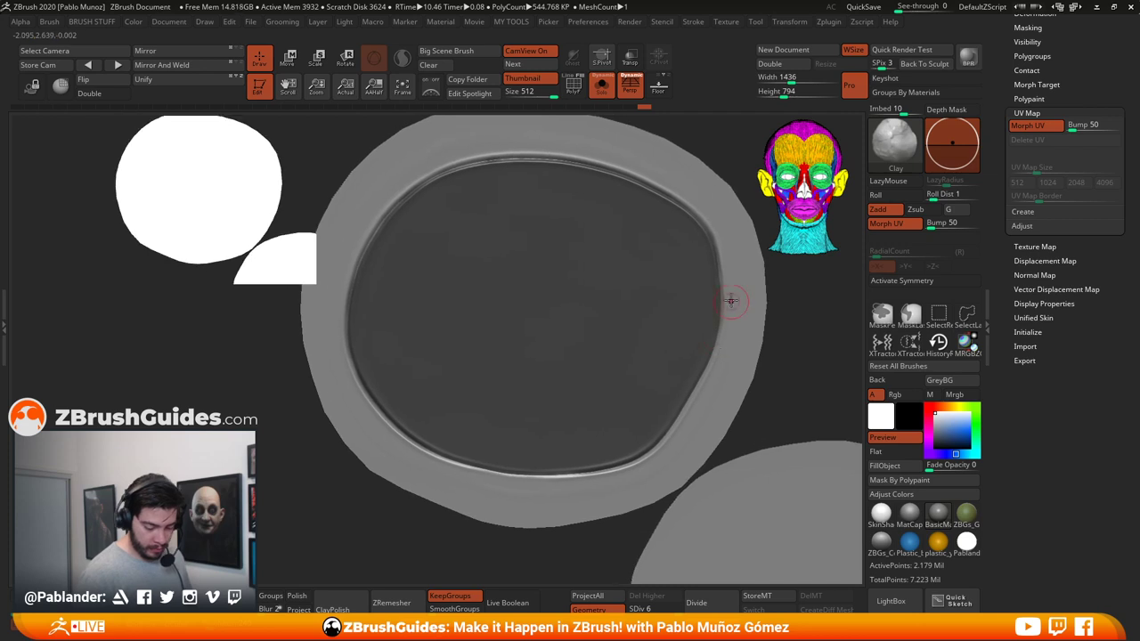
mouse_move(716, 261)
ctrl+mouse_down()
mouse_move(679, 301)
mouse_move(668, 289)
ctrl+mouse_up()
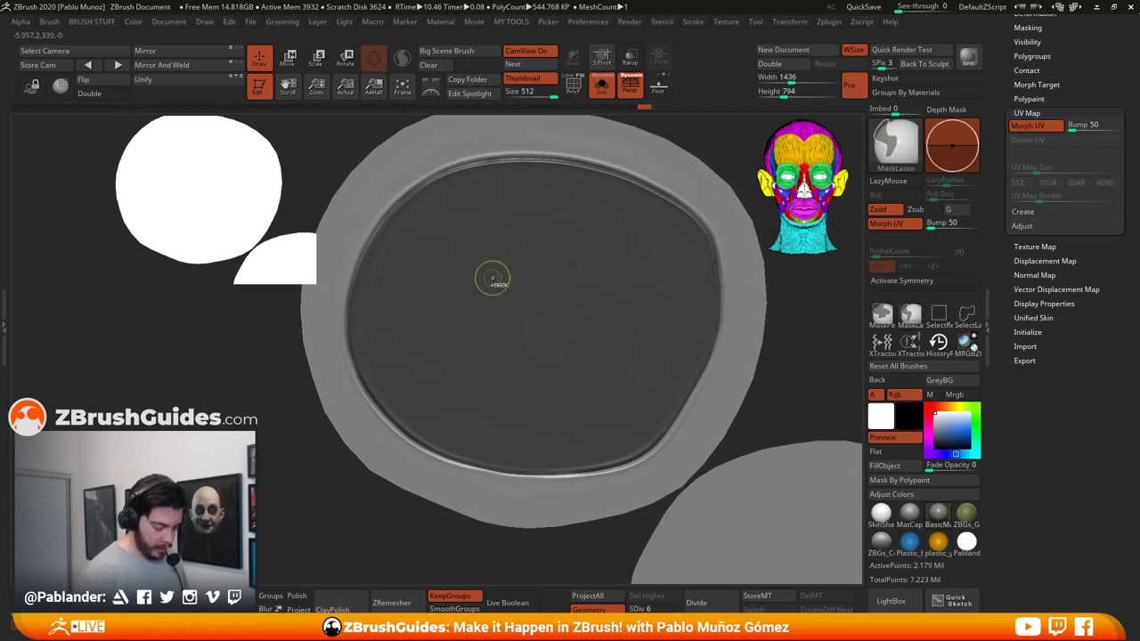
Step: Sharpen the mask and invert it so that only the area inside the groove can be sculpted
right_click(666, 274)
click(674, 235)
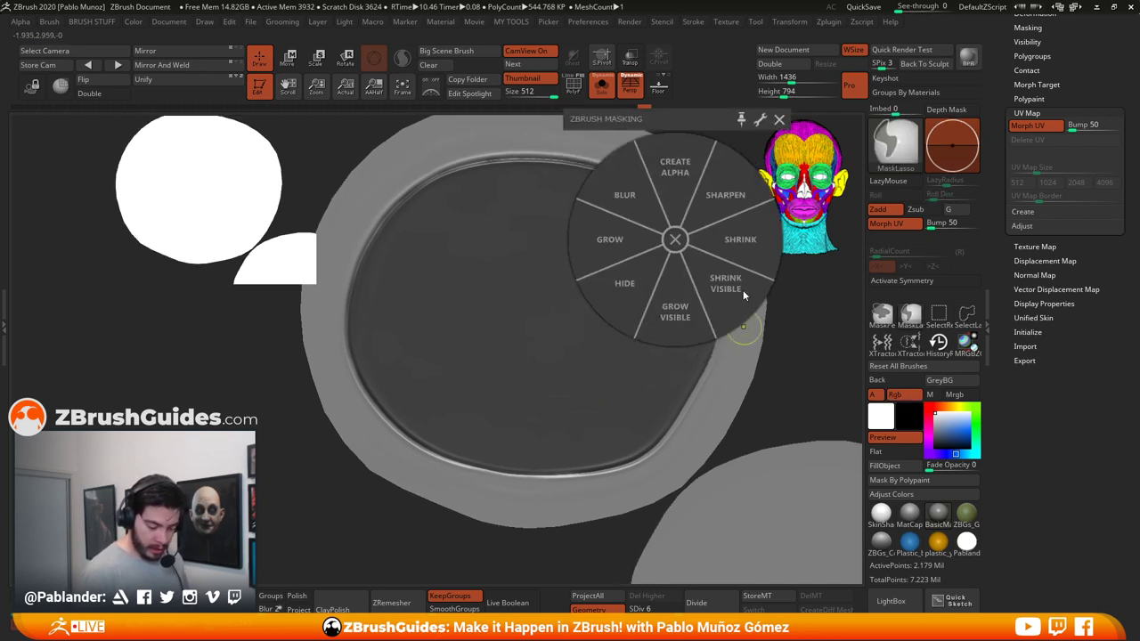
click(716, 204)
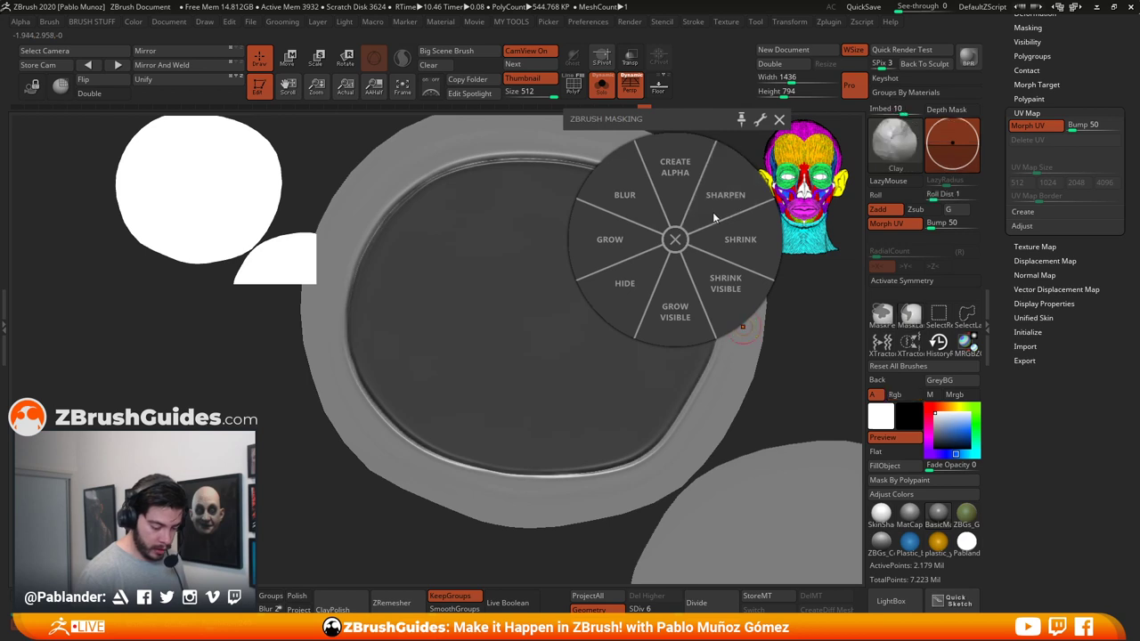
click(676, 240)
ctrl+right_drag(657, 357, 703, 354)
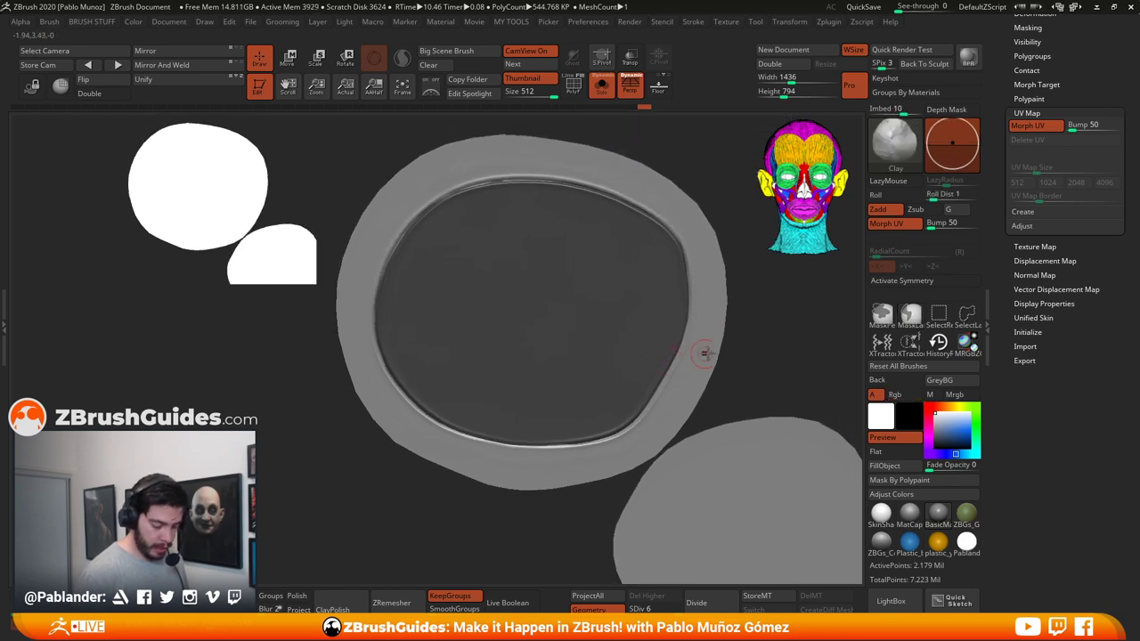
ctrl+click(758, 343)
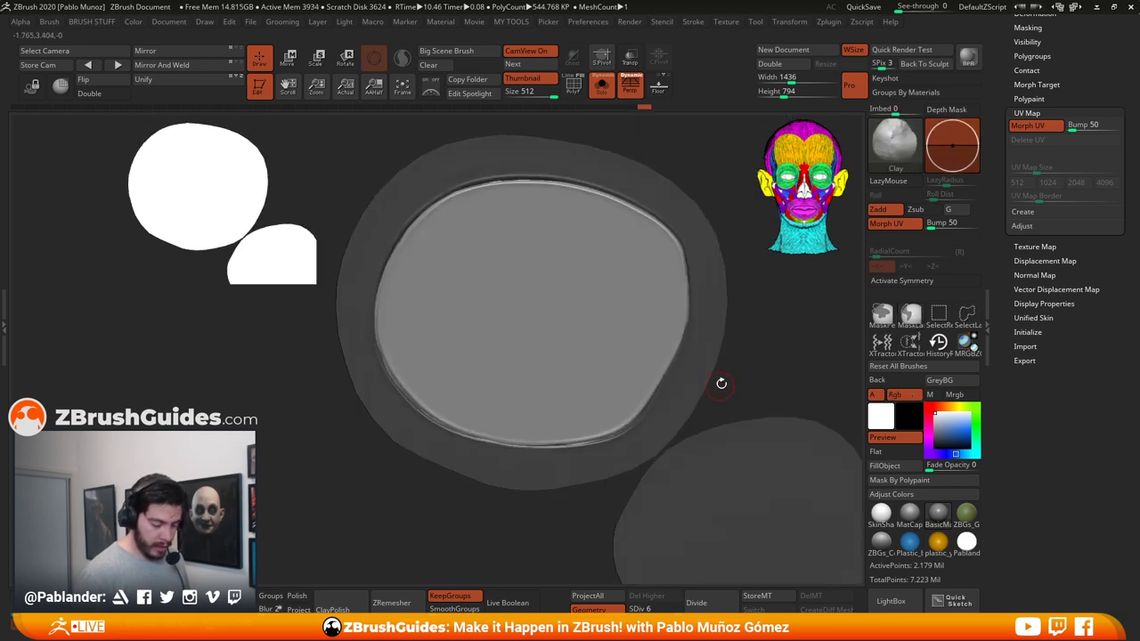
right_click(653, 264)
click(654, 210)
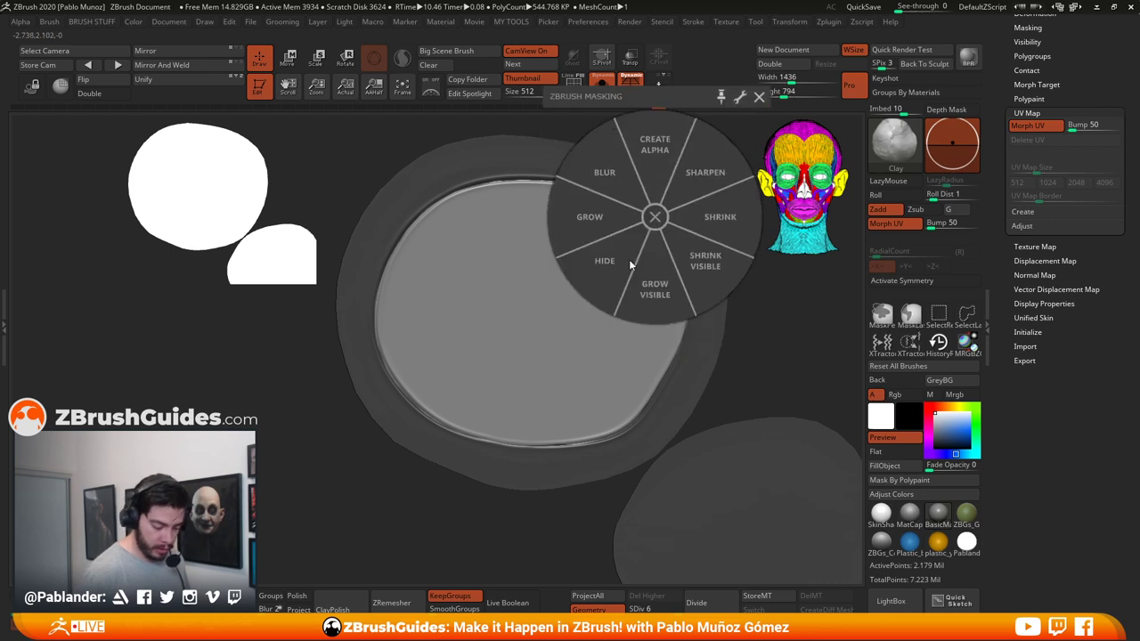
click(654, 216)
alt+right_drag(620, 337, 632, 353)
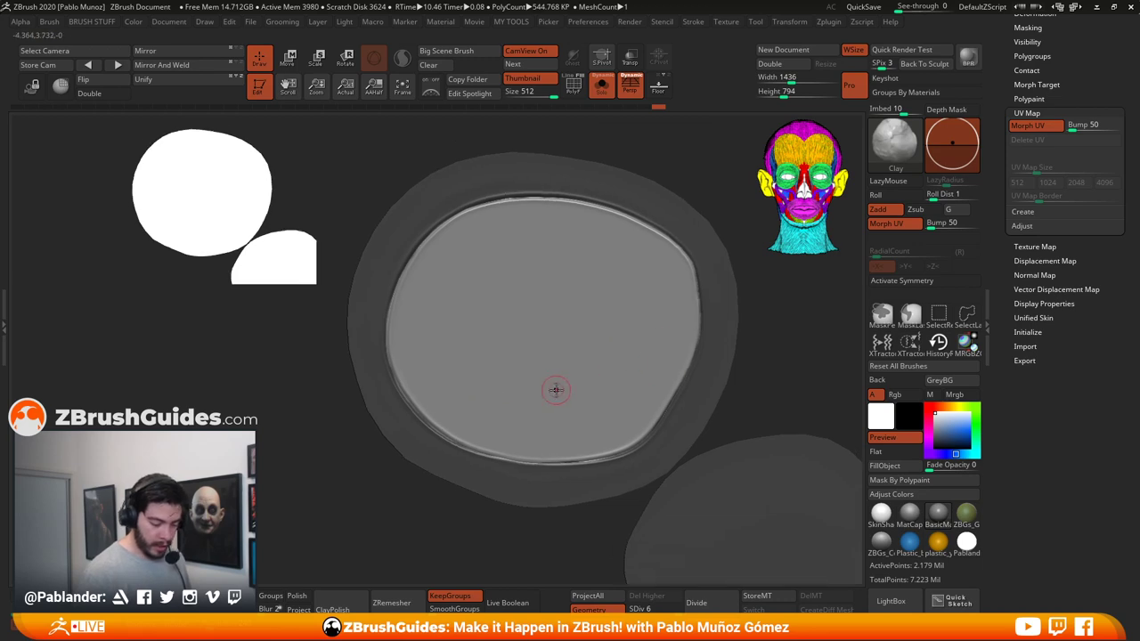
Step: Choose the hPolish brush, try strokes at the upper-left edge inside the groove, and undo them
key(b)
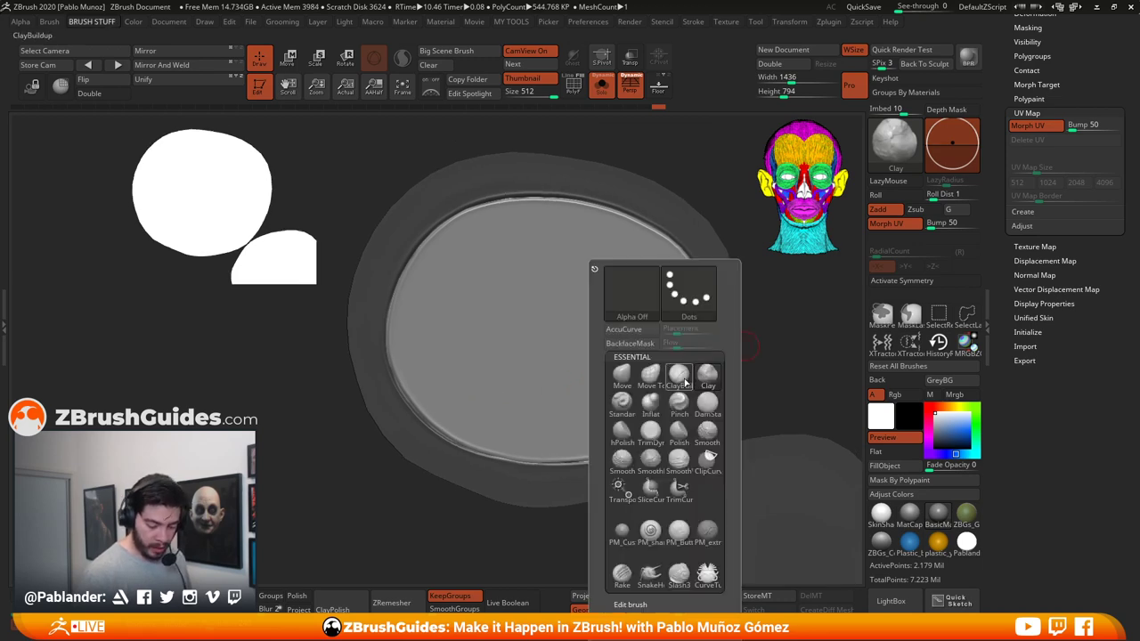
key(Escape)
key(space)
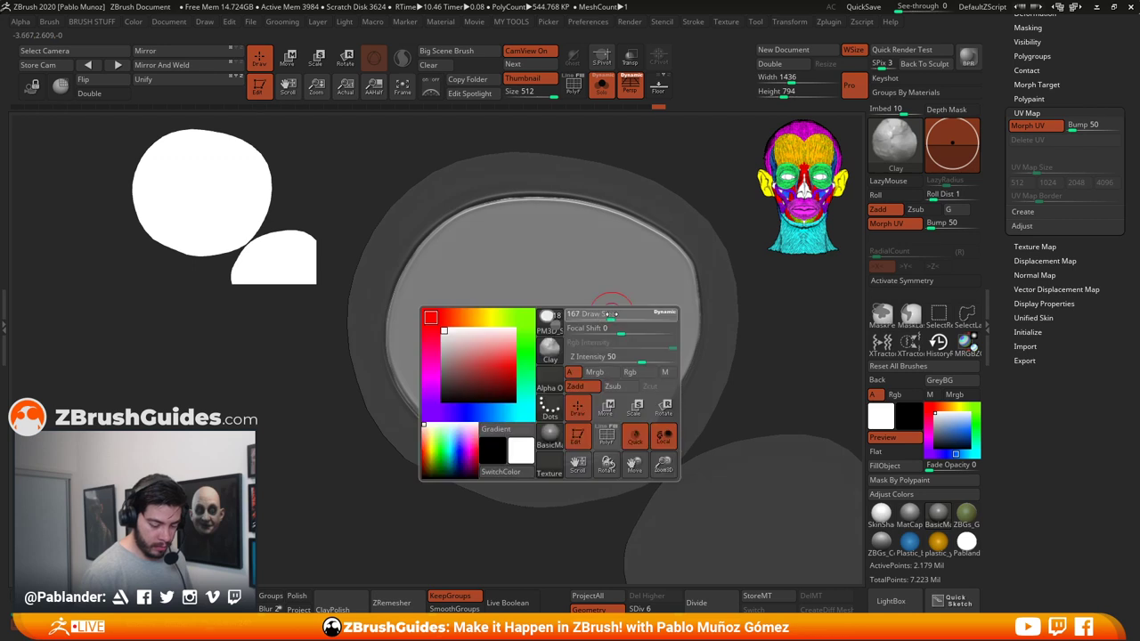
key(b)
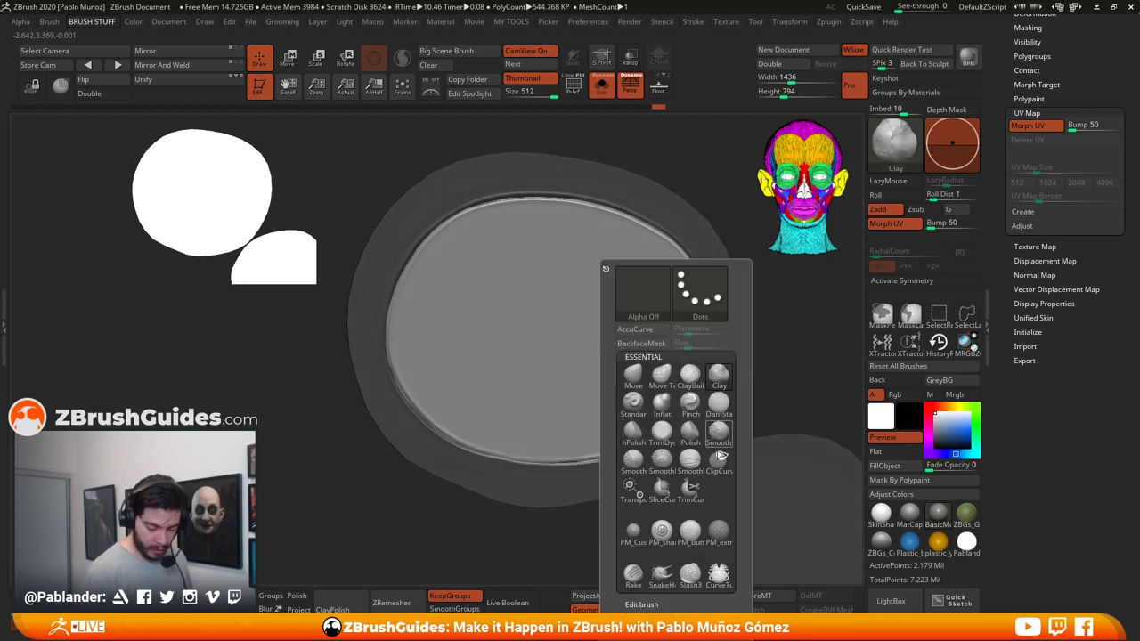
click(636, 434)
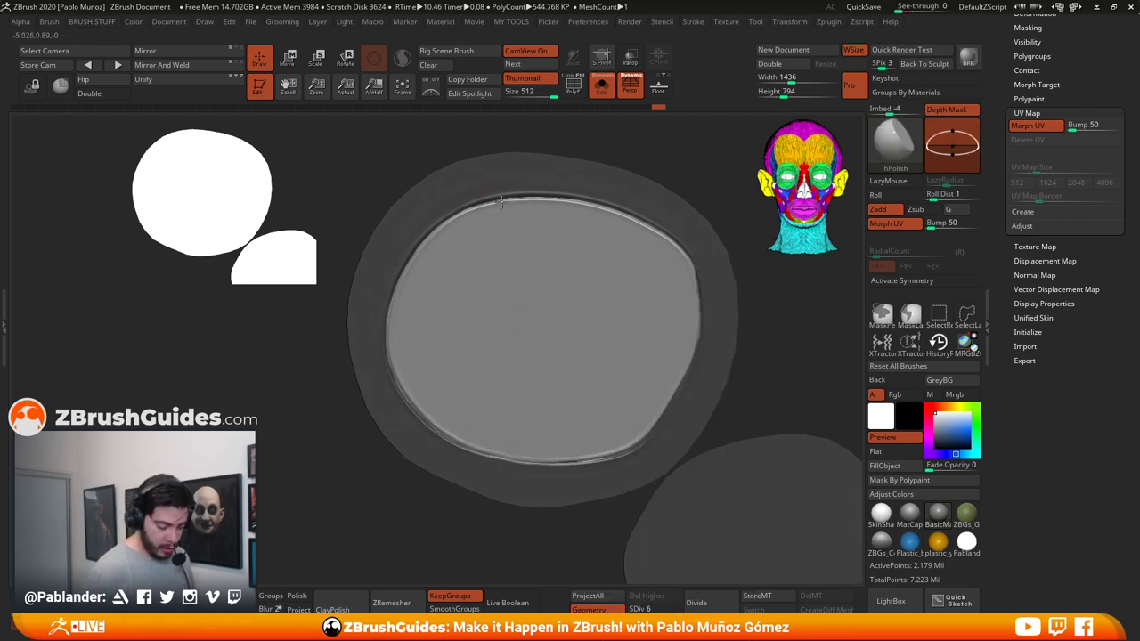
mouse_move(481, 205)
shift+mouse_down()
mouse_move(454, 227)
mouse_move(463, 212)
shift+mouse_up()
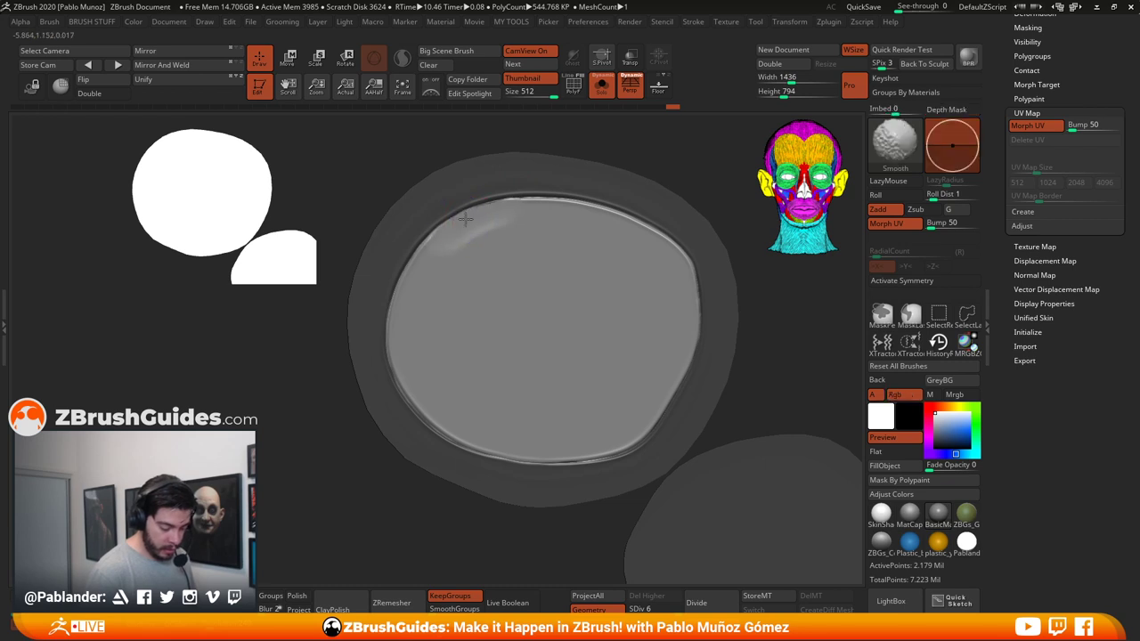
key(ctrl+z)
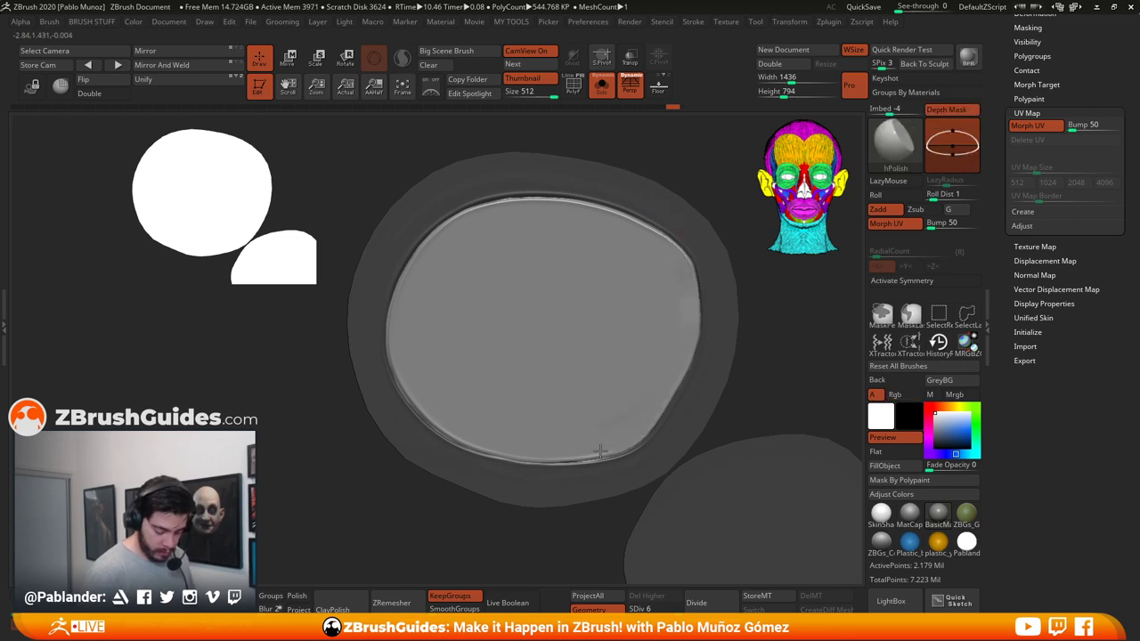
Step: Polish a band just inside the groove all the way around with hPolish, and adjust the brush's draw size
mouse_move(412, 256)
mouse_down()
mouse_move(615, 212)
mouse_move(701, 274)
mouse_up()
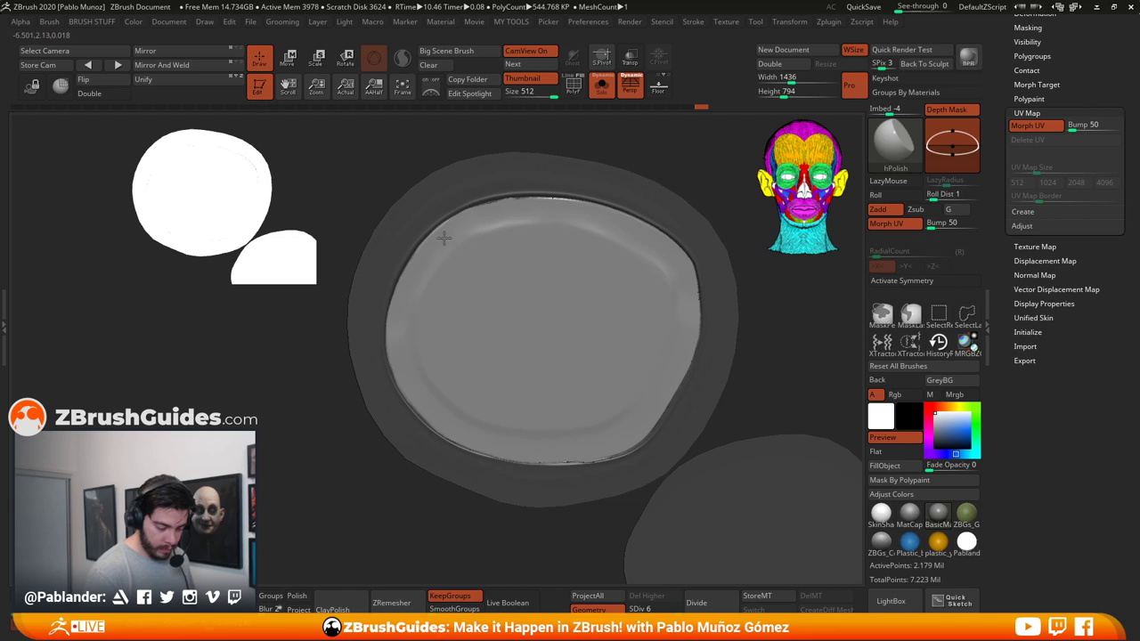
key(space)
drag(600, 247, 588, 247)
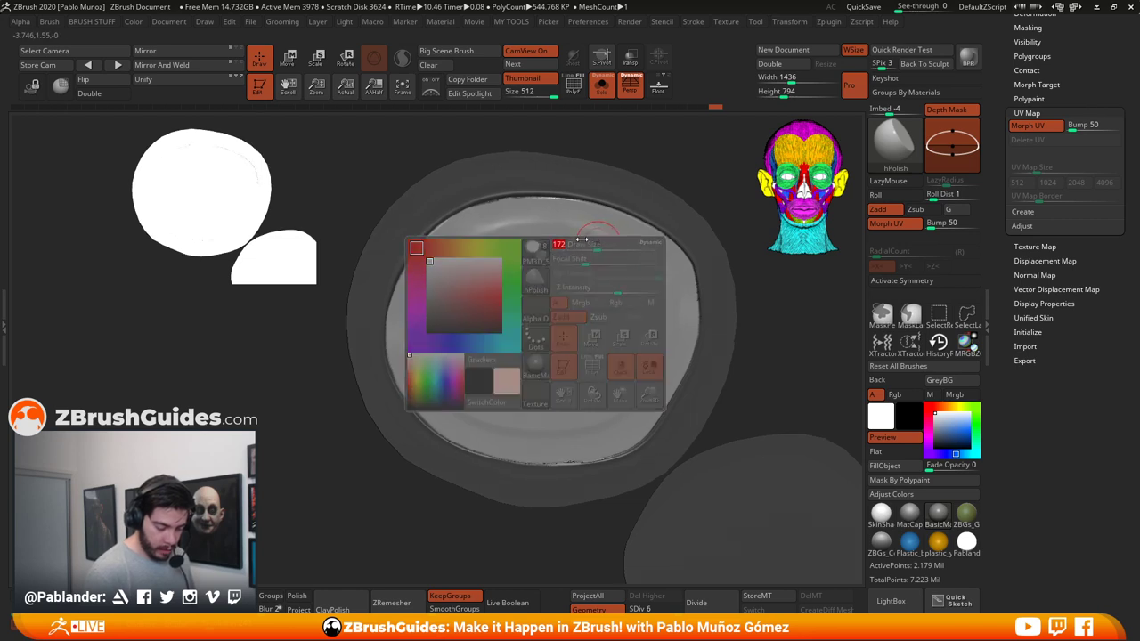
Step: Try lowering the subdivision level, and keep blending the polished band into the surface inside the groove
ctrl+right_drag(588, 250, 563, 331)
key(shift)
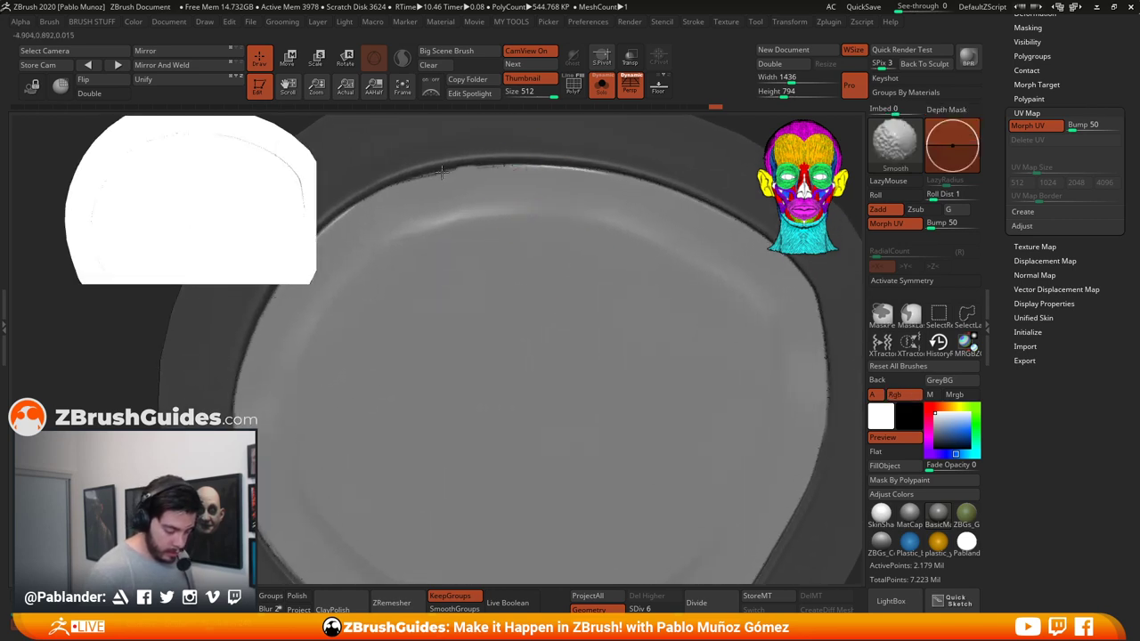
click(658, 609)
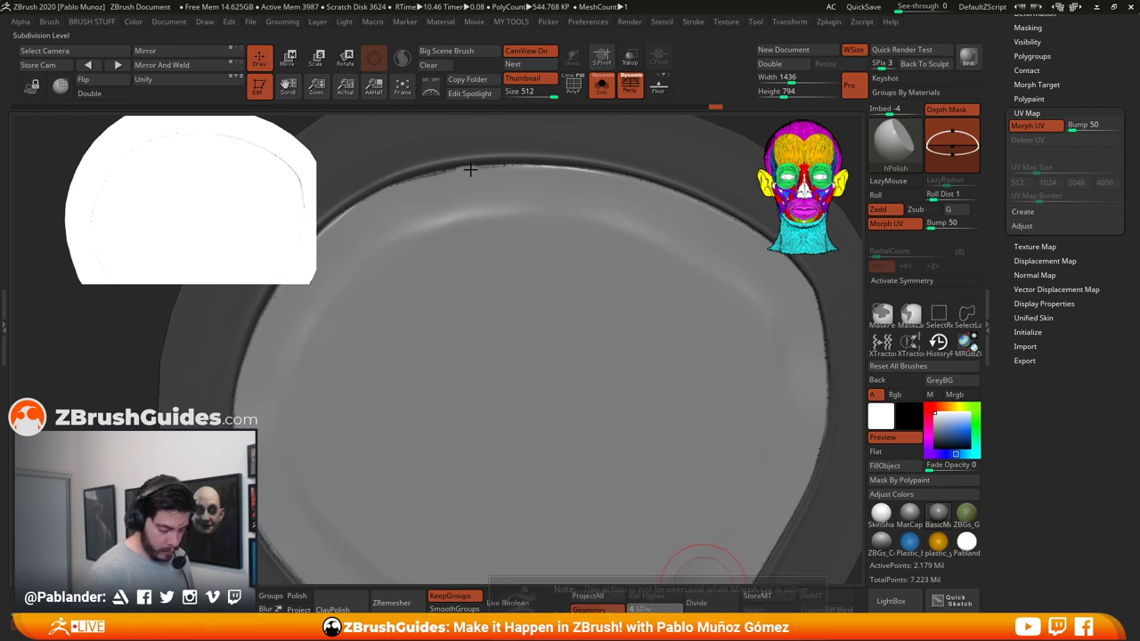
ctrl+right_drag(649, 547, 604, 396)
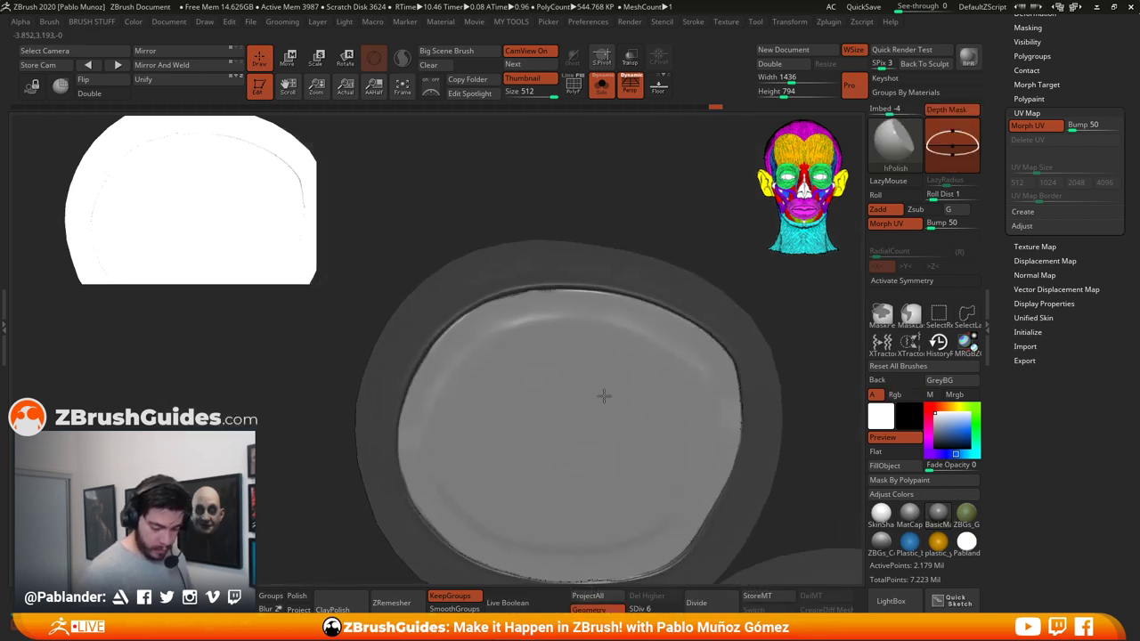
alt+drag(604, 395, 611, 318)
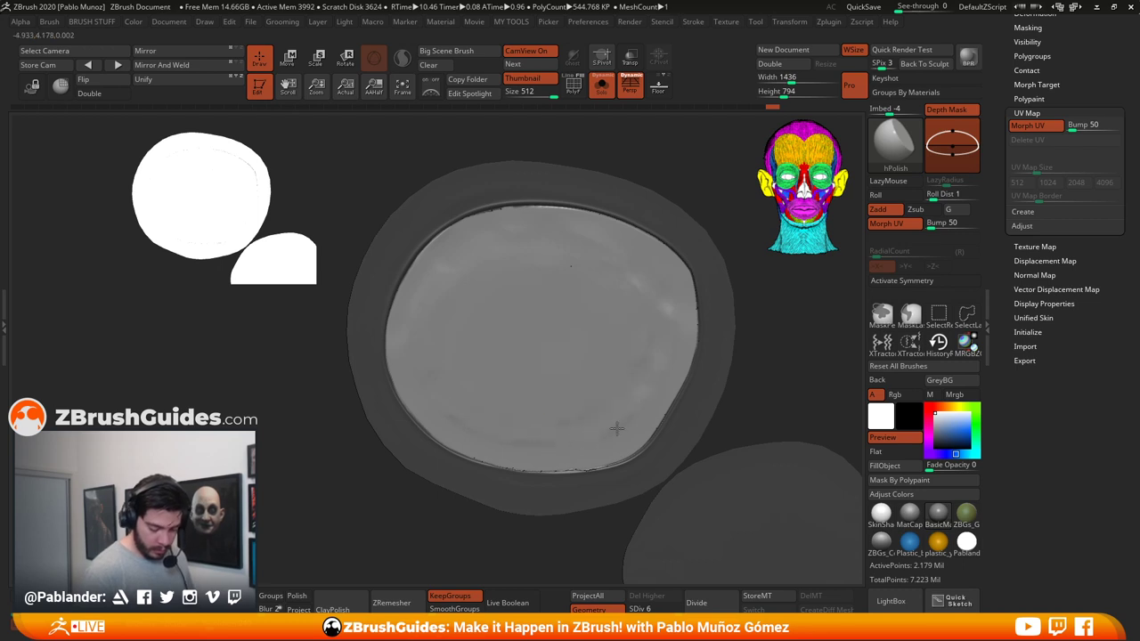
Step: Smooth both sides of the groove's edge with Smooth Stronger, inverting the mask between sides and clearing it at the end
key(b)
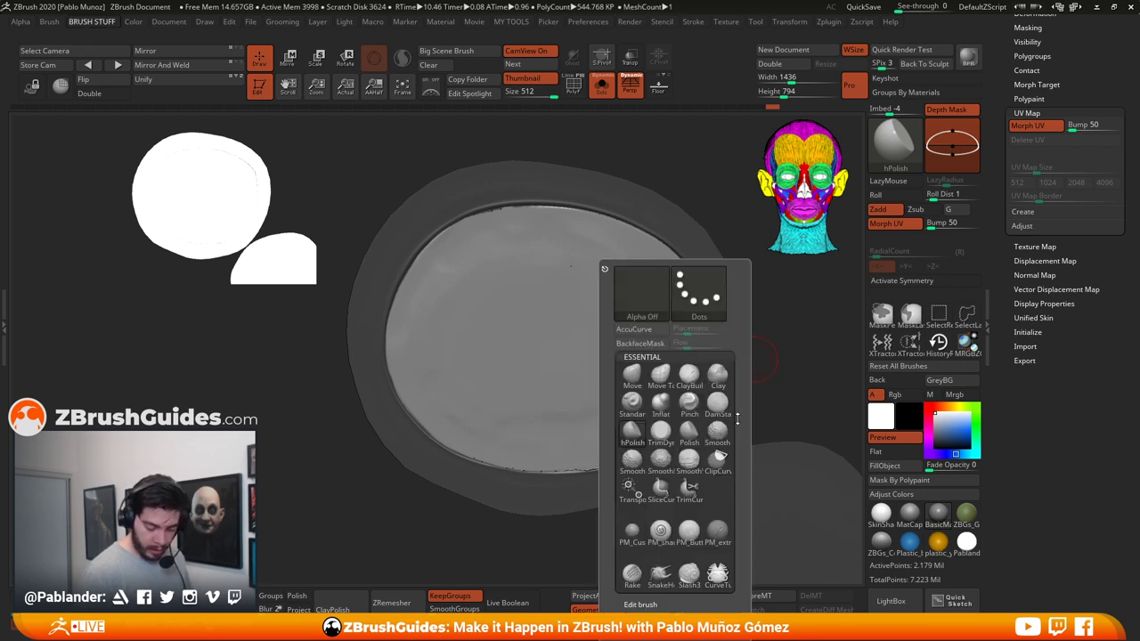
click(719, 433)
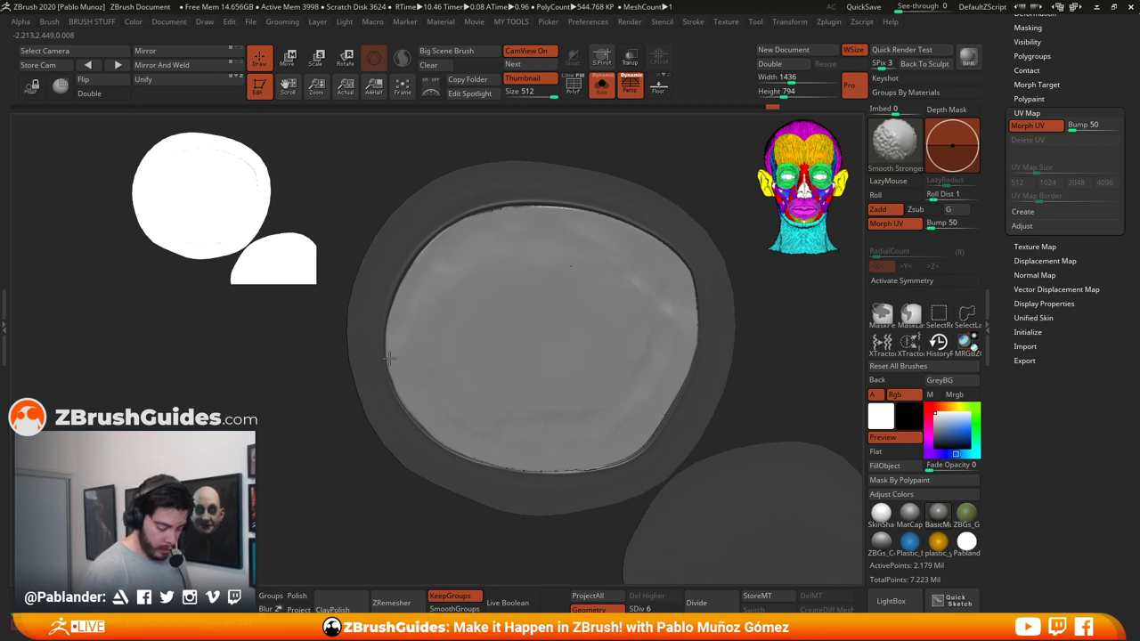
ctrl+click(768, 344)
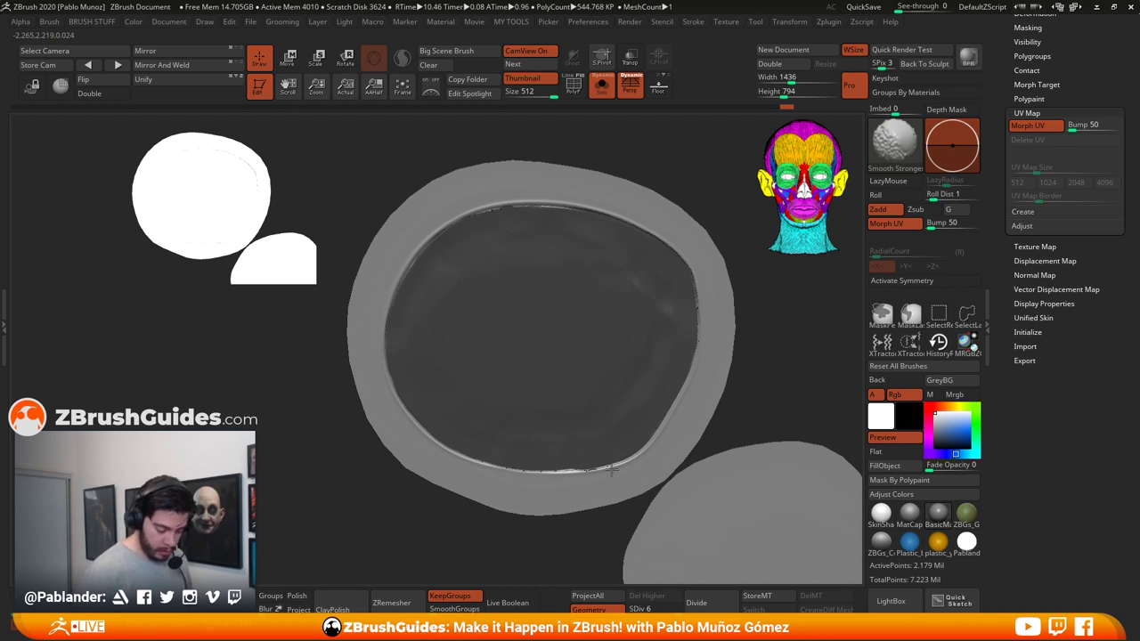
ctrl+drag(753, 338, 719, 339)
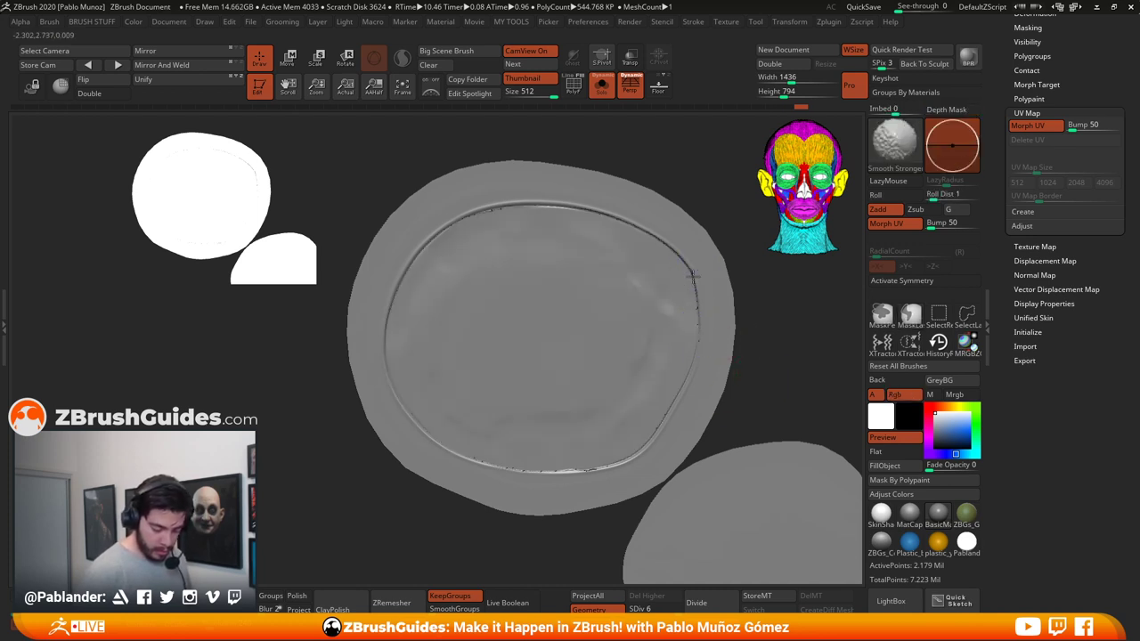
Step: Turn off Morph UV to return the shape to 3D, and smooth the groove along one side of the rim with Smooth Stronger
click(1029, 124)
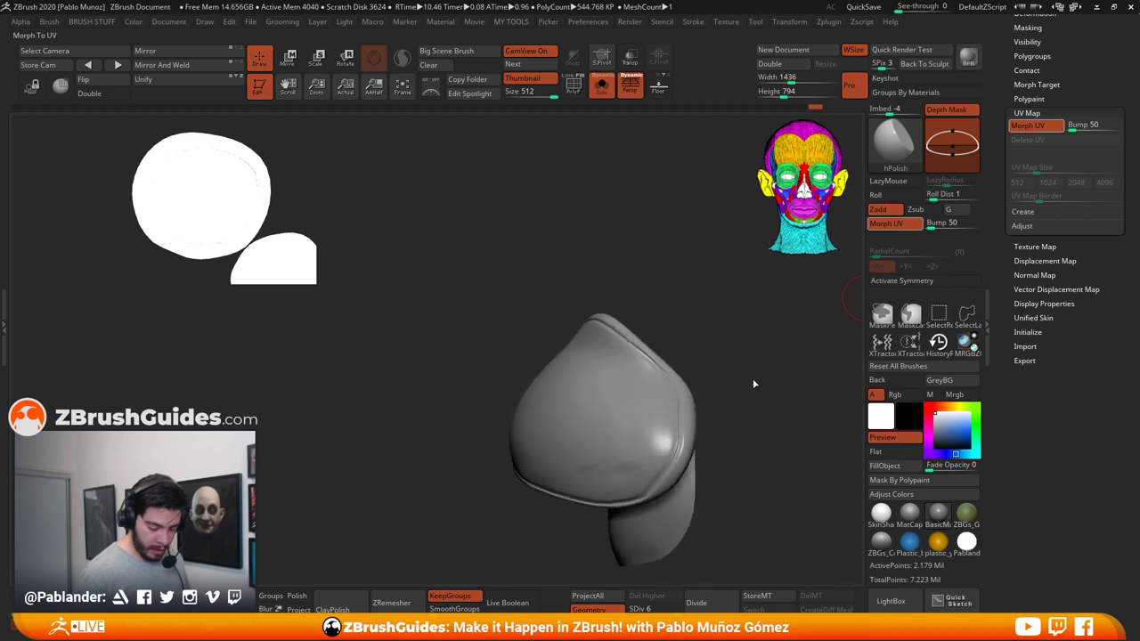
mouse_move(747, 362)
mouse_down()
mouse_move(702, 306)
mouse_move(565, 477)
mouse_move(641, 402)
mouse_up()
key(shift)
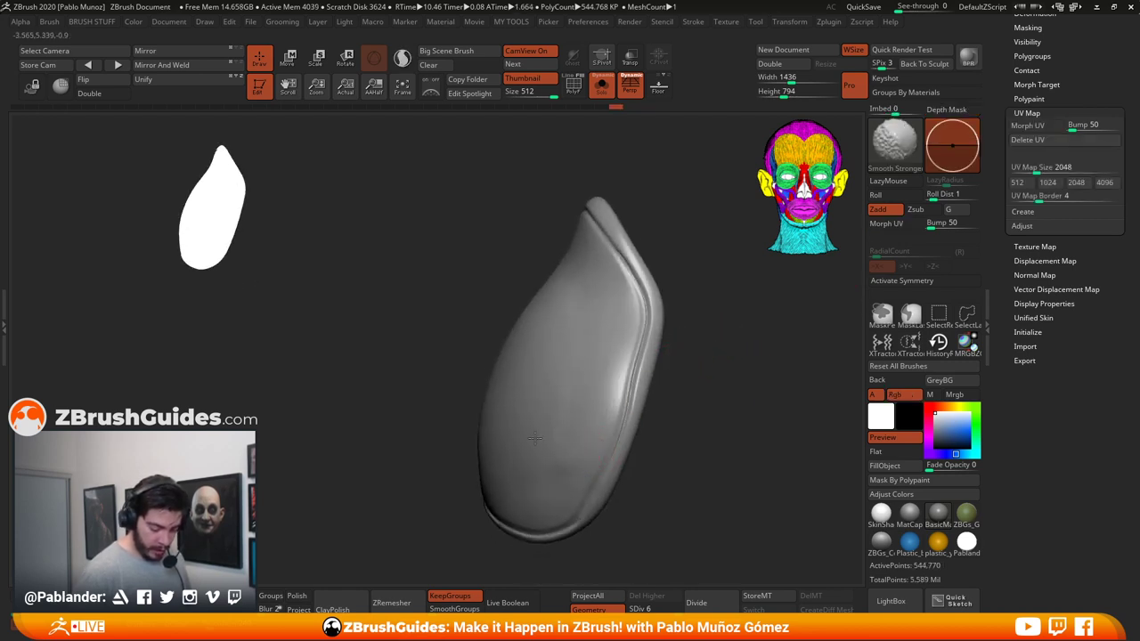
drag(692, 339, 694, 362)
key(shift)
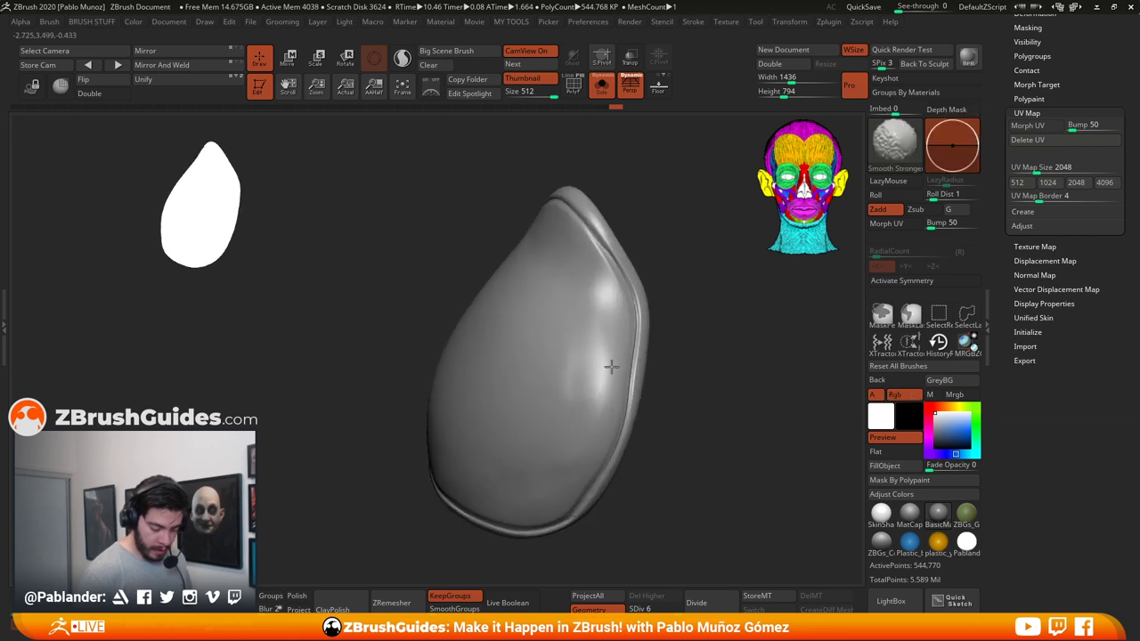
mouse_move(657, 322)
mouse_down()
mouse_move(698, 325)
mouse_move(693, 269)
mouse_move(641, 459)
mouse_move(653, 429)
mouse_up()
drag(712, 355, 686, 351)
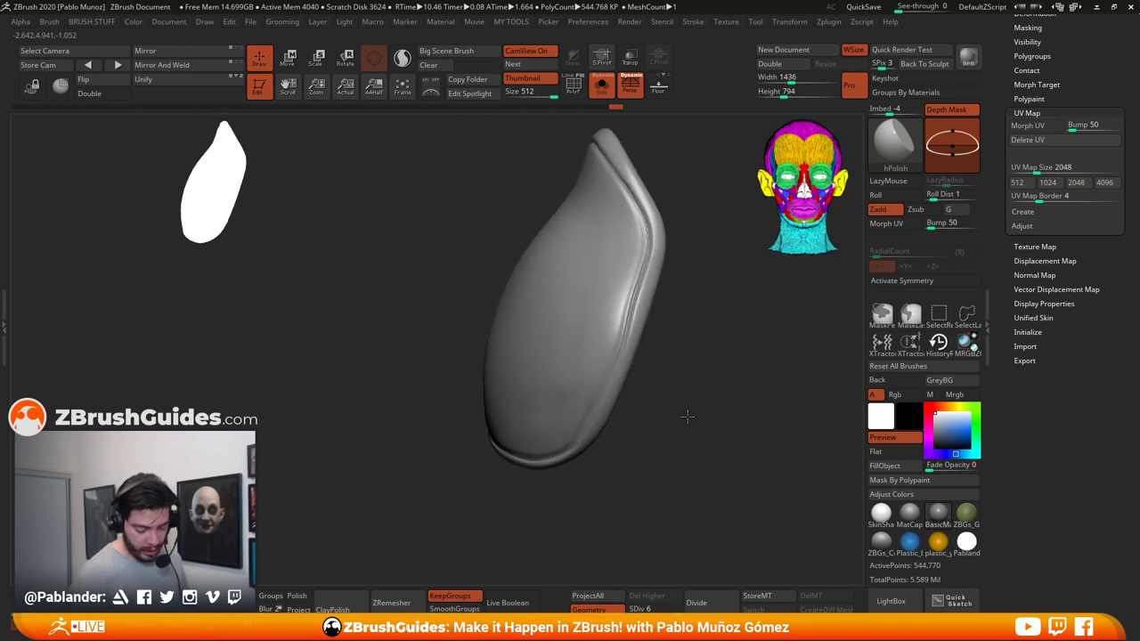
Step: Smooth the groove along the lower edge and the opposite side of the rim with Smooth Stronger
mouse_move(687, 415)
mouse_down()
mouse_move(590, 436)
mouse_move(681, 434)
mouse_move(668, 420)
mouse_up()
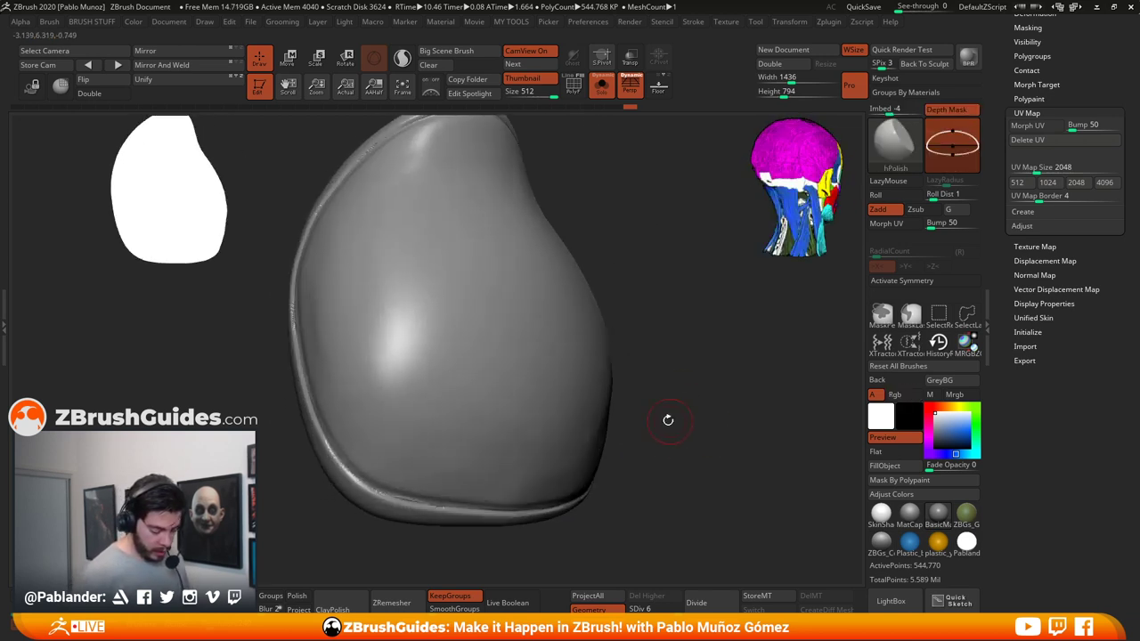
key(shift)
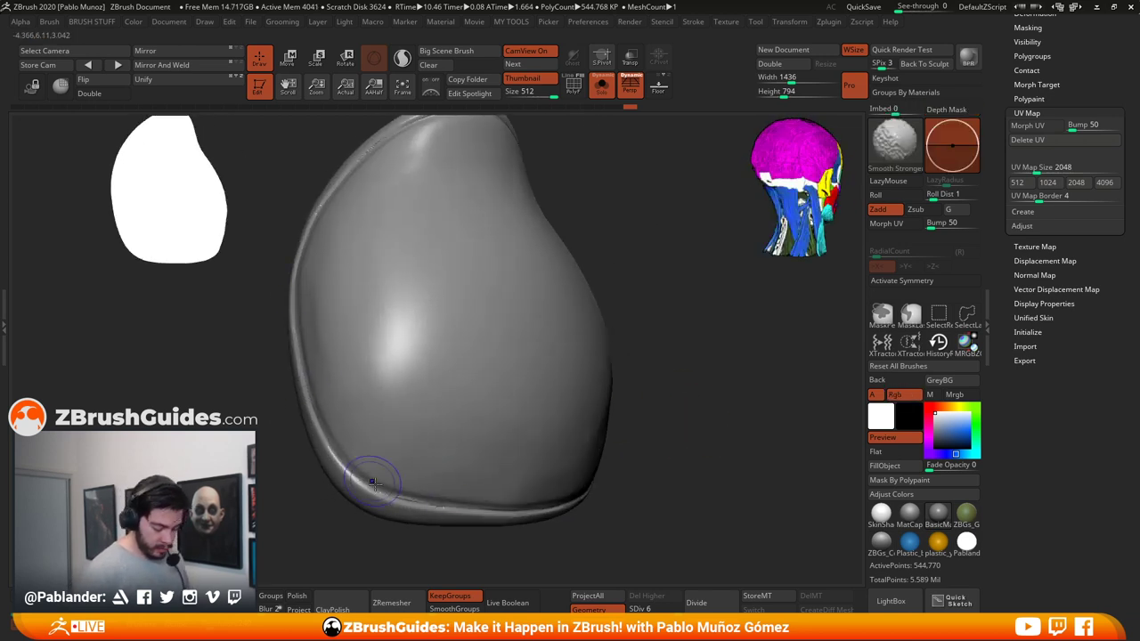
mouse_move(655, 477)
mouse_down()
mouse_move(686, 377)
mouse_move(739, 365)
mouse_up()
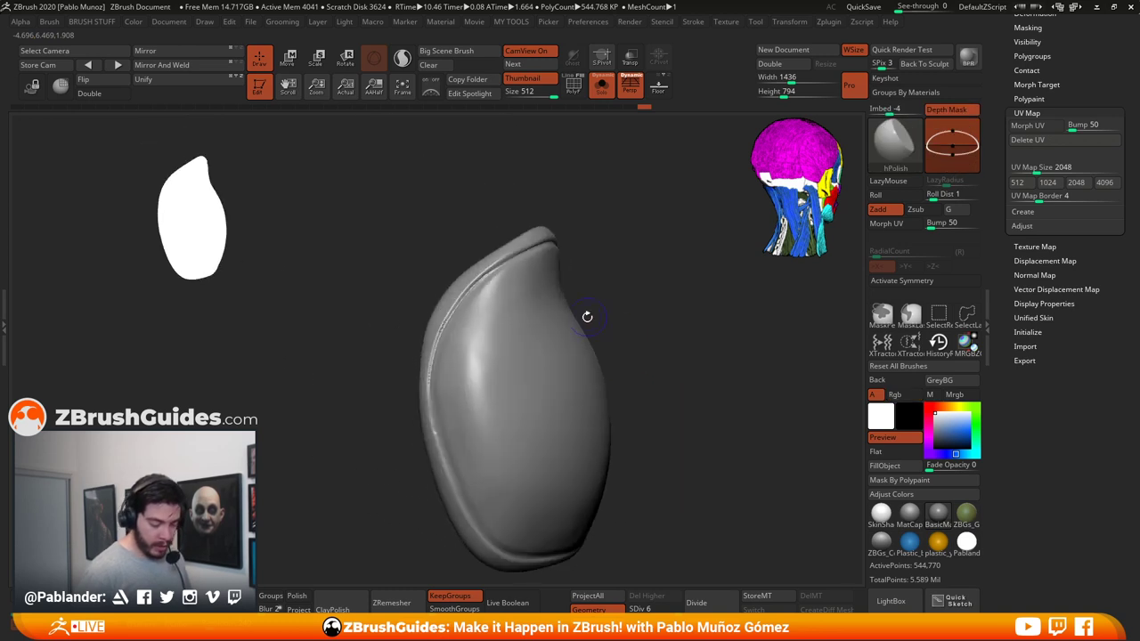
shift+drag(455, 304, 440, 400)
mouse_move(630, 366)
mouse_down()
mouse_move(534, 365)
mouse_move(677, 326)
mouse_move(647, 410)
mouse_move(661, 344)
mouse_up()
key(shift)
key(shift)
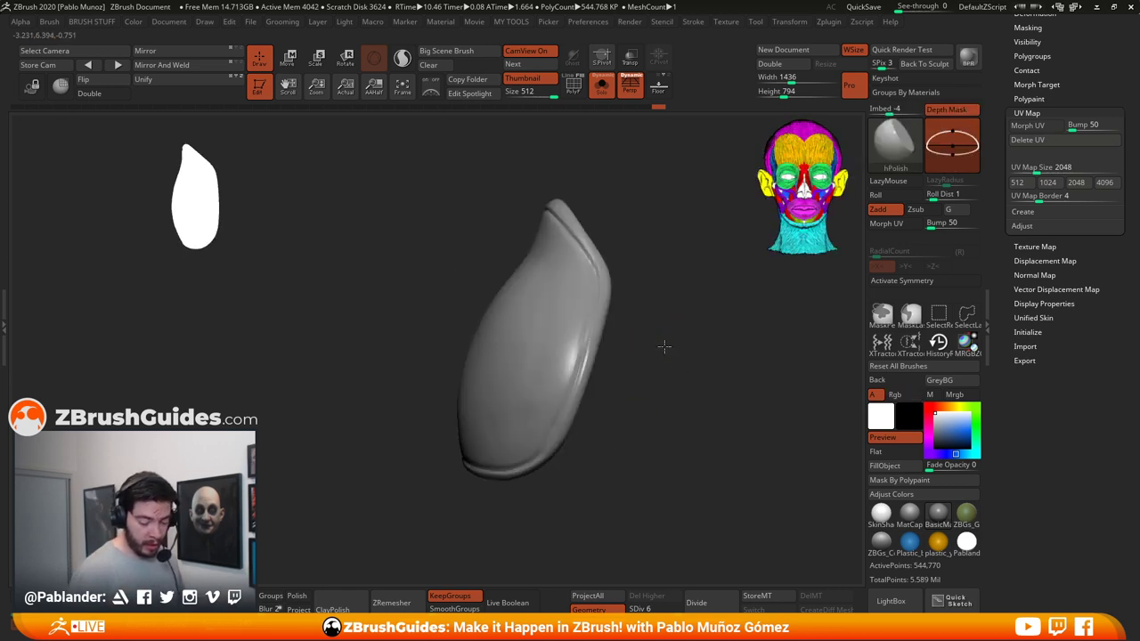
Step: Step the mesh down to subdivision level 1 and back up to level 6 to compare its base form with the detail
key(shift+d)
key(shift+d)
key(shift+d)
key(shift+d)
key(shift+d)
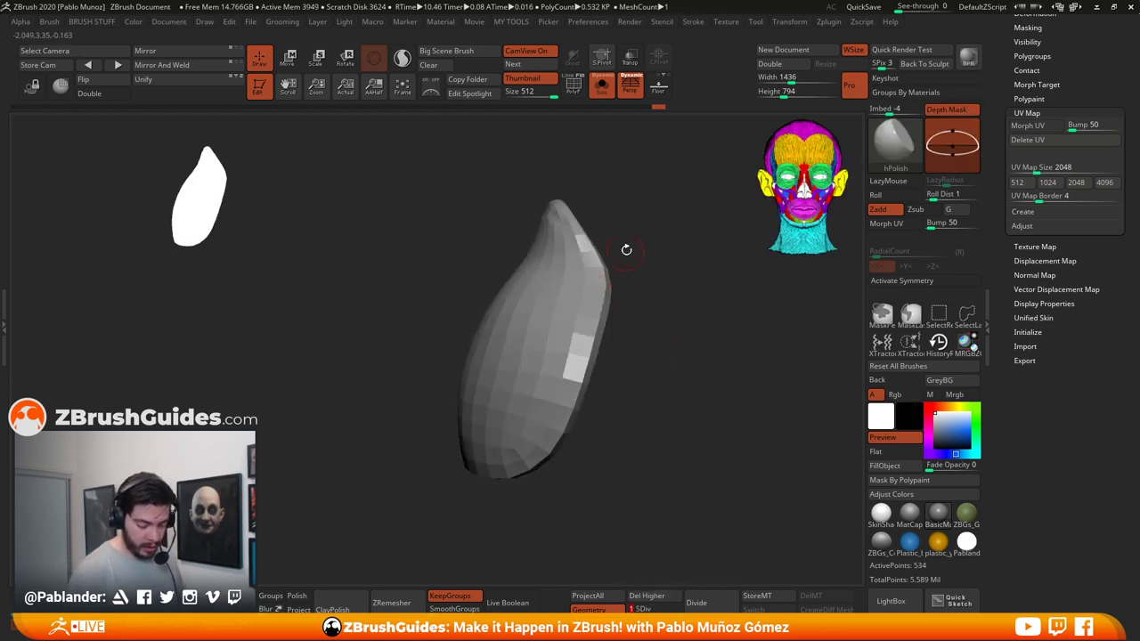
key(d)
key(d)
key(d)
key(d)
key(d)
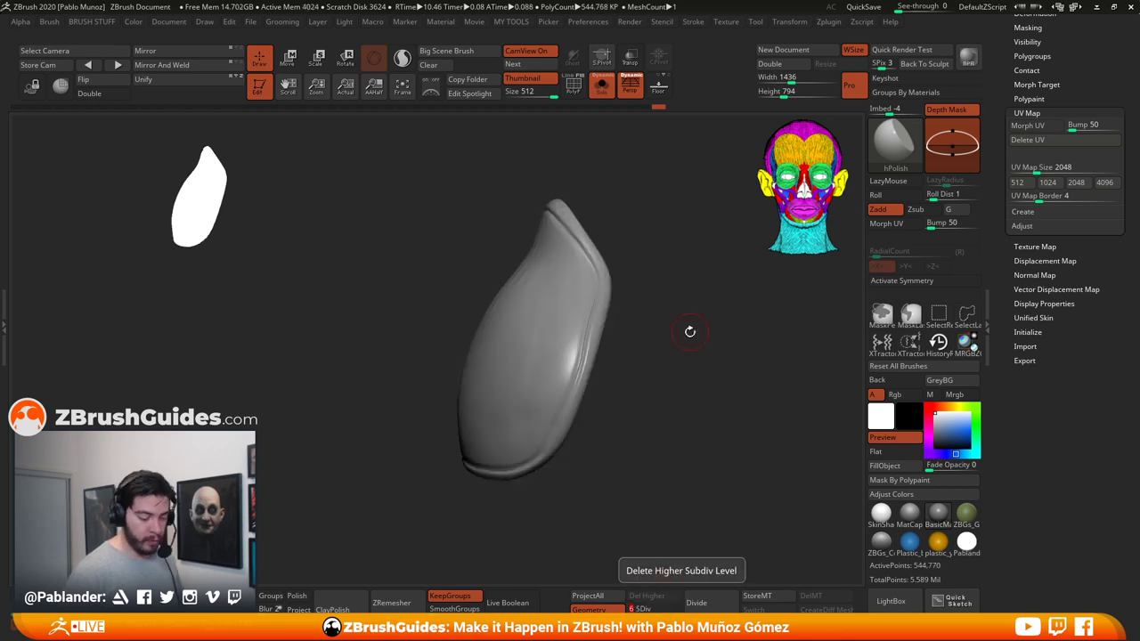
Step: Turn to the shape's hollow inner side, choose the PM_sharpy brush, and set its colour to bright green
drag(690, 331, 650, 353)
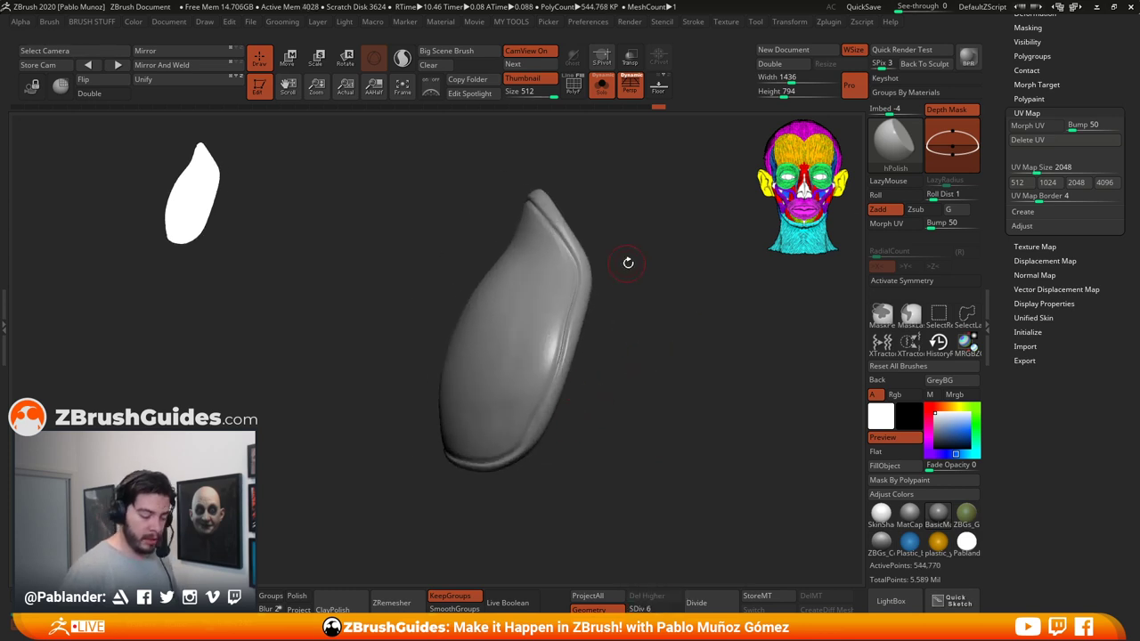
mouse_move(628, 262)
mouse_down()
mouse_move(608, 196)
mouse_move(668, 295)
mouse_move(651, 365)
mouse_move(680, 315)
mouse_move(680, 330)
mouse_move(665, 344)
mouse_move(679, 311)
mouse_move(697, 346)
mouse_move(666, 350)
mouse_up()
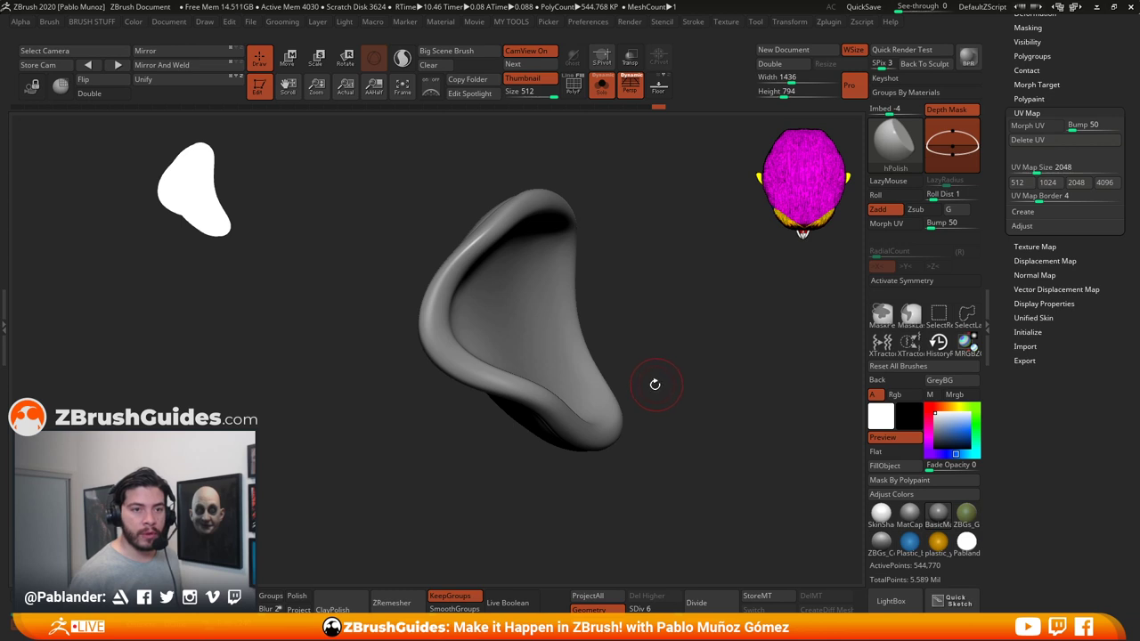
alt+drag(633, 332, 639, 346)
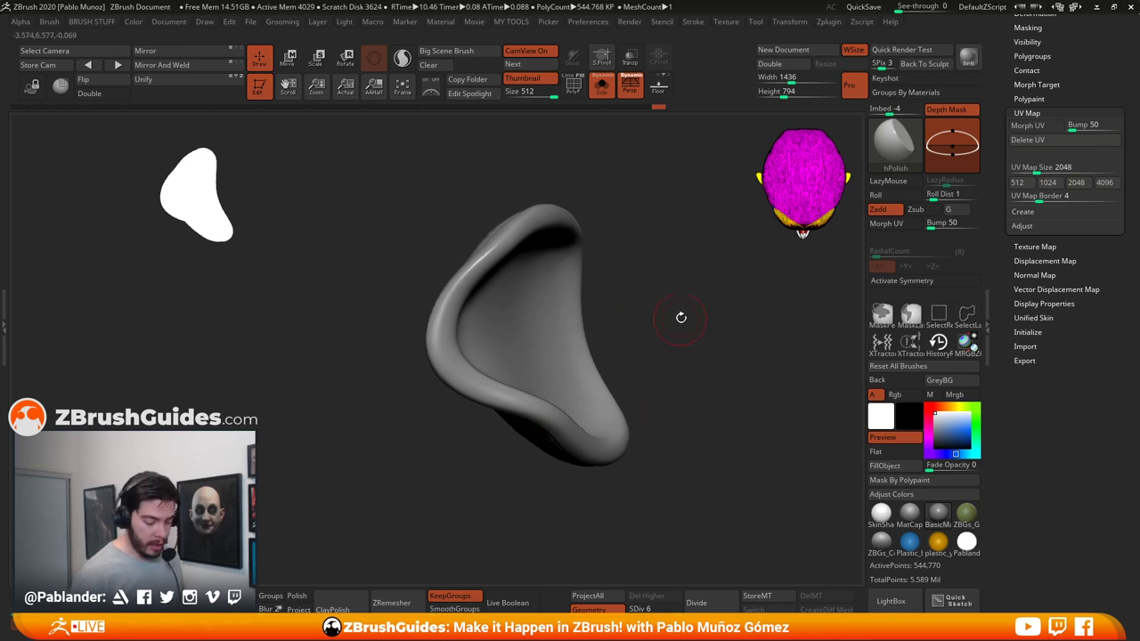
key(space)
mouse_move(691, 311)
mouse_down()
mouse_move(646, 319)
mouse_move(688, 342)
mouse_up()
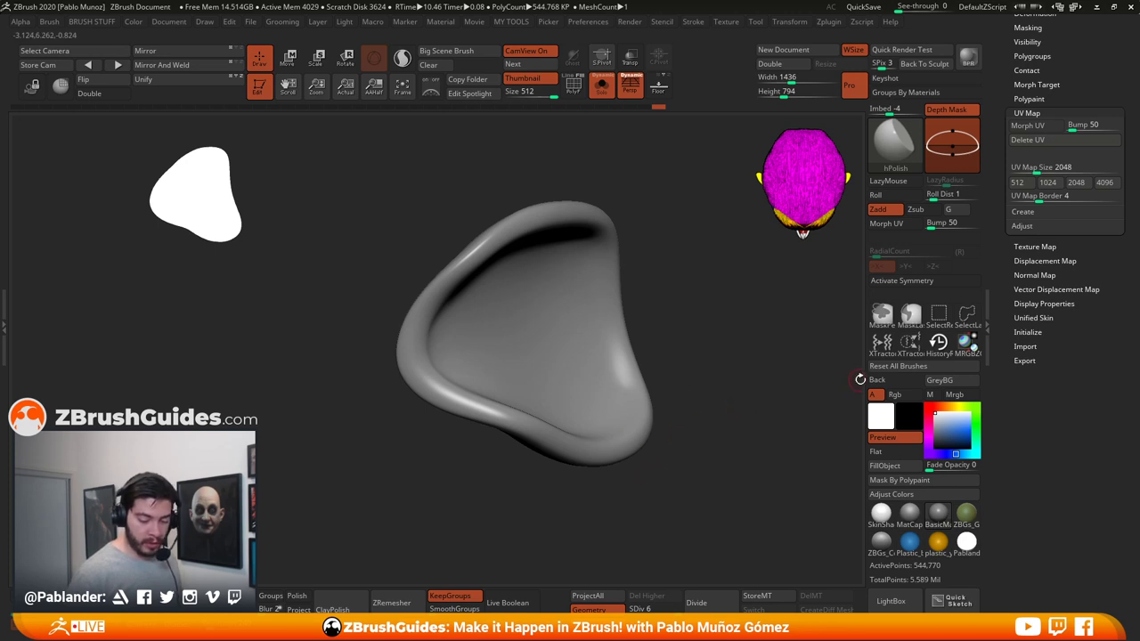
key(2)
key(1)
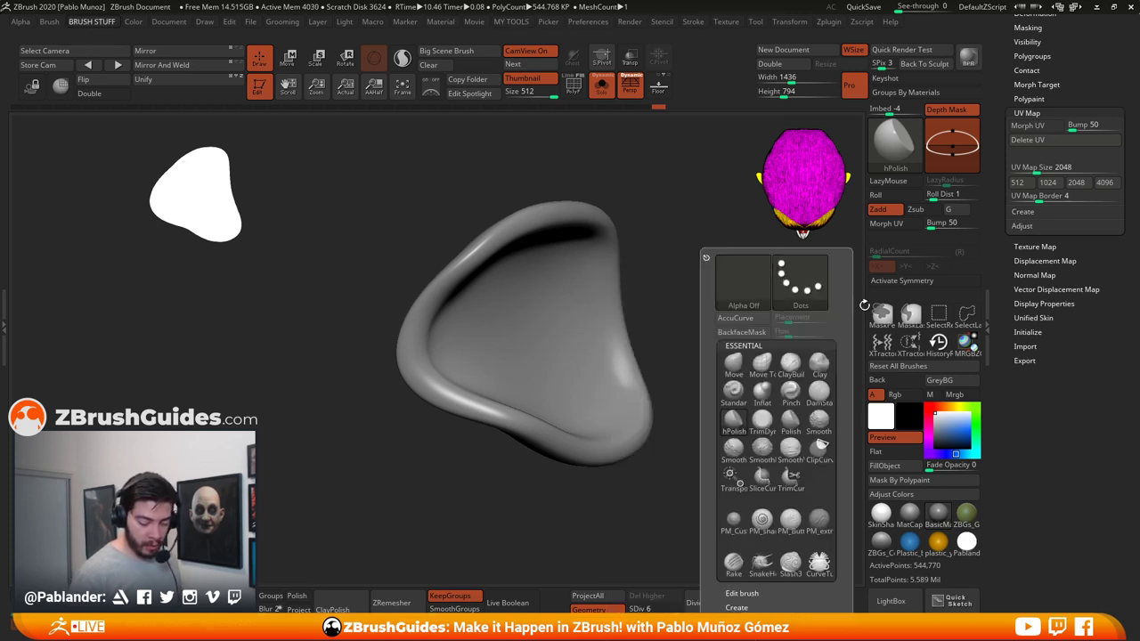
key(b)
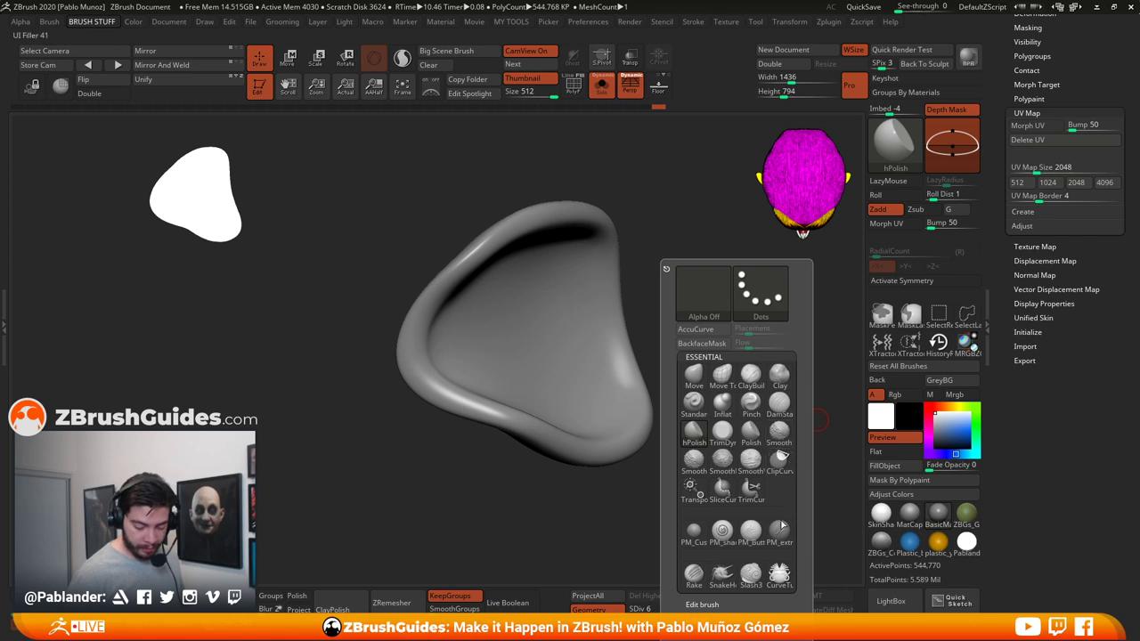
click(724, 532)
click(975, 415)
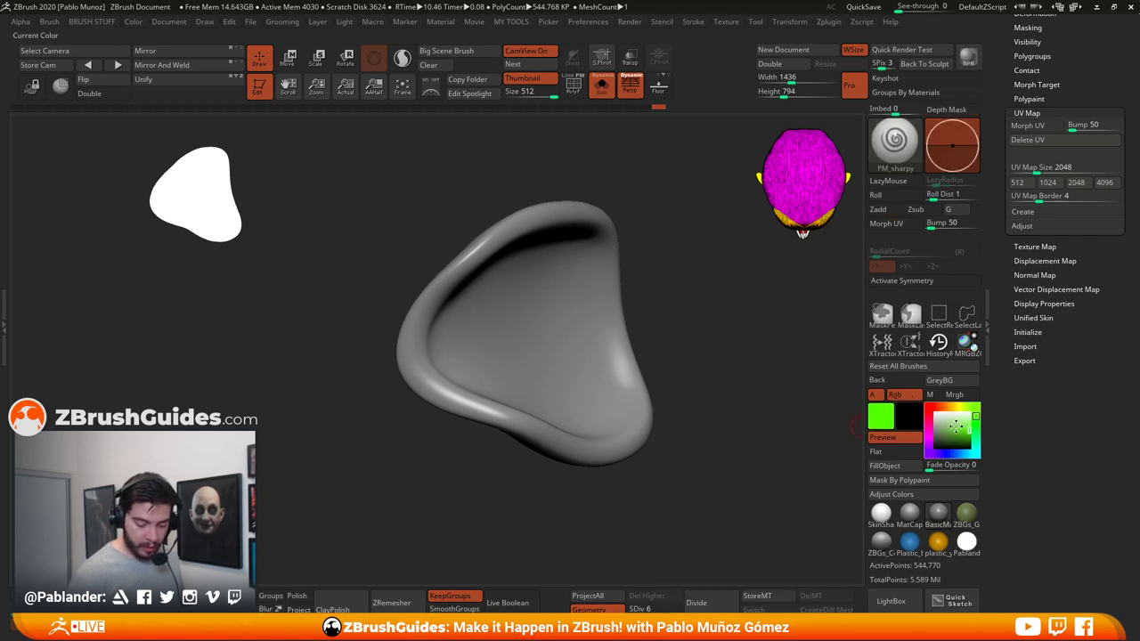
right_click(688, 293)
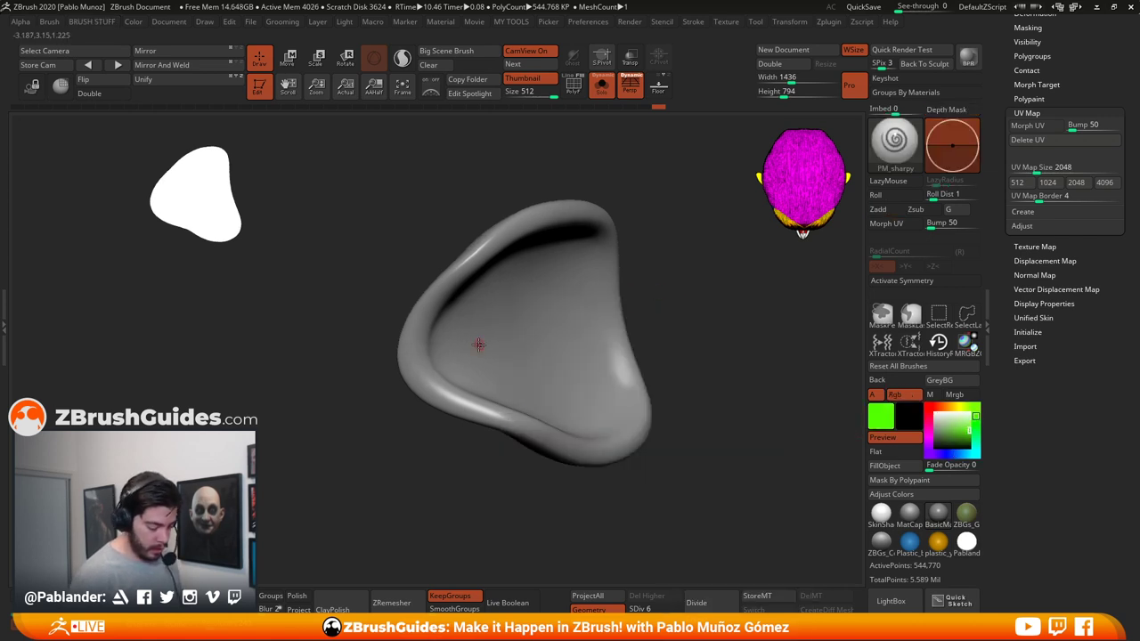
Step: Display the polygroups, adjust the brush's draw size, and paint small green marks across the group border at two opposite ends of the rim
drag(662, 316, 484, 343)
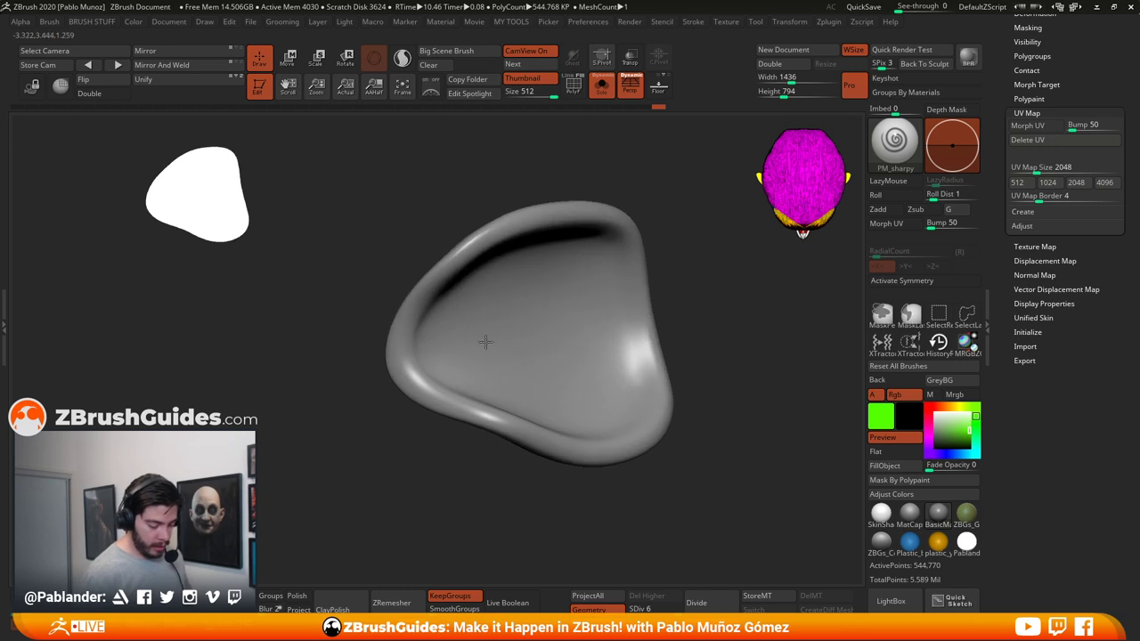
click(578, 91)
alt+right_drag(508, 214, 504, 375)
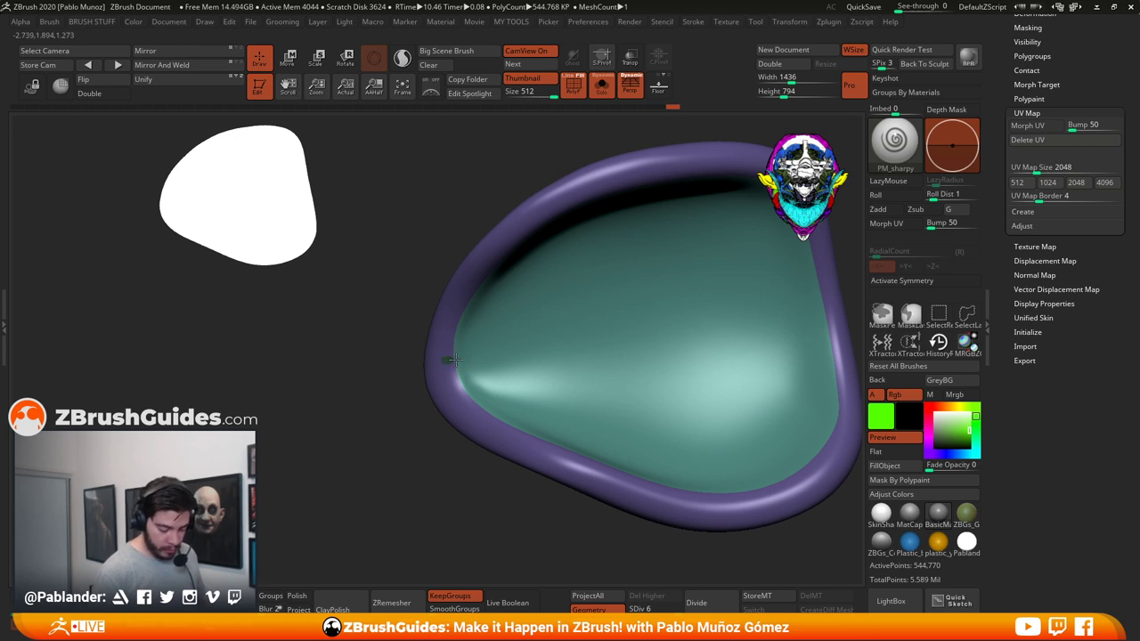
mouse_move(475, 349)
ctrl+right_down()
mouse_move(473, 407)
mouse_move(496, 356)
ctrl+right_up()
key(space)
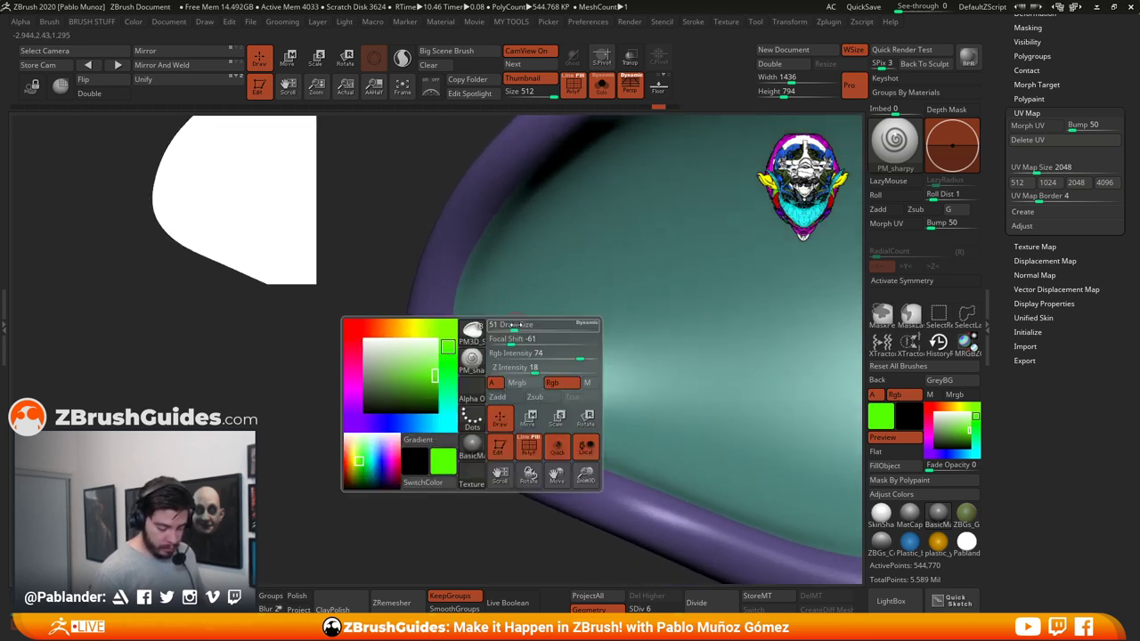
key(space)
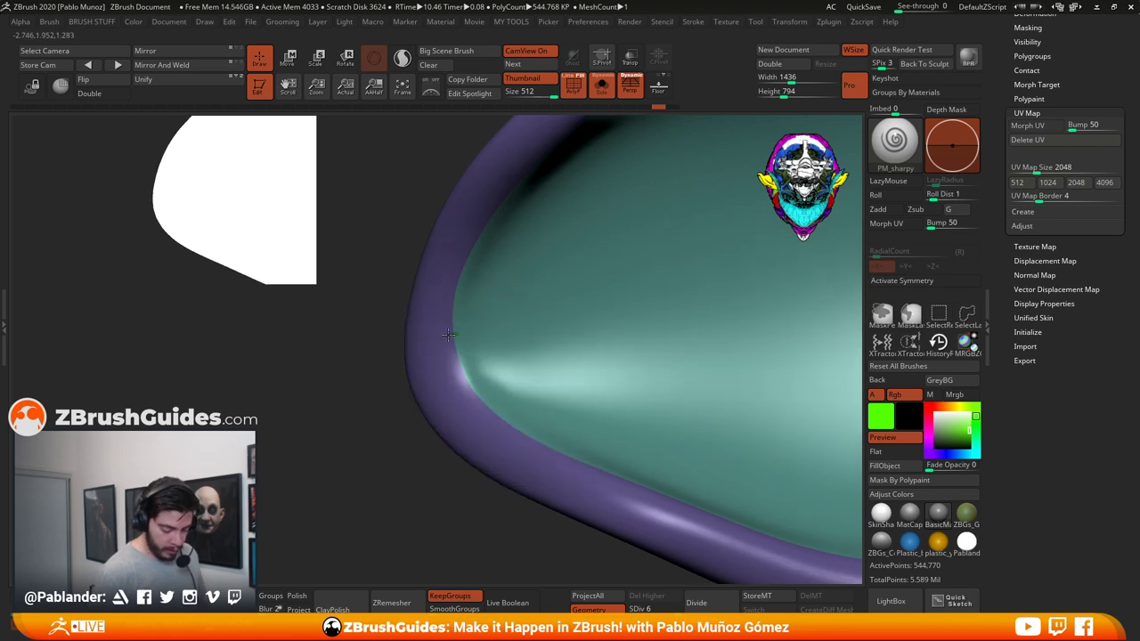
ctrl+right_drag(557, 387, 437, 347)
drag(703, 347, 720, 339)
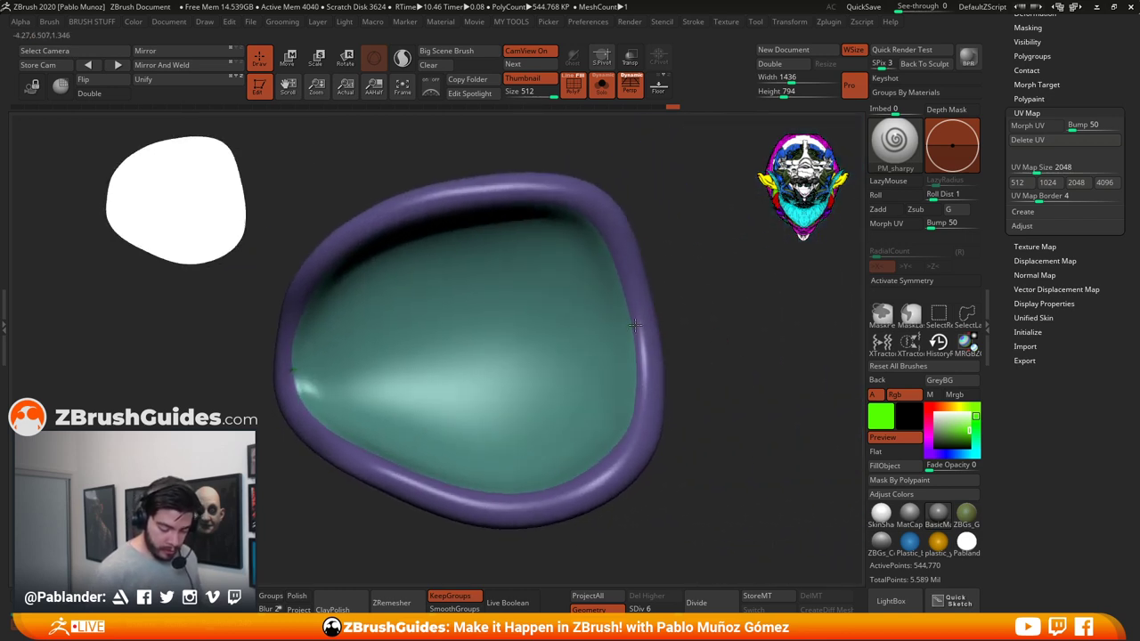
drag(684, 338, 653, 324)
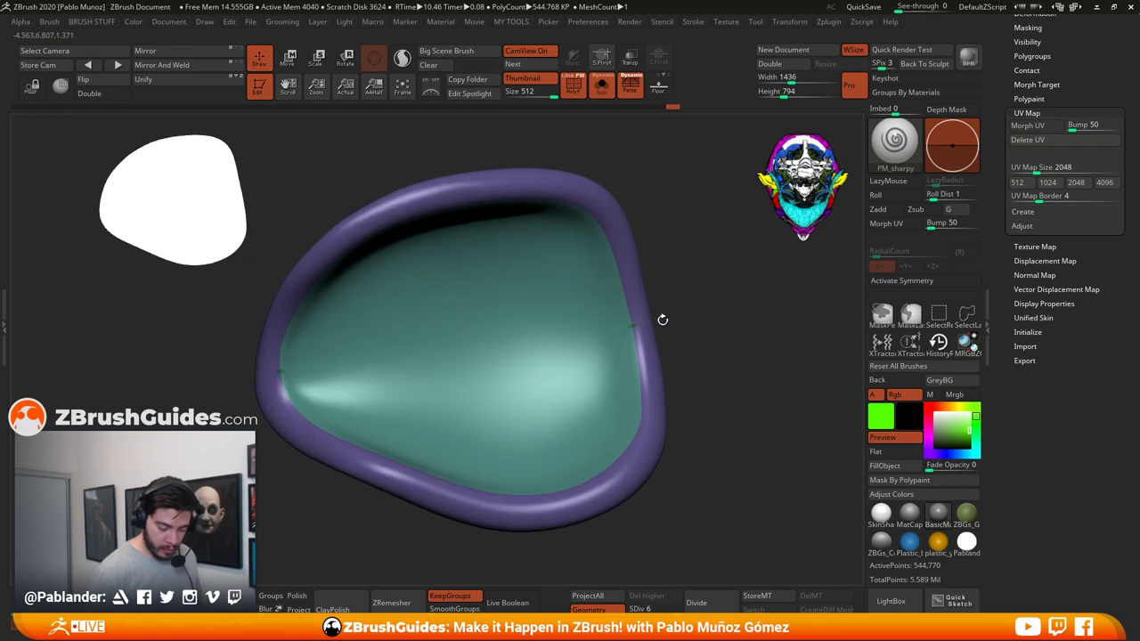
Step: Toggle the polygroup display to compare the green marks with the border between the rim and the inner surface
click(574, 87)
drag(684, 380, 680, 366)
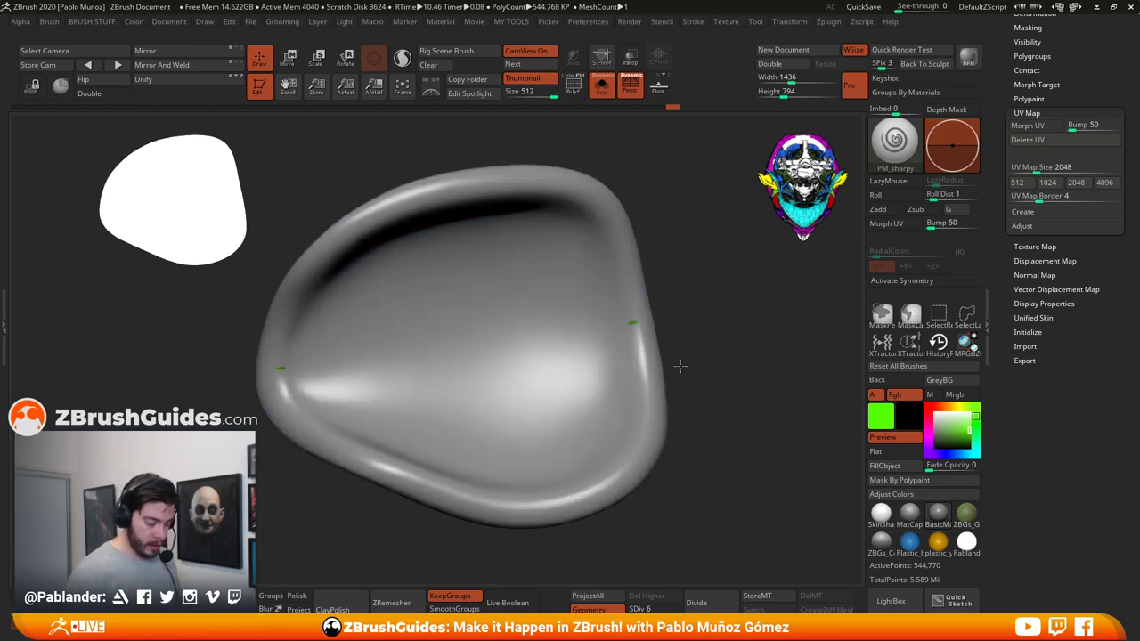
ctrl+right_drag(680, 366, 679, 340)
drag(678, 340, 655, 360)
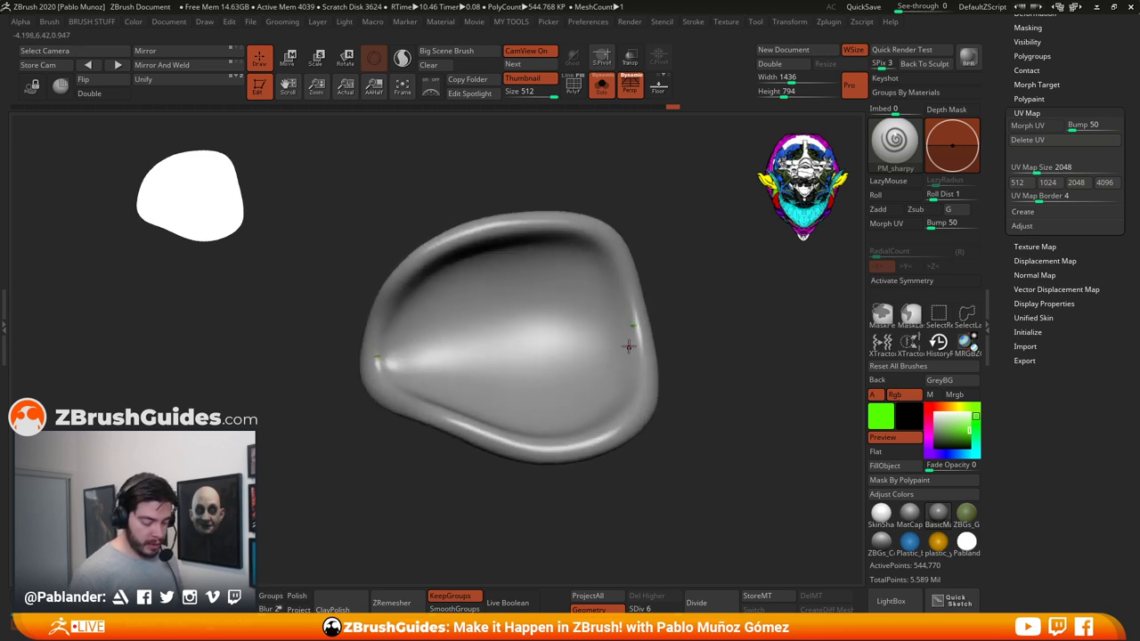
click(576, 93)
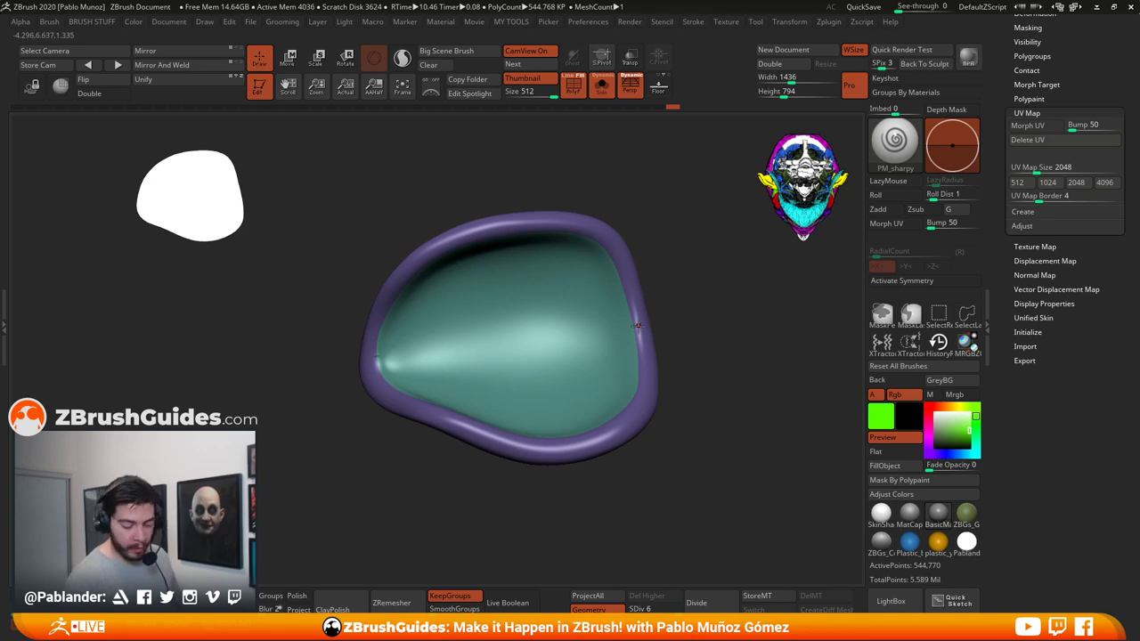
click(575, 92)
Step: Flatten the mesh with Morph UV, face the UV shells, and choose the DamStandard brush
click(1027, 125)
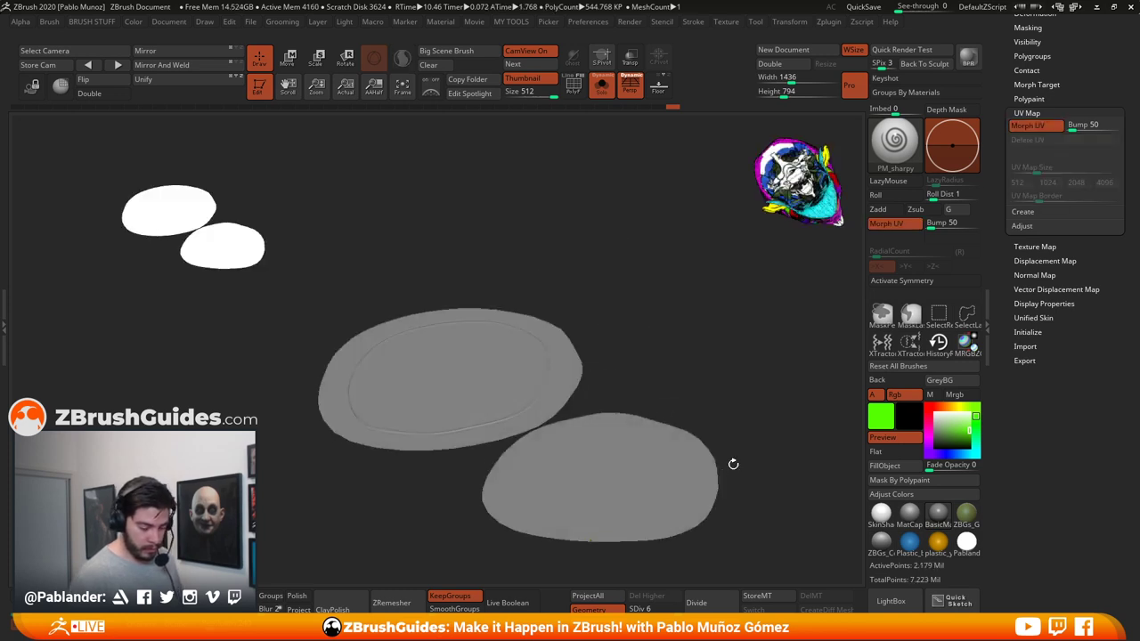
drag(757, 432, 614, 394)
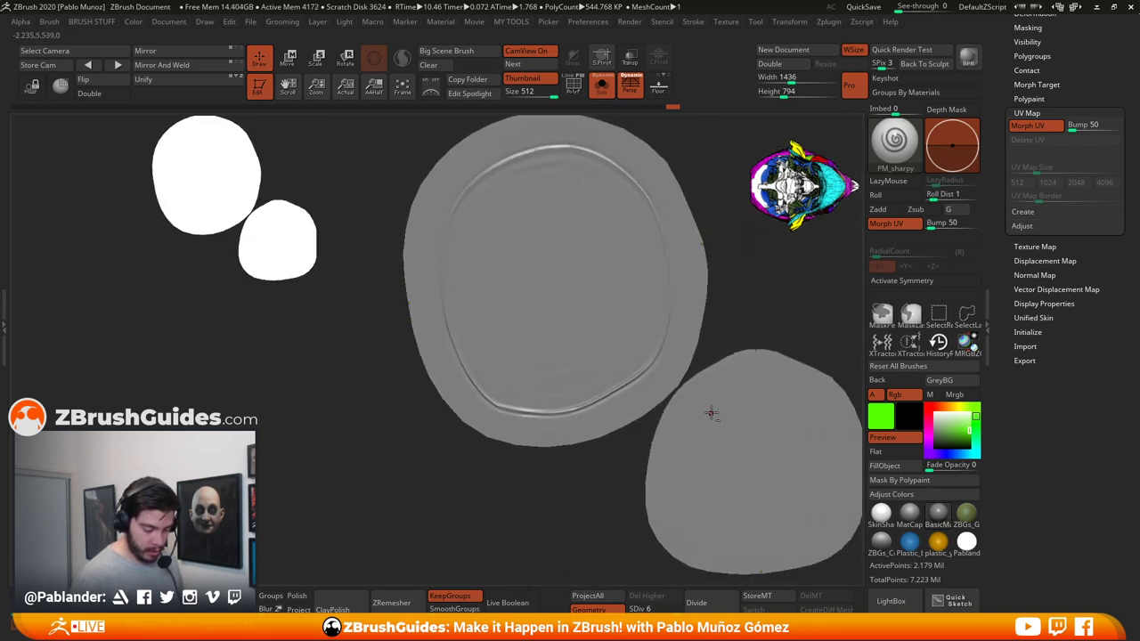
mouse_move(699, 397)
alt+mouse_down()
mouse_move(683, 407)
mouse_move(663, 392)
alt+mouse_up()
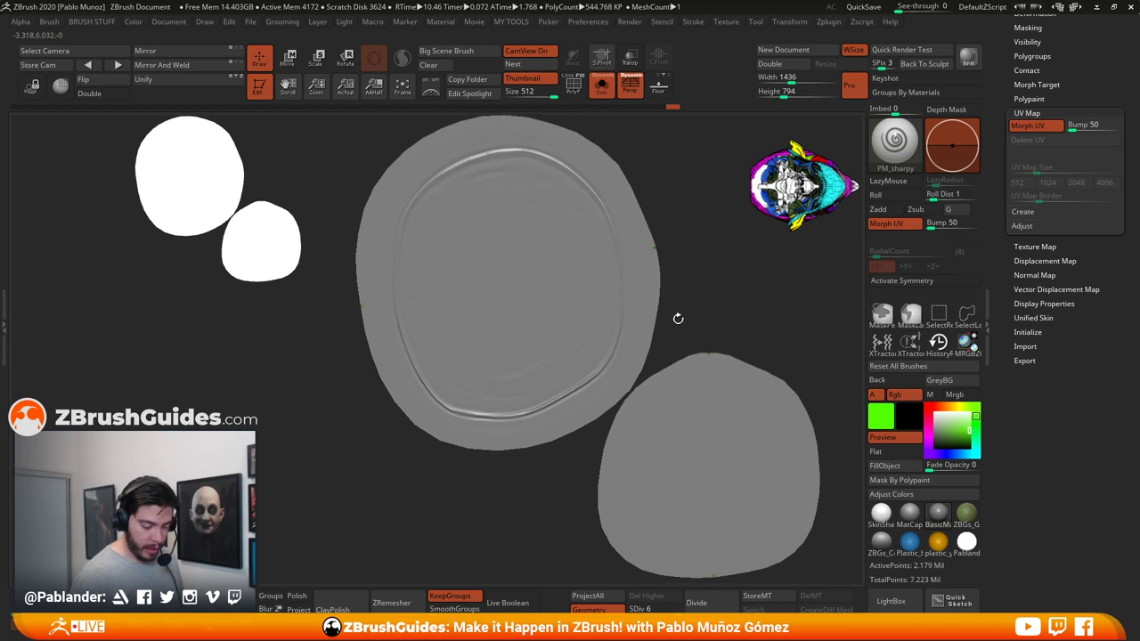
key(space)
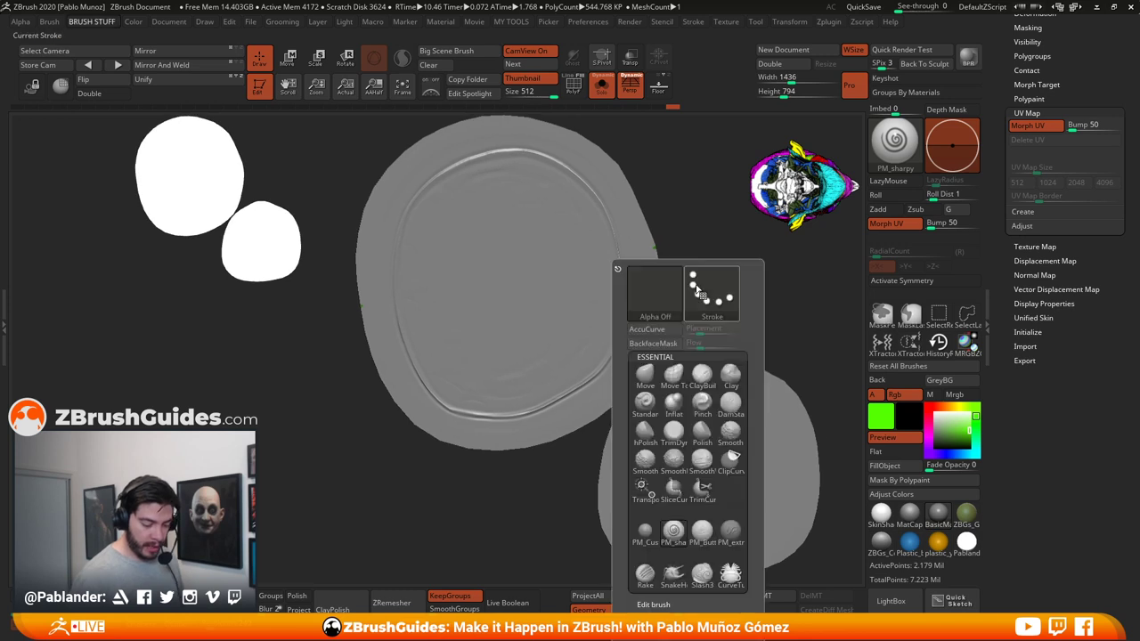
click(734, 403)
key(space)
ctrl+right_drag(628, 284, 672, 387)
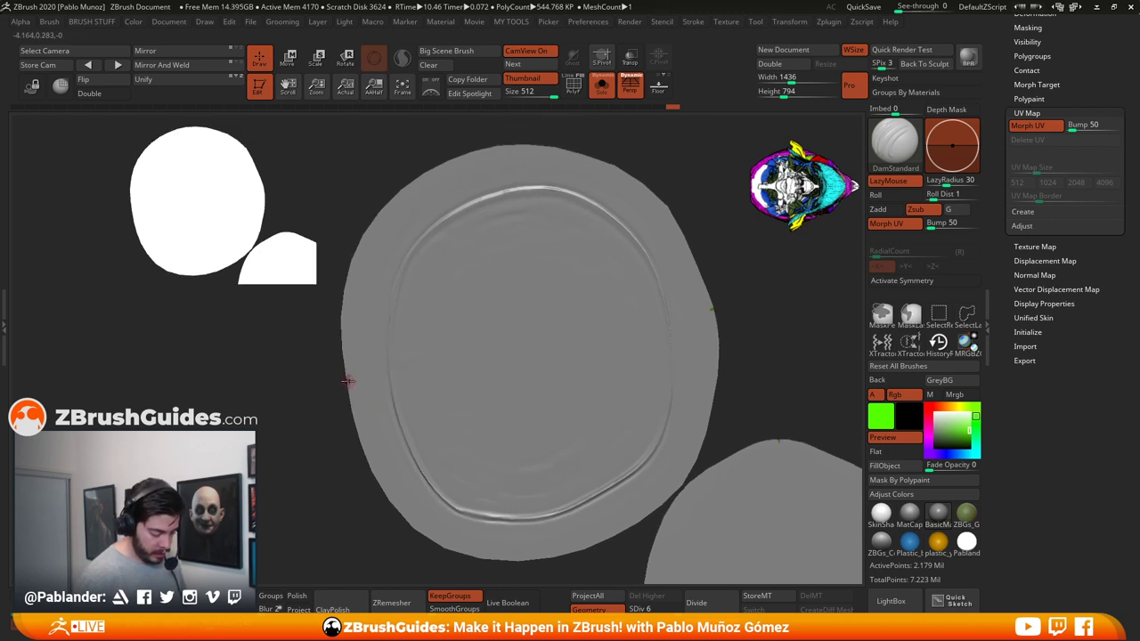
Step: Carve a green DamStandard line across the large grooved UV shell, connecting the two marks on its opposite edges
alt+drag(348, 381, 431, 322)
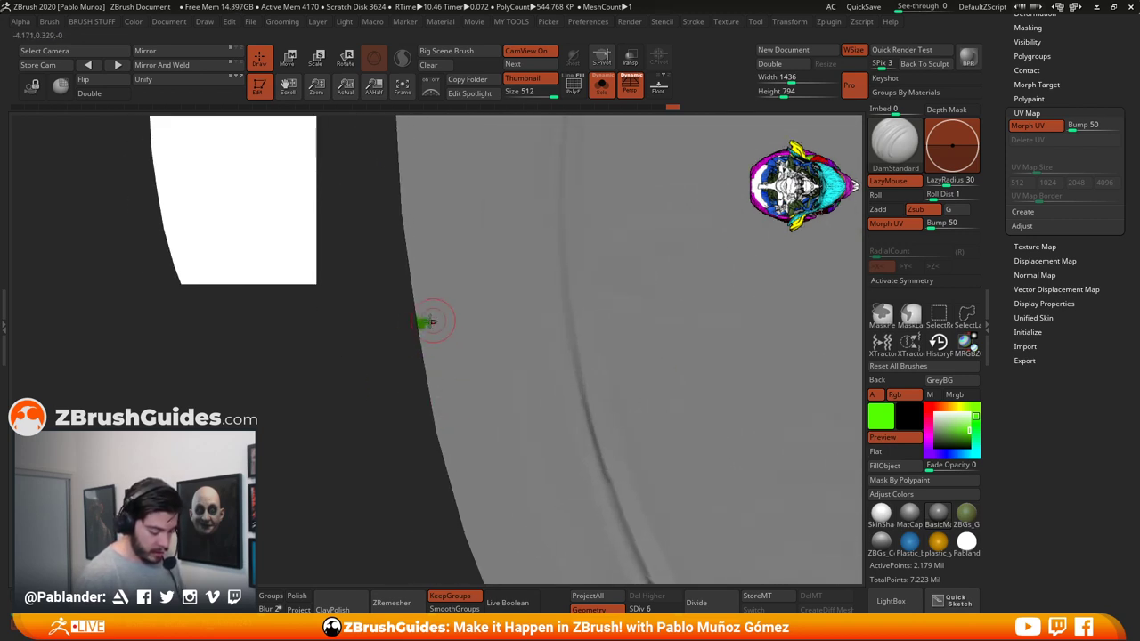
ctrl+right_drag(475, 347, 535, 374)
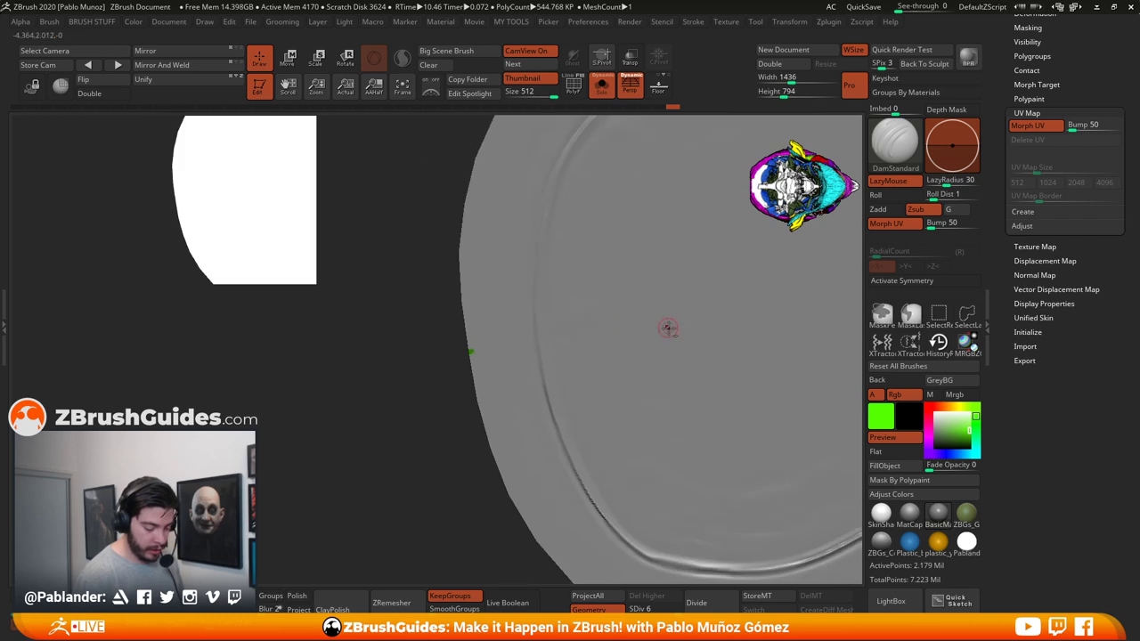
alt+right_drag(667, 329, 579, 389)
alt+drag(579, 389, 631, 346)
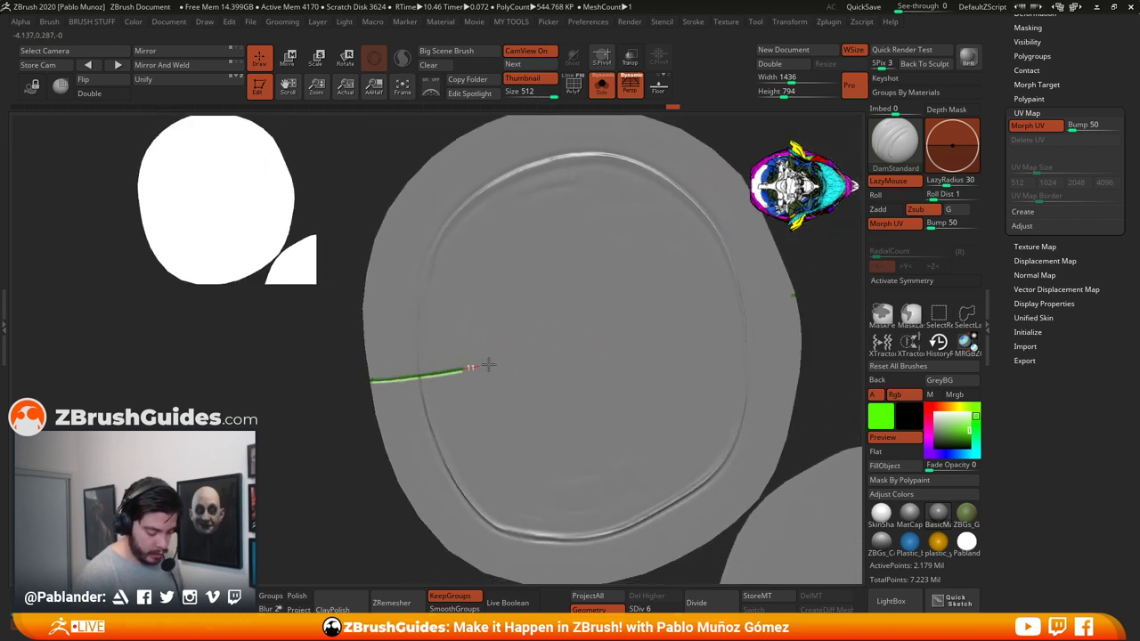
drag(610, 342, 796, 297)
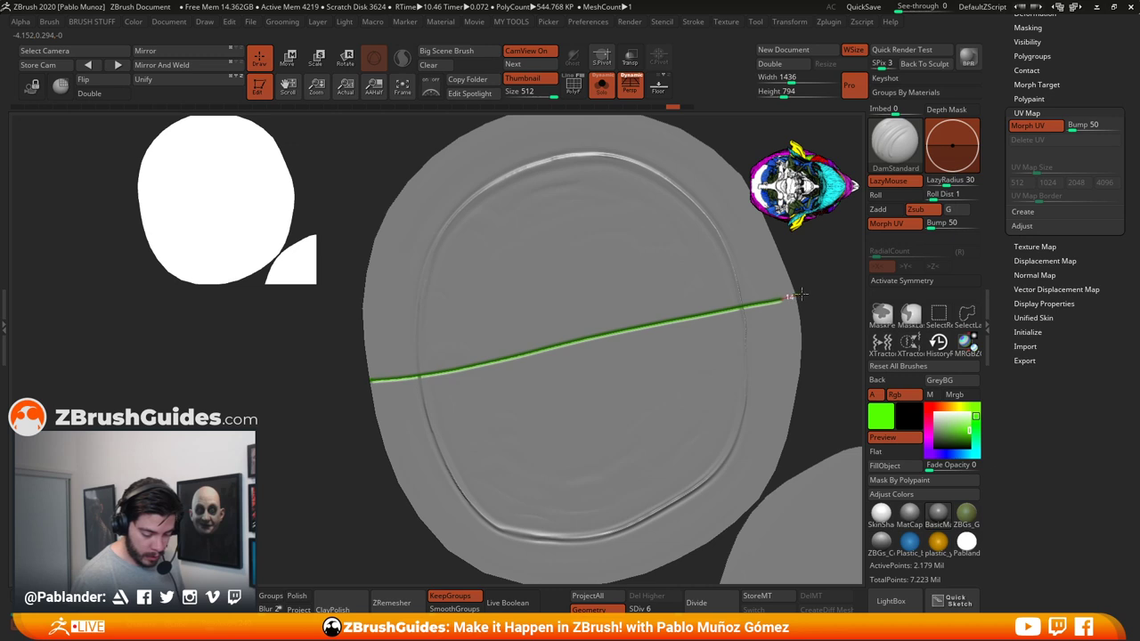
Step: Carve a straight green line across the smaller UV shell between its two edge marks, redoing the first stroke
alt+right_drag(759, 390, 514, 246)
alt+right_drag(673, 427, 640, 338)
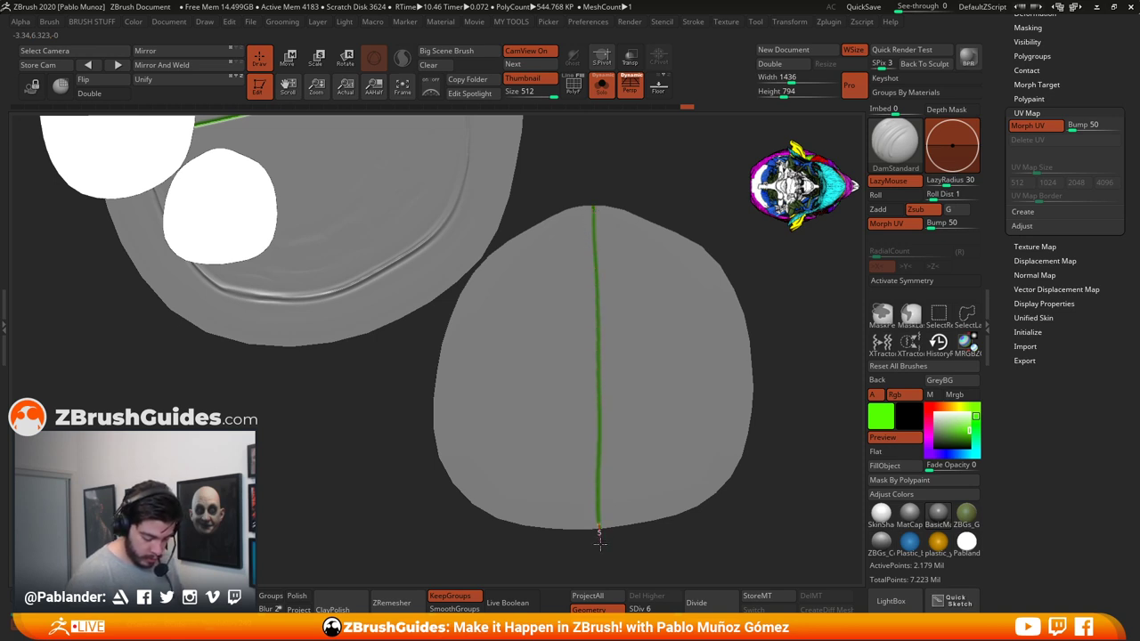
key(ctrl+z)
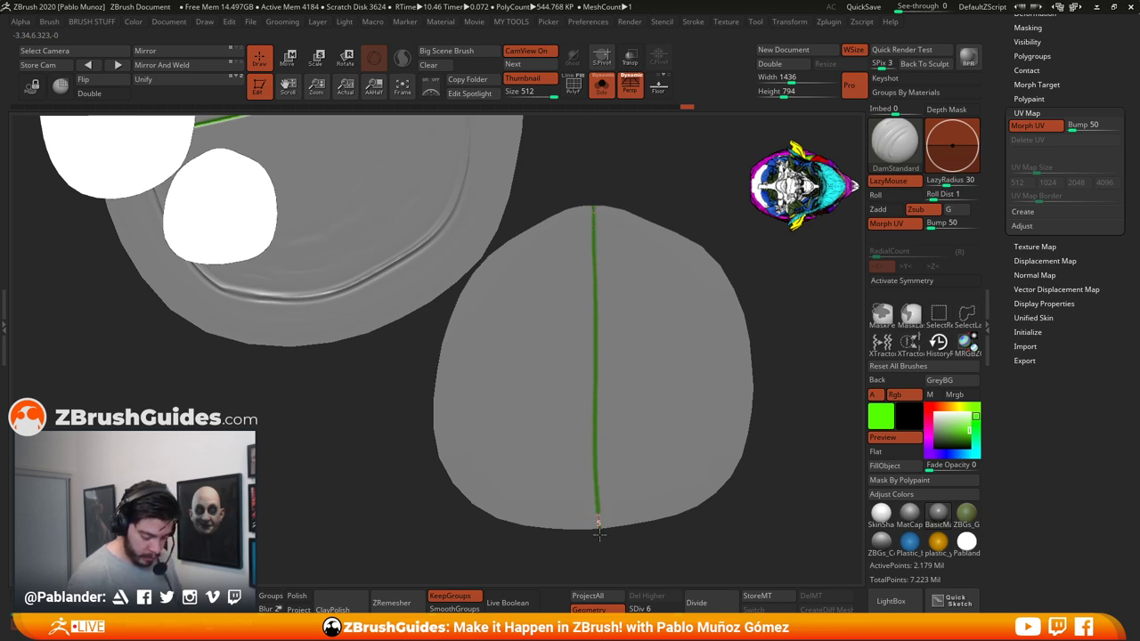
drag(737, 488, 725, 382)
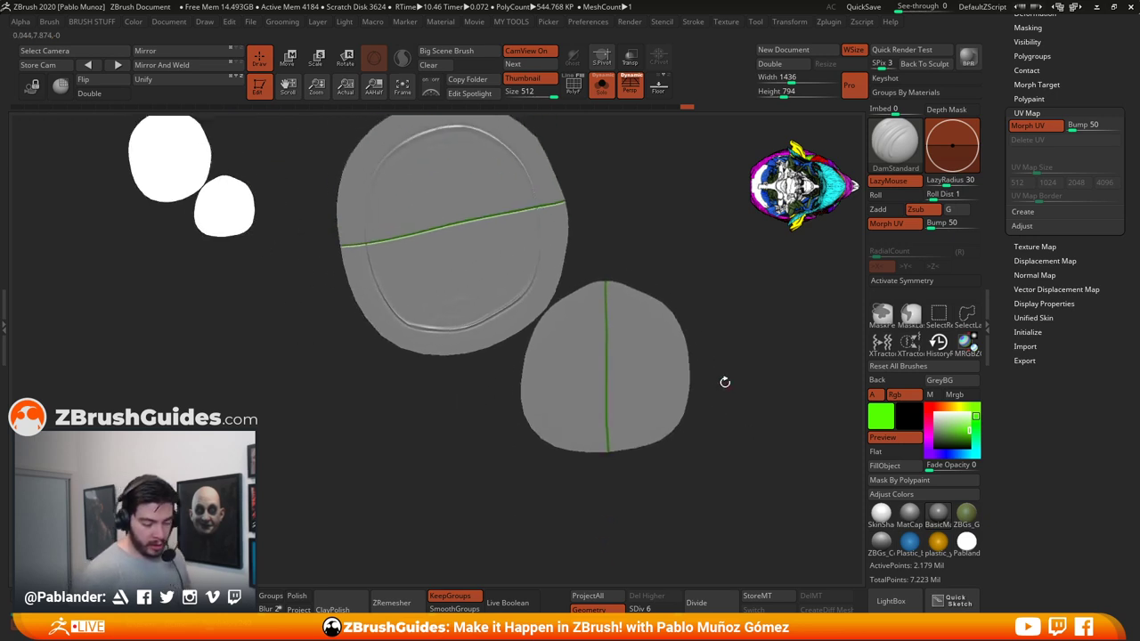
drag(712, 312, 669, 303)
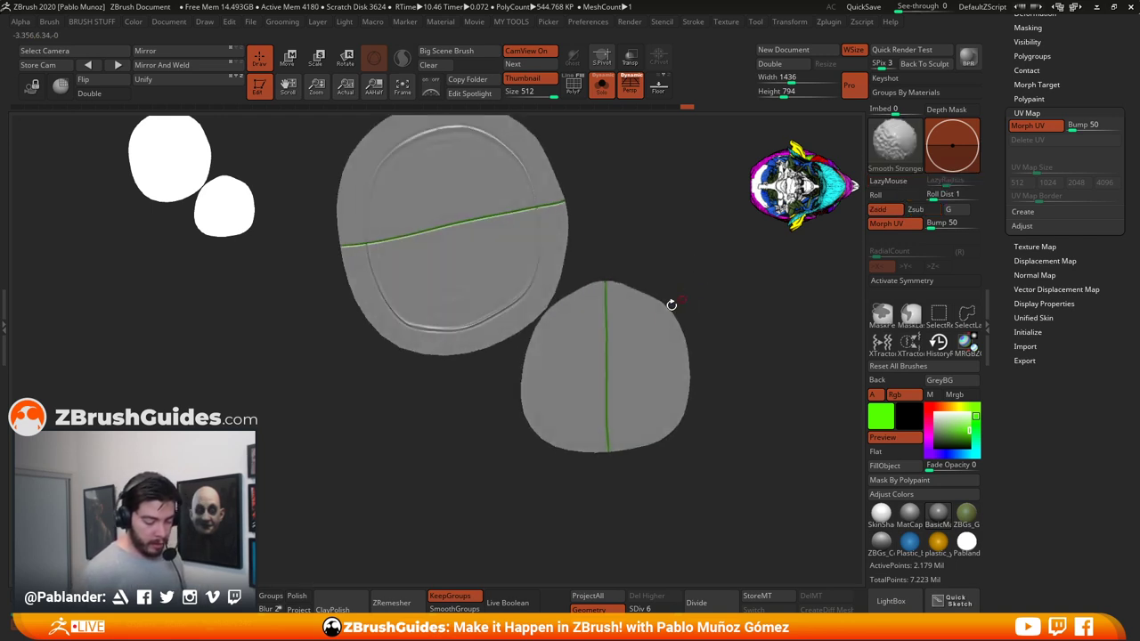
Step: Return the mesh from UV to its 3D shape and carve a short stroke joining the green line across the rim at one end
click(1027, 125)
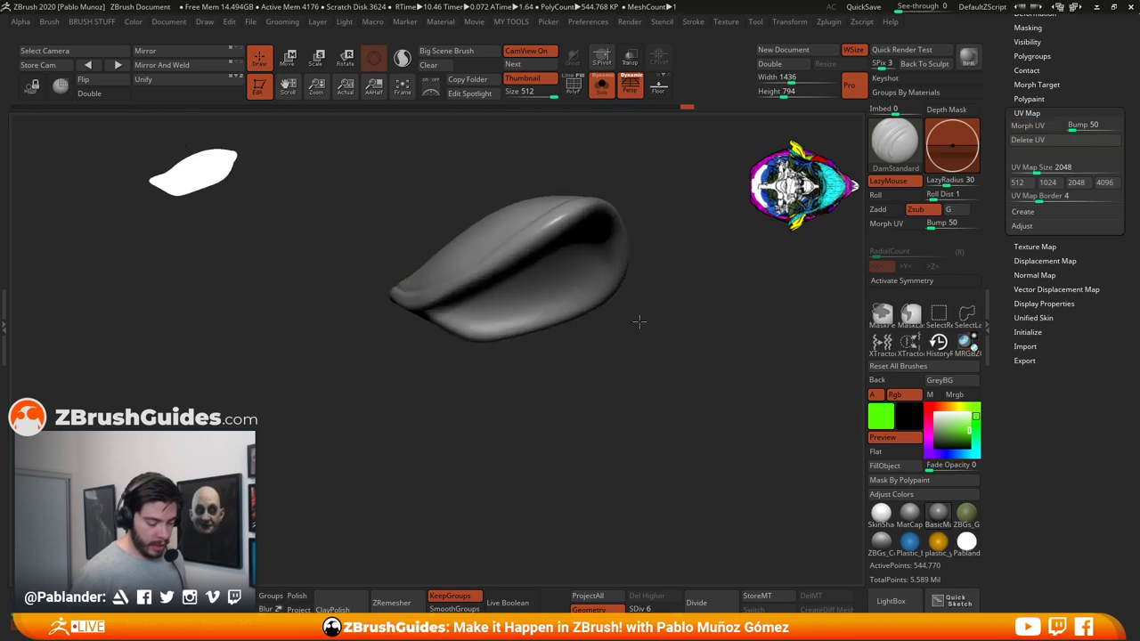
drag(638, 321, 686, 384)
ctrl+right_drag(521, 187, 537, 245)
drag(538, 245, 539, 285)
key(shift)
key(alt)
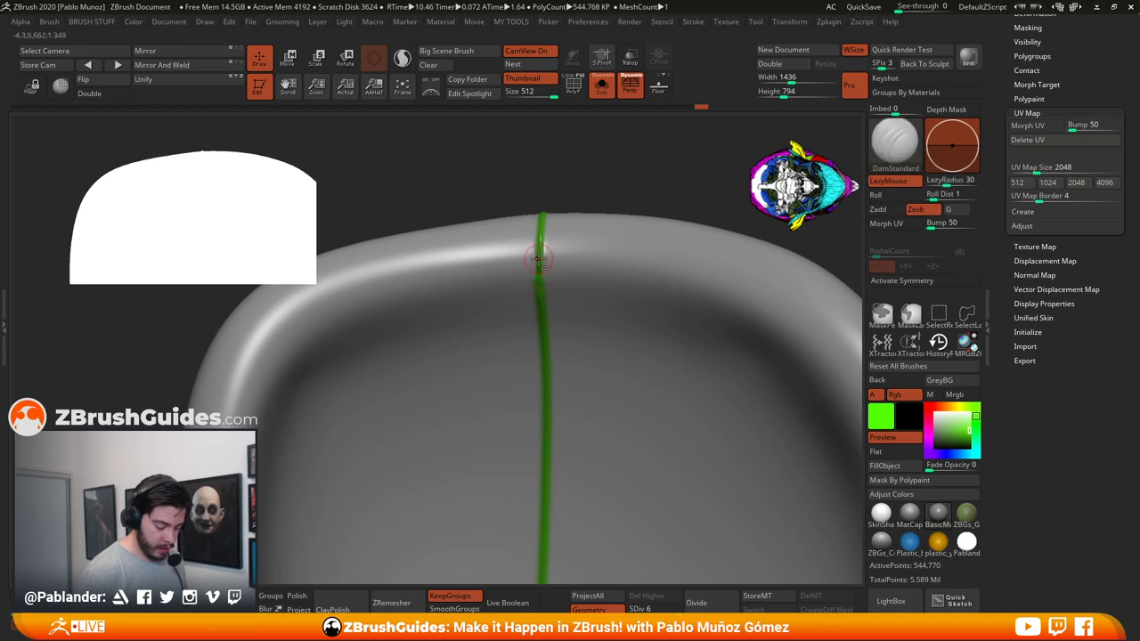
Step: Join the green line across the rim at the opposite end of the inner side, and check the line around the outer surface
mouse_move(558, 360)
ctrl+right_down()
mouse_move(575, 400)
mouse_move(575, 288)
ctrl+right_up()
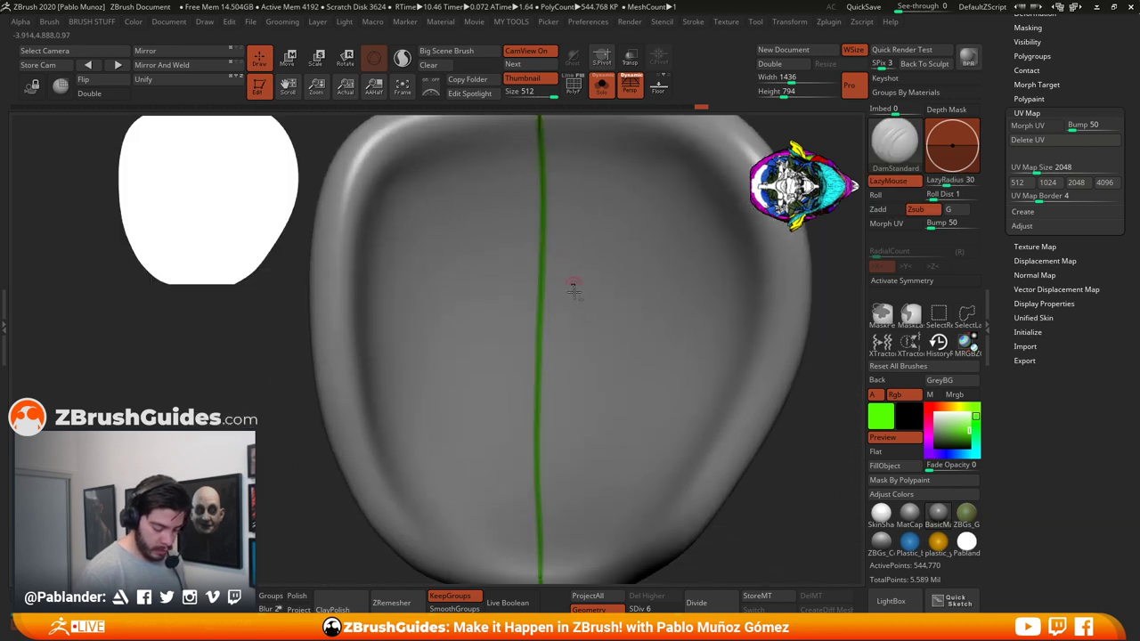
alt+right_drag(582, 464, 583, 404)
key(shift)
key(alt)
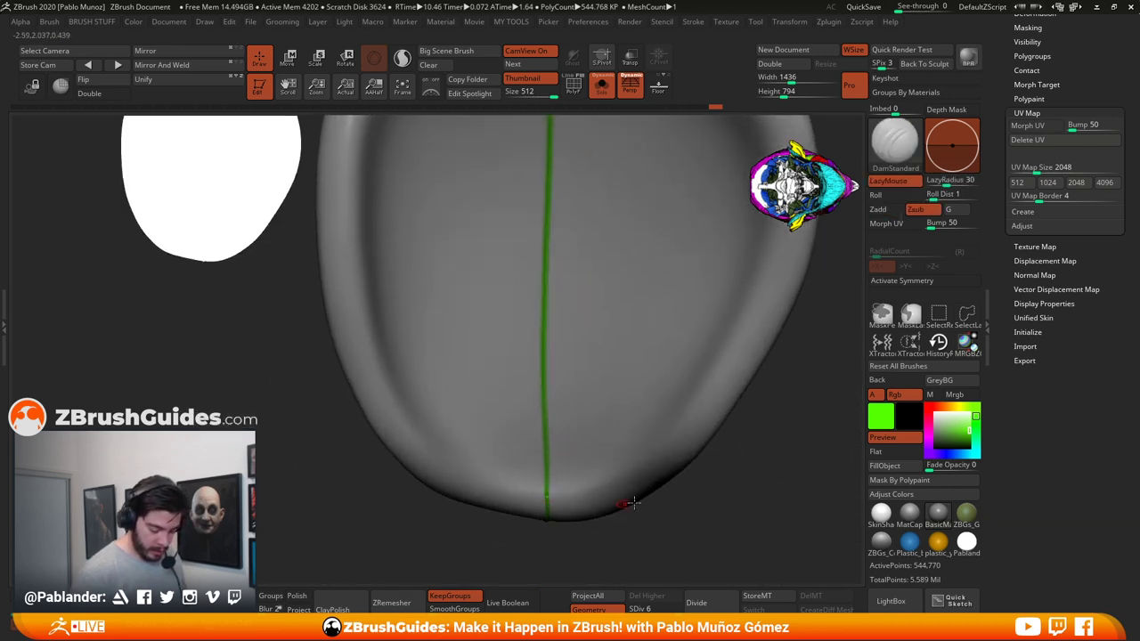
ctrl+right_drag(635, 504, 712, 417)
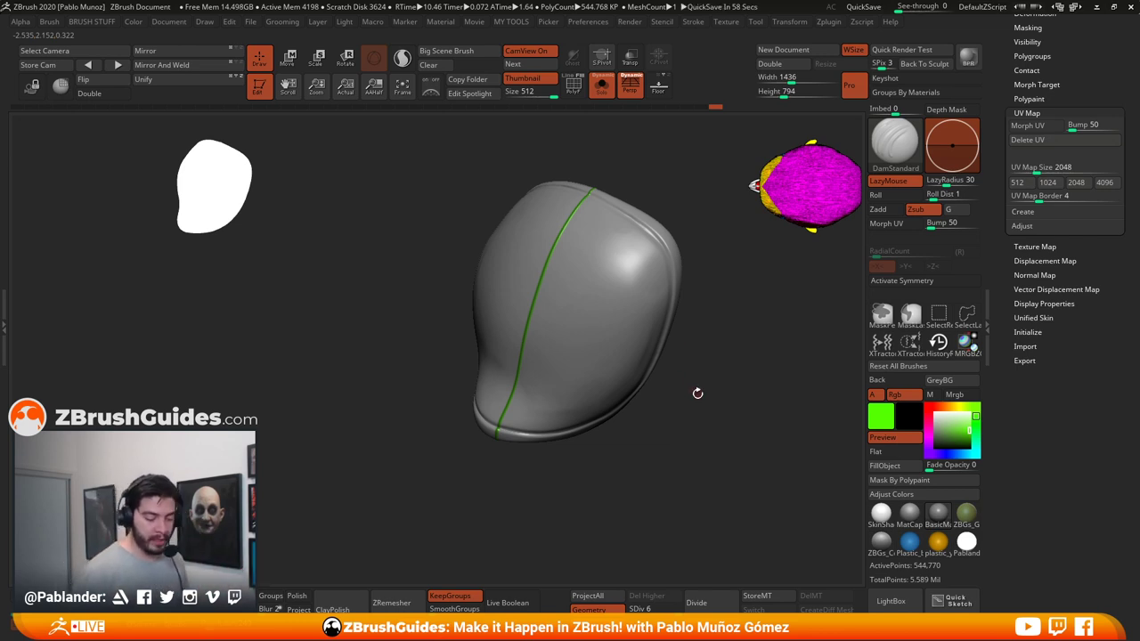
mouse_move(700, 427)
mouse_down()
mouse_move(740, 401)
mouse_move(692, 402)
mouse_move(635, 521)
mouse_move(615, 515)
mouse_up()
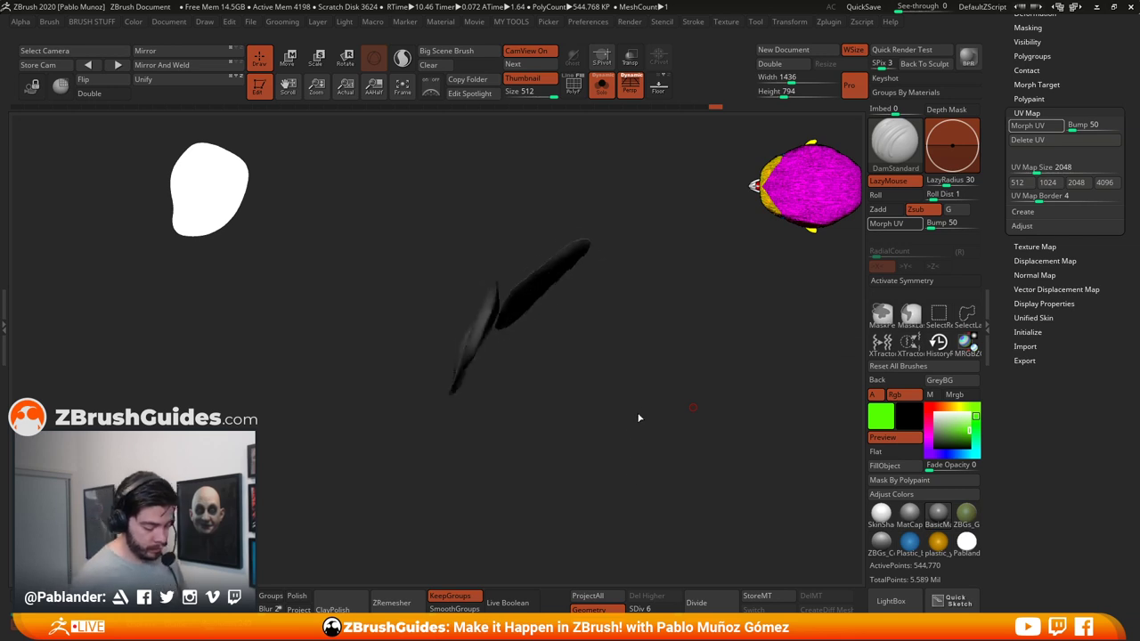
Step: Flatten the mesh with Morph UV again, face the grooved shell, and choose the Standard brush with Zadd enabled
mouse_move(626, 382)
mouse_down()
mouse_move(582, 379)
mouse_move(745, 359)
mouse_up()
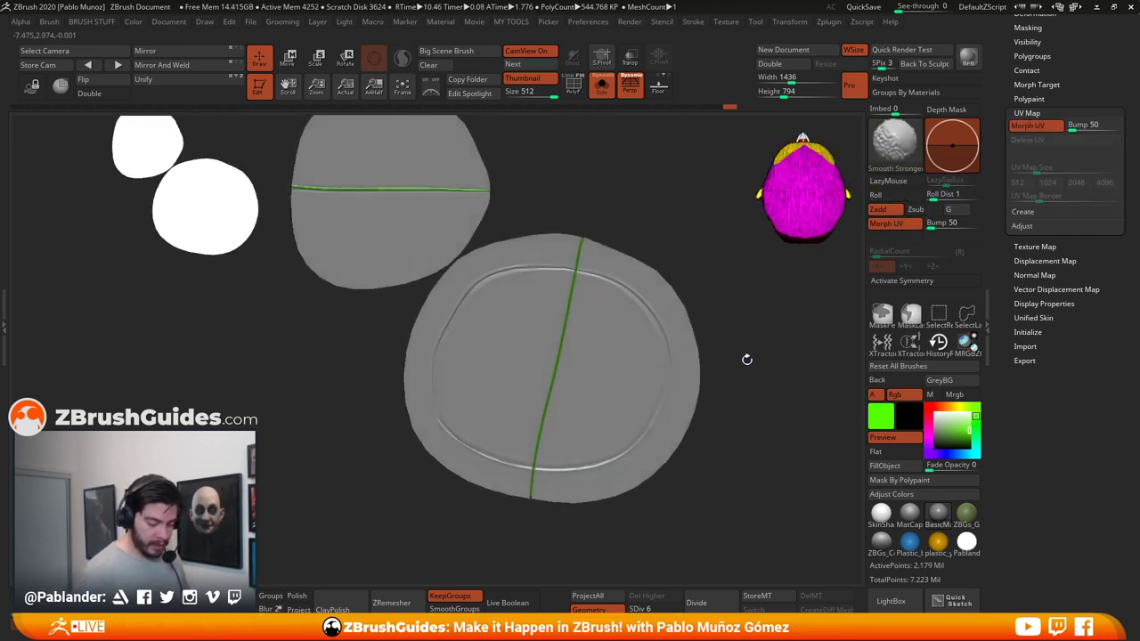
key(space)
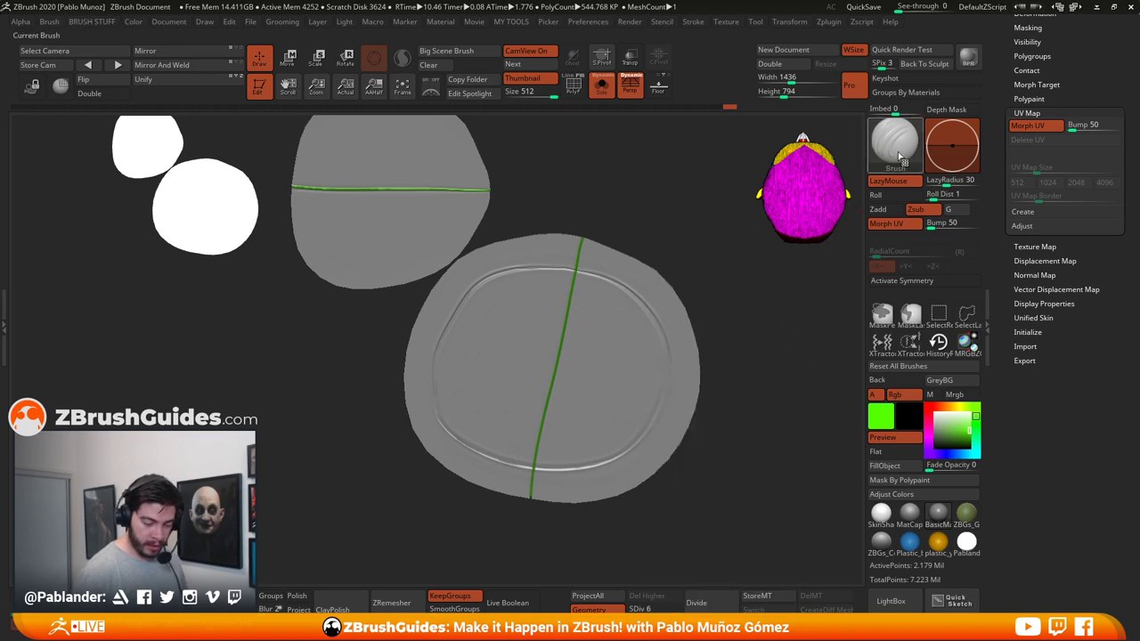
key(b)
click(206, 224)
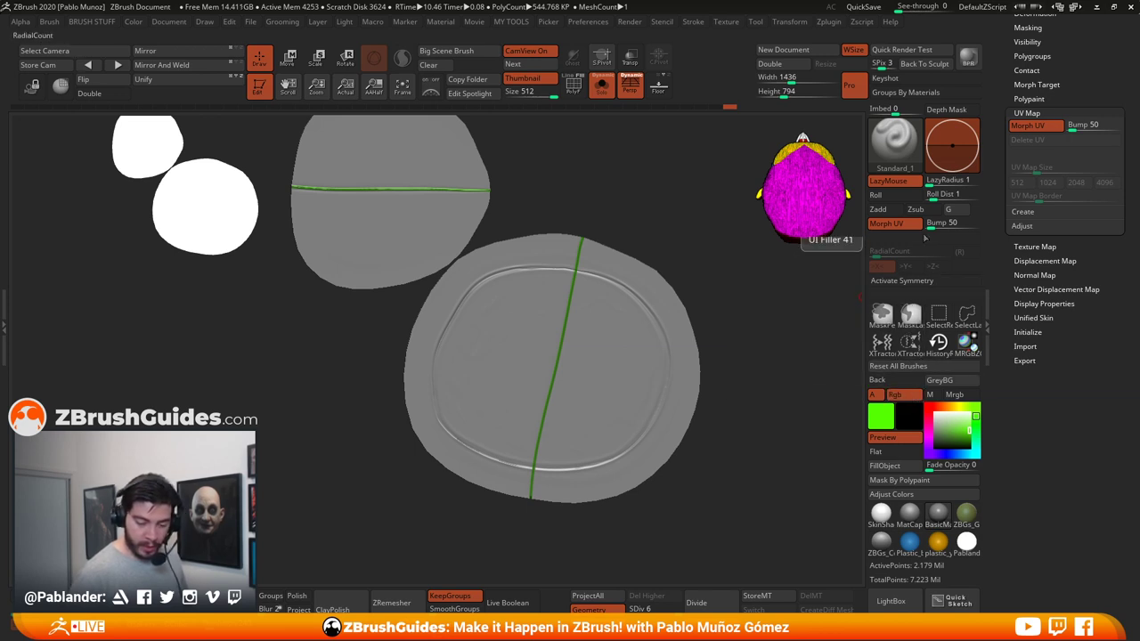
ctrl+right_drag(730, 379, 760, 381)
drag(758, 381, 763, 397)
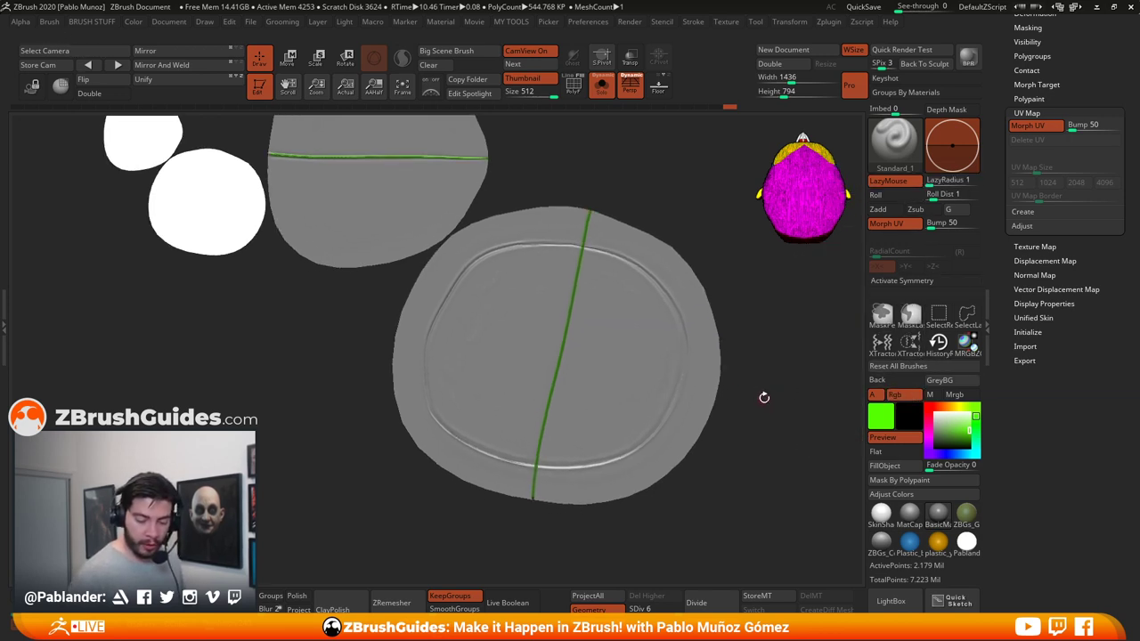
click(878, 208)
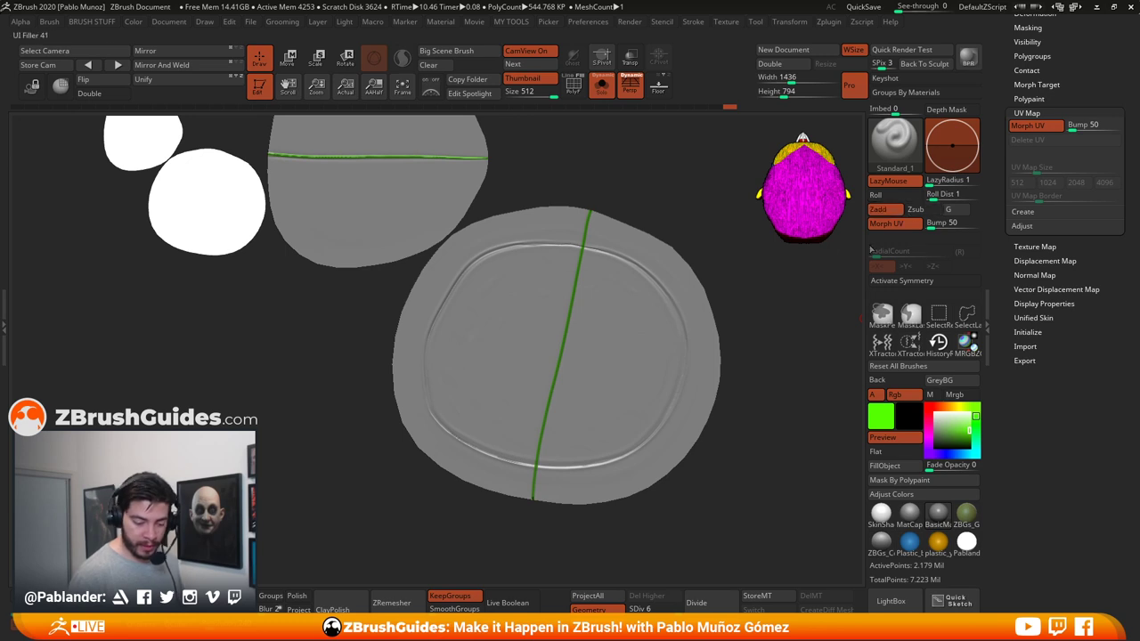
Step: Set the brush's stroke to DragRect and load the sunburst alpha, Alpha 34
key(b)
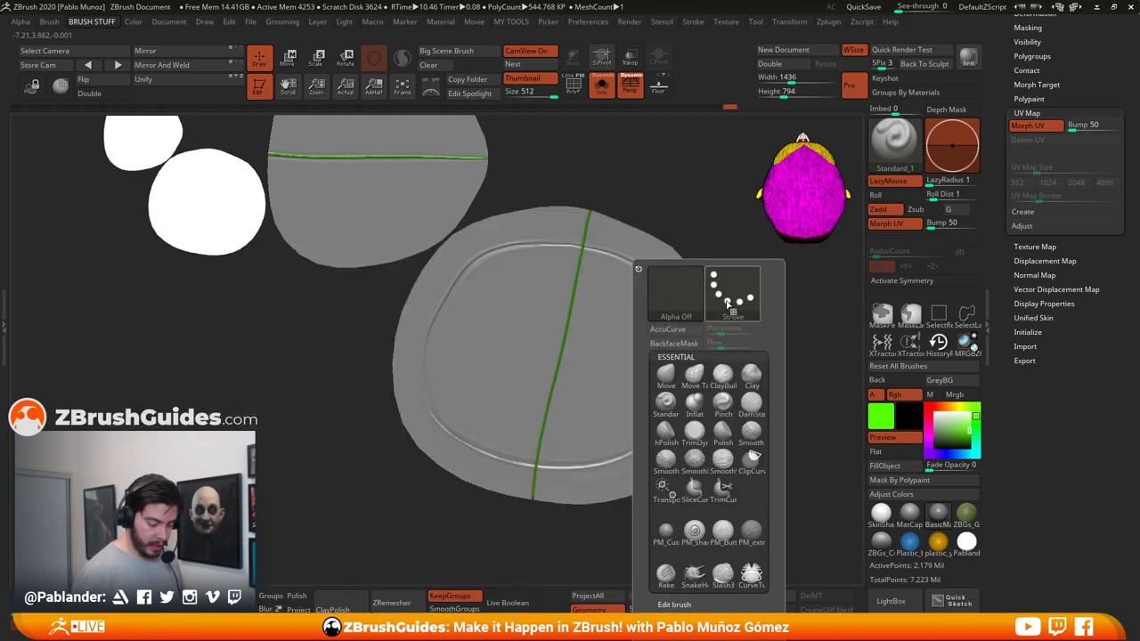
click(732, 303)
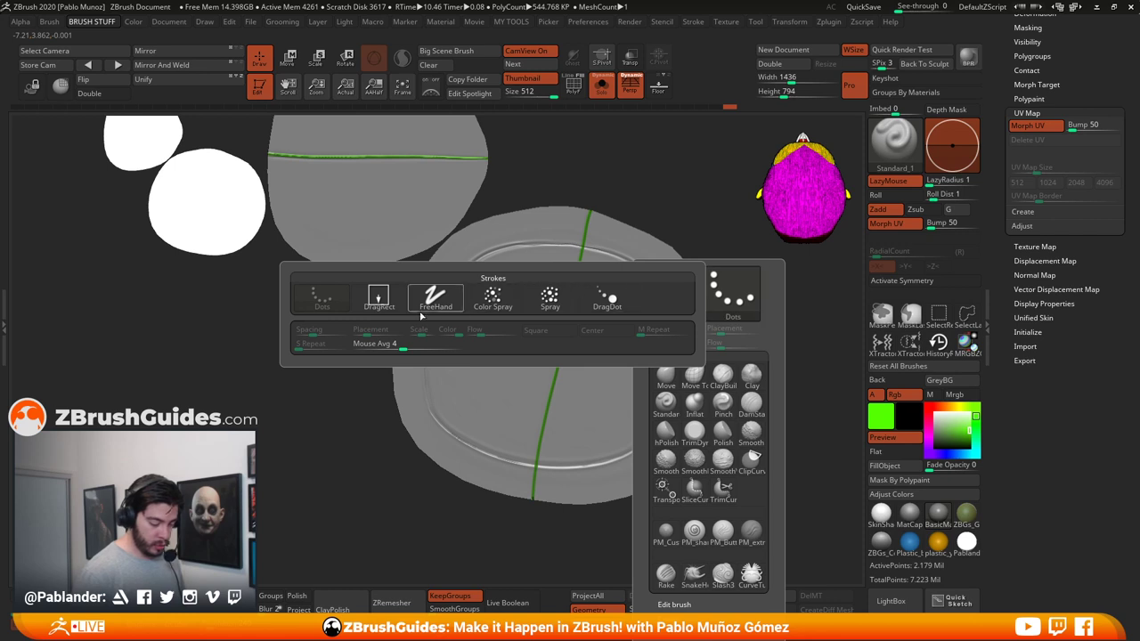
click(380, 298)
click(677, 312)
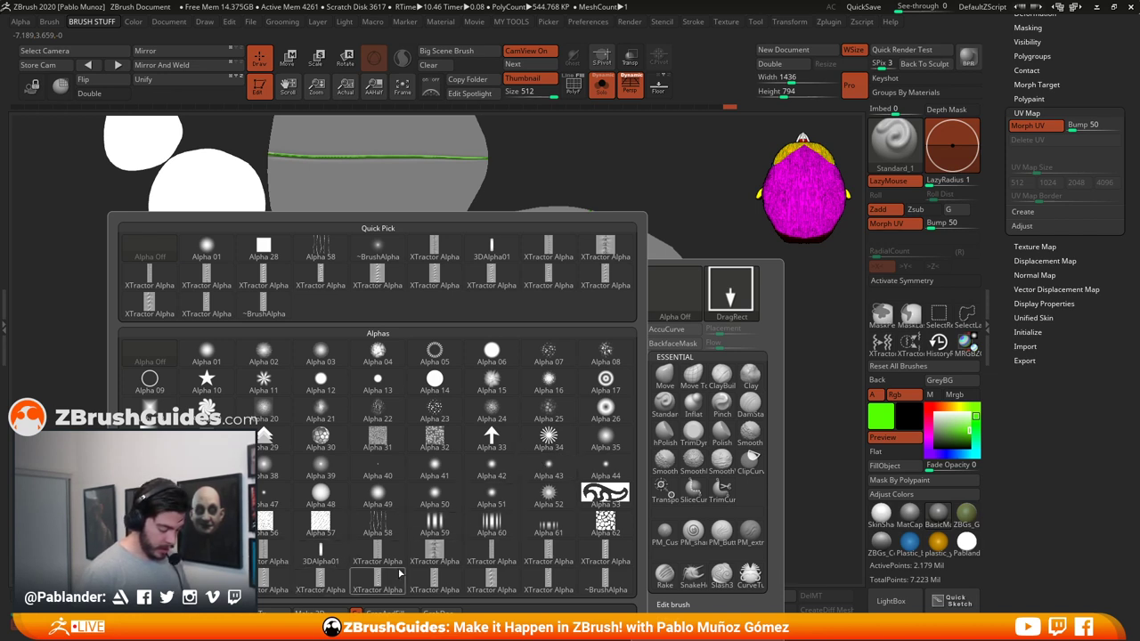
click(549, 438)
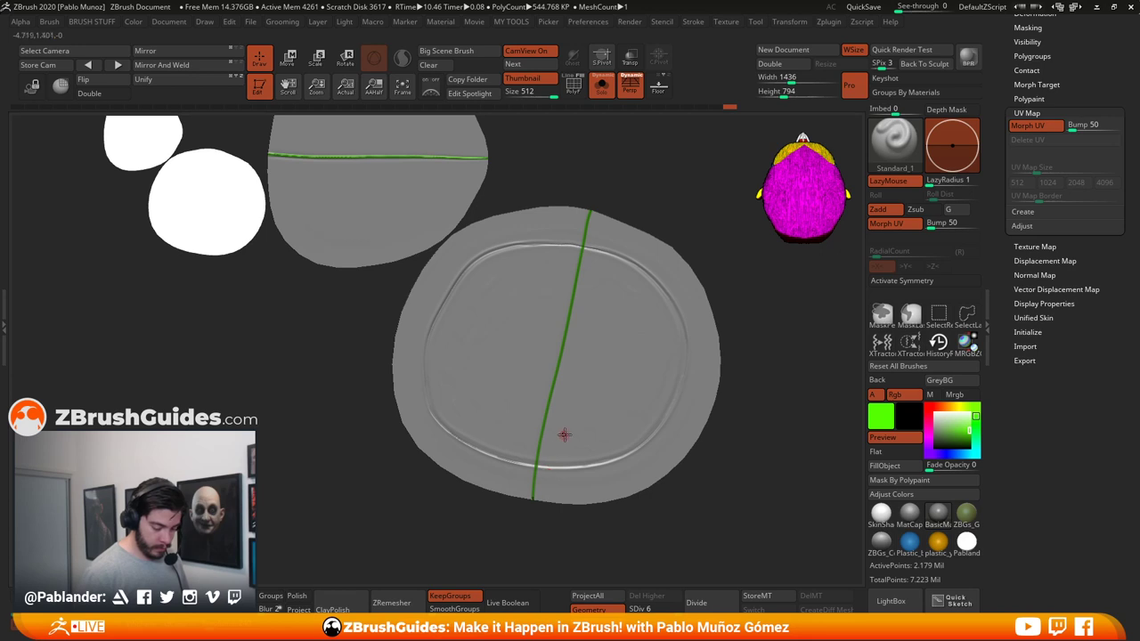
Step: Centre on the grooved shell and set the brush colour to bright blue
alt+right_drag(659, 385, 651, 379)
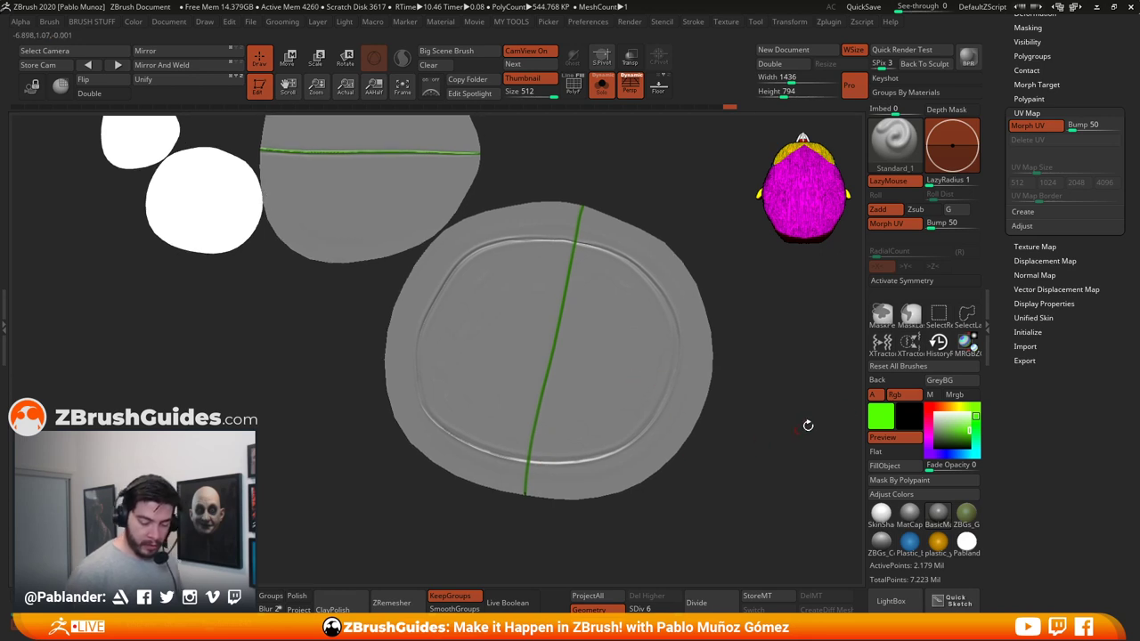
click(875, 396)
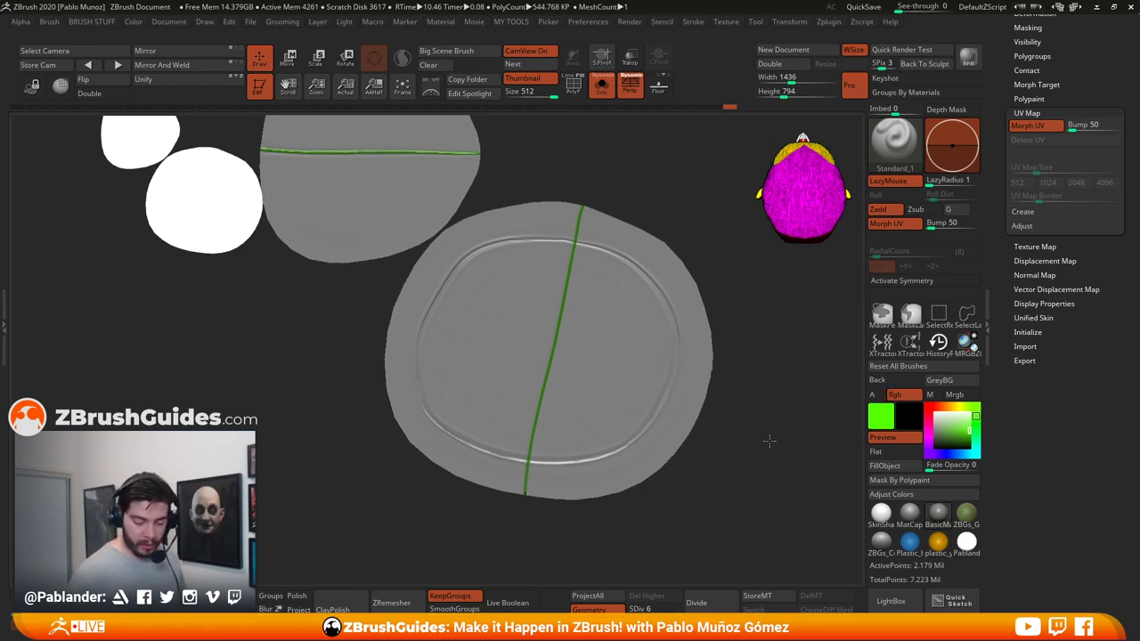
mouse_move(769, 440)
alt+right_down()
mouse_move(754, 447)
mouse_move(746, 436)
alt+right_up()
click(873, 395)
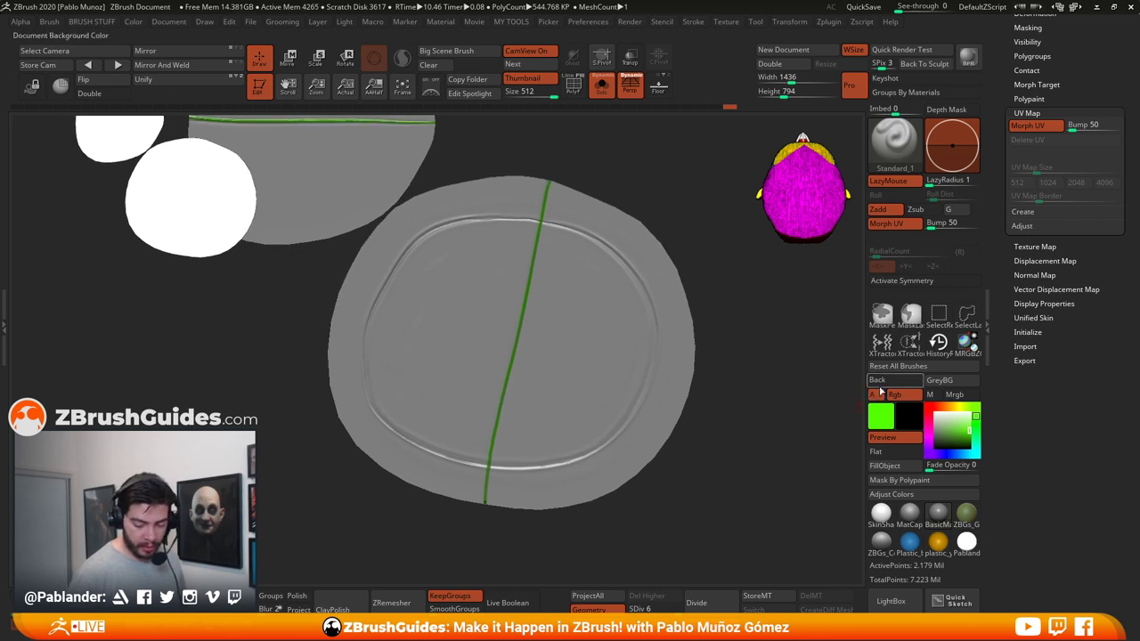
drag(959, 452, 973, 430)
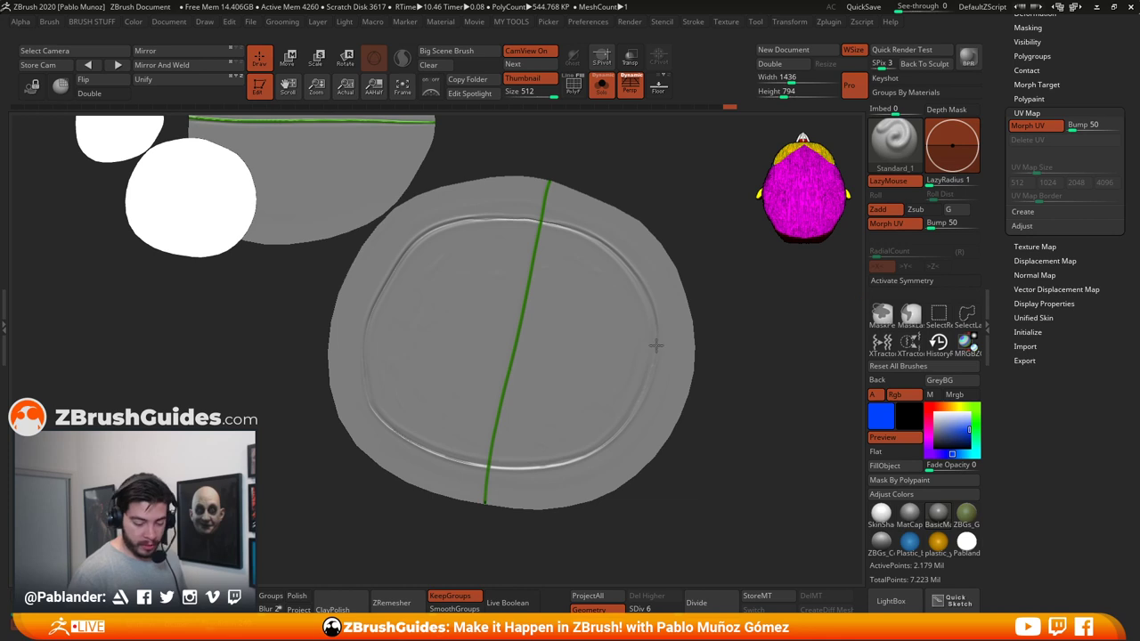
Step: Stamp two large blue sunbursts inside the groove, one on each side of the green line
drag(578, 353, 579, 382)
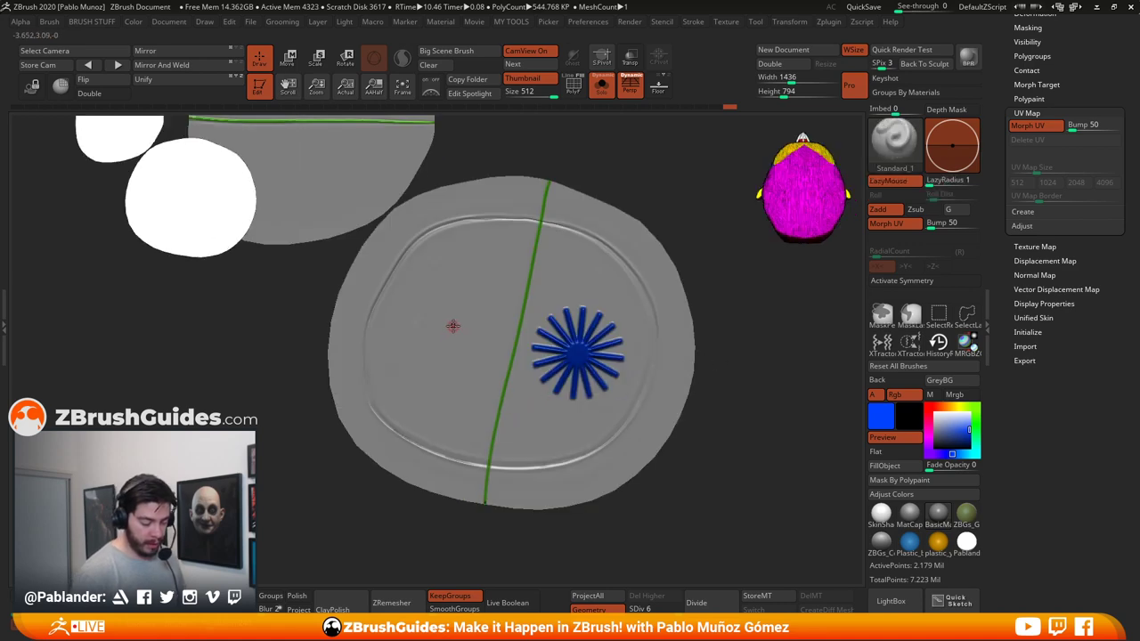
mouse_move(452, 326)
mouse_down()
mouse_move(438, 397)
mouse_move(435, 370)
mouse_up()
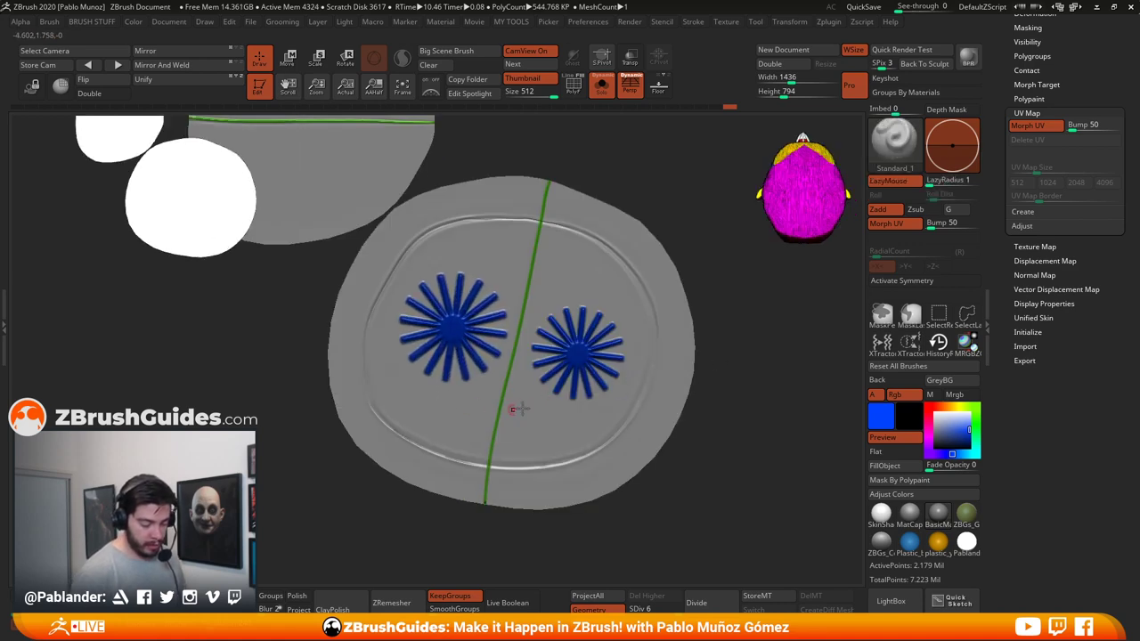
drag(748, 351, 727, 387)
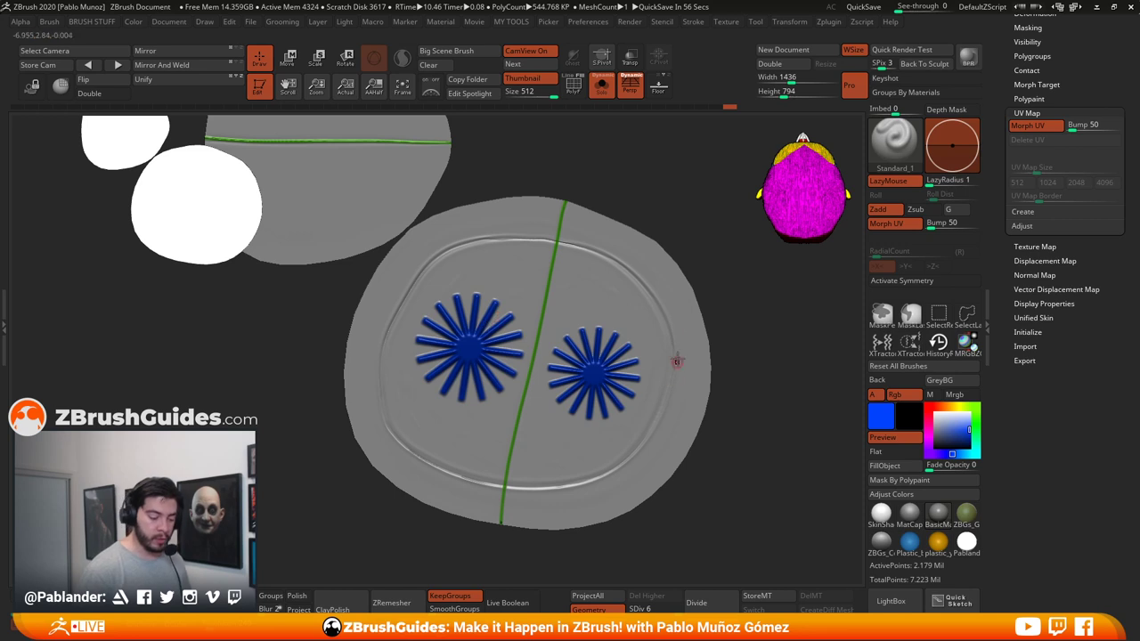
alt+drag(683, 392, 708, 396)
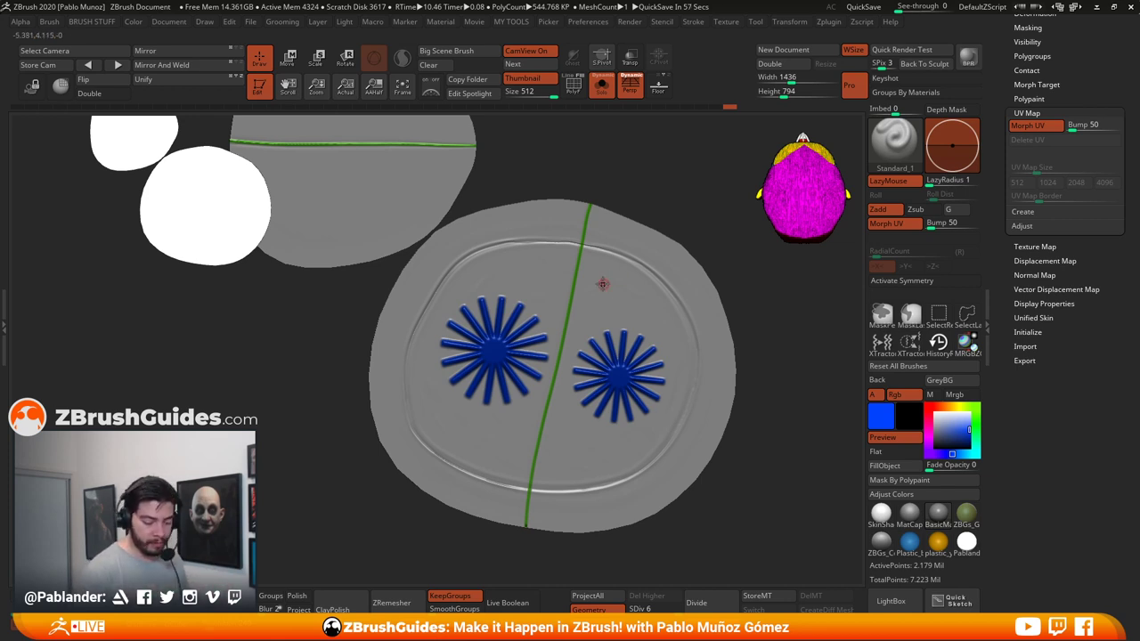
Step: Stamp eight smaller blue sunbursts around the two large ones, filling the area inside the groove on both sides of the green line
drag(598, 276, 627, 330)
key(ctrl+z)
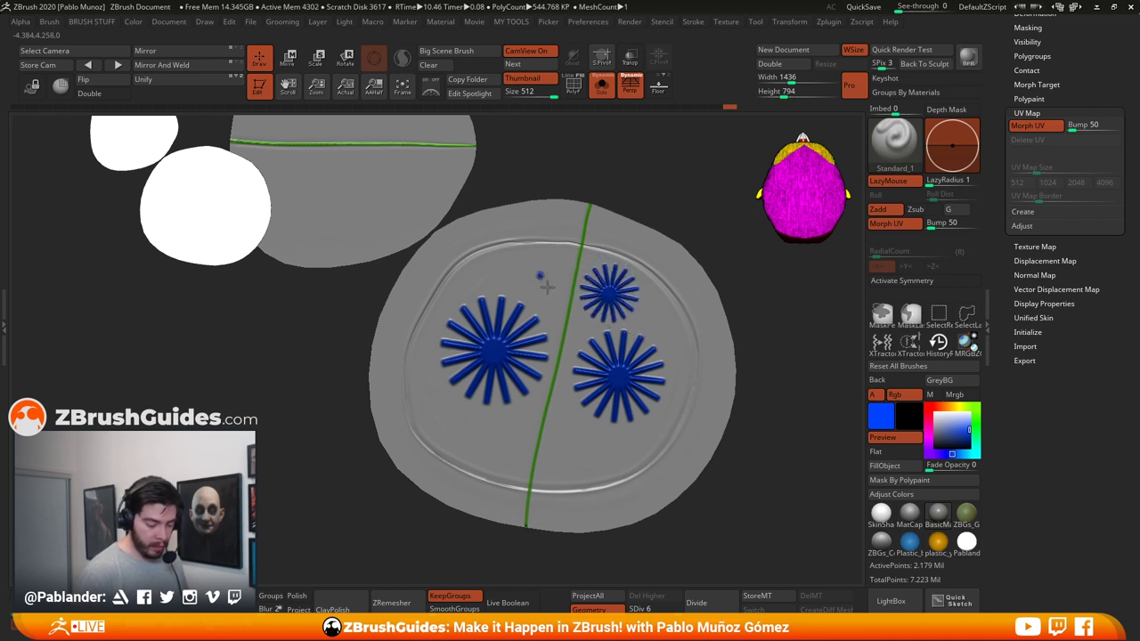
drag(546, 286, 551, 316)
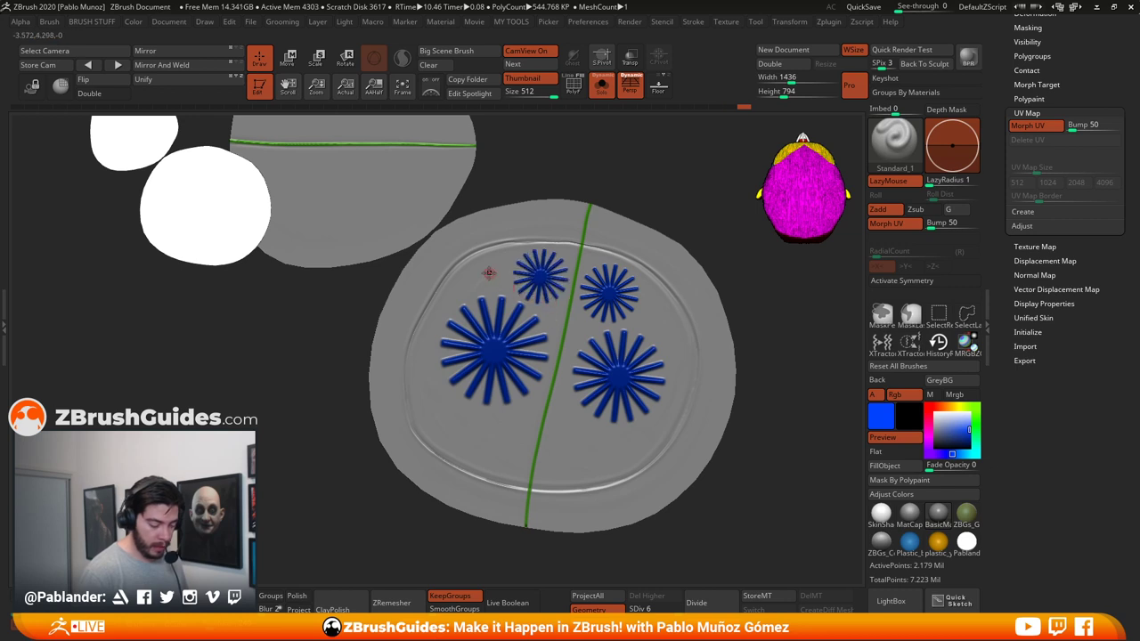
drag(489, 273, 525, 306)
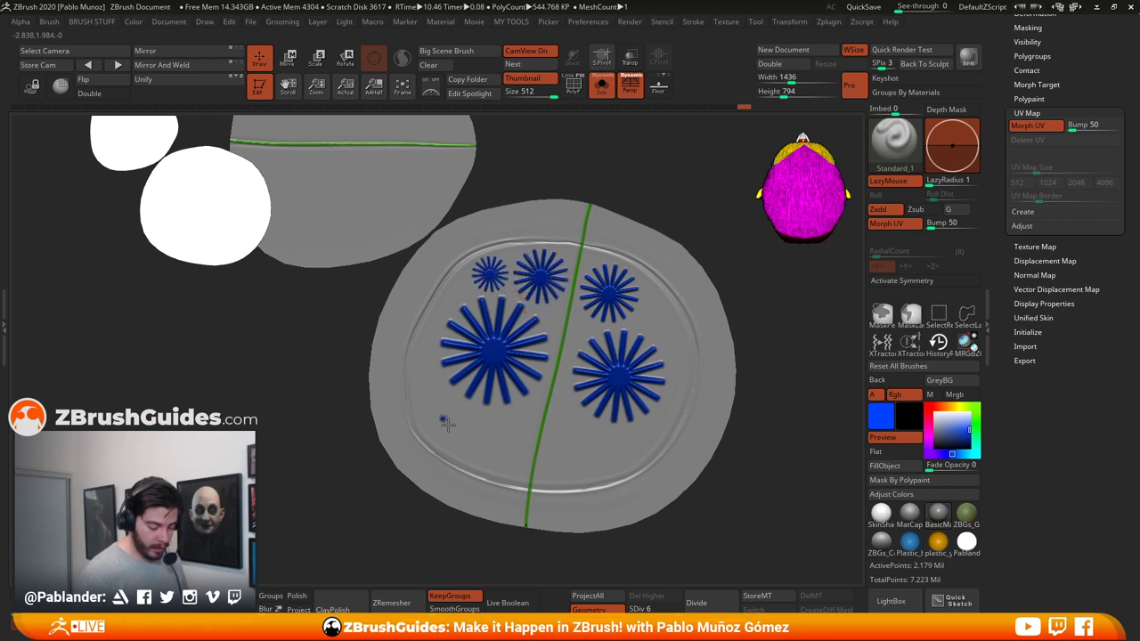
drag(446, 423, 531, 472)
drag(571, 443, 579, 486)
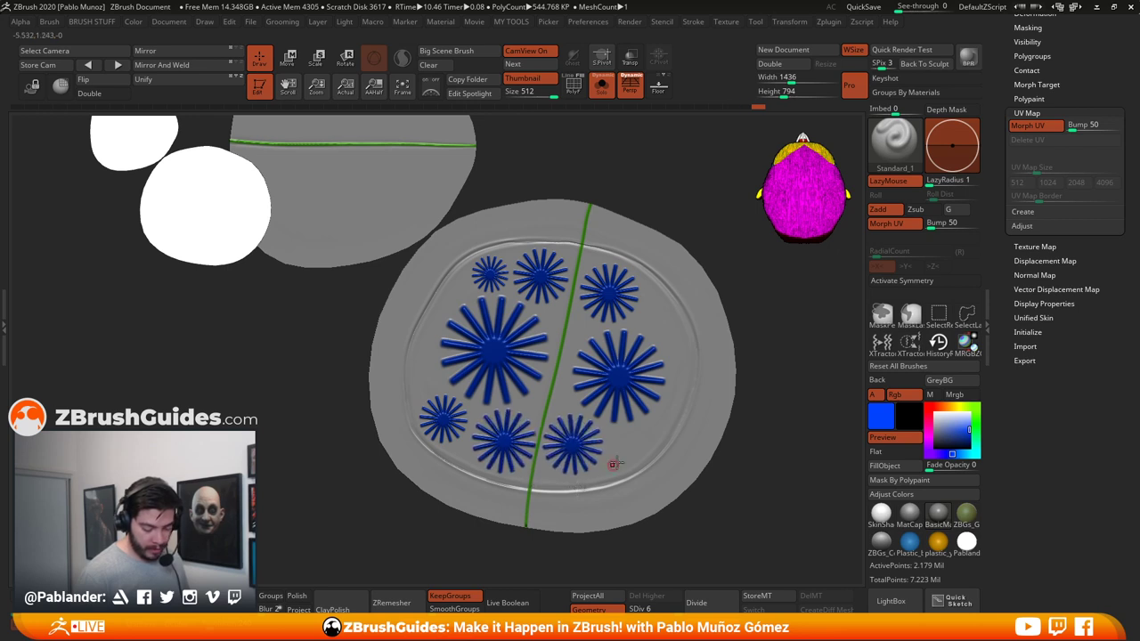
drag(619, 444, 632, 470)
key(ctrl+z)
drag(657, 316, 666, 342)
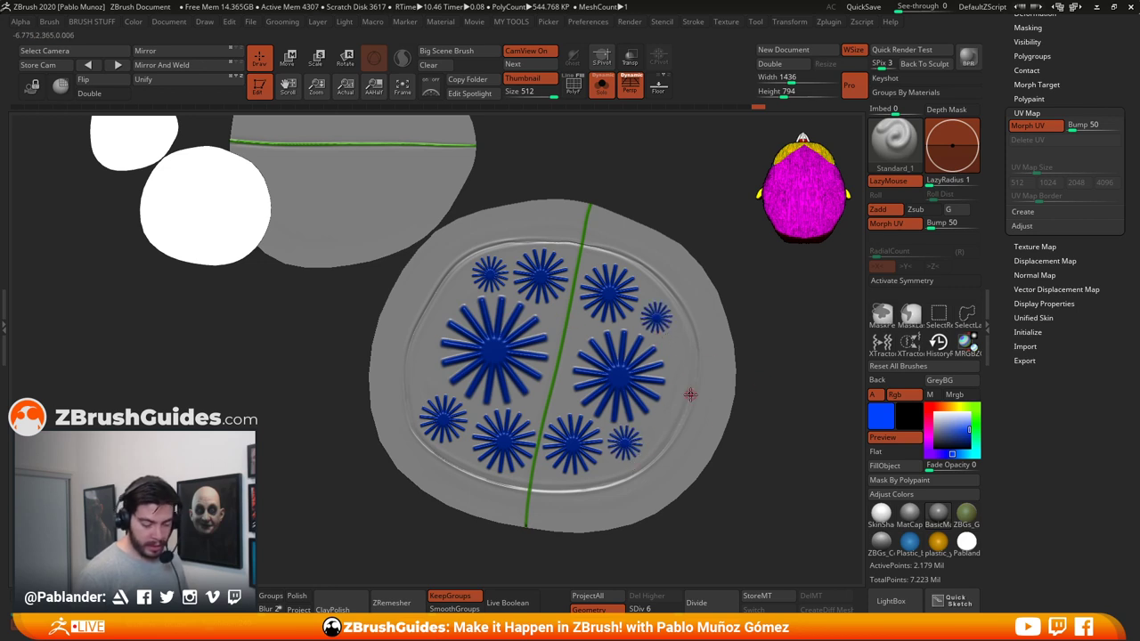
Step: Turn off Morph UV to return the shell to its 3D form and hide the polypaint on subtool PM3D_Sphere3D1_2
click(1031, 125)
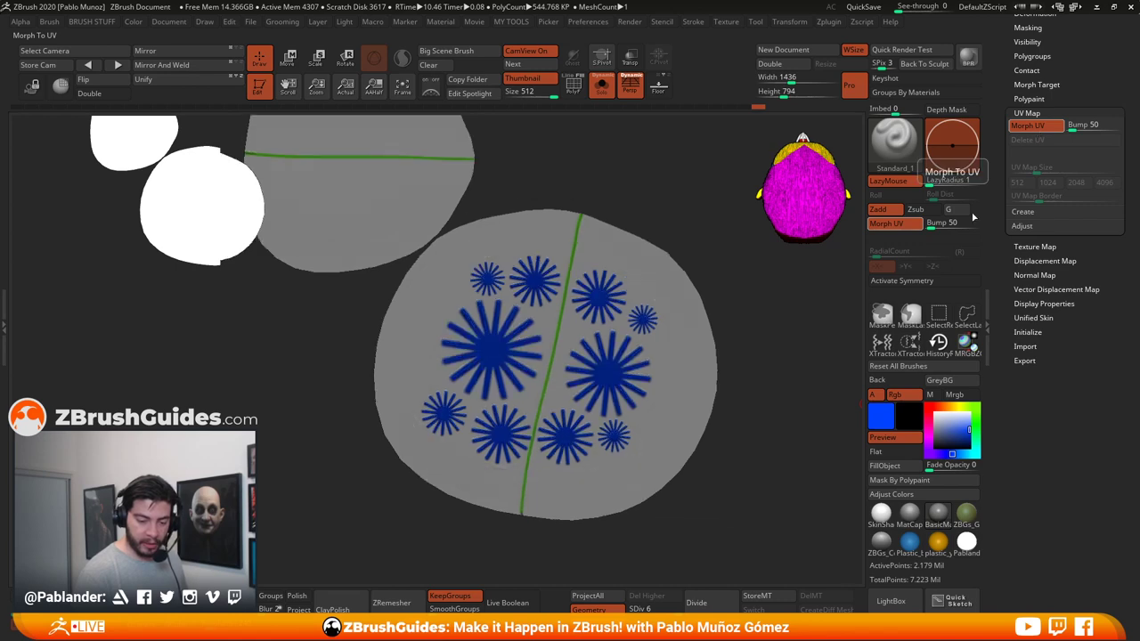
drag(728, 422, 654, 239)
drag(1069, 282, 1071, 428)
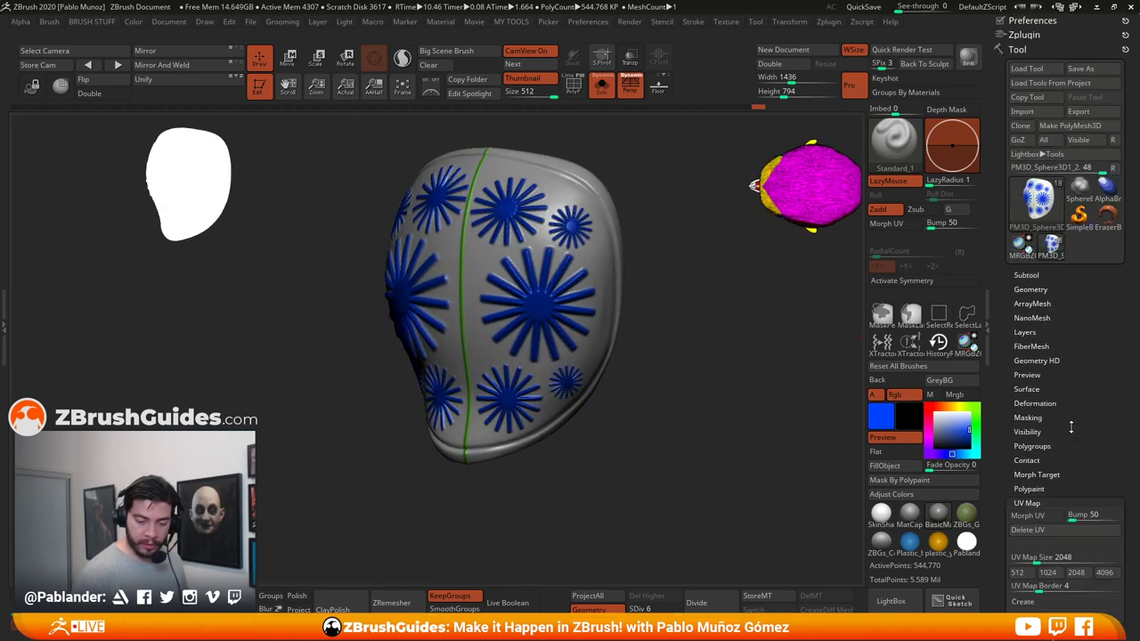
click(1039, 274)
click(1102, 330)
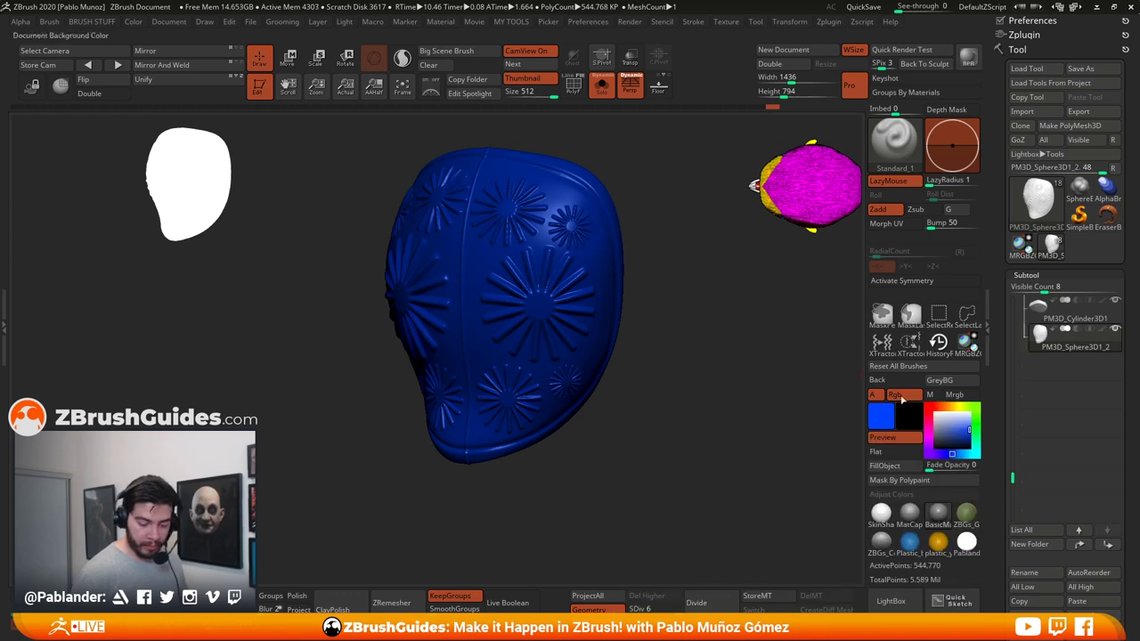
Step: Set the active colour to white and inspect the shell's raised sunbursts, centre line and rim from several angles
click(933, 412)
click(884, 465)
mouse_move(718, 496)
mouse_down()
mouse_move(687, 433)
mouse_move(669, 433)
mouse_move(682, 405)
mouse_move(670, 424)
mouse_move(649, 374)
mouse_move(623, 390)
mouse_move(642, 374)
mouse_move(668, 282)
mouse_move(636, 308)
mouse_move(624, 387)
mouse_move(634, 374)
mouse_move(621, 390)
mouse_move(636, 401)
mouse_up()
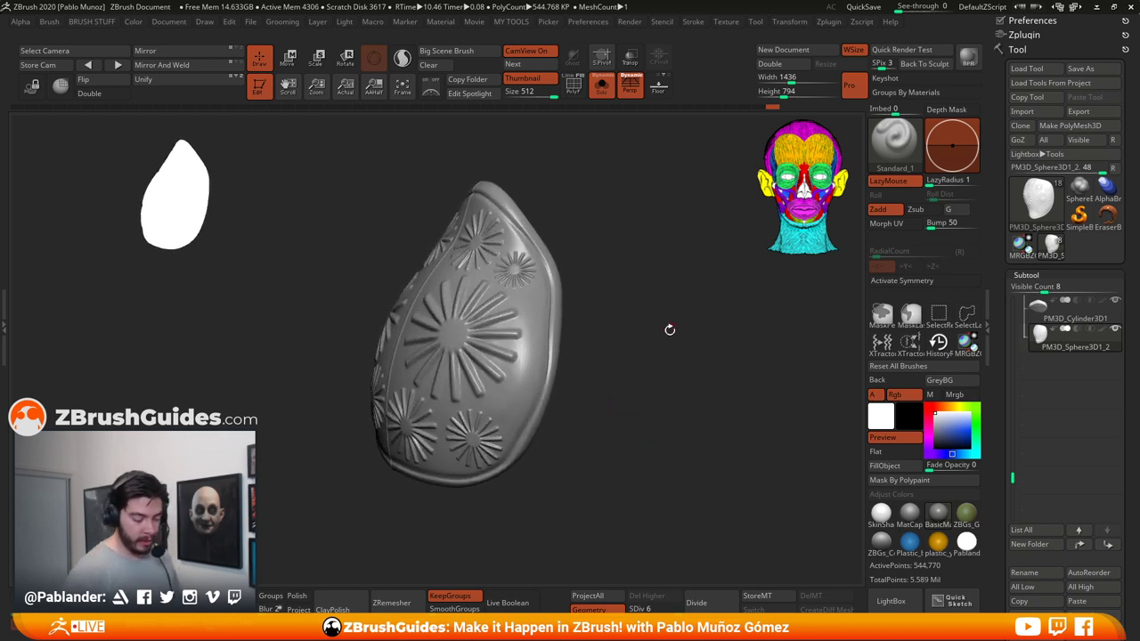
drag(670, 330, 671, 342)
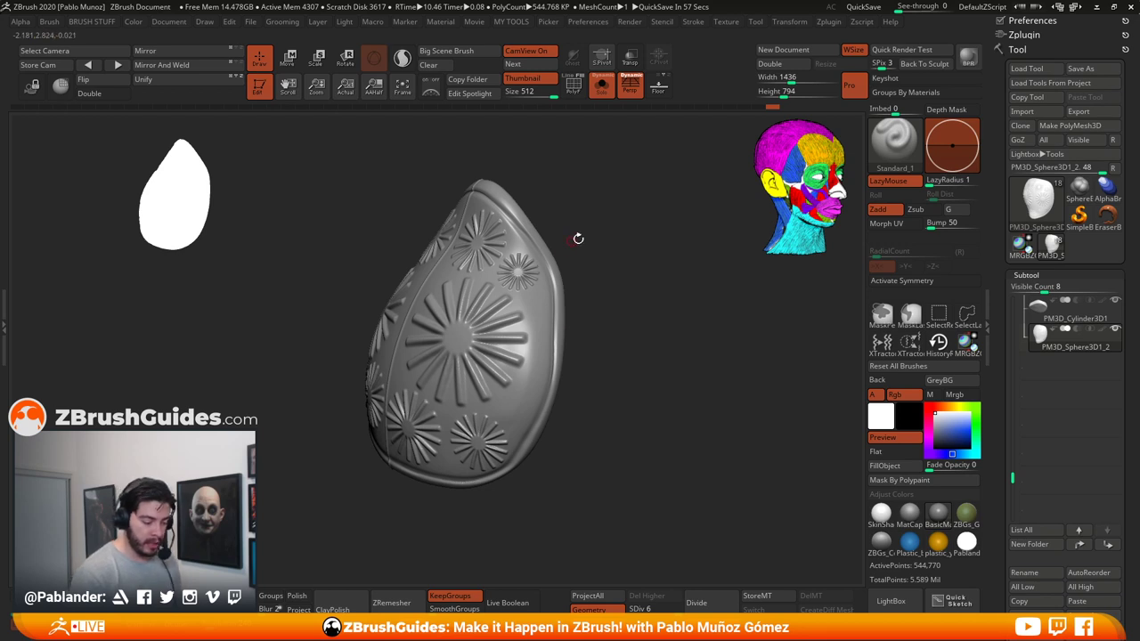
drag(580, 237, 503, 175)
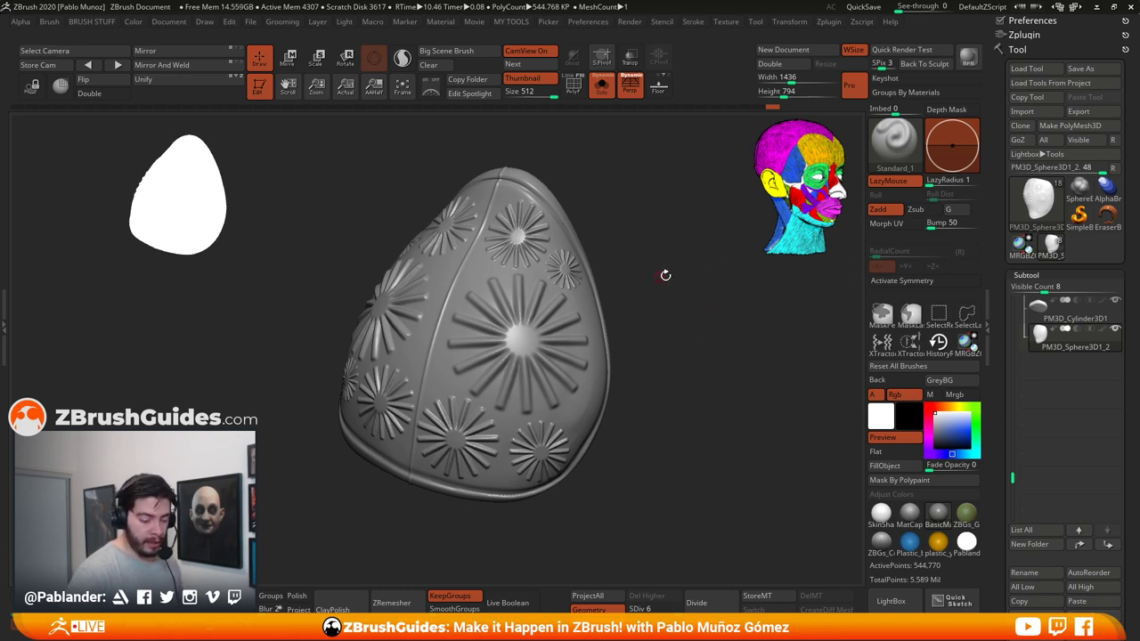
drag(664, 276, 662, 266)
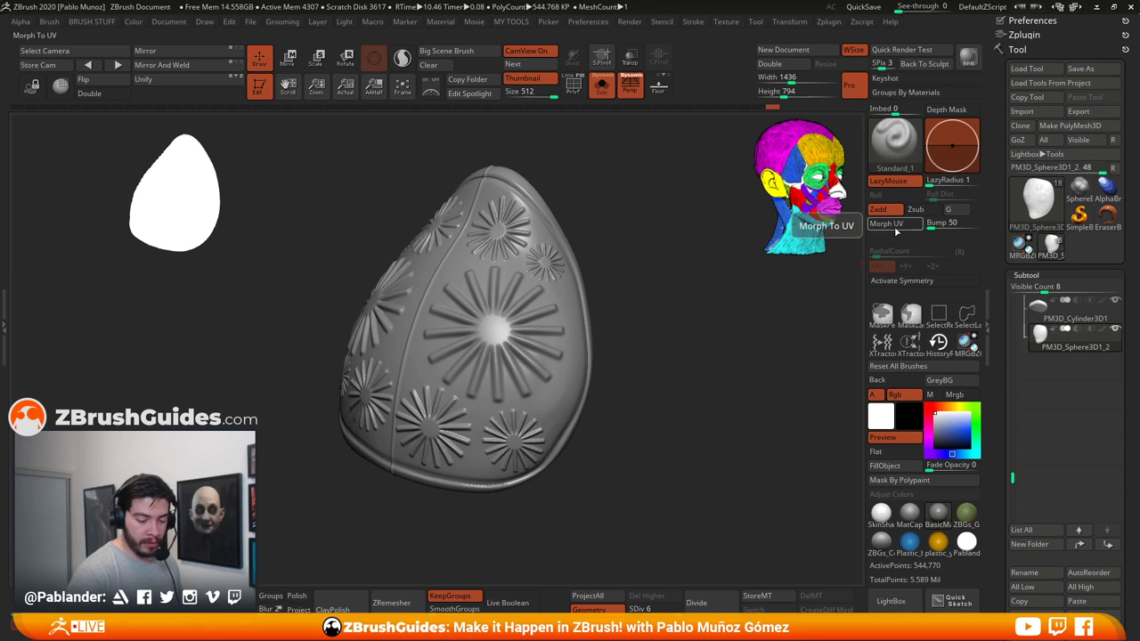
Step: Lower the shell to subdivision level 4 and toggle Morph UV on and off to preview the coarser mesh flattened
click(657, 609)
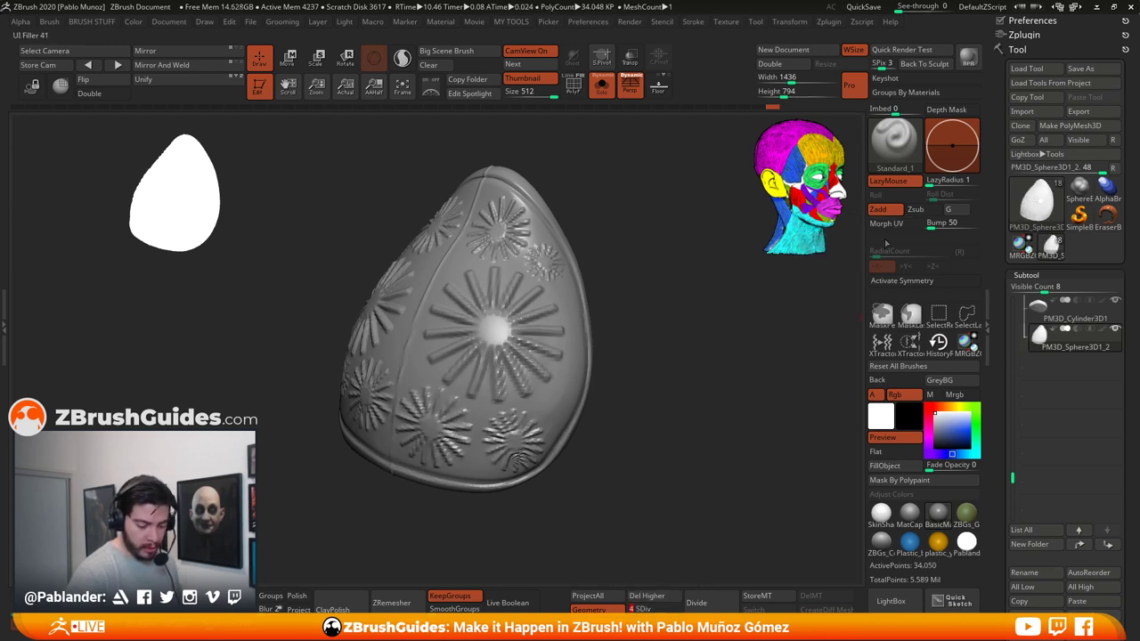
click(885, 223)
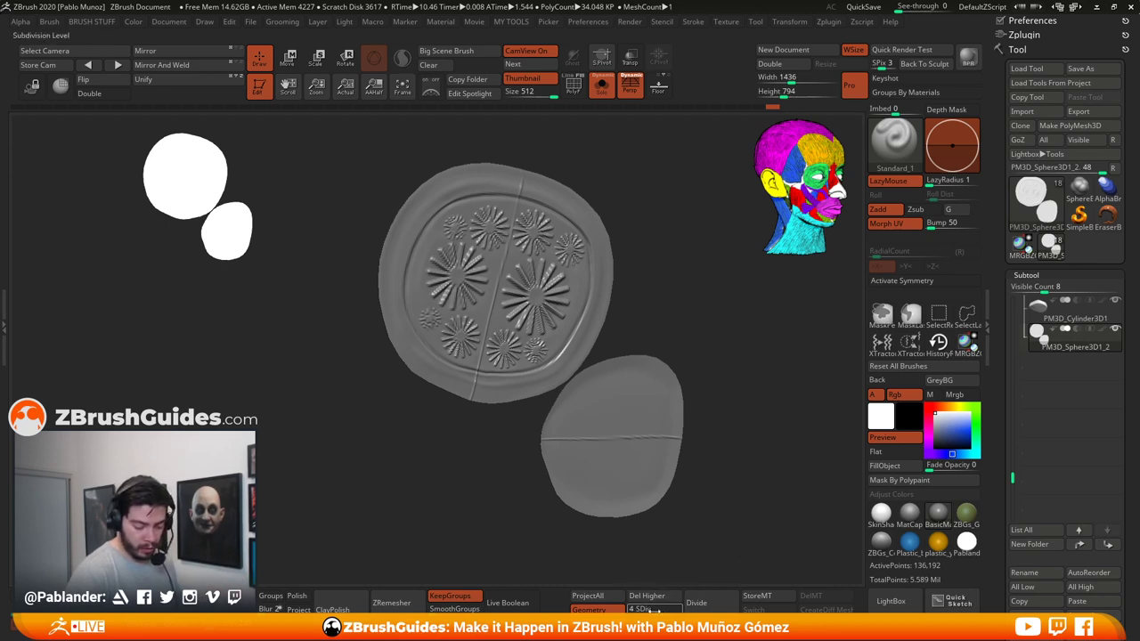
click(886, 223)
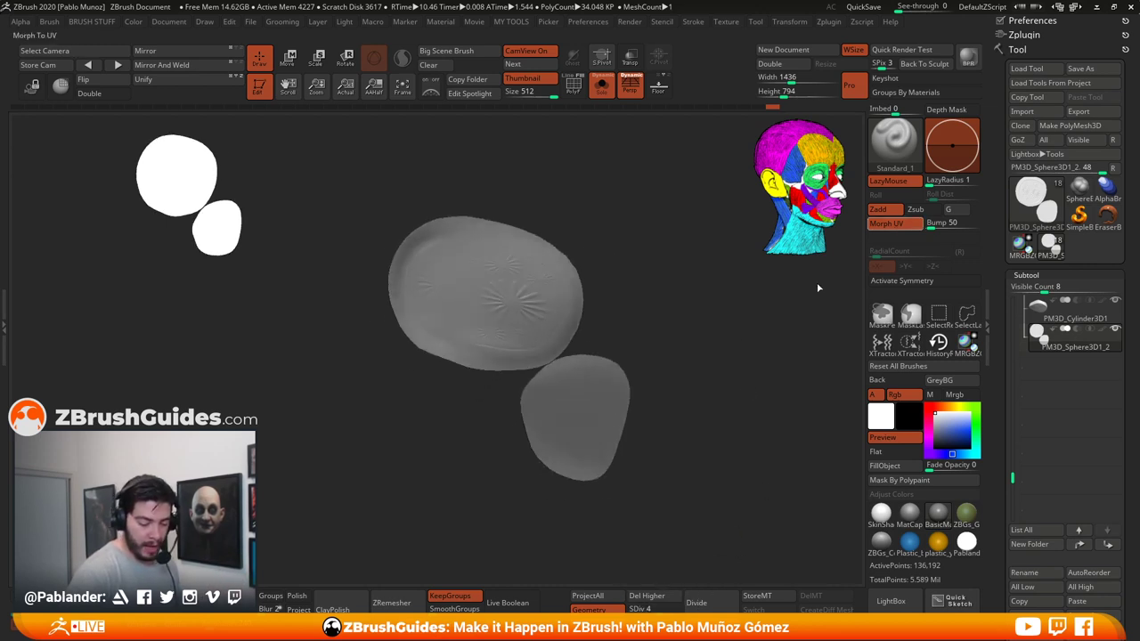
Step: Restore subdivision level 6 and toggle Morph UV on and off to compare the full-detail mesh flattened and in 3D
click(661, 608)
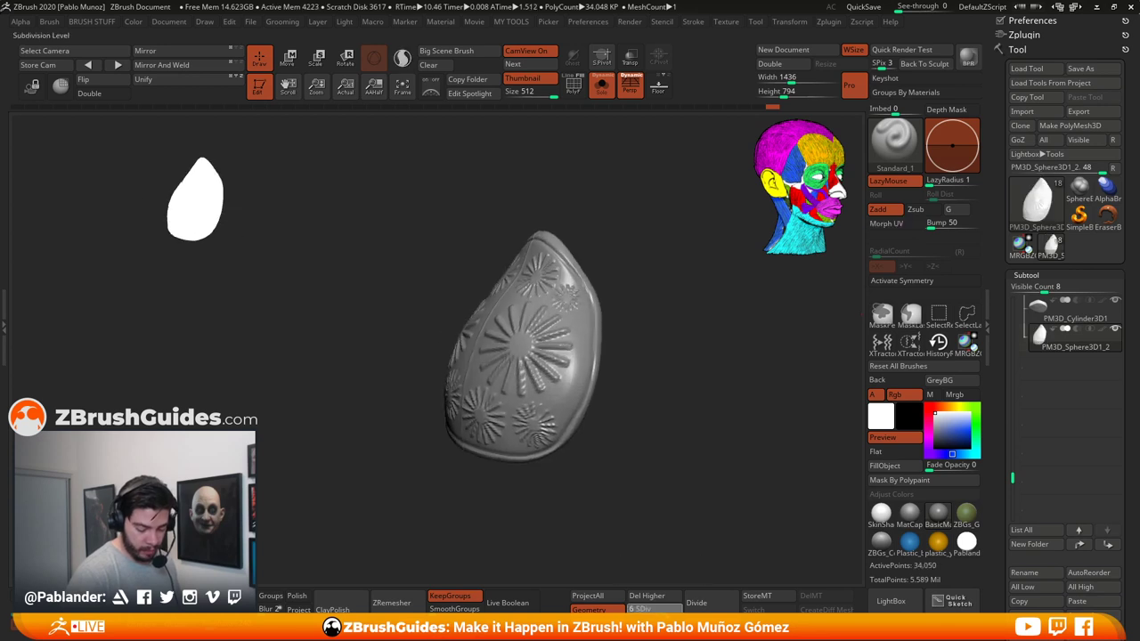
drag(663, 485, 657, 405)
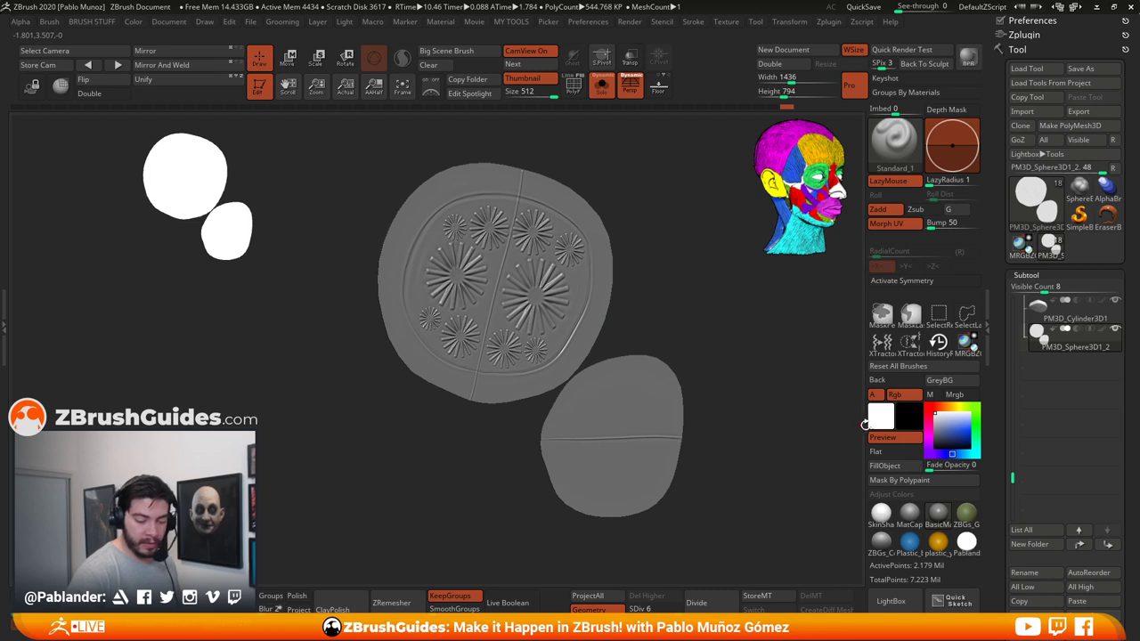
click(895, 224)
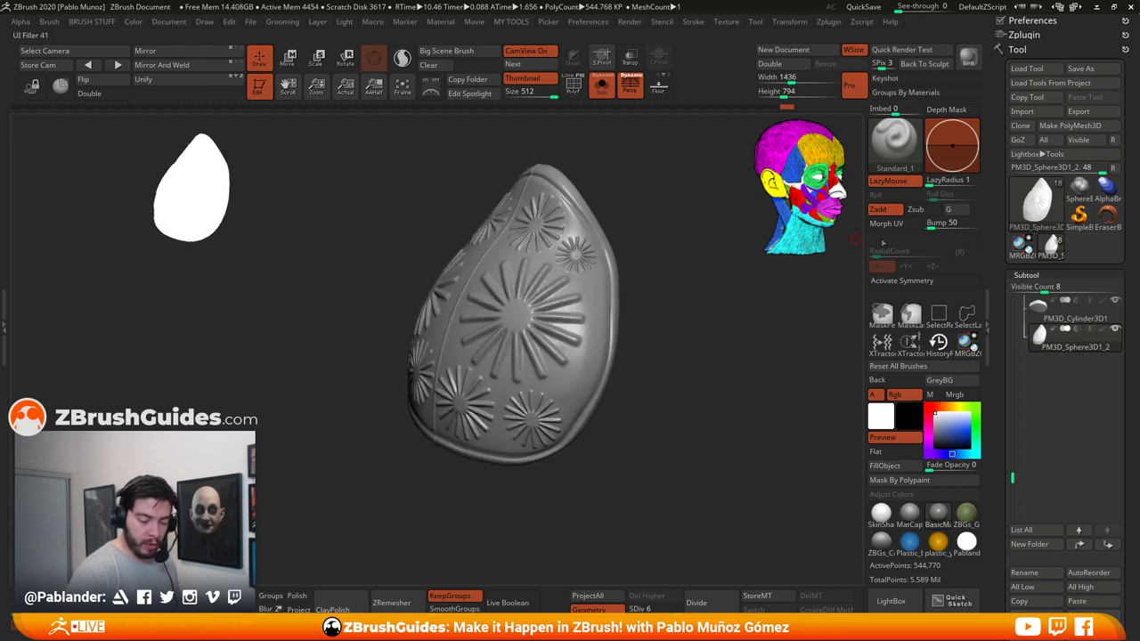
Step: Leave Solo mode to examine the shoulder armour on the full character from the front, and isolate the armour again
alt+drag(670, 382, 667, 399)
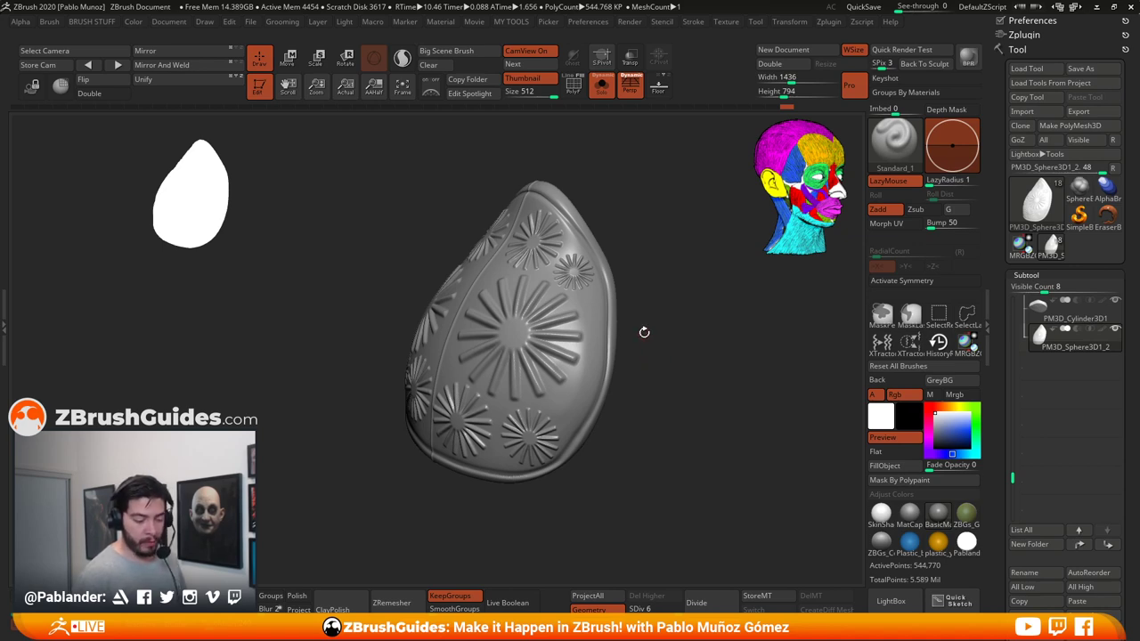
click(603, 86)
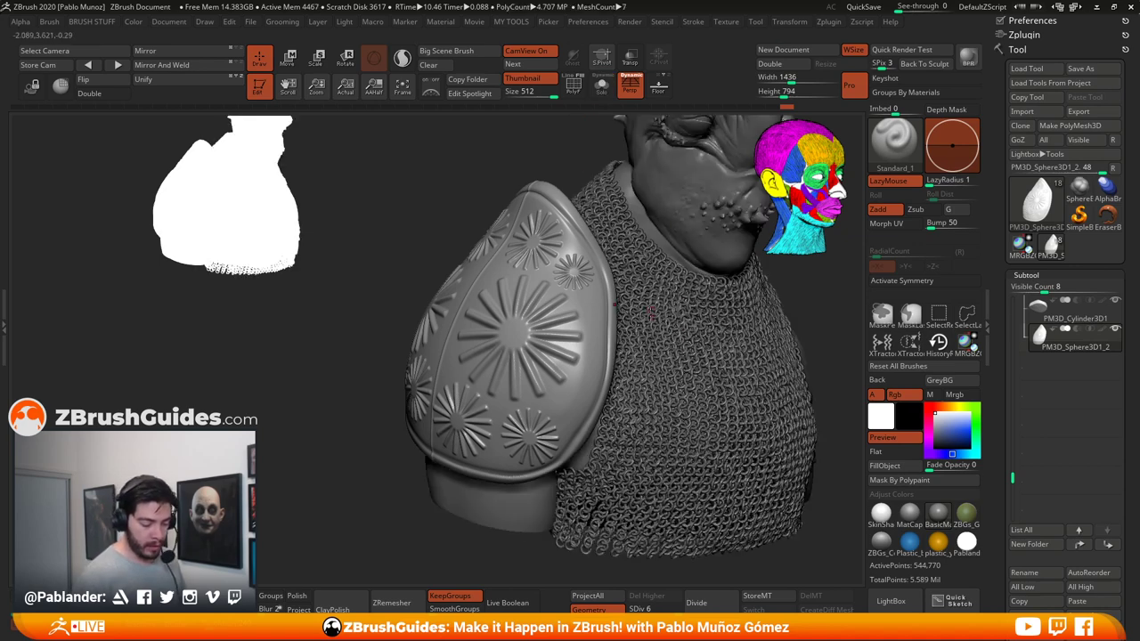
alt+right_drag(653, 315, 555, 288)
mouse_move(712, 305)
mouse_down()
mouse_move(702, 307)
mouse_move(720, 308)
mouse_up()
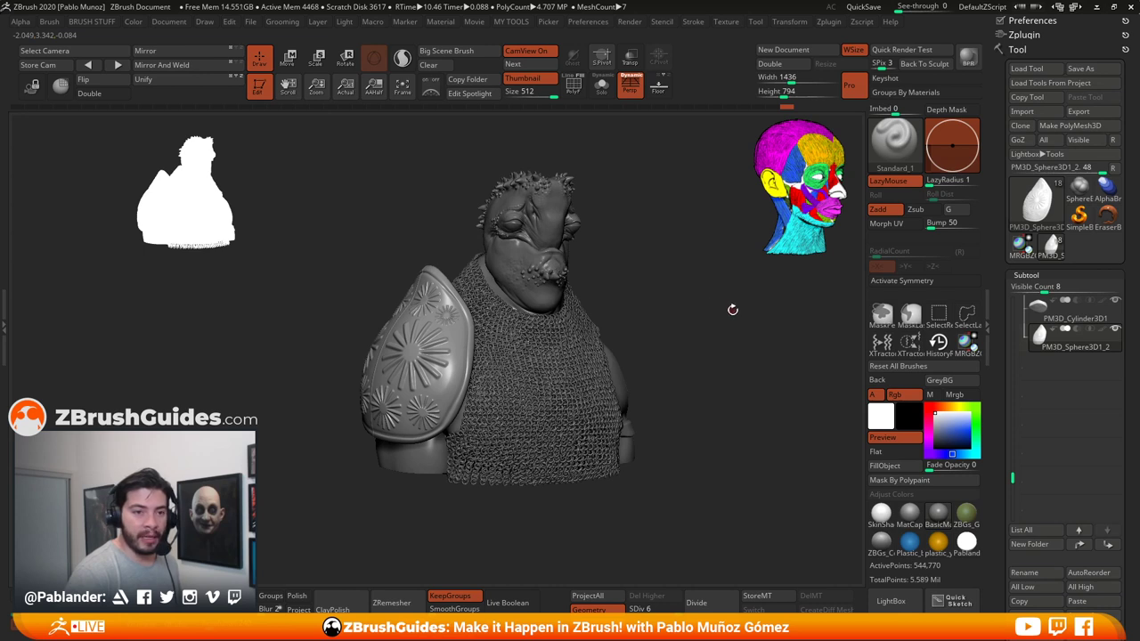
shift+drag(727, 297, 715, 295)
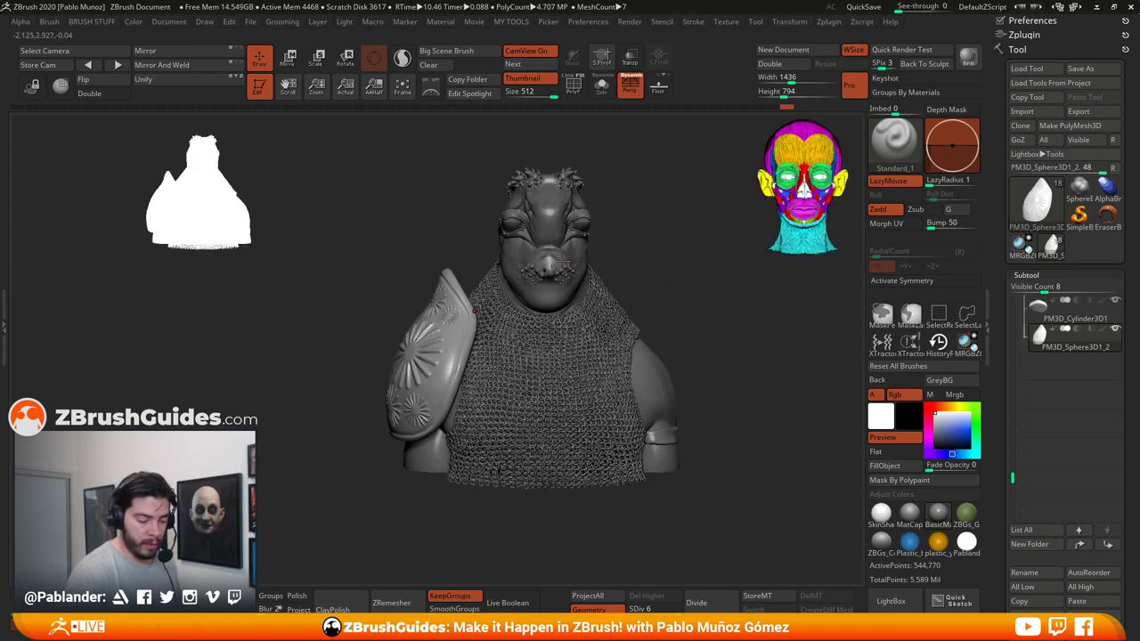
click(602, 84)
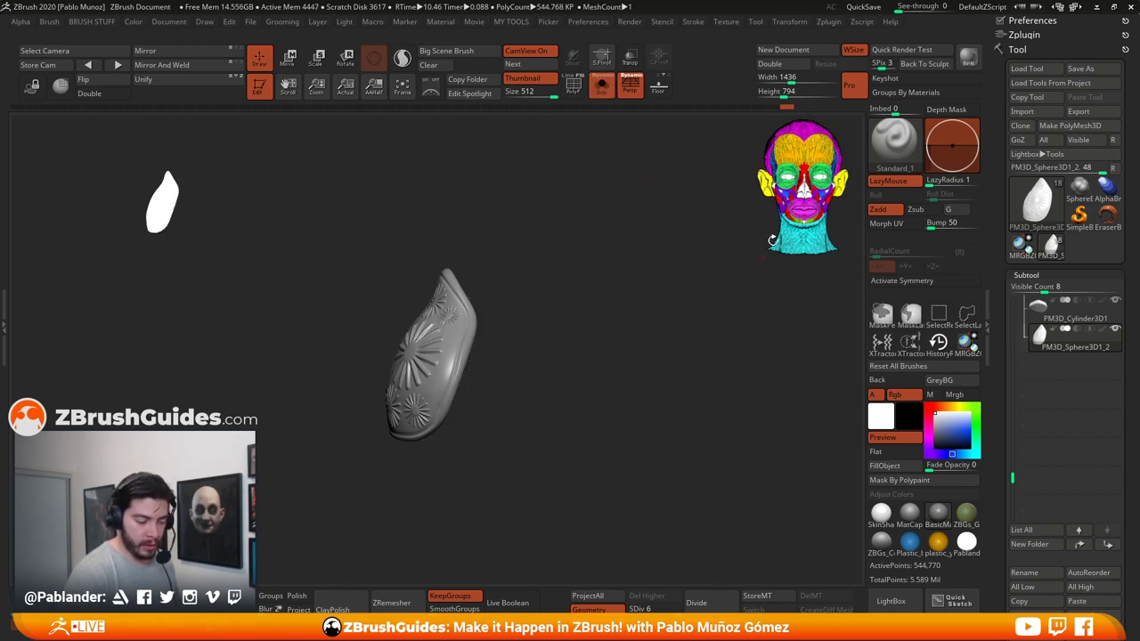
Step: Flatten the armour with Morph UV and examine its two UV islands from the back and the front
click(896, 228)
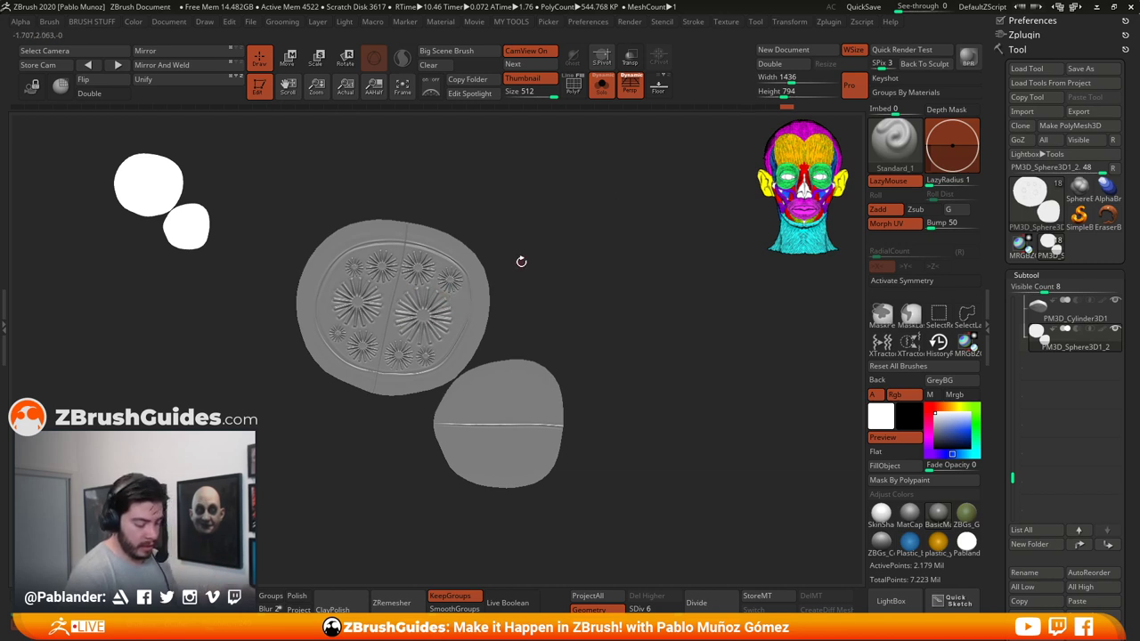
shift+drag(521, 259, 668, 270)
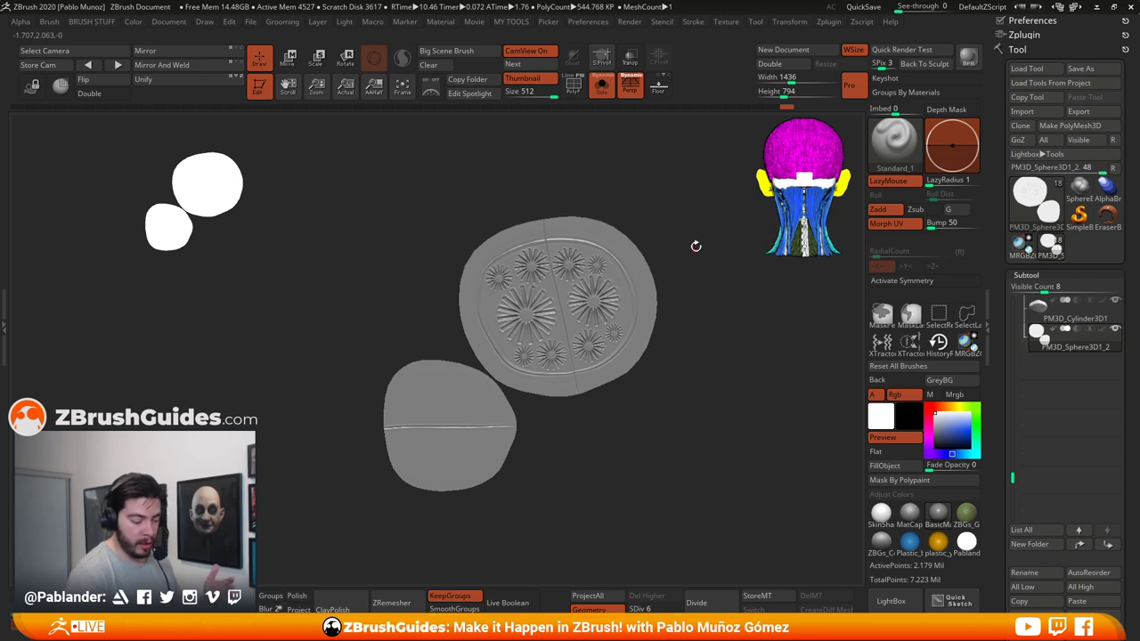
shift+drag(774, 325, 716, 316)
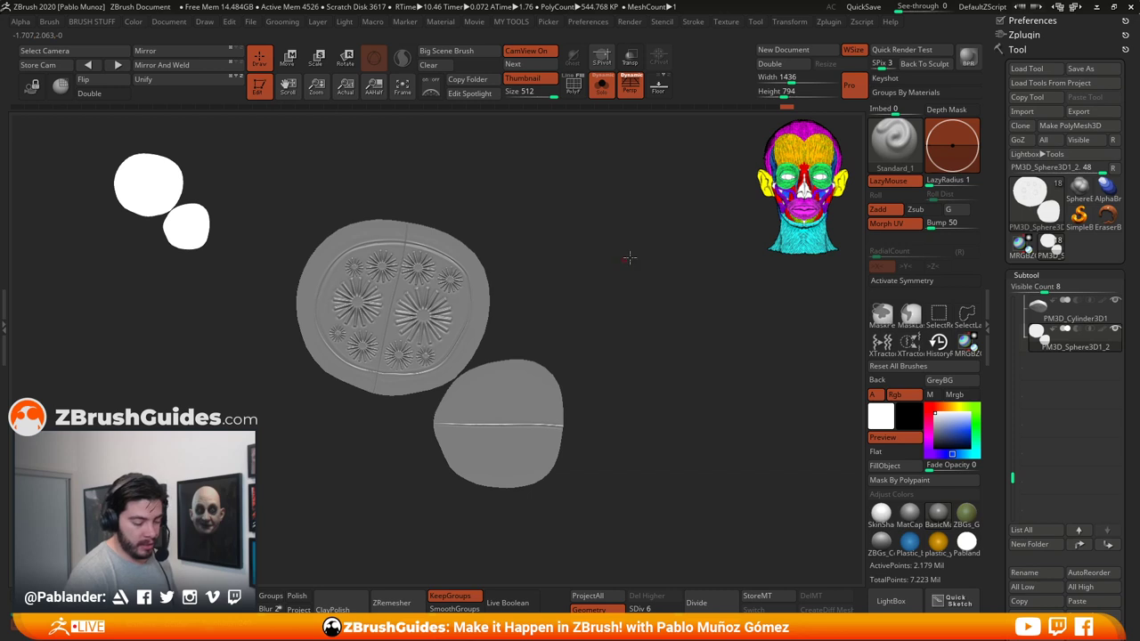
alt+drag(628, 257, 685, 252)
alt+drag(743, 198, 712, 271)
alt+drag(703, 216, 725, 223)
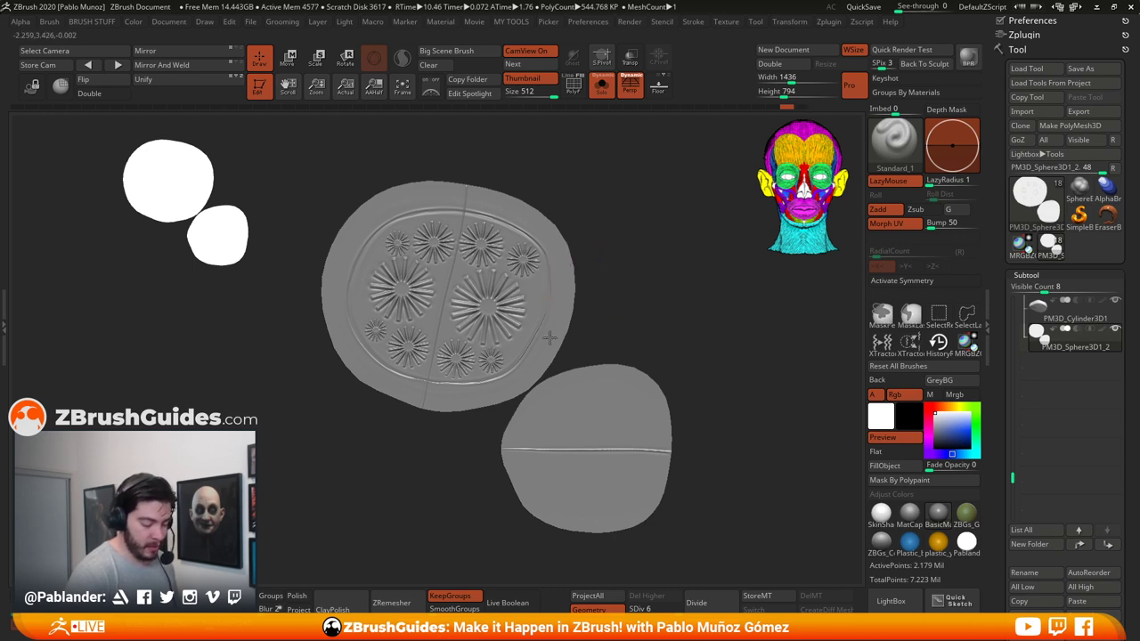
drag(583, 415, 618, 390)
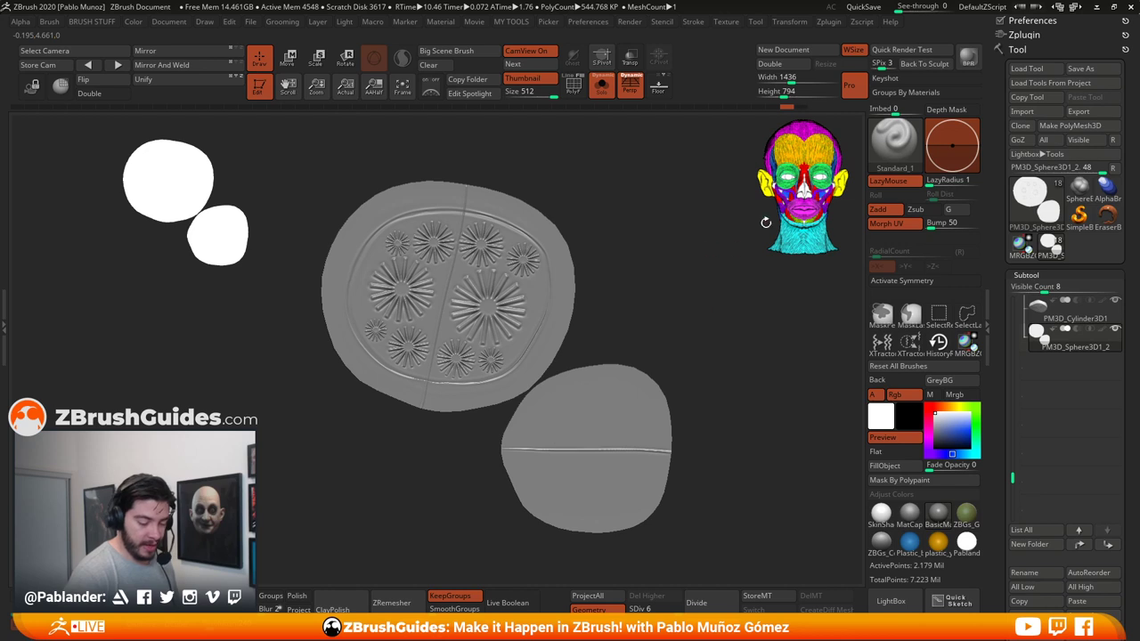
Step: Turn off Morph UV to bring the armour back to its 3D form
click(893, 223)
click(892, 224)
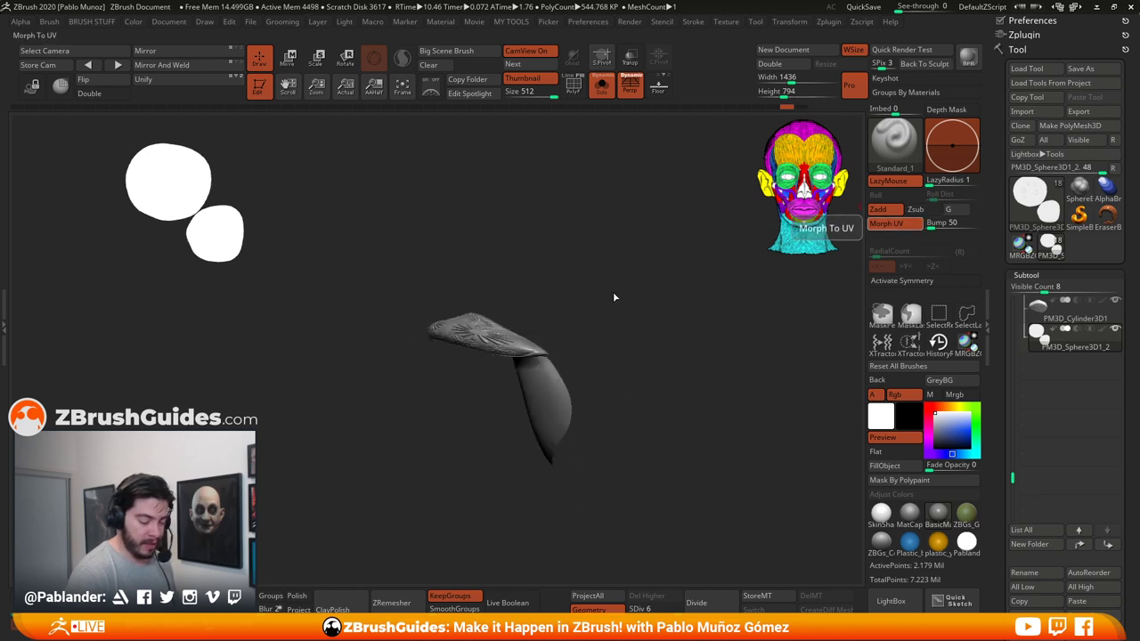
drag(624, 289, 644, 295)
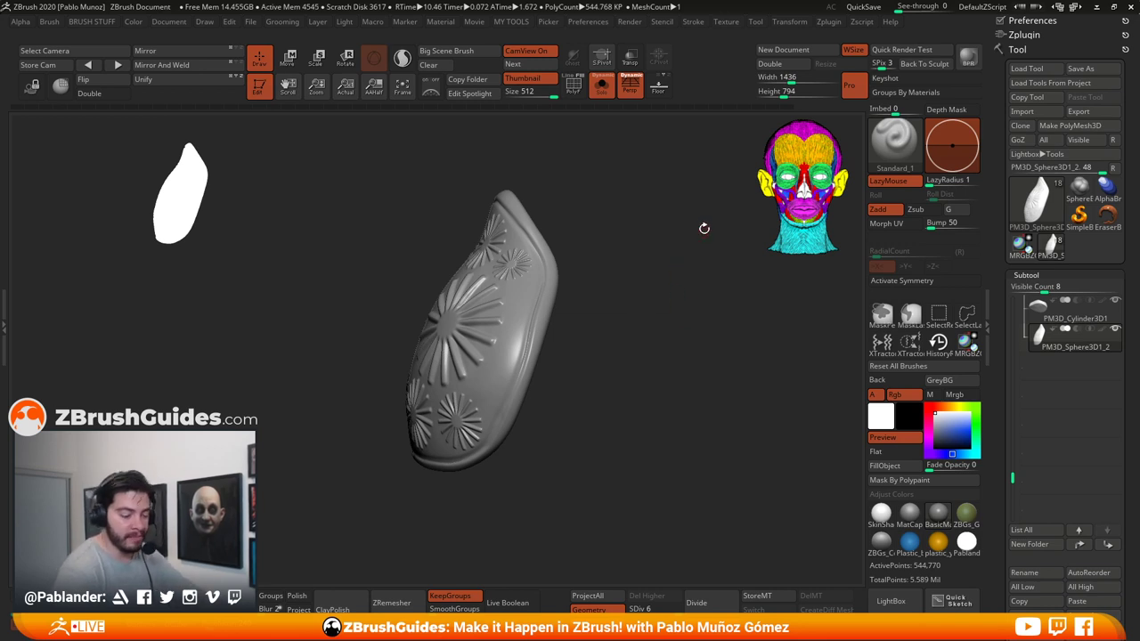
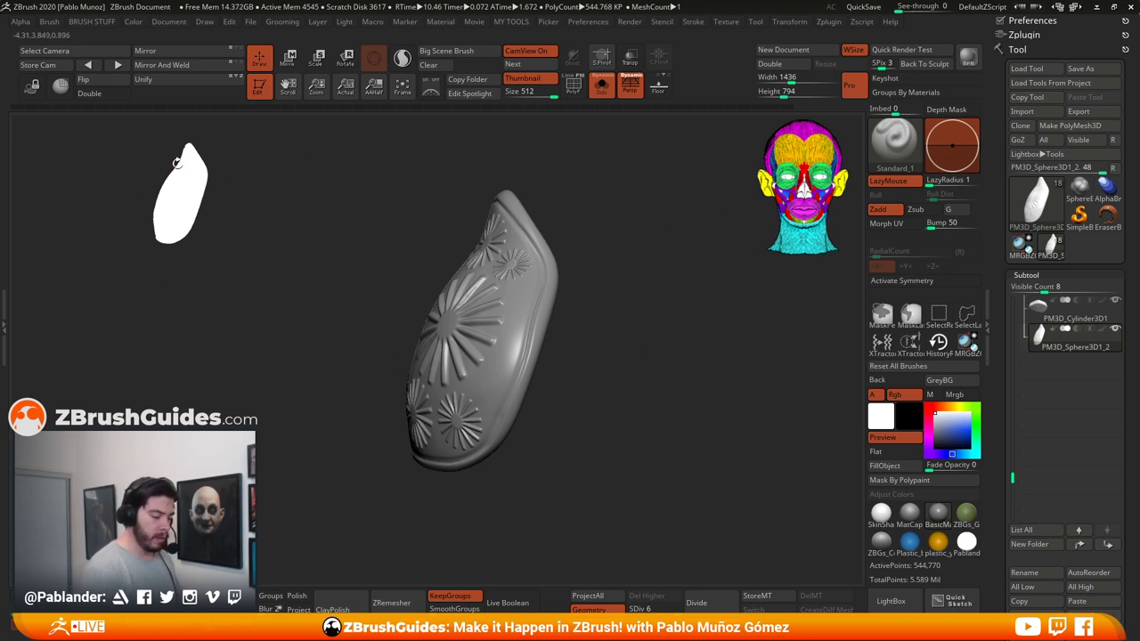
Step: Open the Thumbnail preferences and toggle the thumbnail's Silhouette mode
alt+drag(668, 378, 686, 381)
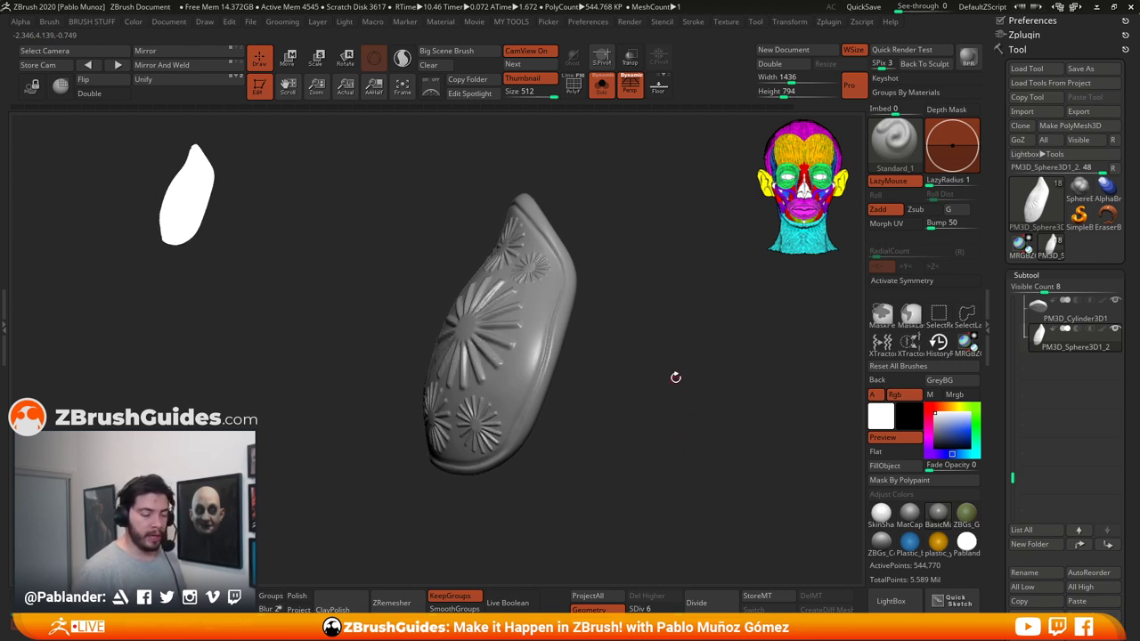
click(1056, 22)
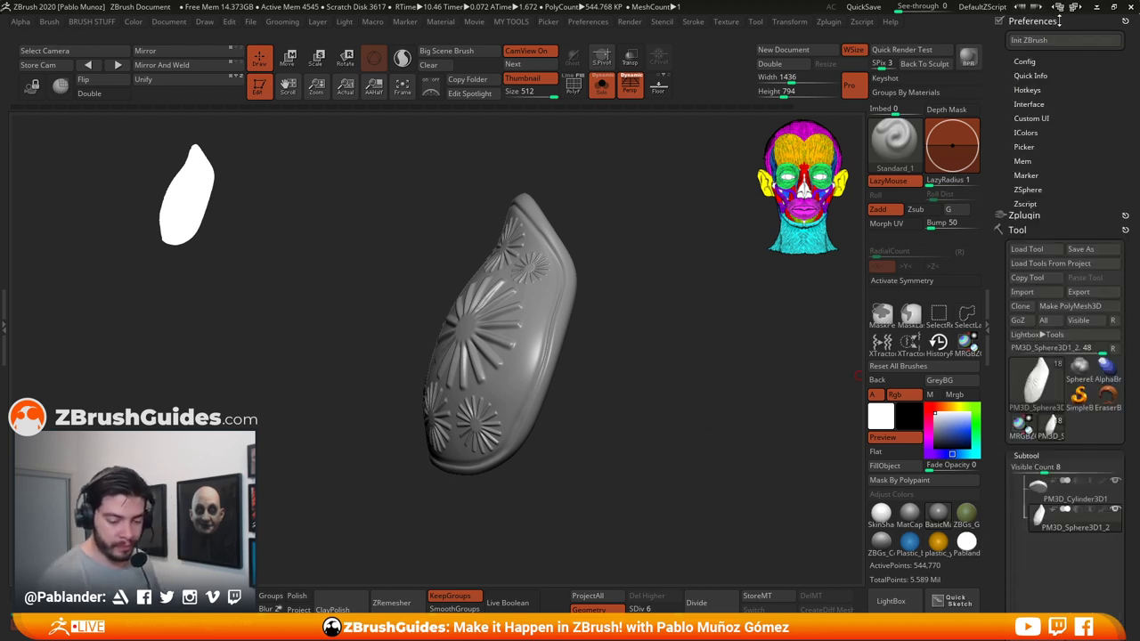
key(shift)
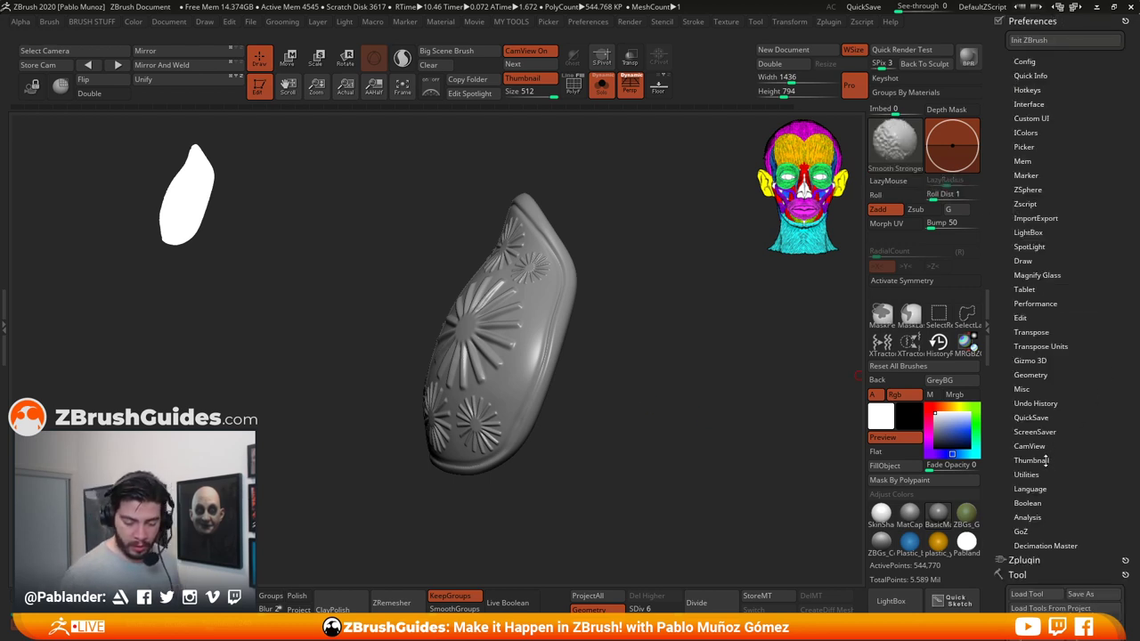
click(1046, 460)
click(1100, 417)
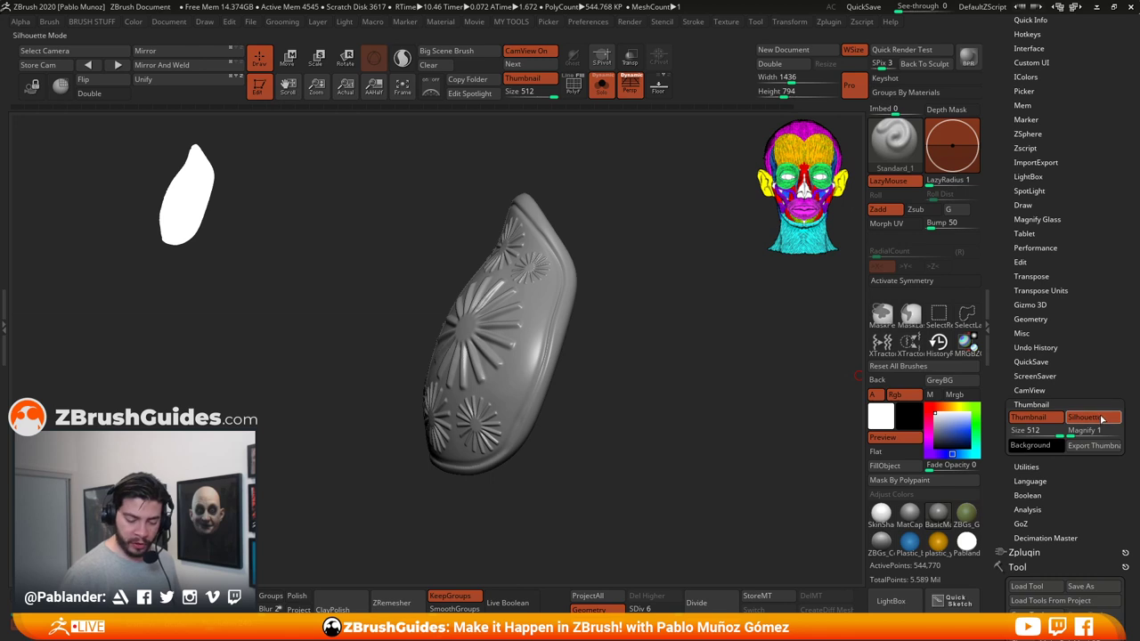
Step: Preview the armour and its thumbnail in blue with Silhouette mode off, and restore white and Silhouette mode
click(1084, 417)
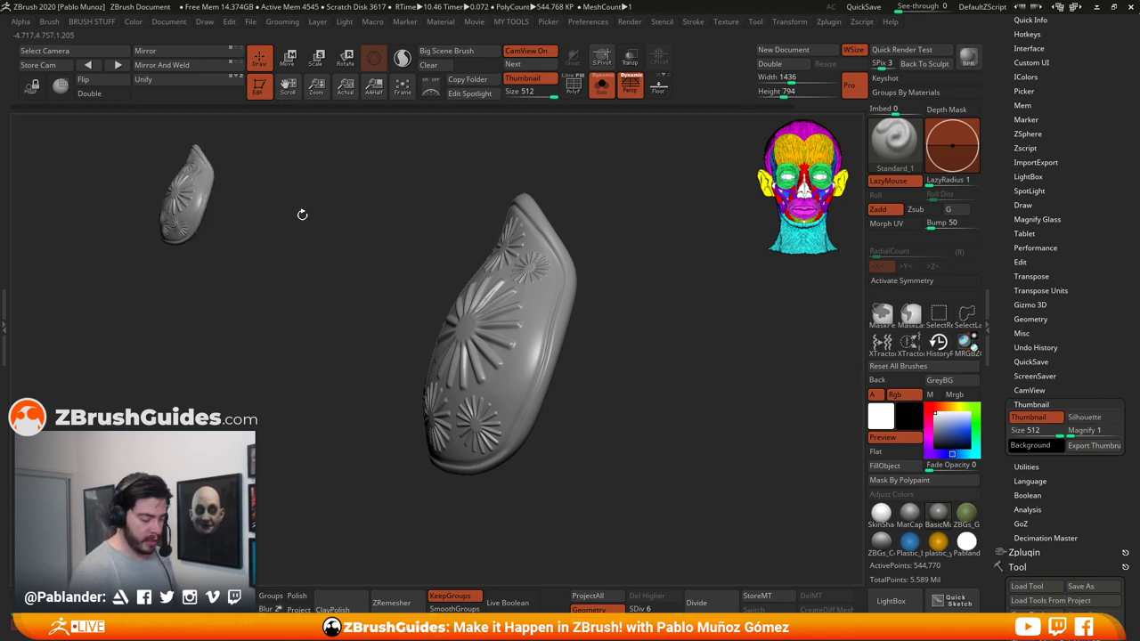
drag(624, 418, 638, 440)
click(966, 426)
alt+drag(645, 335, 653, 361)
drag(636, 315, 673, 324)
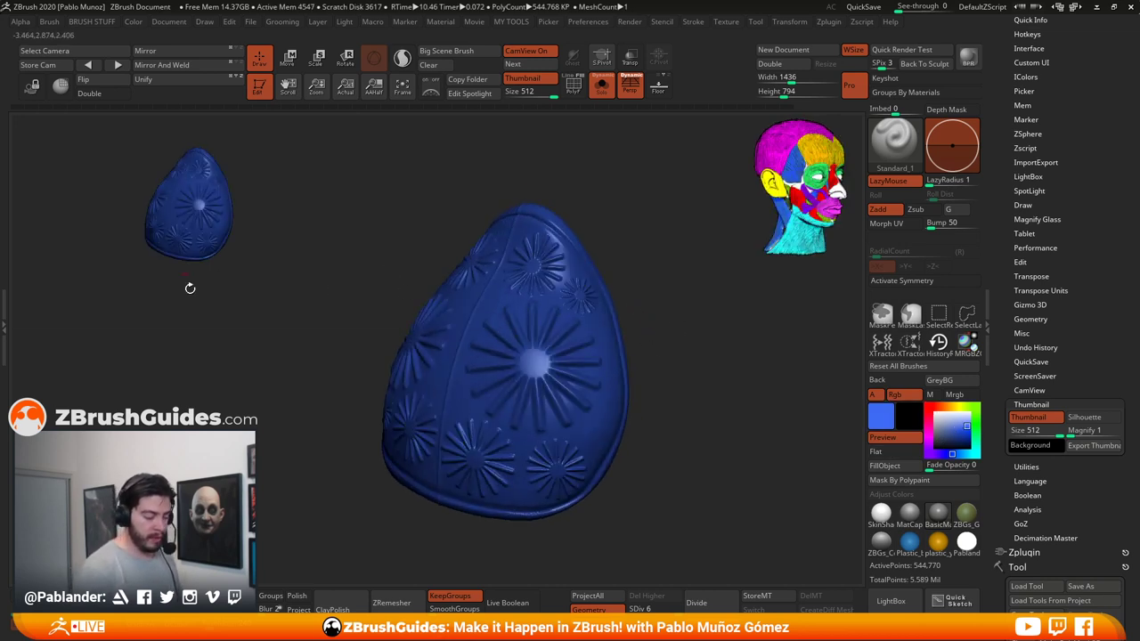
shift+drag(694, 397, 683, 396)
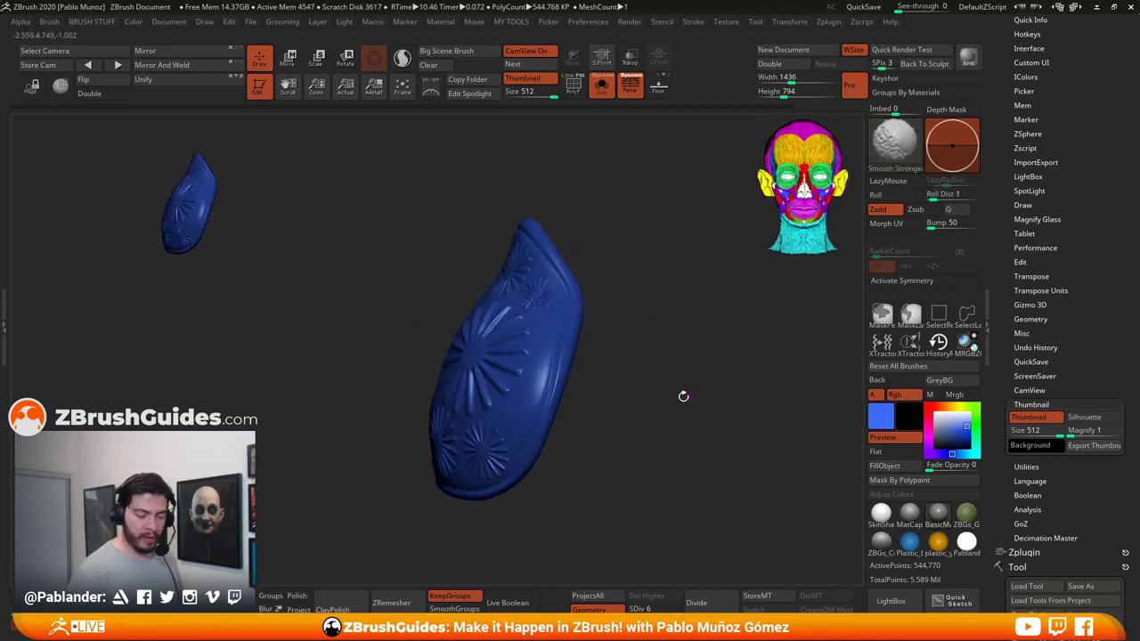
click(1083, 417)
click(935, 413)
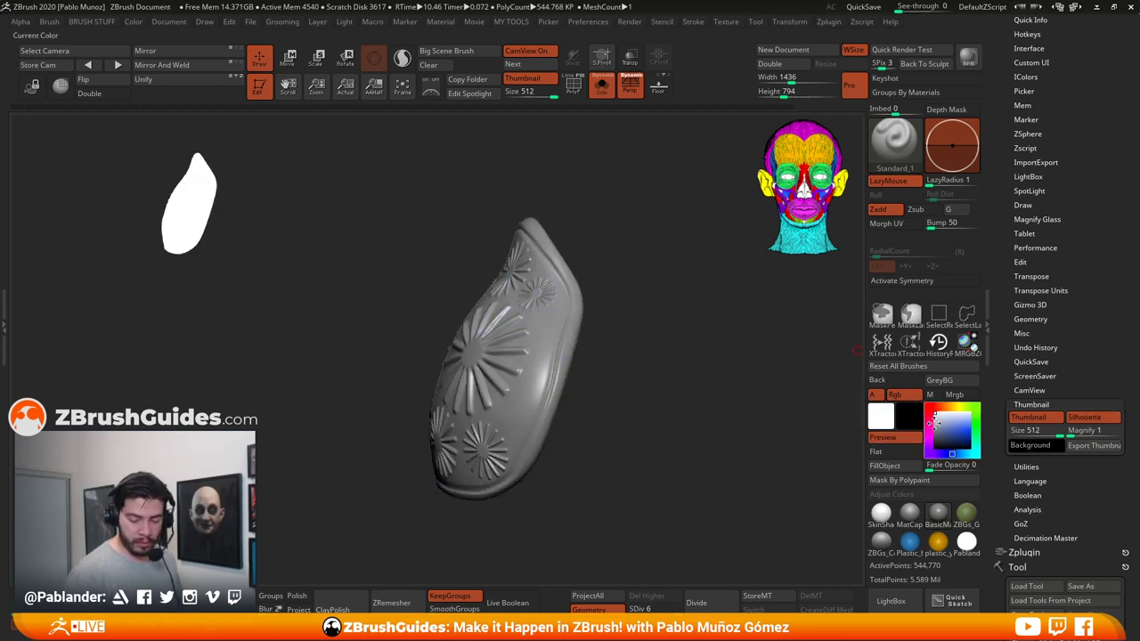
Step: Toggle Solo mode to compare the thumbnail silhouette of the full character with that of the armour alone
alt+drag(686, 440, 646, 366)
click(601, 87)
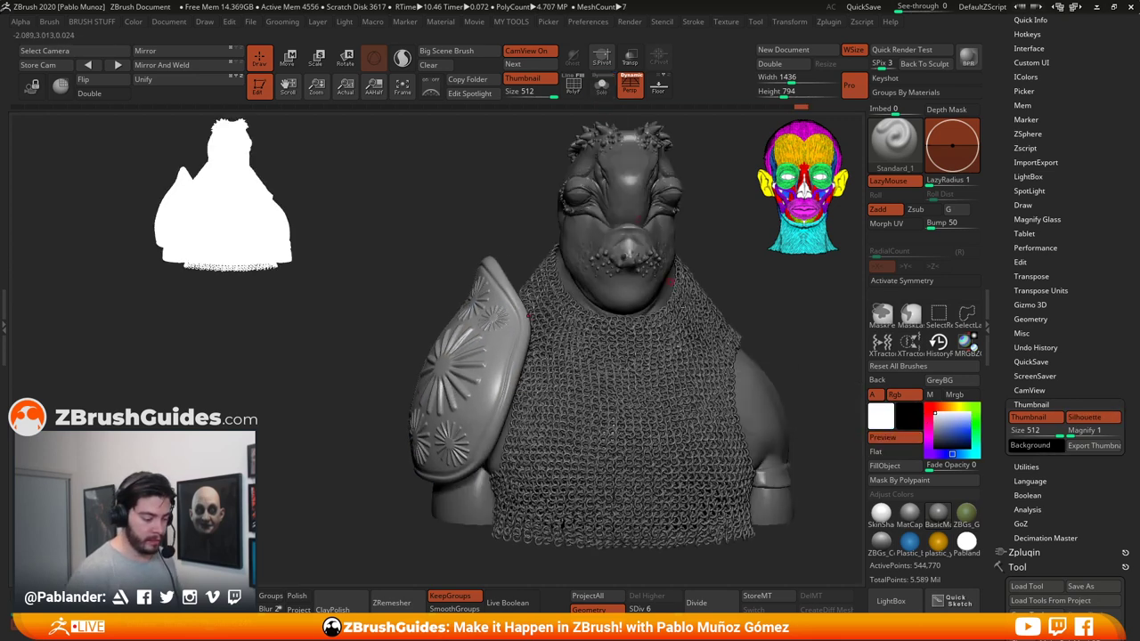
alt+drag(777, 343, 704, 320)
click(603, 85)
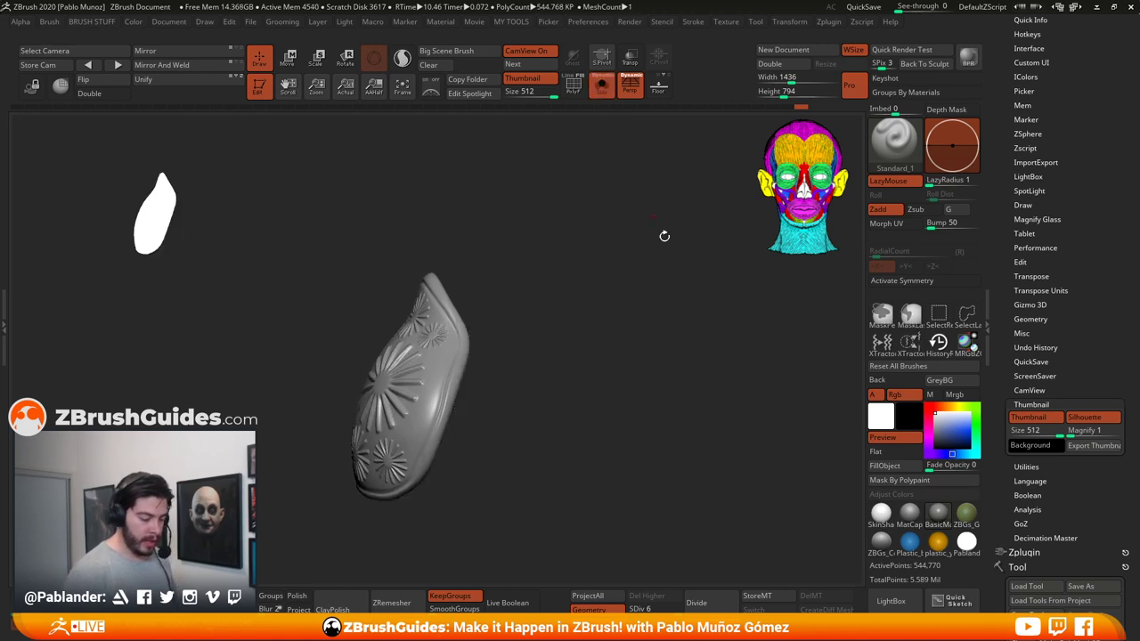
click(602, 84)
alt+drag(700, 255, 694, 275)
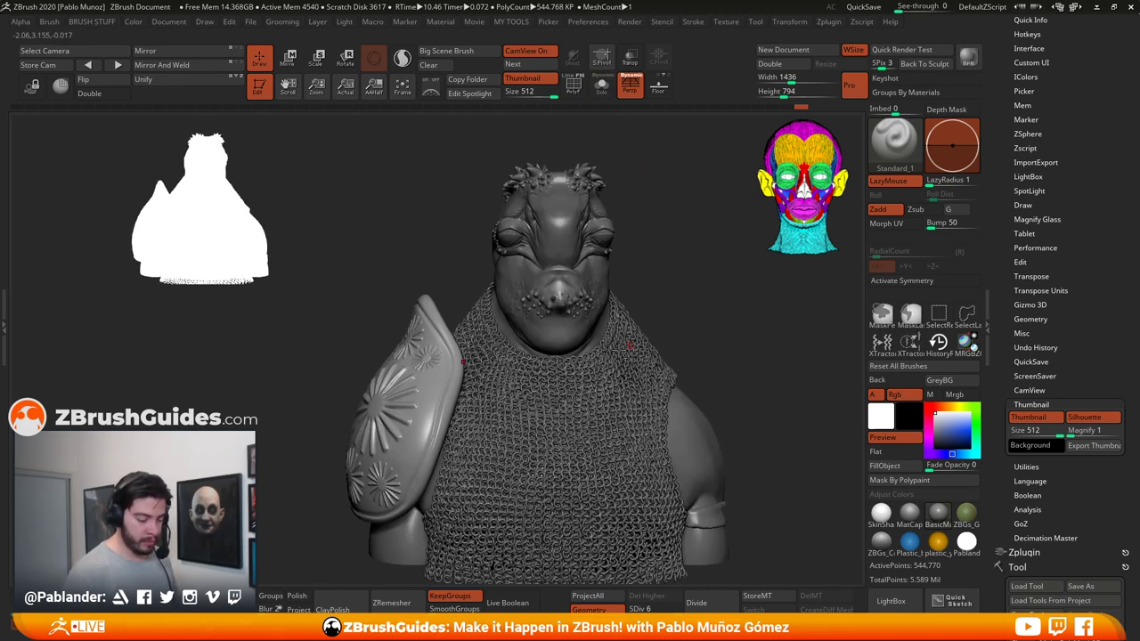
Step: Reselect the shoulder armour on the full character and isolate it in Solo mode
alt+click(586, 323)
drag(700, 377, 685, 337)
alt+click(442, 377)
alt+right_drag(537, 241, 607, 220)
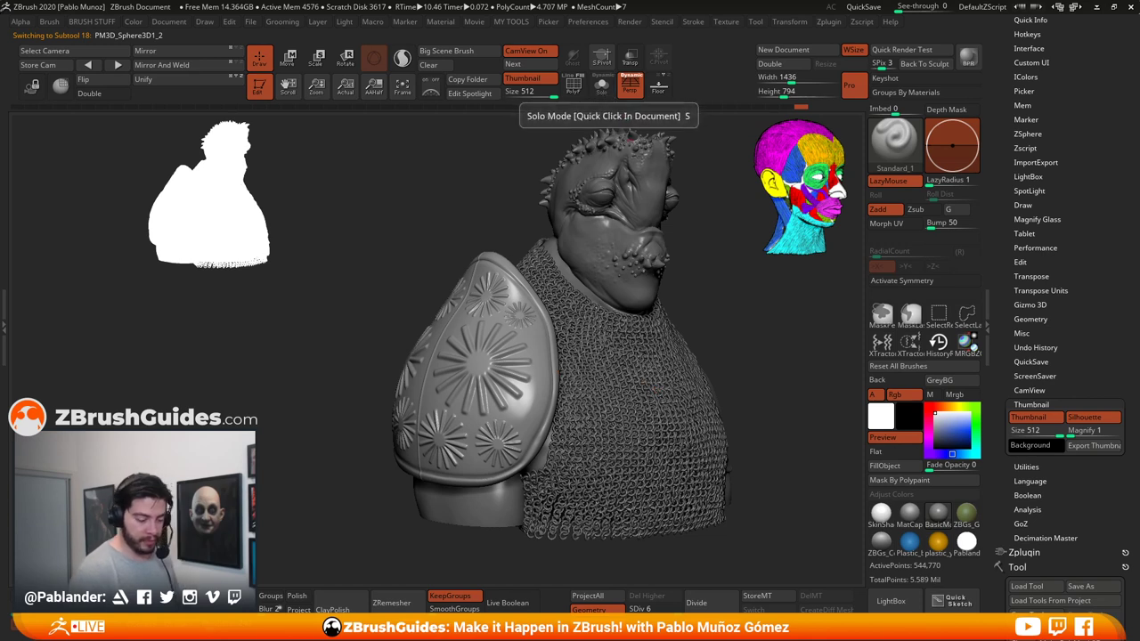
alt+drag(758, 277, 737, 279)
click(709, 329)
alt+drag(606, 364, 598, 218)
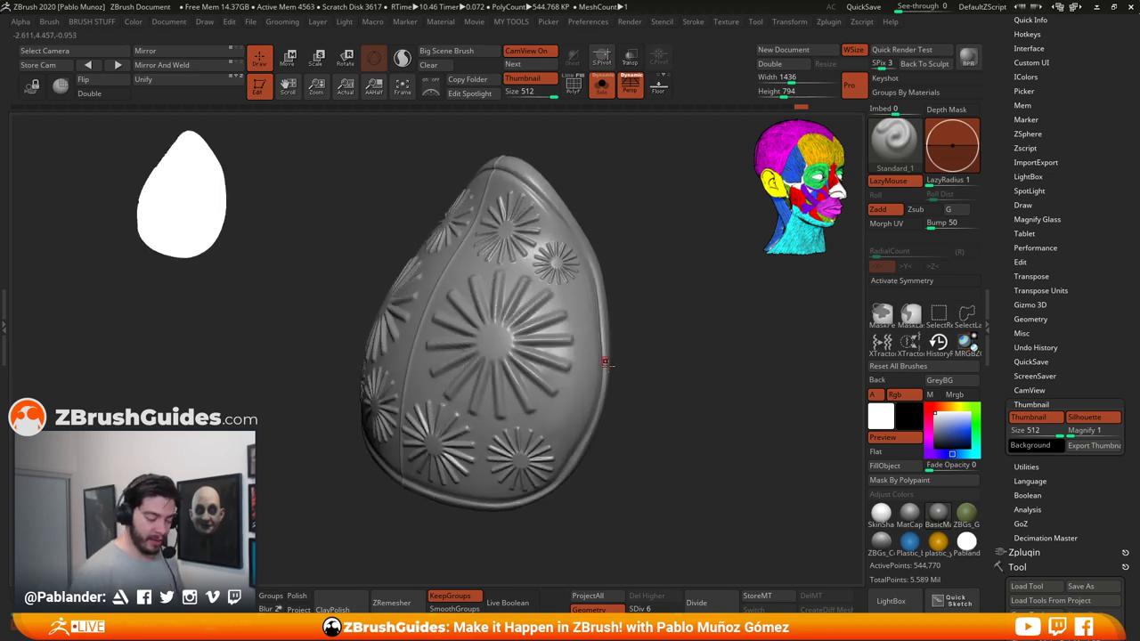
key(space)
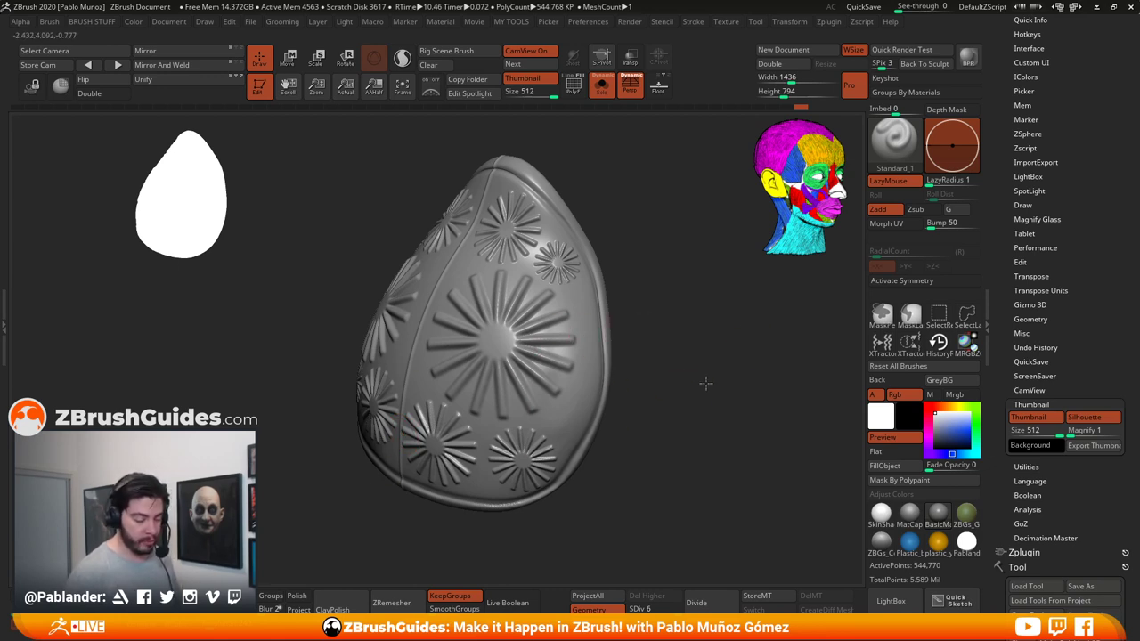
drag(712, 383, 656, 396)
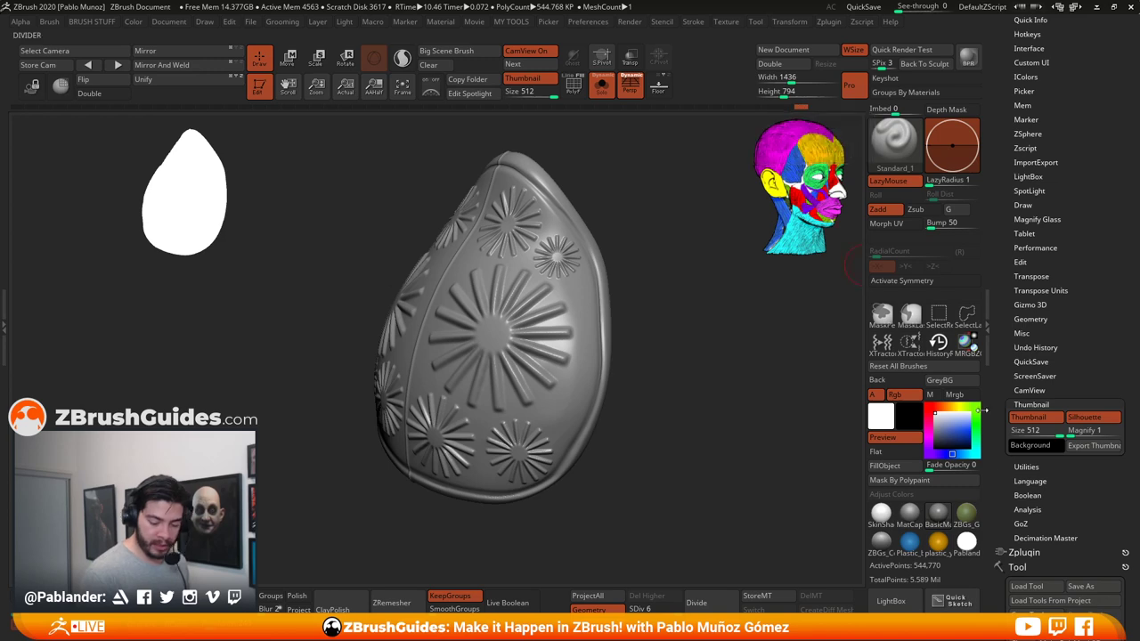
Step: Choose the HistoryRecall brush and move back through the undo history to the armour state with only the raised rim line
click(938, 342)
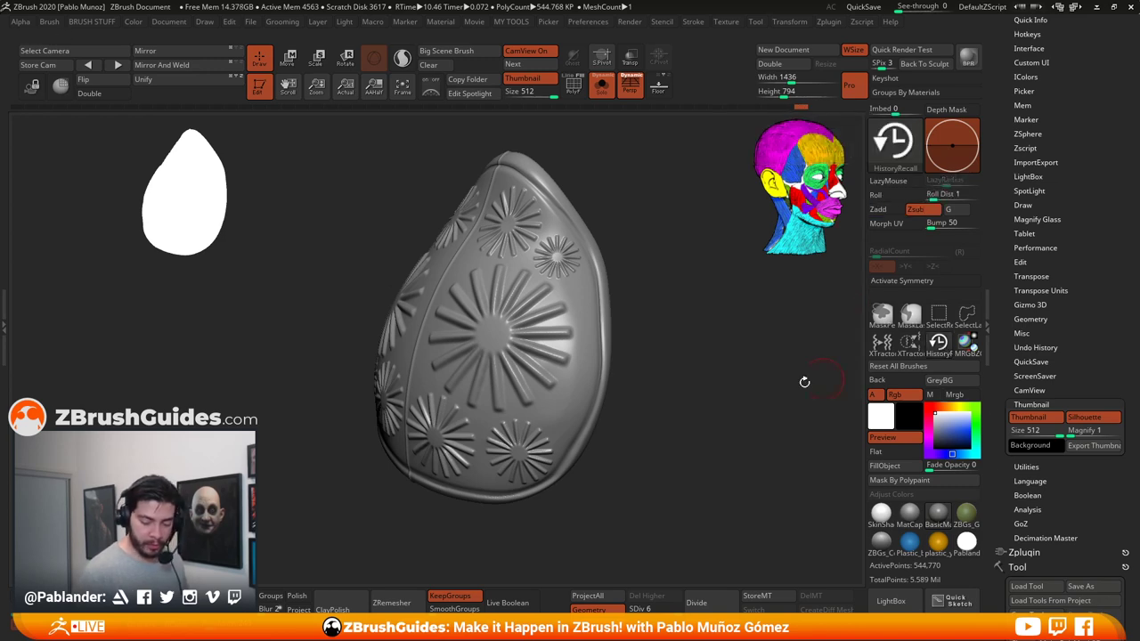
drag(799, 108, 570, 111)
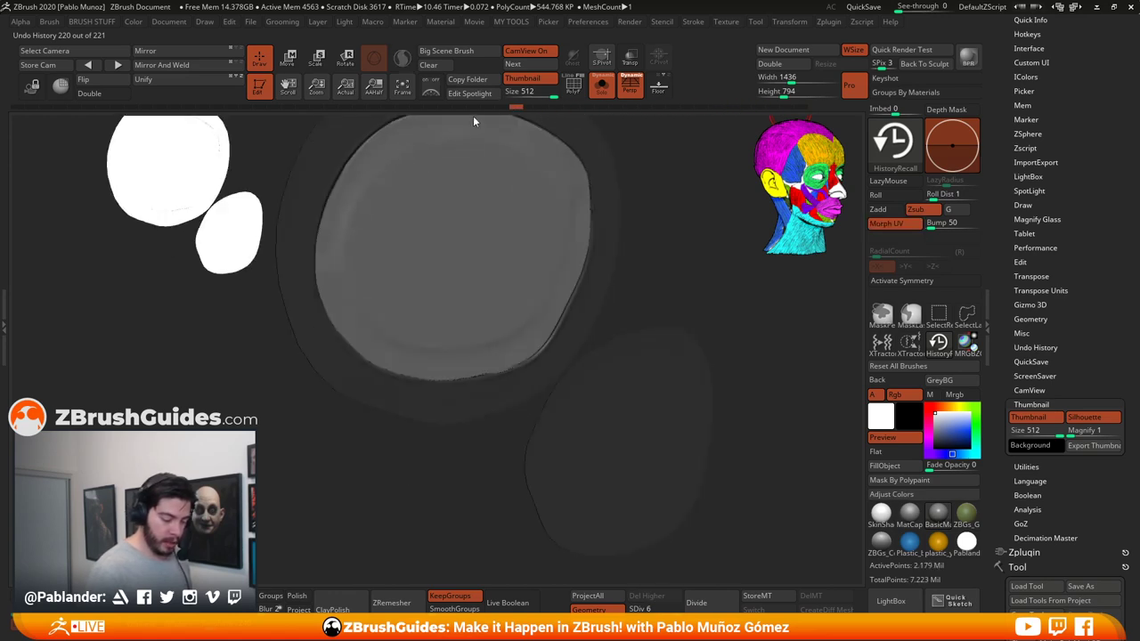
mouse_move(474, 117)
mouse_down()
mouse_move(368, 123)
mouse_move(388, 123)
mouse_up()
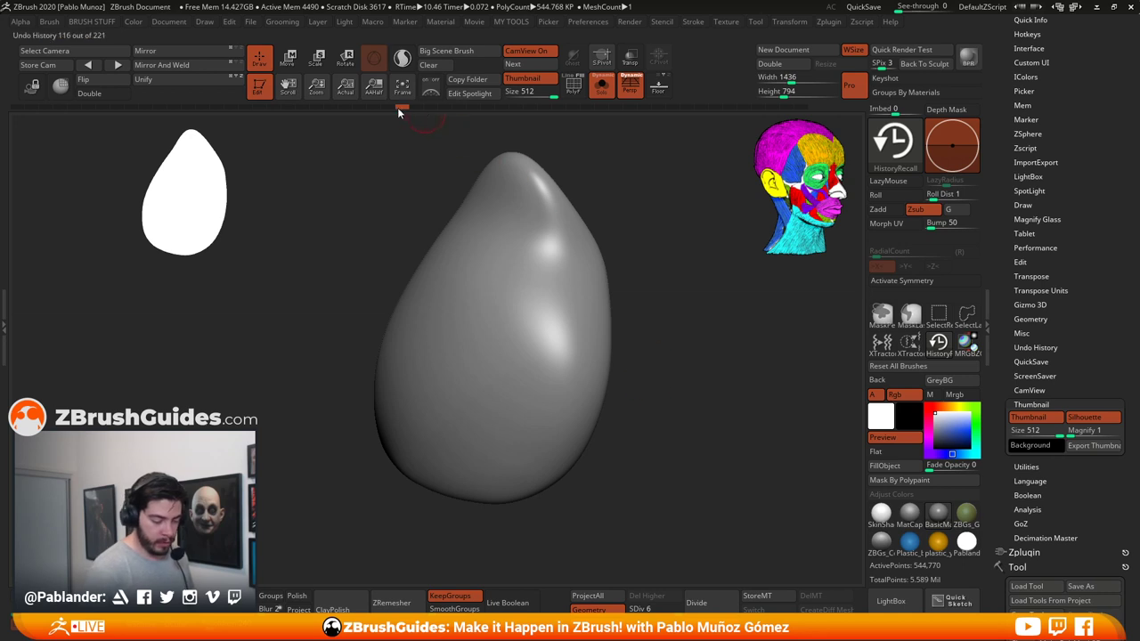
mouse_move(424, 111)
mouse_down()
mouse_move(627, 104)
mouse_move(455, 116)
mouse_up()
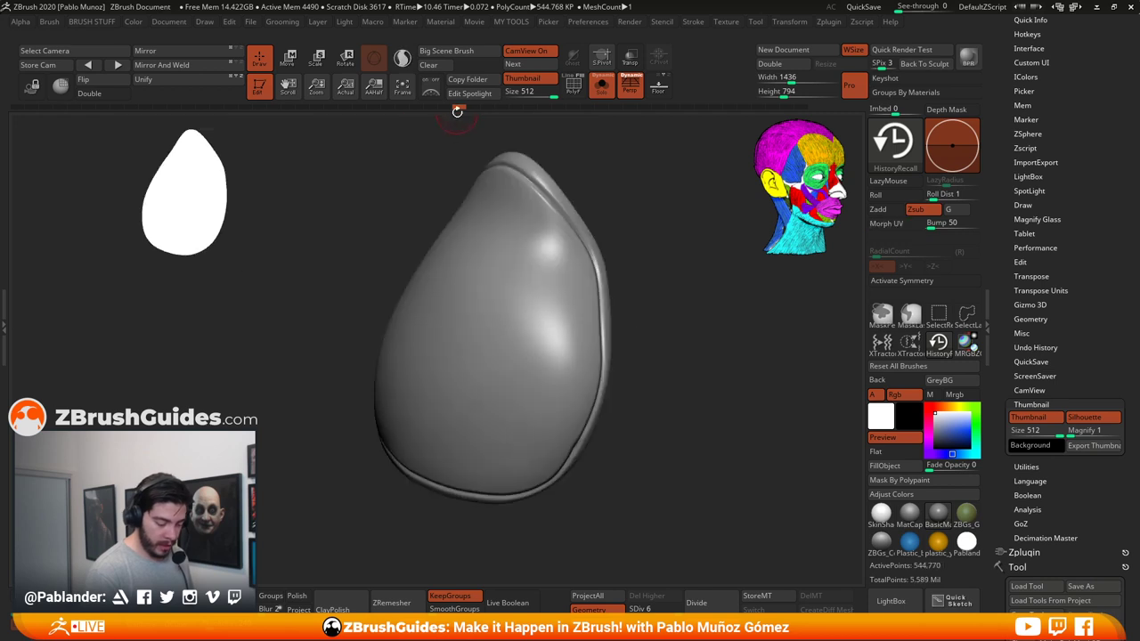
mouse_move(648, 368)
mouse_down()
mouse_move(588, 397)
mouse_move(615, 293)
mouse_move(635, 321)
mouse_up()
mouse_move(676, 433)
mouse_down()
mouse_move(649, 395)
mouse_move(674, 351)
mouse_up()
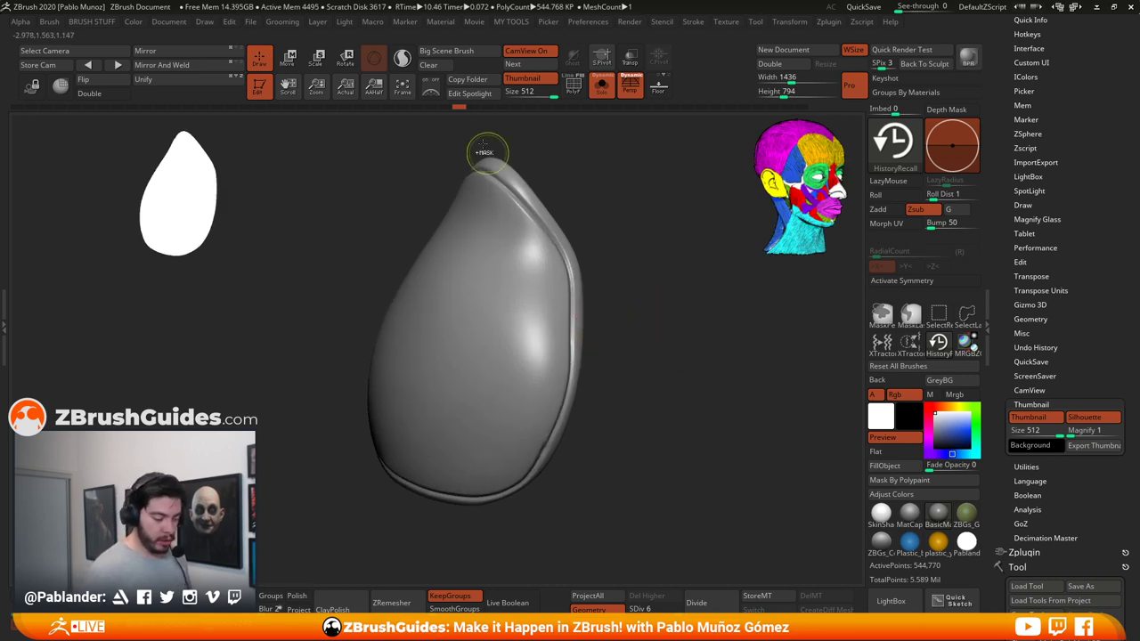
Step: Mark the history state without ornaments as the recall source and return the armour to its latest state
key(ctrl)
click(459, 109)
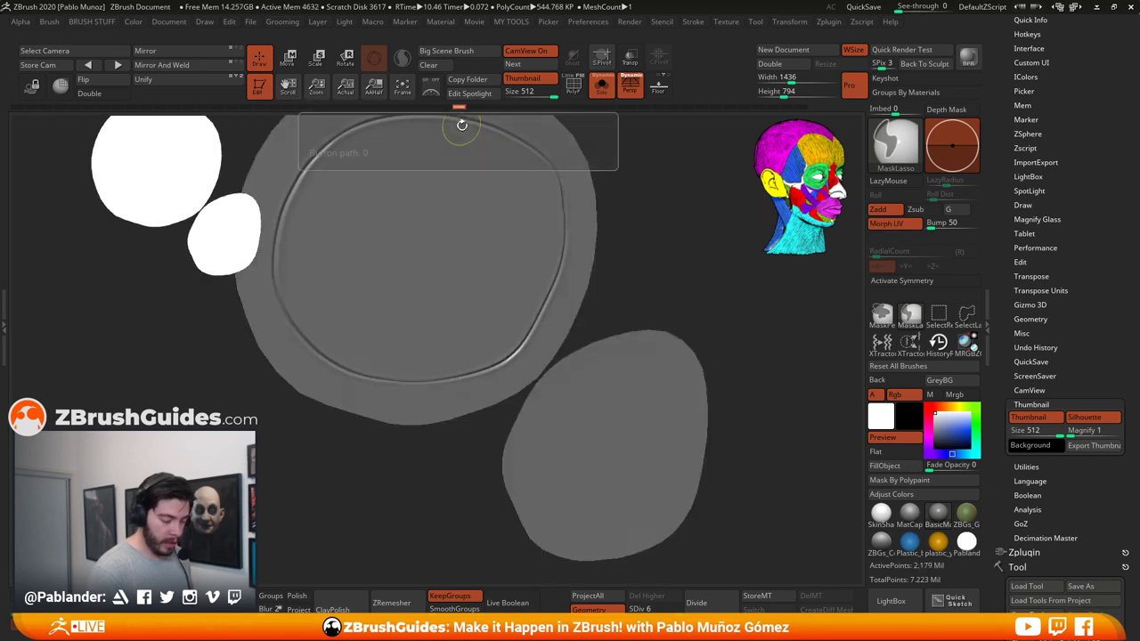
ctrl+click(458, 109)
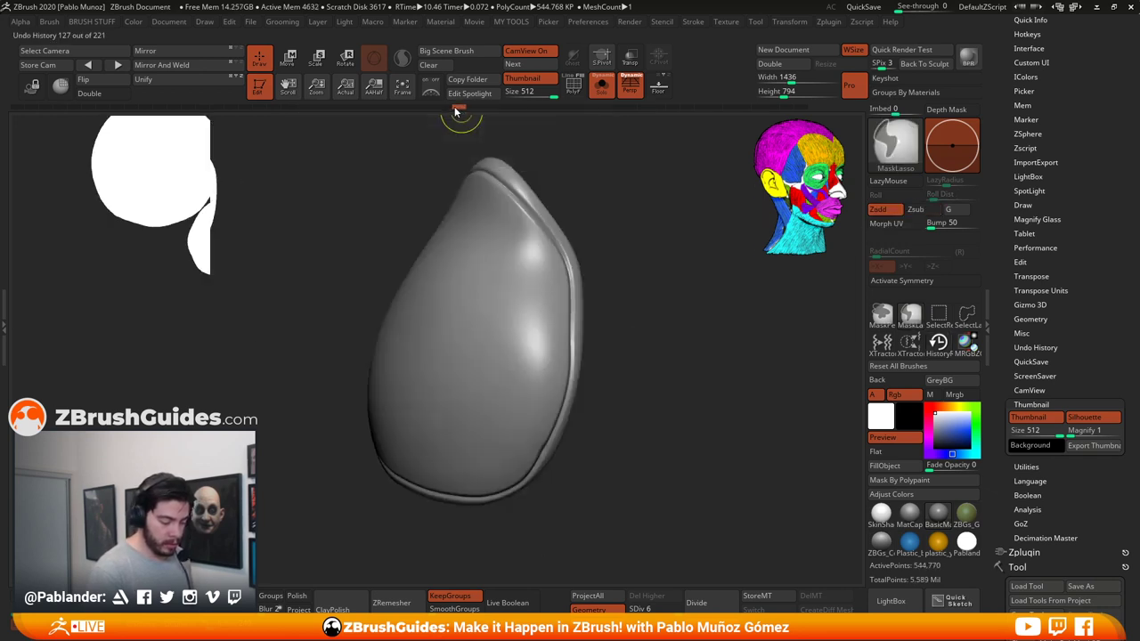
click(450, 114)
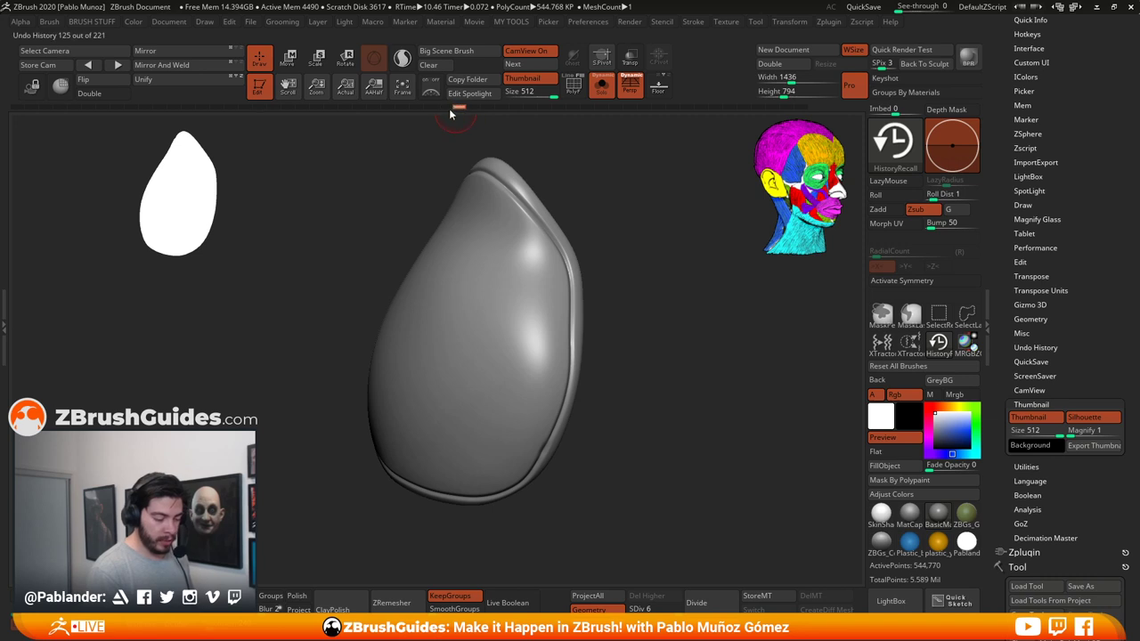
mouse_move(458, 109)
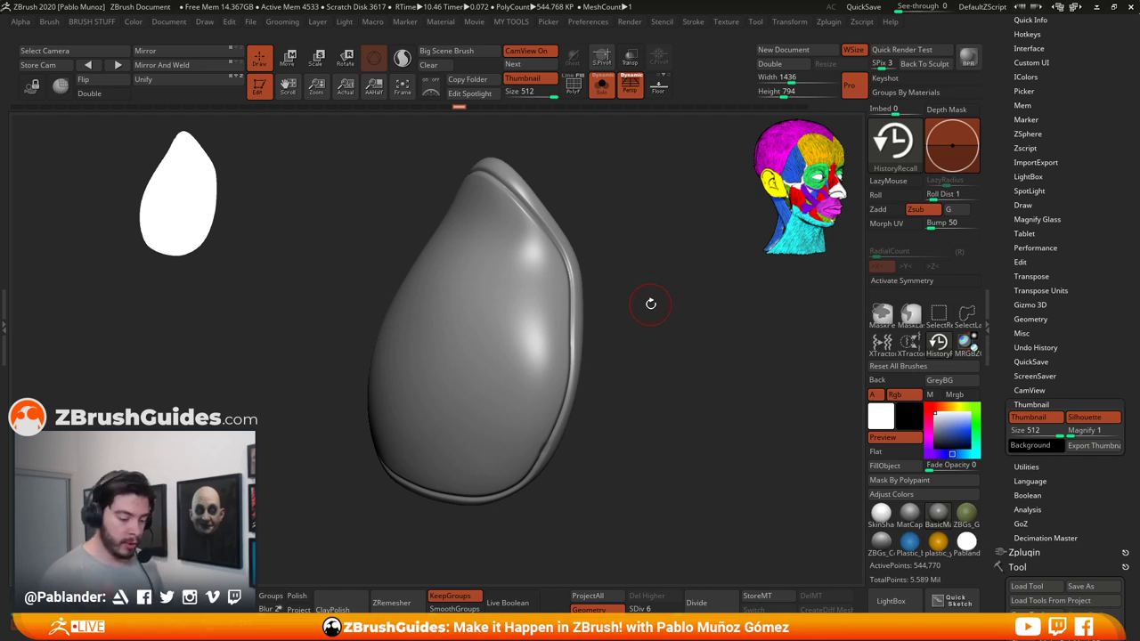
click(808, 110)
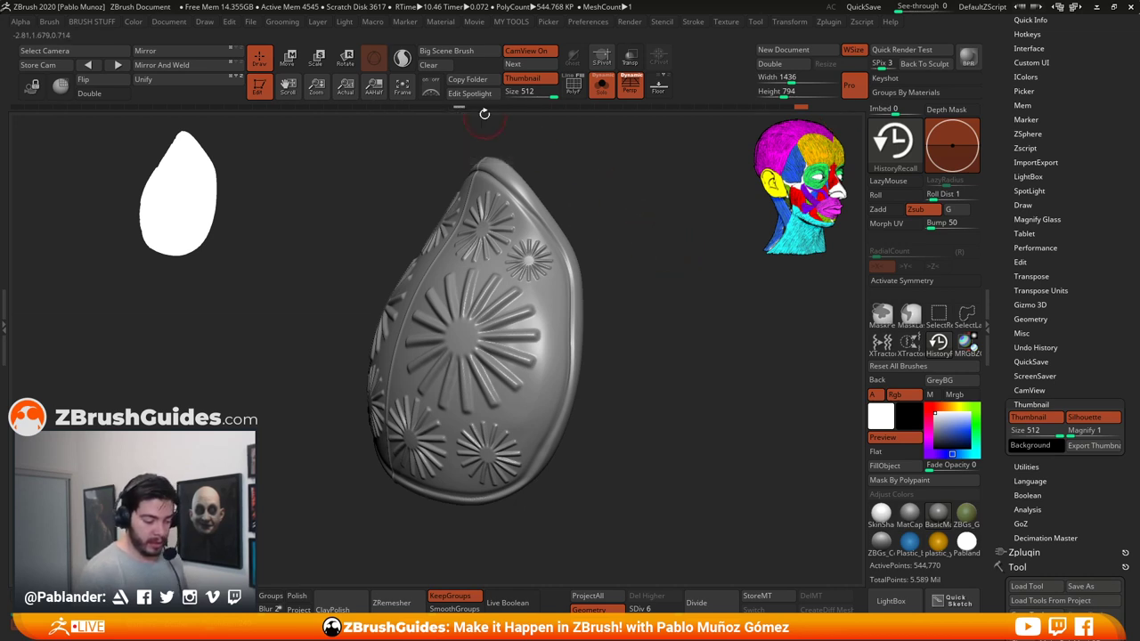
Step: Brush away the large central sunburst on the armour's front with HistoryRecall
mouse_move(628, 384)
alt+mouse_down()
mouse_move(687, 366)
mouse_move(710, 332)
alt+mouse_up()
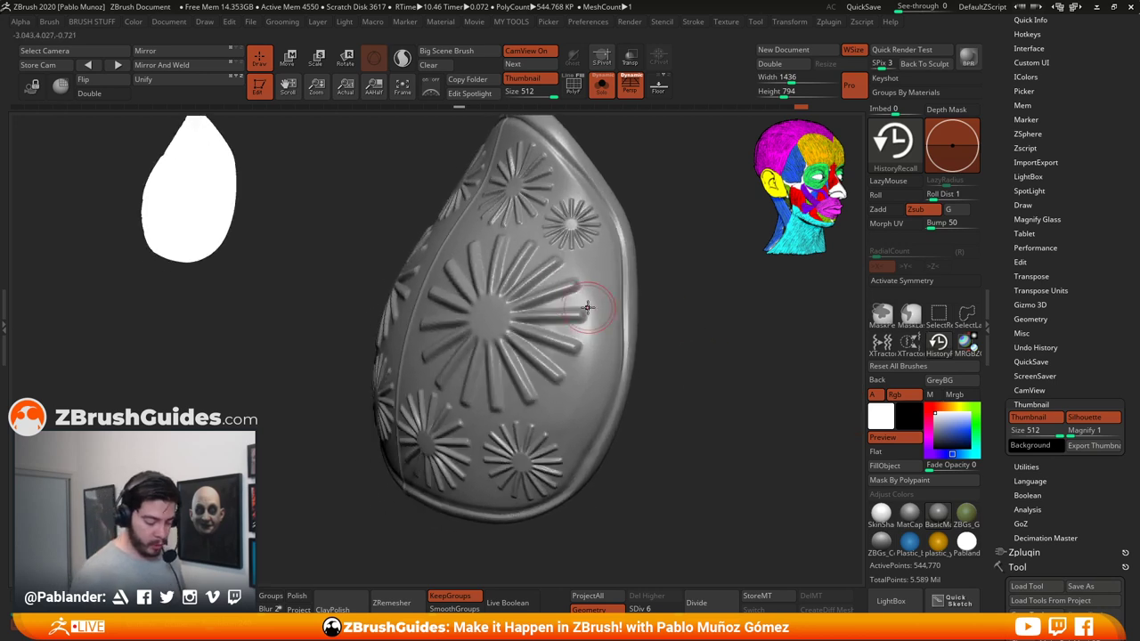
mouse_move(588, 307)
mouse_down()
mouse_move(570, 287)
mouse_move(556, 299)
mouse_move(493, 245)
mouse_move(446, 294)
mouse_move(450, 274)
mouse_move(499, 264)
mouse_up()
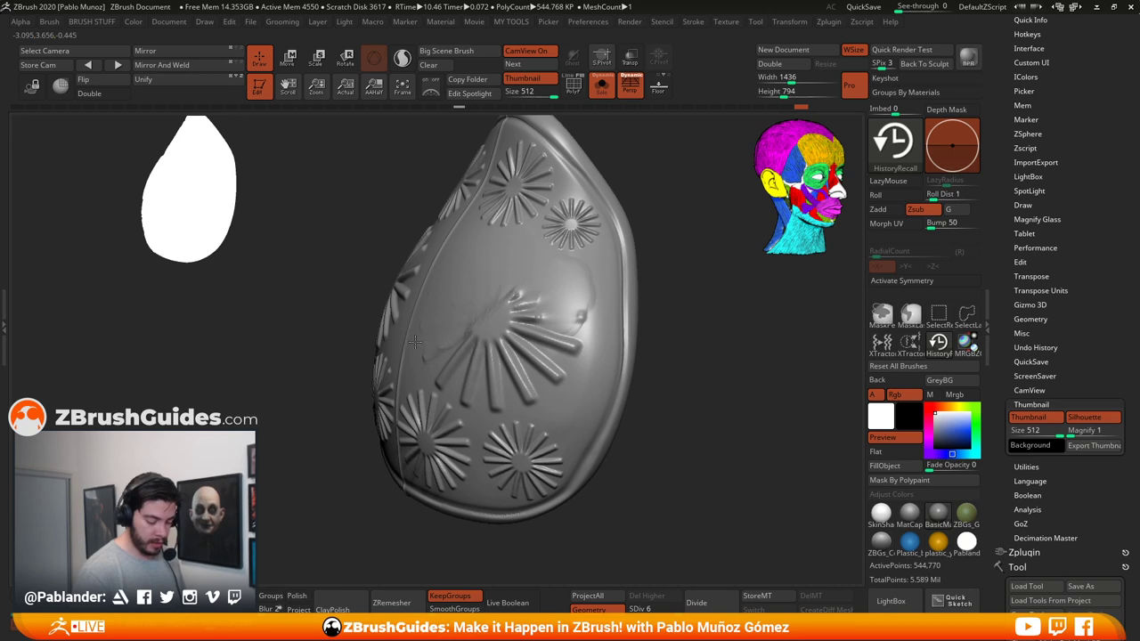
mouse_move(415, 341)
shift+mouse_down()
mouse_move(472, 357)
mouse_move(507, 338)
mouse_move(499, 383)
mouse_move(496, 357)
mouse_move(566, 294)
mouse_move(570, 357)
mouse_move(511, 341)
mouse_move(541, 363)
shift+mouse_up()
drag(593, 290, 597, 312)
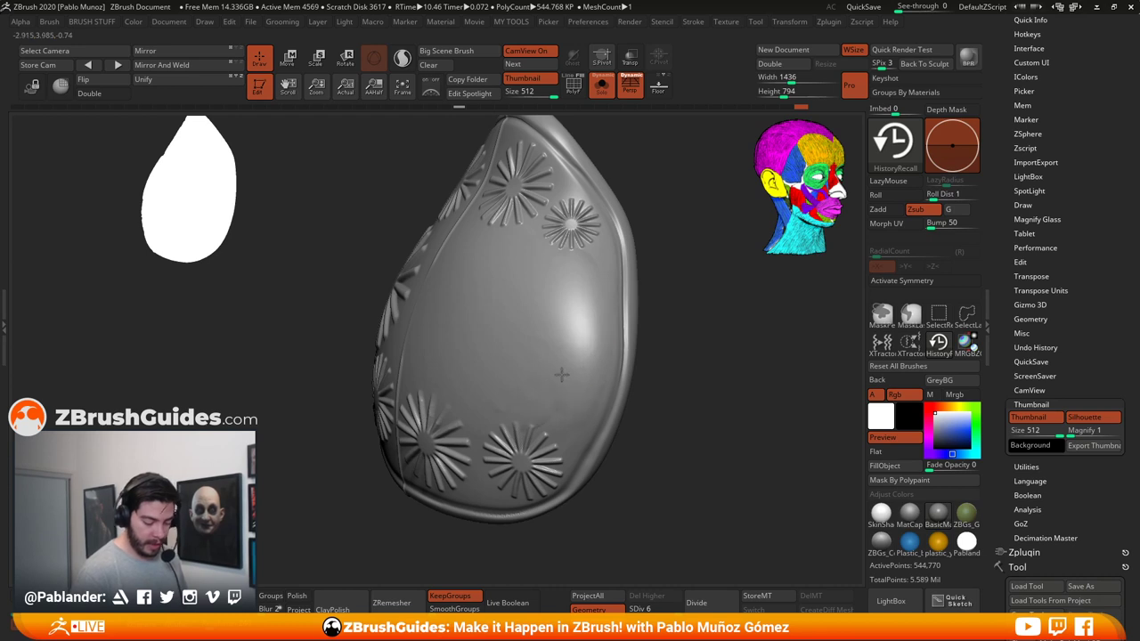
Step: Recall the plain surface along the armour's front rim, brushing over the small upper sunburst and the lower sunburst beside the rim
drag(680, 331, 596, 386)
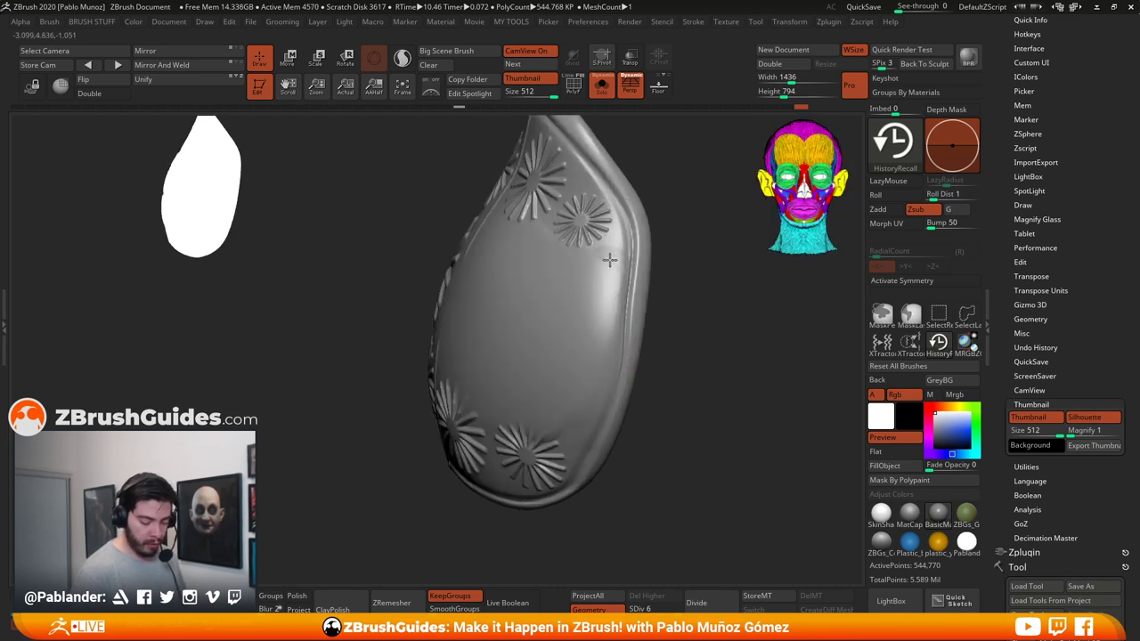
shift+drag(609, 260, 593, 365)
drag(618, 264, 617, 316)
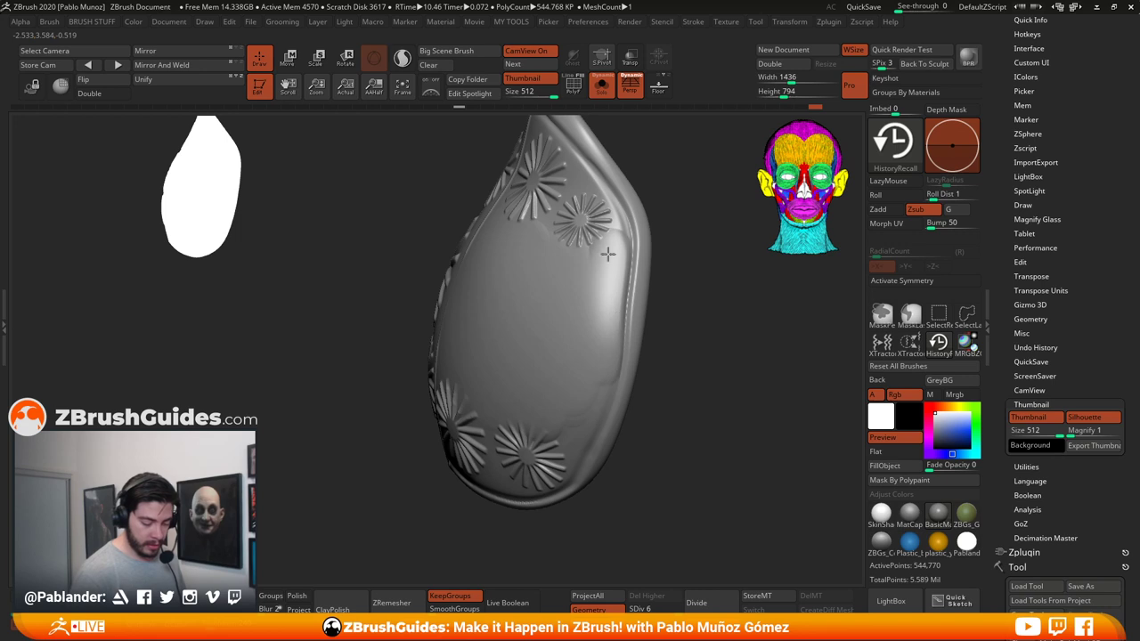
shift+drag(608, 254, 574, 260)
mouse_move(680, 350)
mouse_down()
mouse_move(672, 293)
mouse_move(682, 349)
mouse_move(670, 297)
mouse_move(611, 354)
mouse_move(586, 326)
mouse_move(547, 340)
mouse_move(589, 392)
mouse_move(597, 368)
mouse_up()
drag(664, 382, 657, 348)
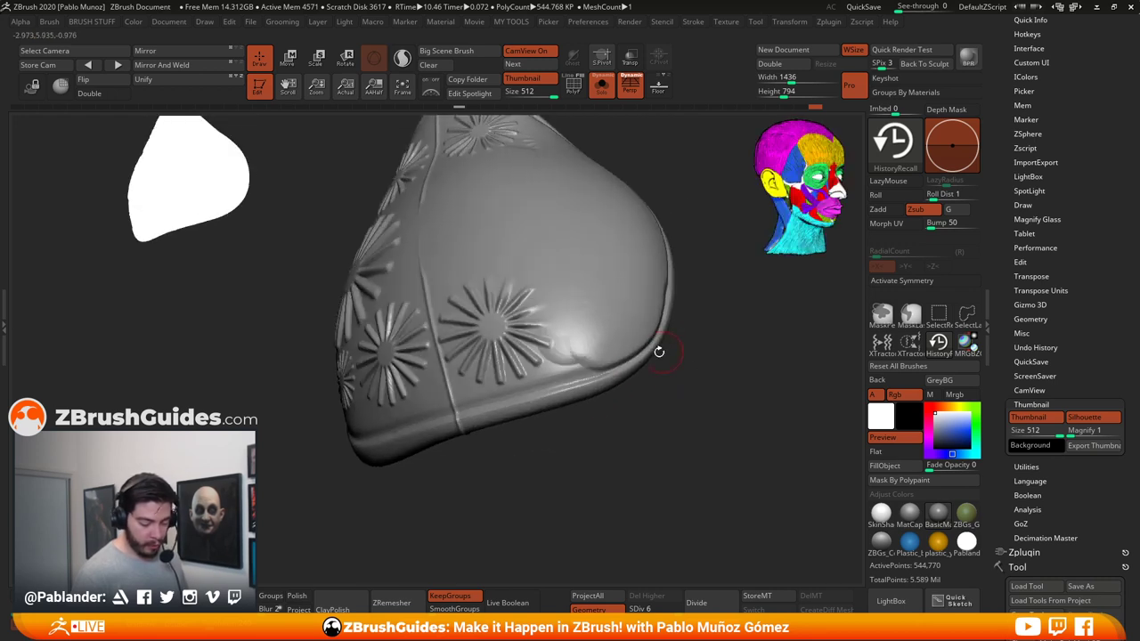
Step: Brush away the remaining front sunburst near the lower edge and the lower end of the seam line with HistoryRecall
mouse_move(535, 374)
shift+mouse_down()
mouse_move(523, 358)
mouse_move(533, 323)
mouse_move(459, 285)
mouse_move(468, 356)
mouse_move(499, 357)
mouse_move(518, 335)
mouse_move(521, 348)
shift+mouse_up()
alt+drag(587, 402, 653, 384)
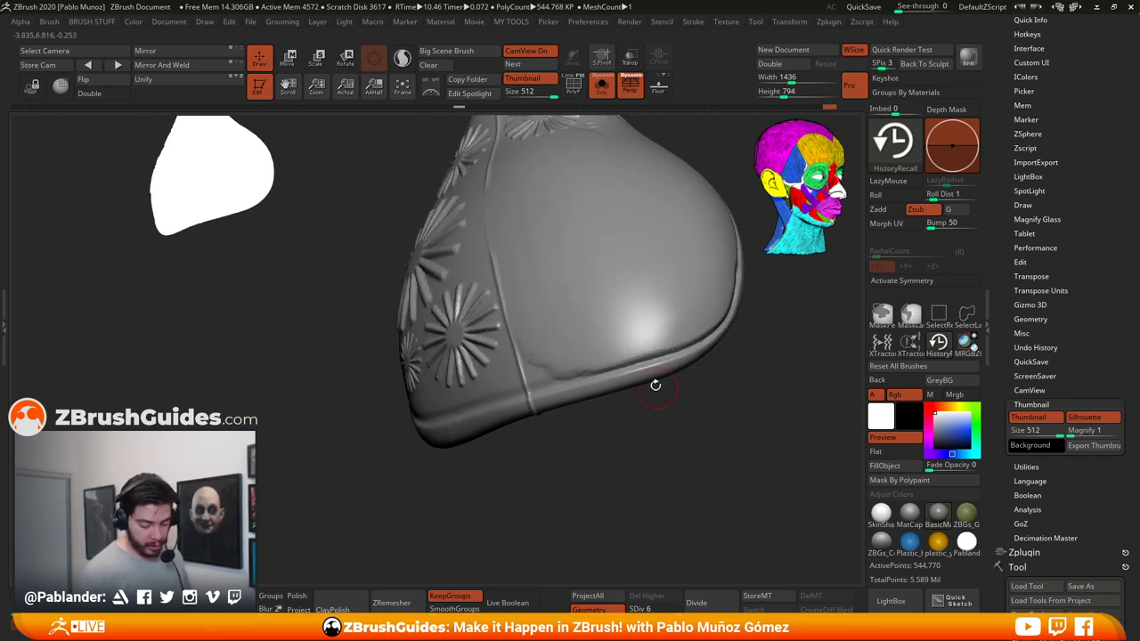
drag(613, 341, 556, 364)
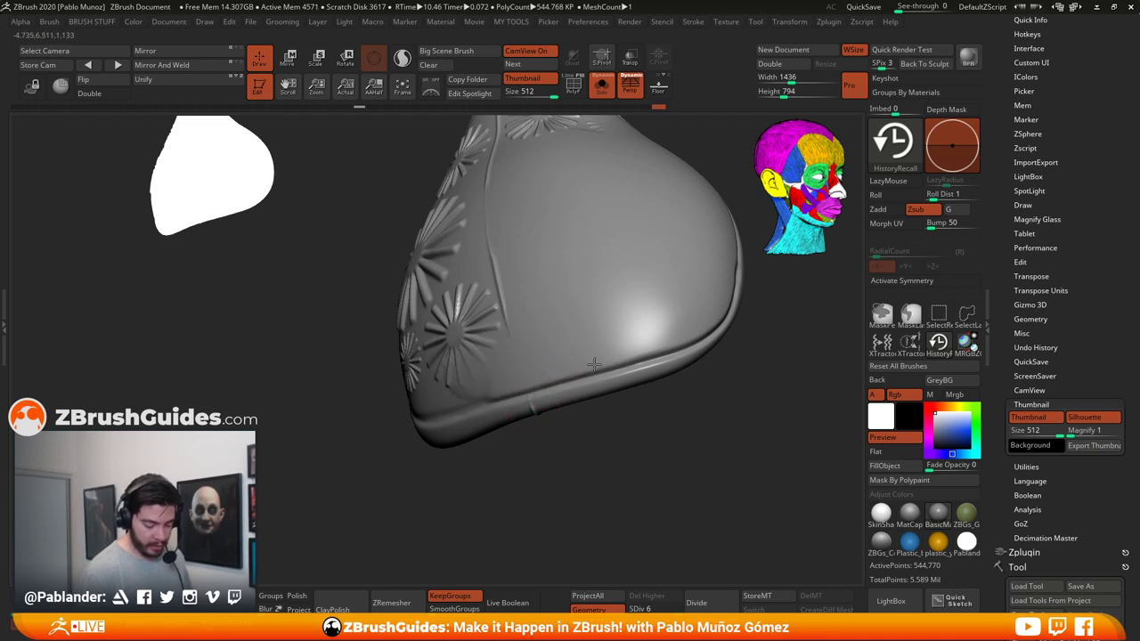
Step: Recall the plain surface along the lower half of the seam line and the adjoining rays of the large back sunburst
drag(690, 392, 716, 401)
mouse_move(563, 386)
mouse_down()
mouse_move(631, 364)
mouse_move(641, 307)
mouse_move(623, 272)
mouse_move(570, 278)
mouse_move(560, 336)
mouse_up()
mouse_move(600, 463)
mouse_down()
mouse_move(646, 455)
mouse_move(572, 458)
mouse_up()
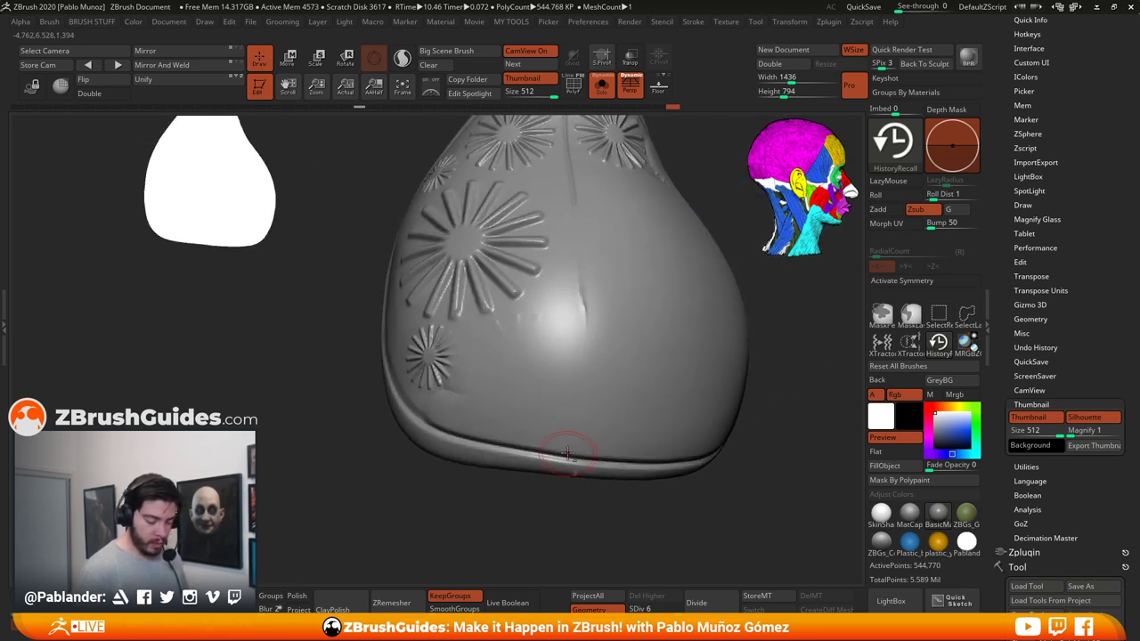
drag(589, 328, 584, 280)
mouse_move(513, 347)
mouse_down()
mouse_move(526, 253)
mouse_move(505, 308)
mouse_up()
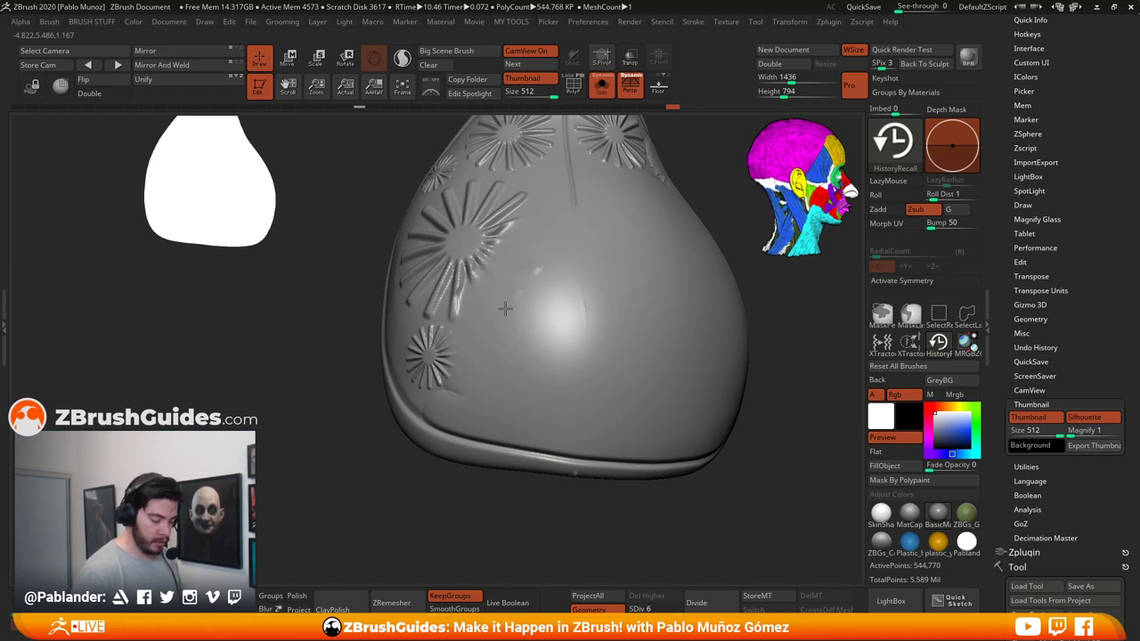
Step: Recall the plain surface over the lower back of the armour, removing the small lower sunburst and most of the large one
drag(470, 479, 489, 418)
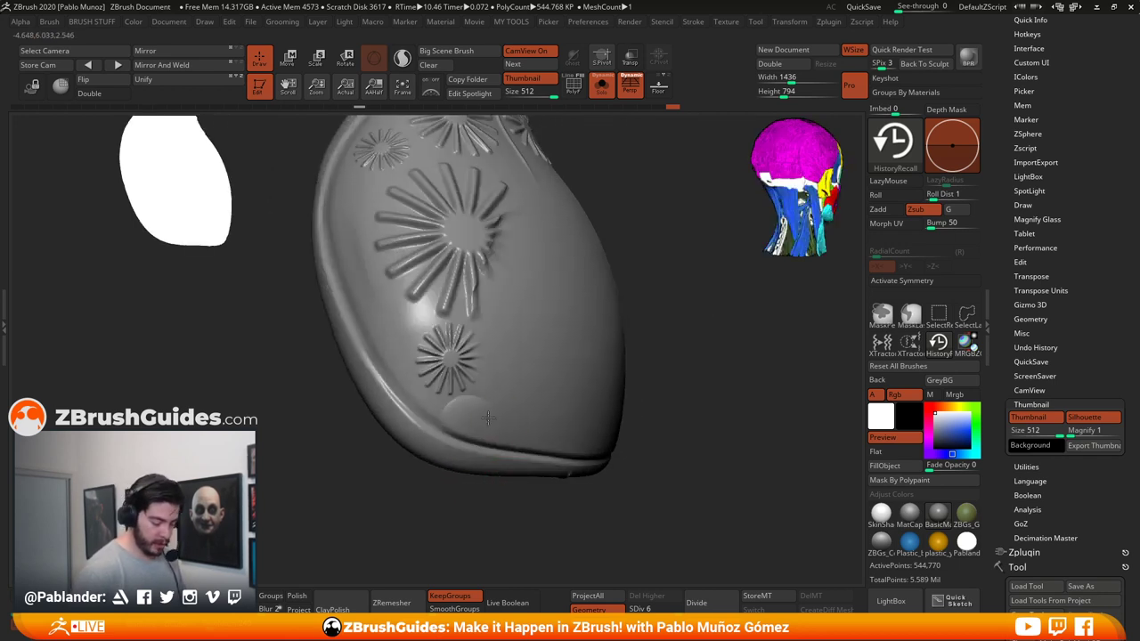
mouse_move(404, 367)
mouse_down()
mouse_move(428, 321)
mouse_move(459, 370)
mouse_move(468, 254)
mouse_up()
mouse_move(669, 229)
alt+mouse_down()
mouse_move(650, 307)
mouse_move(638, 289)
alt+mouse_up()
mouse_move(487, 212)
mouse_down()
mouse_move(456, 313)
mouse_move(468, 378)
mouse_move(515, 443)
mouse_up()
mouse_move(464, 336)
shift+mouse_down()
mouse_move(512, 369)
mouse_move(619, 316)
mouse_move(587, 343)
shift+mouse_up()
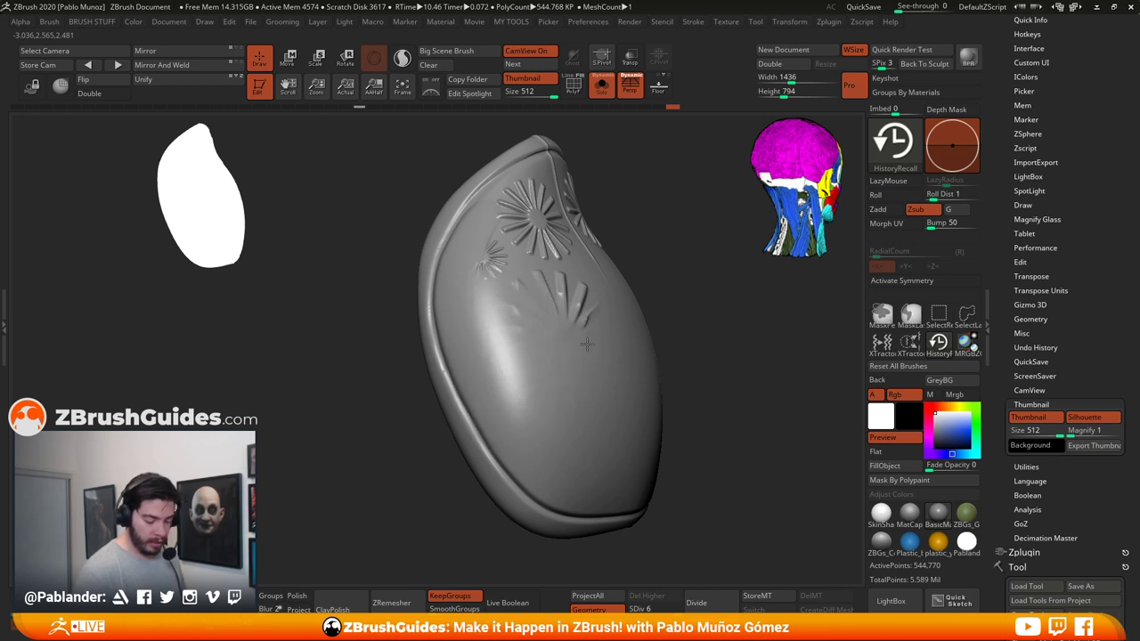
Step: Brush away the remaining rays and the upper sunbursts on both sides of the armour's upper seam with HistoryRecall
drag(651, 223, 611, 265)
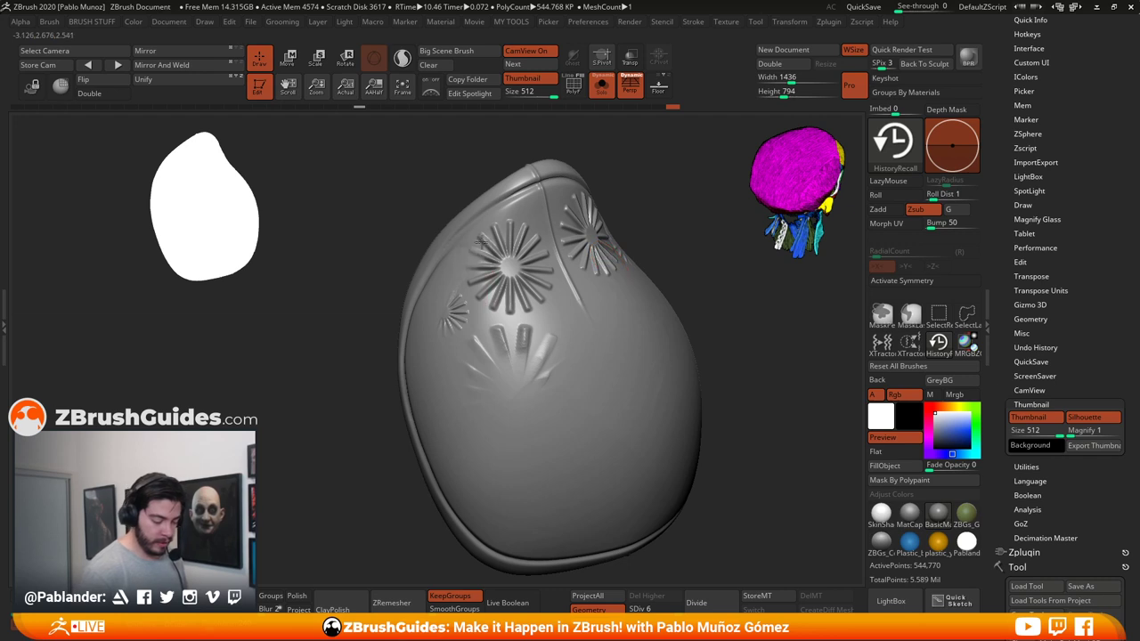
mouse_move(454, 264)
shift+mouse_down()
mouse_move(534, 200)
mouse_move(449, 321)
mouse_move(554, 361)
mouse_move(494, 309)
shift+mouse_up()
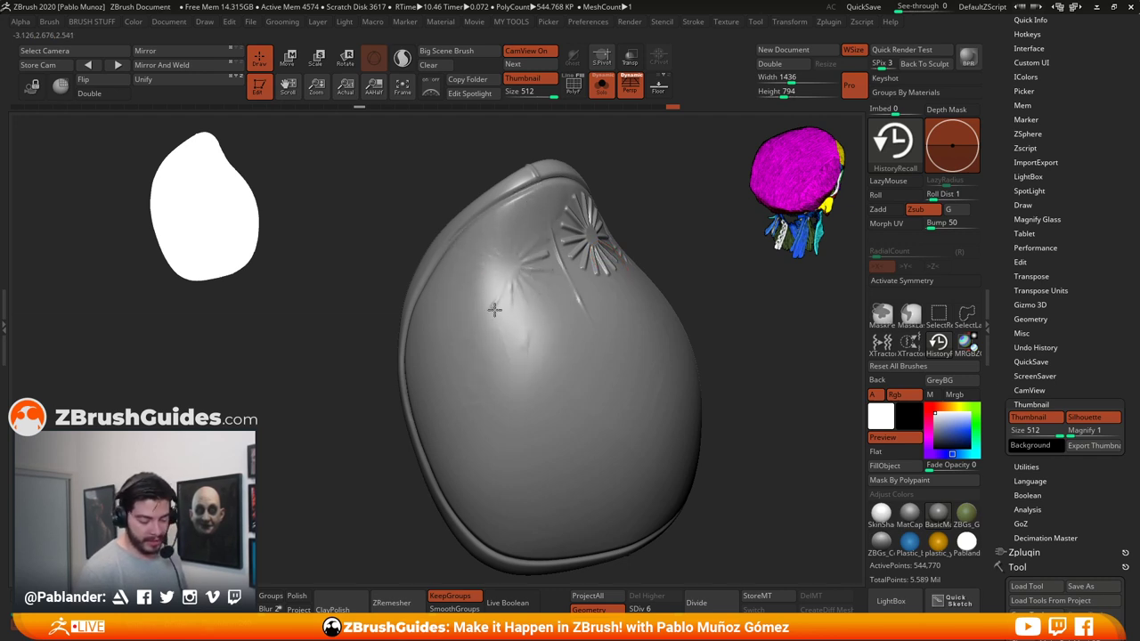
drag(677, 233, 624, 272)
mouse_move(521, 287)
mouse_down()
mouse_move(491, 323)
mouse_move(488, 270)
mouse_up()
mouse_move(677, 258)
mouse_down()
mouse_move(630, 250)
mouse_move(595, 307)
mouse_up()
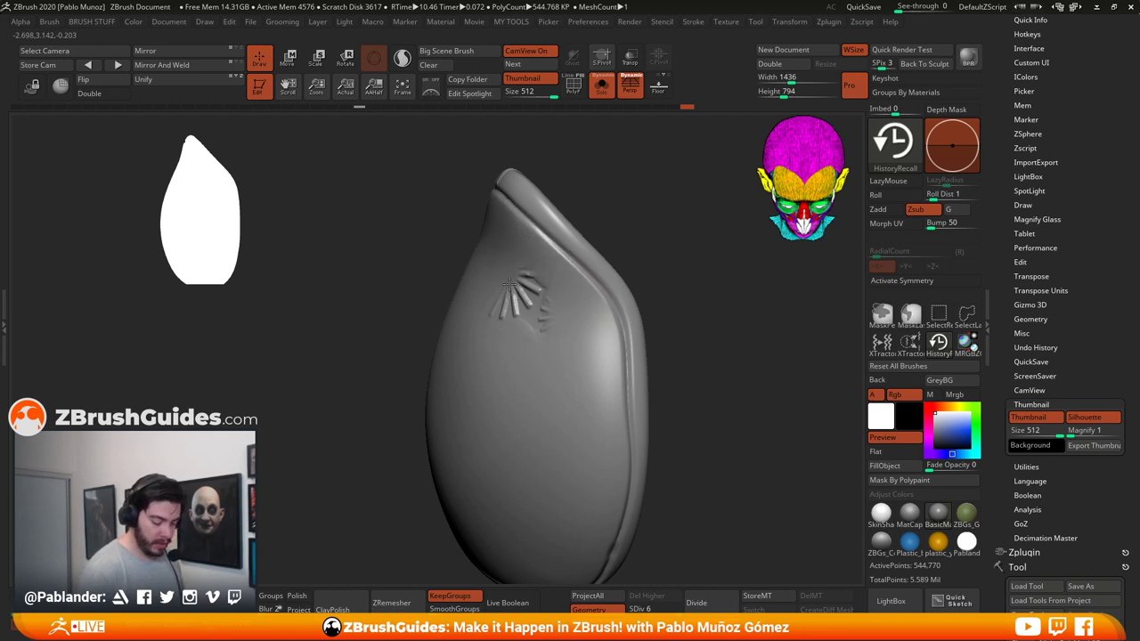
mouse_move(509, 284)
mouse_down()
mouse_move(540, 323)
mouse_move(542, 311)
mouse_move(497, 296)
mouse_move(544, 316)
mouse_move(524, 326)
mouse_move(535, 348)
mouse_up()
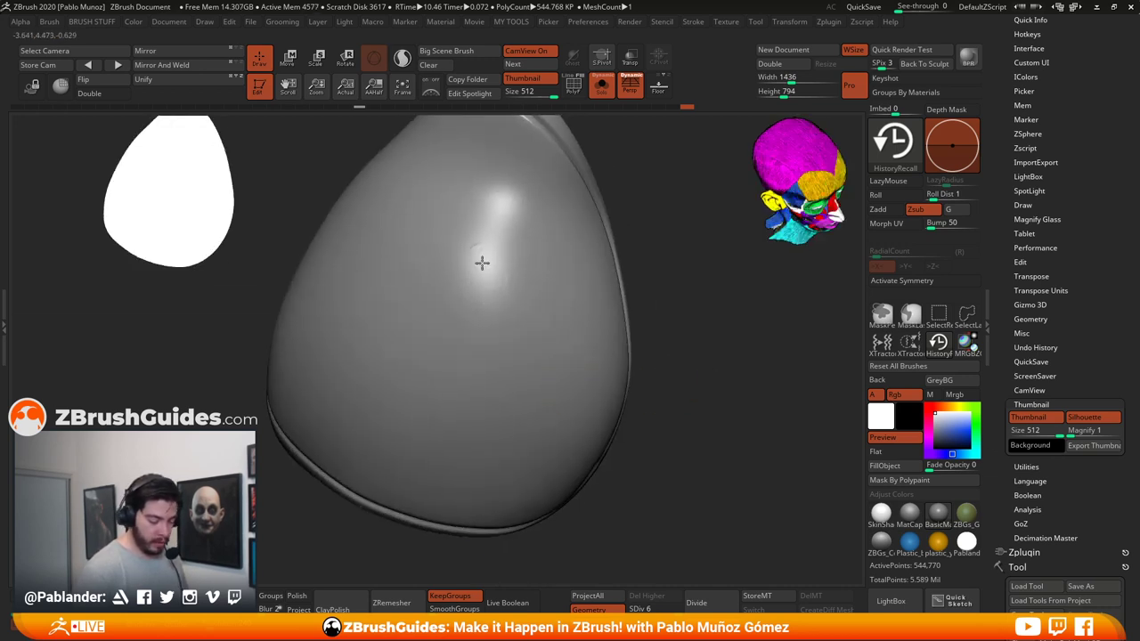
Step: Inspect the cleaned outer shell and recall the plain surface over the seam traces on the armour's inner side
drag(651, 316, 720, 280)
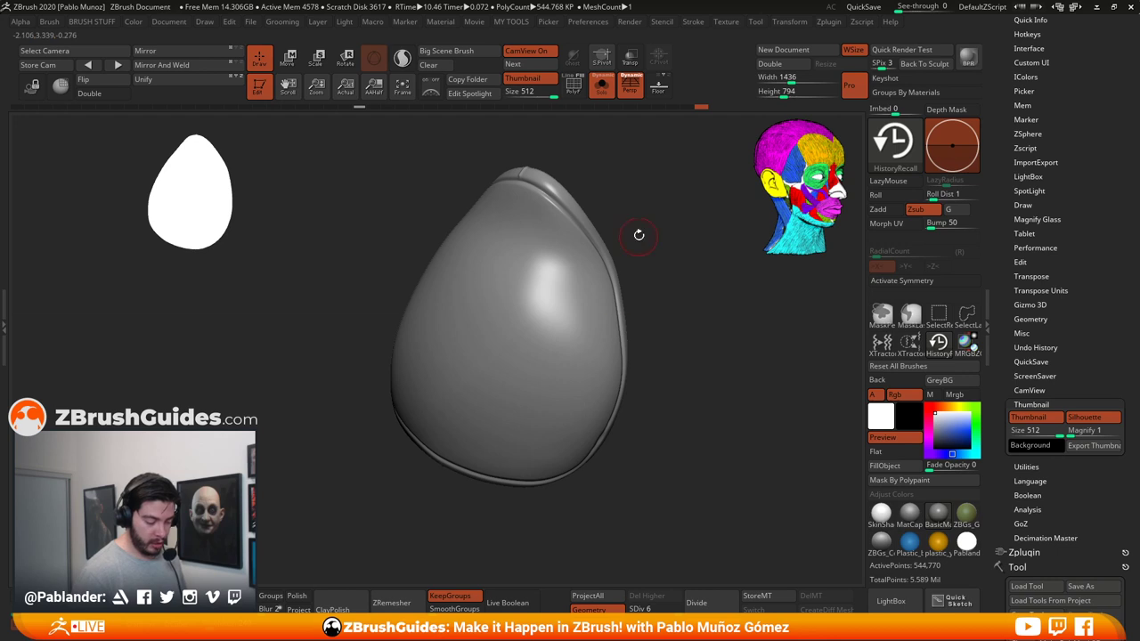
drag(639, 234, 642, 250)
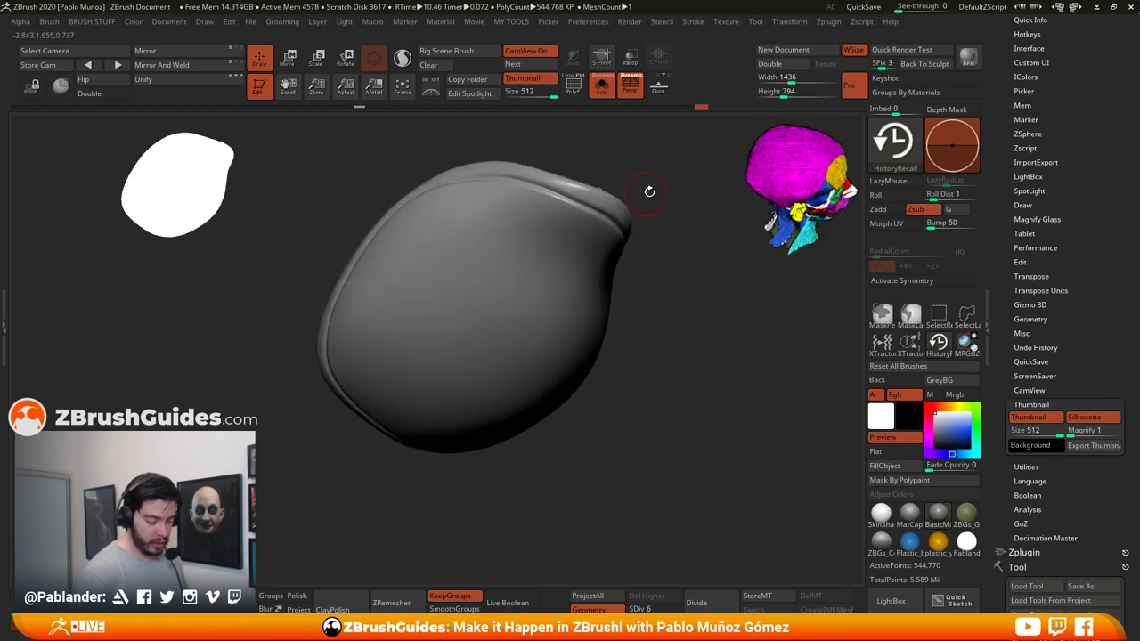
mouse_move(650, 191)
mouse_down()
mouse_move(545, 374)
mouse_move(500, 411)
mouse_move(555, 273)
mouse_move(579, 246)
mouse_up()
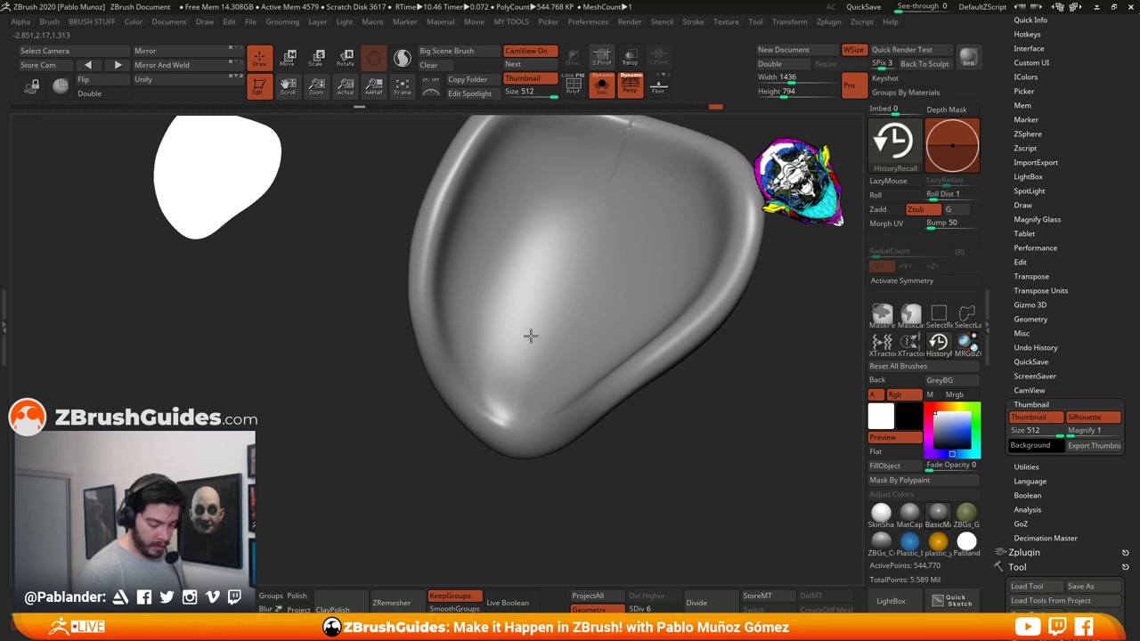
alt+right_drag(633, 244, 592, 327)
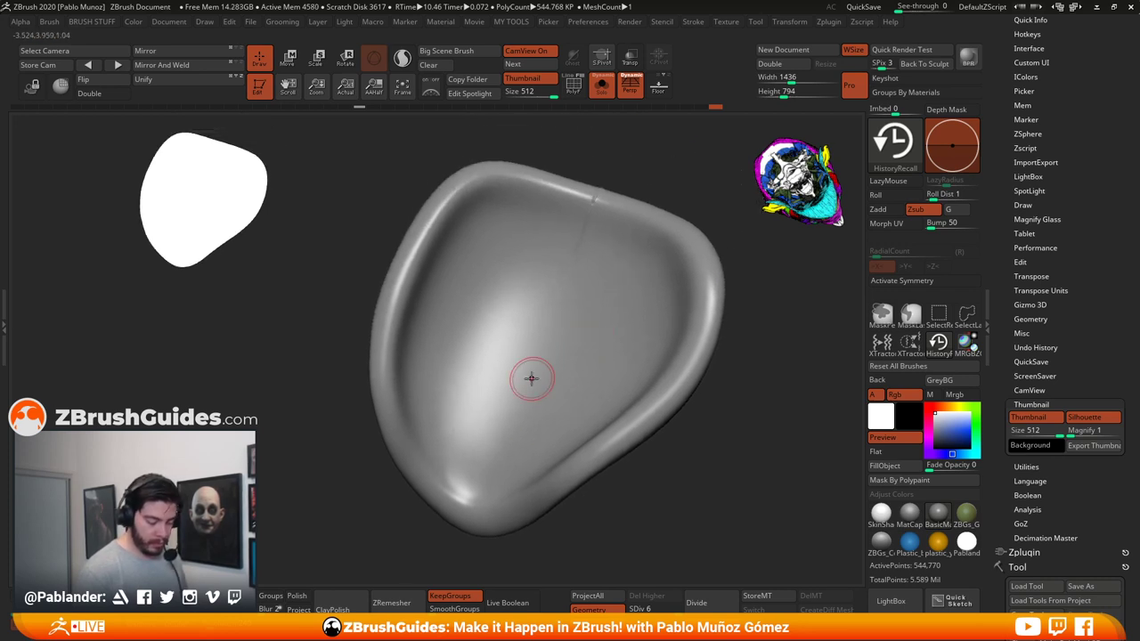
Step: Smooth out the leftover notch where the seam crosses the rim, and restore the adjoining rim with HistoryRecall
mouse_move(591, 209)
right_down()
mouse_move(543, 341)
mouse_move(615, 323)
mouse_move(554, 347)
mouse_move(519, 404)
mouse_move(565, 356)
right_up()
shift+drag(572, 349, 558, 322)
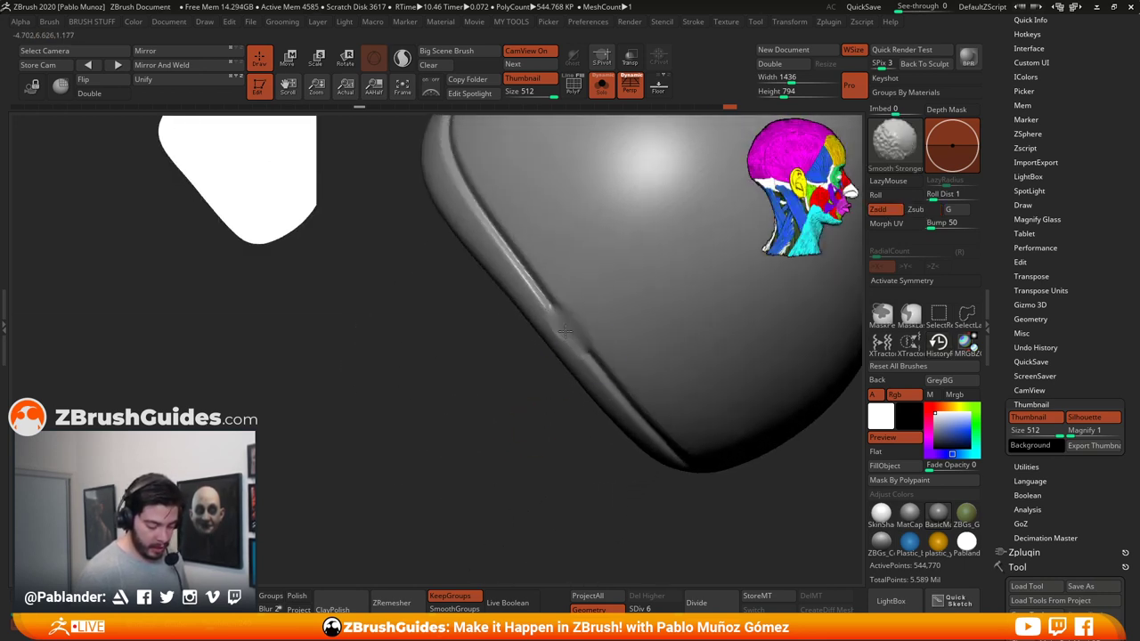
right_drag(538, 284, 576, 378)
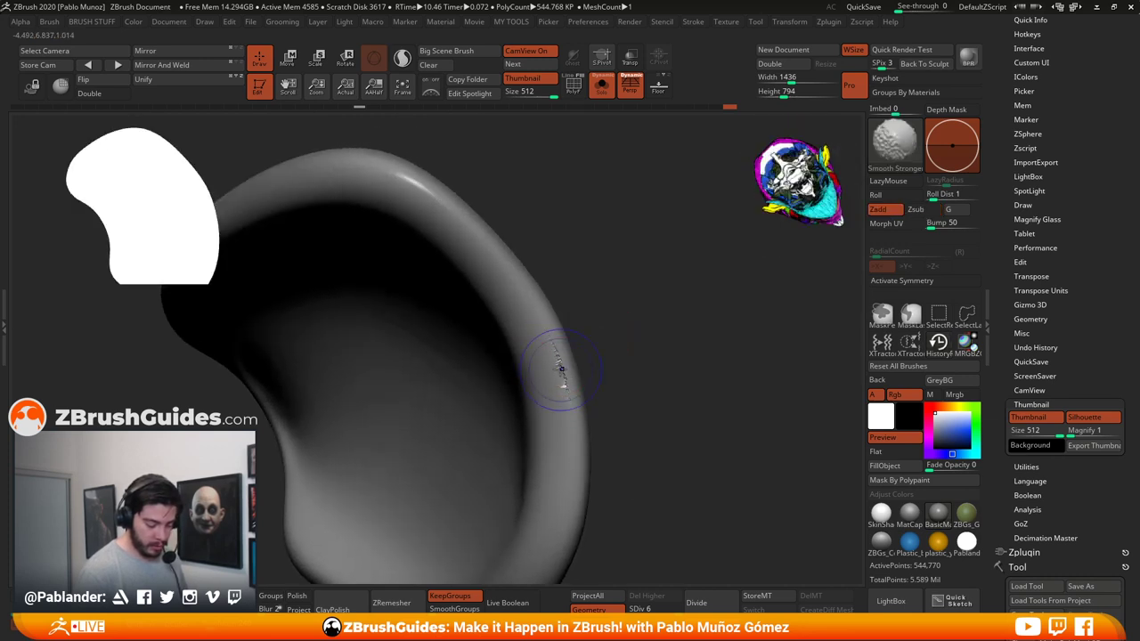
mouse_move(560, 374)
shift+mouse_down()
mouse_move(544, 333)
mouse_move(567, 391)
shift+mouse_up()
key(alt)
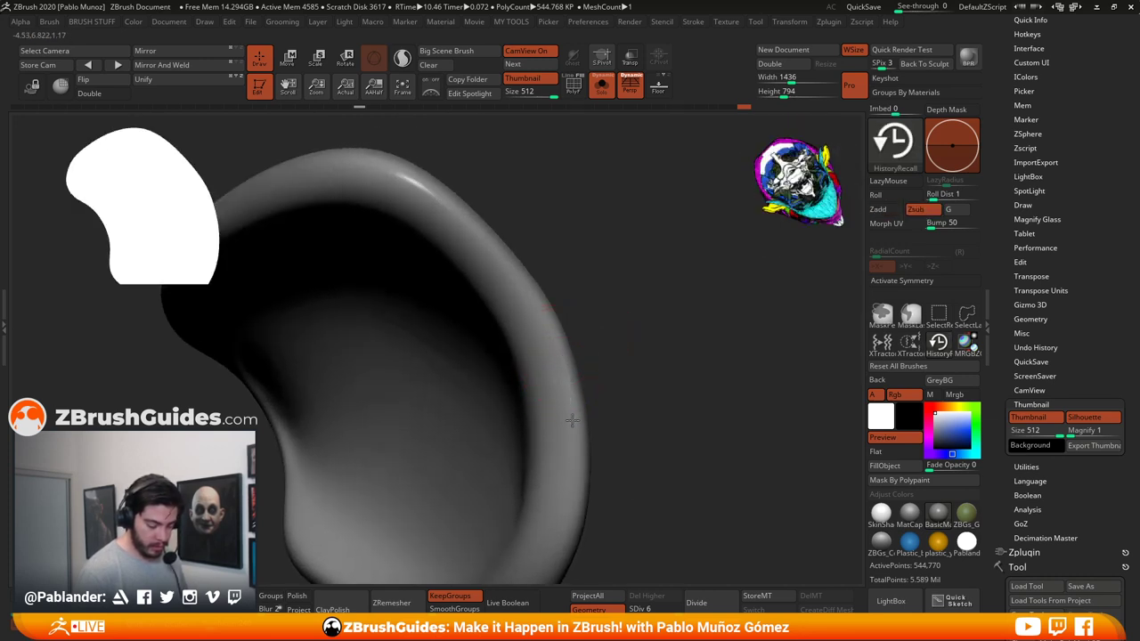
right_drag(638, 349, 604, 392)
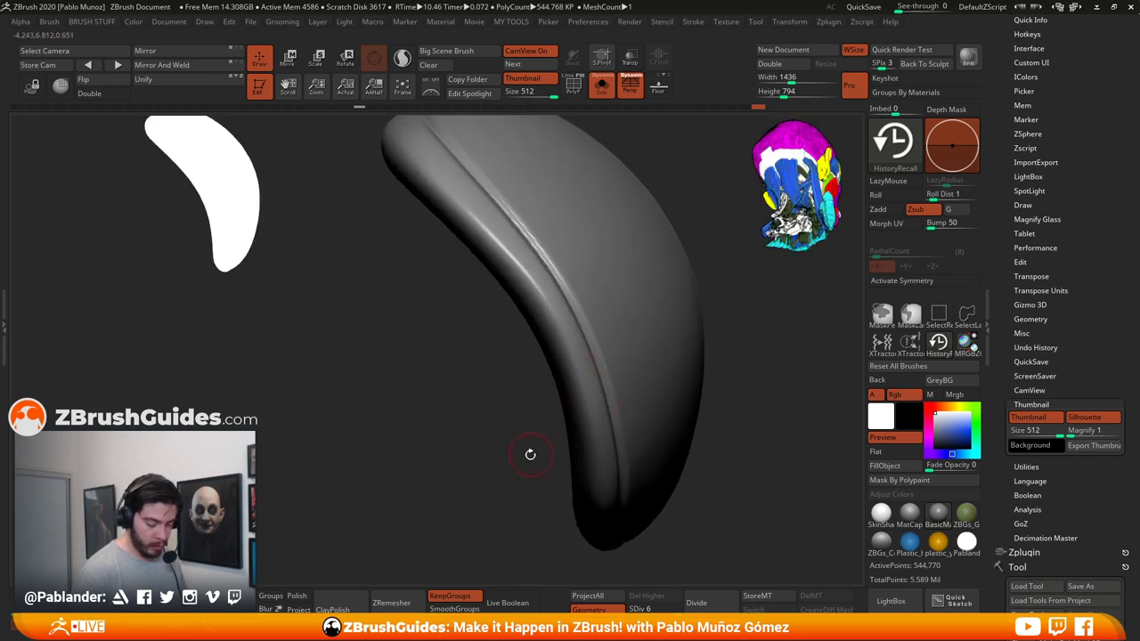
mouse_move(530, 455)
right_down()
mouse_move(661, 418)
mouse_move(677, 400)
mouse_move(621, 393)
mouse_move(671, 382)
mouse_move(667, 400)
right_up()
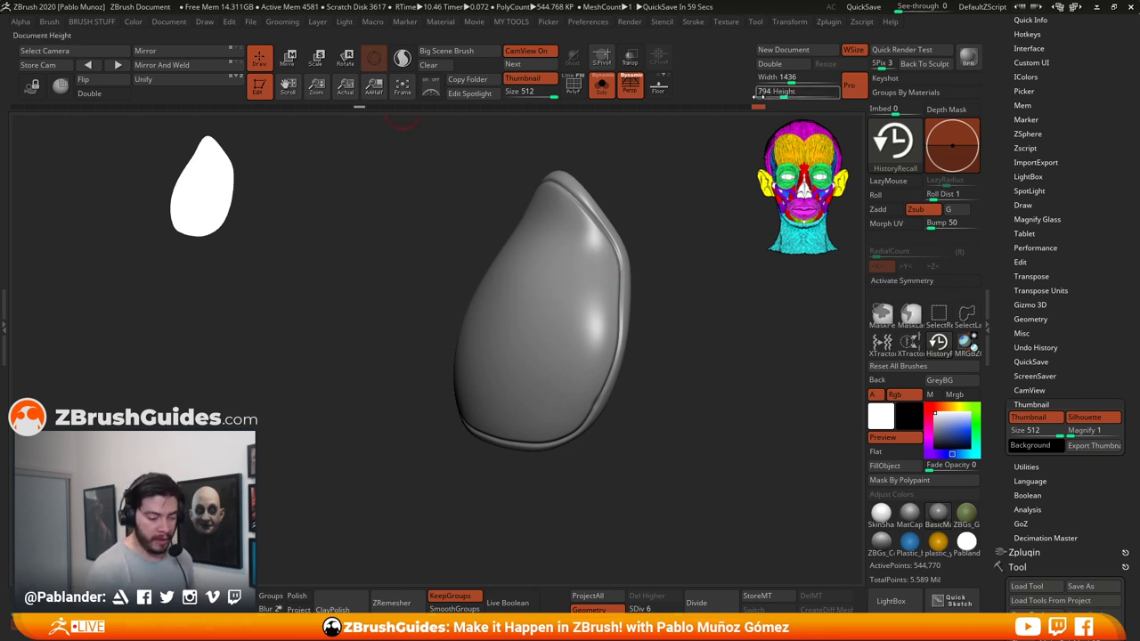
Step: Choose the ClayBuildup brush and add the first clay strokes along the middle of the armour's front rim
mouse_move(680, 359)
mouse_down()
mouse_move(700, 319)
mouse_move(656, 294)
mouse_move(651, 309)
mouse_move(639, 305)
mouse_move(656, 293)
mouse_up()
key(b)
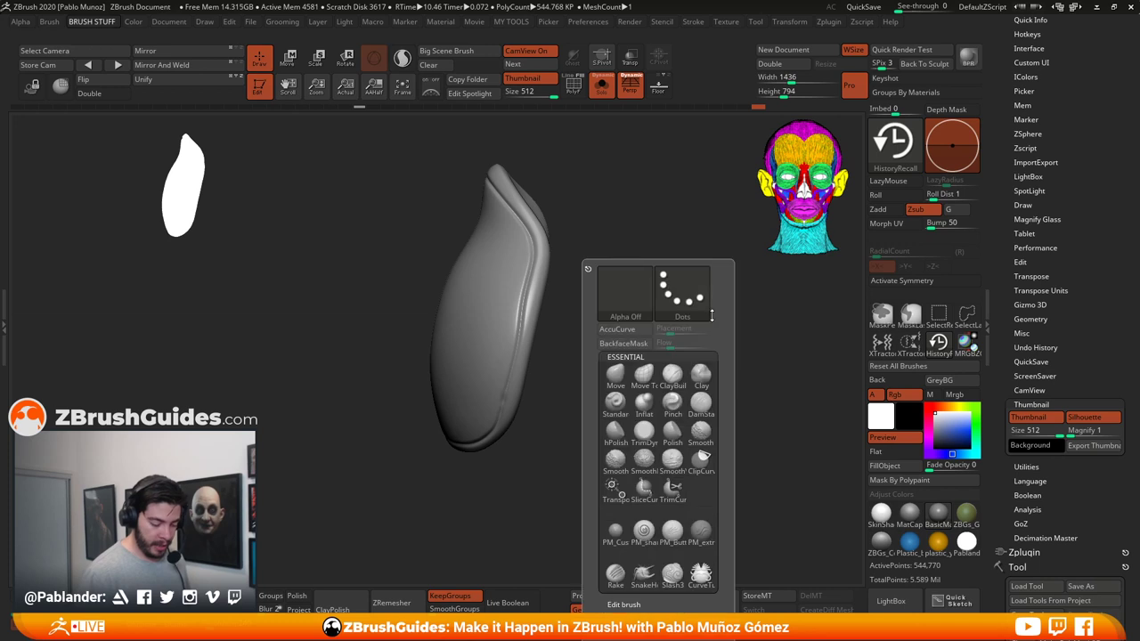
click(673, 376)
alt+drag(561, 278, 588, 309)
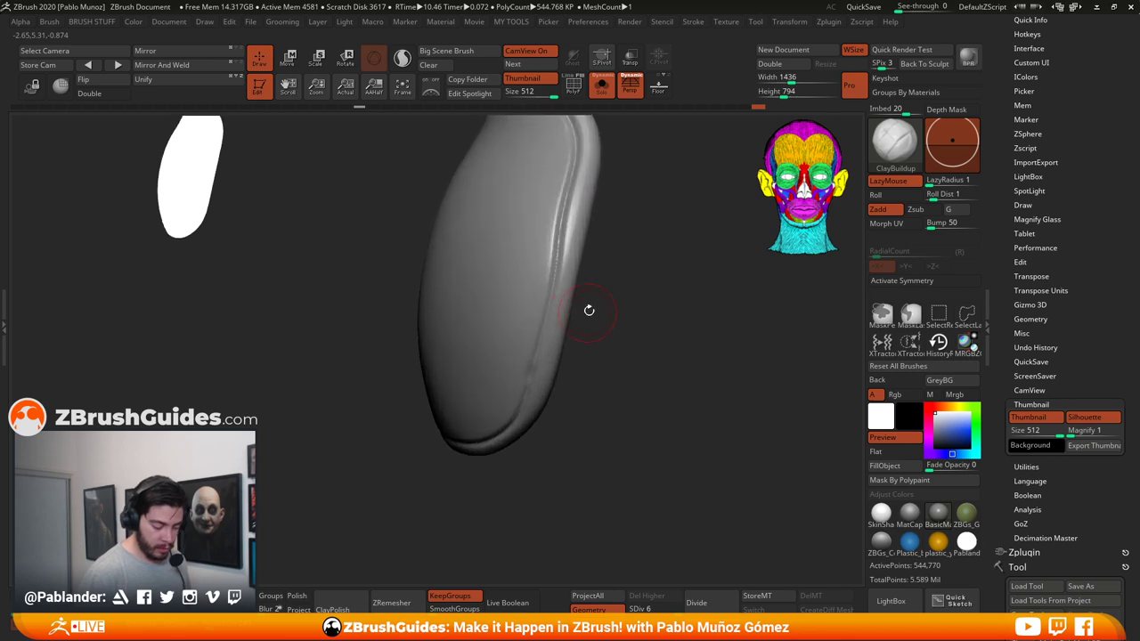
mouse_move(604, 237)
alt+mouse_down()
mouse_move(572, 310)
mouse_move(539, 277)
mouse_move(533, 302)
mouse_move(540, 263)
alt+mouse_up()
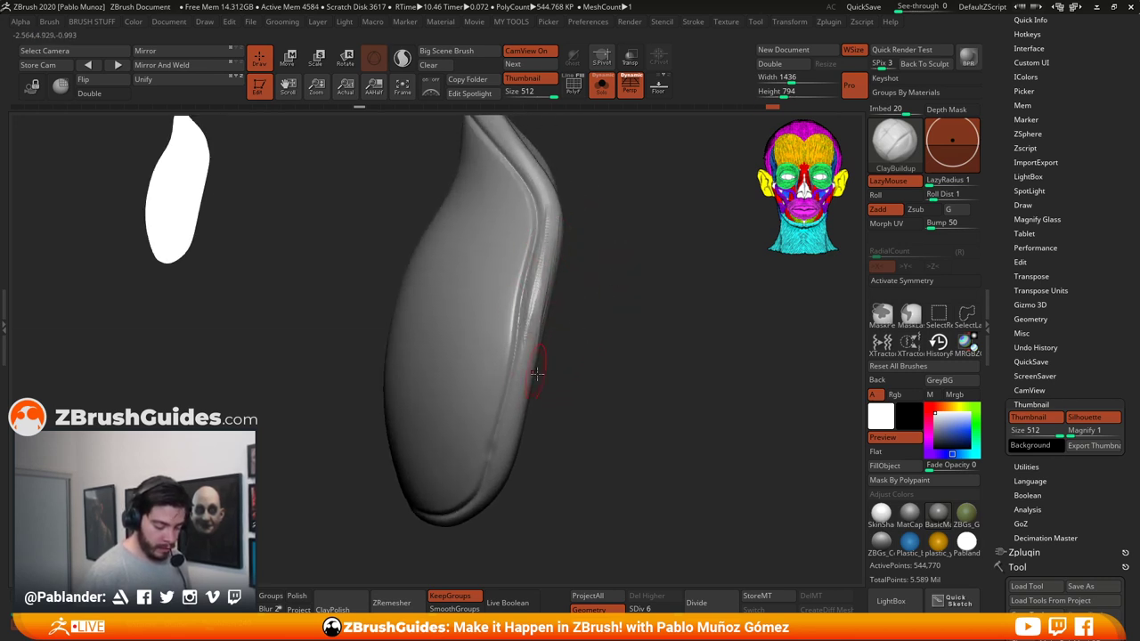
mouse_move(536, 372)
mouse_down()
mouse_move(582, 295)
mouse_move(535, 350)
mouse_up()
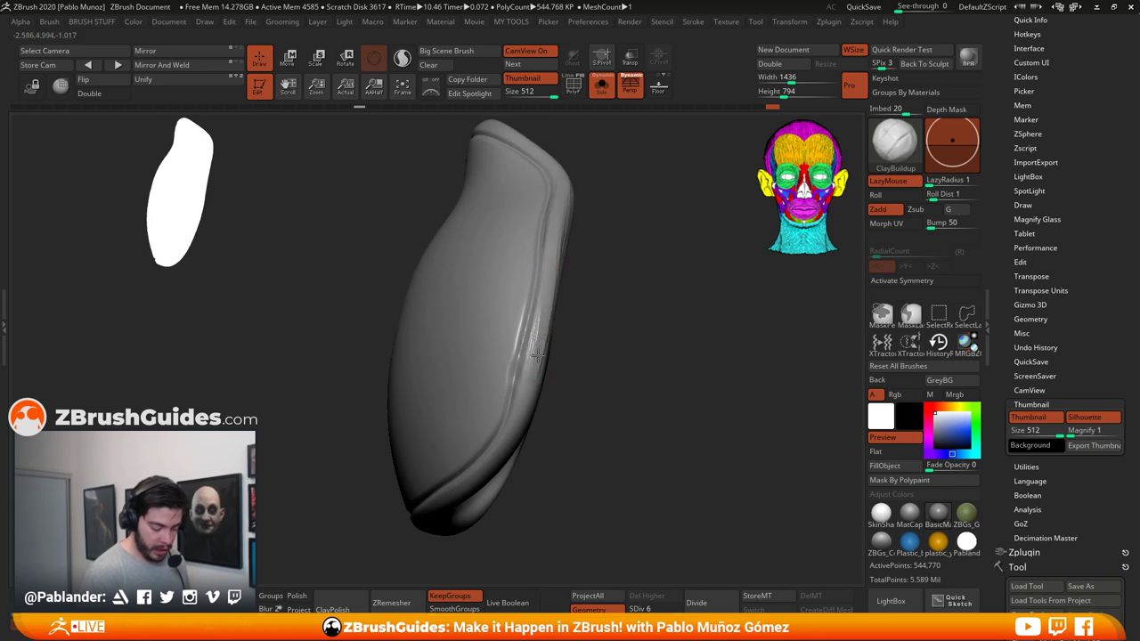
mouse_move(584, 410)
alt+mouse_down()
mouse_move(608, 356)
mouse_move(606, 298)
mouse_move(557, 335)
mouse_move(542, 300)
mouse_move(531, 349)
alt+mouse_up()
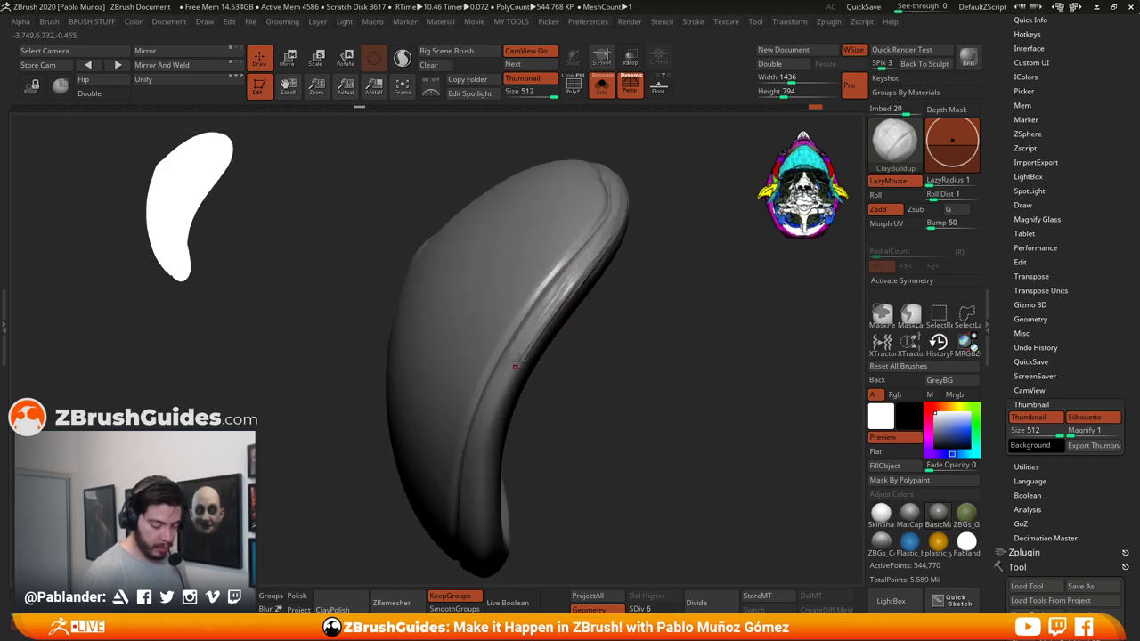
Step: Extend the clay build-up along the underside and outer face of the rim with long ClayBuildup strokes
drag(491, 427, 592, 198)
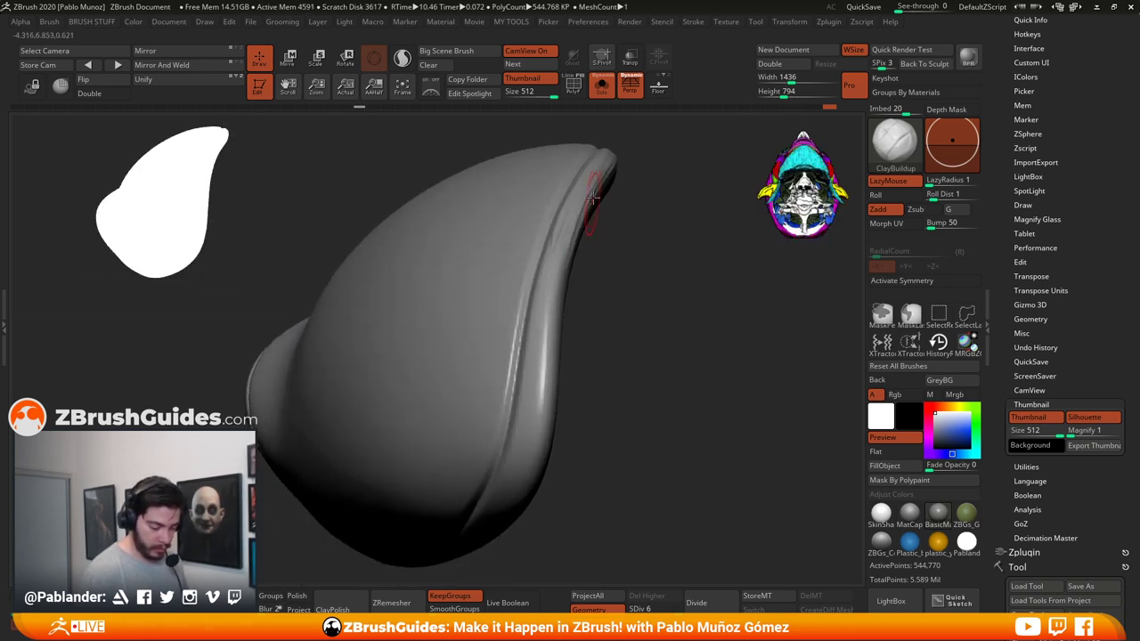
drag(539, 383, 533, 459)
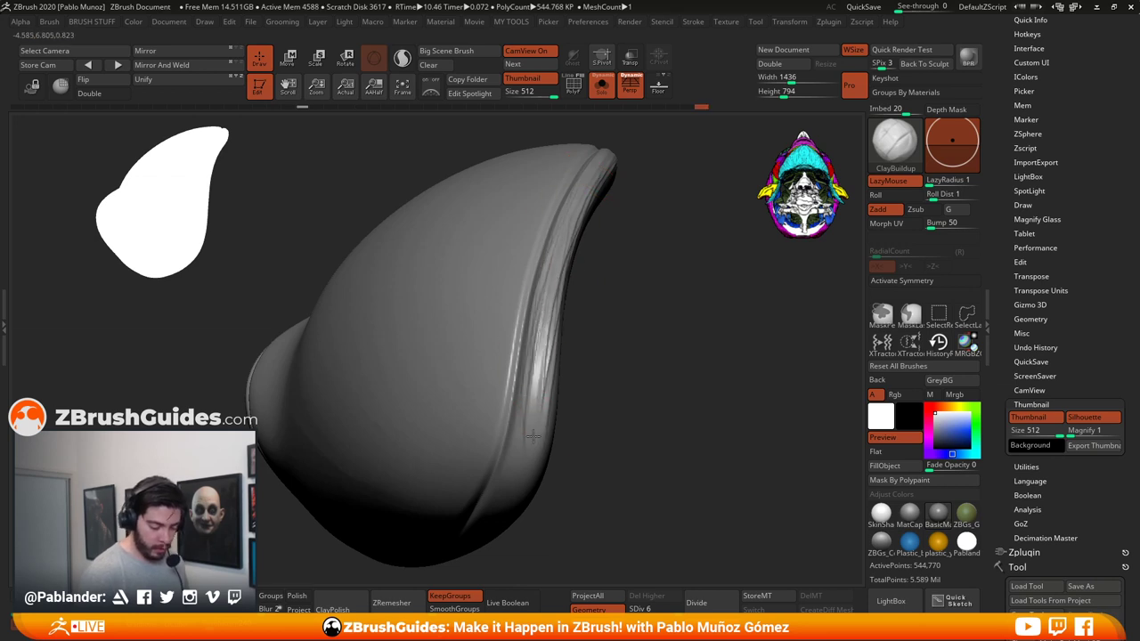
mouse_move(574, 423)
mouse_down()
mouse_move(703, 356)
mouse_move(624, 204)
mouse_move(577, 307)
mouse_up()
mouse_move(595, 237)
mouse_down()
mouse_move(577, 307)
mouse_move(580, 288)
mouse_move(623, 356)
mouse_move(664, 344)
mouse_up()
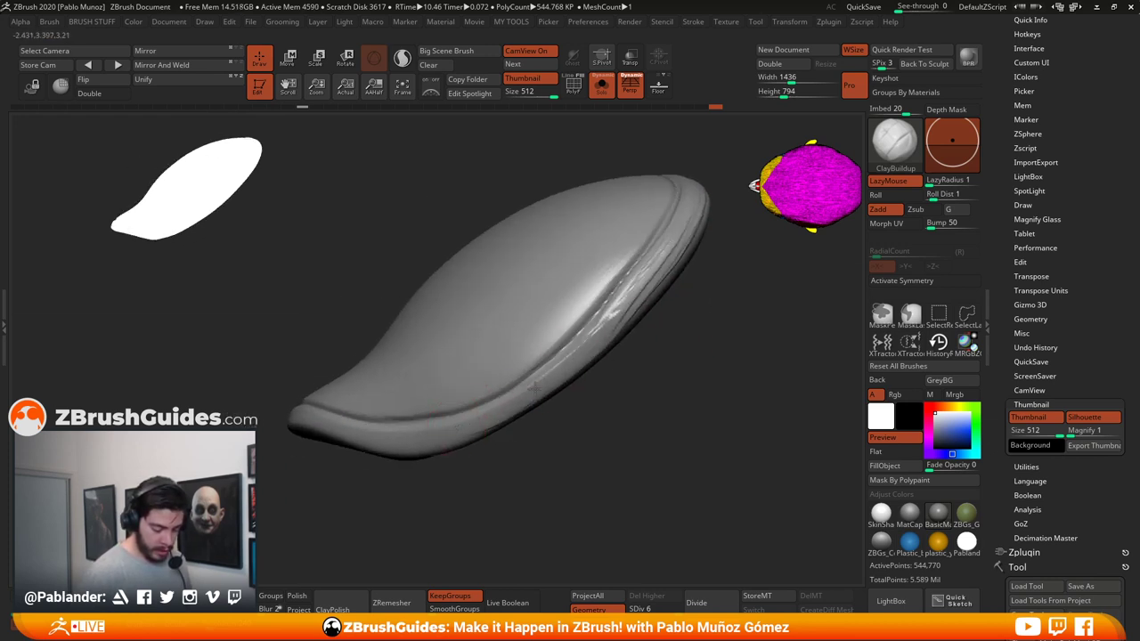
drag(682, 281, 668, 313)
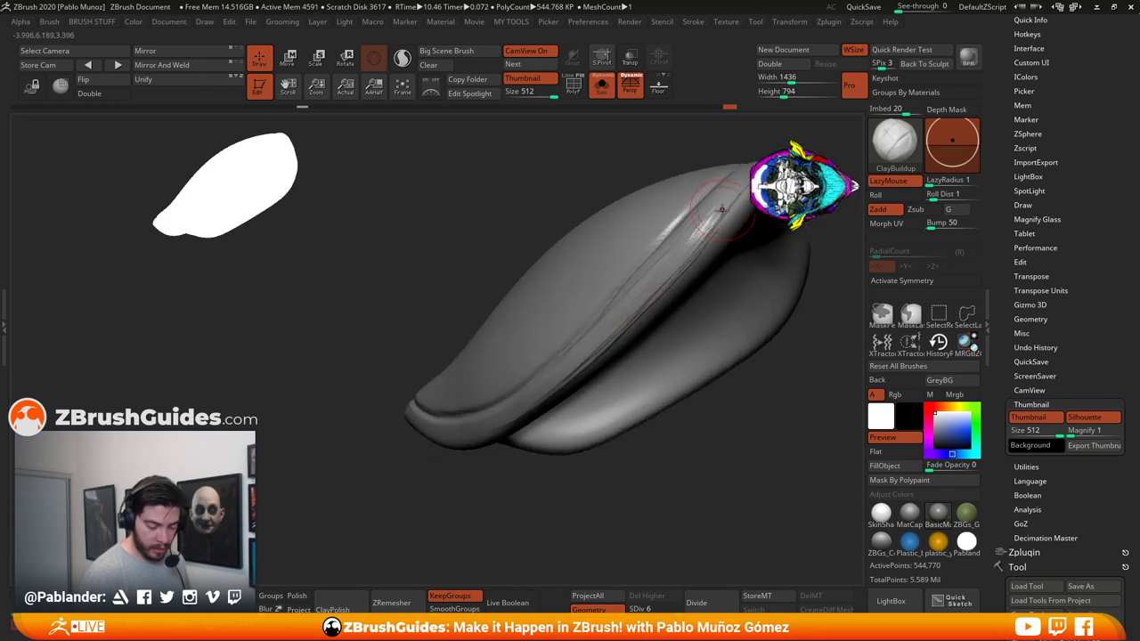
Step: Build up clay around the rim's lower corner and along the edge leading to the narrow tip
mouse_move(632, 345)
right_down()
mouse_move(757, 314)
mouse_move(687, 395)
mouse_move(564, 365)
right_up()
mouse_move(563, 364)
mouse_down()
mouse_move(637, 298)
mouse_move(642, 381)
mouse_move(422, 419)
mouse_up()
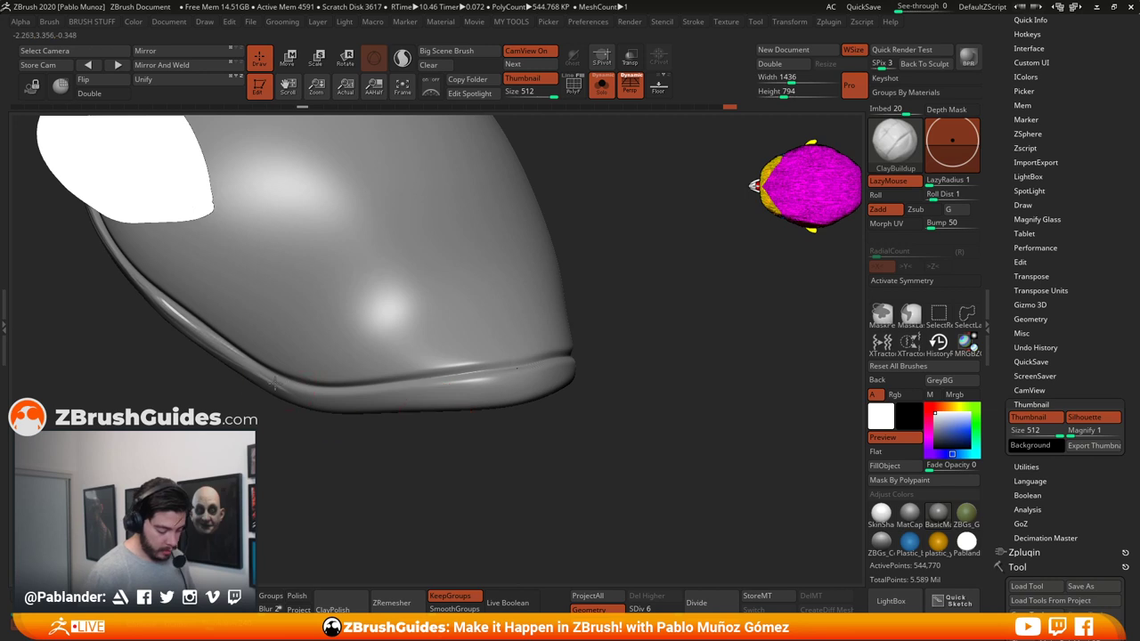
mouse_move(547, 372)
right_down()
mouse_move(654, 387)
mouse_move(576, 390)
right_up()
drag(449, 388, 529, 354)
mouse_move(628, 342)
mouse_down()
mouse_move(644, 331)
mouse_move(629, 336)
mouse_move(633, 309)
mouse_move(581, 328)
mouse_move(487, 446)
mouse_up()
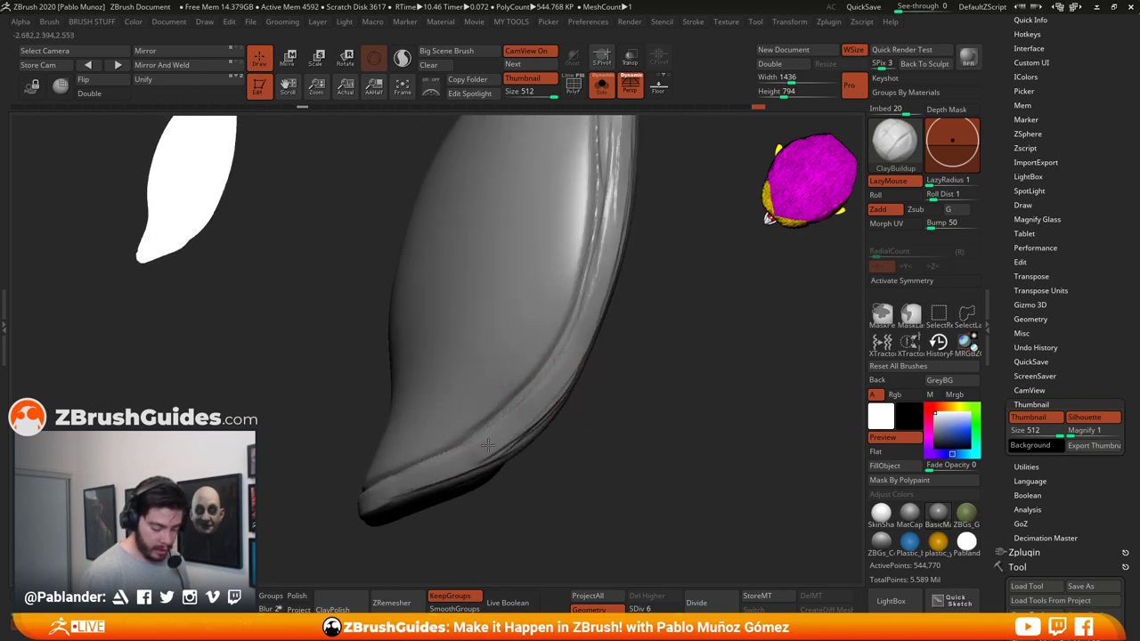
drag(593, 379, 606, 245)
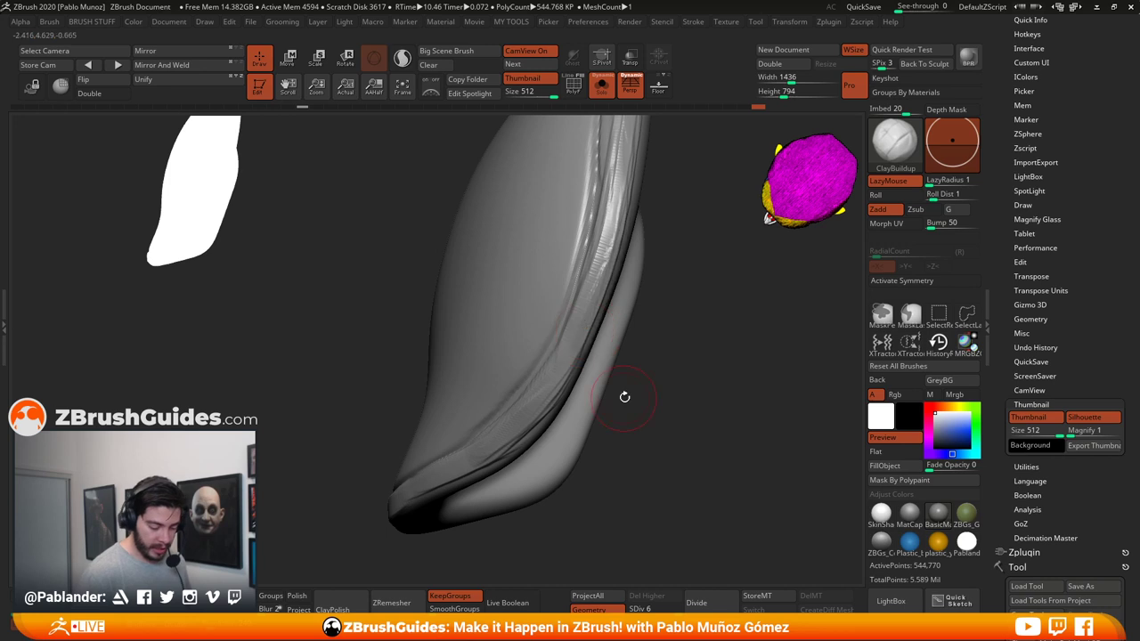
Step: Thicken the remaining thin stretches of the rim with ClayBuildup, working around the armour's lower edge
drag(623, 394, 666, 350)
mouse_move(641, 392)
mouse_down()
mouse_move(613, 376)
mouse_move(654, 371)
mouse_up()
mouse_move(568, 421)
mouse_down()
mouse_move(661, 395)
mouse_move(547, 399)
mouse_up()
mouse_move(626, 398)
mouse_down()
mouse_move(628, 457)
mouse_move(681, 363)
mouse_up()
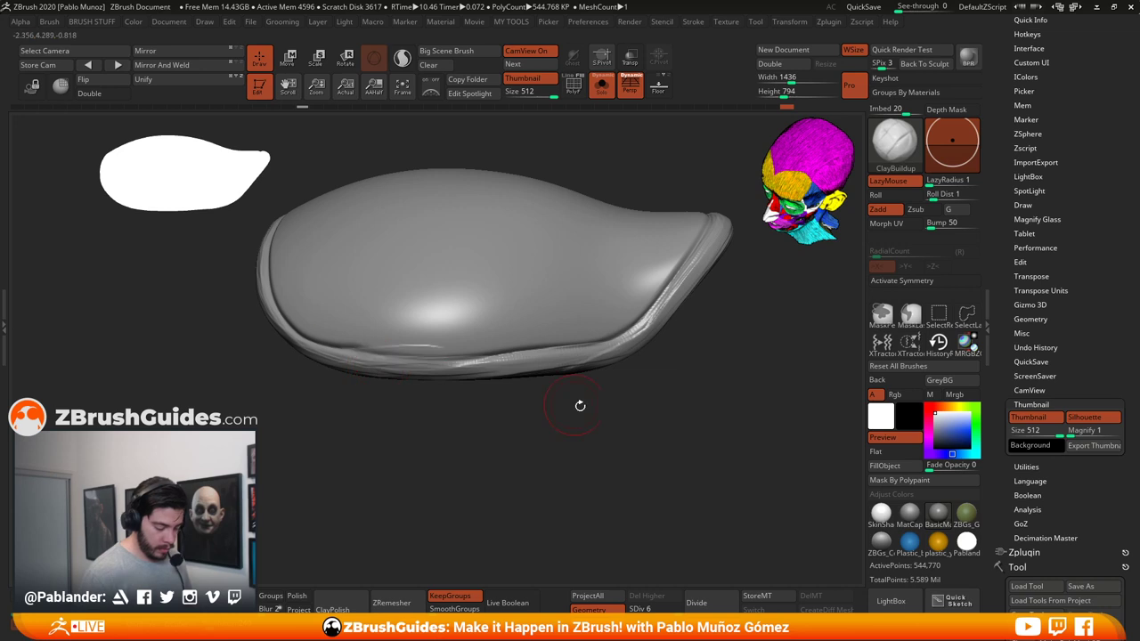
mouse_move(607, 416)
mouse_down()
mouse_move(602, 382)
mouse_move(571, 385)
mouse_move(635, 350)
mouse_move(627, 382)
mouse_move(670, 344)
mouse_move(652, 352)
mouse_up()
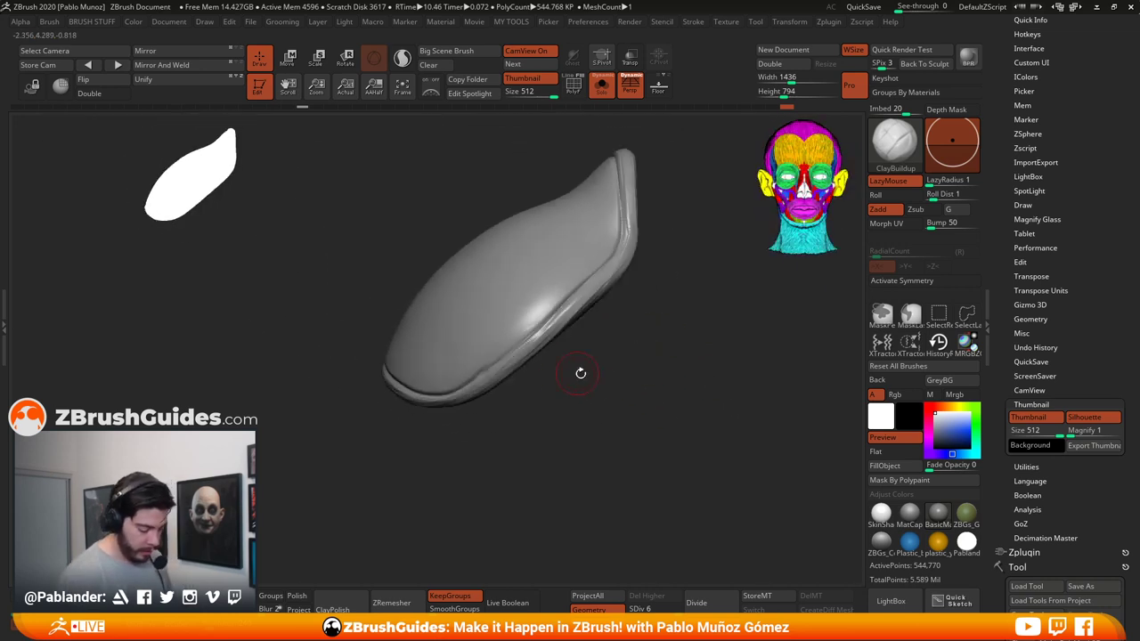
mouse_move(579, 373)
mouse_down()
mouse_move(634, 387)
mouse_move(654, 356)
mouse_move(626, 333)
mouse_move(565, 392)
mouse_up()
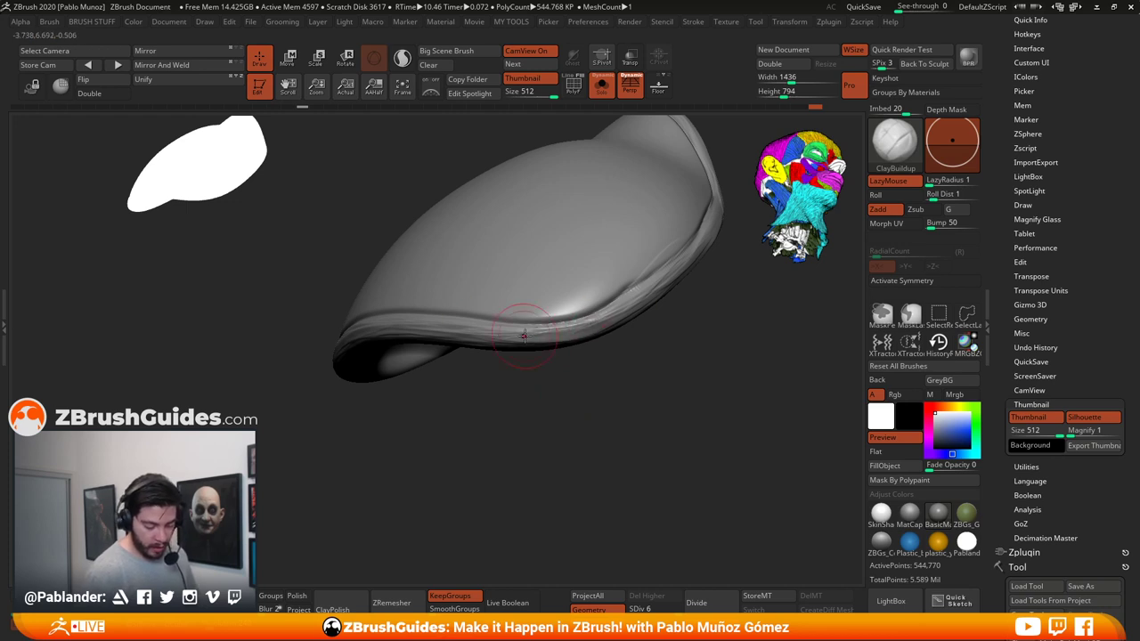
Step: Lay short clay strokes across the groove between the shell and the front rim, smoothing and reworking the transition
mouse_move(534, 365)
mouse_down()
mouse_move(644, 386)
mouse_move(641, 356)
mouse_move(687, 376)
mouse_move(466, 368)
mouse_move(661, 336)
mouse_move(629, 408)
mouse_move(640, 369)
mouse_up()
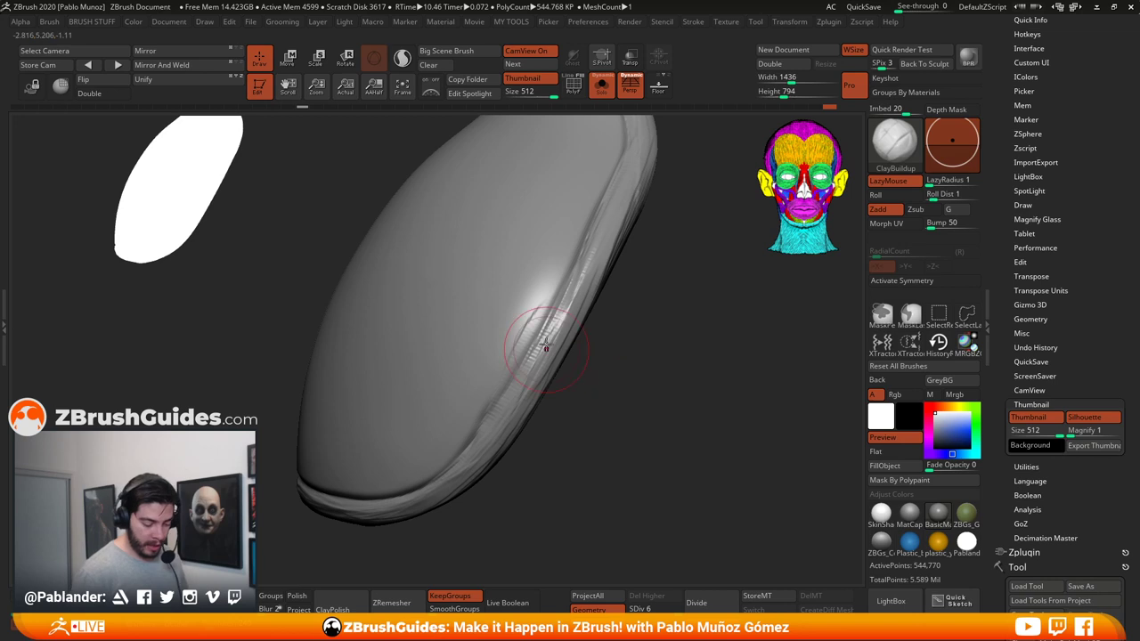
drag(546, 347, 591, 430)
mouse_move(651, 410)
alt+mouse_down()
mouse_move(649, 359)
mouse_move(611, 384)
mouse_move(614, 369)
mouse_move(579, 336)
alt+mouse_up()
key(space)
key(shift)
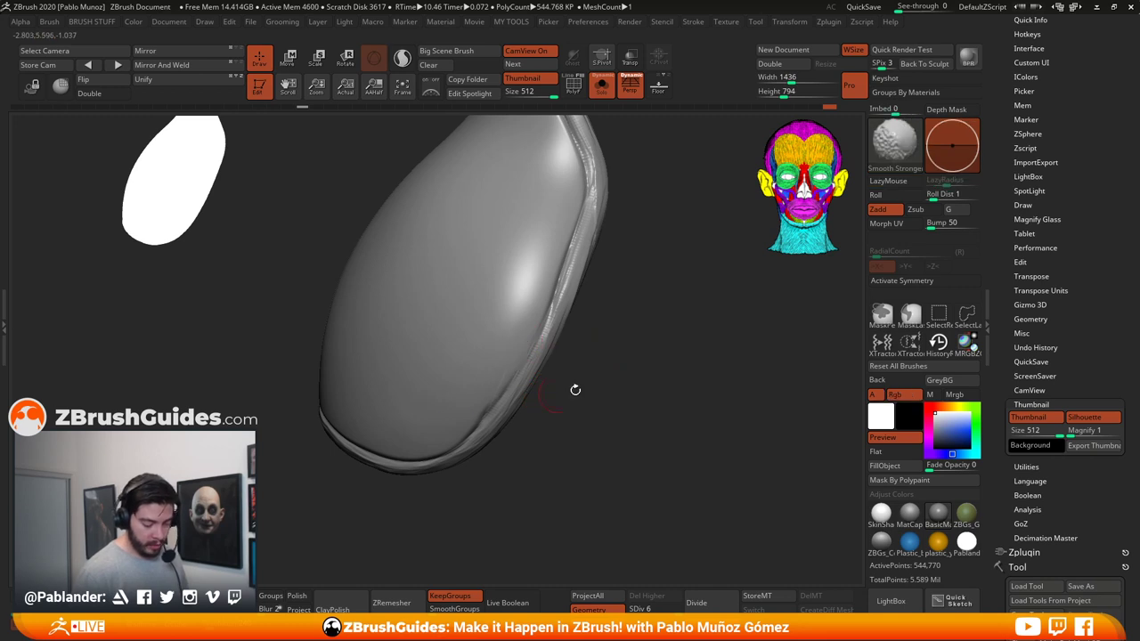
drag(576, 389, 641, 401)
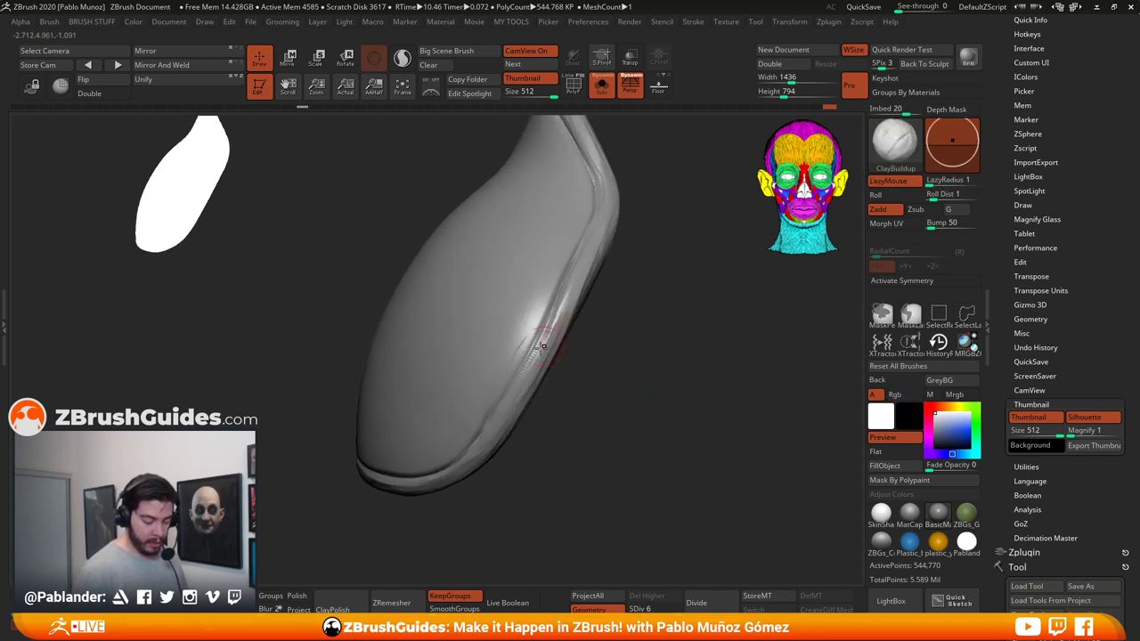
drag(592, 354, 538, 330)
drag(629, 314, 642, 308)
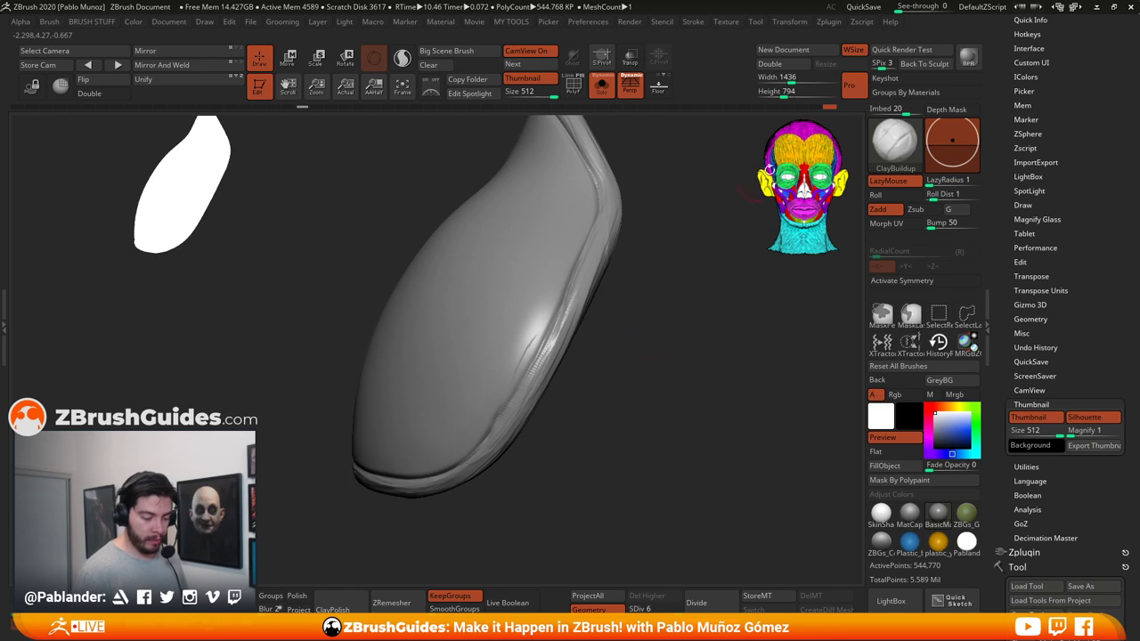
Step: Mark an earlier undo-history state as the new source for HistoryRecall
click(800, 108)
mouse_move(799, 108)
mouse_down()
mouse_move(771, 109)
mouse_move(837, 106)
mouse_up()
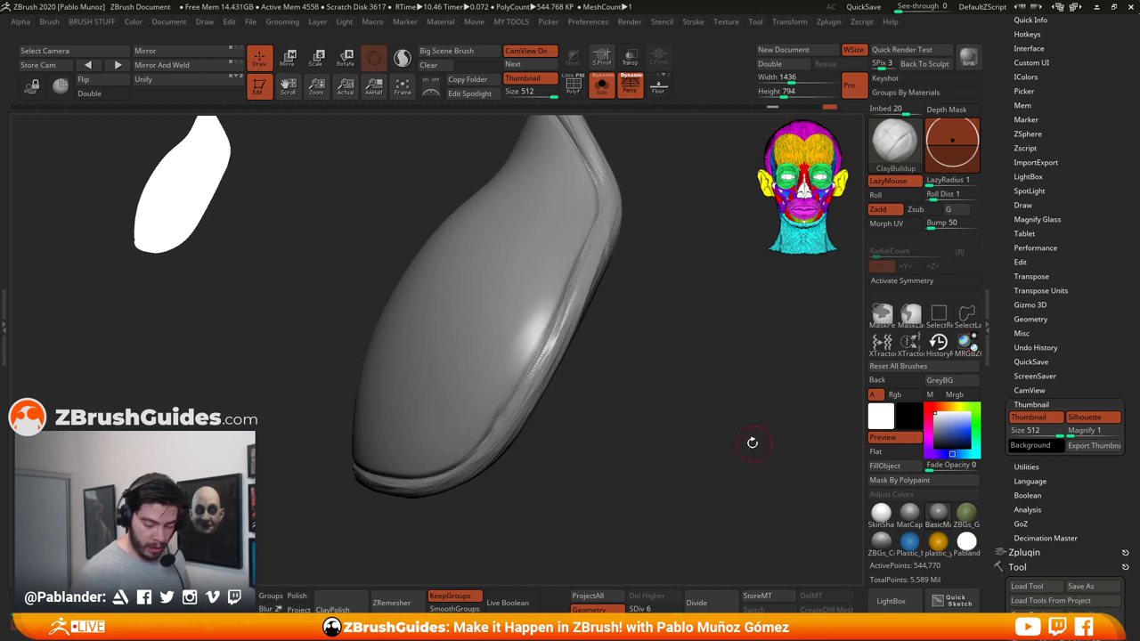
Step: Recall the shell's earlier smooth surface along the uneven groove beside the front rim with the HistoryRecall brush
right_drag(544, 389, 643, 311)
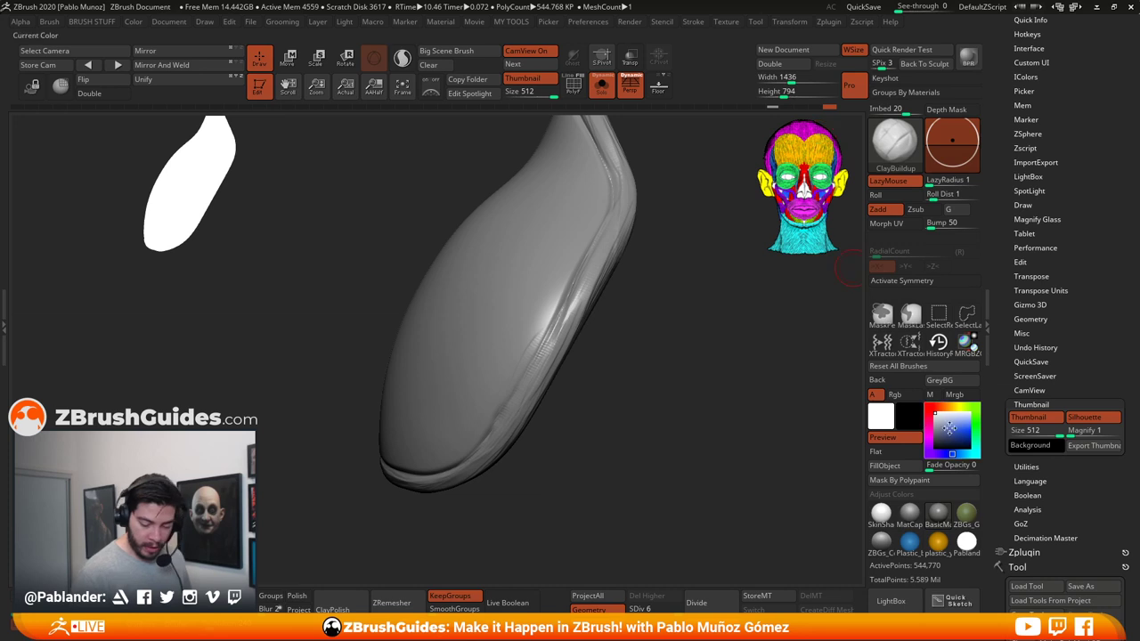
click(938, 342)
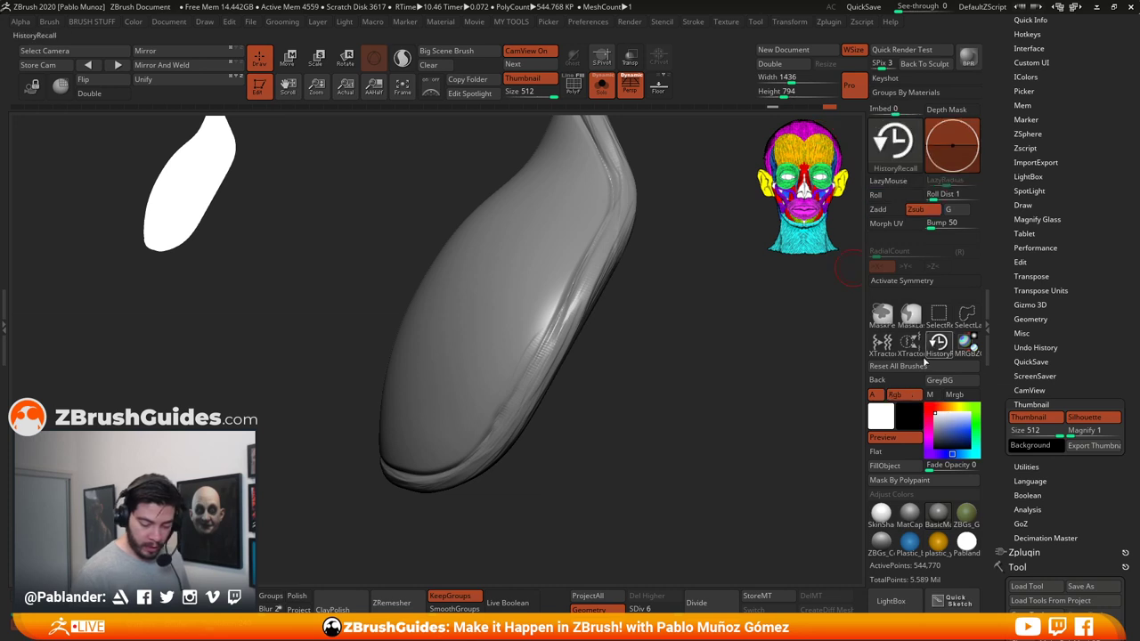
right_click(530, 342)
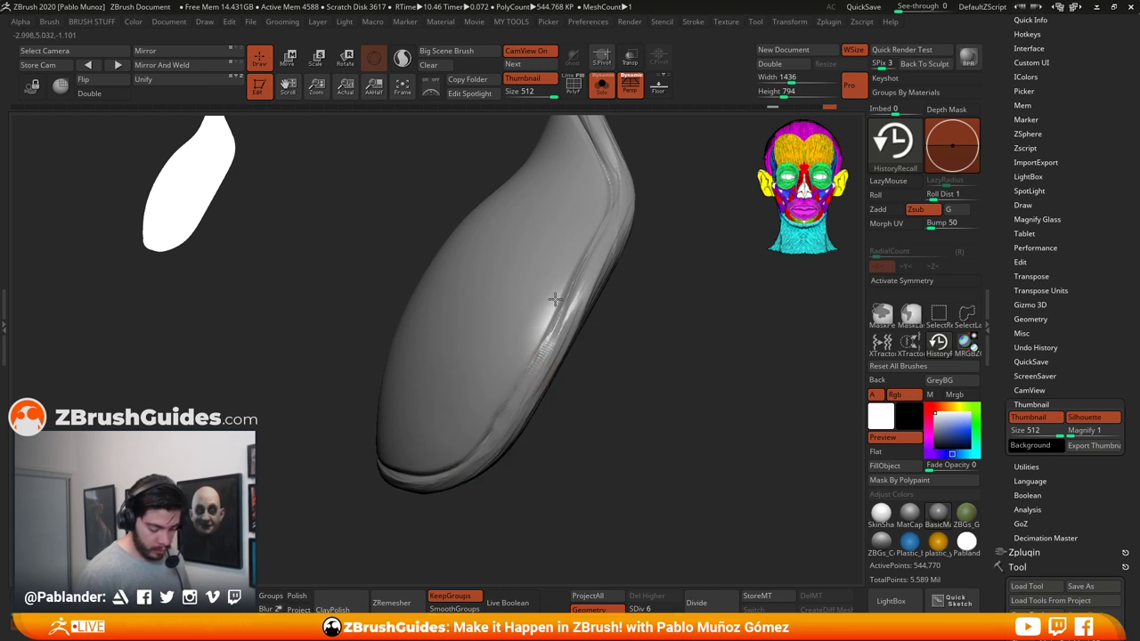
right_drag(555, 300, 572, 379)
drag(528, 346, 508, 393)
Step: Apply Clay Polish to the whole armour piece to tighten and clean its surface
mouse_move(620, 415)
ctrl+right_down()
mouse_move(624, 318)
mouse_move(604, 372)
mouse_move(613, 374)
ctrl+right_up()
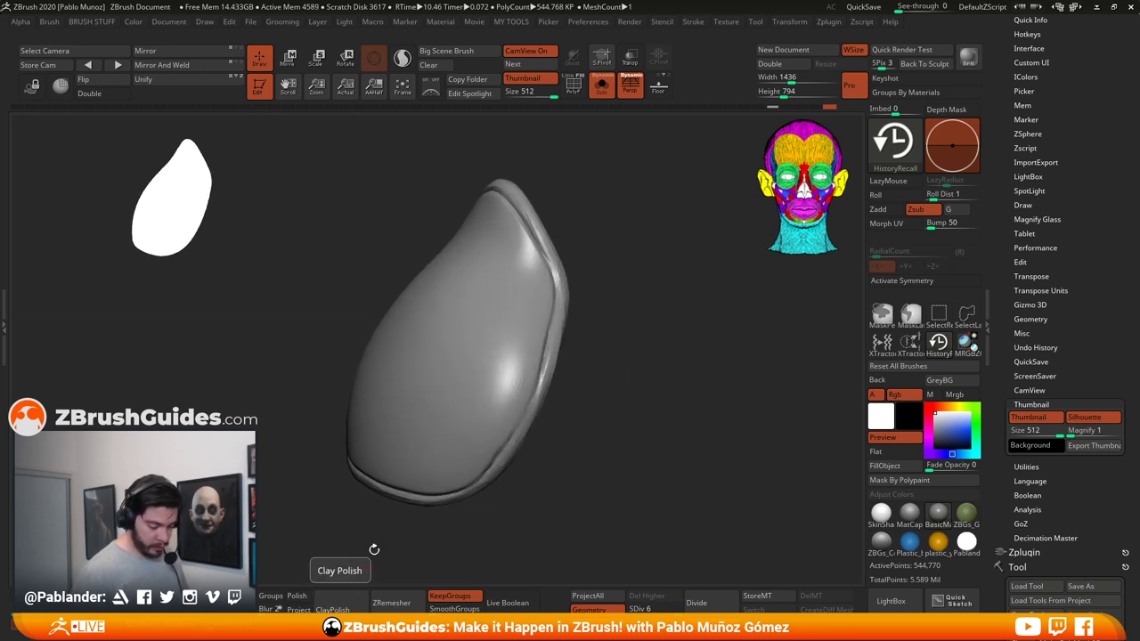
ctrl+drag(626, 400, 651, 392)
right_drag(650, 392, 598, 388)
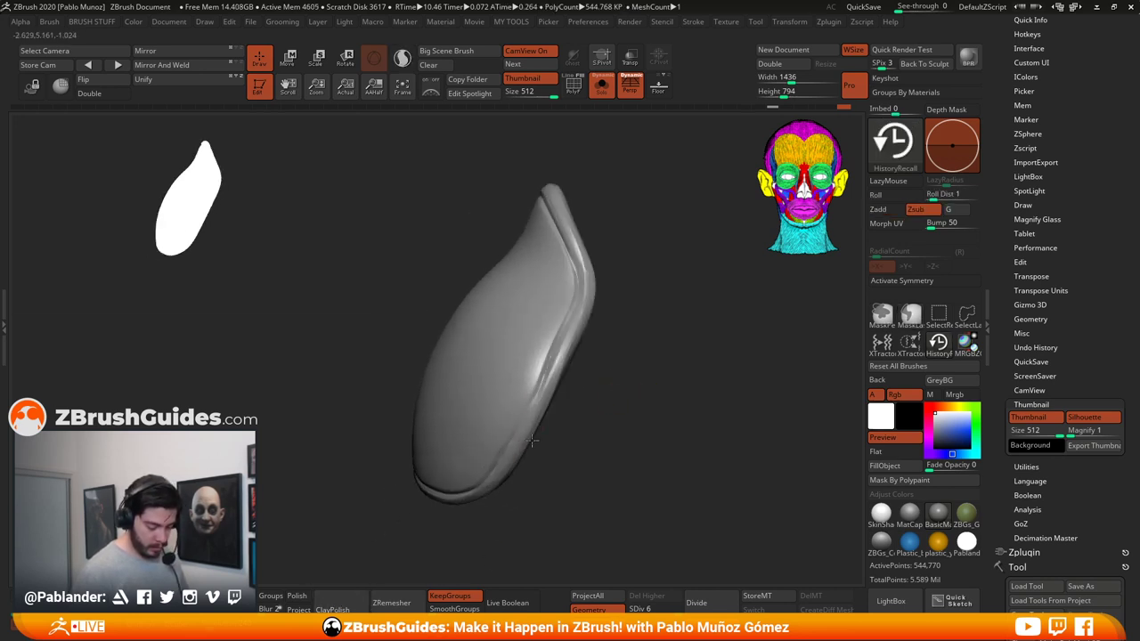
click(347, 607)
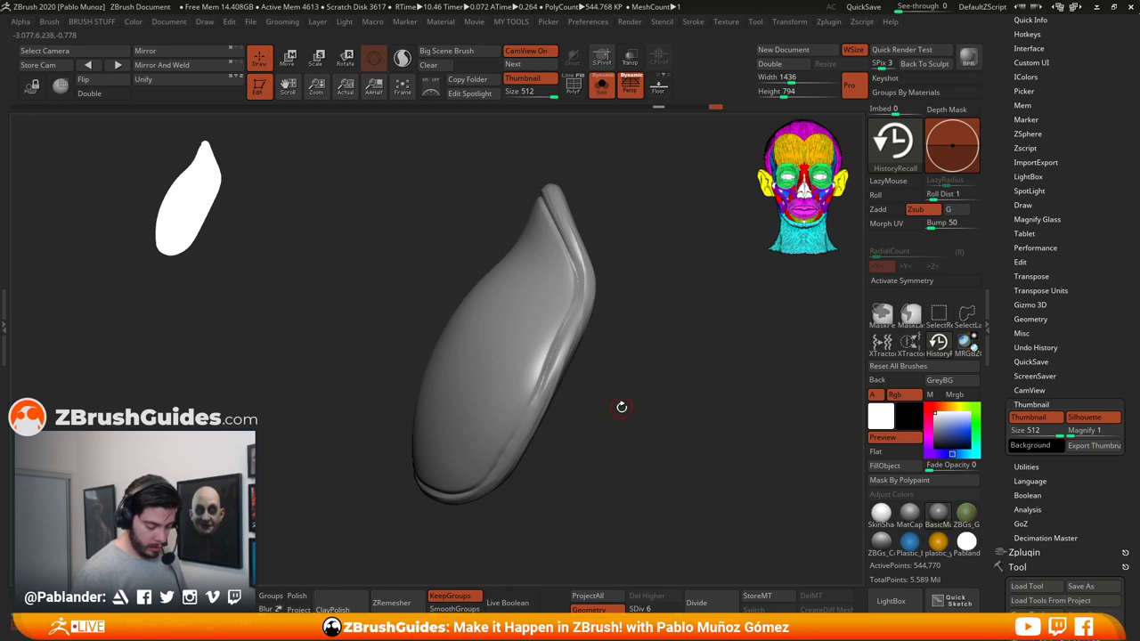
Step: Sharpen the groove between the shell and the front rim with DamStandard, from the lower curve to the narrow tip
key(b)
click(670, 404)
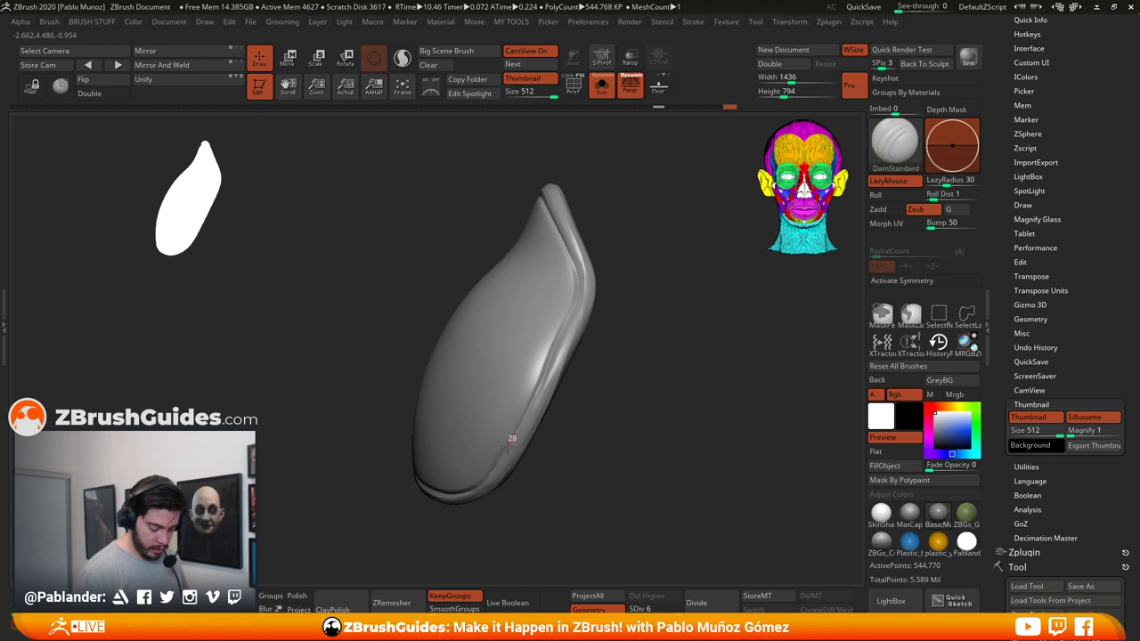
mouse_move(555, 425)
mouse_down()
mouse_move(621, 430)
mouse_move(598, 318)
mouse_up()
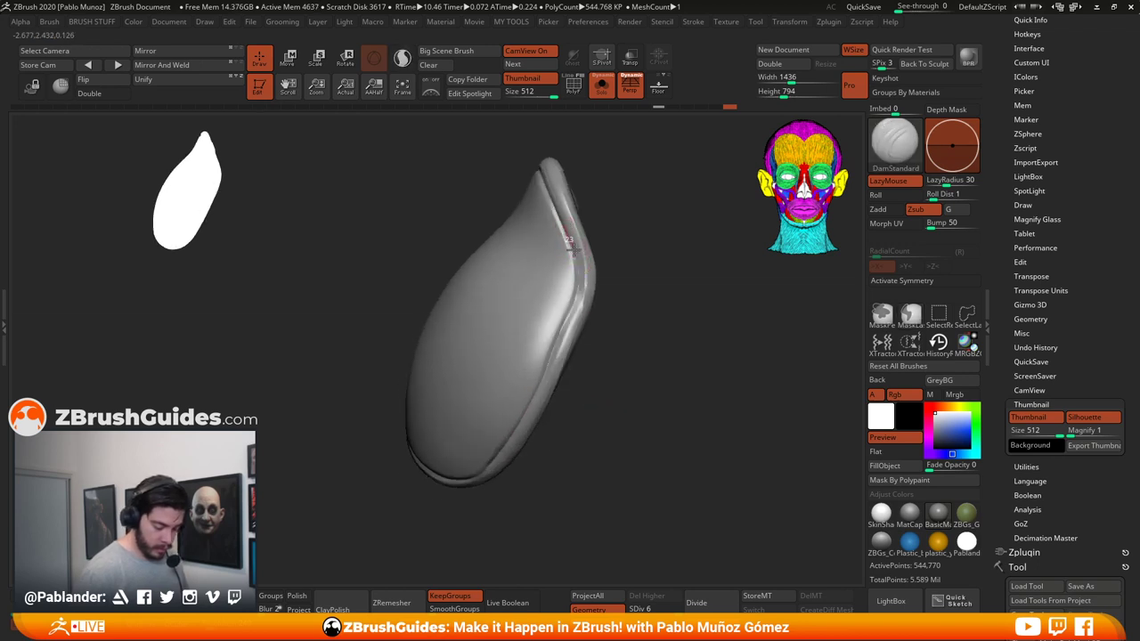
drag(577, 296, 552, 357)
Step: Flatten the front rim beside the narrow tip with a resized TrimDynamic brush
key(space)
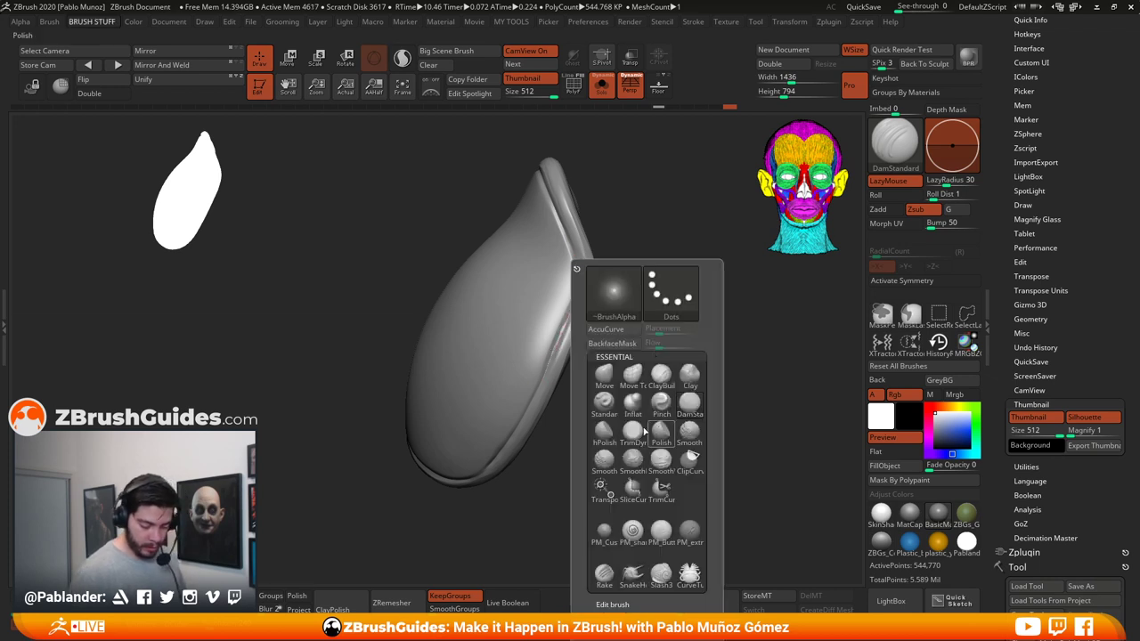
click(632, 430)
key(space)
key(space)
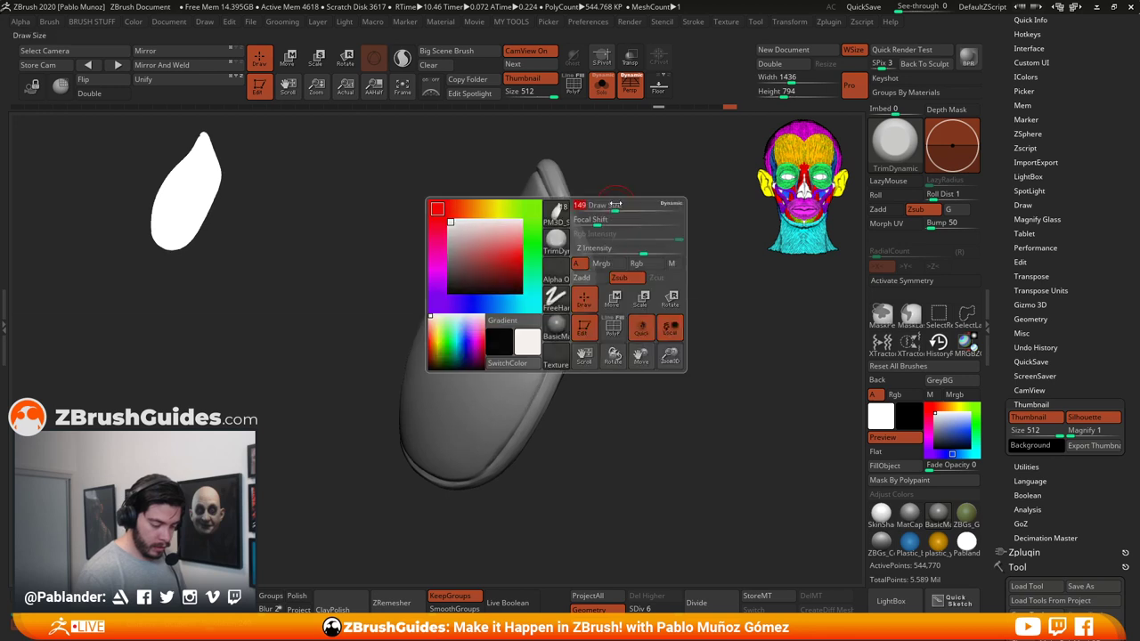
ctrl+right_drag(602, 208, 583, 227)
drag(581, 226, 559, 180)
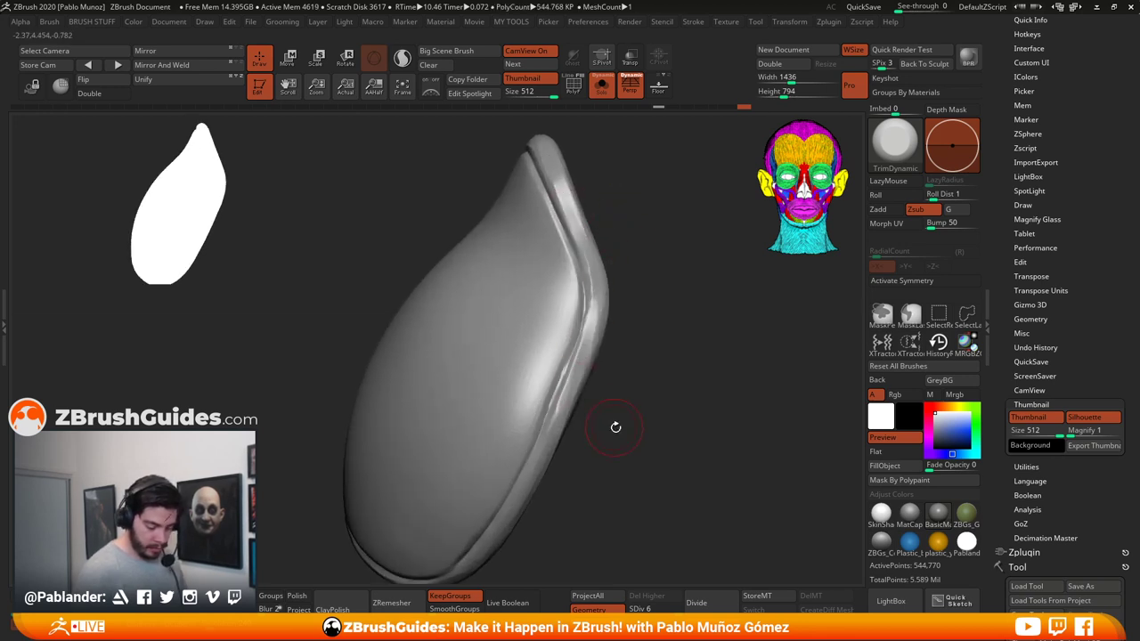
Step: Trim planes along the outside of the front rim with TrimDynamic, following it around the armour's curved side
right_drag(611, 419, 624, 331)
right_drag(519, 500, 664, 324)
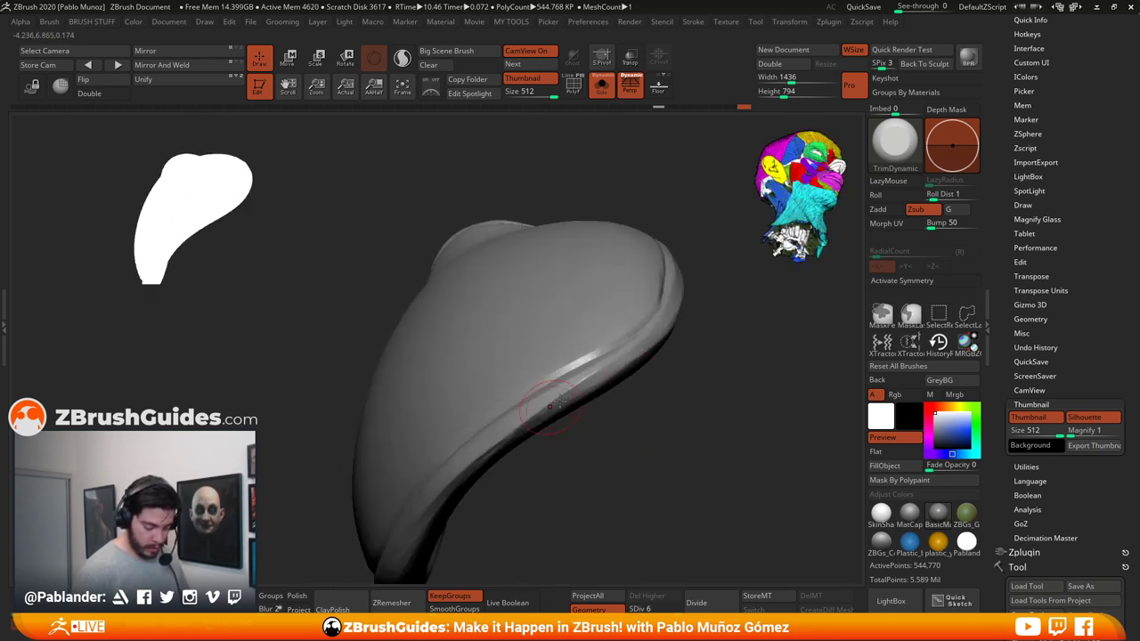
right_drag(490, 445, 618, 305)
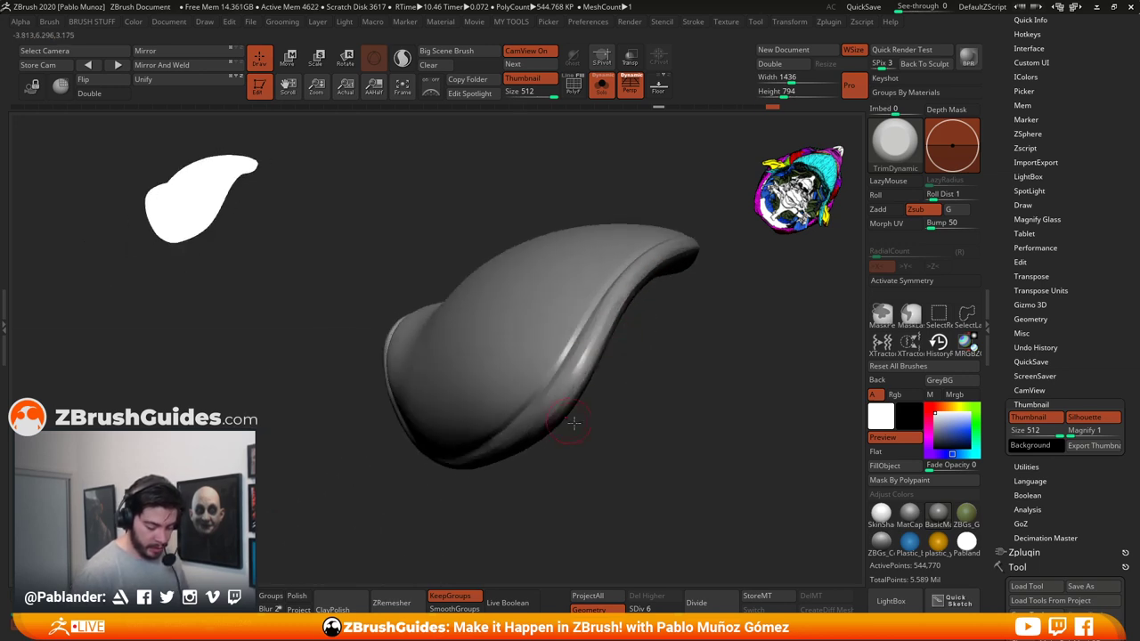
right_drag(578, 378, 647, 387)
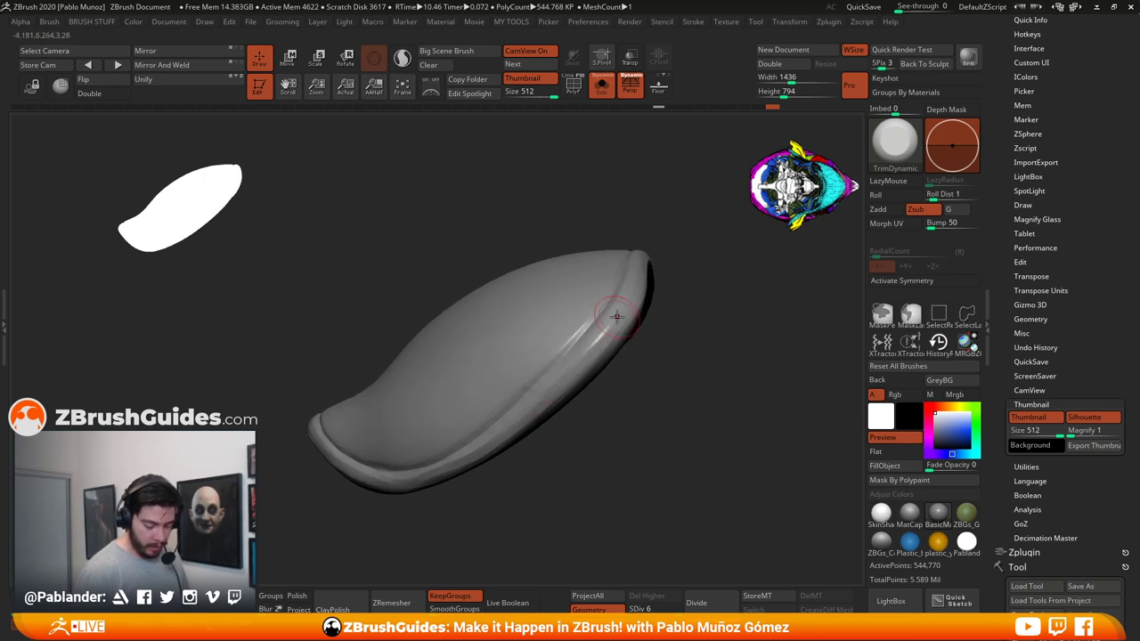
right_drag(617, 318, 628, 297)
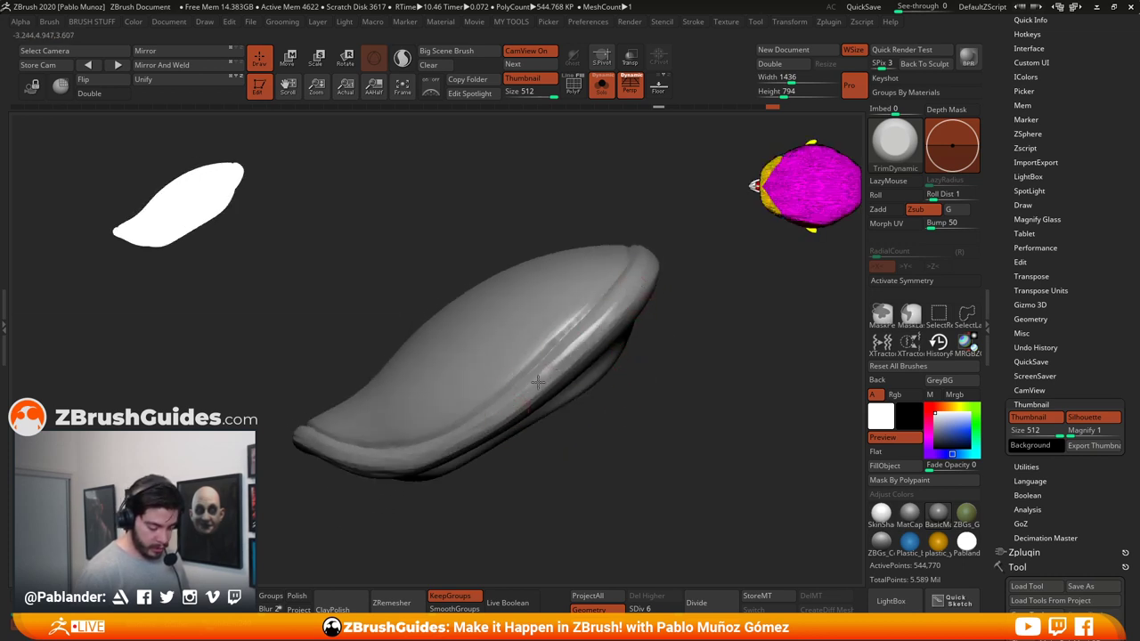
Step: Continue flattening the rim with TrimDynamic along the lower edge and around the underside's end curve
right_drag(488, 438, 555, 367)
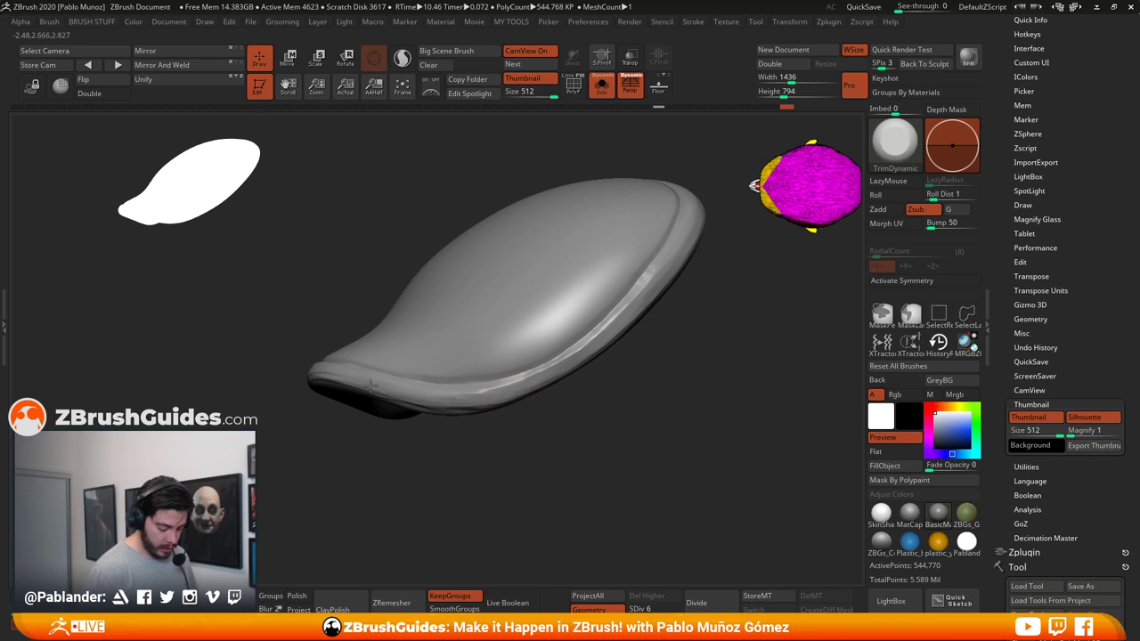
right_drag(380, 451, 489, 395)
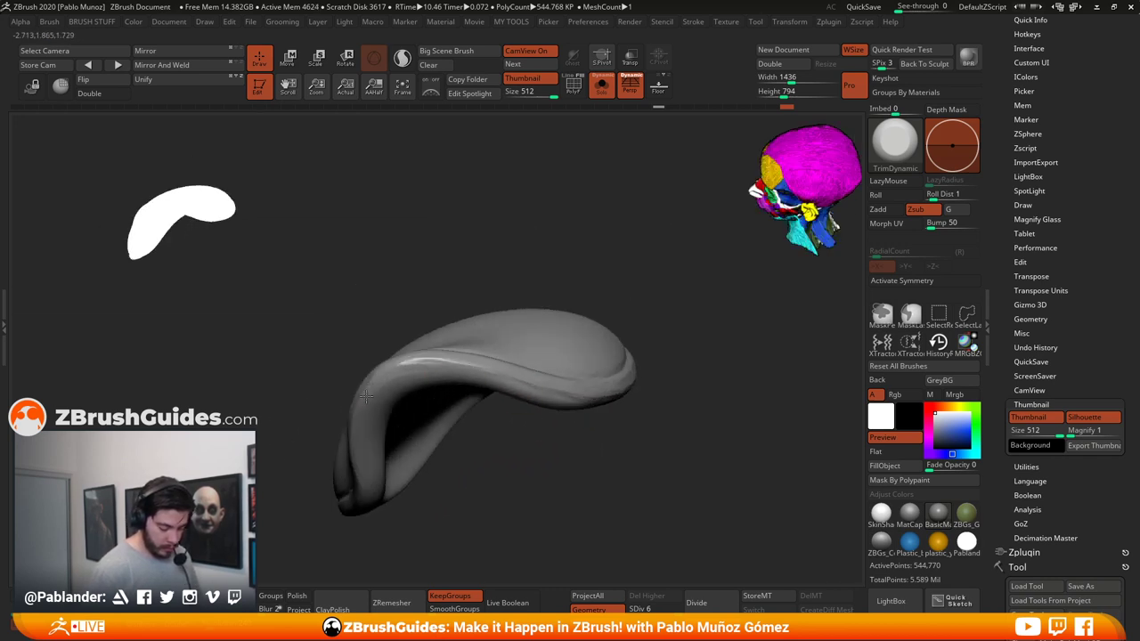
right_drag(606, 436, 613, 363)
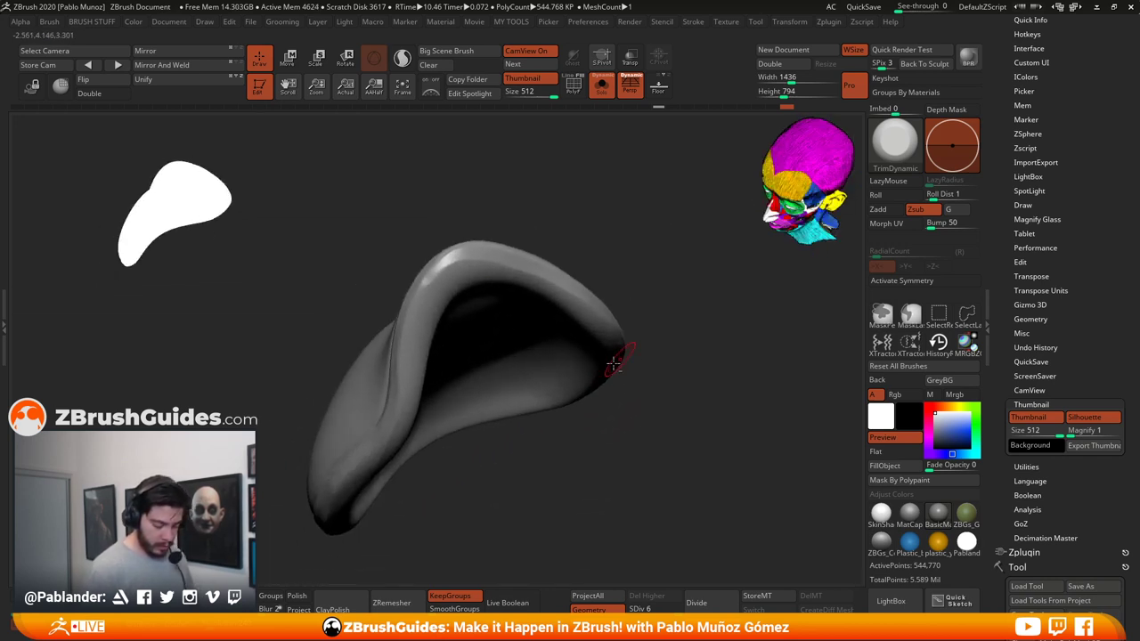
mouse_move(499, 487)
right_down()
mouse_move(552, 394)
mouse_move(552, 329)
mouse_move(499, 201)
right_up()
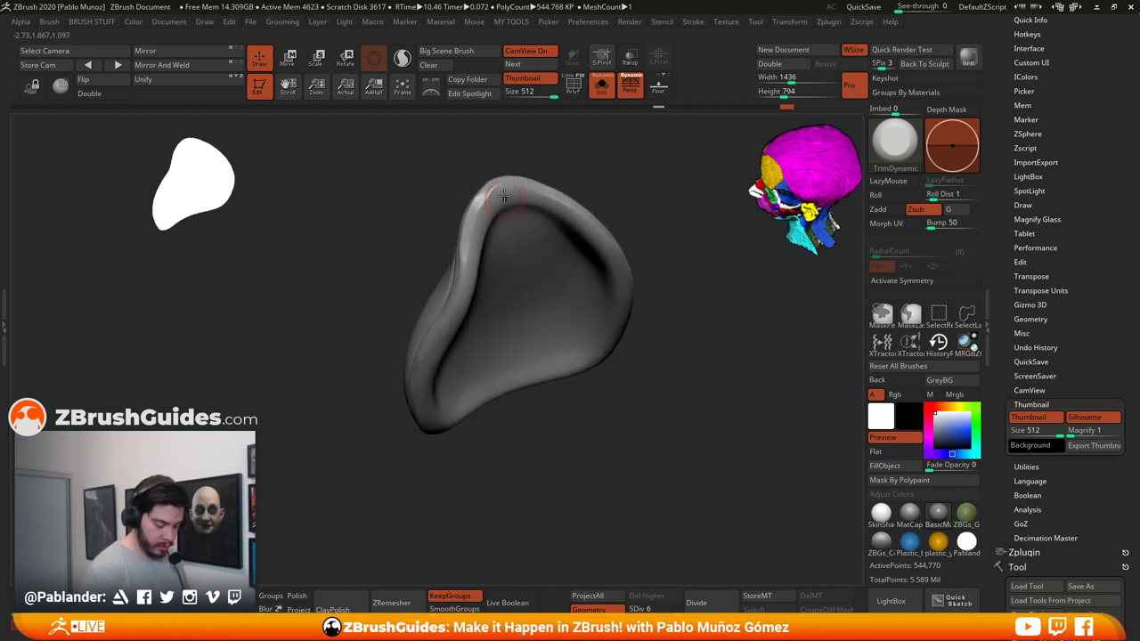
drag(498, 194, 491, 198)
Step: Trim the rim's inner face around the hollow side and along the remaining back edge with TrimDynamic
right_drag(506, 445, 484, 324)
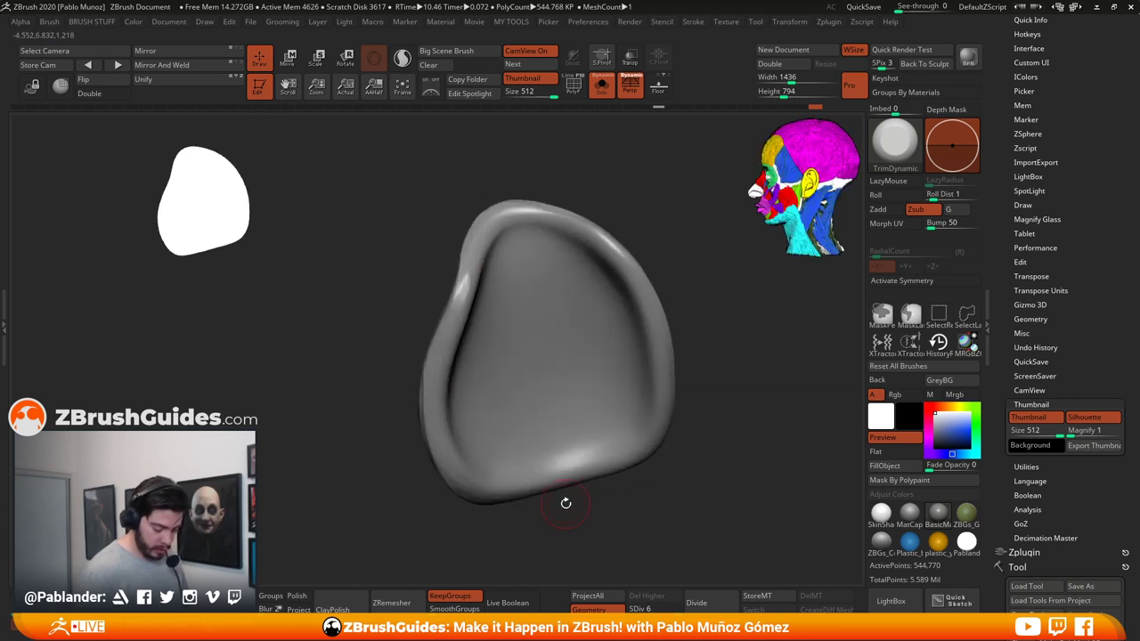
right_drag(565, 502, 590, 420)
right_drag(486, 478, 563, 447)
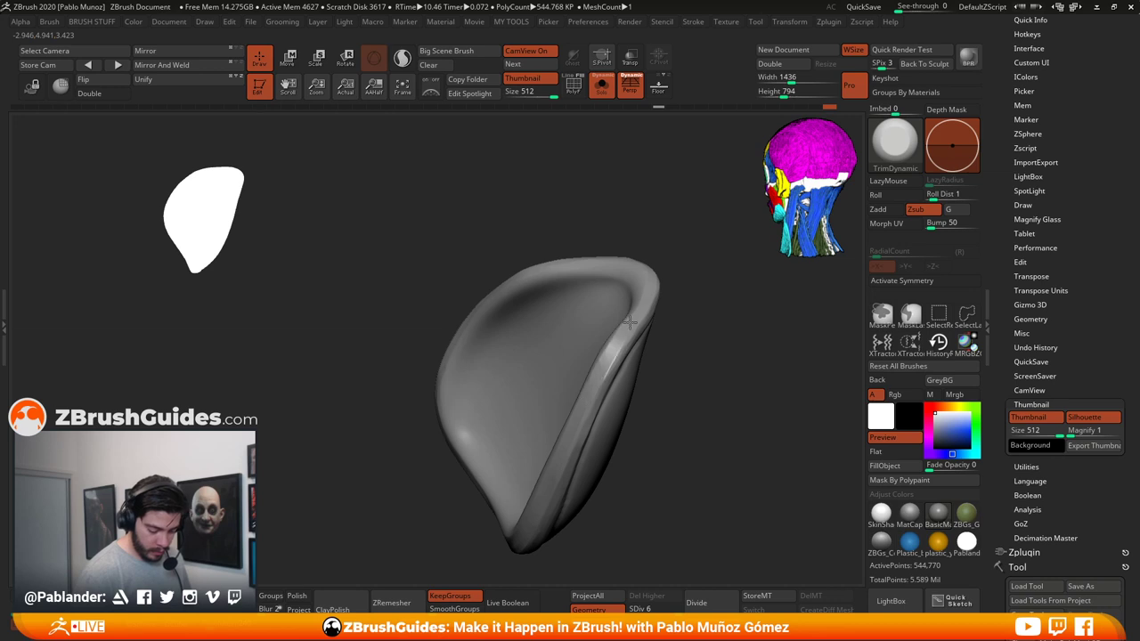
right_drag(628, 331, 650, 364)
mouse_move(519, 264)
mouse_down()
mouse_move(581, 362)
mouse_move(579, 383)
mouse_up()
right_drag(572, 405, 638, 458)
mouse_move(643, 398)
right_down()
mouse_move(641, 379)
mouse_move(672, 392)
mouse_move(636, 407)
right_up()
right_drag(568, 399, 662, 374)
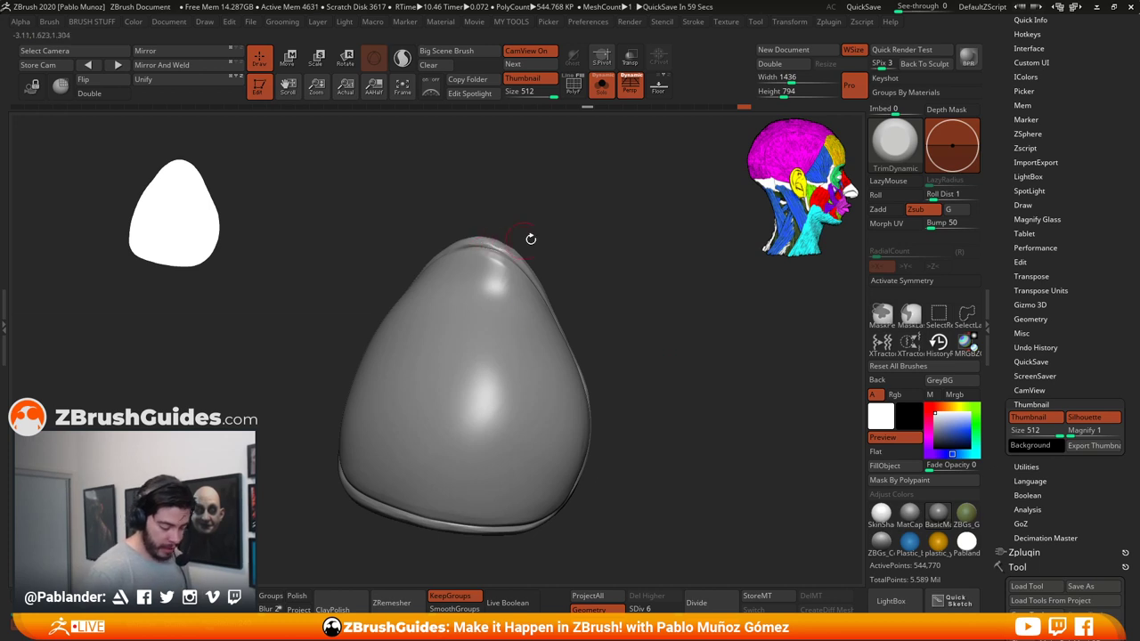
right_drag(529, 237, 689, 497)
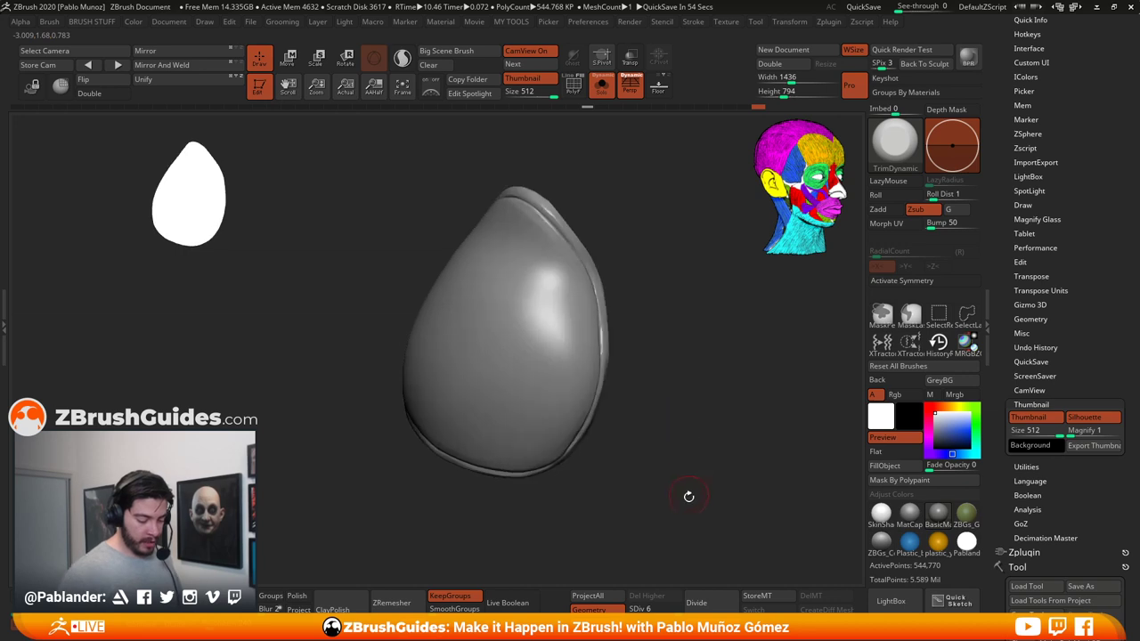
mouse_move(675, 433)
right_down()
mouse_move(674, 418)
mouse_move(679, 445)
mouse_move(673, 424)
right_up()
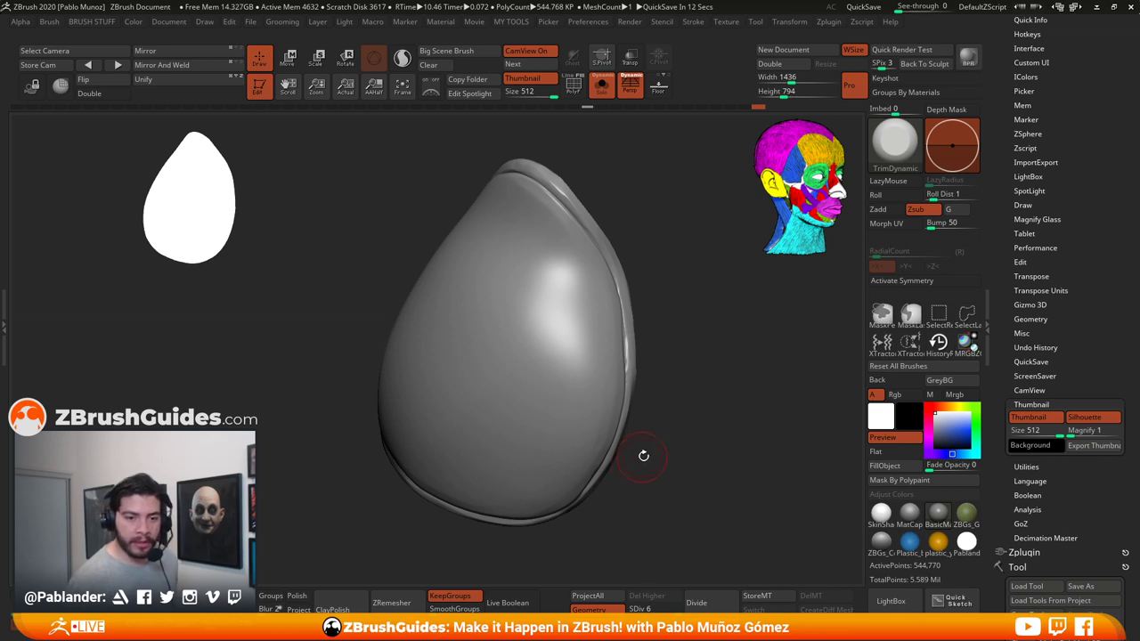
mouse_move(700, 360)
mouse_down()
mouse_move(689, 394)
mouse_move(644, 341)
mouse_move(667, 369)
mouse_move(526, 433)
mouse_up()
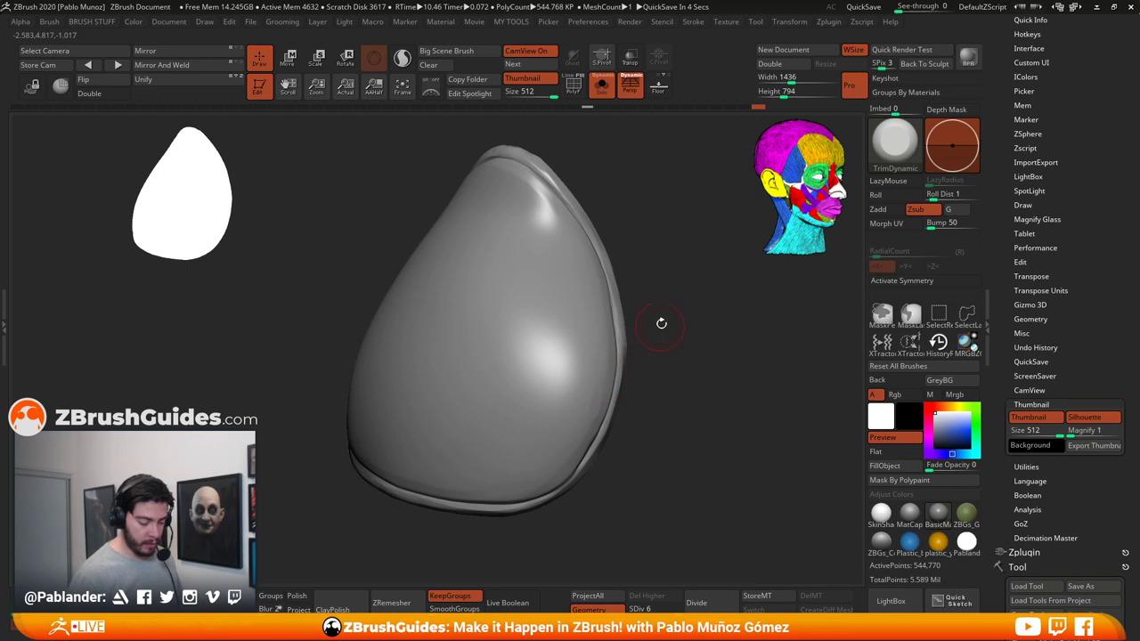
Step: Switch to DamStandard, reduce its draw size, try a stroke on the shell, and set LazyRadius to 1
key(b)
key(Escape)
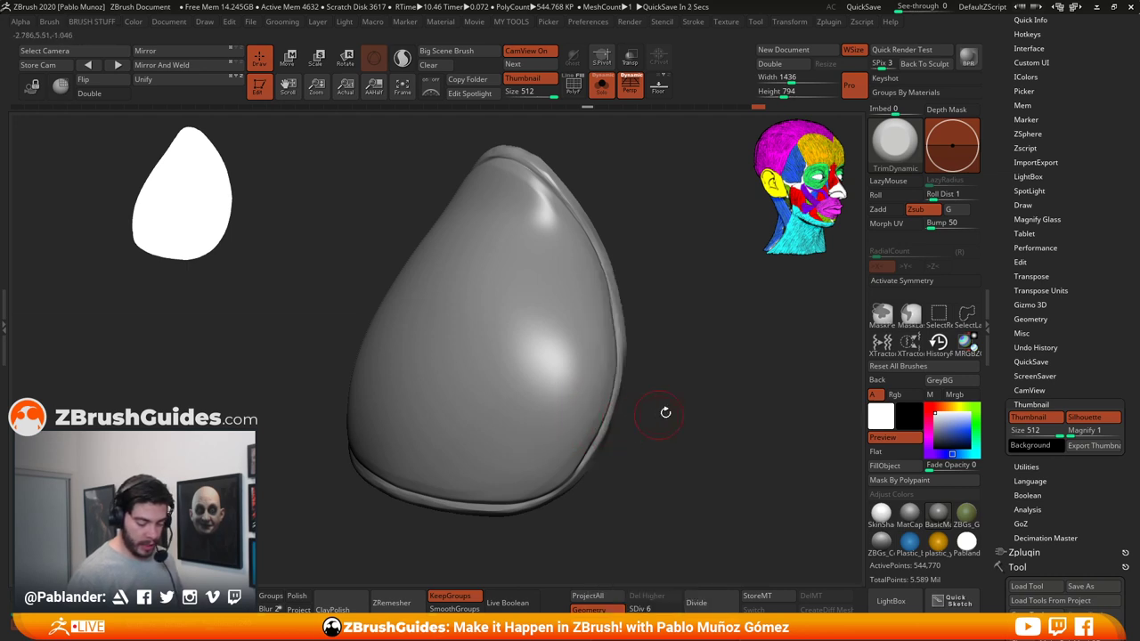
key(b)
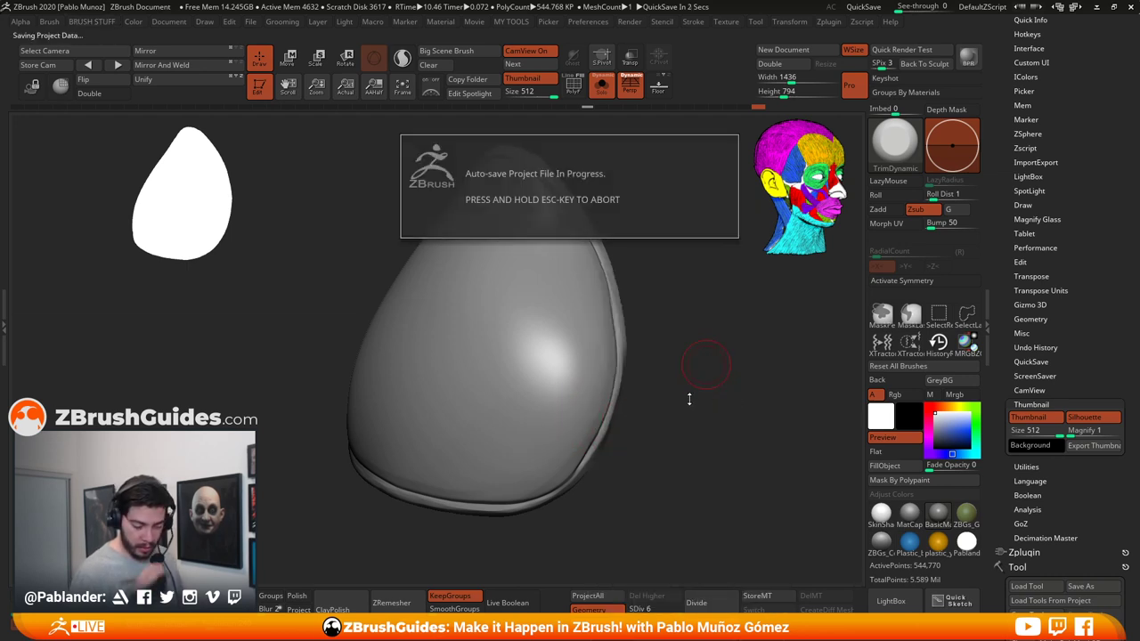
key(b)
key(b)
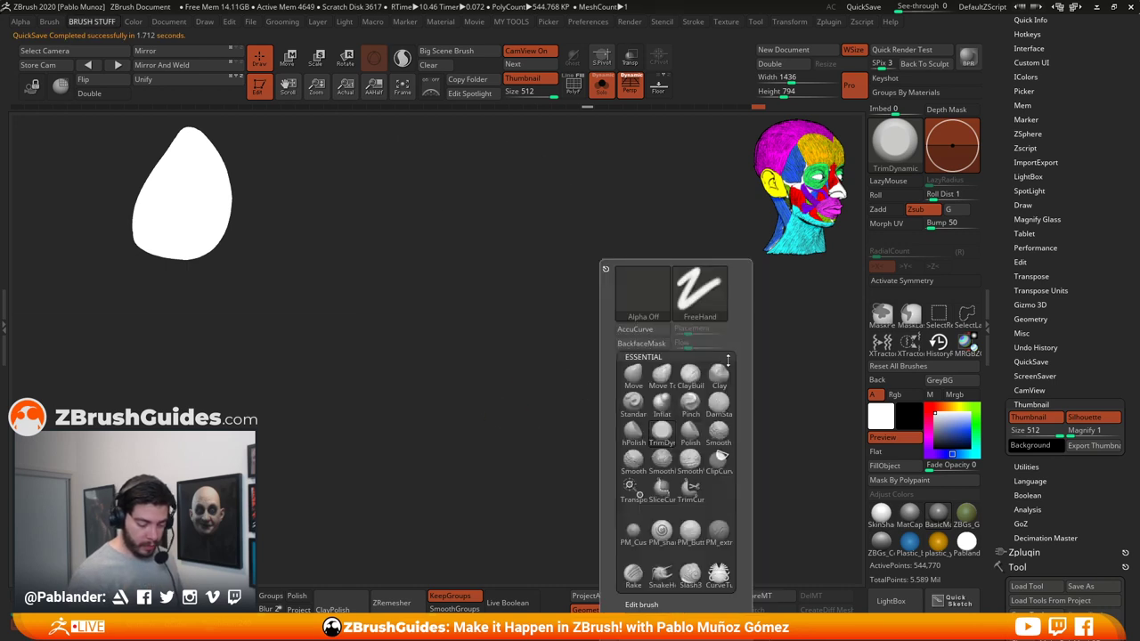
key(space)
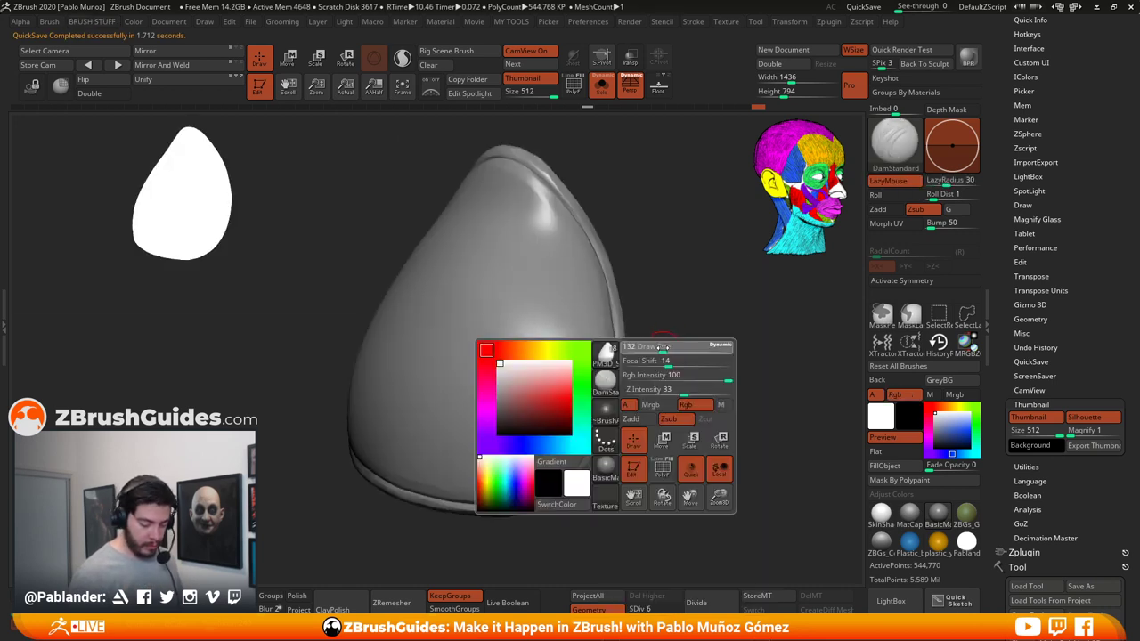
mouse_move(557, 403)
alt+right_down()
mouse_move(630, 347)
mouse_move(615, 369)
mouse_move(583, 364)
mouse_move(616, 370)
alt+right_up()
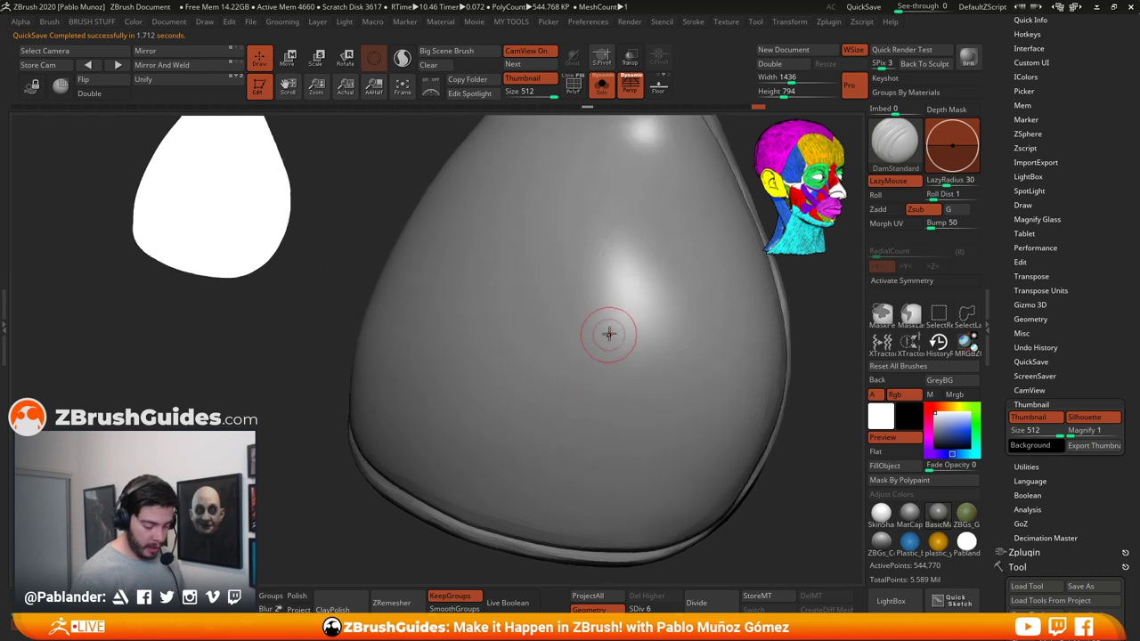
key(space)
key(space)
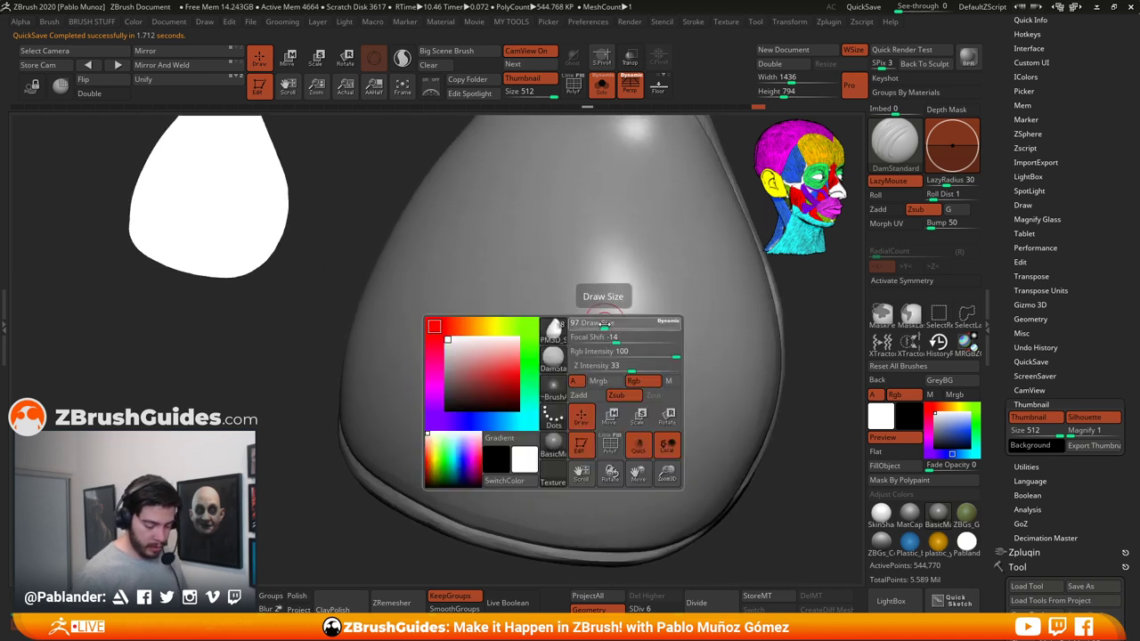
mouse_move(606, 326)
mouse_down()
mouse_move(491, 333)
mouse_move(614, 394)
mouse_move(522, 339)
mouse_move(469, 383)
mouse_up()
drag(948, 183, 846, 185)
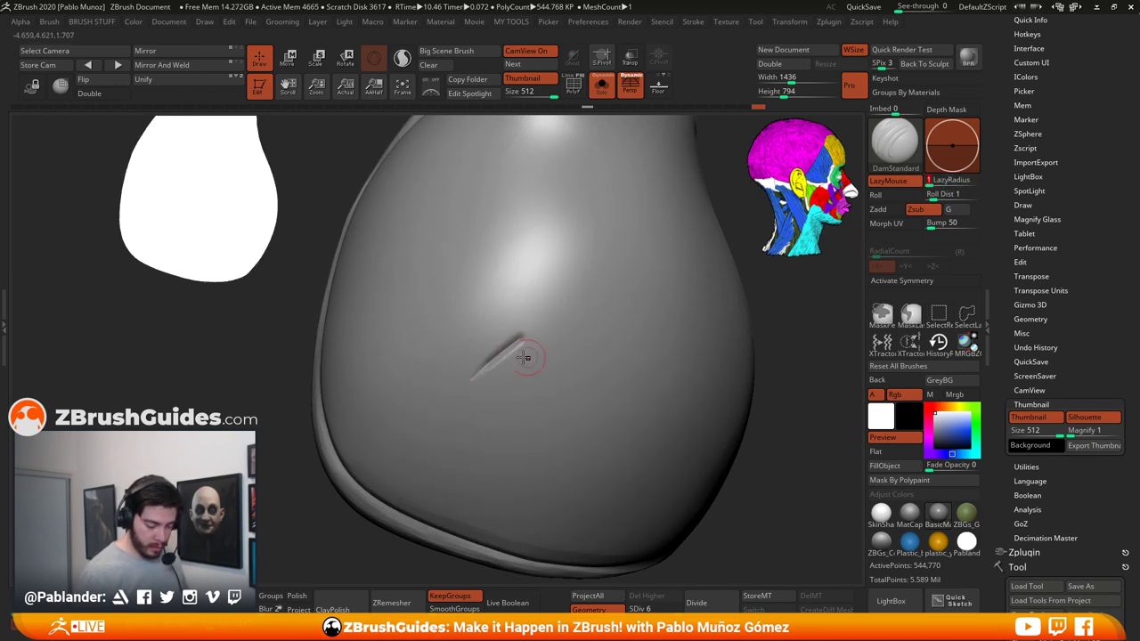
Step: Undo the test stroke and carve a short diagonal scratch into the side of the shell, retracing it for depth
key(ctrl+z)
drag(488, 360, 445, 399)
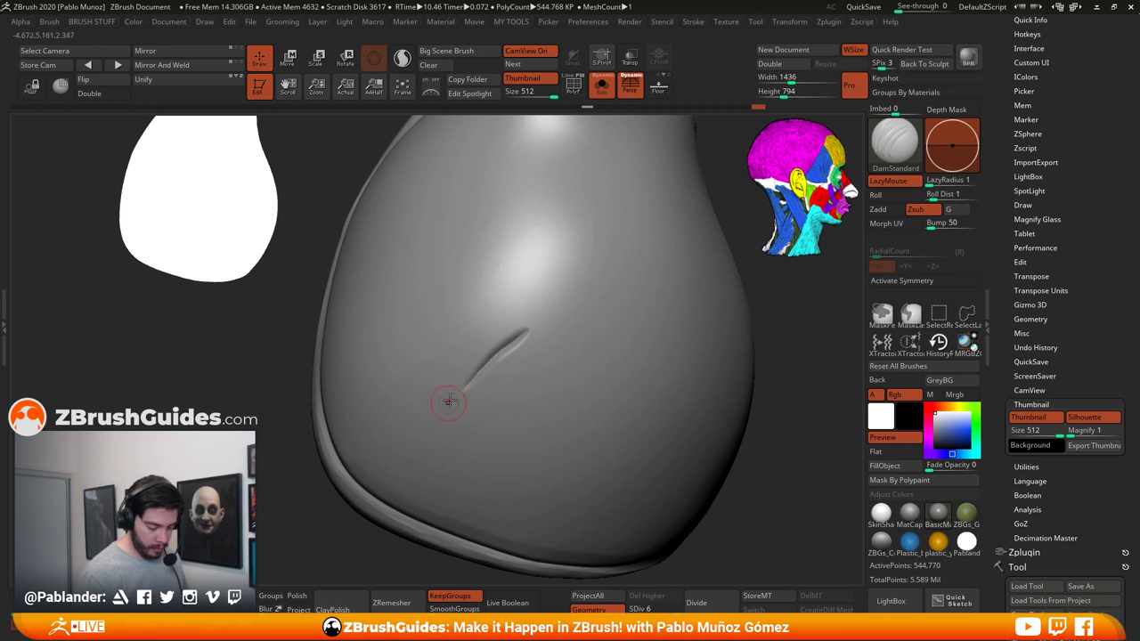
ctrl+right_drag(529, 331, 552, 323)
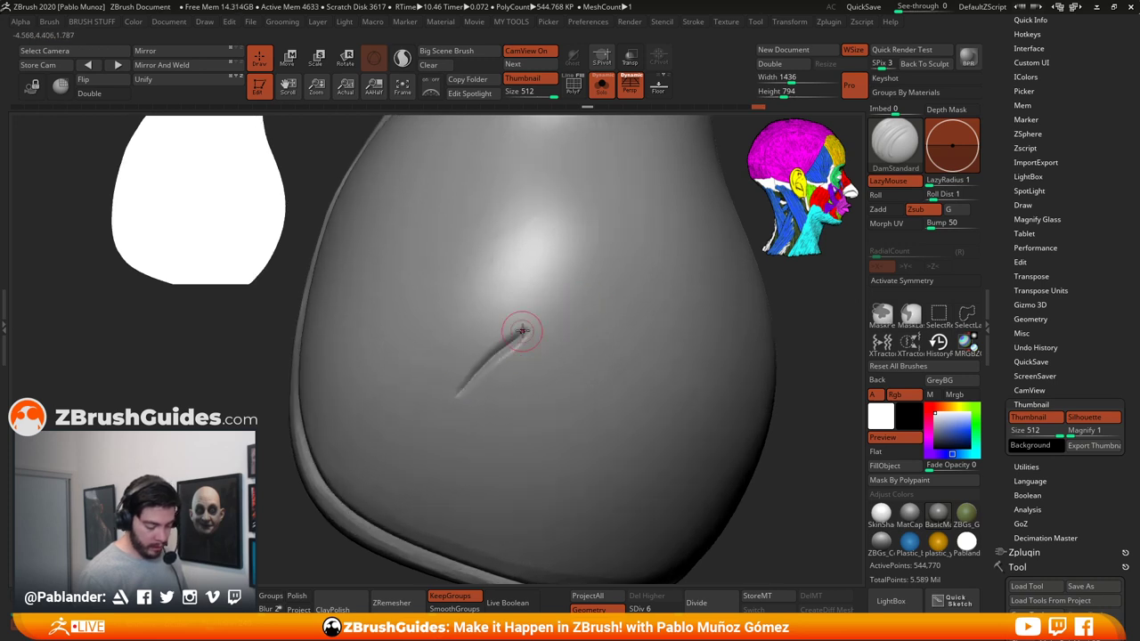
drag(530, 326, 455, 394)
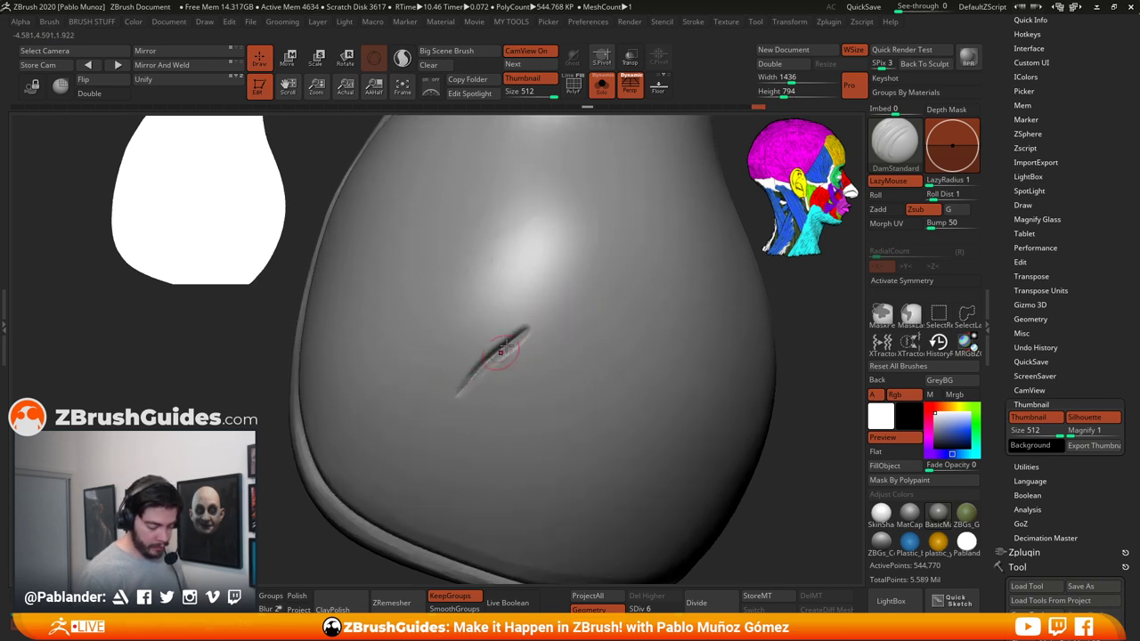
Step: Mask a leaf-shaped area along the scratch's lower edge with MaskLasso and switch to TrimDynamic
key(space)
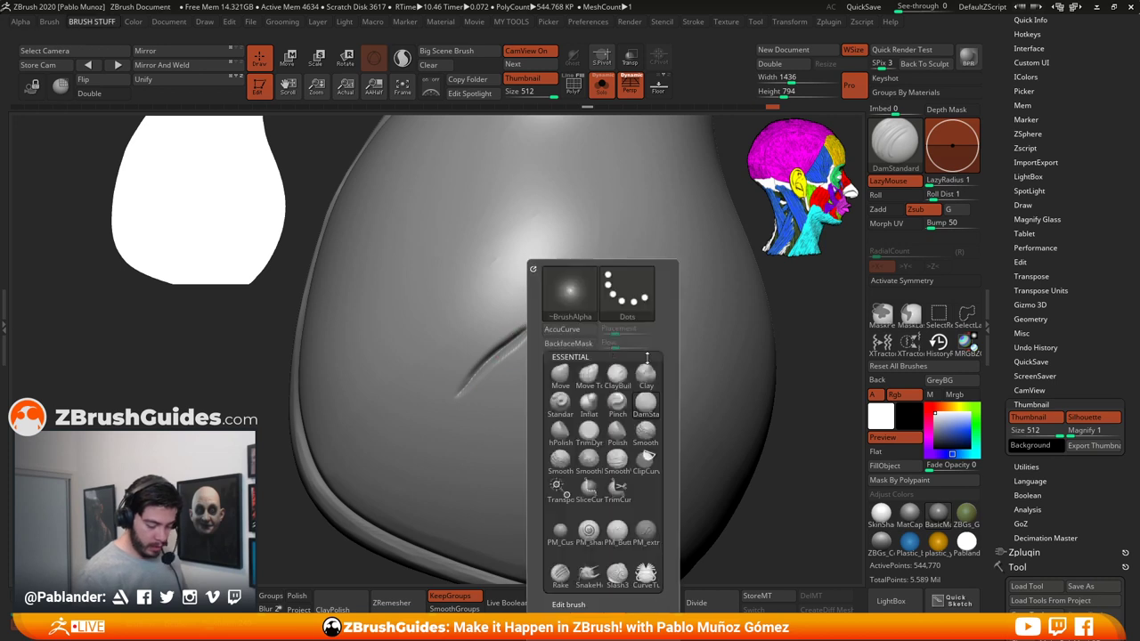
click(910, 317)
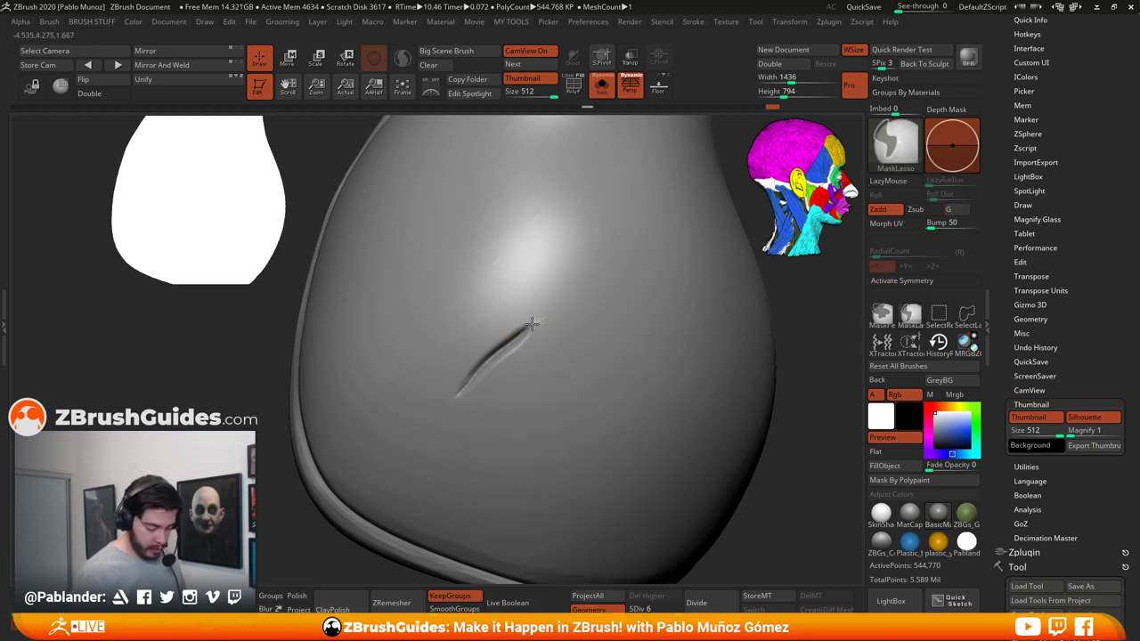
mouse_move(493, 355)
ctrl+mouse_down()
mouse_move(462, 388)
mouse_move(518, 466)
mouse_move(614, 290)
ctrl+mouse_up()
key(space)
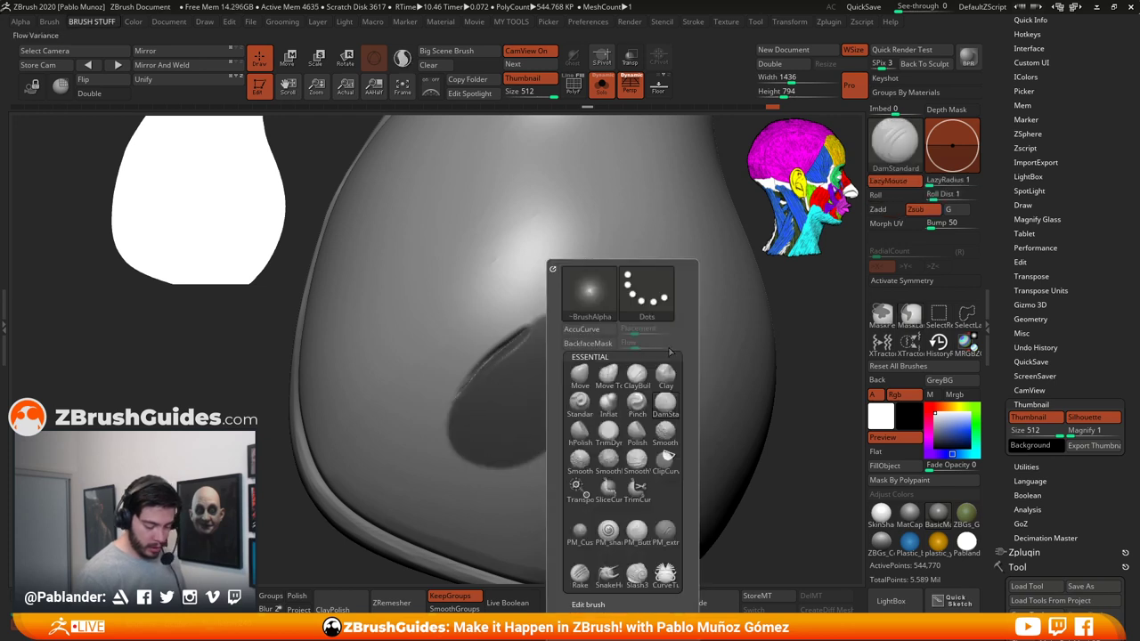
click(612, 433)
right_drag(458, 380, 520, 329)
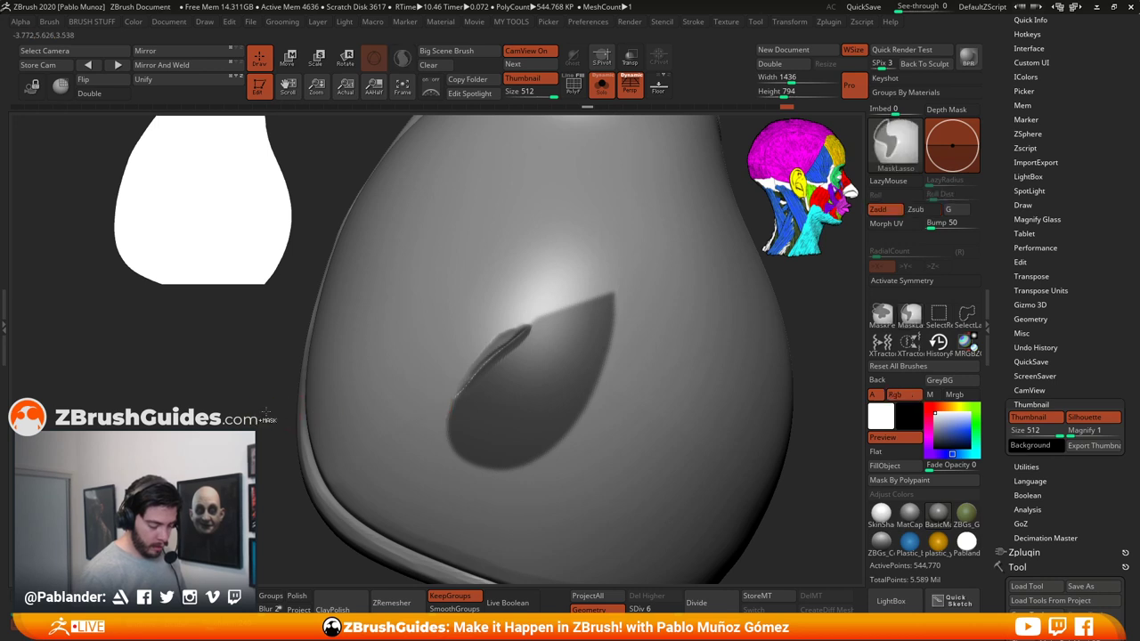
Step: Invert the mask, trim the exposed side of the scratch with TrimDynamic, and clear the mask
key(ctrl+i)
right_drag(546, 364, 541, 356)
drag(510, 345, 481, 365)
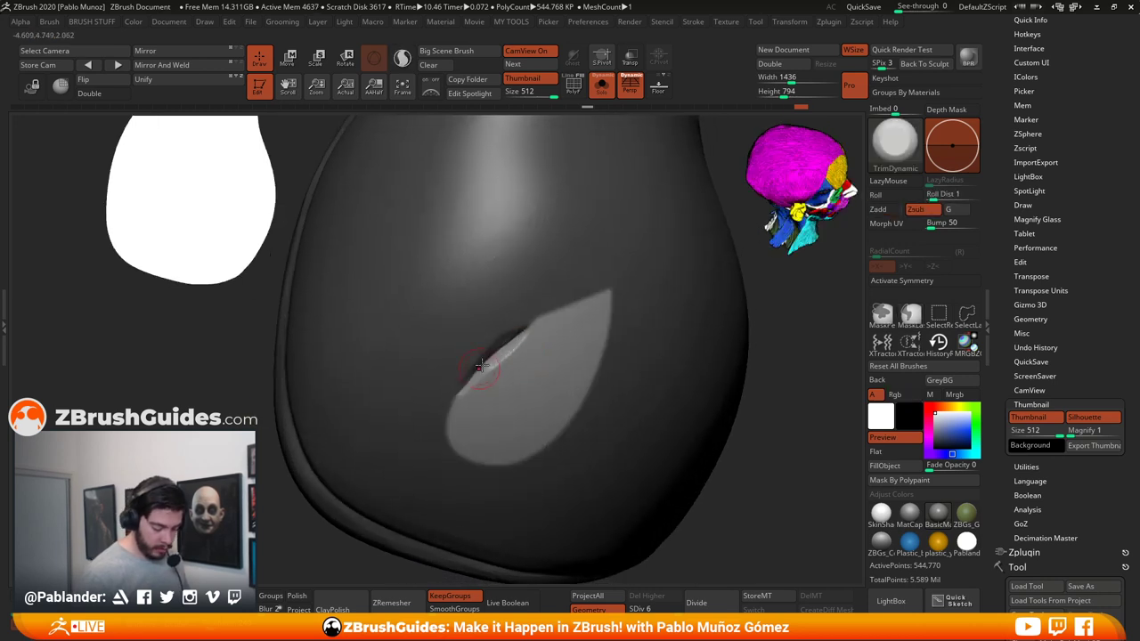
ctrl+drag(773, 382, 797, 405)
Step: Smooth along the trimmed scratch and recarve its two tapered ends with DamStandard
mouse_move(578, 354)
right_down()
mouse_move(576, 339)
mouse_move(532, 333)
right_up()
shift+drag(515, 330, 457, 395)
key(b)
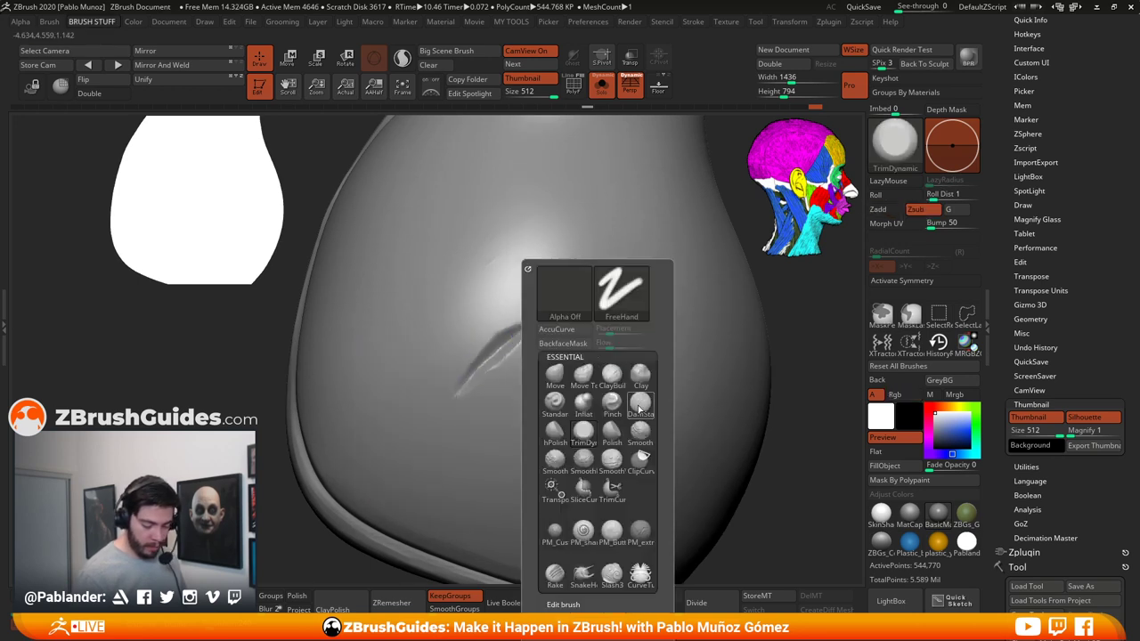
key(d)
key(s)
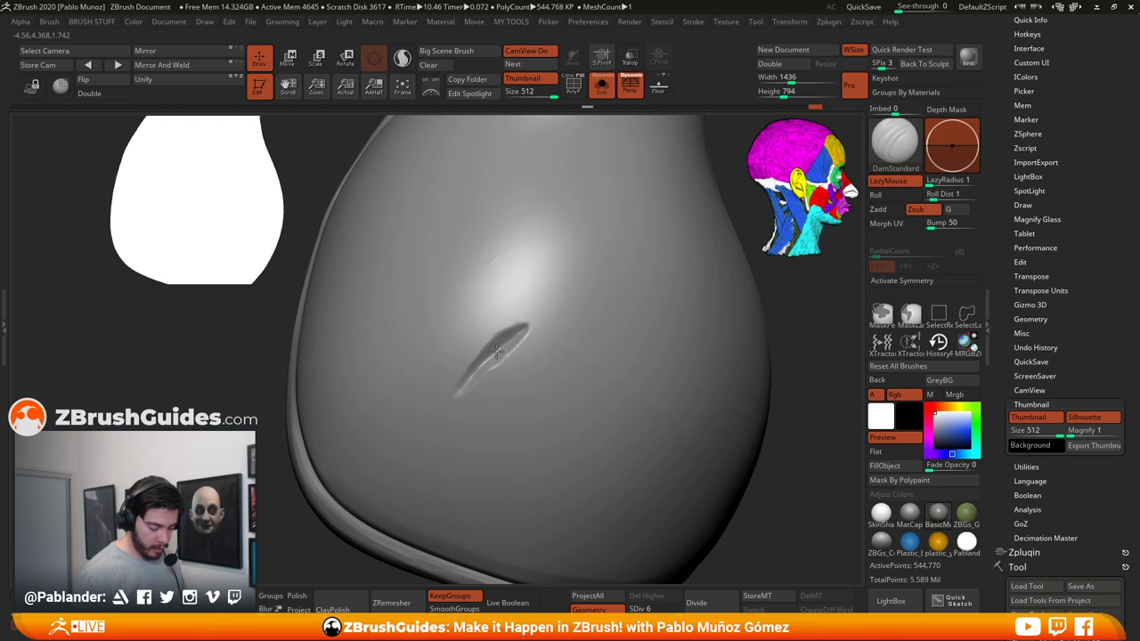
drag(469, 380, 451, 401)
mouse_move(527, 326)
mouse_down()
mouse_move(498, 350)
mouse_move(515, 335)
mouse_up()
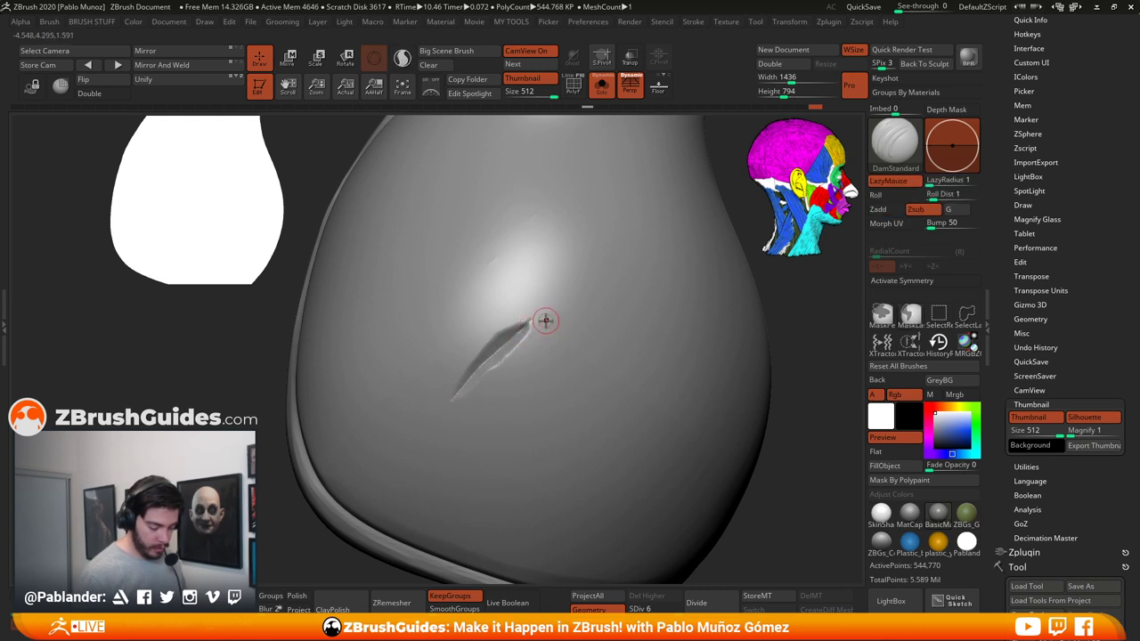
Step: Sharpen the scratch's lower edge from its upper tip with DamStandard and check it from several angles
key(space)
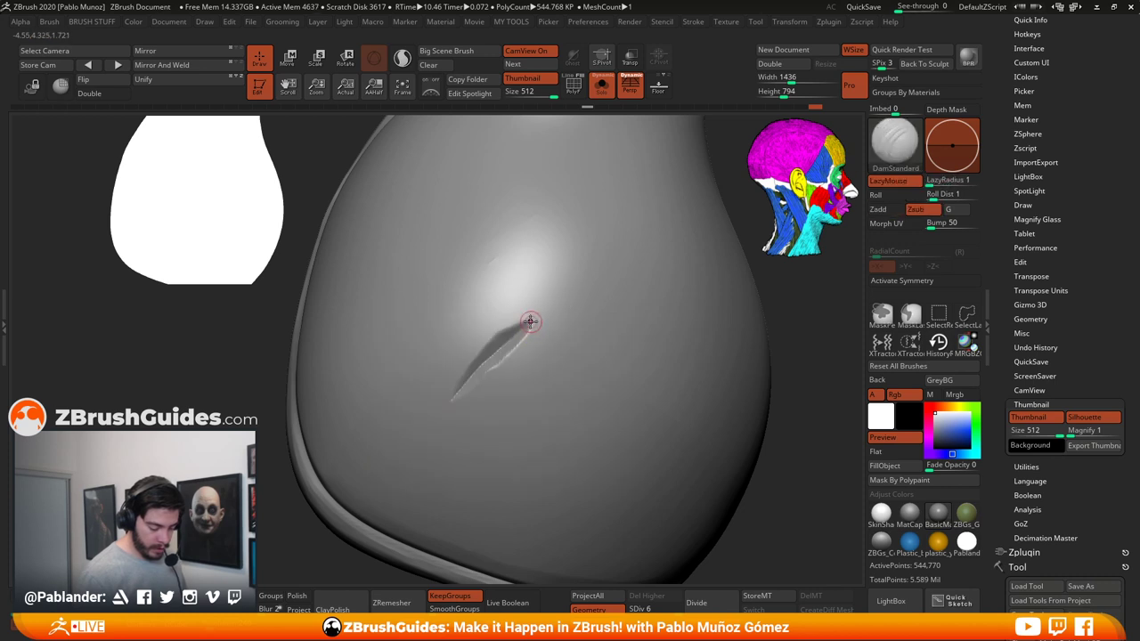
drag(530, 321, 499, 358)
right_drag(533, 323, 521, 323)
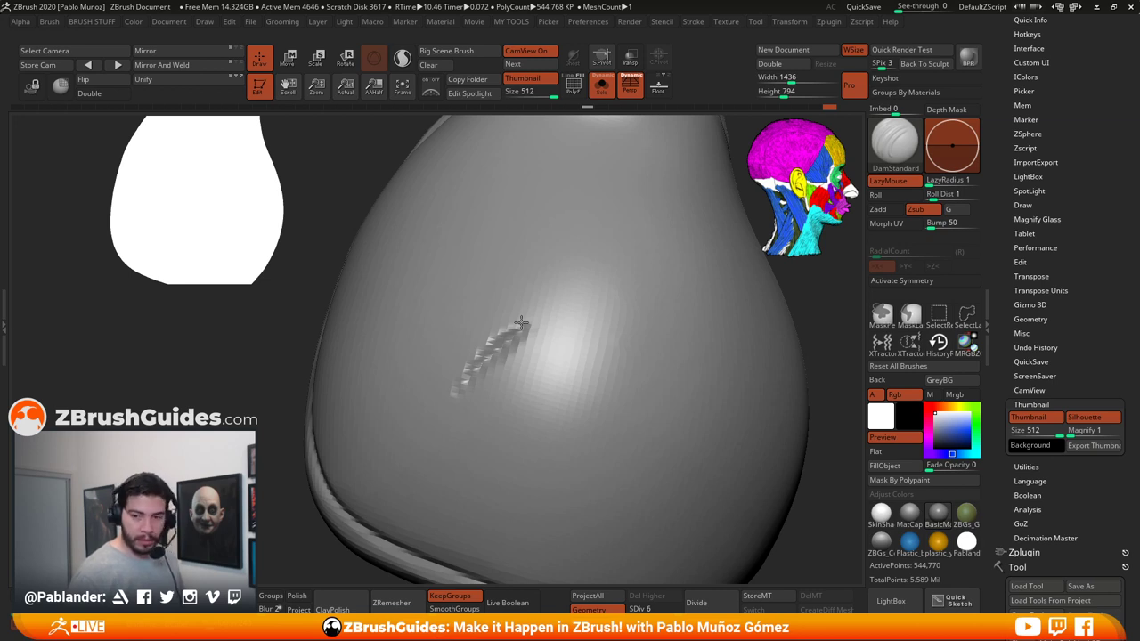
mouse_move(521, 322)
right_down()
mouse_move(512, 315)
mouse_move(555, 387)
right_up()
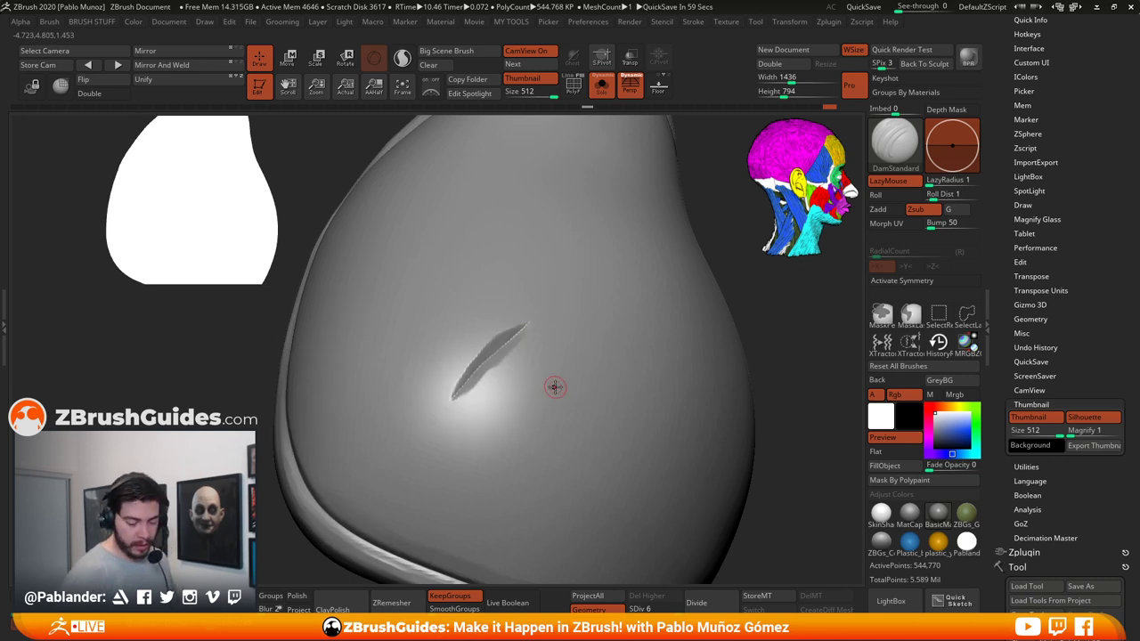
mouse_move(745, 323)
right_down()
mouse_move(737, 287)
mouse_move(555, 275)
mouse_move(528, 298)
right_up()
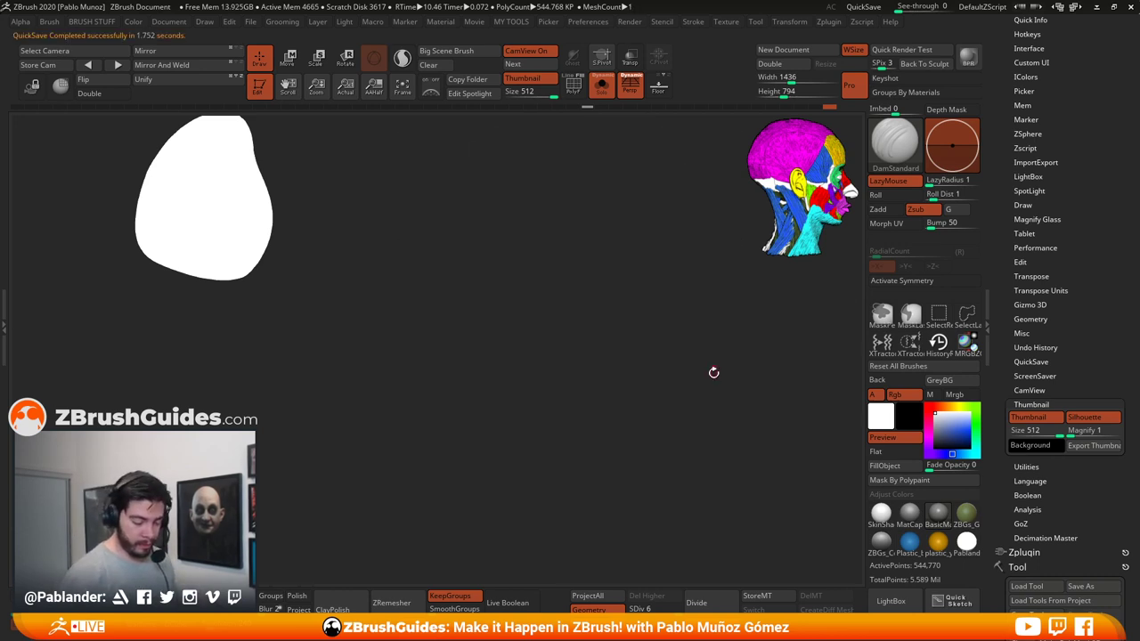
Step: Try short diagonal DamStandard strokes on the smooth shell beside the scratch and undo them
drag(768, 336, 689, 347)
drag(614, 321, 565, 359)
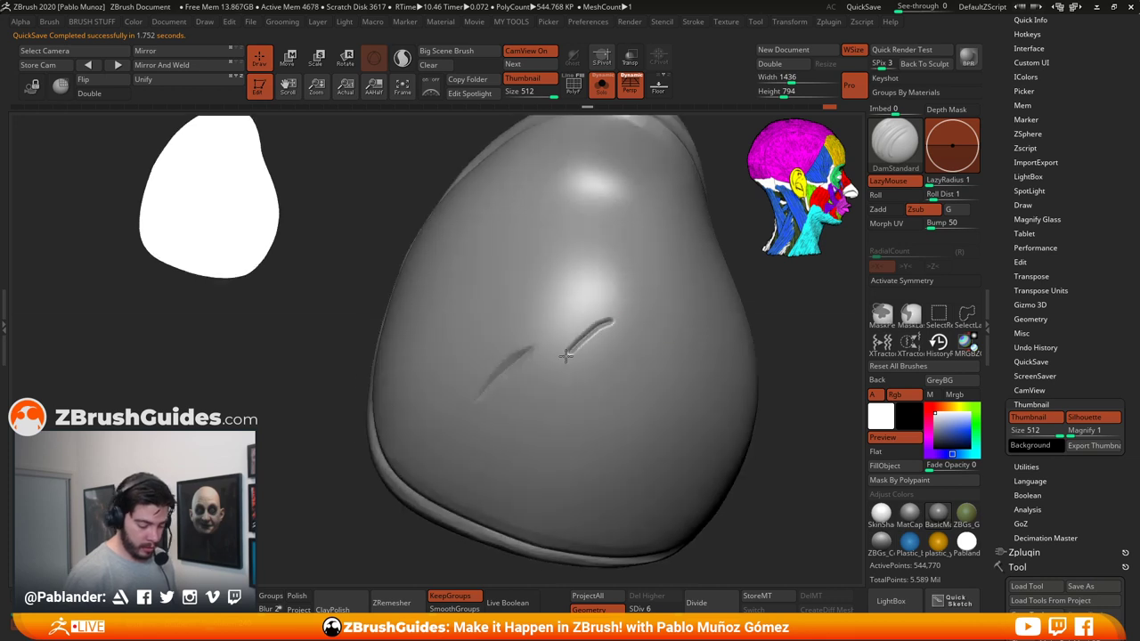
key(ctrl+z)
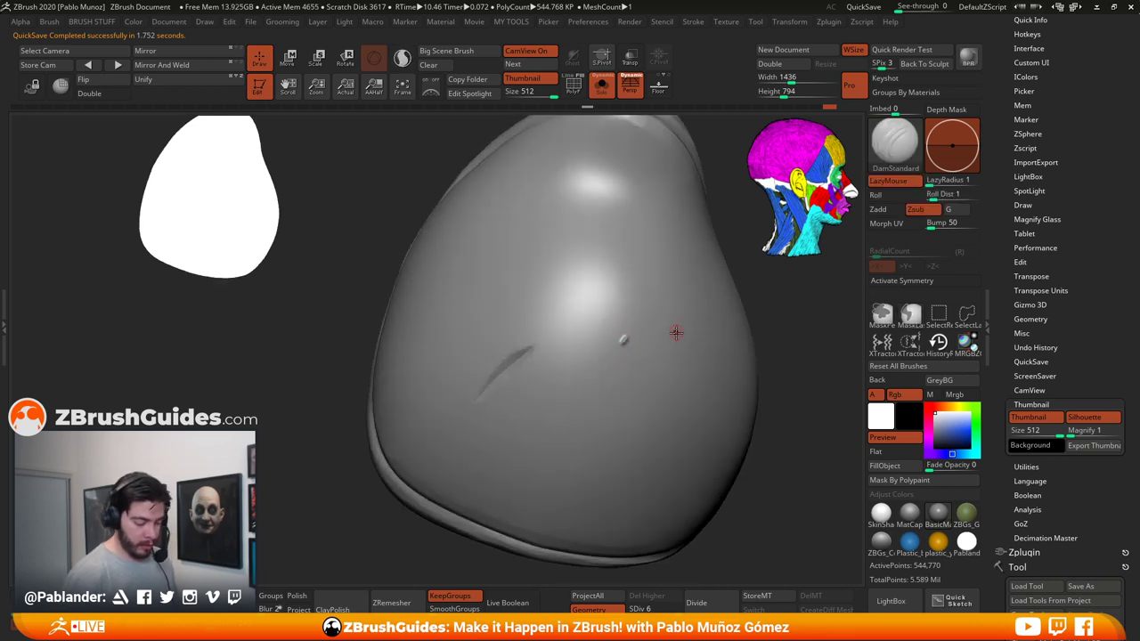
mouse_move(626, 313)
mouse_down()
mouse_move(547, 374)
mouse_move(560, 376)
mouse_up()
drag(639, 342, 585, 380)
key(ctrl+z)
key(ctrl+z)
key(ctrl+z)
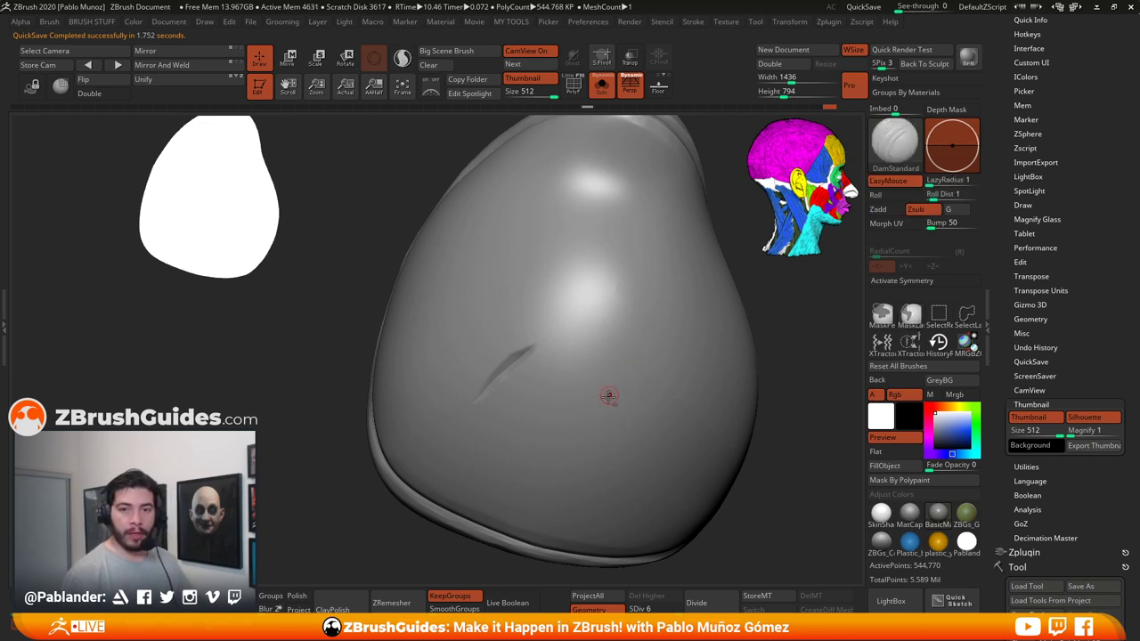
Step: Try a slanted stroke and a set of looping oval strokes beside the scratch, undoing each
drag(643, 358, 575, 394)
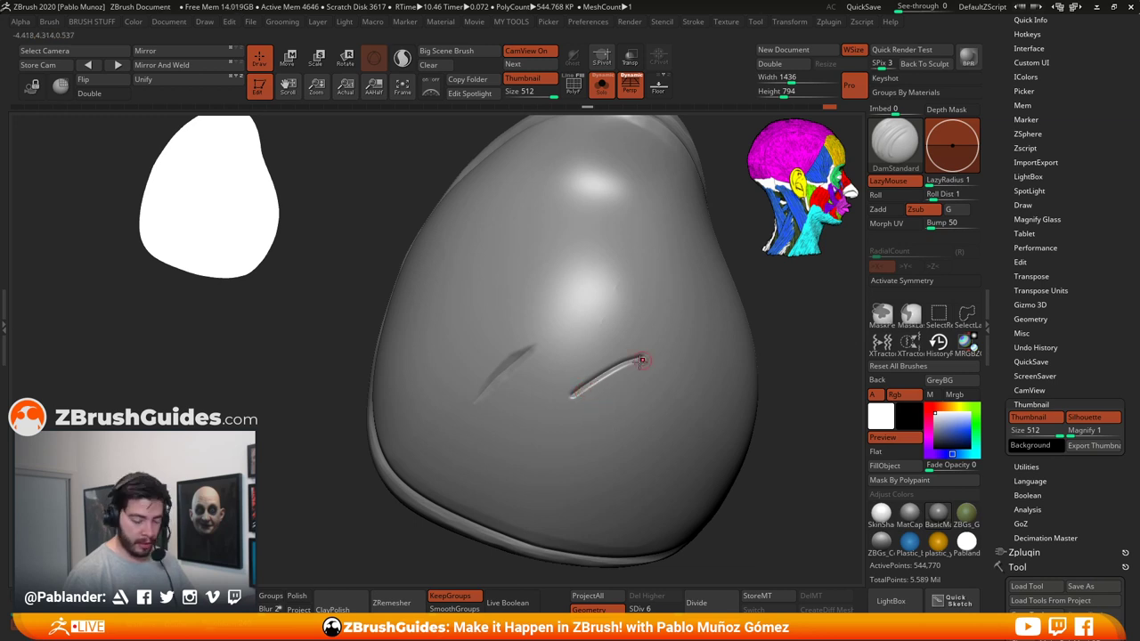
mouse_move(638, 364)
mouse_down()
mouse_move(574, 399)
mouse_move(584, 405)
mouse_move(607, 347)
mouse_move(646, 399)
mouse_up()
key(ctrl+z)
key(ctrl+z)
mouse_move(654, 312)
mouse_down()
mouse_move(565, 382)
mouse_move(588, 410)
mouse_up()
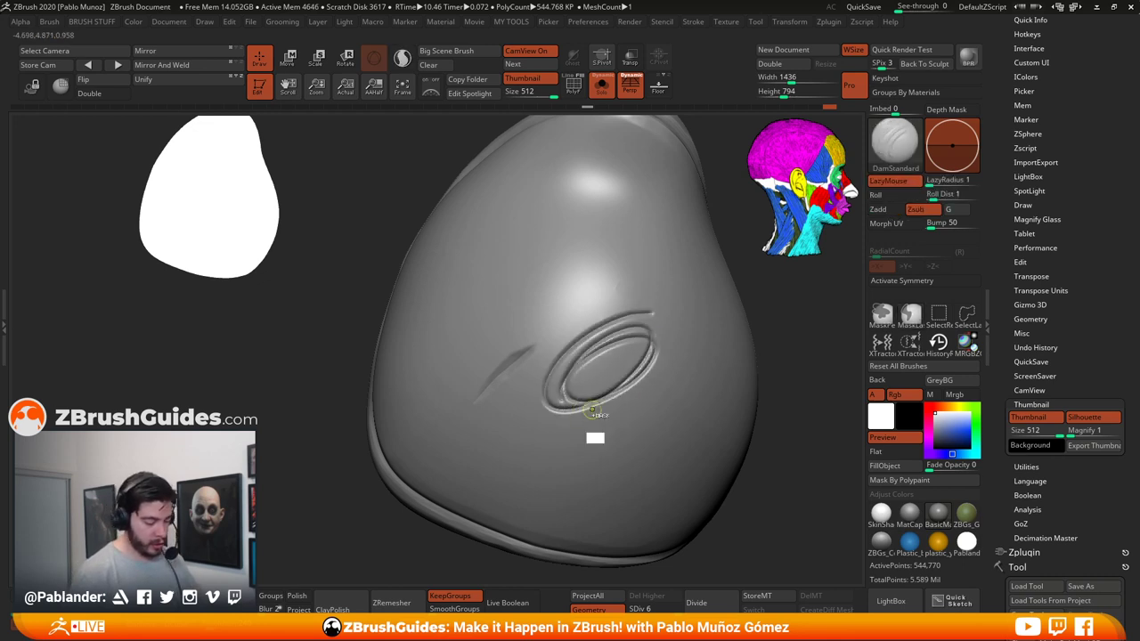
key(ctrl+z)
Step: Try a winding DamStandard stroke across the existing scratch and a longer diagonal one, and undo both
mouse_move(619, 272)
mouse_down()
mouse_move(628, 367)
mouse_move(581, 390)
mouse_up()
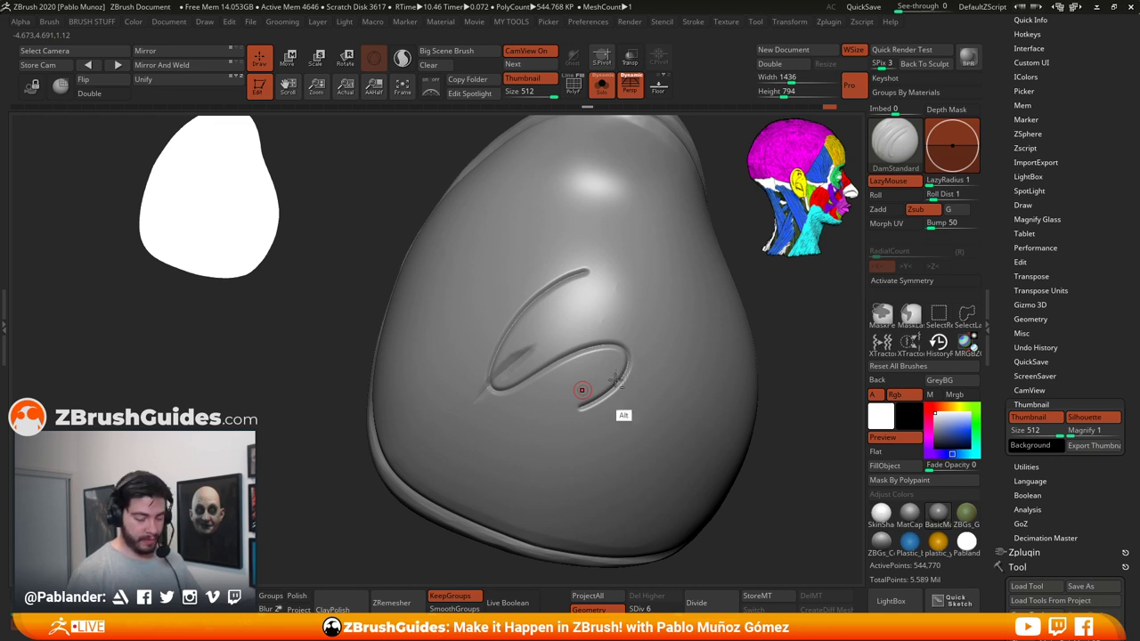
key(ctrl)
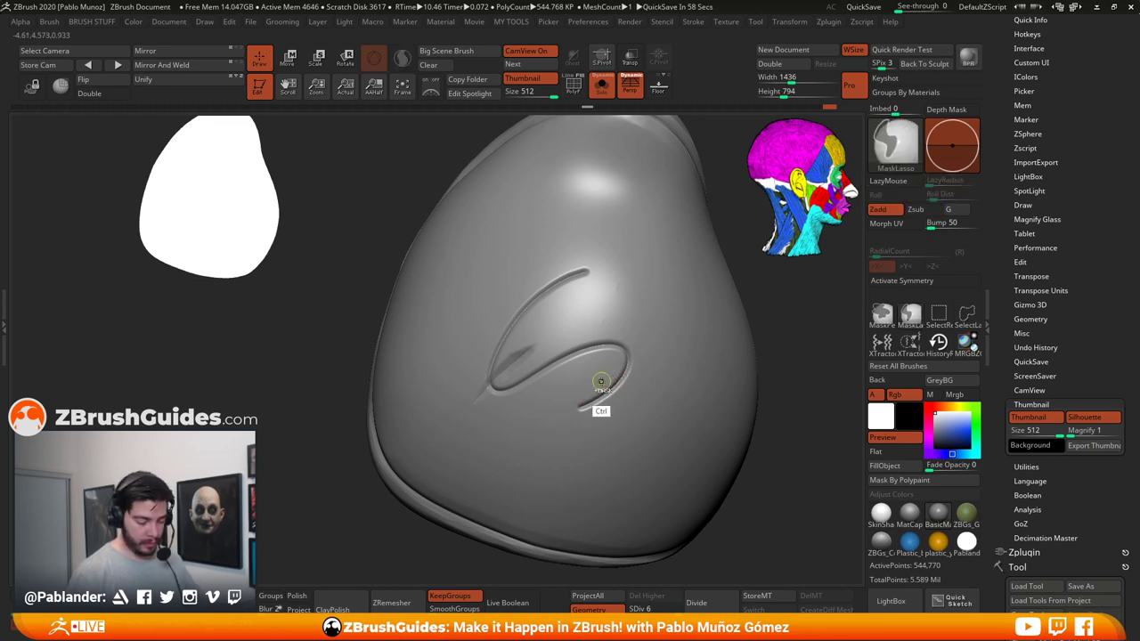
key(ctrl+z)
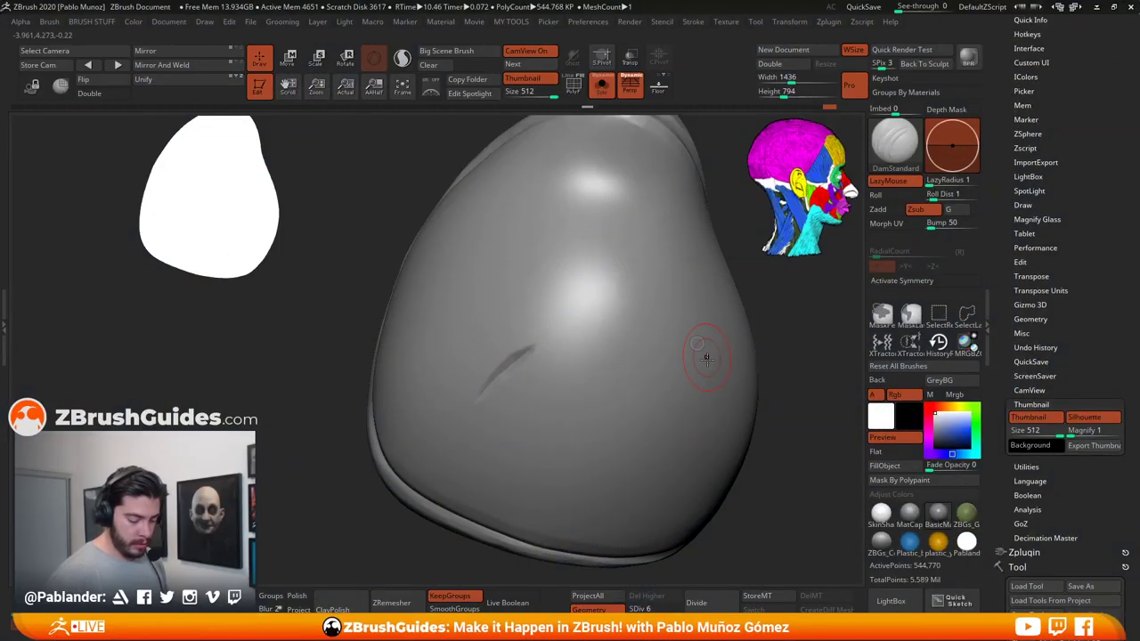
mouse_move(691, 333)
mouse_down()
mouse_move(647, 344)
mouse_move(579, 400)
mouse_up()
key(ctrl+z)
Step: Try long S-shaped DamStandard strokes over the middle of the shell from different angles, undoing each
mouse_move(814, 318)
alt+mouse_down()
mouse_move(772, 351)
mouse_move(819, 326)
alt+mouse_up()
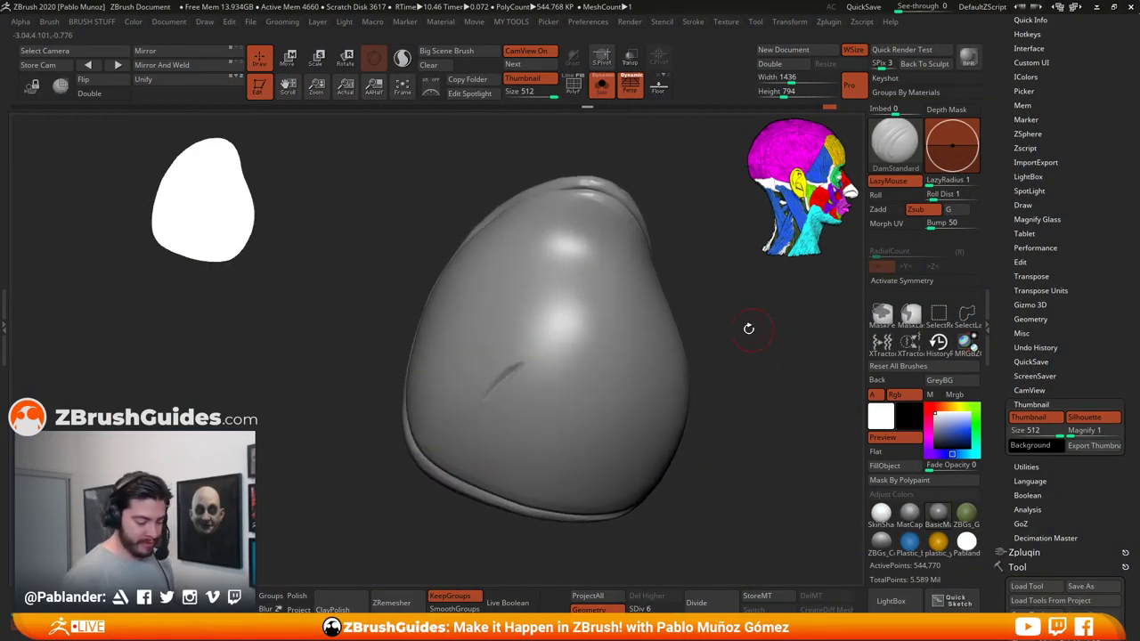
key(space)
drag(615, 296, 584, 401)
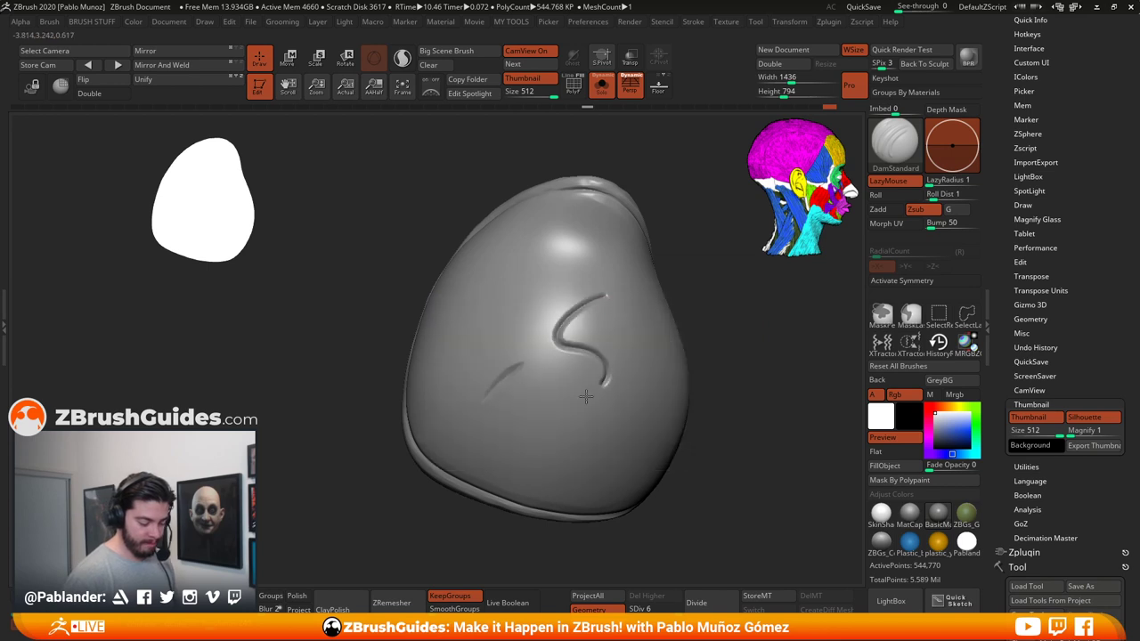
key(ctrl+z)
drag(692, 344, 713, 377)
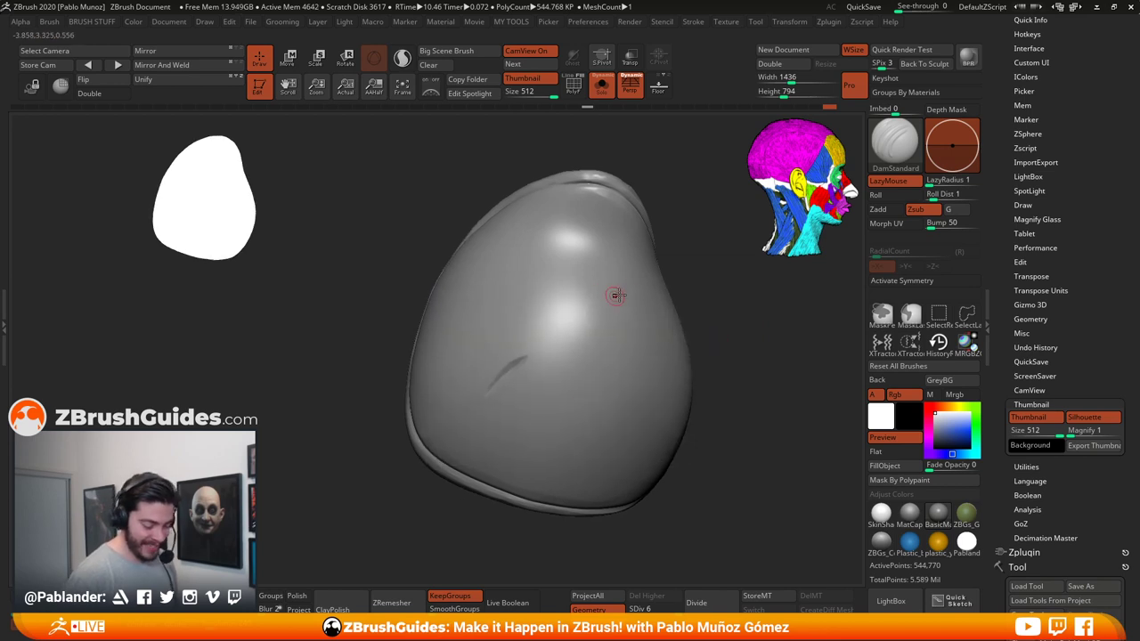
mouse_move(615, 296)
mouse_down()
mouse_move(588, 365)
mouse_move(595, 392)
mouse_up()
key(ctrl+z)
mouse_move(733, 338)
mouse_down()
mouse_move(701, 350)
mouse_move(723, 341)
mouse_move(720, 331)
mouse_move(701, 357)
mouse_move(718, 362)
mouse_move(733, 323)
mouse_move(738, 351)
mouse_up()
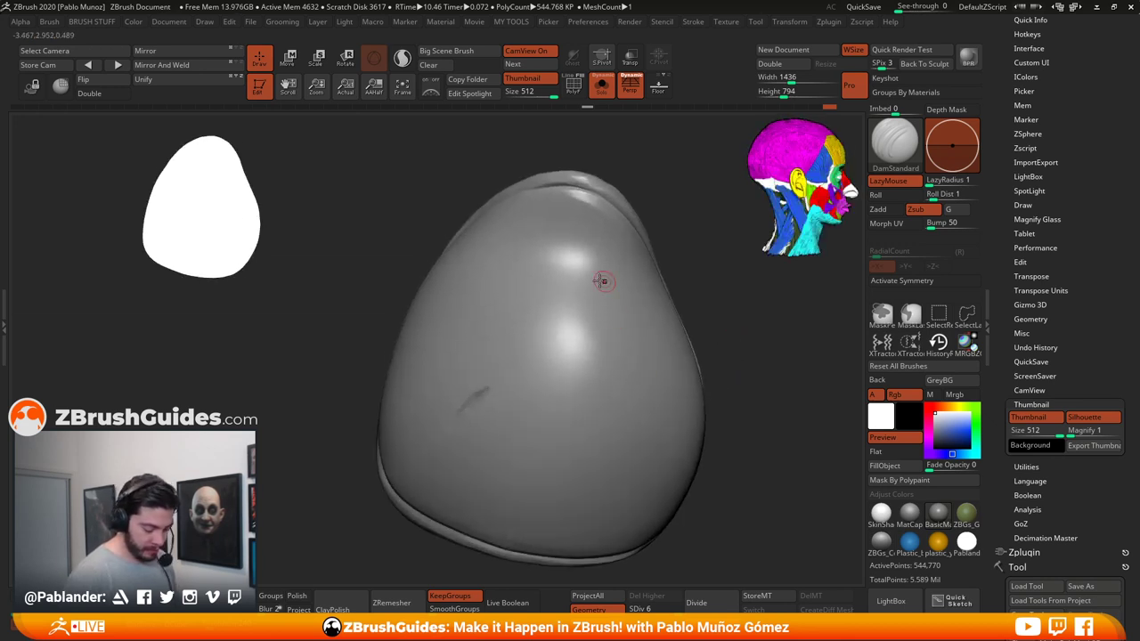
mouse_move(602, 281)
mouse_down()
mouse_move(537, 382)
mouse_move(579, 435)
mouse_up()
key(ctrl+z)
drag(726, 348, 676, 335)
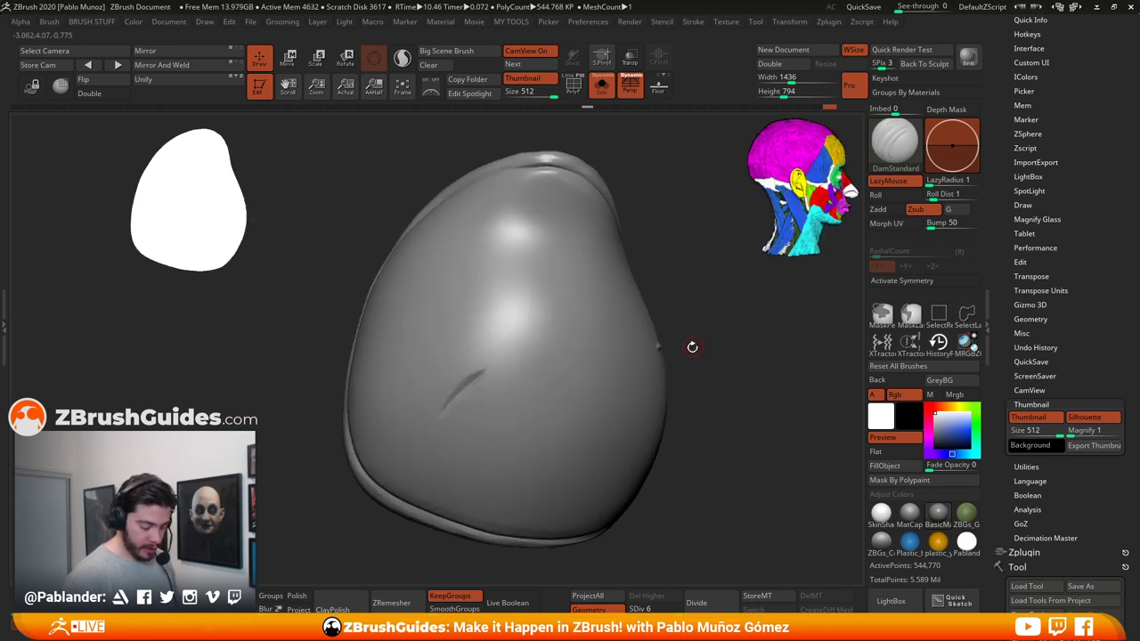
Step: Switch to TrimDynamic and lower its Z Intensity for working on the scratch
mouse_move(694, 347)
mouse_down()
mouse_move(716, 342)
mouse_move(724, 291)
mouse_move(756, 377)
mouse_move(781, 339)
mouse_up()
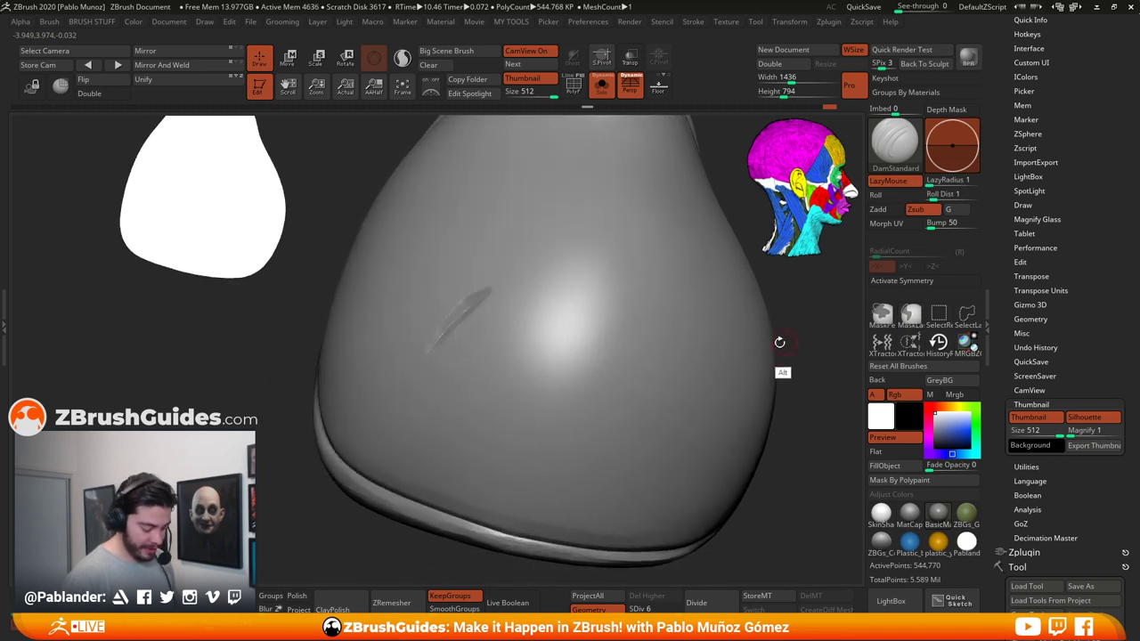
mouse_move(239, 401)
mouse_down()
mouse_move(280, 382)
mouse_move(277, 412)
mouse_move(294, 396)
mouse_up()
key(space)
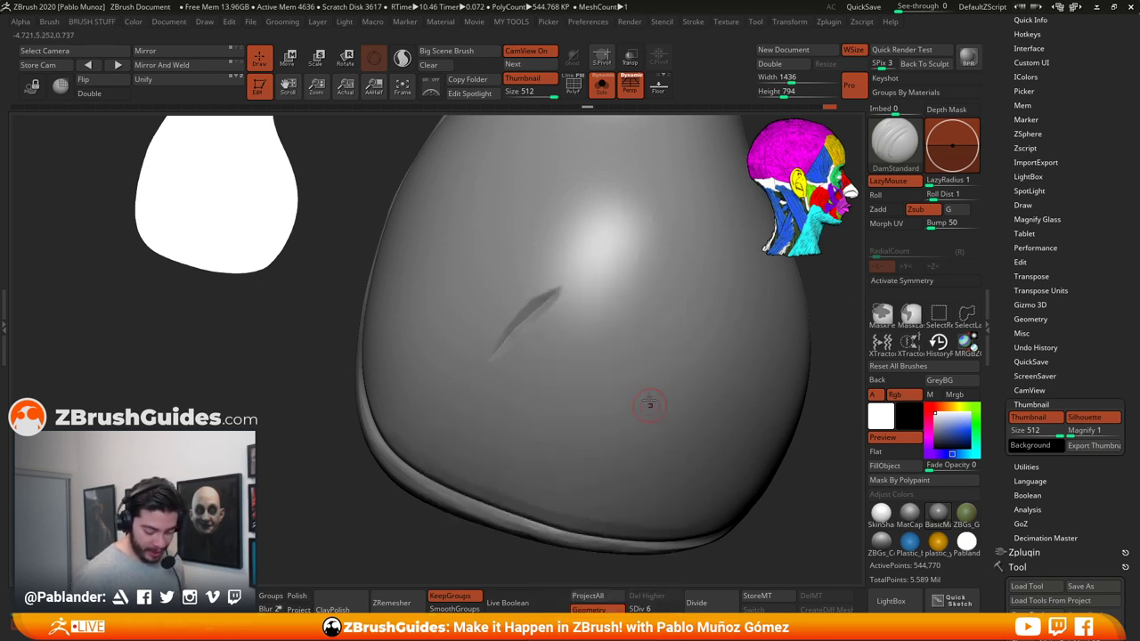
key(space)
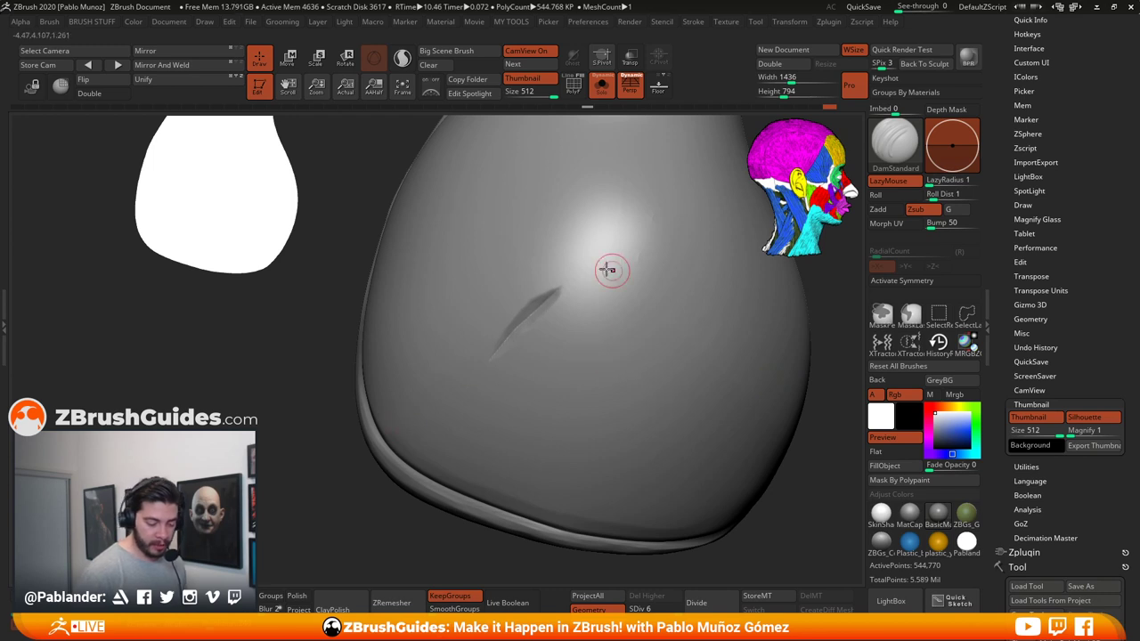
key(b)
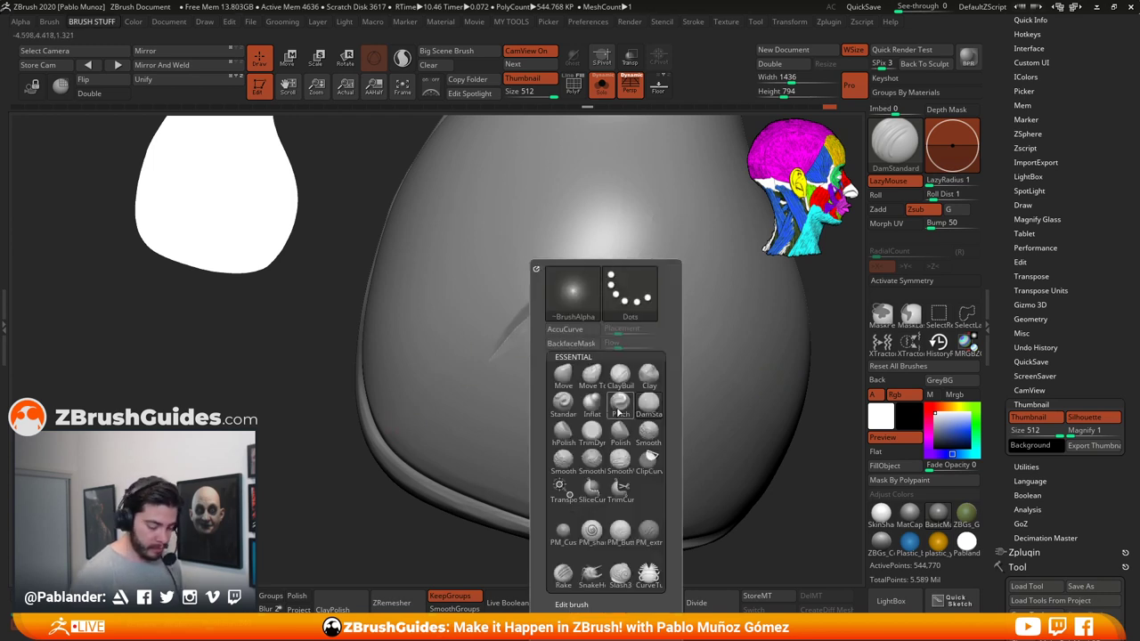
click(600, 433)
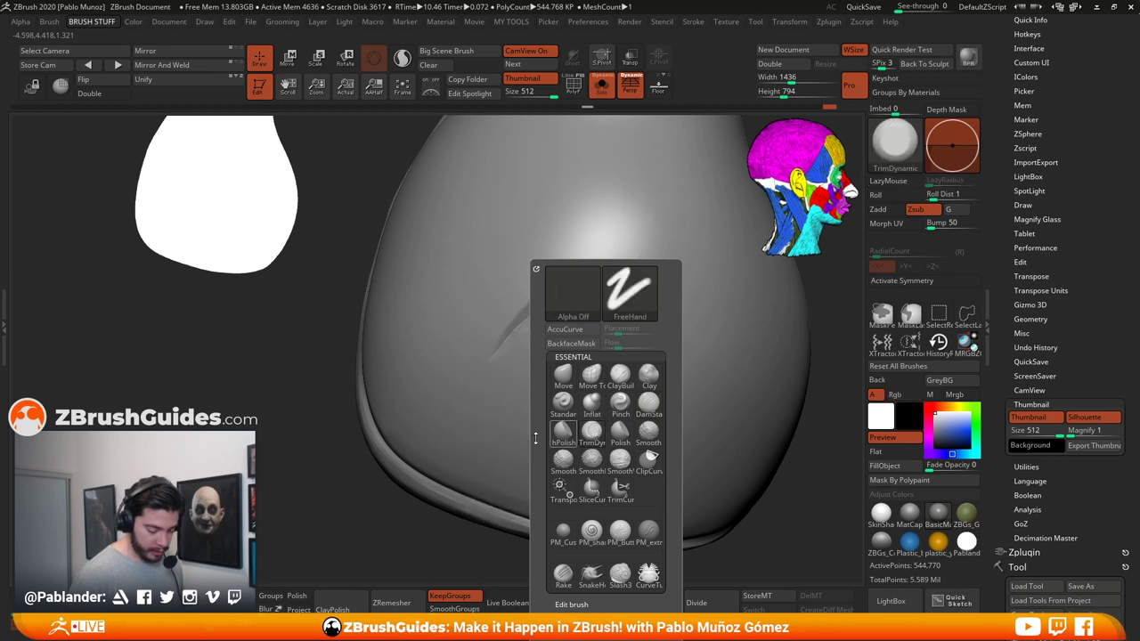
key(space)
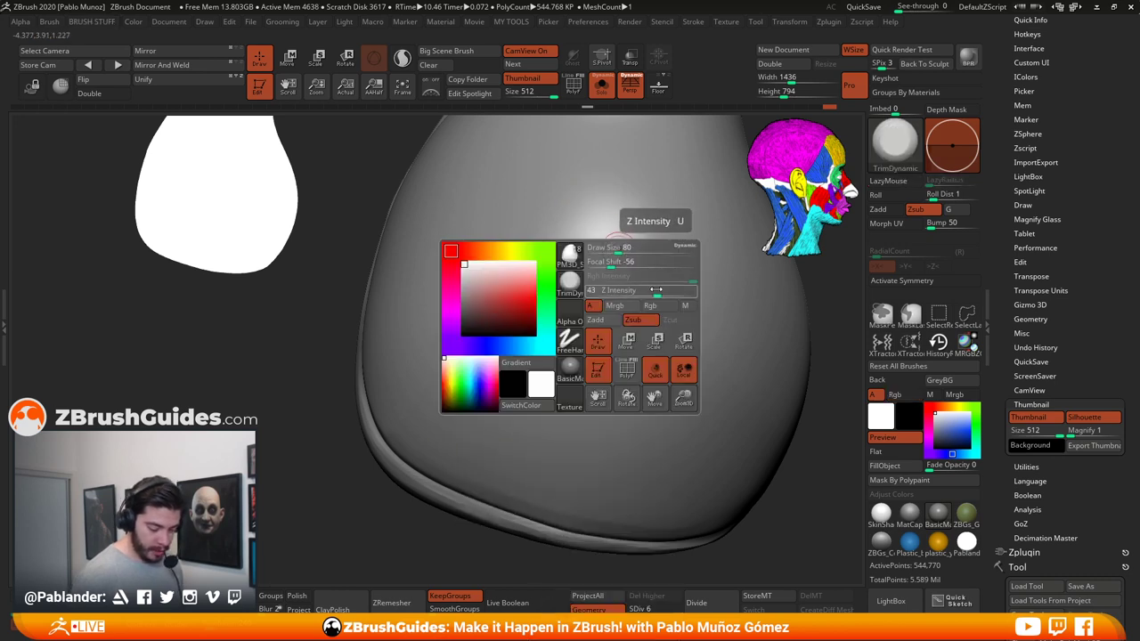
drag(659, 293, 631, 291)
Step: Bevel and chip the scratch's edges with light TrimDynamic strokes and inspect the result on the shell
mouse_move(559, 287)
mouse_down()
mouse_move(519, 313)
mouse_move(571, 286)
mouse_up()
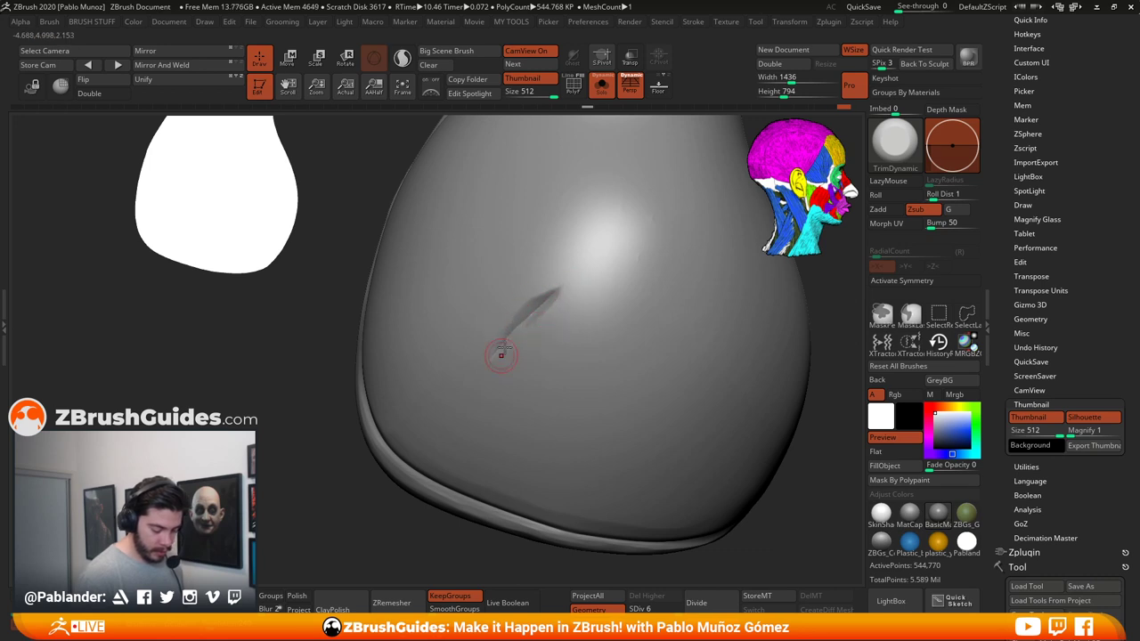
drag(336, 493, 349, 477)
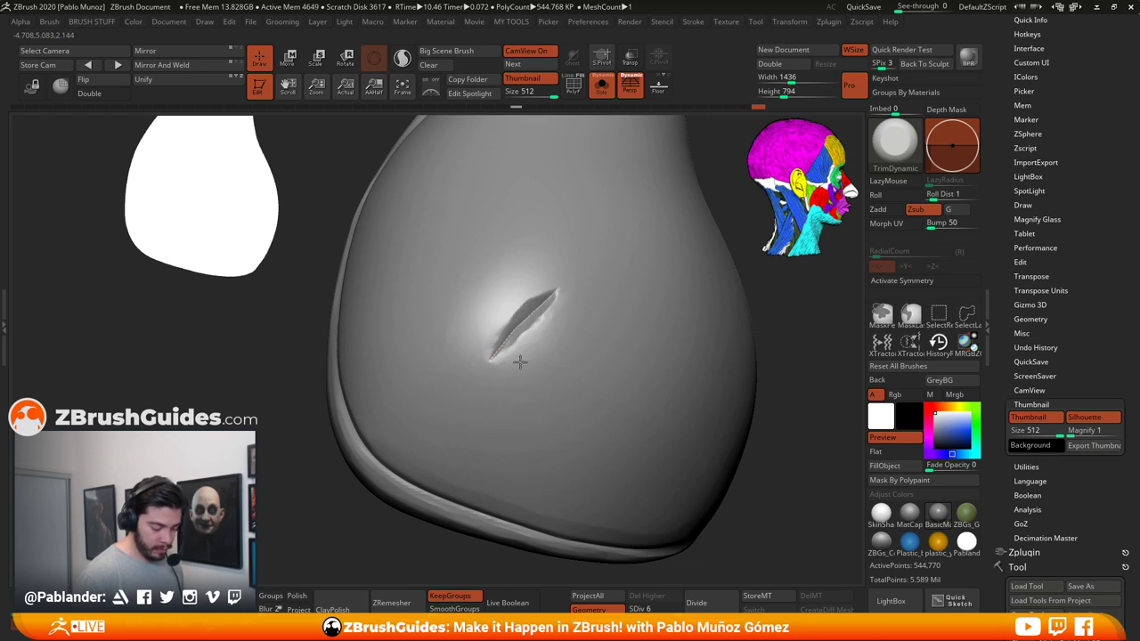
mouse_move(793, 354)
mouse_down()
mouse_move(743, 368)
mouse_move(732, 342)
mouse_up()
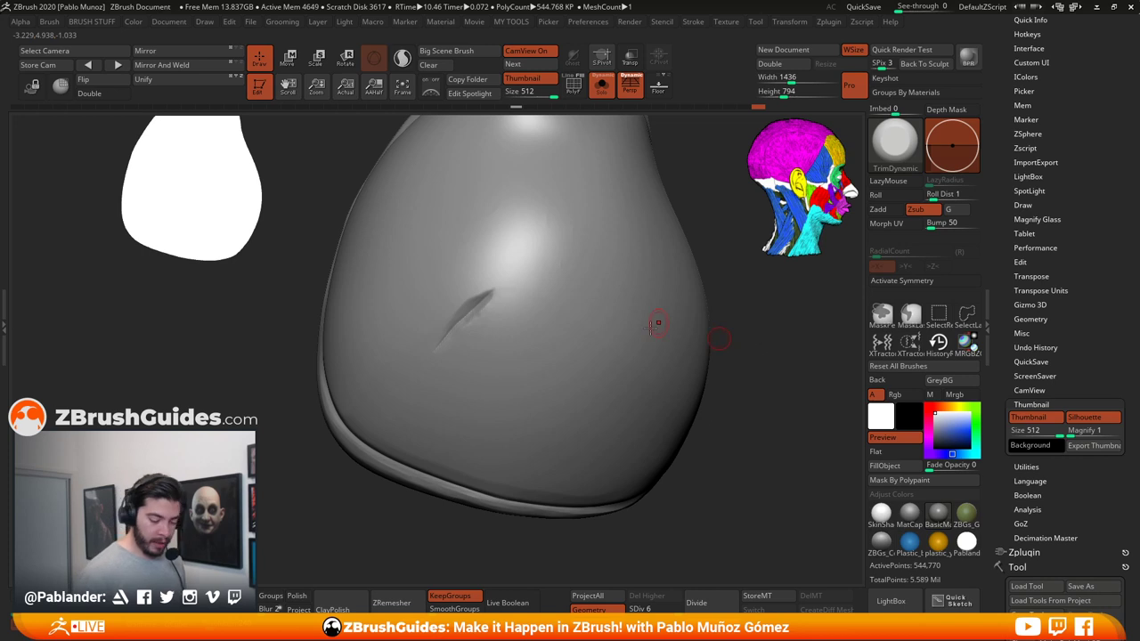
right_click(595, 301)
right_click(593, 303)
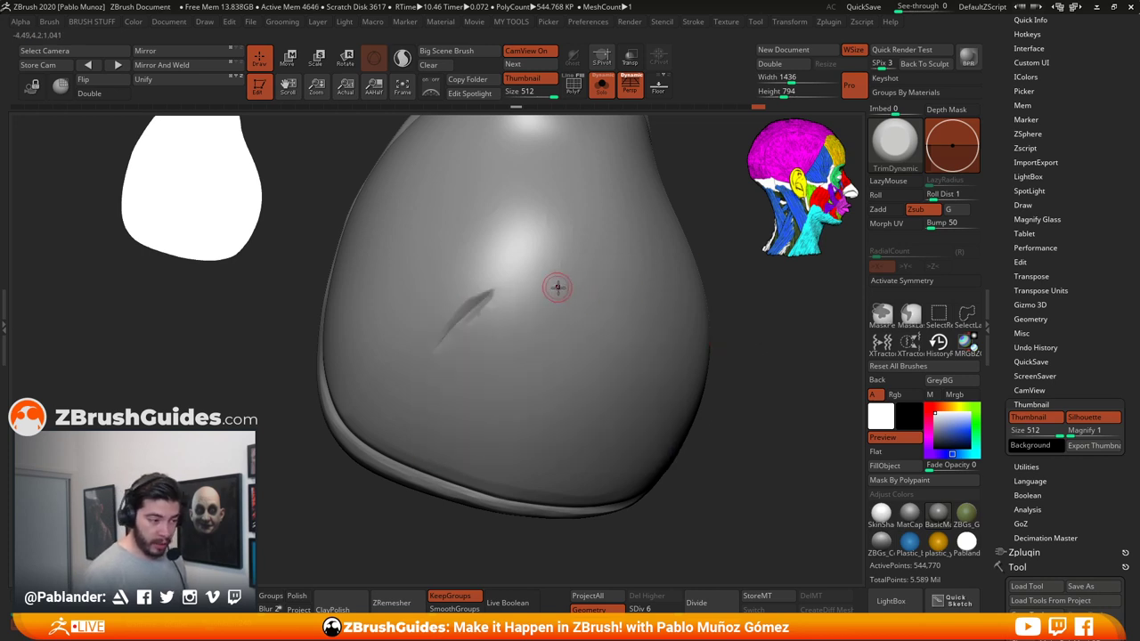
Step: Switch from TrimDynamic to the Pinch brush for sharpening the scratch on the shell
key(space)
key(space)
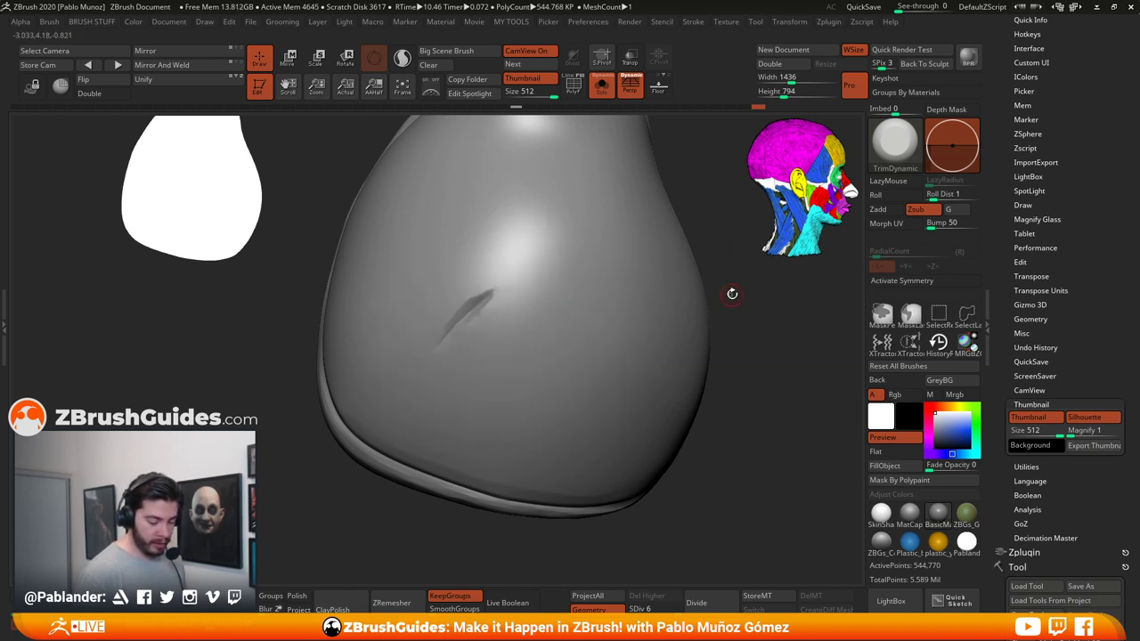
mouse_move(732, 294)
mouse_down()
mouse_move(752, 347)
mouse_move(726, 331)
mouse_move(745, 366)
mouse_move(681, 357)
mouse_up()
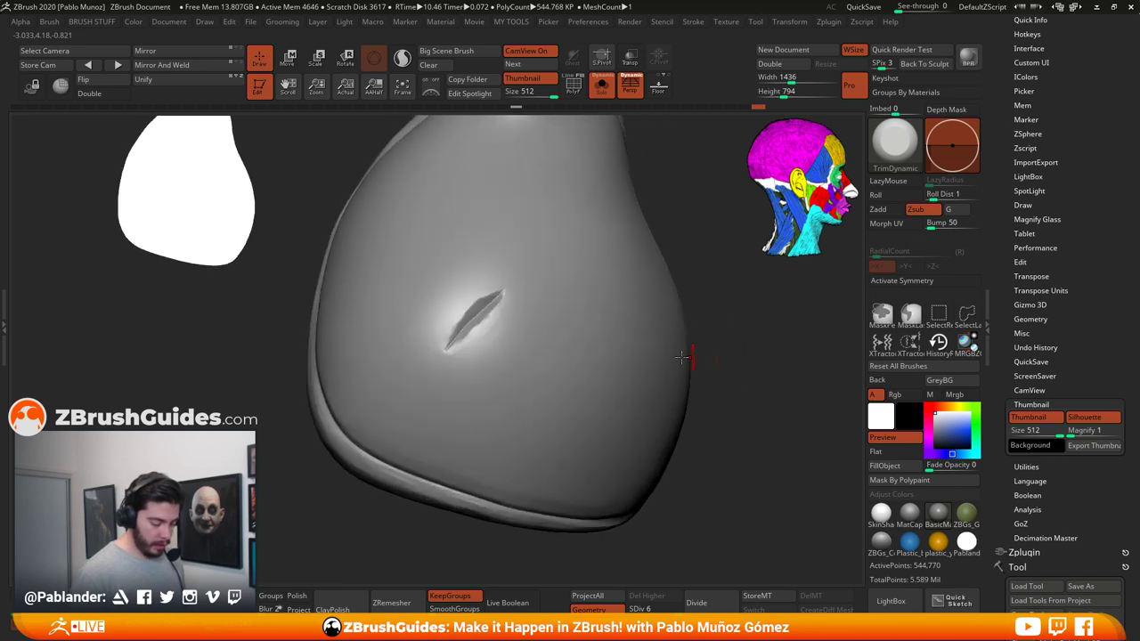
key(space)
click(624, 405)
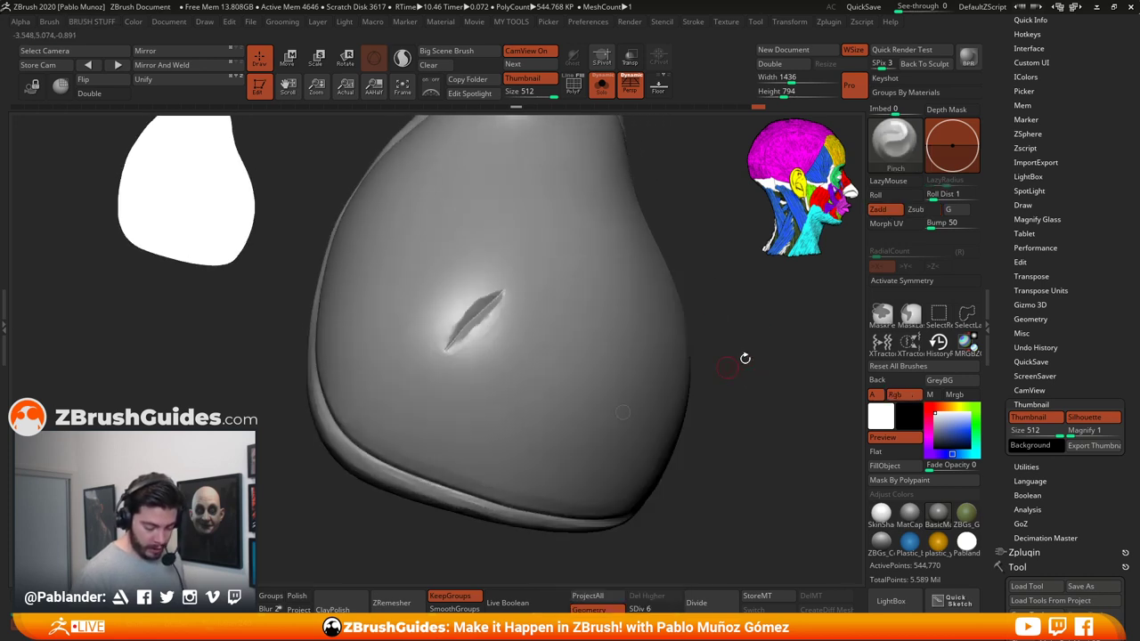
Step: Set the Pinch brush's Z Intensity to 5 and tighten the scratch's crease along its length, checking it on the whole shell
alt+drag(749, 328, 748, 354)
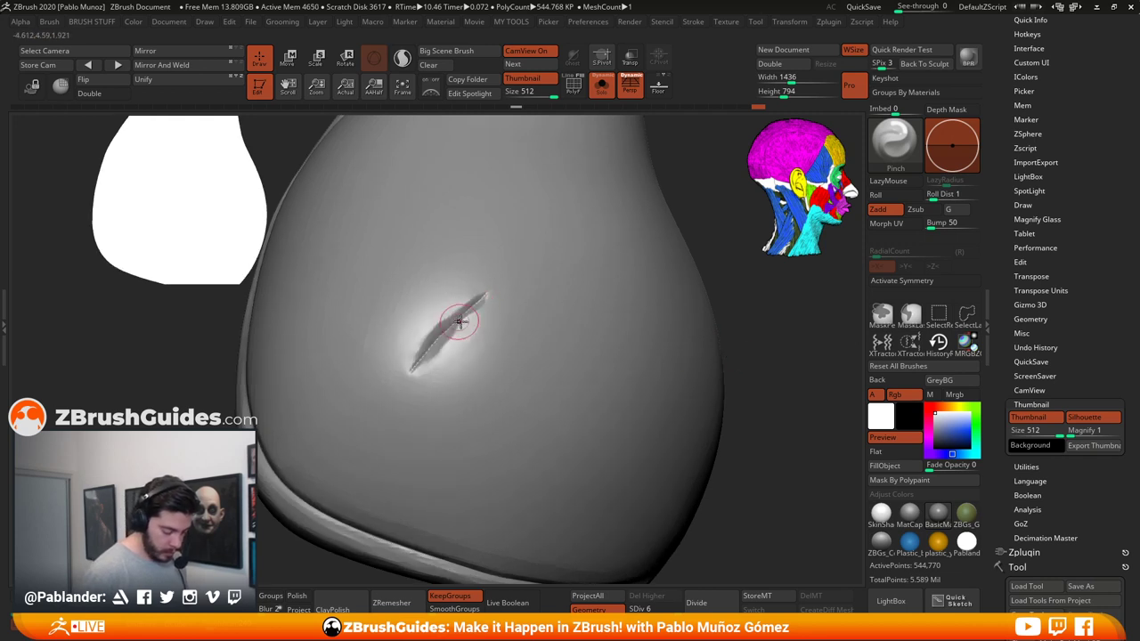
key(space)
key(Return)
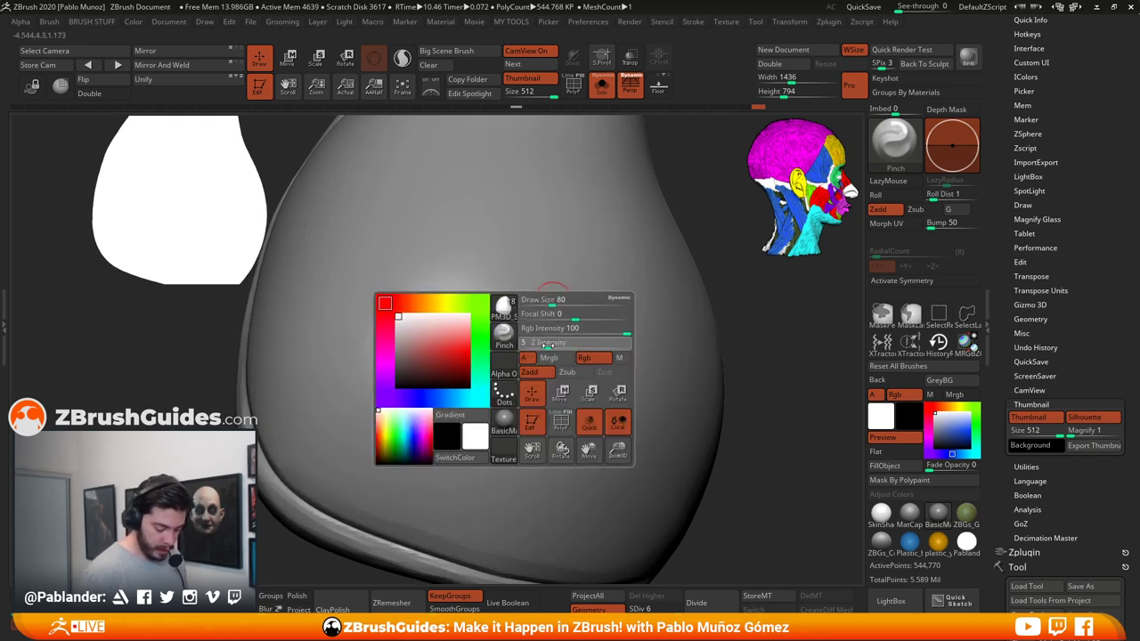
drag(477, 305, 416, 373)
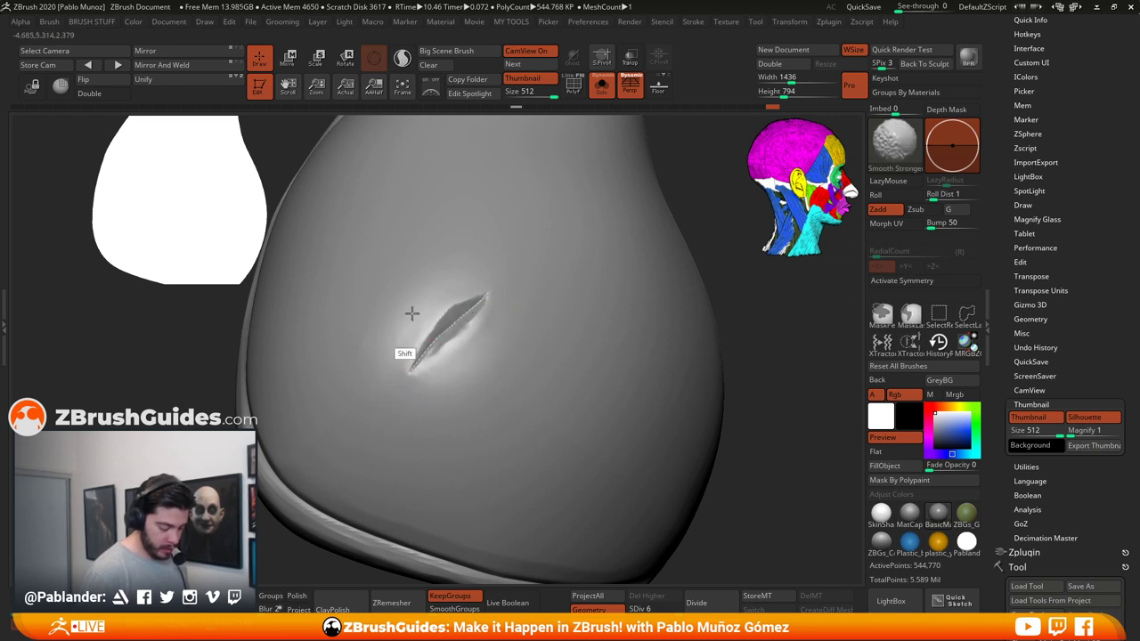
mouse_move(745, 366)
mouse_down()
mouse_move(746, 343)
mouse_move(794, 317)
mouse_move(766, 318)
mouse_move(726, 370)
mouse_move(725, 351)
mouse_move(723, 404)
mouse_move(730, 338)
mouse_move(741, 386)
mouse_move(736, 361)
mouse_move(742, 374)
mouse_up()
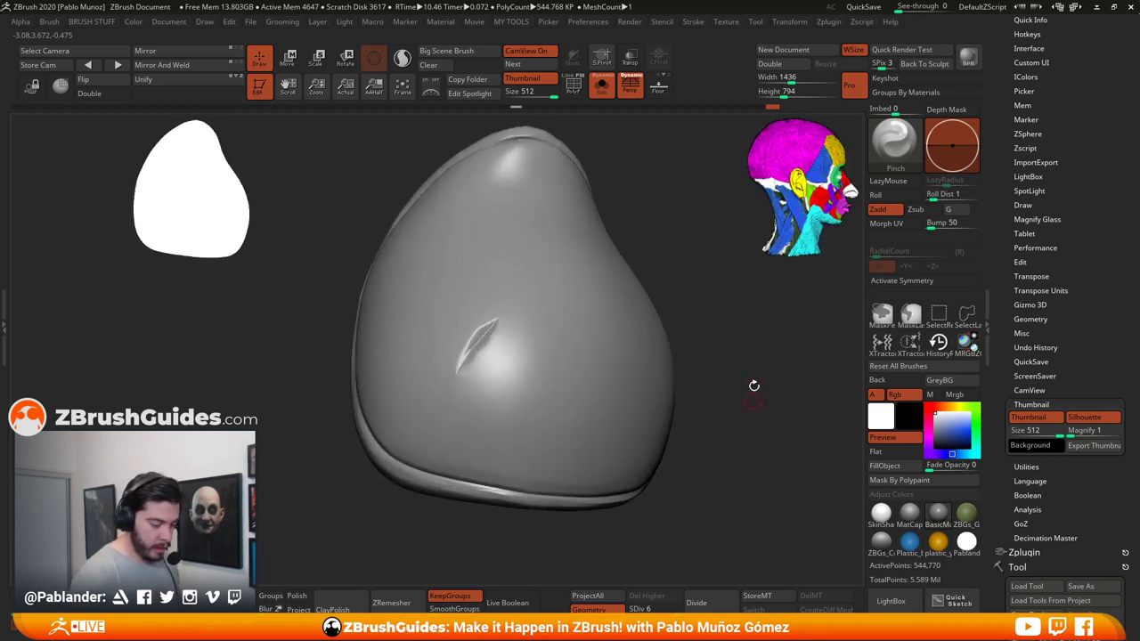
Step: Quick-save the current project
click(864, 7)
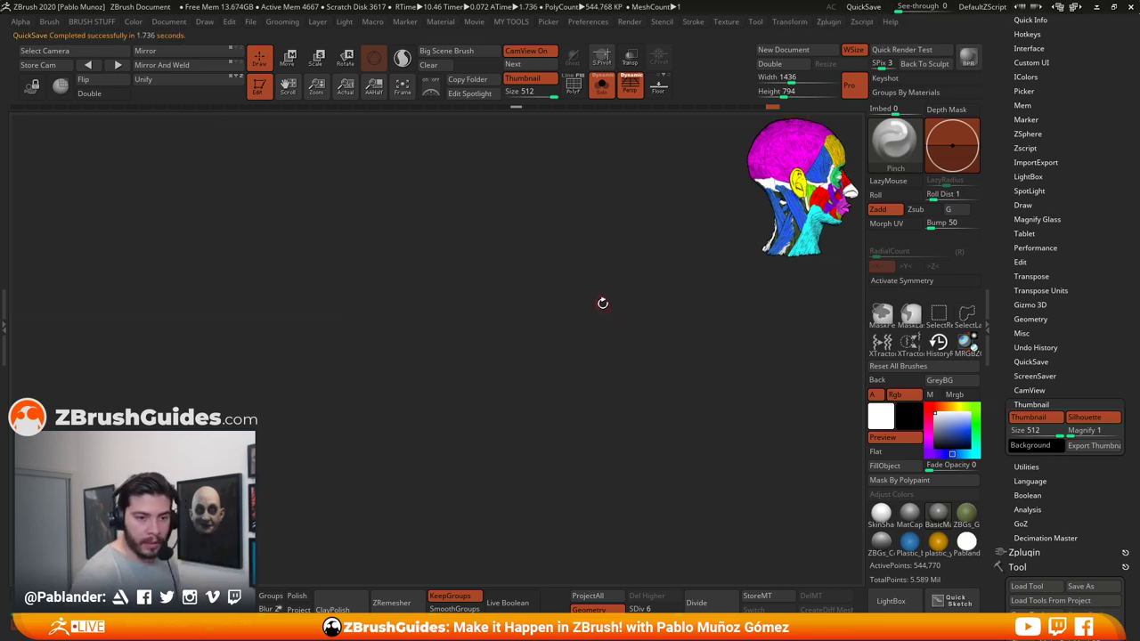
drag(698, 305, 702, 290)
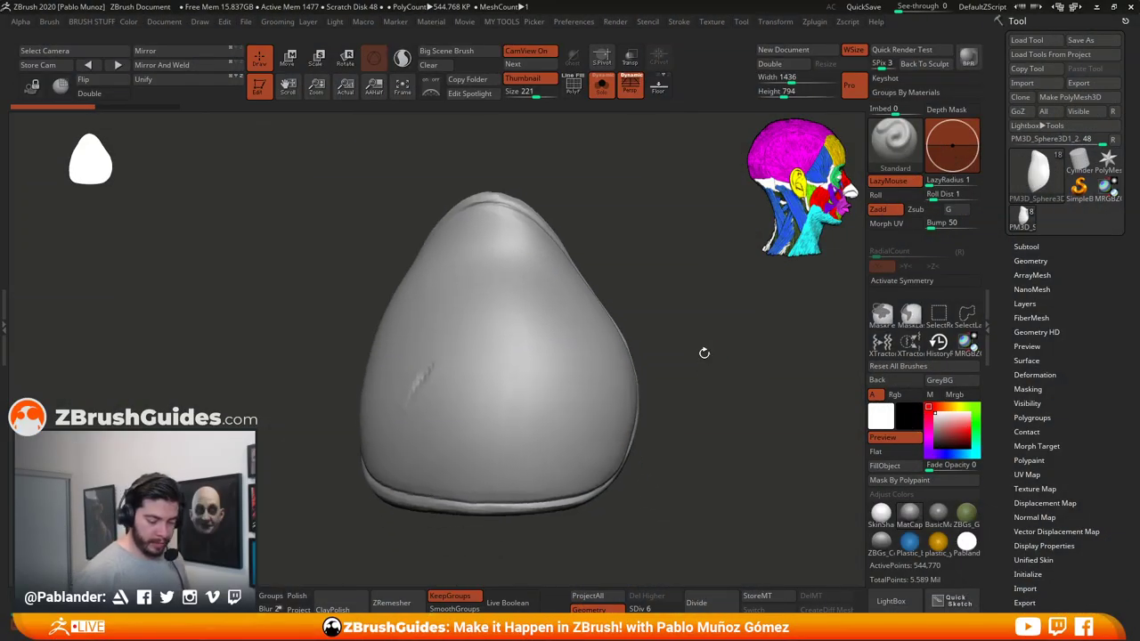
Step: Carve a deep diagonal cut over the scratch on the form's surface with the DamStandard brush
mouse_move(704, 352)
mouse_down()
mouse_move(735, 351)
mouse_move(689, 366)
mouse_up()
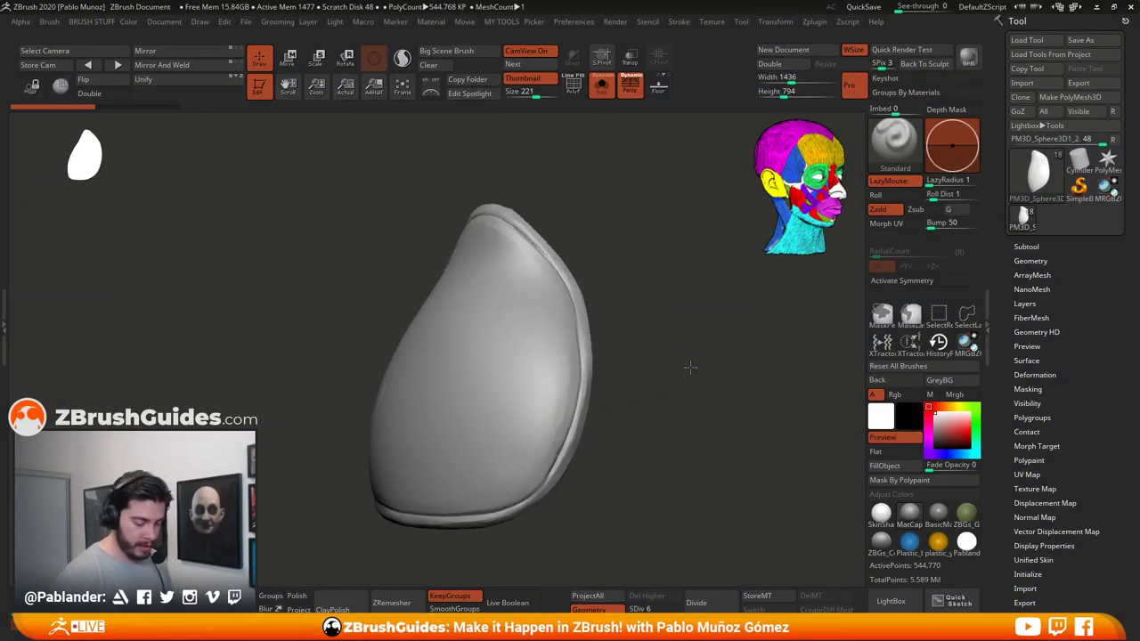
key(space)
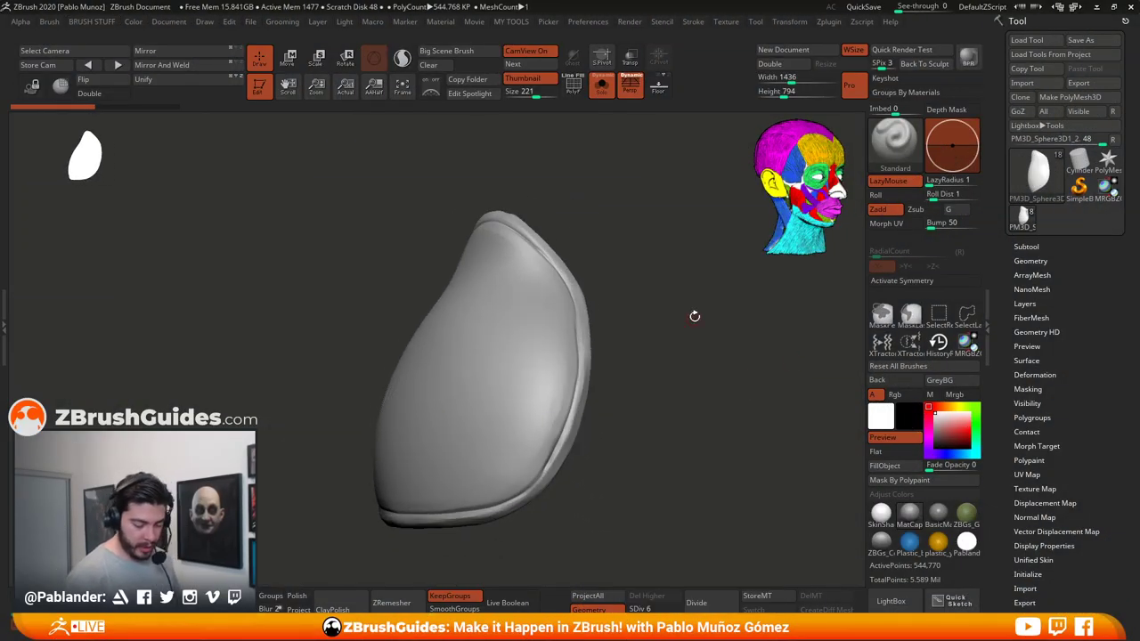
mouse_move(695, 316)
mouse_down()
mouse_move(710, 330)
mouse_move(682, 318)
mouse_move(707, 308)
mouse_up()
key(space)
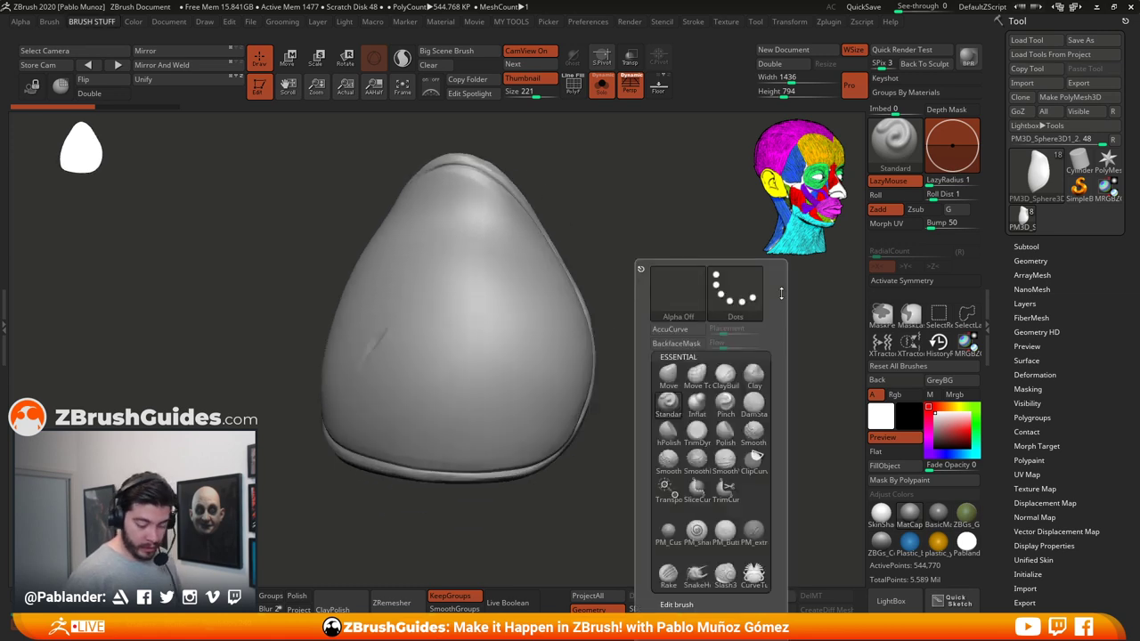
key(space)
click(804, 403)
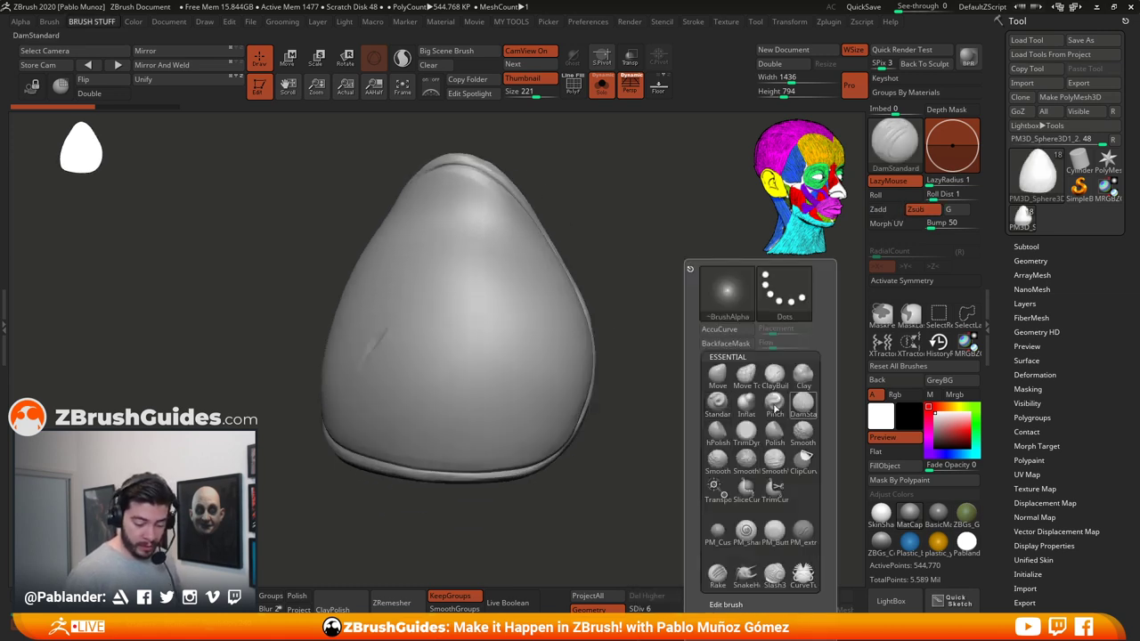
alt+right_drag(461, 332, 580, 315)
mouse_move(528, 289)
right_down()
mouse_move(567, 283)
mouse_move(565, 335)
mouse_move(544, 335)
right_up()
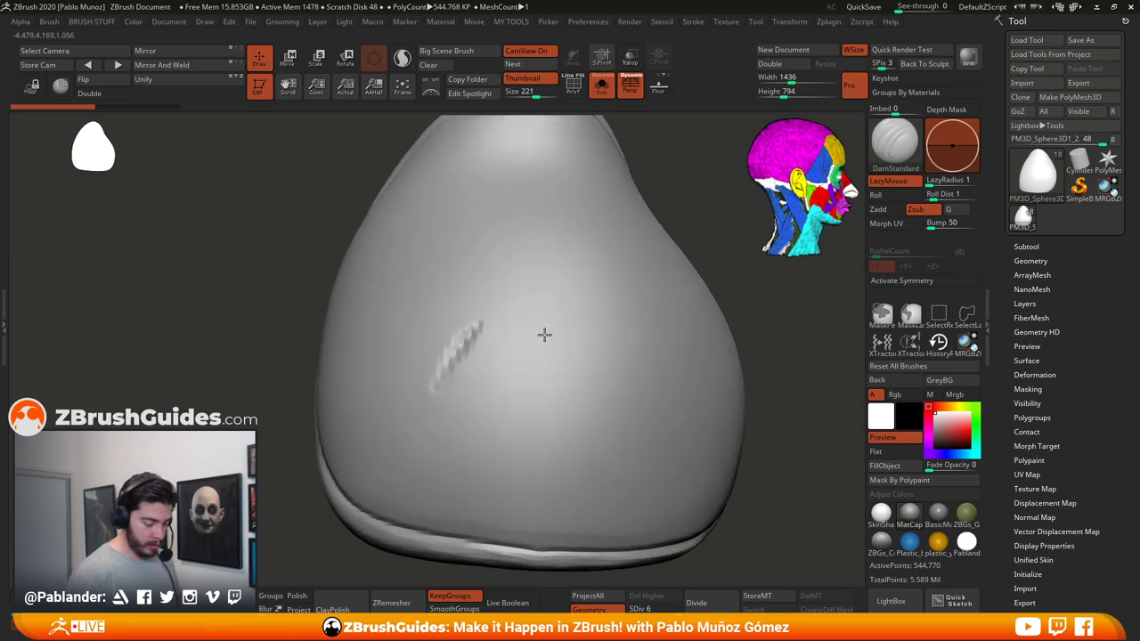
mouse_move(544, 335)
ctrl+right_down()
mouse_move(575, 333)
mouse_move(571, 341)
mouse_move(559, 303)
mouse_move(522, 298)
mouse_move(570, 329)
mouse_move(606, 325)
ctrl+right_up()
mouse_move(597, 329)
right_down()
mouse_move(567, 326)
mouse_move(589, 260)
mouse_move(560, 298)
mouse_move(555, 276)
right_up()
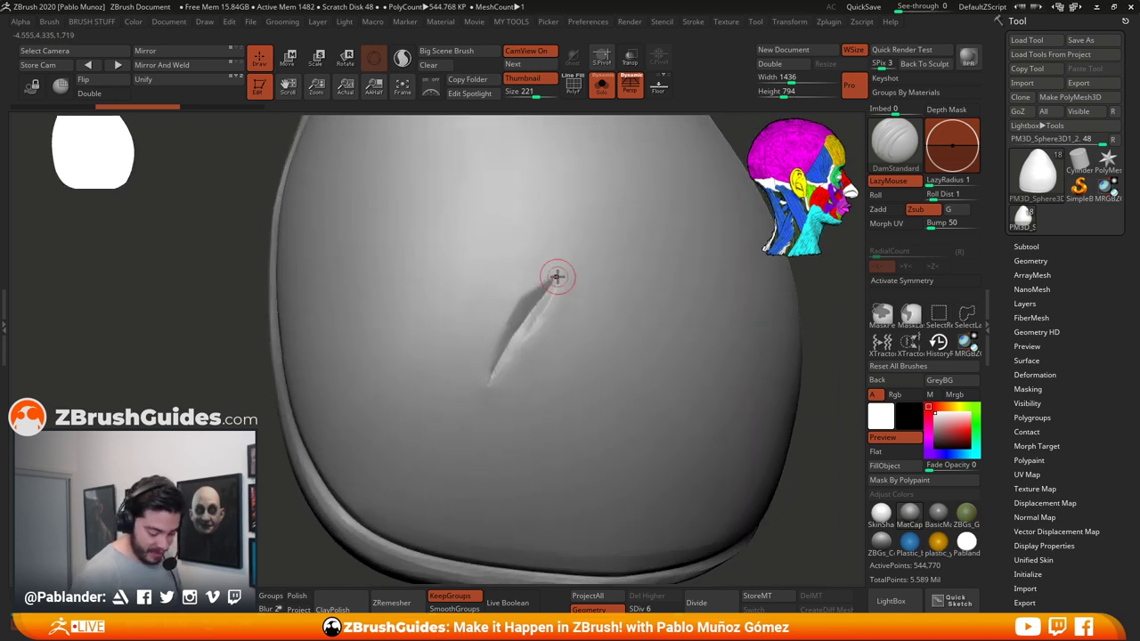
drag(521, 297, 489, 369)
mouse_move(555, 277)
mouse_down()
mouse_move(488, 384)
mouse_move(504, 365)
mouse_up()
Step: Subdivide the mesh to subdivision level 7 and smooth along the diagonal cut
mouse_move(605, 359)
right_down()
mouse_move(578, 360)
mouse_move(707, 356)
right_up()
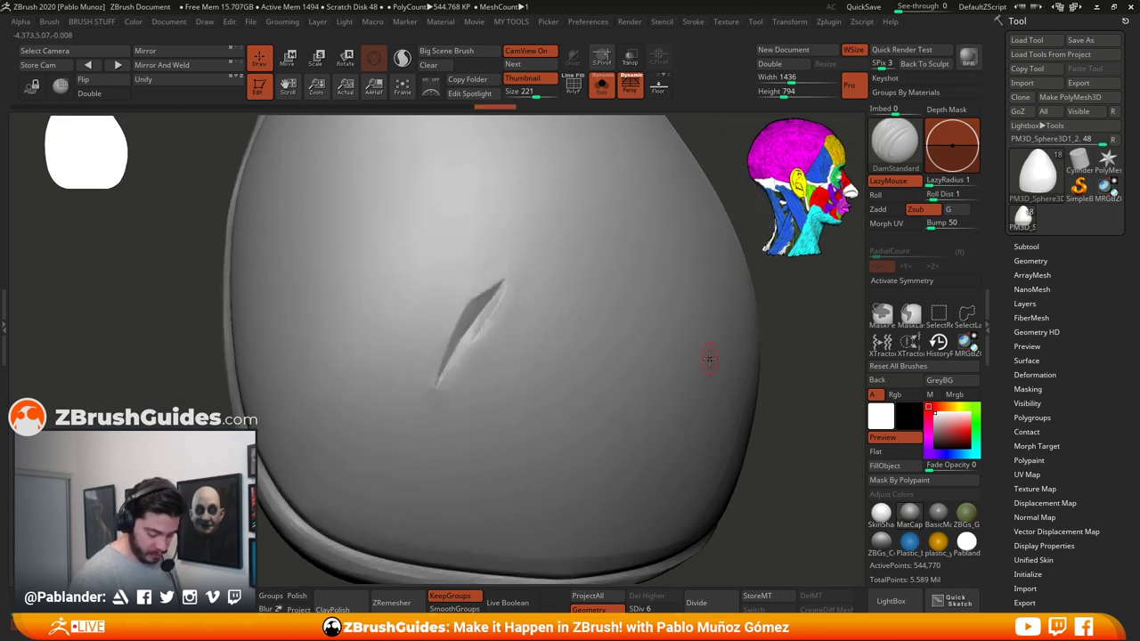
mouse_move(789, 407)
right_down()
mouse_move(806, 388)
mouse_move(757, 394)
right_up()
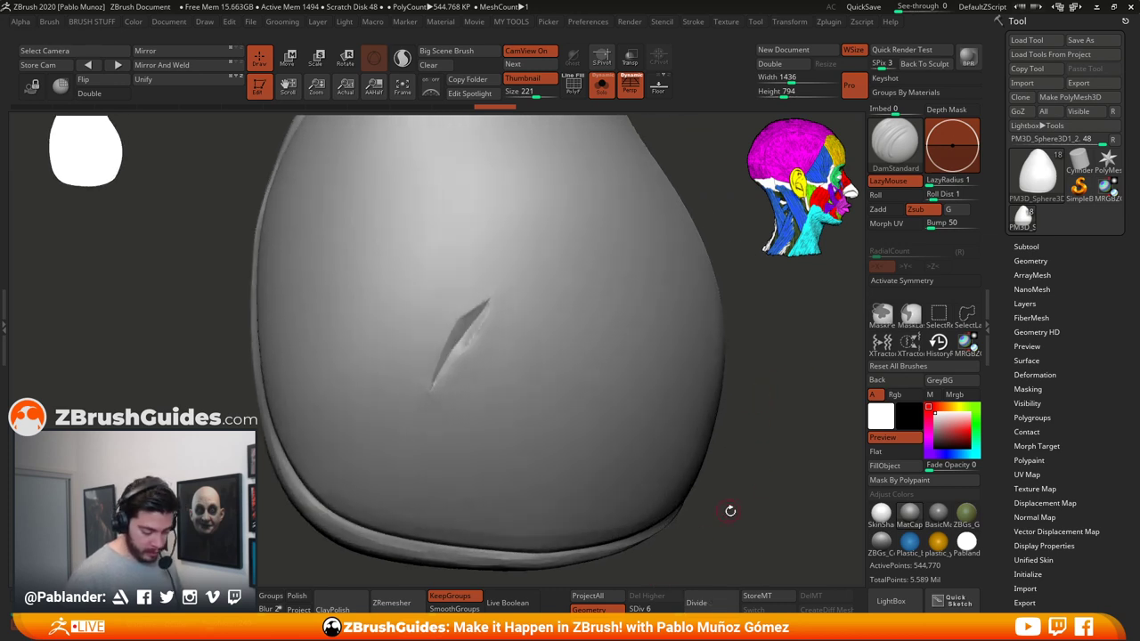
key(ctrl+d)
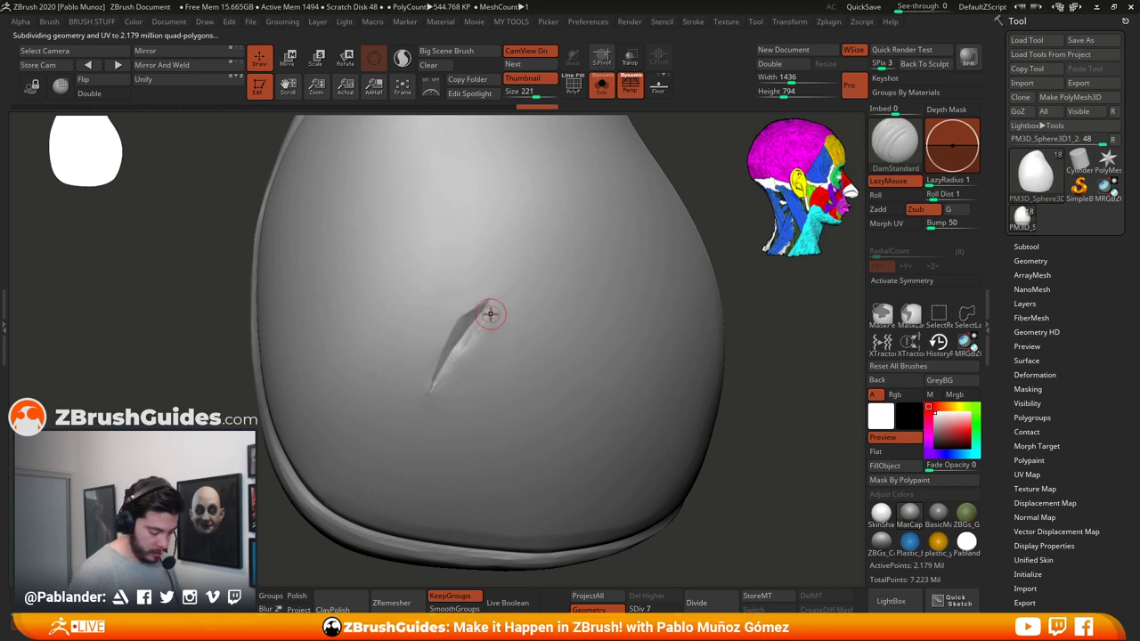
mouse_move(490, 312)
shift+mouse_down()
mouse_move(427, 400)
mouse_move(465, 330)
mouse_move(451, 372)
shift+mouse_up()
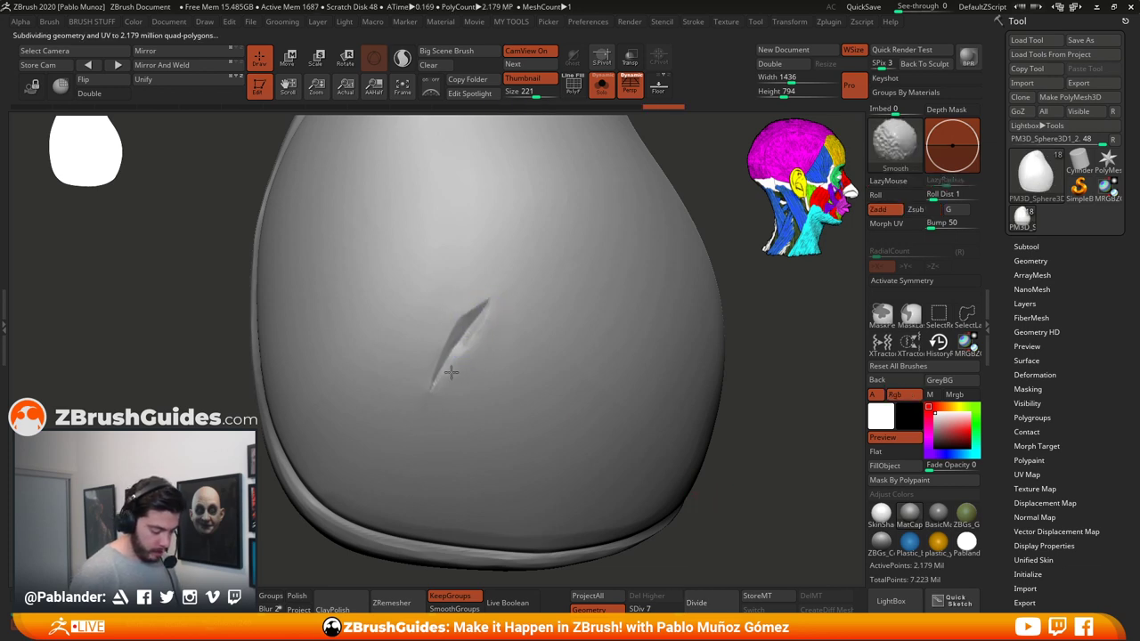
Step: Sharpen the diagonal cut's crease and both tapered ends with further DamStandard strokes
alt+right_drag(511, 344, 557, 348)
key(space)
drag(544, 327, 535, 325)
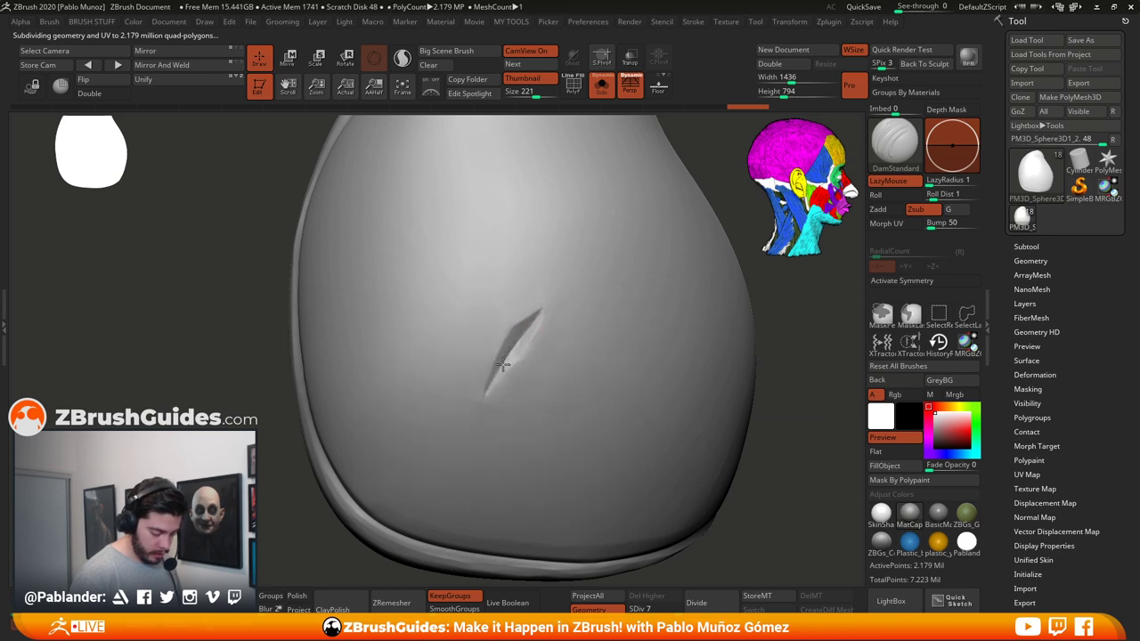
mouse_move(488, 385)
mouse_down()
mouse_move(507, 352)
mouse_move(491, 383)
mouse_up()
mouse_move(542, 320)
right_down()
mouse_move(564, 338)
mouse_move(580, 324)
right_up()
drag(542, 304, 526, 345)
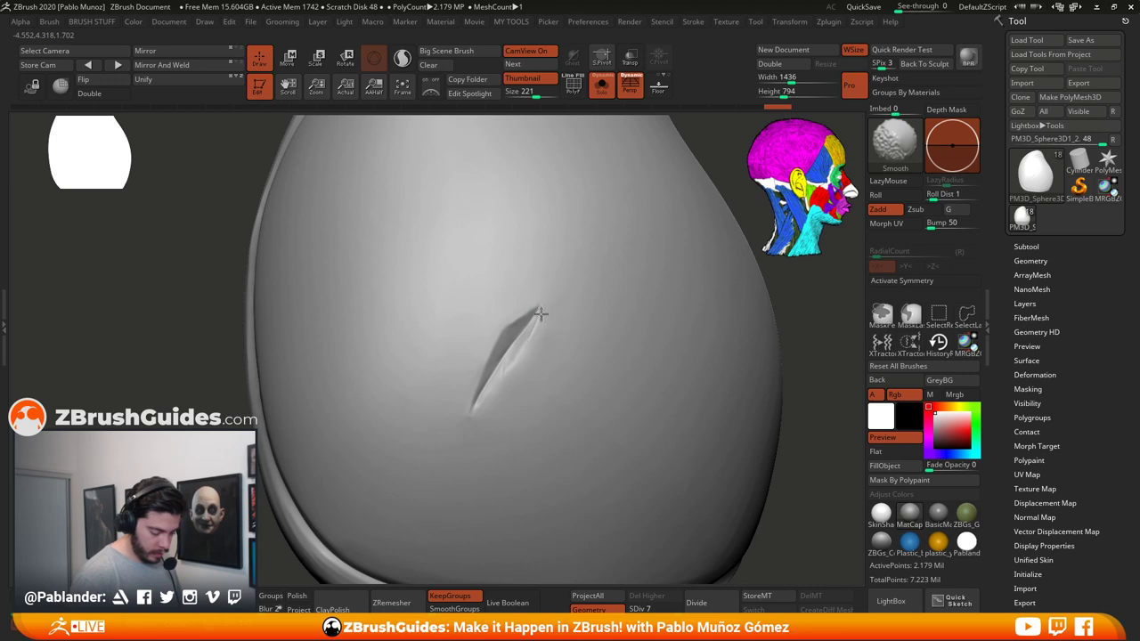
Step: Flatten the walls of the diagonal cut with the TrimDynamic brush, undoing and redoing strokes to compare
key(b)
key(t)
key(d)
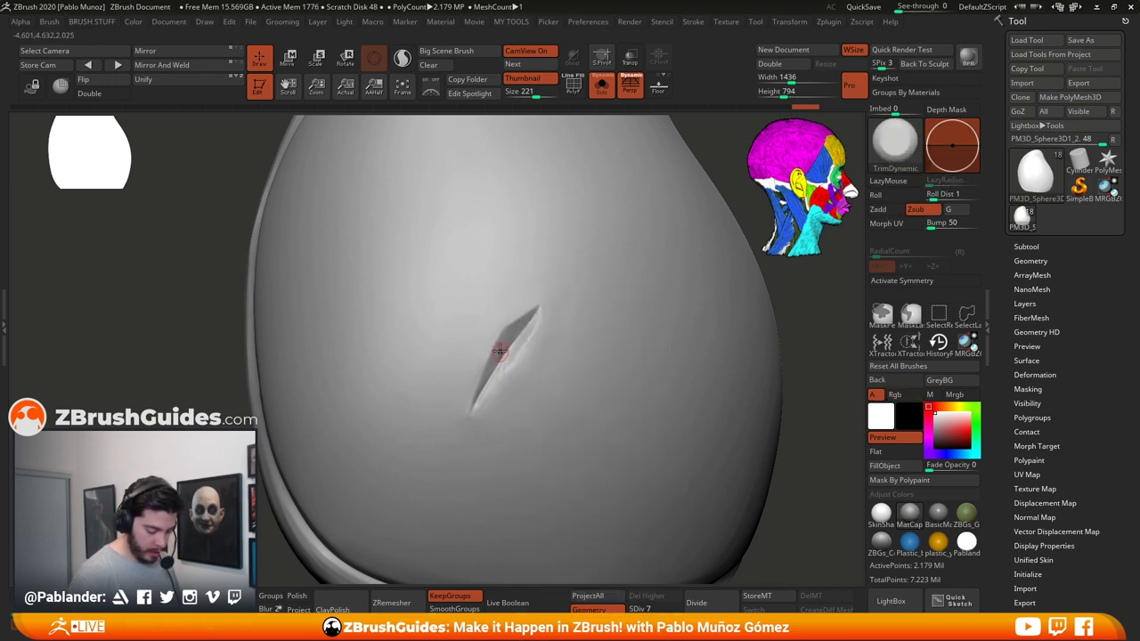
mouse_move(499, 351)
mouse_down()
mouse_move(485, 372)
mouse_move(536, 304)
mouse_move(504, 323)
mouse_up()
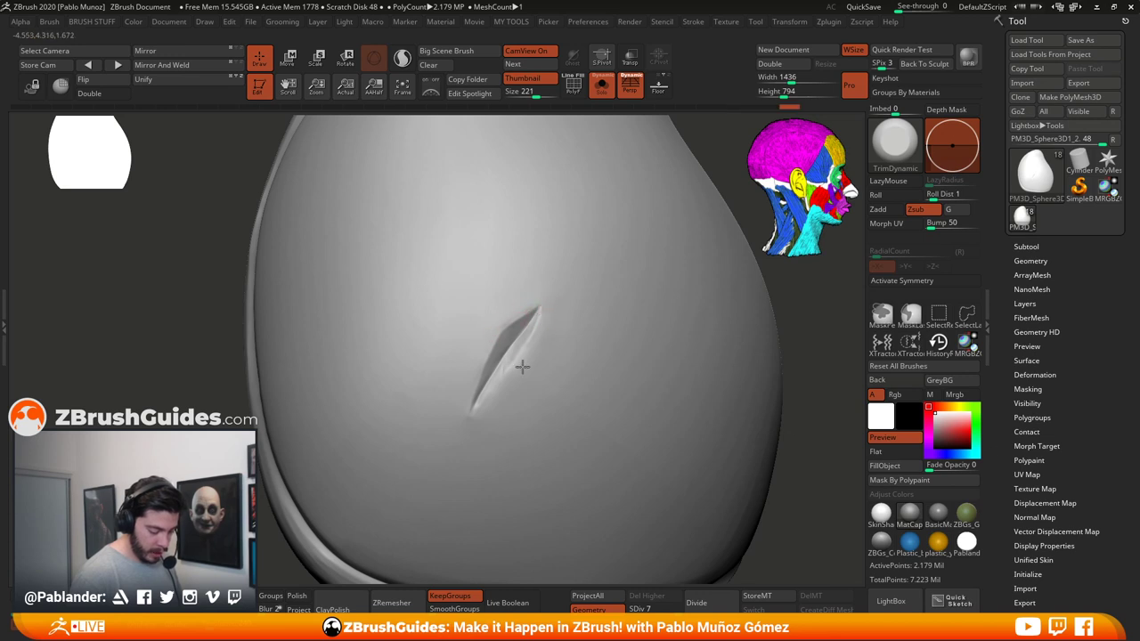
key(ctrl+z)
mouse_move(519, 359)
mouse_down()
mouse_move(476, 415)
mouse_move(486, 401)
mouse_up()
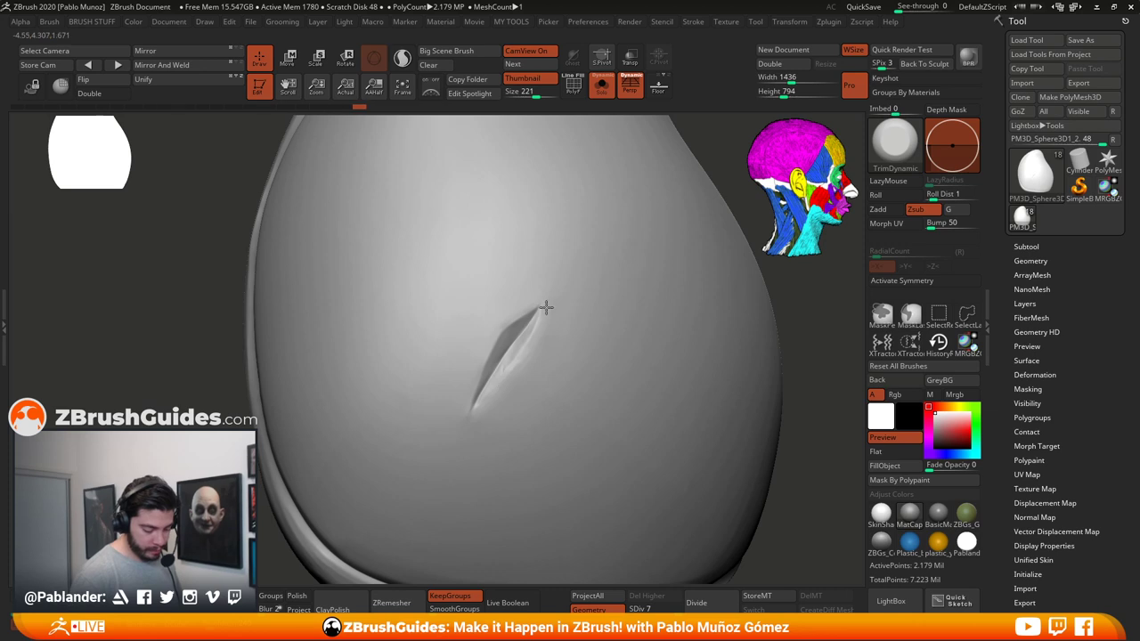
key(ctrl+shift+z)
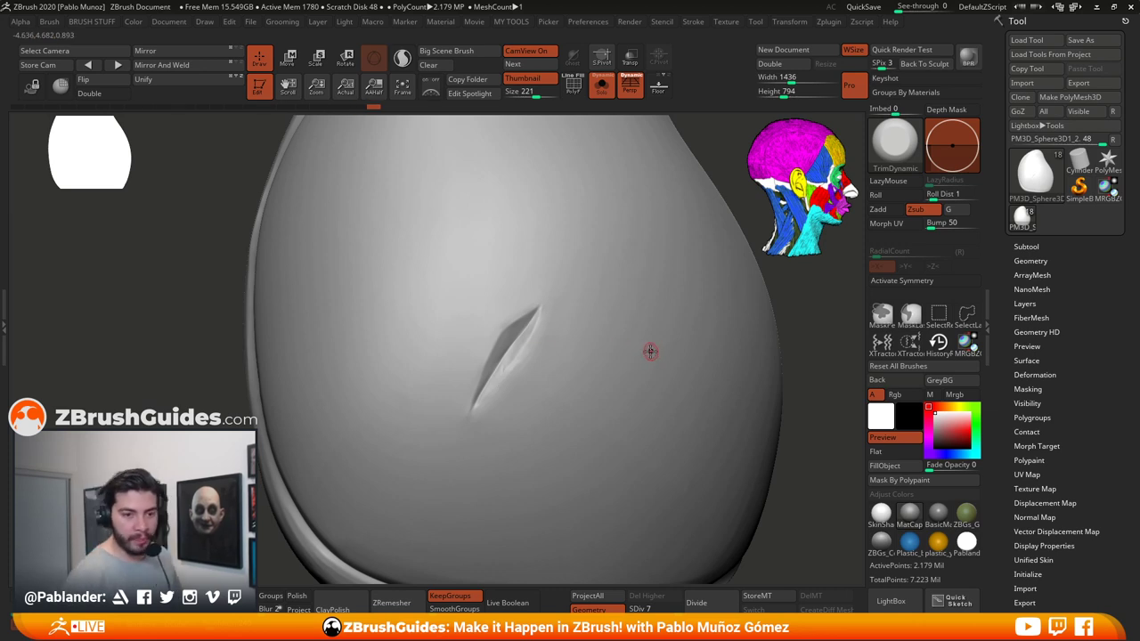
Step: Plane the rims and inner faces of the cut from several angles with more TrimDynamic strokes
right_drag(621, 383, 606, 349)
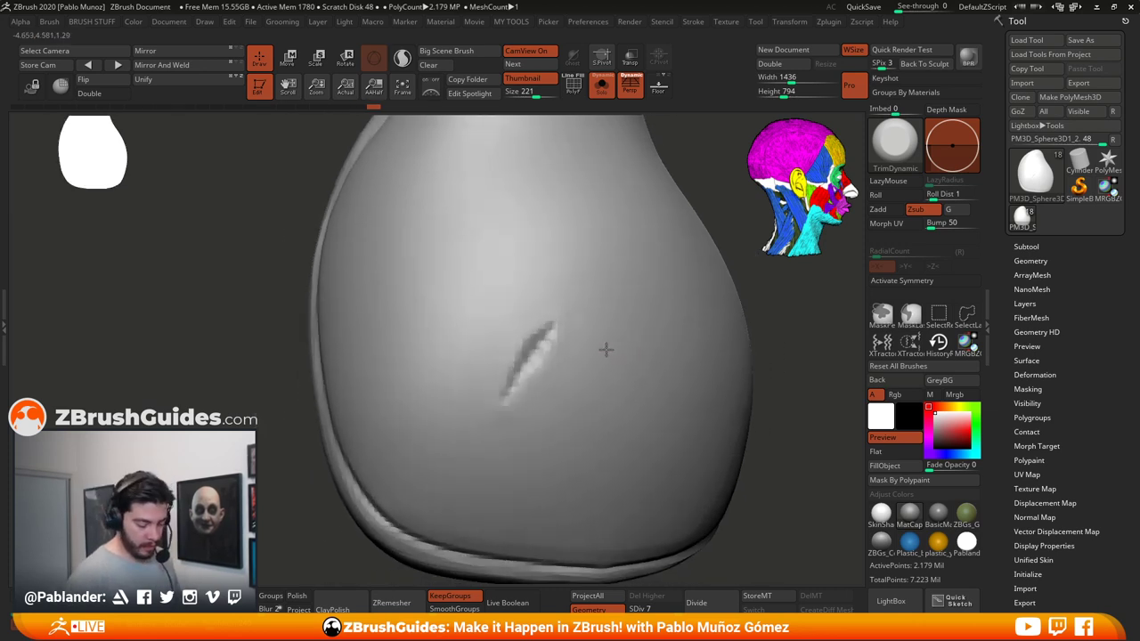
drag(559, 327, 488, 428)
right_drag(614, 316, 575, 362)
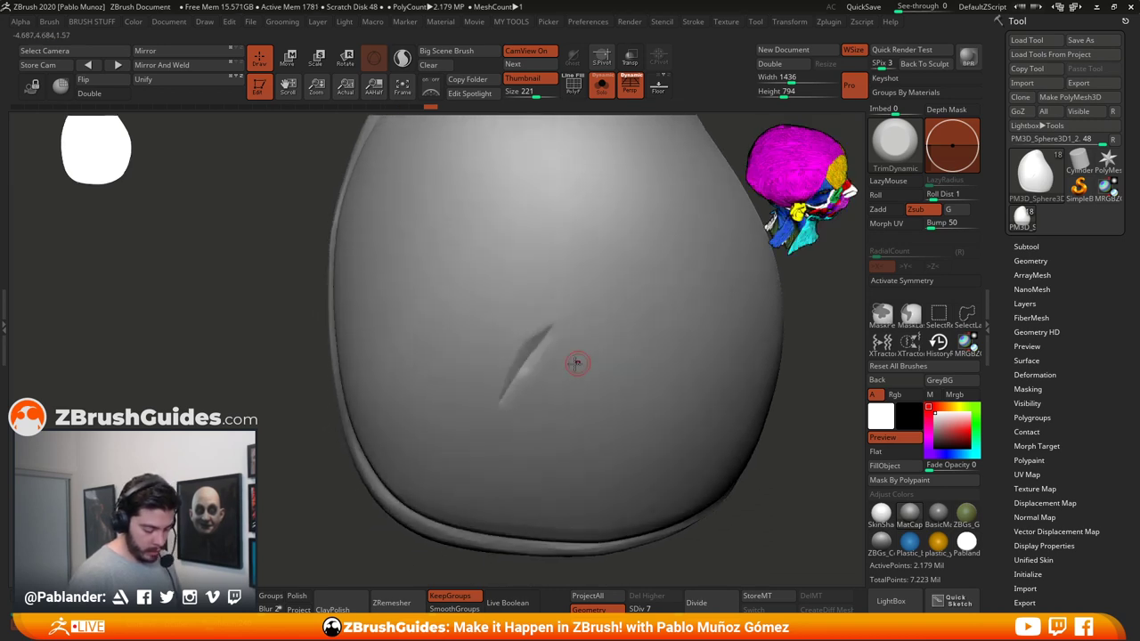
drag(562, 313, 545, 317)
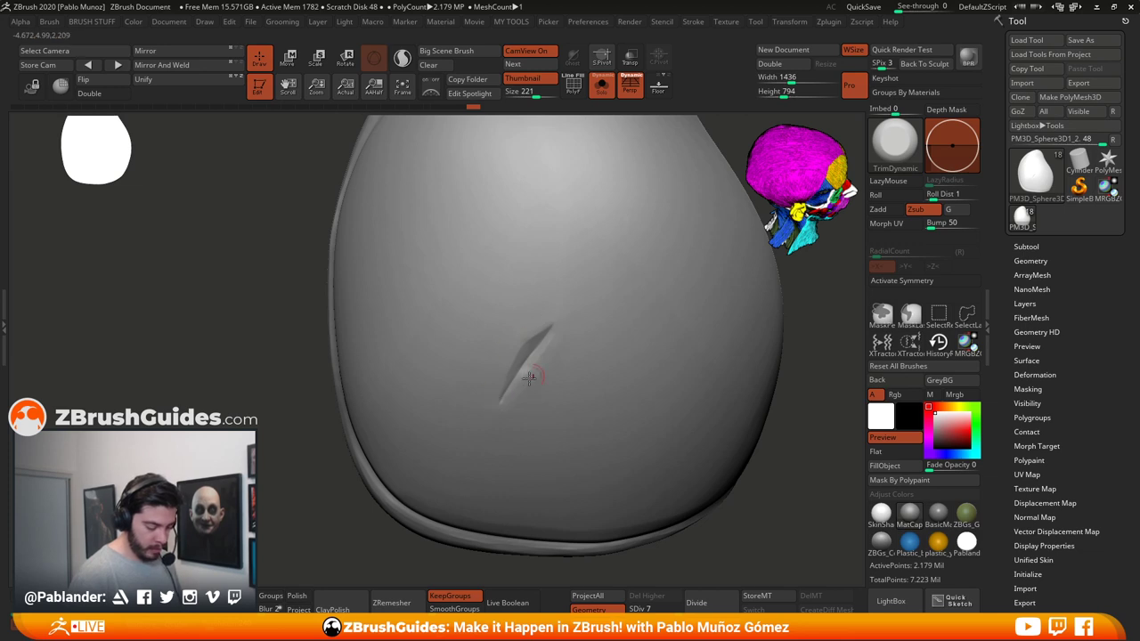
drag(529, 379, 537, 369)
mouse_move(628, 363)
right_down()
mouse_move(583, 344)
mouse_move(570, 318)
right_up()
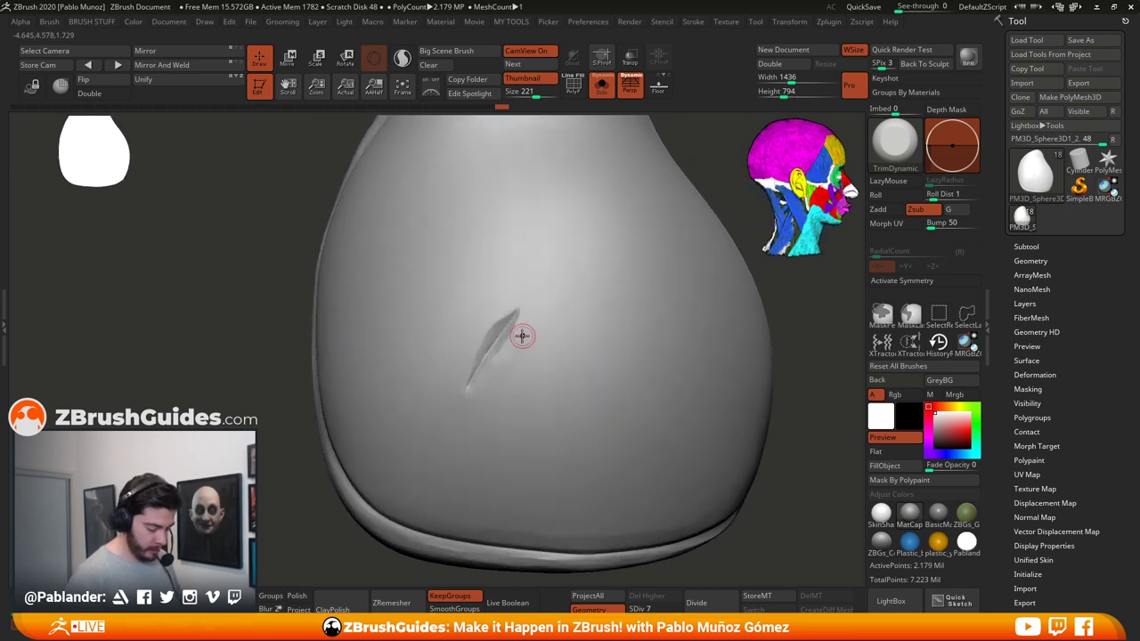
drag(522, 335, 509, 330)
right_drag(509, 330, 511, 358)
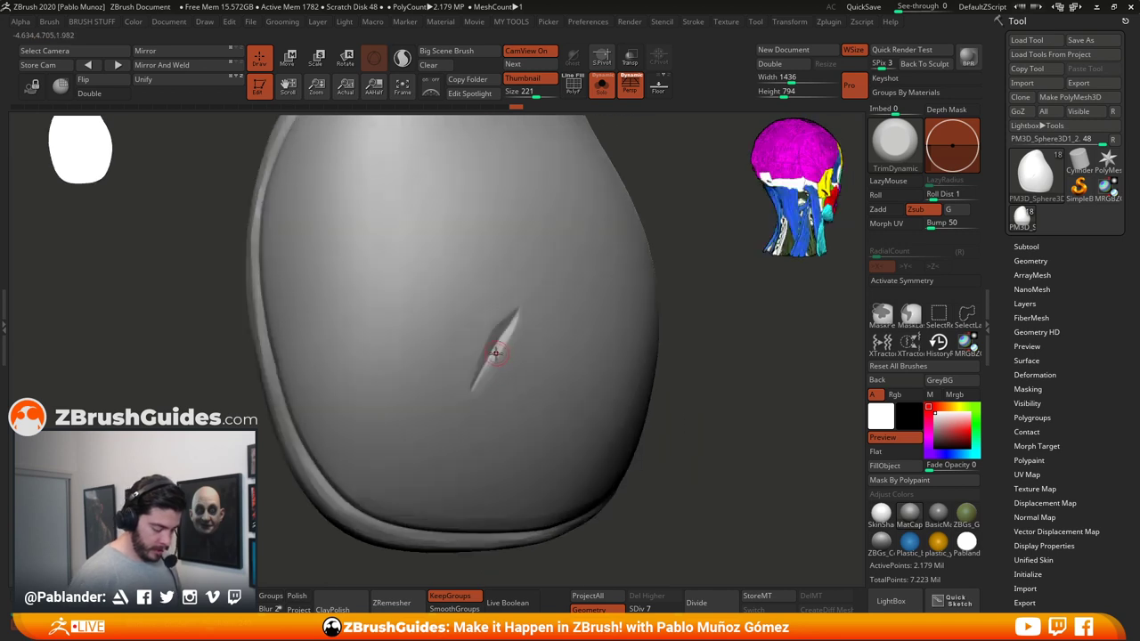
drag(503, 343, 510, 335)
mouse_move(649, 312)
right_down()
mouse_move(688, 324)
mouse_move(611, 359)
mouse_move(633, 322)
mouse_move(723, 369)
right_up()
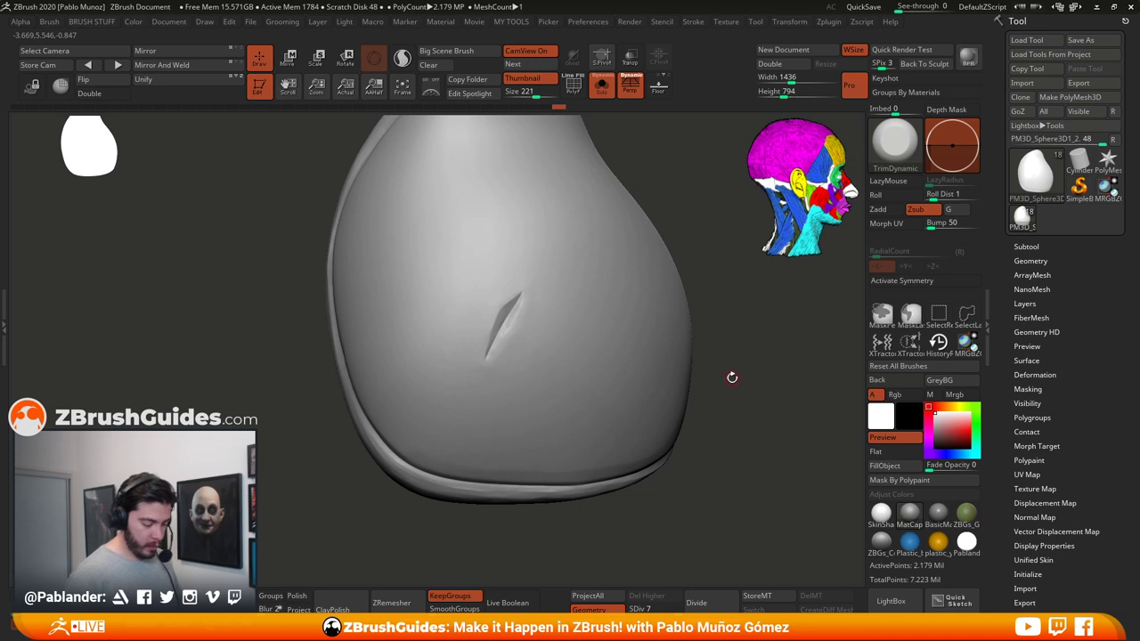
drag(748, 362, 711, 389)
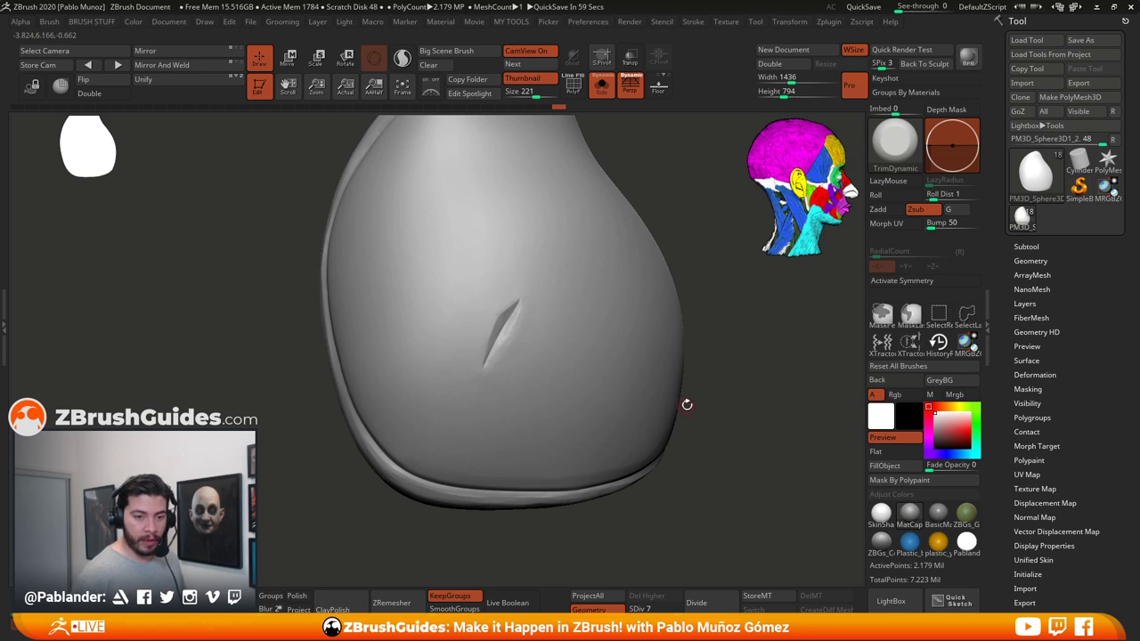
mouse_move(719, 369)
mouse_down()
mouse_move(722, 402)
mouse_move(736, 398)
mouse_up()
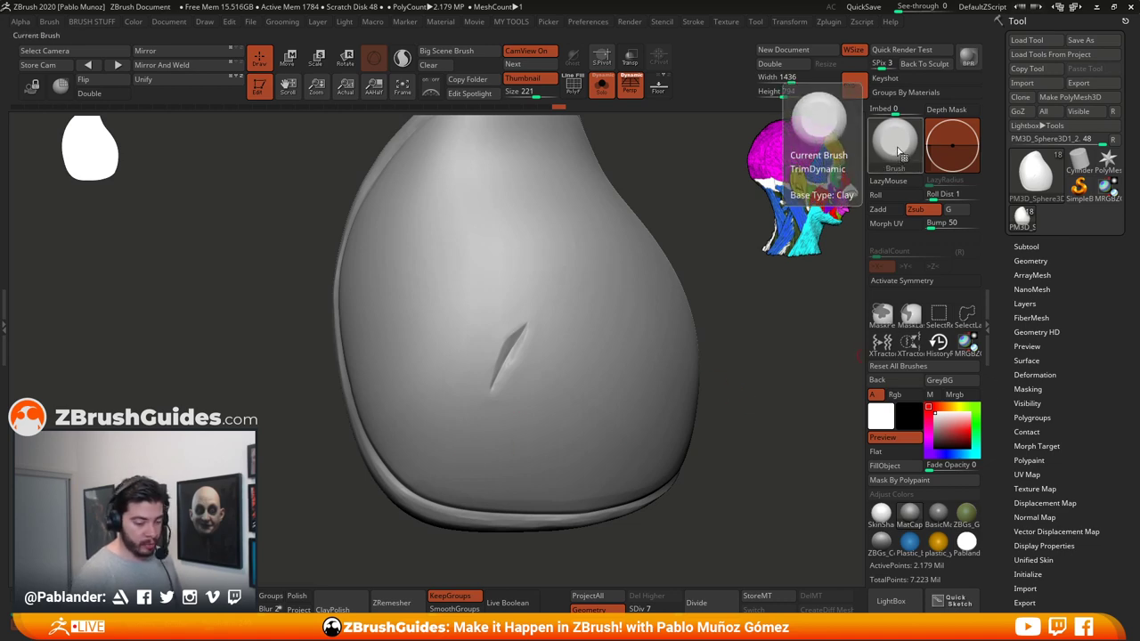
click(895, 141)
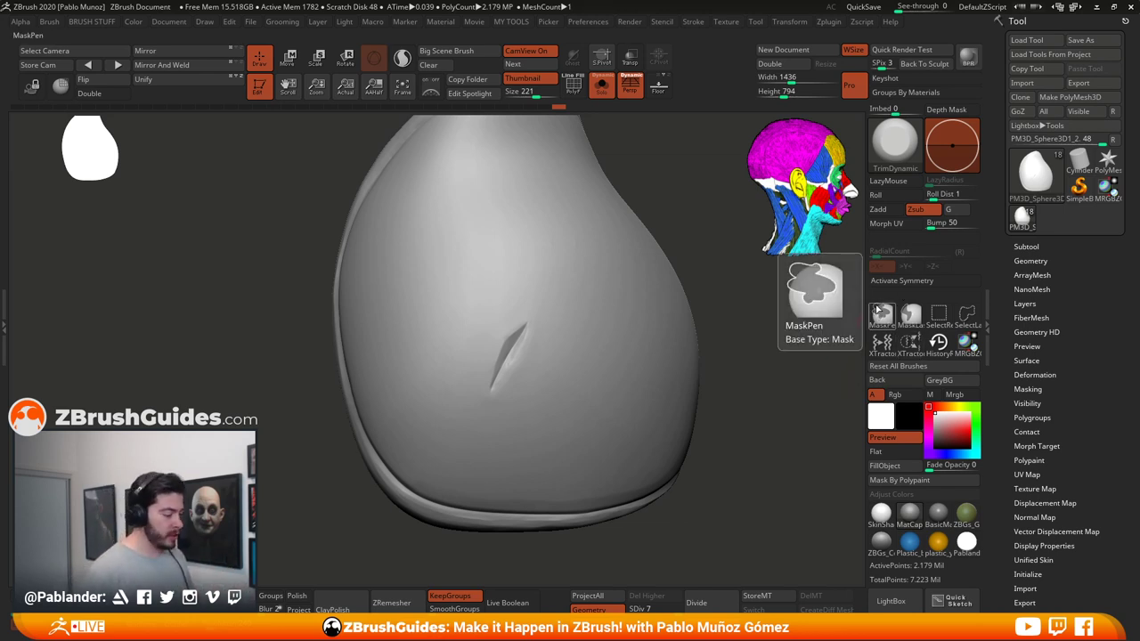
click(23, 23)
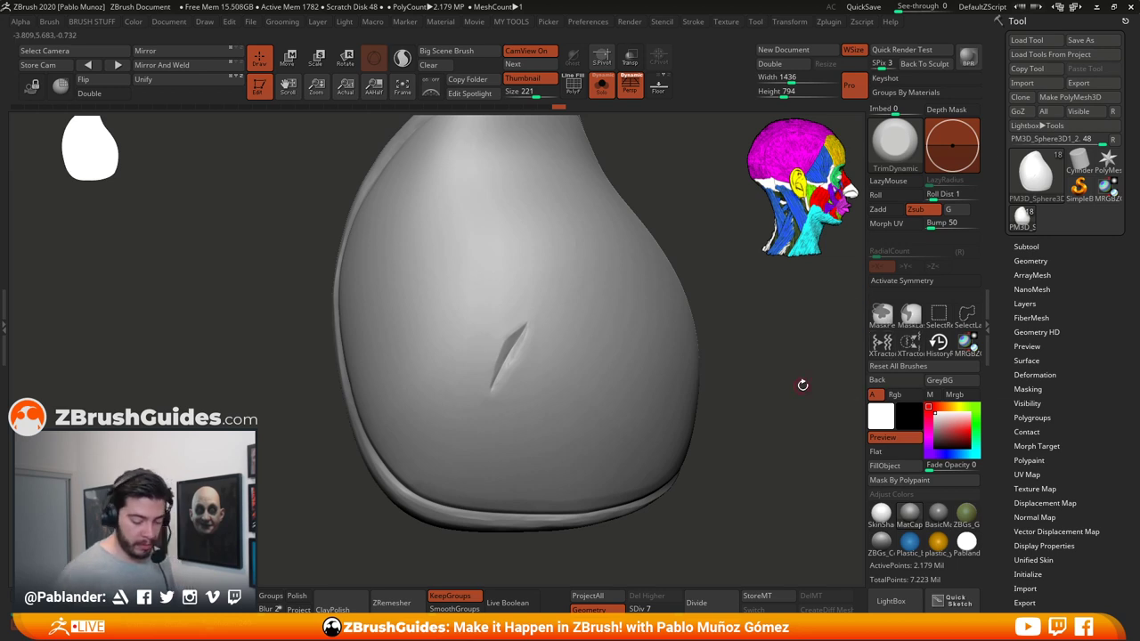
Step: Capture the diagonal cut as an alpha by sampling around it with the XTractorDragRect brush
click(911, 345)
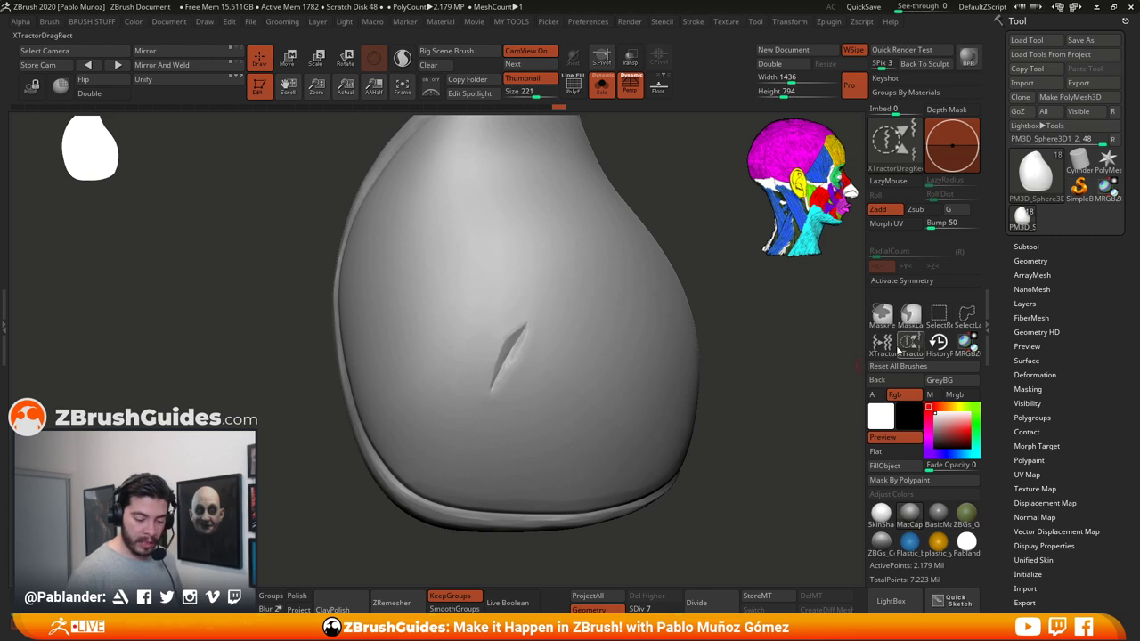
key(1)
key(2)
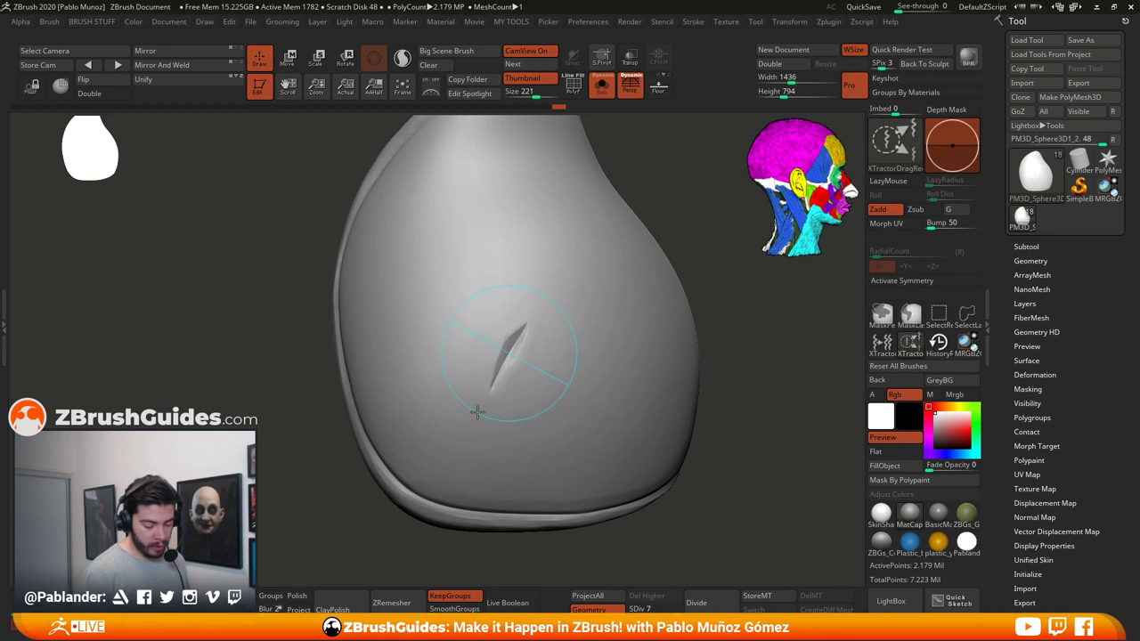
drag(477, 412, 476, 409)
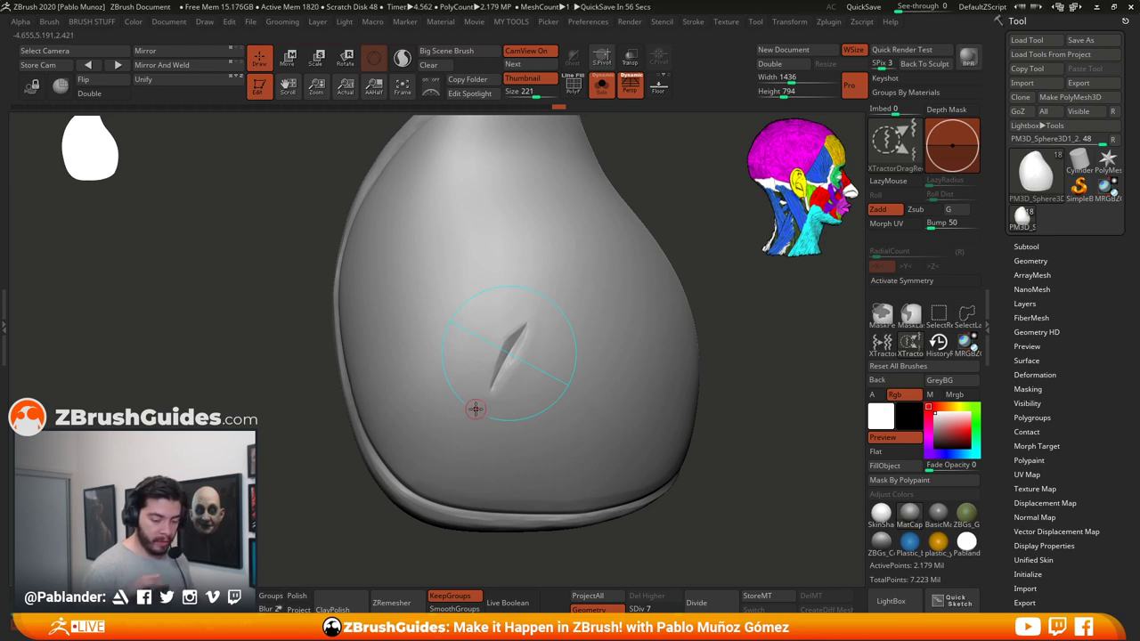
Step: Dock the Alpha palette in the tray above the Tool palette, showing the extracted alpha
click(21, 23)
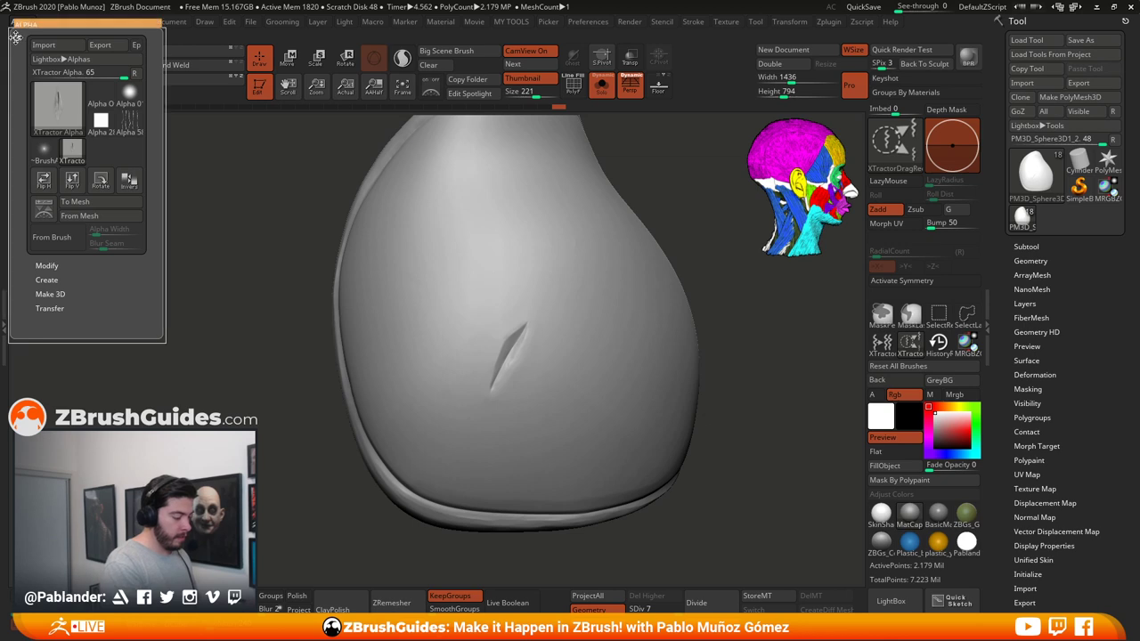
drag(619, 157, 1069, 50)
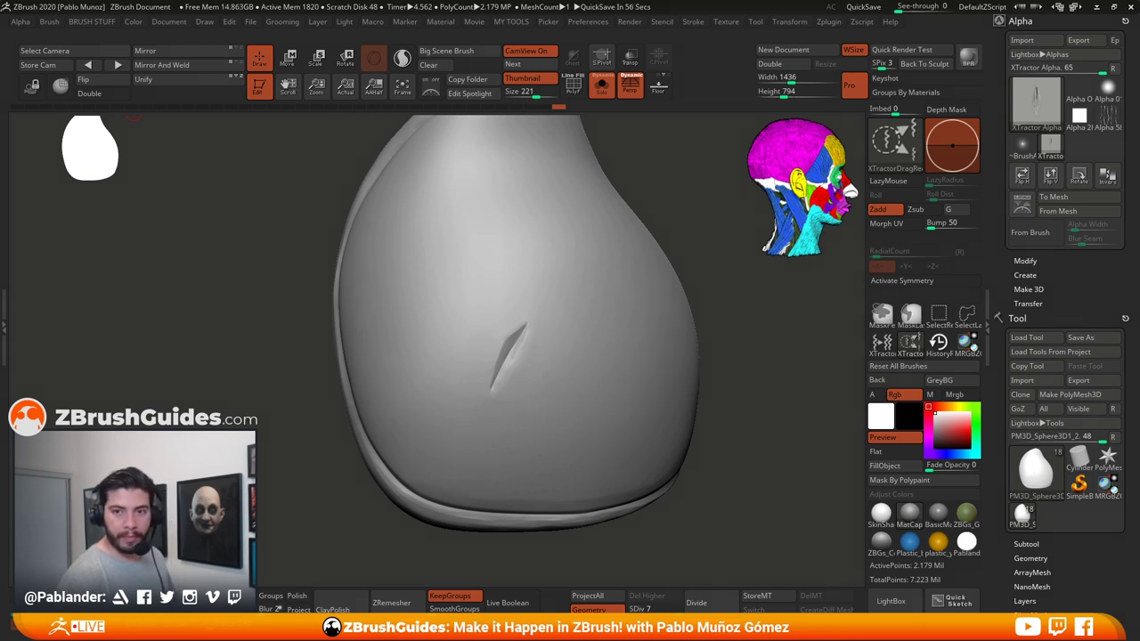
Step: Annotate the sampling circle, its diameter line and perpendicular orientation over the diagonal cut with the screen pen, and hide the drawings
mouse_move(1139, 294)
mouse_down()
mouse_move(818, 303)
mouse_move(846, 288)
mouse_up()
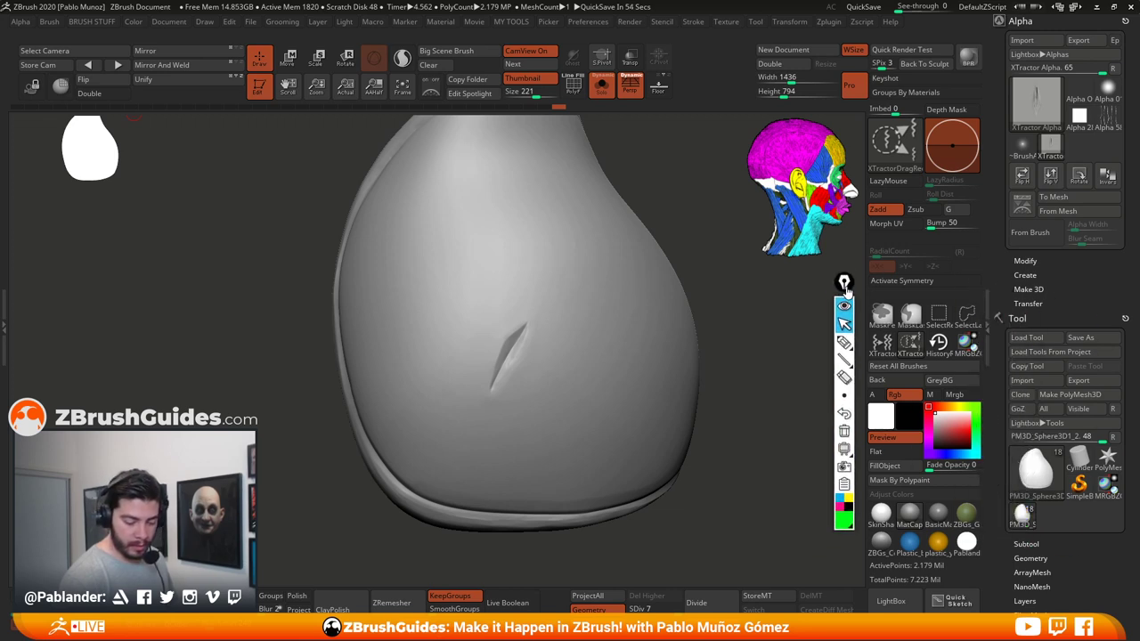
click(845, 516)
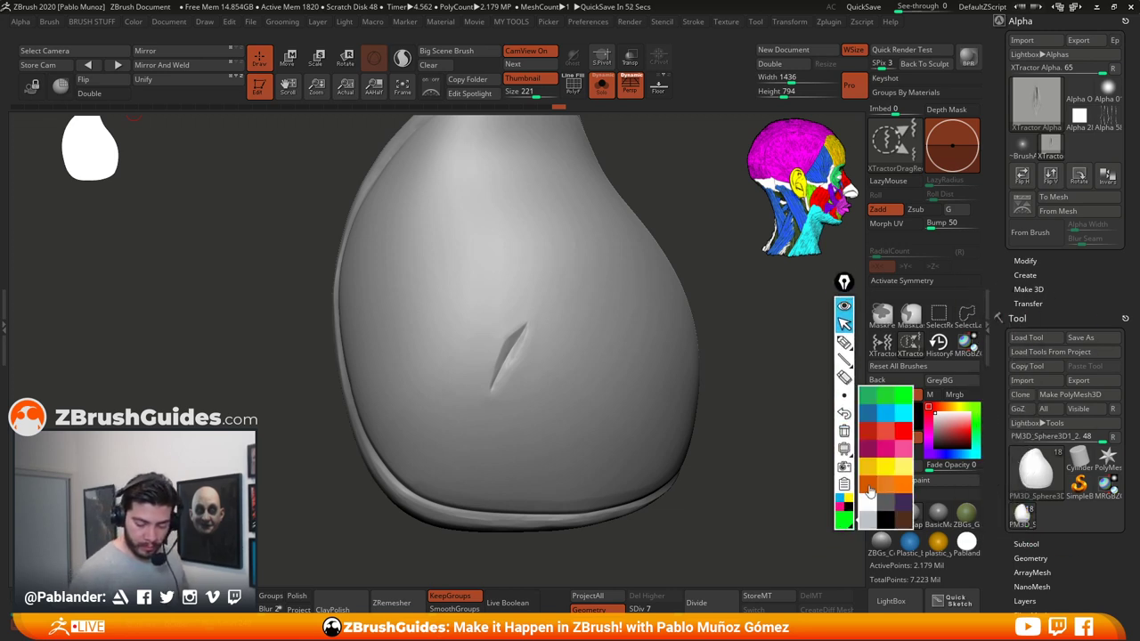
click(904, 414)
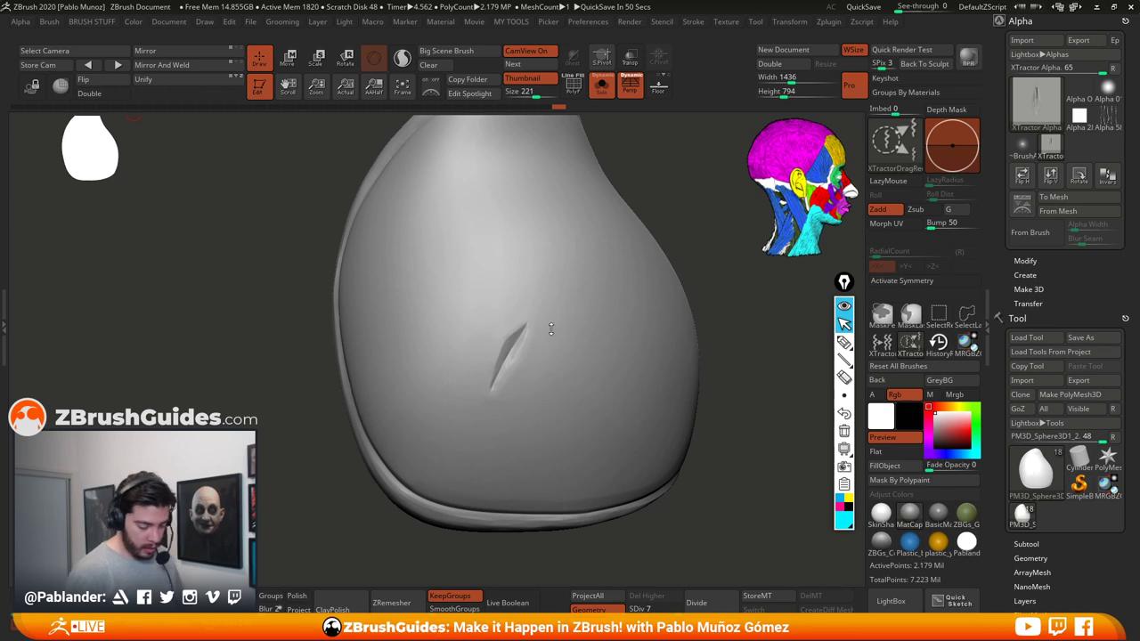
click(844, 342)
mouse_move(539, 307)
mouse_down()
mouse_move(509, 428)
mouse_move(544, 305)
mouse_up()
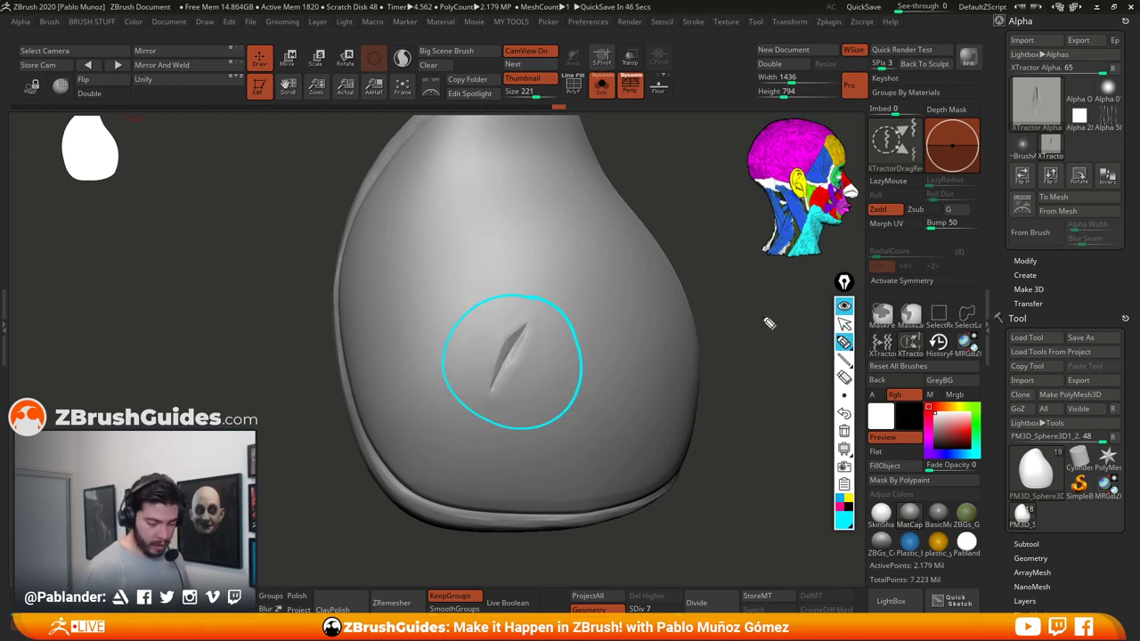
drag(460, 328, 572, 400)
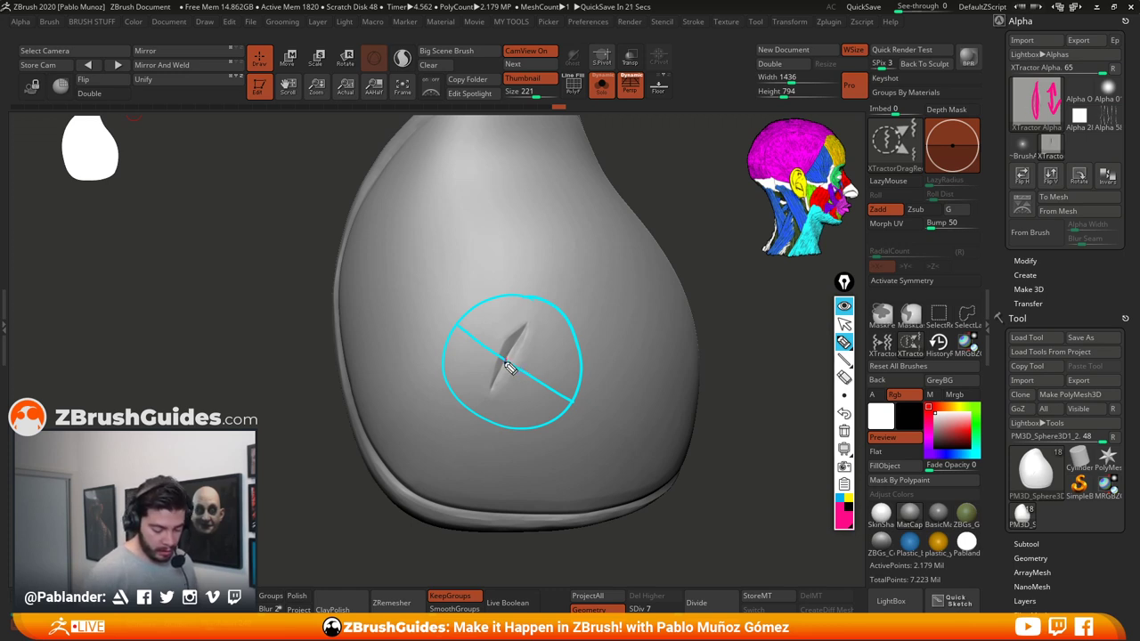
drag(511, 365, 561, 272)
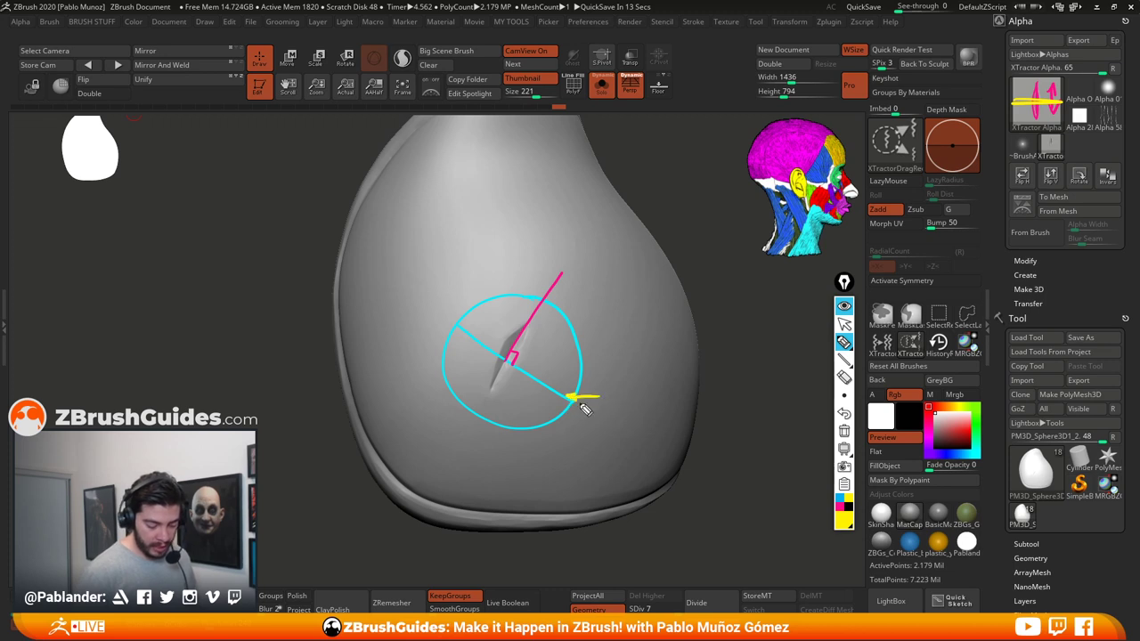
mouse_move(558, 409)
mouse_down()
mouse_move(552, 311)
mouse_move(497, 403)
mouse_up()
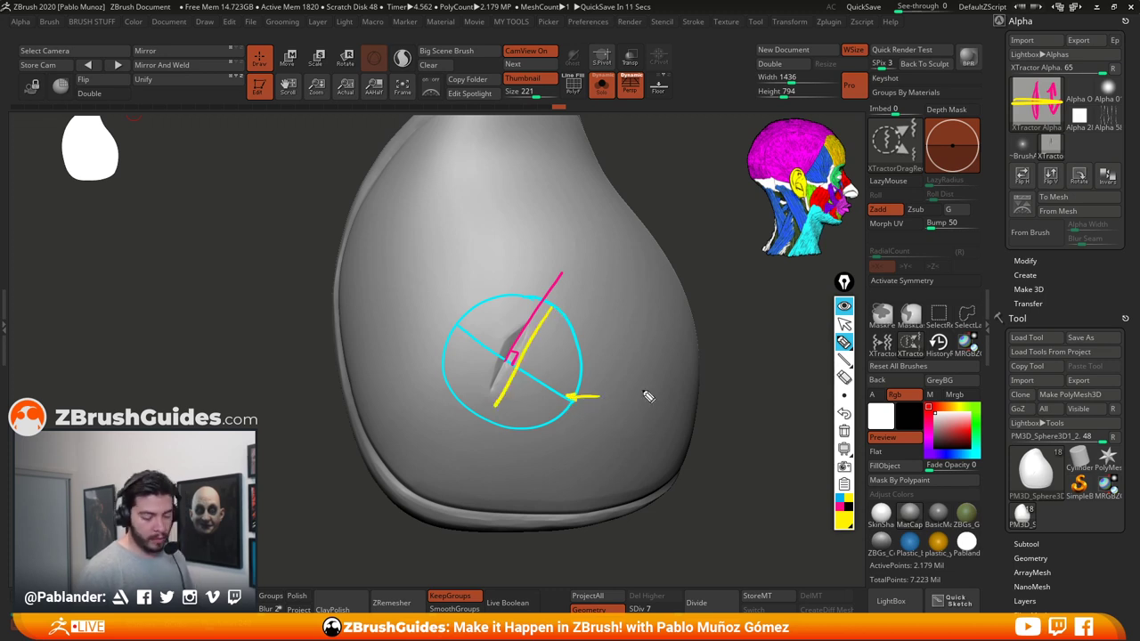
click(845, 305)
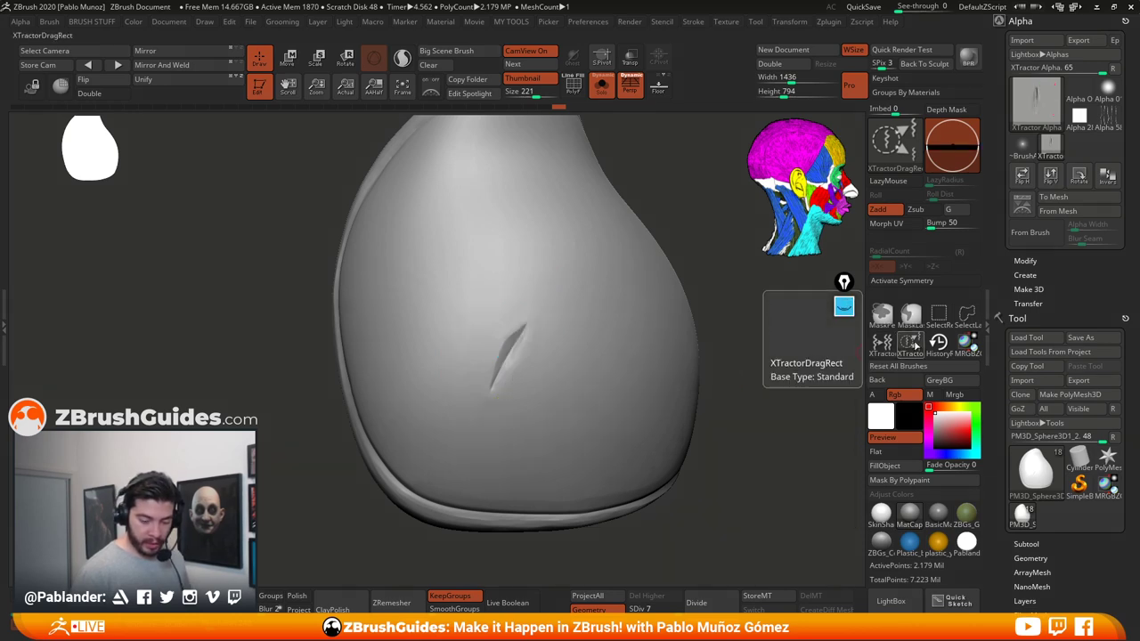
Step: Capture the diagonal cut again with XTractorDragRect, aligning the sampling line along the cut, and check the extracted alpha
click(882, 343)
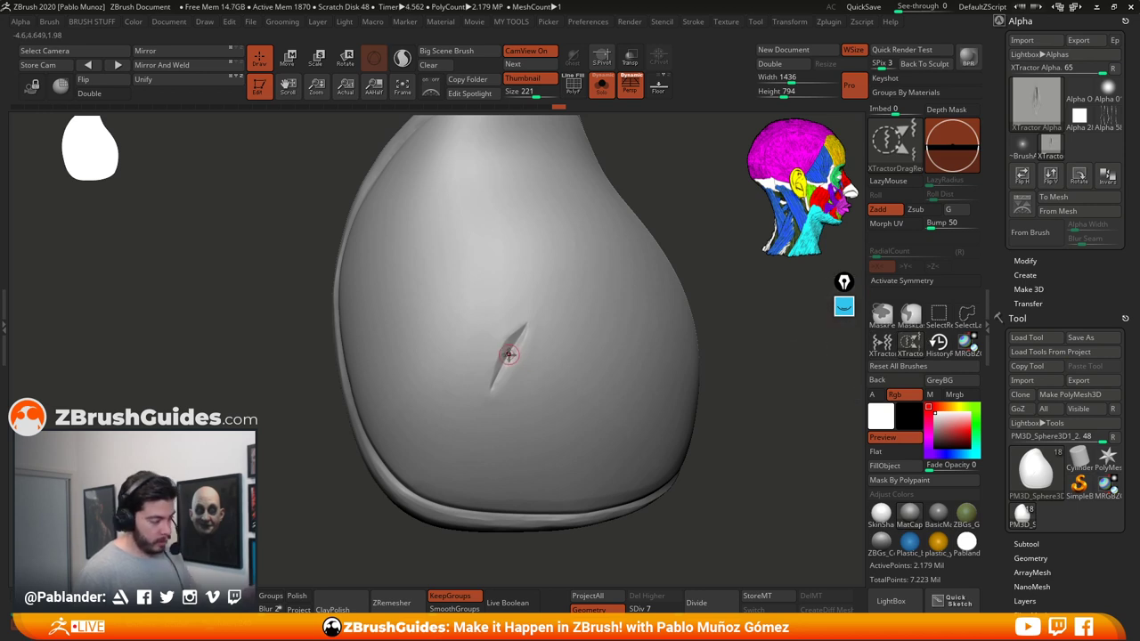
key(g)
drag(539, 403, 563, 390)
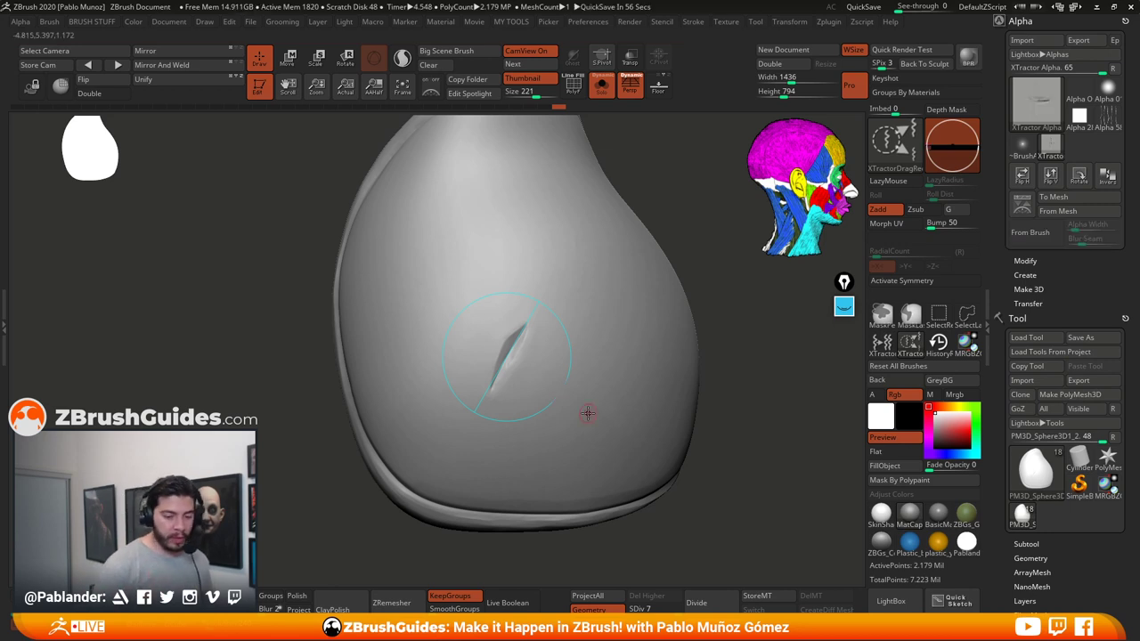
click(1040, 107)
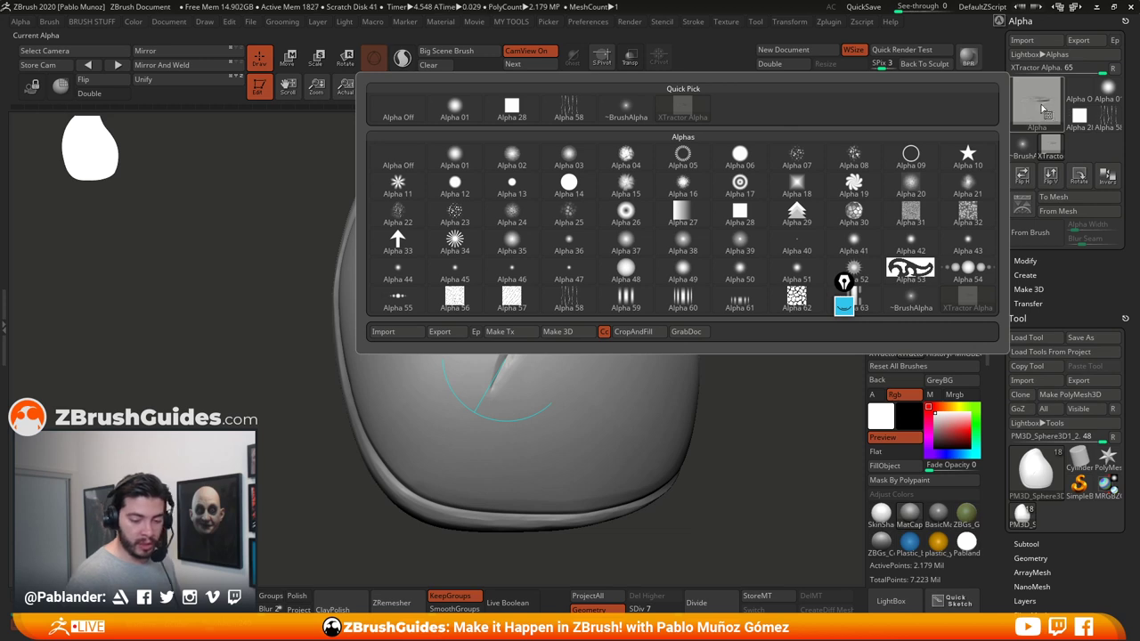
Step: Test the extracted cut alpha with strokes on the smooth surface beside the original cut, and undo them
drag(713, 361, 758, 412)
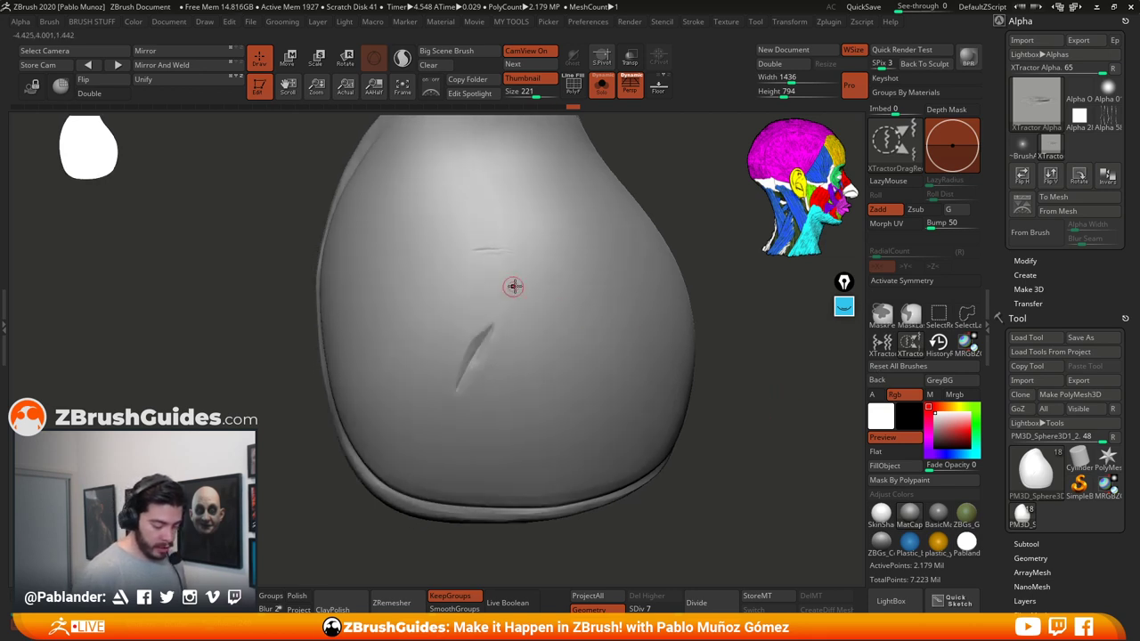
mouse_move(735, 402)
mouse_down()
mouse_move(733, 379)
mouse_move(677, 368)
mouse_move(758, 377)
mouse_move(740, 382)
mouse_up()
key(ctrl+z)
key(ctrl+z)
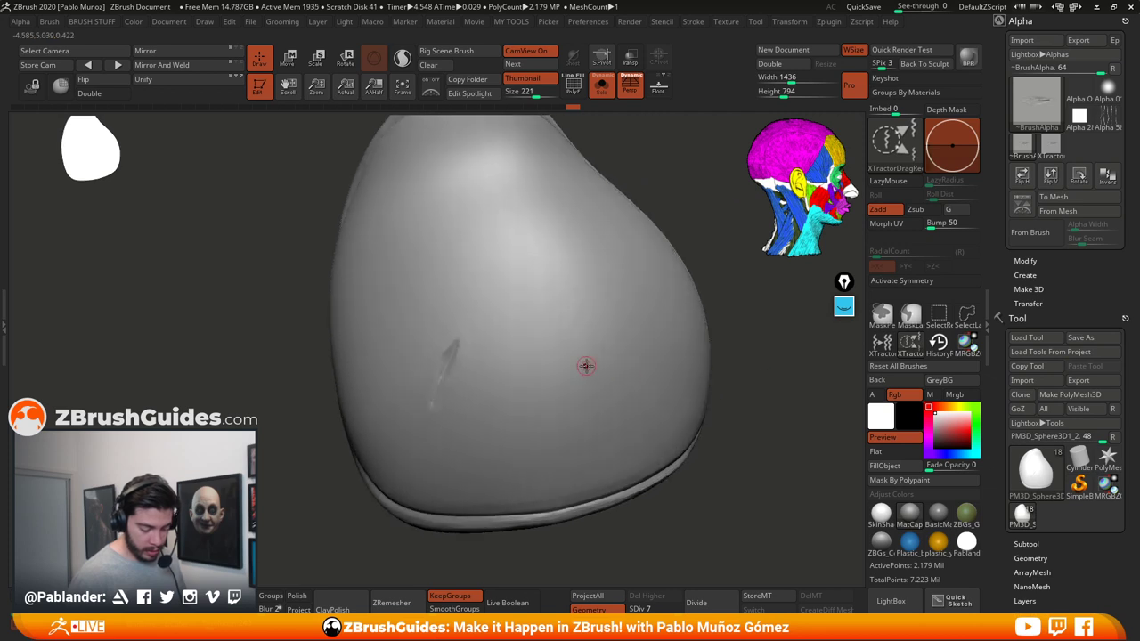
drag(614, 354, 563, 385)
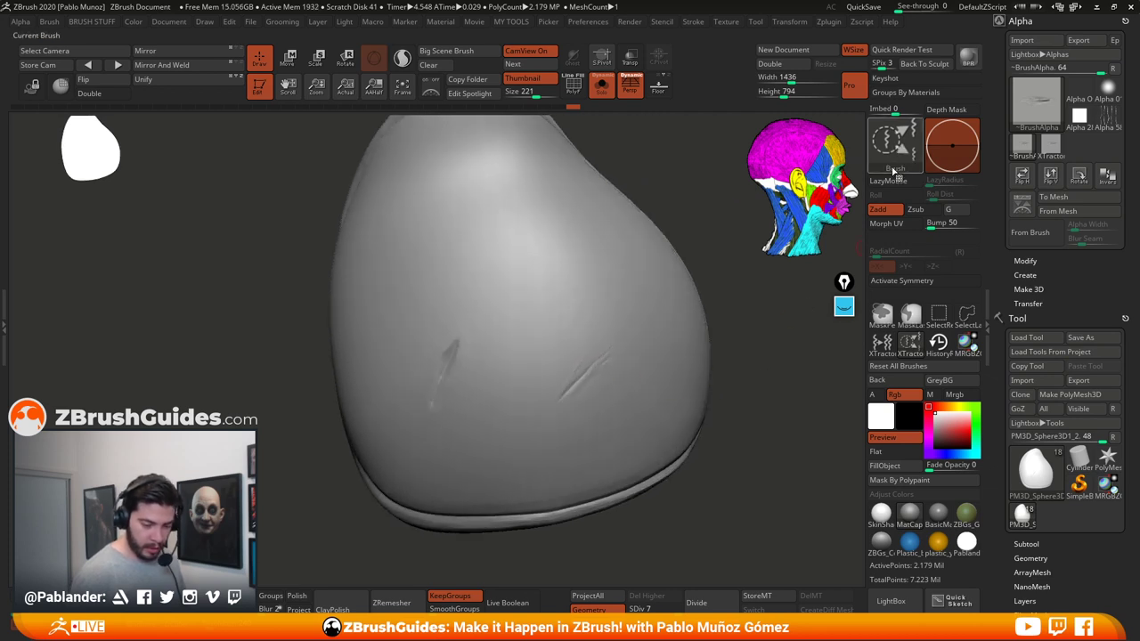
key(ctrl+z)
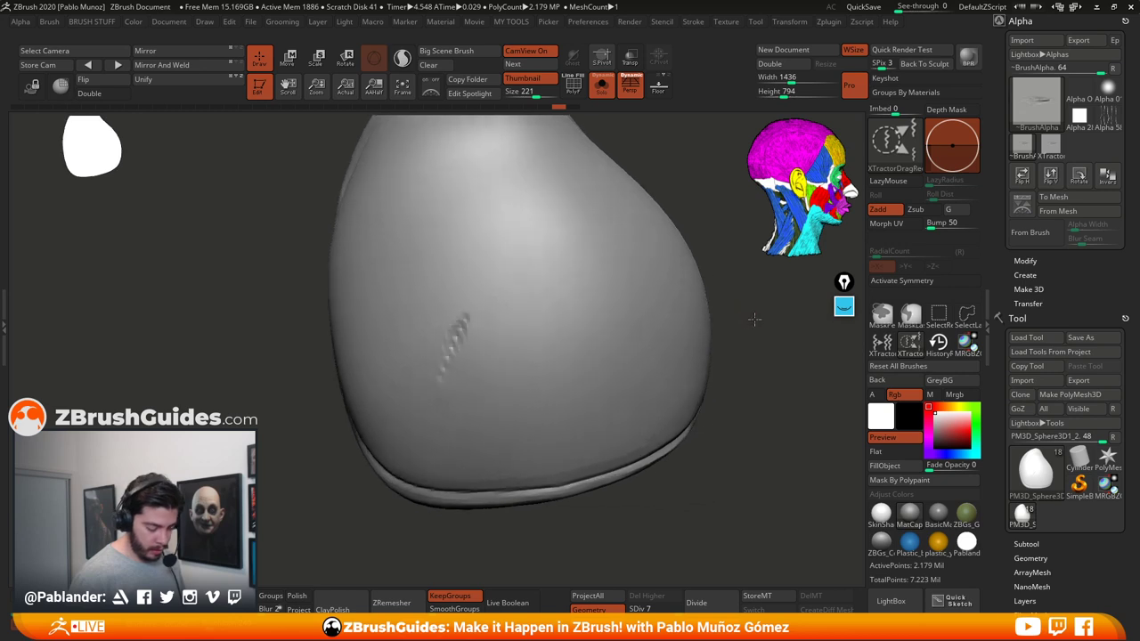
drag(753, 318, 740, 334)
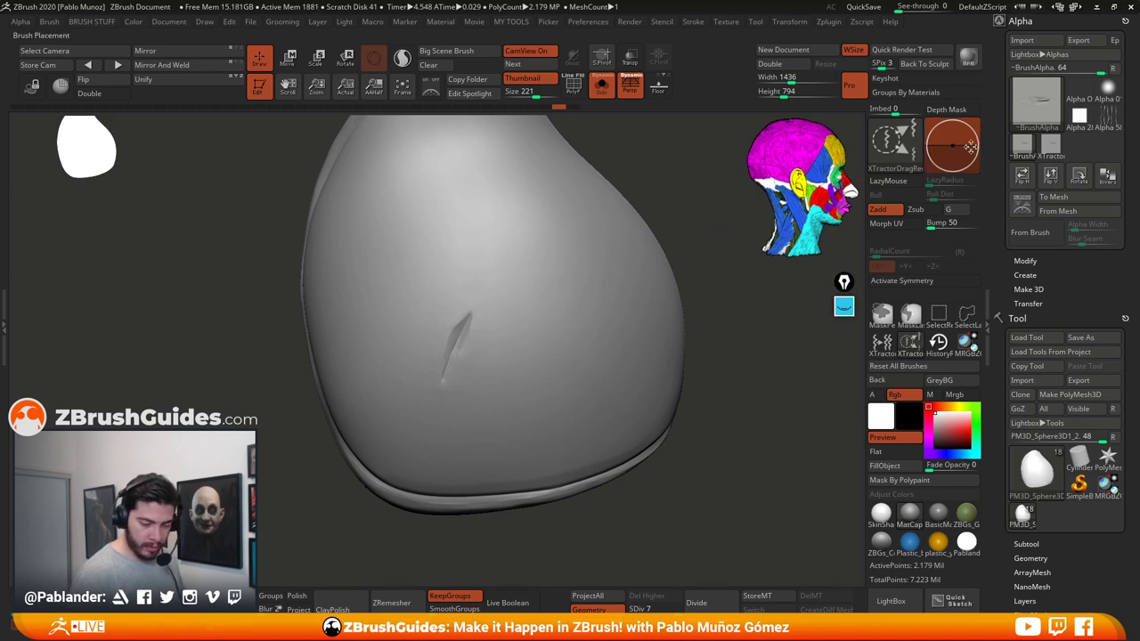
Step: Reset the brushes and resample the diagonal cut with XTractorDragRect, using a larger circle around its centre
key(b)
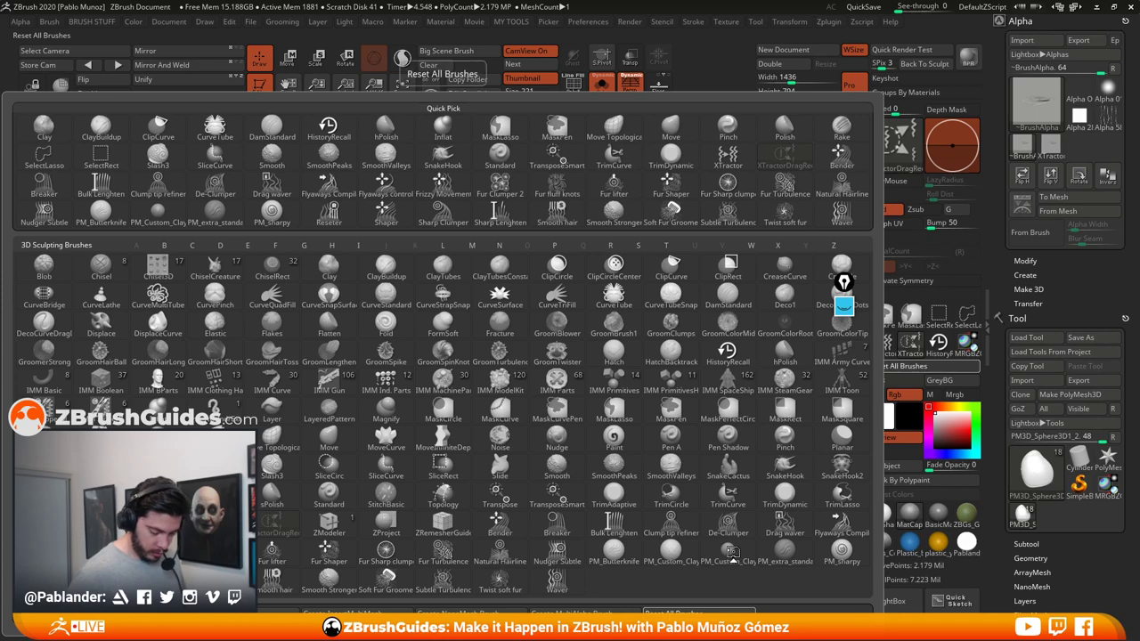
key(s)
key(t)
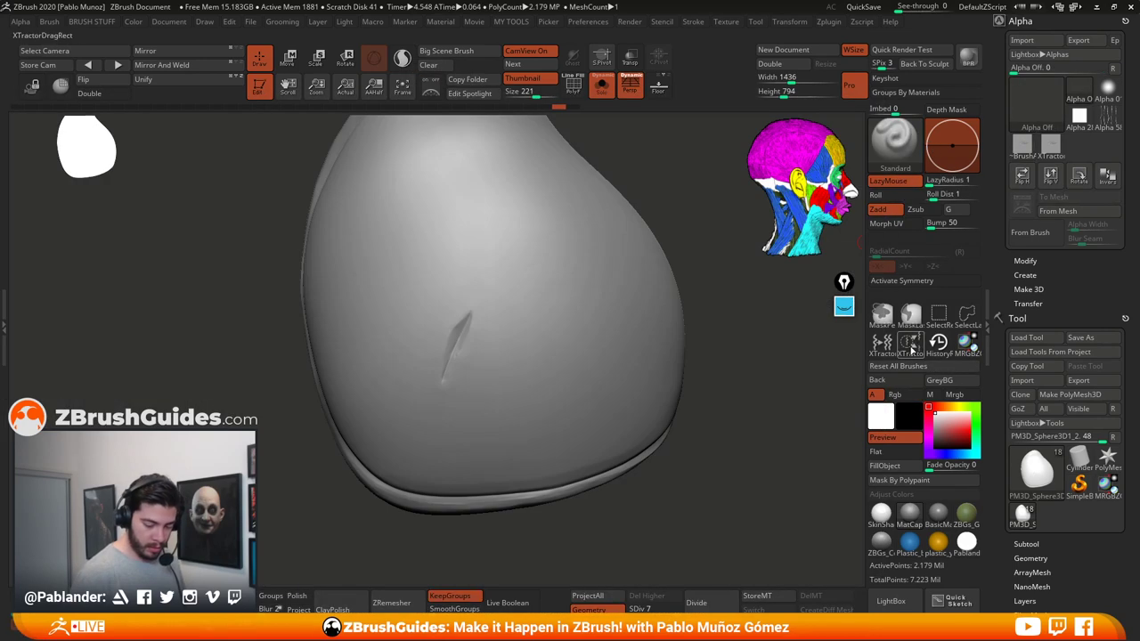
click(911, 342)
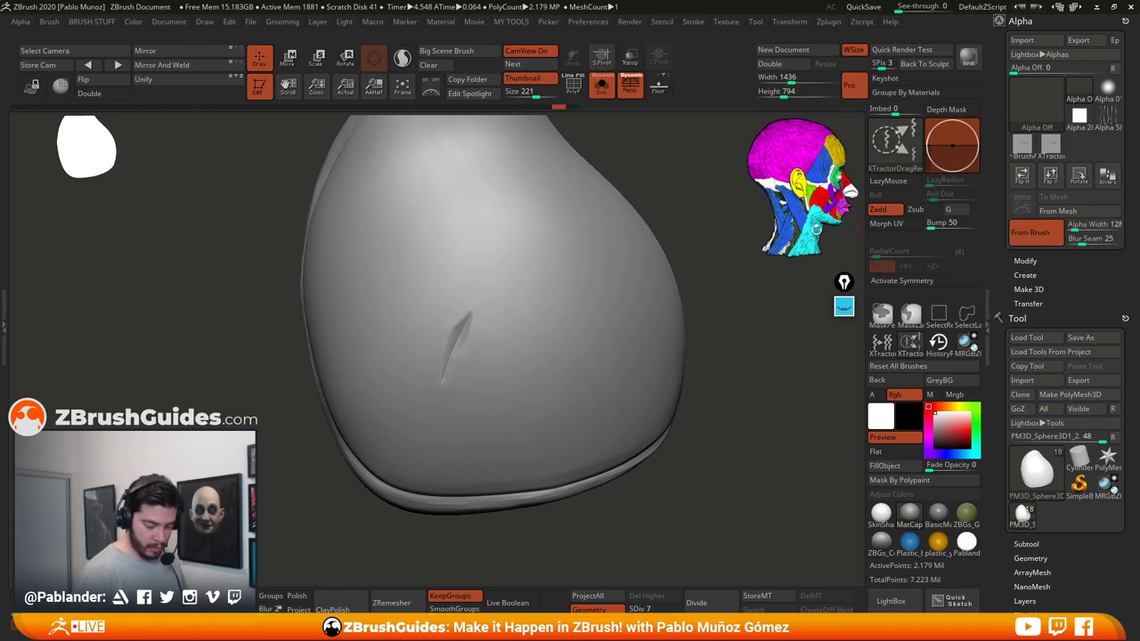
mouse_move(467, 350)
mouse_down()
mouse_move(563, 380)
mouse_move(557, 369)
mouse_up()
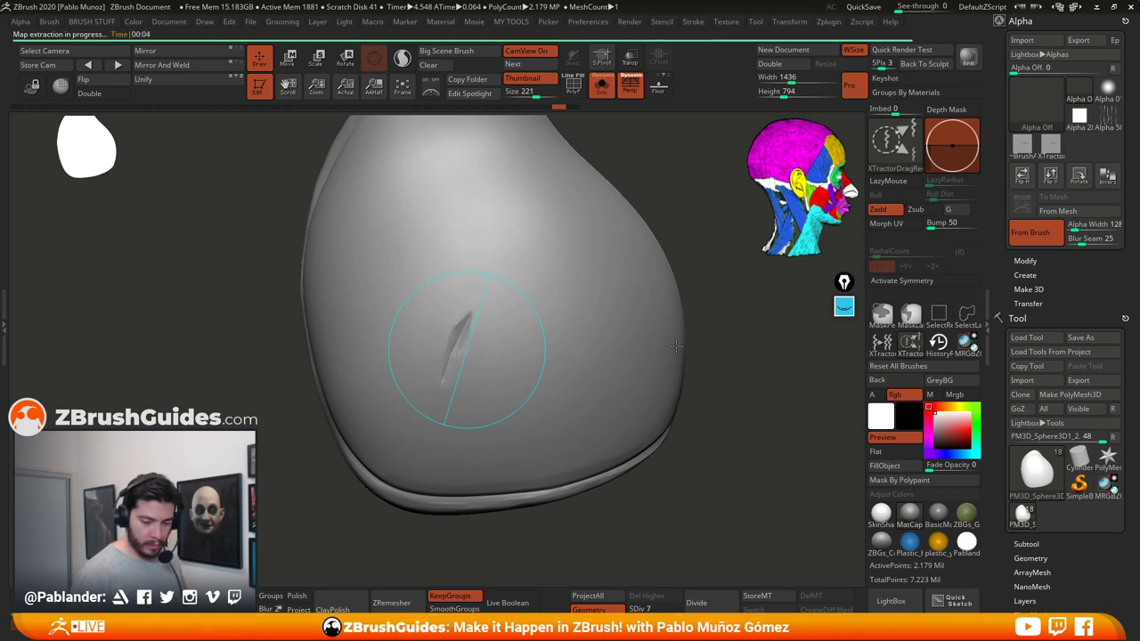
Step: Try the newly captured alpha on the form beside the cut, and undo the test strokes
drag(588, 305, 596, 388)
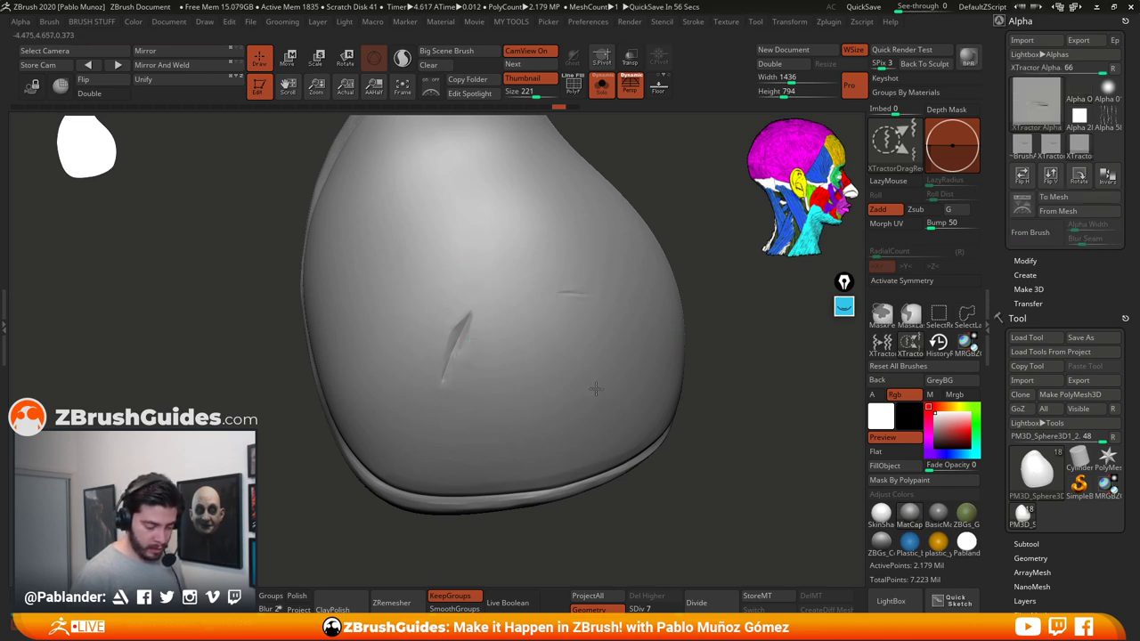
drag(721, 348, 723, 354)
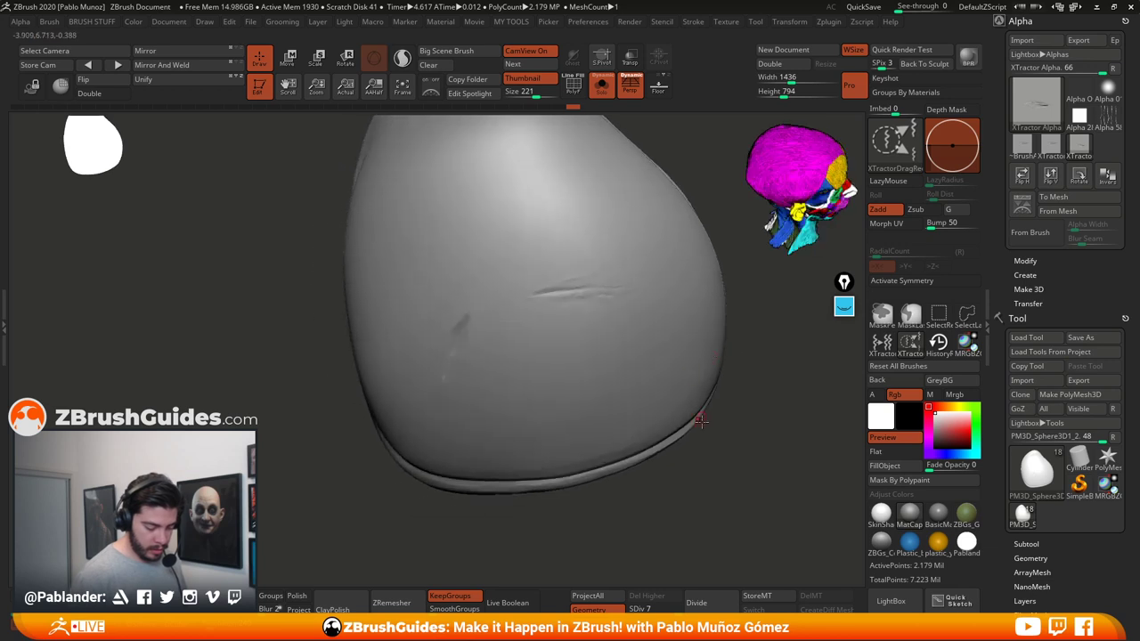
mouse_move(701, 420)
mouse_down()
mouse_move(763, 416)
mouse_move(683, 406)
mouse_move(732, 414)
mouse_up()
key(ctrl+z)
key(ctrl+z)
key(ctrl+z)
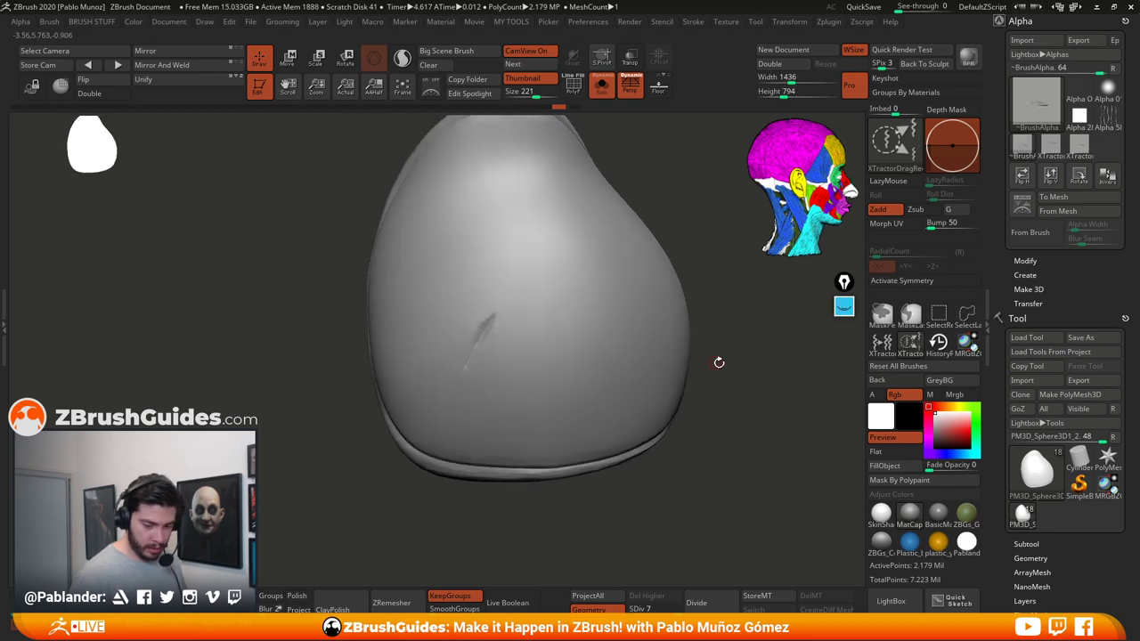
drag(718, 362, 720, 386)
Step: Adjust the XTractor brush's draw size and extract an alpha with one stroke along the diagonal cut from its upper to its lower end
click(881, 342)
drag(704, 347, 774, 346)
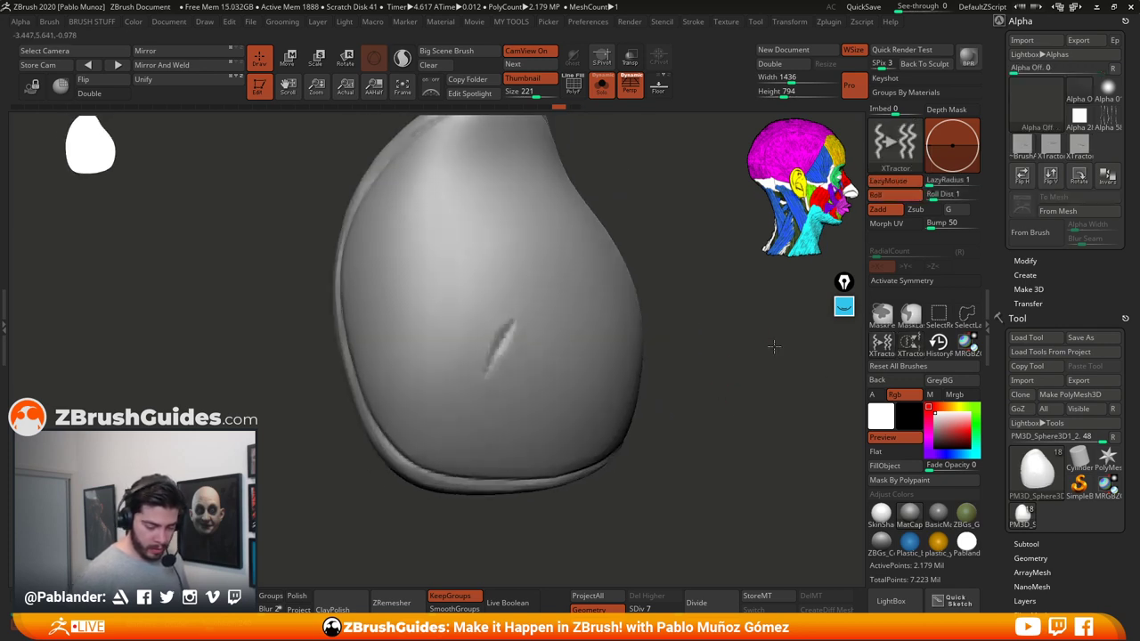
drag(516, 328, 522, 327)
right_click(521, 327)
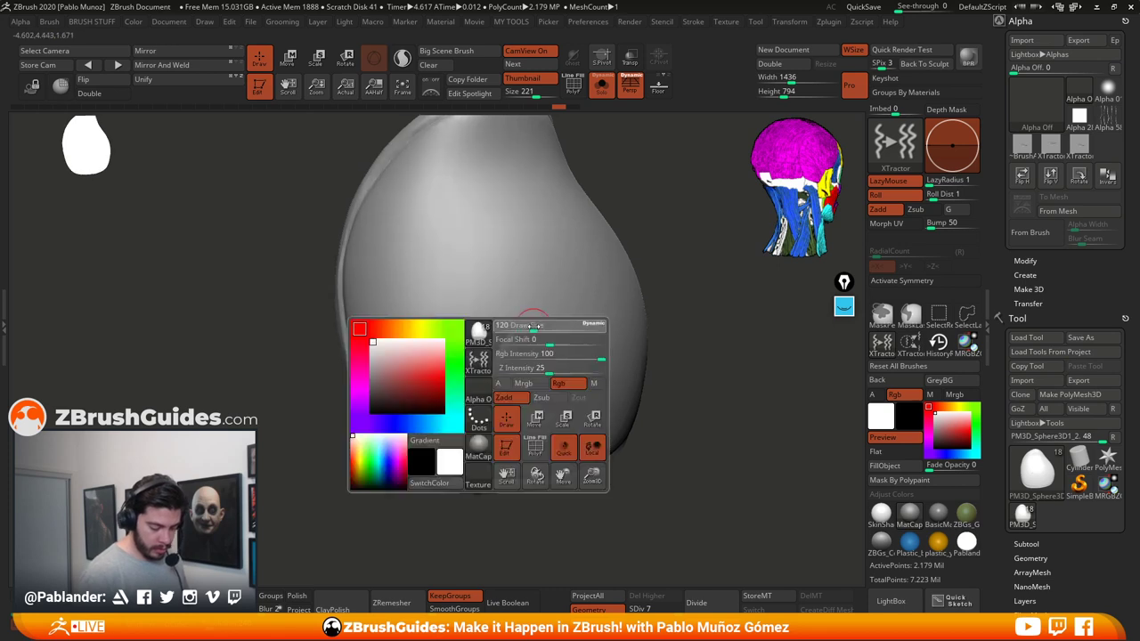
drag(675, 290, 624, 296)
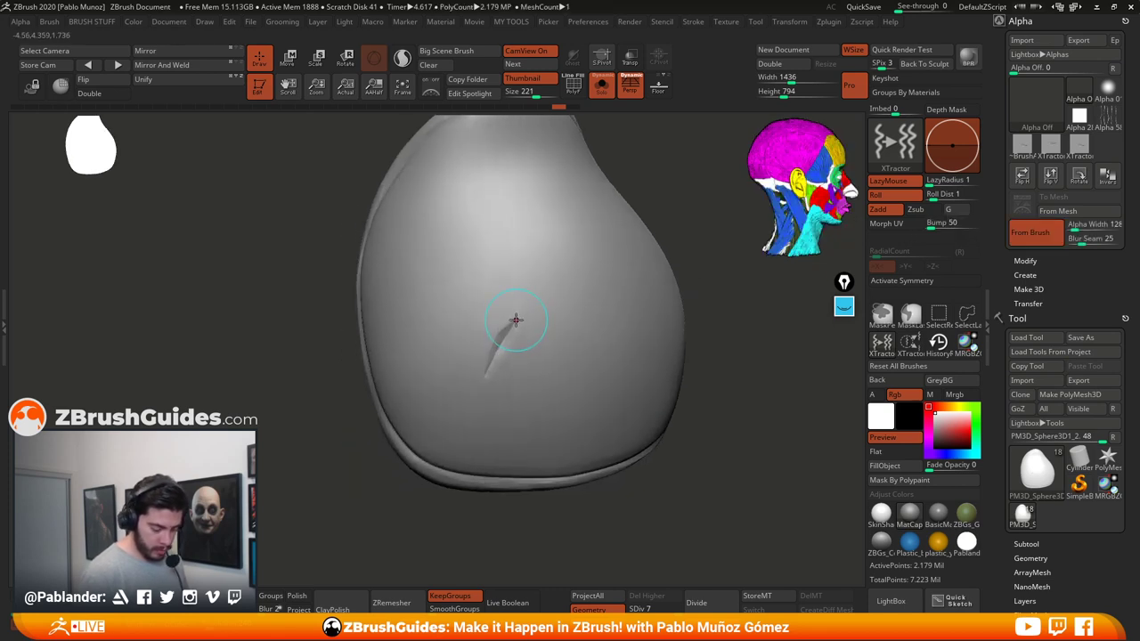
drag(516, 321, 484, 379)
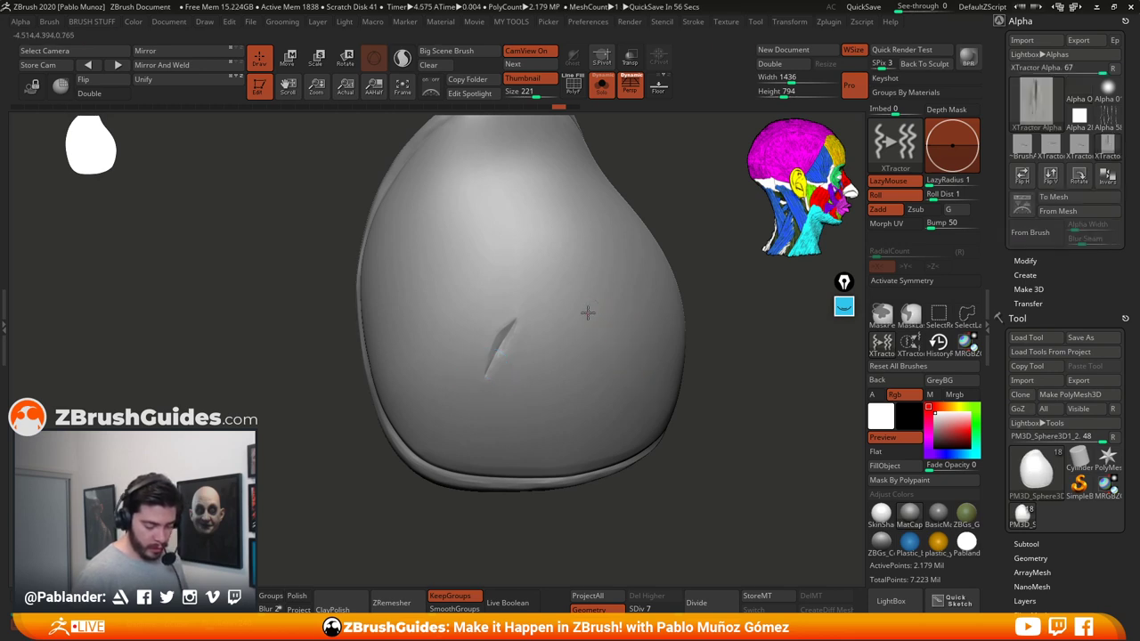
Step: Draw test strokes with the XTractor brush's extracted alpha around the original cut, and undo them
drag(557, 392, 529, 406)
drag(747, 390, 718, 390)
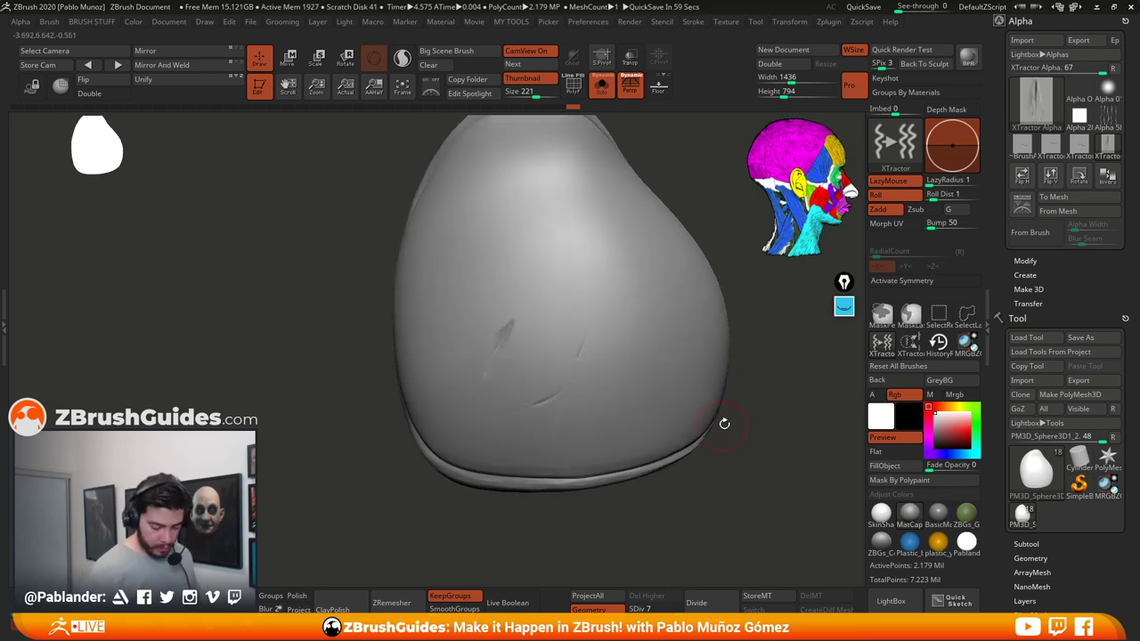
key(ctrl+z)
key(ctrl+z)
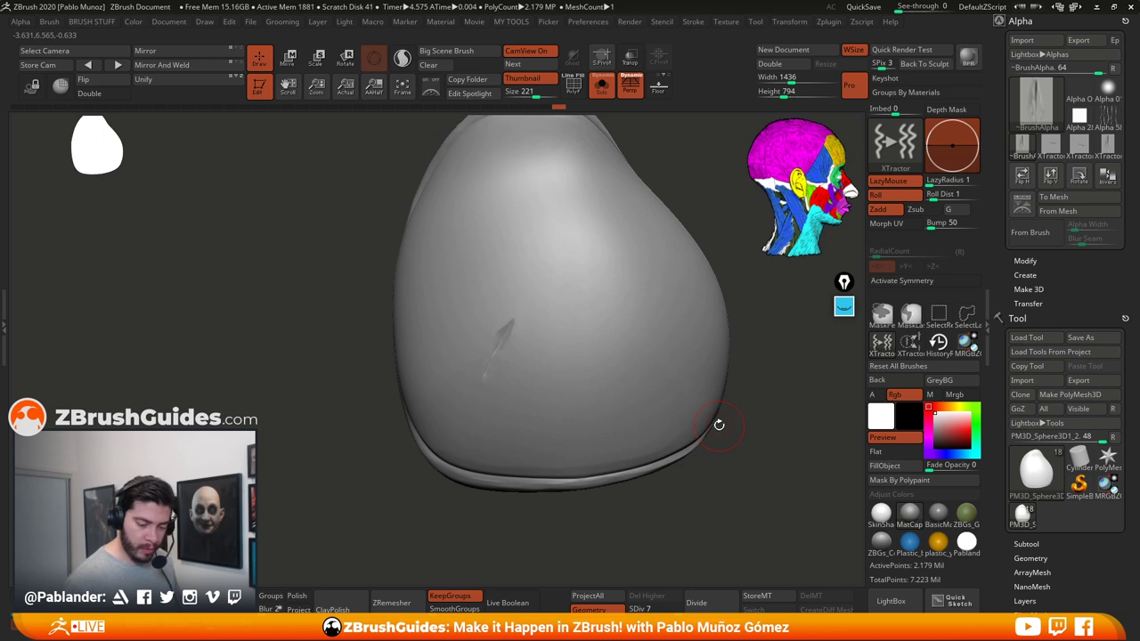
drag(752, 429, 729, 437)
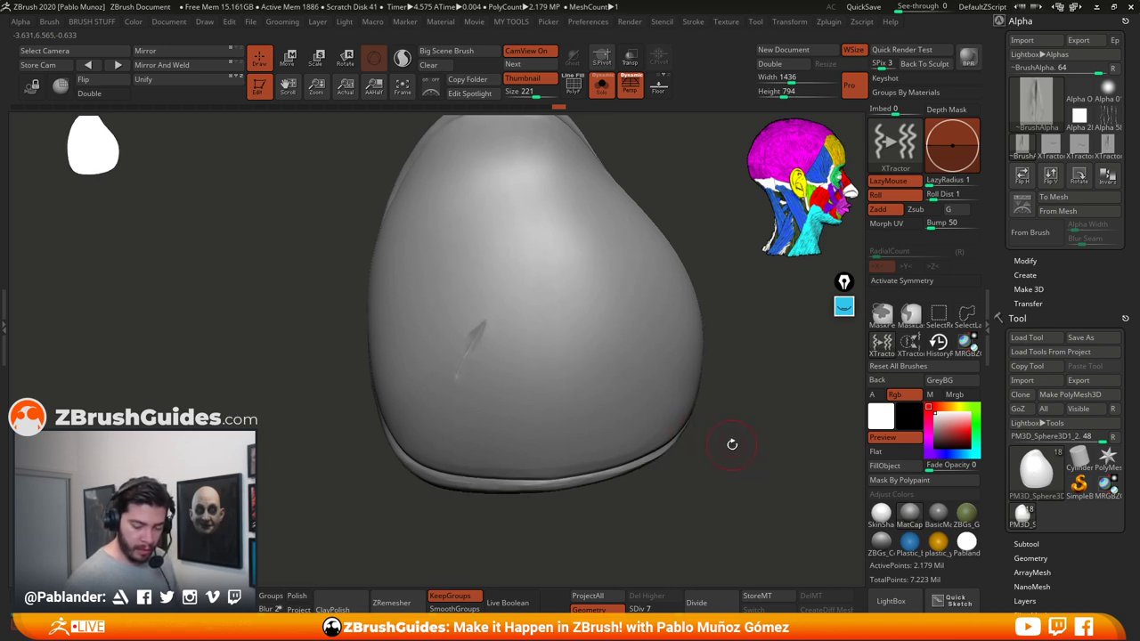
drag(733, 442, 793, 416)
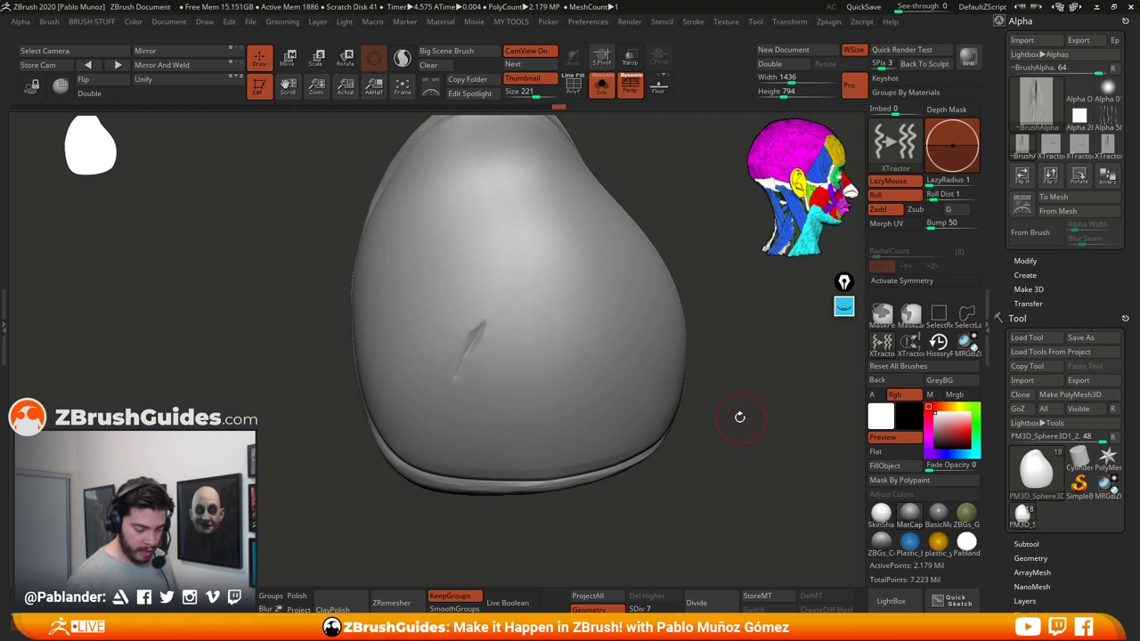
drag(740, 432, 655, 419)
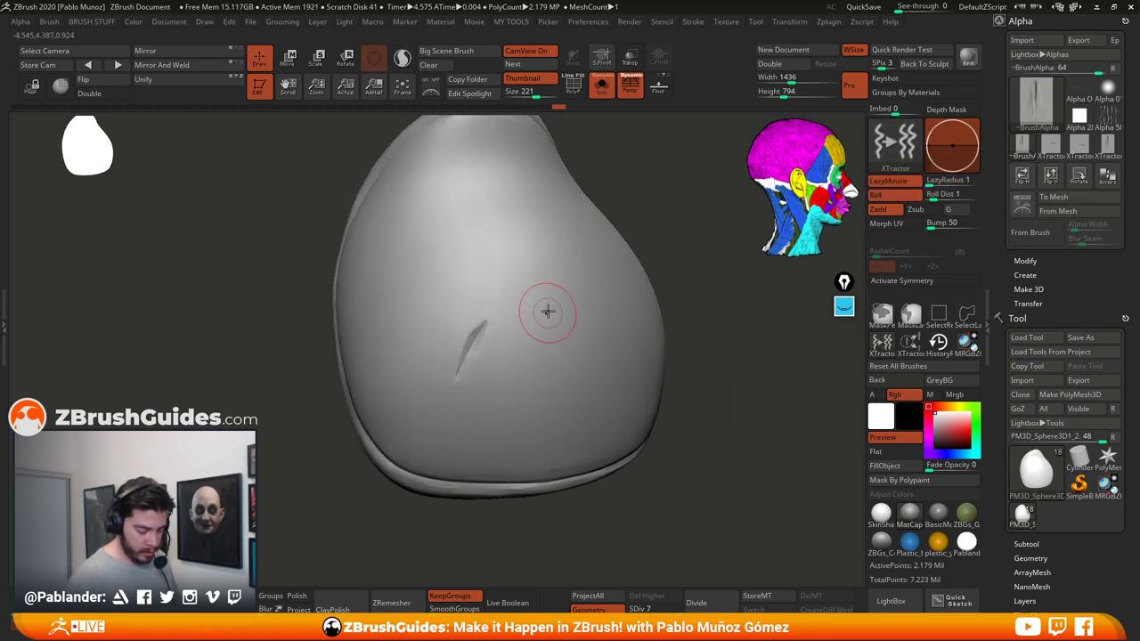
drag(547, 312, 478, 387)
key(ctrl+z)
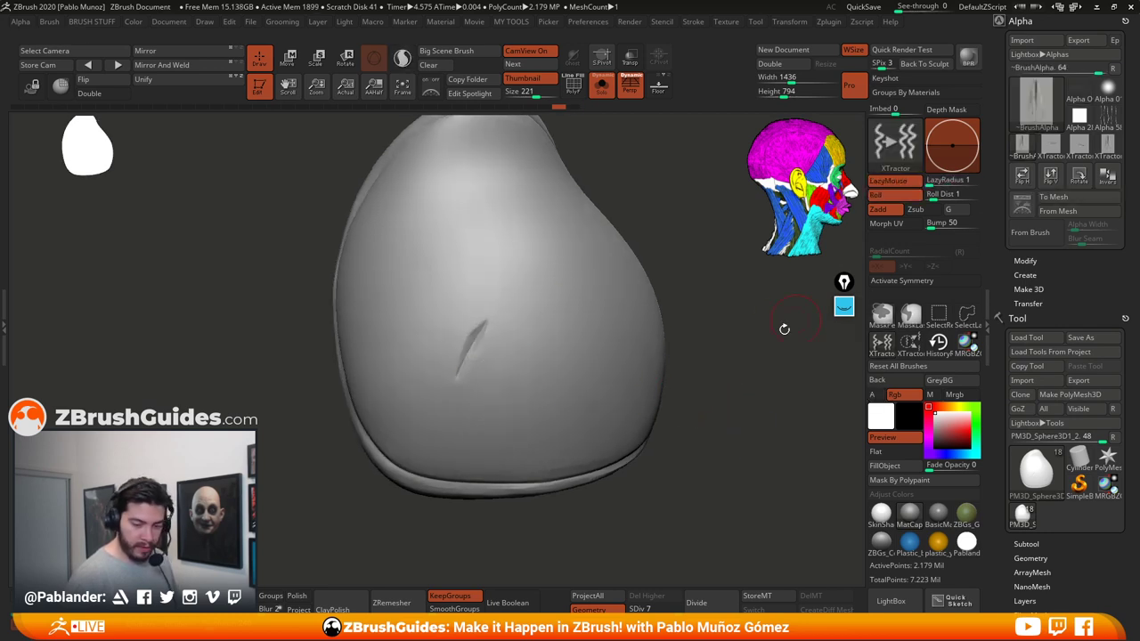
Step: Switch the active tool from the sculpted form to Plane3D
mouse_move(718, 401)
mouse_down()
mouse_move(730, 393)
mouse_move(730, 406)
mouse_move(731, 392)
mouse_move(754, 410)
mouse_up()
drag(1051, 306, 1052, 289)
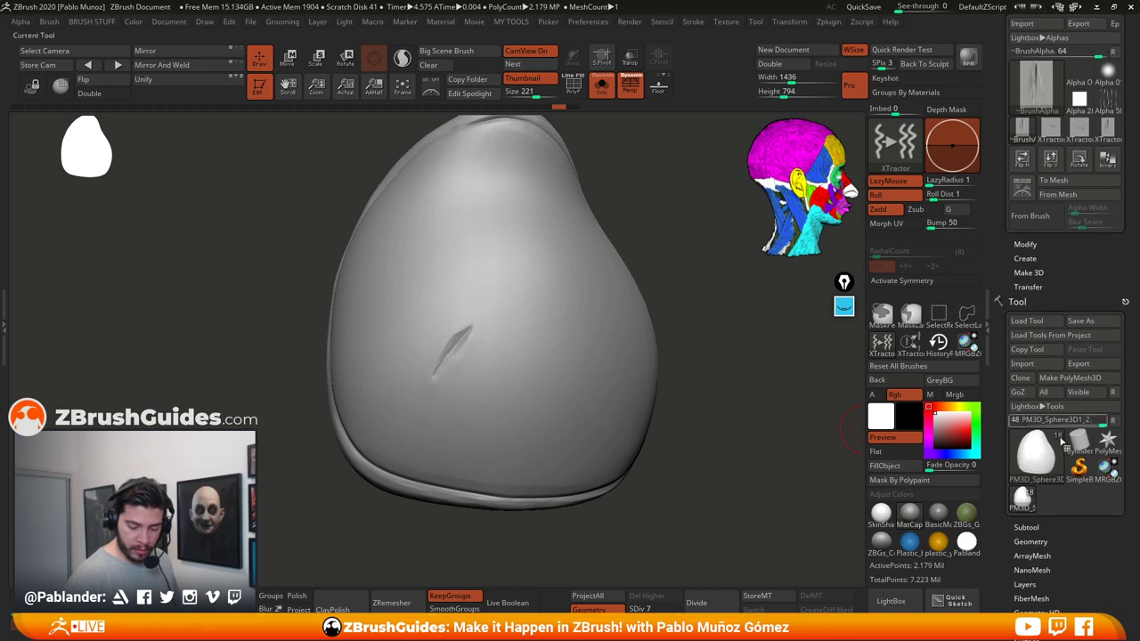
click(1038, 454)
click(626, 378)
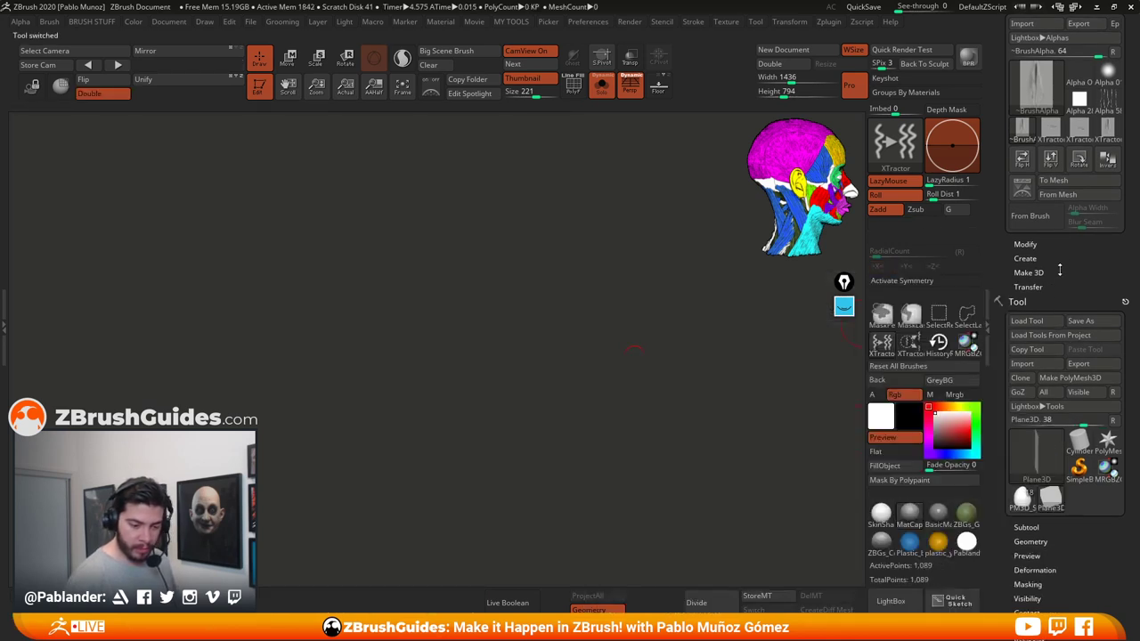
Step: Convert the Plane3D to a PolyMesh3D and subdivide it to SDiv 4
drag(659, 398, 766, 338)
drag(677, 415, 810, 338)
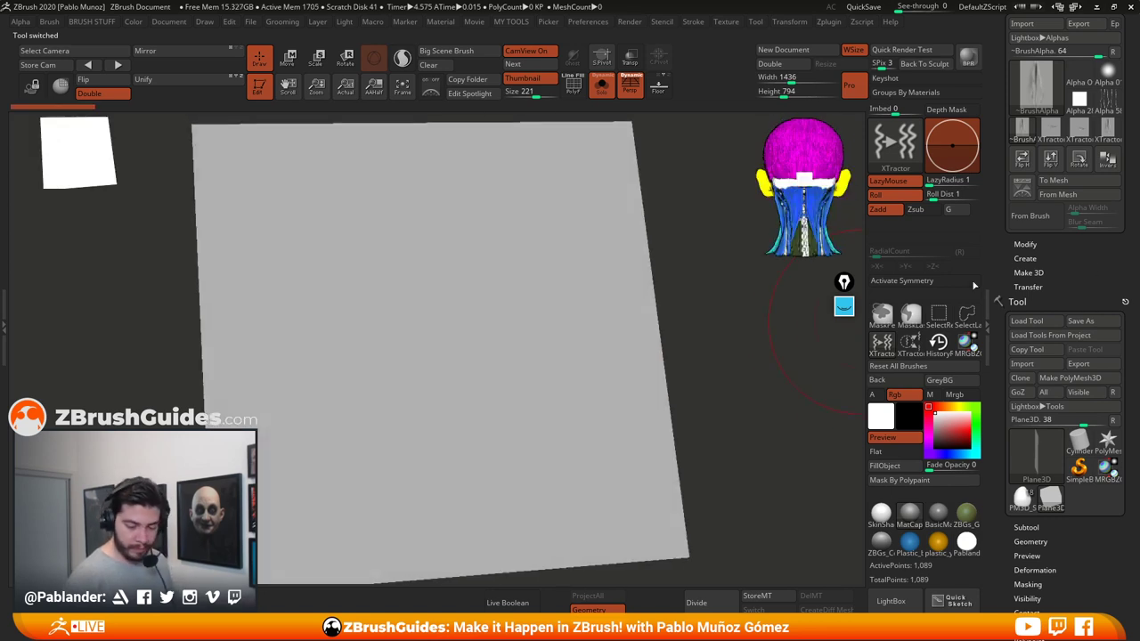
click(1099, 378)
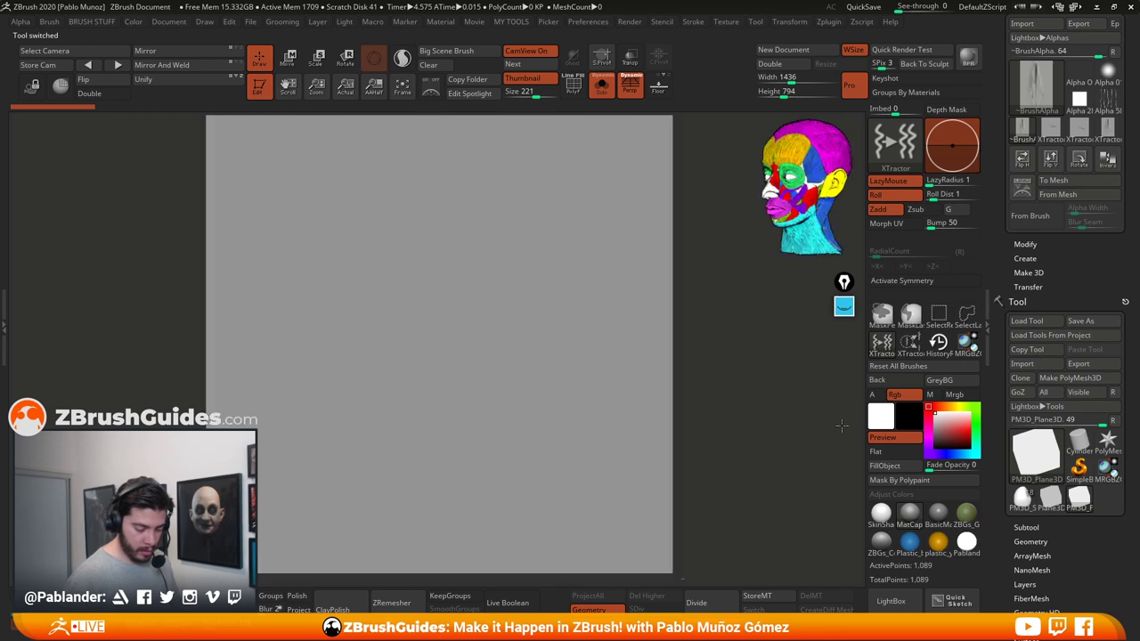
click(696, 603)
click(711, 605)
click(711, 605)
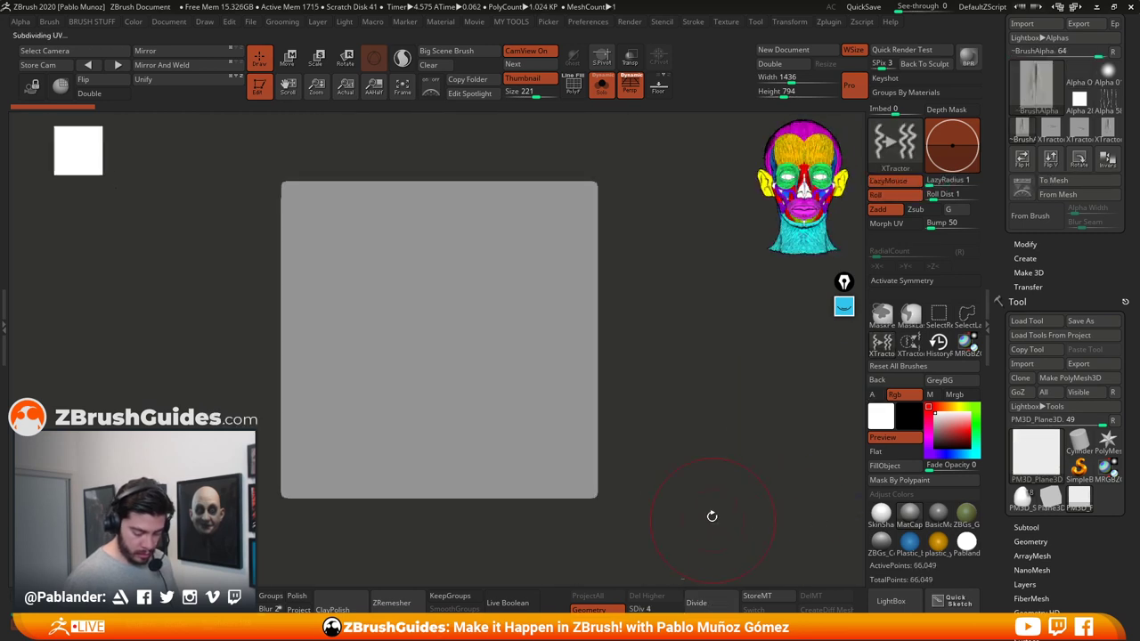
Step: Carve two crossing diagonal strokes that form an X in the middle of the plane with the DamStandard brush
alt+drag(657, 445, 702, 420)
key(space)
click(700, 408)
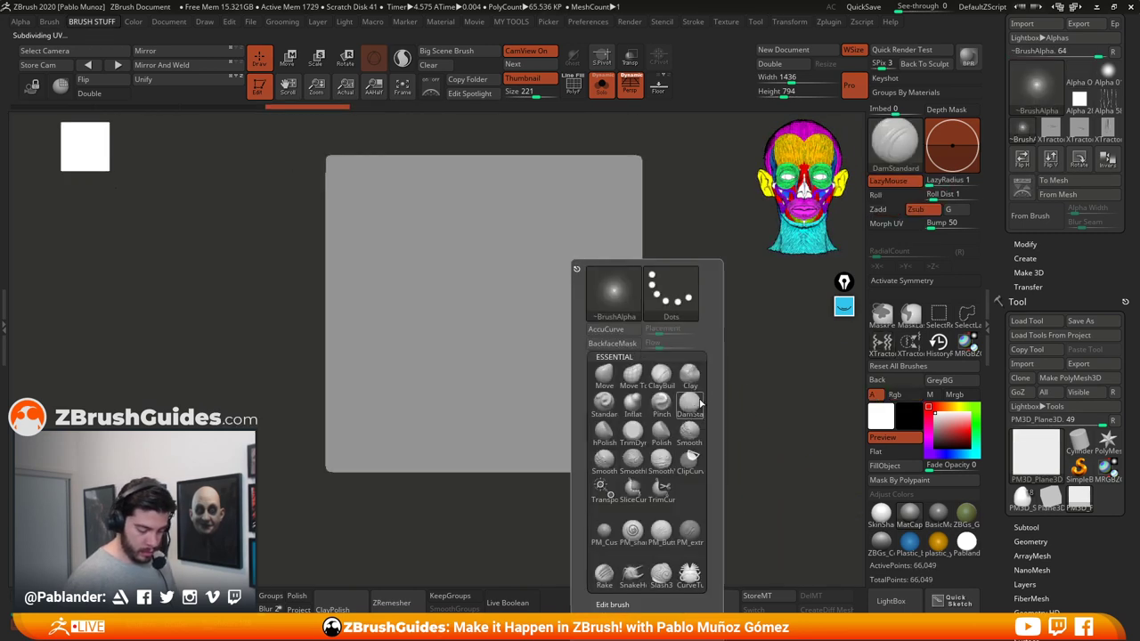
drag(558, 257, 392, 389)
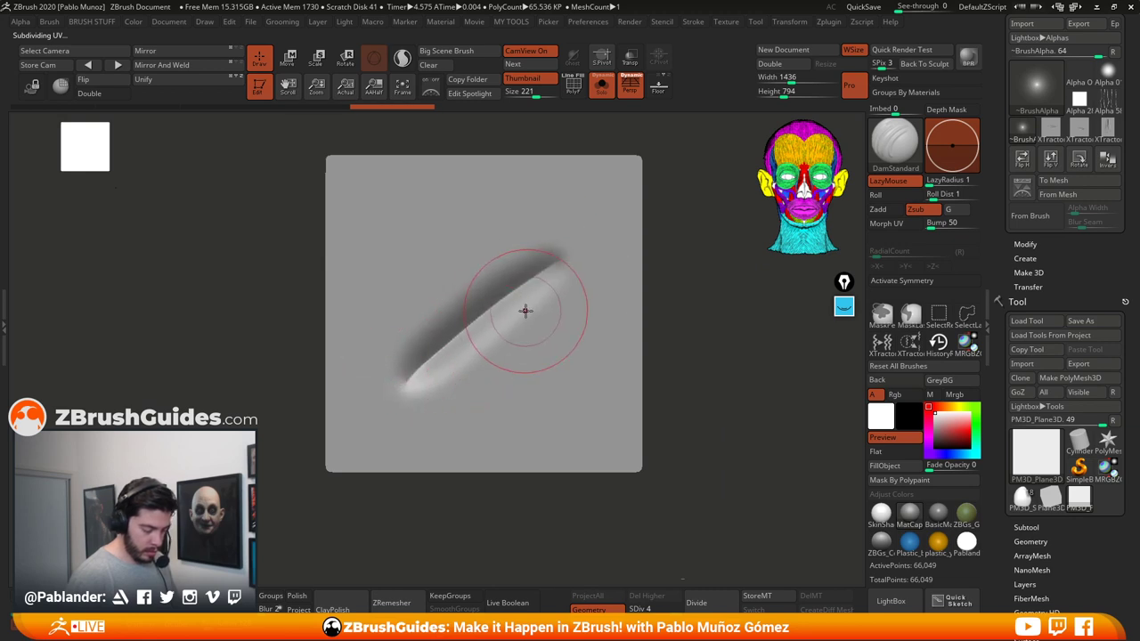
key(ctrl+z)
key(space)
mouse_move(536, 298)
mouse_down()
mouse_move(505, 298)
mouse_move(517, 277)
mouse_move(419, 357)
mouse_up()
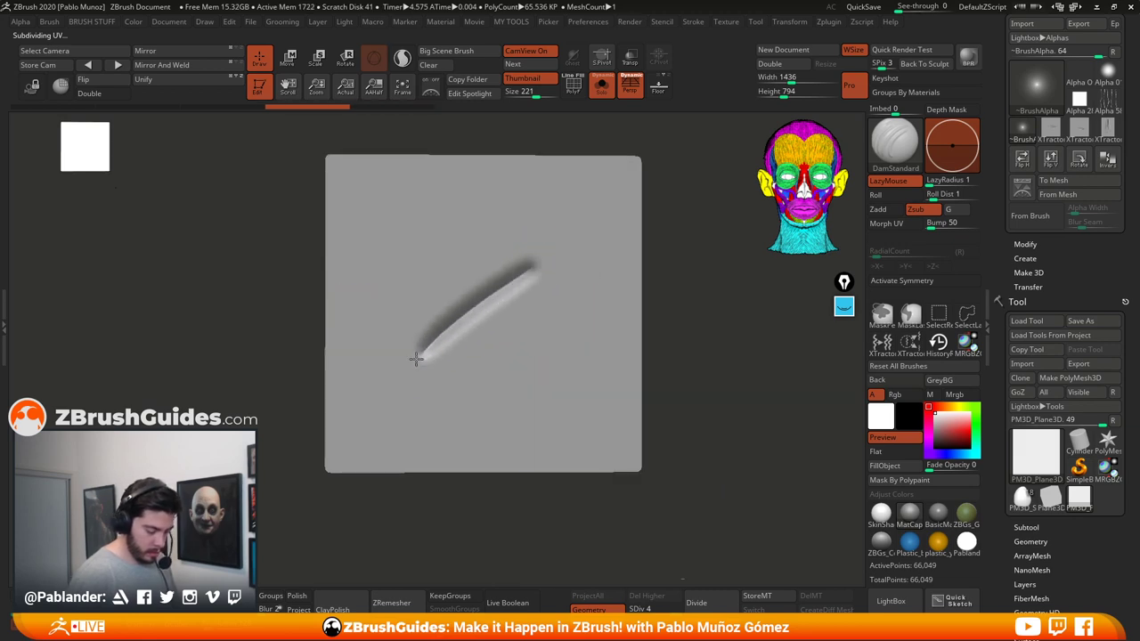
drag(448, 264, 517, 356)
Step: Extract the carved X as an alpha with the XTractorDragRect brush
click(909, 343)
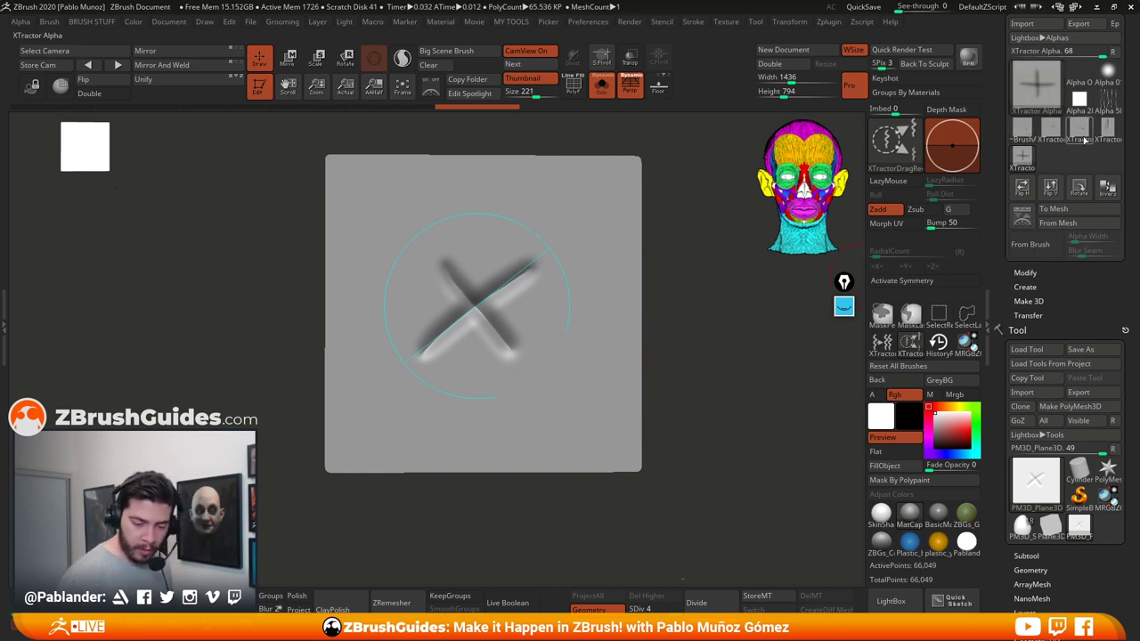
Step: Stamp the extracted X alpha four times around the original X on the plane, and undo the stamps
drag(567, 210, 586, 249)
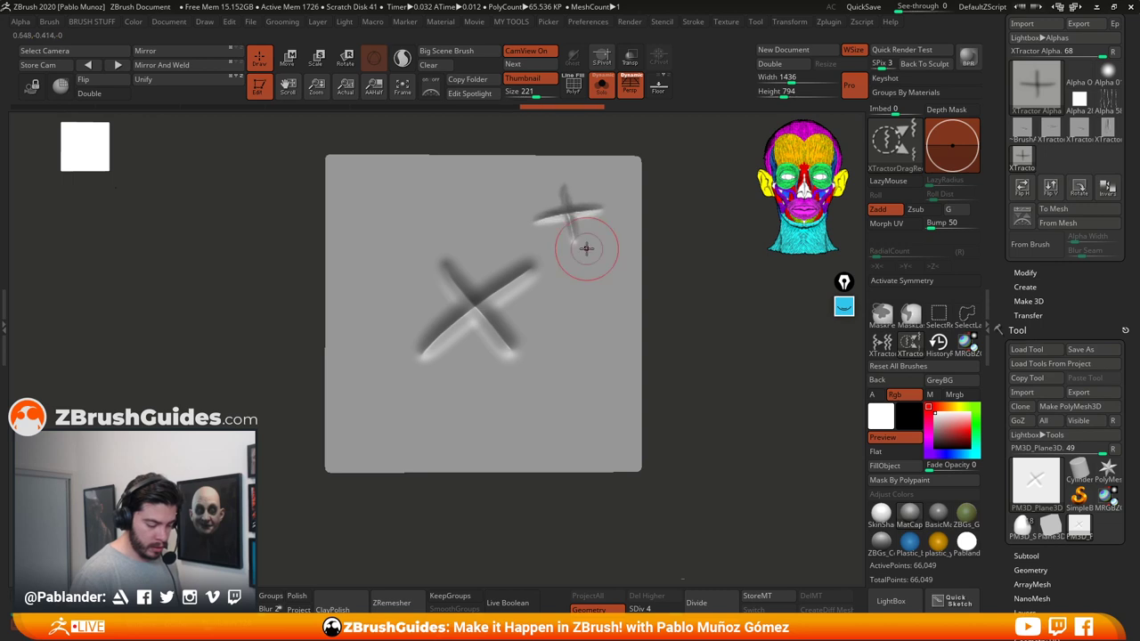
drag(570, 312, 609, 331)
drag(560, 400, 607, 362)
drag(475, 409, 534, 401)
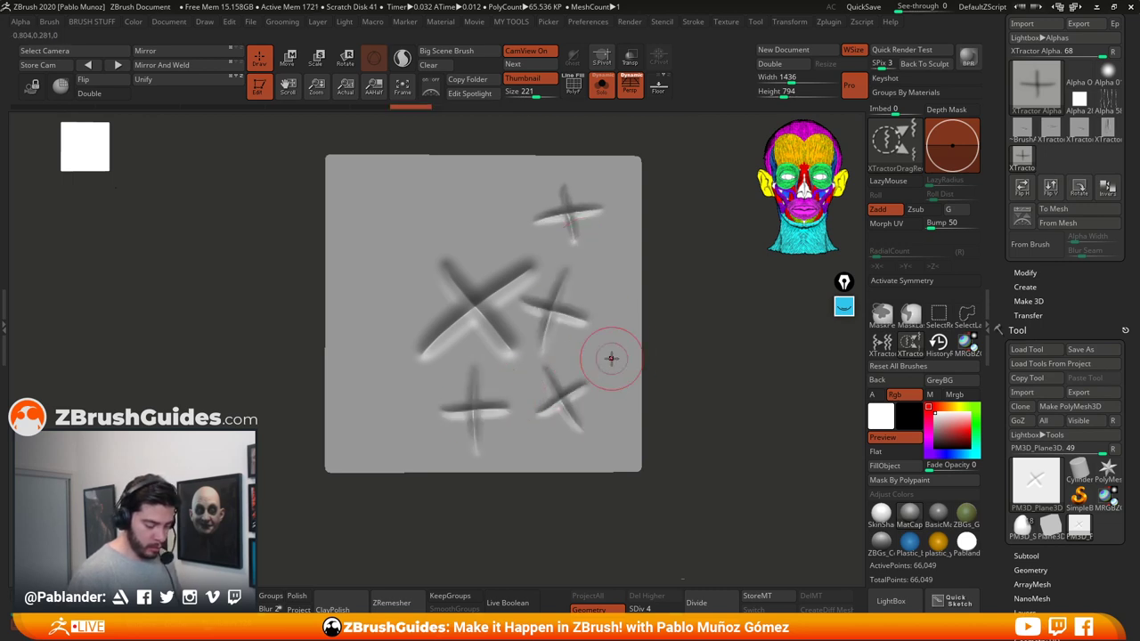
key(ctrl+z)
key(ctrl+z)
key(ctrl+z)
key(ctrl+z)
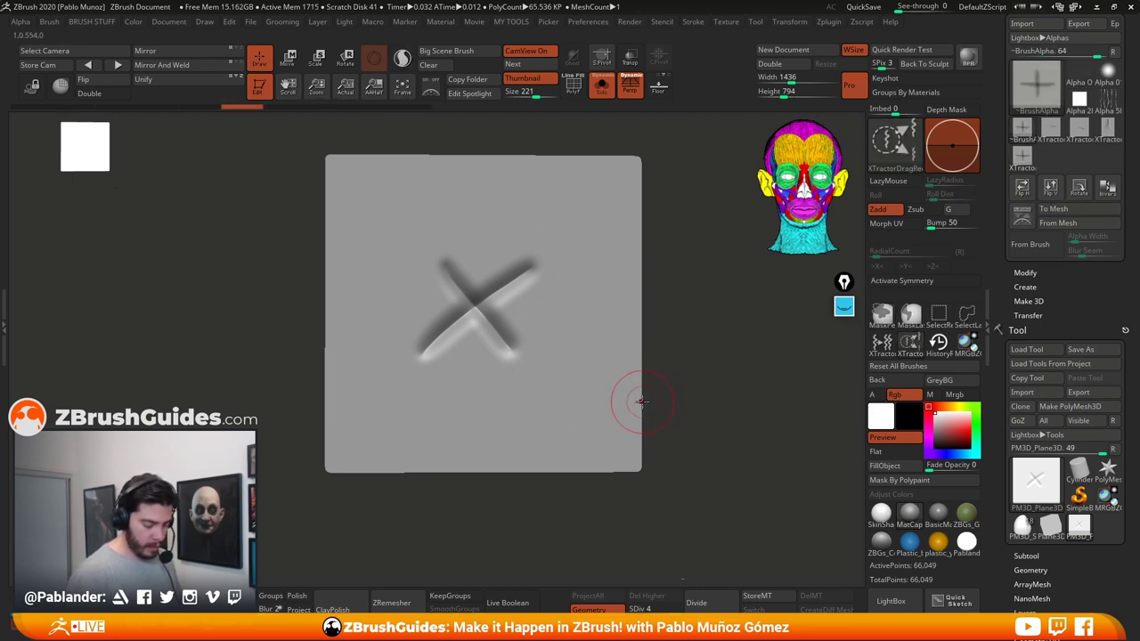
Step: Undo the carved X on the plane and switch the active tool back to the sculpted form with the diagonal cut
key(ctrl+z)
key(ctrl+z)
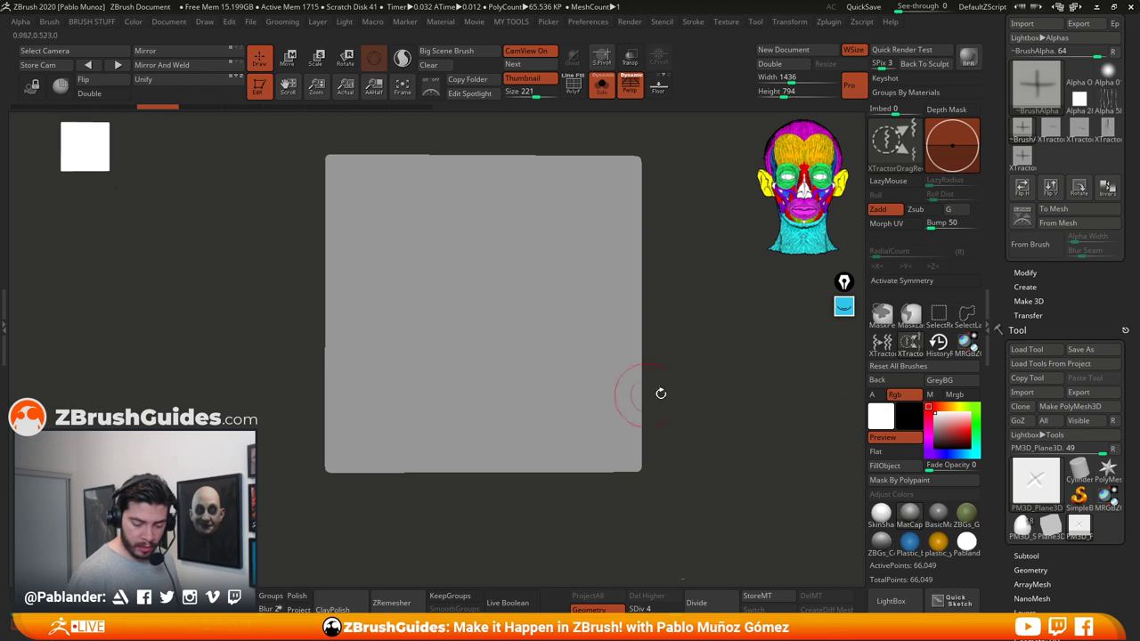
click(1023, 526)
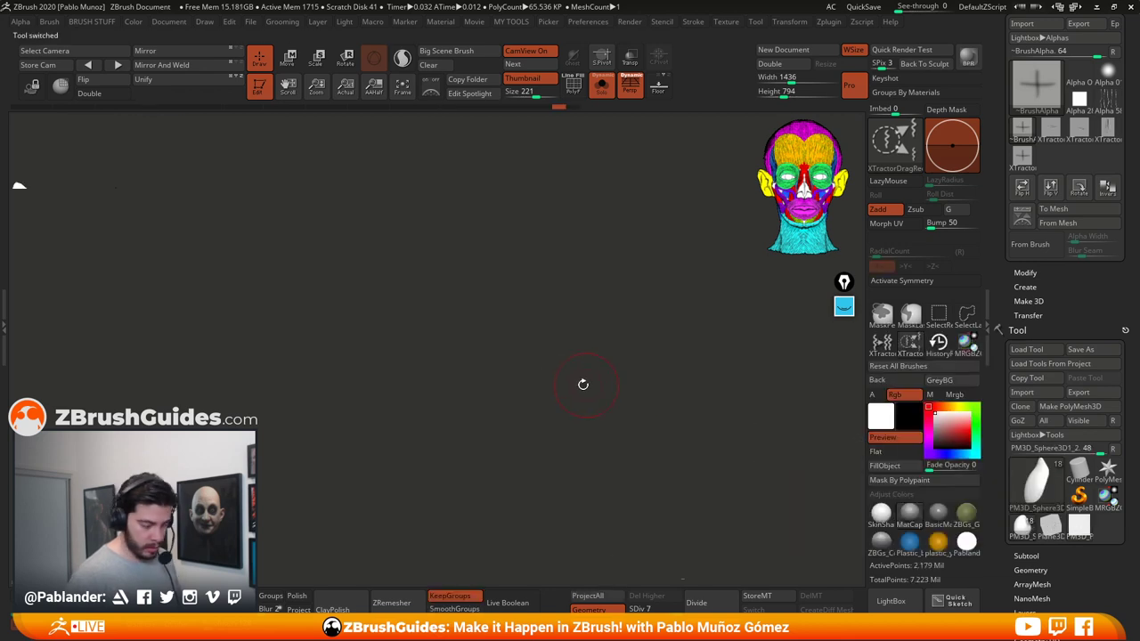
key(f)
mouse_move(581, 348)
mouse_down()
mouse_move(692, 366)
mouse_move(763, 333)
mouse_move(822, 328)
mouse_move(731, 347)
mouse_move(687, 371)
mouse_move(718, 348)
mouse_up()
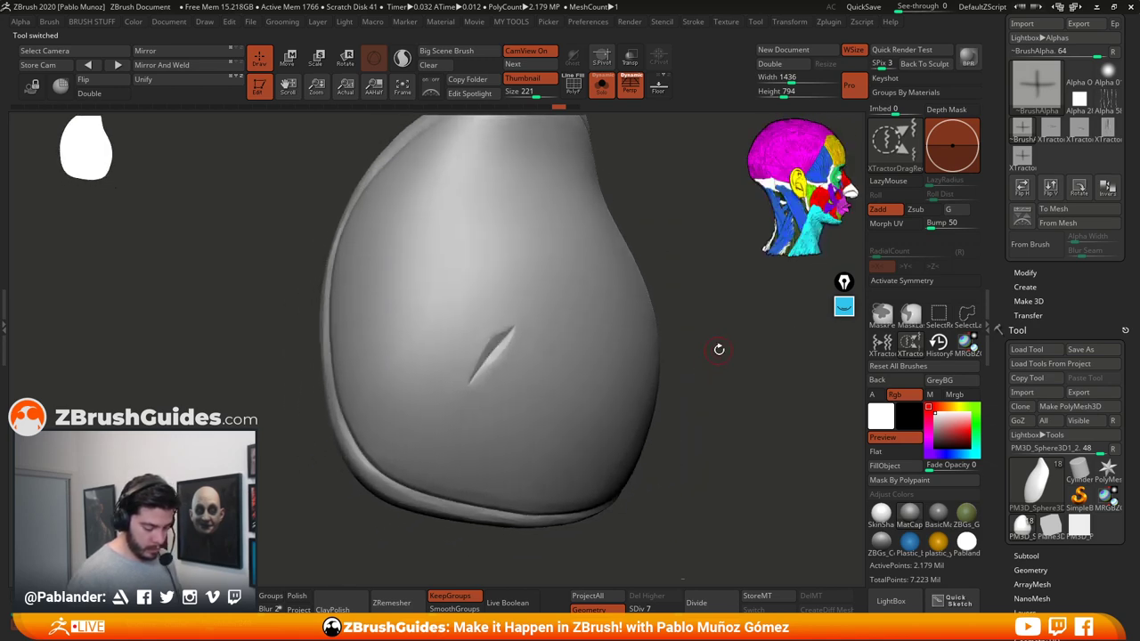
Step: Mask the whole form except a circular area around the diagonal cut
key(space)
mouse_move(522, 331)
ctrl+mouse_down()
mouse_move(512, 349)
mouse_move(527, 326)
mouse_move(540, 345)
mouse_move(557, 343)
mouse_move(528, 403)
ctrl+mouse_up()
drag(682, 359, 730, 380)
ctrl+click(730, 379)
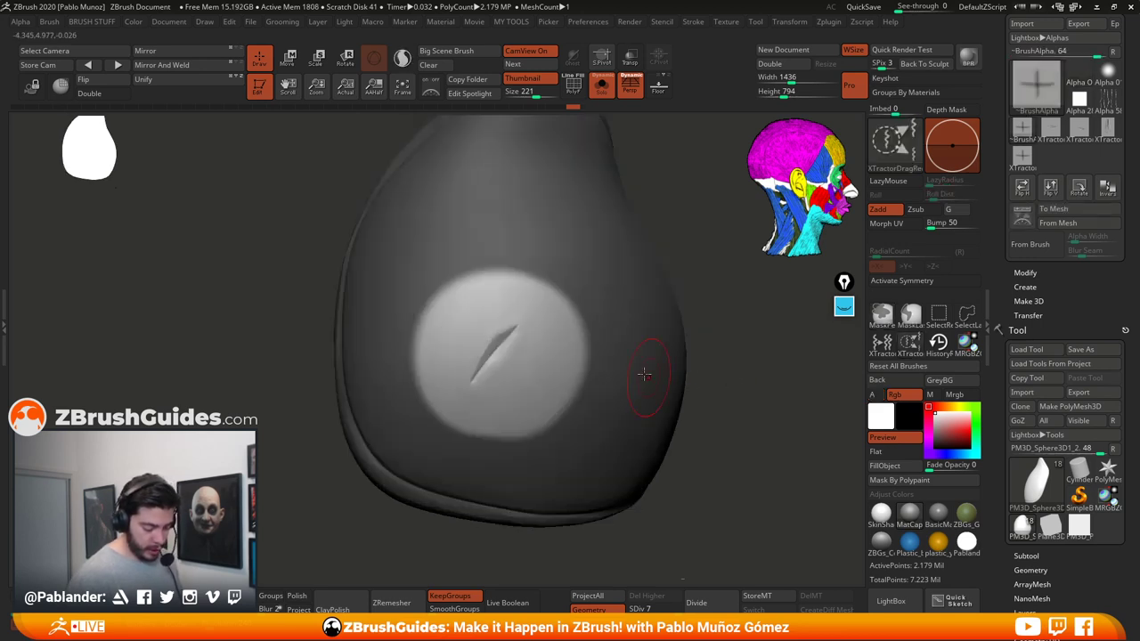
Step: Extract the cut as an alpha within the unmasked circle using XTractorDragRect, and clear the mask
right_drag(644, 374, 744, 357)
drag(744, 357, 631, 352)
key(g)
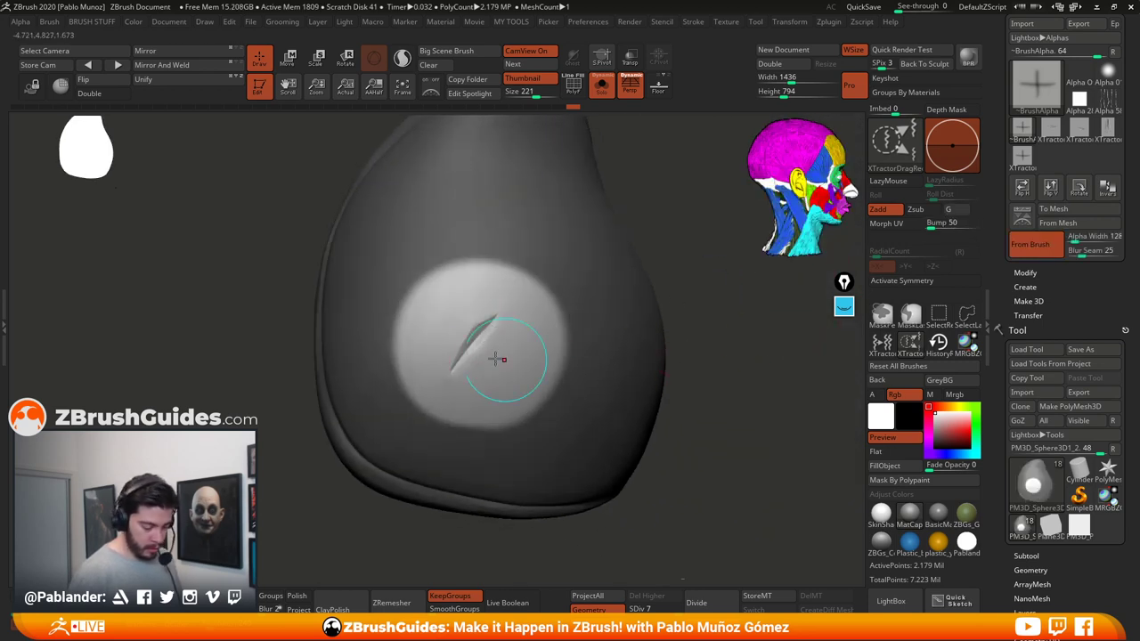
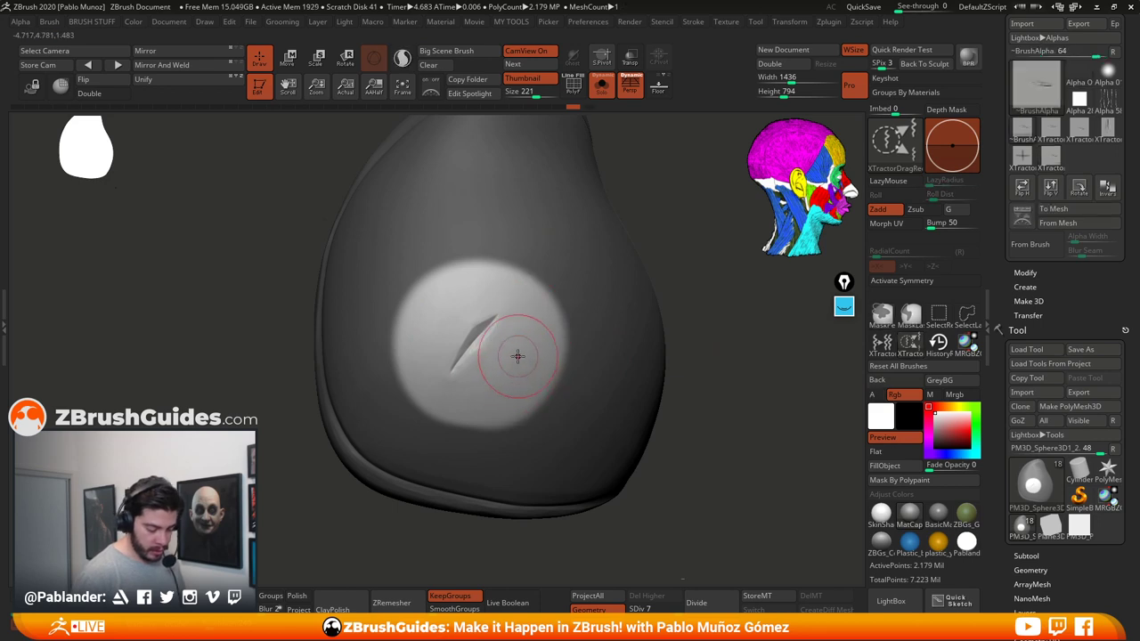
mouse_move(734, 375)
mouse_down()
mouse_move(742, 411)
mouse_move(736, 384)
mouse_up()
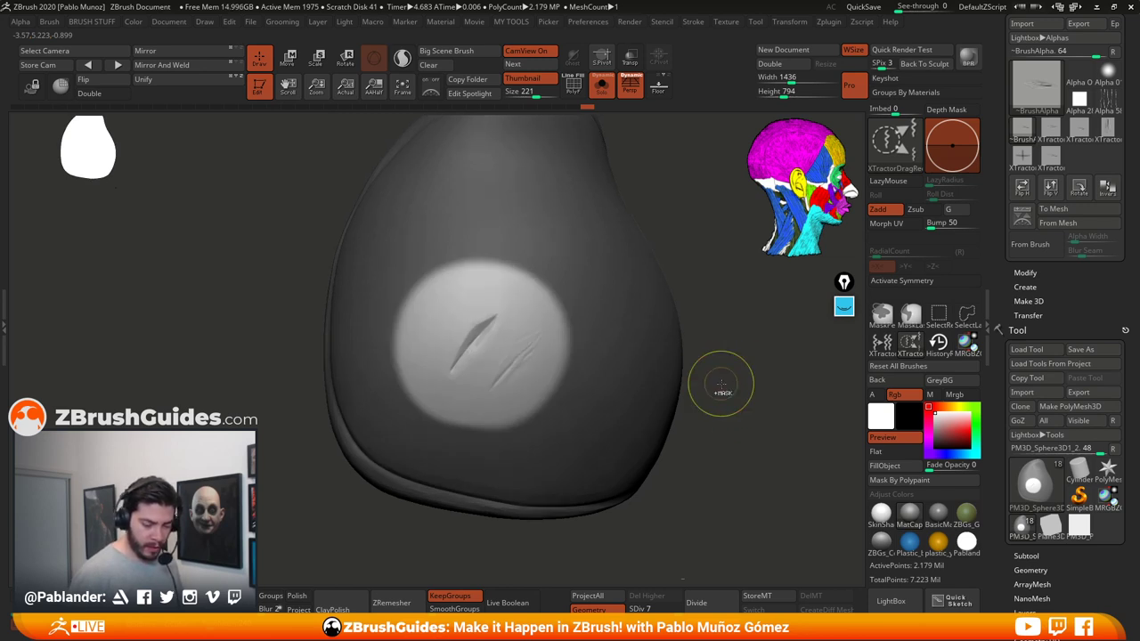
drag(721, 384, 873, 265)
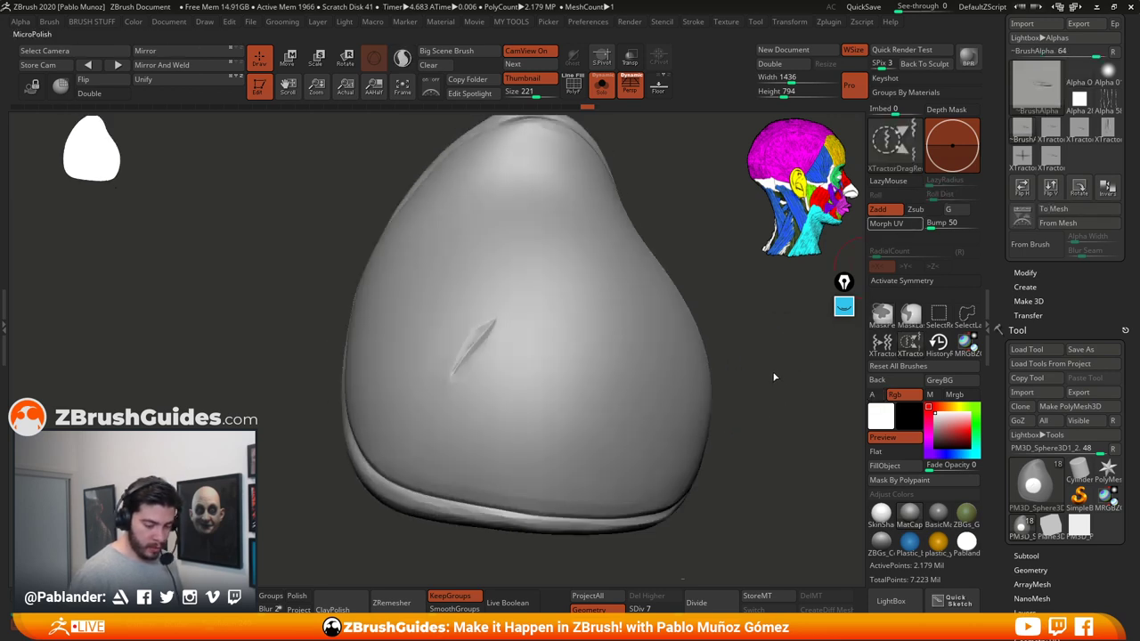
Step: Examine the form around the cut and preview its UV layout with Morph UV
mouse_move(749, 375)
mouse_down()
mouse_move(722, 374)
mouse_move(644, 282)
mouse_move(590, 420)
mouse_up()
shift+right_drag(562, 268, 570, 317)
mouse_move(650, 378)
right_down()
mouse_move(611, 374)
mouse_move(555, 326)
mouse_move(581, 354)
mouse_move(710, 387)
mouse_move(686, 381)
mouse_move(660, 396)
mouse_move(649, 439)
mouse_move(686, 408)
right_up()
click(897, 223)
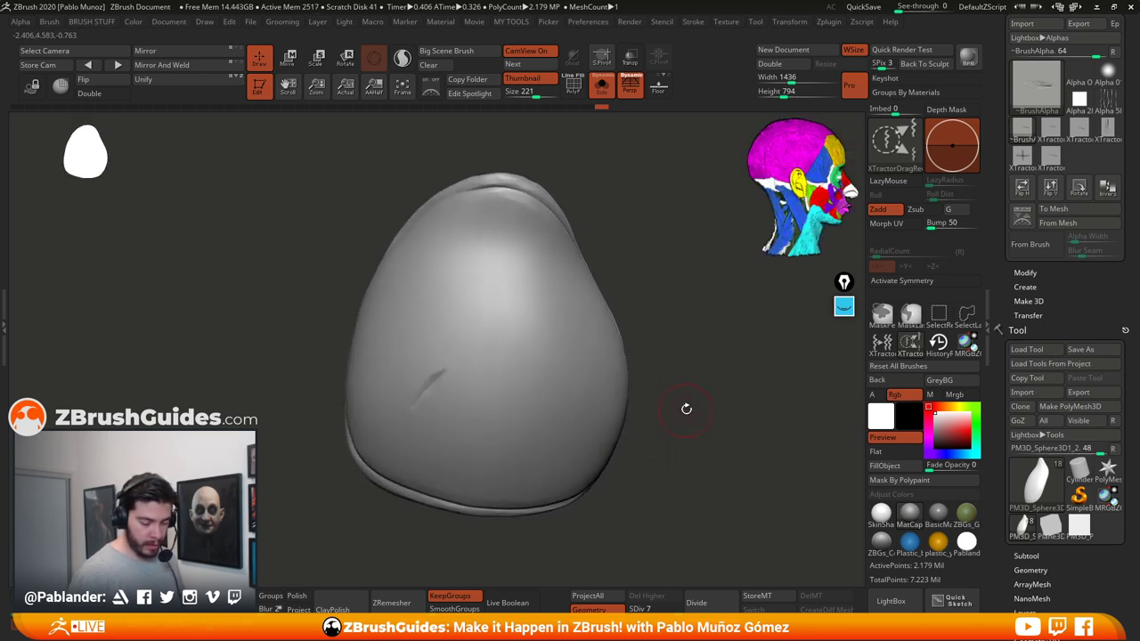
Step: Delete the sculpted form's UVs
drag(1061, 255, 1065, 156)
click(1043, 270)
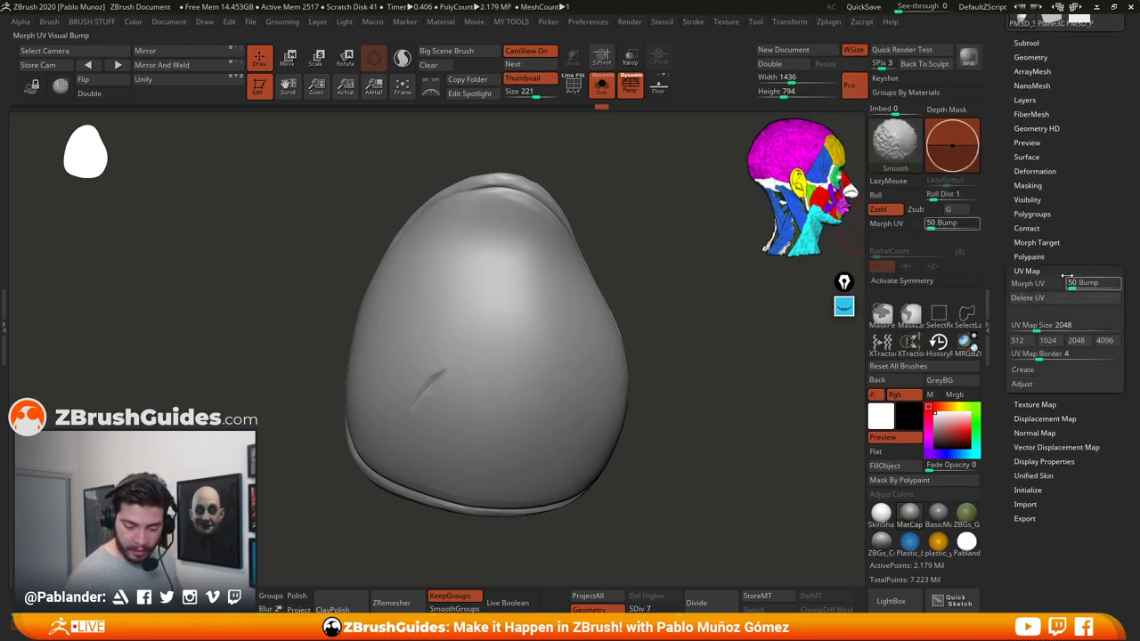
click(1058, 299)
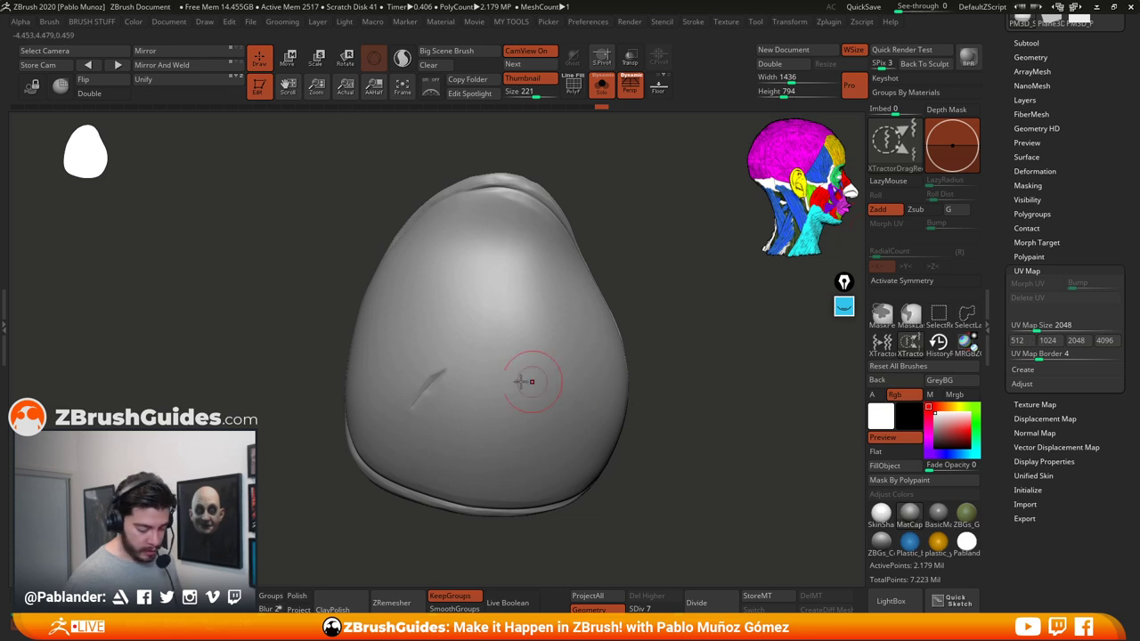
Step: Extract the diagonal cut as another alpha with XTractorDragRect on the form without UVs
mouse_move(523, 382)
right_down()
mouse_move(460, 404)
mouse_move(565, 359)
mouse_move(555, 371)
right_up()
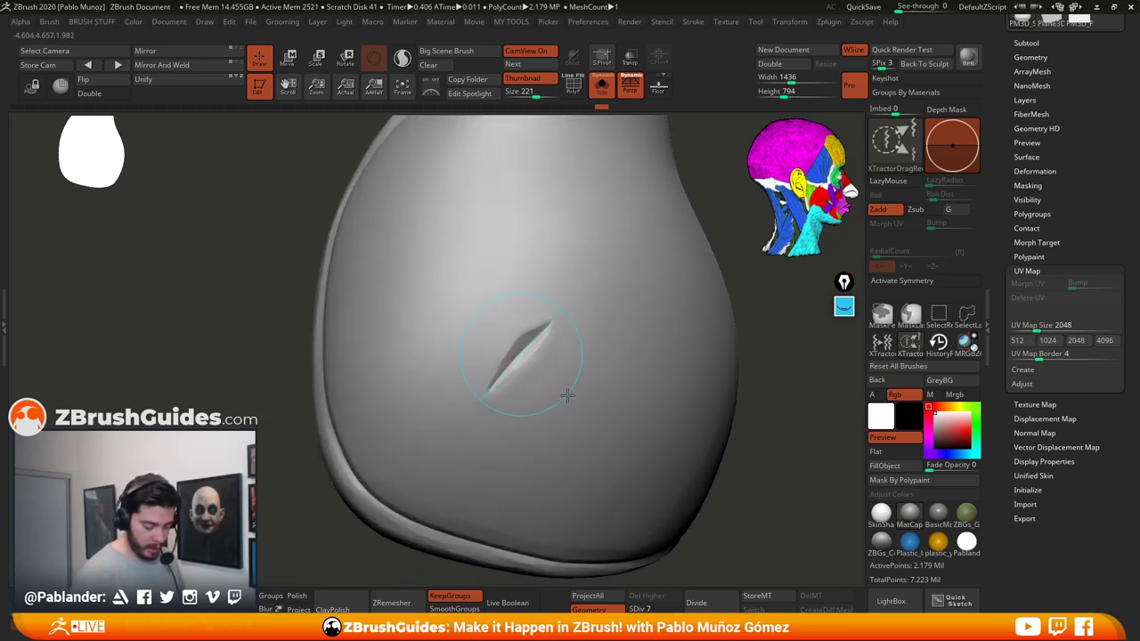
drag(576, 410, 595, 405)
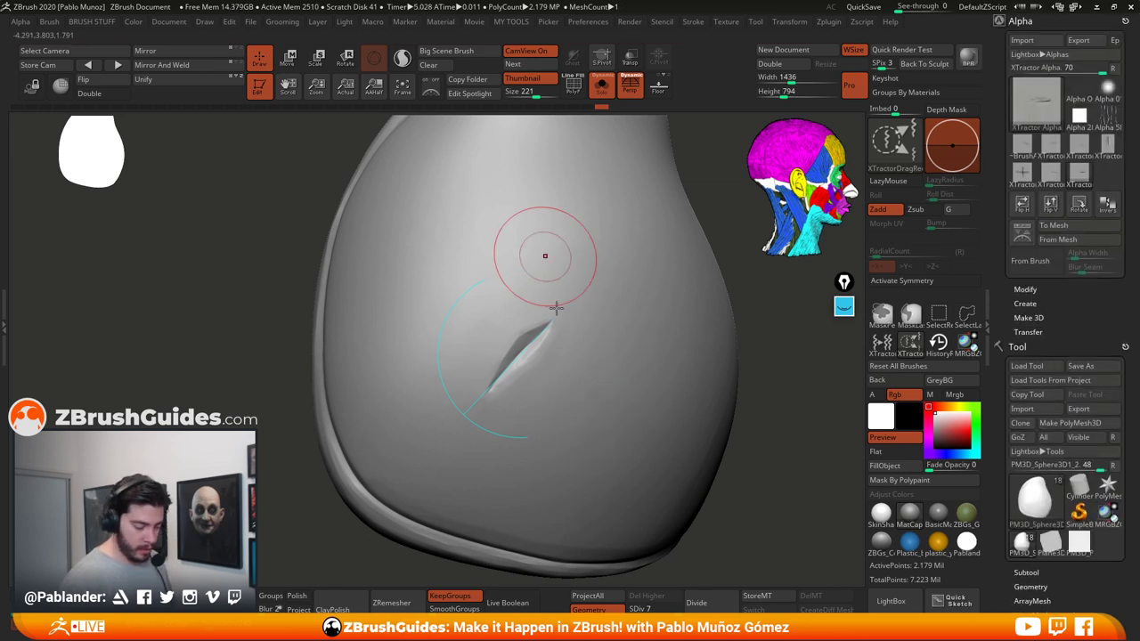
right_drag(659, 371, 656, 351)
drag(656, 352, 686, 326)
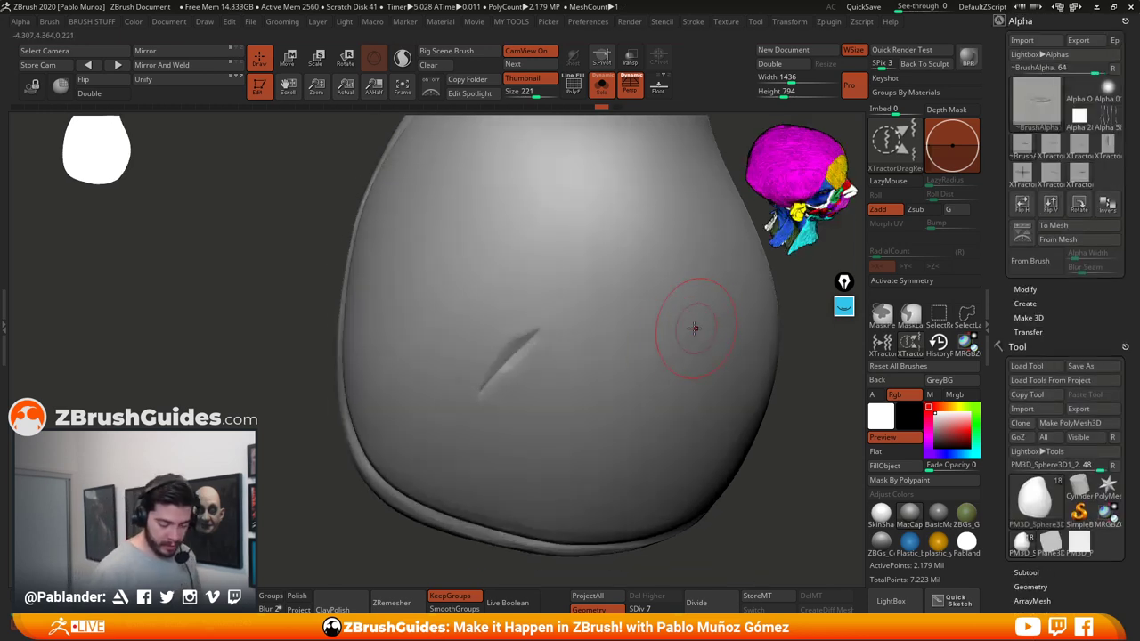
mouse_move(674, 360)
right_down()
mouse_move(687, 331)
mouse_move(615, 339)
mouse_move(606, 306)
mouse_move(631, 365)
right_up()
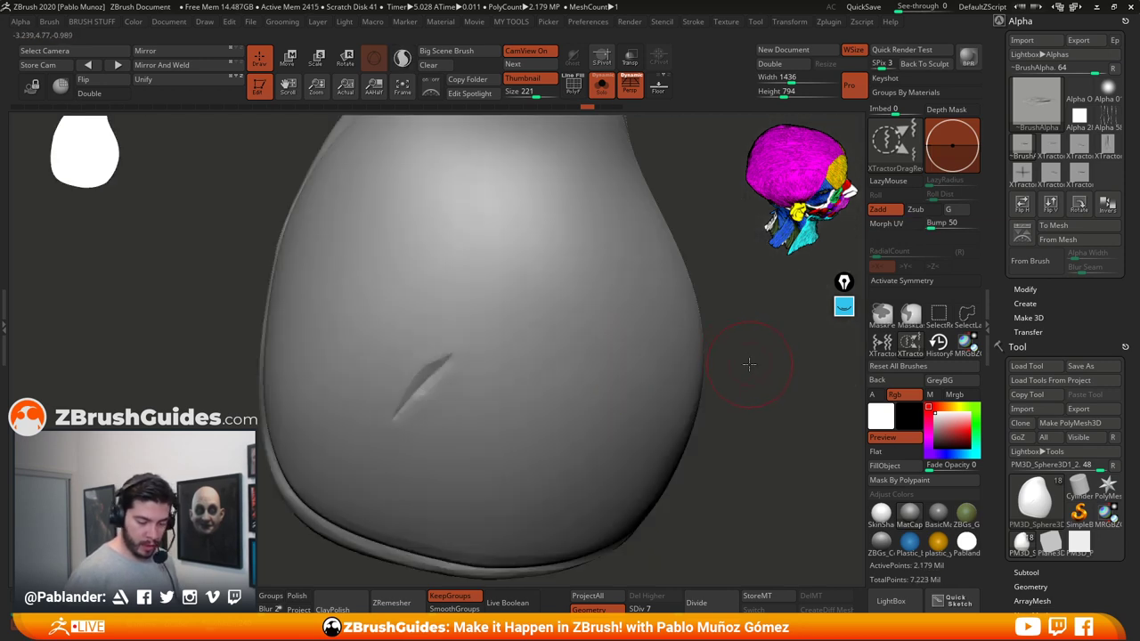
ctrl+right_drag(749, 364, 749, 312)
Step: Switch the active tool to Sphere3D and convert it to a PolyMesh3D
drag(1071, 353, 1072, 67)
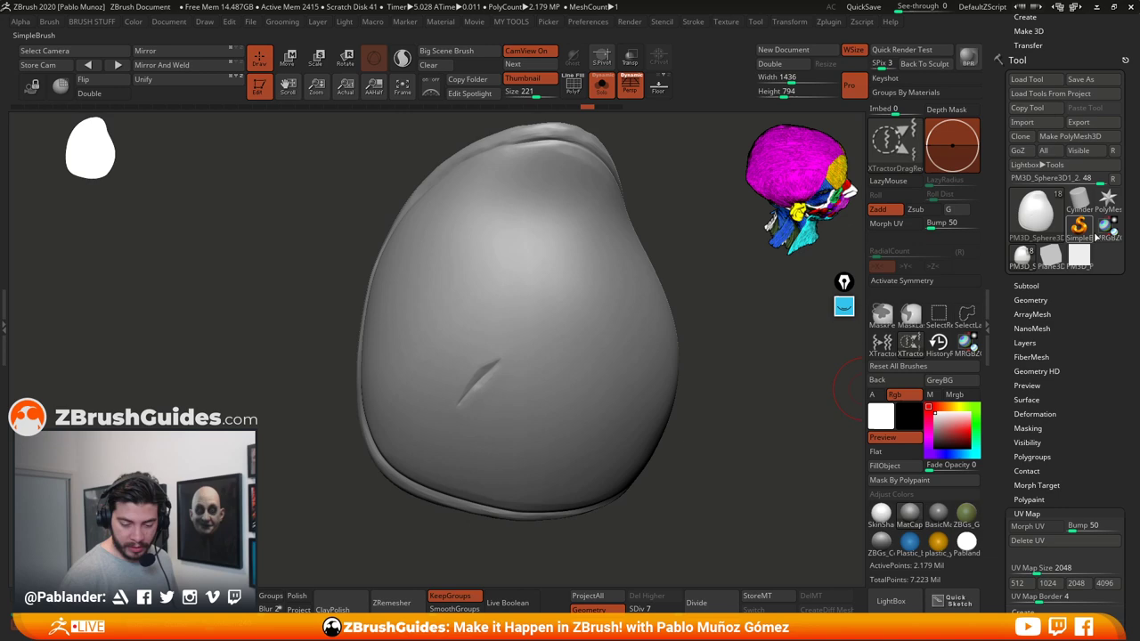
click(1036, 212)
click(678, 252)
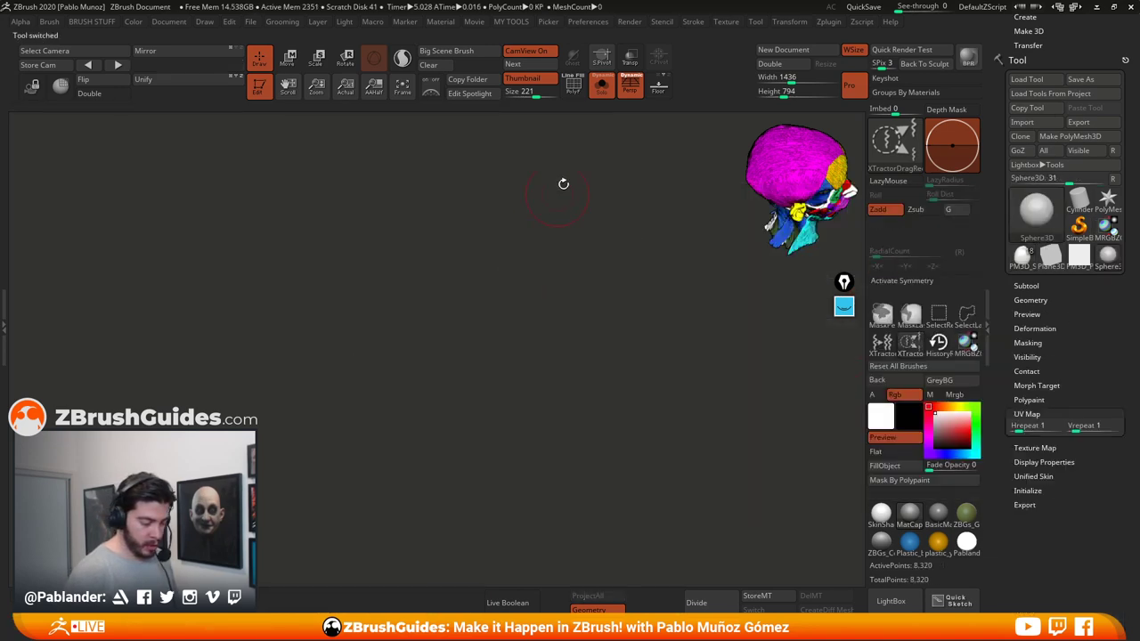
click(1070, 136)
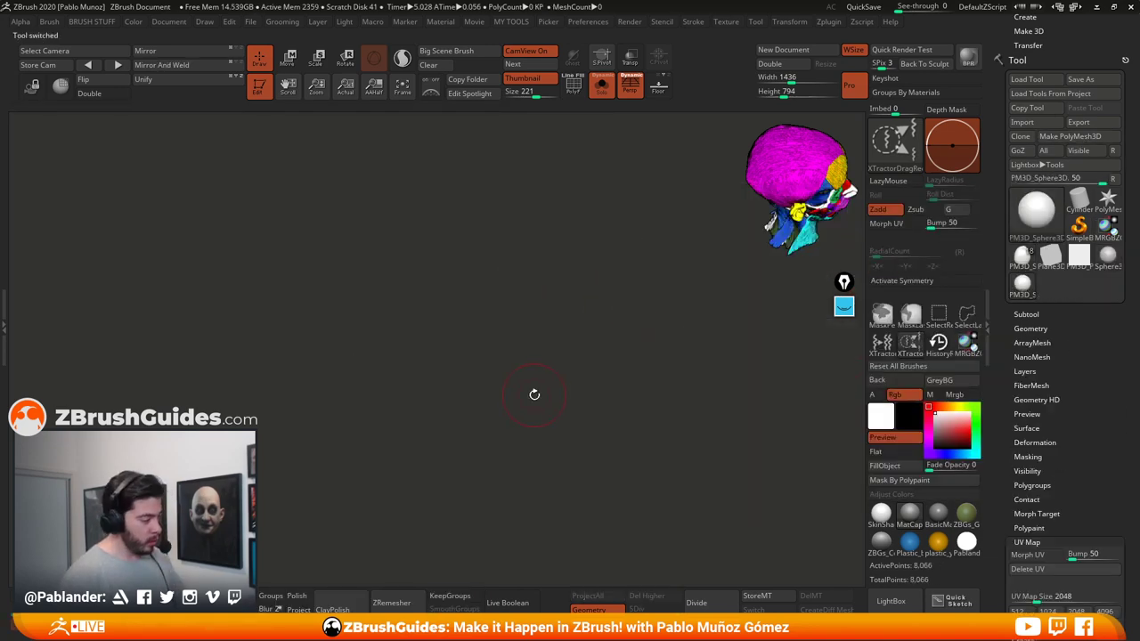
Step: Frame the sphere and subdivide it to SDiv 5
key(f)
click(704, 604)
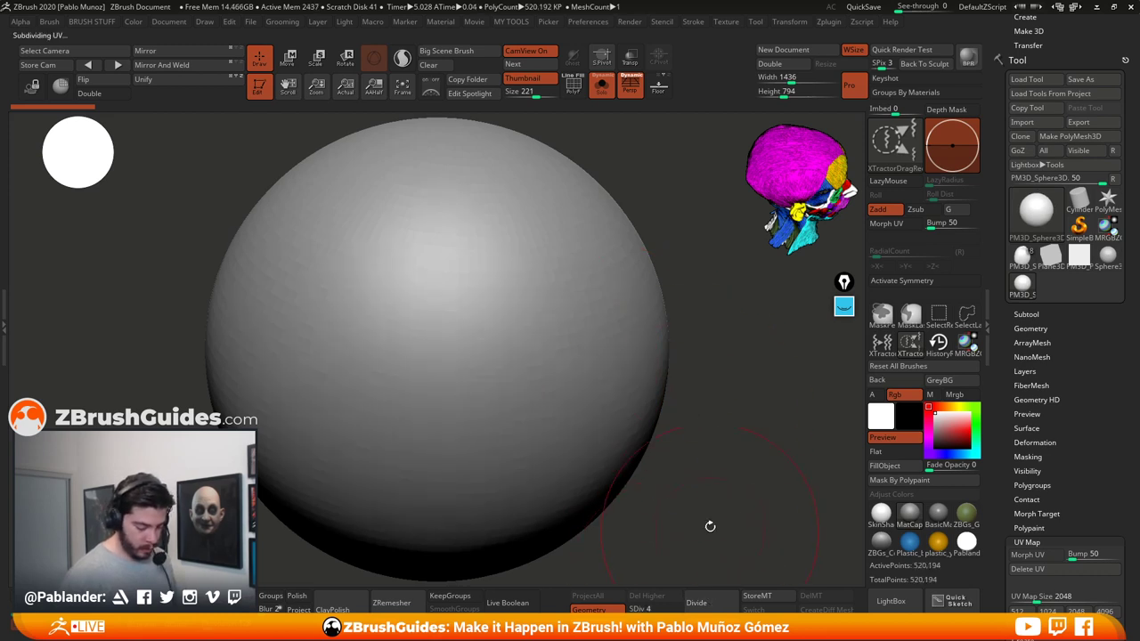
click(713, 603)
Step: Carve a diagonal cut across the middle of the sphere with the DamStandard brush
right_drag(731, 482, 725, 458)
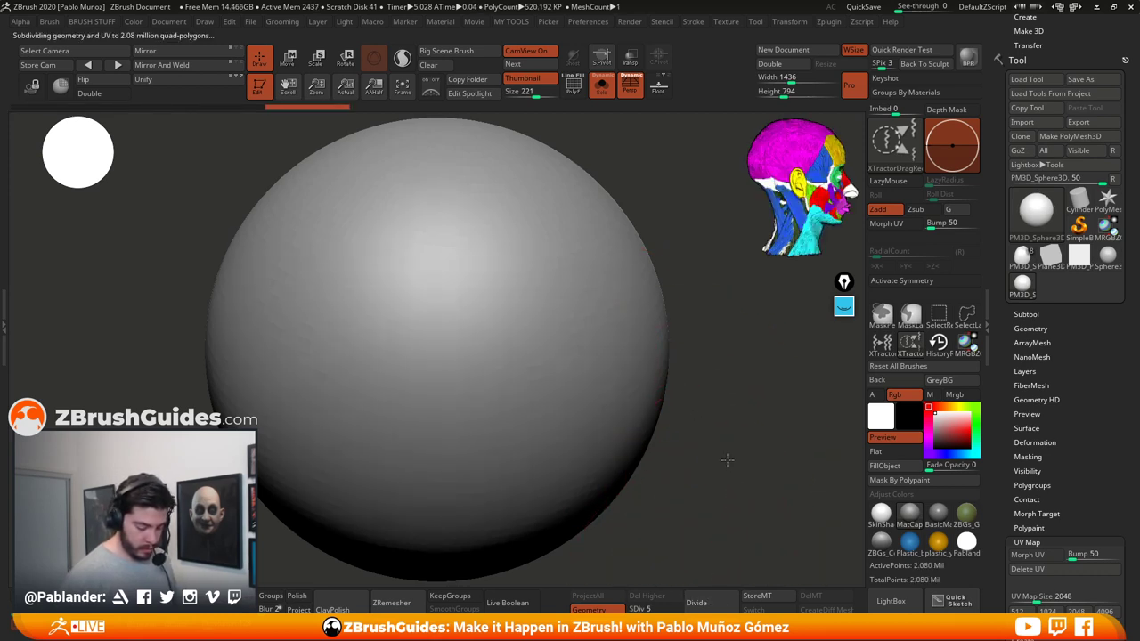
alt+right_drag(656, 410, 645, 362)
key(space)
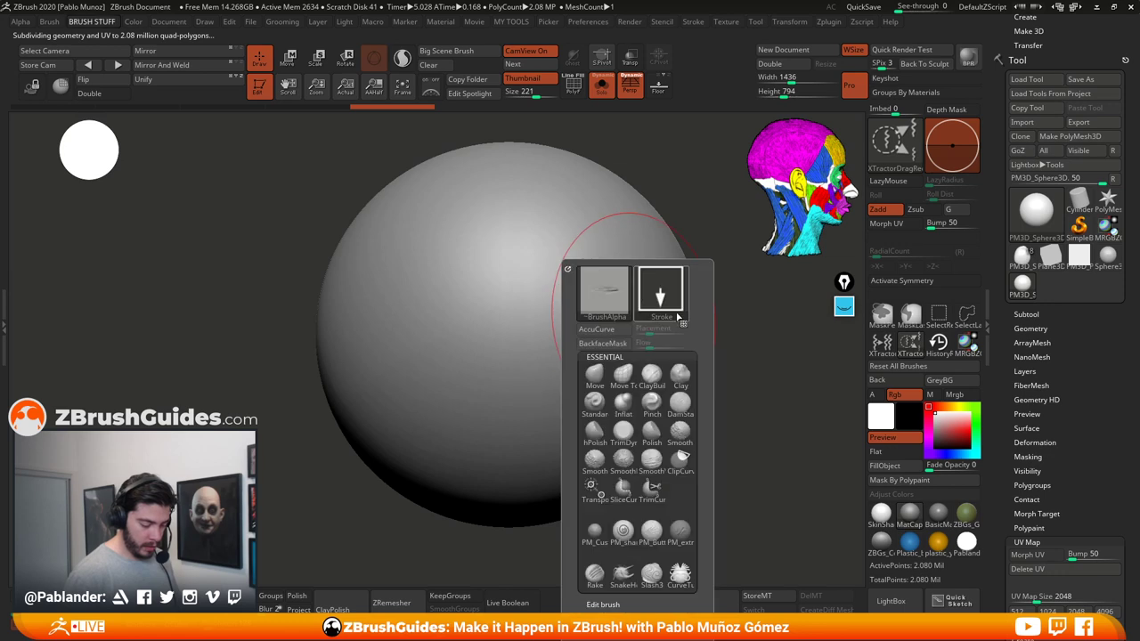
click(680, 403)
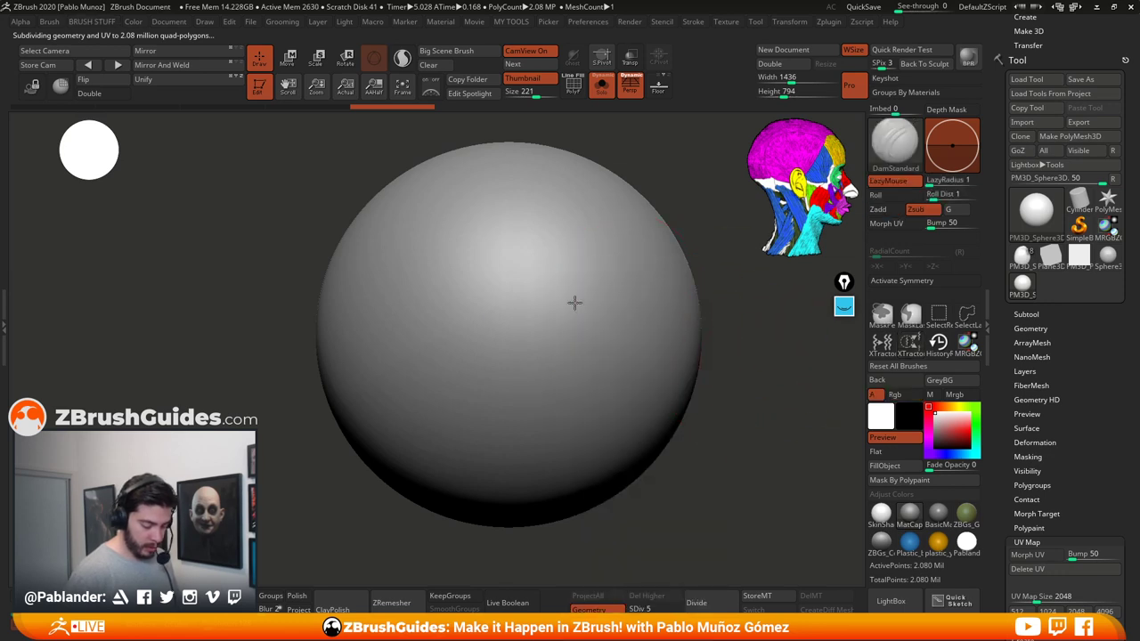
key(space)
drag(562, 295, 481, 374)
Step: Flatten the edges of the sphere's diagonal cut with the TrimDynamic brush
key(space)
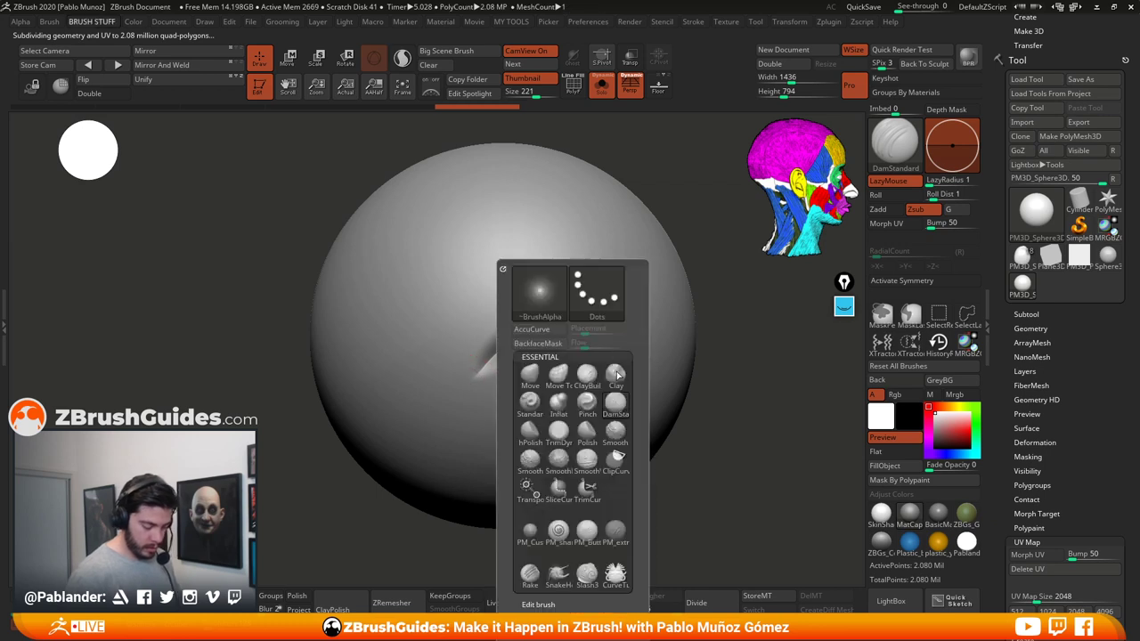
click(559, 434)
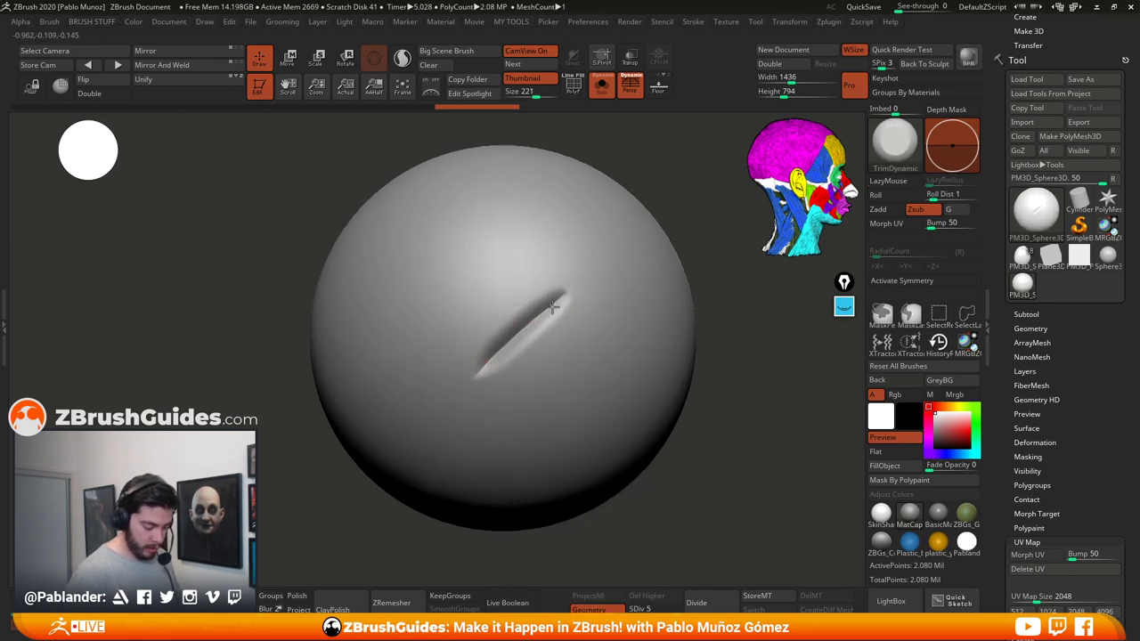
key(space)
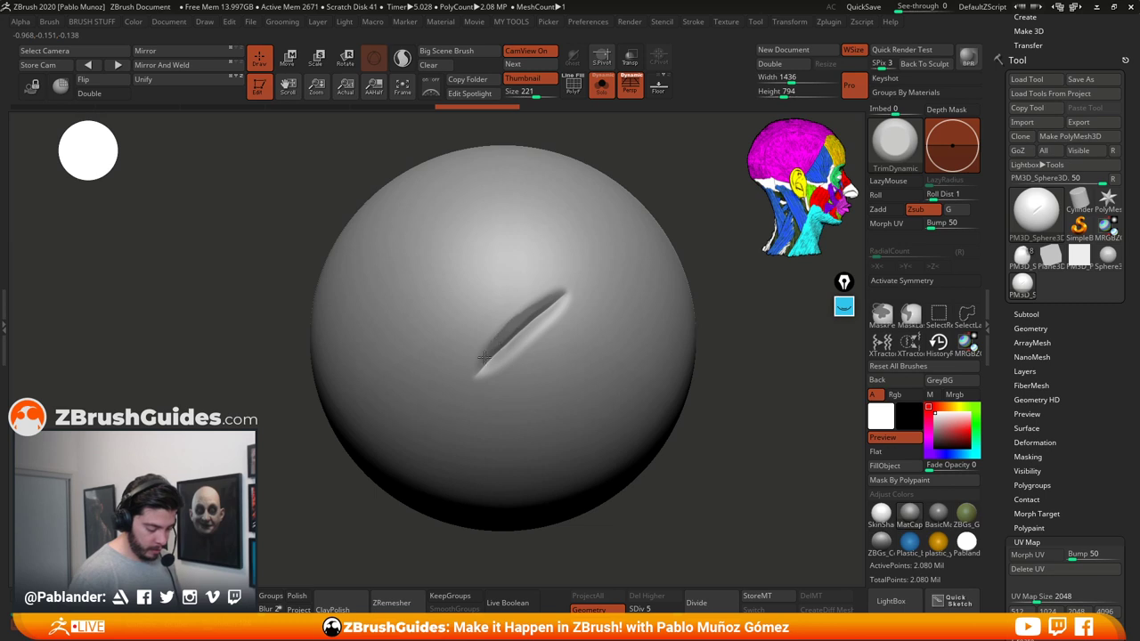
mouse_move(483, 357)
mouse_down()
mouse_move(522, 322)
mouse_move(528, 335)
mouse_move(544, 324)
mouse_move(496, 361)
mouse_move(547, 306)
mouse_up()
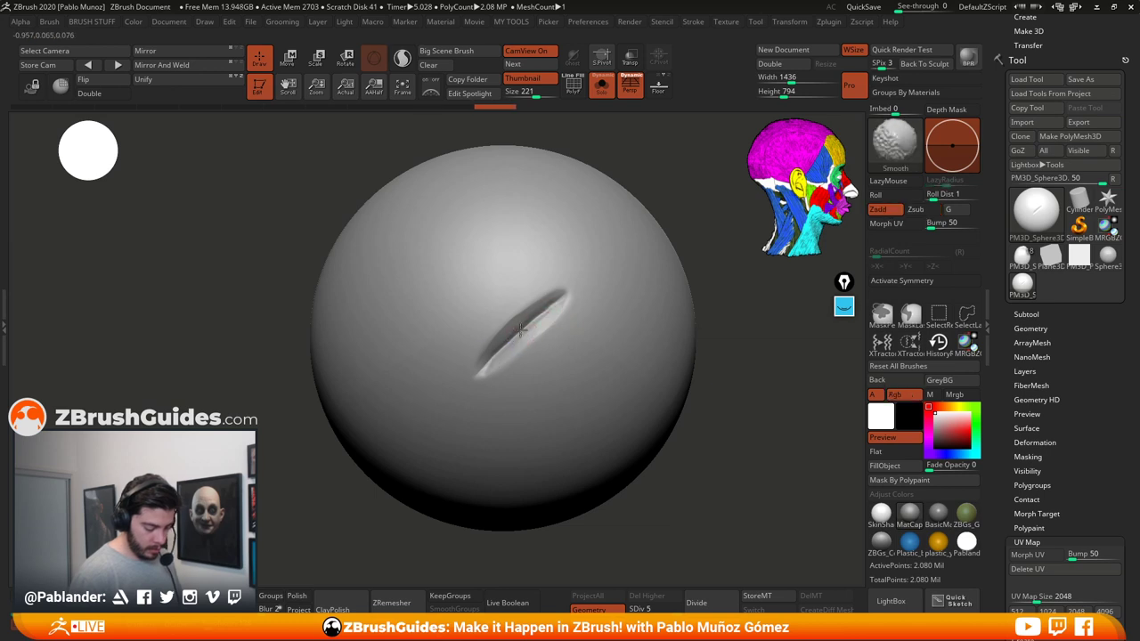
Step: Sharpen the crease of the sphere's diagonal cut along its length with the Pinch brush
key(b)
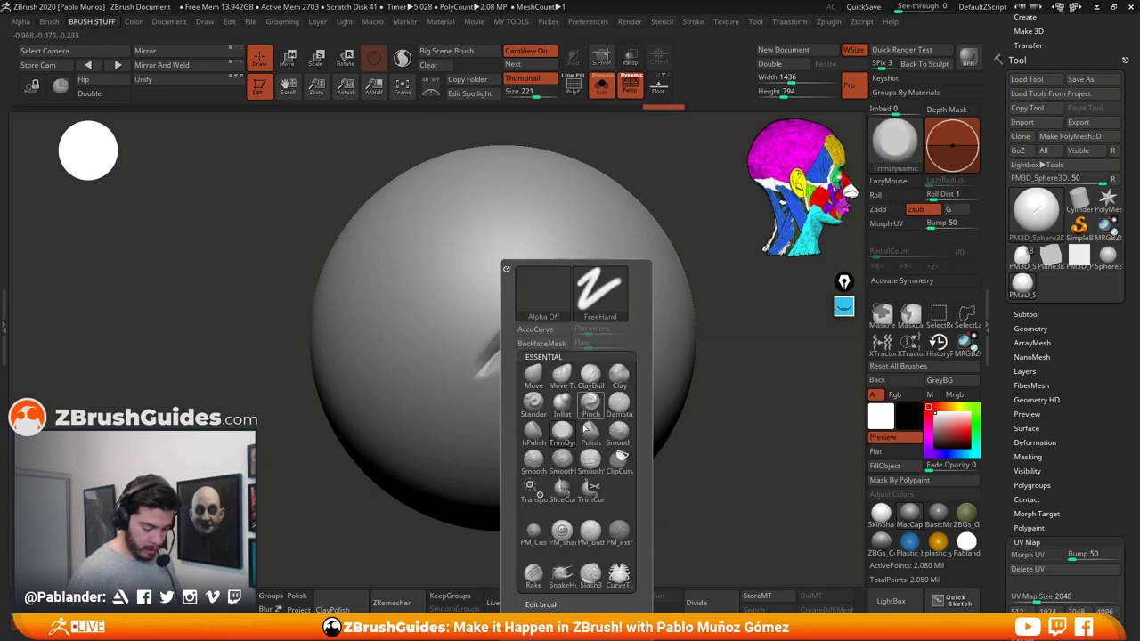
key(p)
key(i)
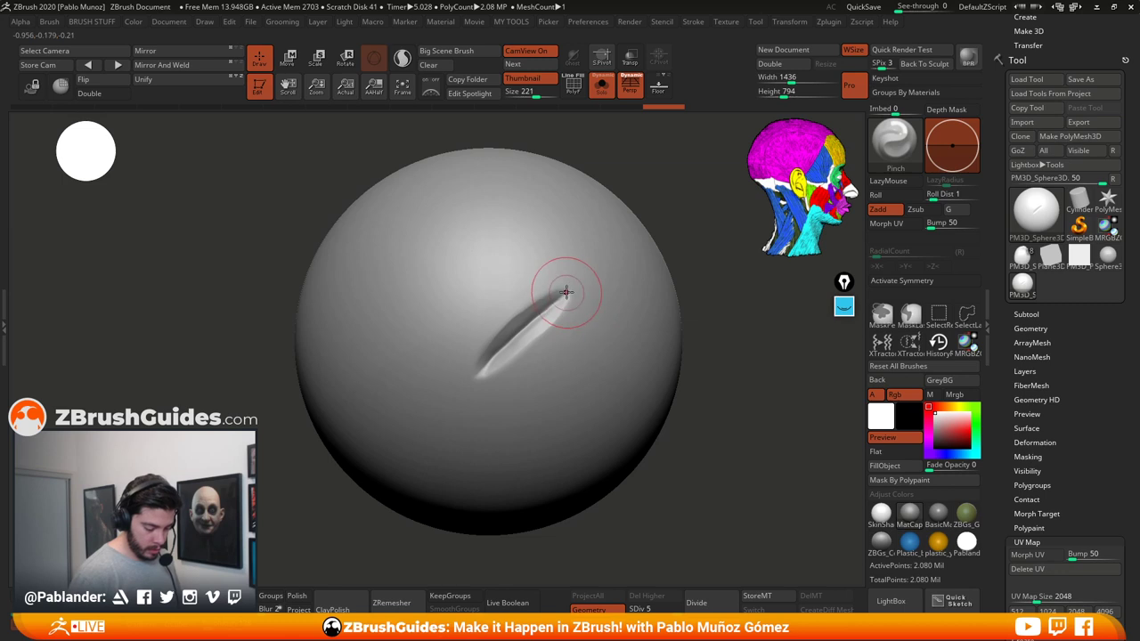
key(ctrl+shift+z)
key(ctrl+shift+z)
drag(543, 314, 476, 373)
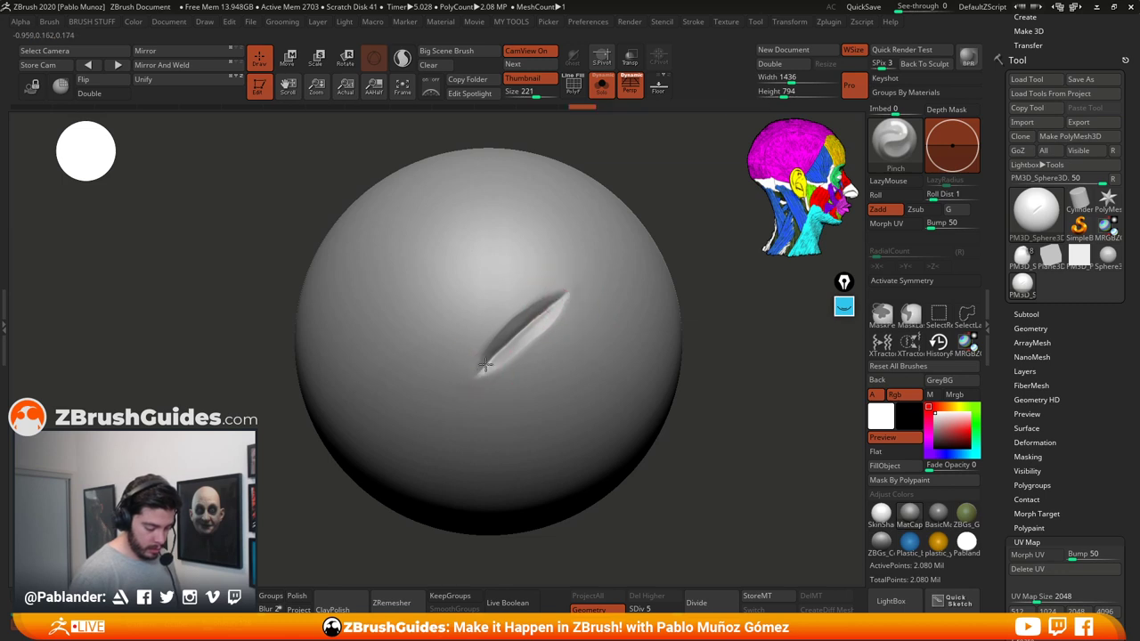
Step: Trim the surface around the pinched cut with the TrimDynamic brush
key(b)
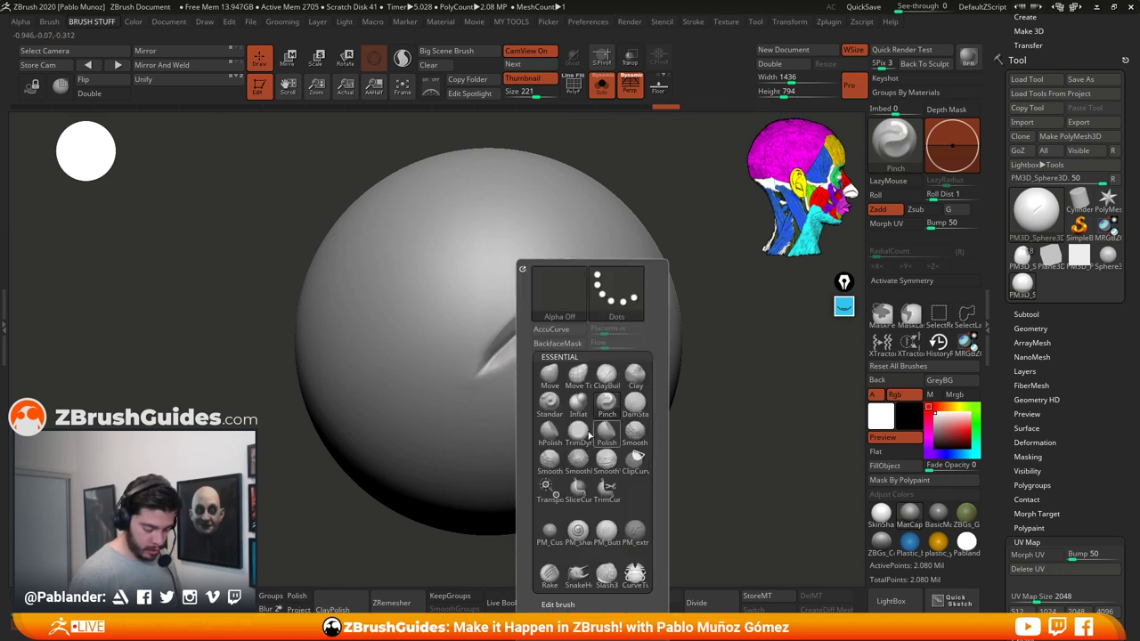
key(t)
key(d)
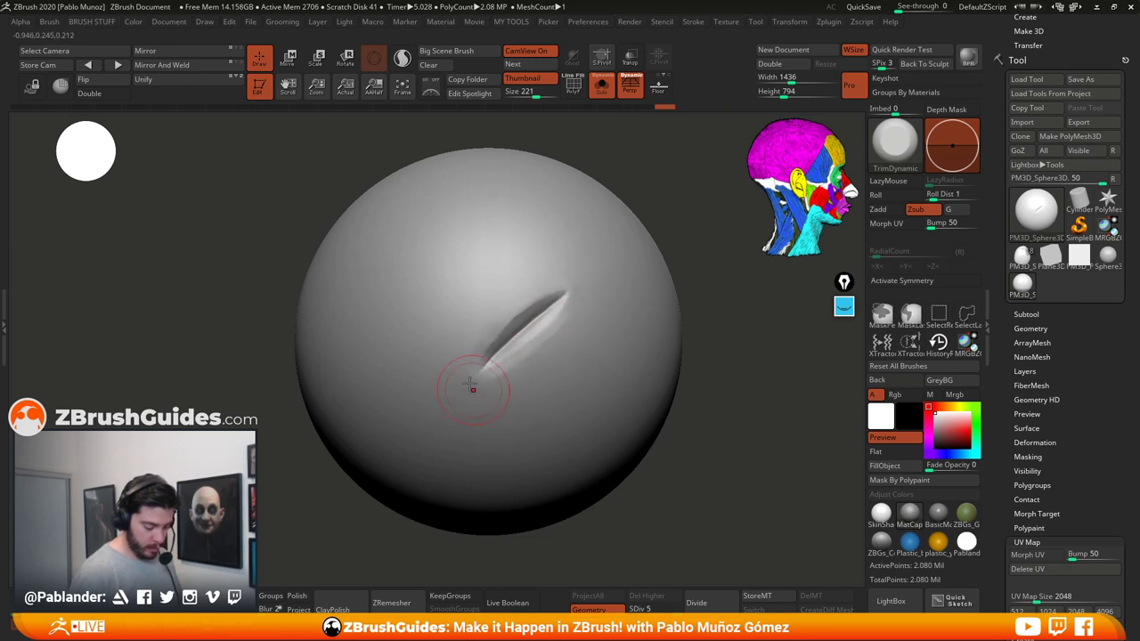
Step: Extract the sphere's diagonal cut as an alpha with XTractorDragRect, sweeping out from the cut's centre, and check it among the alphas
drag(744, 313, 711, 347)
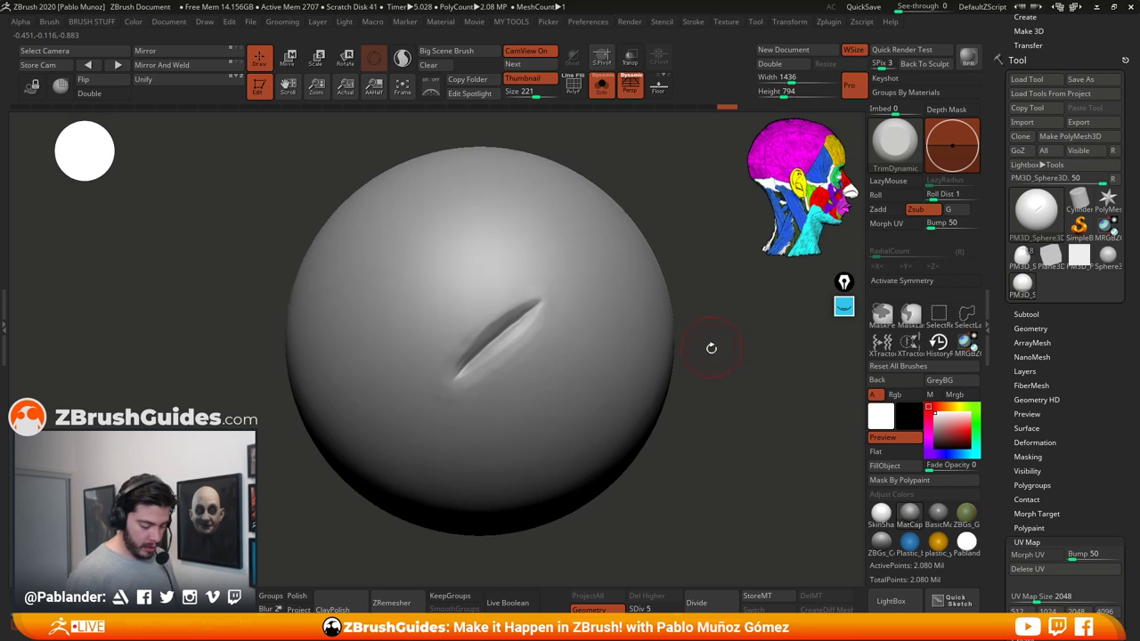
drag(723, 387, 700, 422)
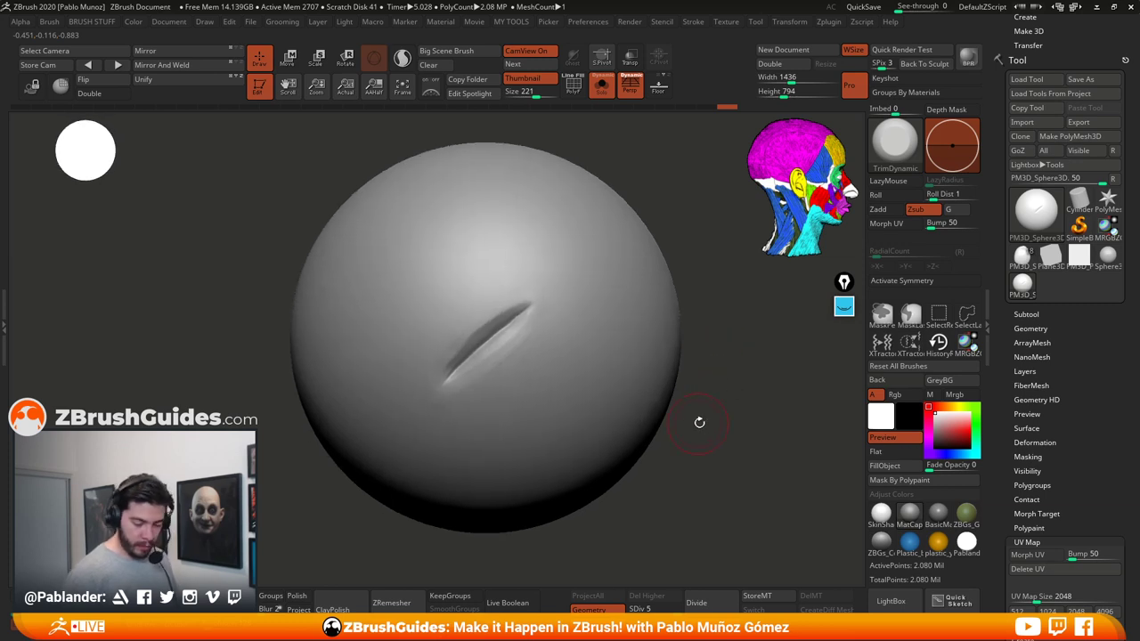
click(911, 344)
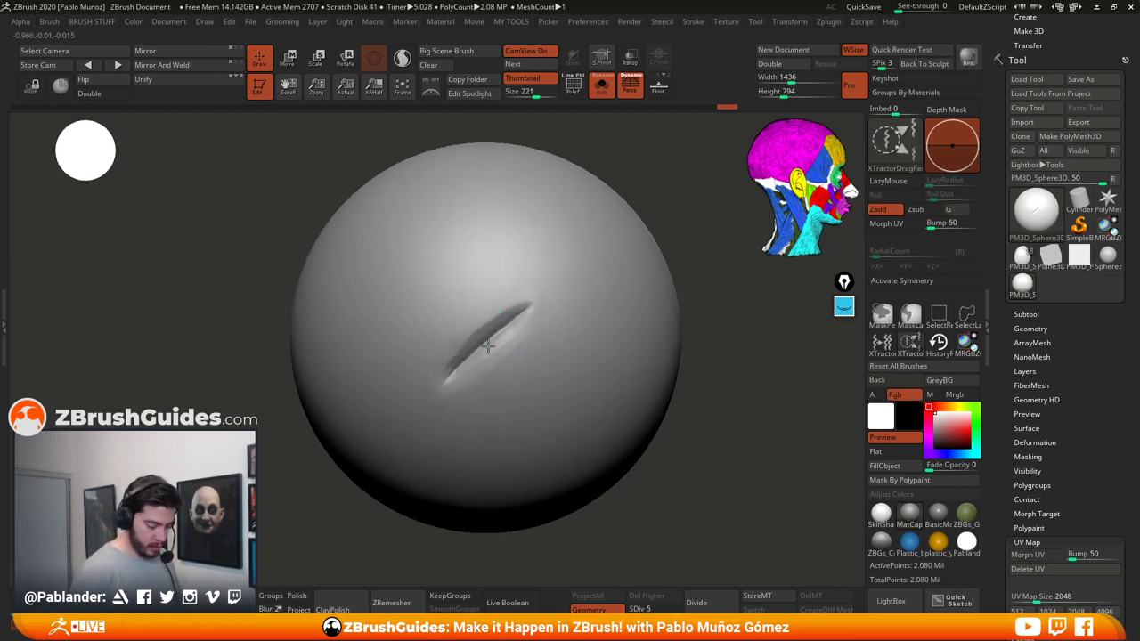
drag(539, 405, 551, 419)
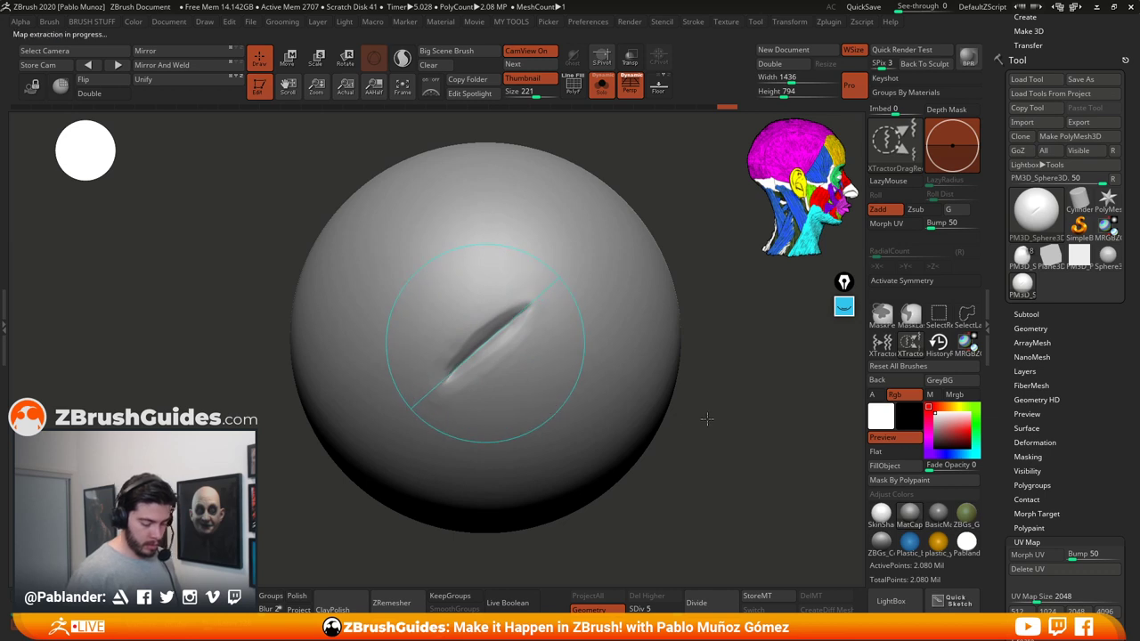
drag(1061, 46, 1064, 193)
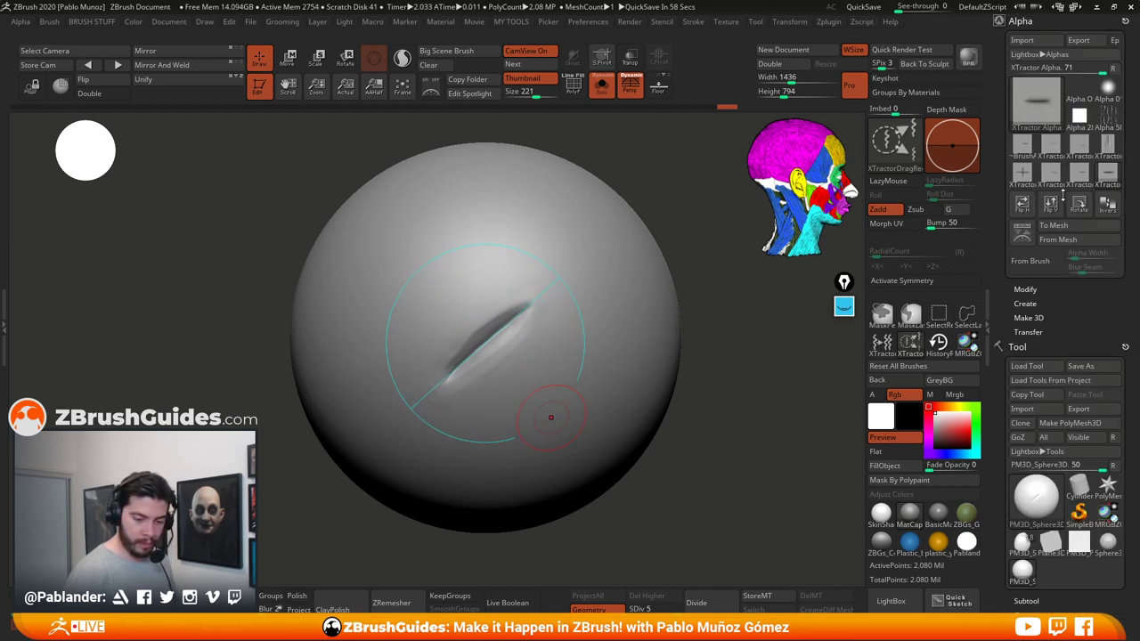
mouse_move(1044, 93)
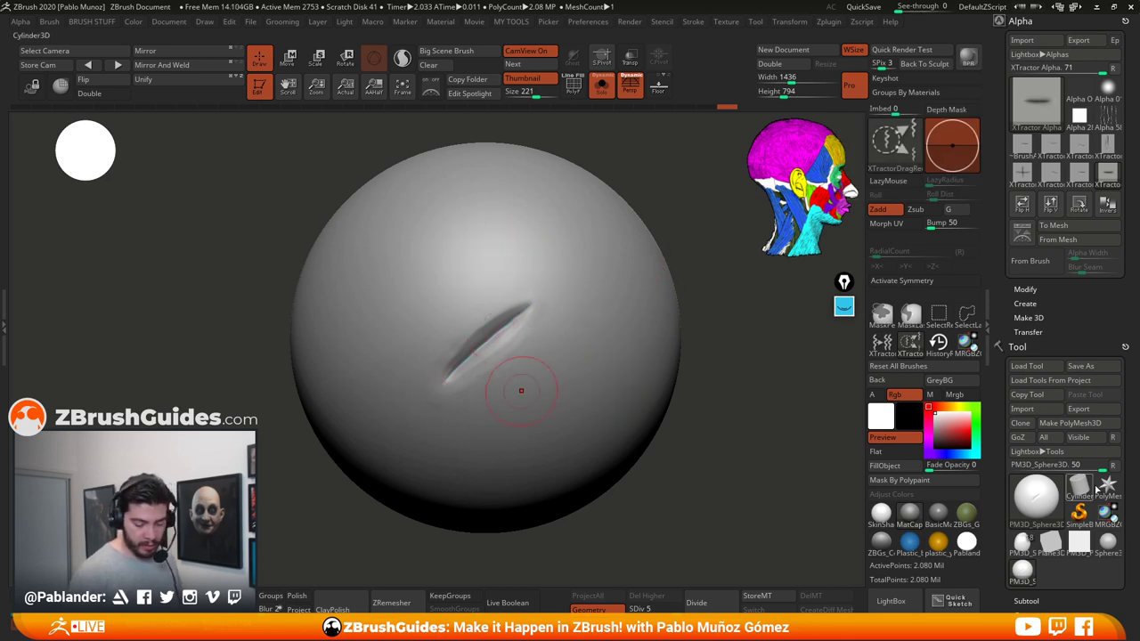
Step: Try stamping the extracted cut beside the original at different angles on the sphere, and undo the stamps
drag(710, 434, 709, 389)
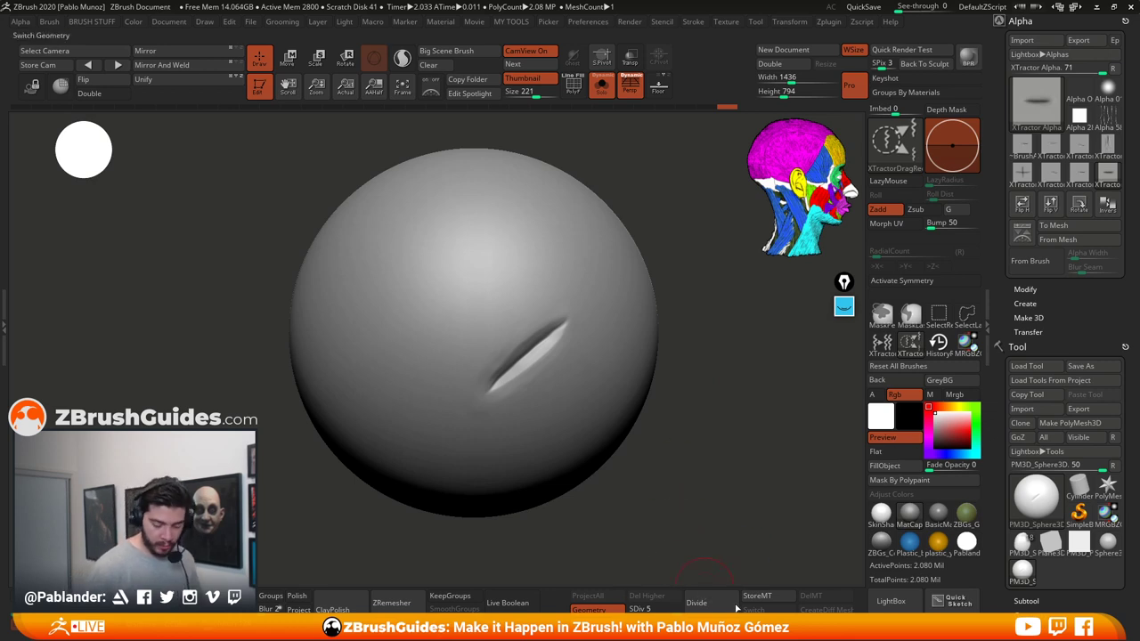
drag(716, 461, 702, 448)
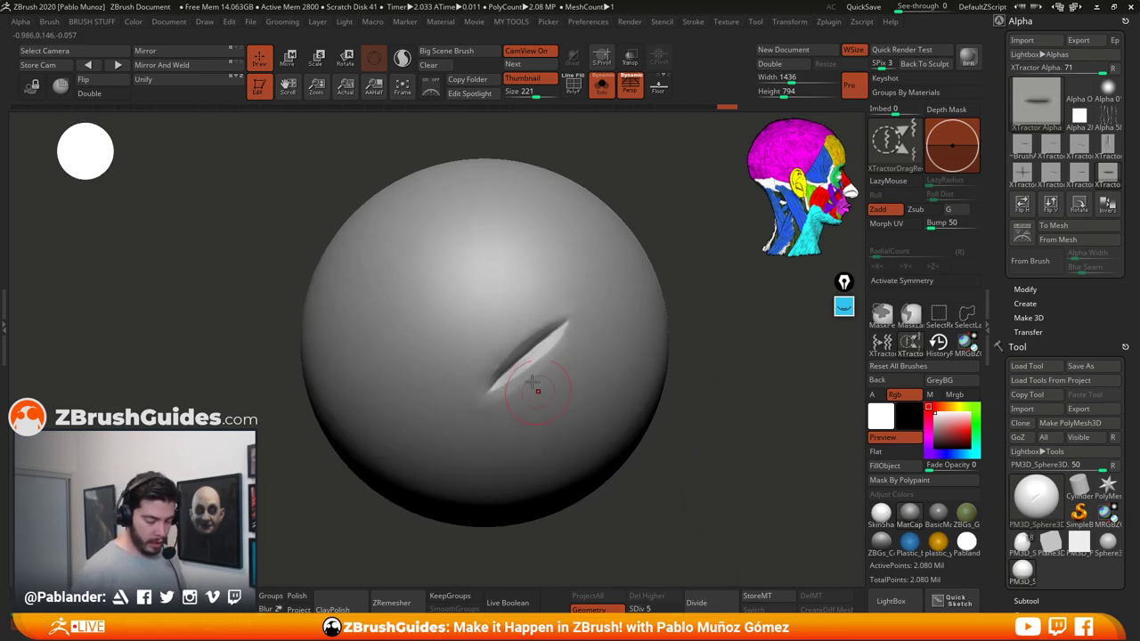
mouse_move(484, 309)
mouse_down()
mouse_move(516, 344)
mouse_move(561, 305)
mouse_move(587, 344)
mouse_up()
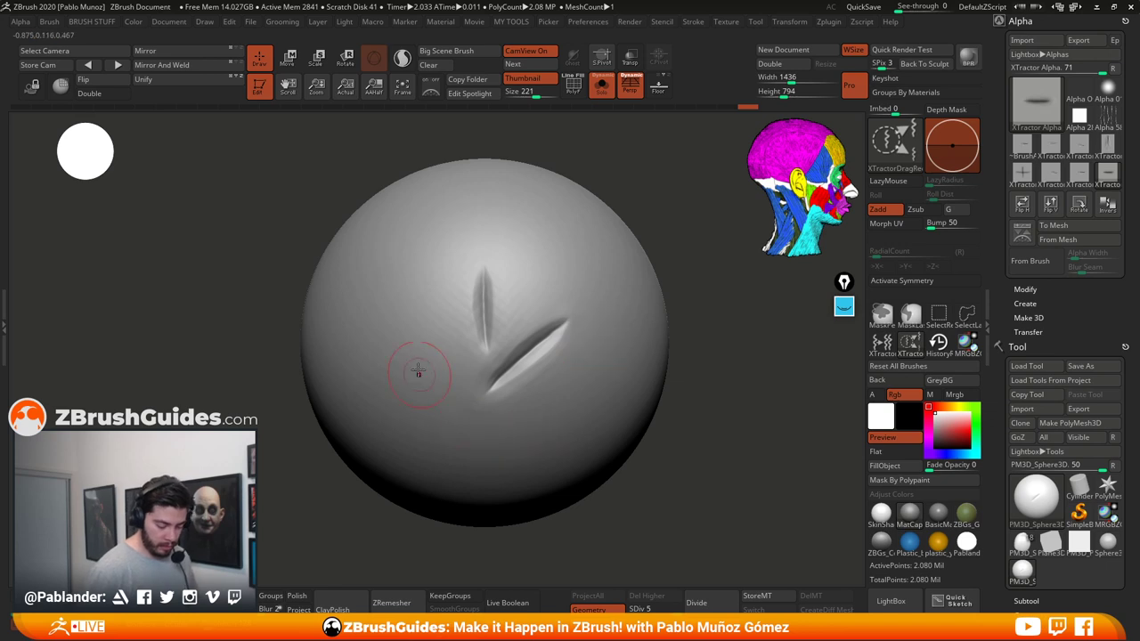
drag(512, 431, 515, 435)
drag(721, 427, 730, 432)
key(ctrl+z)
key(ctrl+z)
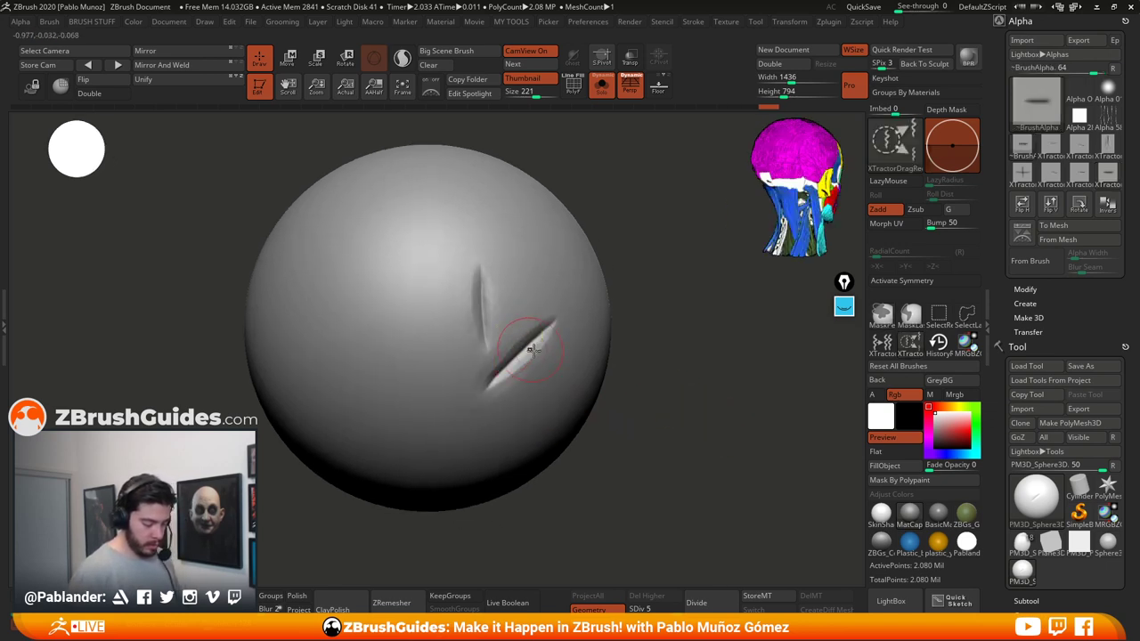
mouse_move(650, 350)
mouse_down()
mouse_move(682, 351)
mouse_move(539, 370)
mouse_move(485, 329)
mouse_move(534, 308)
mouse_move(505, 354)
mouse_up()
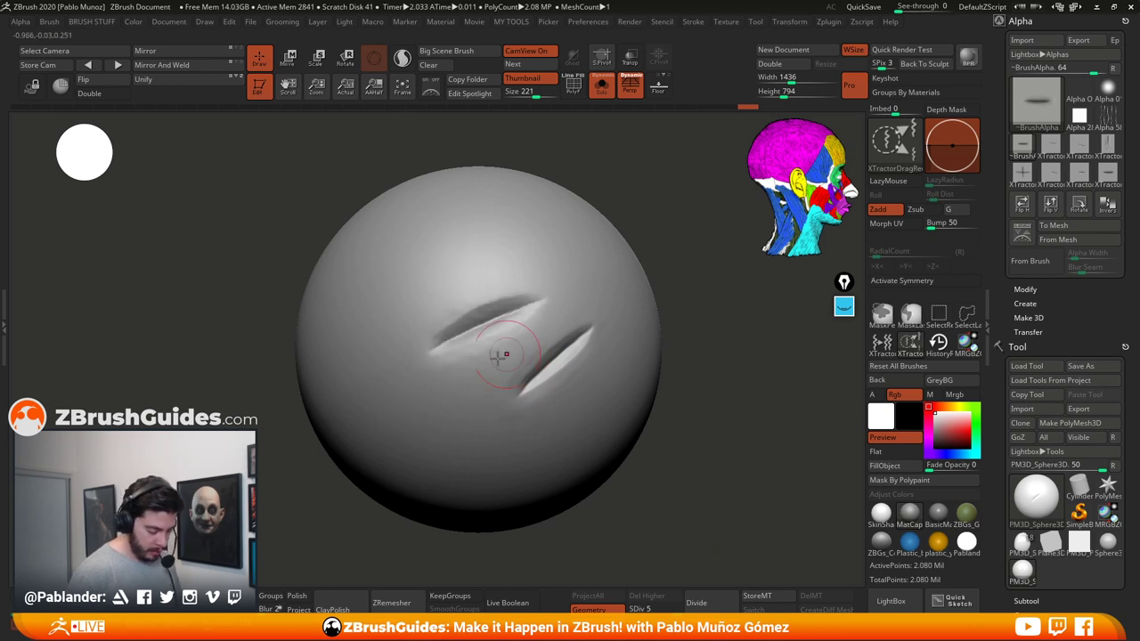
key(ctrl+z)
key(ctrl+z)
key(ctrl+z)
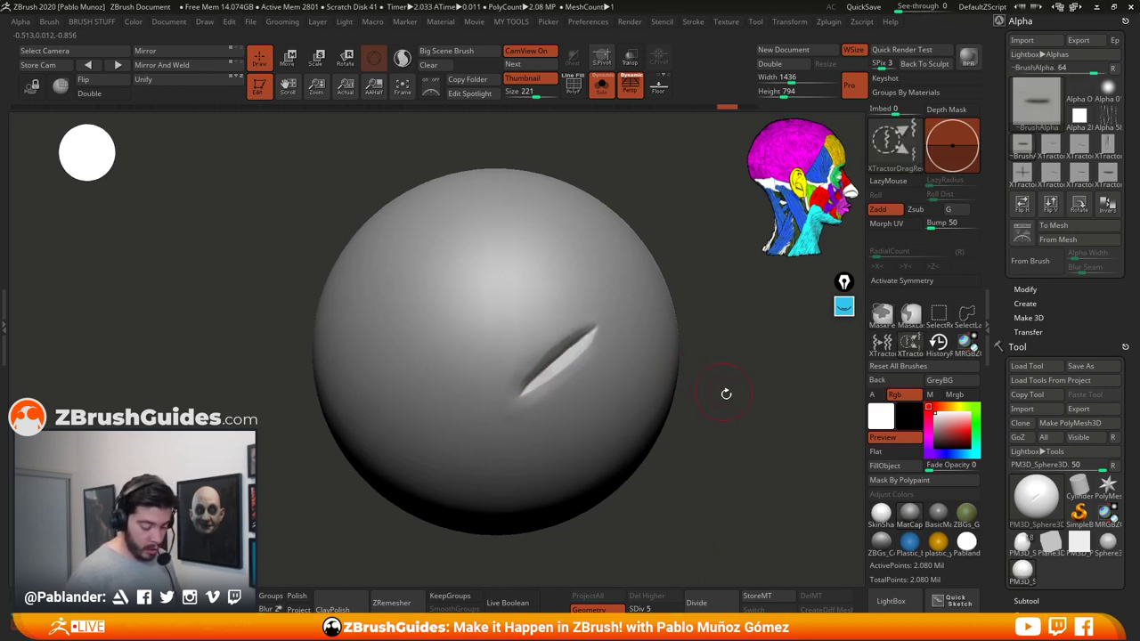
Step: Extract the sphere's diagonal cut again as a new alpha with a slightly larger XTractorDragRect circle centred on it
click(703, 398)
drag(749, 482, 721, 424)
click(931, 353)
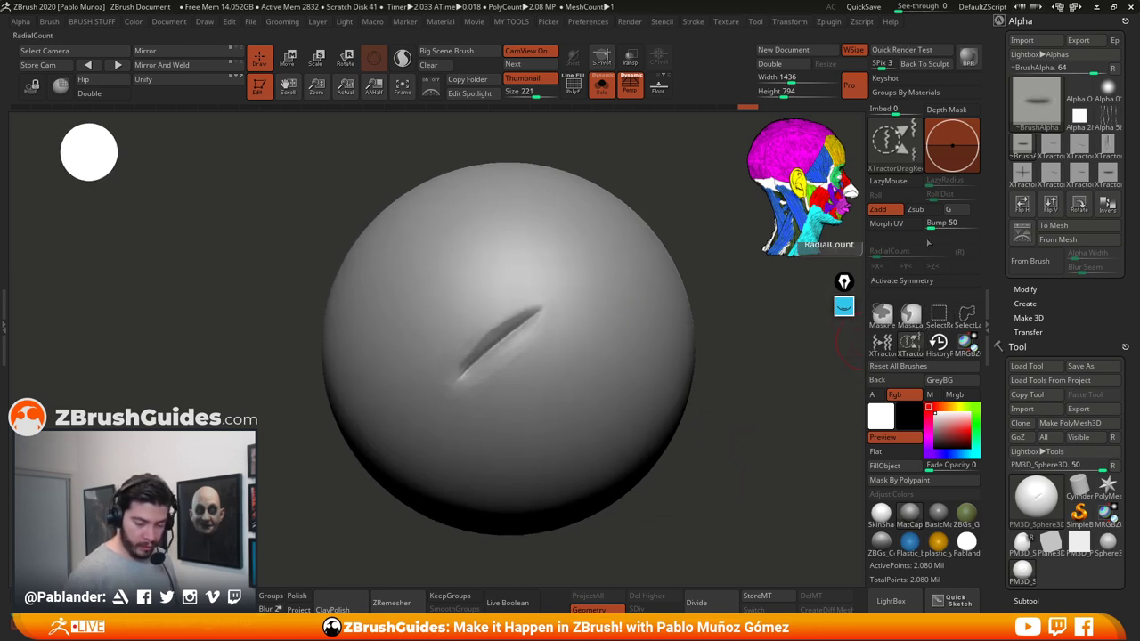
mouse_move(556, 405)
mouse_down()
mouse_move(585, 415)
mouse_move(575, 432)
mouse_up()
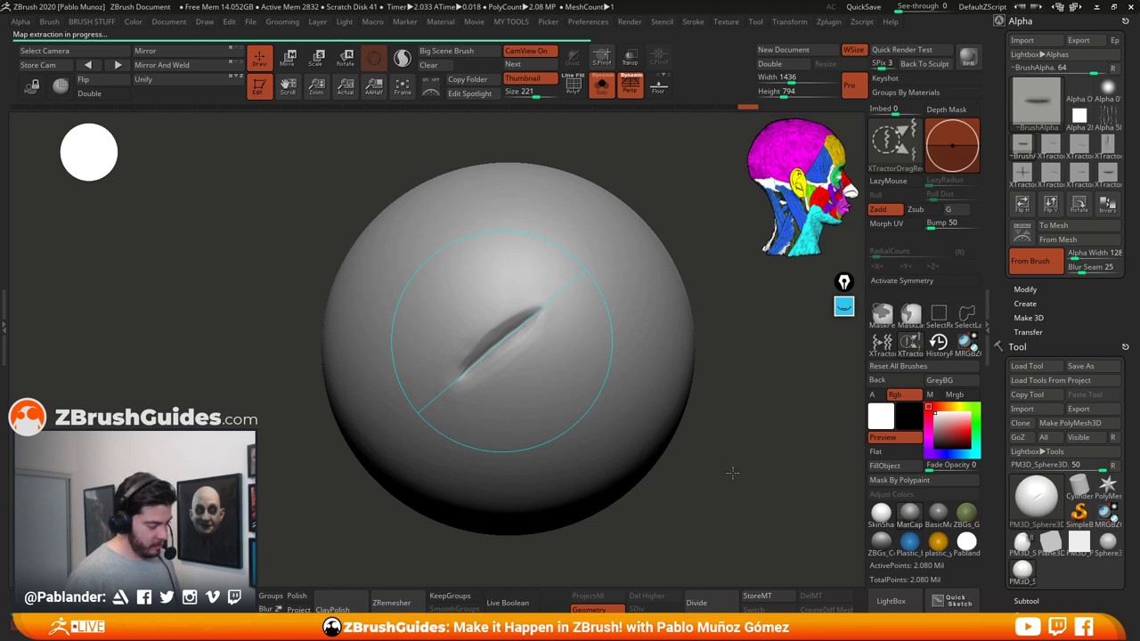
Step: Try stamping the newly extracted alpha over and beside the original cut on the sphere, and undo the stamps
drag(723, 412, 697, 392)
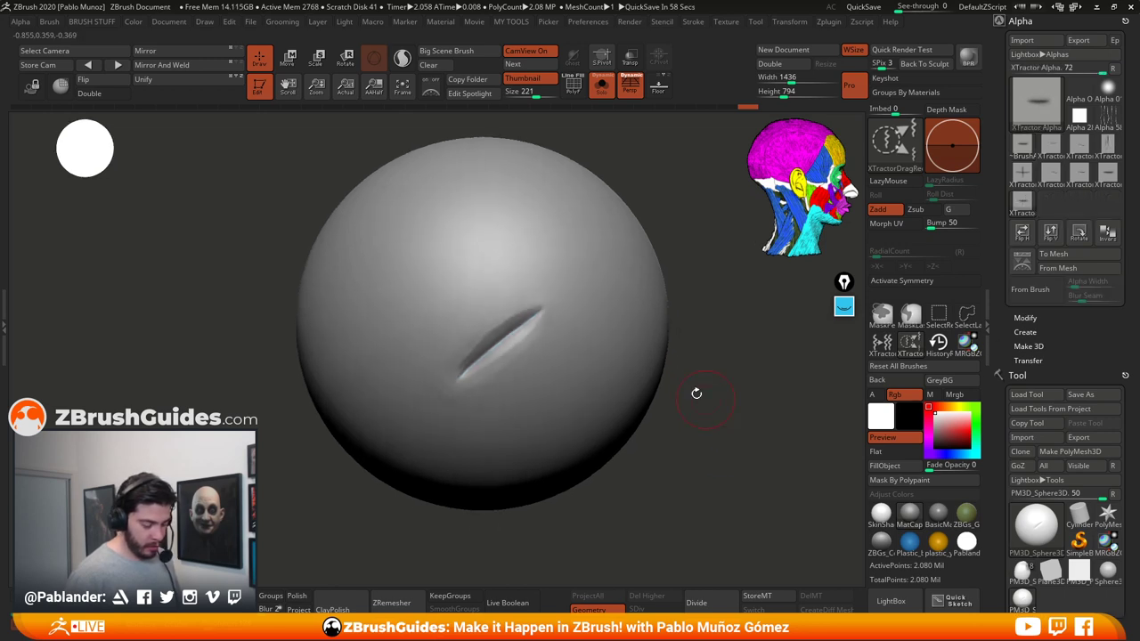
drag(504, 277, 491, 389)
key(ctrl+z)
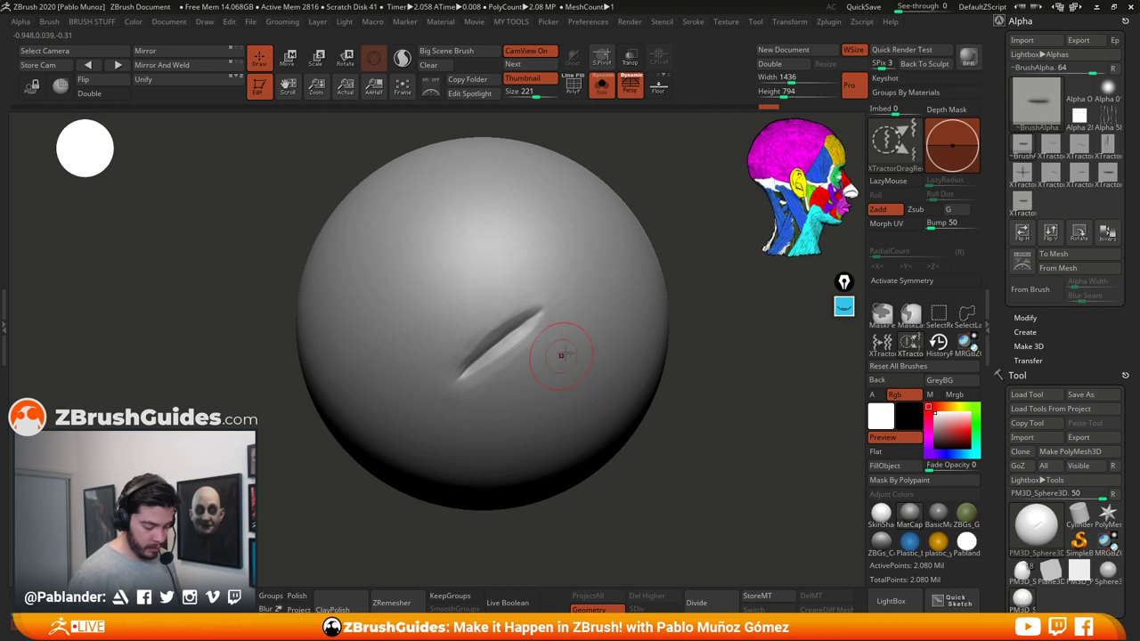
drag(604, 368, 606, 403)
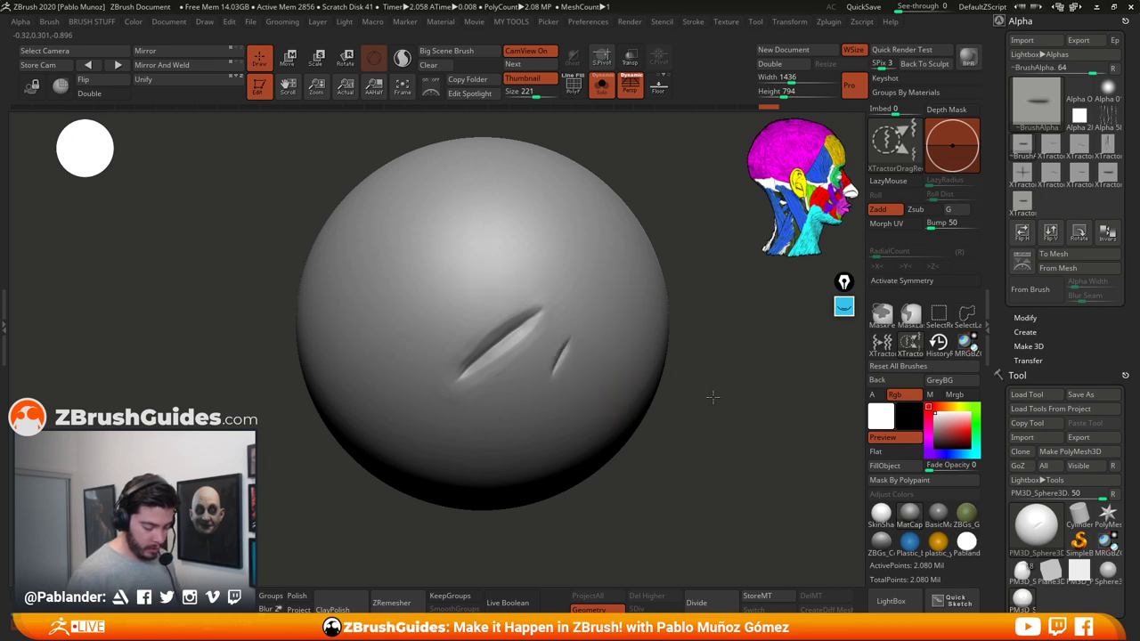
drag(713, 397, 704, 400)
key(ctrl+z)
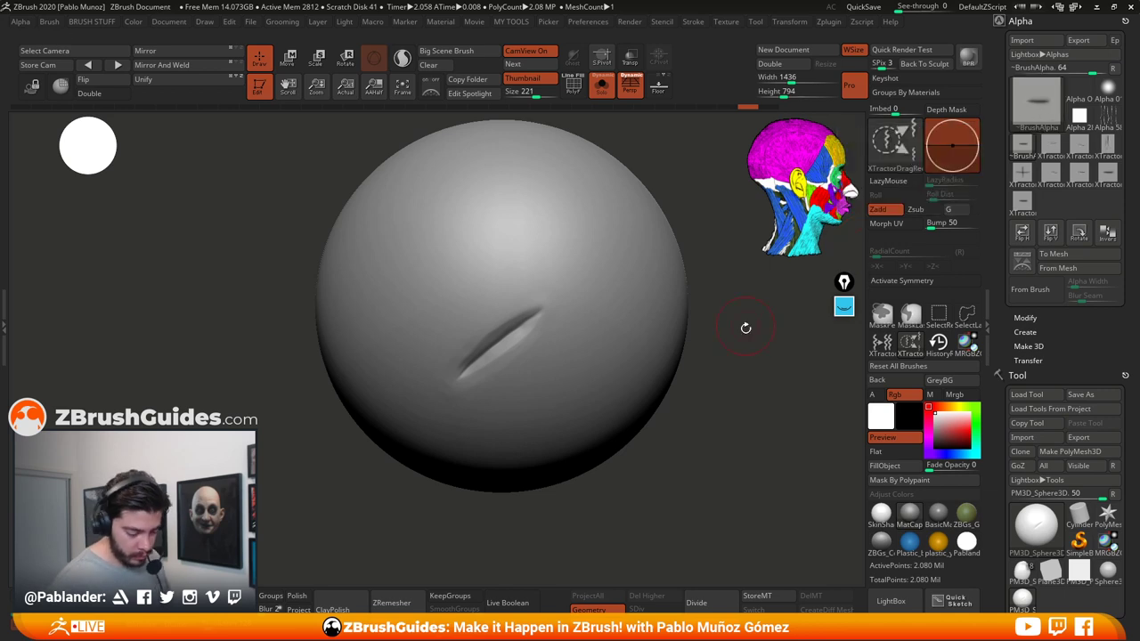
Step: Switch the active tool to the PM3D_Plane3D plane and frame it from the front
drag(743, 326, 723, 407)
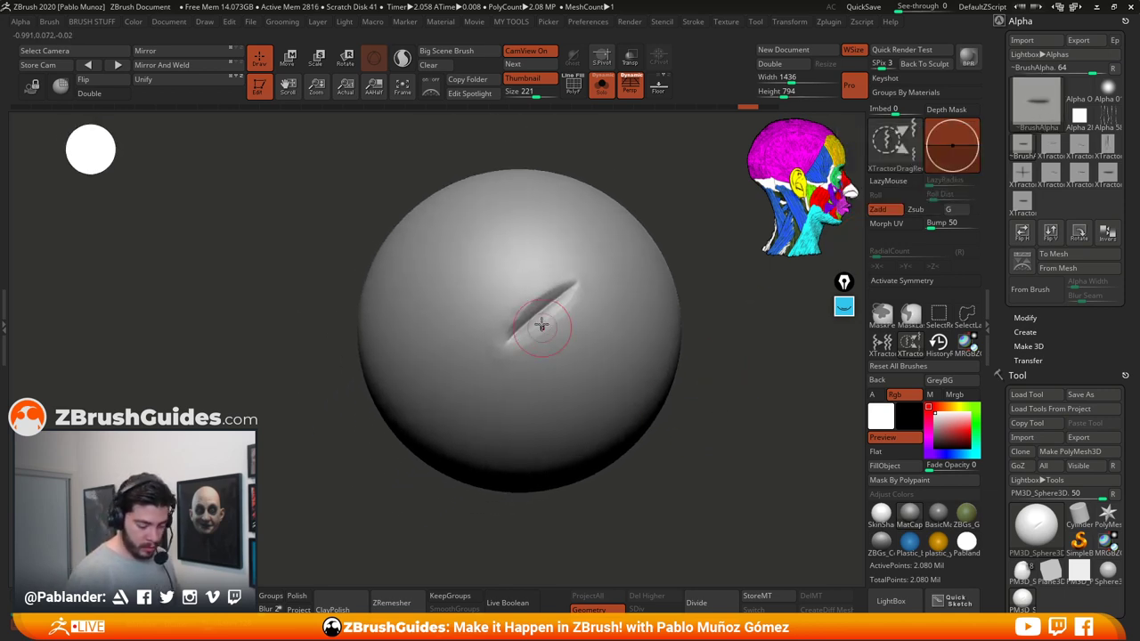
alt+drag(709, 318, 699, 340)
scroll(1069, 445, down, 3)
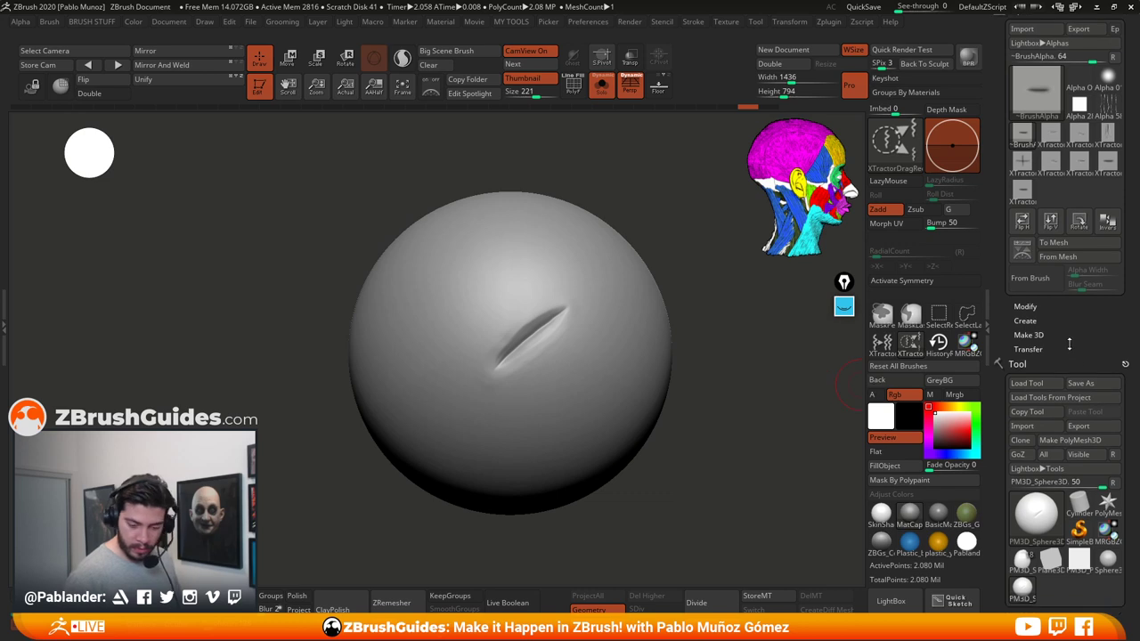
click(1083, 470)
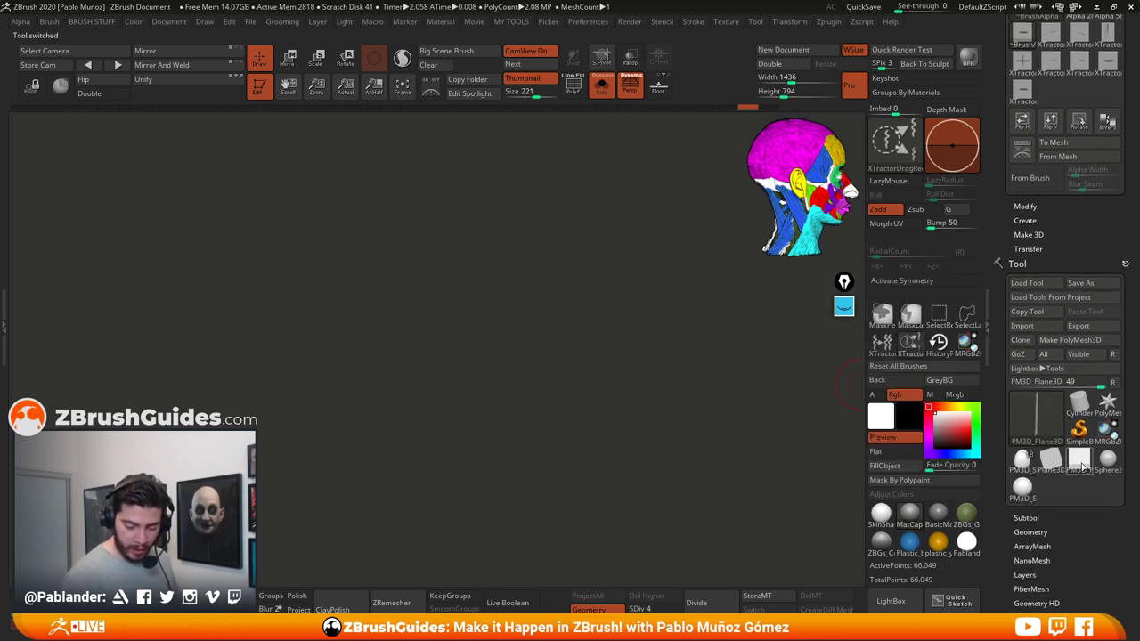
drag(652, 414, 624, 415)
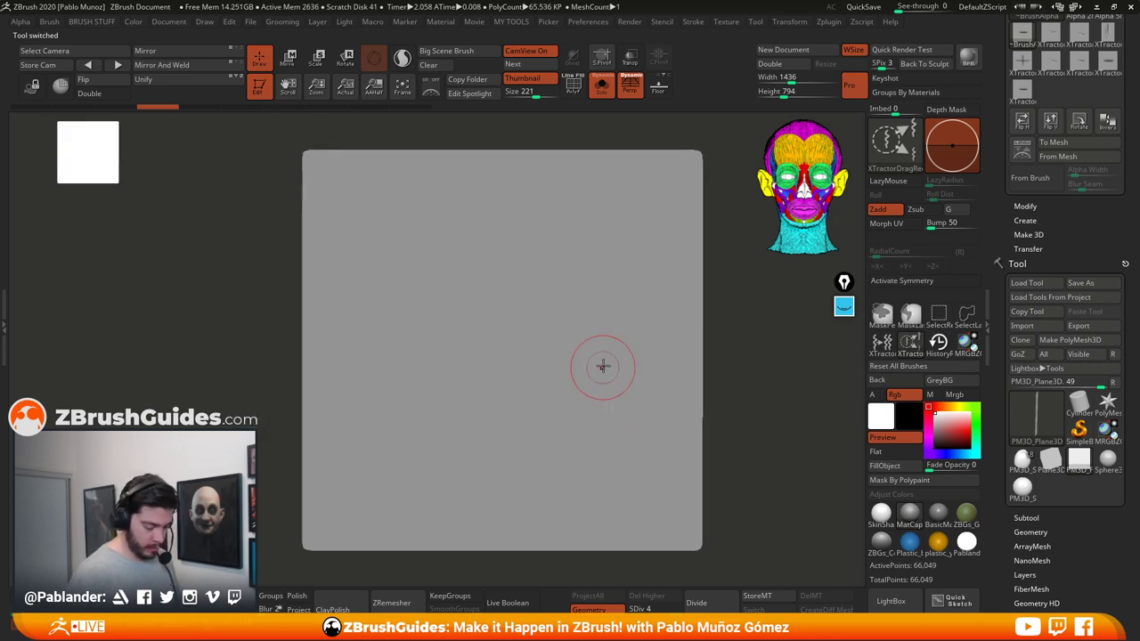
Step: Carve a diagonal cut across the middle of the plane with the DamStandard brush, redoing the first stroke and deepening the cut
key(b)
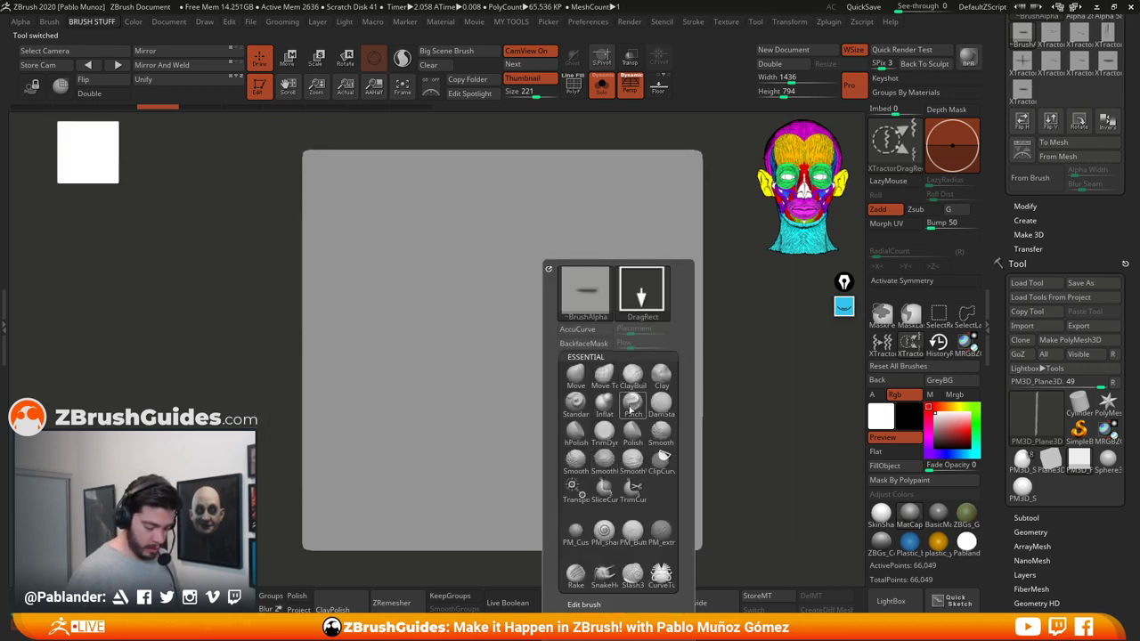
key(d)
key(s)
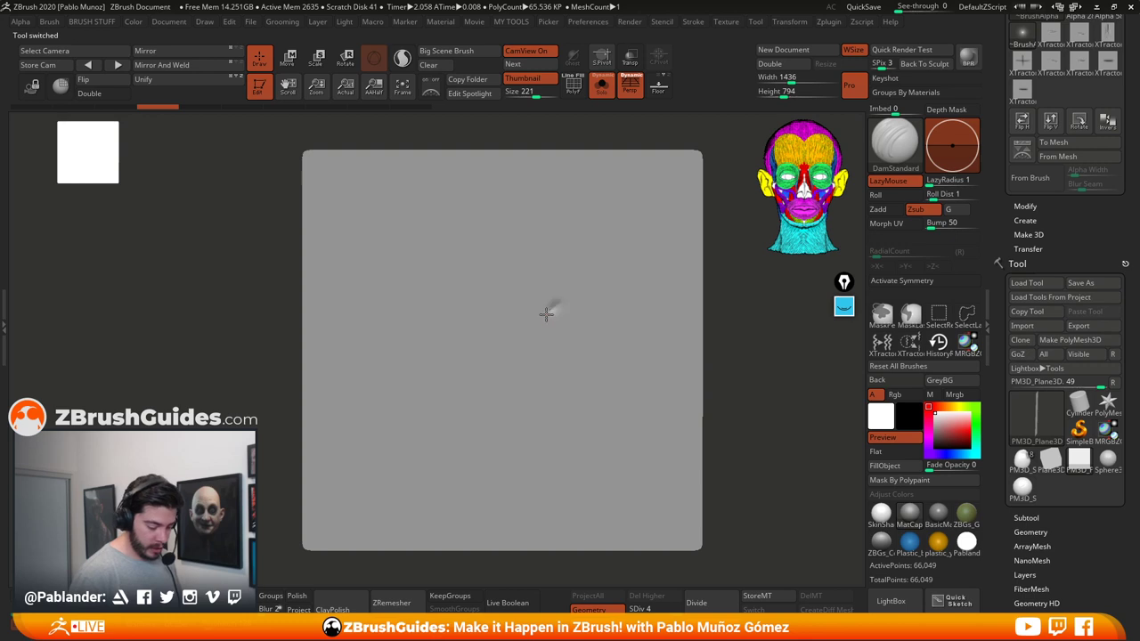
drag(546, 313, 484, 369)
key(ctrl+z)
drag(559, 303, 464, 374)
ctrl+right_drag(569, 324, 572, 347)
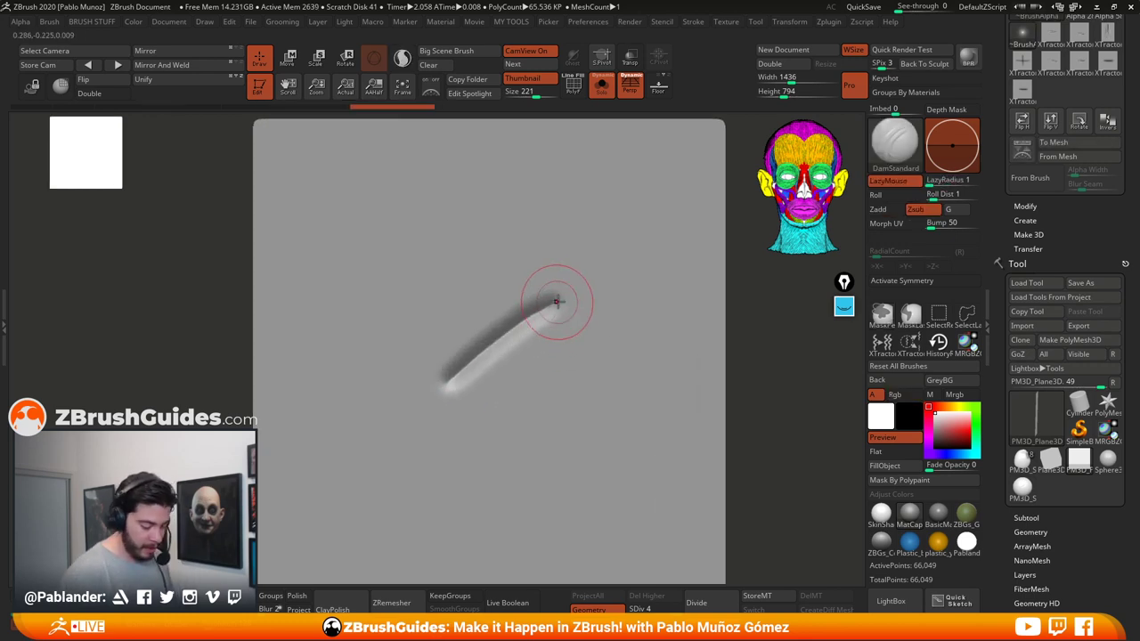
right_click(518, 378)
drag(563, 297, 437, 391)
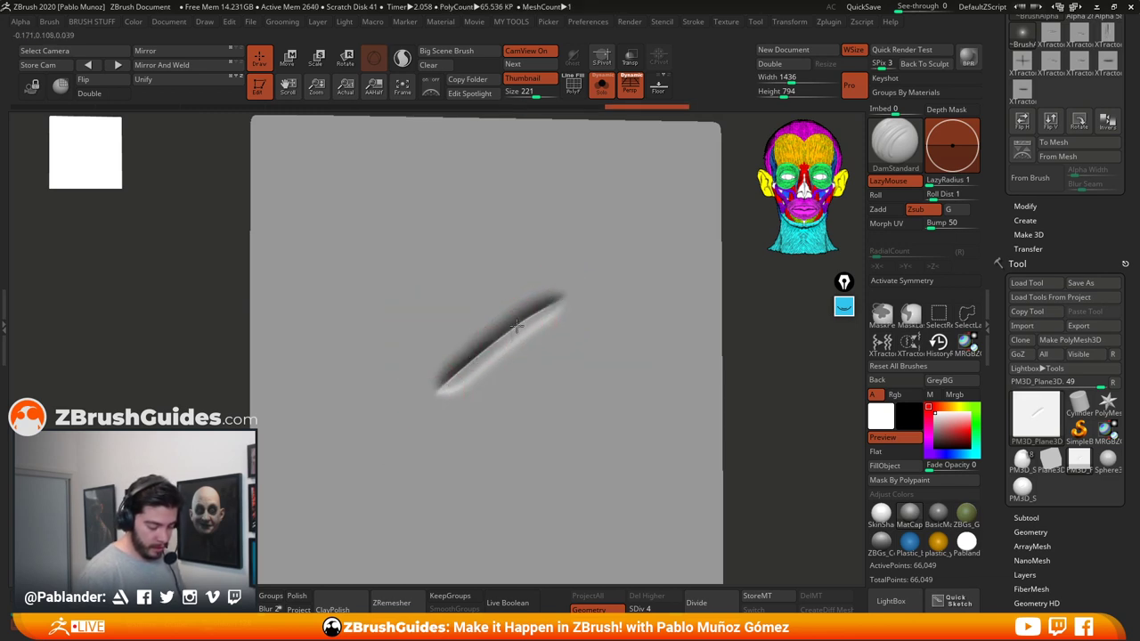
Step: Deepen the plane's diagonal cut with one more DamStandard stroke and flatten its raised edges with the TrimDynamic brush
drag(516, 326, 554, 302)
right_click(697, 333)
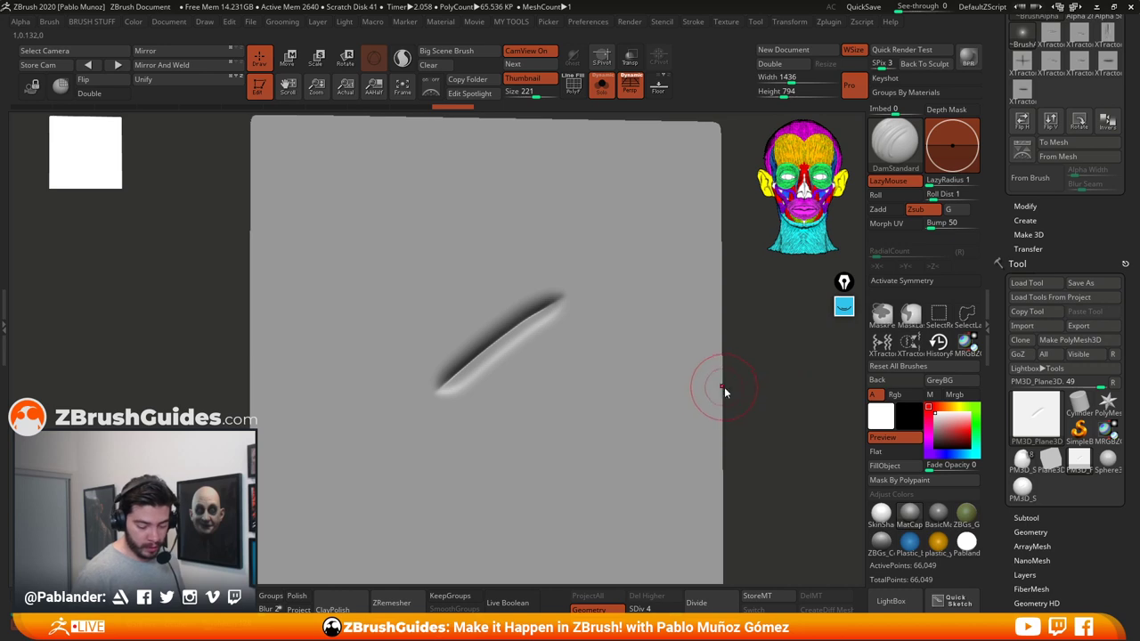
key(b)
key(t)
key(d)
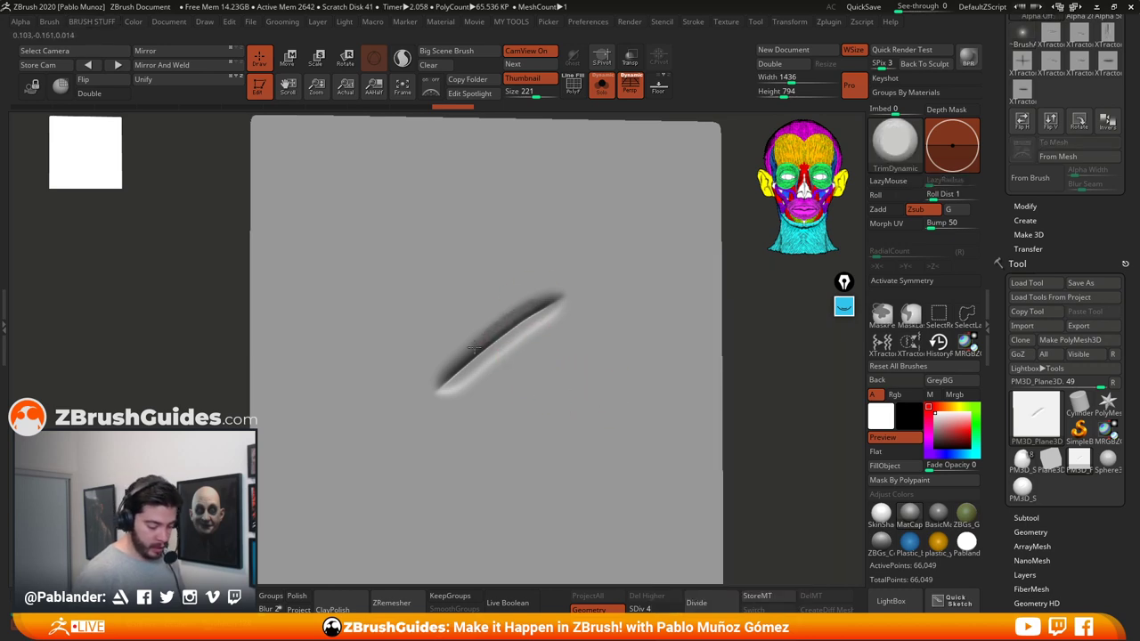
mouse_move(474, 348)
mouse_down()
mouse_move(446, 382)
mouse_move(535, 316)
mouse_move(507, 341)
mouse_move(496, 326)
mouse_move(480, 364)
mouse_up()
mouse_move(561, 323)
mouse_down()
mouse_move(567, 315)
mouse_move(459, 388)
mouse_up()
mouse_move(526, 294)
mouse_down()
mouse_move(466, 323)
mouse_move(410, 400)
mouse_up()
drag(578, 267, 507, 338)
Step: Sharpen the crease and tapered ends of the plane's diagonal cut with the Pinch brush
key(b)
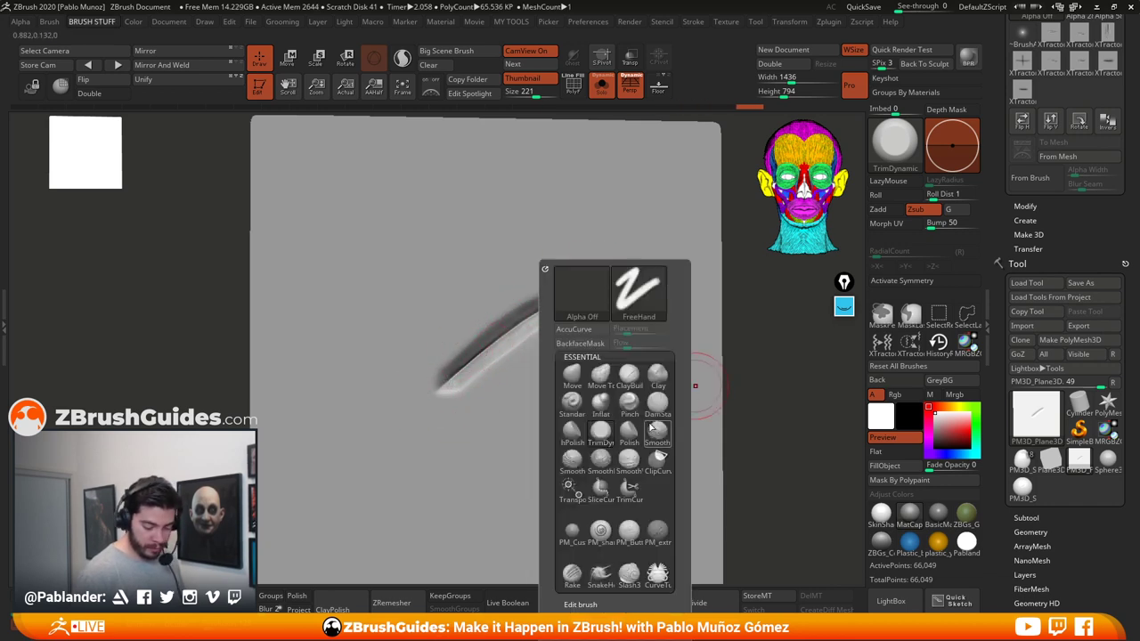
click(657, 405)
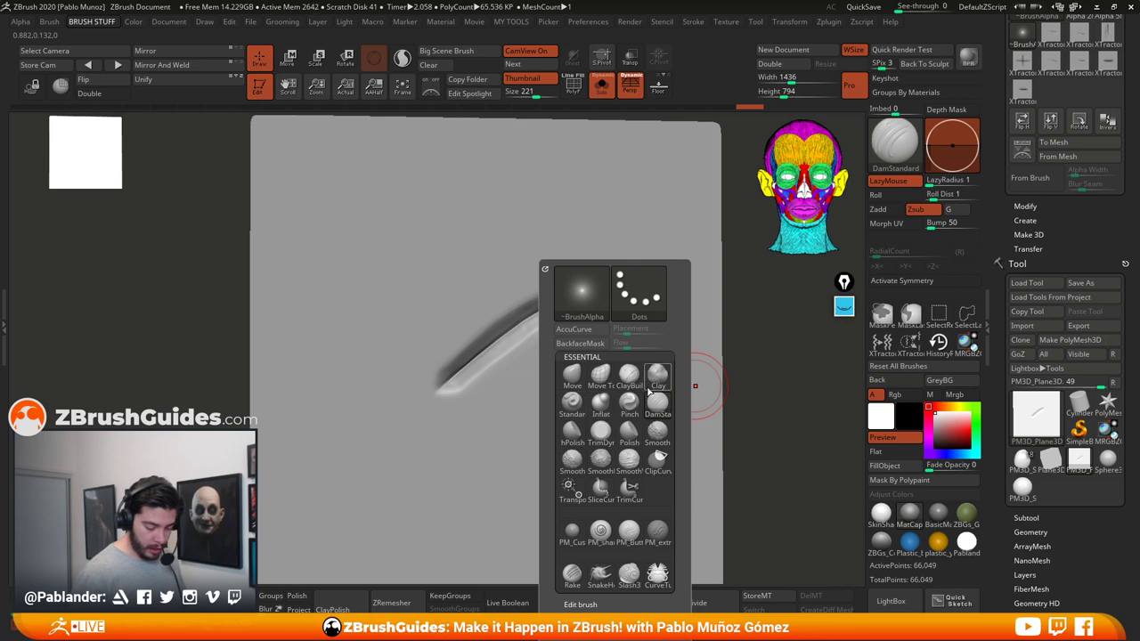
click(630, 406)
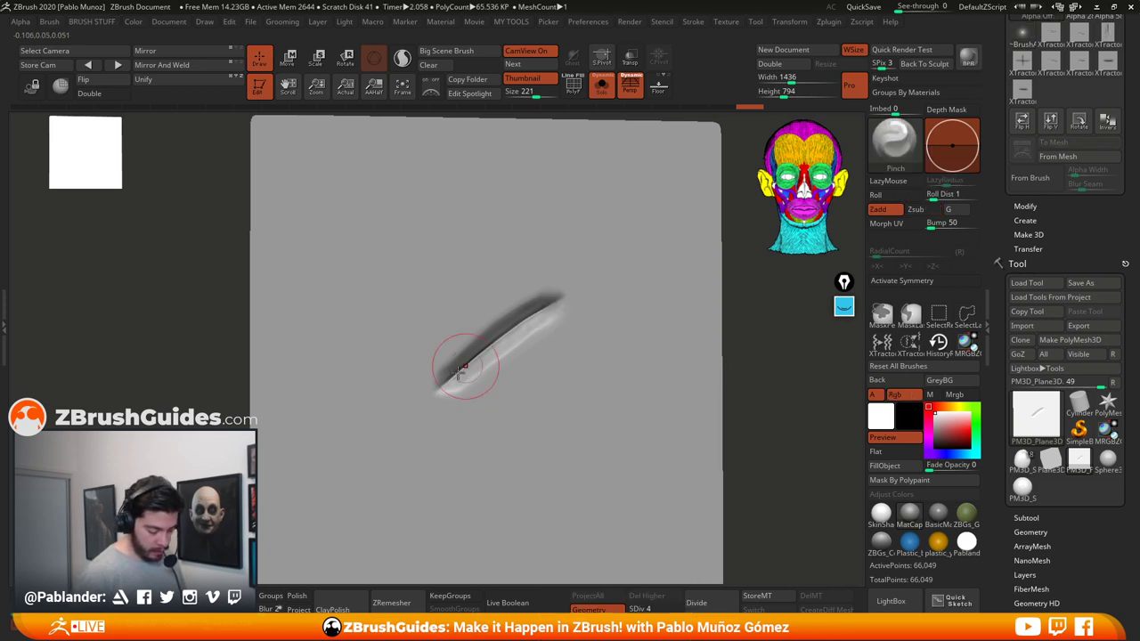
mouse_move(461, 374)
mouse_down()
mouse_move(474, 364)
mouse_move(435, 393)
mouse_up()
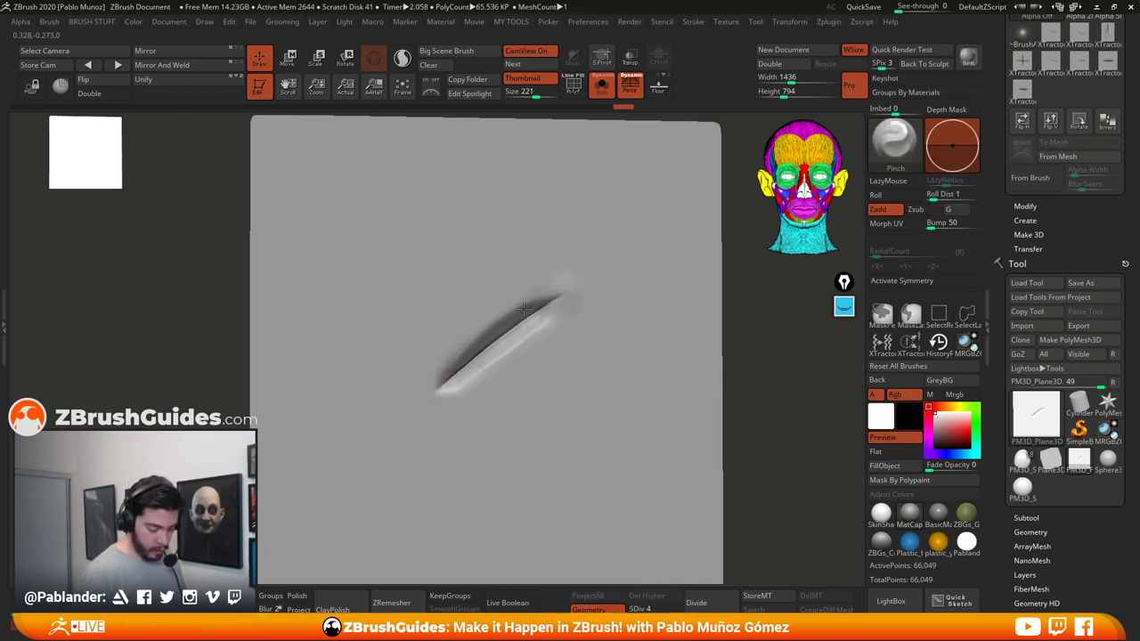
mouse_move(524, 309)
mouse_down()
mouse_move(563, 294)
mouse_move(526, 328)
mouse_move(522, 316)
mouse_up()
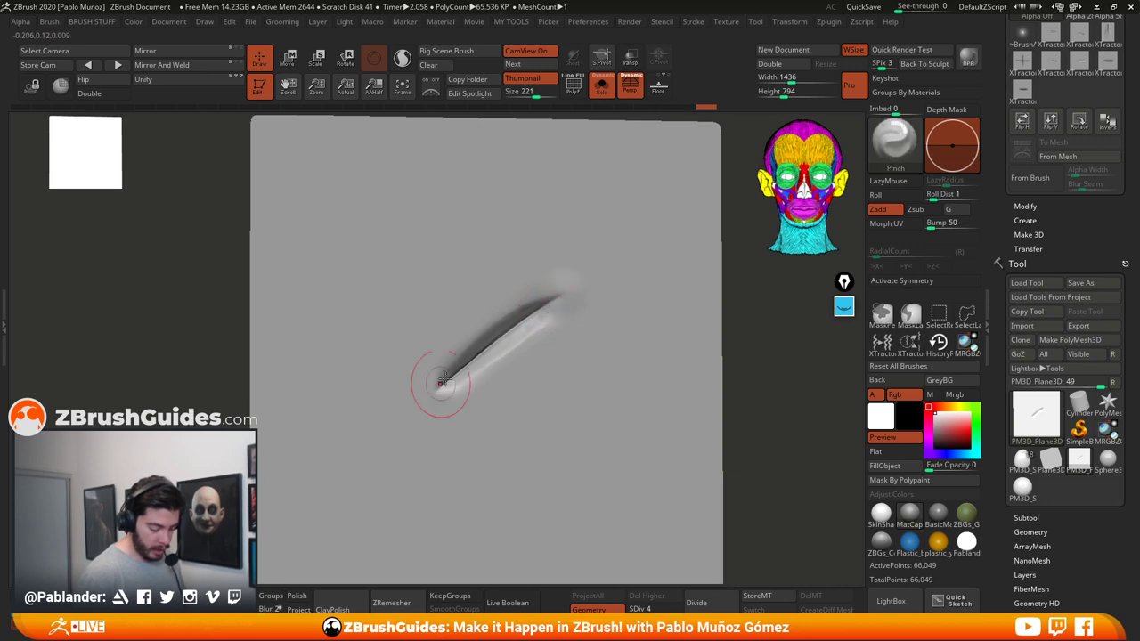
mouse_move(443, 382)
mouse_down()
mouse_move(541, 308)
mouse_move(428, 395)
mouse_move(581, 283)
mouse_up()
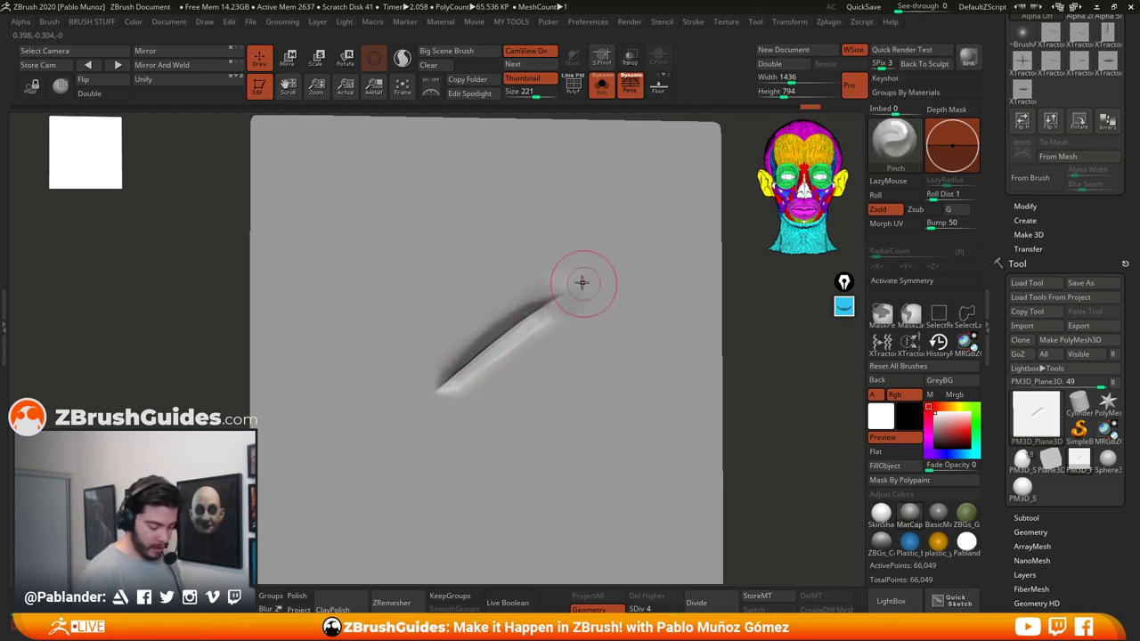
Step: Flatten the surface along the lower edge and upper end of the pinched cut with the TrimDynamic brush
mouse_move(729, 374)
mouse_down()
mouse_move(749, 371)
mouse_move(711, 388)
mouse_up()
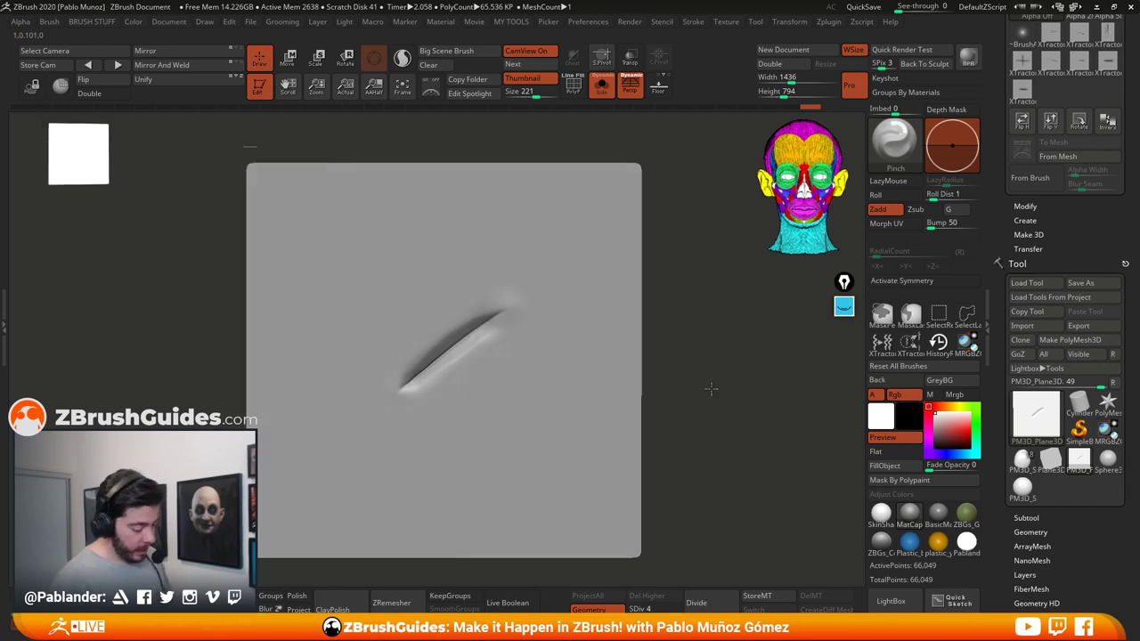
key(space)
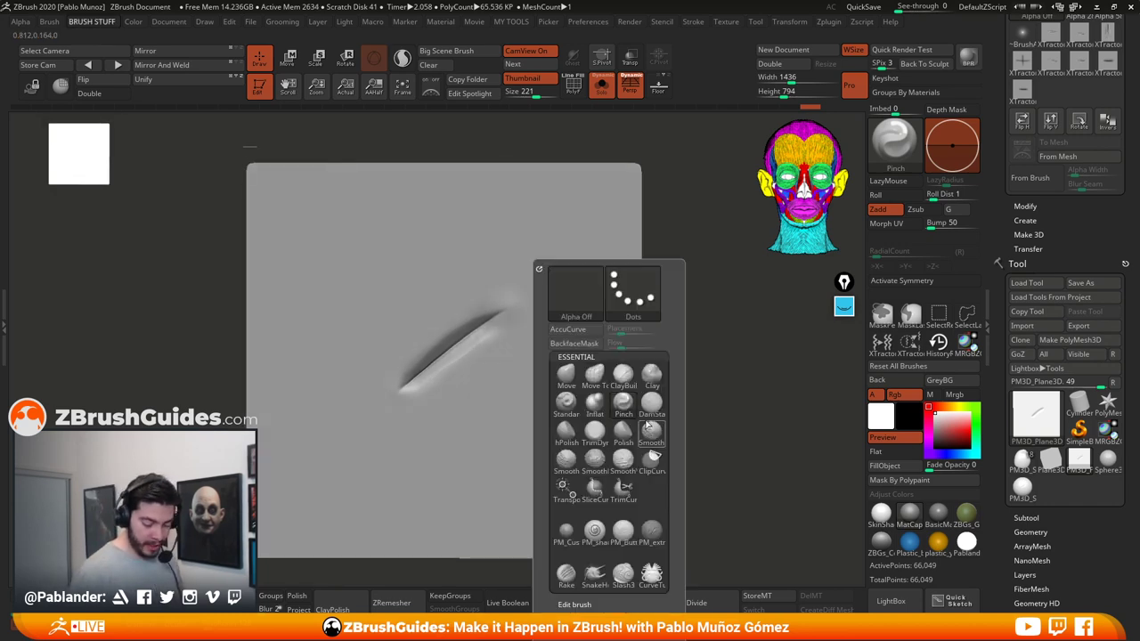
click(595, 434)
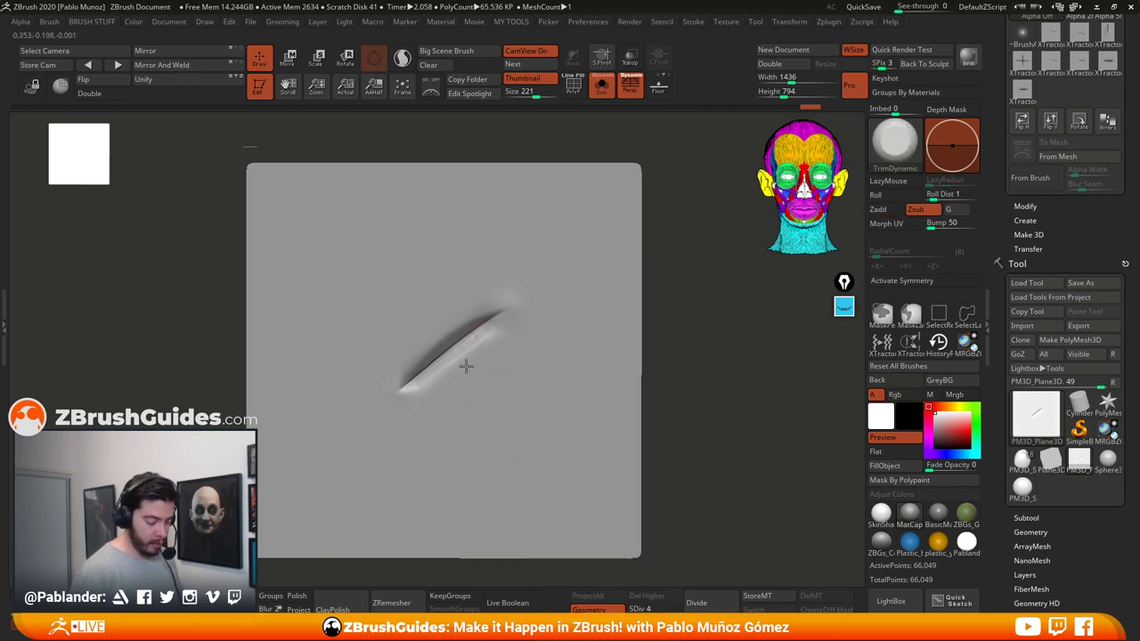
drag(535, 309, 448, 377)
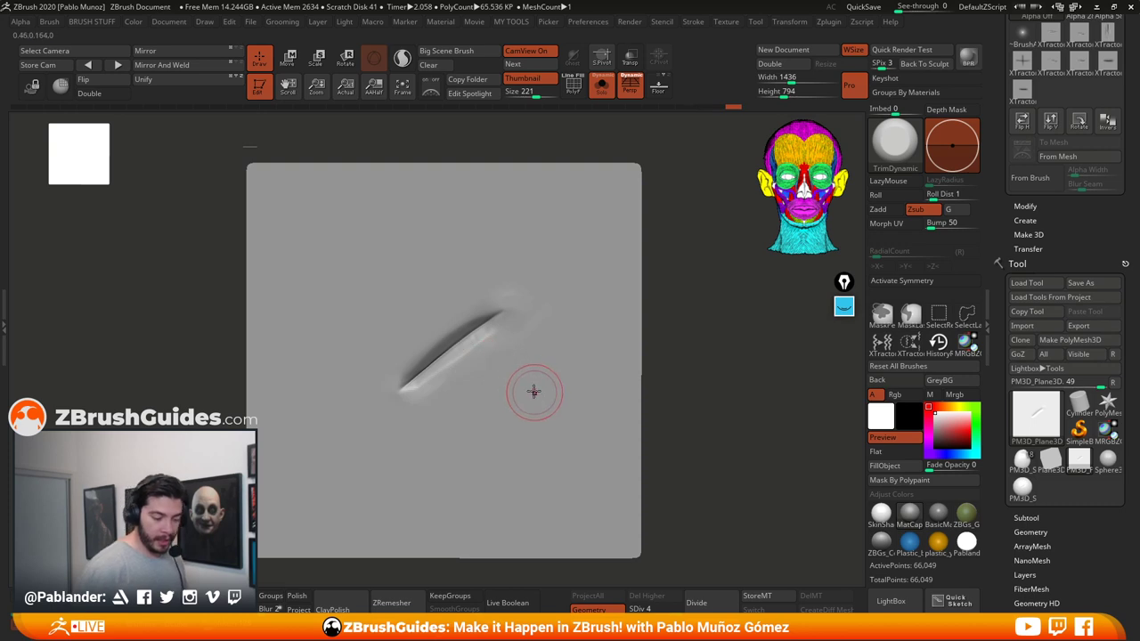
mouse_move(503, 295)
mouse_down()
mouse_move(463, 356)
mouse_move(499, 355)
mouse_up()
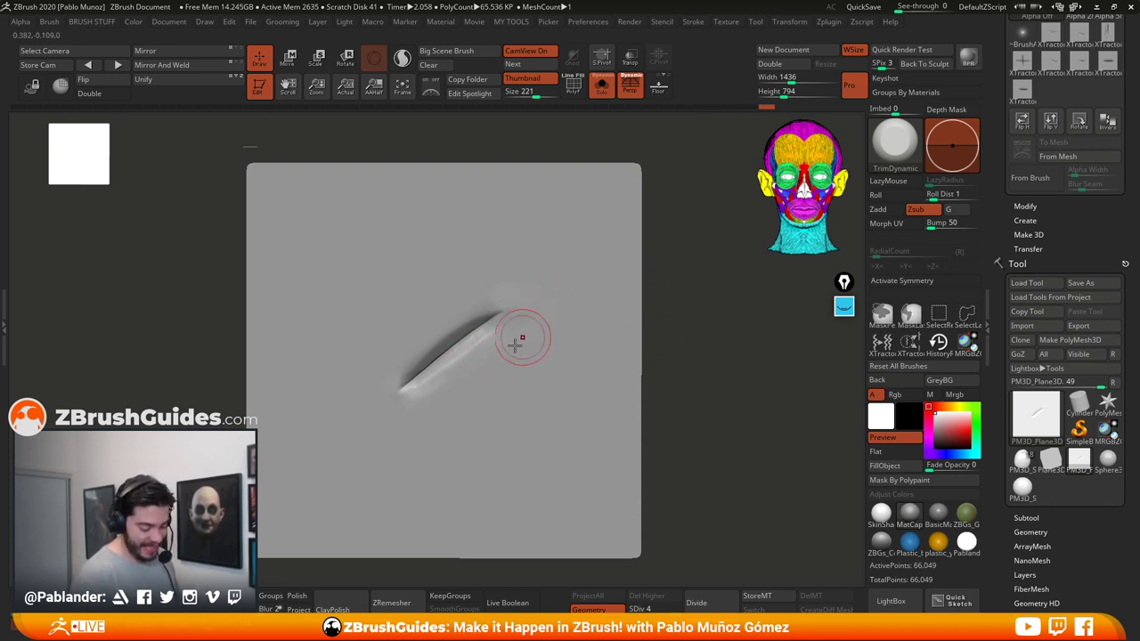
Step: Extract the refined cut as a new alpha with an XTractorDragRect circle centred on it, and undo the test stamps on the plane
alt+drag(668, 355, 666, 344)
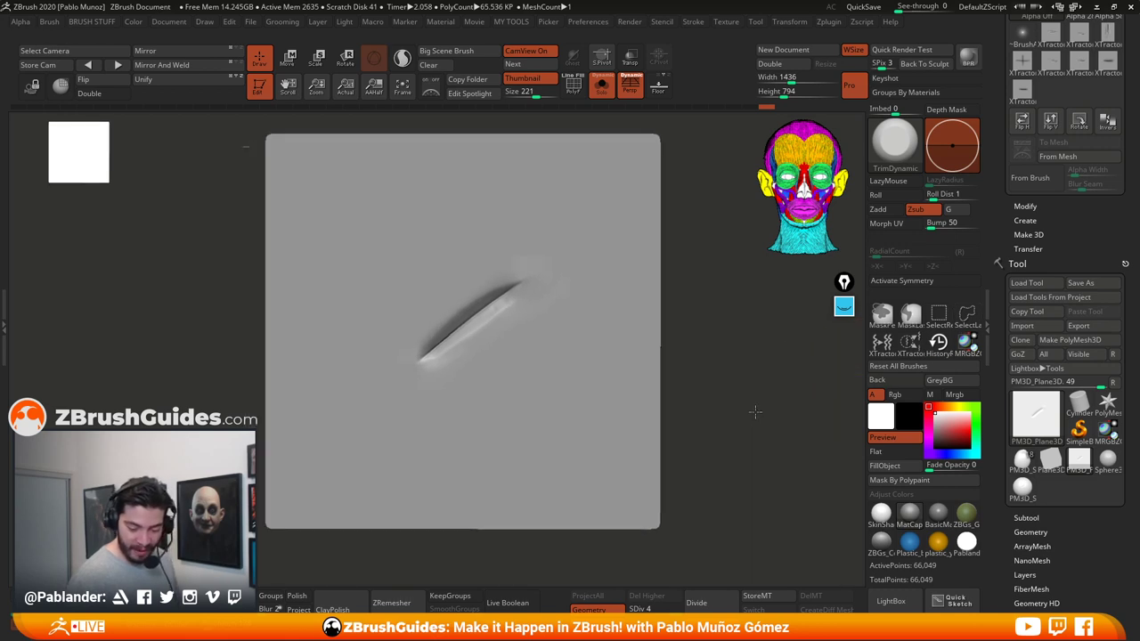
click(909, 343)
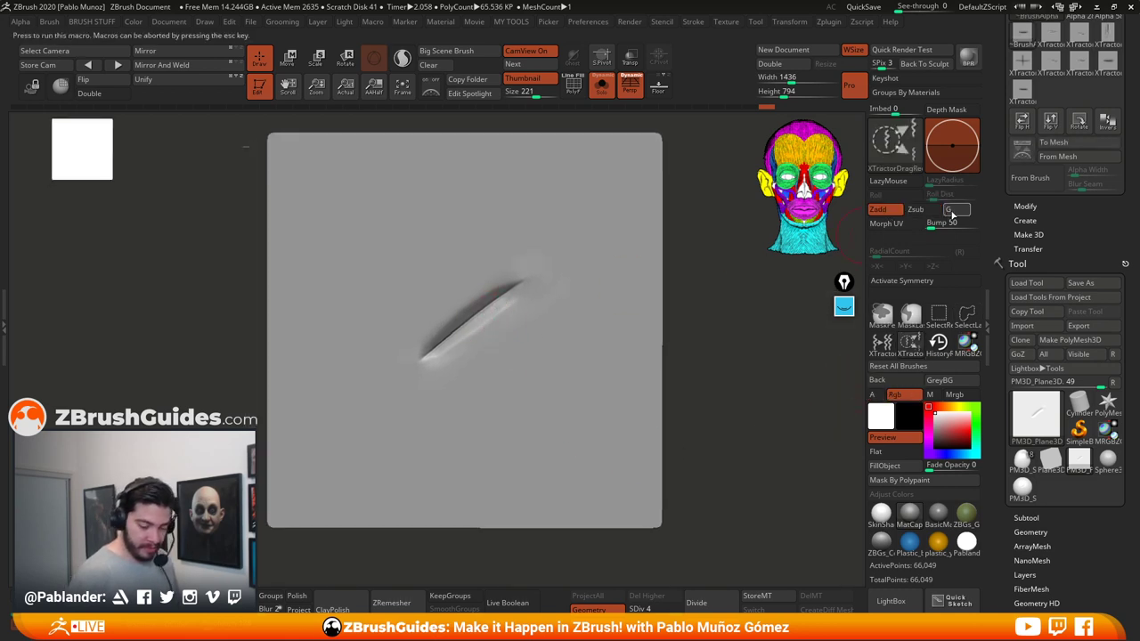
click(1033, 178)
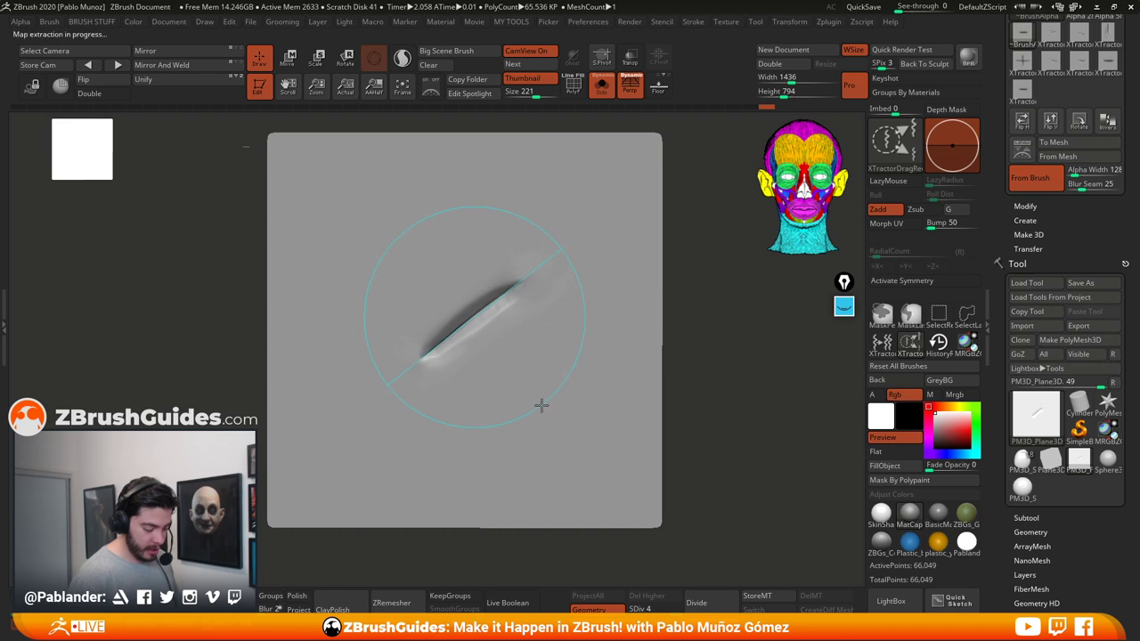
drag(540, 387, 608, 433)
key(ctrl+z)
key(ctrl+z)
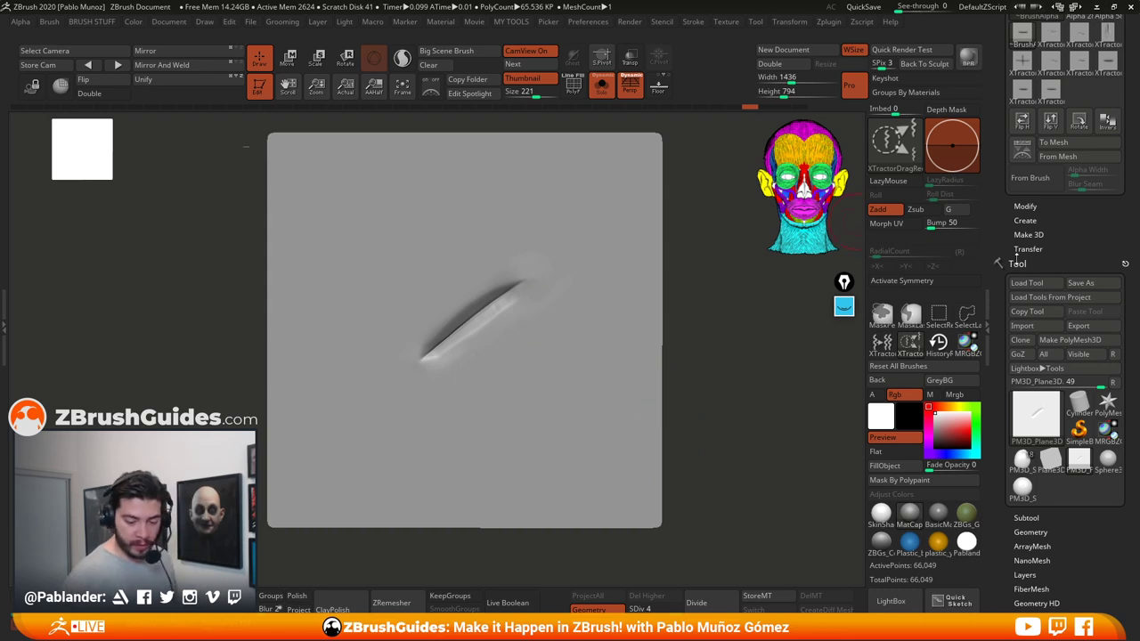
Step: Switch to the PM3D_Sphere3D1_2 armour piece and try stamping the extracted cut over and above the faint mark on its side
click(1031, 467)
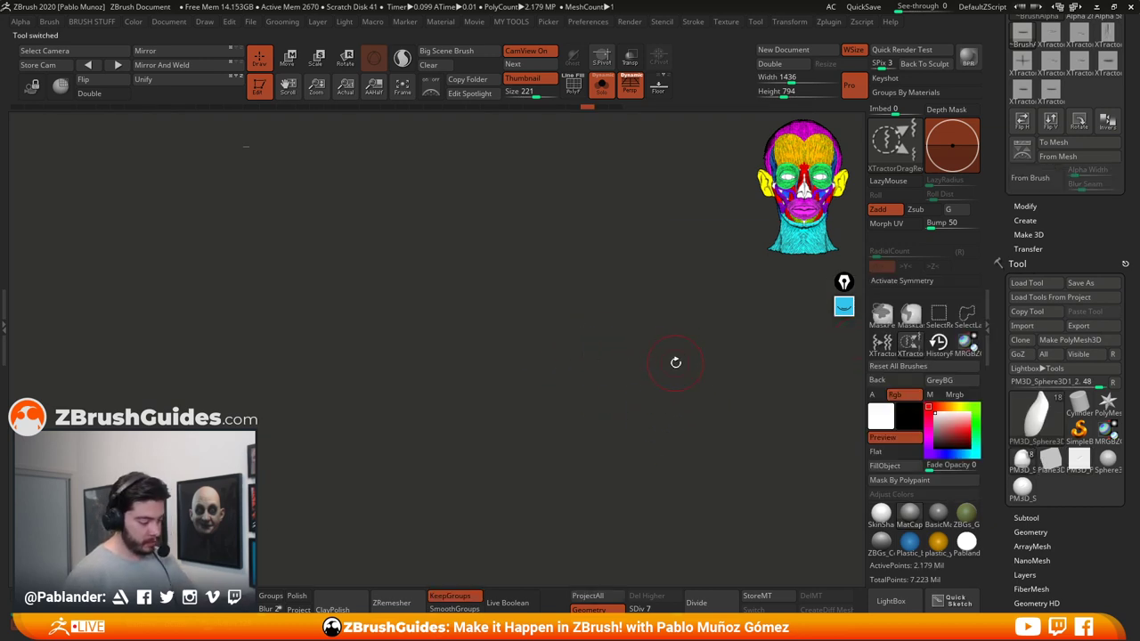
mouse_move(677, 362)
mouse_down()
mouse_move(486, 397)
mouse_move(671, 377)
mouse_up()
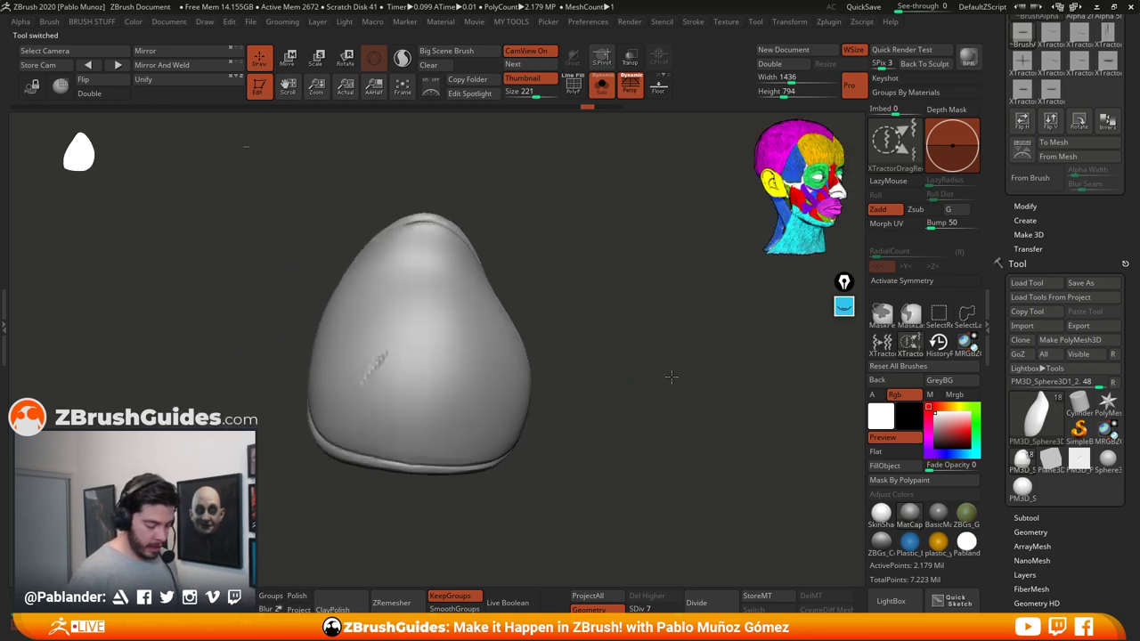
right_drag(672, 377, 642, 383)
mouse_move(500, 342)
ctrl+right_down()
mouse_move(669, 395)
mouse_move(653, 369)
ctrl+right_up()
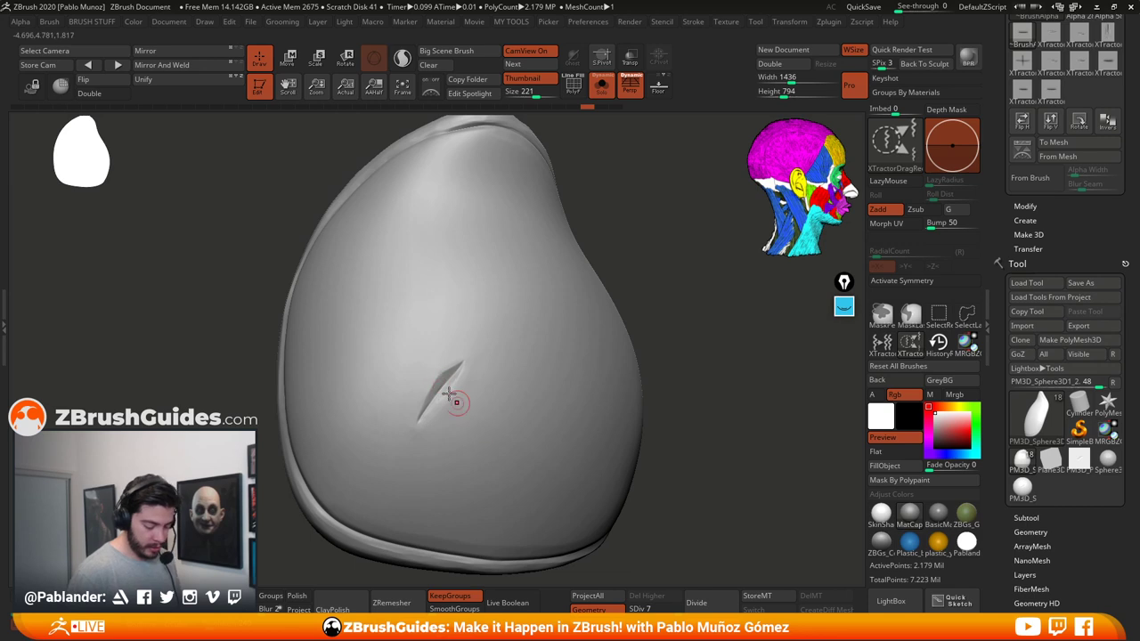
drag(442, 308, 481, 323)
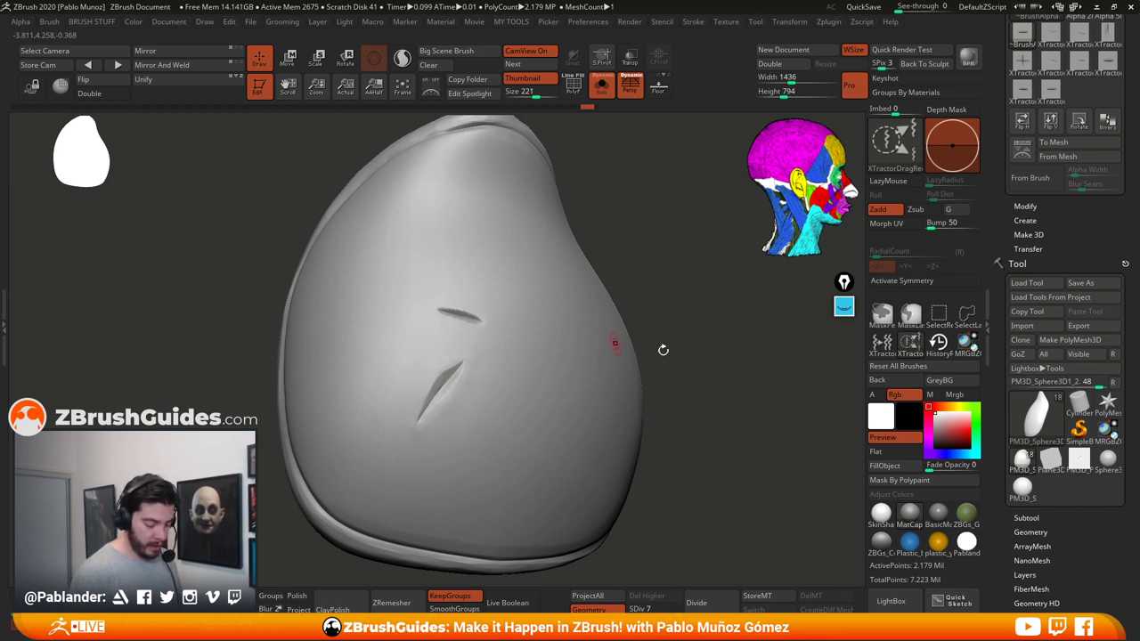
Step: Stamp the cut alpha at varied sizes and angles along the armour piece's rim, near its lower edge and across its middle
mouse_move(661, 348)
mouse_down()
mouse_move(698, 360)
mouse_move(667, 346)
mouse_move(660, 308)
mouse_up()
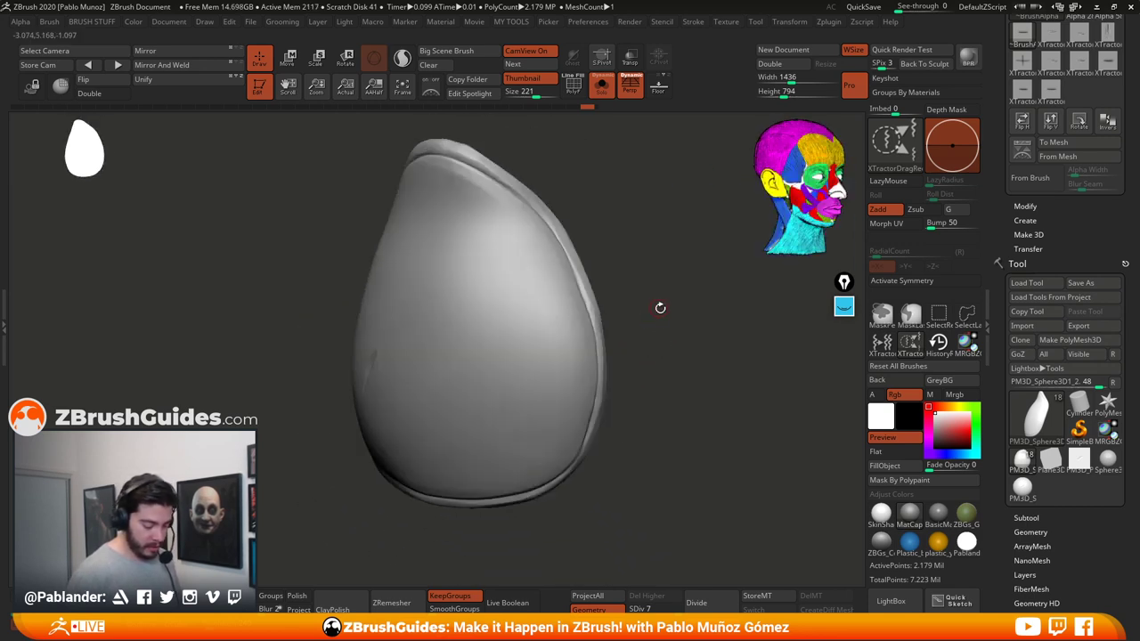
drag(598, 327, 595, 348)
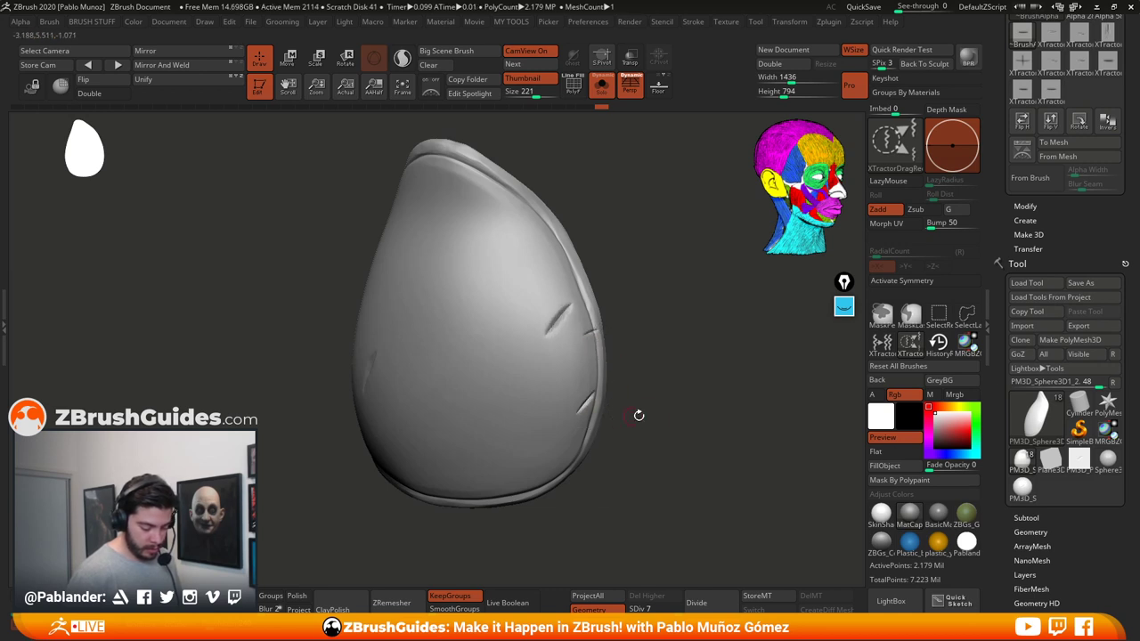
mouse_move(636, 415)
mouse_down()
mouse_move(680, 400)
mouse_move(553, 433)
mouse_up()
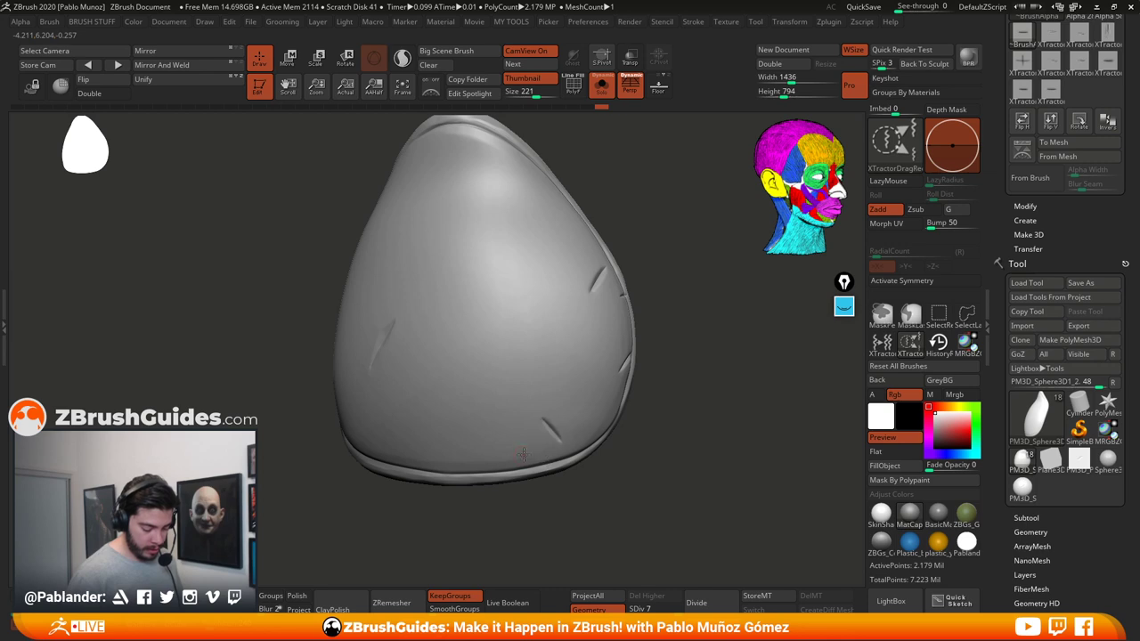
mouse_move(678, 401)
mouse_down()
mouse_move(687, 382)
mouse_move(611, 387)
mouse_up()
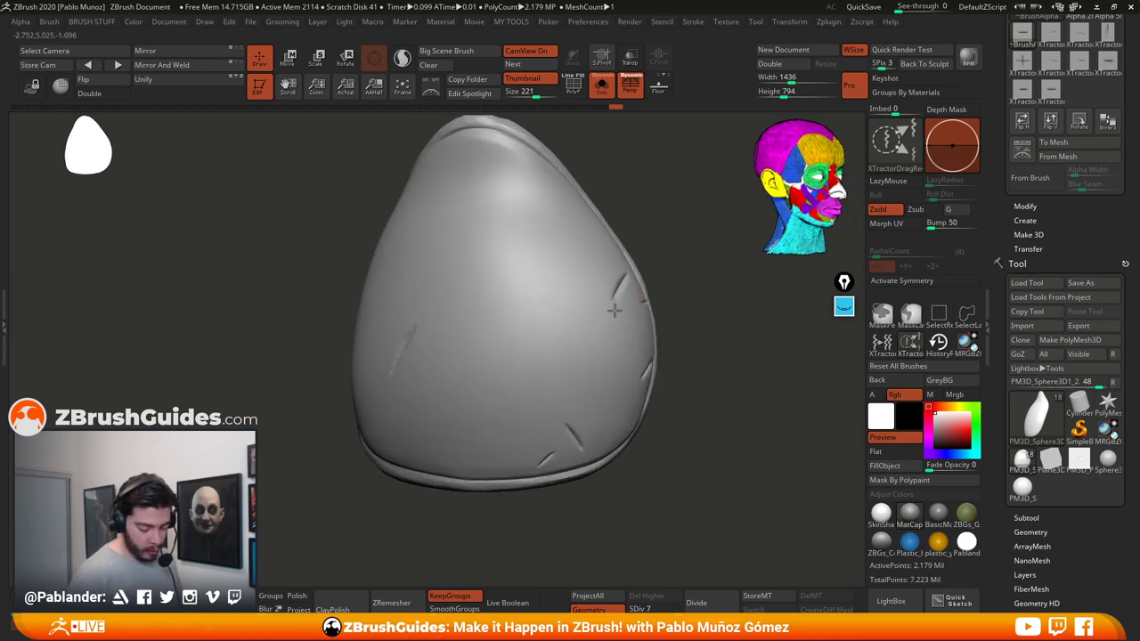
drag(704, 353, 567, 370)
key(space)
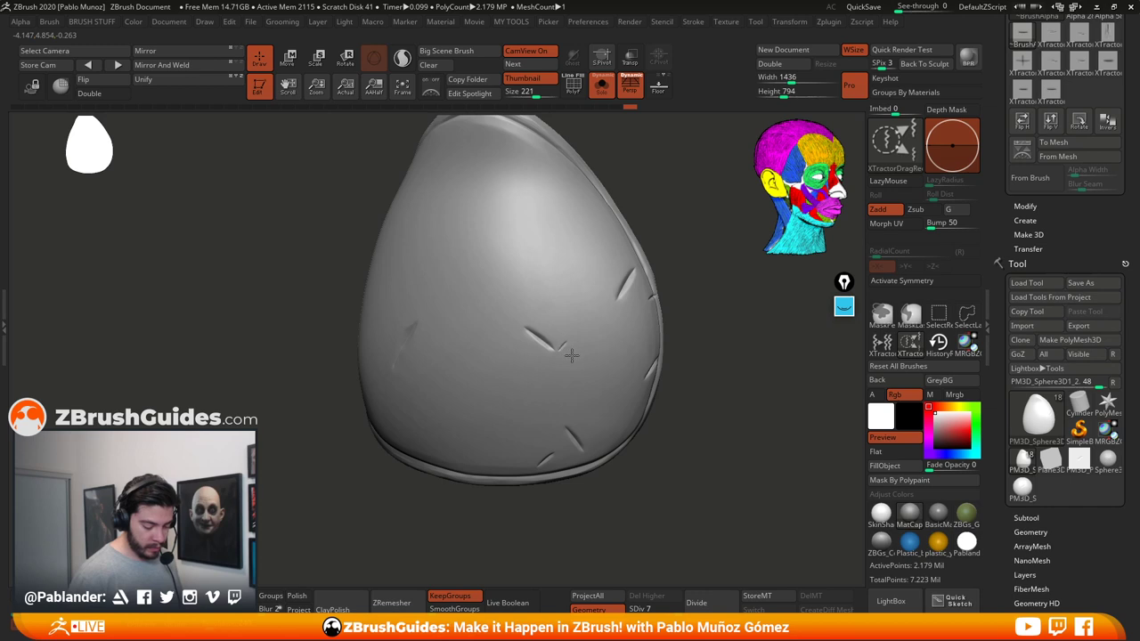
drag(570, 356, 564, 367)
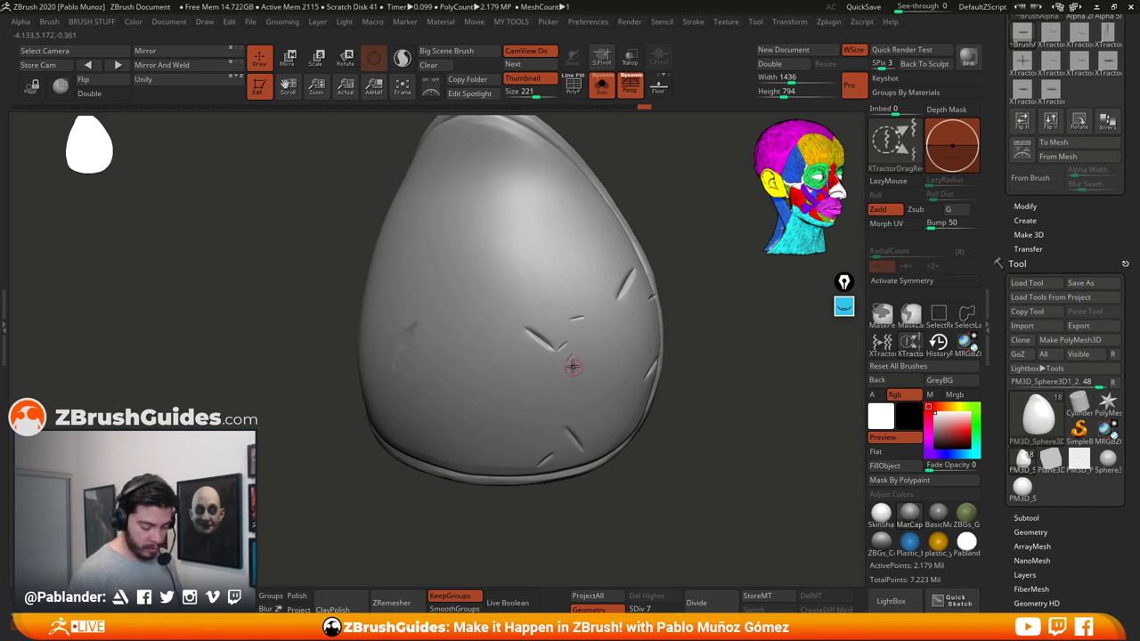
Step: Carve fine scratches around the middle stamped cuts of the armour piece with the DamStandard brush
key(b)
key(d)
key(s)
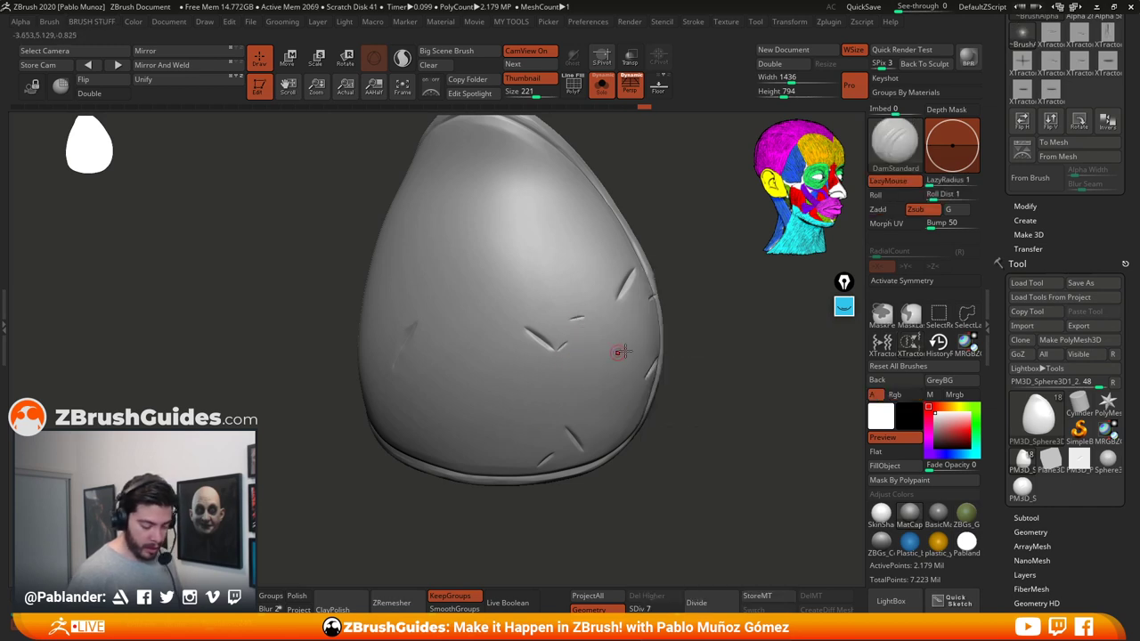
key(space)
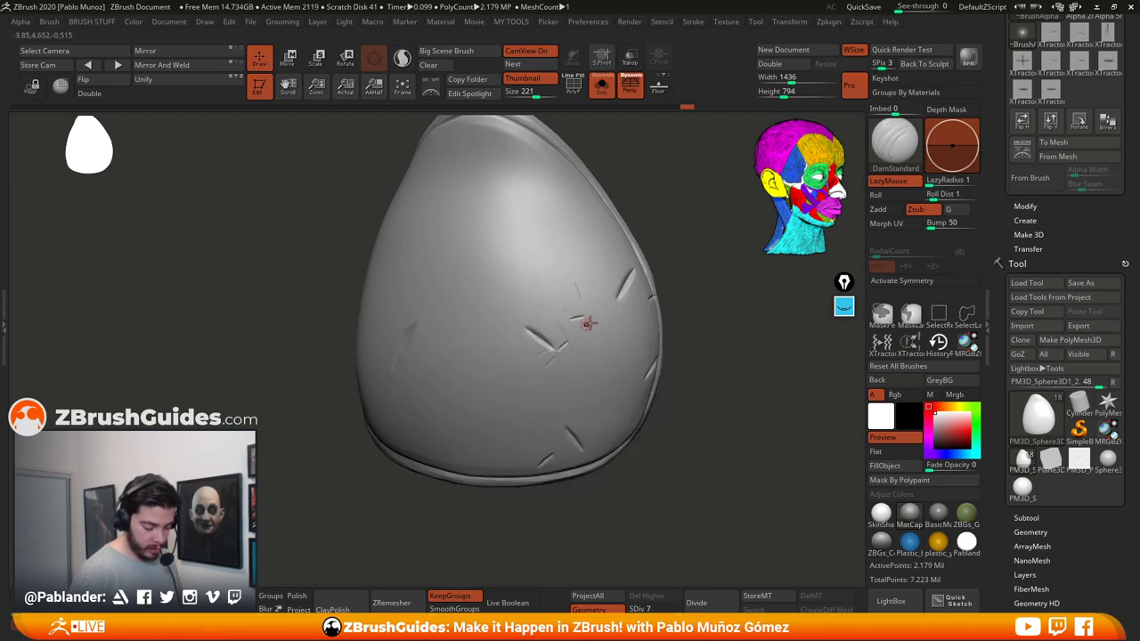
drag(587, 325, 575, 371)
Step: Extract the cluster of cuts and scratches on the armour piece as a new alpha with an XTractorDragRect circle around it
mouse_move(698, 326)
alt+mouse_down()
mouse_move(730, 344)
mouse_move(754, 471)
alt+mouse_up()
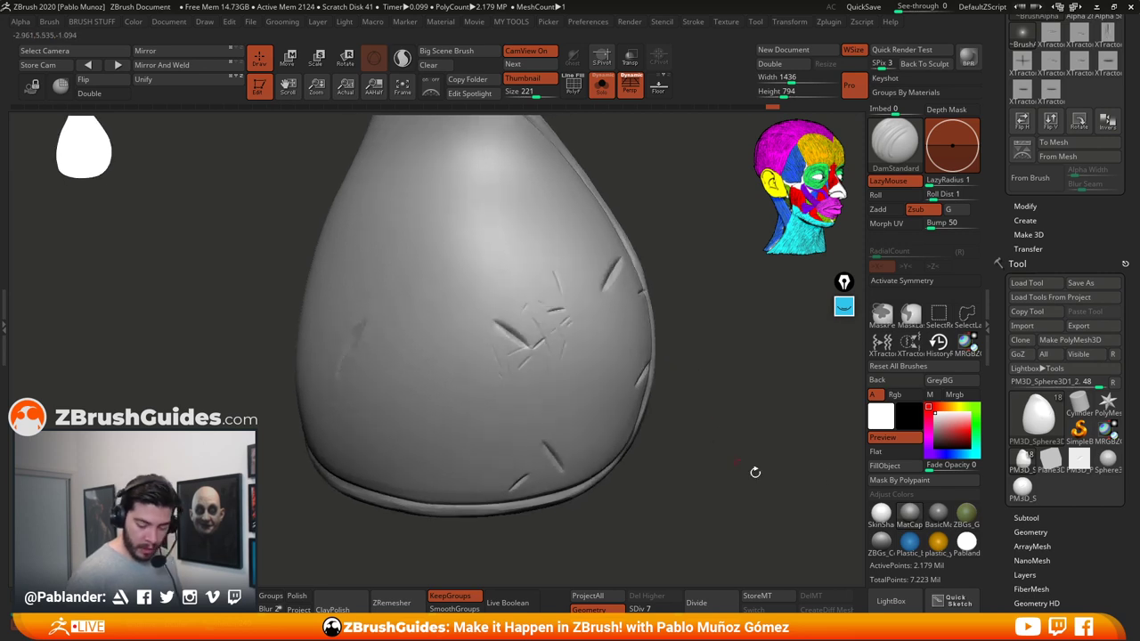
click(882, 341)
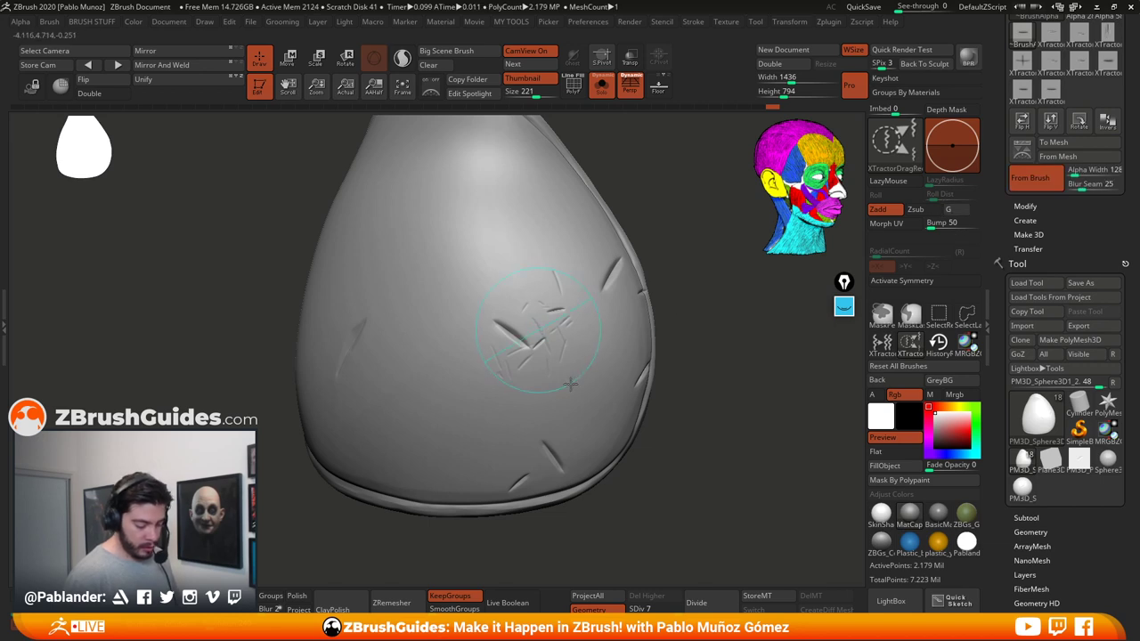
drag(611, 357, 612, 357)
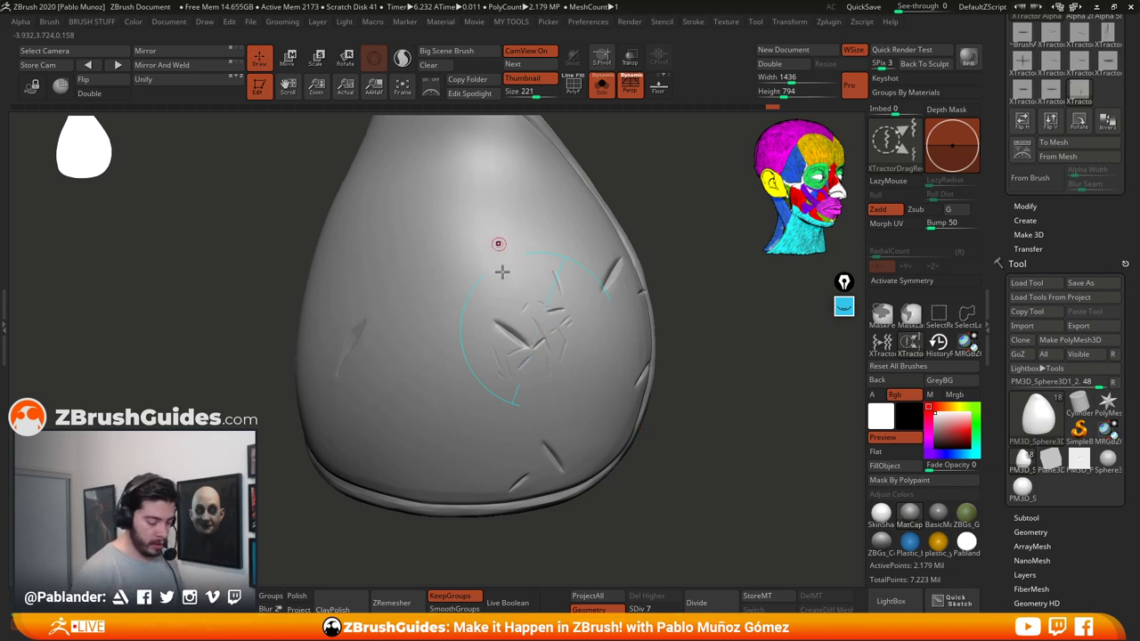
Step: Try stamping the extracted scratch cluster above the original on the armour piece, and undo the stamp
drag(516, 317, 528, 316)
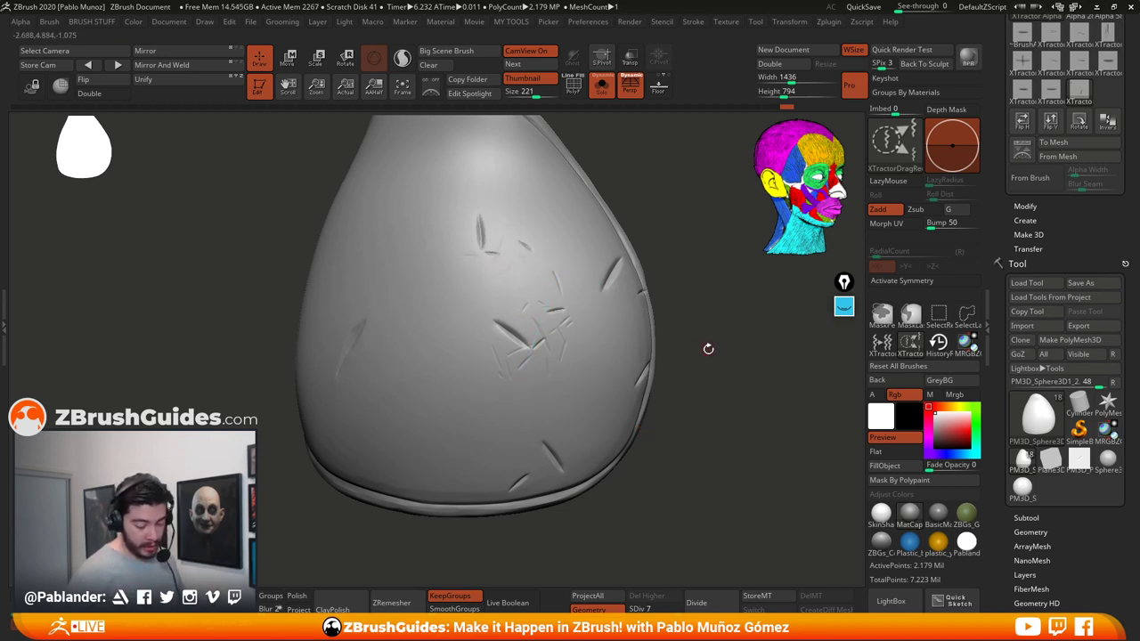
mouse_move(708, 348)
mouse_down()
mouse_move(698, 428)
mouse_move(687, 388)
mouse_up()
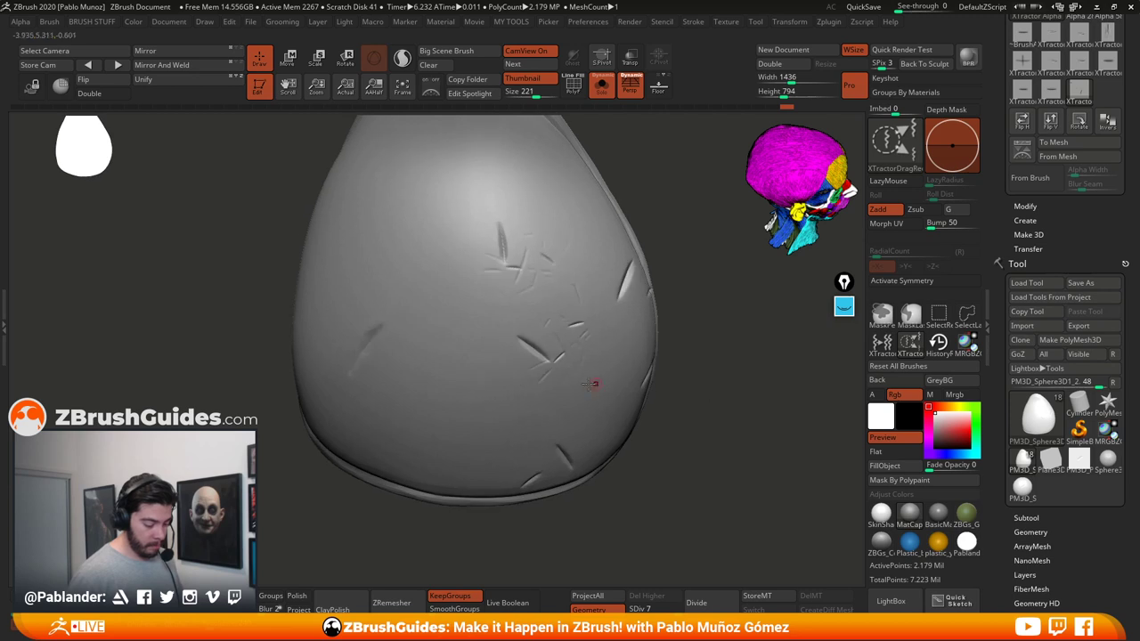
key(ctrl+z)
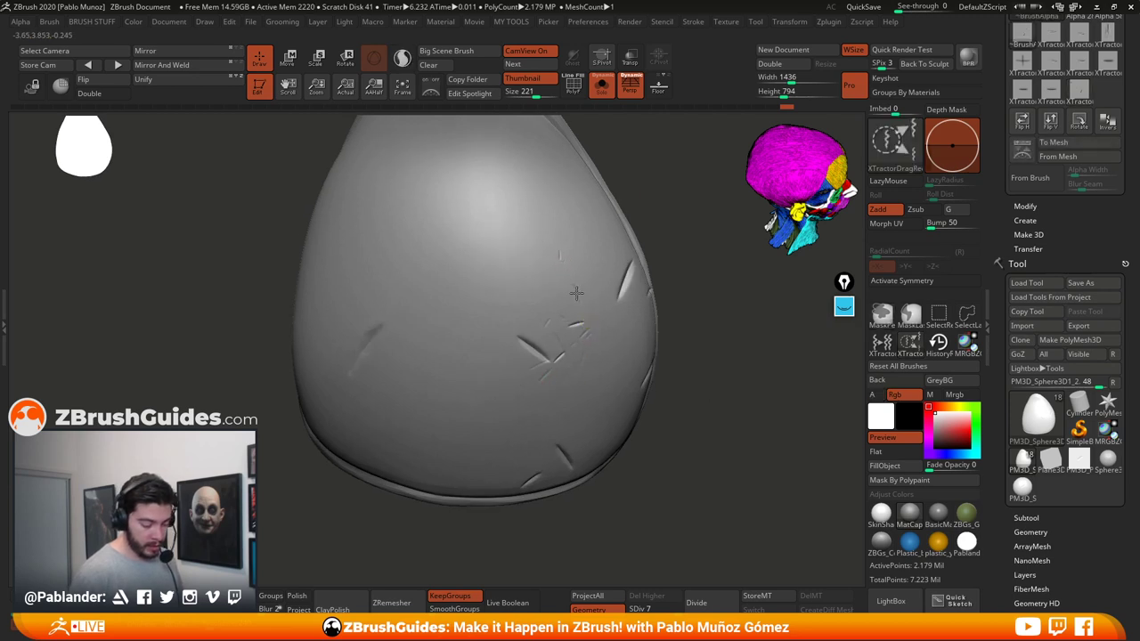
Step: Stamp the extracted scratch cluster at varied sizes and angles over the armour piece's right half and lower area
drag(533, 299, 581, 278)
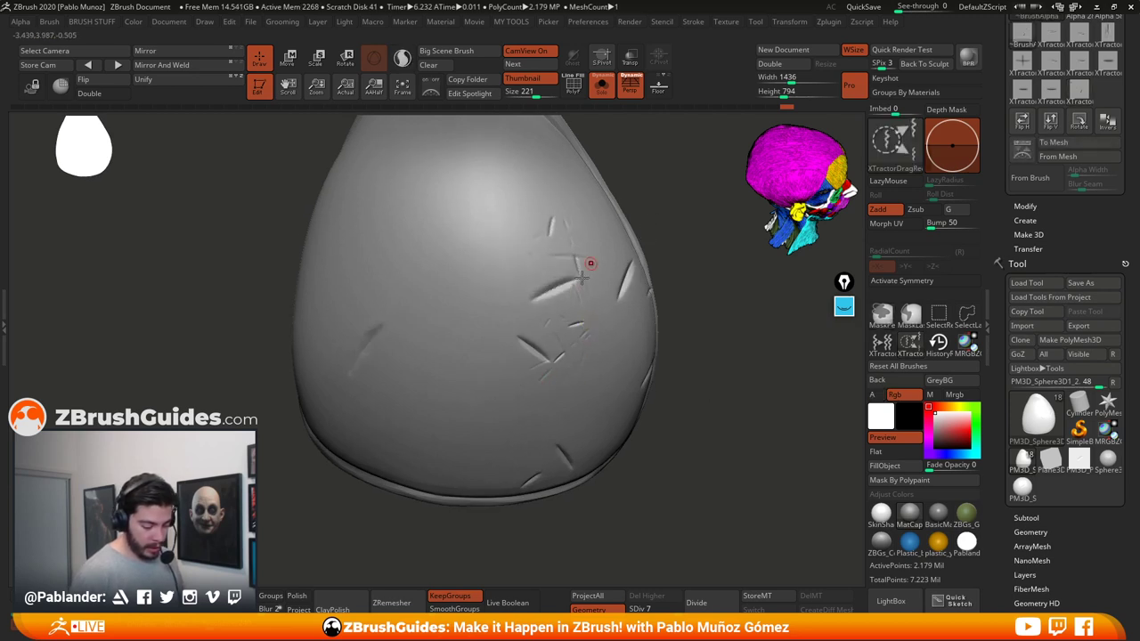
drag(539, 419, 507, 443)
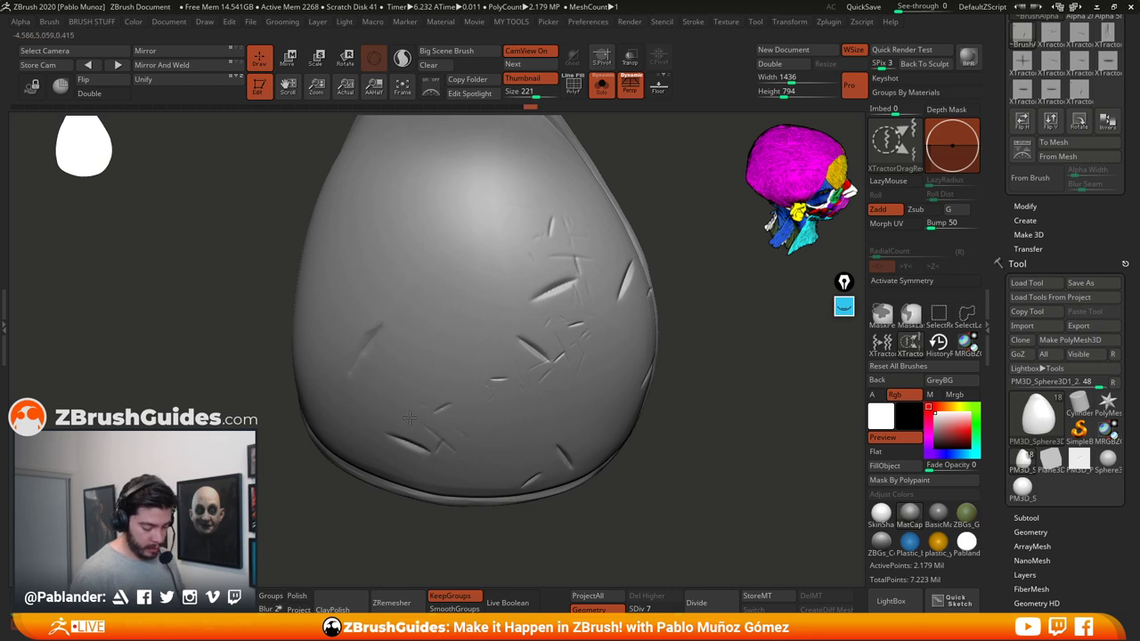
drag(531, 362, 474, 390)
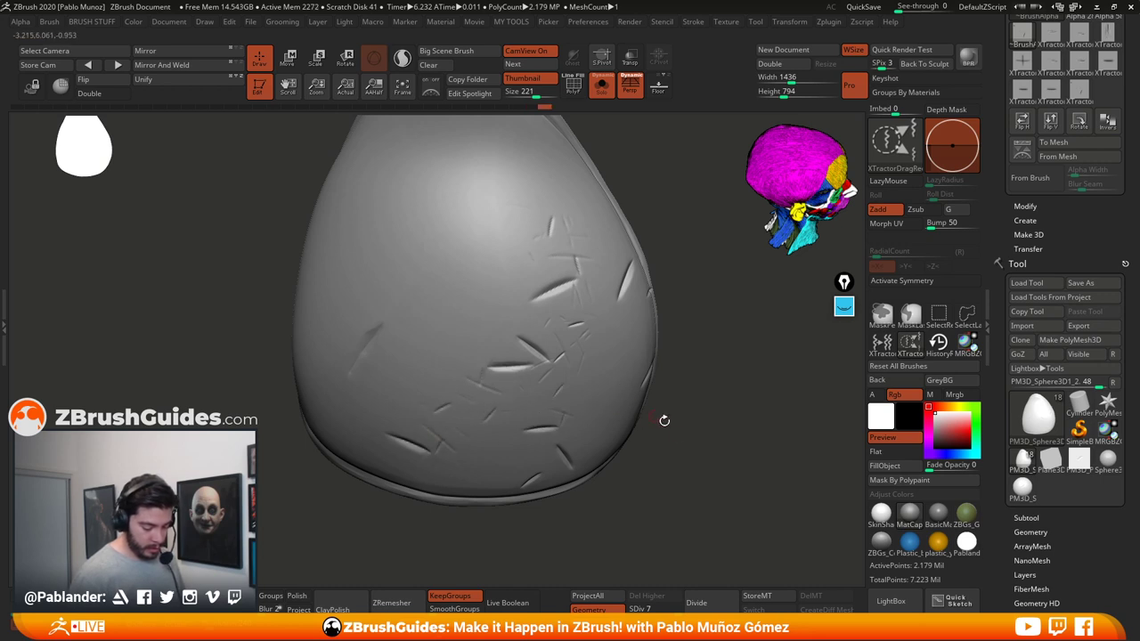
drag(662, 420, 698, 348)
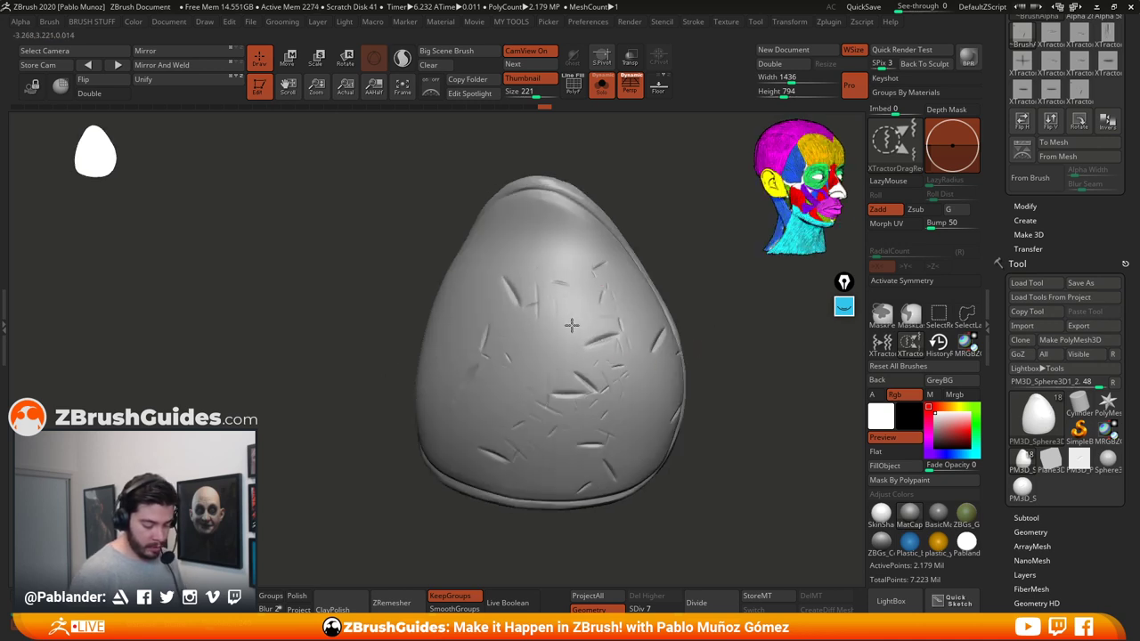
Step: Stamp the scratch cluster across the armour piece's upper area and left side, overlapping the earlier marks
drag(598, 265, 592, 255)
right_drag(525, 334, 585, 342)
drag(482, 328, 423, 339)
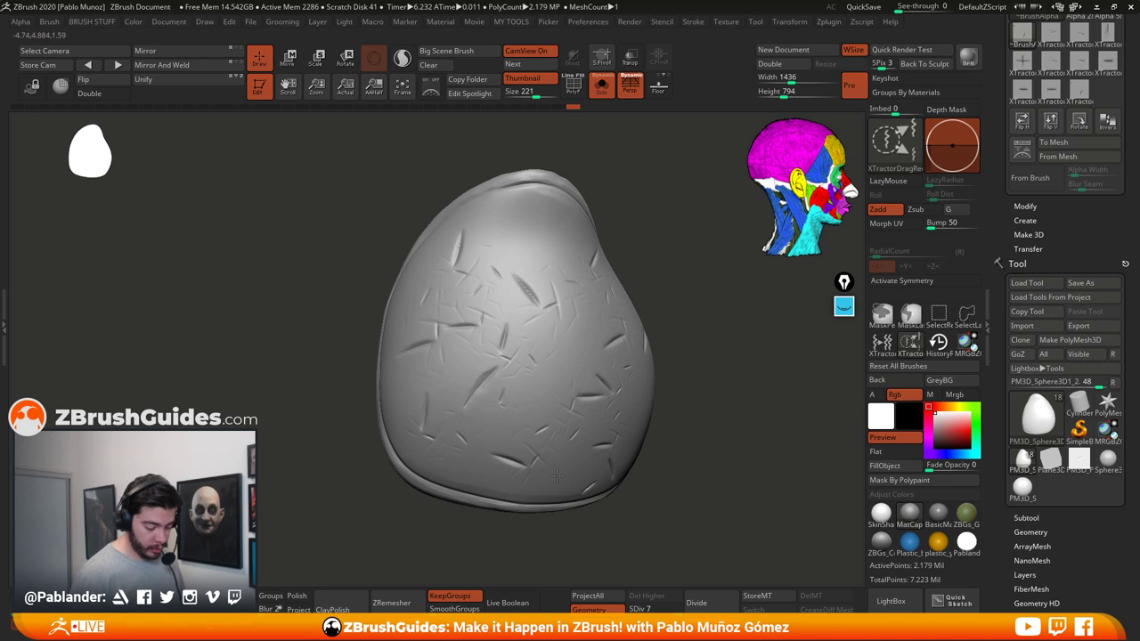
right_drag(557, 477, 701, 426)
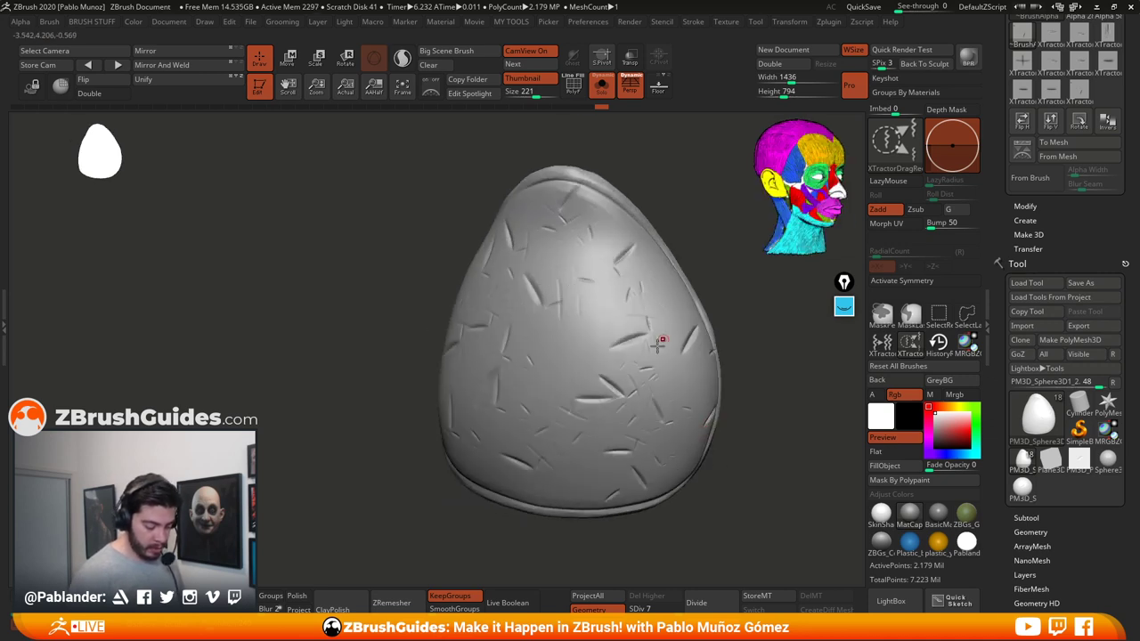
Step: Fill the remaining bare patches near both side rims of the armour piece with more scratch cluster stamps
drag(786, 427, 689, 382)
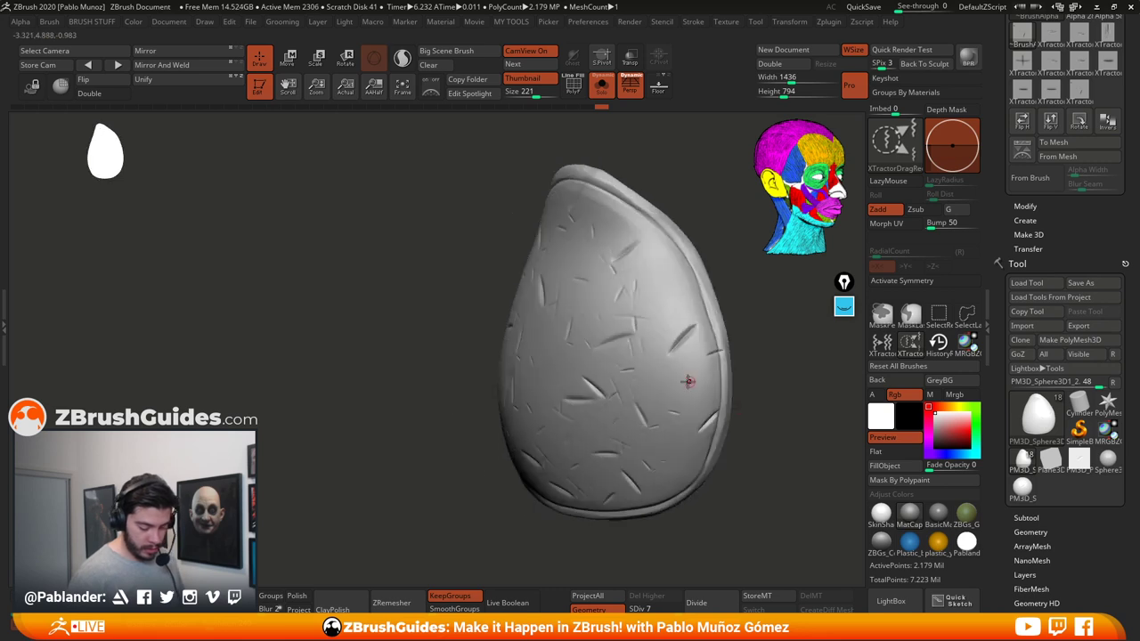
drag(774, 432, 638, 383)
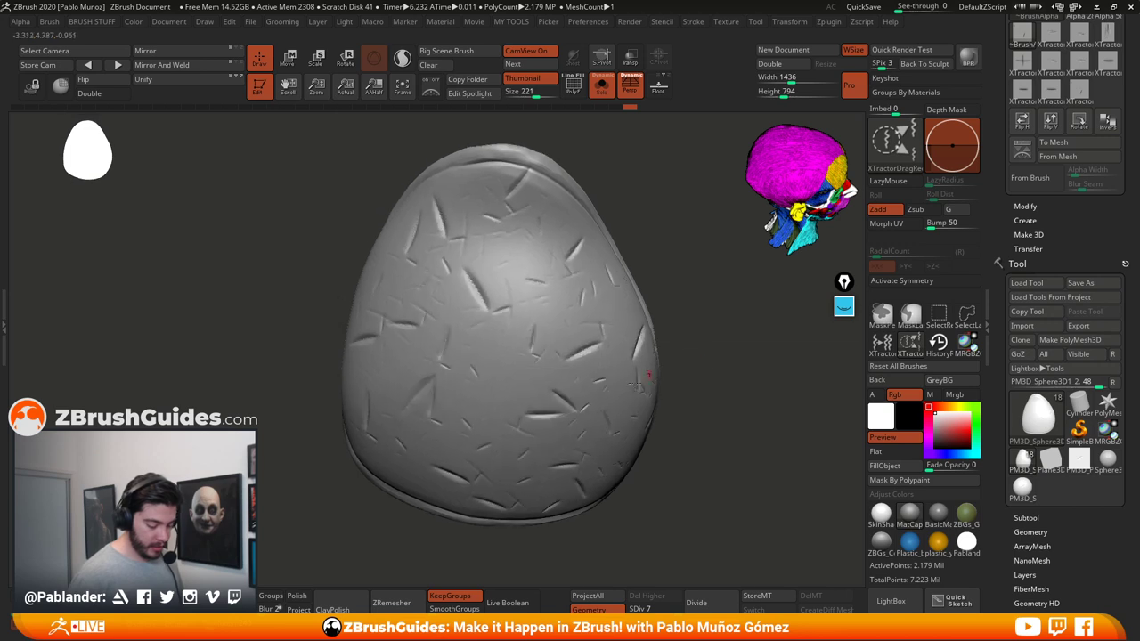
right_drag(493, 380, 427, 396)
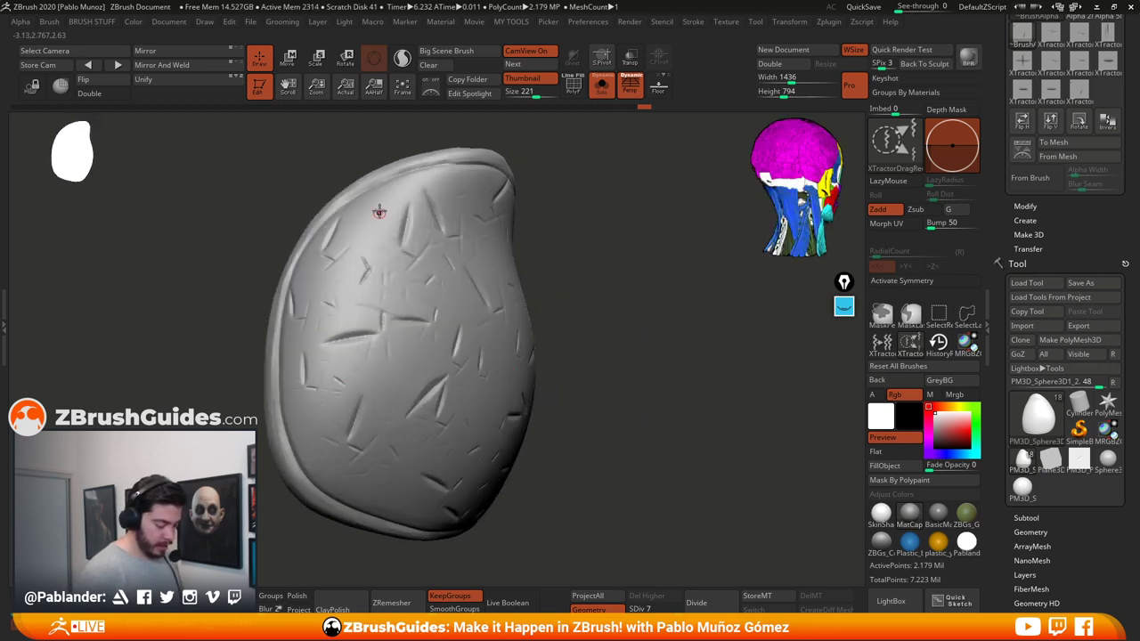
drag(621, 348, 700, 361)
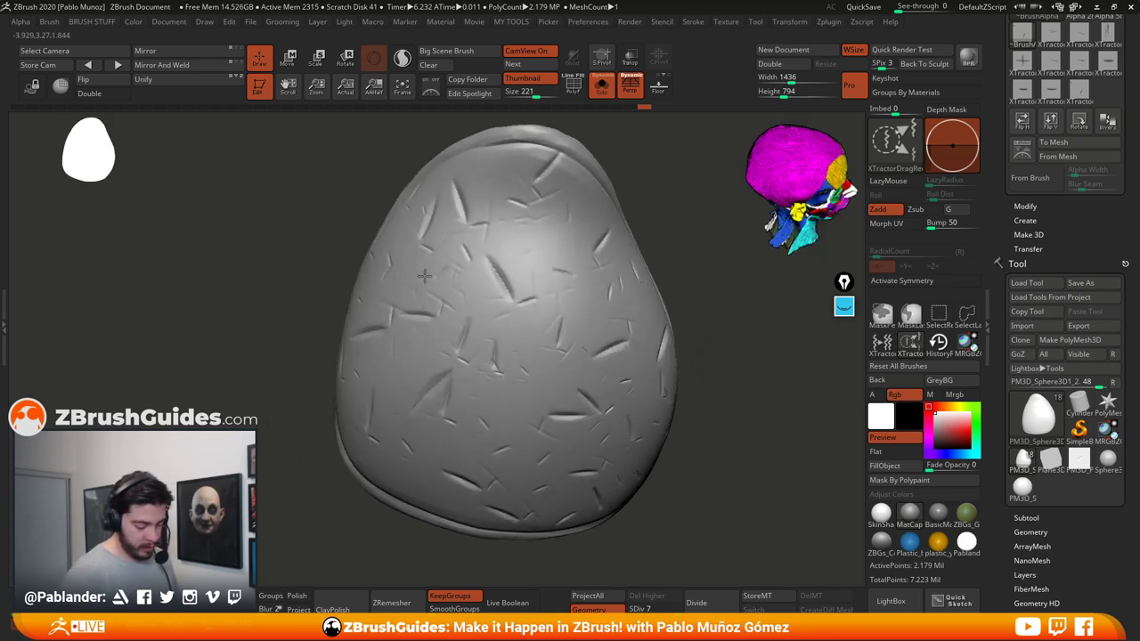
Step: Mark the history state before the carved scratches as the HistoryRecall source, and return to the latest sculpt state
click(938, 341)
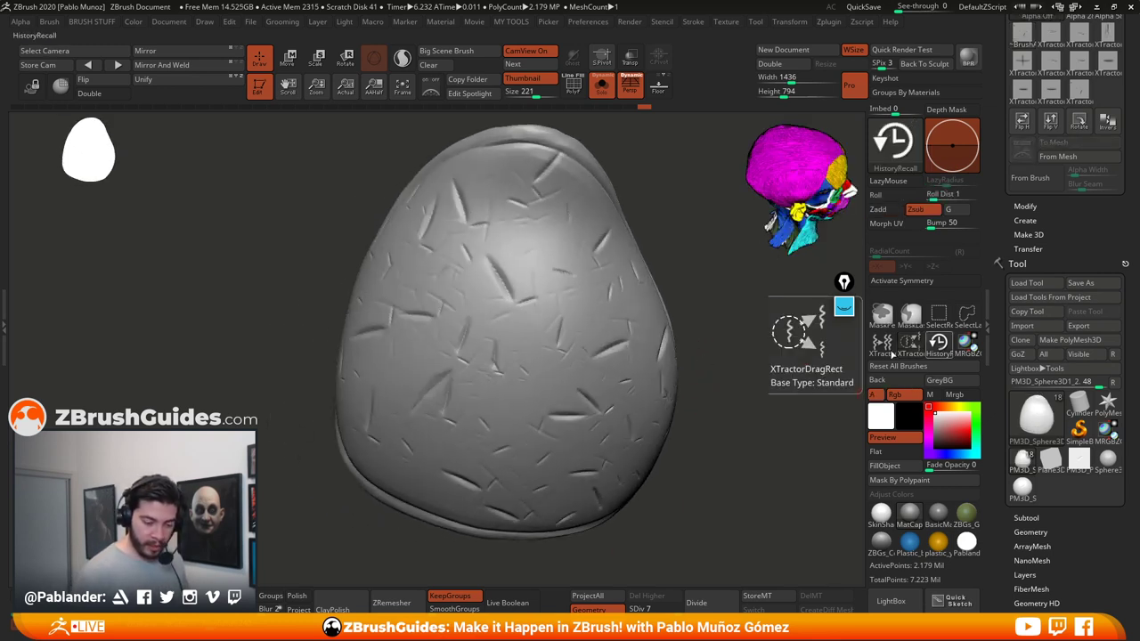
click(459, 107)
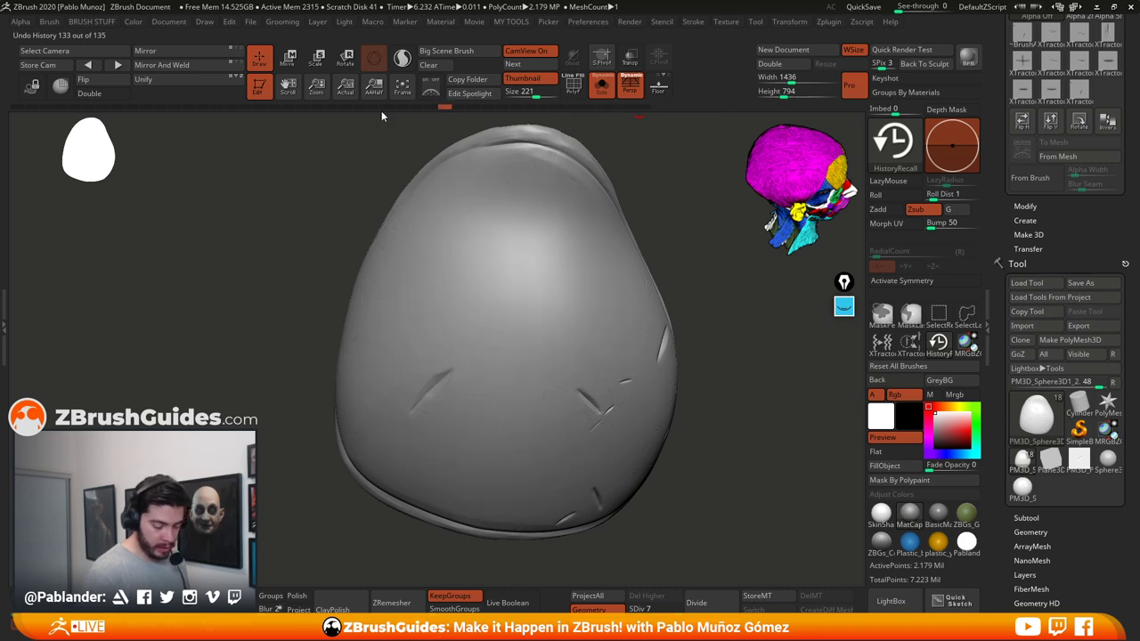
drag(382, 111, 402, 109)
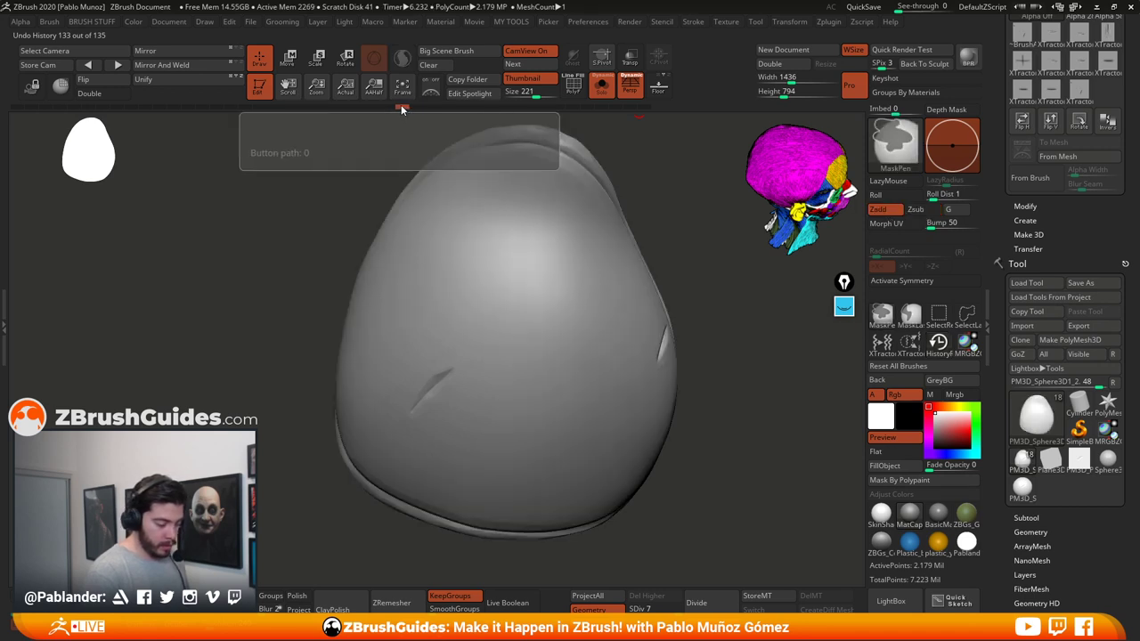
ctrl+click(401, 108)
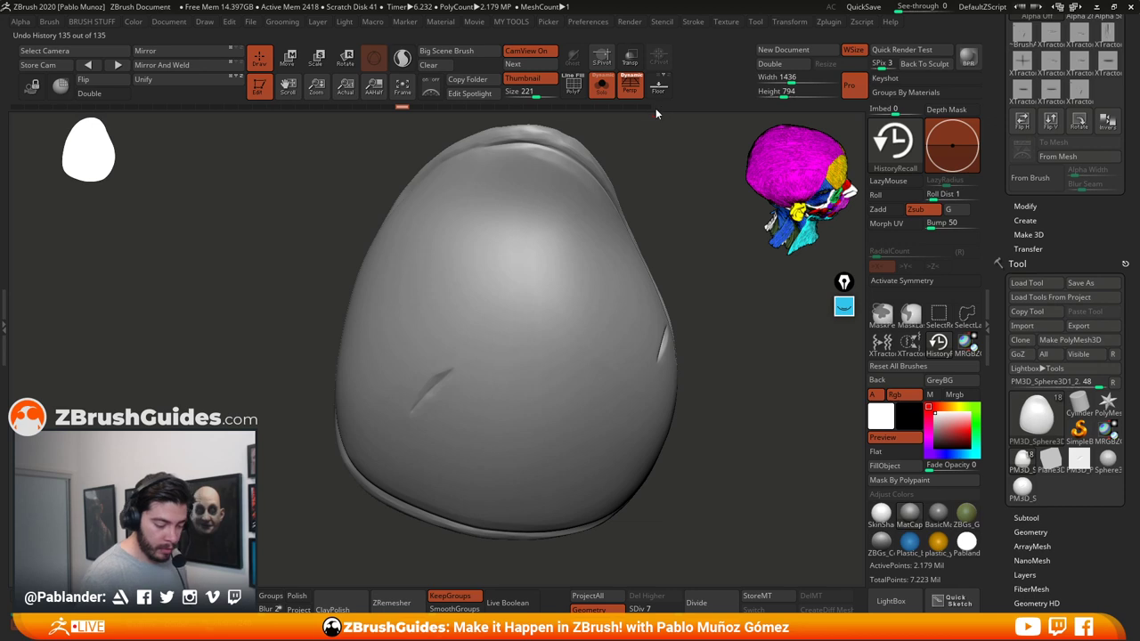
click(649, 106)
Step: Brush away some of the large stamped cuts in the armour piece's middle and lower right with HistoryRecall
mouse_move(731, 343)
alt+mouse_down()
mouse_move(682, 310)
mouse_move(571, 329)
mouse_move(561, 319)
mouse_move(584, 307)
mouse_move(599, 307)
mouse_move(554, 323)
alt+mouse_up()
key(space)
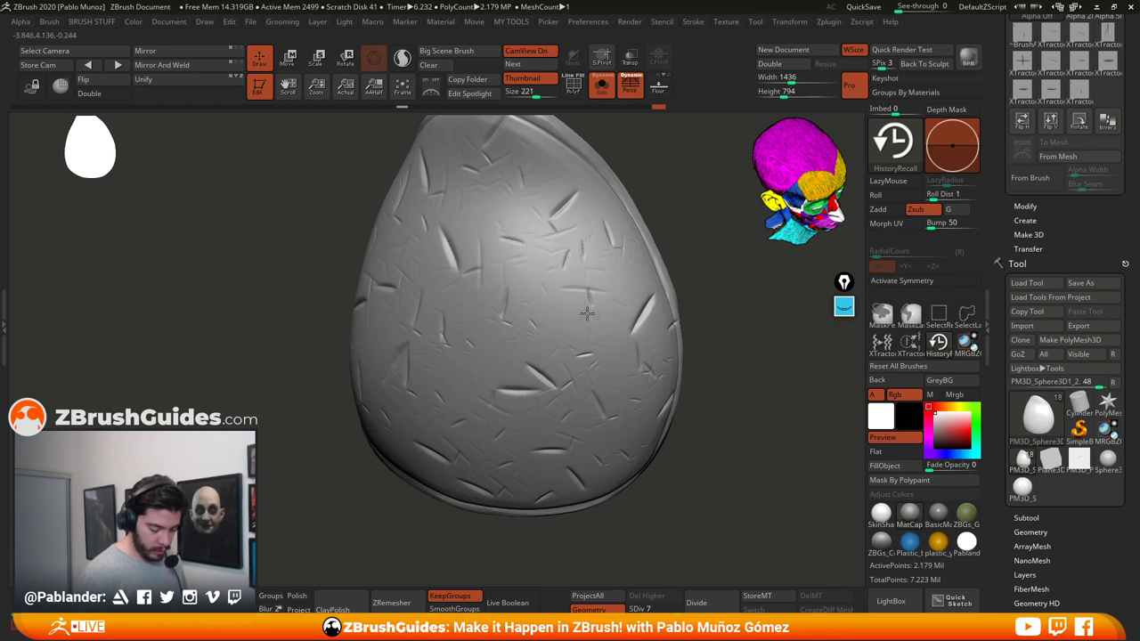
right_drag(587, 314, 651, 286)
mouse_move(589, 257)
right_down()
mouse_move(613, 284)
mouse_move(662, 285)
mouse_move(624, 364)
right_up()
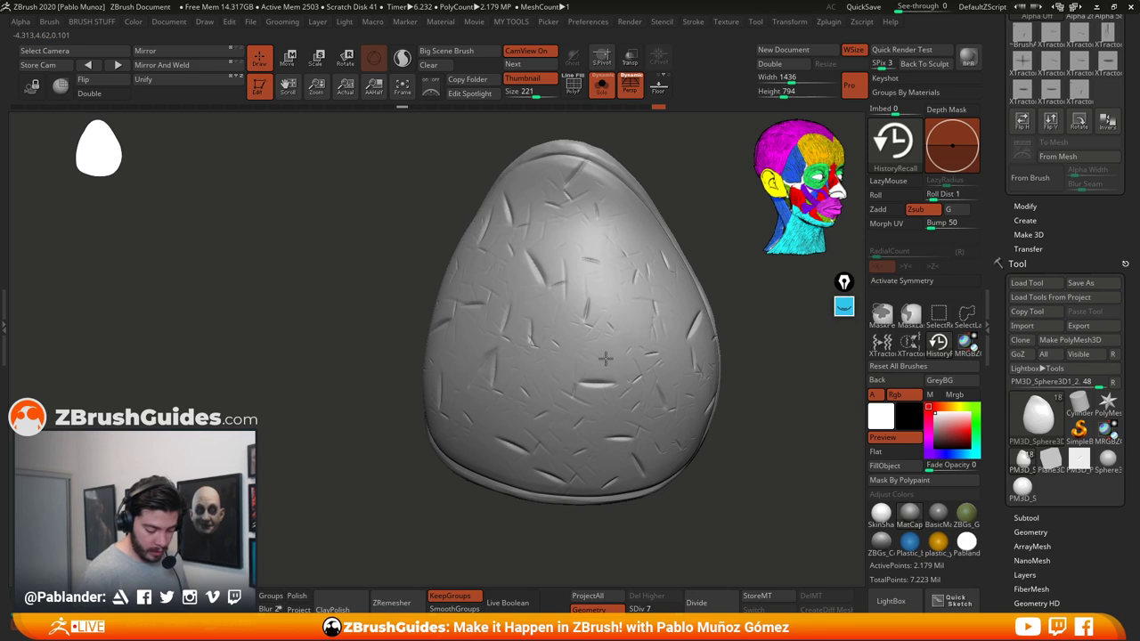
key(ctrl+shift+z)
right_drag(680, 374, 642, 444)
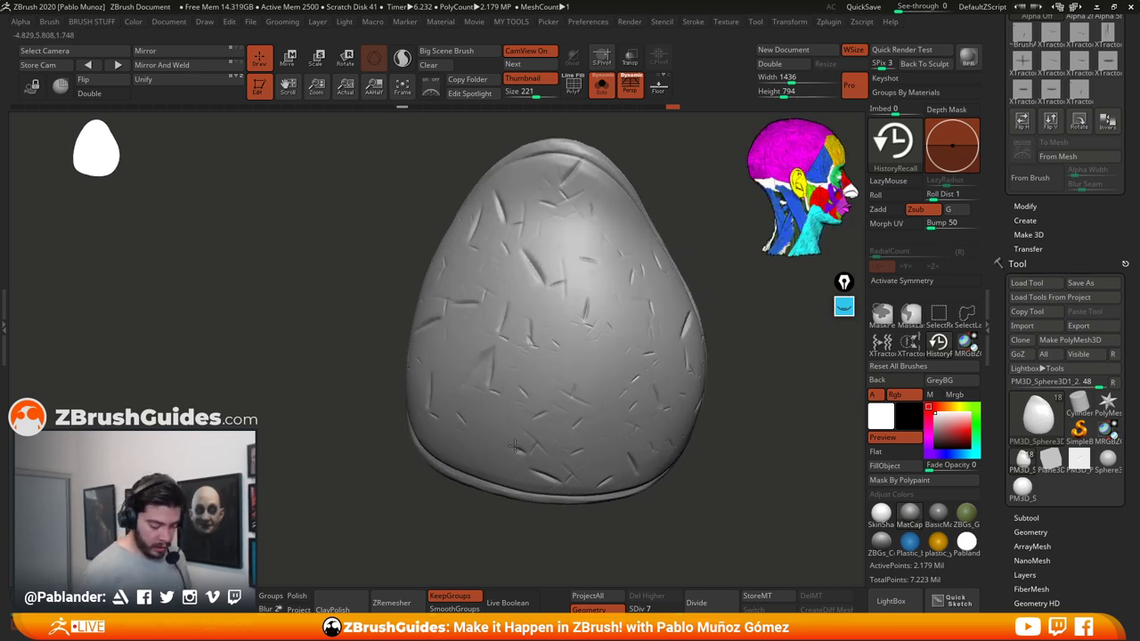
key(ctrl+shift+z)
right_drag(621, 337, 606, 324)
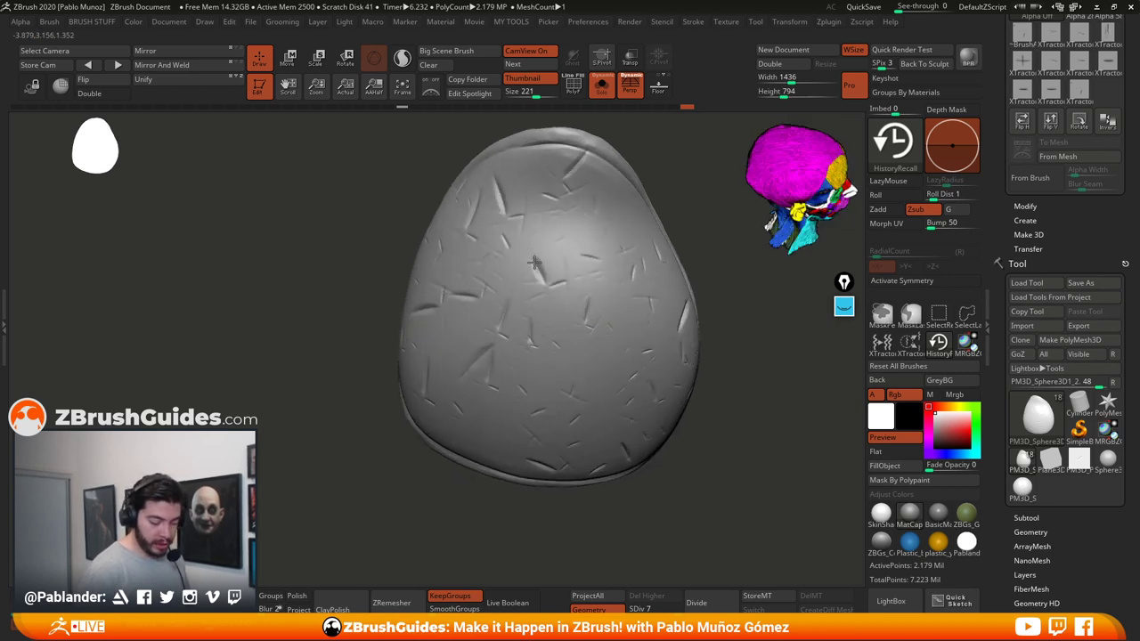
Step: Erase the large cut at the armour piece's upper centre and thin out scratches on its left side with HistoryRecall
drag(535, 263, 541, 280)
alt+right_drag(612, 238, 619, 277)
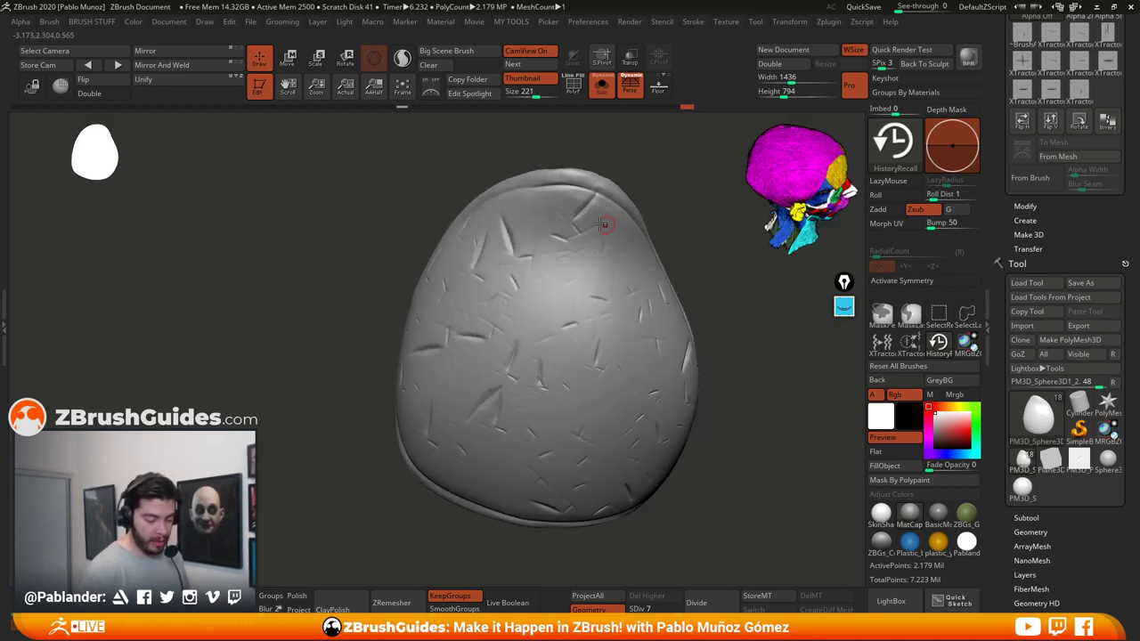
right_drag(563, 326, 556, 327)
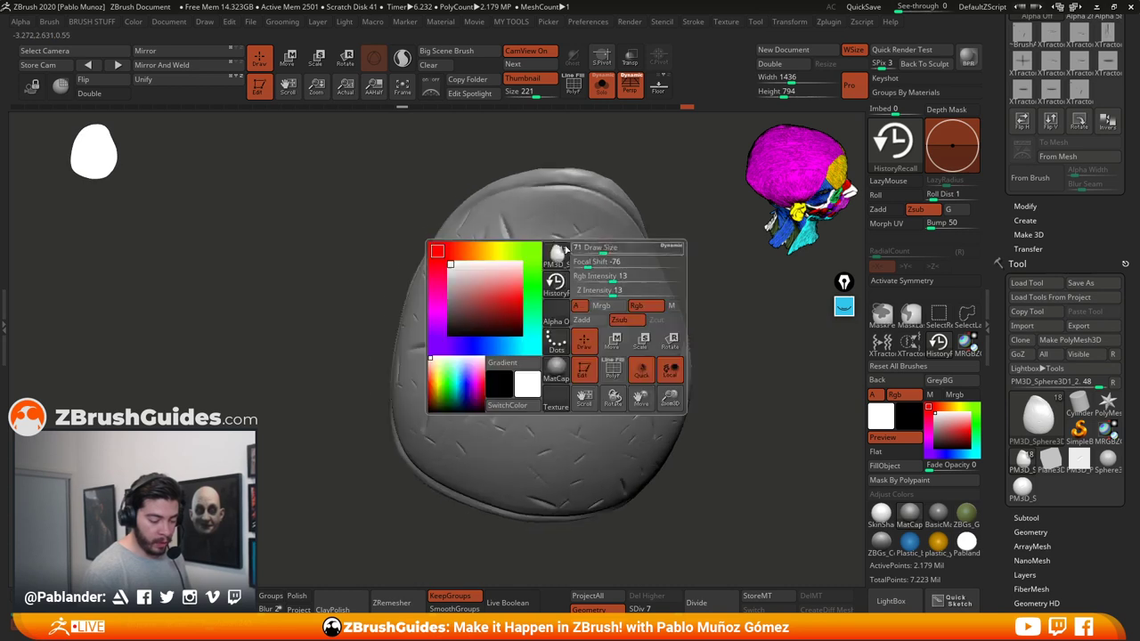
right_drag(539, 199, 527, 227)
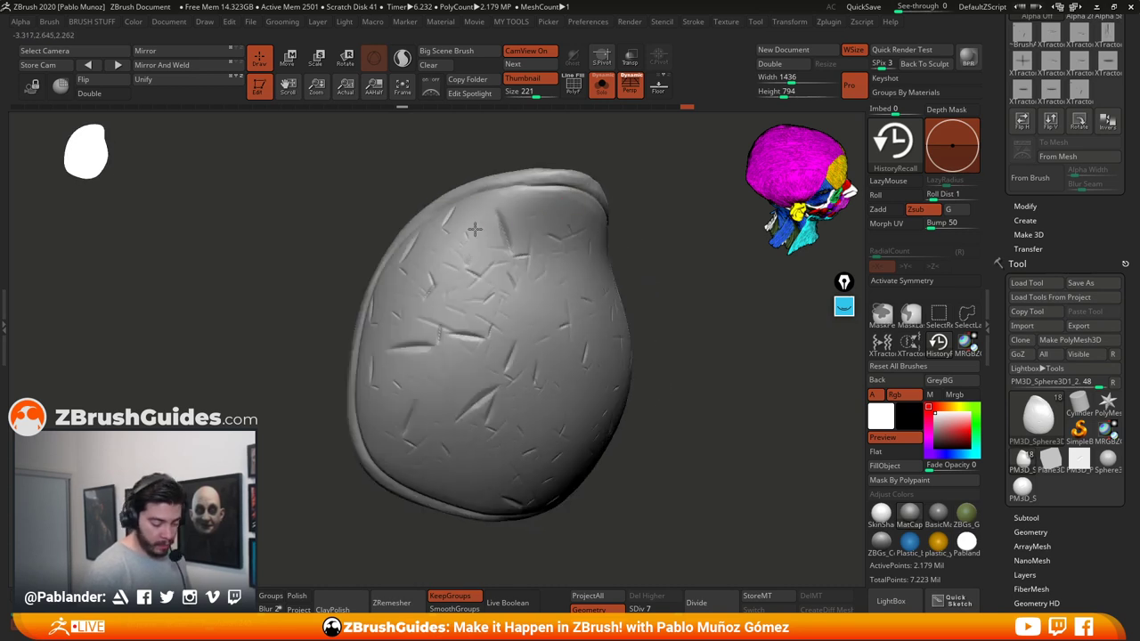
right_drag(523, 279, 542, 323)
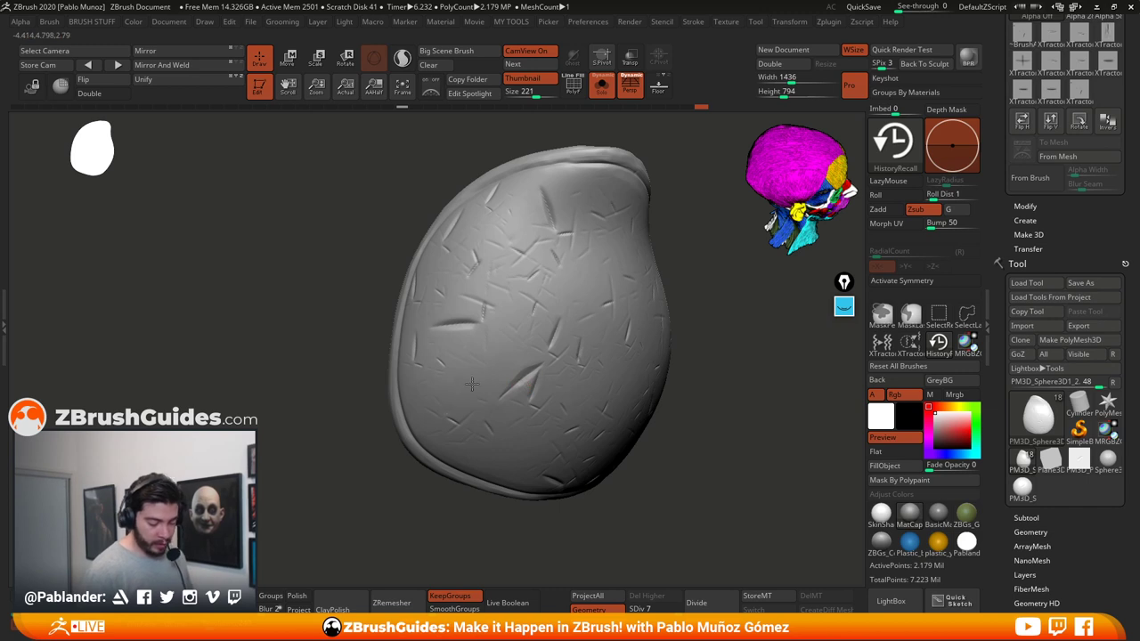
mouse_move(555, 329)
right_down()
mouse_move(733, 308)
mouse_move(495, 279)
mouse_move(633, 297)
right_up()
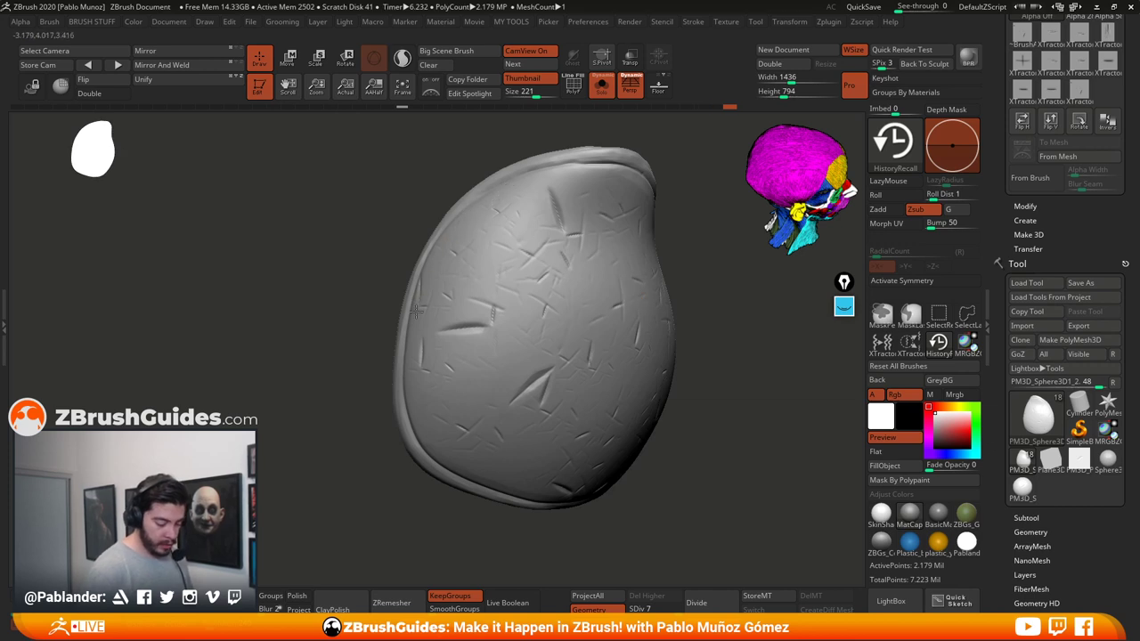
Step: Fade repeated cuts along the armour piece's lower edge and across its right side with the HistoryRecall brush
right_drag(421, 278, 673, 373)
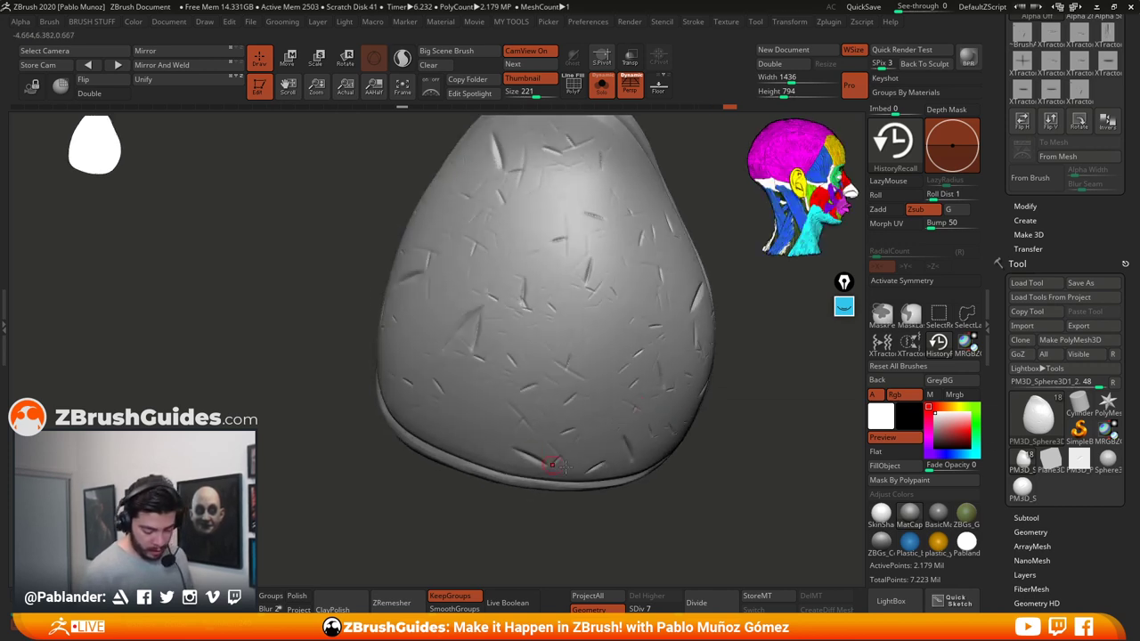
right_drag(615, 460, 543, 386)
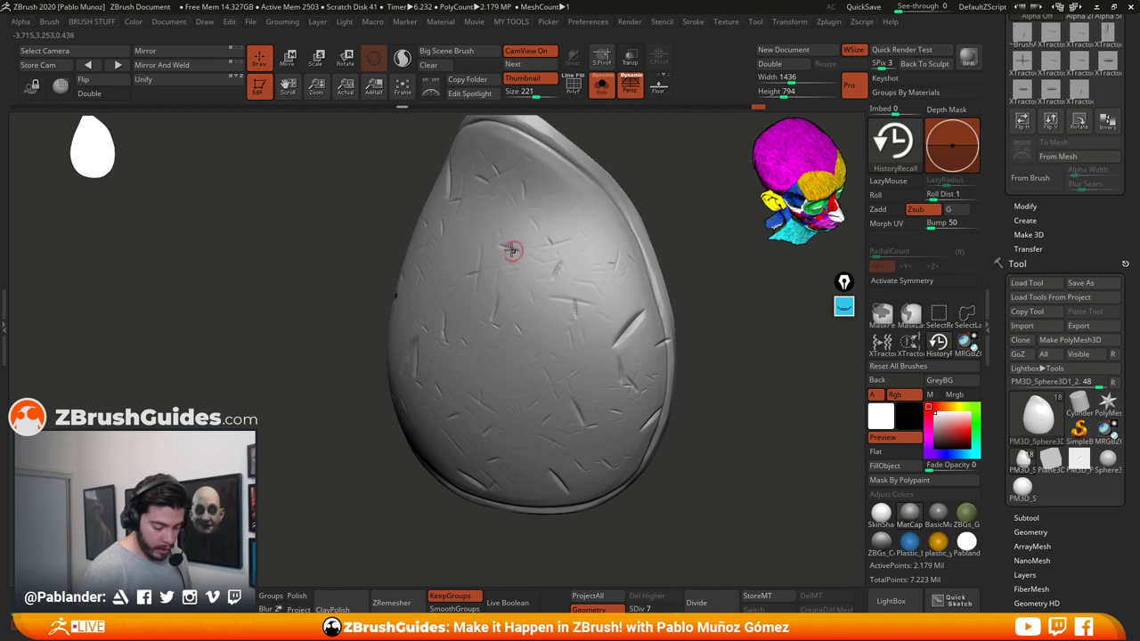
right_drag(675, 270, 660, 277)
drag(510, 311, 498, 300)
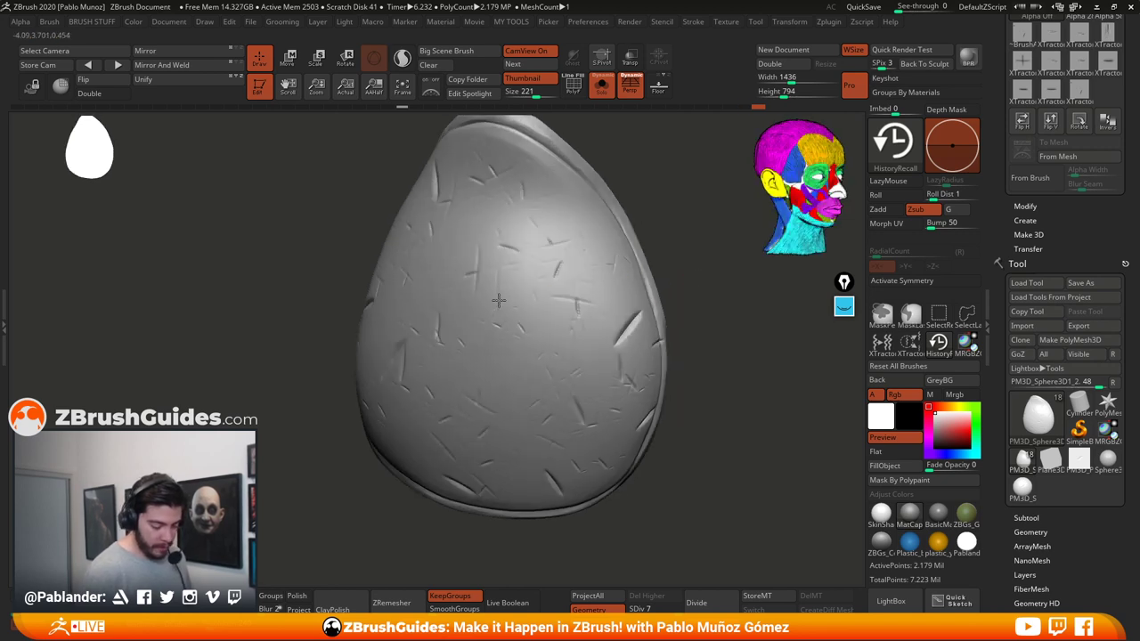
mouse_move(656, 316)
right_down()
mouse_move(725, 354)
mouse_move(673, 374)
right_up()
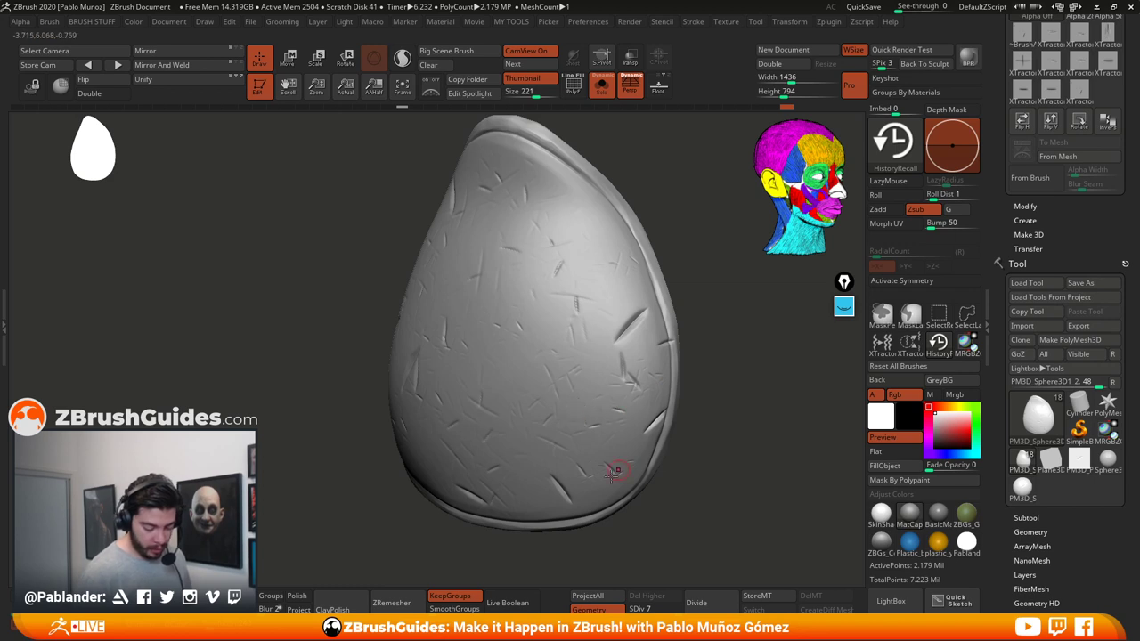
drag(696, 450, 723, 448)
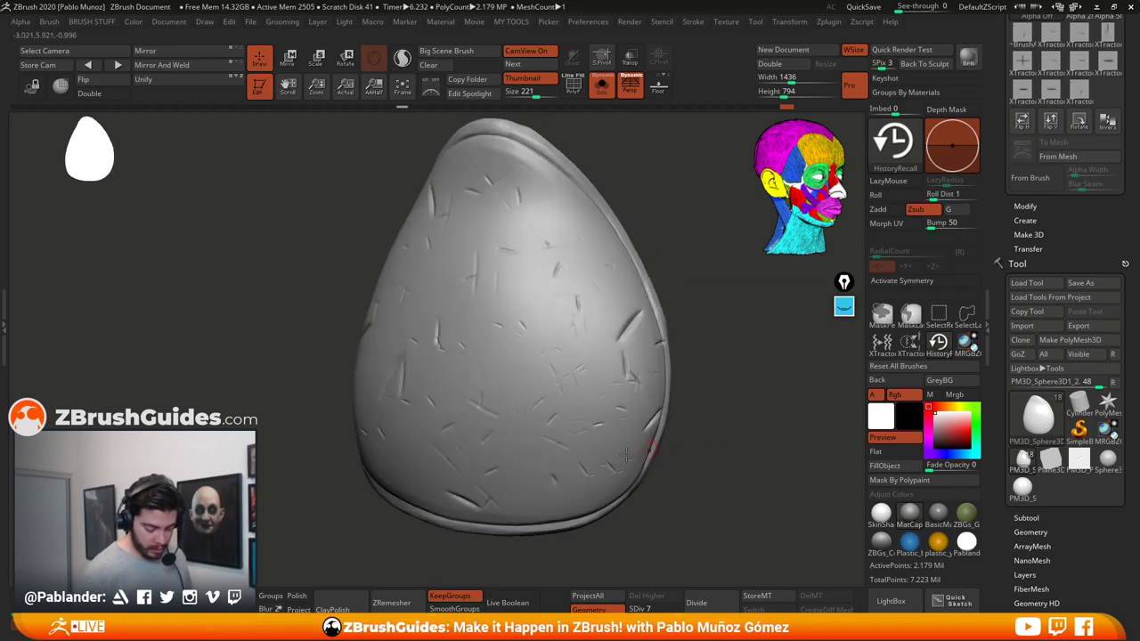
drag(478, 505, 463, 502)
drag(694, 384, 718, 380)
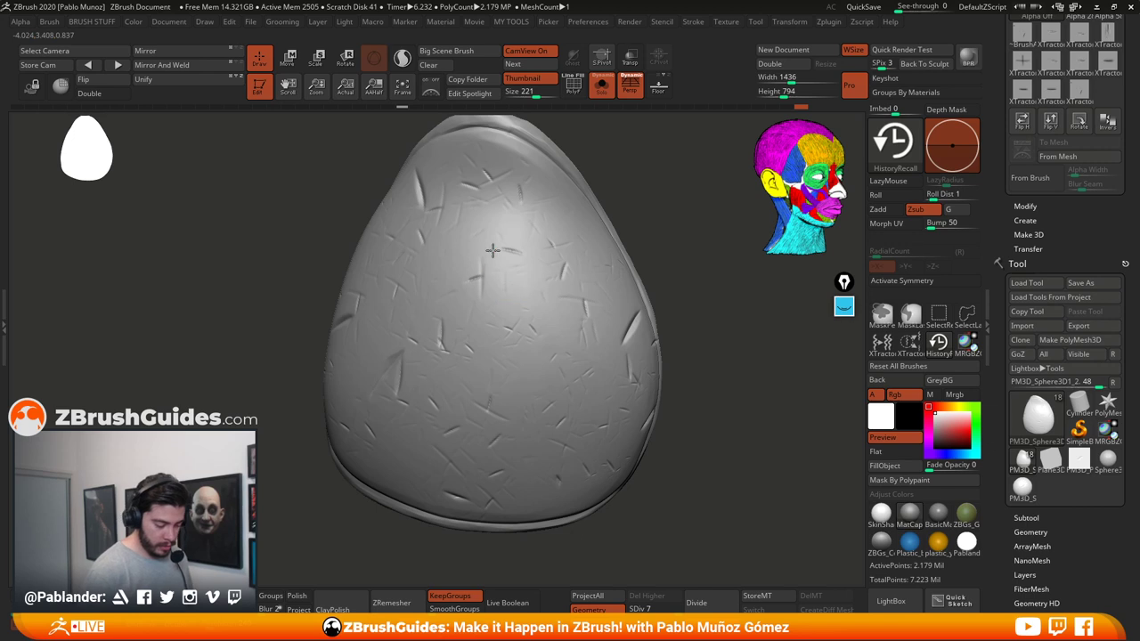
Step: Soften the remaining dense scratches on the armour piece's left side and centre with HistoryRecall
right_drag(654, 232, 565, 218)
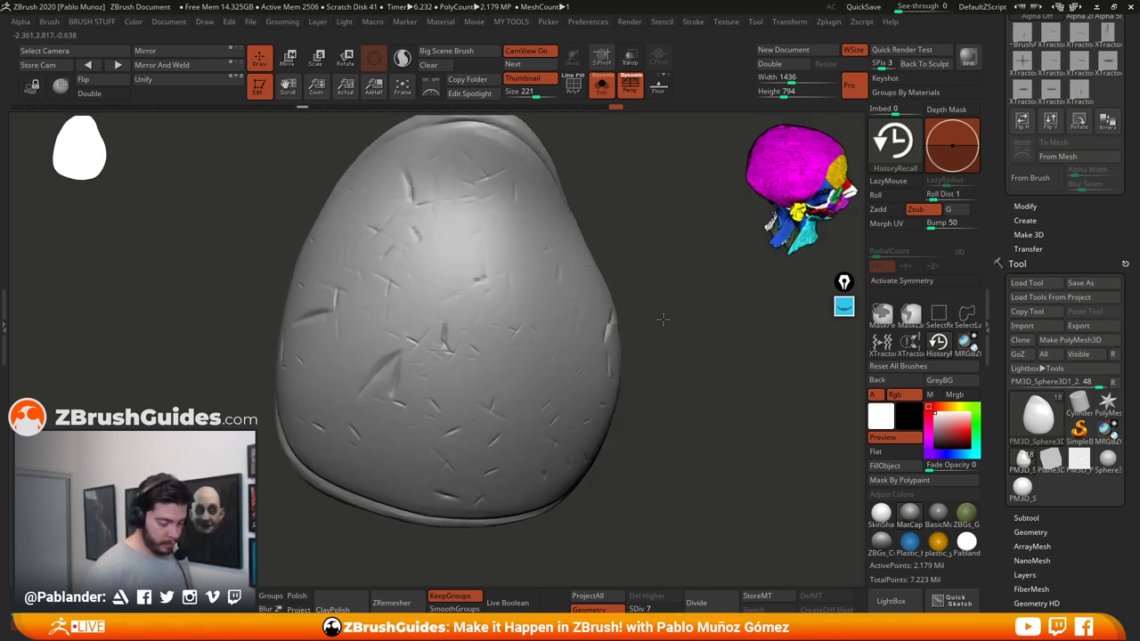
right_drag(478, 282, 504, 342)
drag(384, 310, 381, 328)
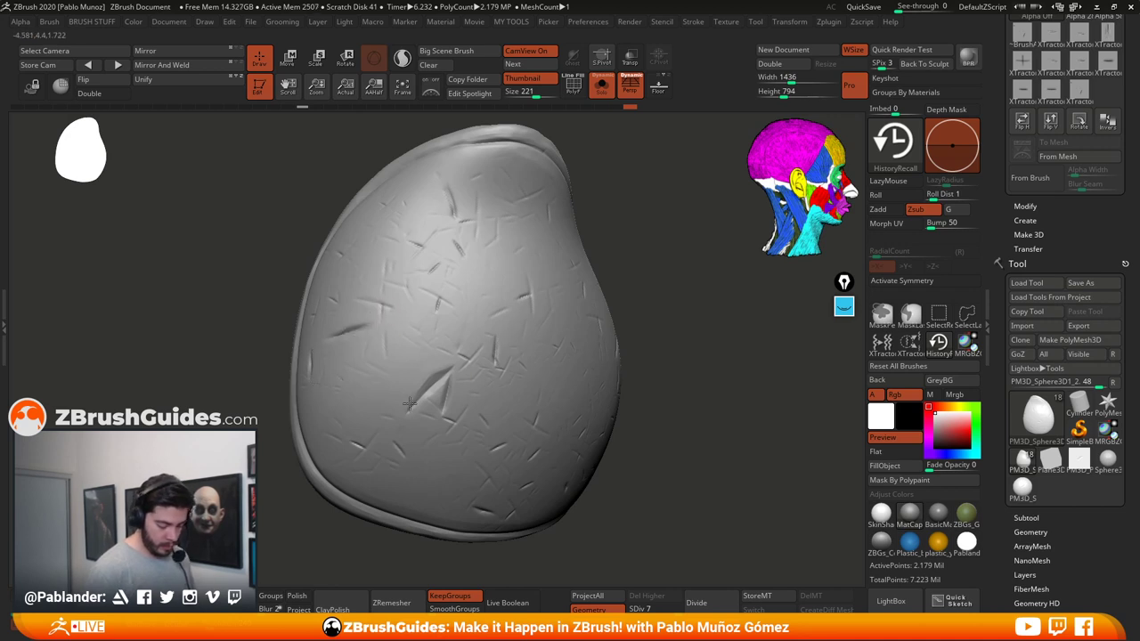
drag(465, 371, 479, 362)
mouse_move(680, 368)
ctrl+right_down()
mouse_move(671, 345)
mouse_move(667, 382)
mouse_move(568, 346)
mouse_move(598, 379)
mouse_move(631, 368)
mouse_move(580, 388)
ctrl+right_up()
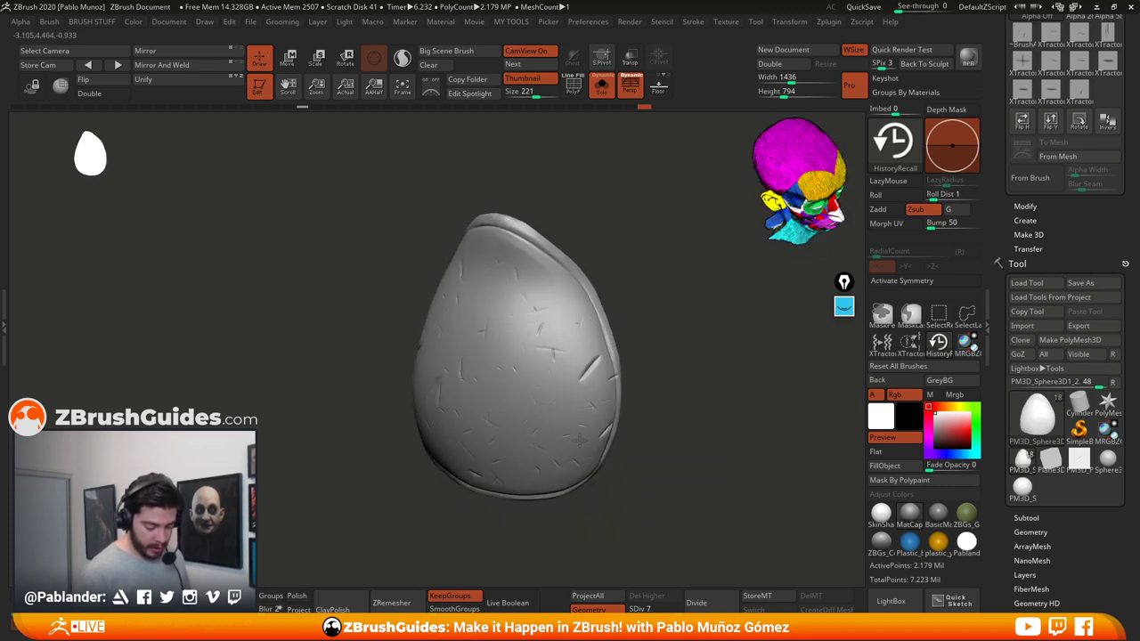
right_drag(530, 418, 547, 389)
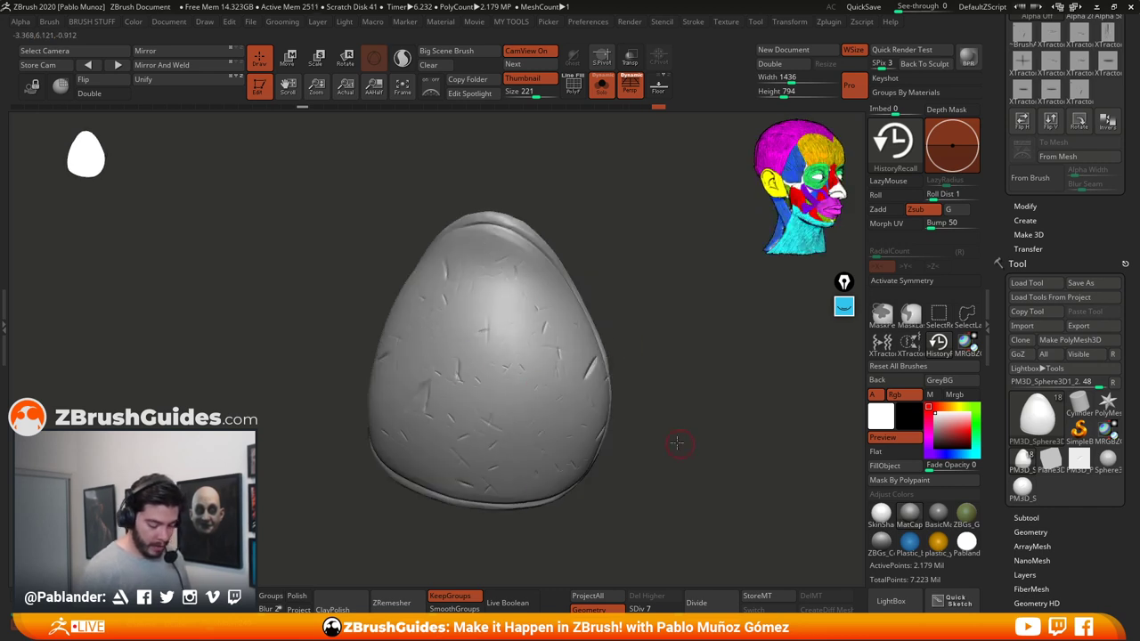
Step: Change the current colour to a muted grey-teal to tint the armour piece
mouse_move(680, 437)
right_down()
mouse_move(687, 417)
mouse_move(809, 361)
mouse_move(708, 378)
mouse_move(667, 354)
right_up()
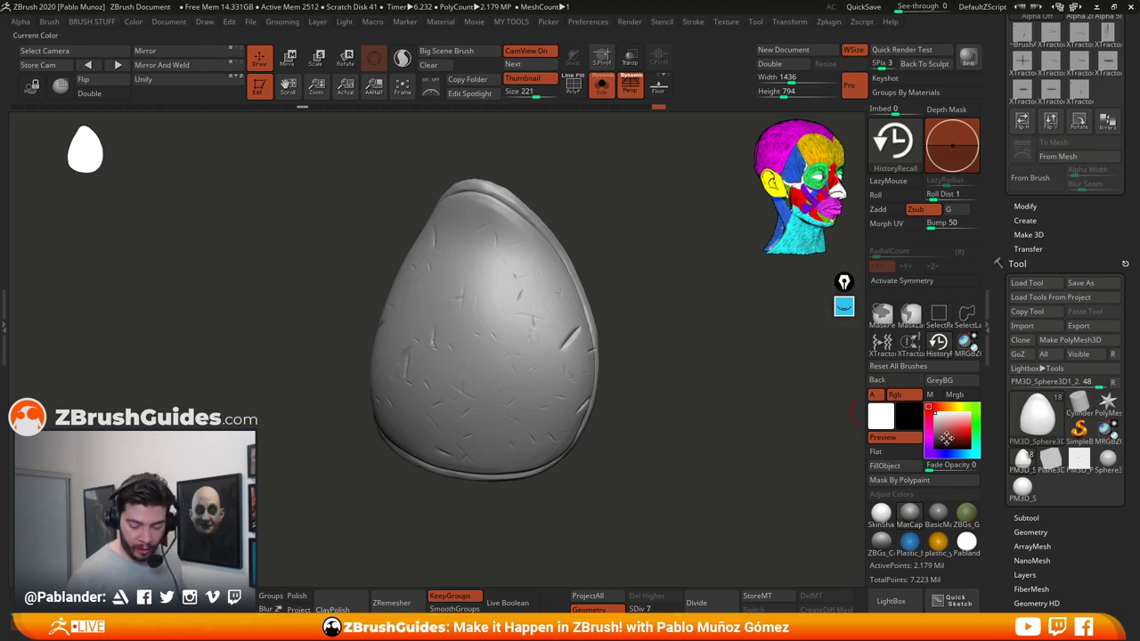
drag(946, 436, 968, 448)
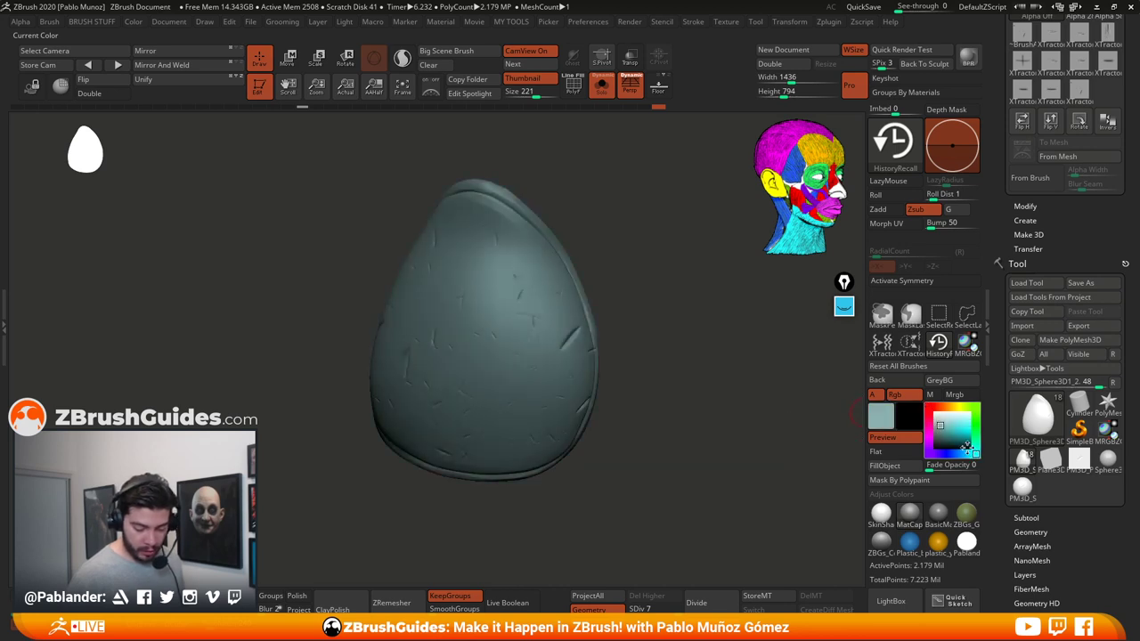
Step: Fill the whole armour piece with a pale, desaturated grey-blue so it covers the blue starburst paint and green line
click(942, 424)
click(937, 423)
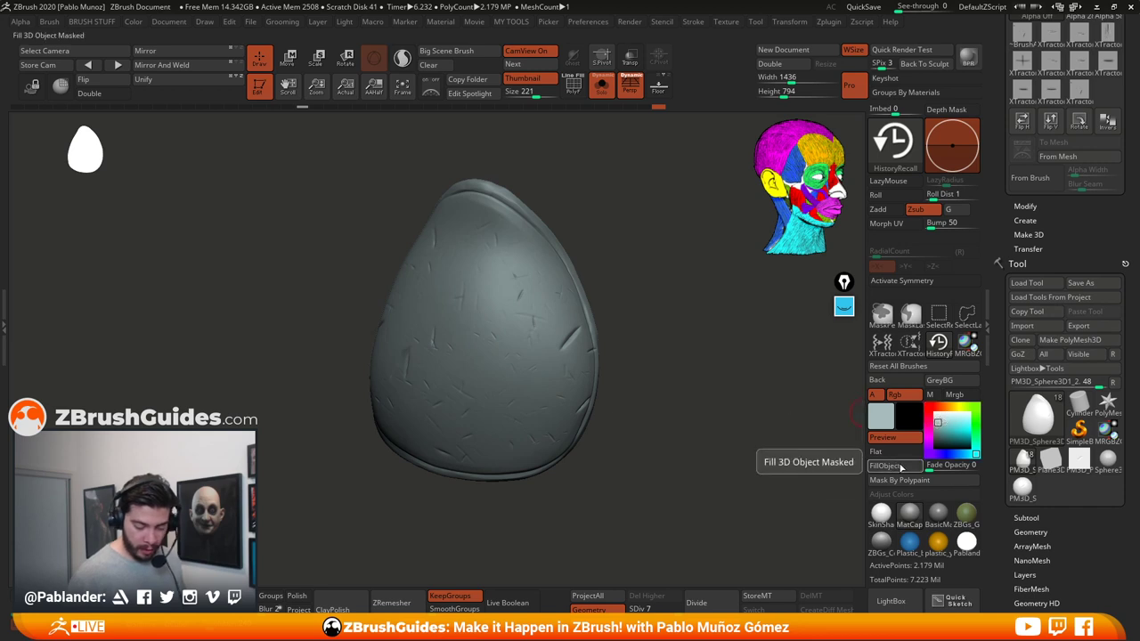
click(898, 466)
drag(630, 486, 647, 454)
click(903, 469)
click(904, 470)
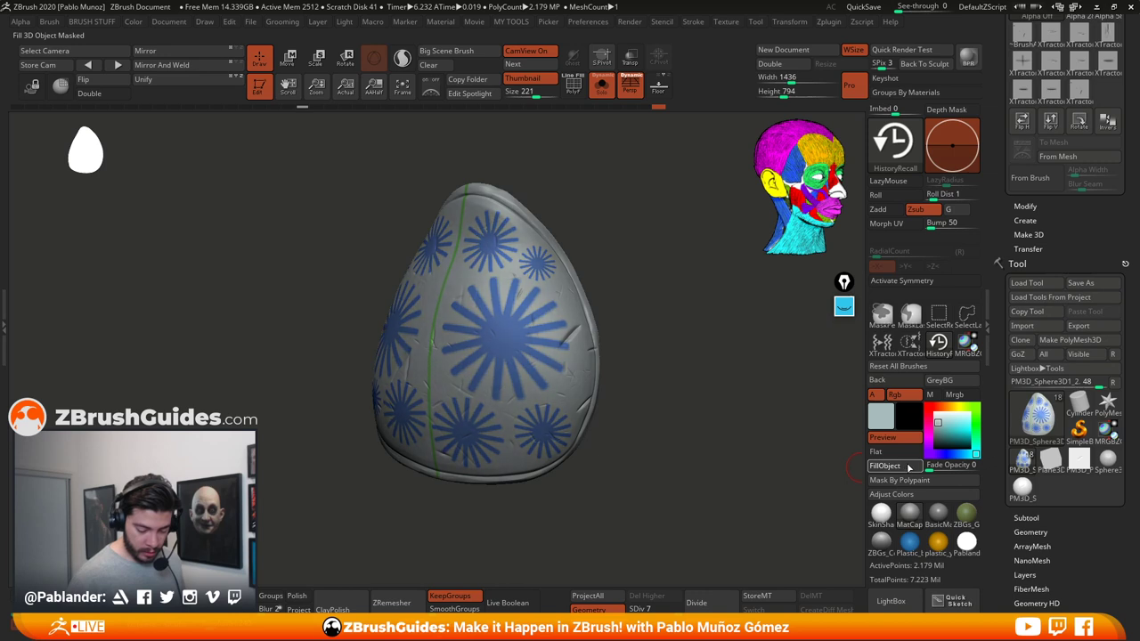
key(space)
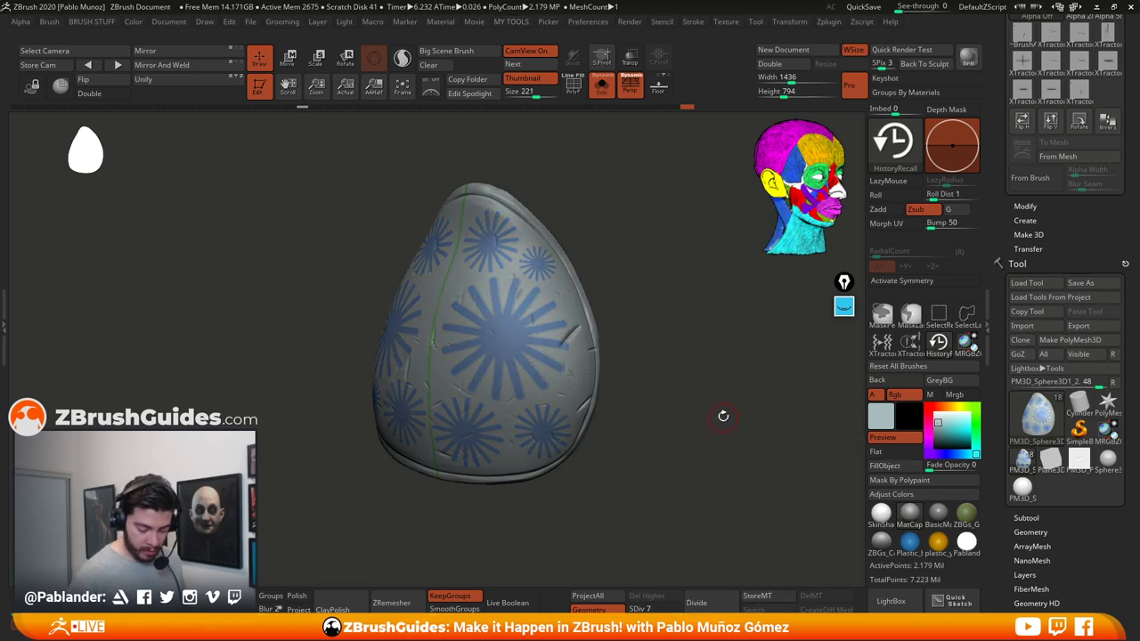
key(2)
key(space)
mouse_move(598, 330)
mouse_down()
mouse_move(613, 345)
mouse_move(691, 349)
mouse_up()
click(900, 468)
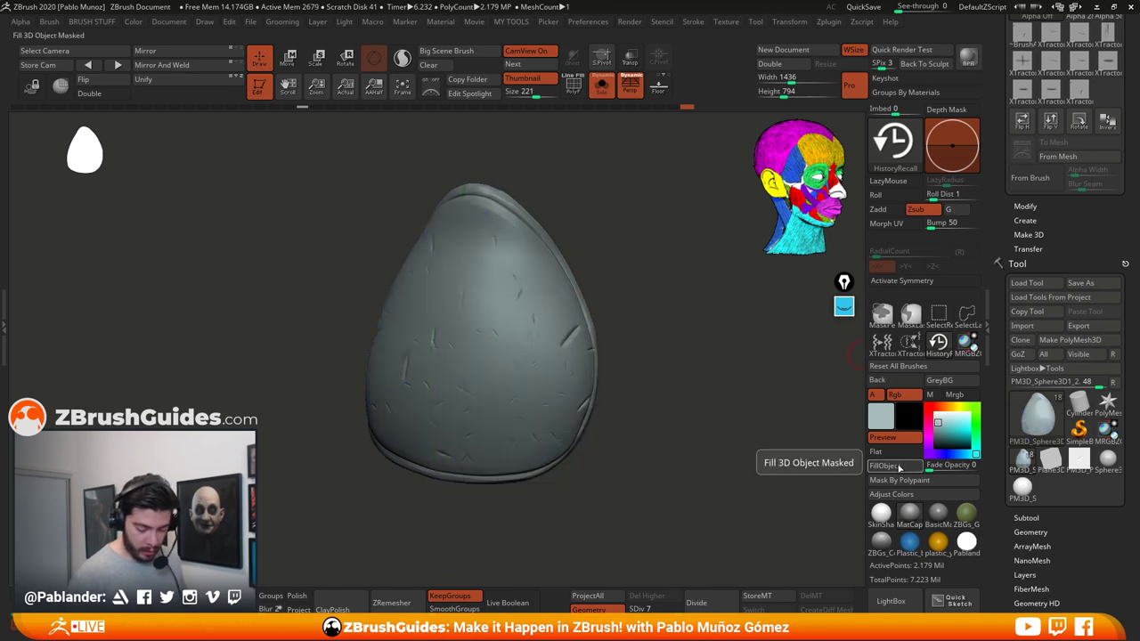
mouse_move(693, 473)
mouse_down()
mouse_move(703, 409)
mouse_move(715, 424)
mouse_move(702, 385)
mouse_move(677, 417)
mouse_move(695, 397)
mouse_up()
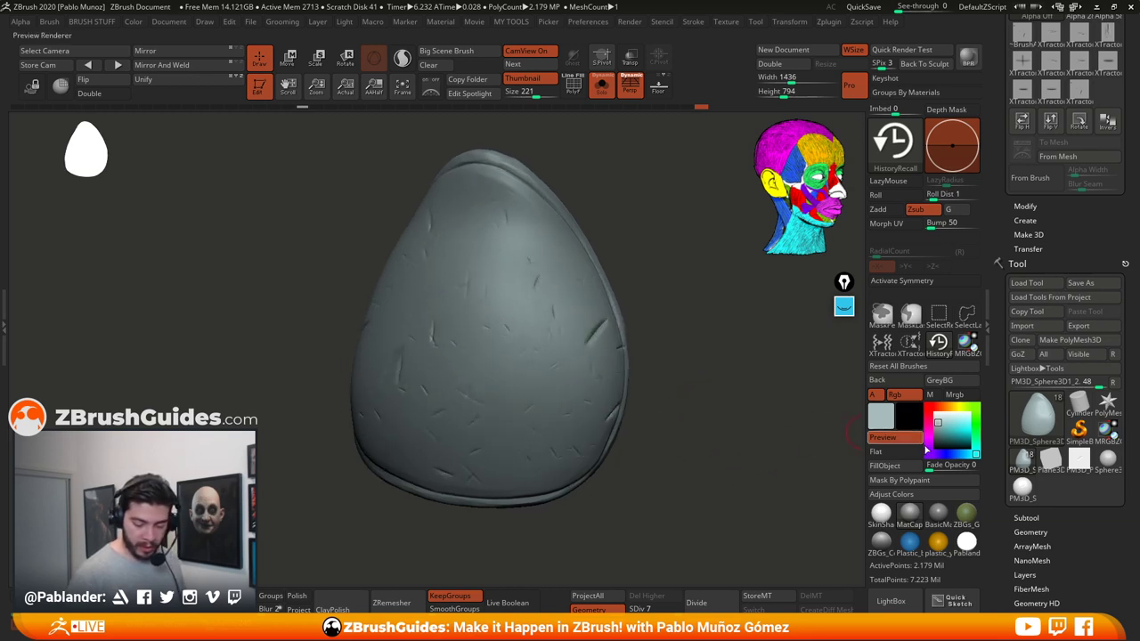
Step: Refill the armour piece with a darker teal, and fill it once more with a less saturated grey-teal
click(940, 428)
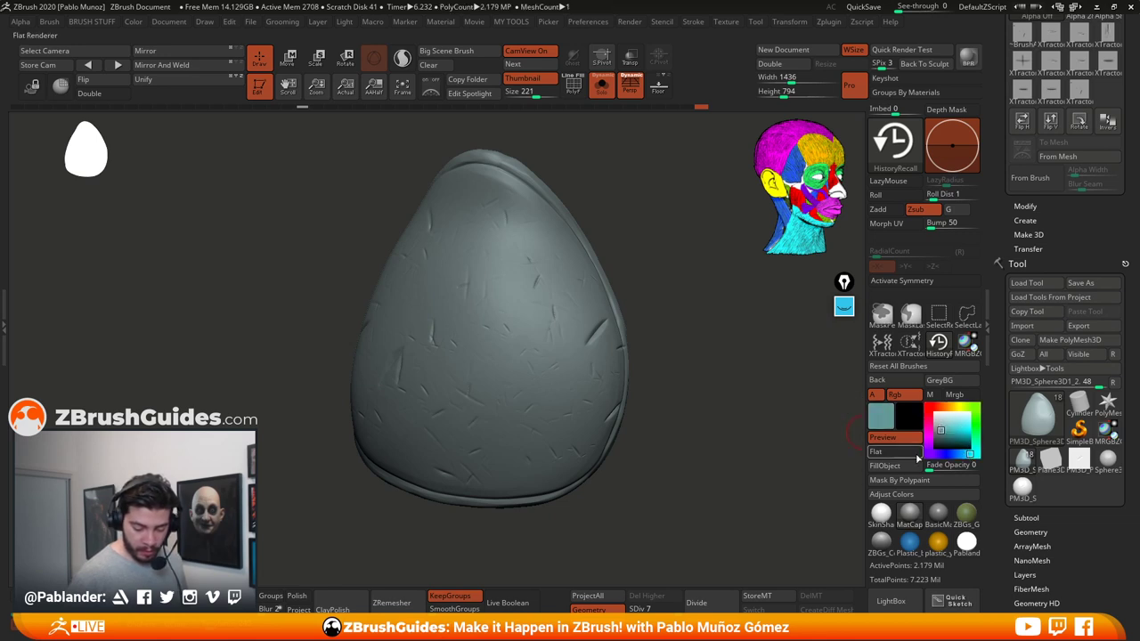
click(887, 465)
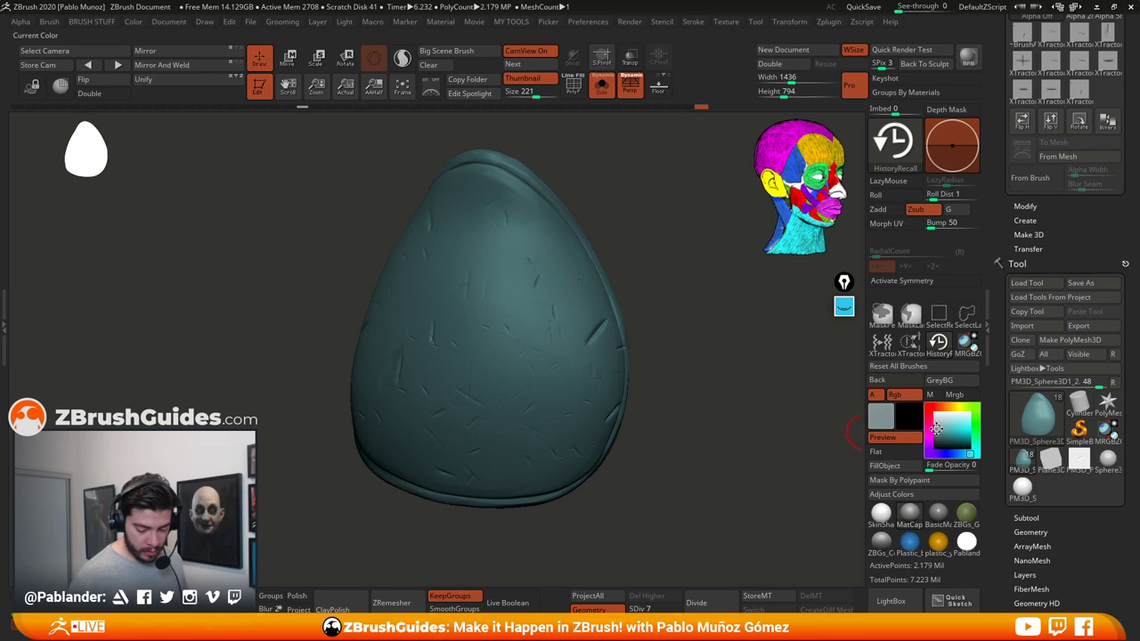
click(886, 465)
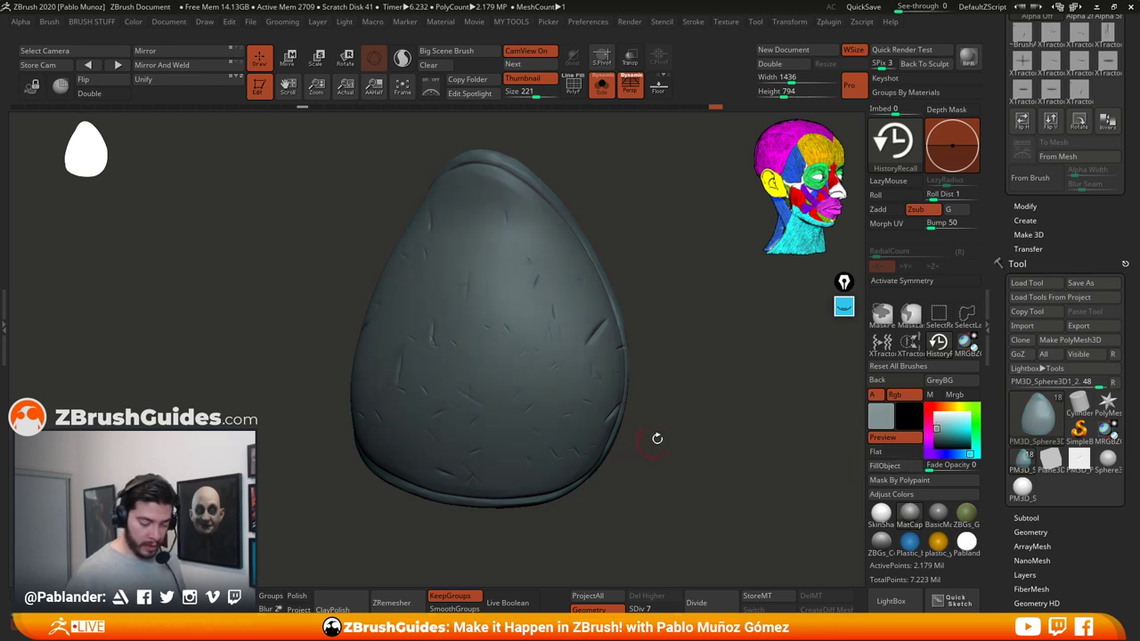
drag(690, 425, 672, 429)
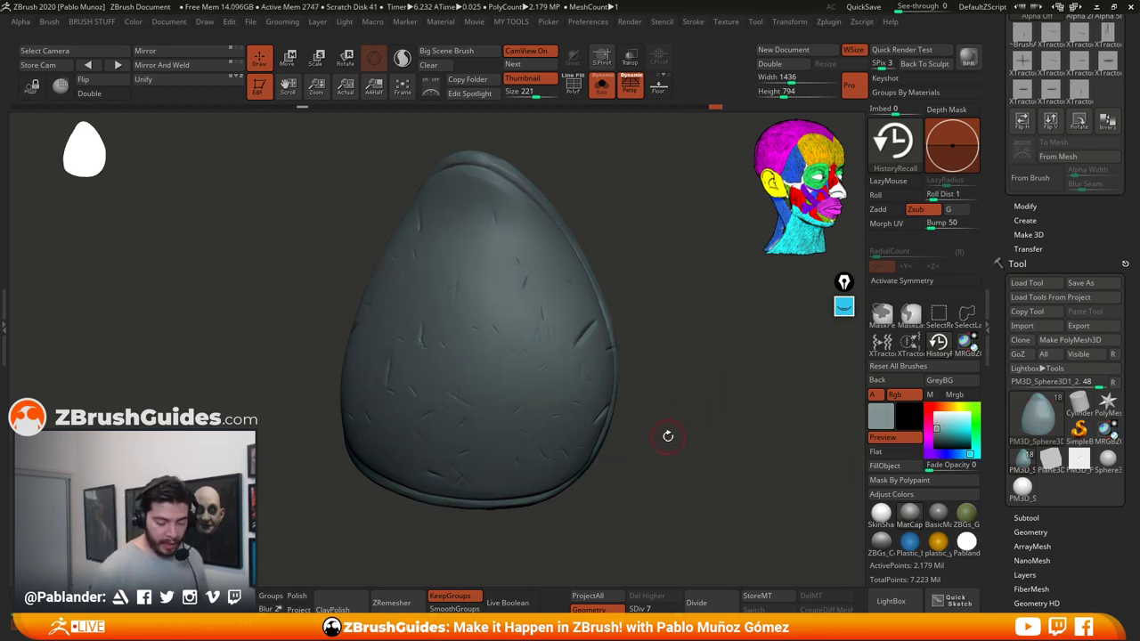
Step: Choose the DamStandard brush and set the current colour to a light warm grey (206, 207, 198)
key(space)
key(space)
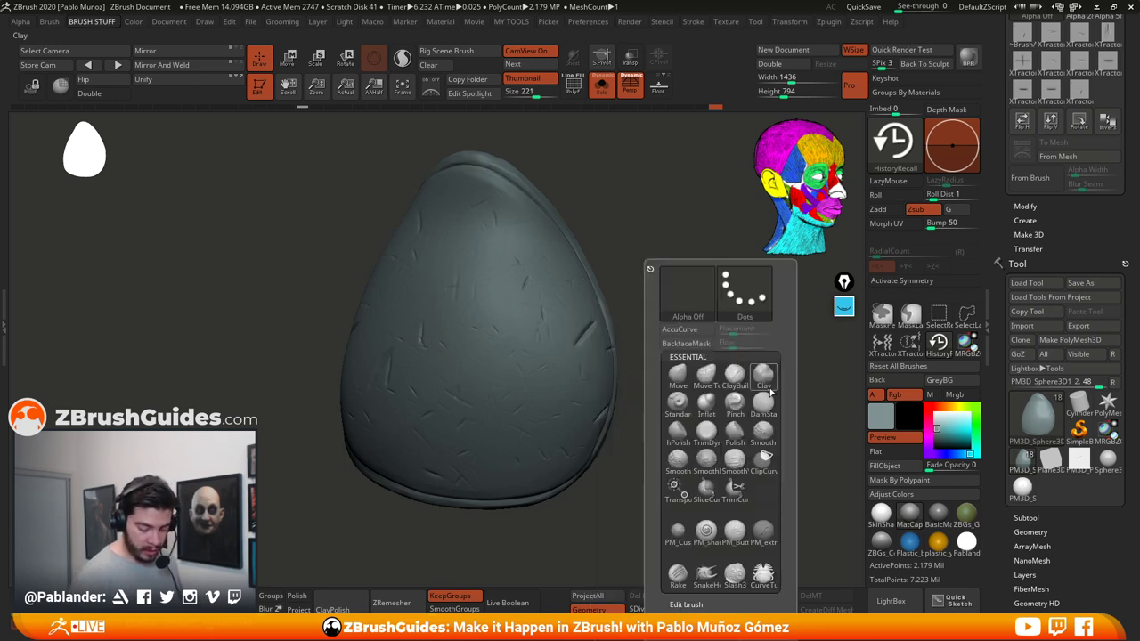
click(766, 408)
key(space)
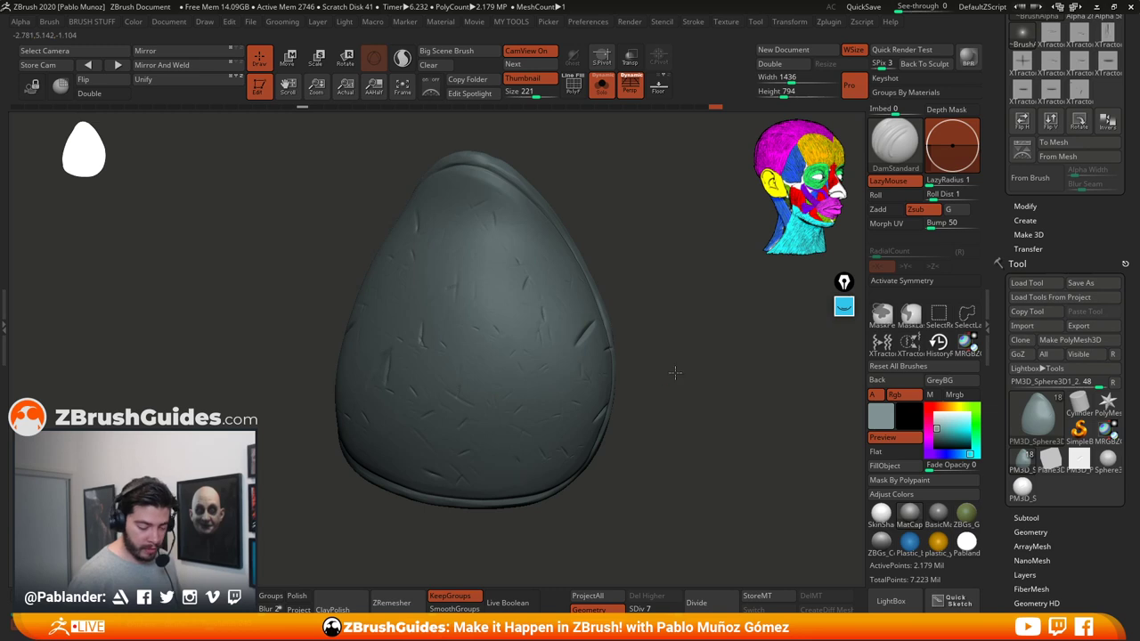
mouse_move(675, 373)
mouse_down()
mouse_move(659, 382)
mouse_move(656, 363)
mouse_up()
drag(942, 424, 937, 416)
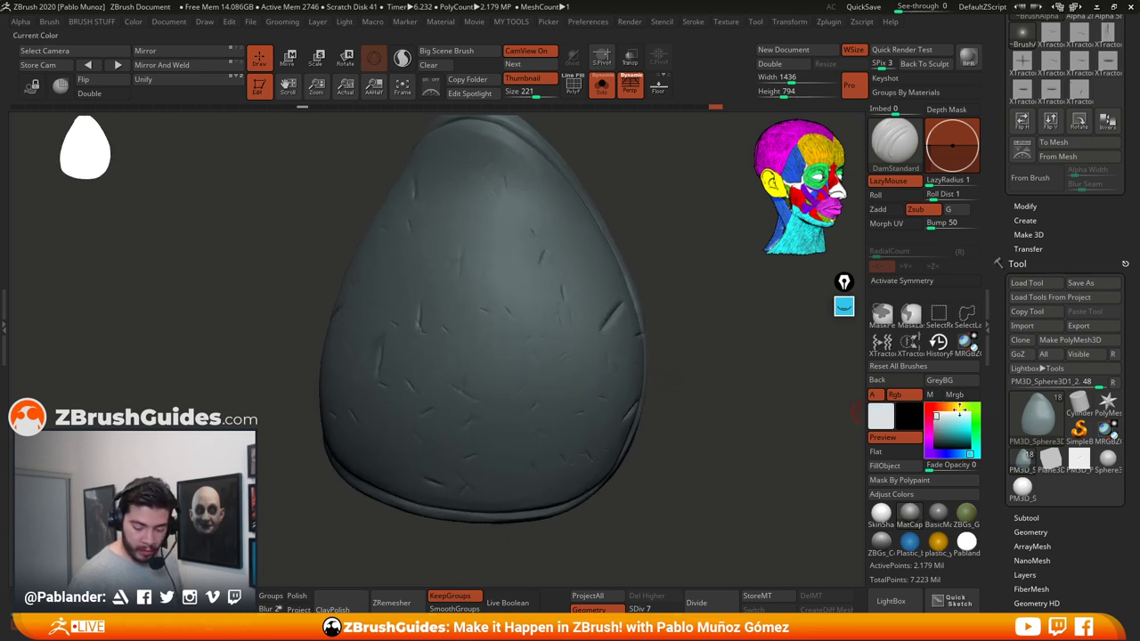
click(962, 406)
click(937, 418)
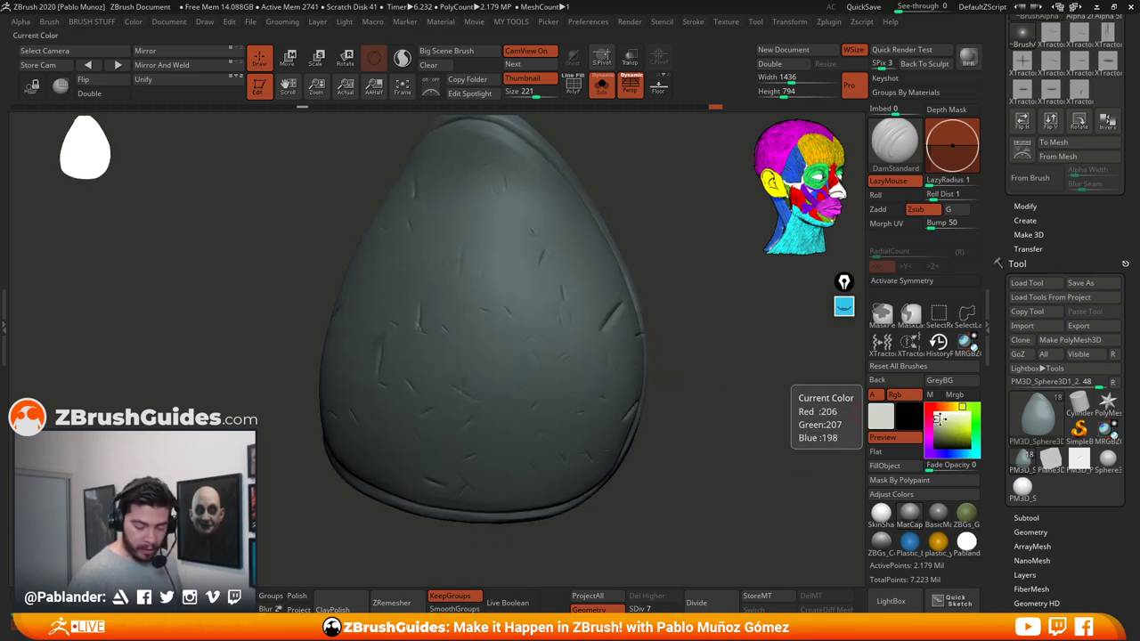
Step: Try long diagonal DamStandard cuts in light grey across the armour piece's centre
drag(546, 316, 442, 389)
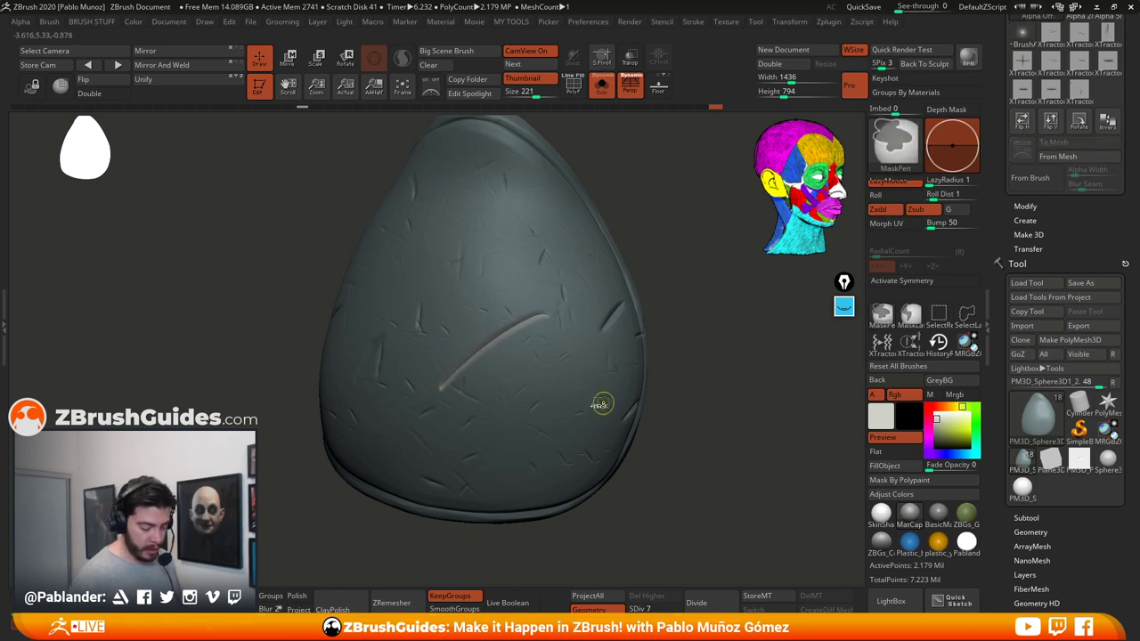
key(ctrl+z)
drag(599, 340, 476, 437)
mouse_move(657, 445)
mouse_down()
mouse_move(674, 424)
mouse_move(654, 419)
mouse_up()
key(ctrl+z)
drag(549, 308, 484, 423)
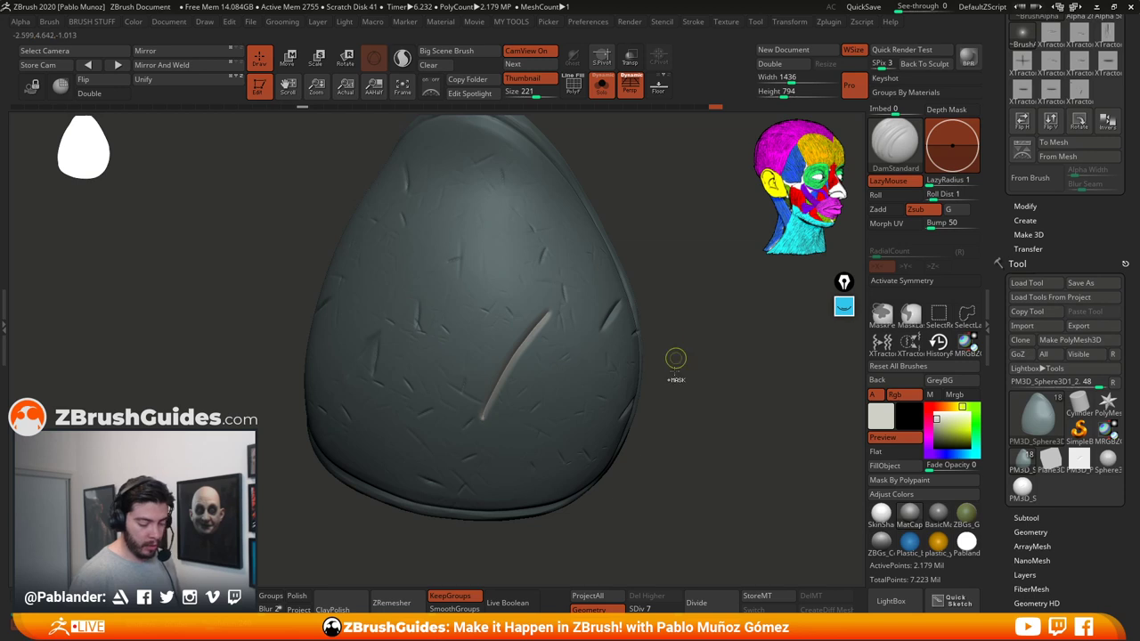
key(ctrl+z)
Step: Set the secondary colour to the same light grey and dab a small cluster of dots at the armour piece's centre
key(space)
alt+drag(688, 371, 593, 341)
ctrl+right_drag(592, 341, 534, 403)
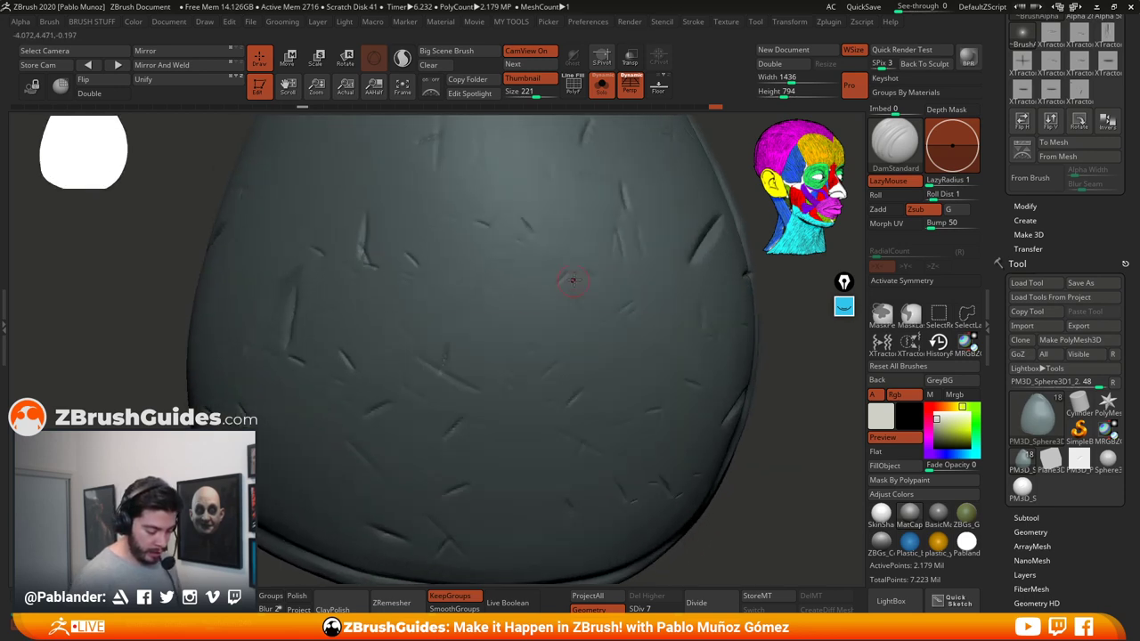
key(space)
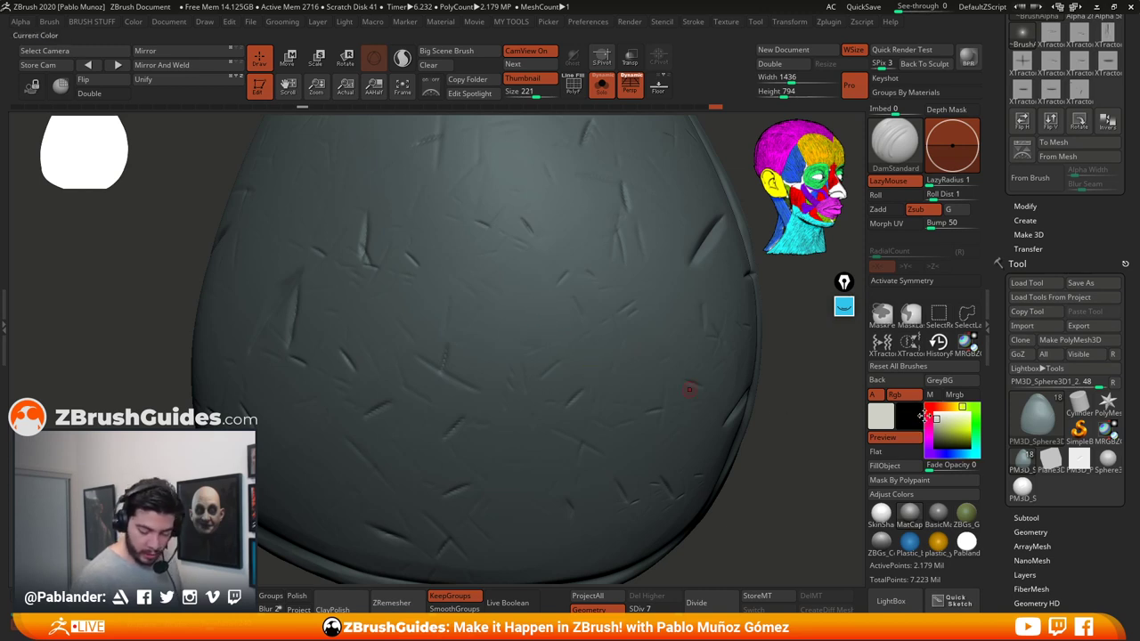
click(886, 415)
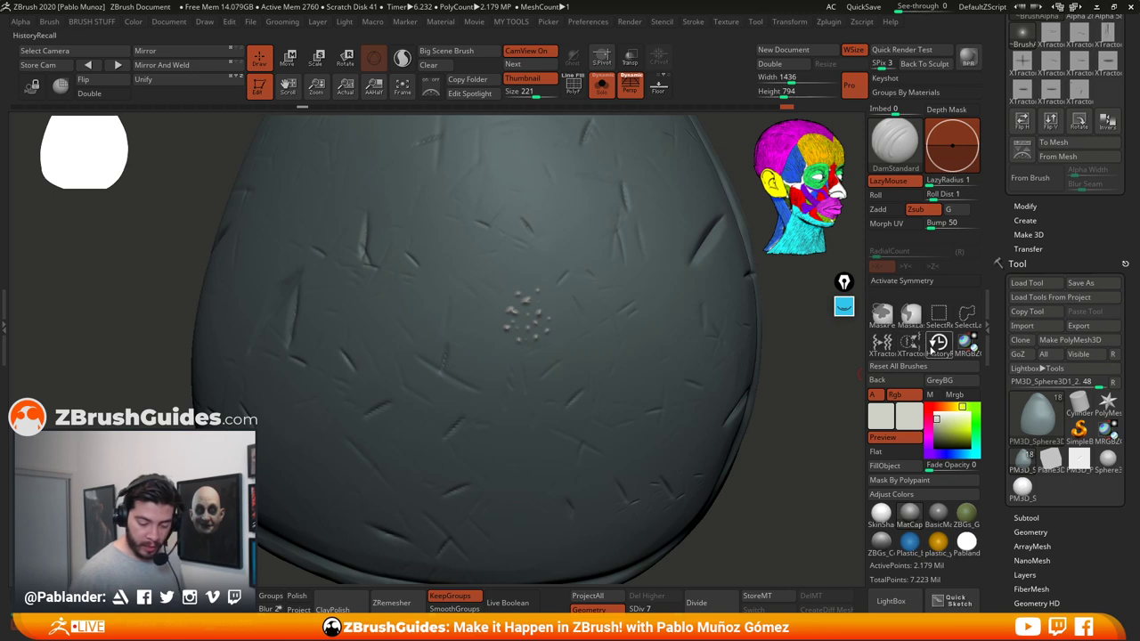
Step: Extract the light grey dot cluster as an alpha with the XTractorDragRect brush and the From Brush option
click(912, 344)
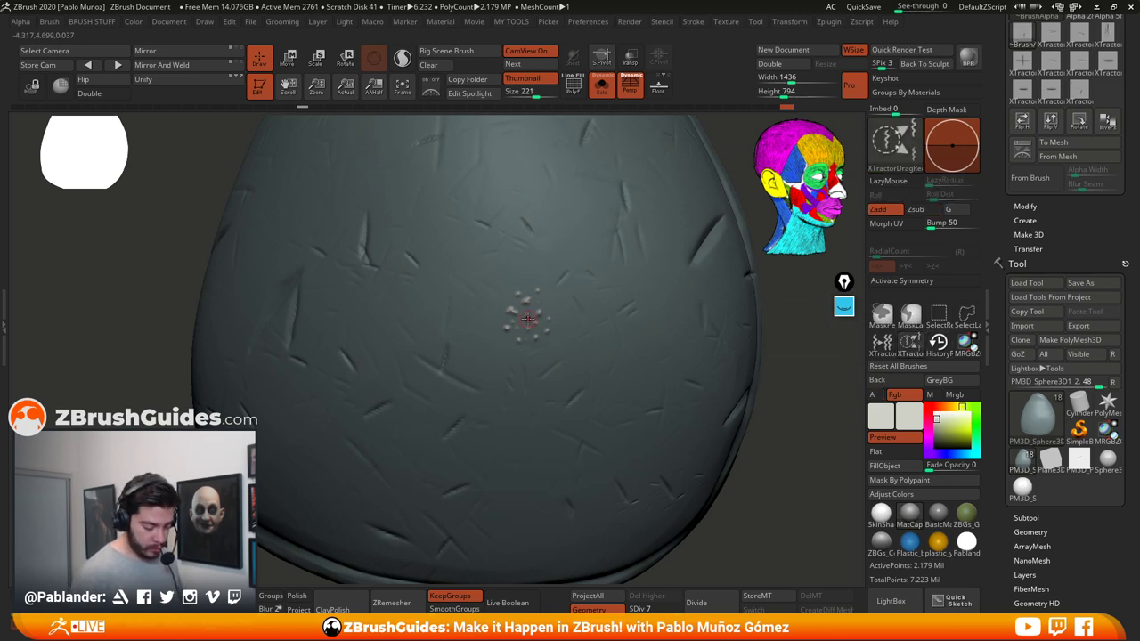
click(1030, 178)
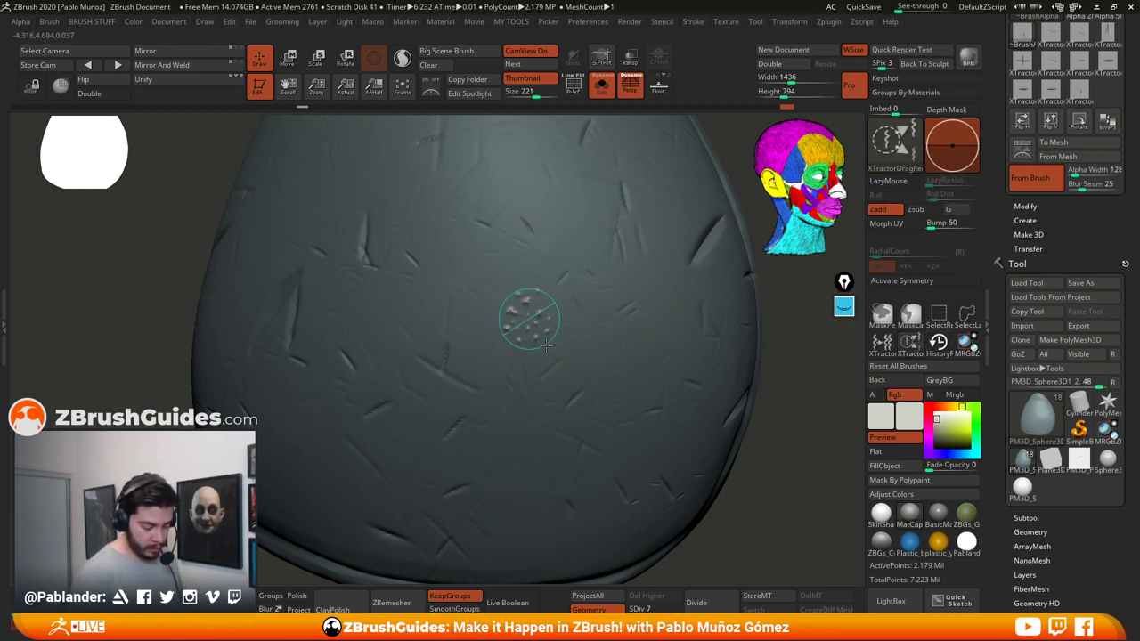
drag(557, 348, 668, 501)
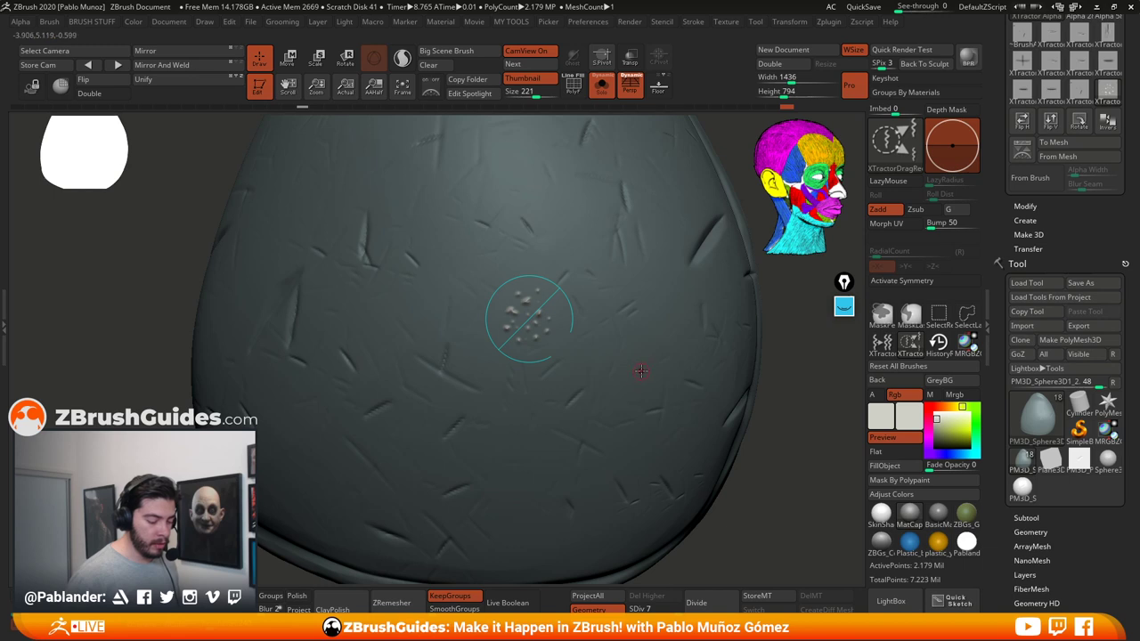
Step: Stamp the extracted dots at varied sizes and angles around the original cluster to build a dense patch
click(550, 239)
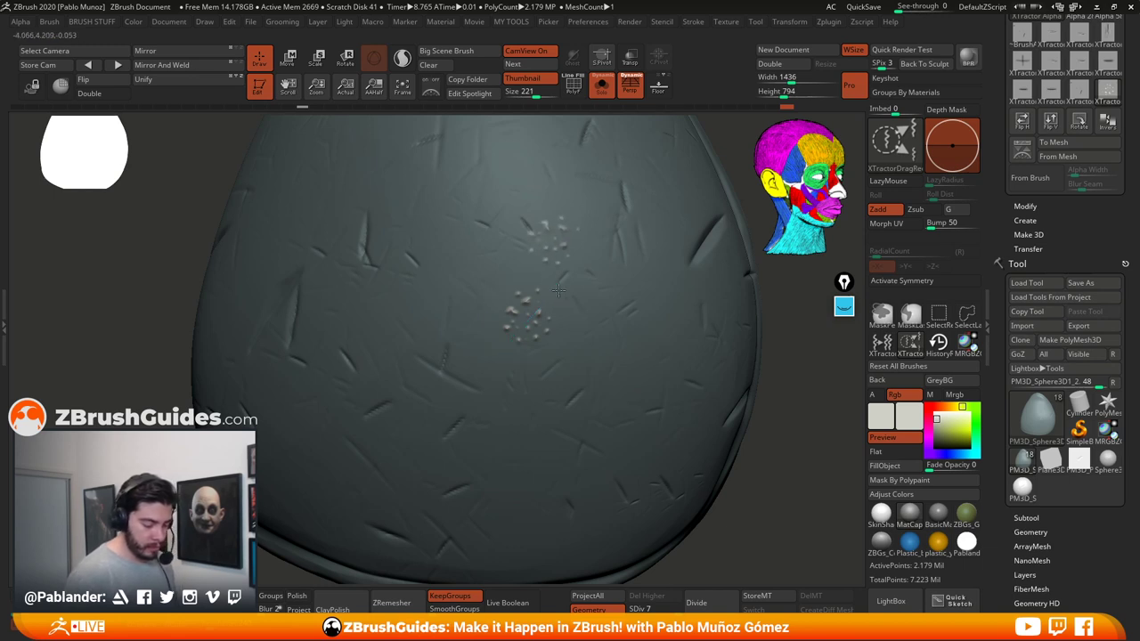
drag(558, 291, 590, 277)
drag(595, 327, 615, 335)
drag(527, 273, 554, 294)
drag(467, 299, 530, 367)
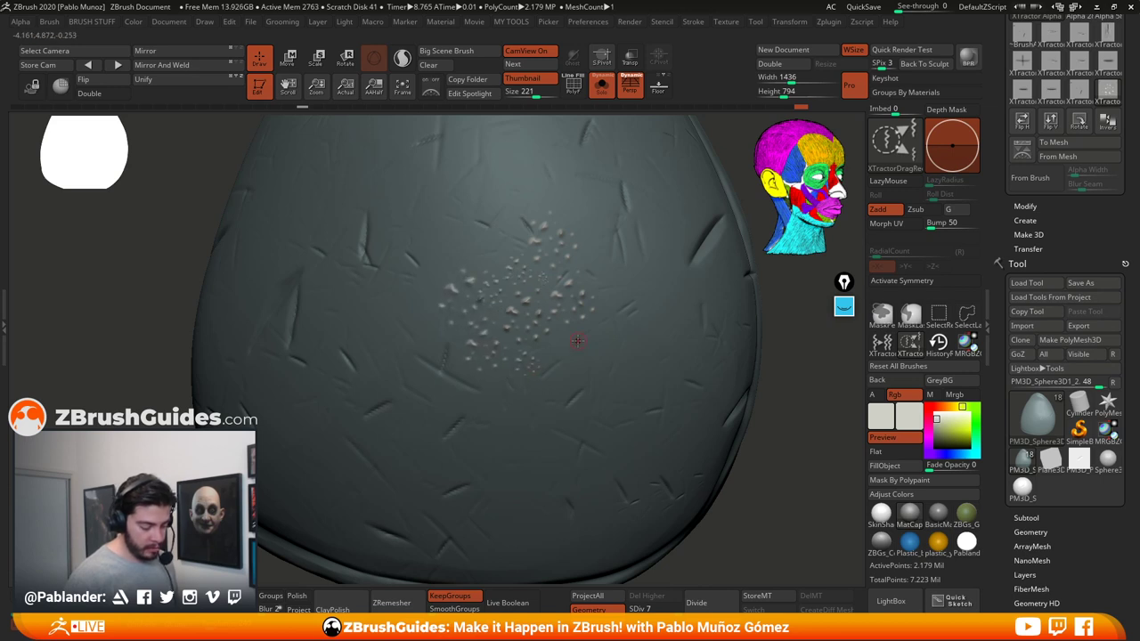
click(547, 360)
click(485, 243)
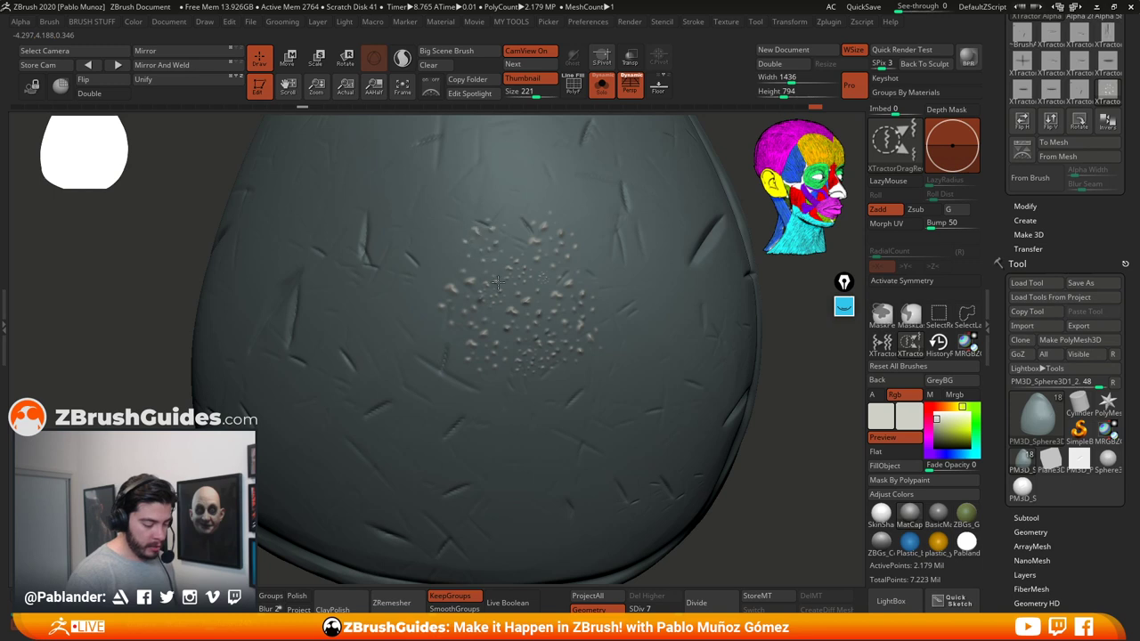
drag(520, 233, 489, 240)
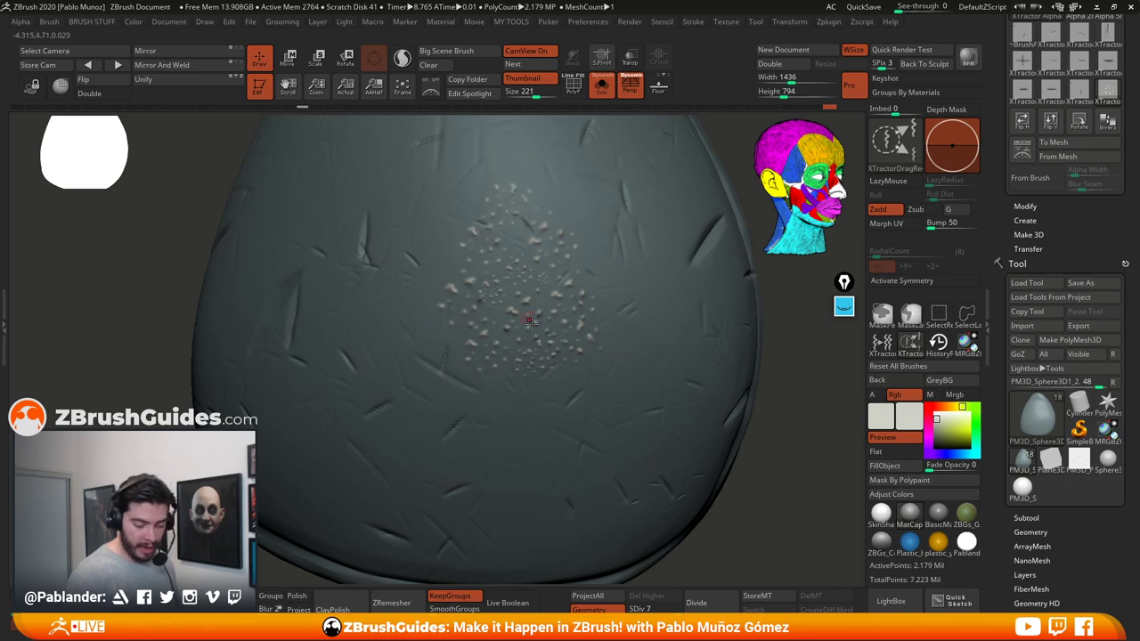
alt+right_drag(691, 398, 655, 383)
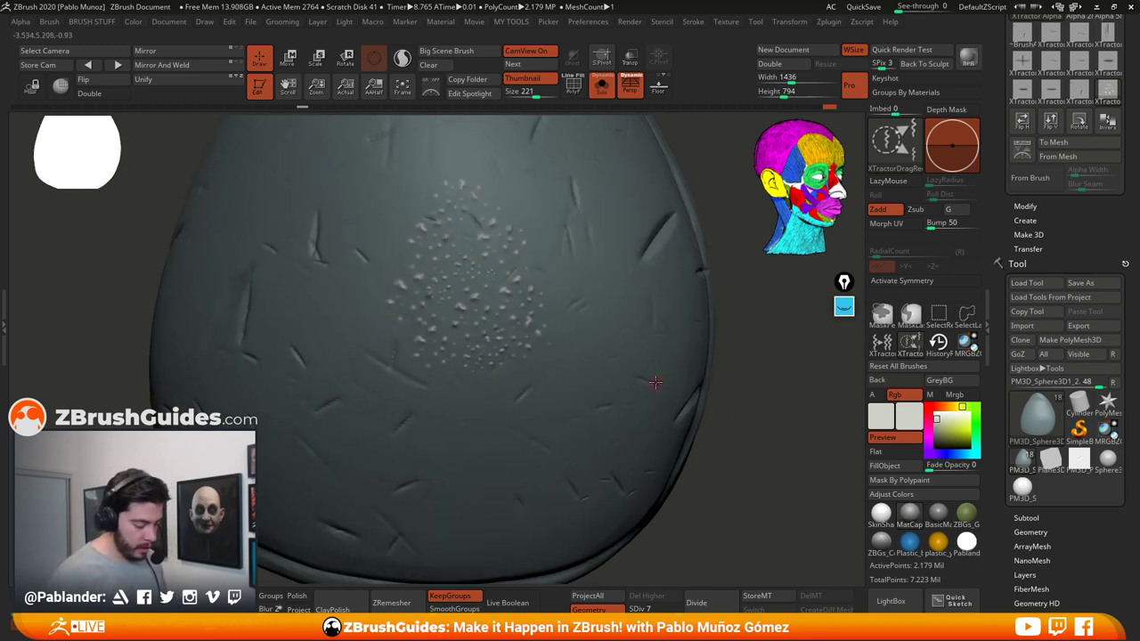
Step: Set the secondary colour to olive green (145, 170, 0) and the main colour to a bright yellow-green
click(973, 436)
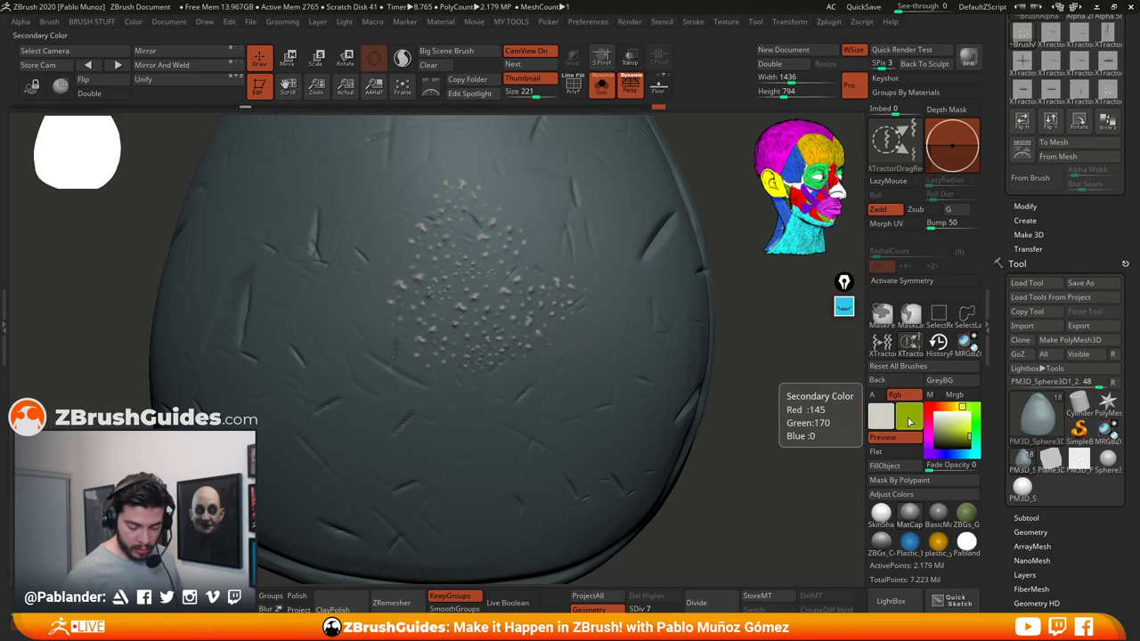
drag(885, 416, 907, 423)
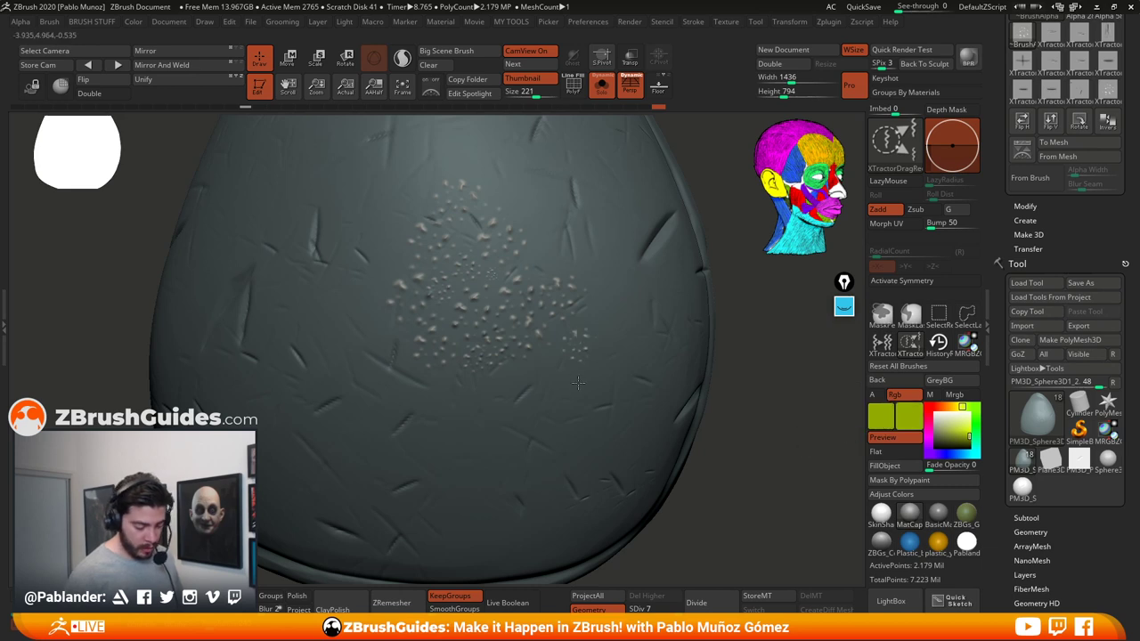
alt+right_drag(604, 361, 607, 377)
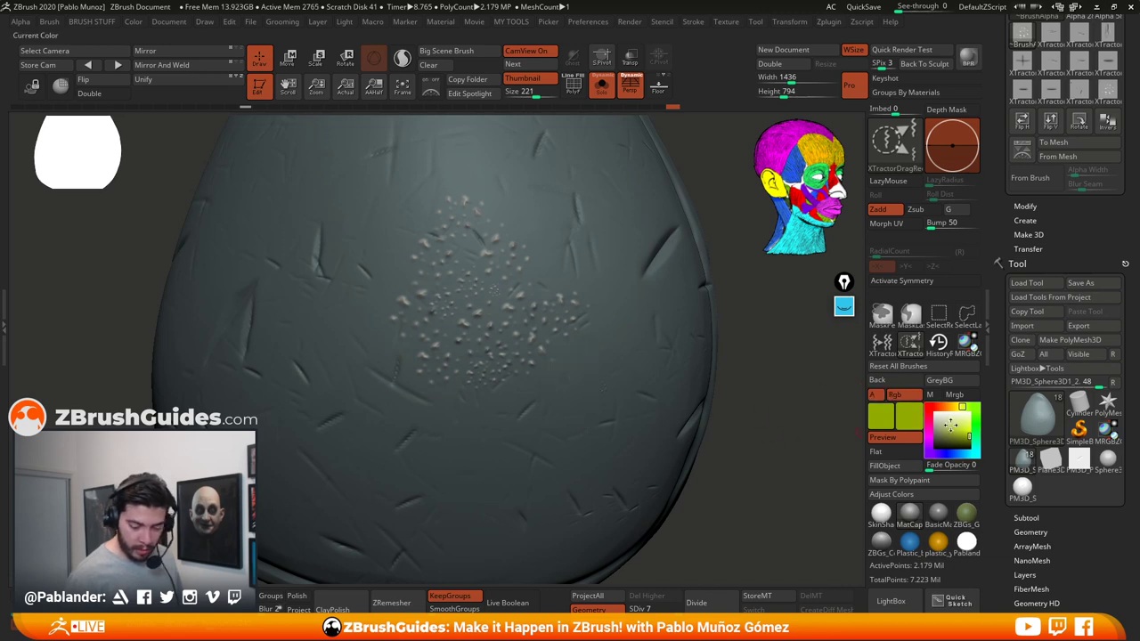
click(971, 431)
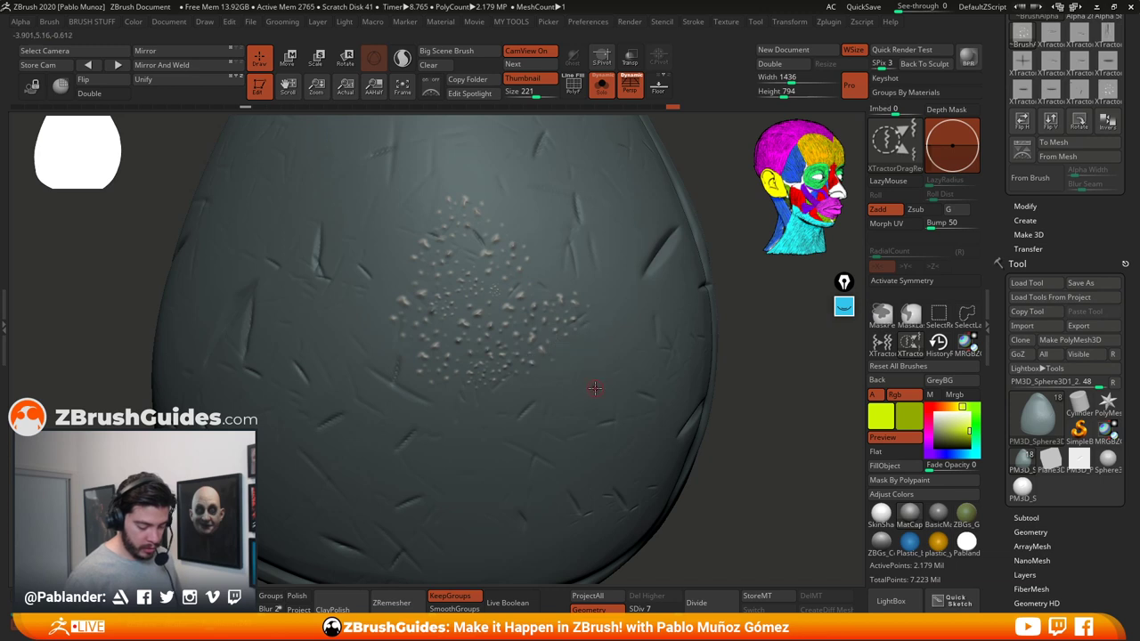
Step: Extend the dot patch at the armour piece's centre downward with more stamps of the extracted alpha
key(space)
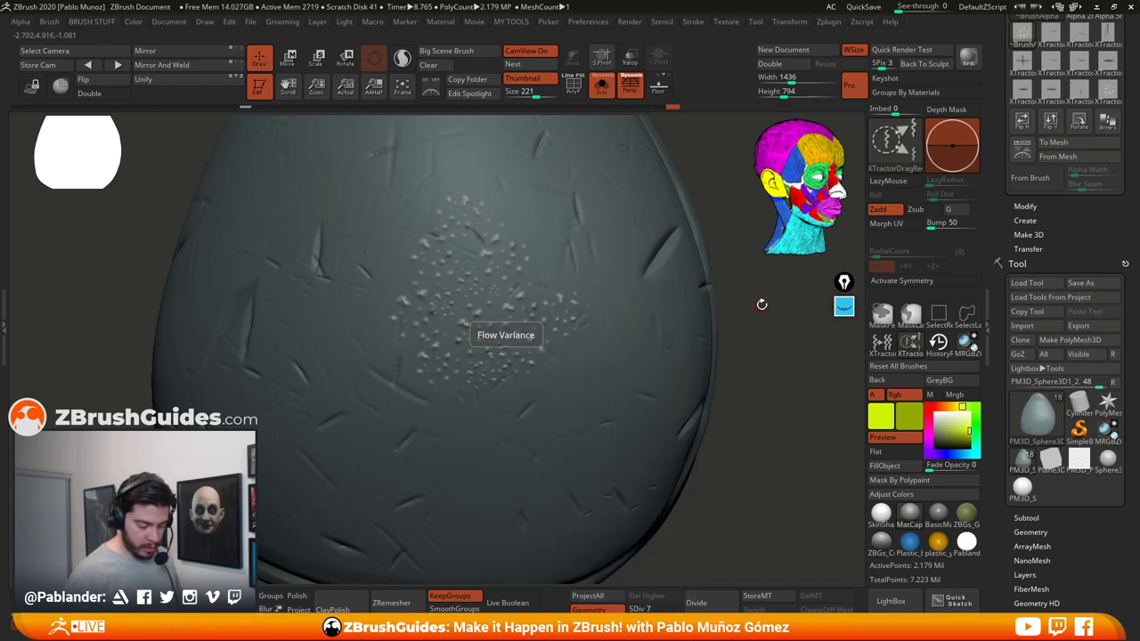
ctrl+right_drag(634, 382, 594, 344)
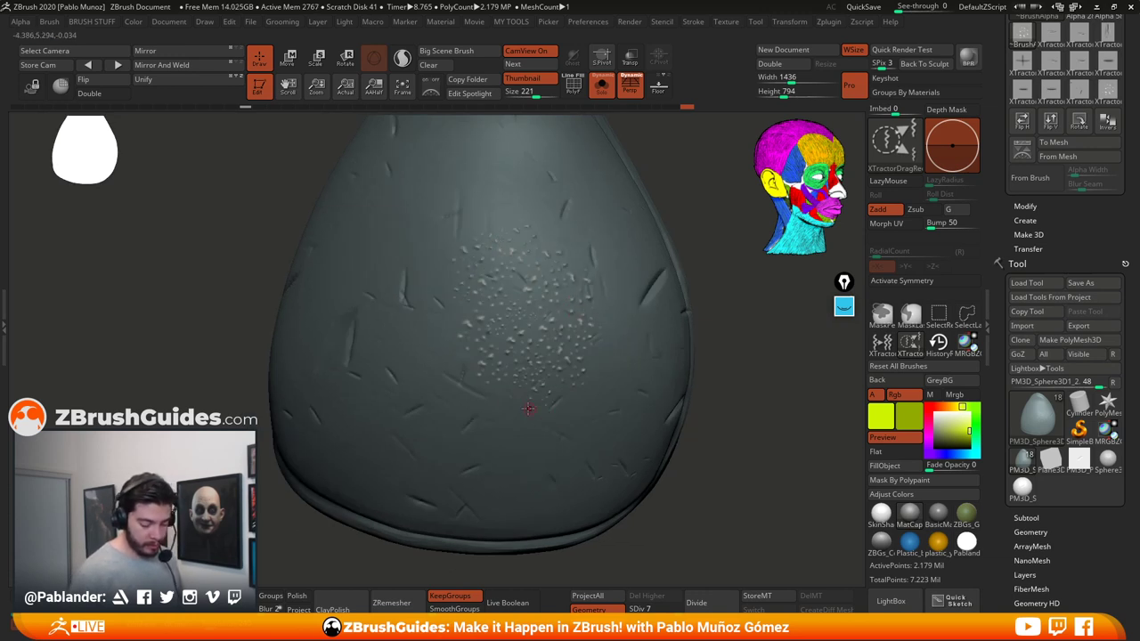
right_drag(636, 403, 622, 413)
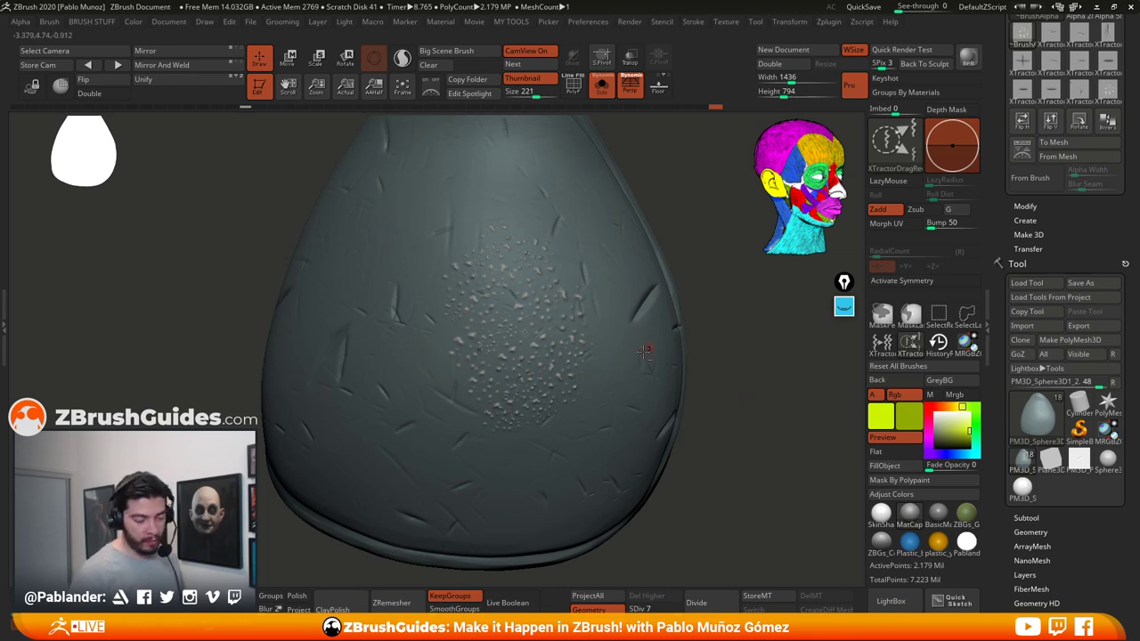
alt+right_drag(643, 352, 665, 353)
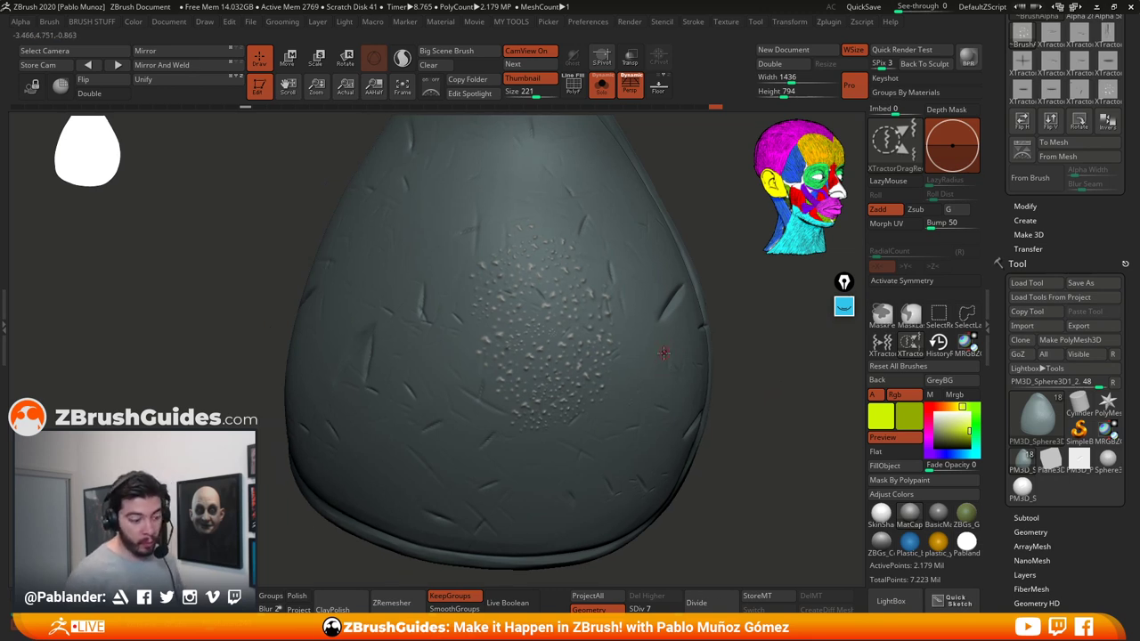
Step: Extract the dot patch on the armour piece as a rolling alpha with the XTractor brush and the From Brush option
click(881, 342)
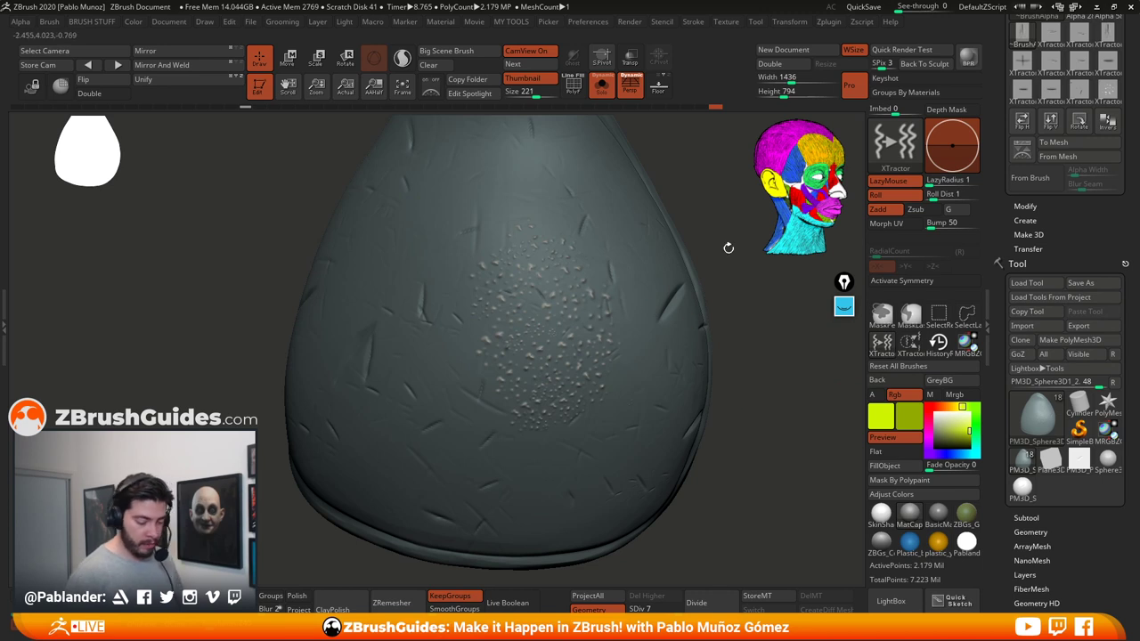
key(space)
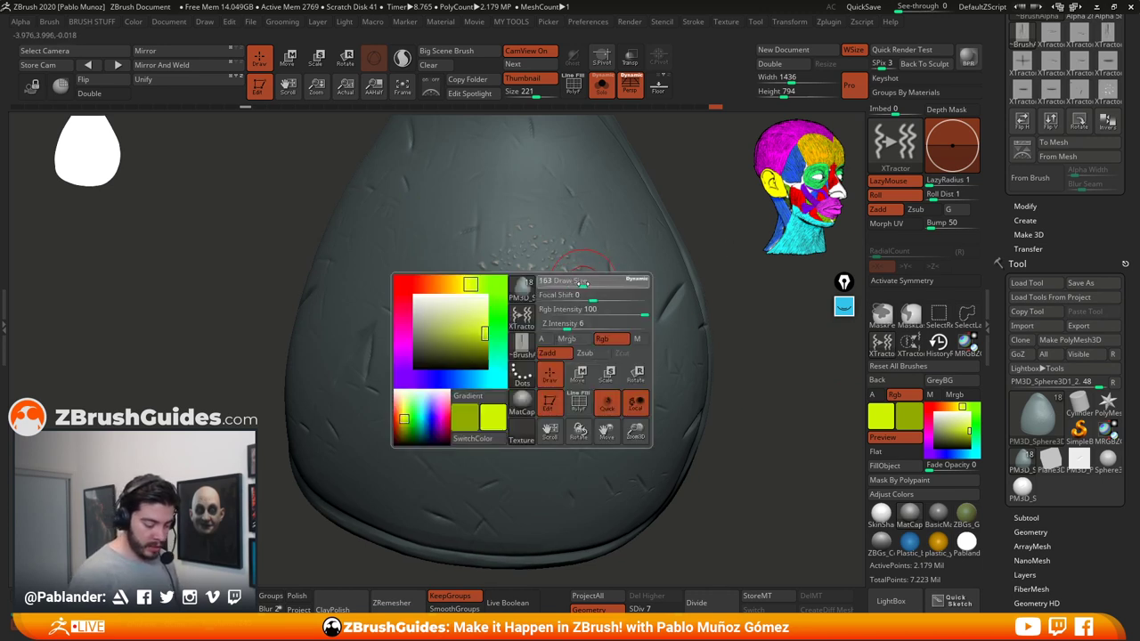
key(g)
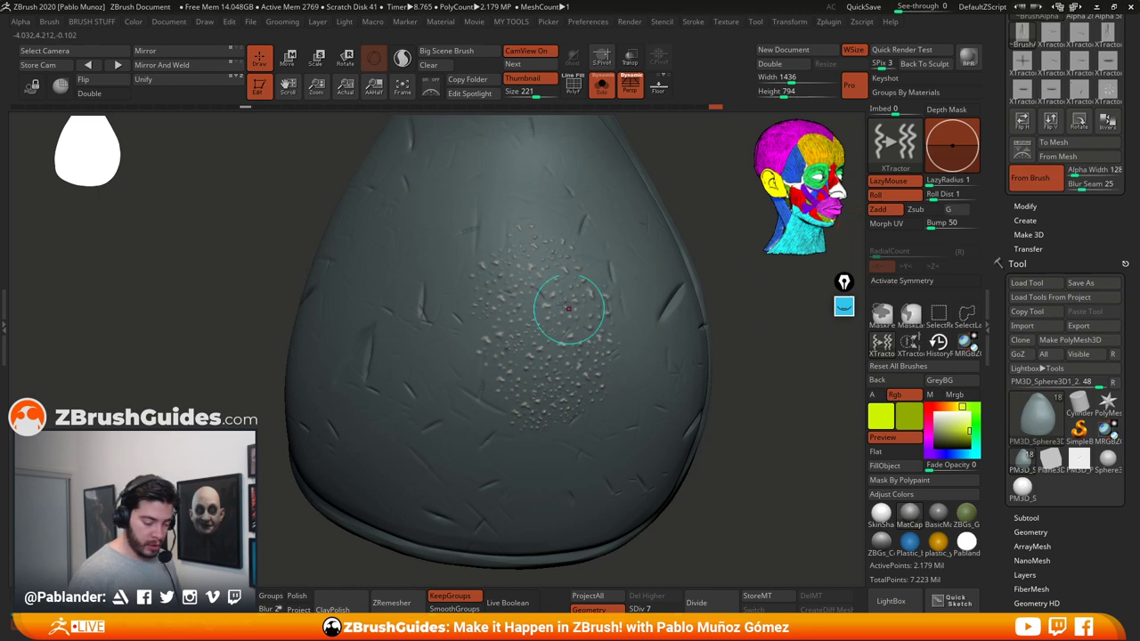
mouse_move(532, 242)
mouse_down()
mouse_move(557, 337)
mouse_move(547, 399)
mouse_up()
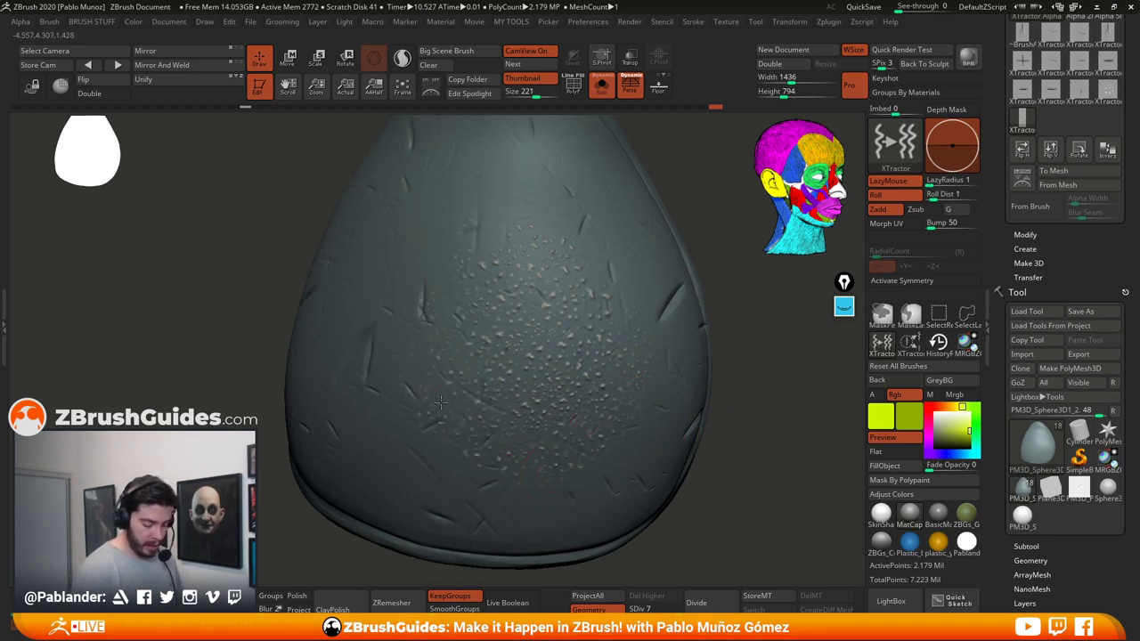
Step: Paint the extracted dot texture over the armour piece's front, sides and top, out to the rim, with the XTractor brush
mouse_move(713, 397)
mouse_down()
mouse_move(758, 400)
mouse_move(652, 357)
mouse_up()
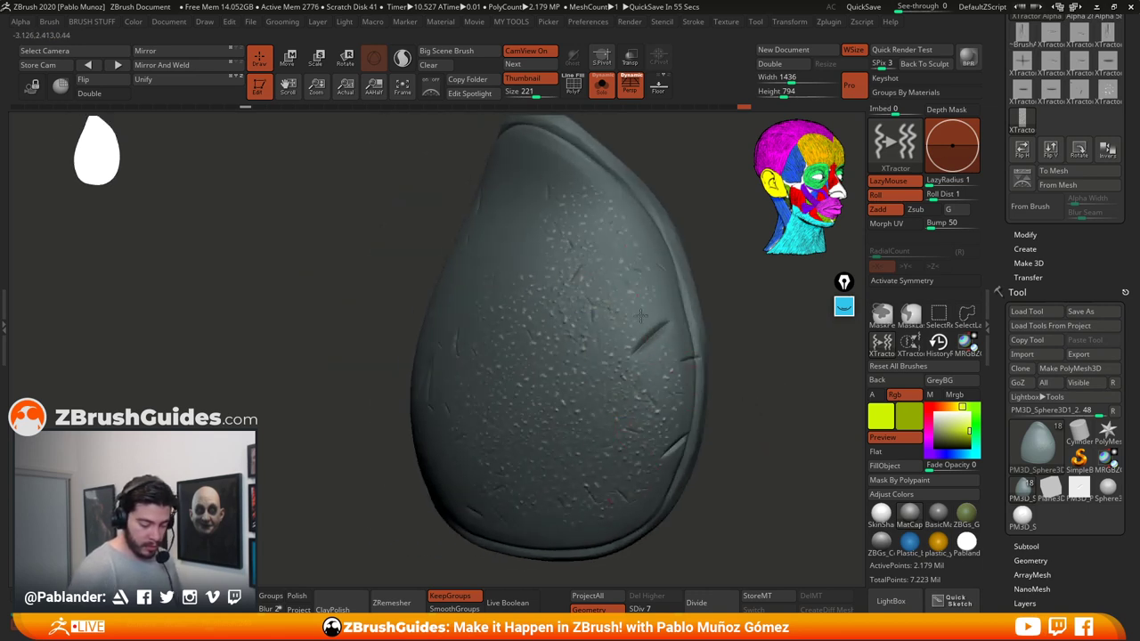
right_drag(663, 347, 532, 225)
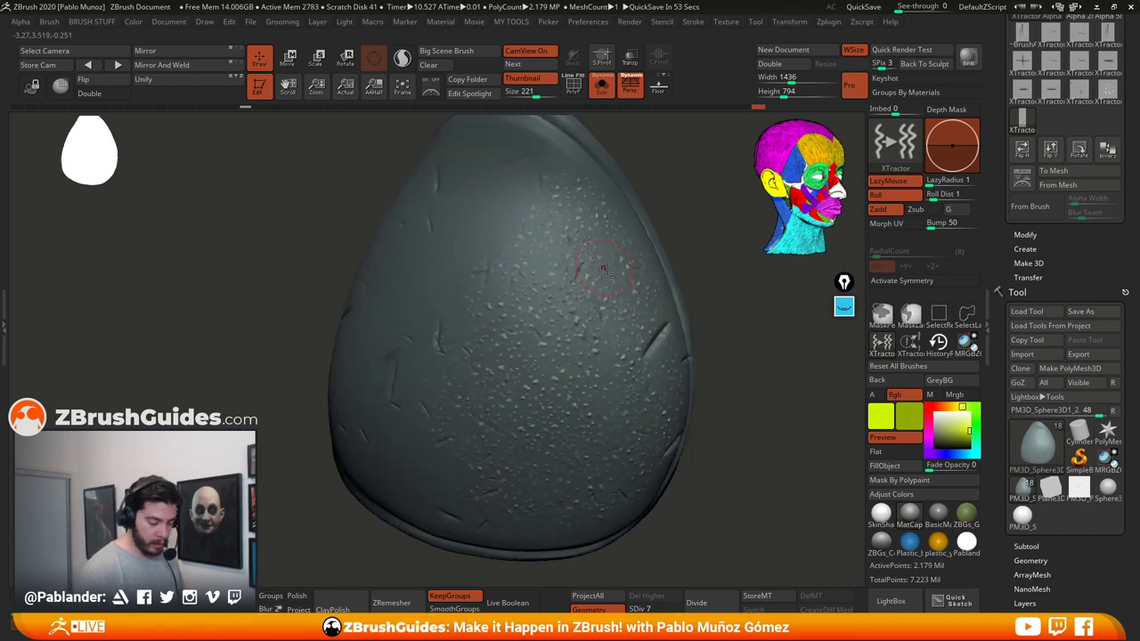
right_drag(603, 268, 647, 258)
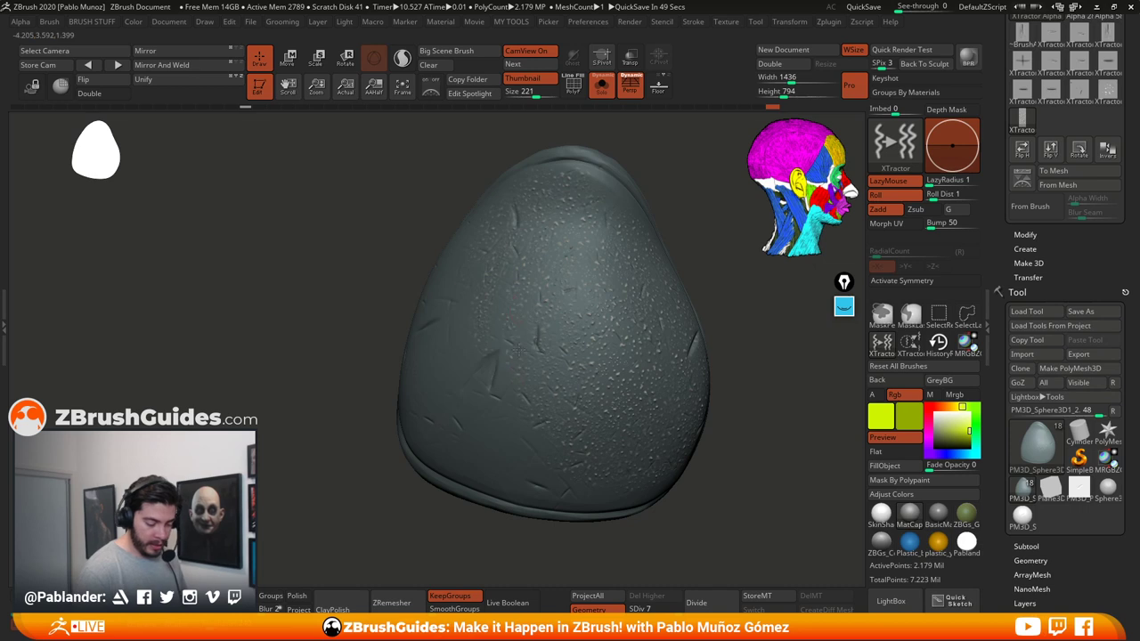
right_drag(607, 369, 700, 349)
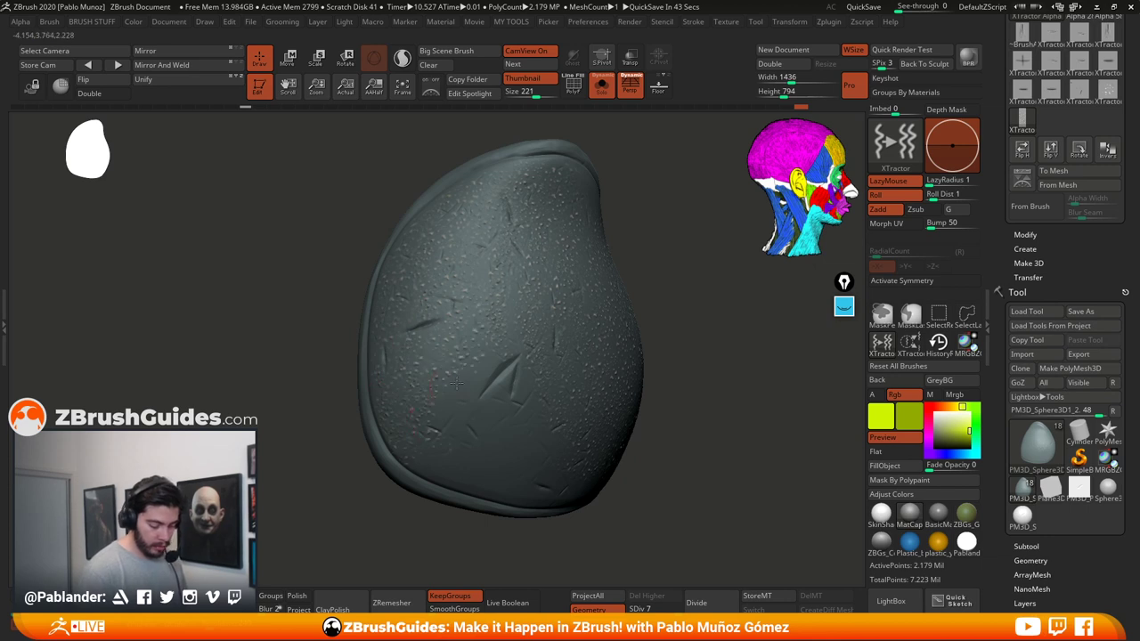
right_drag(625, 430, 660, 410)
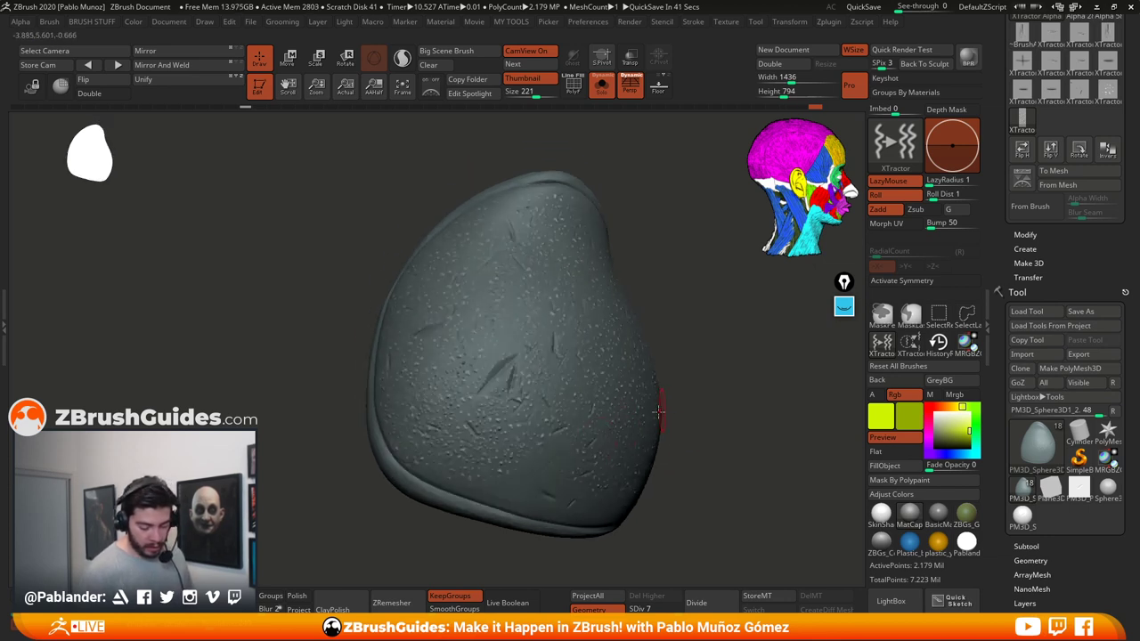
mouse_move(545, 483)
right_down()
mouse_move(738, 450)
mouse_move(633, 414)
right_up()
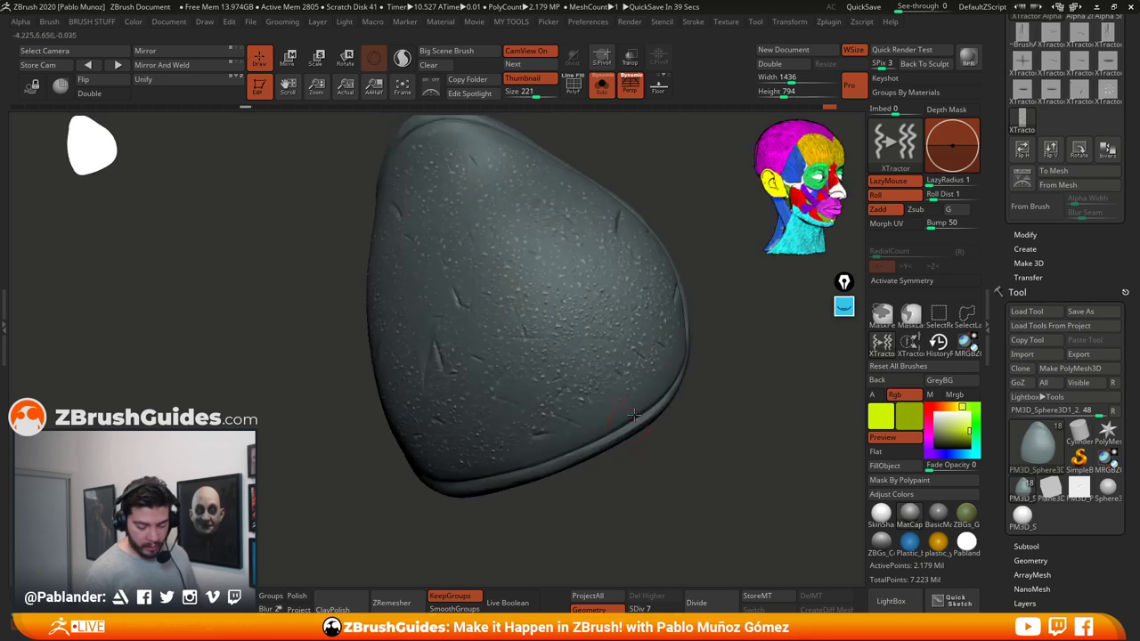
right_drag(508, 395, 624, 395)
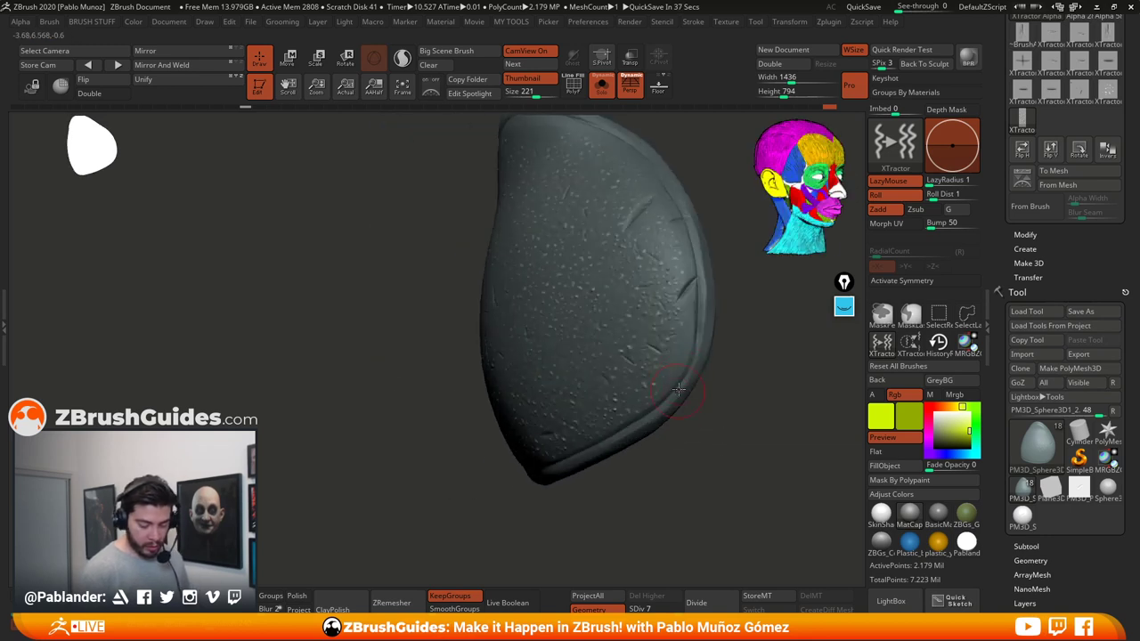
drag(682, 332, 639, 417)
right_drag(766, 374, 666, 351)
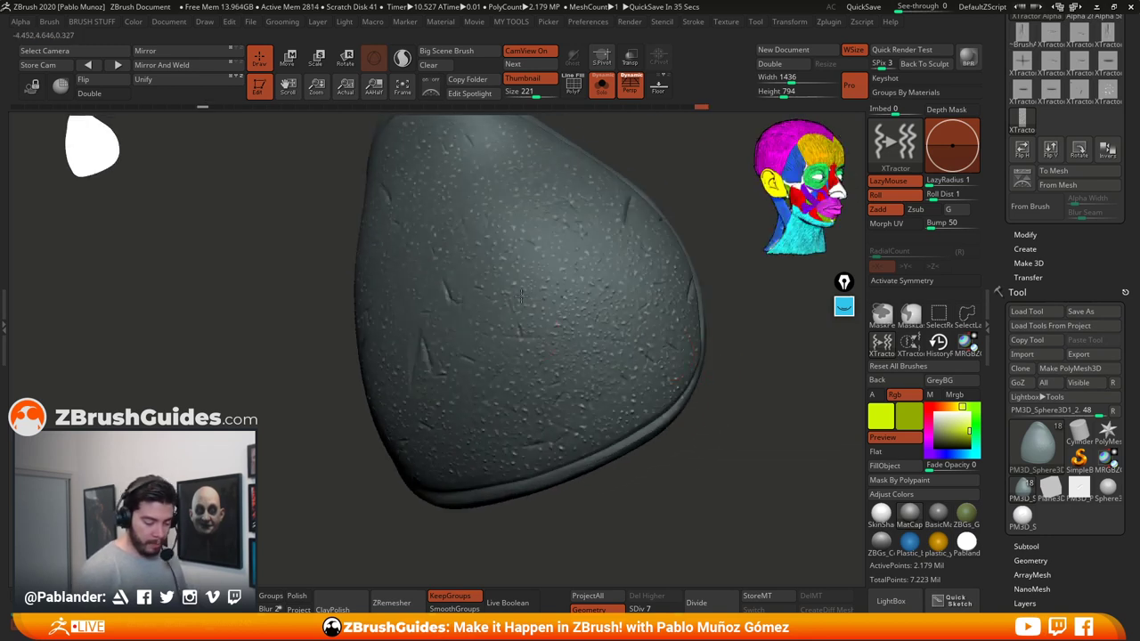
mouse_move(512, 347)
right_down()
mouse_move(534, 337)
mouse_move(524, 316)
right_up()
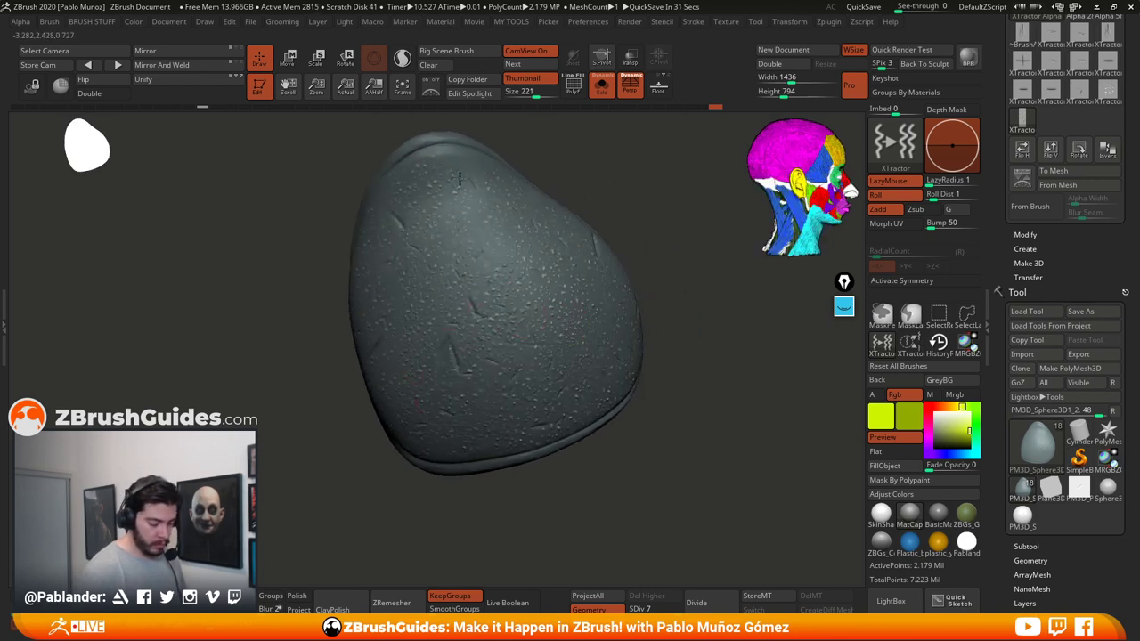
mouse_move(651, 248)
right_down()
mouse_move(689, 354)
mouse_move(675, 401)
mouse_move(659, 419)
mouse_move(599, 413)
right_up()
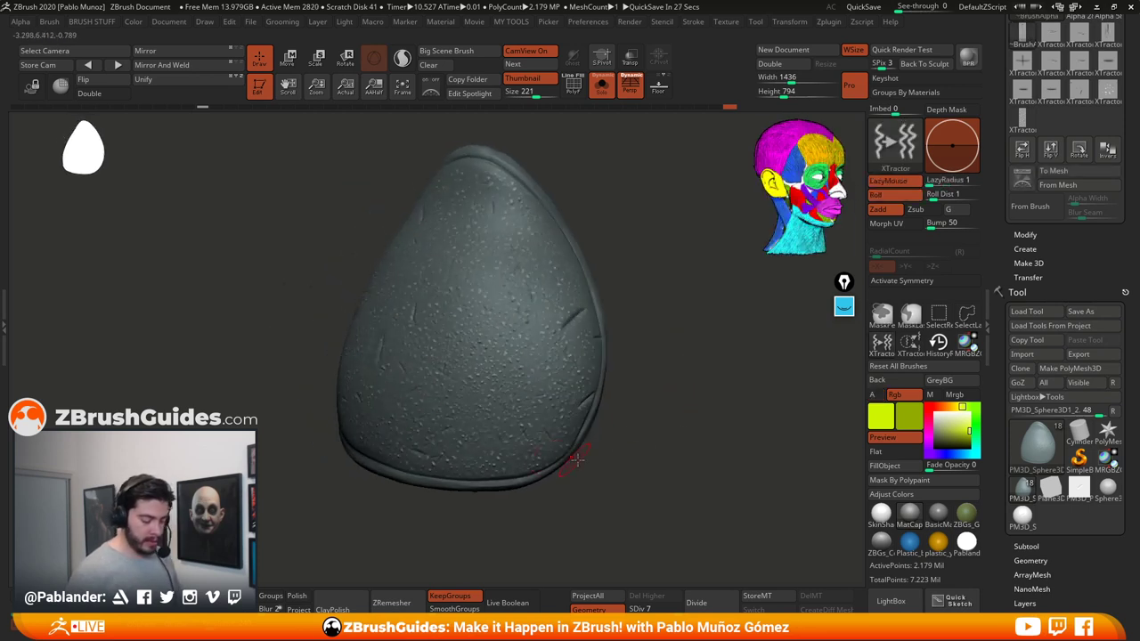
mouse_move(577, 458)
right_down()
mouse_move(674, 415)
mouse_move(563, 326)
right_up()
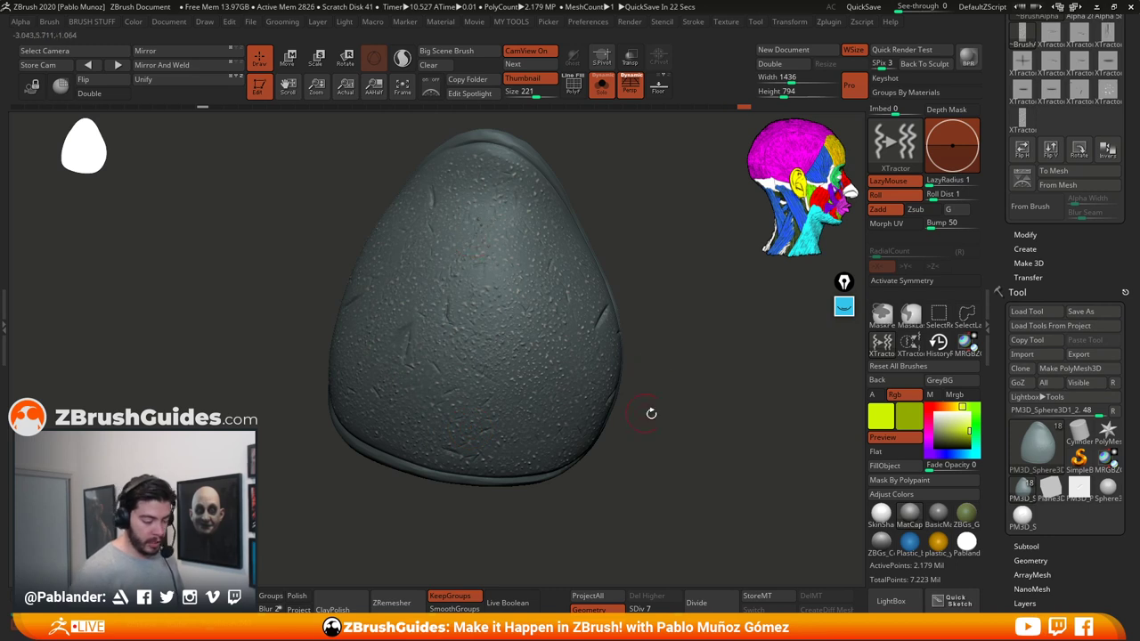
right_drag(650, 413, 527, 283)
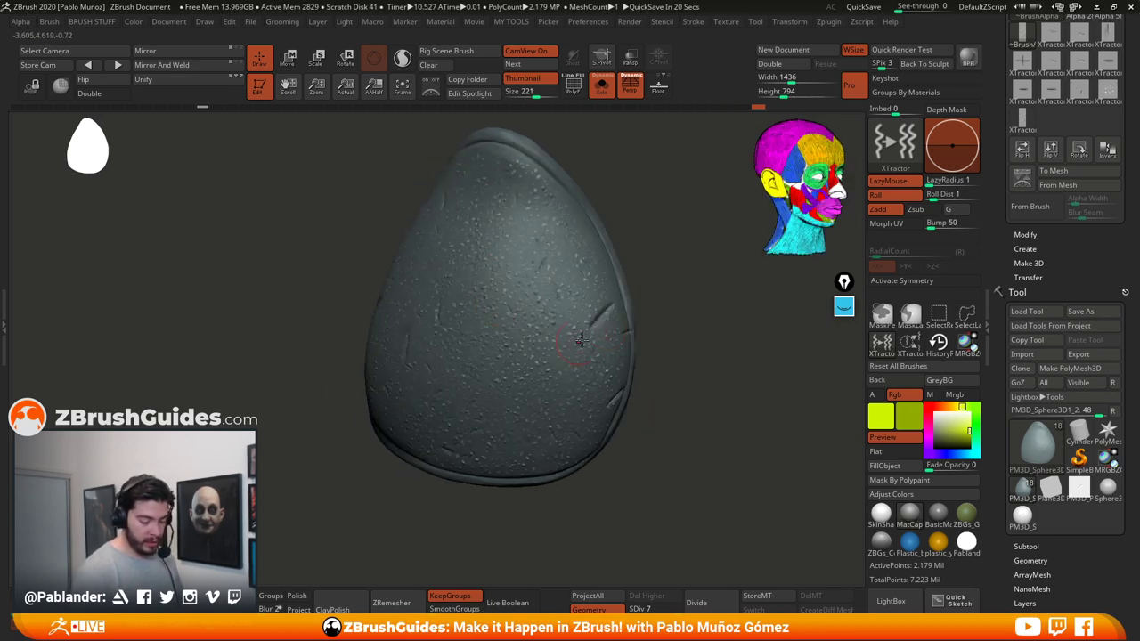
mouse_move(676, 345)
right_down()
mouse_move(689, 338)
mouse_move(687, 360)
right_up()
Step: Turn off the polypaint display of subtool PM3D_Sphere3D1_2 and set the main colour to white
drag(1081, 595, 1077, 317)
scroll(1074, 318, up, 3)
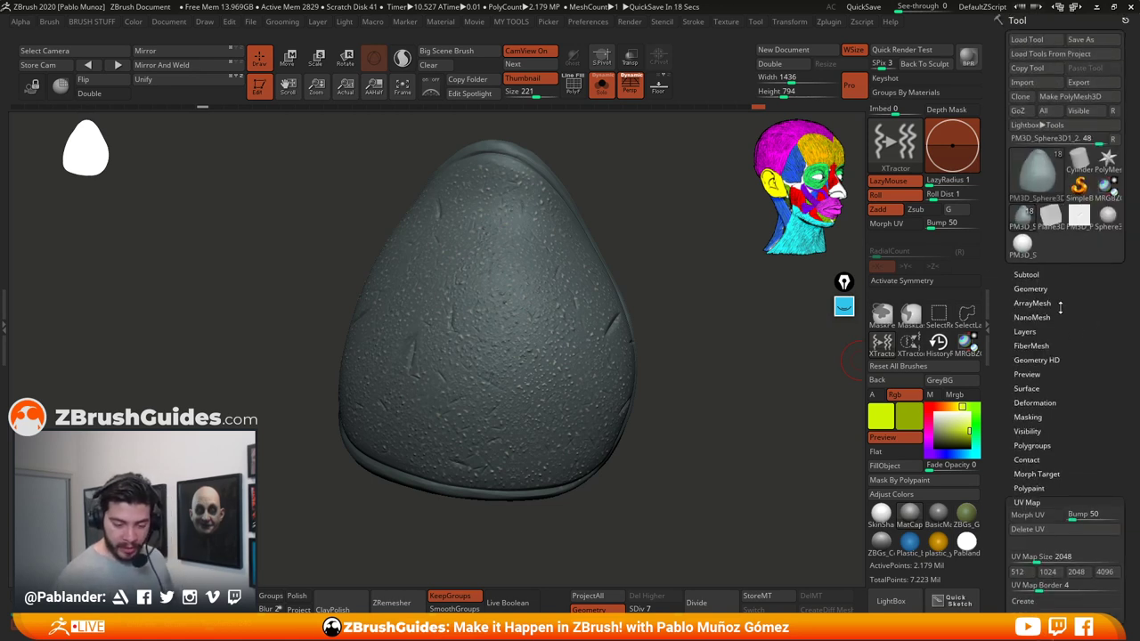
mouse_move(739, 397)
mouse_down()
mouse_move(733, 415)
mouse_move(665, 381)
mouse_up()
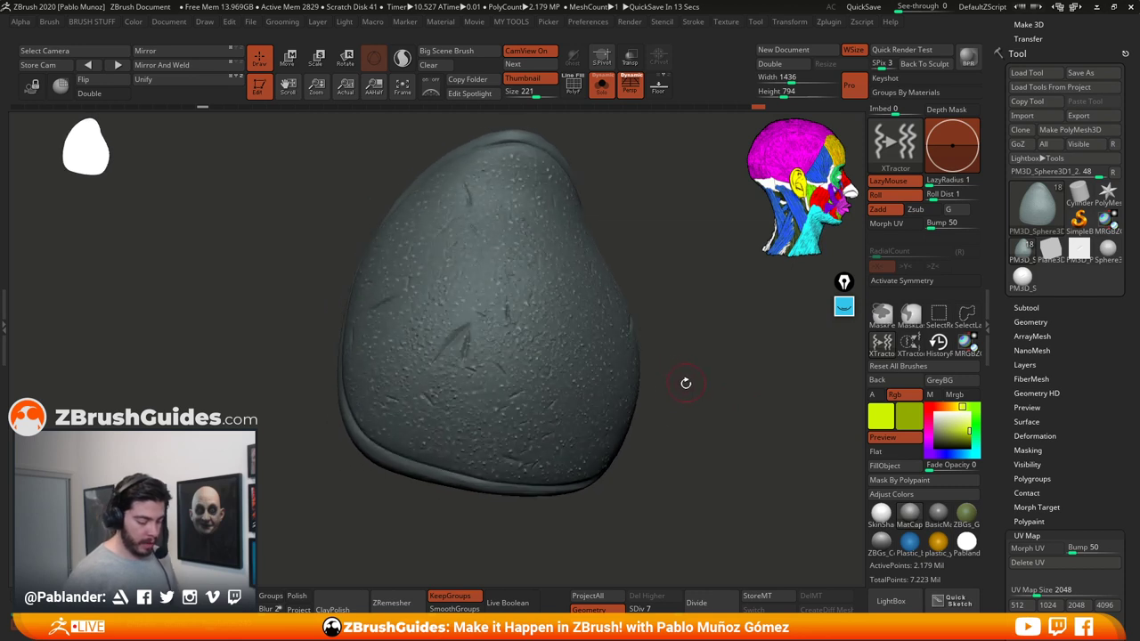
scroll(1060, 323, down, 1)
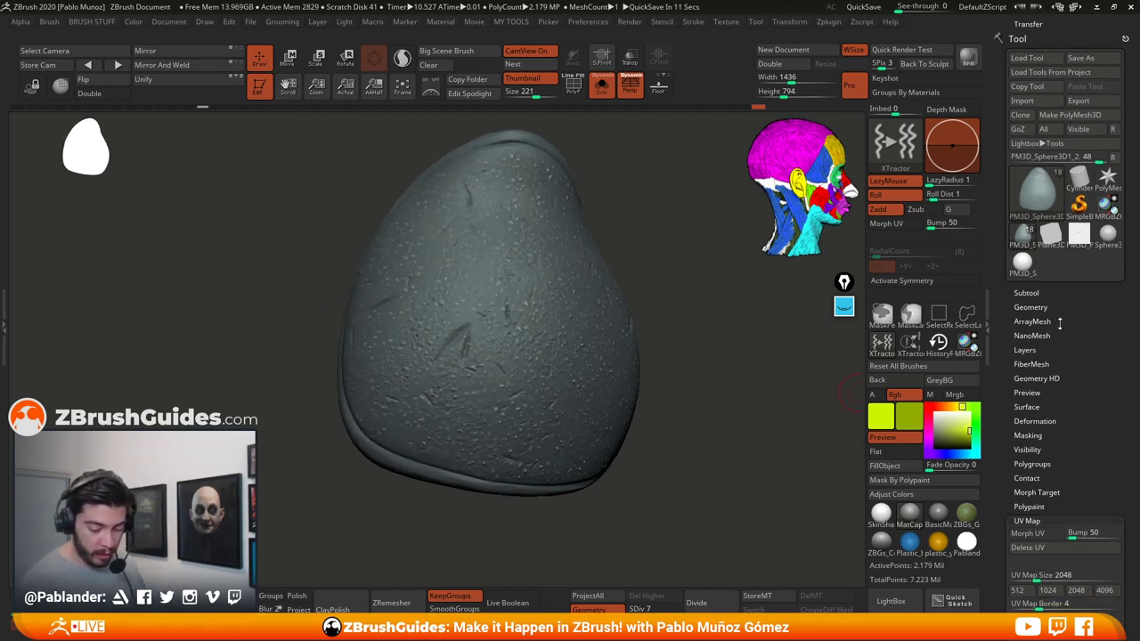
scroll(1060, 324, down, 5)
click(1053, 43)
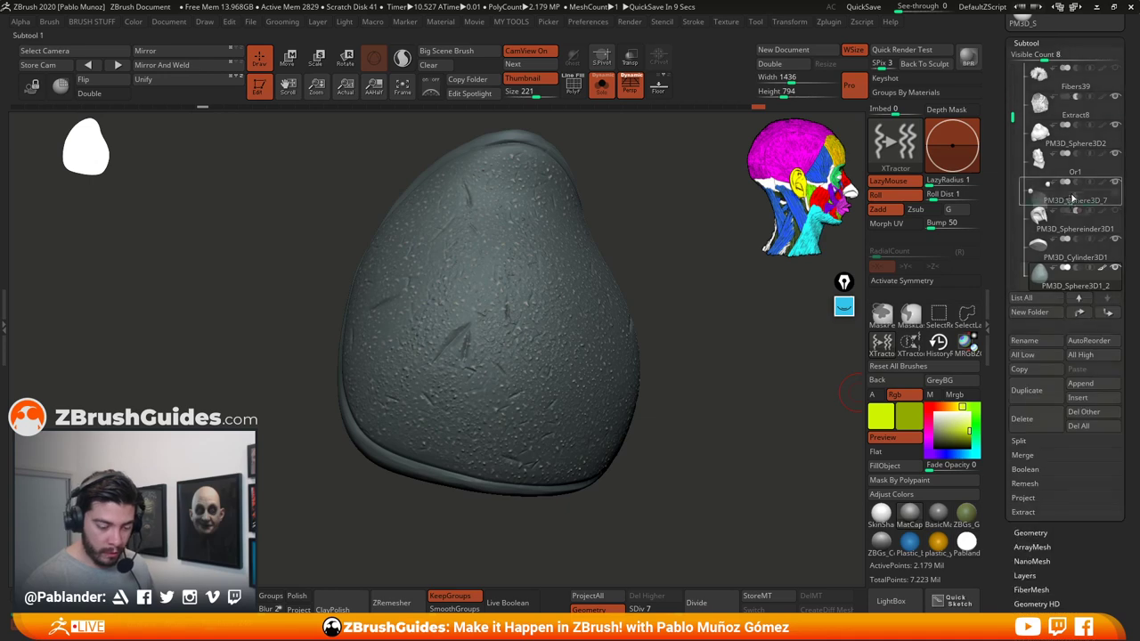
click(1103, 267)
click(929, 416)
click(934, 411)
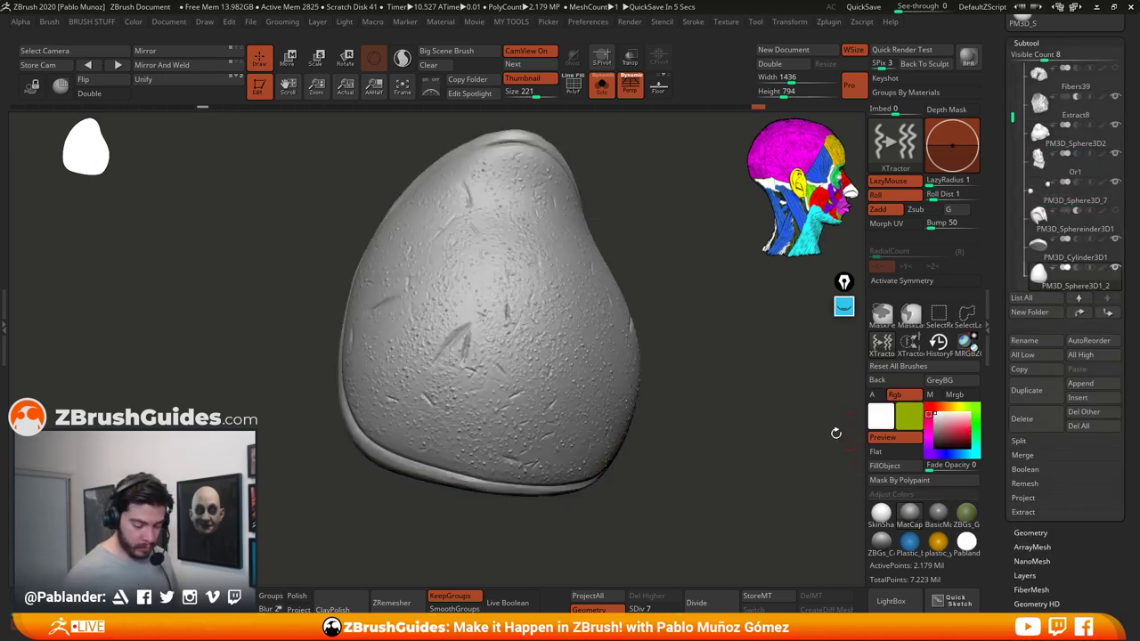
Step: Switch to the TrimDynamic brush and flatten the raised dots around the armour piece's centre
drag(723, 420, 653, 386)
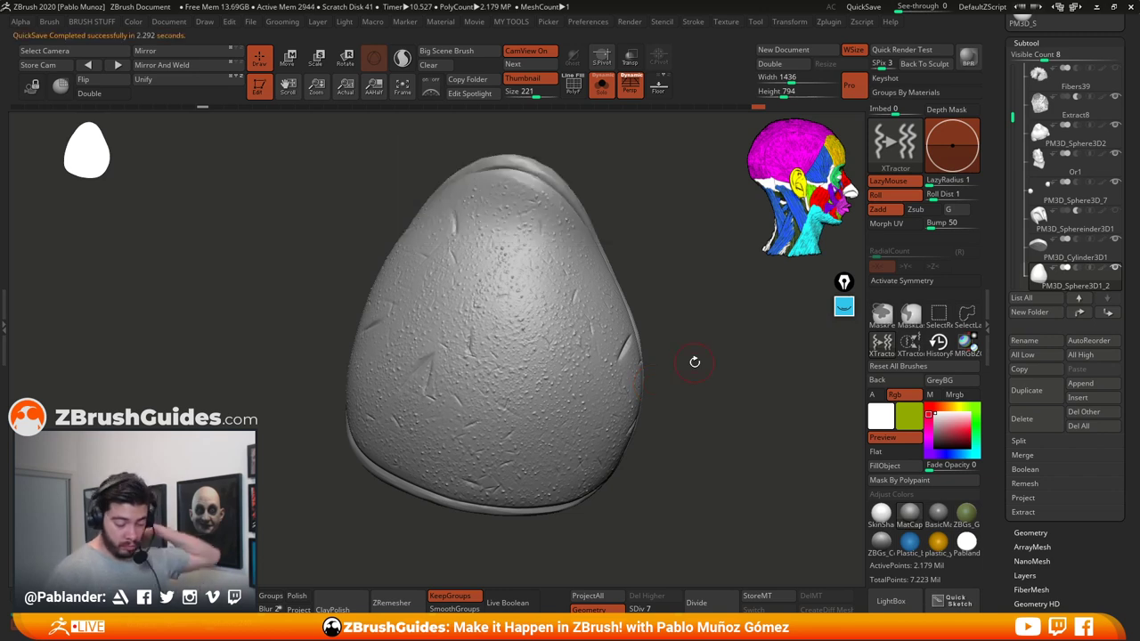
key(space)
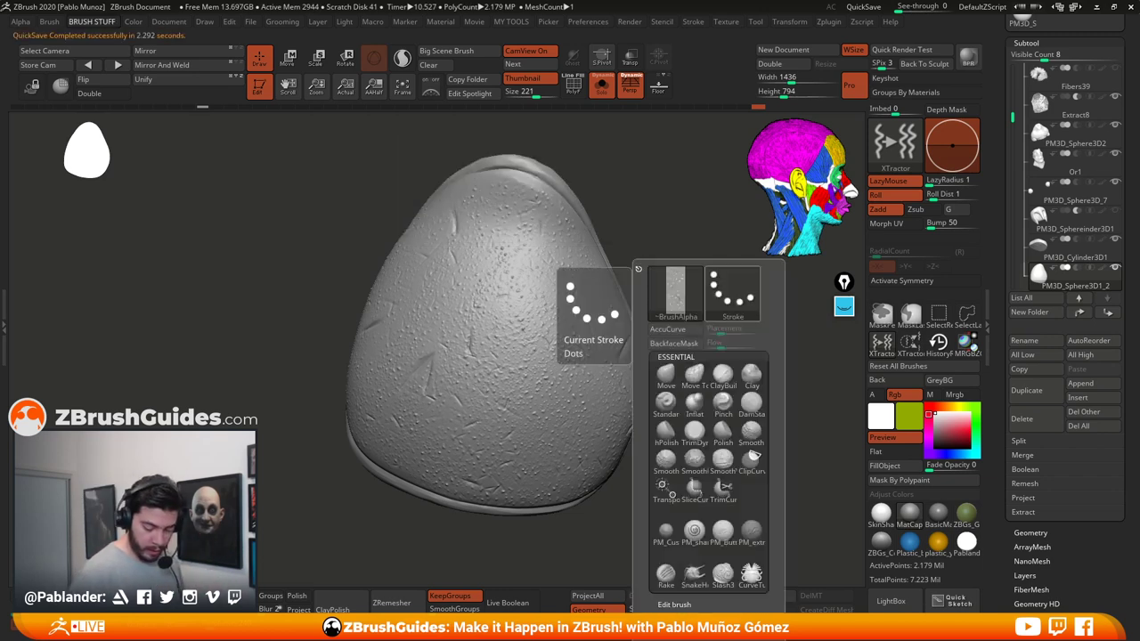
click(703, 433)
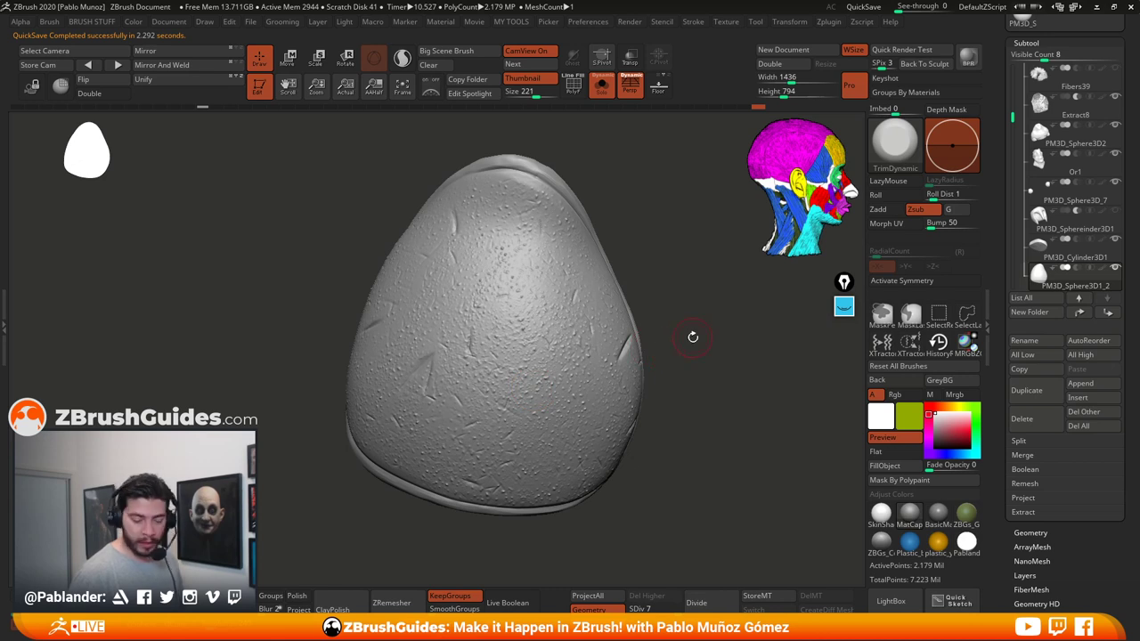
key(space)
drag(693, 337, 560, 370)
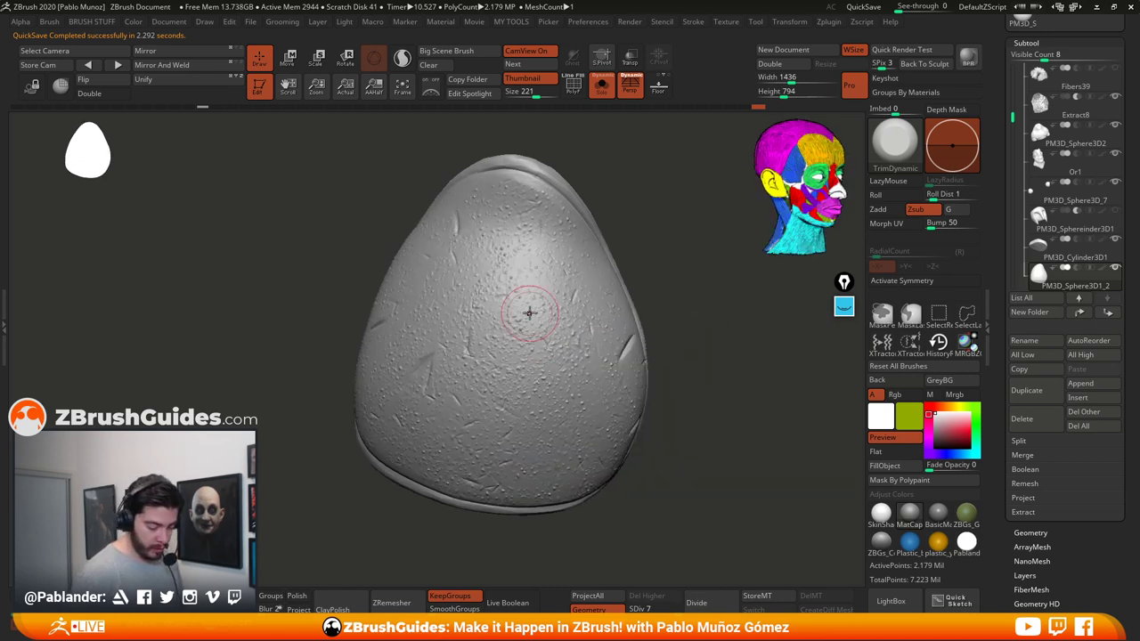
key(space)
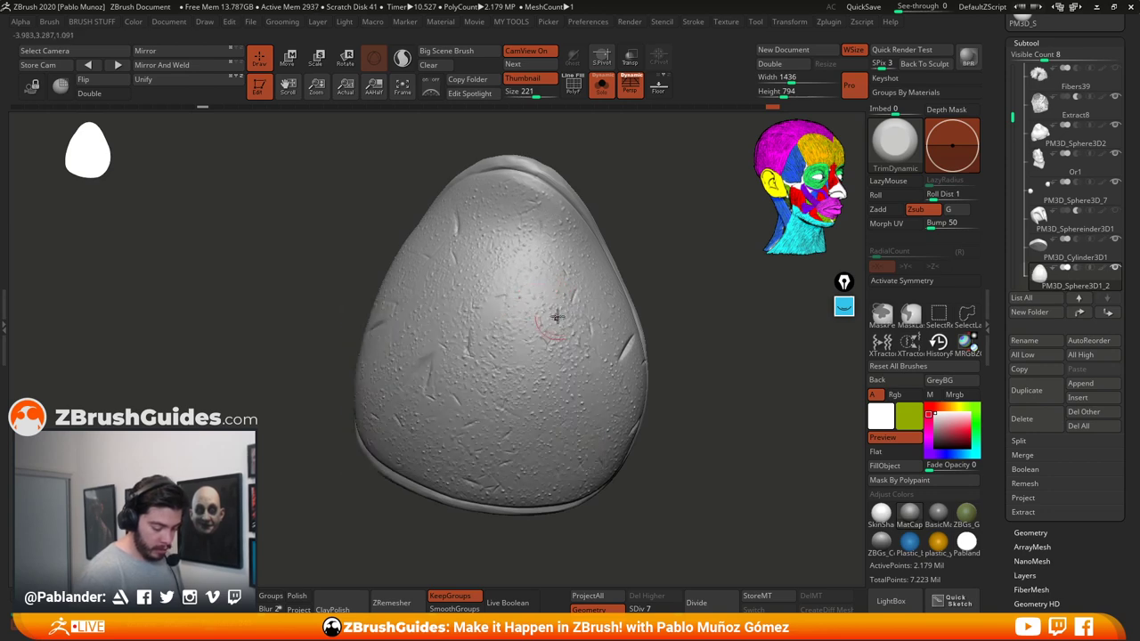
Step: Trim the raised dots across the armour piece's lower part and both sides, including around the large cut, for a worn surface
right_drag(570, 294, 677, 286)
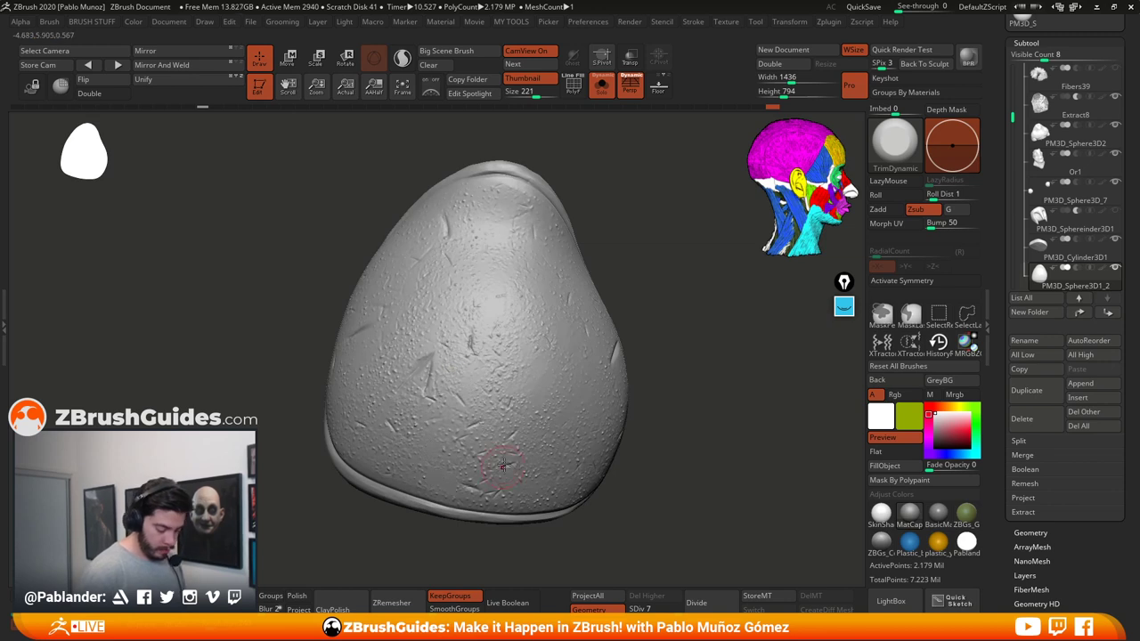
right_drag(577, 405, 472, 377)
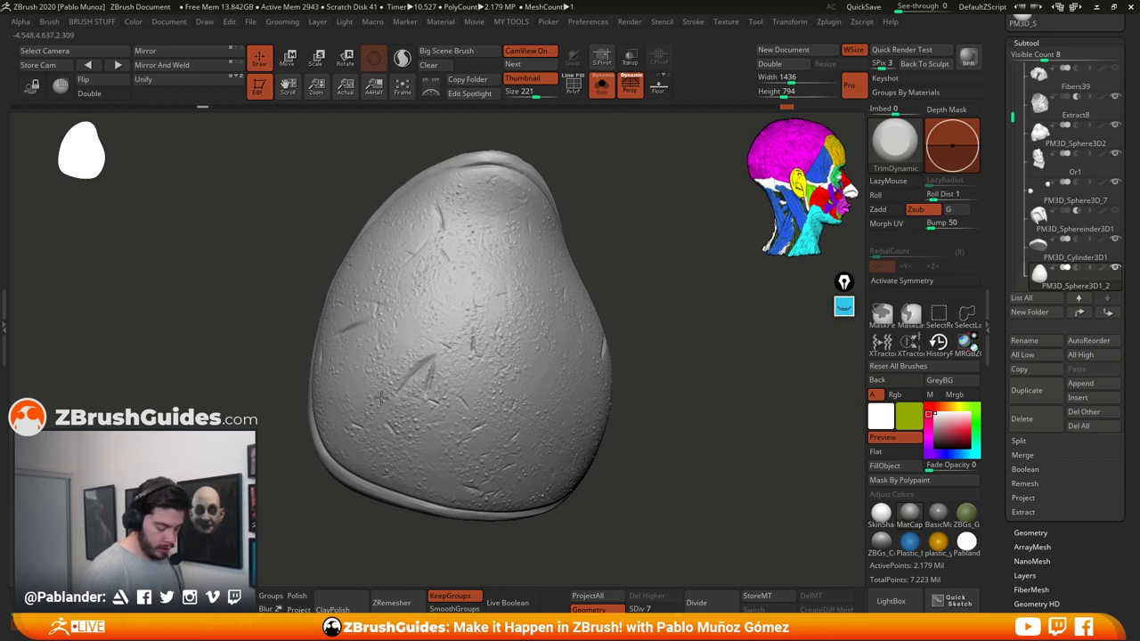
right_drag(379, 392, 622, 307)
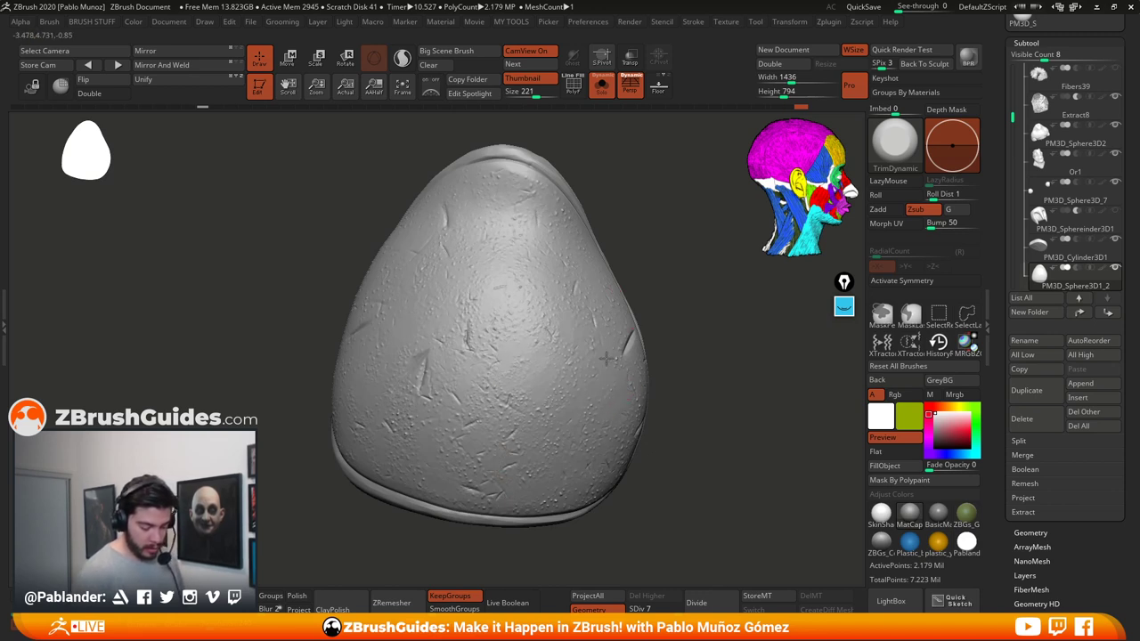
right_drag(677, 344, 695, 371)
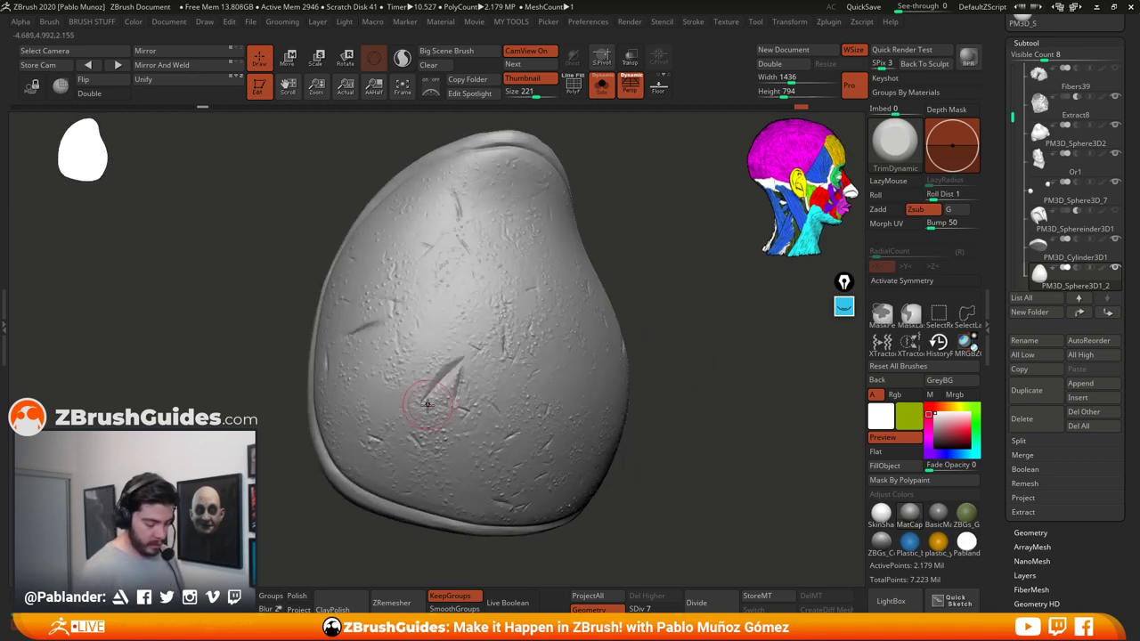
ctrl+right_drag(452, 365, 453, 395)
alt+right_drag(499, 355, 534, 333)
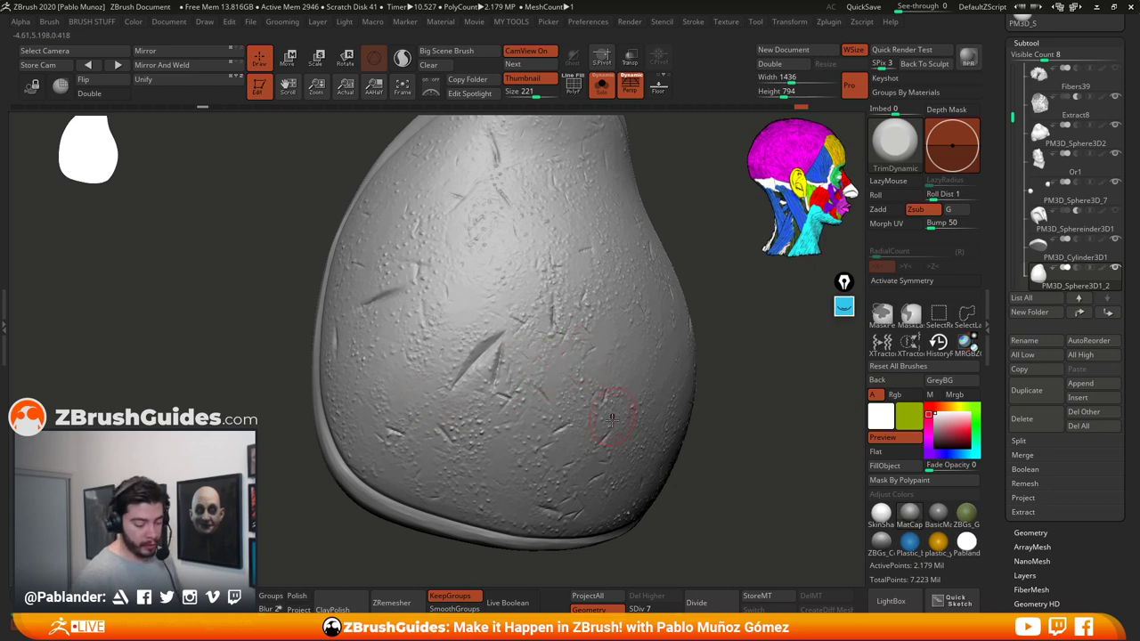
right_drag(606, 417, 634, 302)
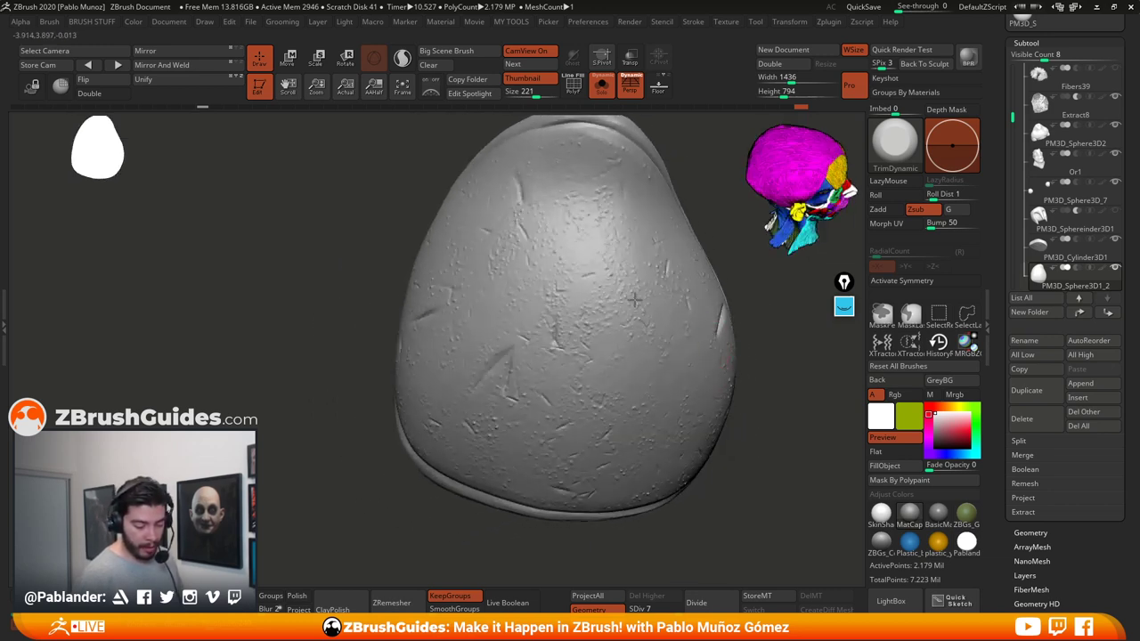
mouse_move(603, 215)
right_down()
mouse_move(641, 307)
mouse_move(722, 362)
mouse_move(740, 354)
right_up()
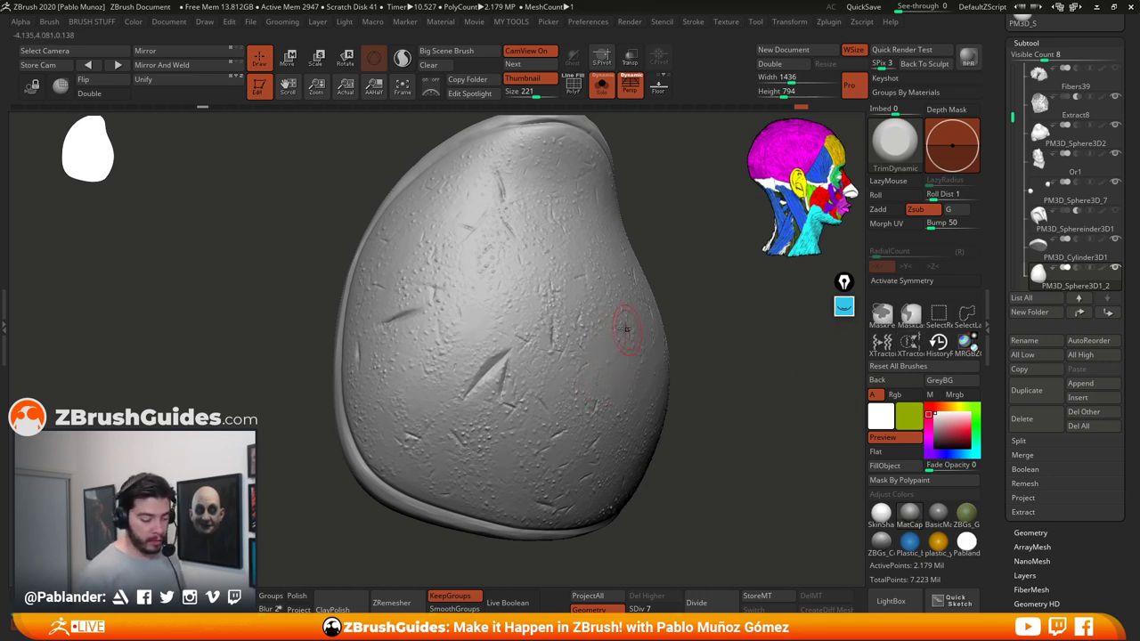
Step: Roll the armour piece's undo history back to the state with only the cuts and scratches, before the dots were added
drag(797, 109, 727, 105)
drag(623, 106, 613, 106)
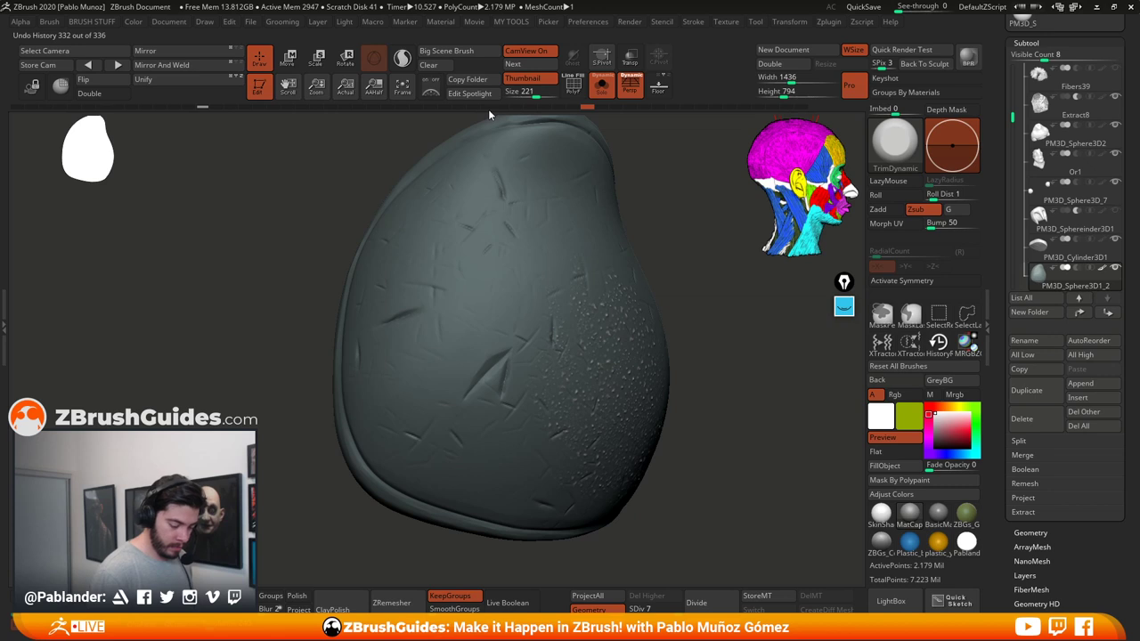
drag(488, 113, 426, 113)
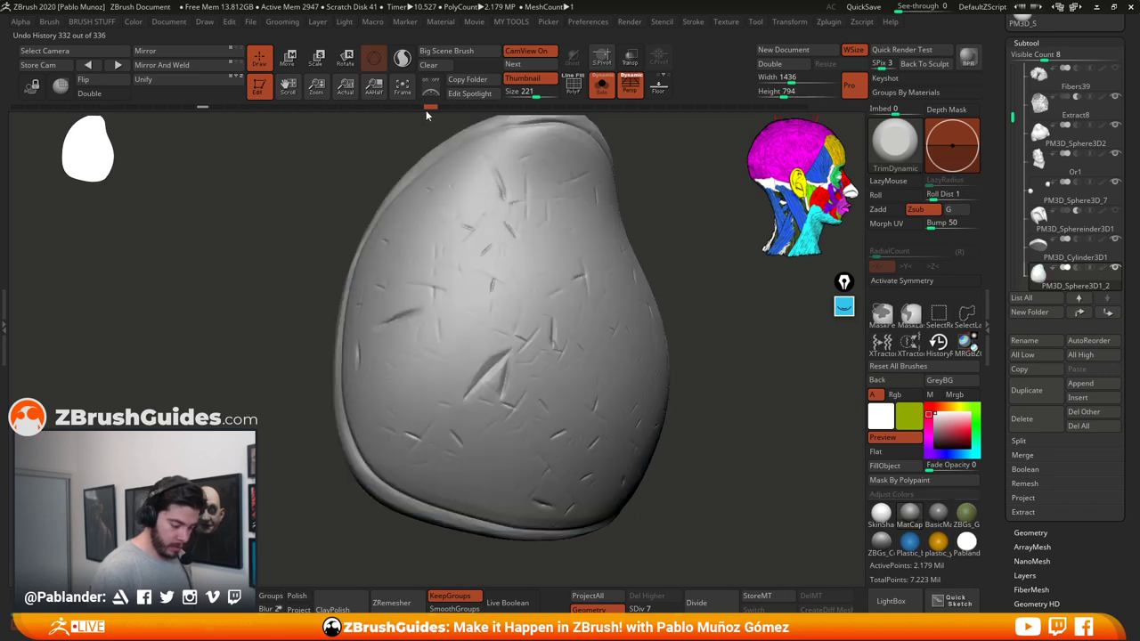
Step: Roll the undo history back to the state with the clean large cut and extract that cut as an alpha with the XTractorDragRect brush
drag(324, 112, 243, 114)
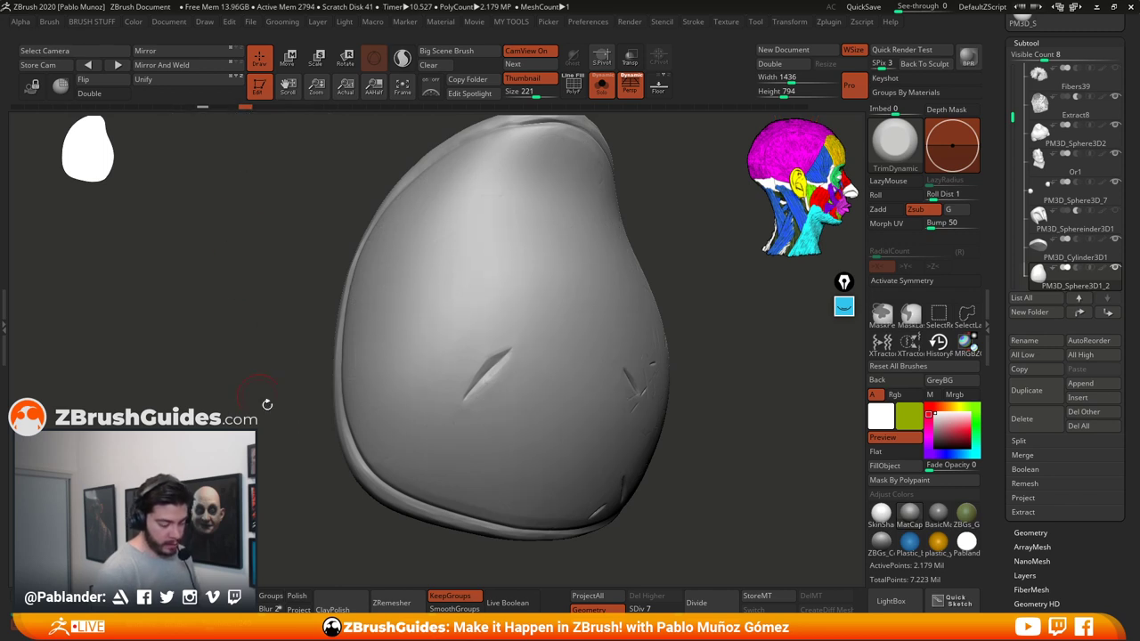
mouse_move(697, 362)
mouse_down()
mouse_move(707, 351)
mouse_move(720, 389)
mouse_move(851, 374)
mouse_up()
click(897, 367)
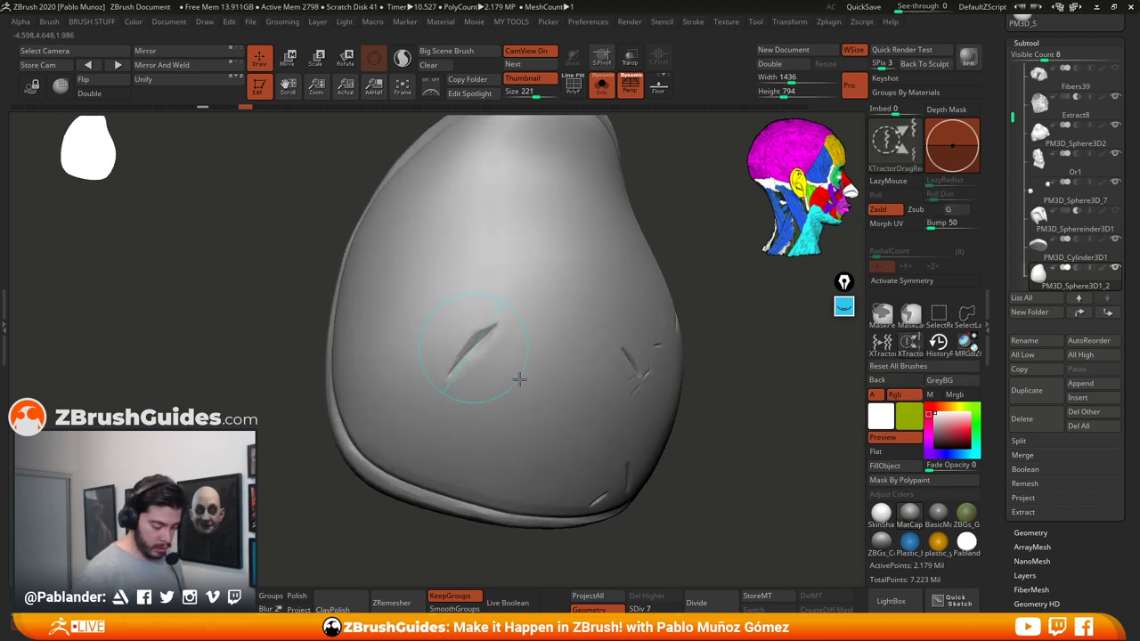
drag(519, 392, 522, 395)
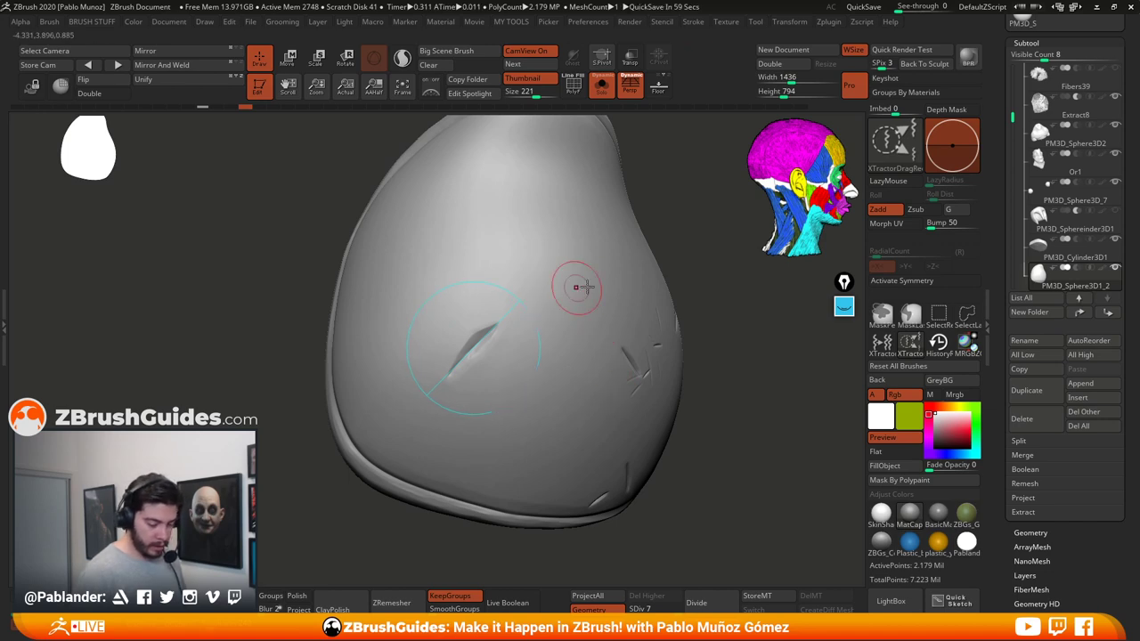
drag(1000, 191, 987, 345)
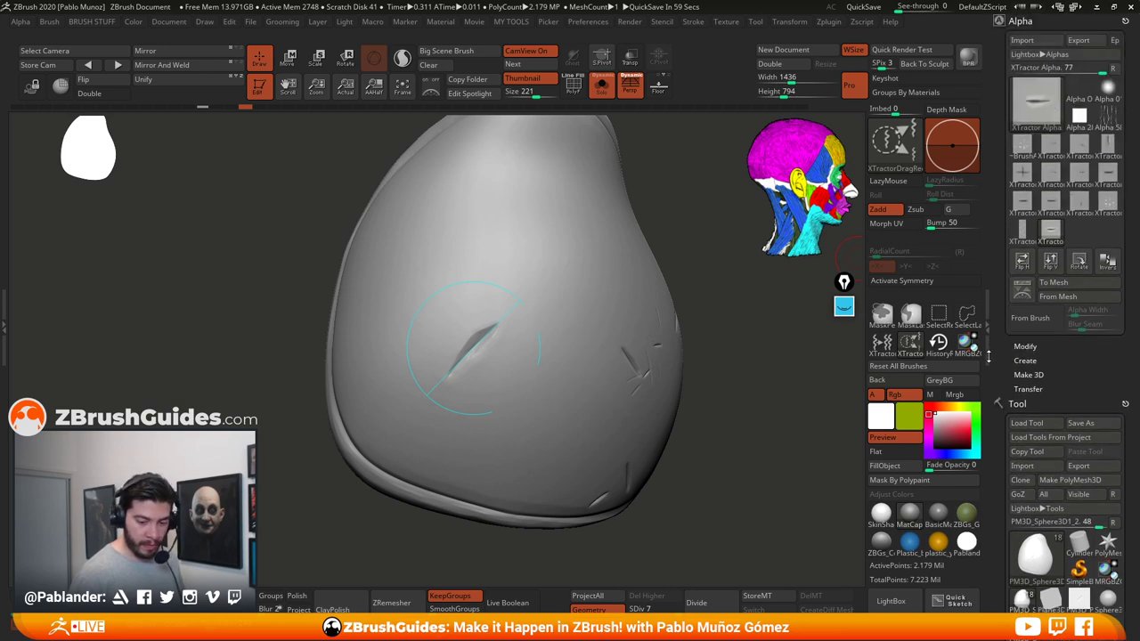
mouse_move(1038, 115)
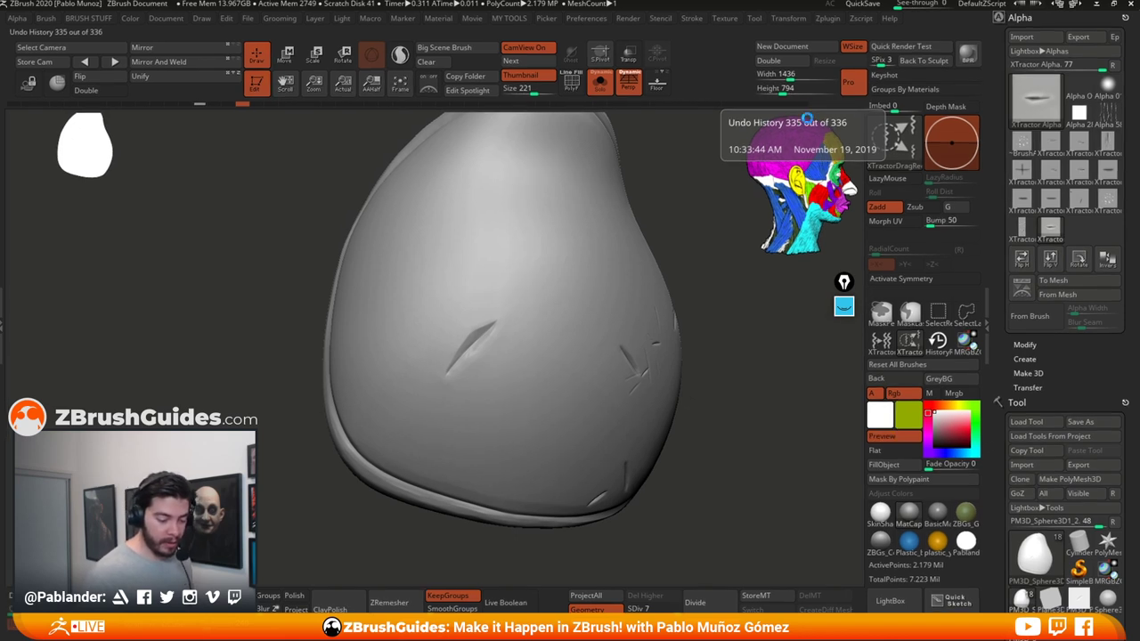
Step: Return to the latest textured state in the undo history and stamp the extracted cut along the armour piece's lower and side rims
key(ctrl+shift+z)
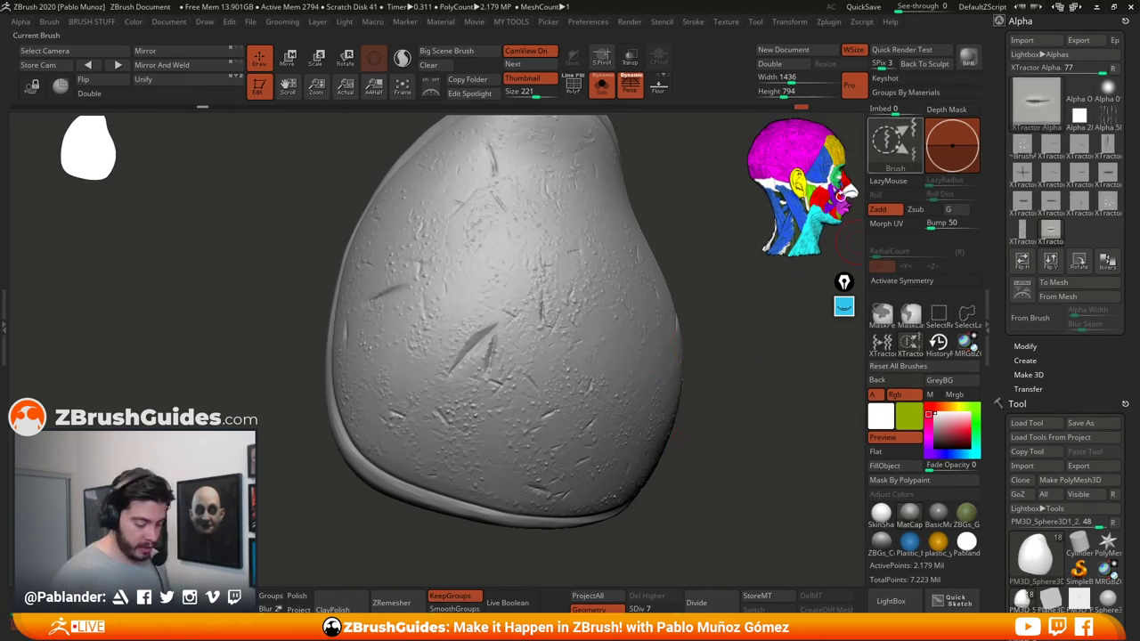
drag(598, 322, 604, 410)
mouse_move(716, 389)
mouse_down()
mouse_move(740, 389)
mouse_move(723, 364)
mouse_move(686, 372)
mouse_up()
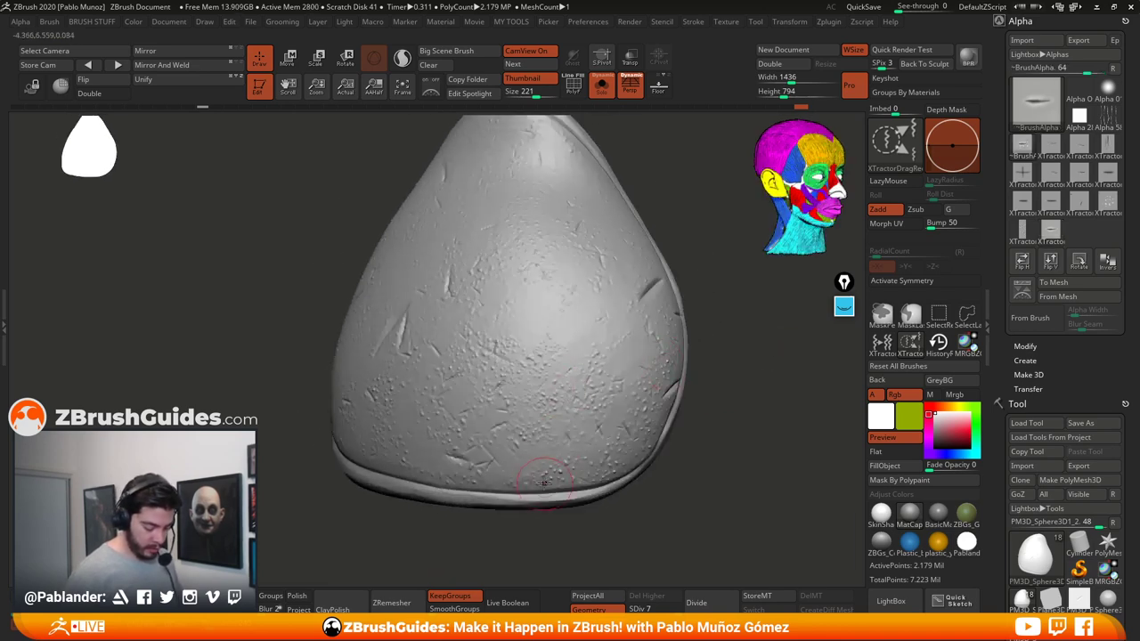
key(space)
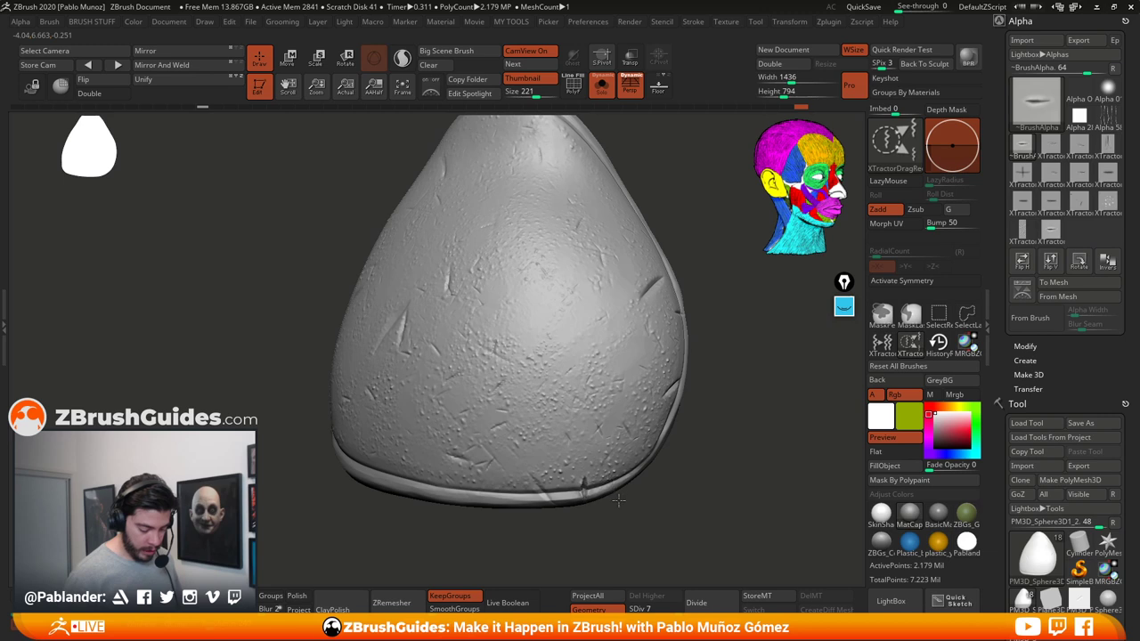
mouse_move(628, 521)
mouse_down()
mouse_move(679, 471)
mouse_move(700, 411)
mouse_up()
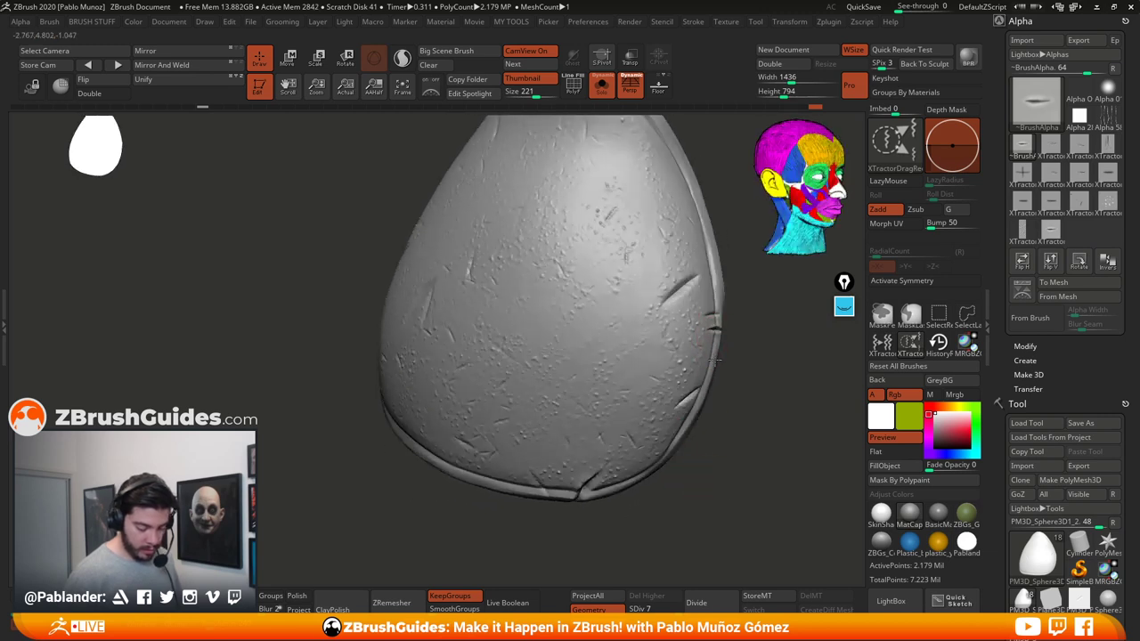
mouse_move(739, 381)
mouse_down()
mouse_move(770, 383)
mouse_move(801, 365)
mouse_up()
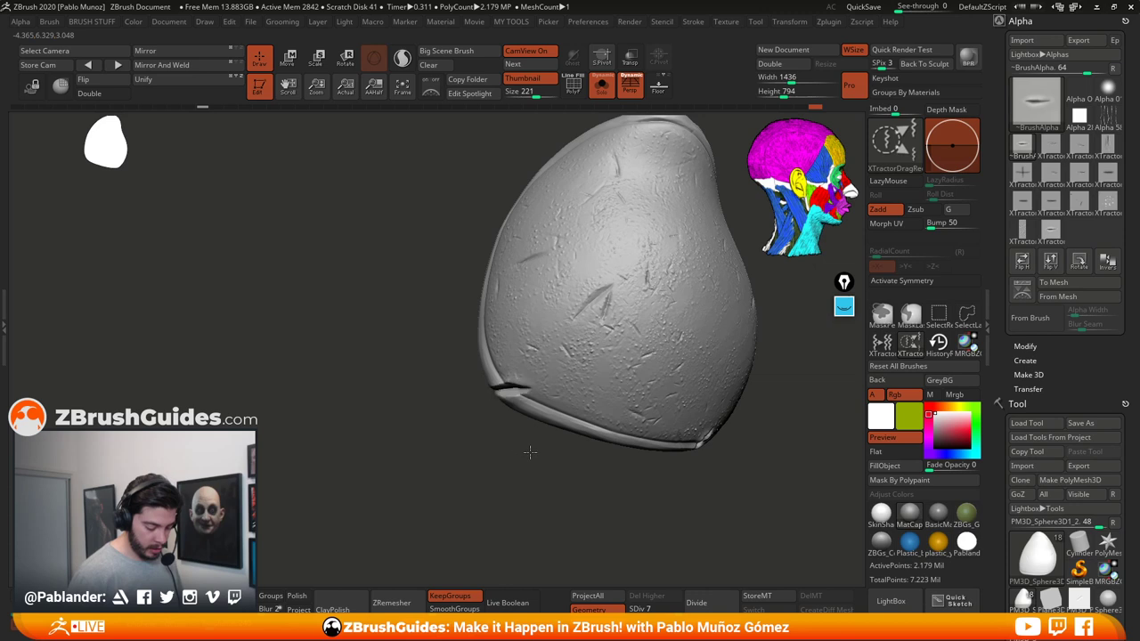
mouse_move(528, 453)
mouse_down()
mouse_move(563, 436)
mouse_move(546, 390)
mouse_move(524, 388)
mouse_move(596, 389)
mouse_up()
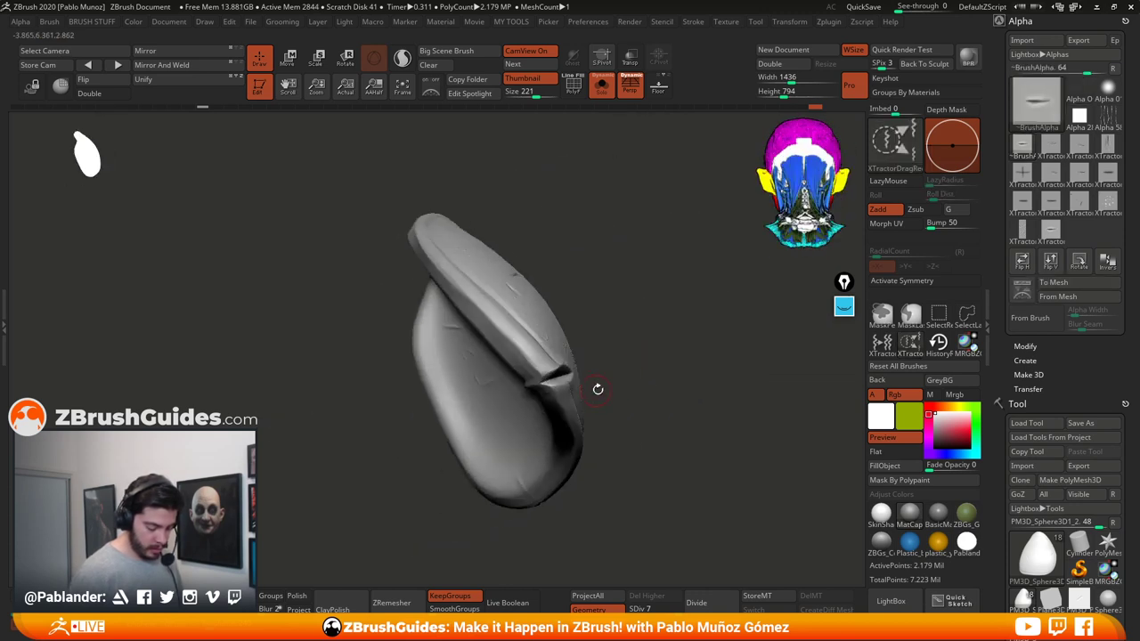
Step: Turn on BackfaceMask for the XTractorDragRect brush and check the armour piece's inner side and rim
drag(656, 351, 663, 356)
key(space)
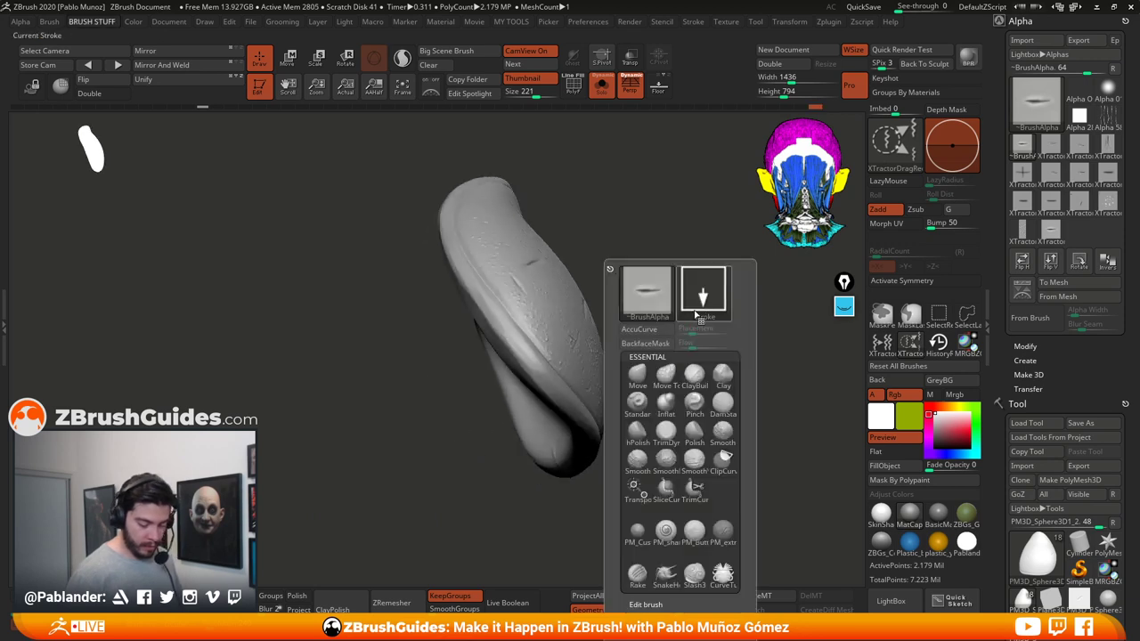
click(653, 345)
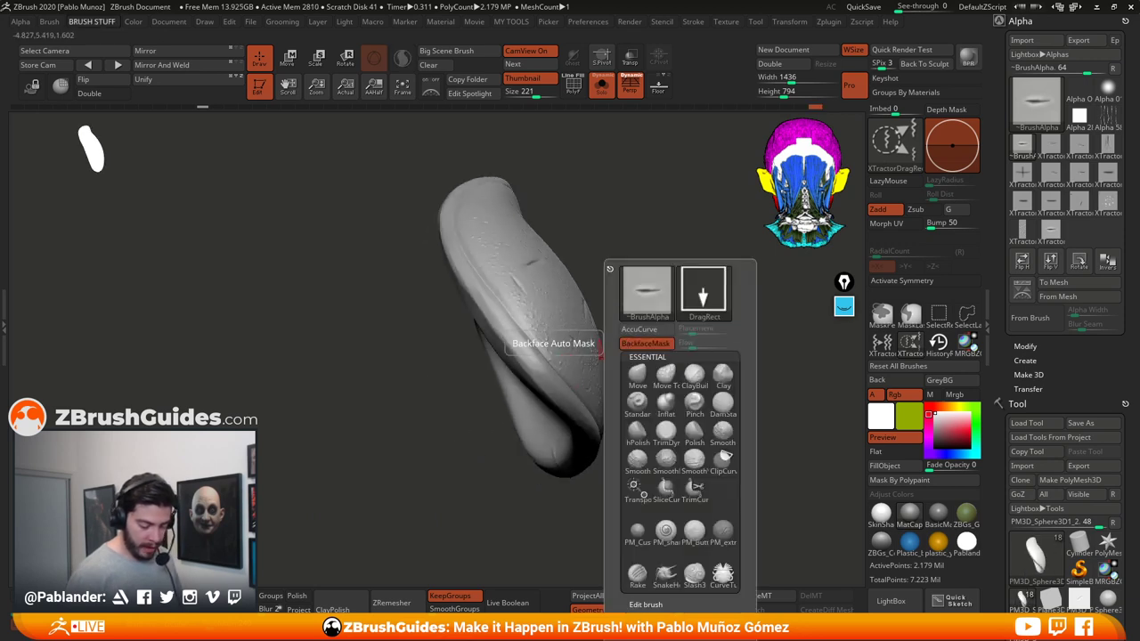
mouse_move(657, 351)
mouse_down()
mouse_move(565, 389)
mouse_move(535, 427)
mouse_move(623, 433)
mouse_move(583, 426)
mouse_up()
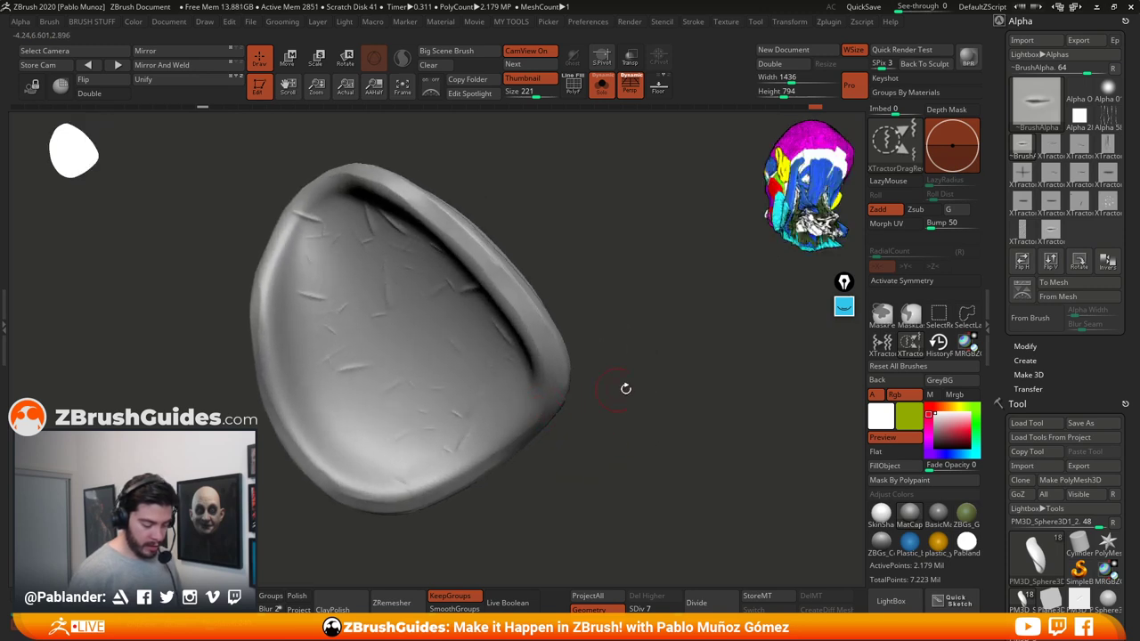
mouse_move(625, 388)
mouse_down()
mouse_move(636, 448)
mouse_move(734, 437)
mouse_move(558, 348)
mouse_move(623, 365)
mouse_move(680, 339)
mouse_move(674, 368)
mouse_move(700, 326)
mouse_move(588, 291)
mouse_up()
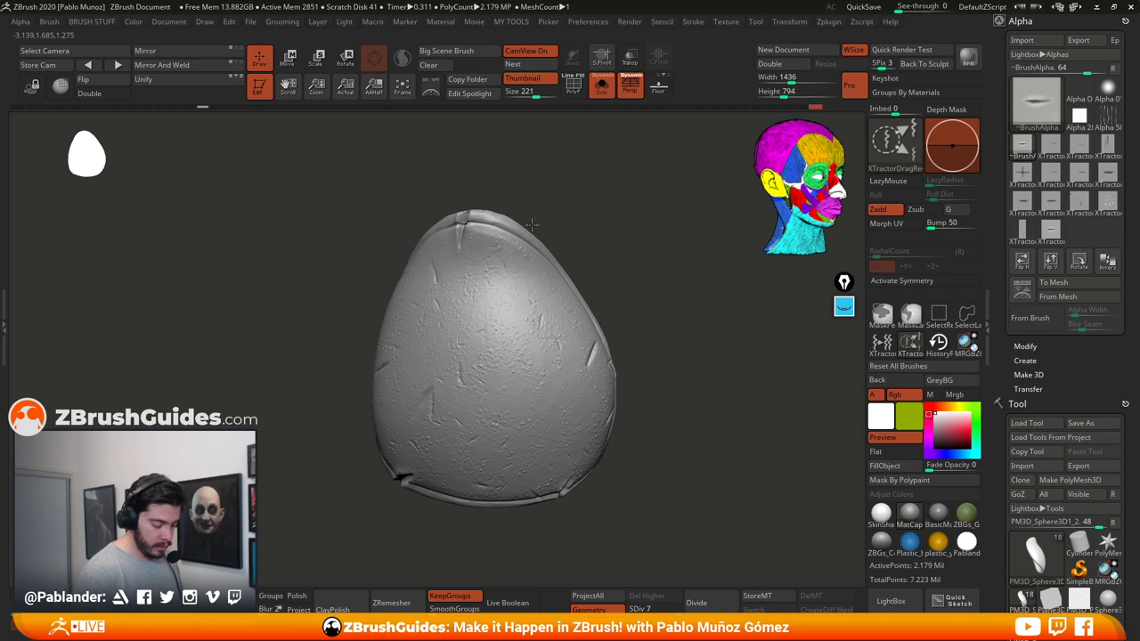
Step: Stamp two cuts with the extracted alpha across the armour piece's upper rim, undoing one unwanted stroke
drag(544, 224, 574, 208)
key(shift)
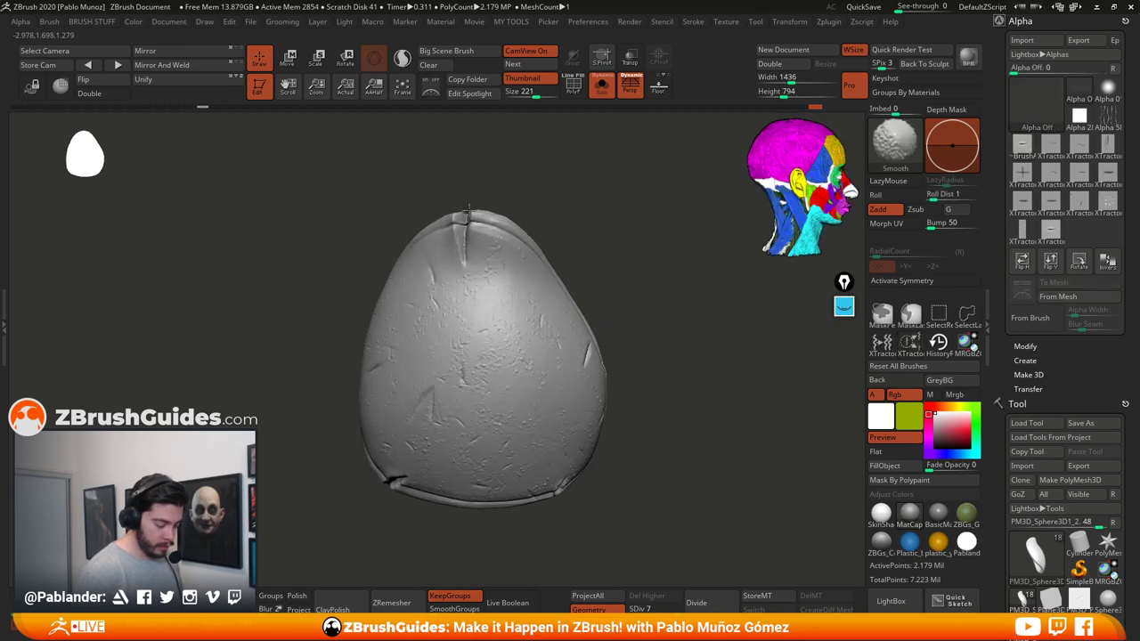
key(b)
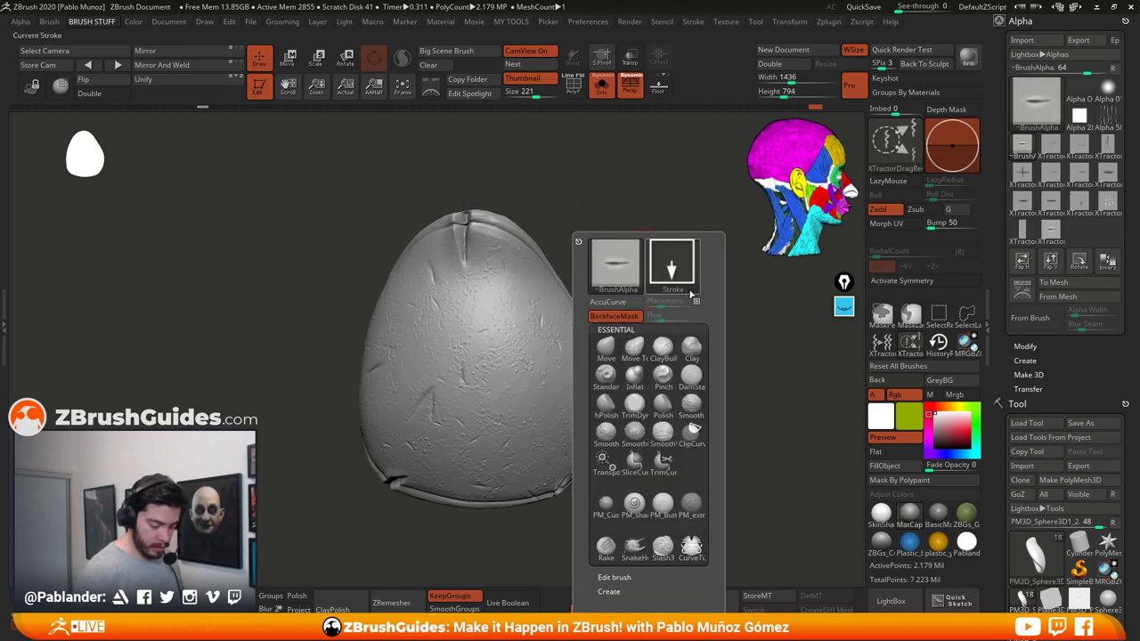
click(691, 406)
click(732, 430)
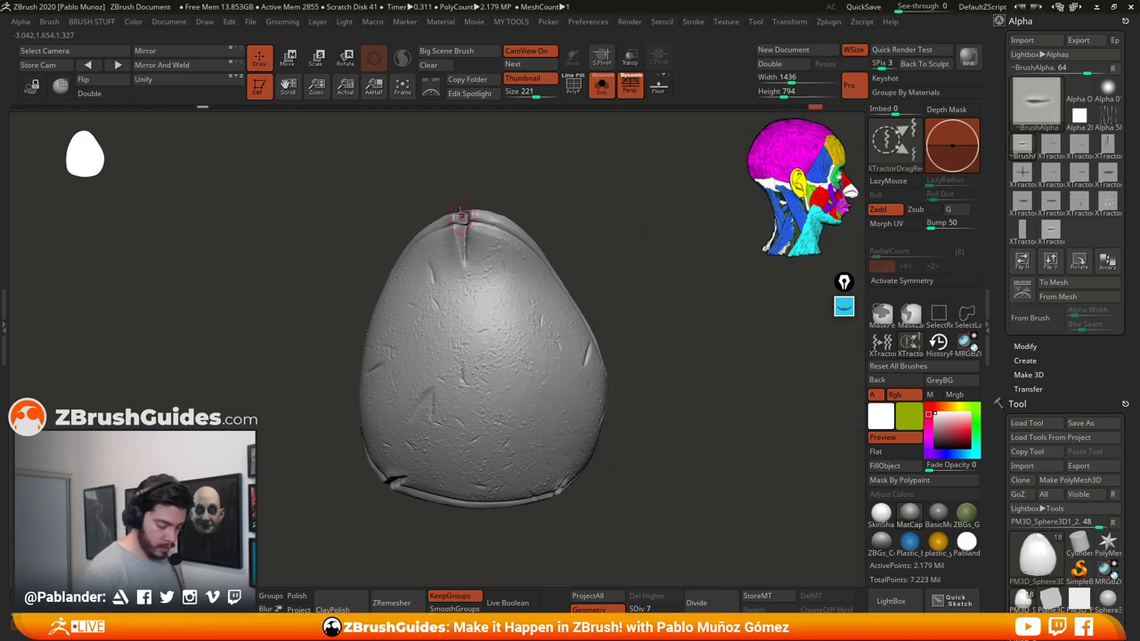
key(shift)
mouse_move(496, 186)
mouse_down()
mouse_move(560, 222)
mouse_move(565, 242)
mouse_up()
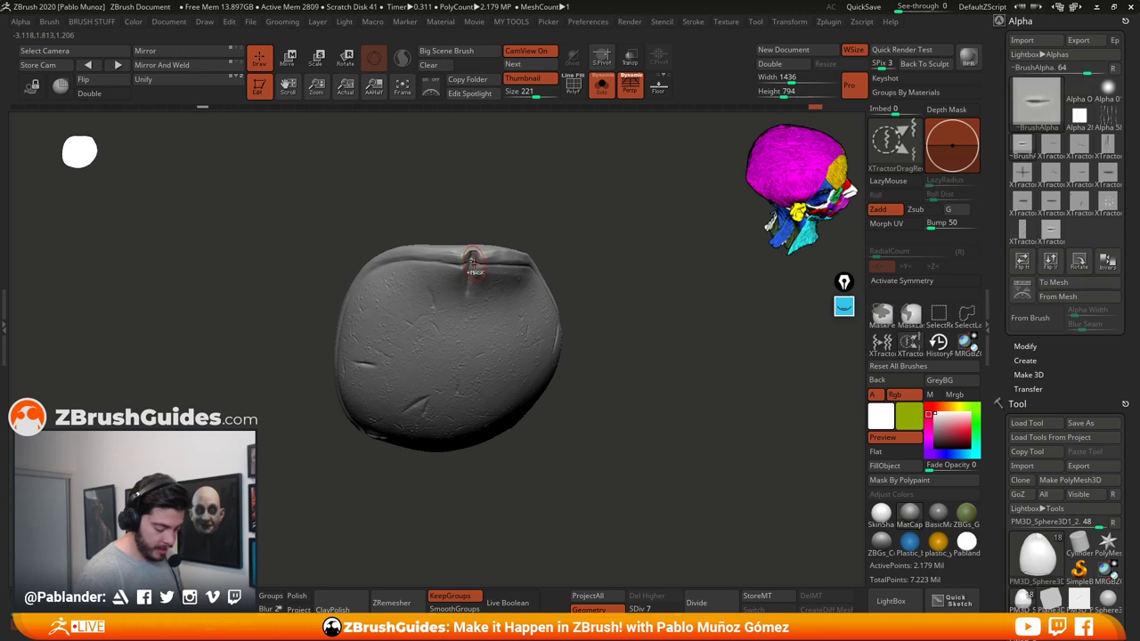
key(ctrl+z)
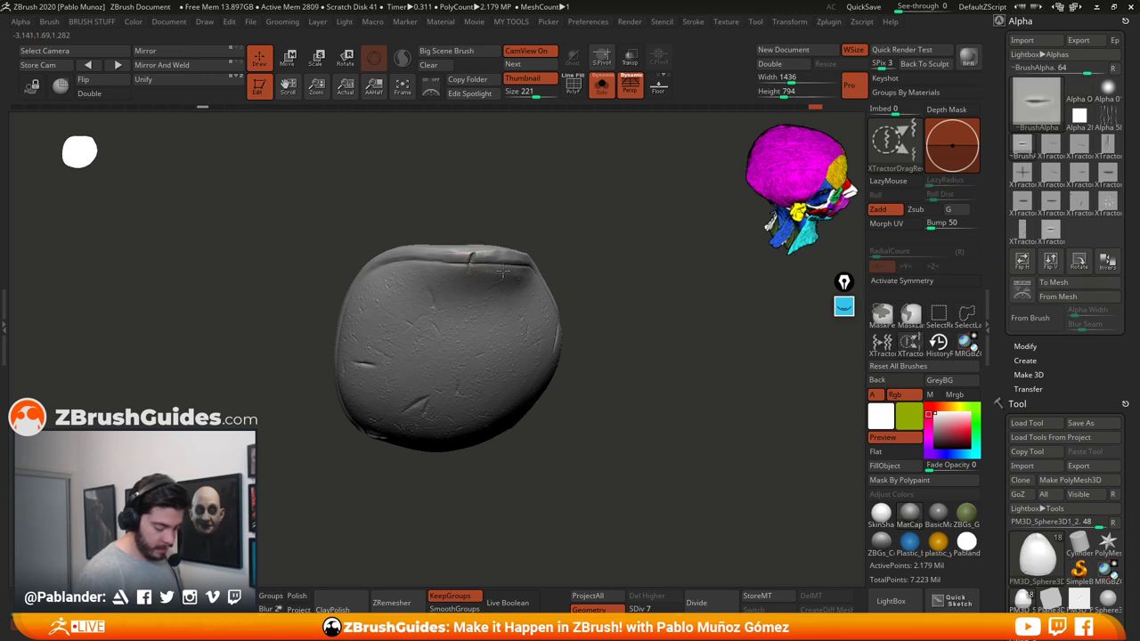
drag(604, 275, 587, 211)
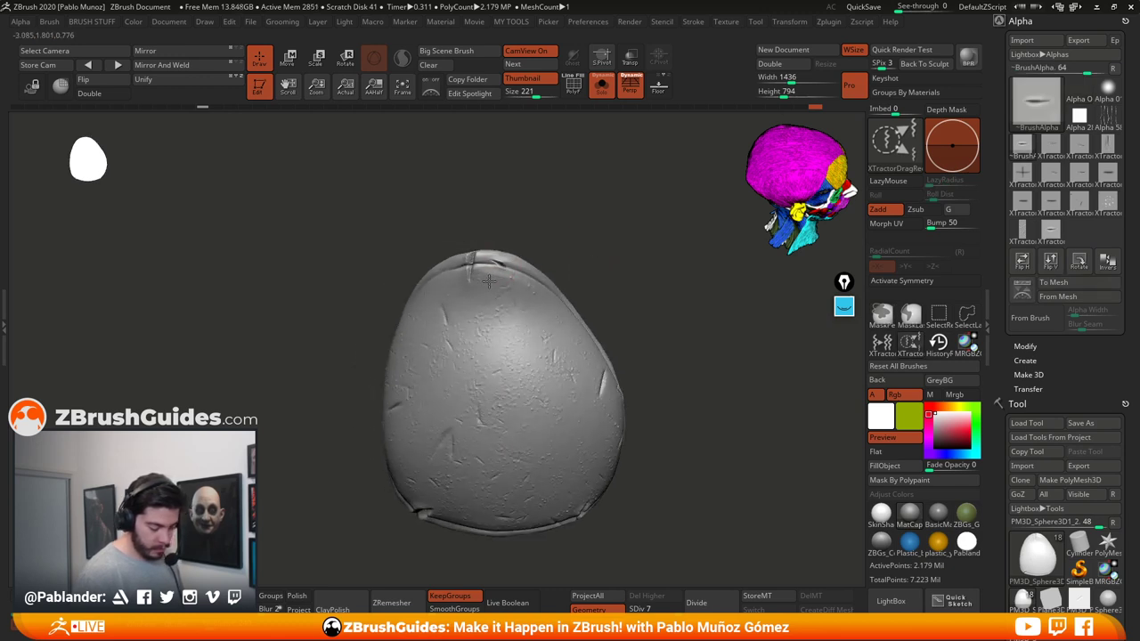
Step: Try stamping a large diagonal cut just below the armour piece's existing central cut
drag(659, 357, 649, 450)
drag(444, 419, 495, 378)
drag(695, 388, 751, 298)
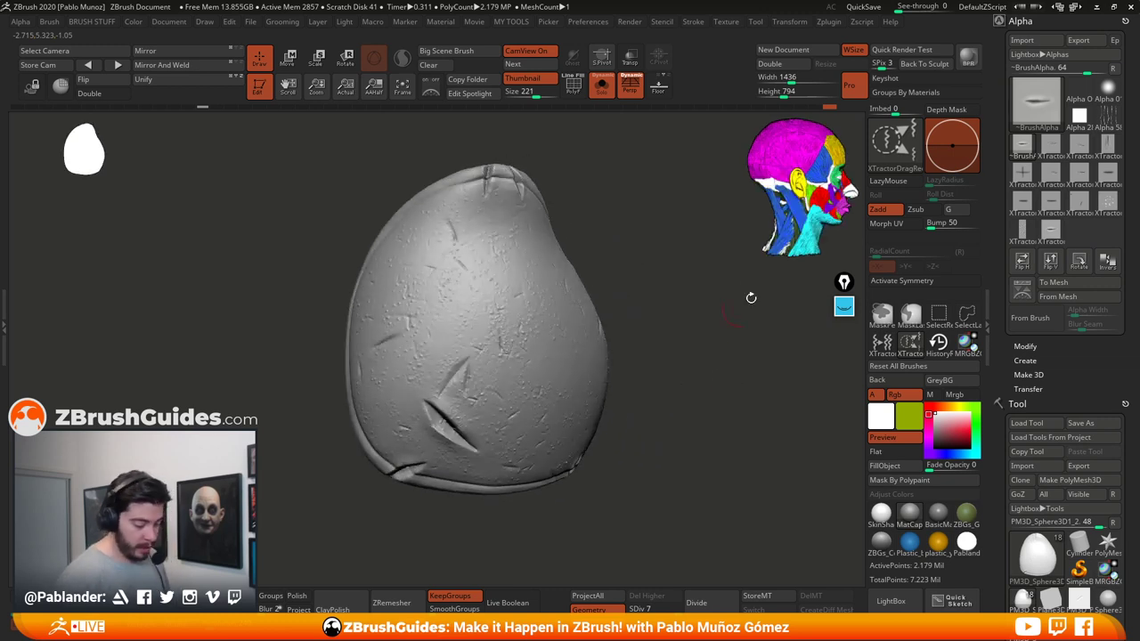
Step: Expand the alpha's Modify settings and examine the scratches on the armour piece's inner side
click(1034, 346)
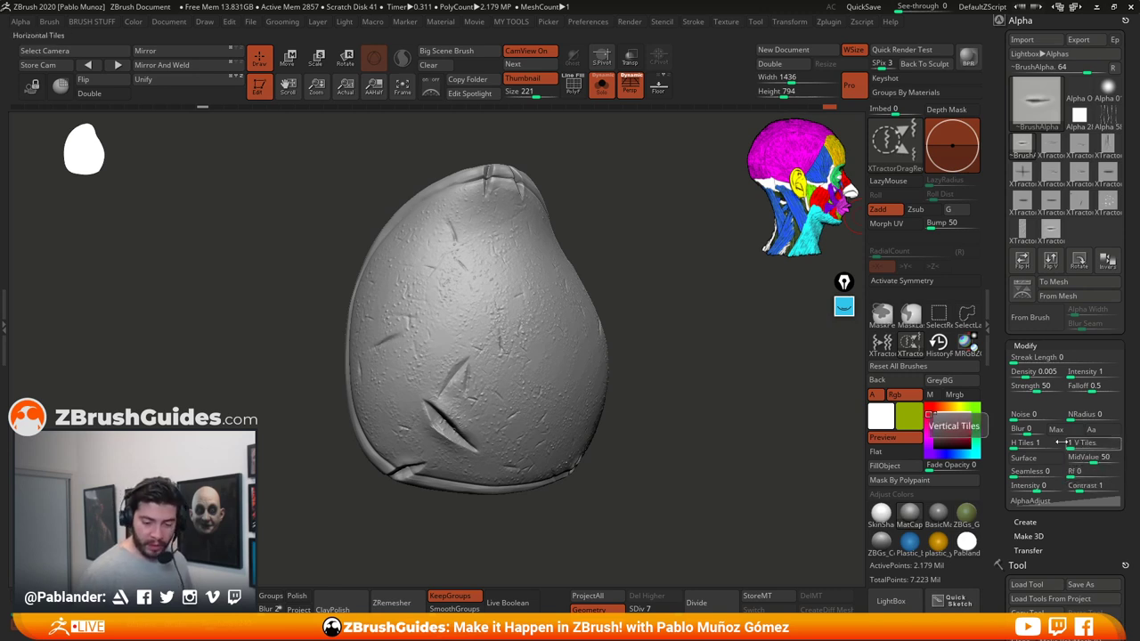
mouse_move(1024, 90)
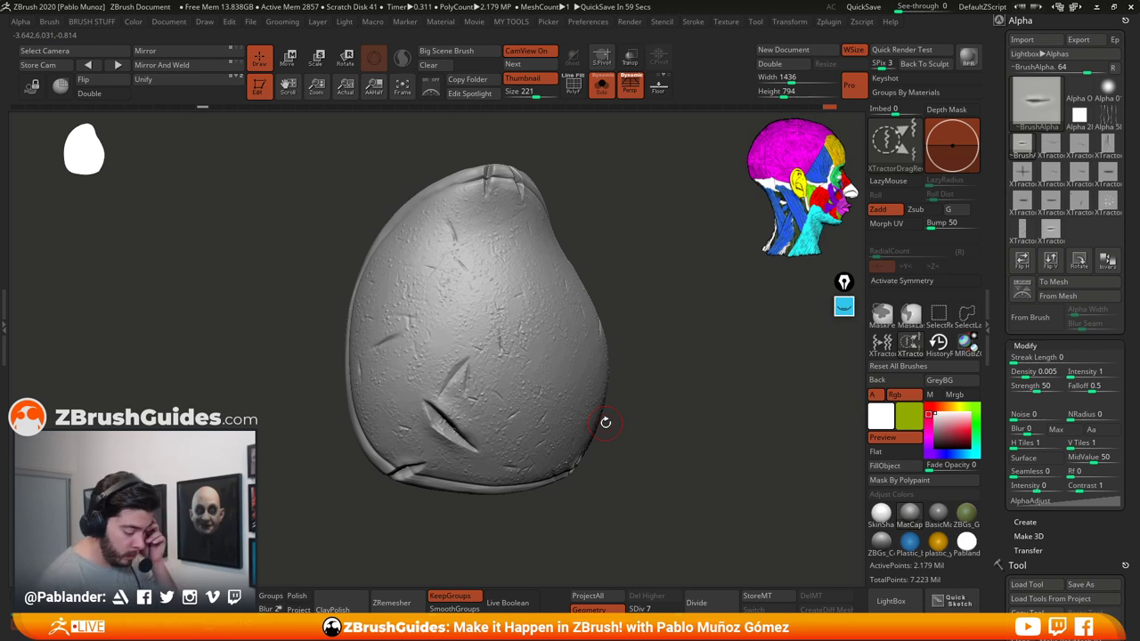
mouse_move(604, 423)
mouse_down()
mouse_move(665, 359)
mouse_move(649, 374)
mouse_move(704, 379)
mouse_move(663, 357)
mouse_move(679, 361)
mouse_move(703, 370)
mouse_move(641, 360)
mouse_up()
mouse_move(623, 321)
mouse_down()
mouse_move(644, 311)
mouse_move(670, 339)
mouse_up()
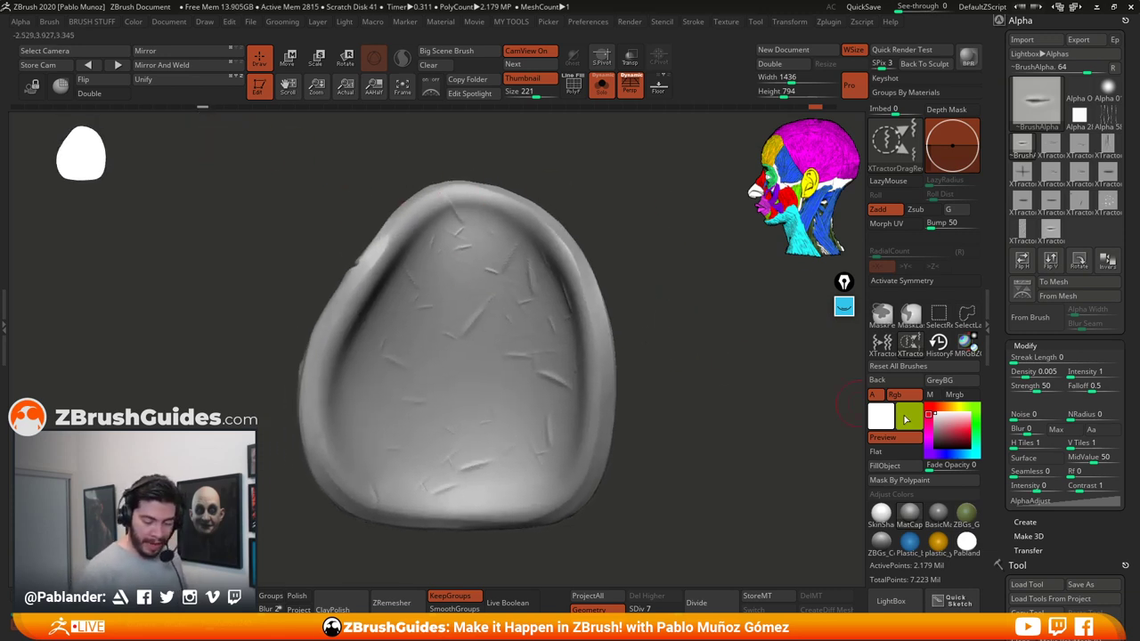
Step: Try to erase the scratches on the inner side by painting back its earlier smooth state with the HistoryRecall brush
click(938, 342)
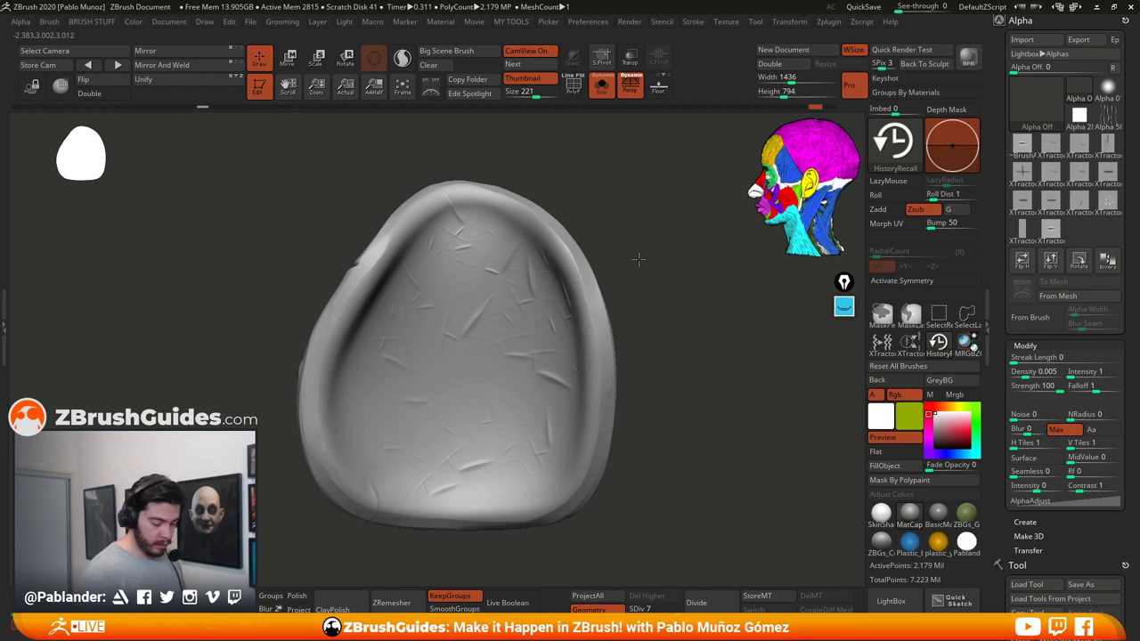
right_drag(641, 258, 649, 272)
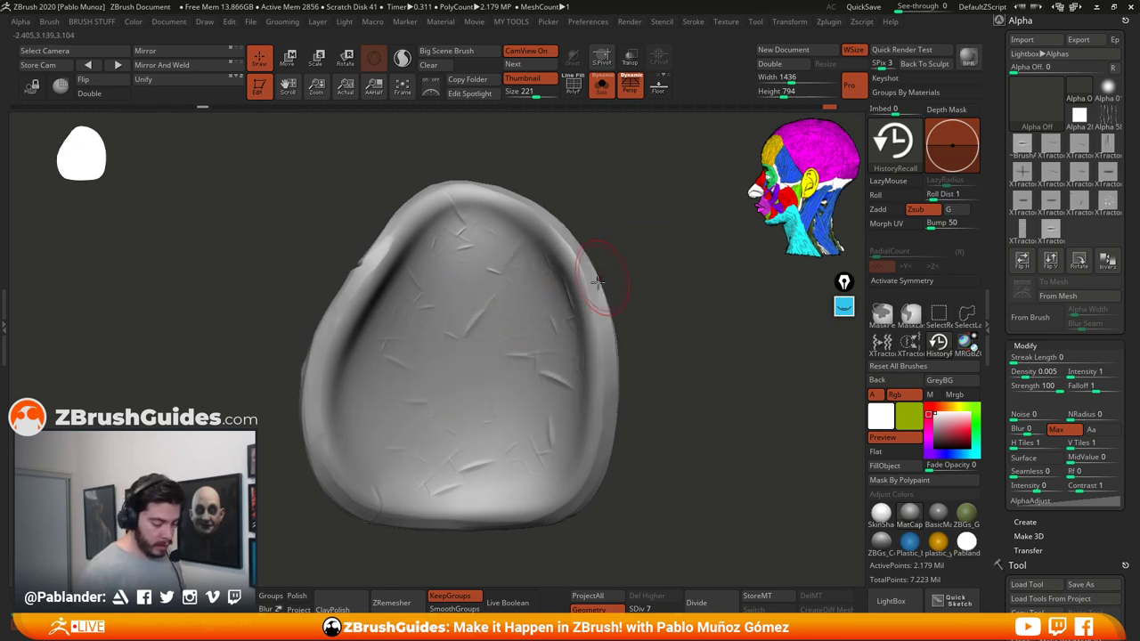
mouse_move(201, 109)
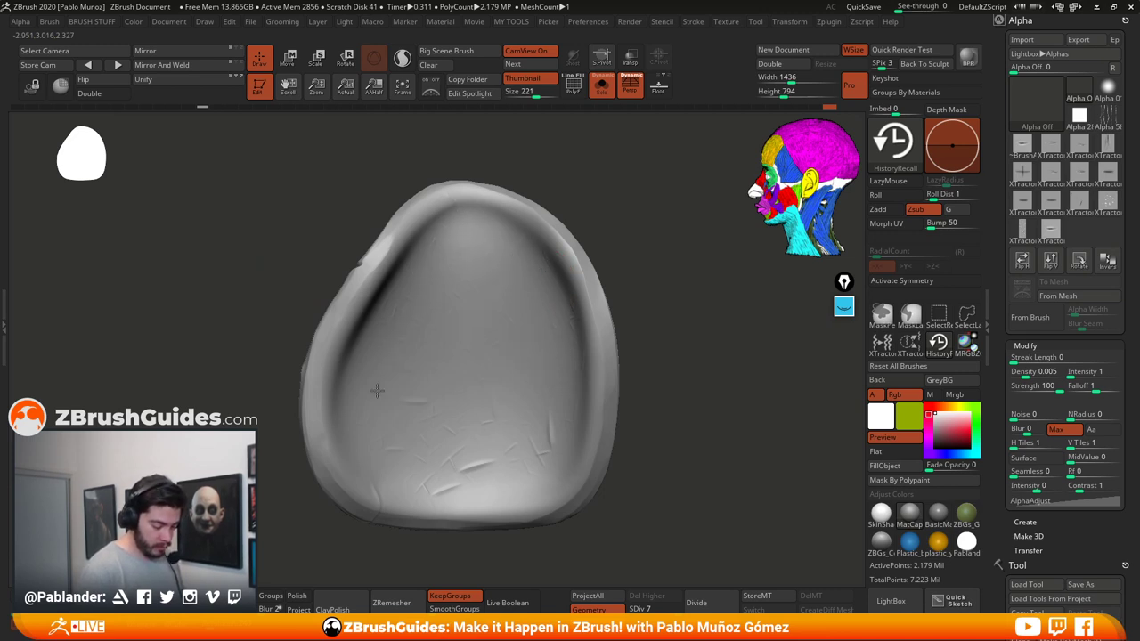
mouse_move(385, 492)
shift+mouse_down()
mouse_move(544, 445)
mouse_move(481, 416)
shift+mouse_up()
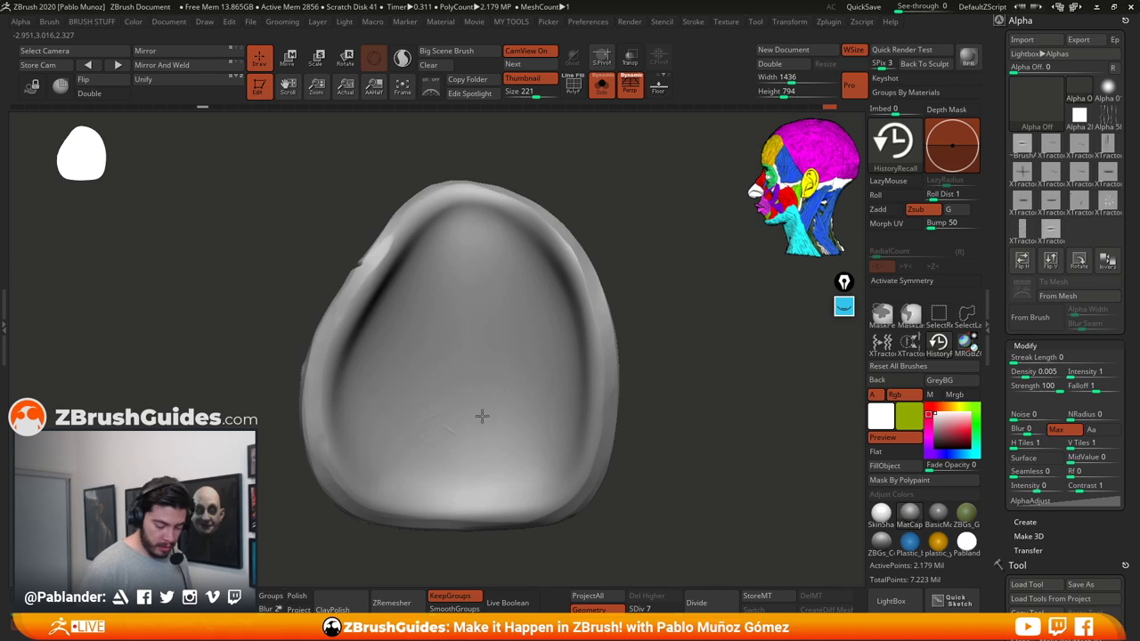
drag(670, 381, 504, 438)
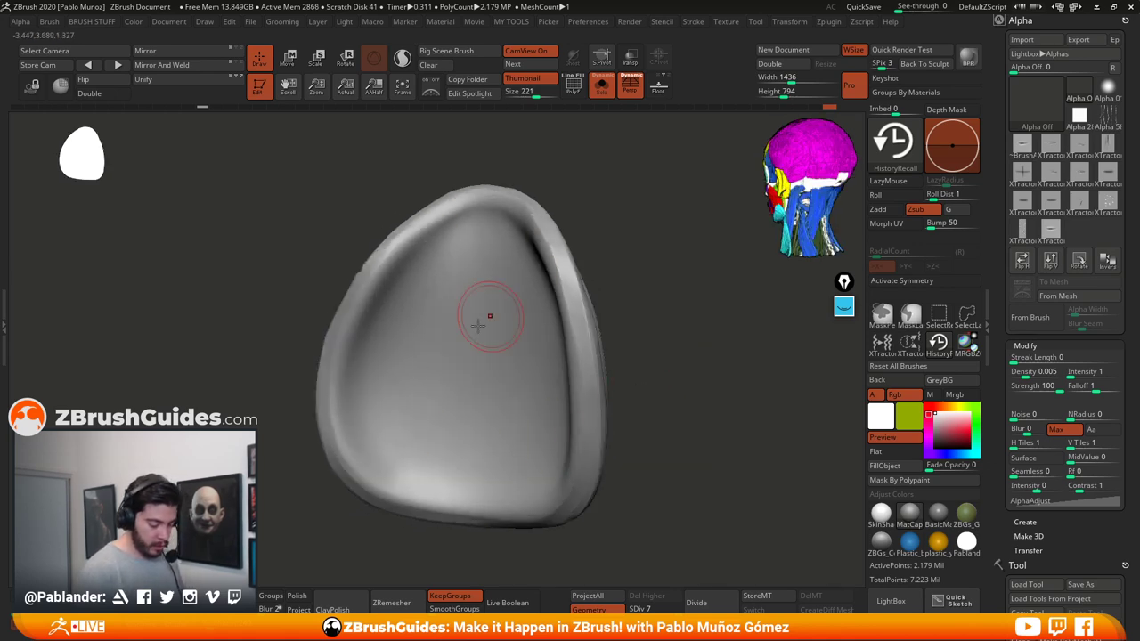
Step: Turn on BackfaceMask for the HistoryRecall brush and paint the smooth earlier state back over the armour piece's inner side
mouse_move(657, 285)
mouse_down()
mouse_move(651, 315)
mouse_move(636, 315)
mouse_move(667, 316)
mouse_move(653, 318)
mouse_move(642, 287)
mouse_move(636, 299)
mouse_move(669, 306)
mouse_up()
key(b)
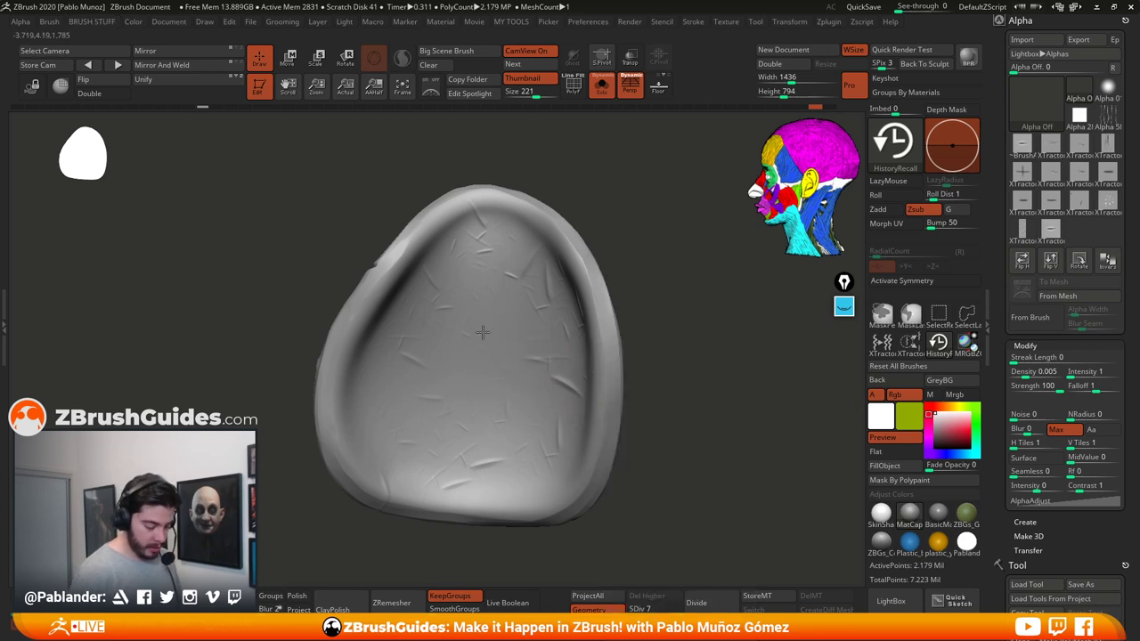
mouse_move(376, 436)
mouse_down()
mouse_move(453, 470)
mouse_move(457, 406)
mouse_up()
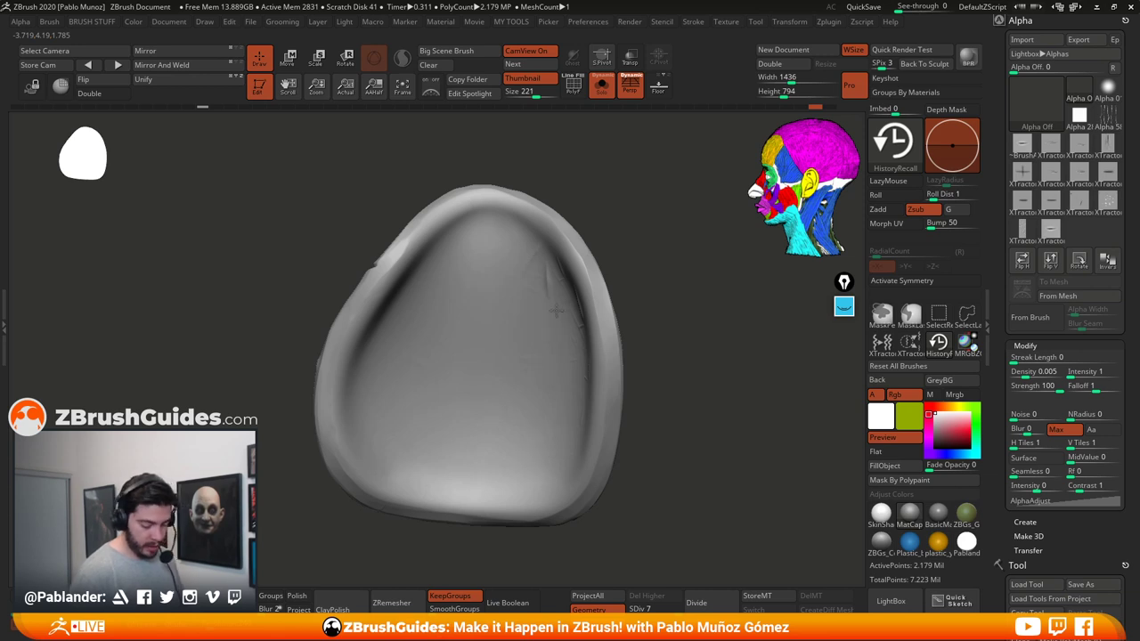
drag(592, 230, 676, 302)
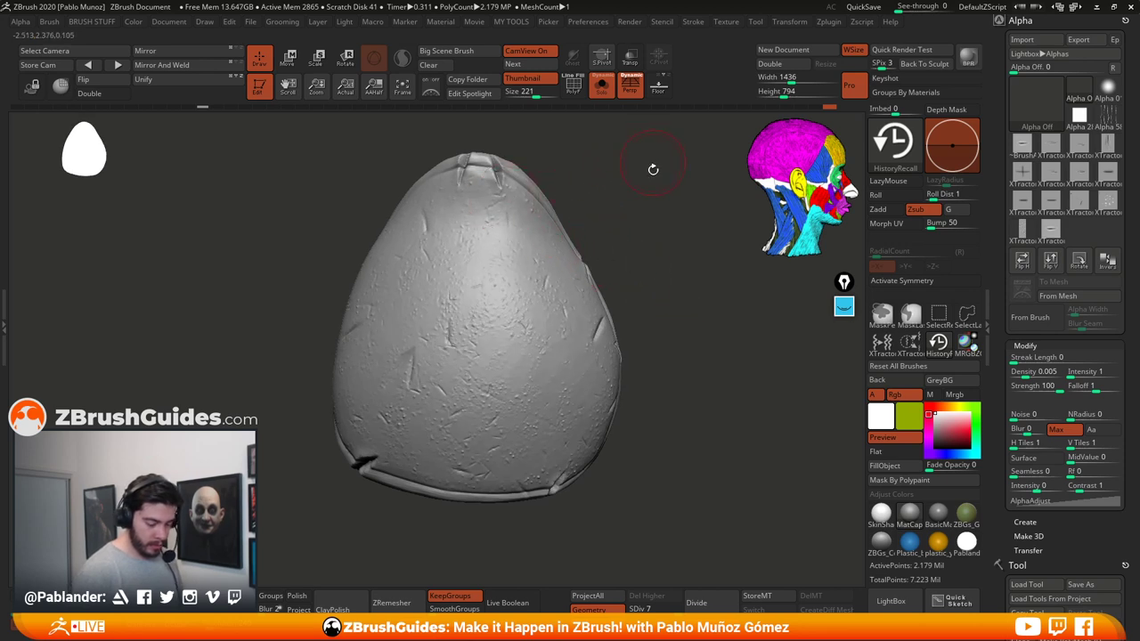
Step: Turn off BackfaceMask for the HistoryRecall brush
click(636, 609)
drag(660, 610, 679, 610)
key(b)
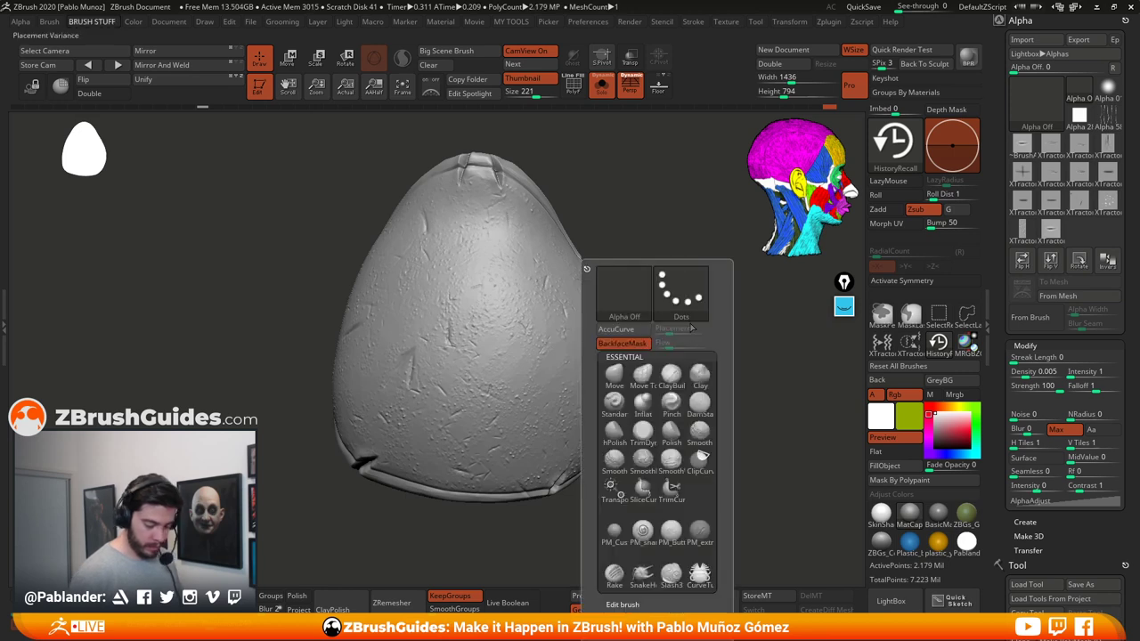
key(2)
key(1)
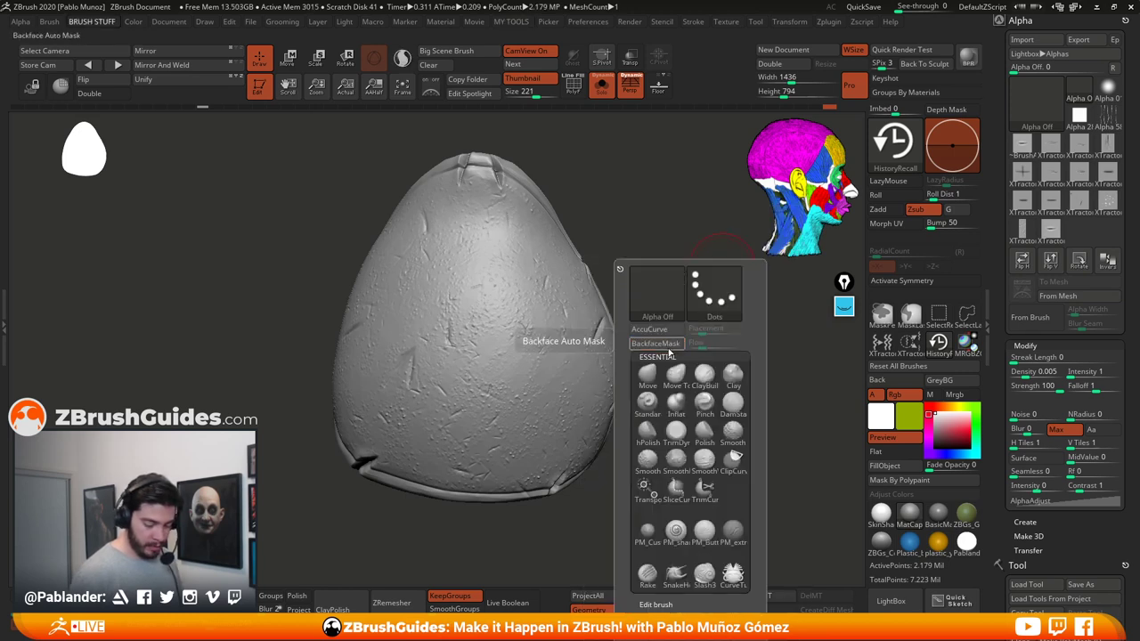
Step: Smooth out the scratches on the armour piece near its tip with the Smooth Stronger brush
mouse_move(644, 412)
mouse_down()
mouse_move(675, 387)
mouse_move(659, 371)
mouse_move(651, 386)
mouse_move(639, 333)
mouse_up()
key(f)
ctrl+right_drag(497, 190, 517, 208)
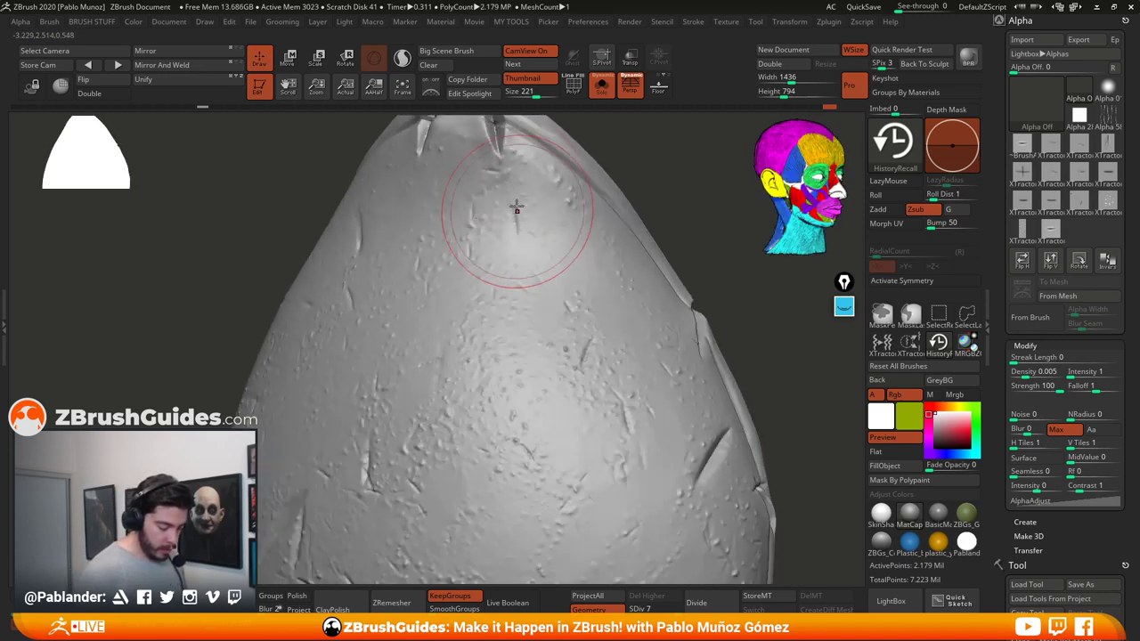
key(space)
drag(520, 190, 507, 191)
shift+right_drag(507, 191, 510, 200)
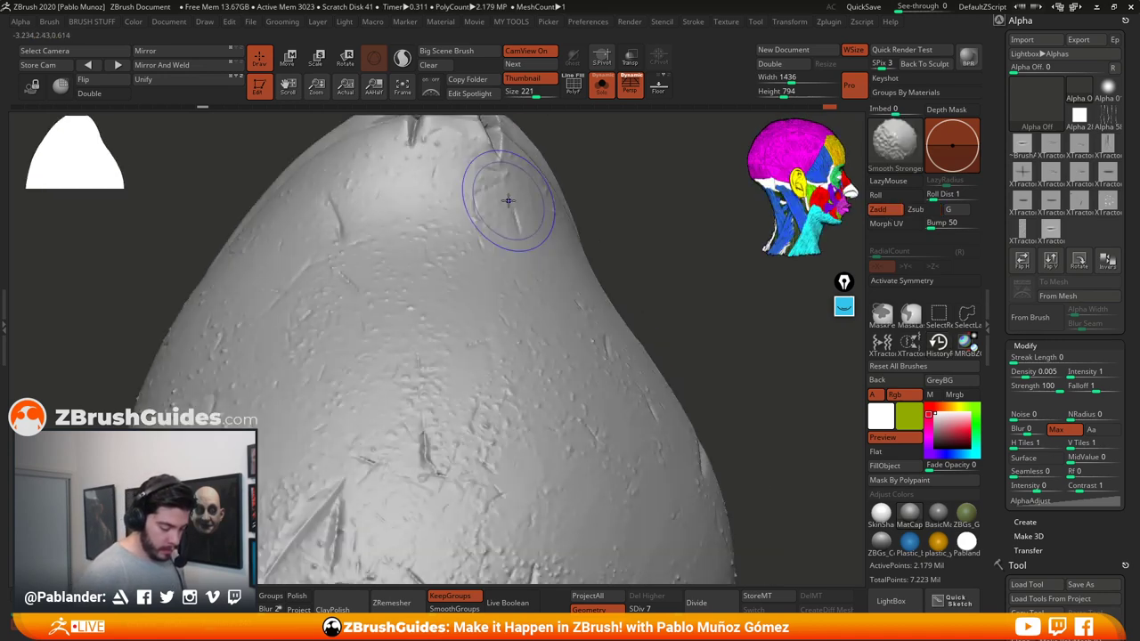
shift+drag(508, 193, 481, 208)
drag(593, 219, 654, 254)
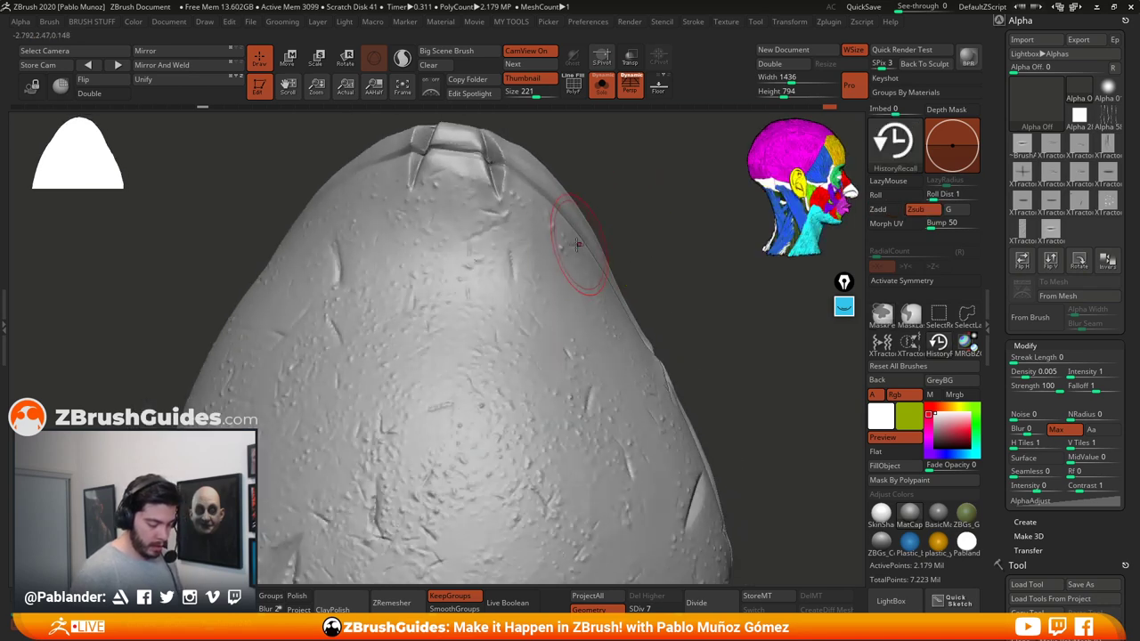
key(b)
click(502, 276)
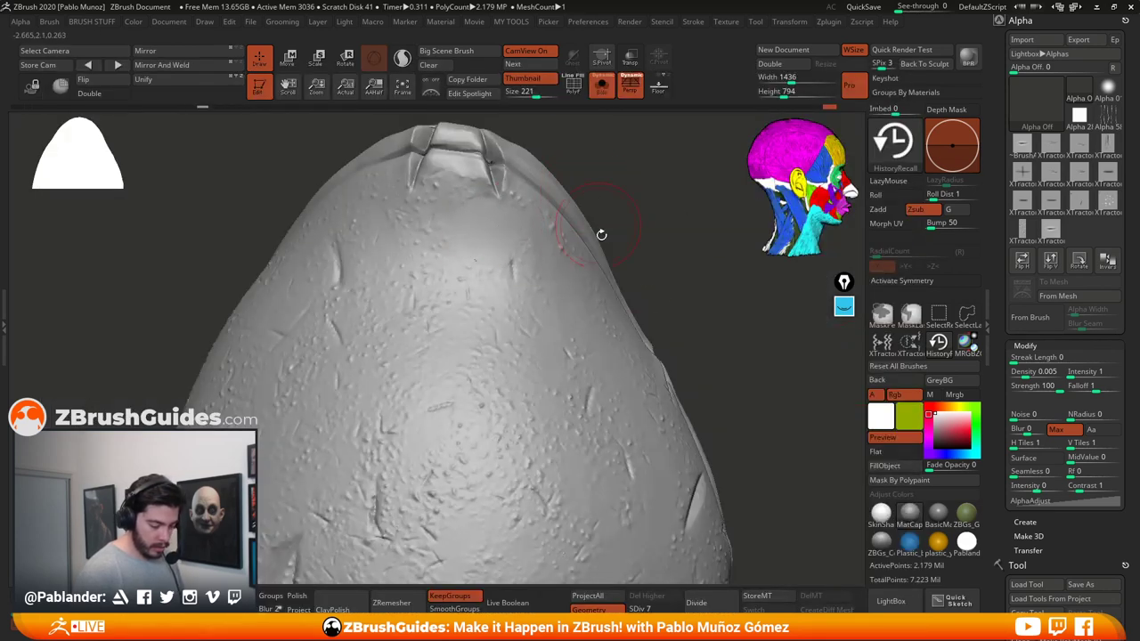
drag(603, 234, 682, 318)
Step: Lower the armour piece to subdivision level 4, smooth the area near its tip and return to level 7
drag(662, 609, 646, 609)
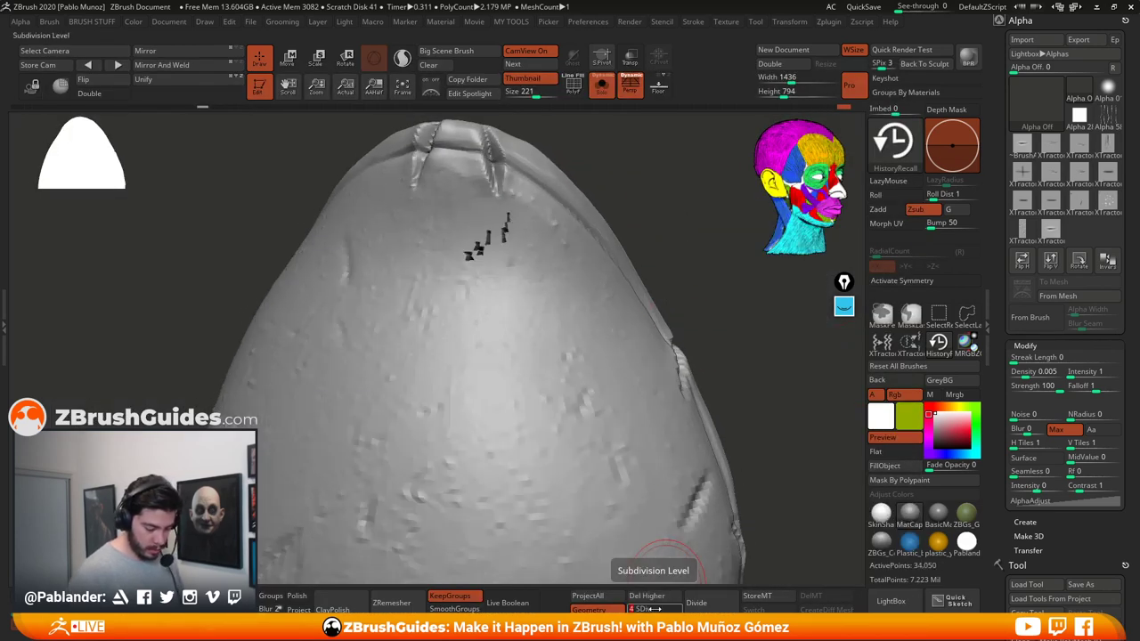
shift+drag(513, 270, 485, 247)
mouse_move(473, 259)
right_down()
mouse_move(379, 250)
mouse_move(516, 242)
right_up()
mouse_move(517, 241)
shift+mouse_down()
mouse_move(488, 253)
mouse_move(508, 259)
mouse_move(496, 239)
mouse_move(507, 254)
mouse_move(506, 224)
mouse_move(476, 252)
mouse_move(509, 217)
shift+mouse_up()
key(d)
key(d)
key(d)
Step: Step the armour piece back through its undo history to the state without the deep cuts at its tip
key(b)
key(Escape)
right_click(507, 207)
mouse_move(509, 217)
right_down()
mouse_move(553, 192)
mouse_move(591, 201)
mouse_move(572, 234)
right_up()
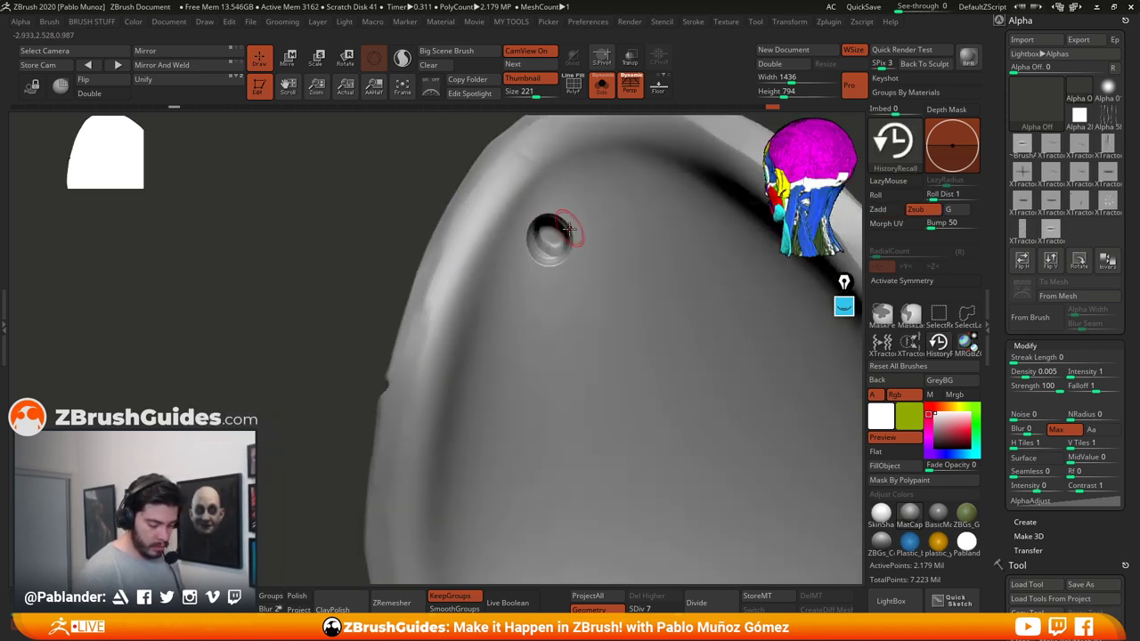
key(space)
mouse_move(570, 230)
mouse_down()
mouse_move(588, 229)
mouse_move(548, 240)
mouse_move(553, 230)
mouse_up()
mouse_move(552, 230)
right_down()
mouse_move(677, 260)
mouse_move(645, 267)
mouse_move(644, 334)
mouse_move(713, 386)
mouse_move(721, 243)
right_up()
drag(772, 107, 666, 108)
click(660, 107)
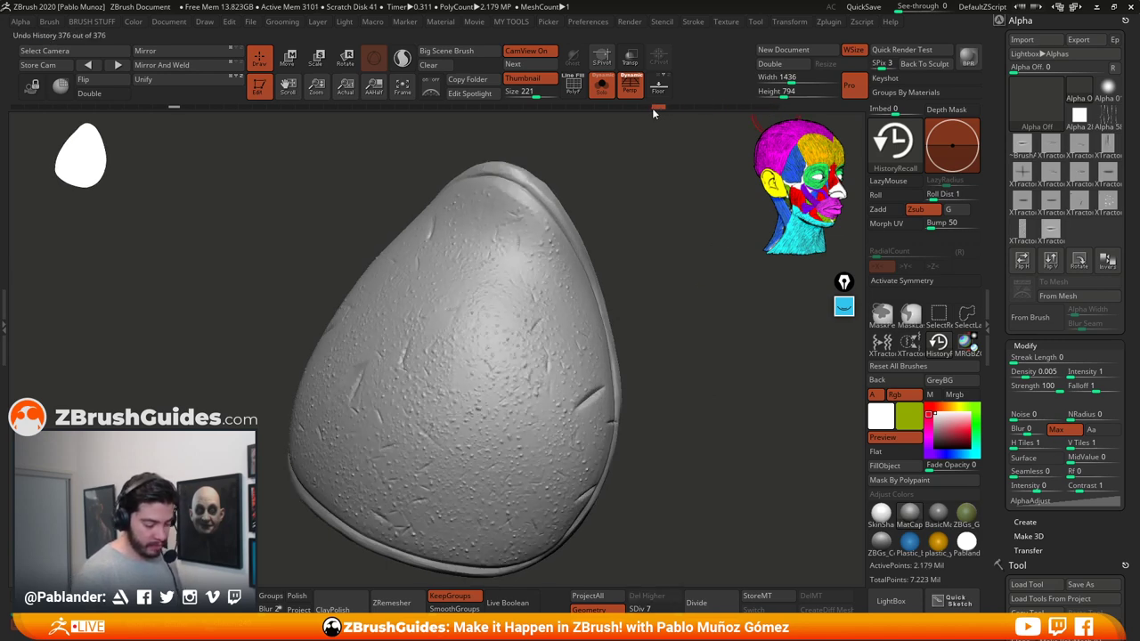
Step: Examine the armour piece's scratched surface from several sides and together with the full character outside Solo mode
mouse_move(686, 387)
right_down()
mouse_move(687, 404)
mouse_move(687, 374)
mouse_move(633, 398)
mouse_move(730, 388)
mouse_move(695, 395)
mouse_move(713, 382)
mouse_move(712, 486)
mouse_move(647, 410)
right_up()
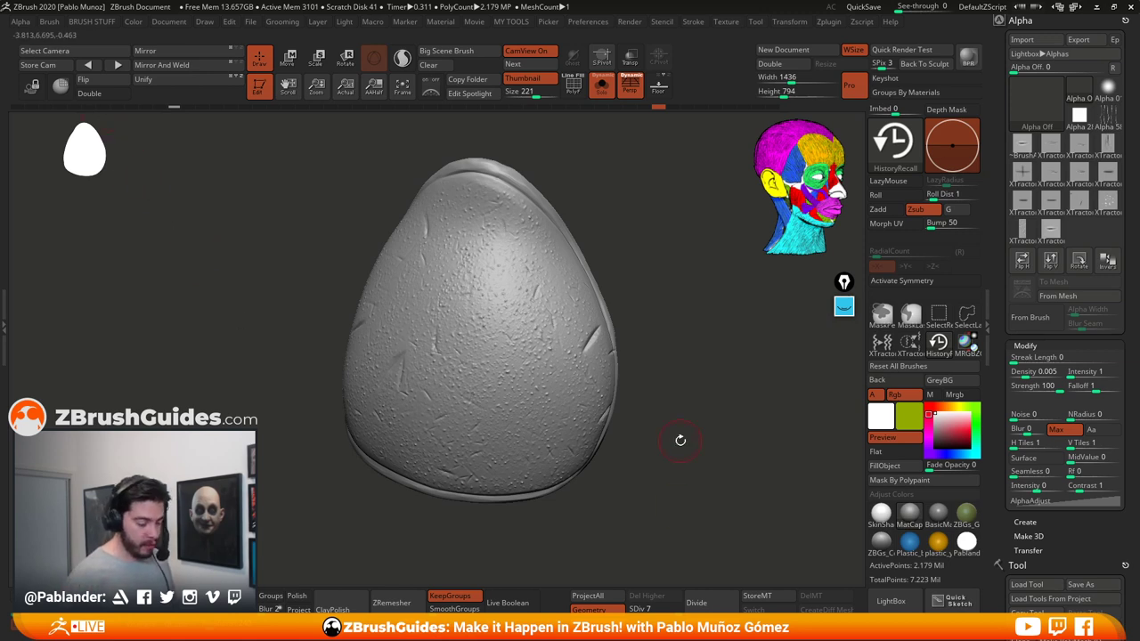
mouse_move(681, 440)
right_down()
mouse_move(672, 377)
mouse_move(695, 381)
right_up()
mouse_move(554, 363)
right_down()
mouse_move(641, 320)
mouse_move(676, 283)
right_up()
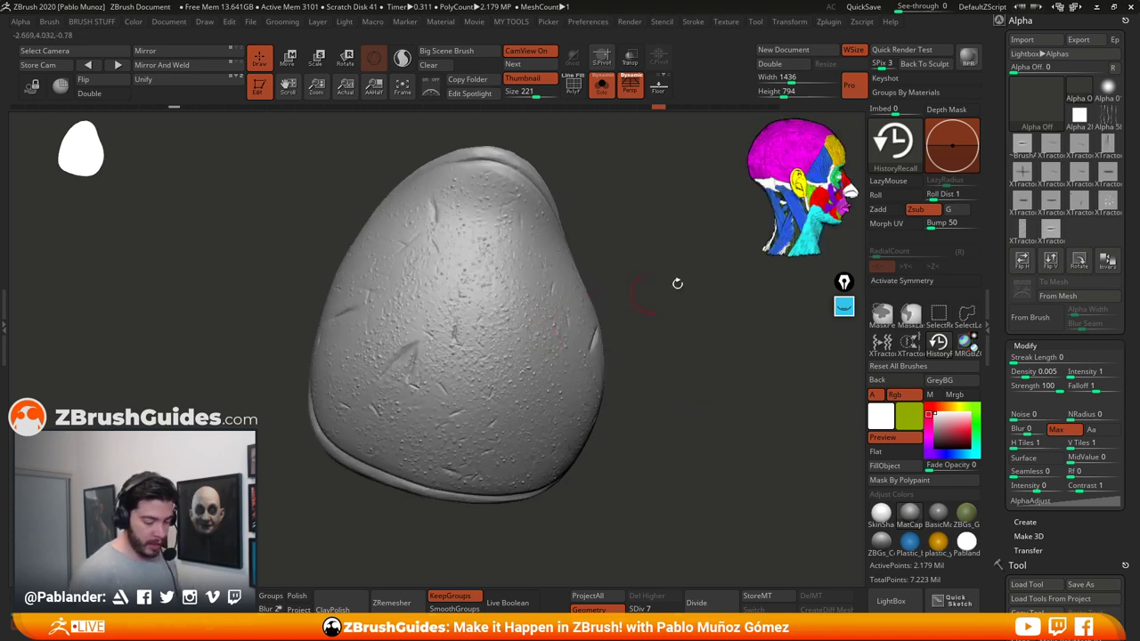
mouse_move(708, 389)
right_down()
mouse_move(691, 395)
mouse_move(687, 377)
mouse_move(697, 389)
right_up()
mouse_move(644, 358)
right_down()
mouse_move(681, 379)
mouse_move(700, 366)
right_up()
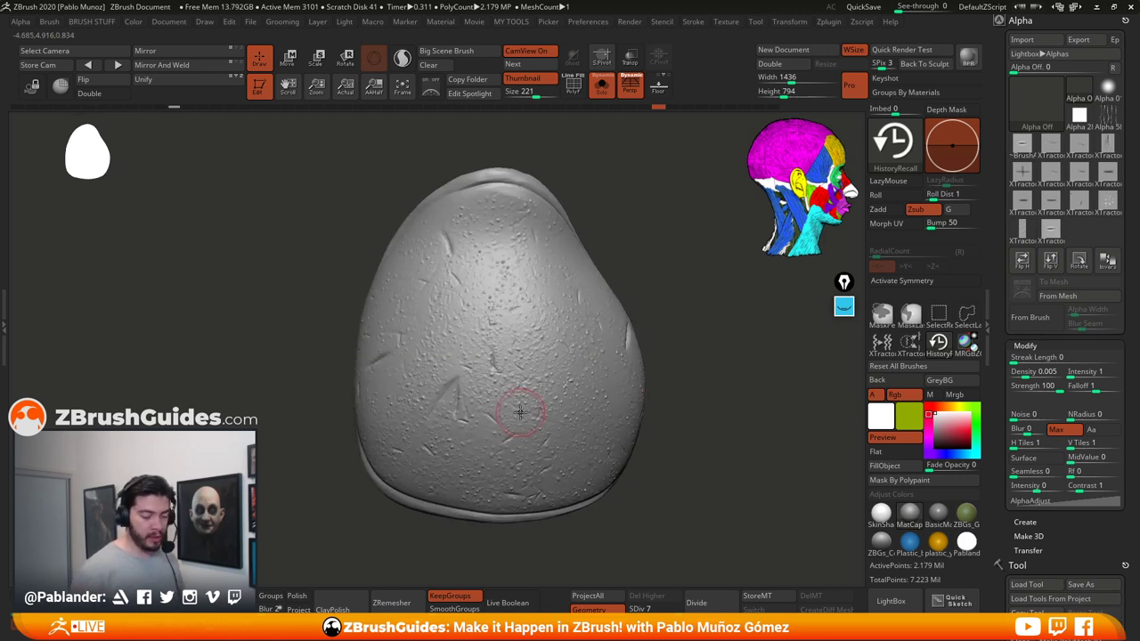
click(1060, 346)
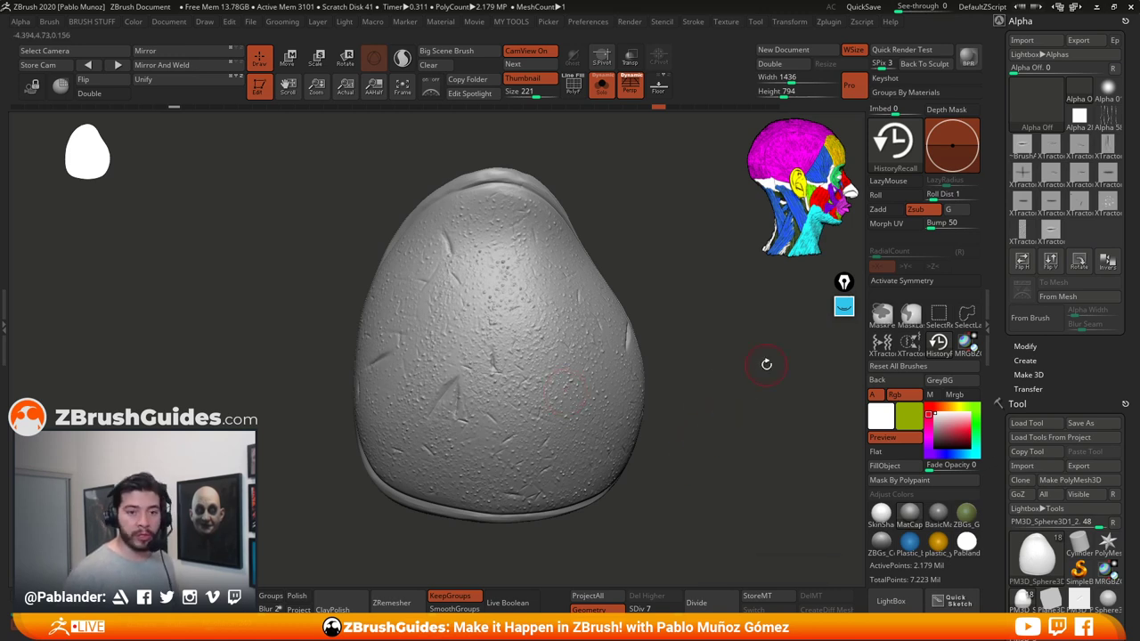
mouse_move(711, 425)
mouse_down()
mouse_move(713, 414)
mouse_move(724, 433)
mouse_move(707, 415)
mouse_move(710, 433)
mouse_move(692, 438)
mouse_move(685, 425)
mouse_move(704, 432)
mouse_move(697, 421)
mouse_move(703, 435)
mouse_move(707, 401)
mouse_move(708, 416)
mouse_up()
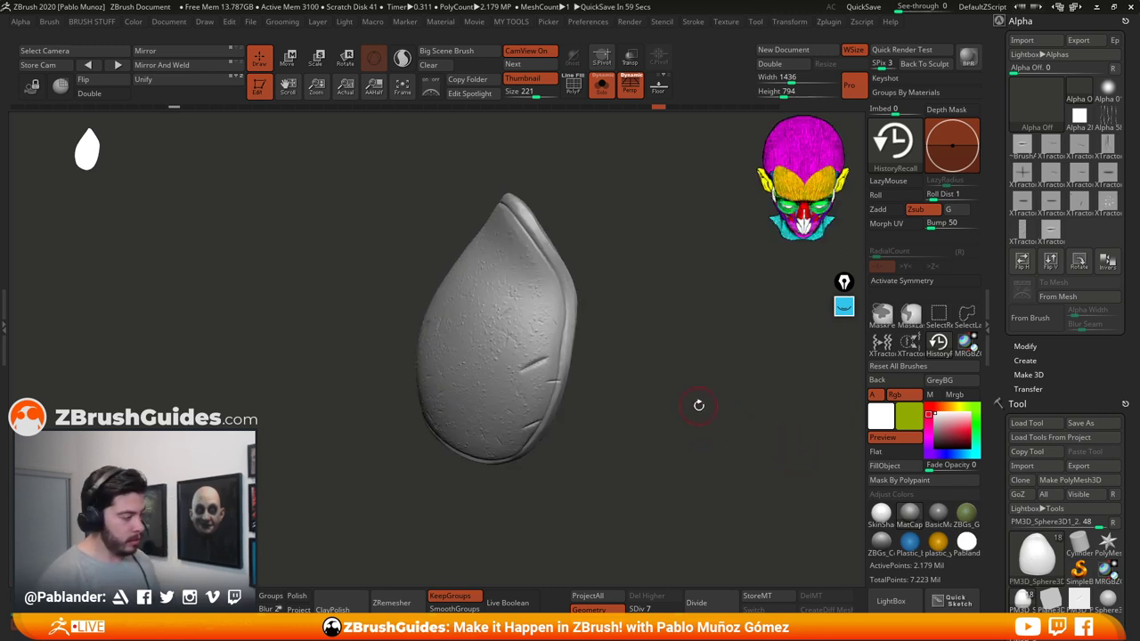
drag(699, 405, 661, 368)
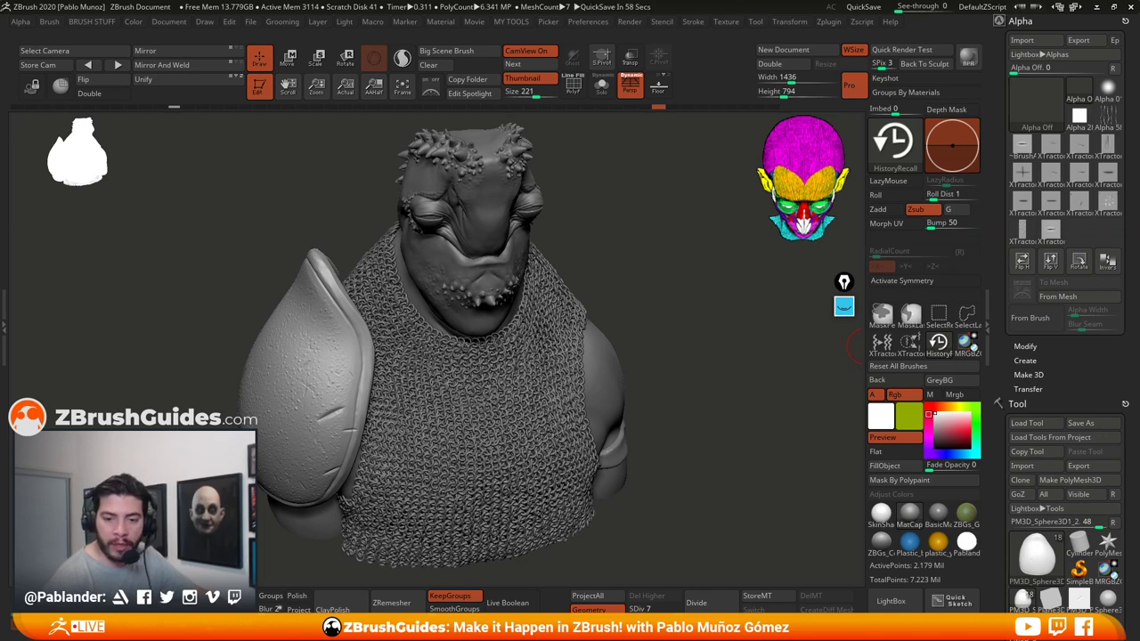
key(super+d)
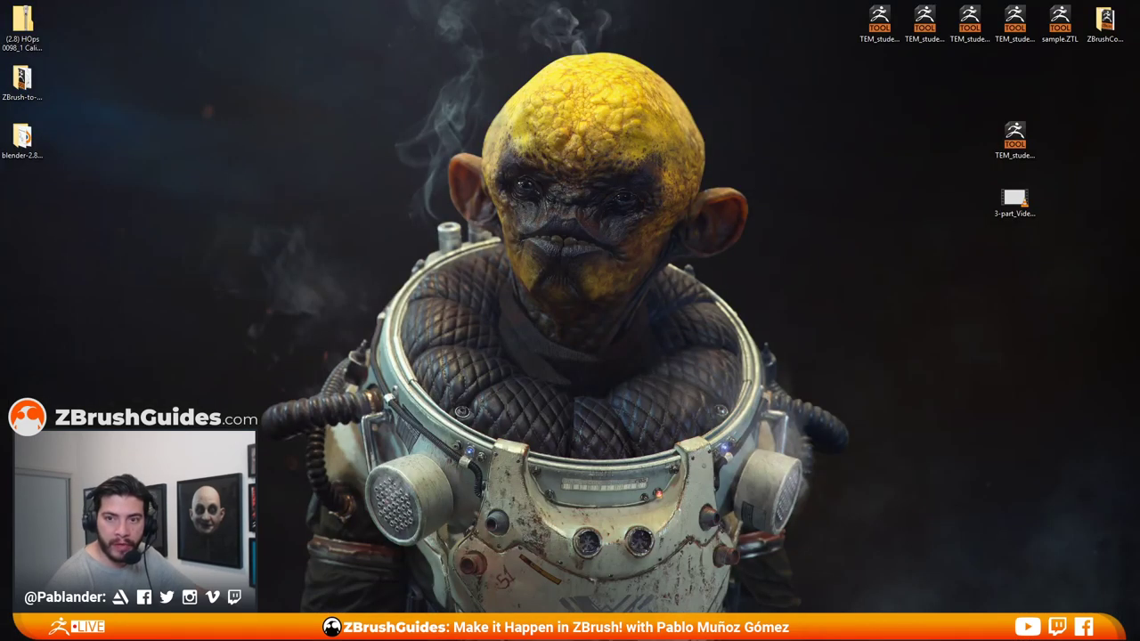
key(super+d)
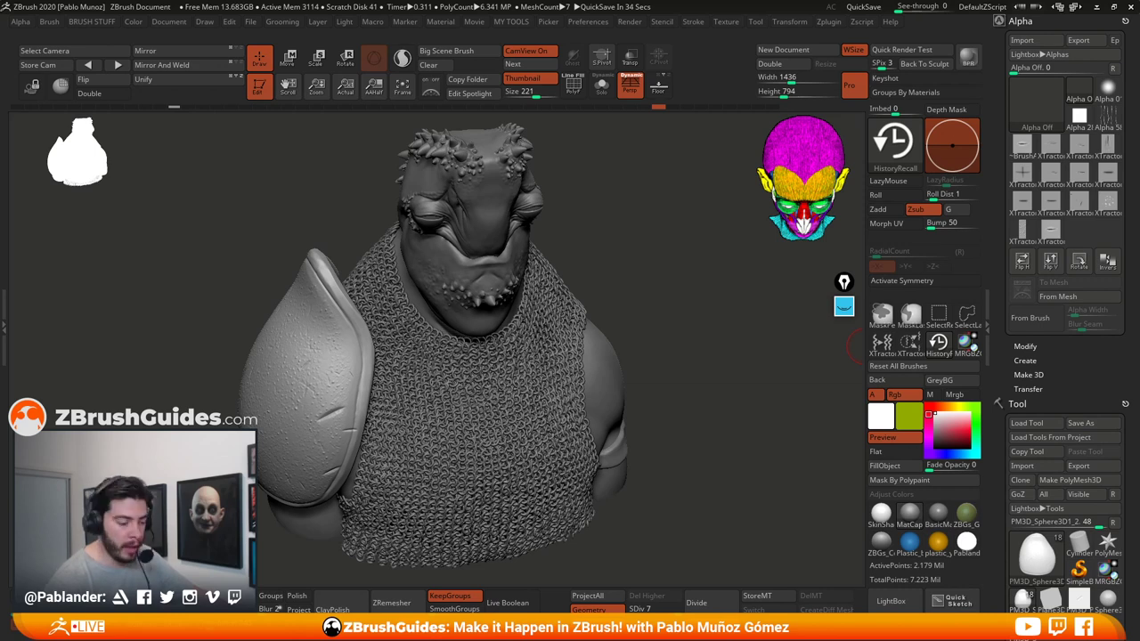
Step: Load the antlered character tool and display it with the SkinShade material, viewing the whole figure
key(ctrl+shift+t)
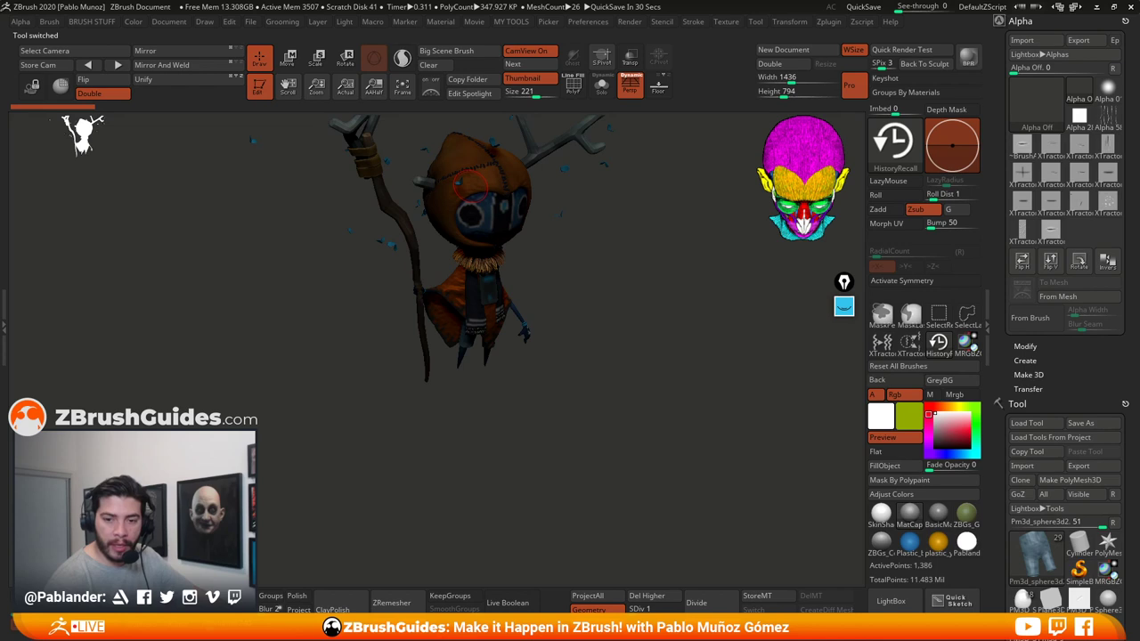
click(881, 515)
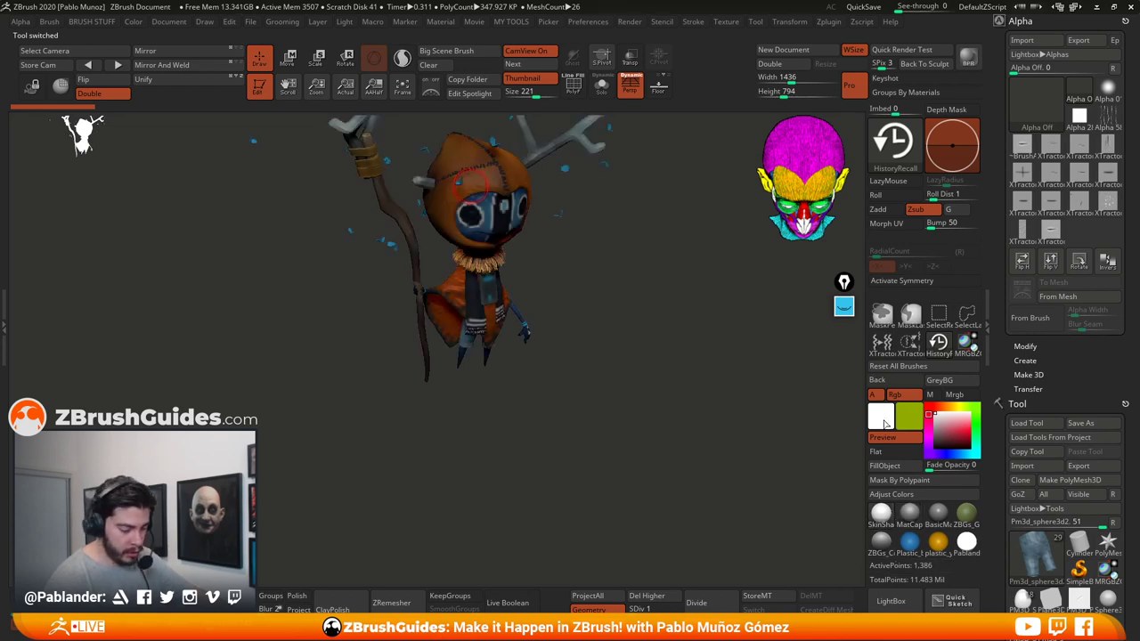
drag(631, 385, 657, 323)
drag(656, 262, 680, 453)
drag(677, 384, 692, 318)
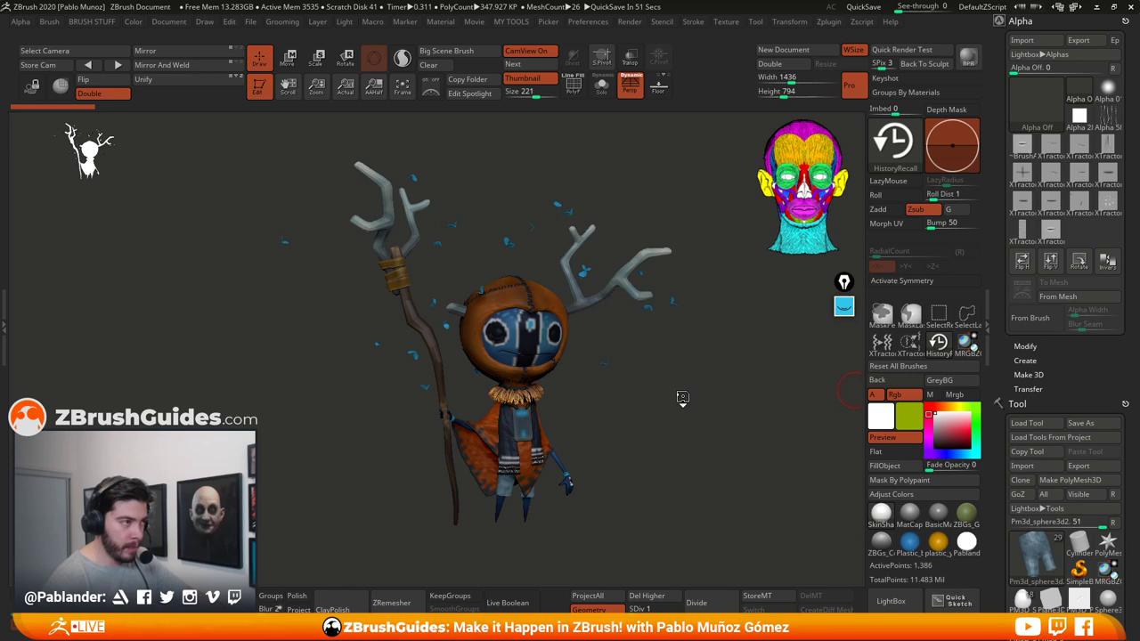
Step: Load the humpback whale tool and bring its subtool list into view
key(ctrl+shift+t)
drag(659, 364, 743, 378)
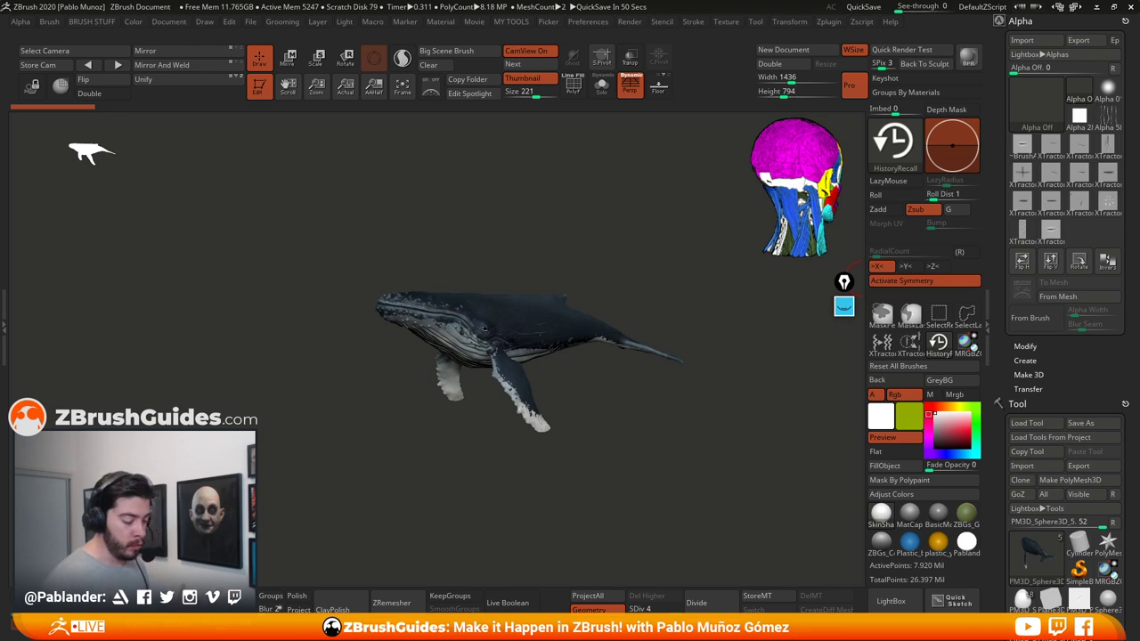
drag(647, 411, 567, 422)
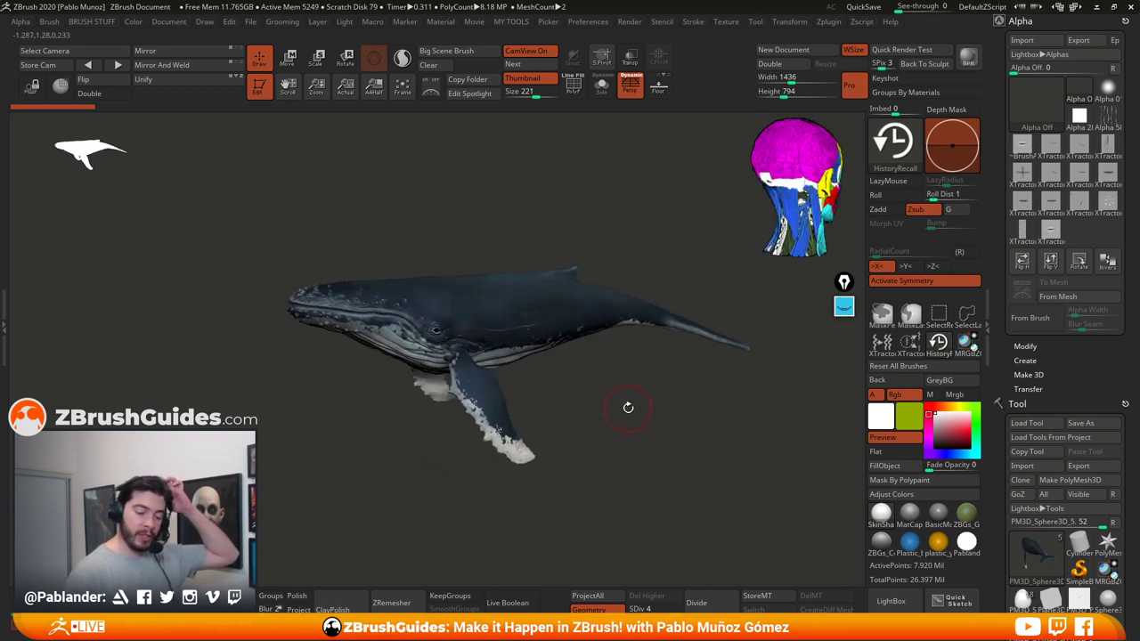
click(1054, 20)
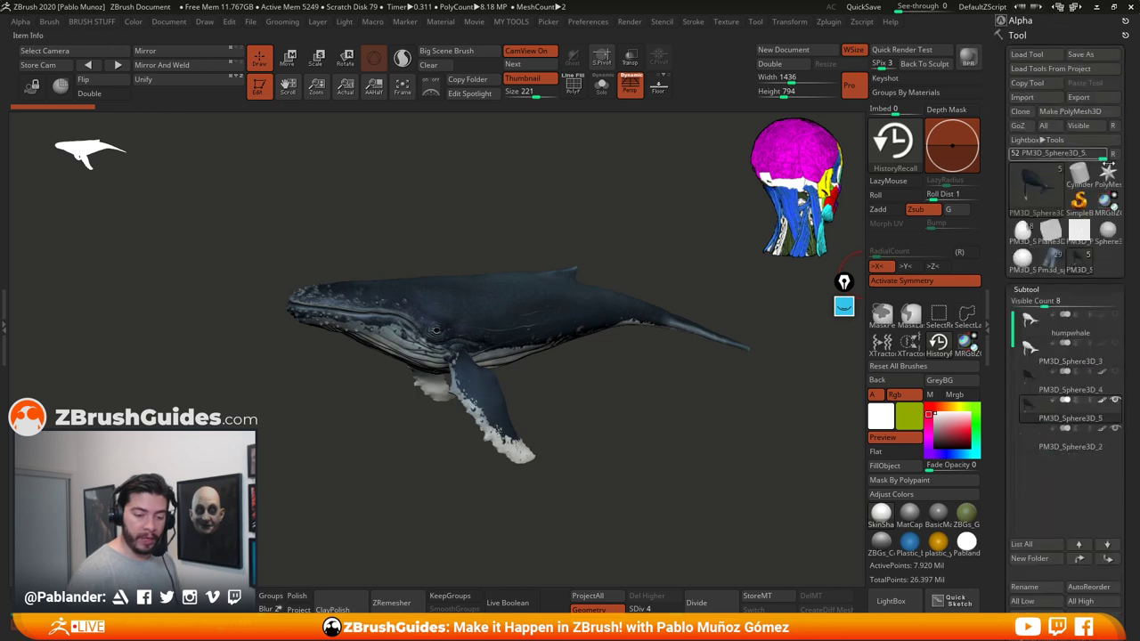
Step: Examine the humpback whale's body and fins from slightly different side angles
drag(731, 402, 639, 387)
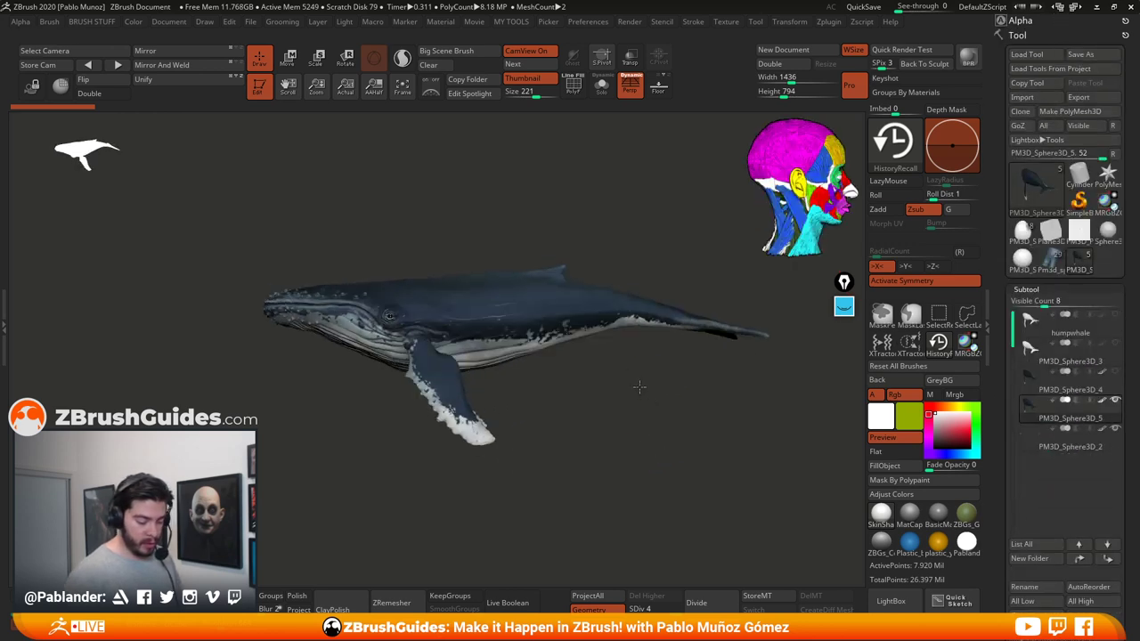
drag(608, 433, 613, 434)
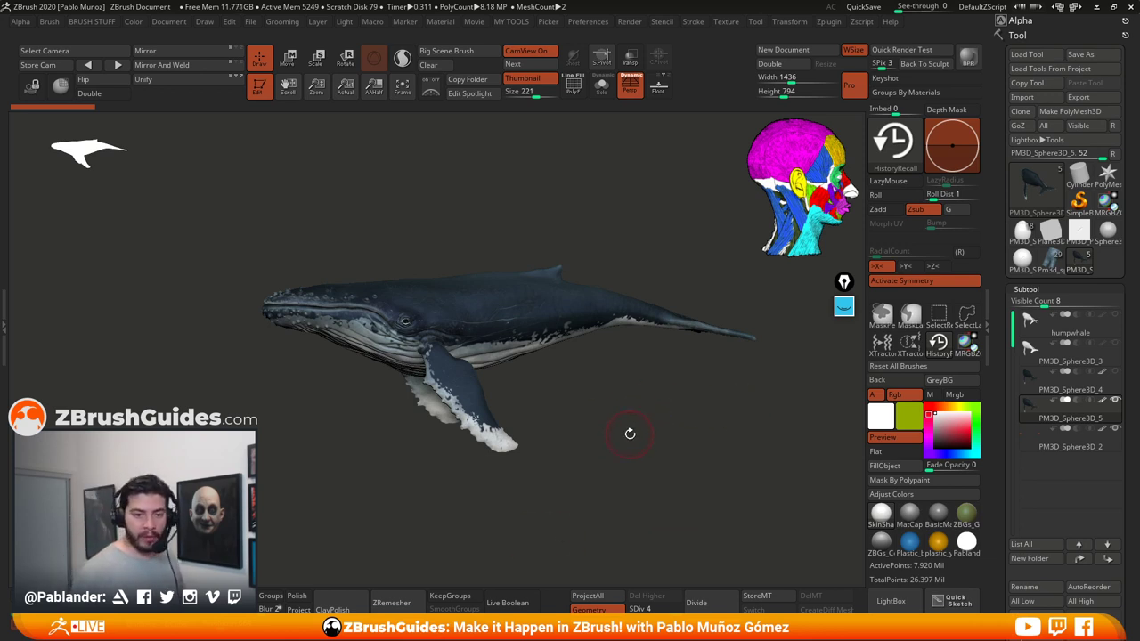
mouse_move(650, 413)
mouse_down()
mouse_move(692, 395)
mouse_move(681, 436)
mouse_move(657, 412)
mouse_move(662, 444)
mouse_move(659, 432)
mouse_up()
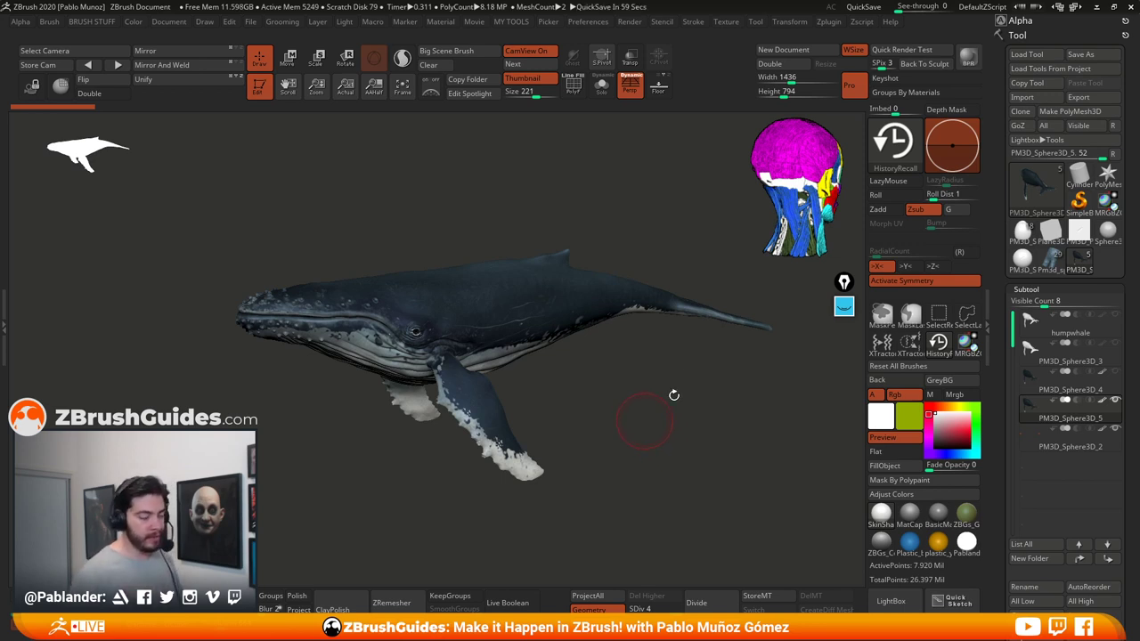
drag(670, 411, 673, 411)
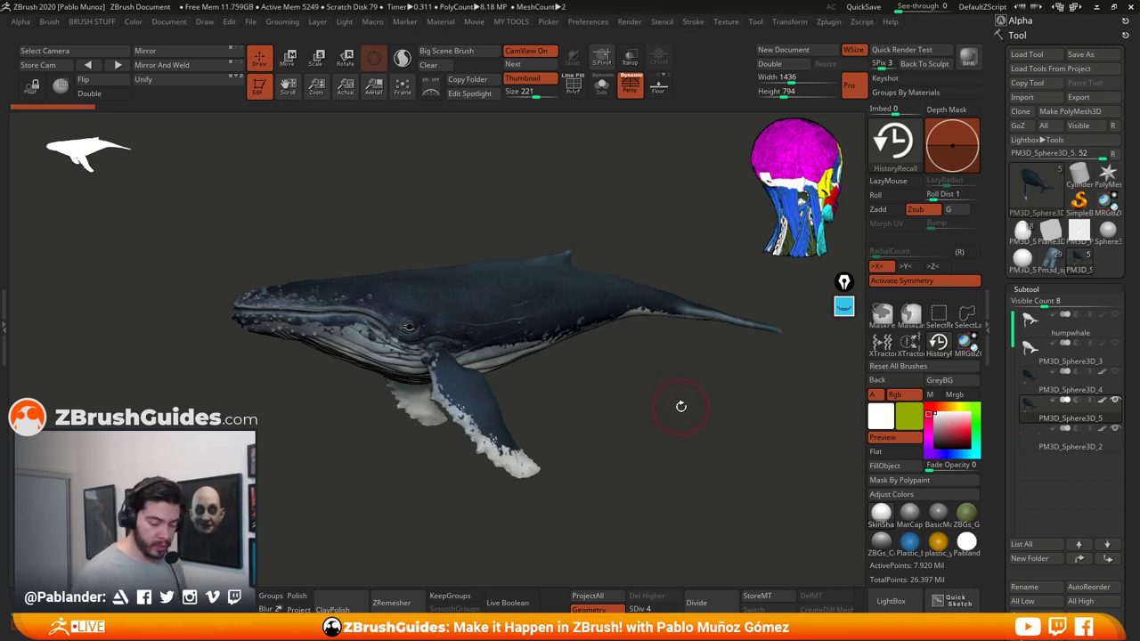
drag(680, 407, 667, 394)
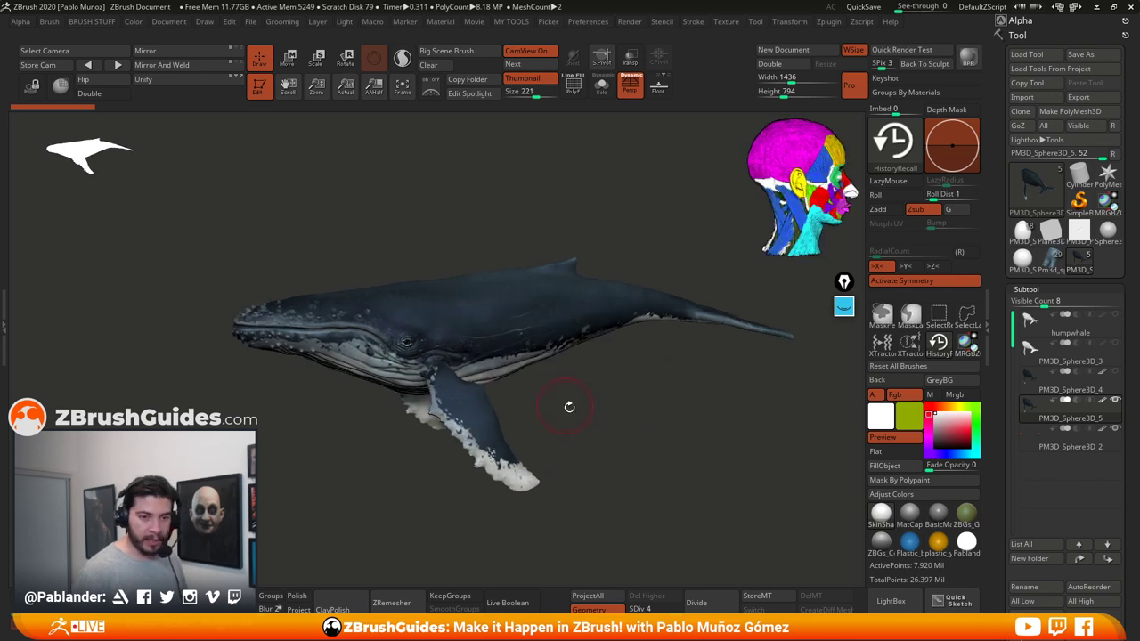
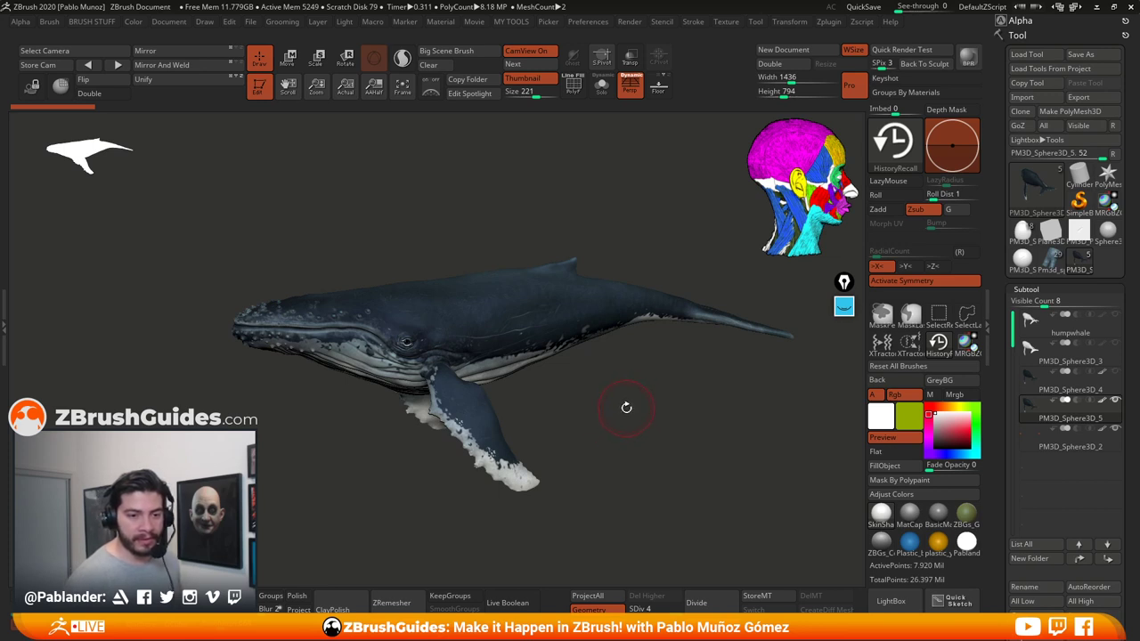
drag(652, 431, 589, 442)
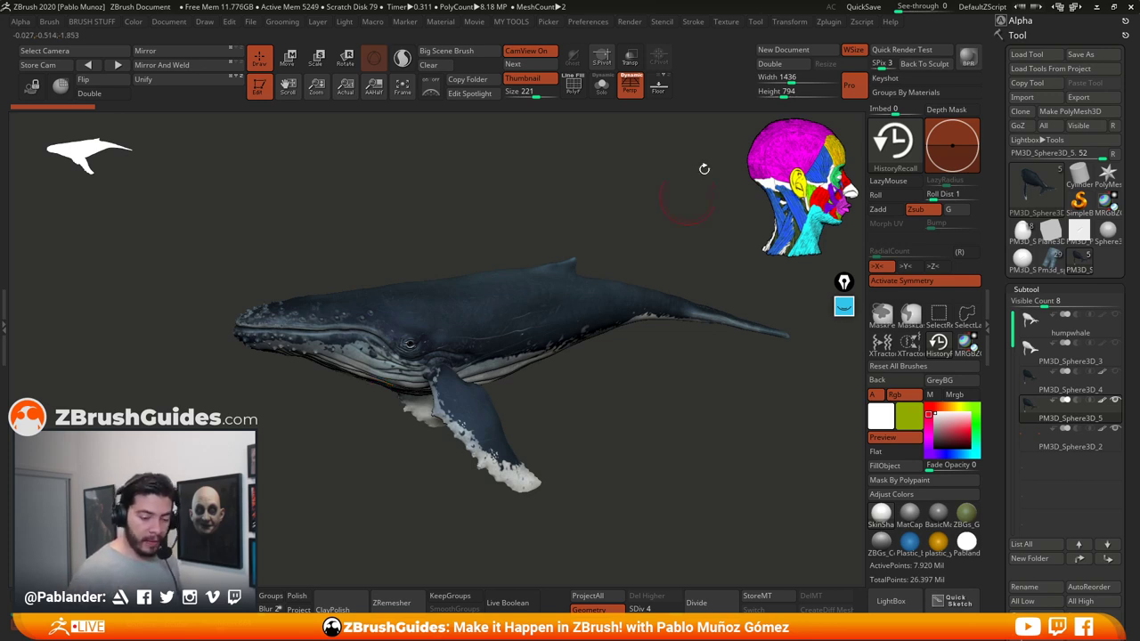
Step: Dock the Transform settings and turn on Draft Analysis for the humpback whale
click(829, 25)
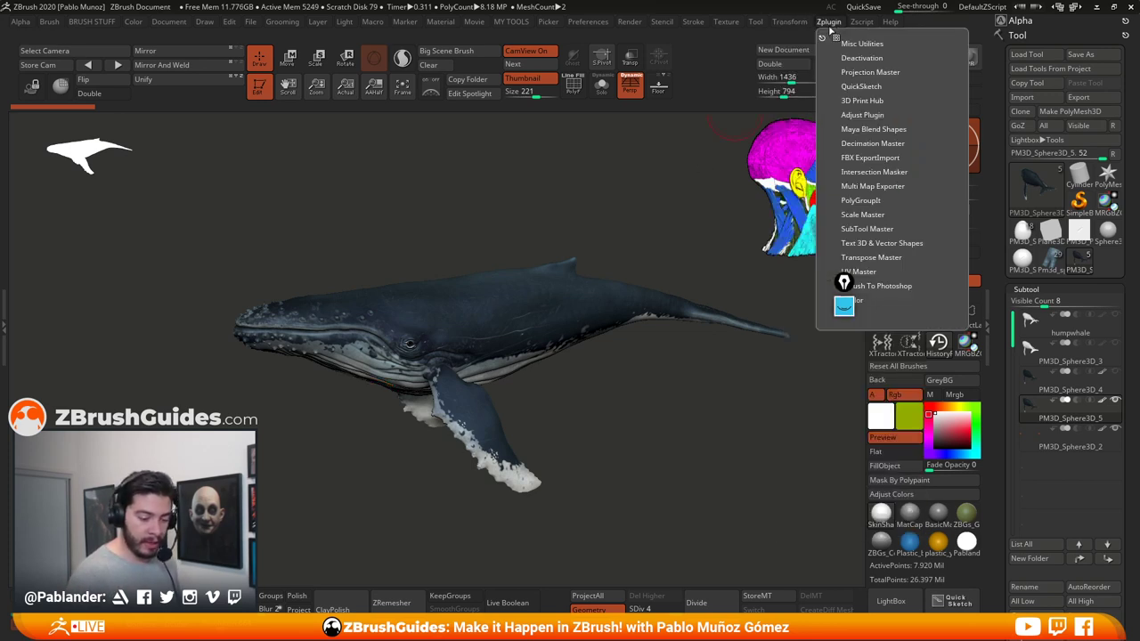
click(789, 22)
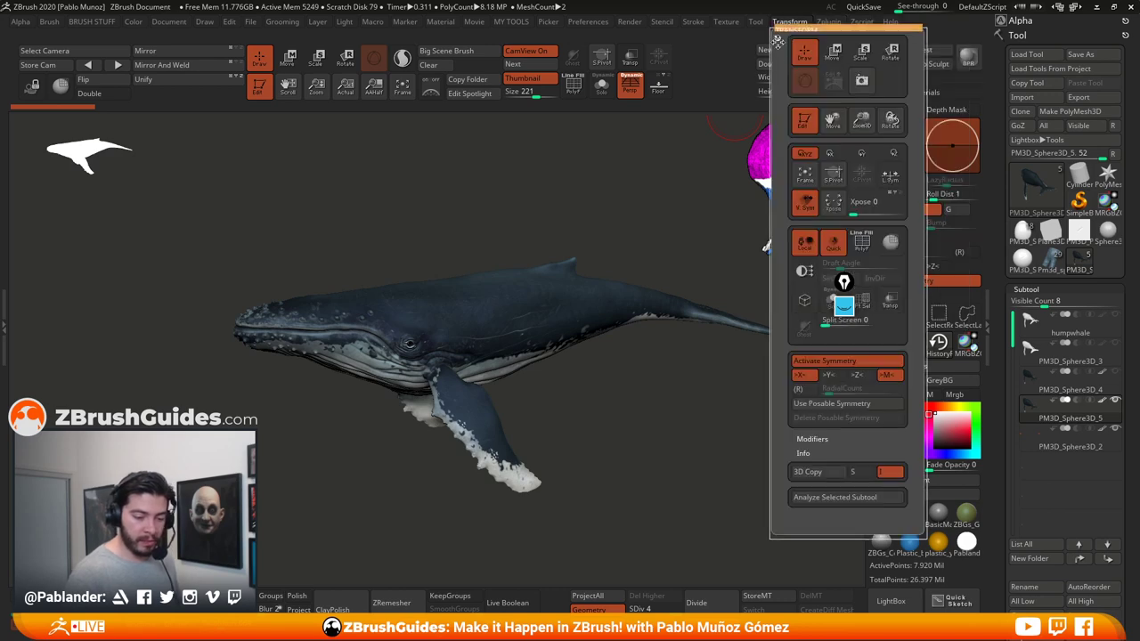
click(778, 31)
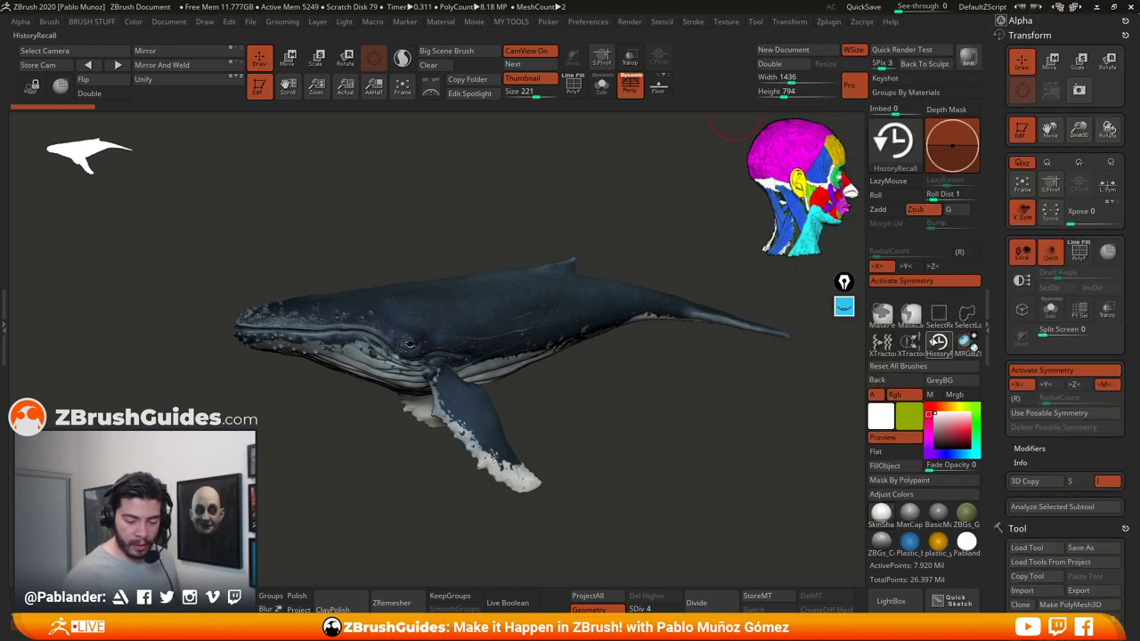
click(1023, 279)
Step: Switch off perspective and examine the whale's draft analysis colours from the front and the rear
drag(703, 419, 678, 429)
drag(721, 386, 754, 357)
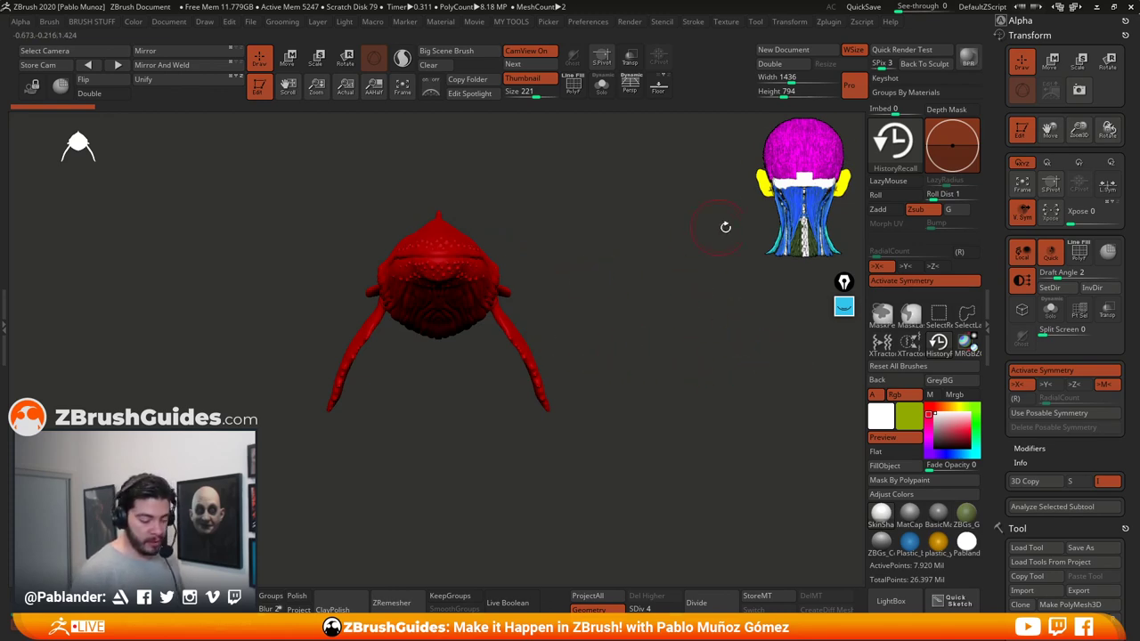
drag(702, 335, 619, 327)
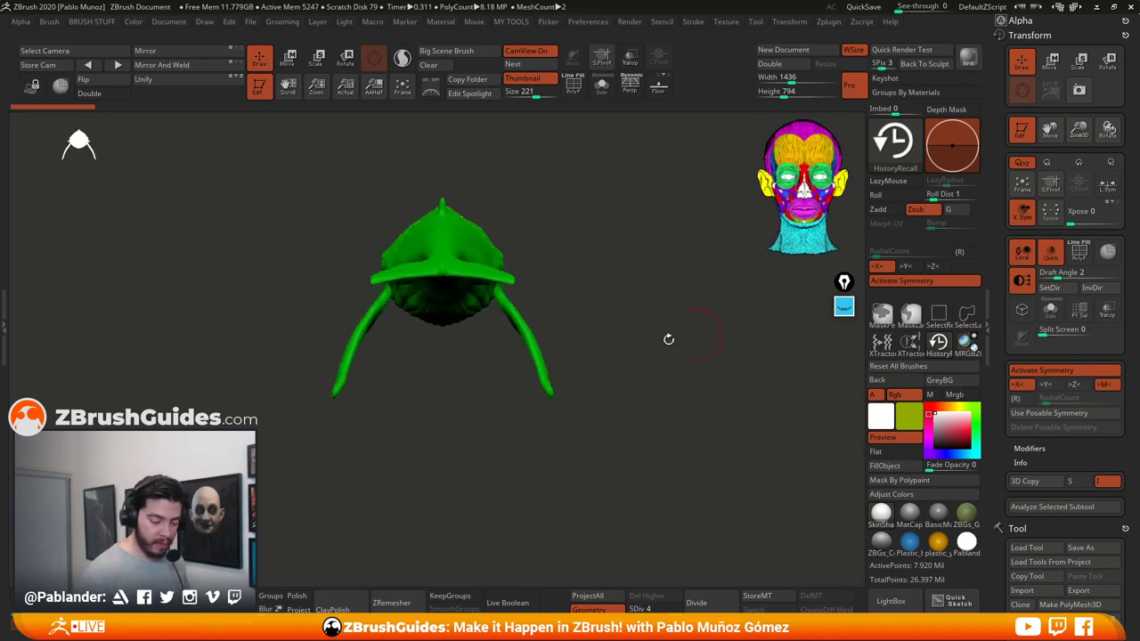
alt+drag(670, 359, 646, 330)
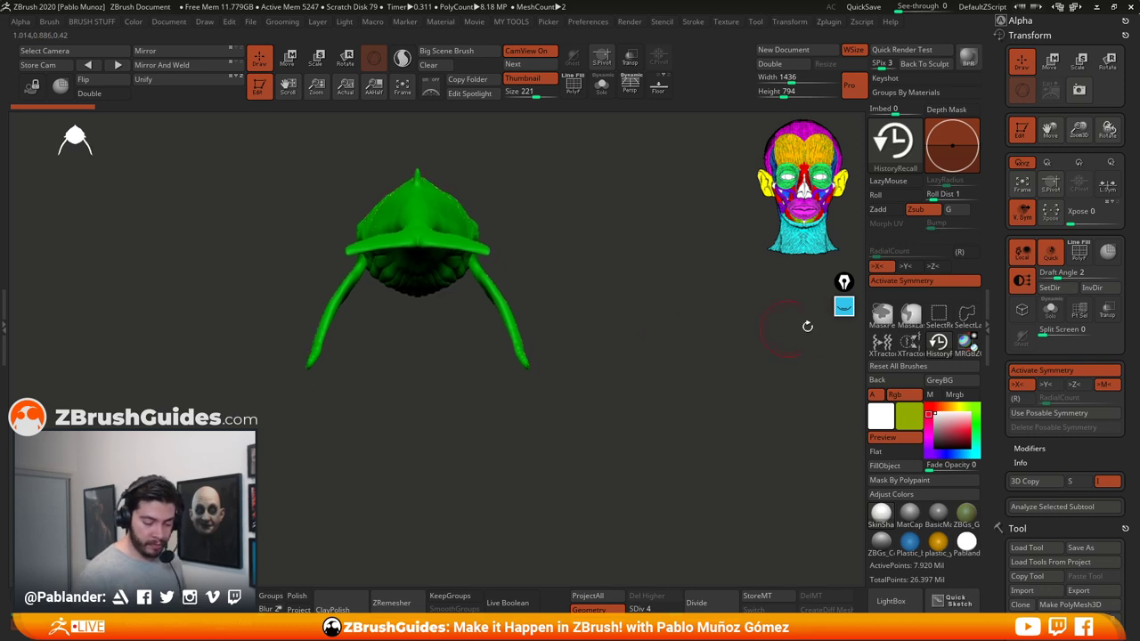
Step: Clear the old screen annotations and draw a white surface profile with a straight-walled rectangular recess below the whale
click(843, 307)
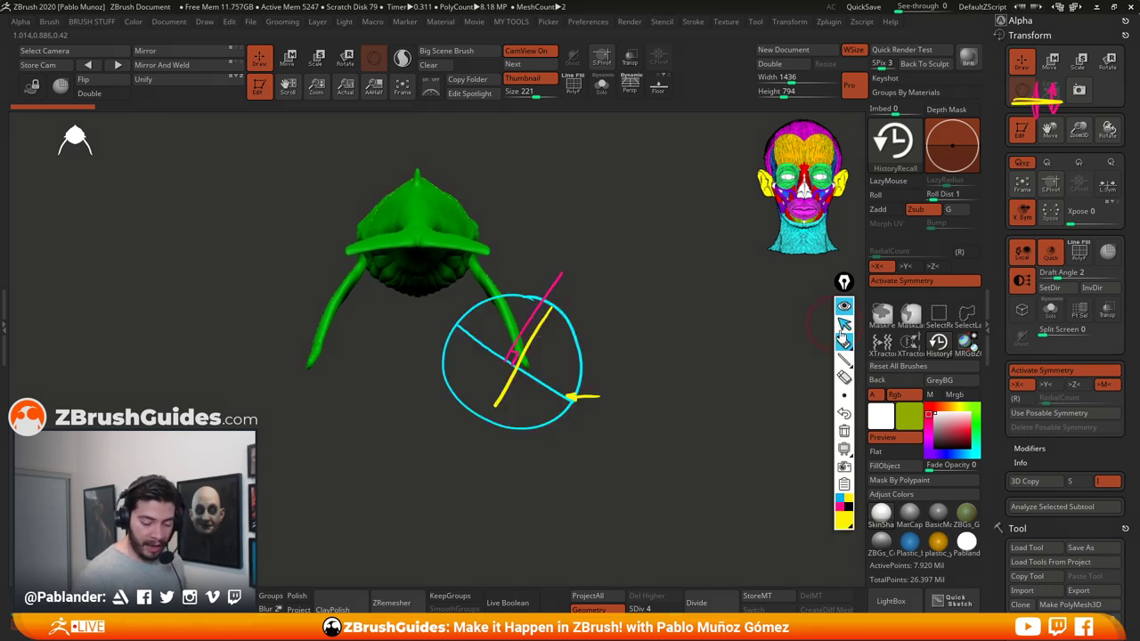
click(843, 431)
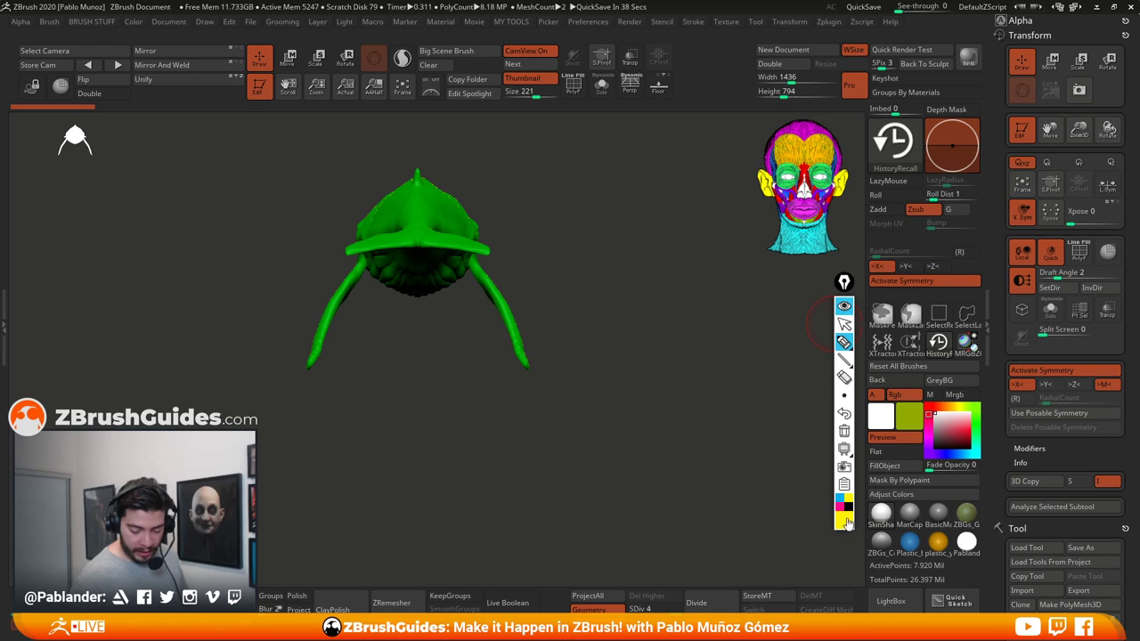
click(847, 523)
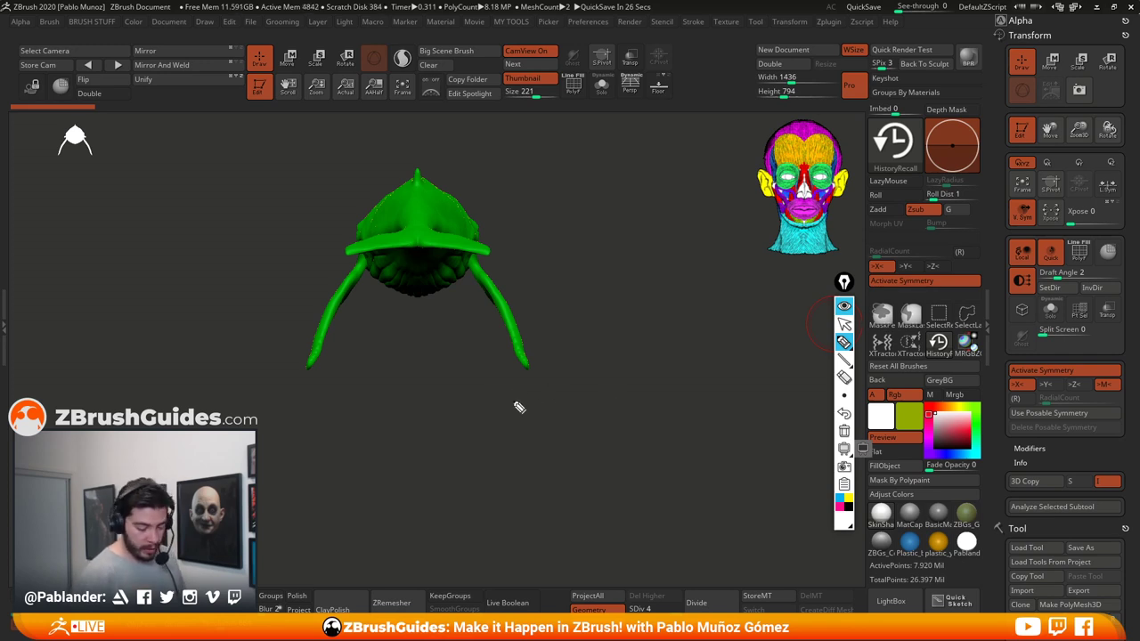
mouse_move(485, 393)
mouse_down()
mouse_move(615, 392)
mouse_move(628, 446)
mouse_move(691, 443)
mouse_move(688, 387)
mouse_move(813, 383)
mouse_up()
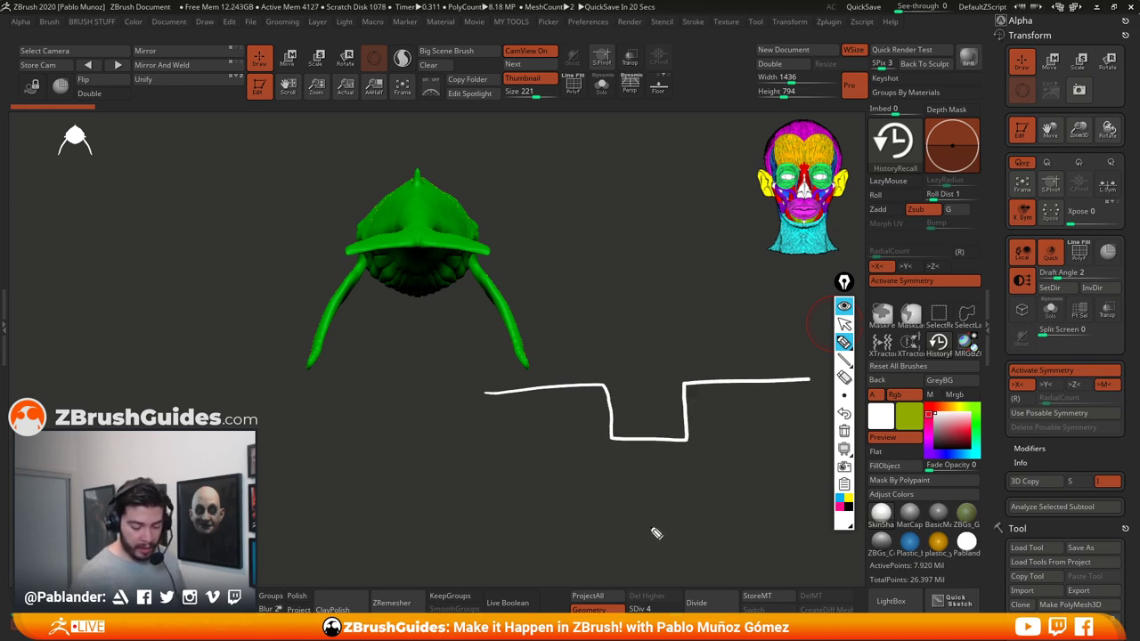
Step: Draw a white camera symbol above the rectangular recess with an arrow pointing down at it
click(843, 504)
click(902, 397)
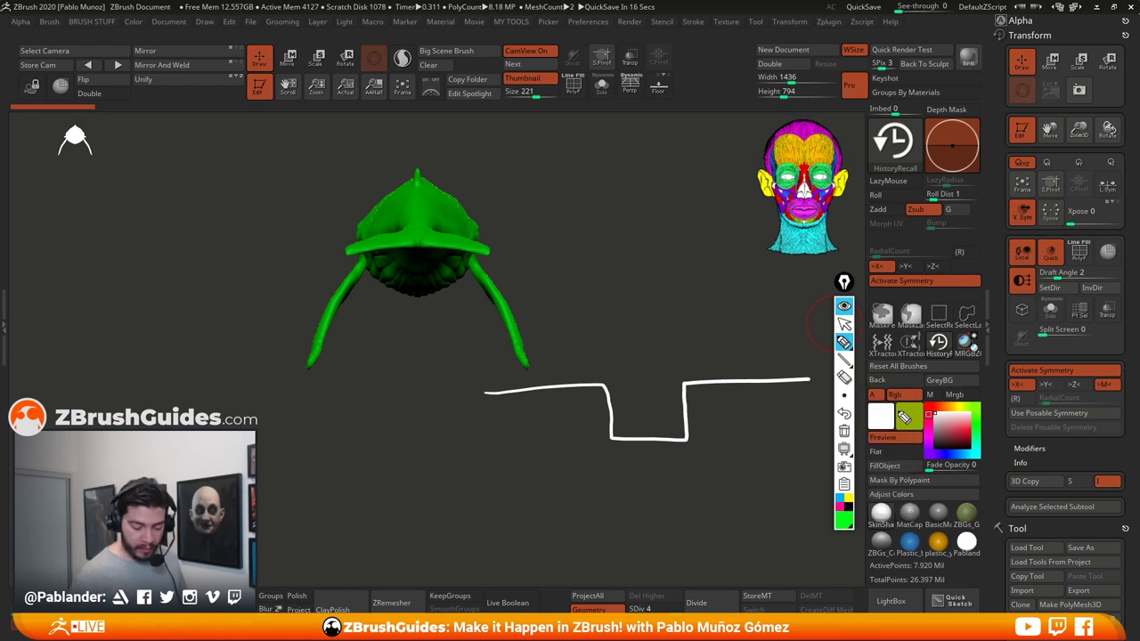
click(844, 522)
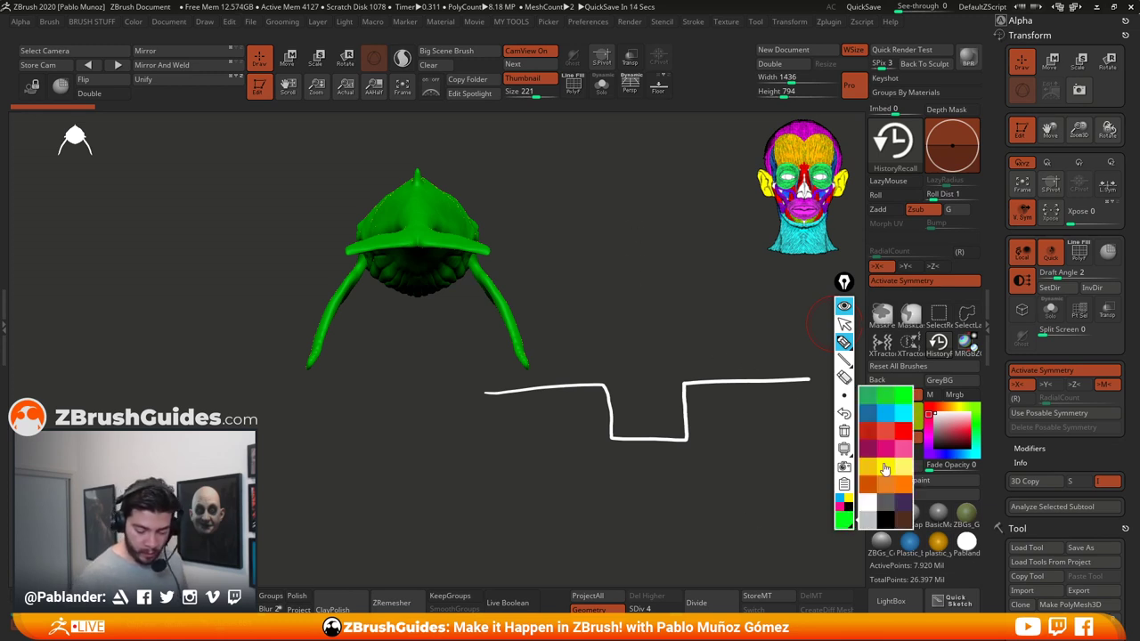
click(872, 522)
mouse_move(623, 225)
mouse_down()
mouse_move(643, 228)
mouse_move(655, 250)
mouse_move(621, 276)
mouse_move(654, 252)
mouse_up()
mouse_move(659, 259)
mouse_down()
mouse_move(675, 249)
mouse_move(674, 269)
mouse_move(649, 287)
mouse_move(651, 317)
mouse_up()
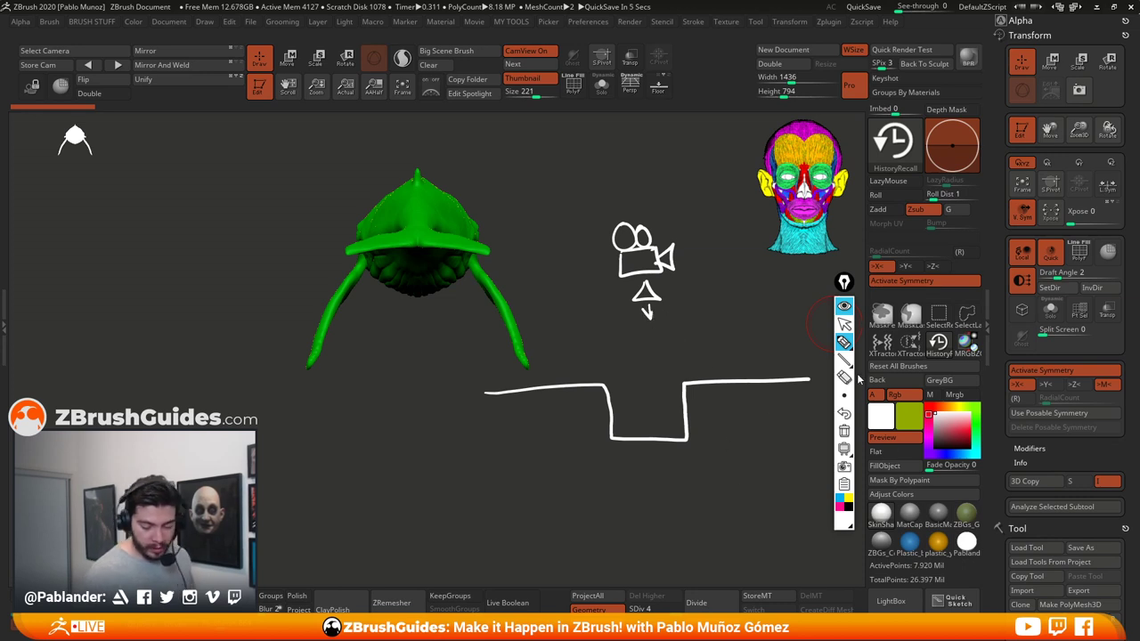
Step: Mark the two upper surfaces and the floor of the rectangular recess with green lines
click(843, 504)
click(909, 399)
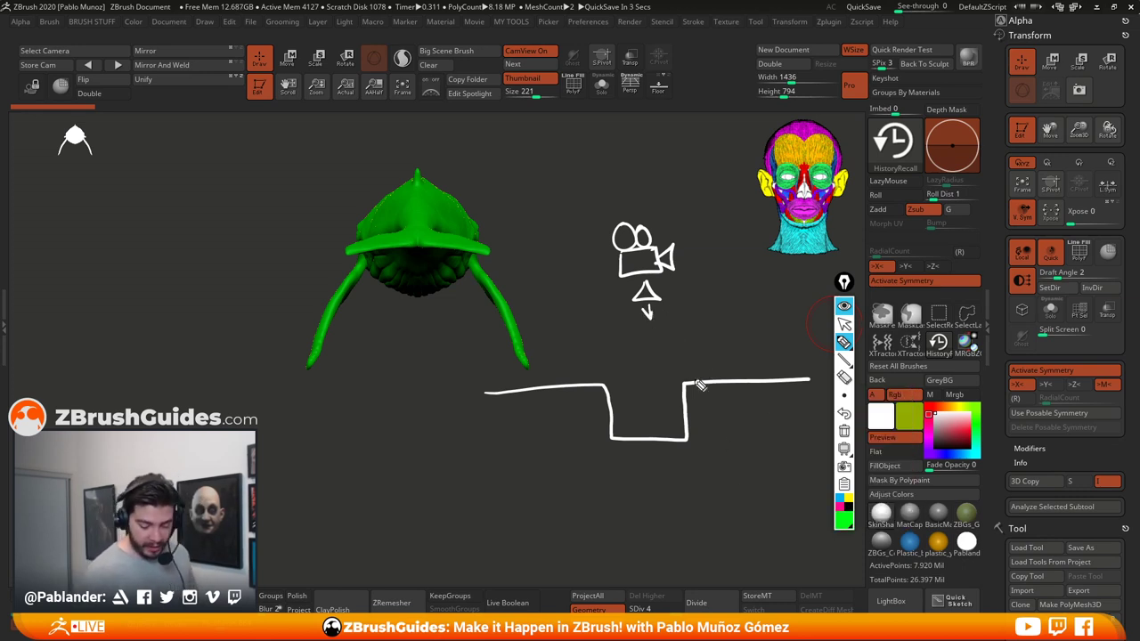
drag(683, 379, 810, 379)
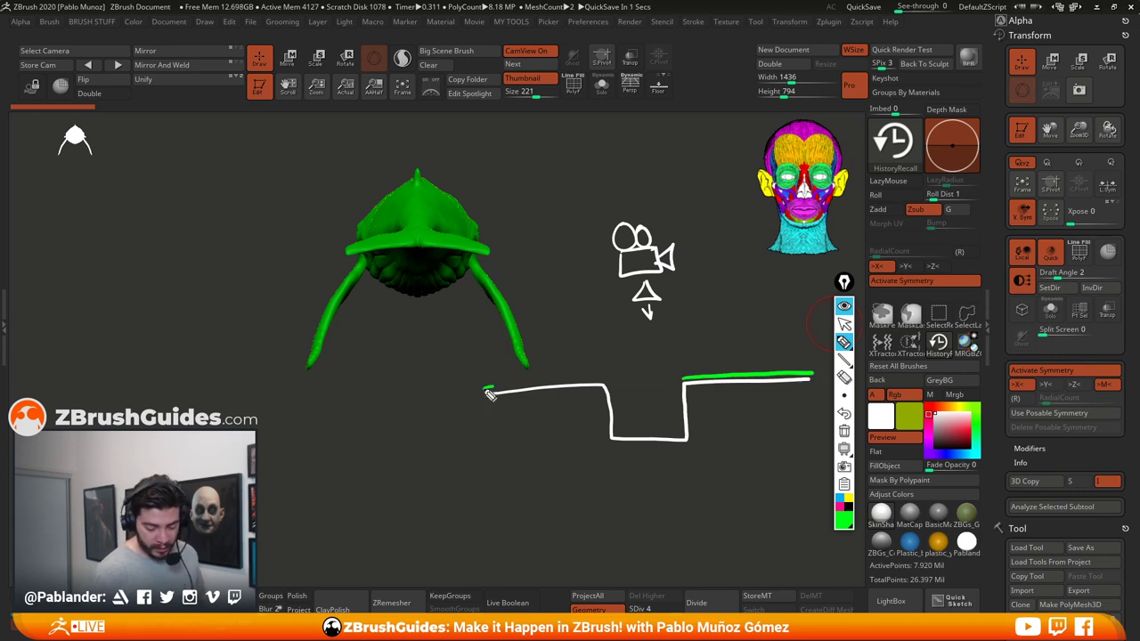
drag(487, 390, 611, 385)
drag(615, 434, 690, 434)
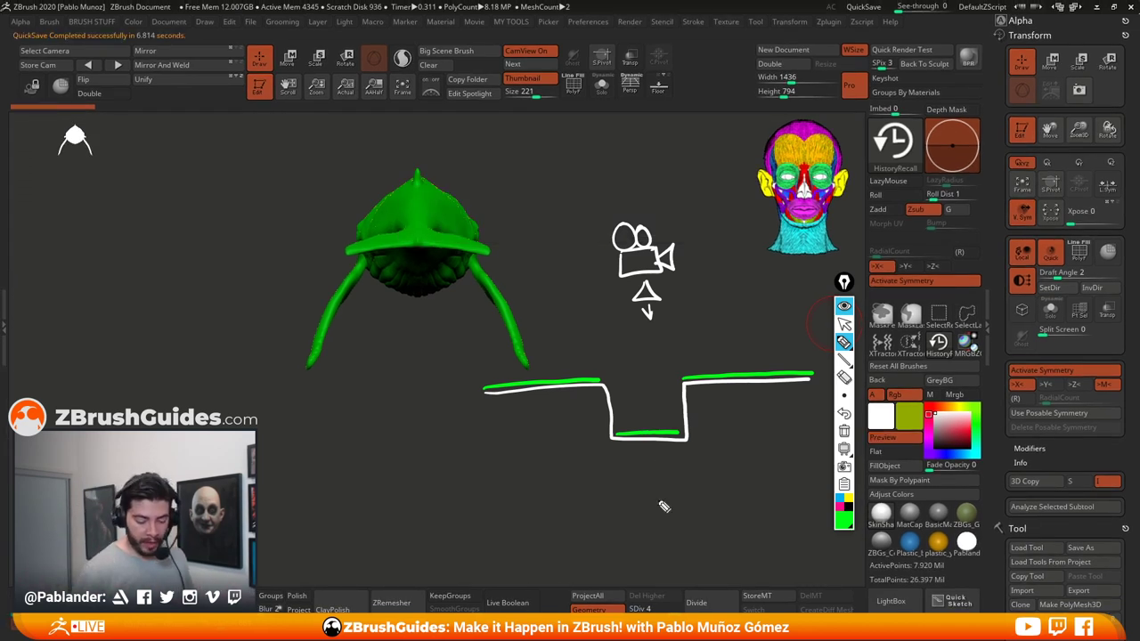
Step: Mark both vertical walls of the rectangular recess with red lines
click(845, 514)
click(904, 432)
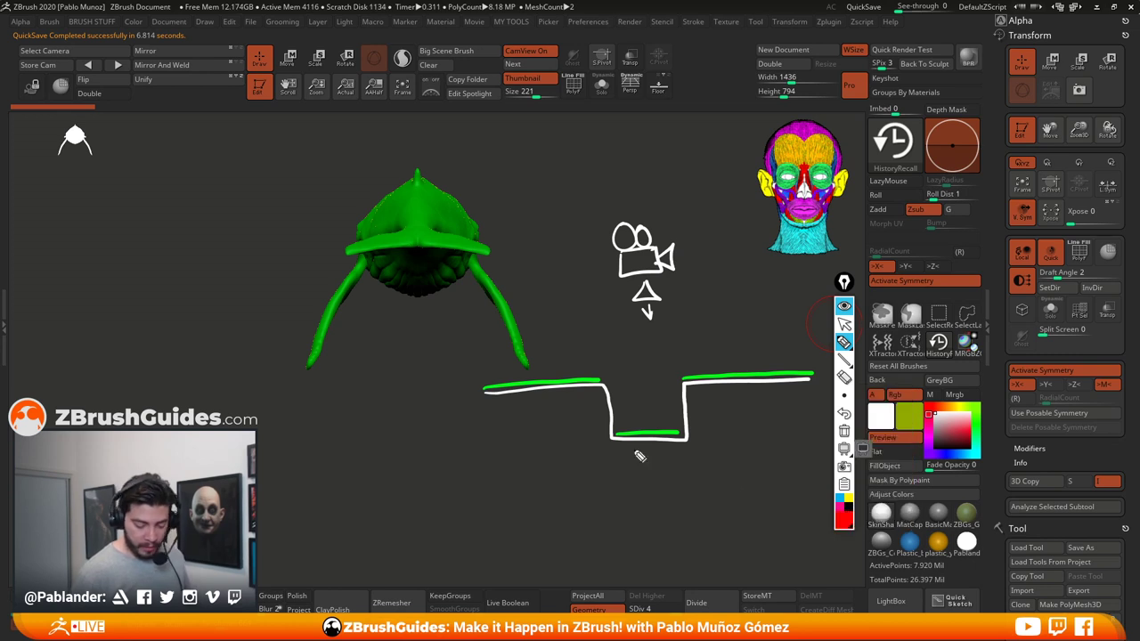
drag(611, 387, 614, 433)
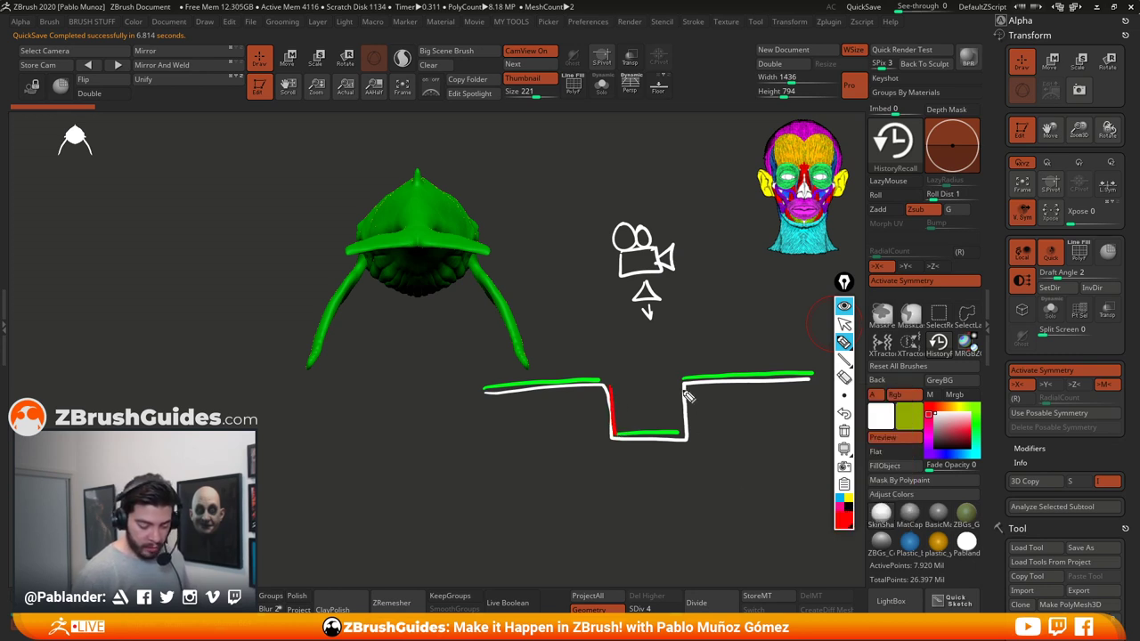
drag(684, 385, 687, 439)
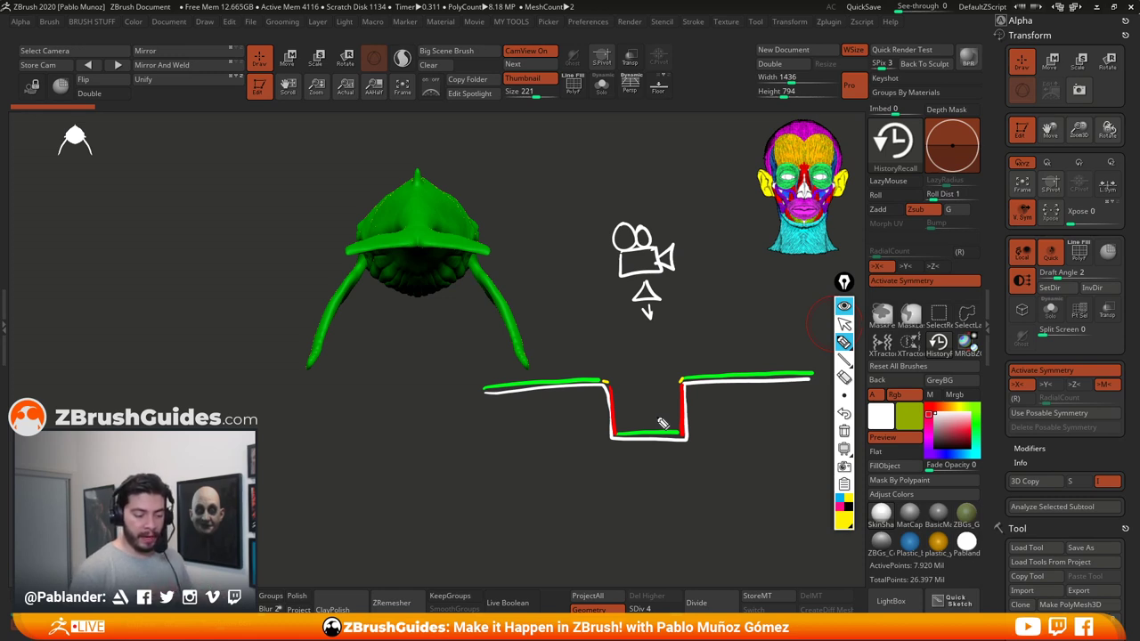
Step: Draw a second white profile with outward-sloping recess walls beneath the first one
click(845, 521)
click(867, 507)
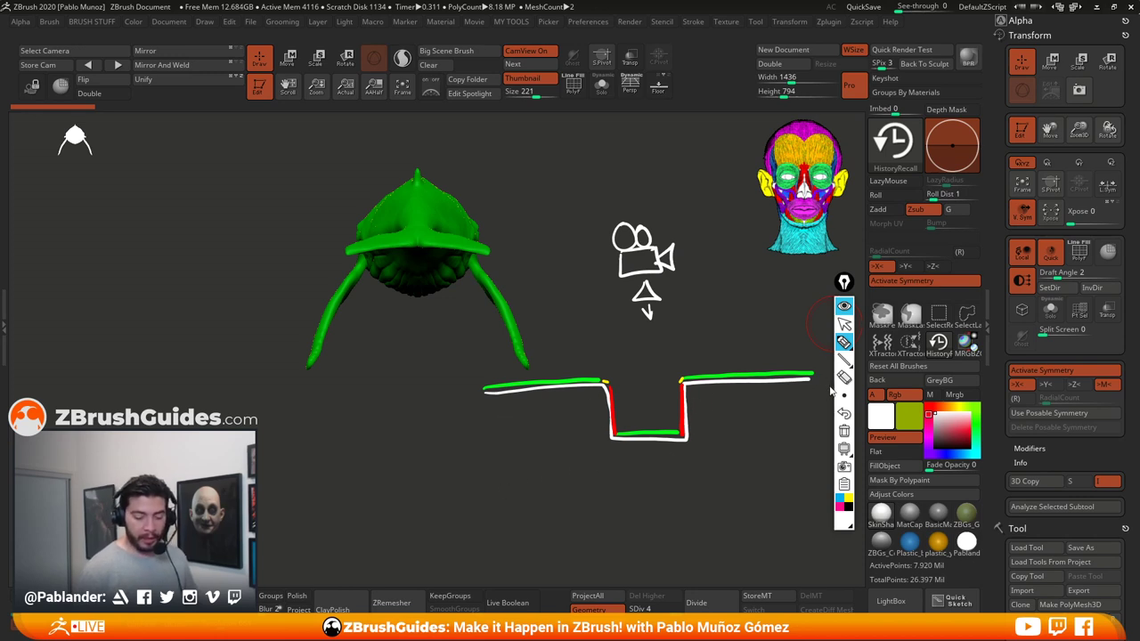
mouse_move(487, 479)
mouse_down()
mouse_move(611, 480)
mouse_move(634, 525)
mouse_move(662, 527)
mouse_move(687, 522)
mouse_move(718, 479)
mouse_move(804, 468)
mouse_up()
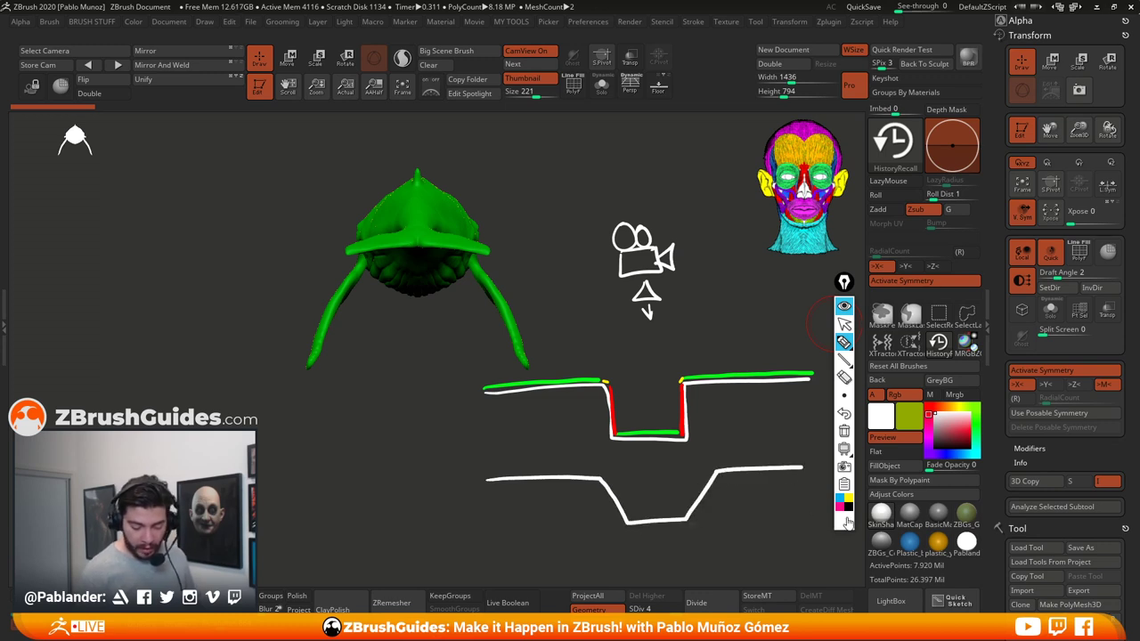
Step: Draw green vertical lines down onto the sloped-wall profile and trace its whole surface in green
click(844, 504)
click(906, 400)
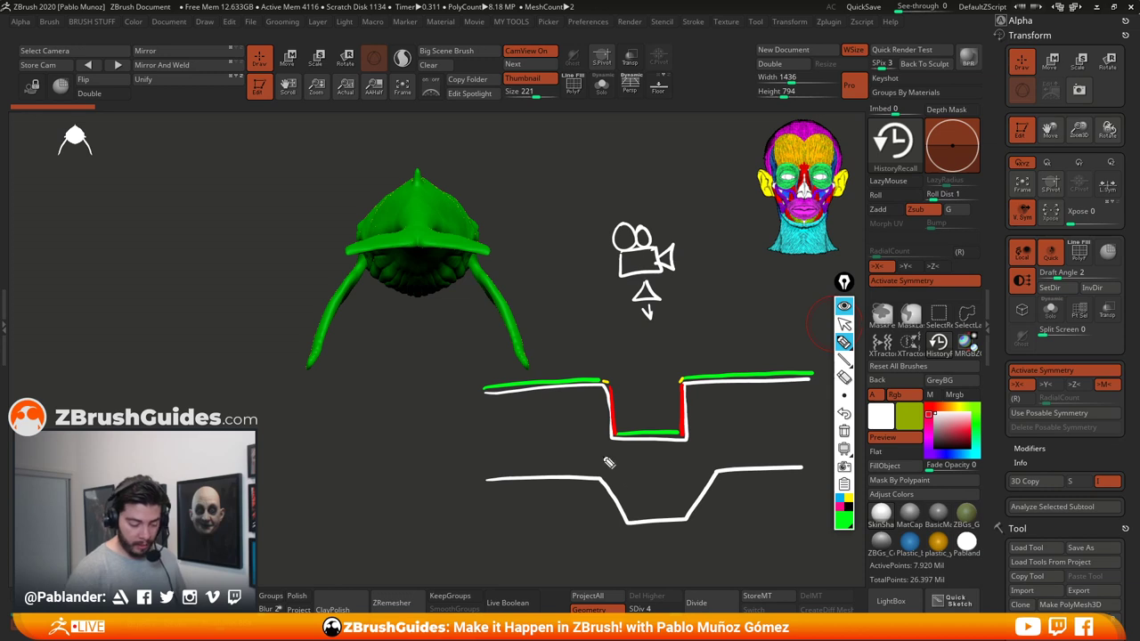
drag(602, 461, 602, 480)
drag(605, 446, 623, 508)
mouse_move(628, 462)
mouse_down()
mouse_move(631, 518)
mouse_move(641, 513)
mouse_up()
mouse_move(652, 463)
mouse_down()
mouse_move(655, 517)
mouse_move(671, 515)
mouse_up()
mouse_move(686, 451)
mouse_down()
mouse_move(687, 518)
mouse_move(700, 495)
mouse_up()
mouse_move(712, 435)
mouse_down()
mouse_move(711, 474)
mouse_move(728, 466)
mouse_up()
mouse_move(744, 424)
mouse_down()
mouse_move(744, 465)
mouse_move(763, 465)
mouse_up()
drag(785, 427, 786, 463)
mouse_move(501, 437)
mouse_down()
mouse_move(501, 473)
mouse_move(519, 472)
mouse_up()
mouse_move(537, 435)
mouse_down()
mouse_move(538, 468)
mouse_move(553, 468)
mouse_up()
drag(571, 434, 571, 463)
drag(593, 436, 594, 450)
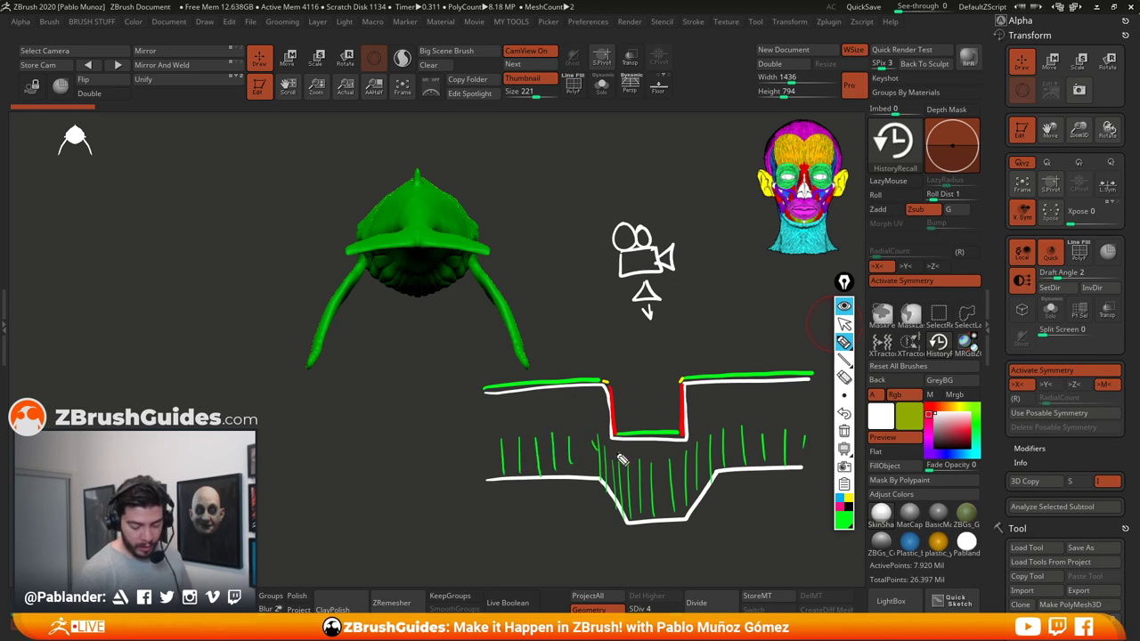
mouse_move(491, 475)
mouse_down()
mouse_move(611, 469)
mouse_move(640, 515)
mouse_move(686, 512)
mouse_move(732, 472)
mouse_move(807, 463)
mouse_up()
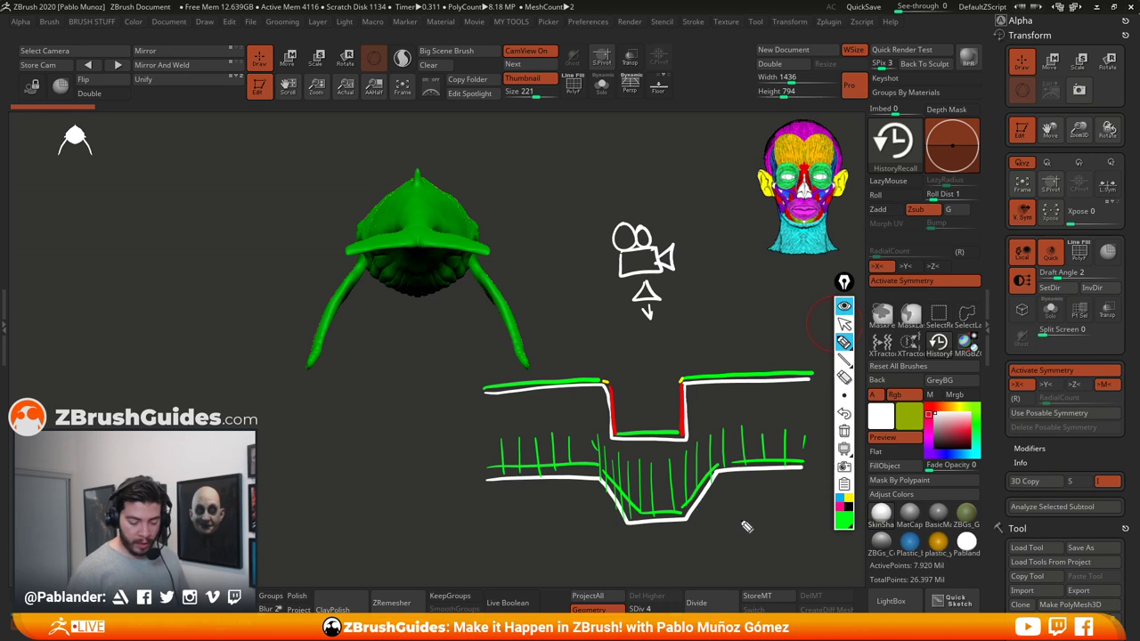
Step: Draw a third white profile beside the others, with one undercut wall and one outward-sloping wall
click(843, 521)
click(866, 506)
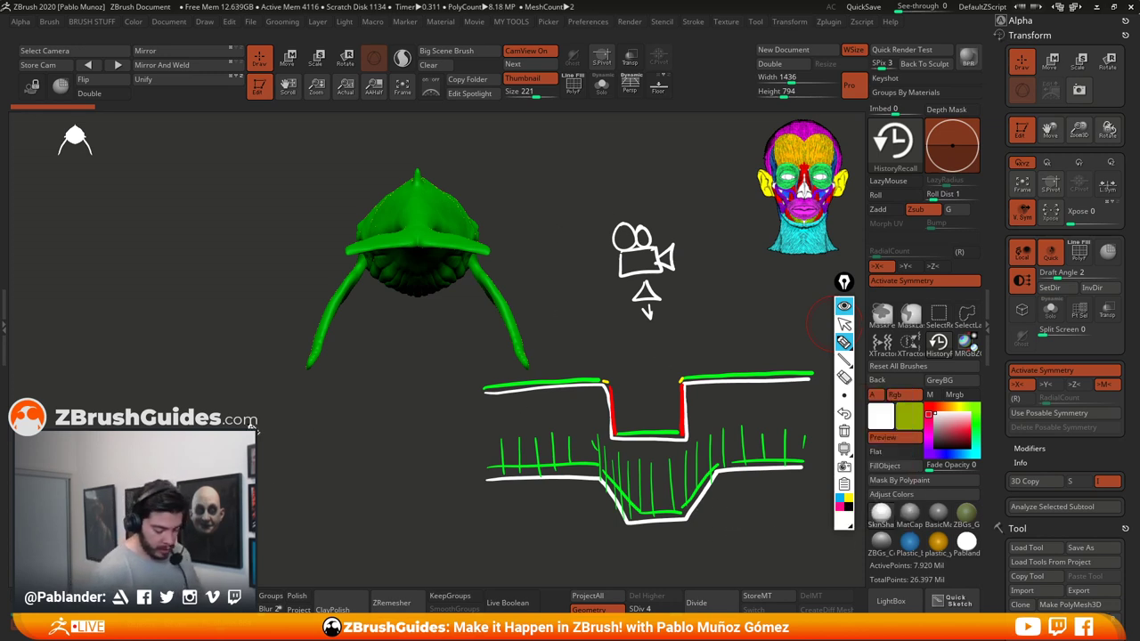
mouse_move(250, 426)
mouse_down()
mouse_move(337, 425)
mouse_move(330, 468)
mouse_move(411, 463)
mouse_move(490, 415)
mouse_move(549, 414)
mouse_up()
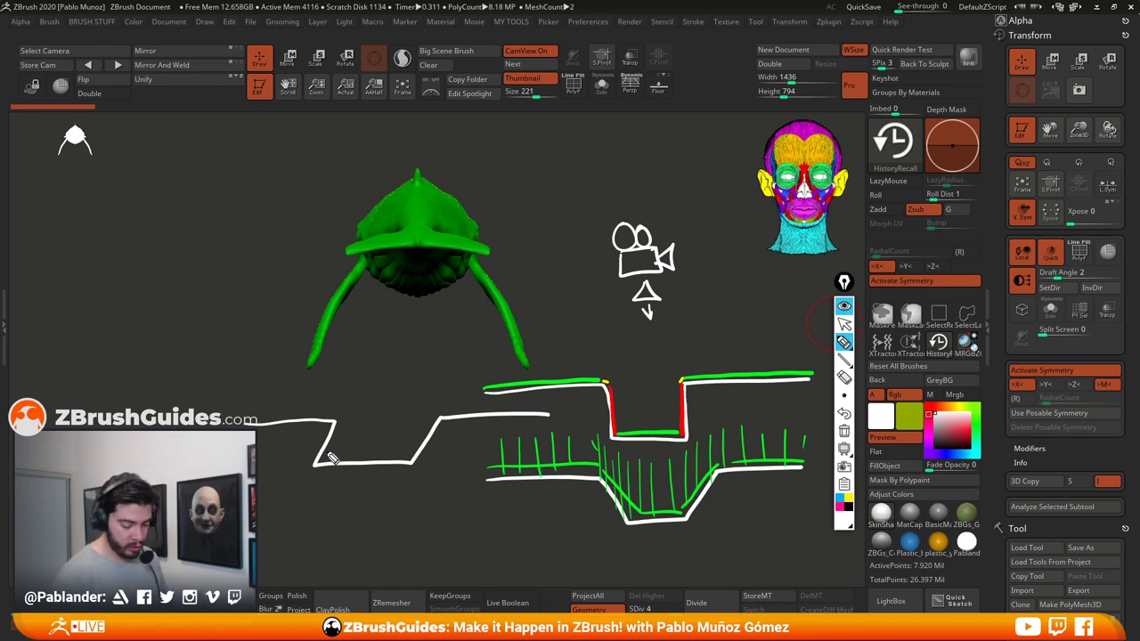
Step: Trace the upper surfaces, sloping wall and floor of the undercut profile in green
click(846, 522)
click(887, 397)
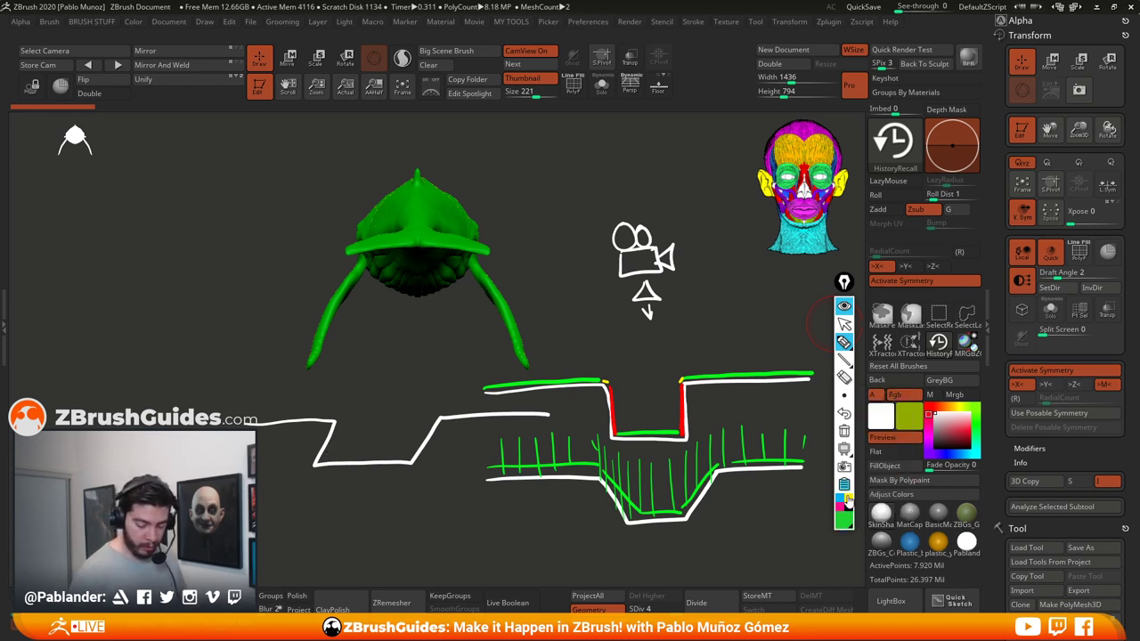
click(845, 522)
click(900, 406)
drag(239, 418, 335, 415)
mouse_move(432, 416)
mouse_down()
mouse_move(401, 457)
mouse_move(546, 408)
mouse_up()
drag(402, 463, 342, 460)
Step: Mark the undercut wall and its hidden corner in red on the third profile
click(847, 517)
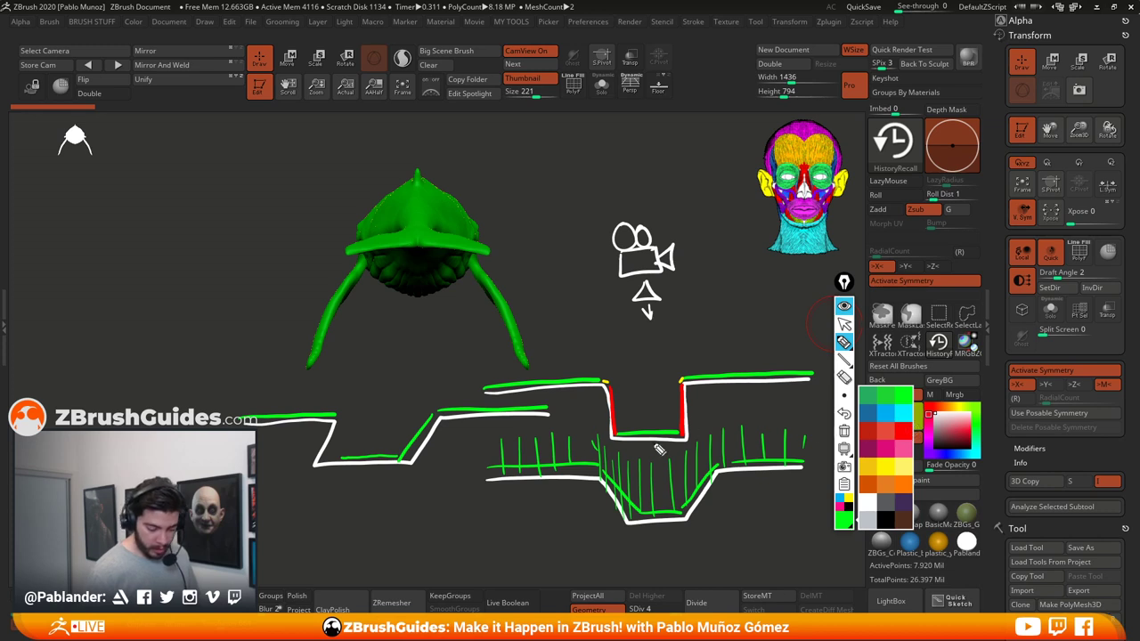
click(904, 434)
mouse_move(339, 423)
mouse_down()
mouse_move(317, 464)
mouse_move(340, 460)
mouse_up()
Step: Scribble a blue fill with an upward arrow over the undercut profile and circle the undercut area
click(848, 515)
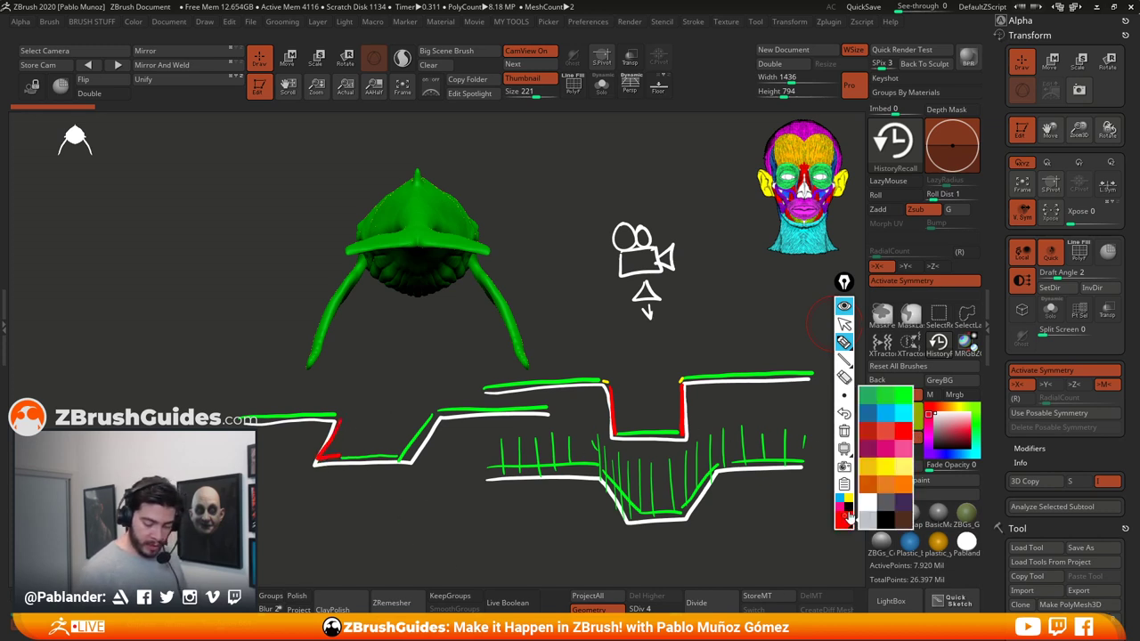
click(868, 509)
click(842, 515)
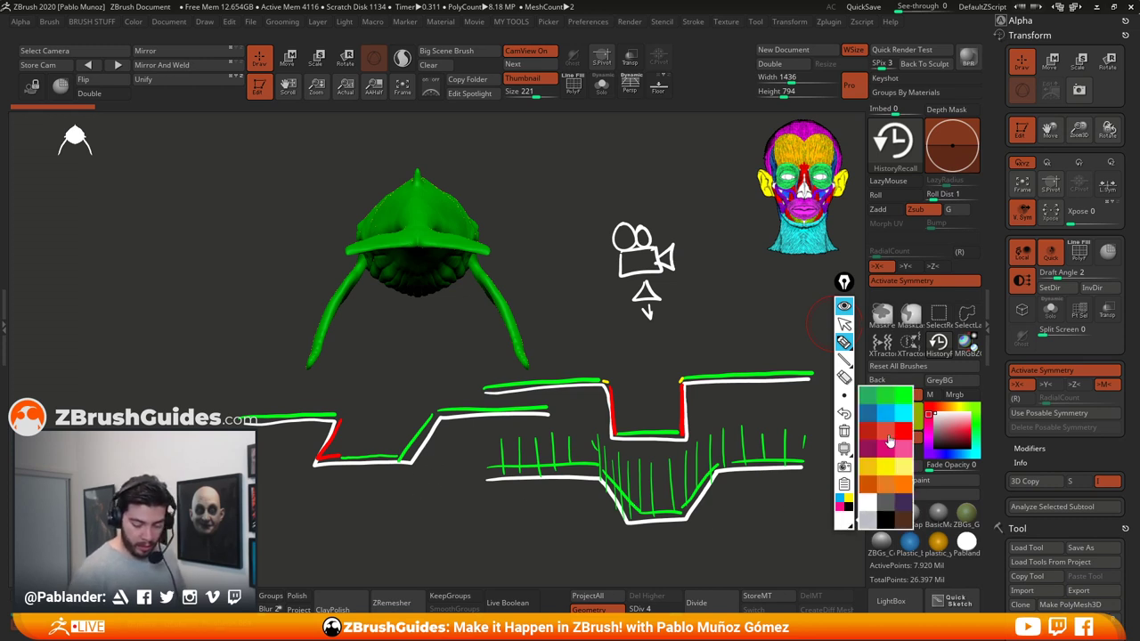
click(889, 417)
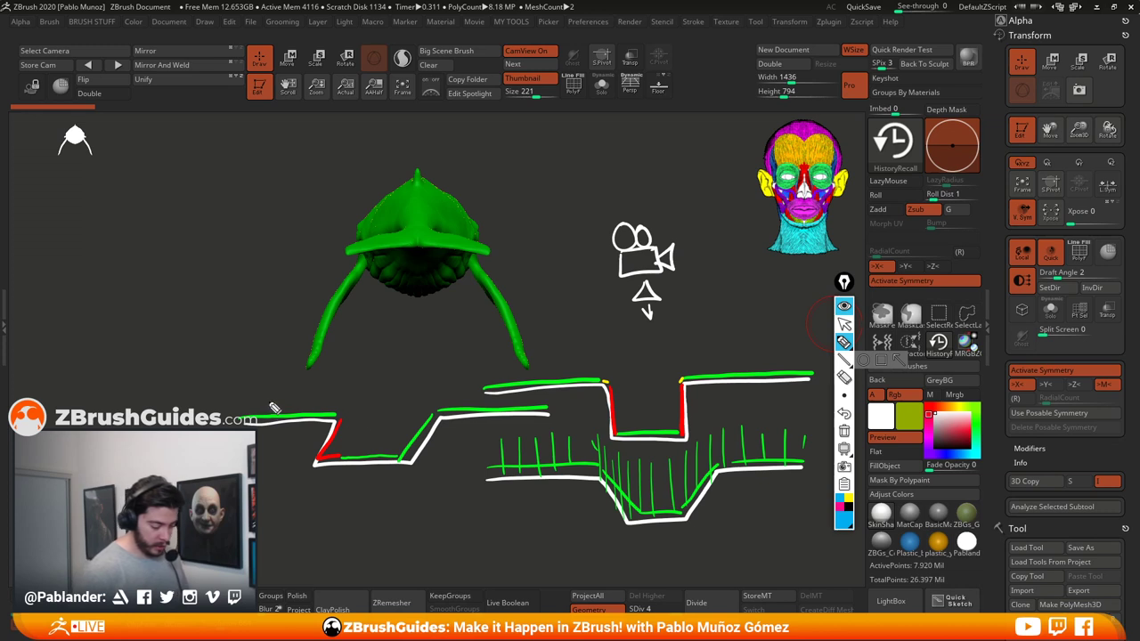
mouse_move(247, 379)
mouse_down()
mouse_move(345, 388)
mouse_move(354, 435)
mouse_move(336, 458)
mouse_move(356, 390)
mouse_move(383, 410)
mouse_move(417, 374)
mouse_move(455, 392)
mouse_move(481, 365)
mouse_move(504, 396)
mouse_move(524, 394)
mouse_up()
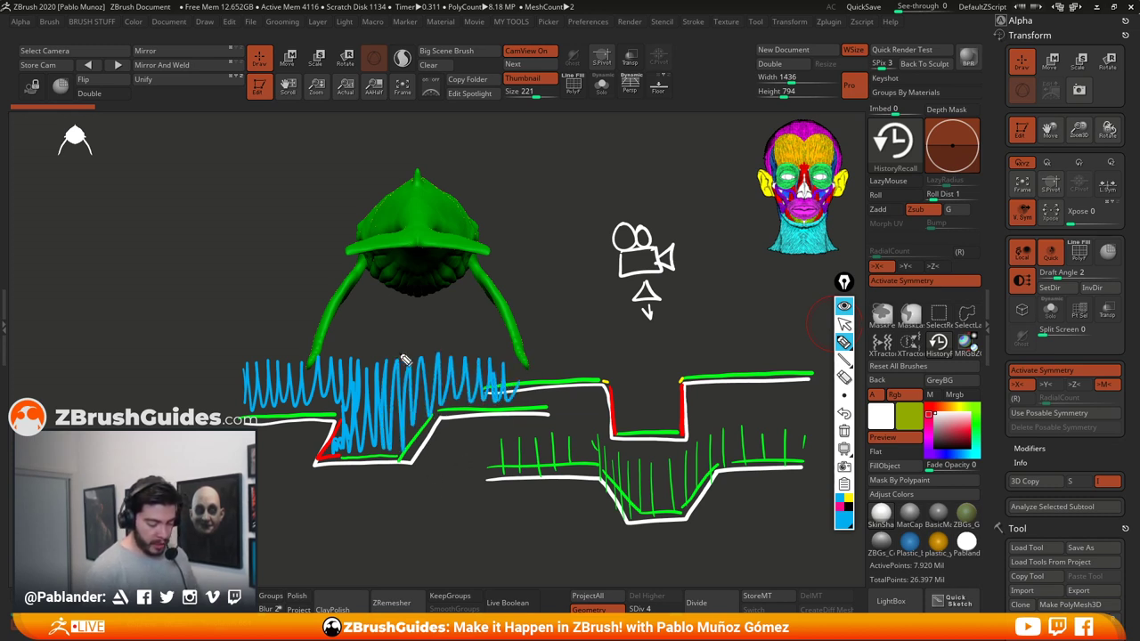
mouse_move(392, 360)
mouse_down()
mouse_move(388, 319)
mouse_move(403, 336)
mouse_up()
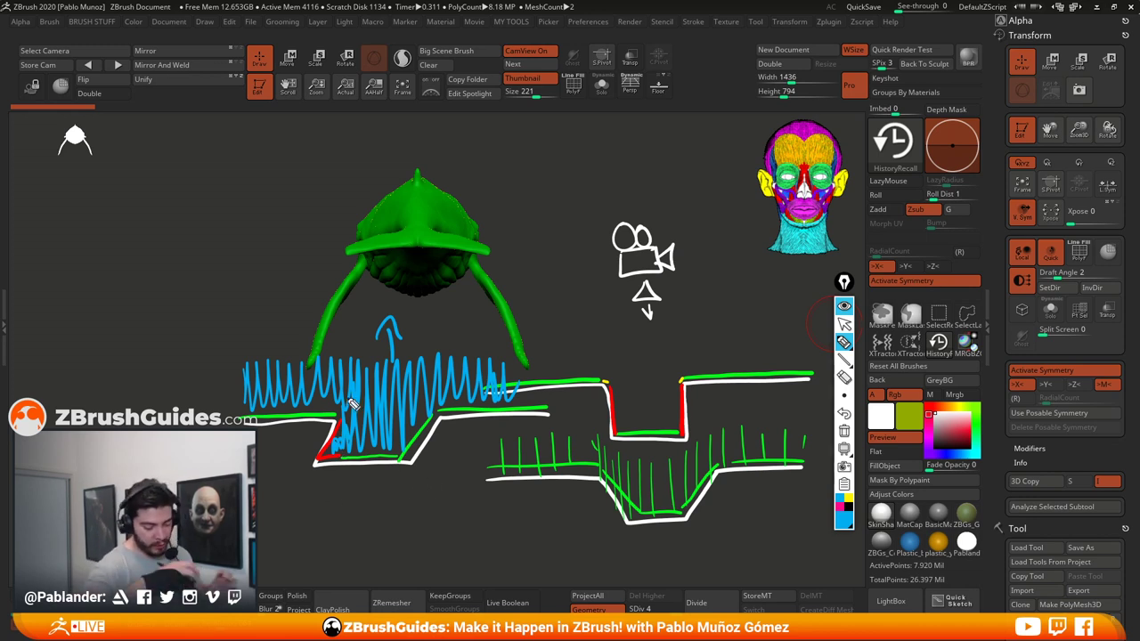
drag(388, 402, 294, 428)
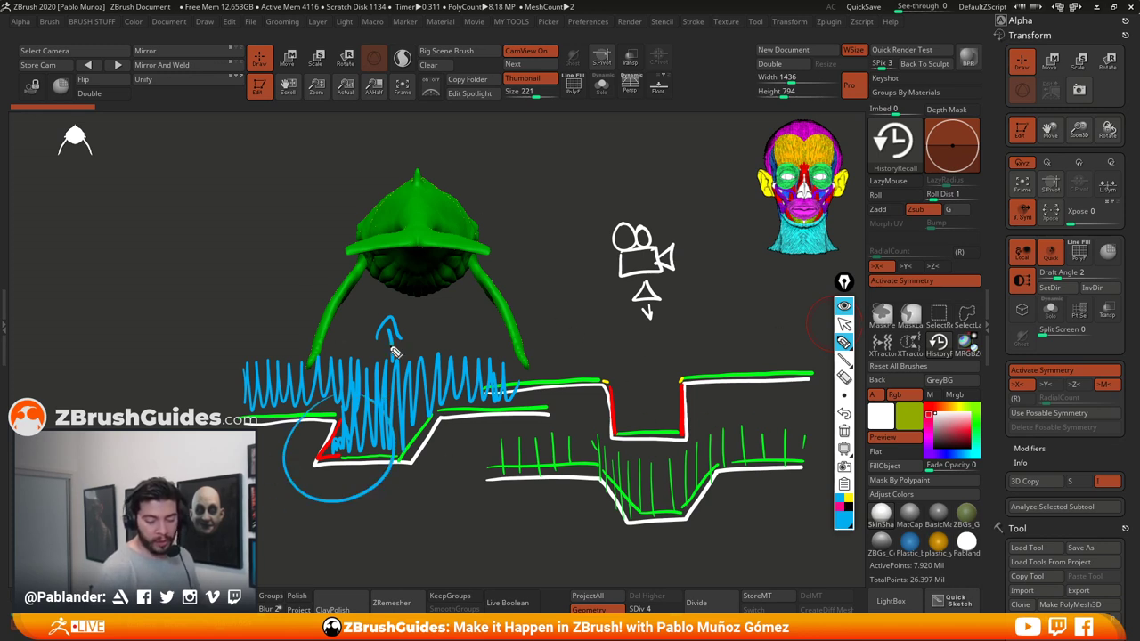
Step: Hide the screen annotations and set the draft analysis direction from an angled side view of the whale
click(844, 307)
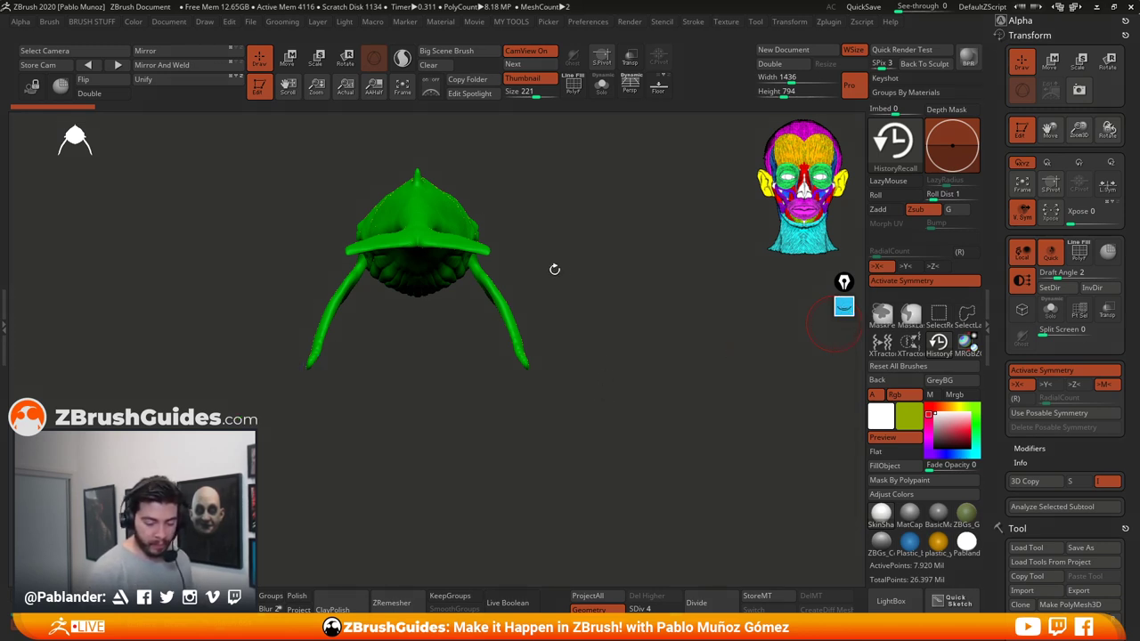
drag(802, 374, 627, 378)
drag(707, 408, 710, 377)
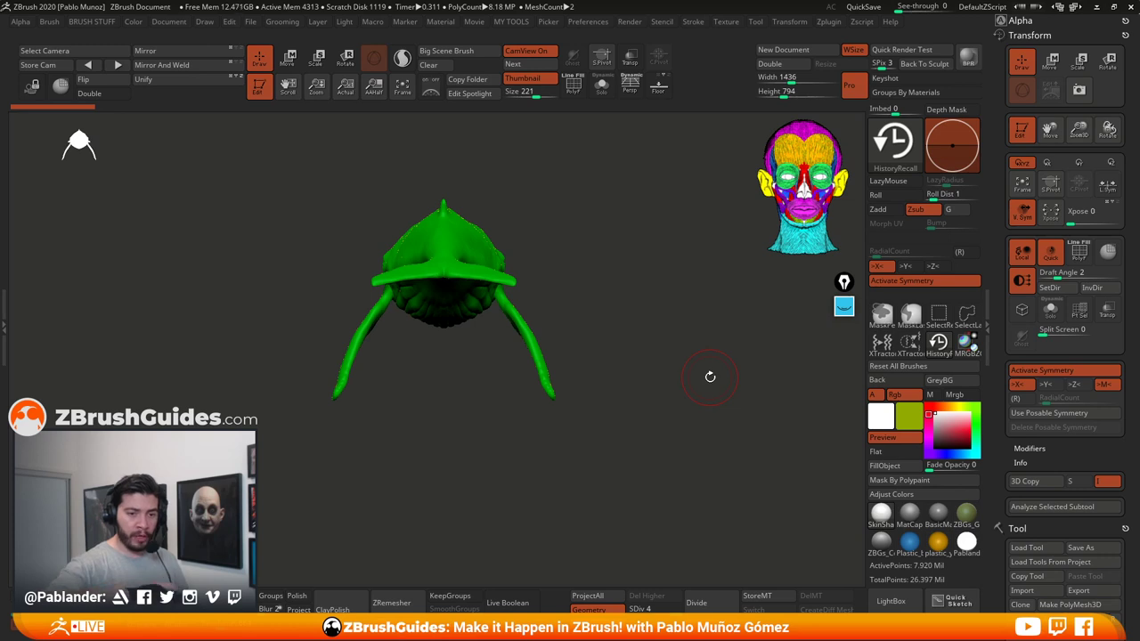
mouse_move(617, 345)
mouse_down()
mouse_move(601, 333)
mouse_move(657, 415)
mouse_move(671, 409)
mouse_move(650, 392)
mouse_move(600, 400)
mouse_move(600, 377)
mouse_move(629, 402)
mouse_move(649, 309)
mouse_up()
drag(654, 356, 629, 421)
mouse_move(694, 378)
mouse_down()
mouse_move(669, 402)
mouse_move(662, 382)
mouse_move(656, 400)
mouse_move(679, 382)
mouse_up()
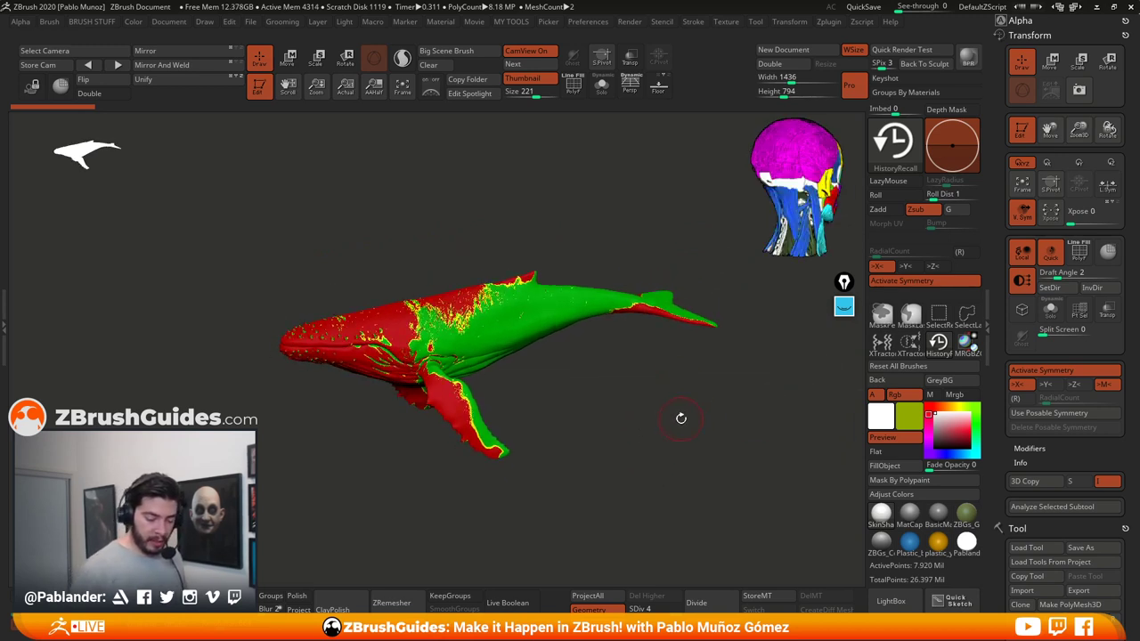
click(1069, 289)
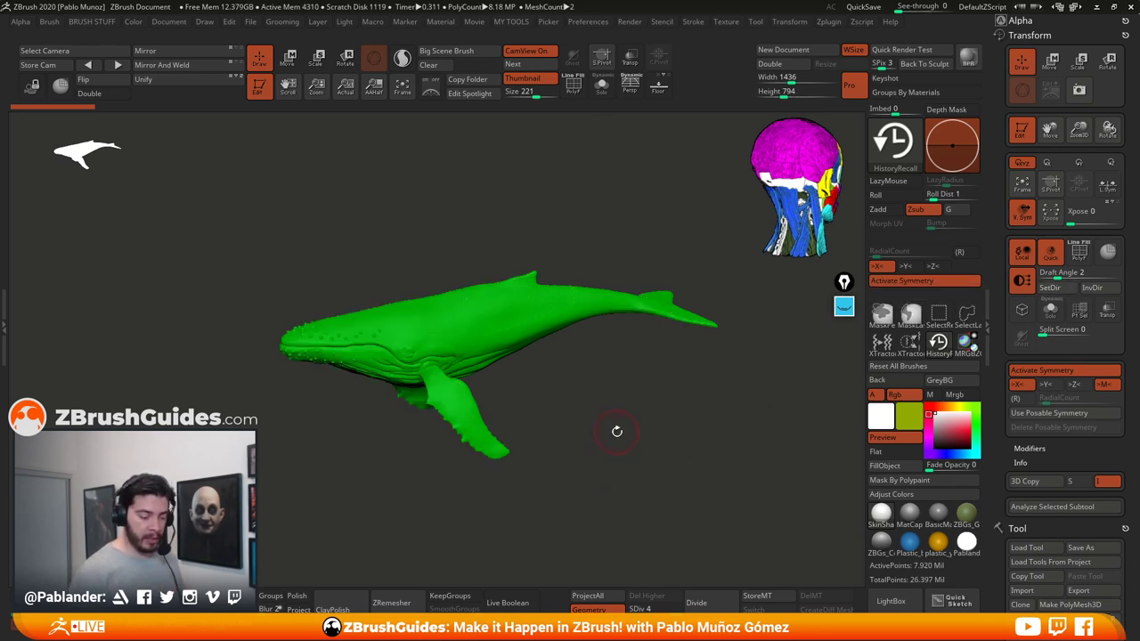
Step: Examine the draft analysis colours on the whale's underside and from directly above its back
drag(608, 398, 669, 273)
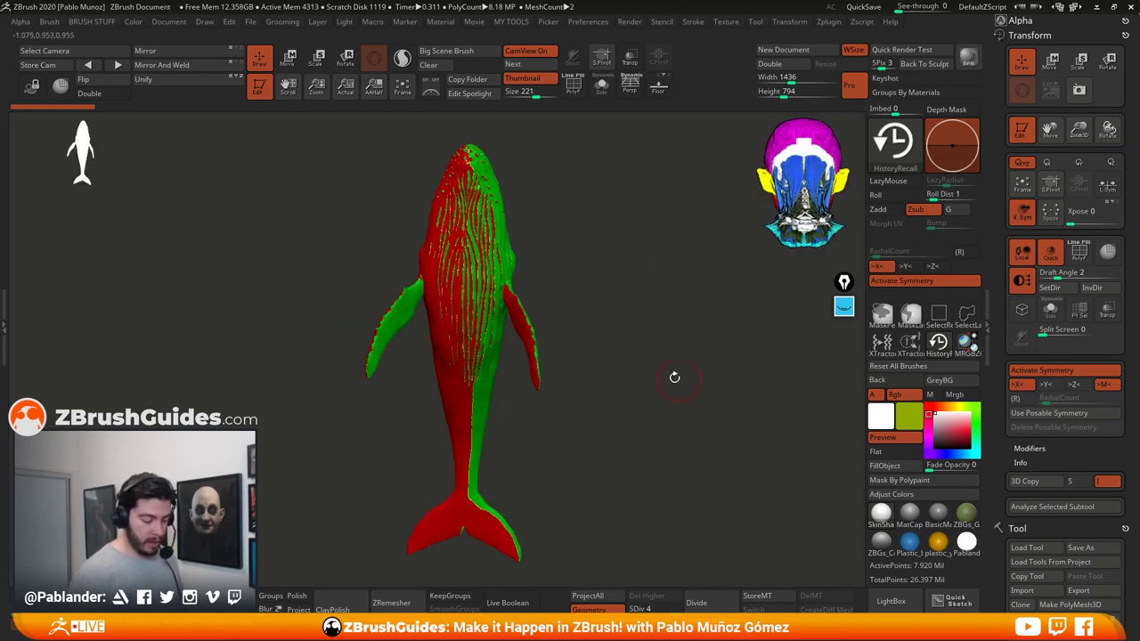
drag(640, 337, 627, 371)
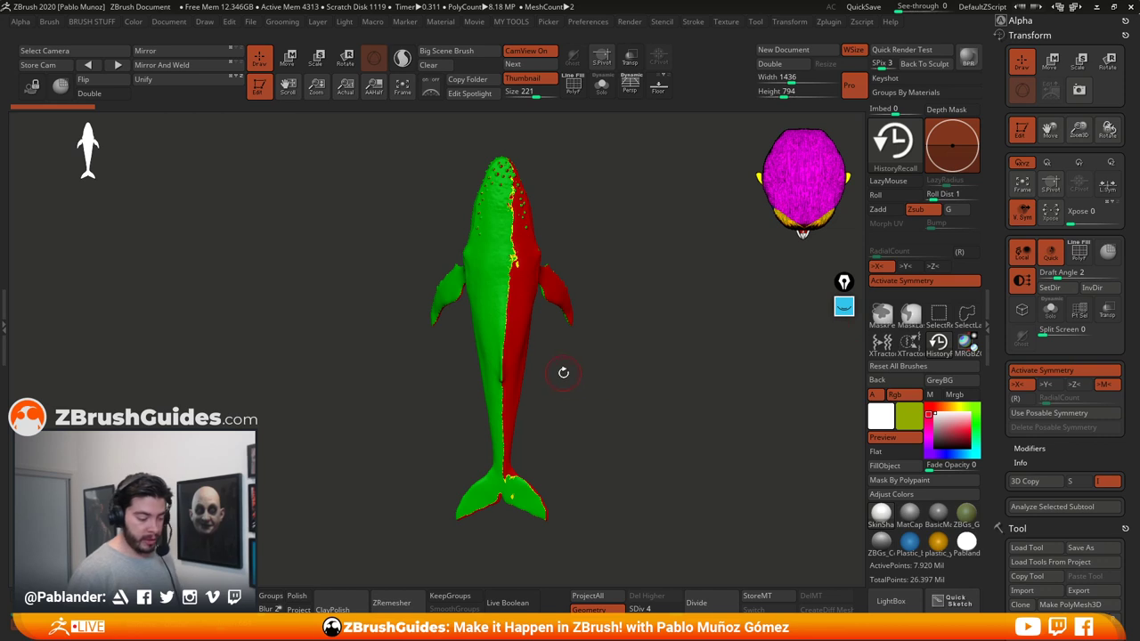
mouse_move(648, 381)
mouse_down()
mouse_move(670, 378)
mouse_move(654, 382)
mouse_up()
key(alt)
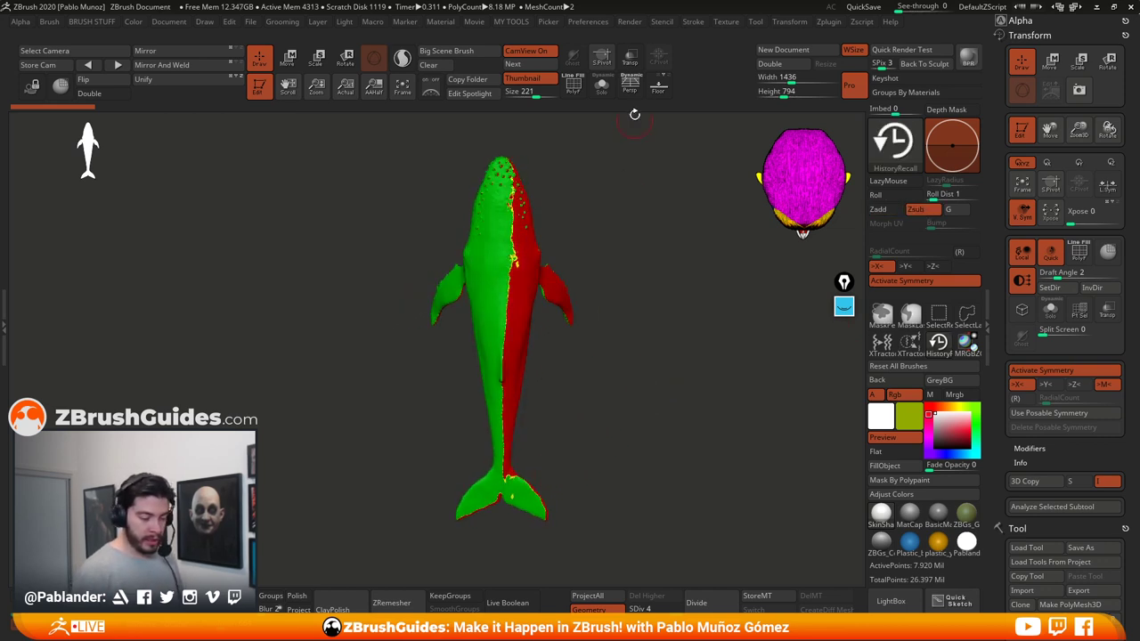
Step: Set the draft analysis direction from directly above the whale's back, leaving perspective off
click(629, 86)
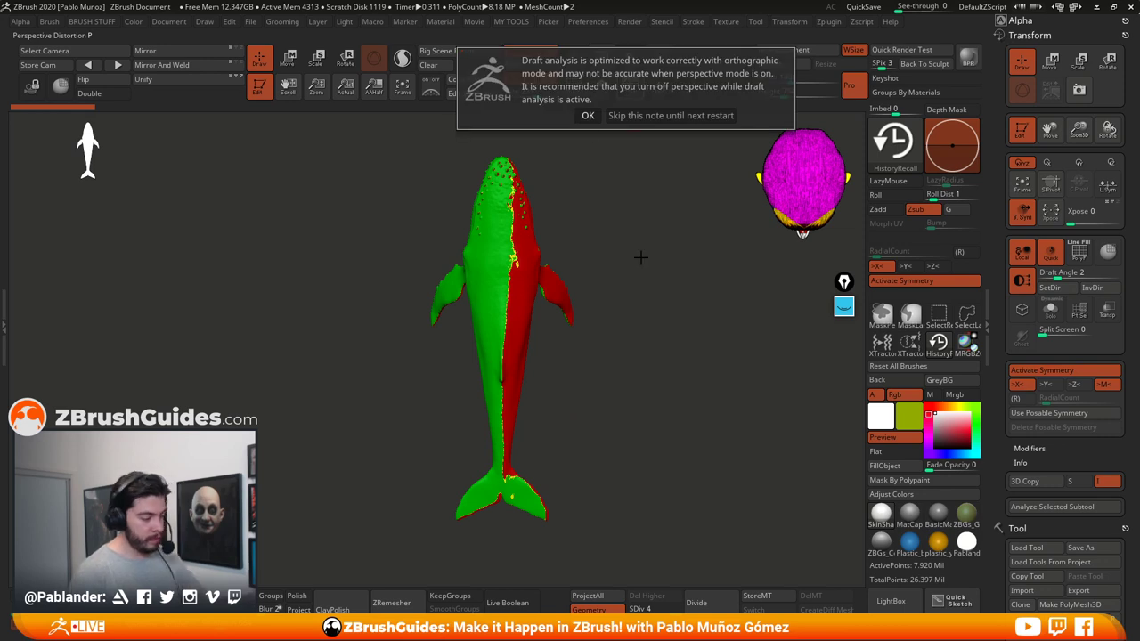
click(632, 89)
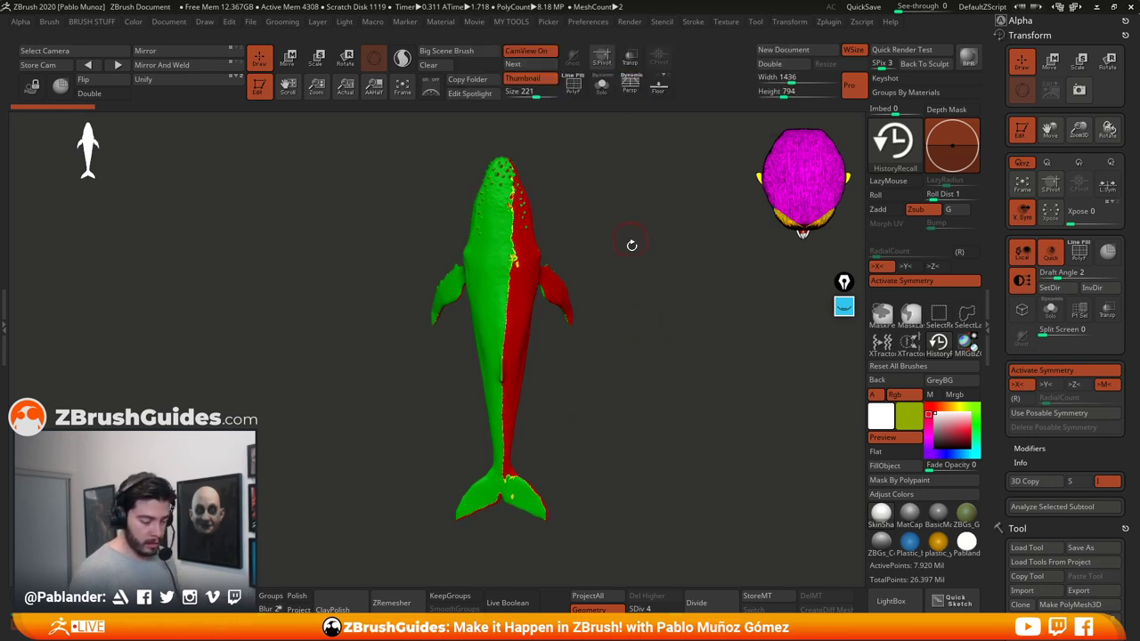
click(1066, 289)
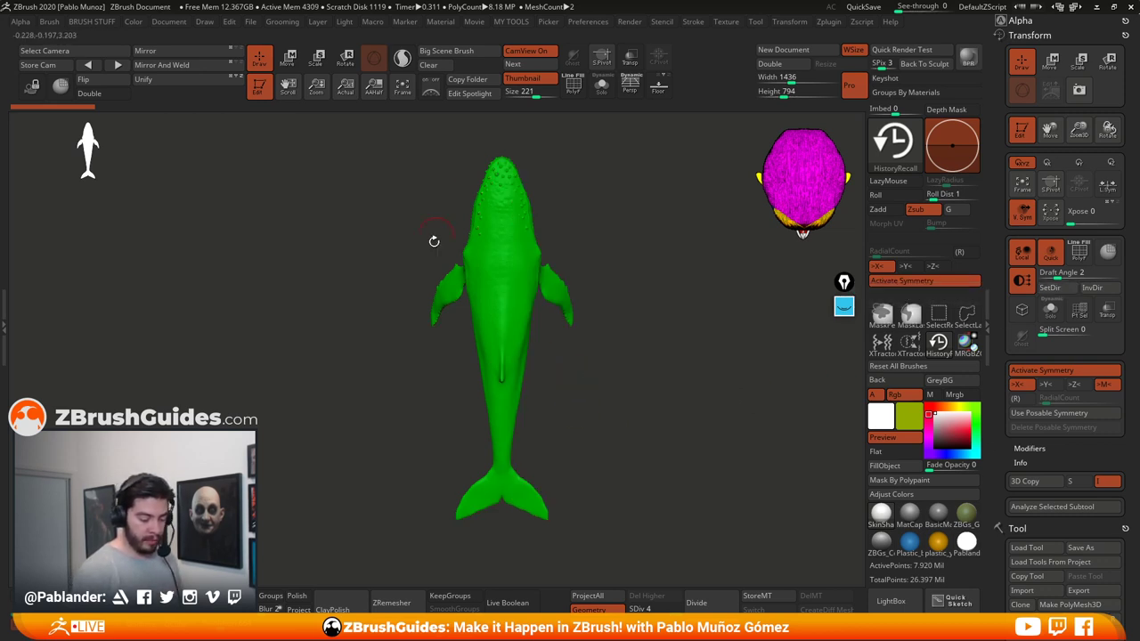
Step: Examine the draft analysis colours on the whale's underside and along the boundary on its side and flippers
drag(562, 448, 712, 327)
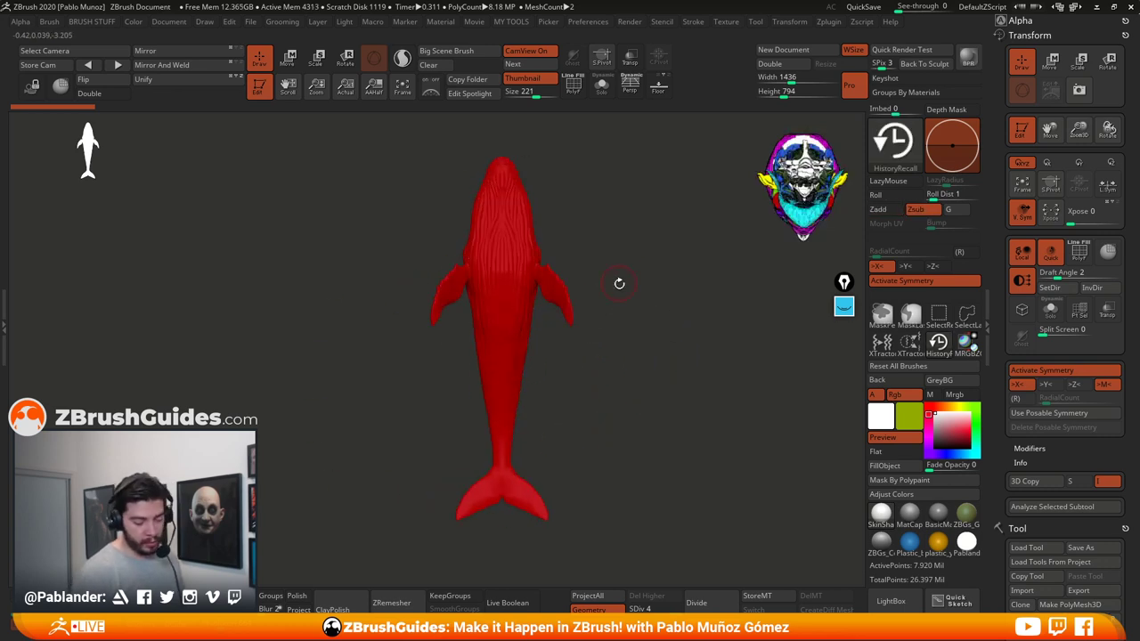
drag(619, 284, 512, 349)
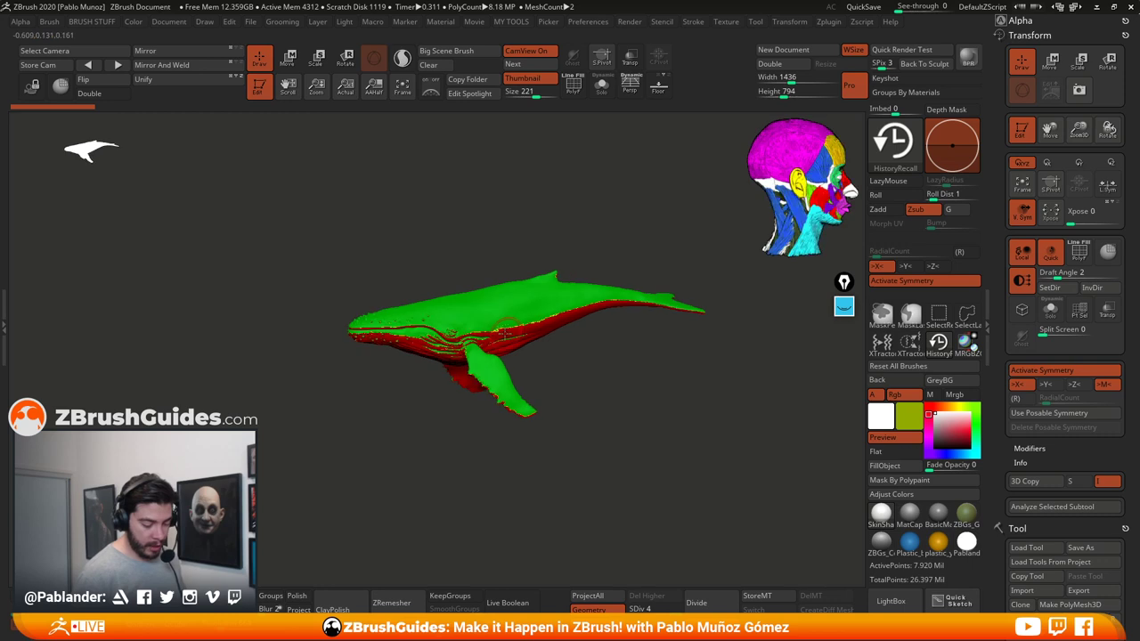
drag(609, 346, 619, 372)
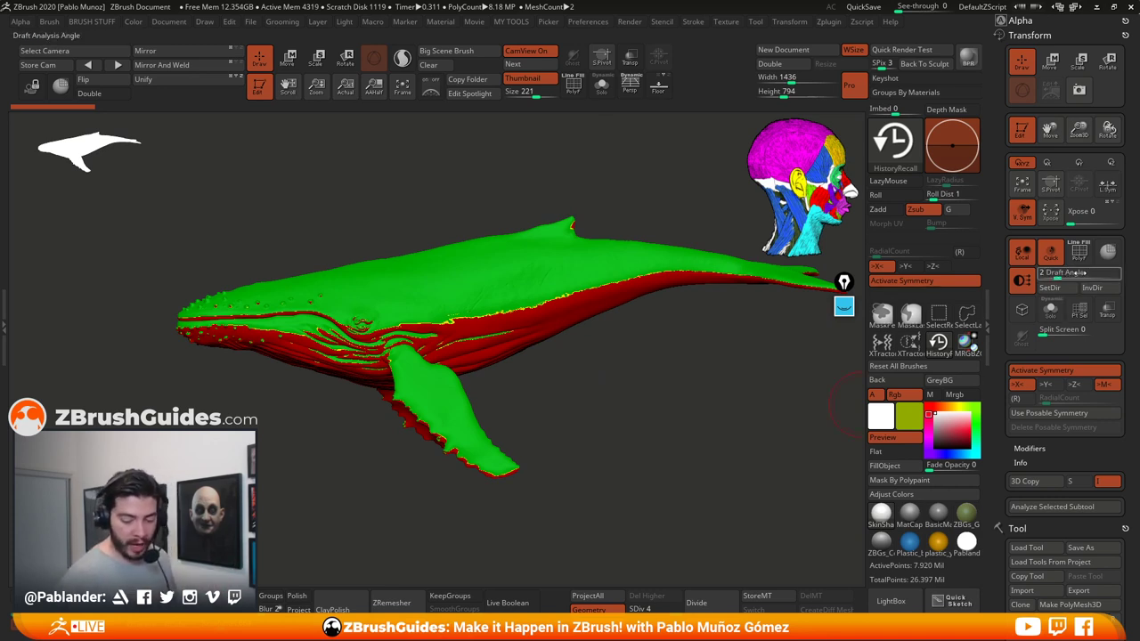
drag(678, 369, 649, 355)
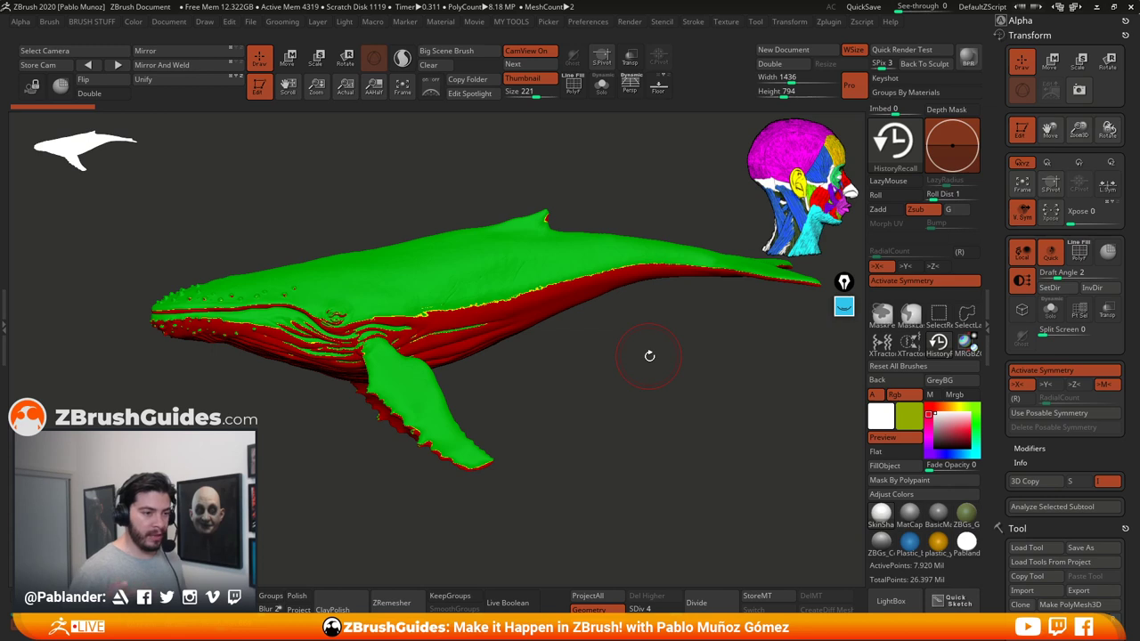
mouse_move(647, 394)
mouse_down()
mouse_move(590, 397)
mouse_move(630, 407)
mouse_up()
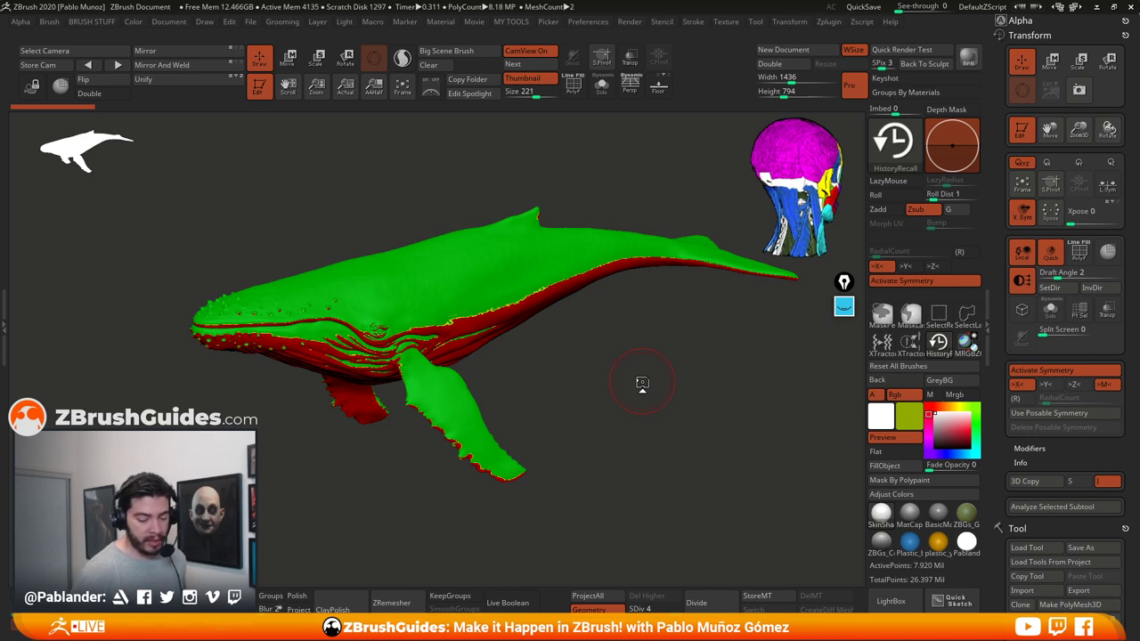
mouse_move(641, 383)
mouse_down()
mouse_move(641, 318)
mouse_move(563, 380)
mouse_move(641, 381)
mouse_move(644, 402)
mouse_up()
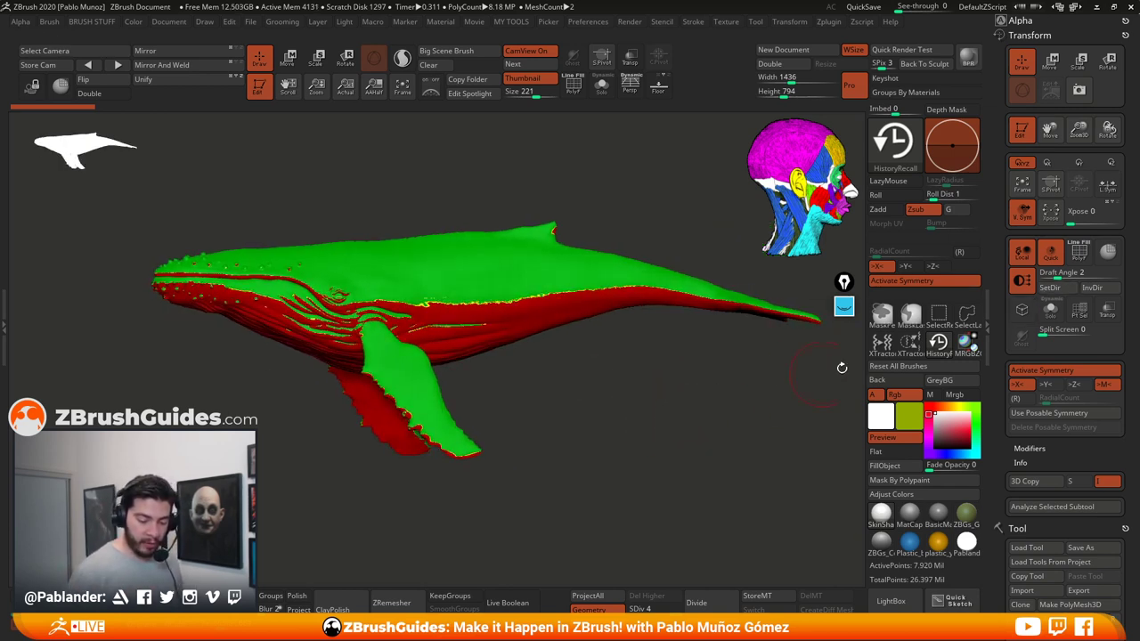
Step: Turn off the draft analysis display and mask the whale by draft
click(1026, 282)
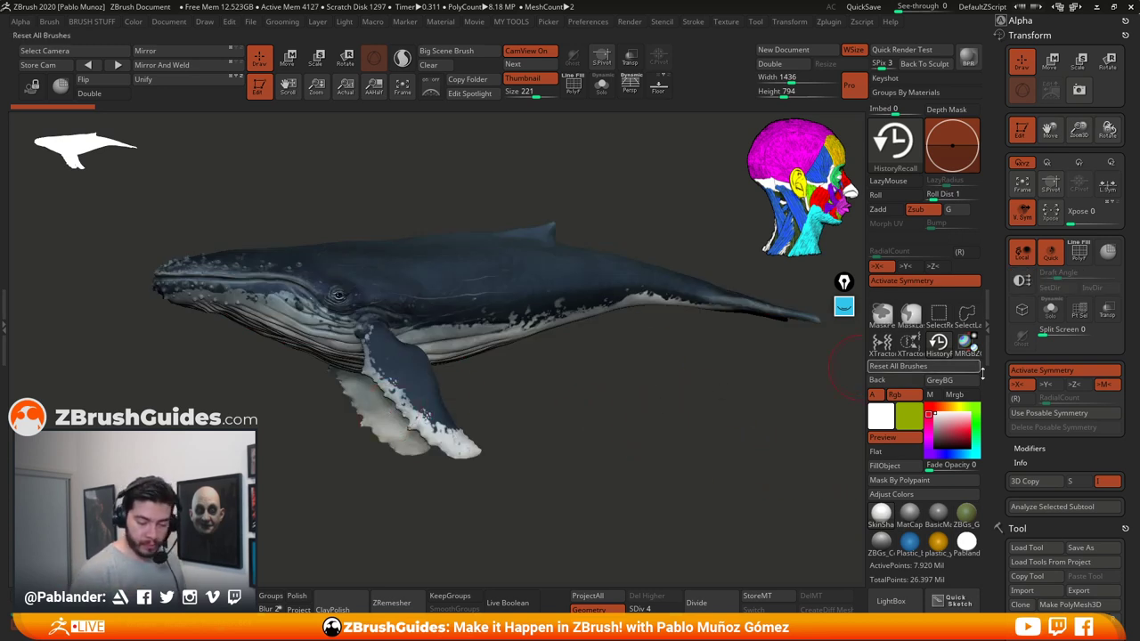
drag(1000, 381, 1005, 275)
drag(666, 419, 713, 418)
scroll(996, 438, down, 5)
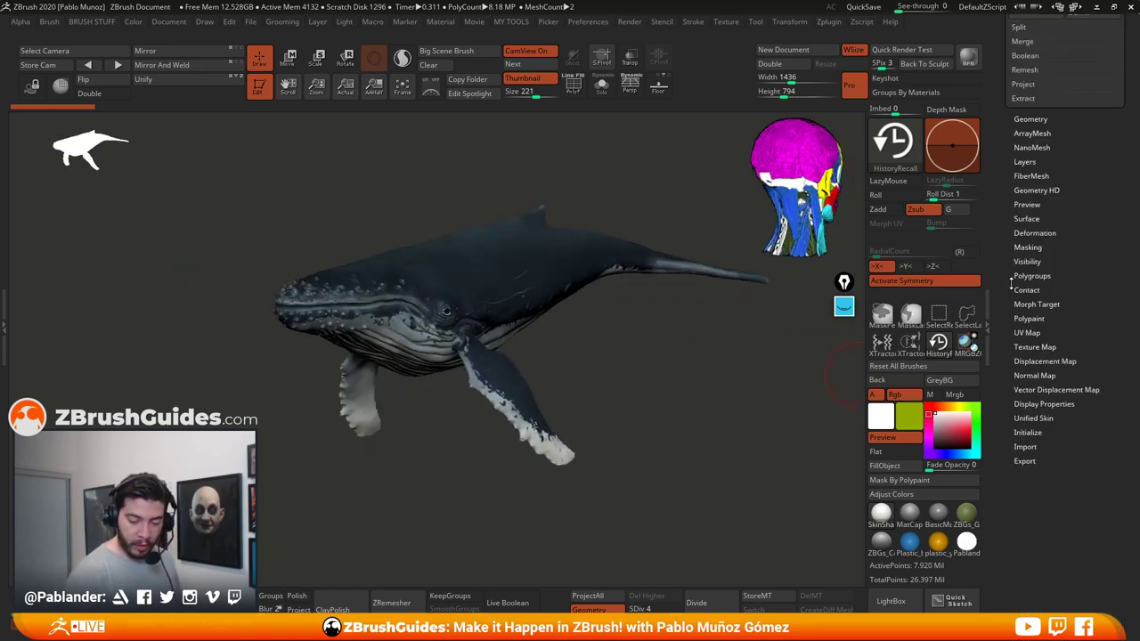
click(1065, 242)
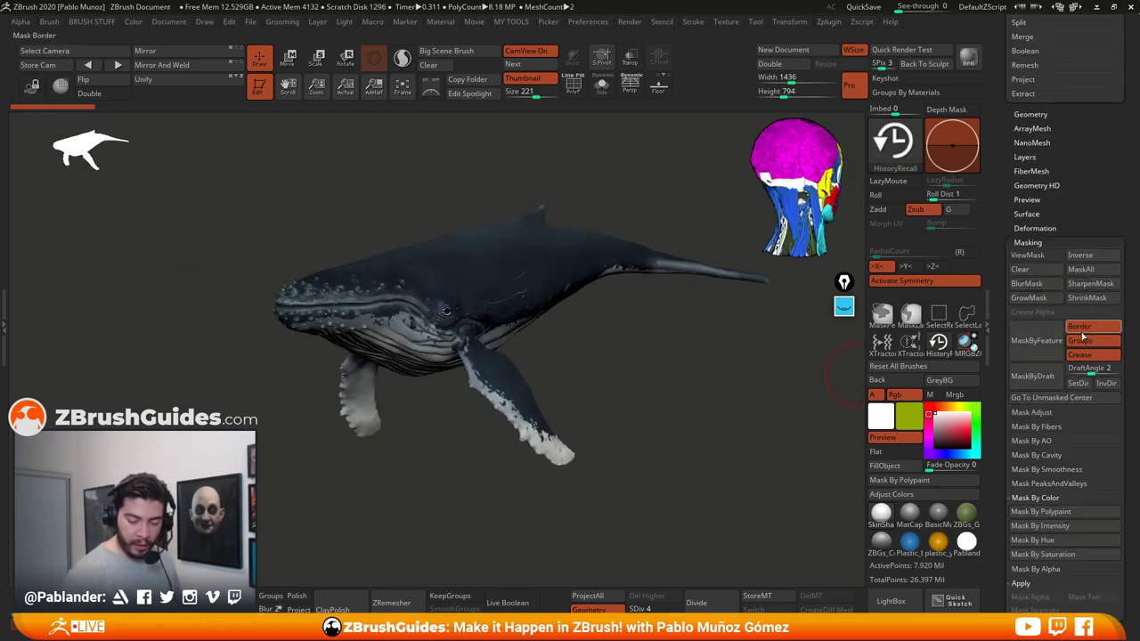
scroll(1034, 379, down, 3)
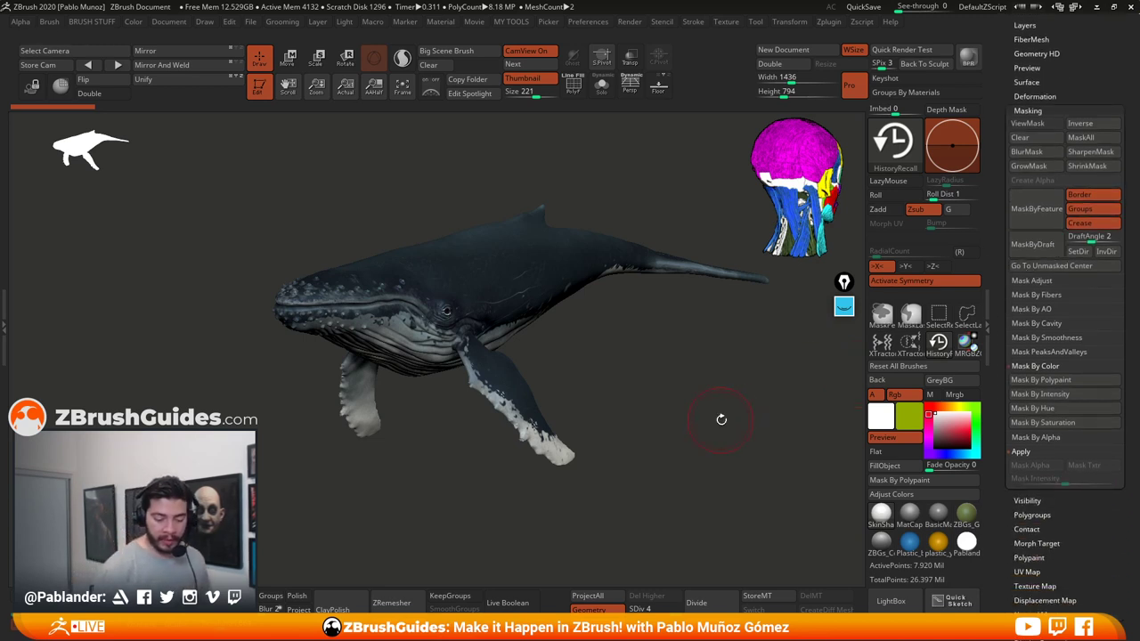
mouse_move(722, 419)
mouse_down()
mouse_move(746, 389)
mouse_move(712, 402)
mouse_up()
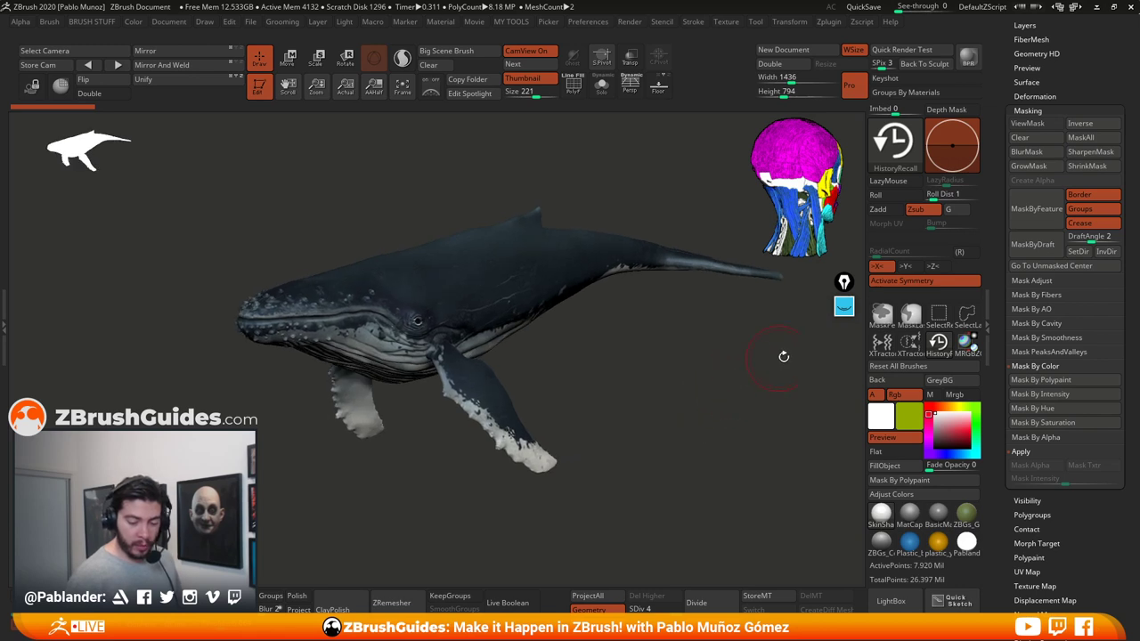
click(1035, 245)
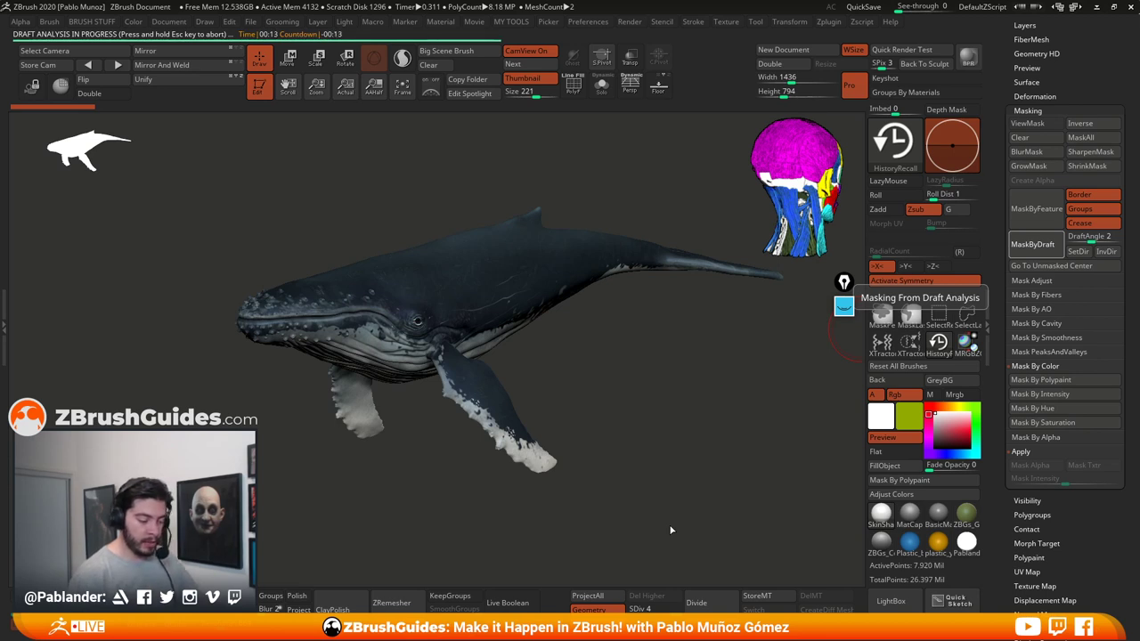
click(671, 524)
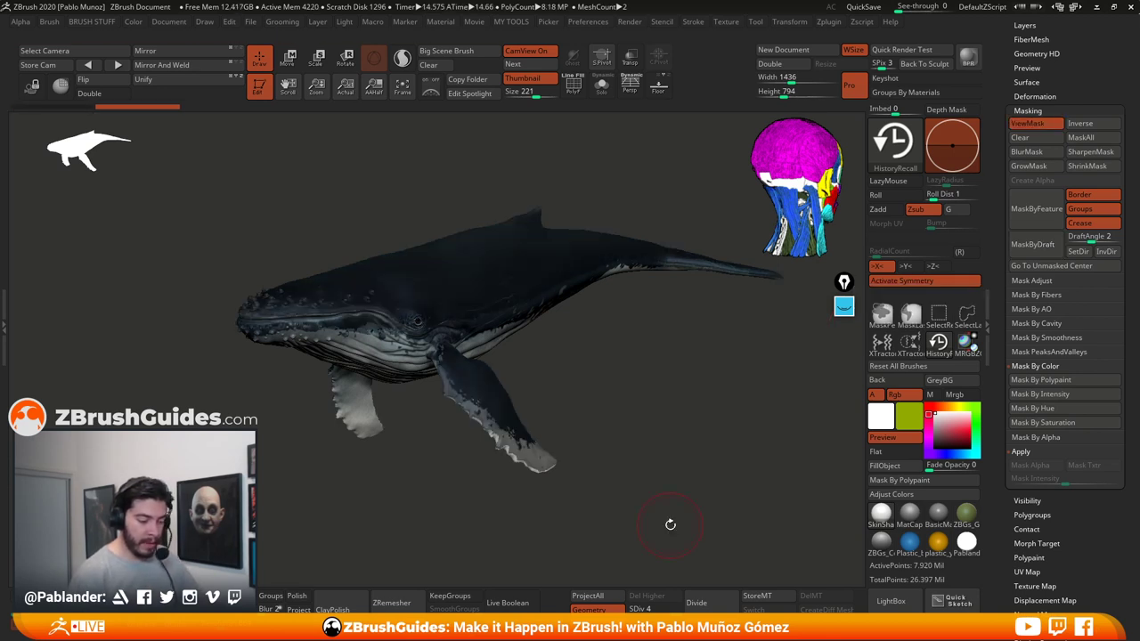
Step: Turn off the polypaint display on the PM3D_Sphere3D_5 subtool
click(1054, 110)
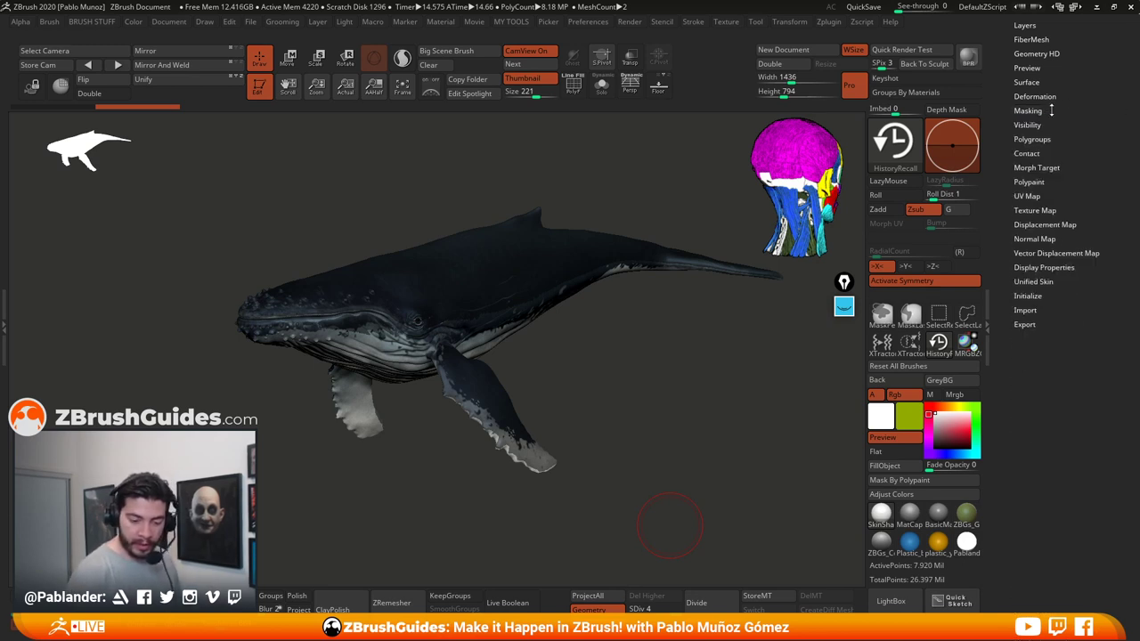
click(1055, 110)
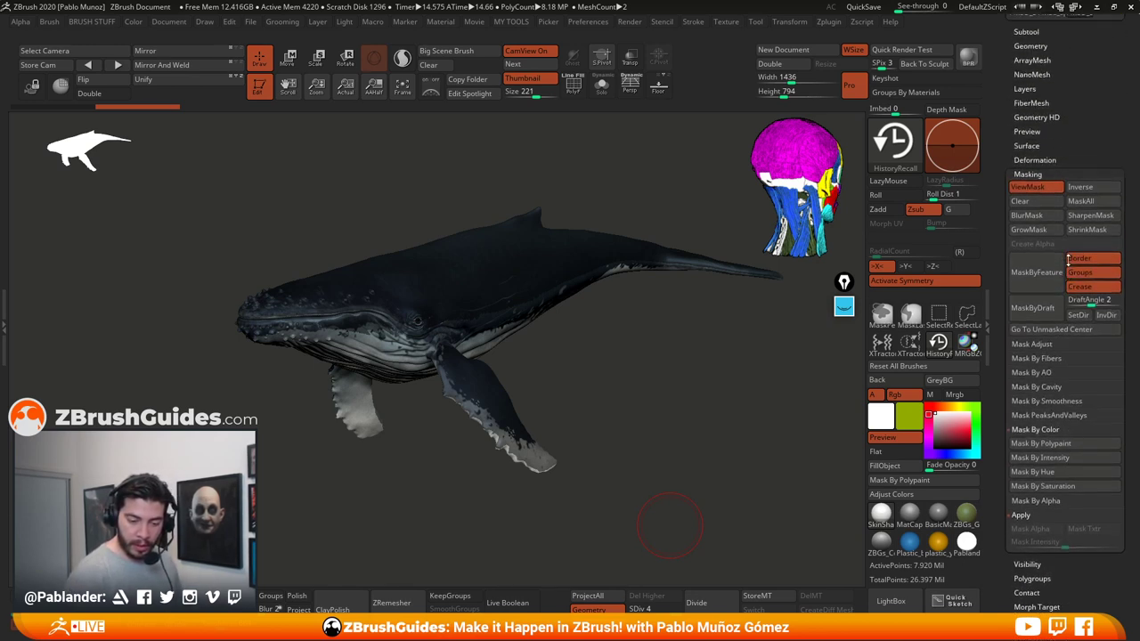
drag(1068, 260, 1068, 421)
shift+click(1061, 193)
click(1102, 306)
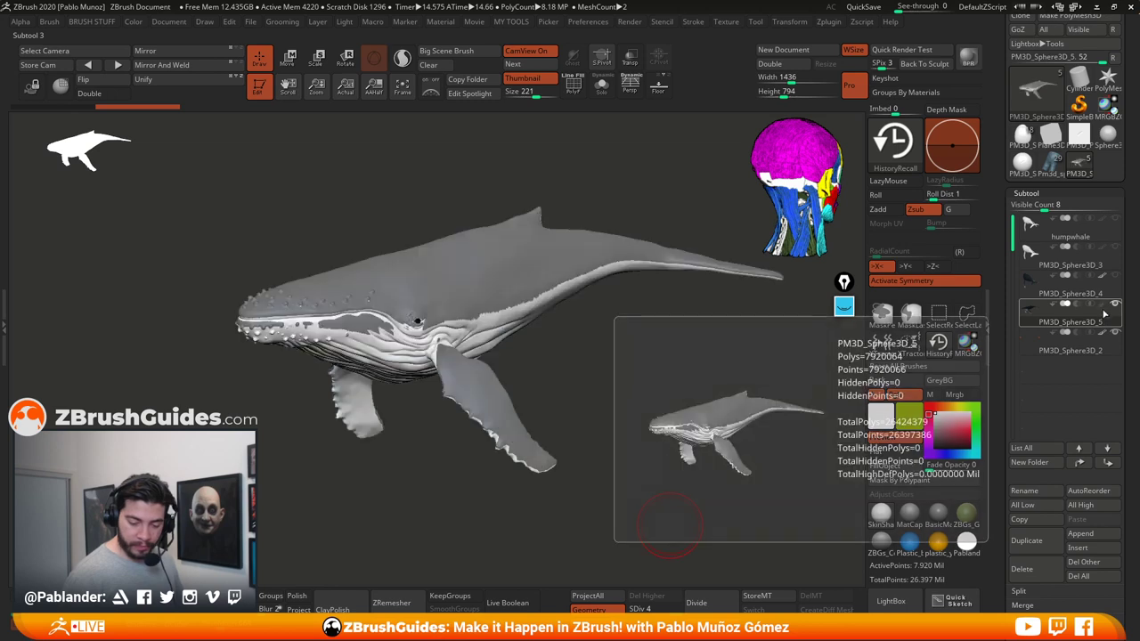
drag(641, 400, 545, 364)
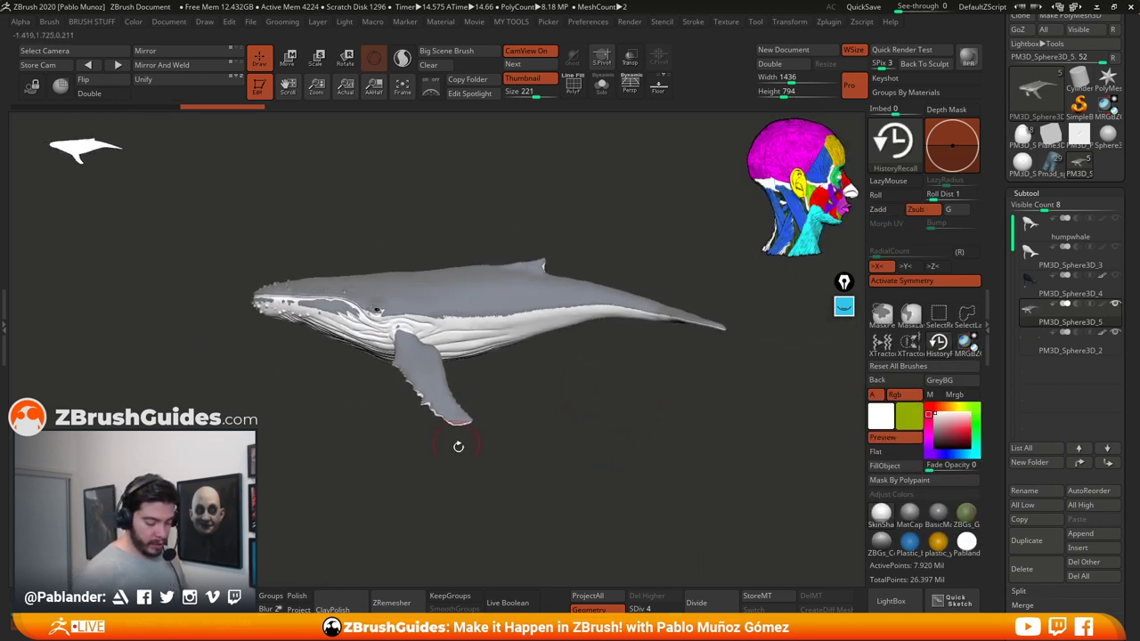
Step: Switch draft analysis on and off repeatedly to compare its colours with the mask on the whale
click(789, 21)
click(806, 271)
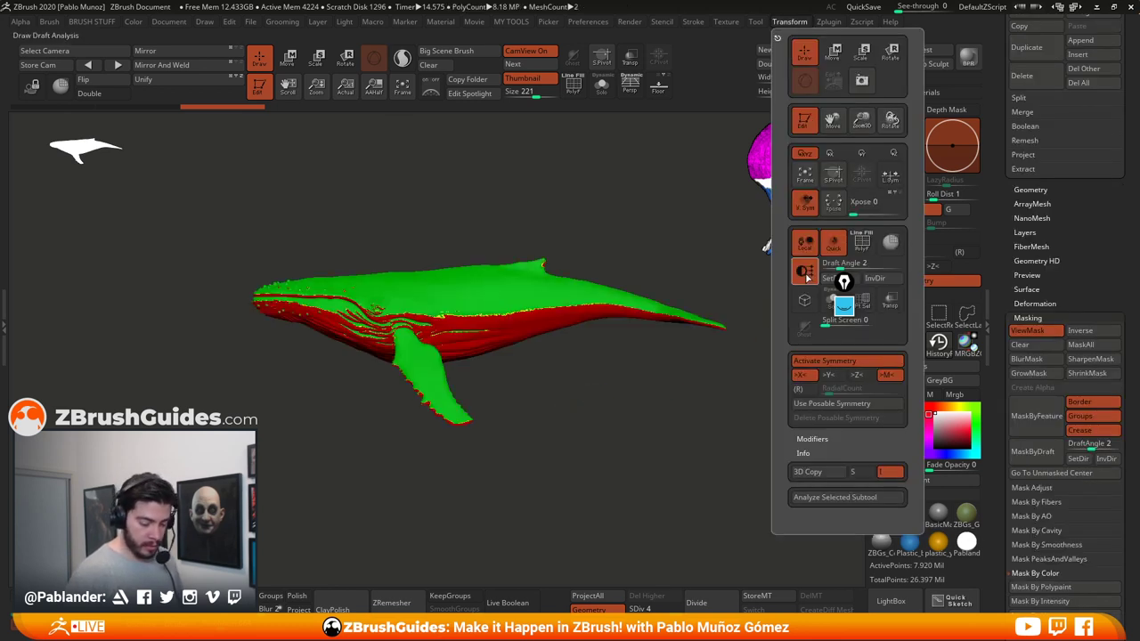
click(808, 274)
click(806, 274)
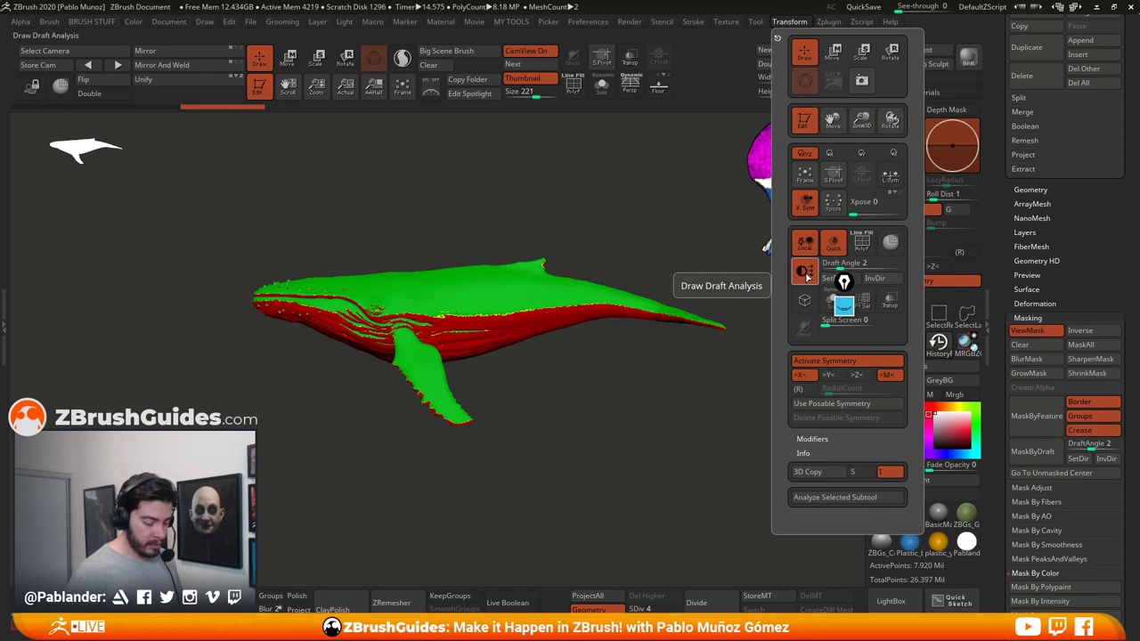
click(806, 274)
click(806, 273)
click(806, 273)
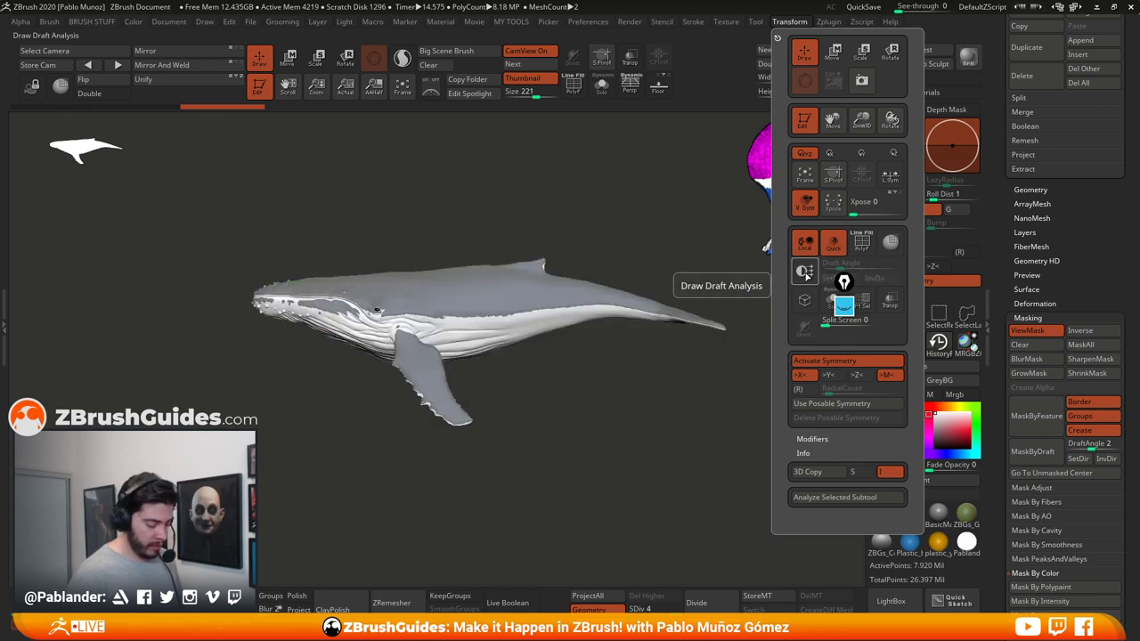
click(806, 273)
click(806, 272)
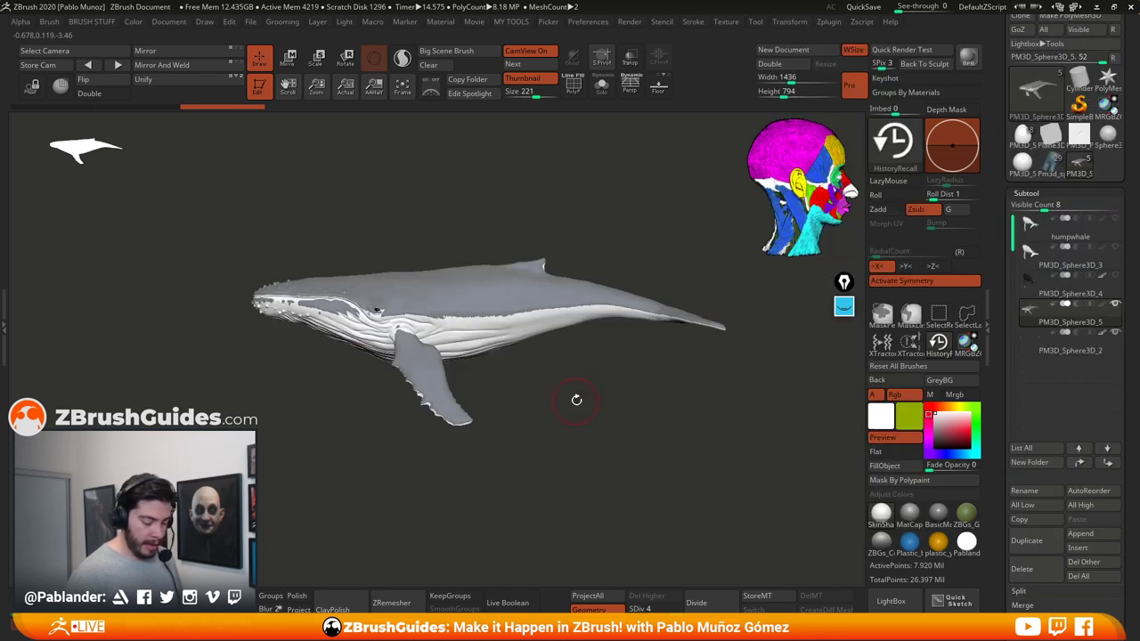
Step: Invert the draft mask on the whale so the belly and lower jaw are masked
drag(575, 400, 609, 389)
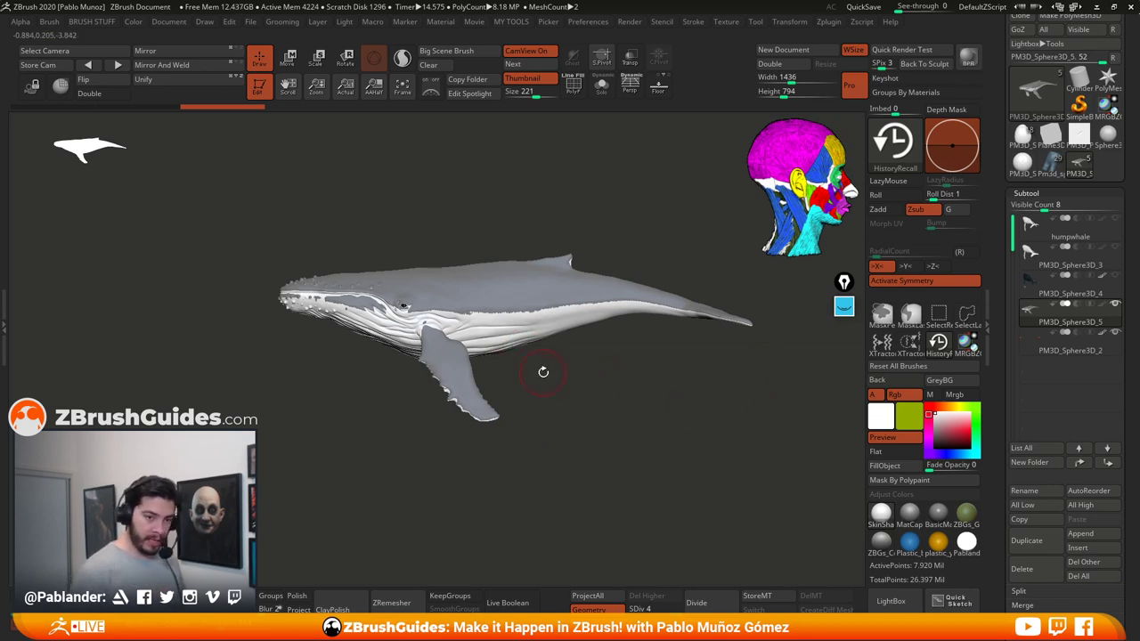
drag(613, 378, 668, 335)
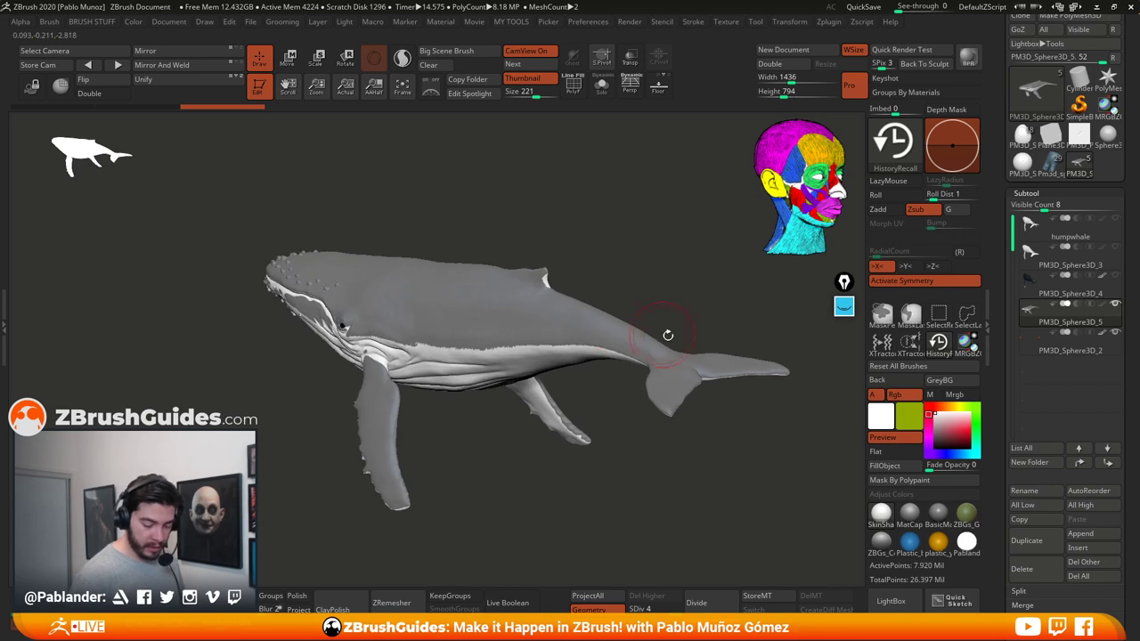
key(ctrl)
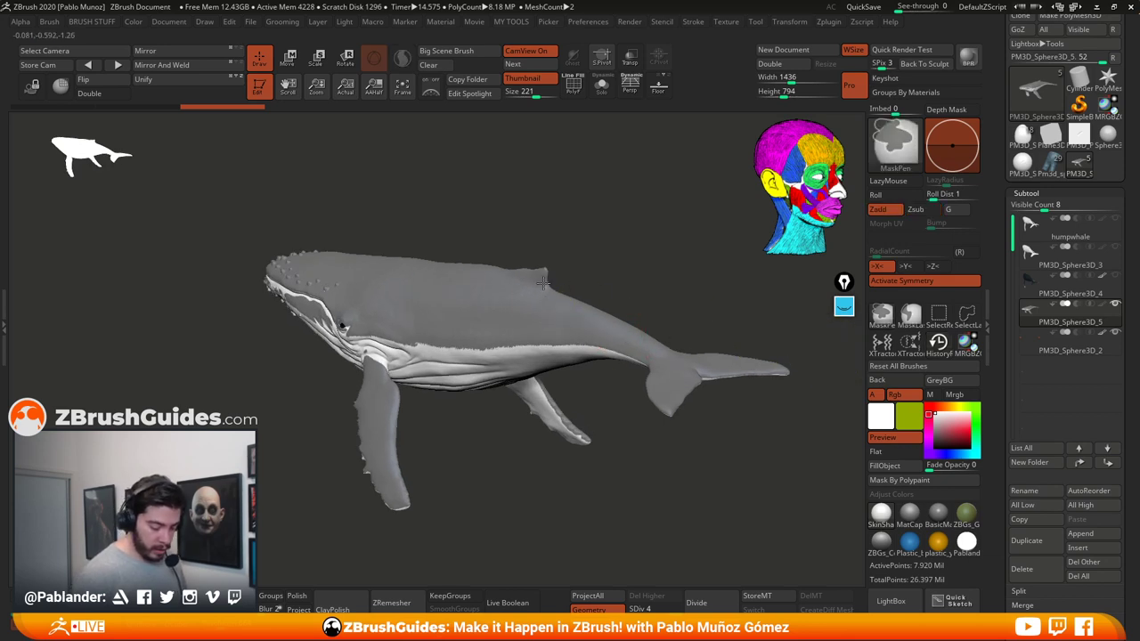
drag(628, 441, 659, 430)
alt+drag(529, 395, 641, 388)
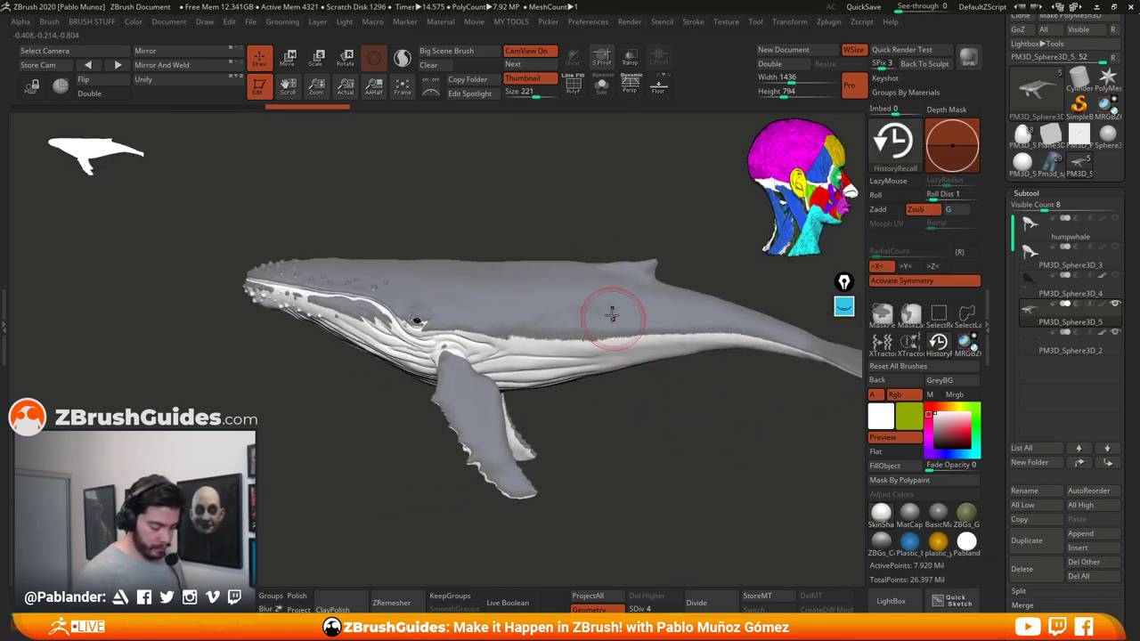
right_click(602, 292)
drag(557, 209, 520, 219)
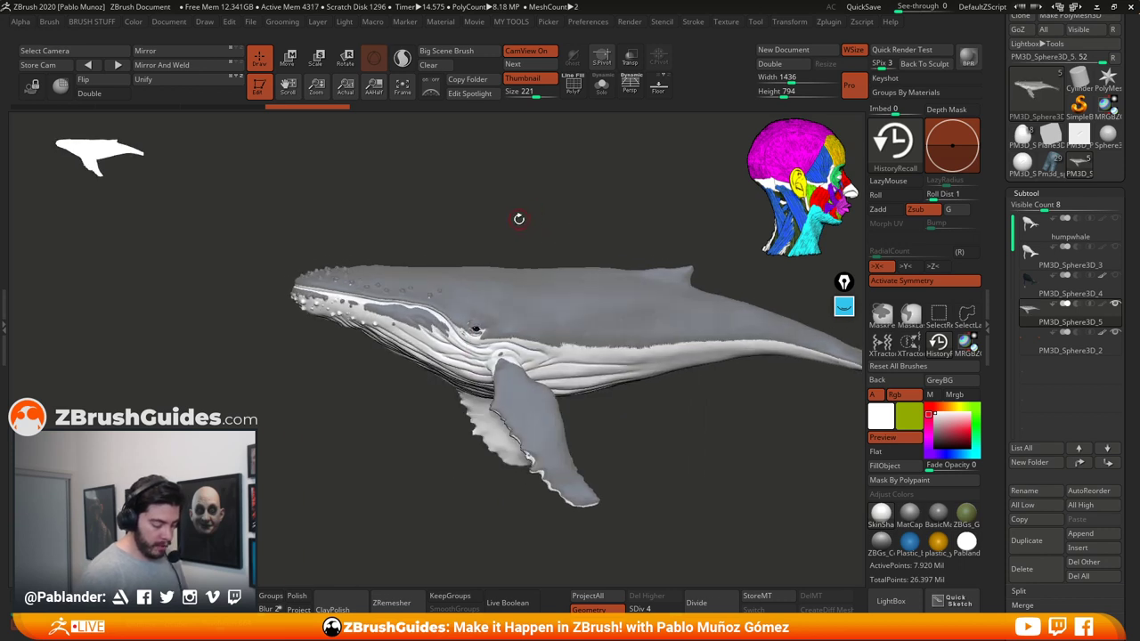
ctrl+click(512, 210)
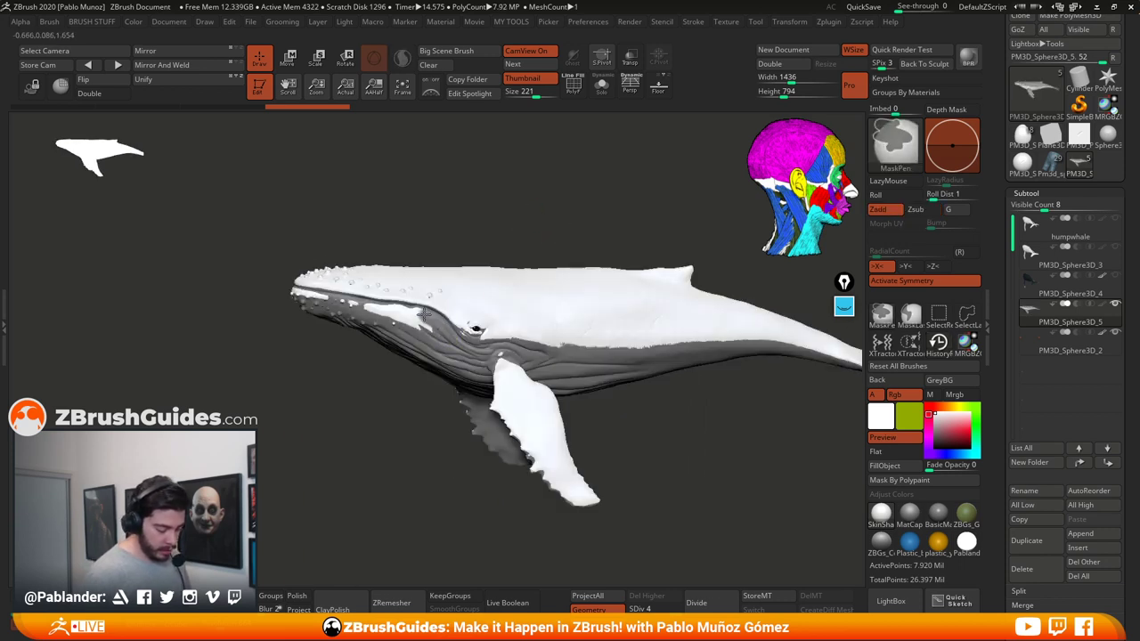
Step: Paint mask over the stray unmasked patches on the whale's lower jaw and invert the mask back onto the upper body
mouse_move(424, 315)
ctrl+mouse_down()
mouse_move(399, 311)
mouse_move(392, 325)
ctrl+mouse_up()
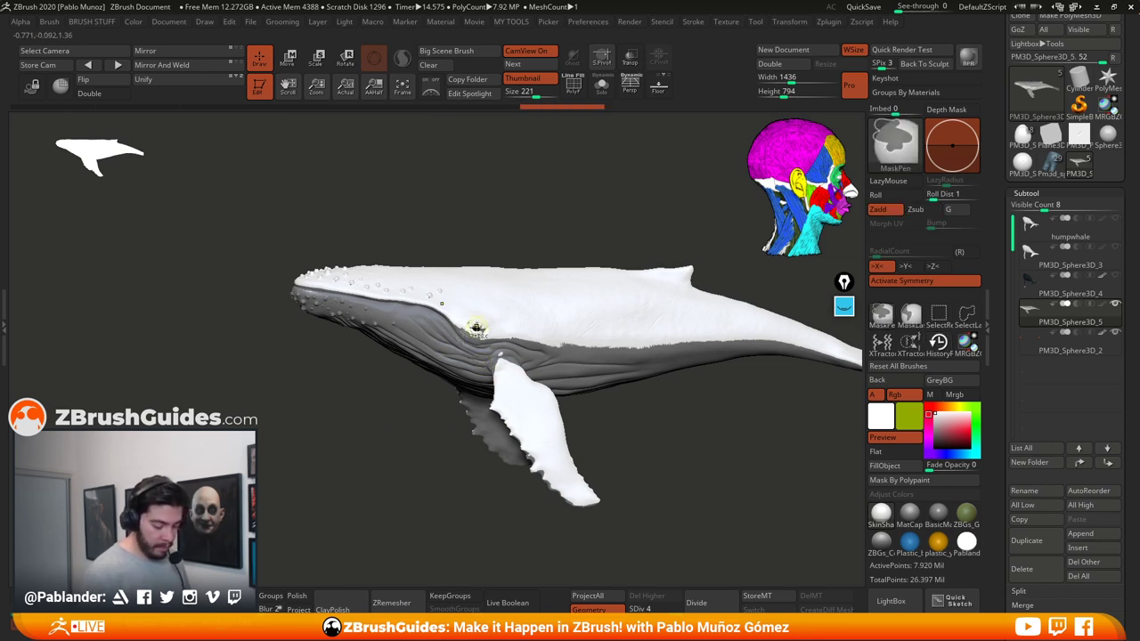
key(alt)
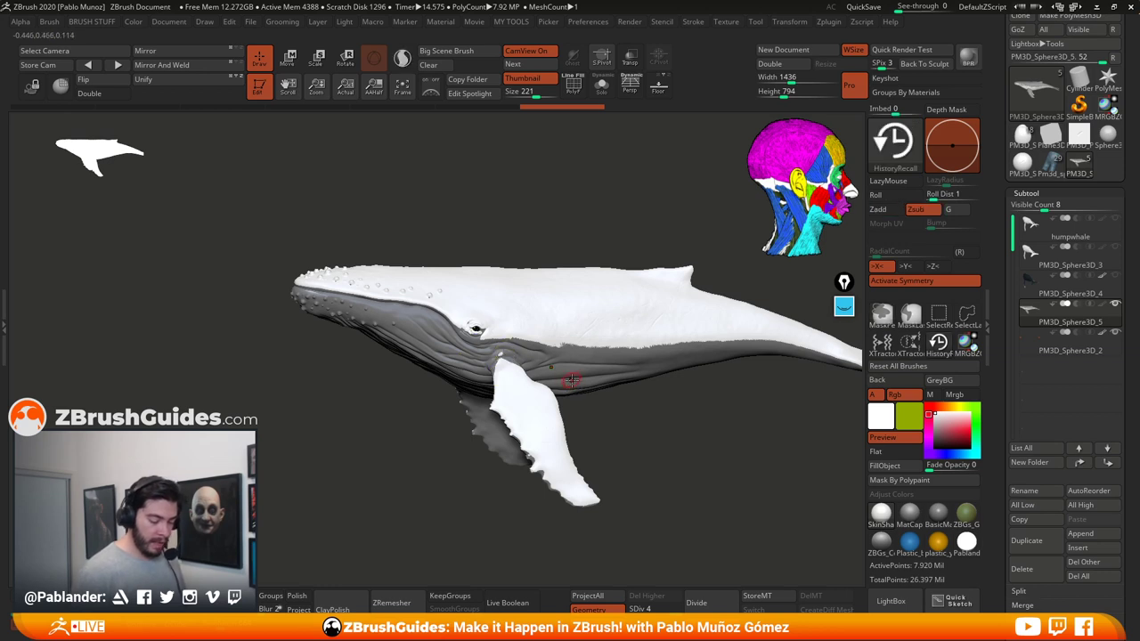
alt+drag(698, 424, 456, 334)
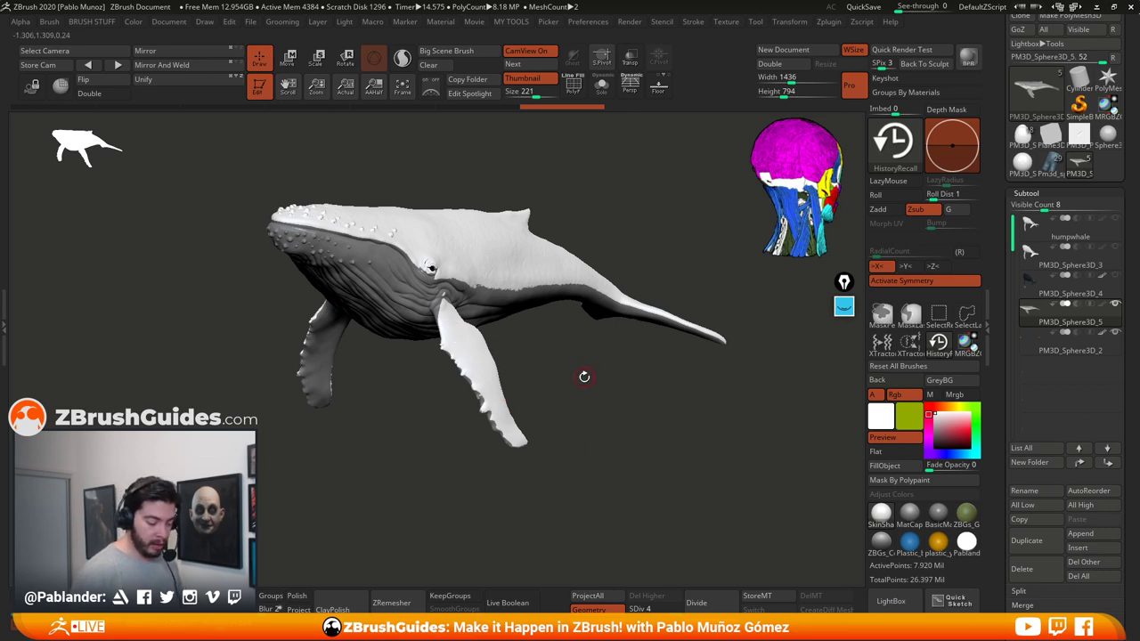
mouse_move(585, 377)
mouse_down()
mouse_move(577, 359)
mouse_move(603, 371)
mouse_move(617, 399)
mouse_move(564, 377)
mouse_move(548, 329)
mouse_move(565, 346)
mouse_move(556, 366)
mouse_up()
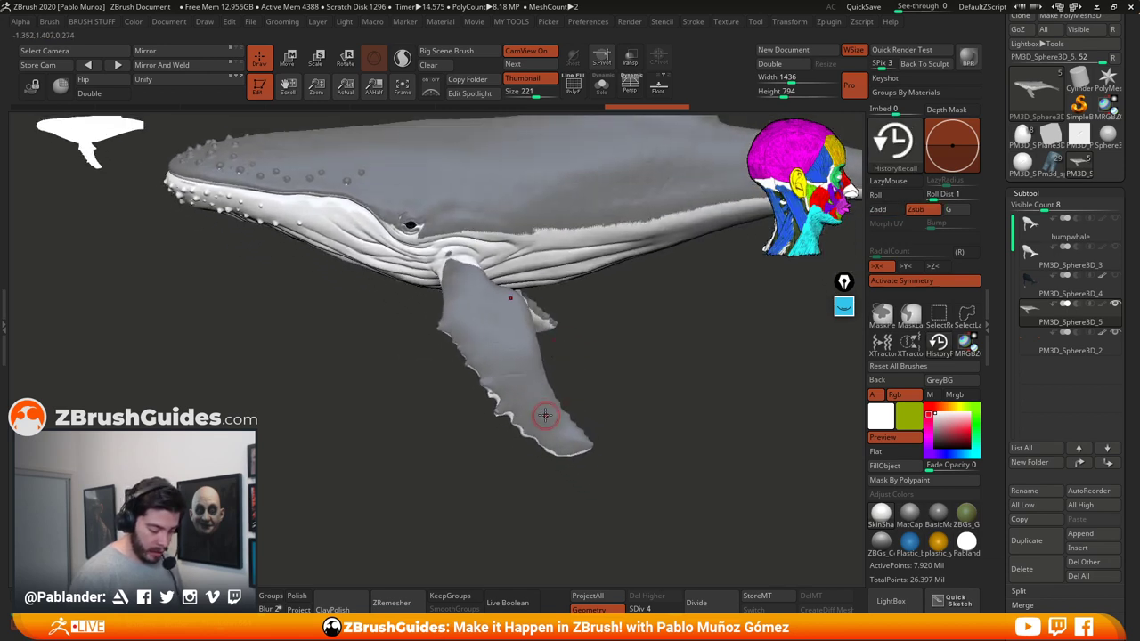
key(ctrl)
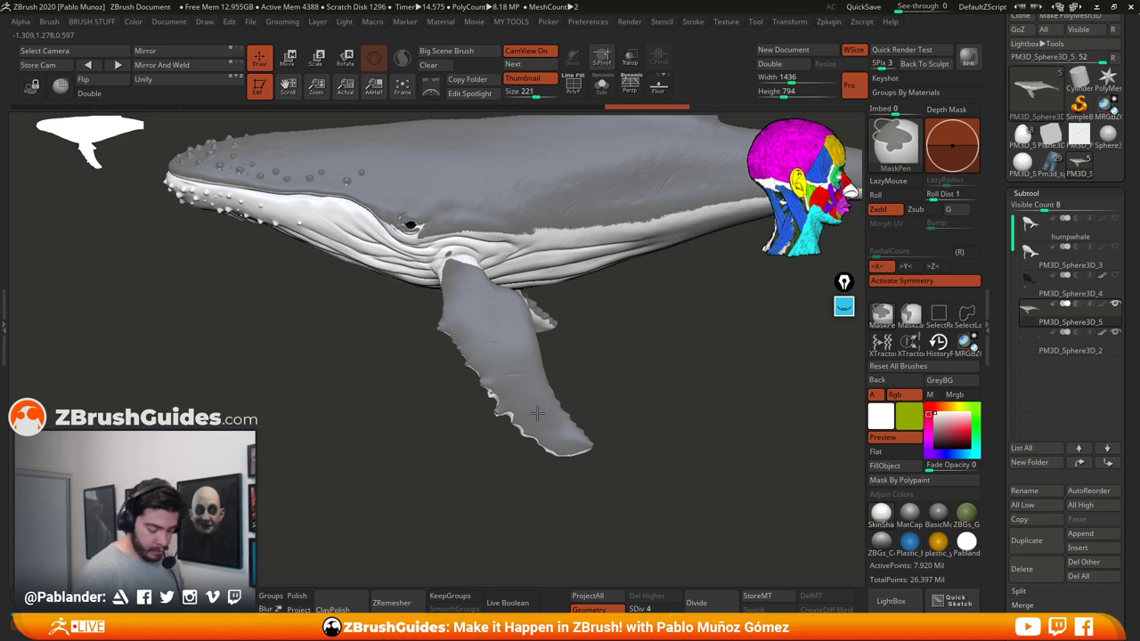
Step: Try to paint mask over the whale's flipper and check the flipper's inner side for mask
mouse_move(606, 377)
mouse_down()
mouse_move(633, 333)
mouse_move(602, 365)
mouse_move(629, 358)
mouse_up()
right_click(602, 364)
key(ctrl)
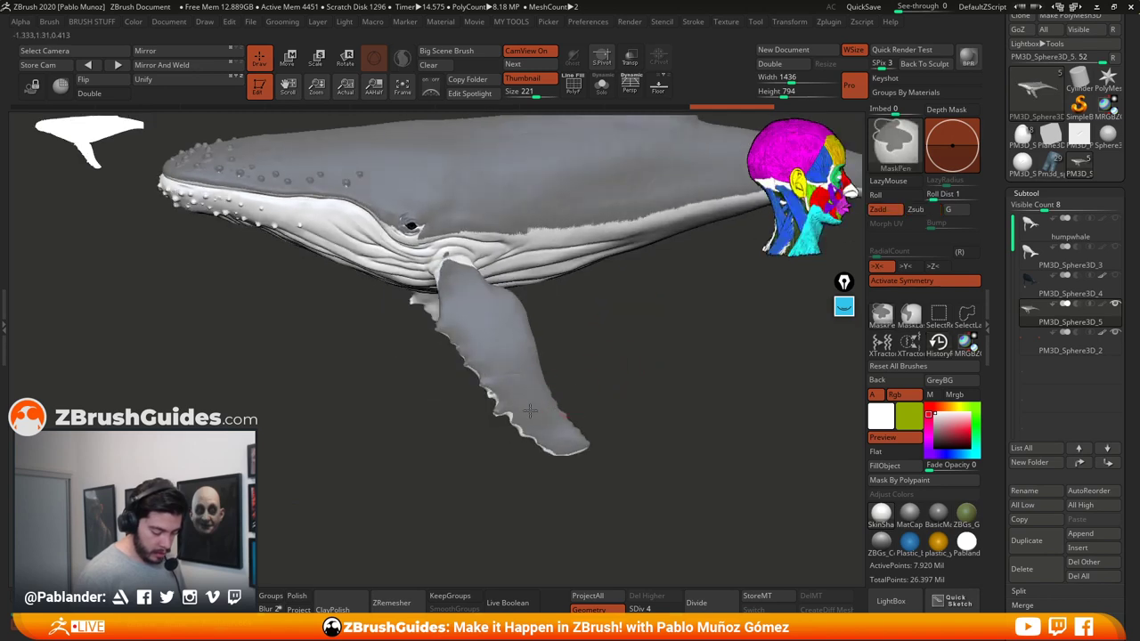
ctrl+drag(515, 382, 513, 369)
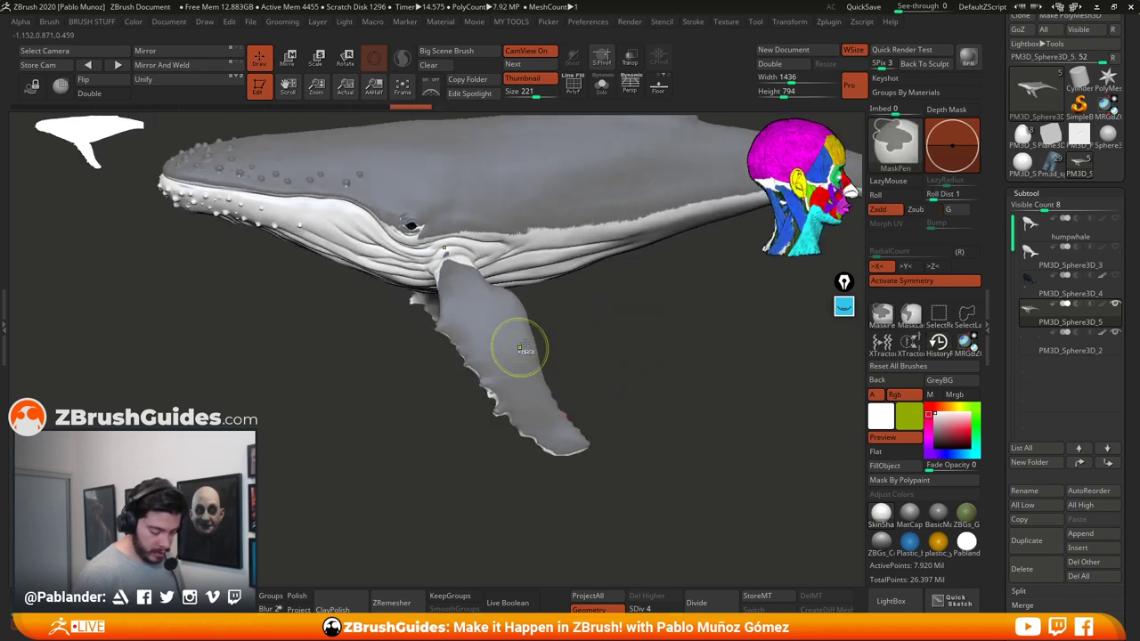
mouse_move(570, 342)
mouse_down()
mouse_move(598, 285)
mouse_move(638, 280)
mouse_move(561, 366)
mouse_up()
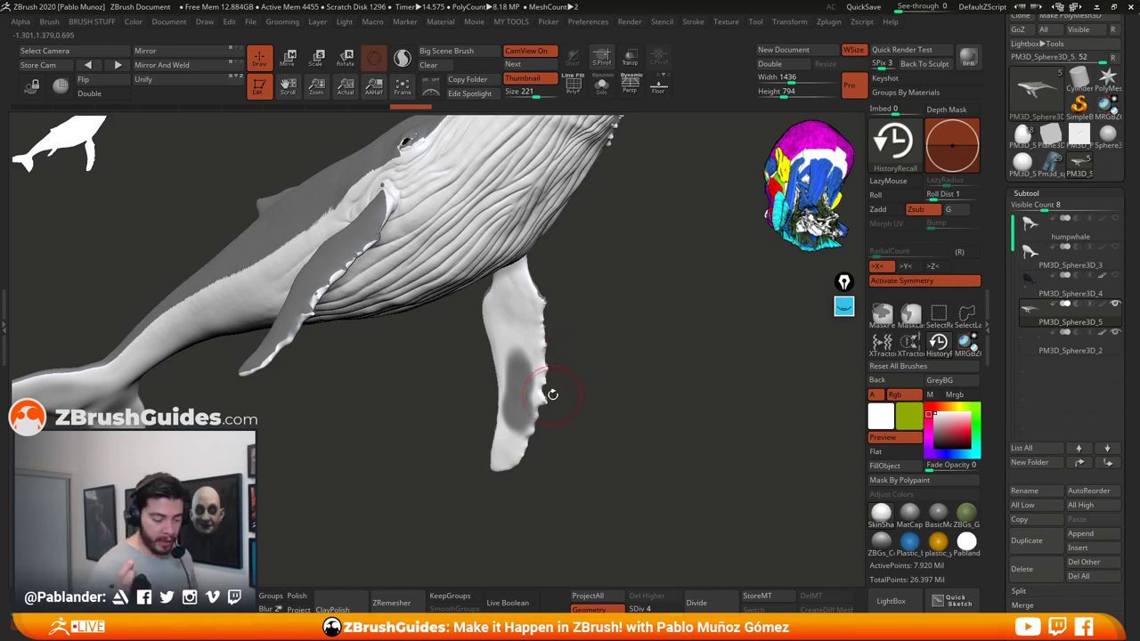
shift+drag(651, 350, 633, 334)
key(space)
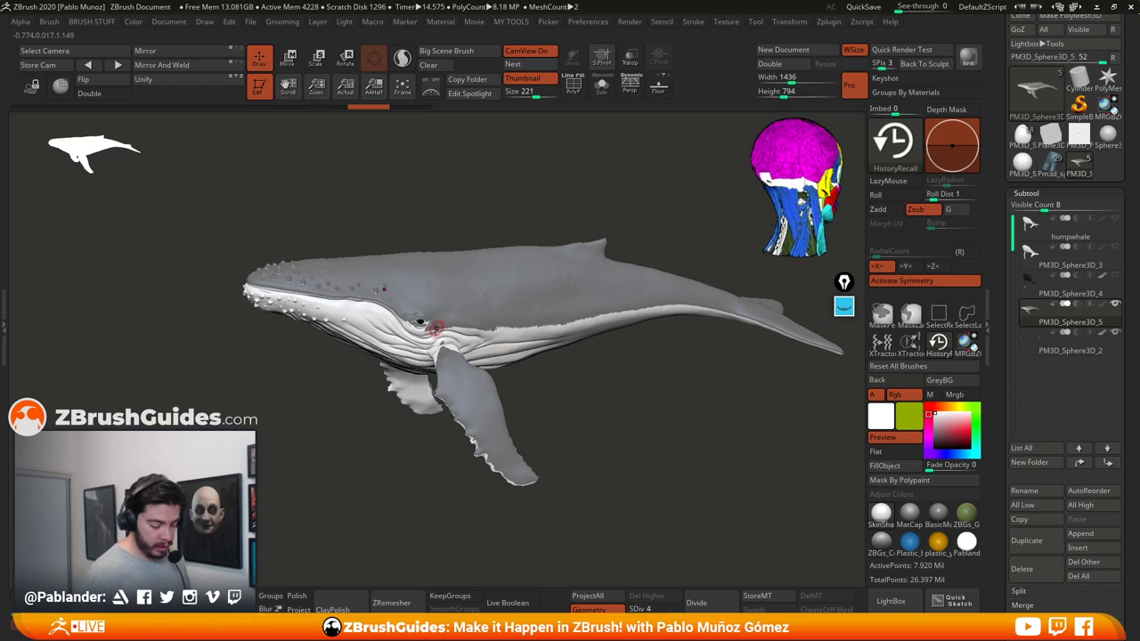
Step: Paint mask along the whale's flank behind the eye to smooth the edge between the upper body and belly
drag(555, 377, 601, 389)
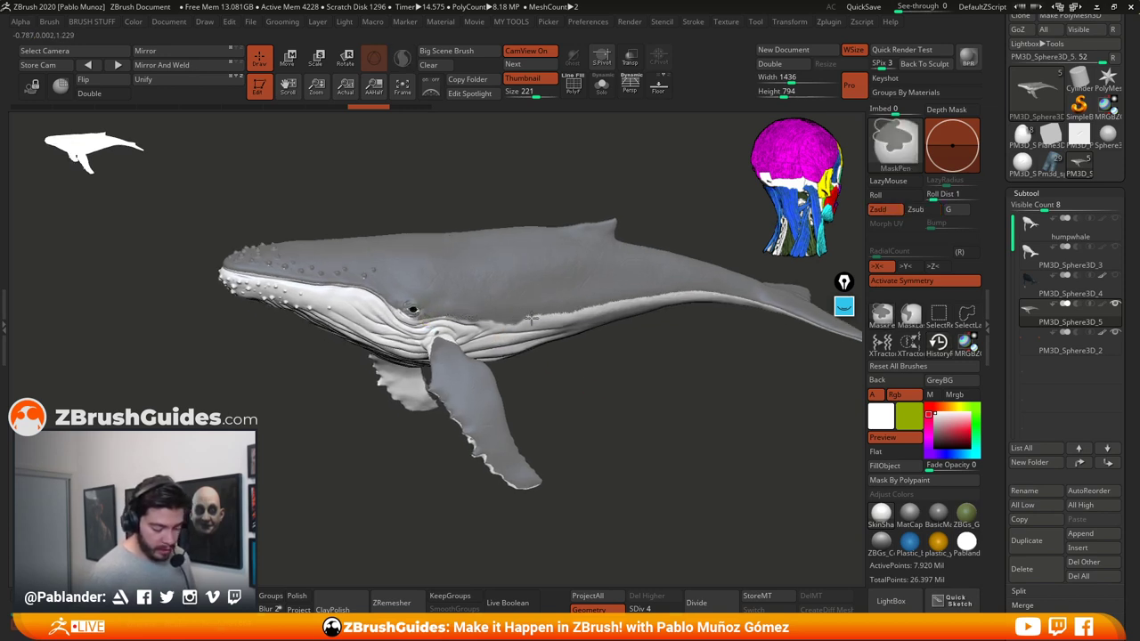
right_drag(530, 318, 580, 330)
alt+right_drag(696, 369, 590, 354)
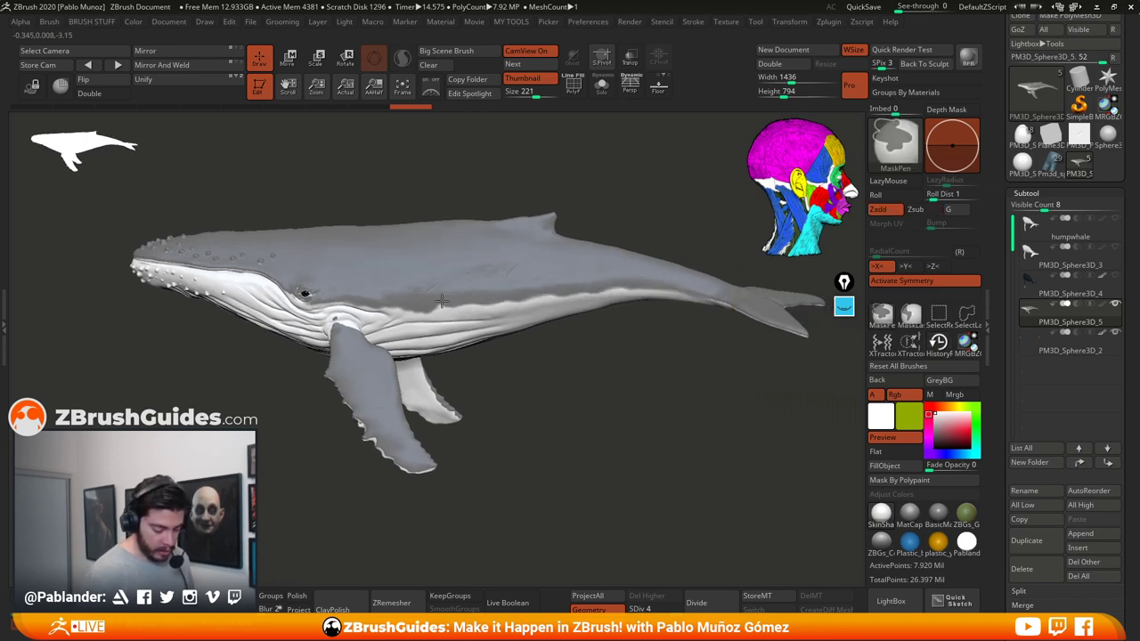
key(ctrl+shift+z)
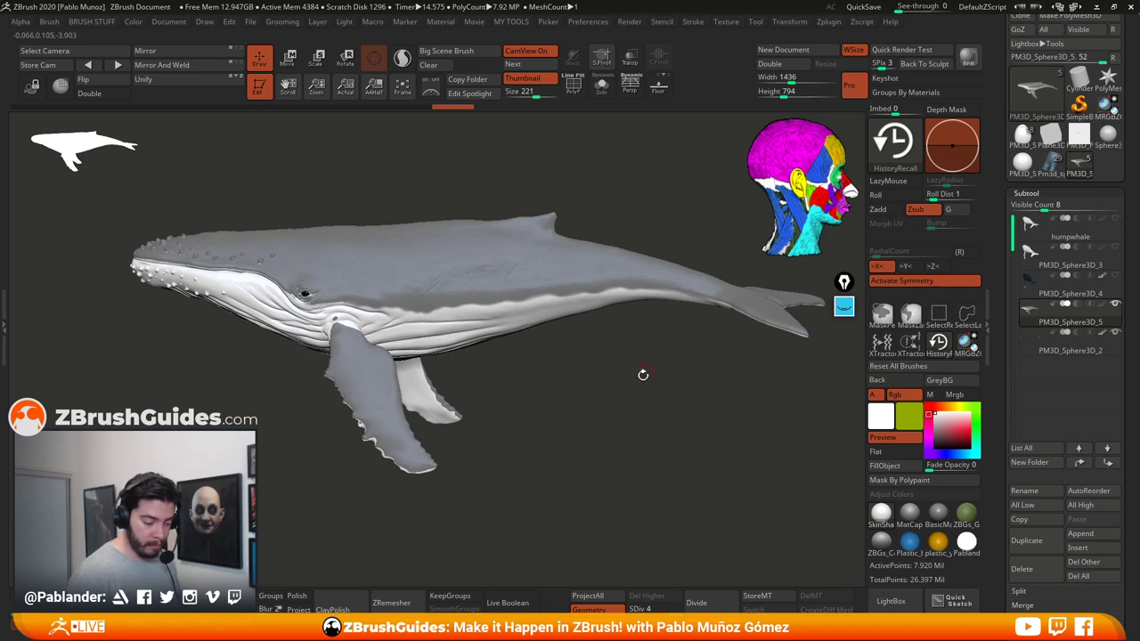
mouse_move(644, 376)
right_down()
mouse_move(627, 392)
mouse_move(630, 375)
right_up()
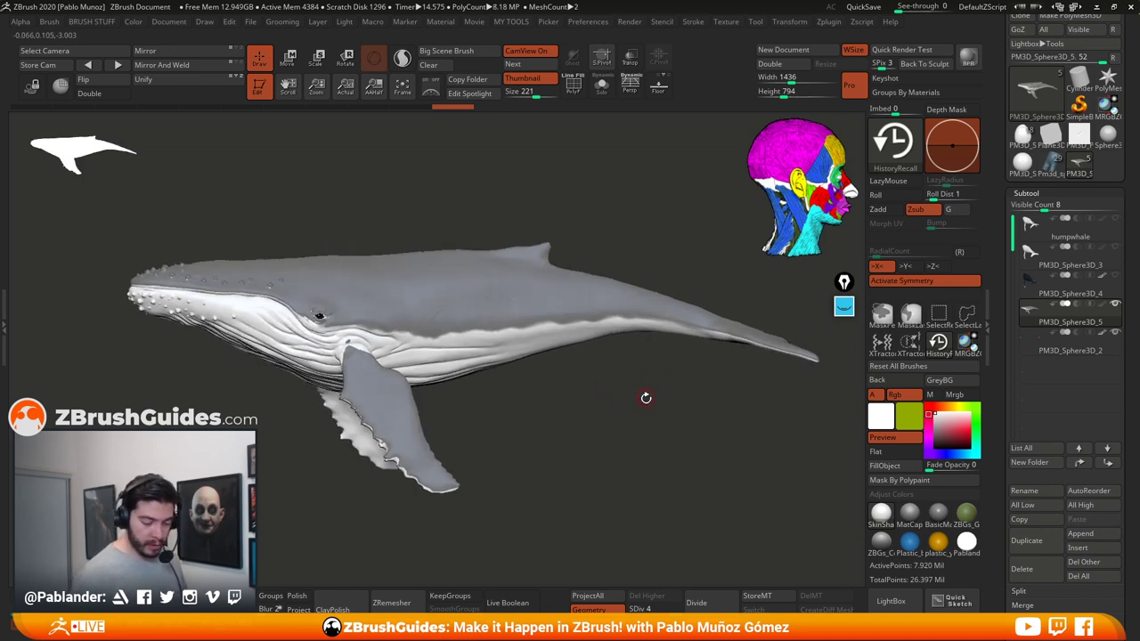
key(ctrl)
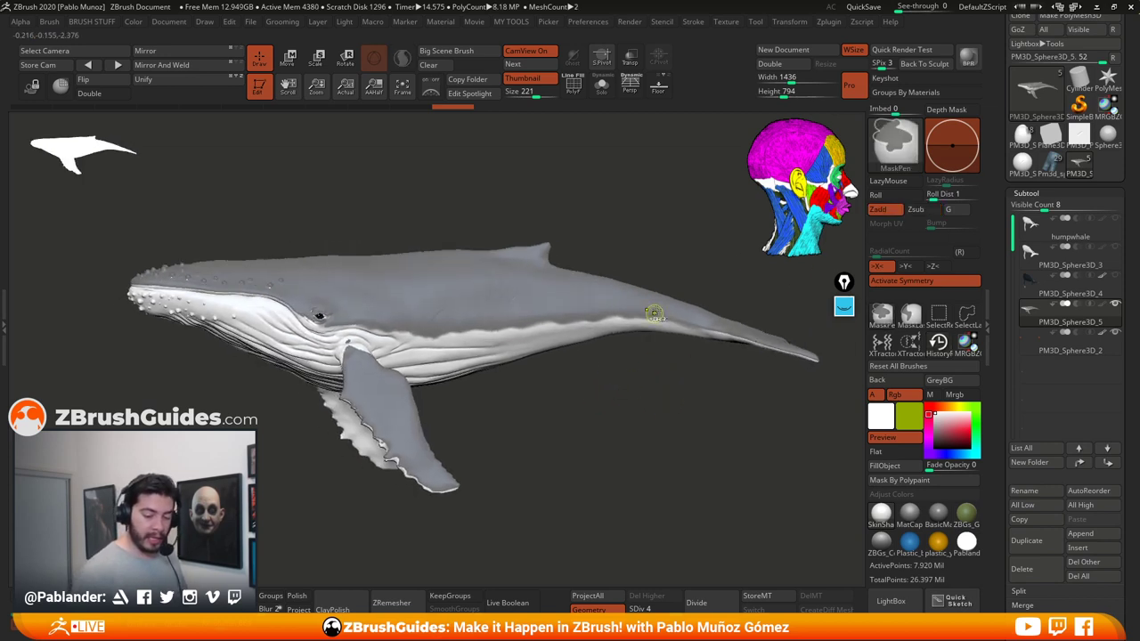
ctrl+right_click(618, 256)
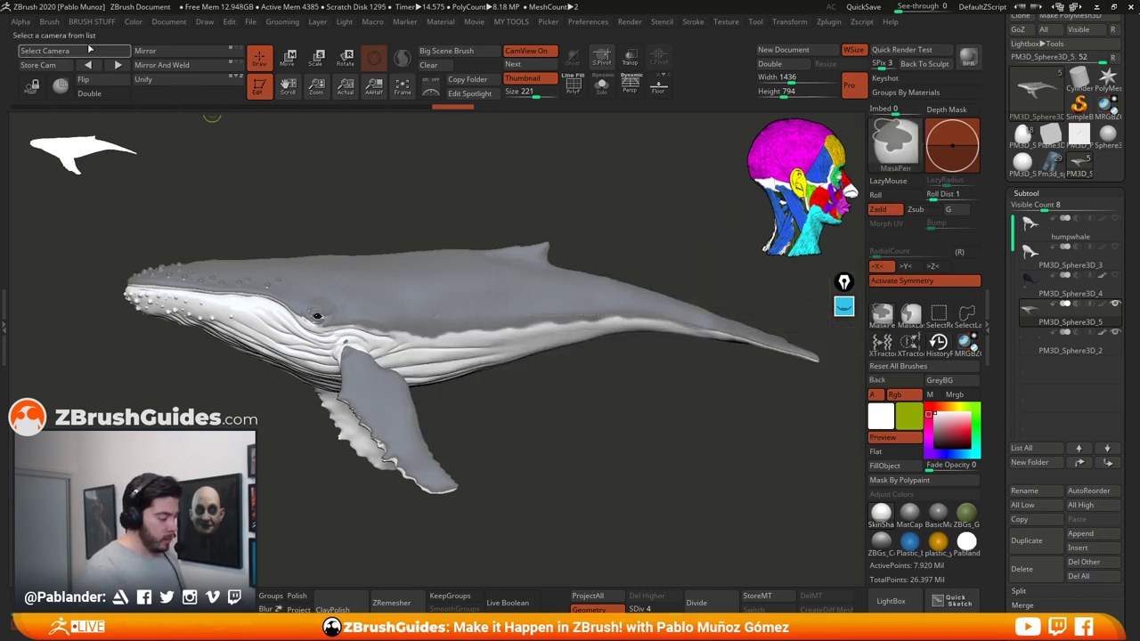
Step: Dock the Alpha palette in the tray and assign Alpha 08 to the MaskPen brush
click(23, 24)
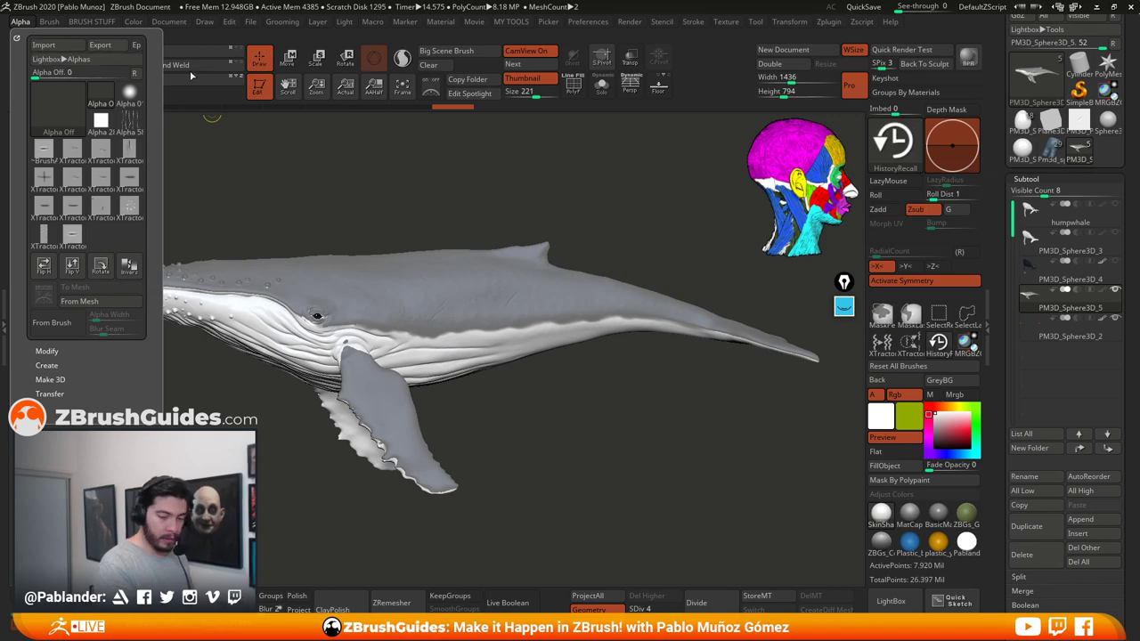
drag(998, 83, 999, 233)
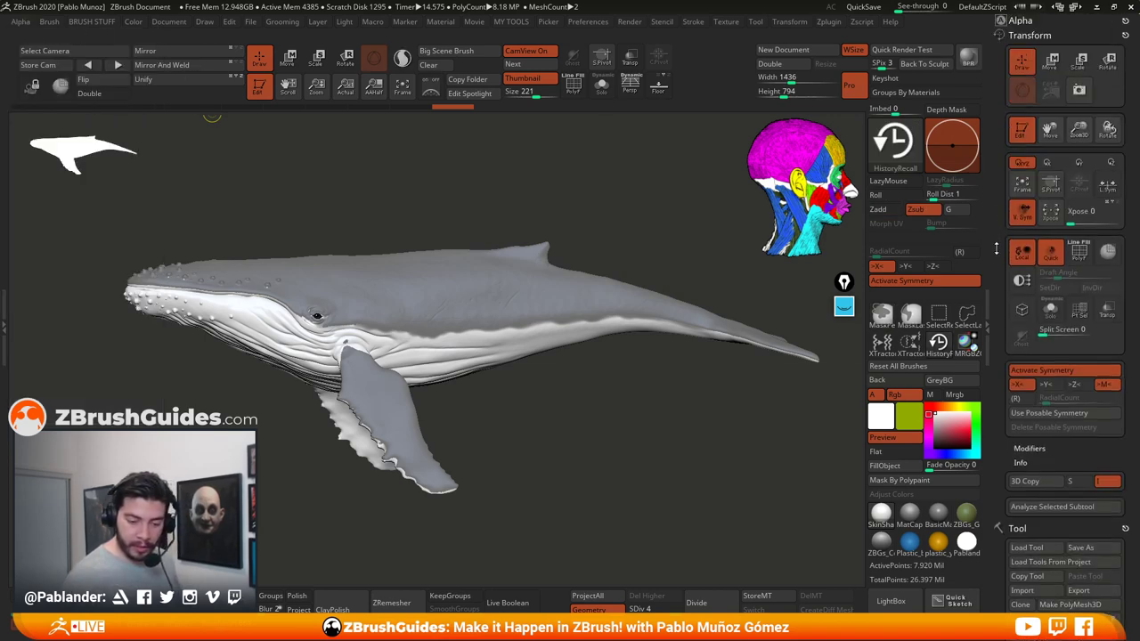
click(1020, 20)
key(ctrl)
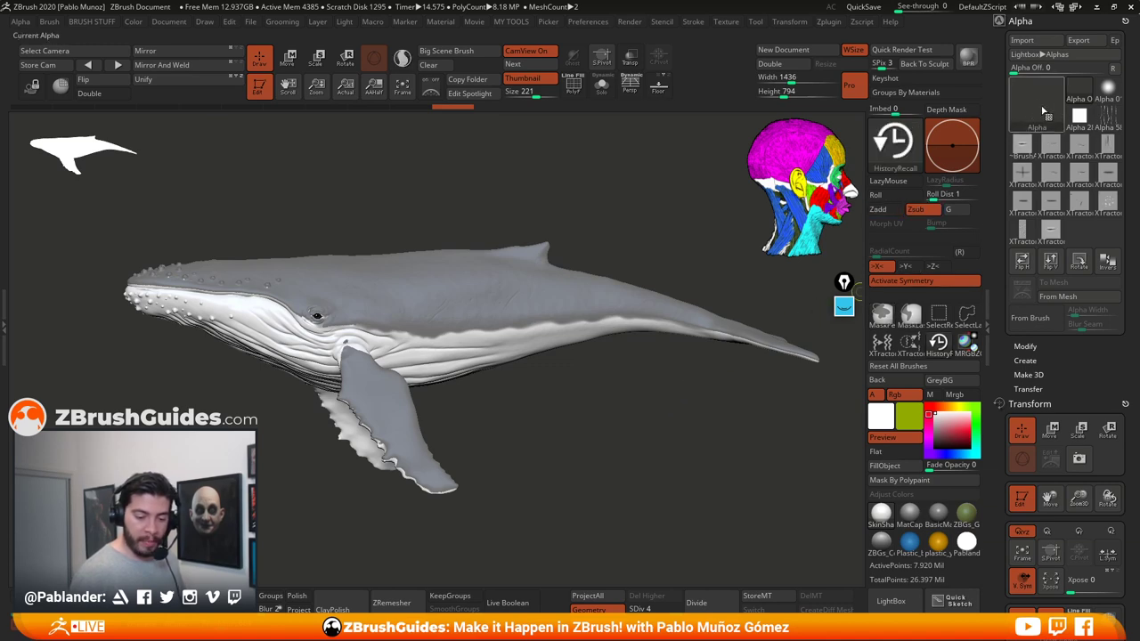
key(ctrl)
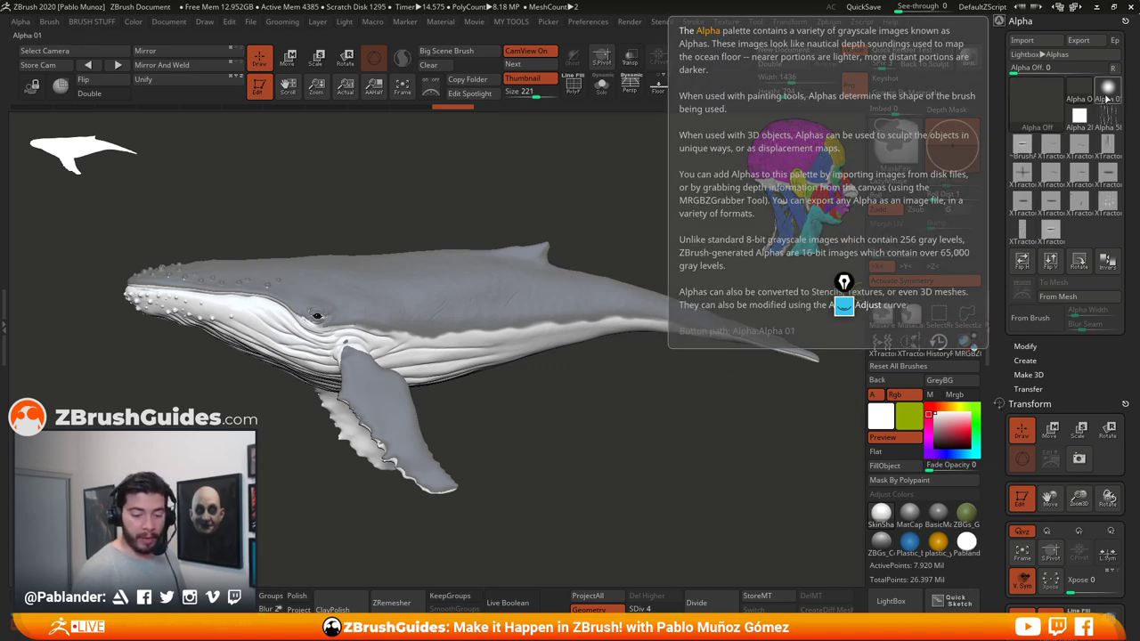
click(1038, 107)
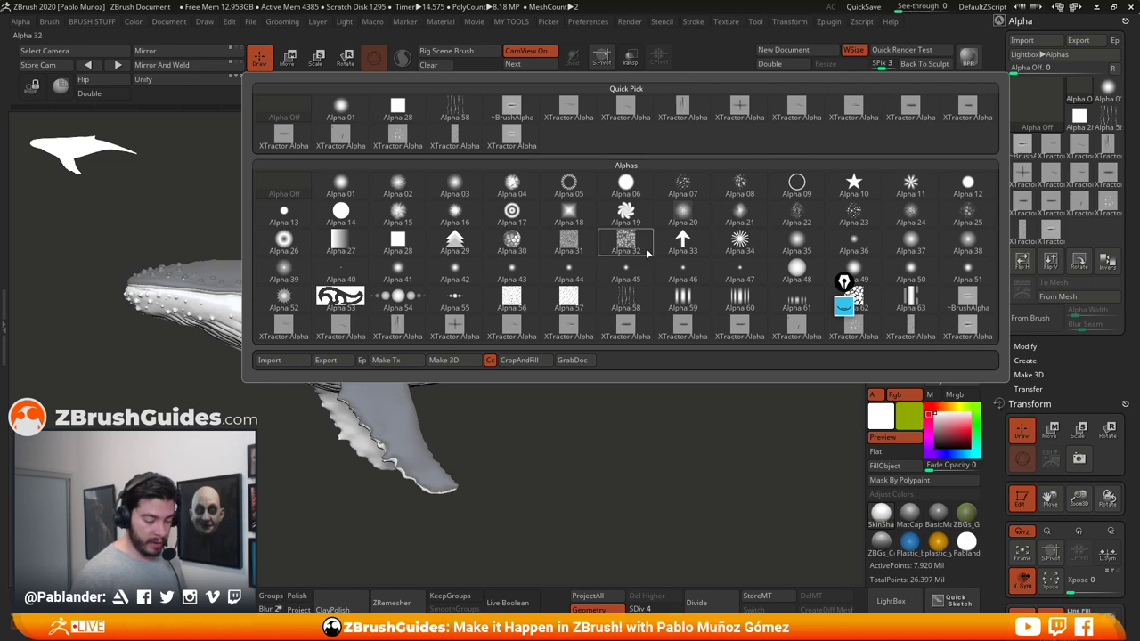
key(ctrl)
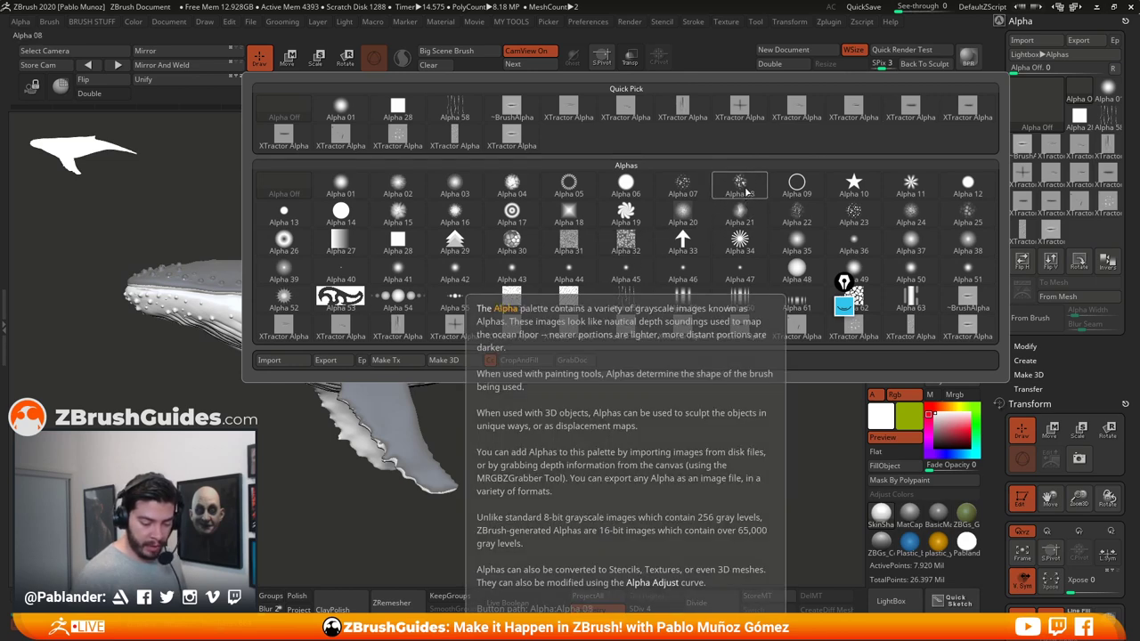
ctrl+click(746, 190)
key(ctrl)
key(ctrl)
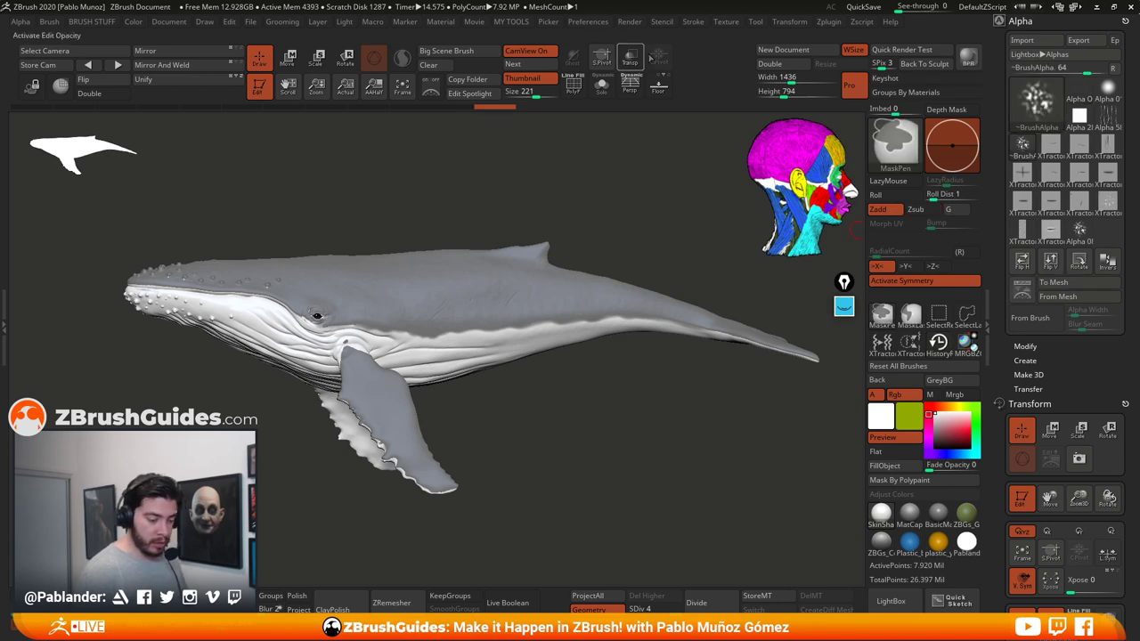
Step: Set the MaskPen stroke type to DragRect
click(693, 22)
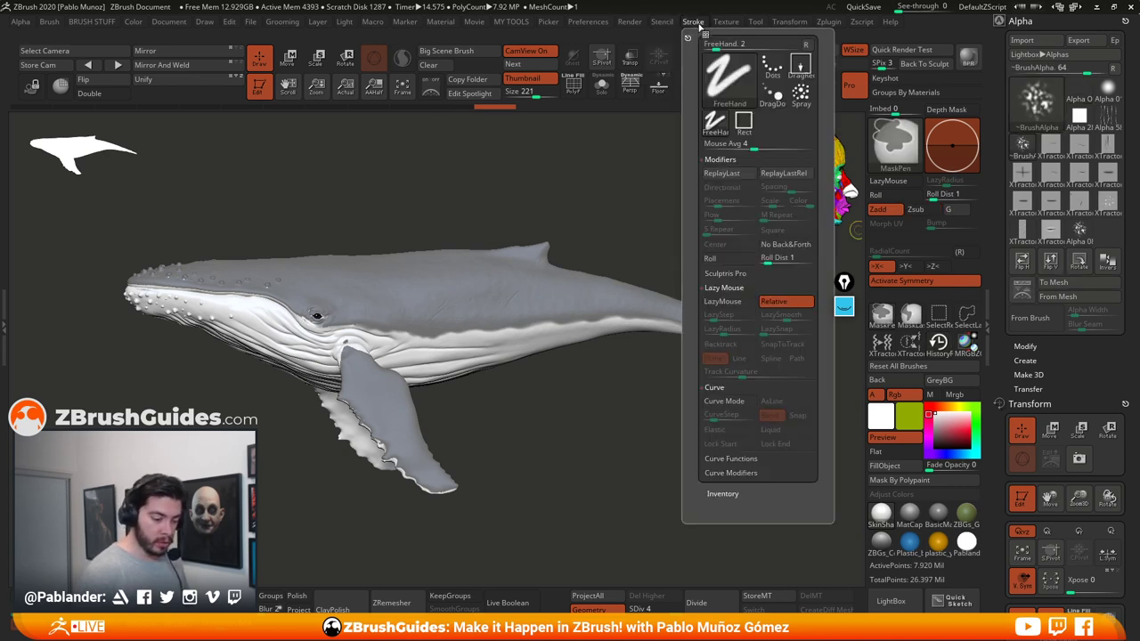
click(800, 65)
key(ctrl)
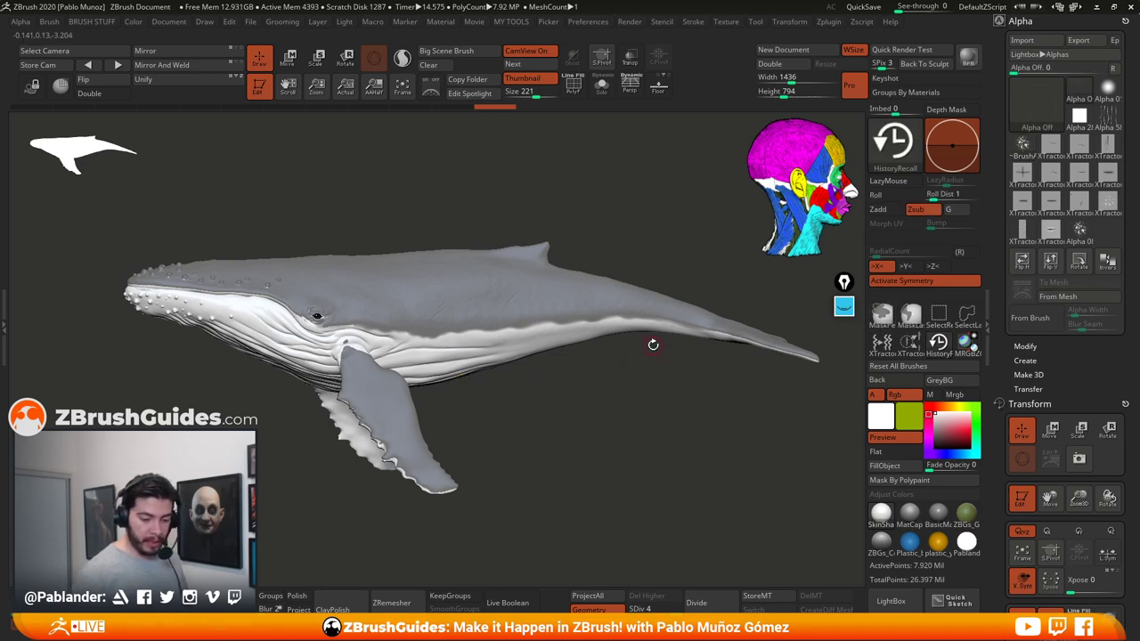
key(ctrl)
mouse_move(1041, 119)
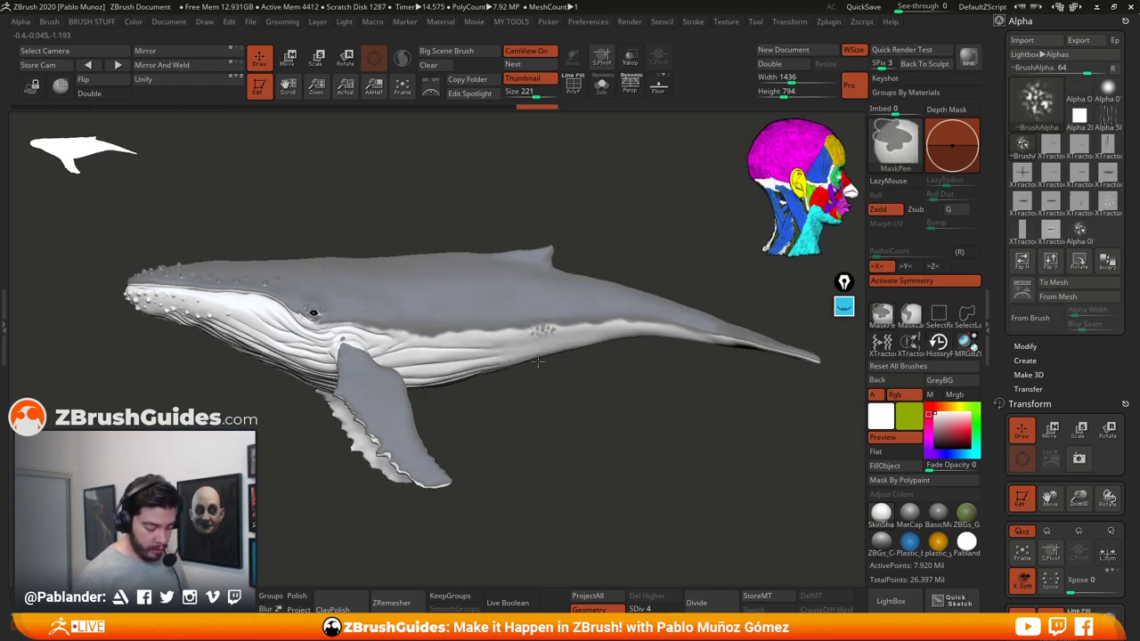
Step: Stamp speckled Alpha 08 mask patches along the flank to break up the edge between back and belly
mouse_move(552, 333)
ctrl+mouse_down()
mouse_move(510, 332)
mouse_move(563, 325)
mouse_move(446, 333)
mouse_move(451, 341)
mouse_move(473, 330)
mouse_move(397, 328)
ctrl+mouse_up()
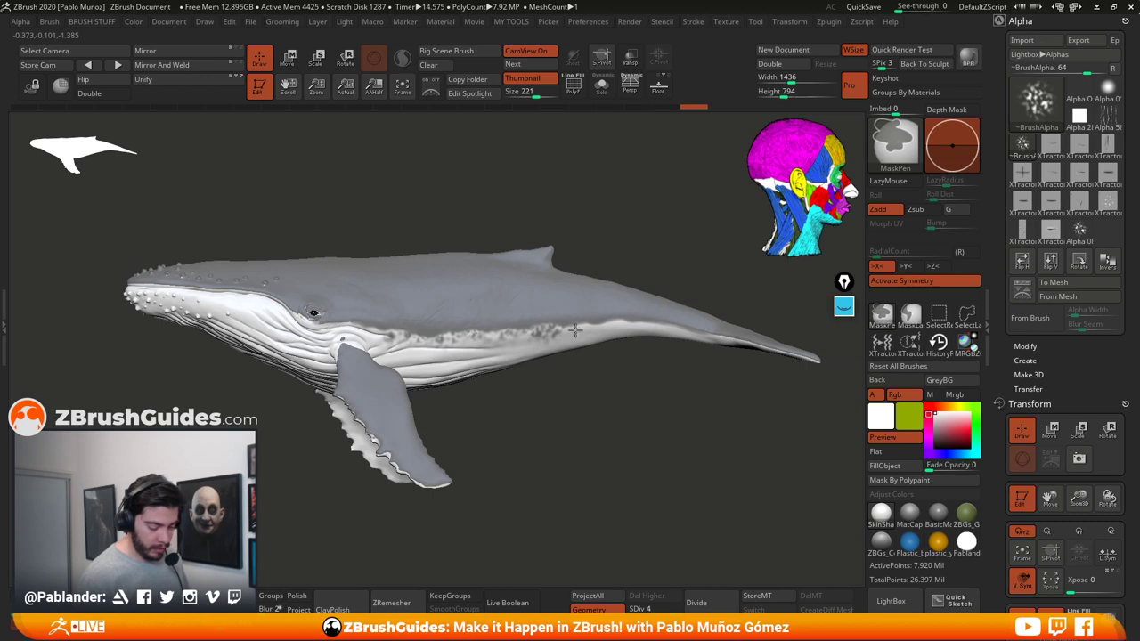
ctrl+drag(567, 332, 596, 330)
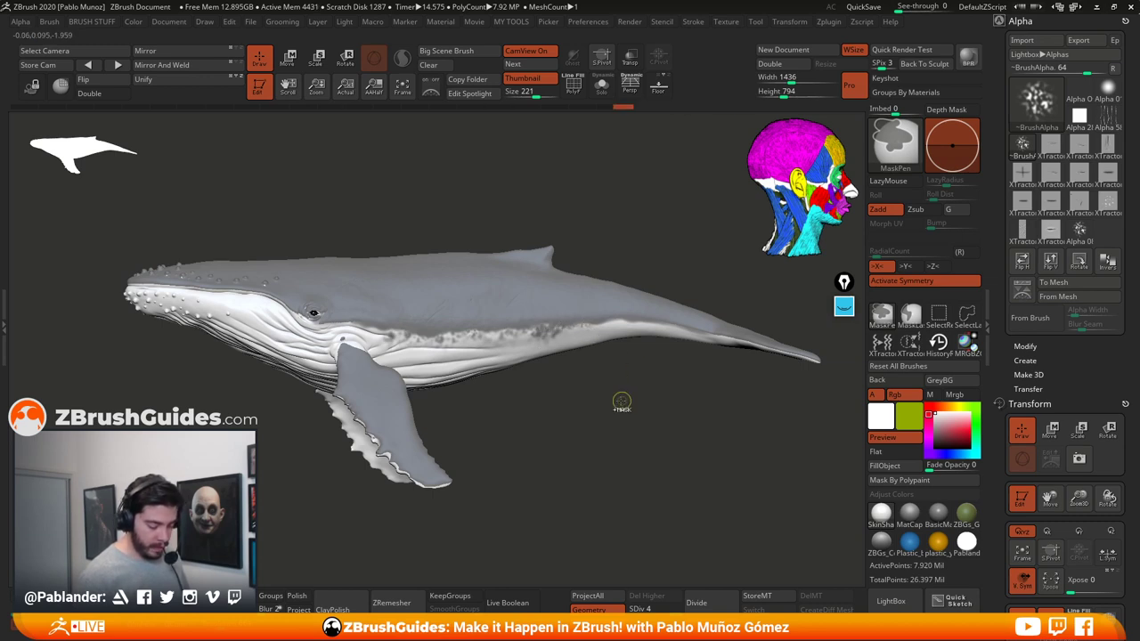
key(ctrl+shift+z)
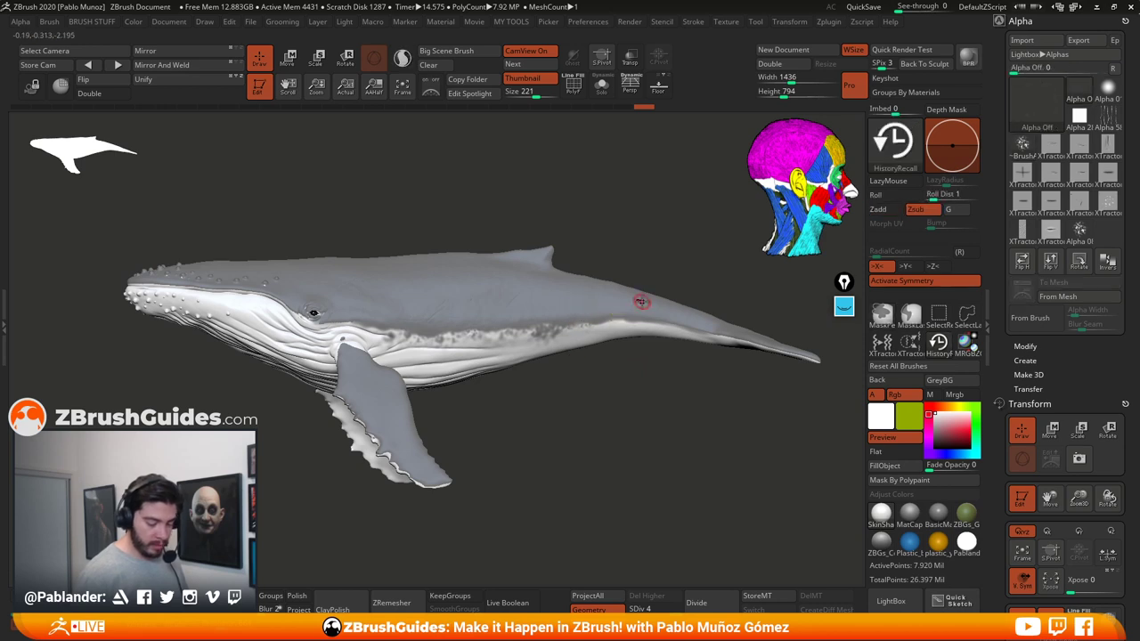
Step: Sharpen the whale's mask with the ZBrush Masking radial menu and close the menu
right_click(640, 302)
click(638, 248)
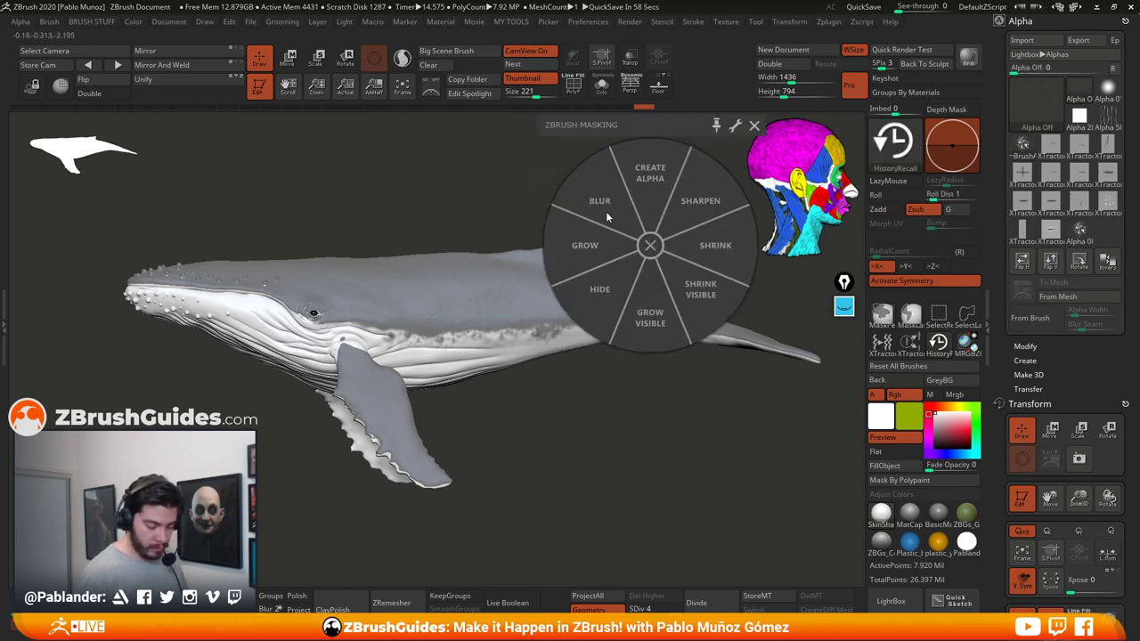
click(704, 205)
click(649, 246)
drag(579, 425, 470, 305)
alt+drag(796, 381, 756, 371)
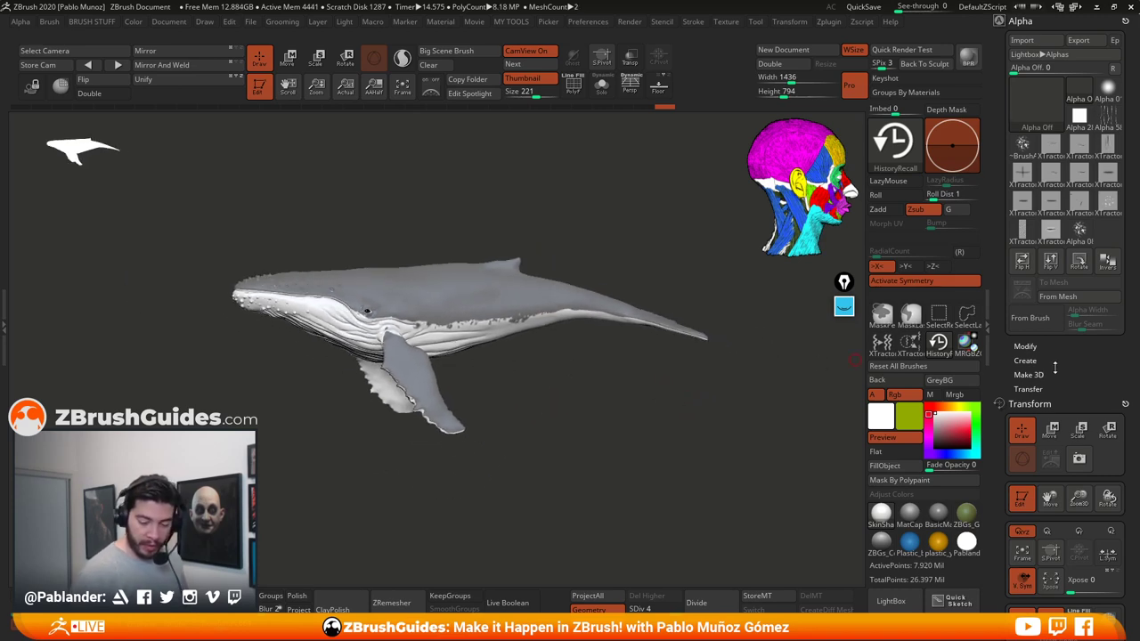
Step: Turn the polypaint display back on for the PM3D_Sphere3D_5 subtool
drag(1056, 366, 1055, 188)
alt+drag(802, 341, 784, 360)
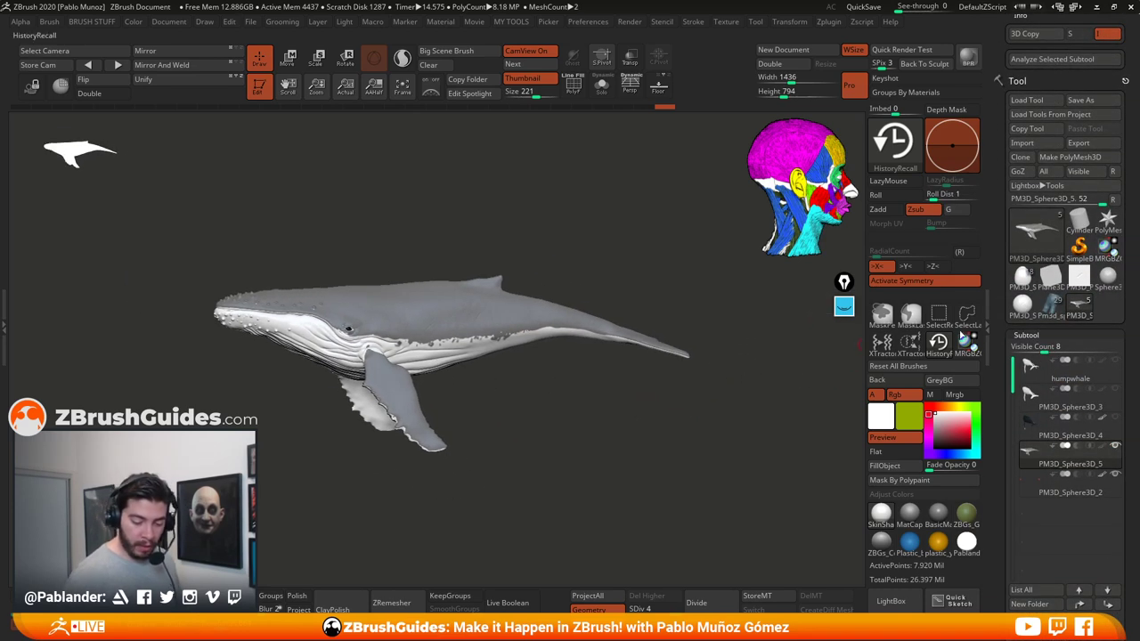
scroll(1043, 329, down, 2)
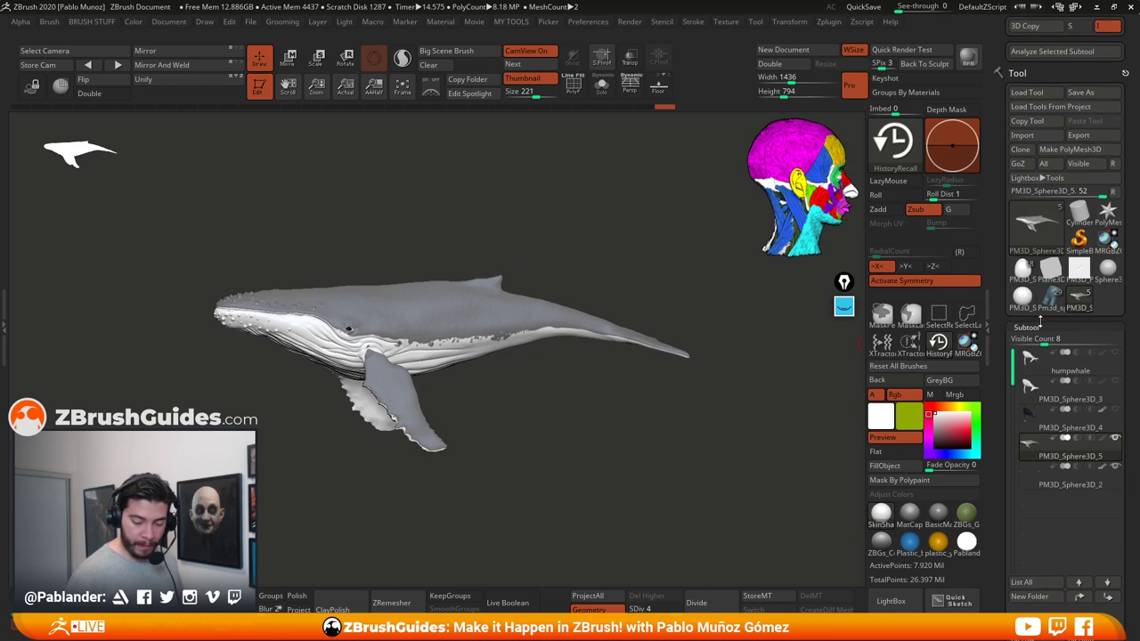
click(1103, 436)
drag(854, 421, 638, 368)
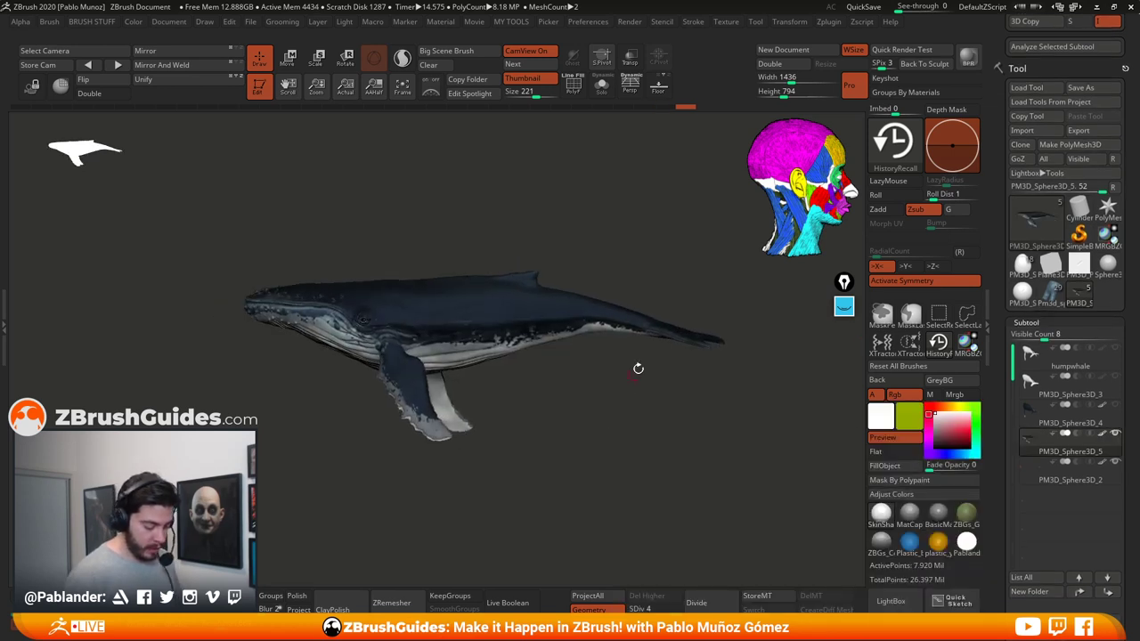
Step: Clear the mask from the whale and examine the painted transition between the dark back and pale belly
right_drag(356, 347, 615, 394)
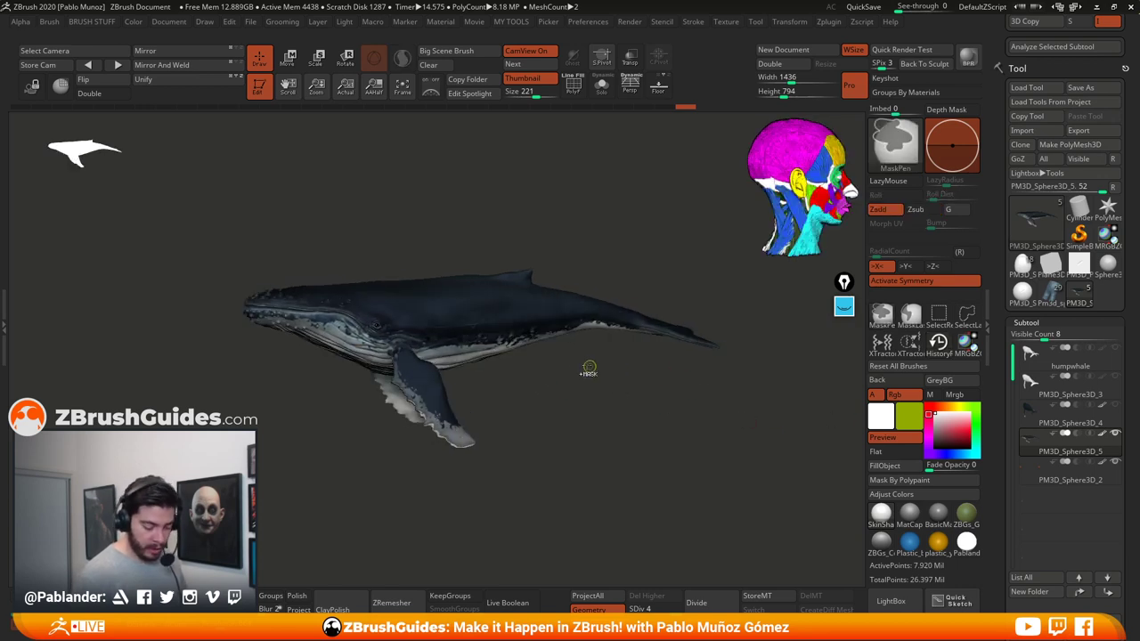
ctrl+drag(589, 375, 616, 413)
ctrl+right_drag(587, 440, 643, 437)
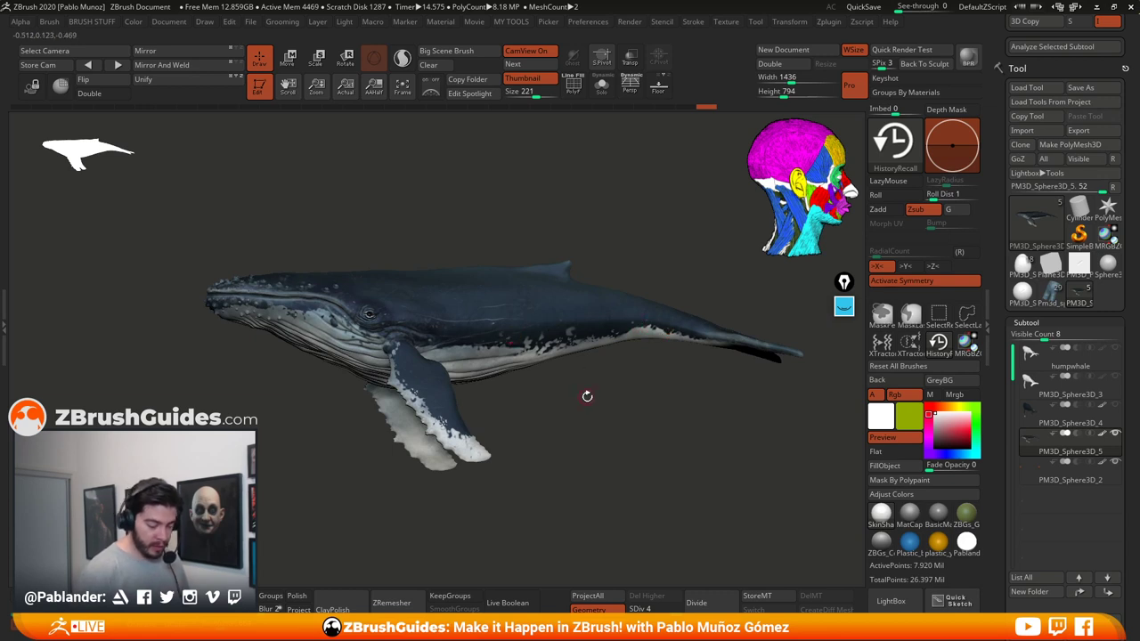
drag(587, 395, 590, 425)
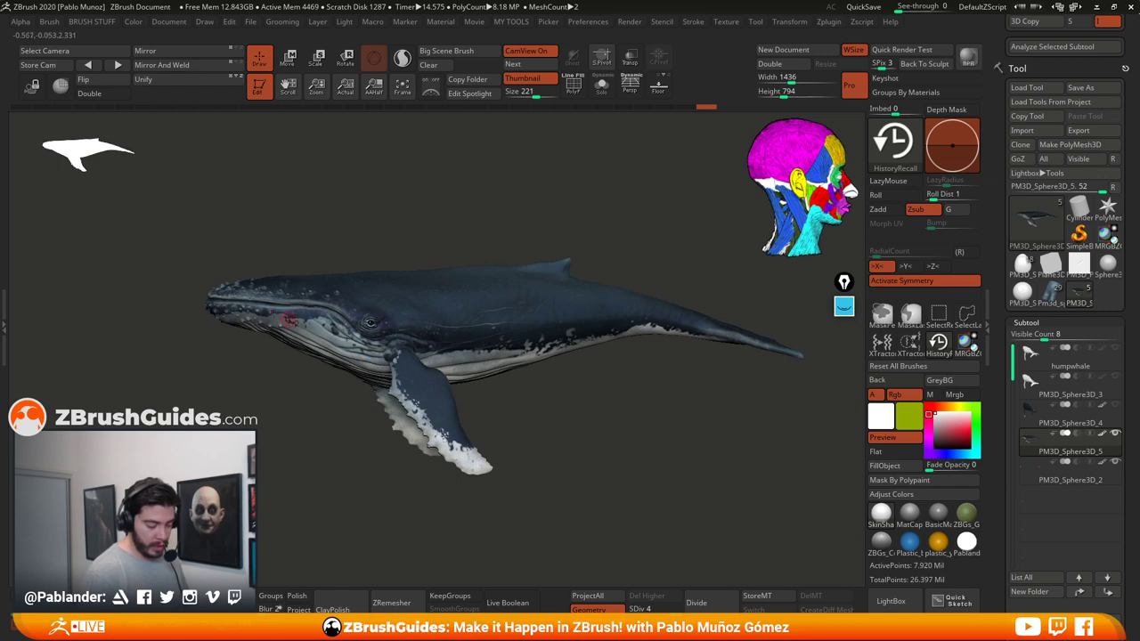
drag(566, 403, 527, 360)
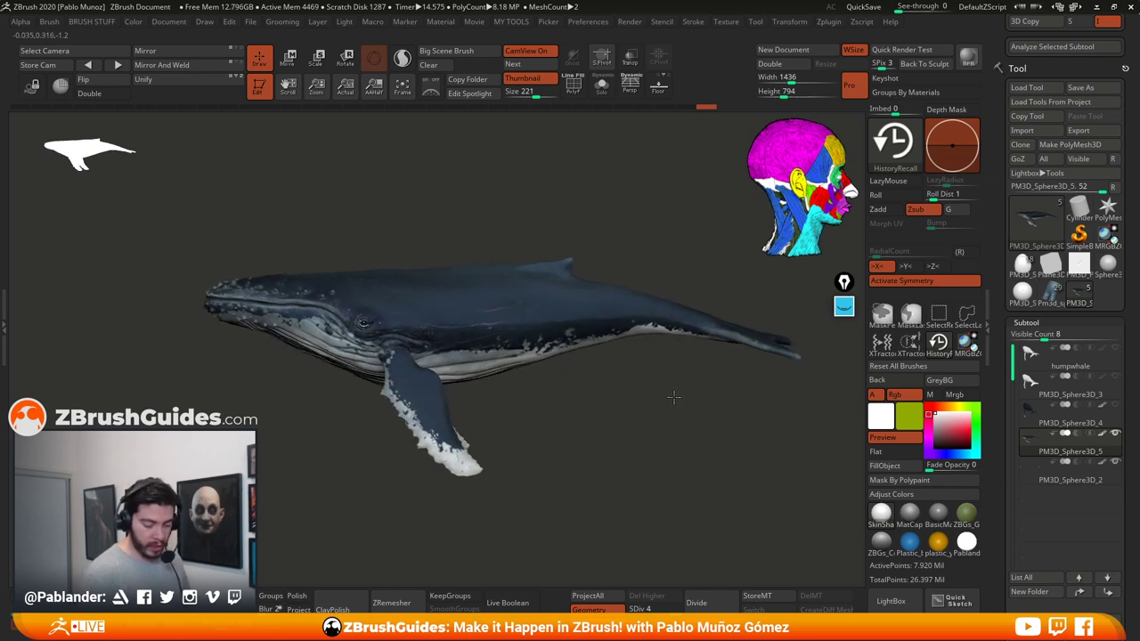
drag(661, 369, 626, 344)
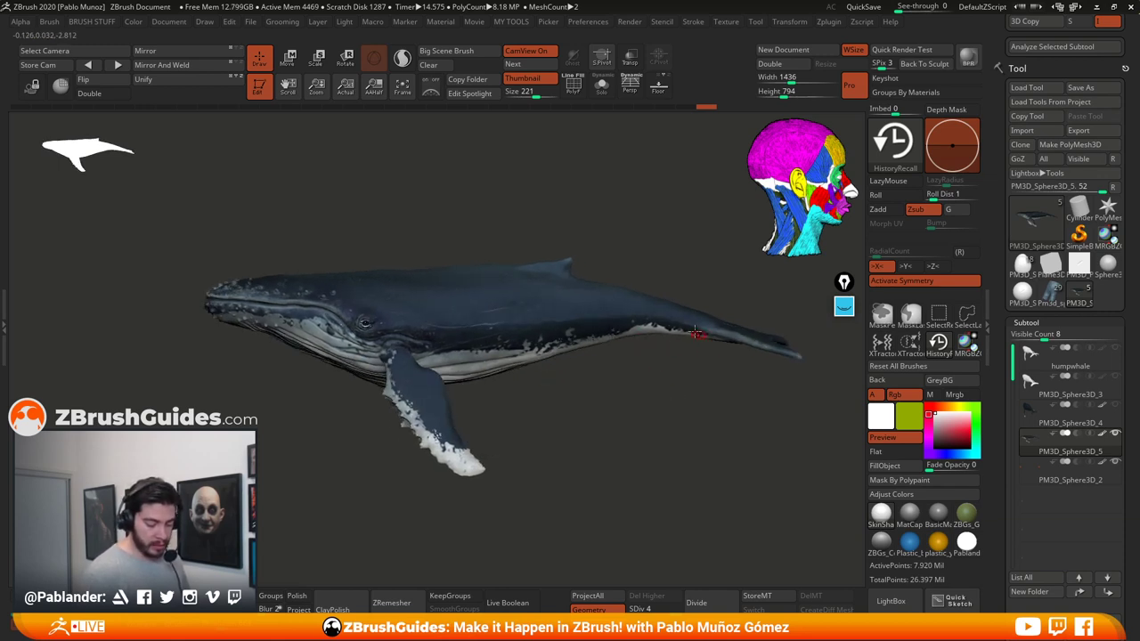
drag(698, 353, 618, 354)
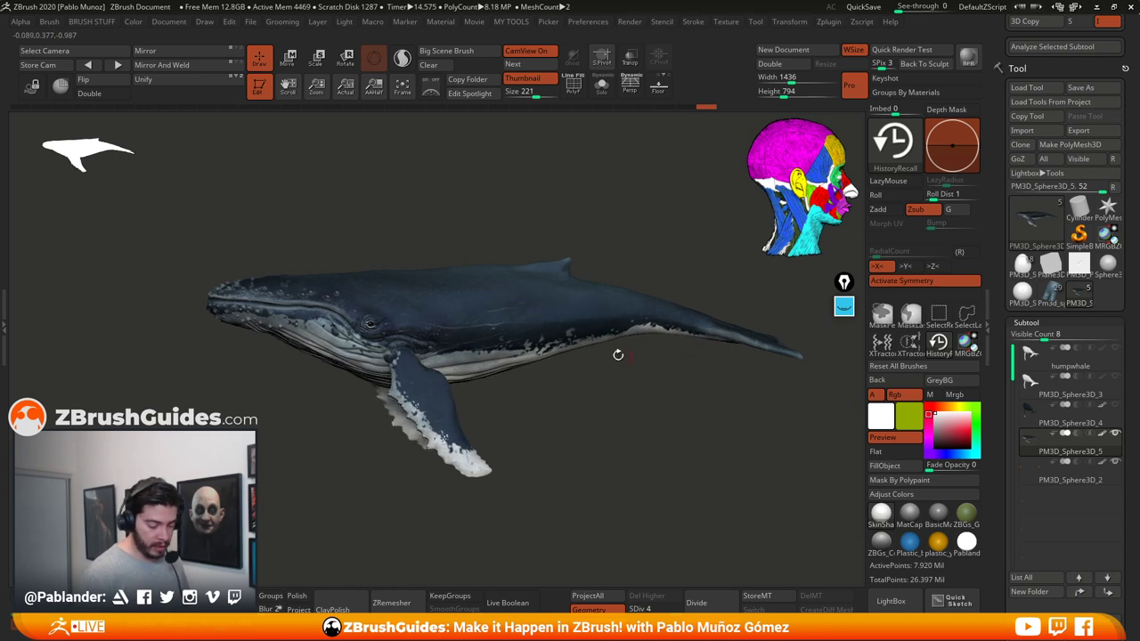
drag(580, 313, 583, 387)
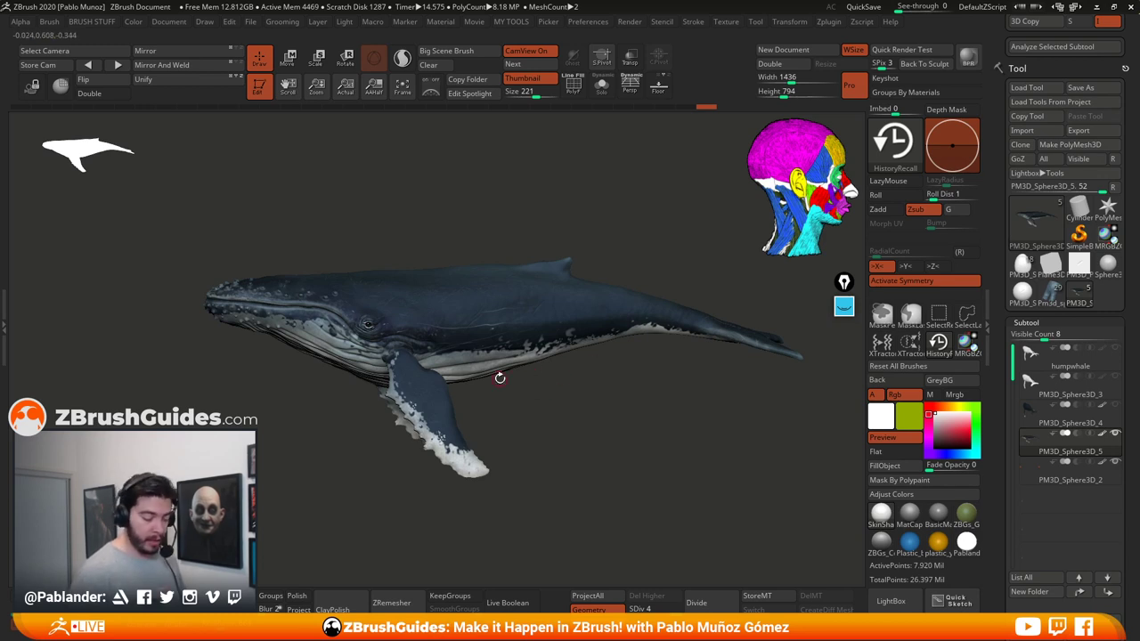
Step: Examine the whale's painted back, belly and fins from the side and the front
drag(621, 349, 485, 377)
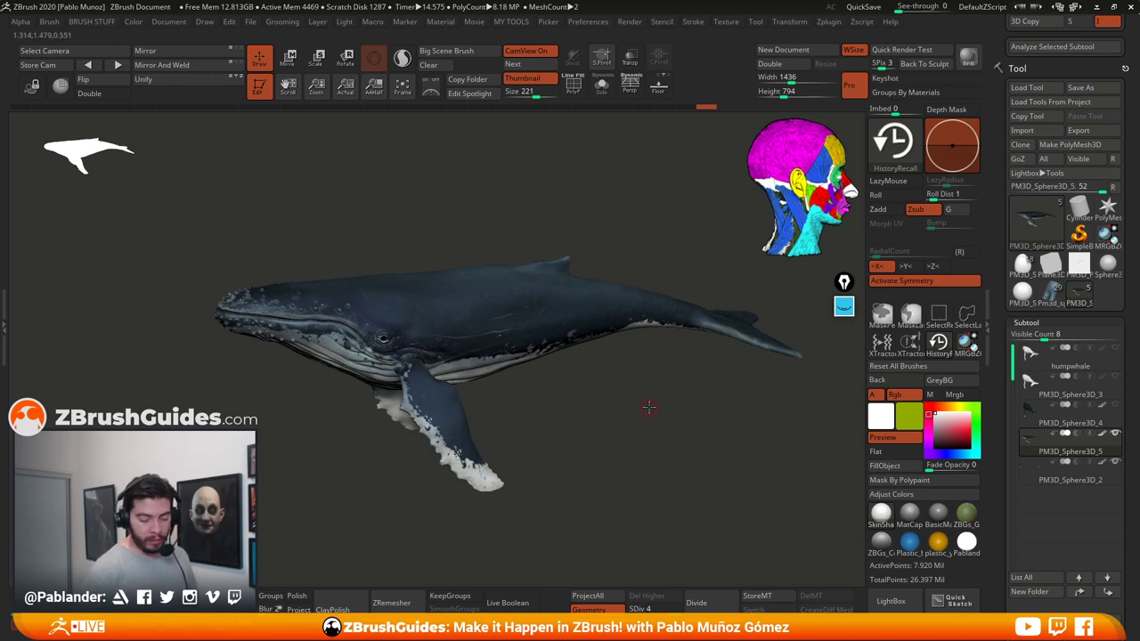
drag(649, 407, 619, 390)
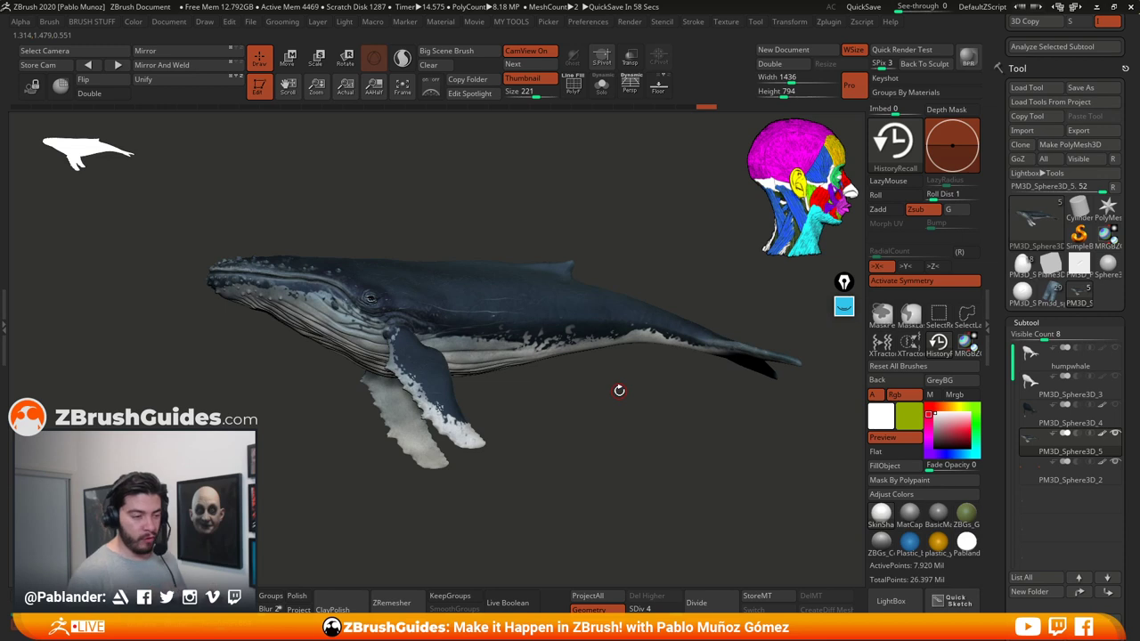
drag(577, 387, 663, 425)
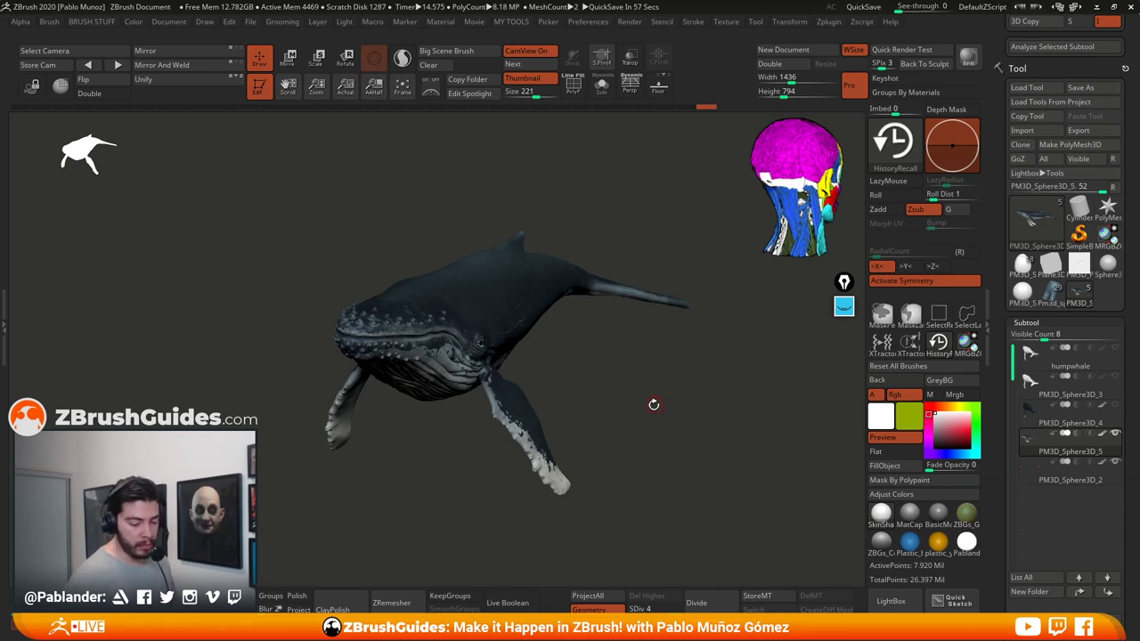
drag(629, 385, 601, 377)
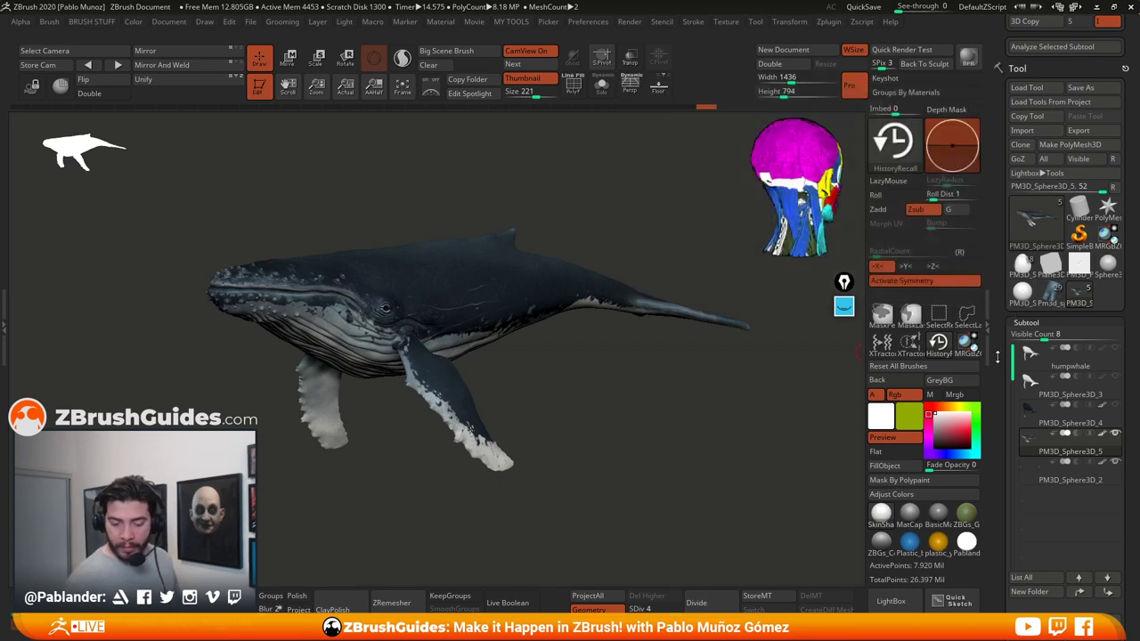
Step: Switch to the hooded antlered character tool and set all its subtools to their highest subdivision level
click(1053, 297)
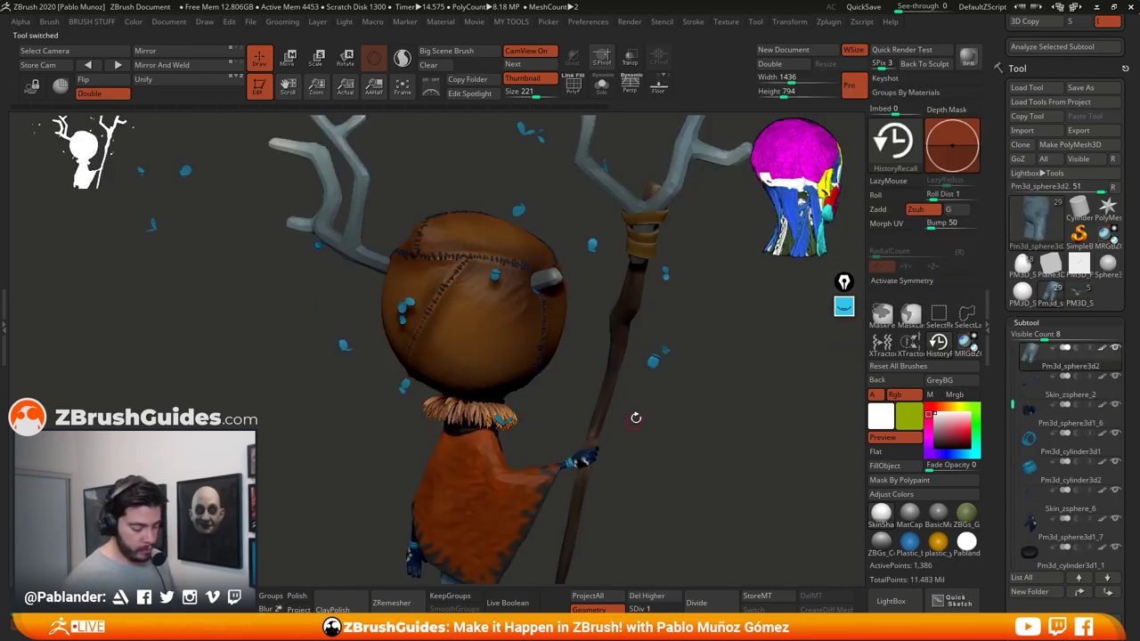
drag(701, 438, 659, 408)
right_click(685, 384)
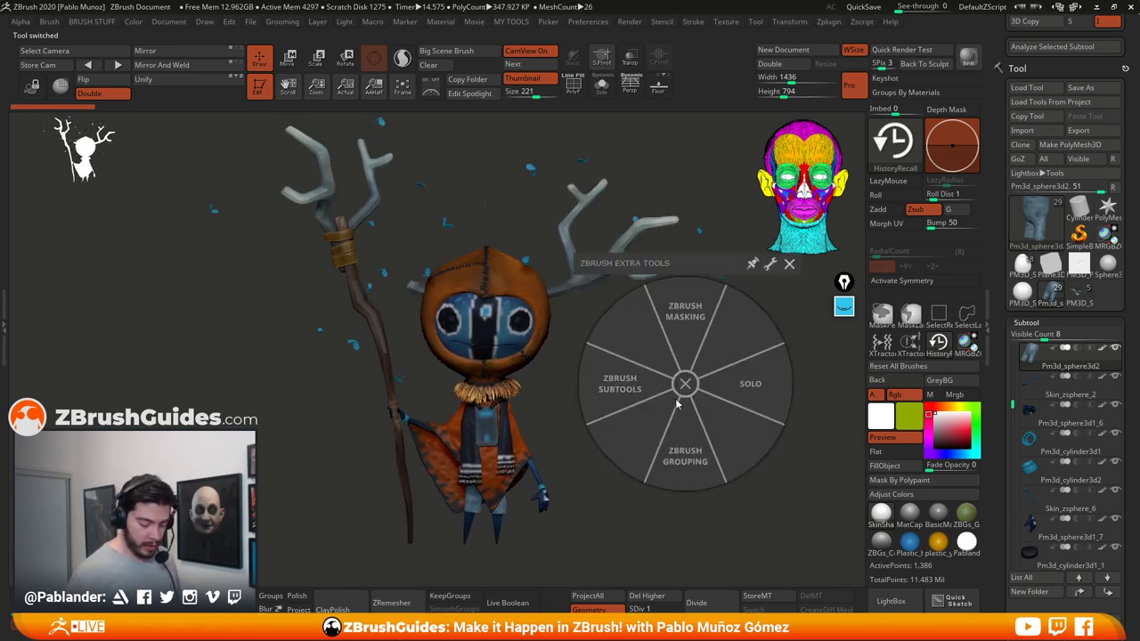
click(643, 402)
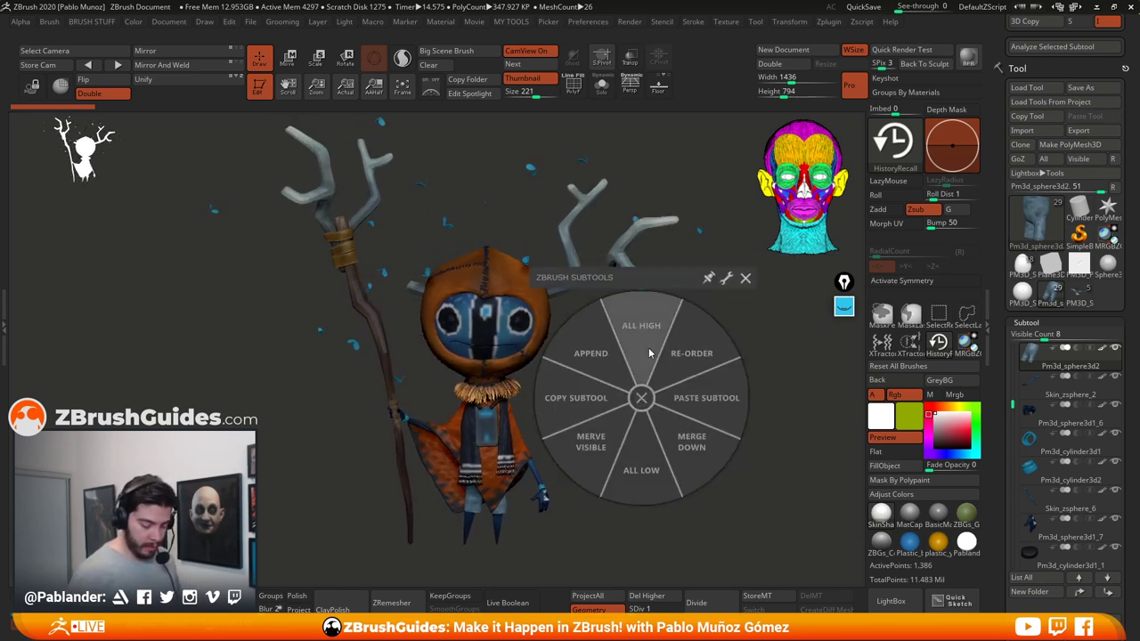
click(668, 369)
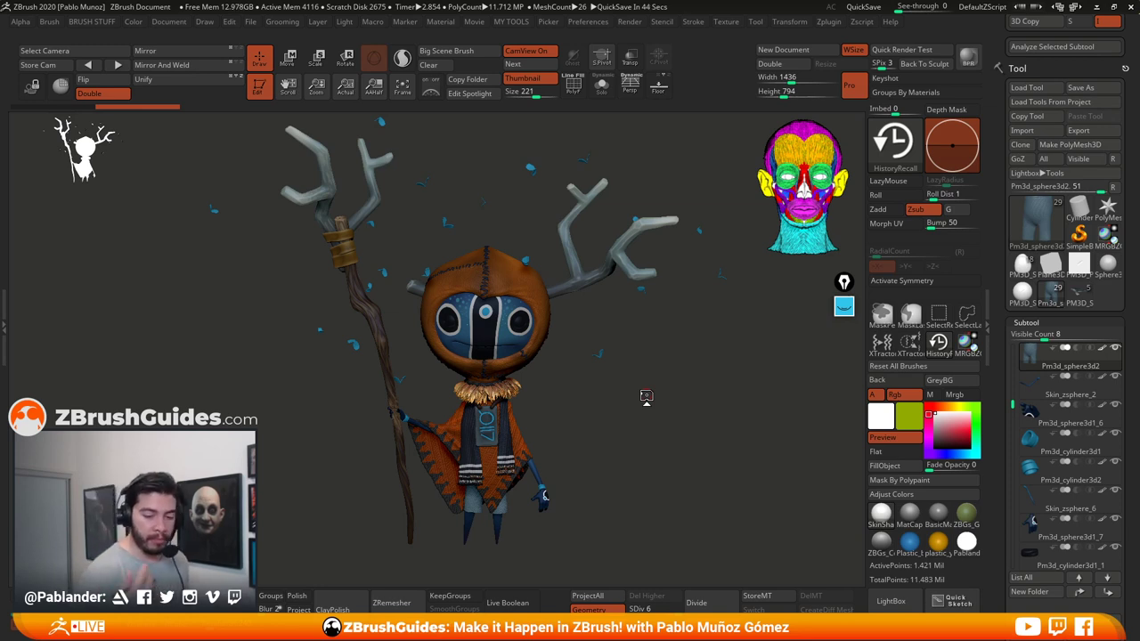
Step: Collapse the Alpha and Transform palettes to bring up the character's Tool palette
scroll(1054, 243, up, 10)
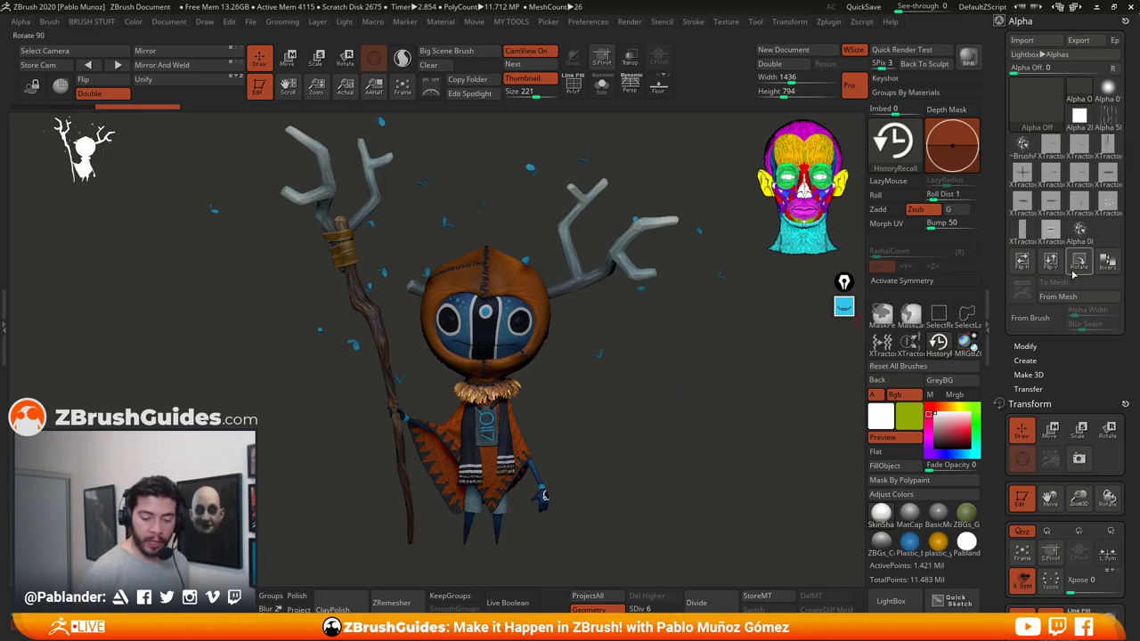
mouse_move(1086, 165)
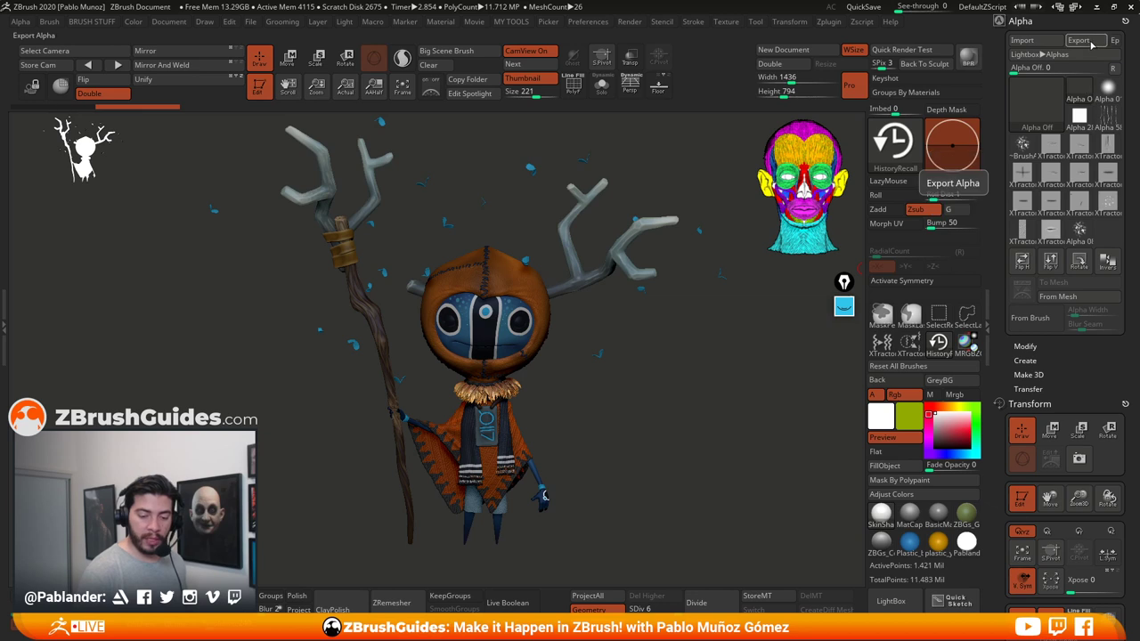
mouse_move(629, 422)
mouse_down()
mouse_move(667, 405)
mouse_move(667, 458)
mouse_up()
drag(712, 501, 745, 499)
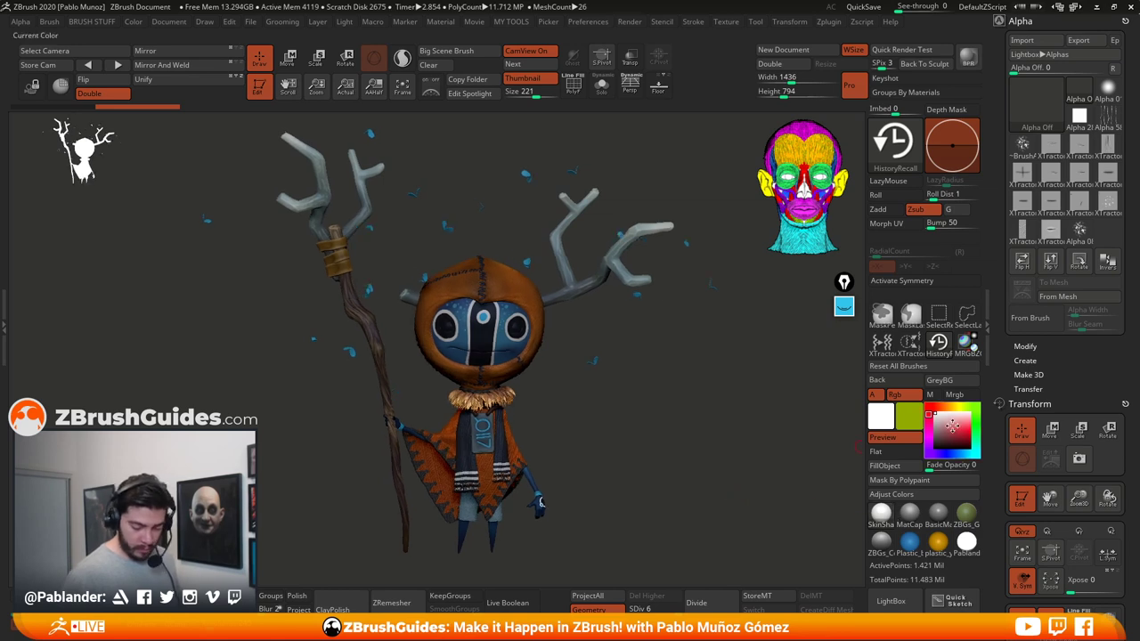
drag(667, 453, 686, 432)
click(1054, 23)
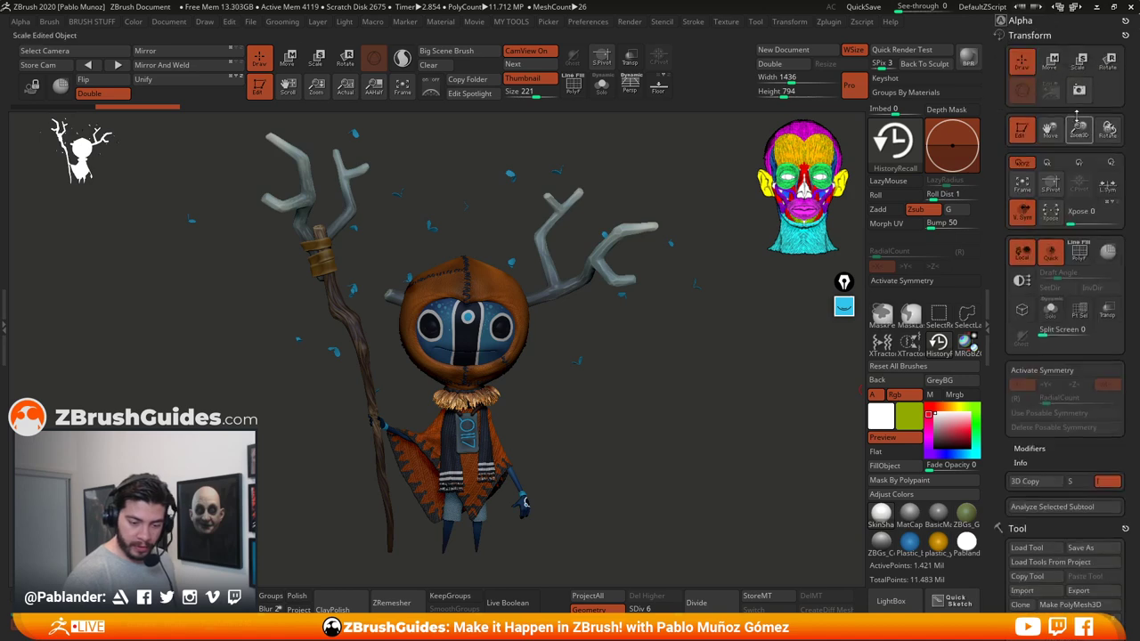
click(1058, 35)
click(1059, 36)
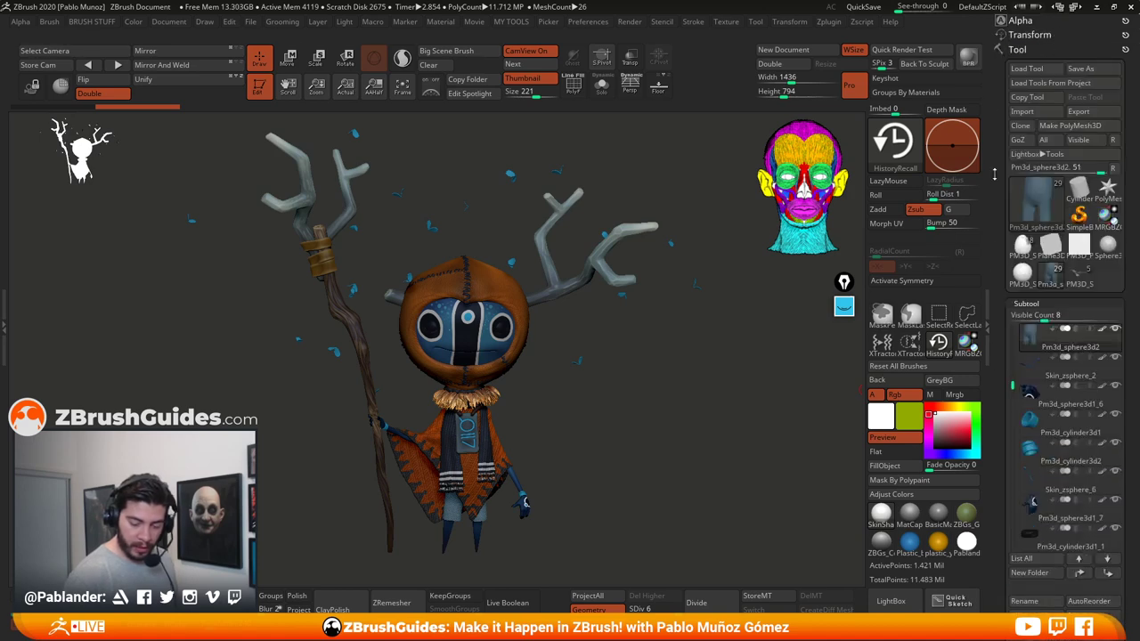
Step: Cancel the colour adjustment opened for the trousers subtool and expand the Polypaint settings
click(930, 495)
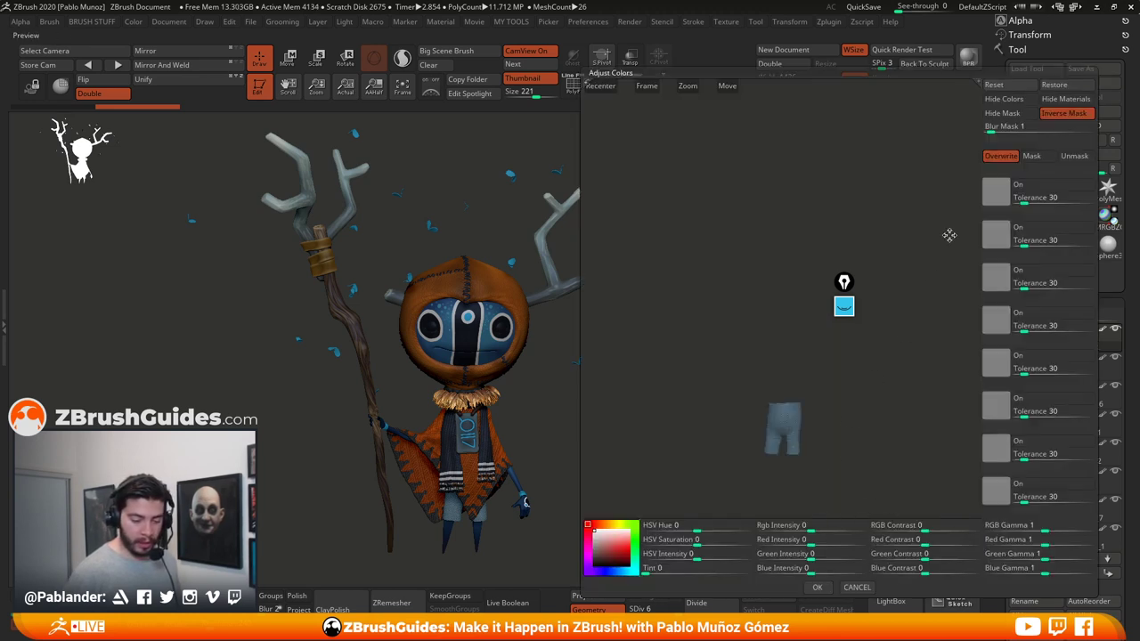
click(855, 588)
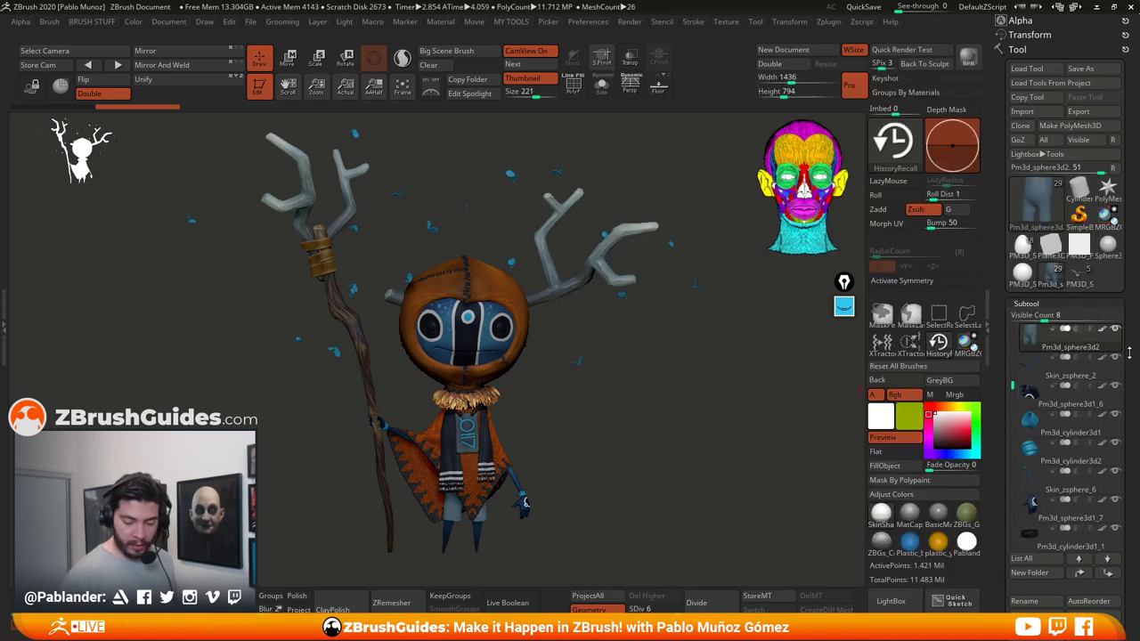
scroll(1117, 187, down, 5)
scroll(1116, 187, down, 5)
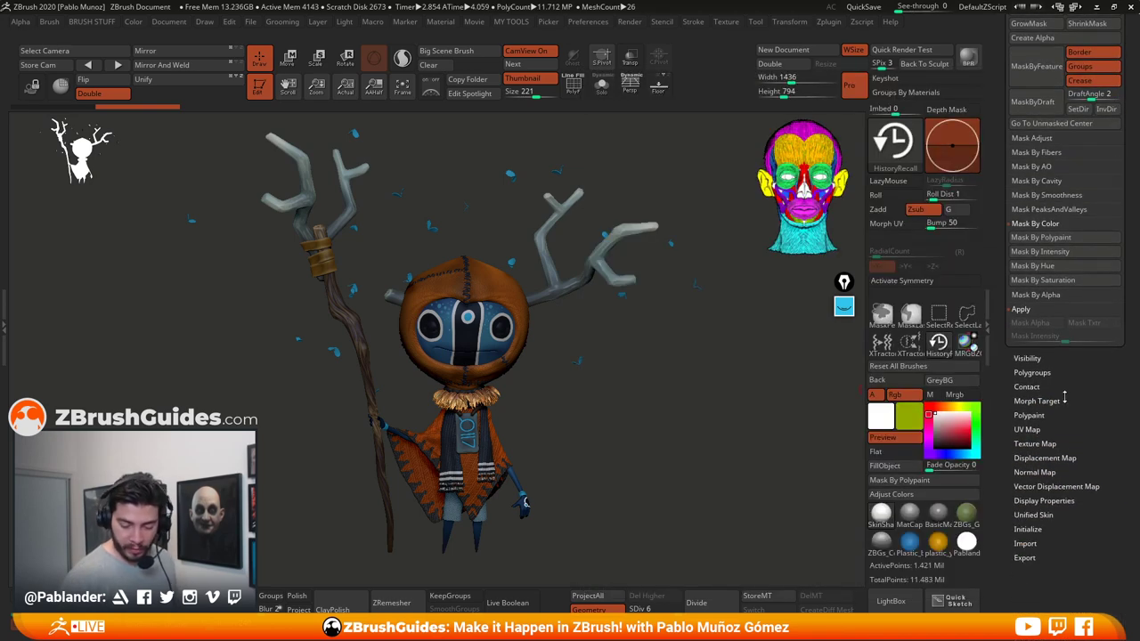
click(1029, 416)
scroll(1068, 312, down, 3)
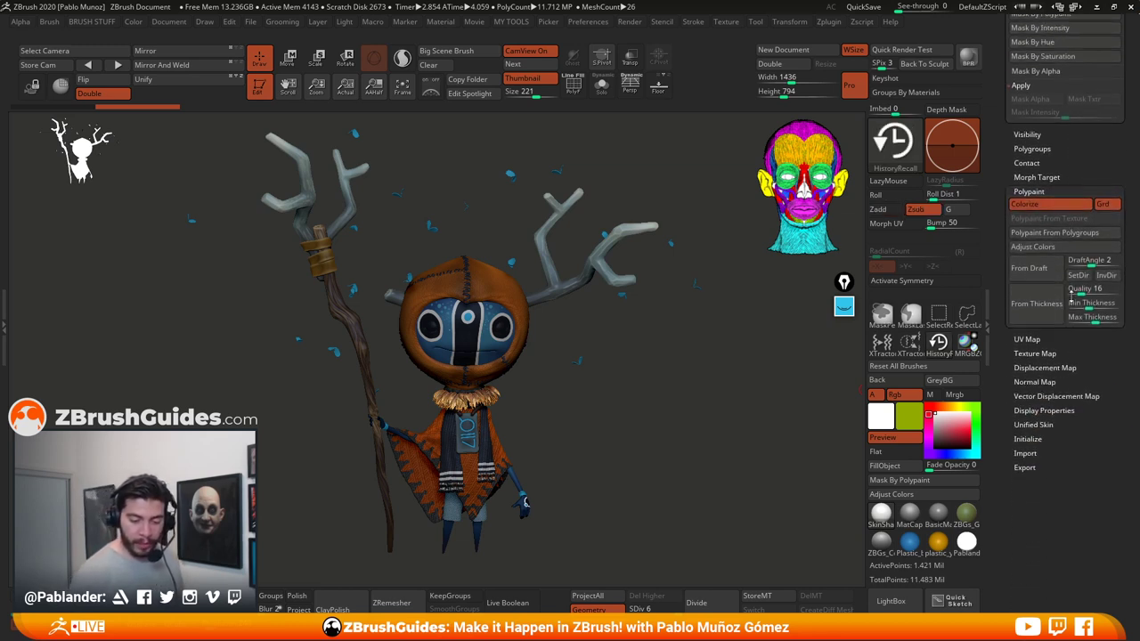
Step: Make the character's blue face sphere the active subtool and isolate it with Solo
drag(580, 451, 660, 451)
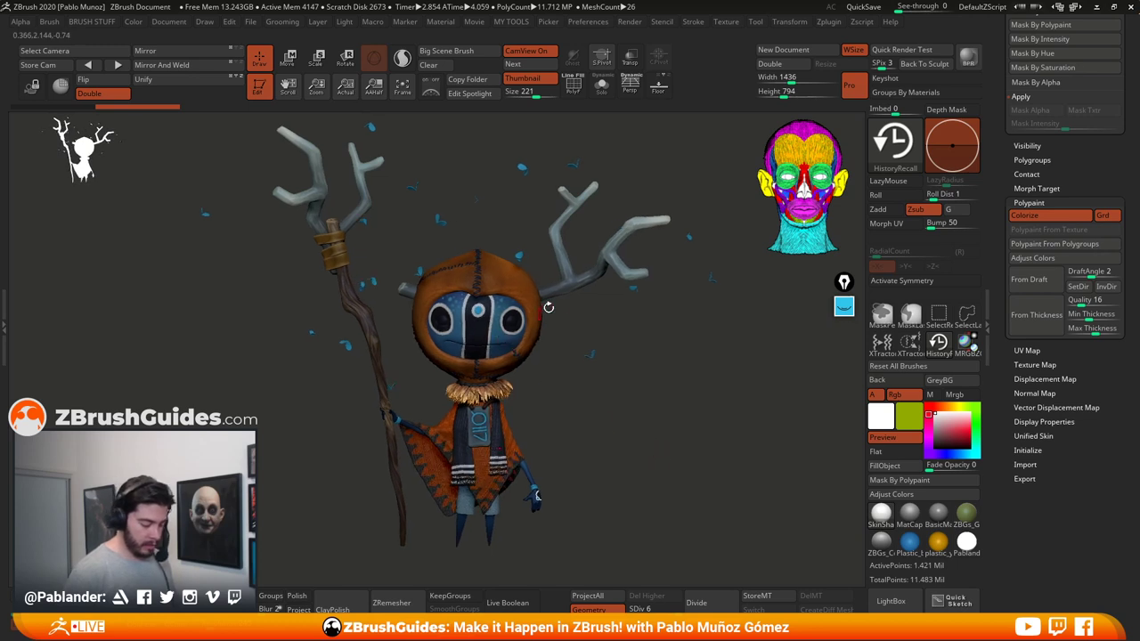
alt+click(496, 337)
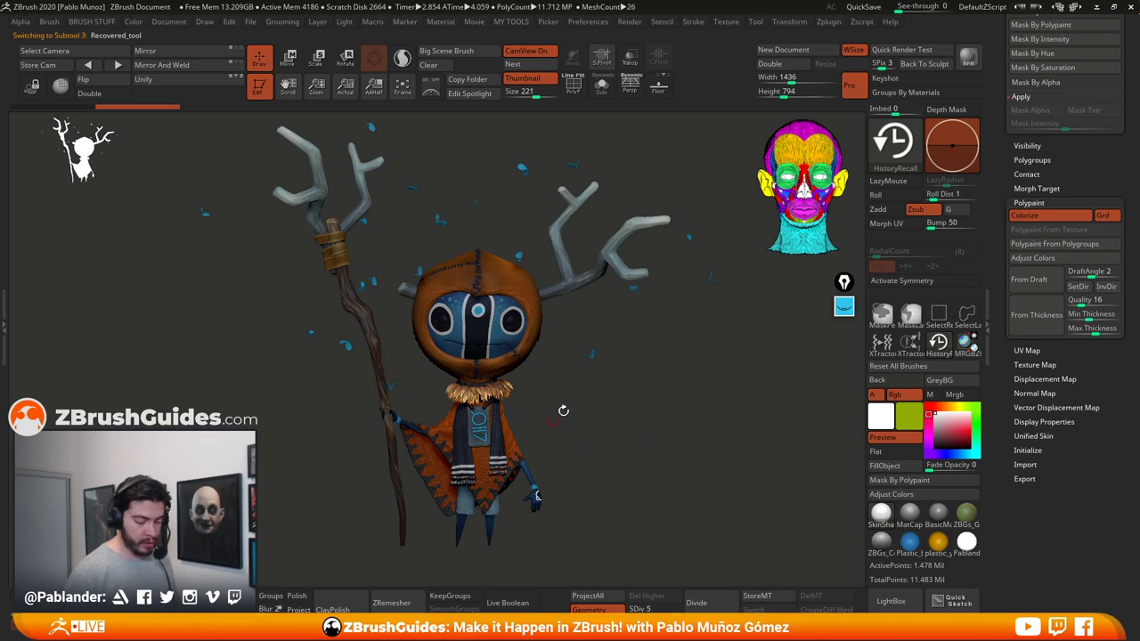
drag(637, 422, 644, 315)
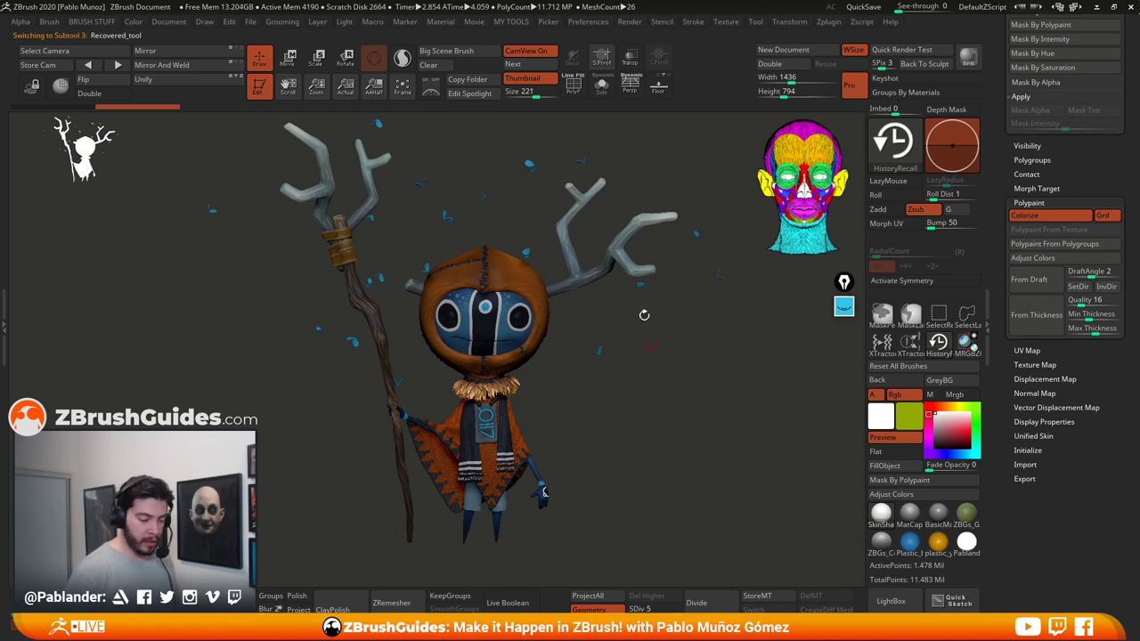
click(601, 86)
drag(562, 178, 545, 280)
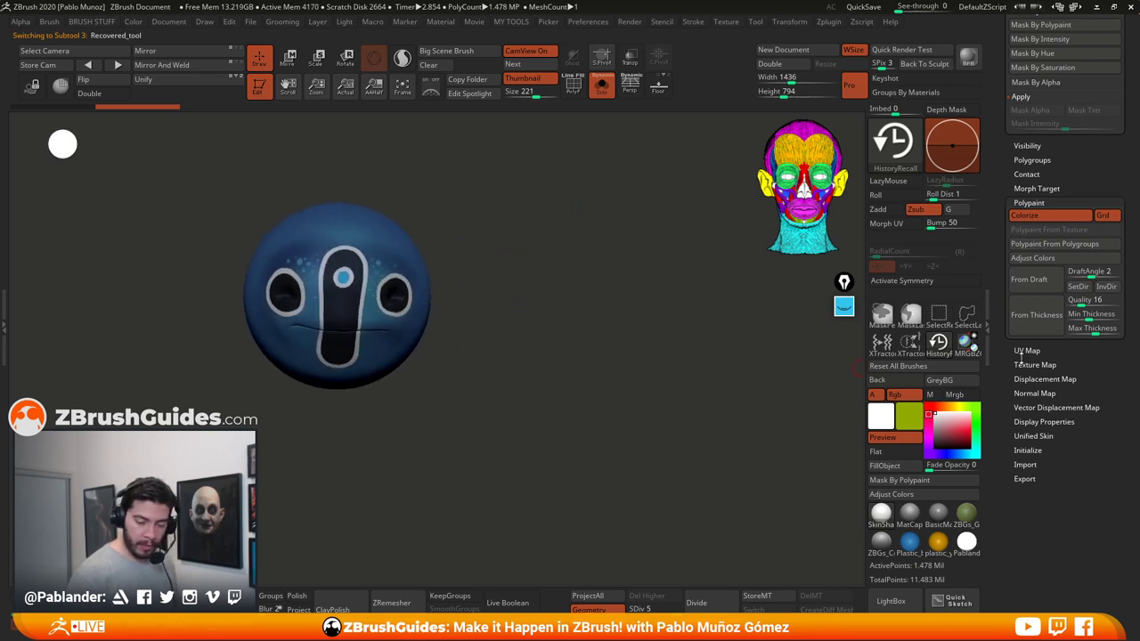
Step: Open Adjust Colors for the face and sample the pale outline colour into the first colour swatch
click(1061, 262)
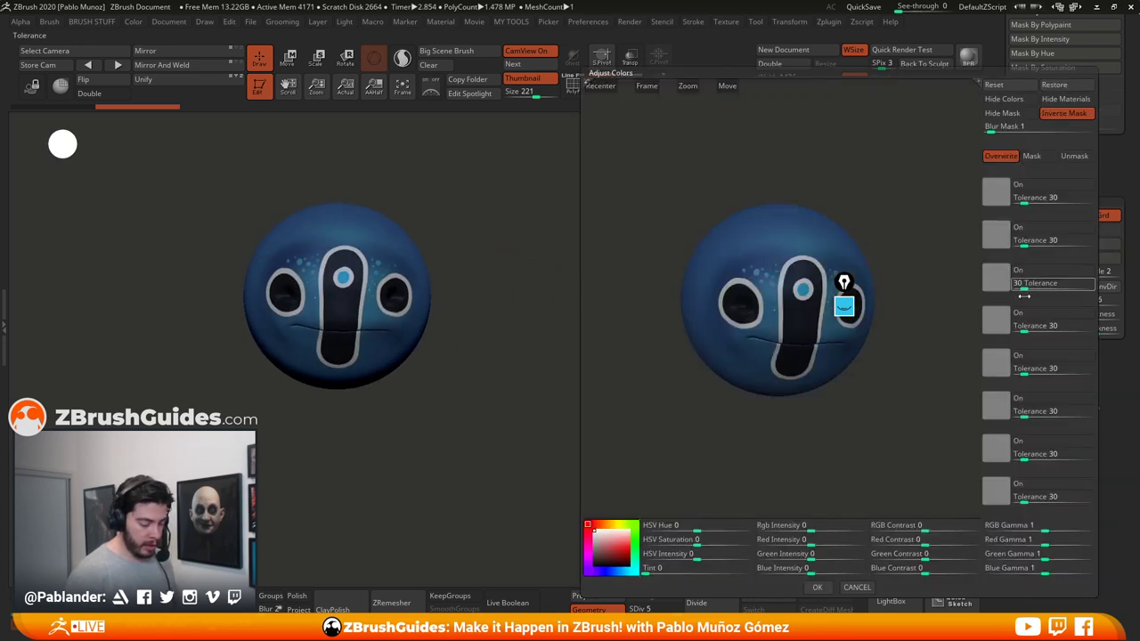
drag(765, 382, 863, 366)
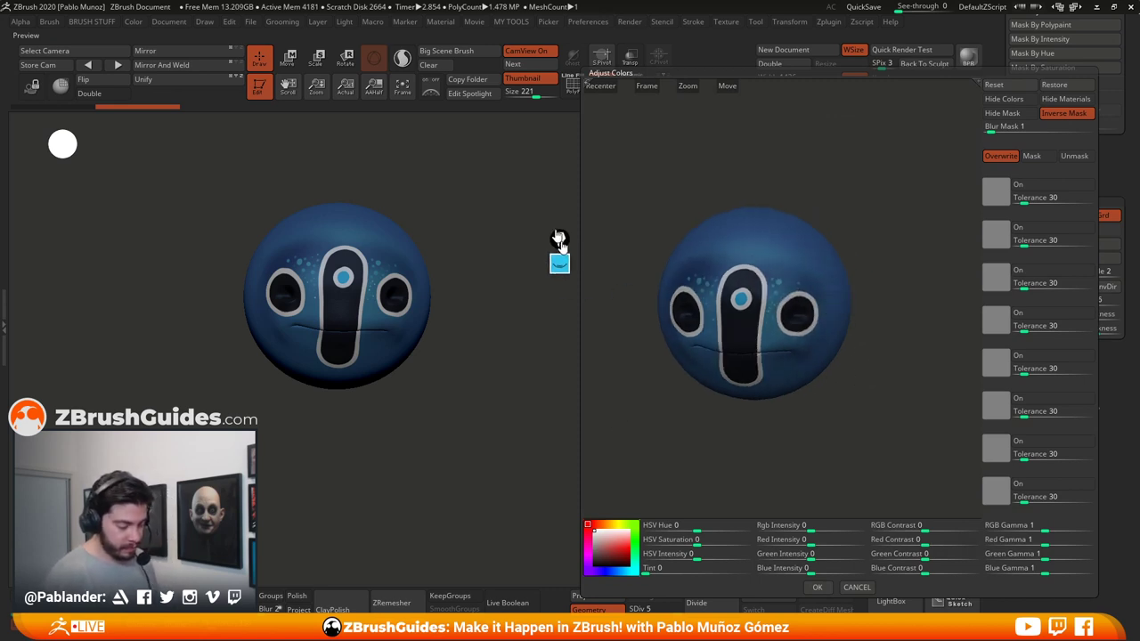
drag(871, 303, 871, 405)
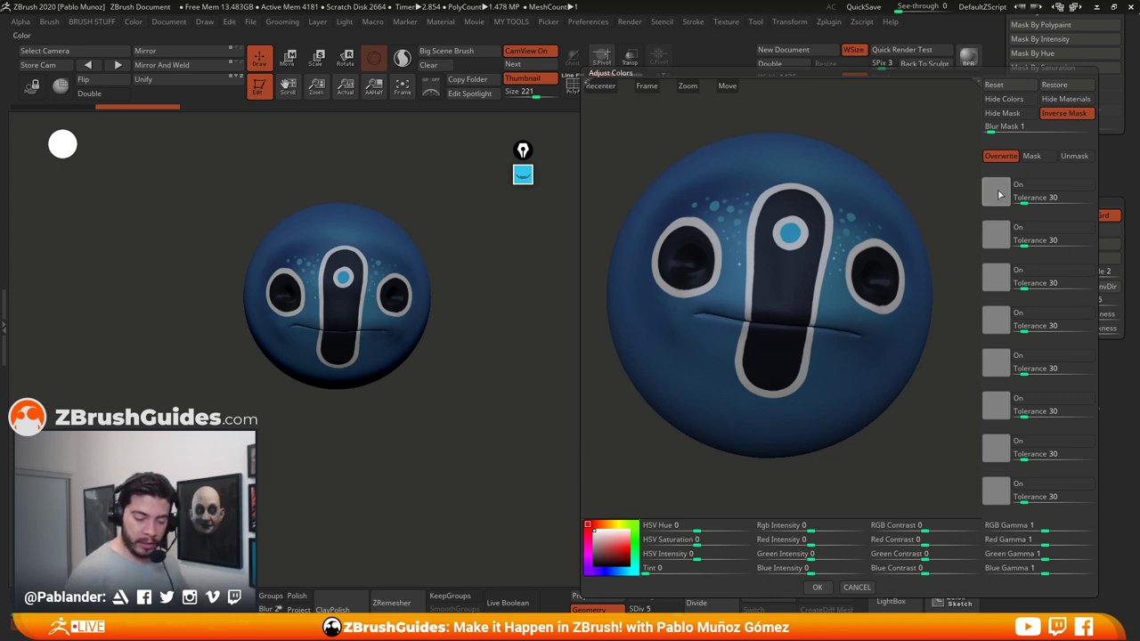
drag(999, 194, 829, 234)
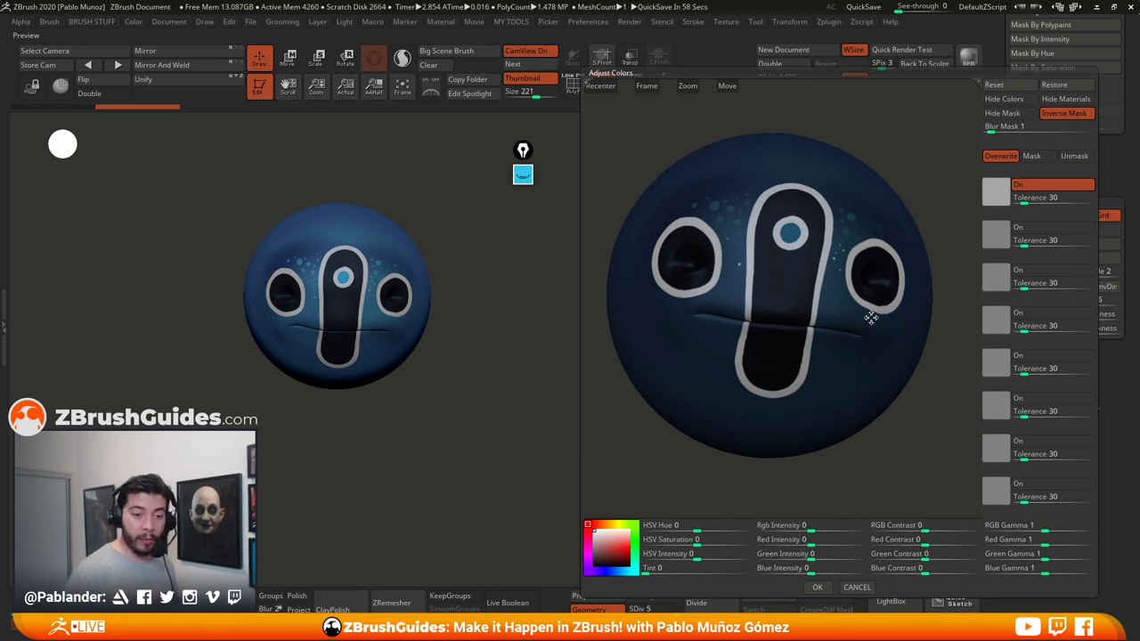
Step: Hide the materials and the mask in the Adjust Colors preview of the face
click(1069, 100)
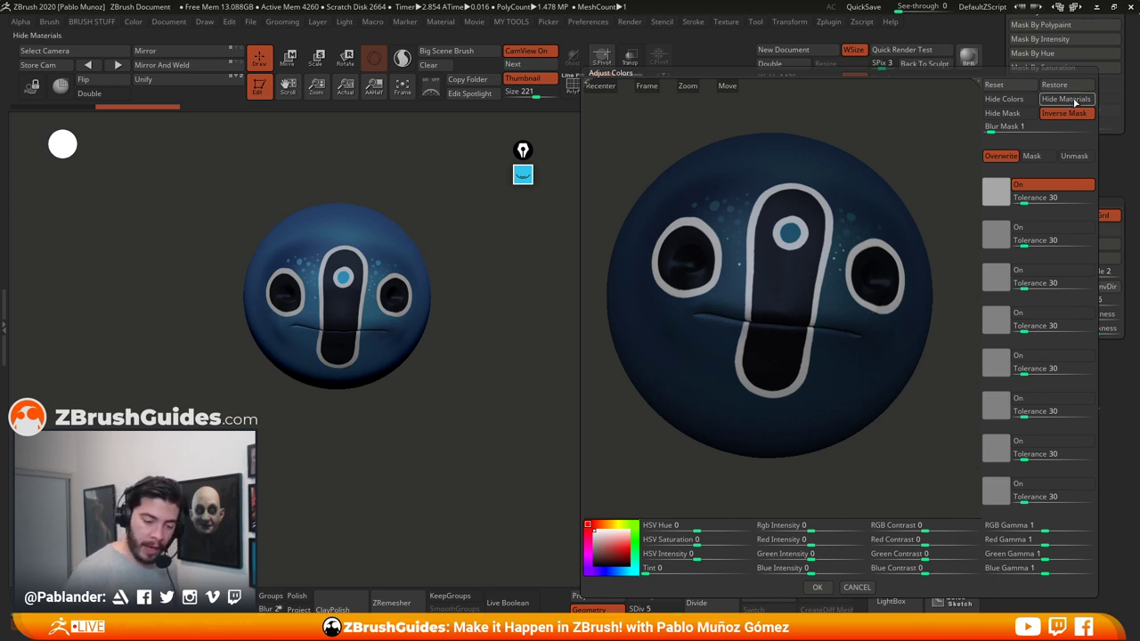
click(1002, 114)
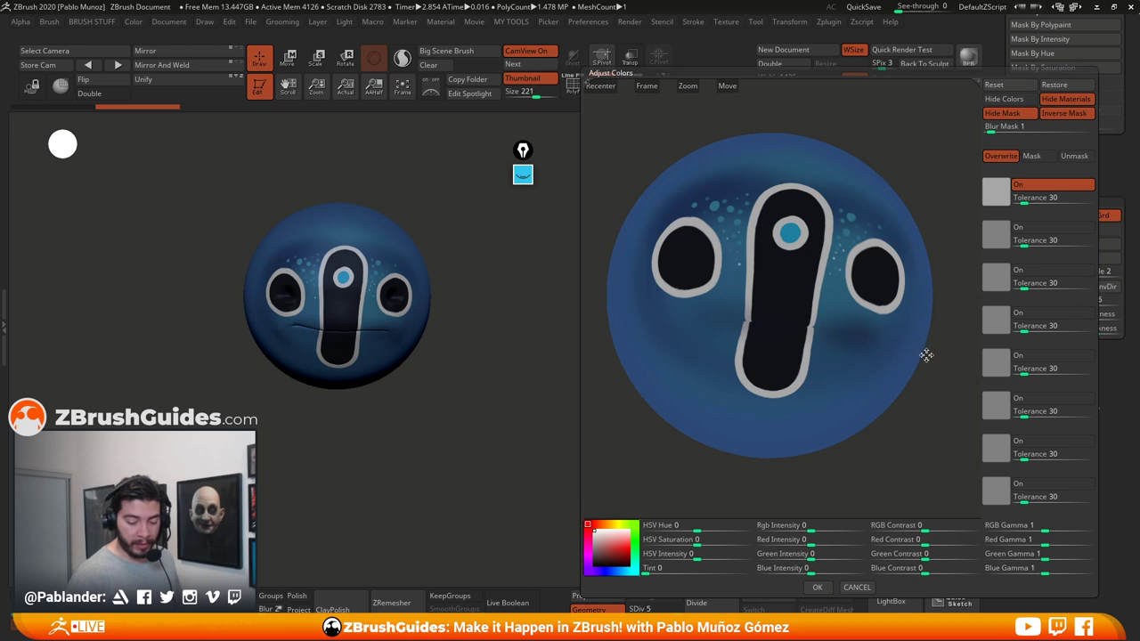
drag(929, 353, 929, 343)
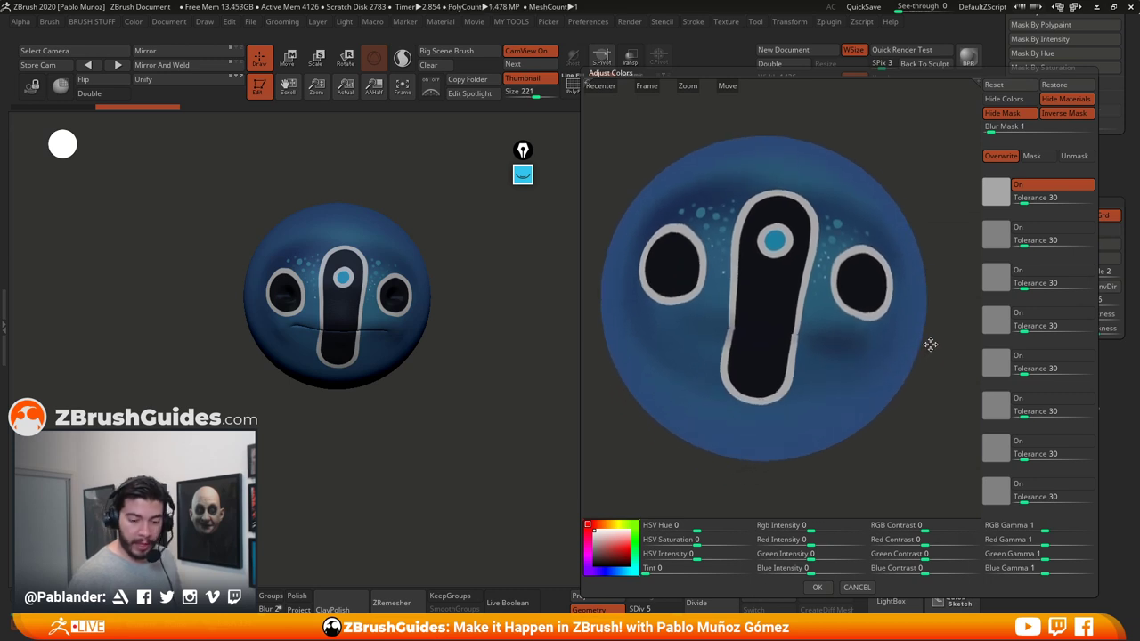
click(1006, 114)
click(1005, 114)
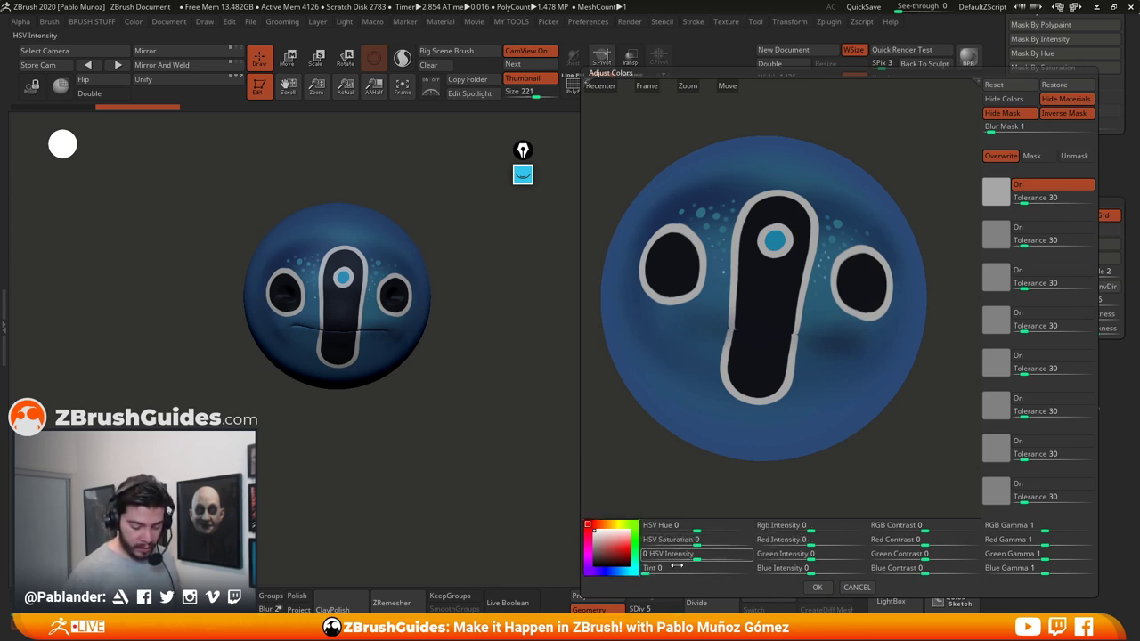
Step: Set Tint to 1 and pick a bright yellow tint for the outlines around the eyes and central stripe
drag(708, 569, 753, 570)
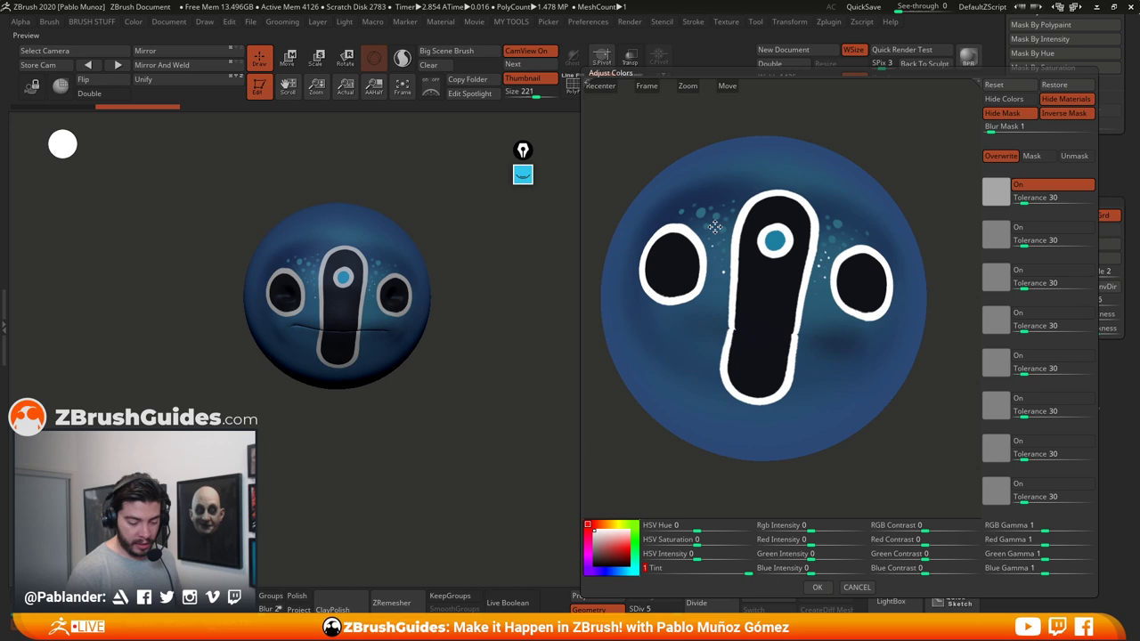
click(629, 546)
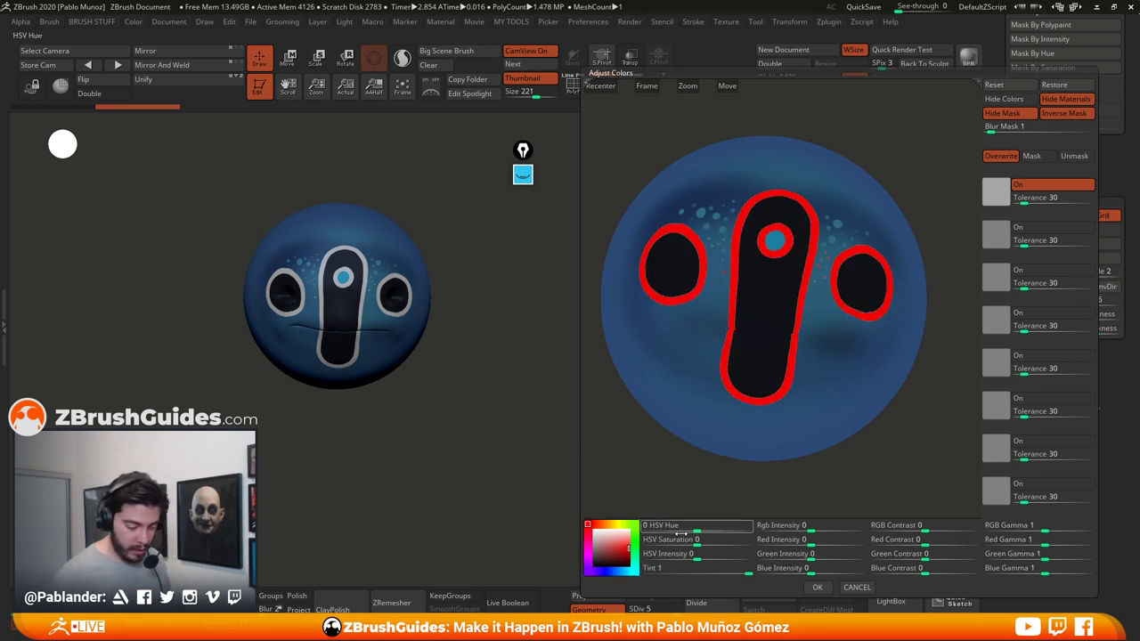
click(615, 524)
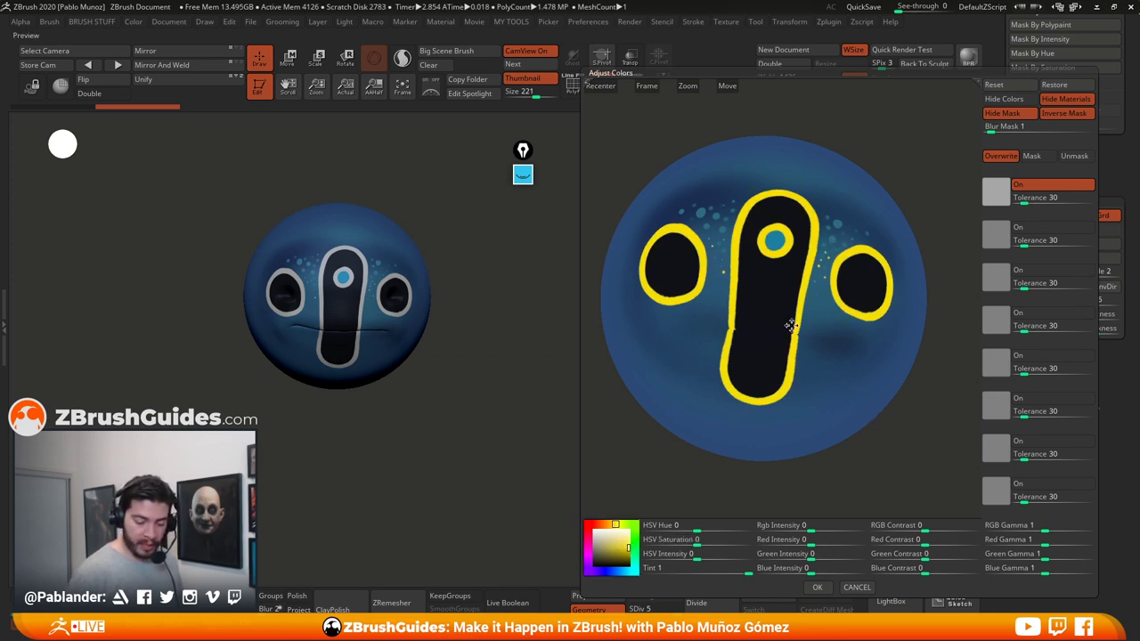
Step: Set the Tolerance of the sampled outline colour in the first swatch to 12
click(1026, 197)
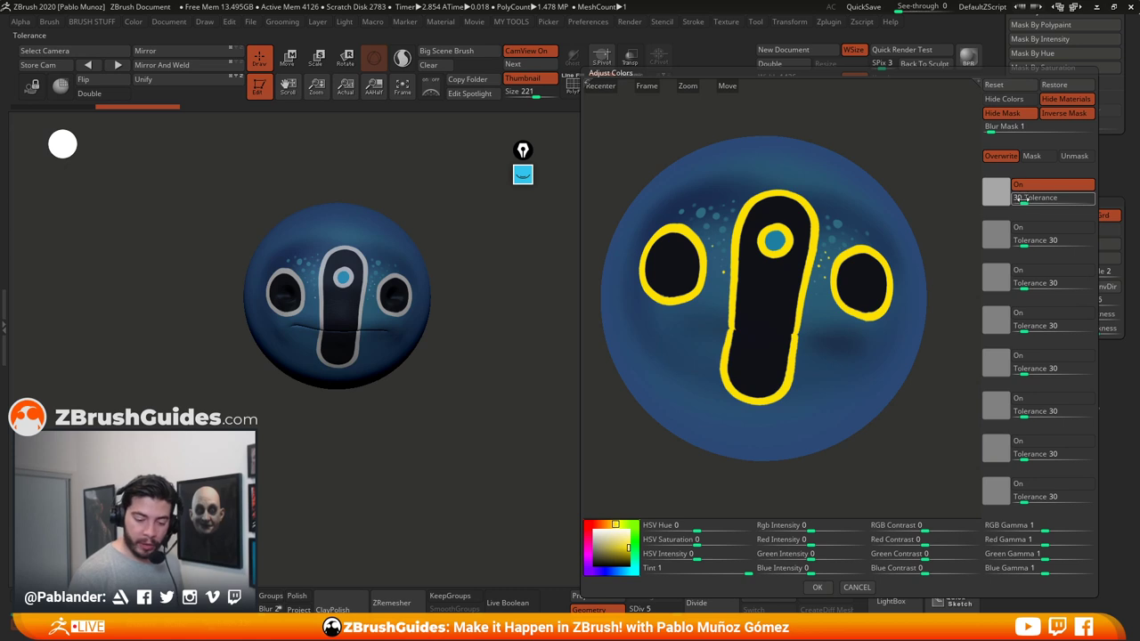
key(Return)
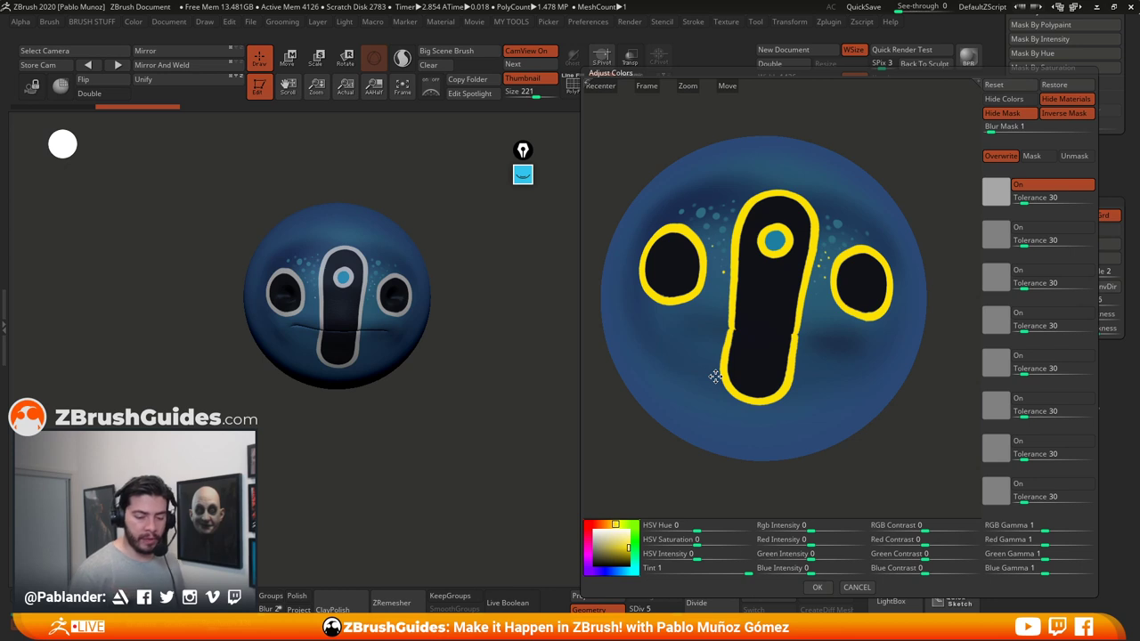
click(1026, 200)
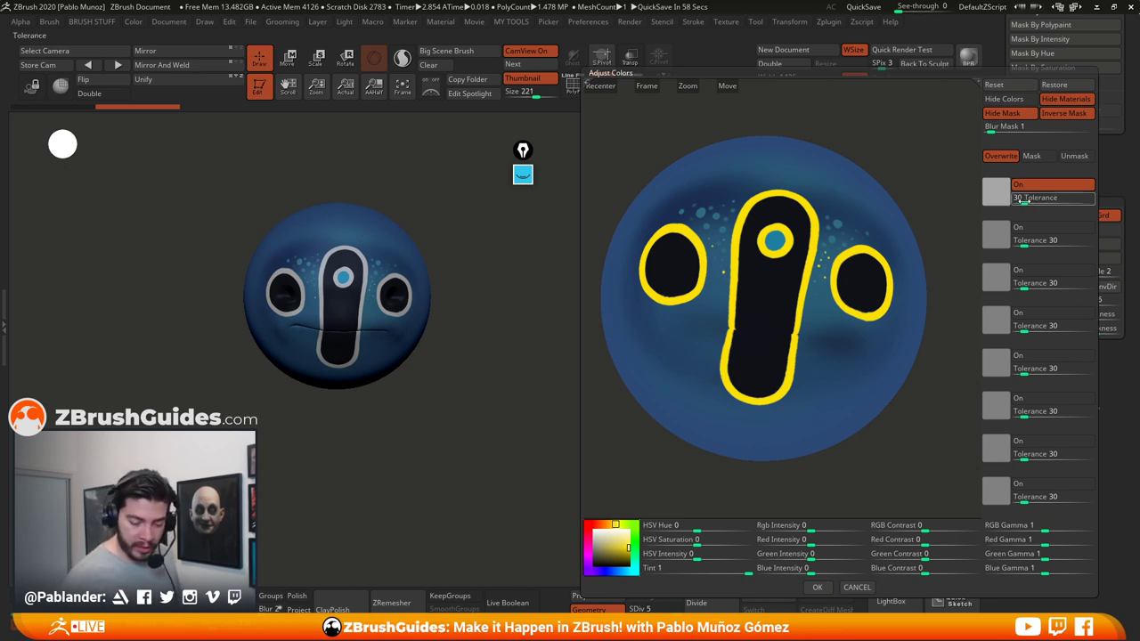
click(1023, 201)
drag(1019, 202, 1018, 201)
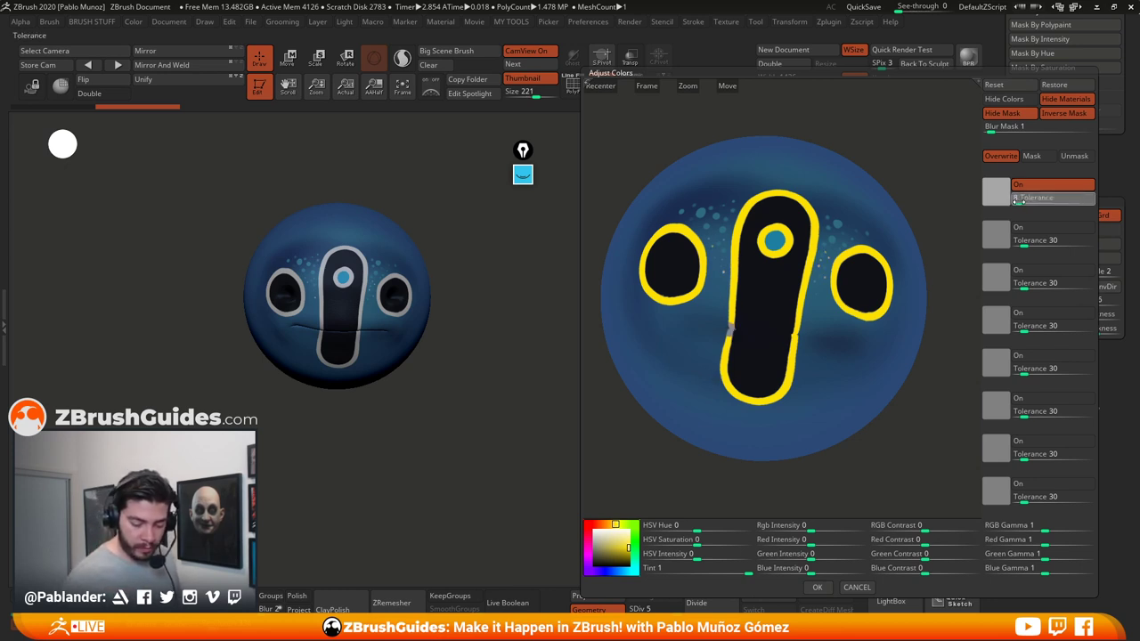
key(Return)
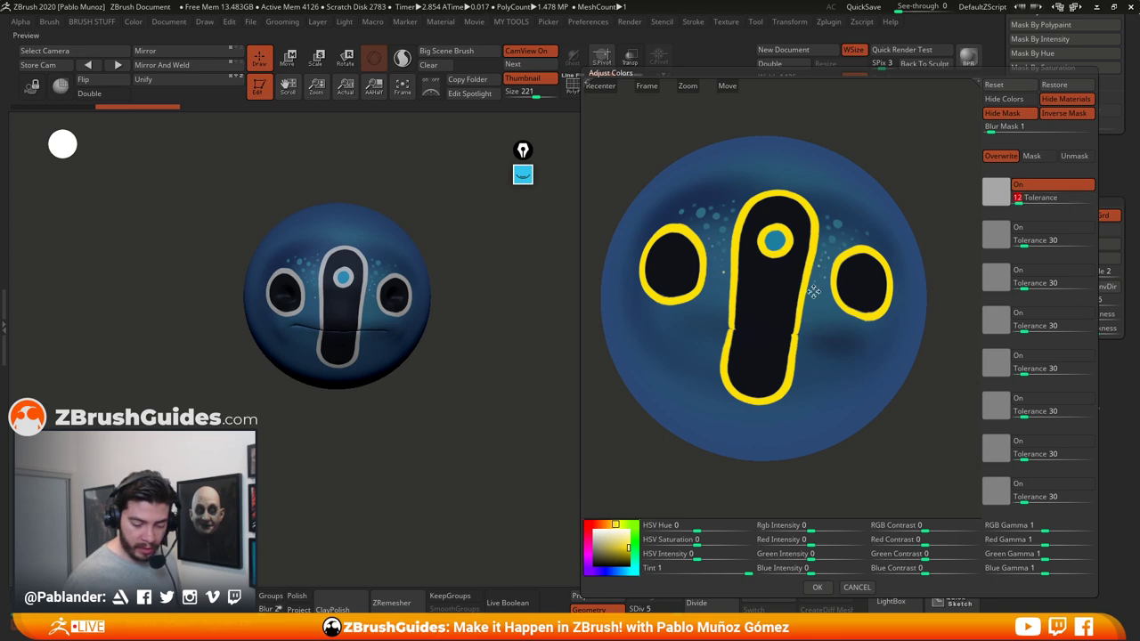
Step: Try a Tolerance of 47 for the outline colour and bring it back to 12
scroll(817, 267, up, 2)
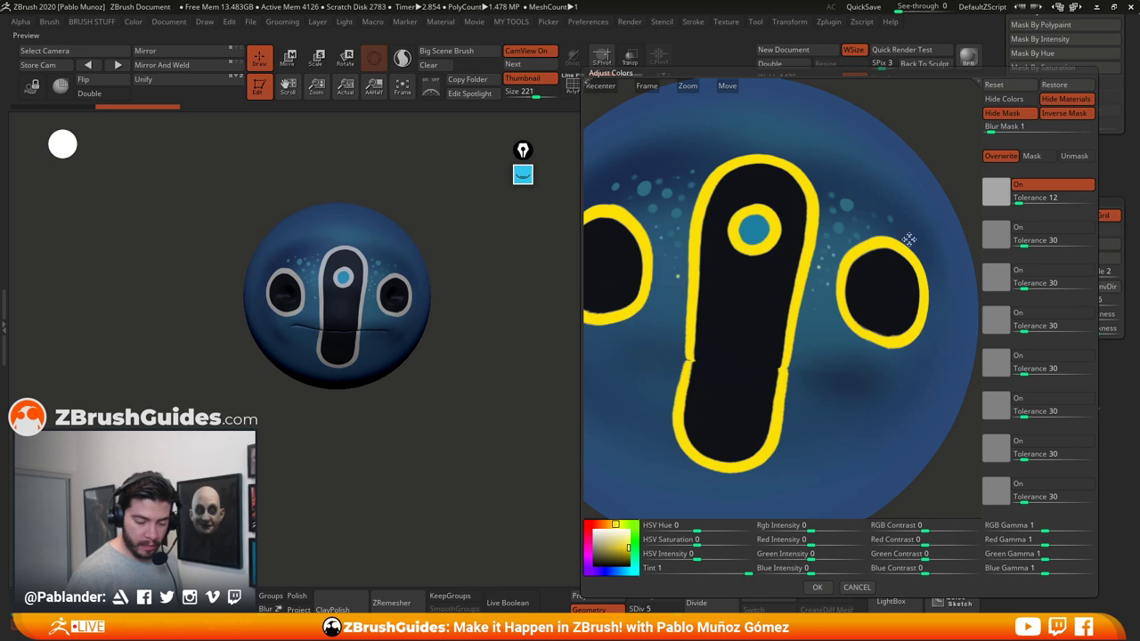
click(1022, 198)
text(20)
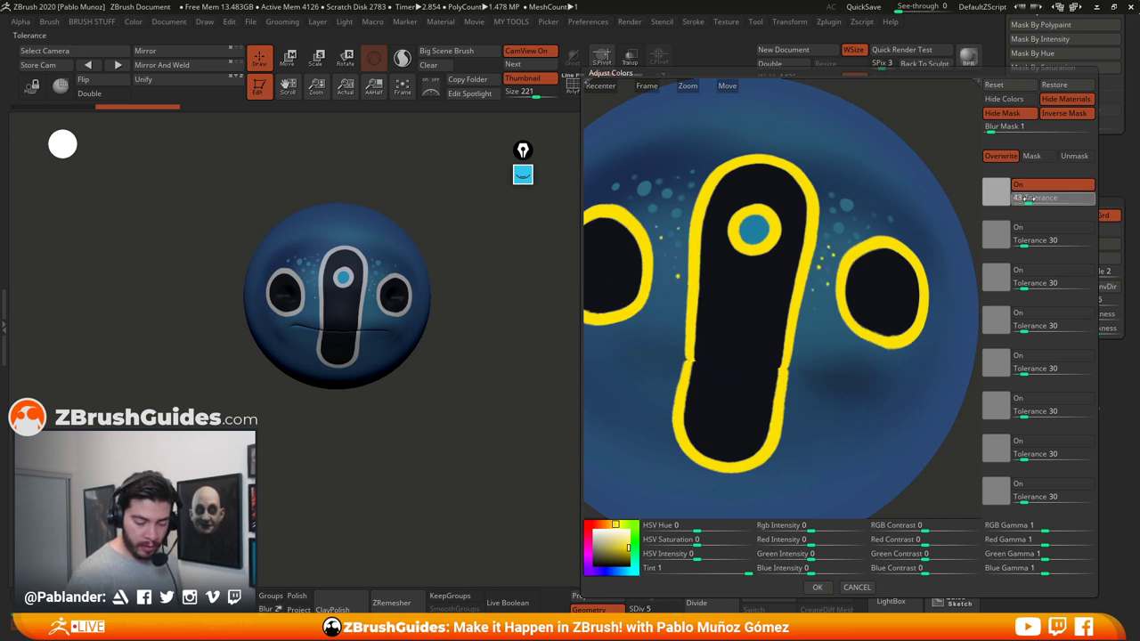
key(Return)
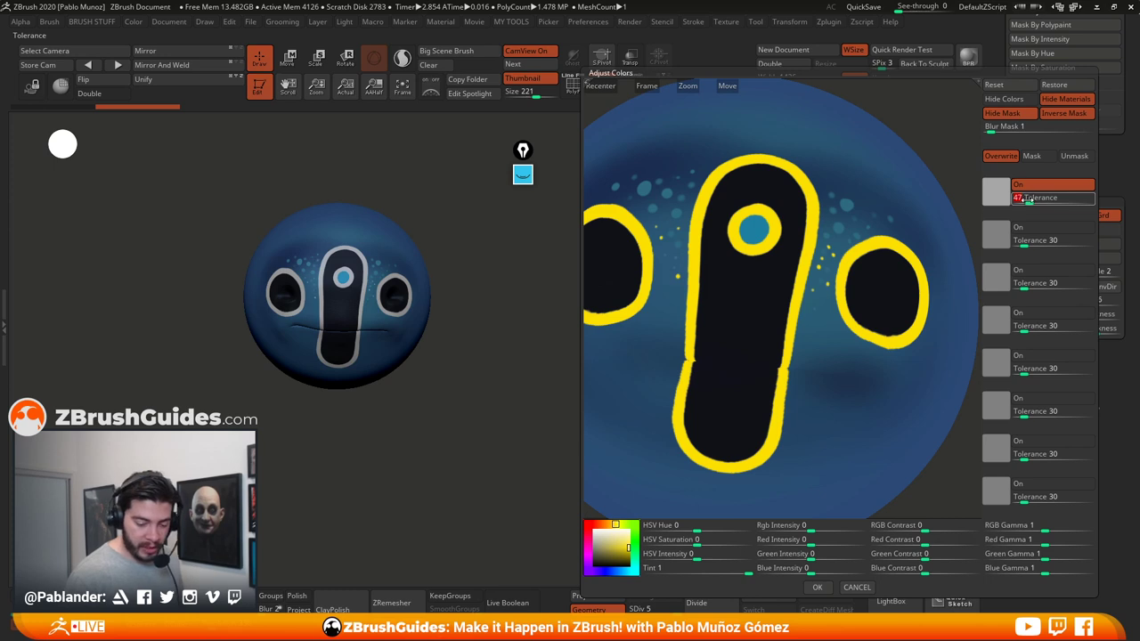
drag(1028, 200, 1018, 201)
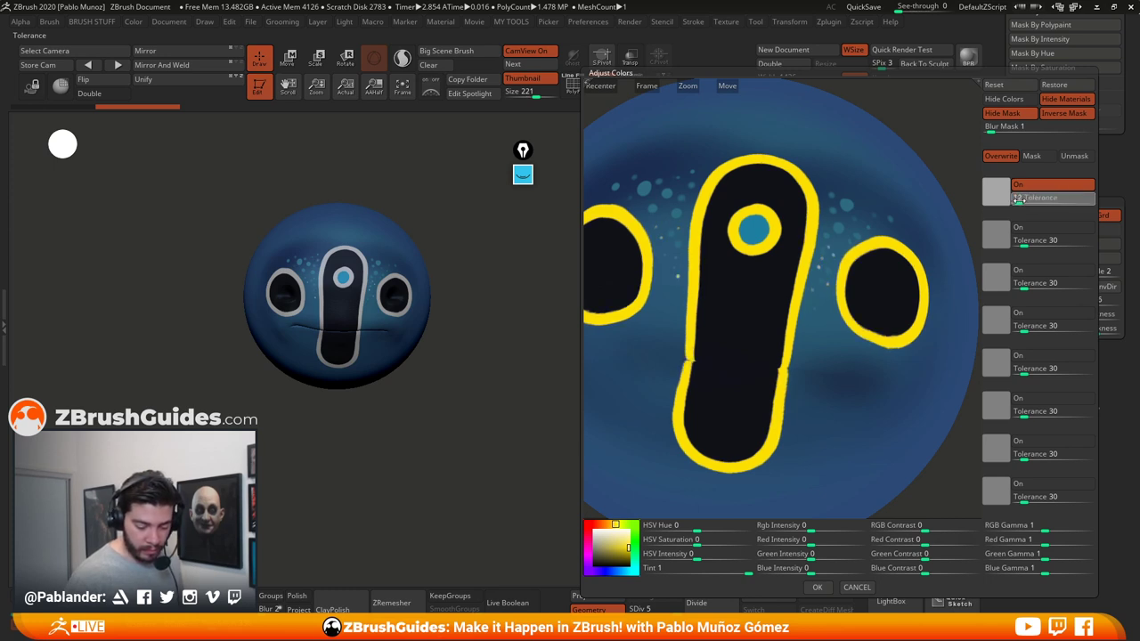
Step: Apply the yellow outline adjustment to the face and clear the mask from the model
drag(821, 342, 824, 318)
drag(879, 366, 847, 315)
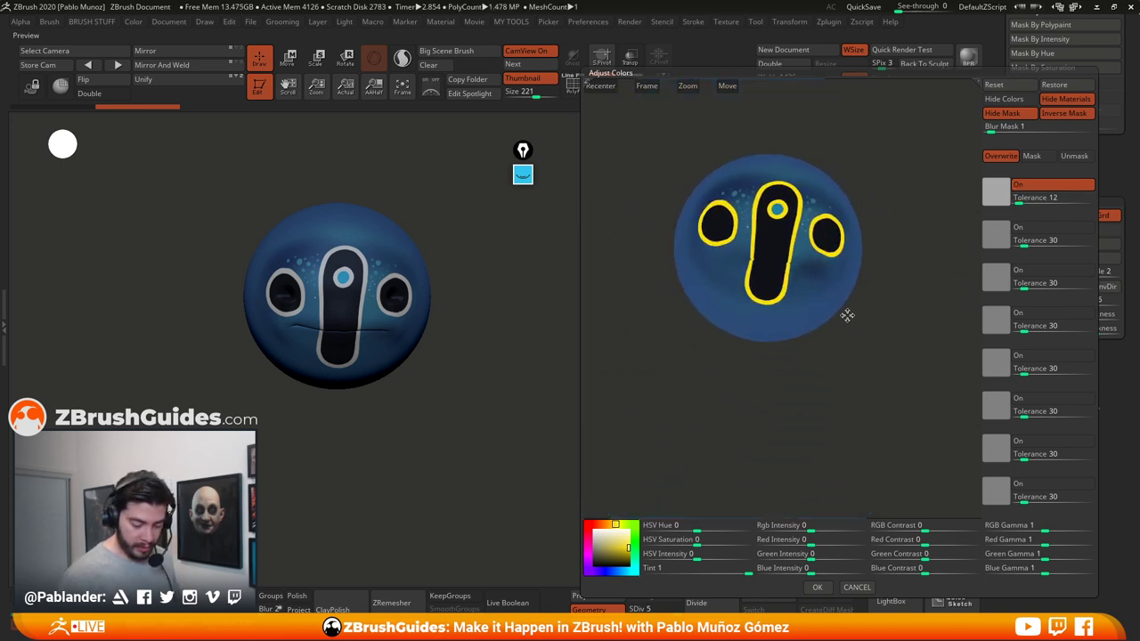
click(817, 587)
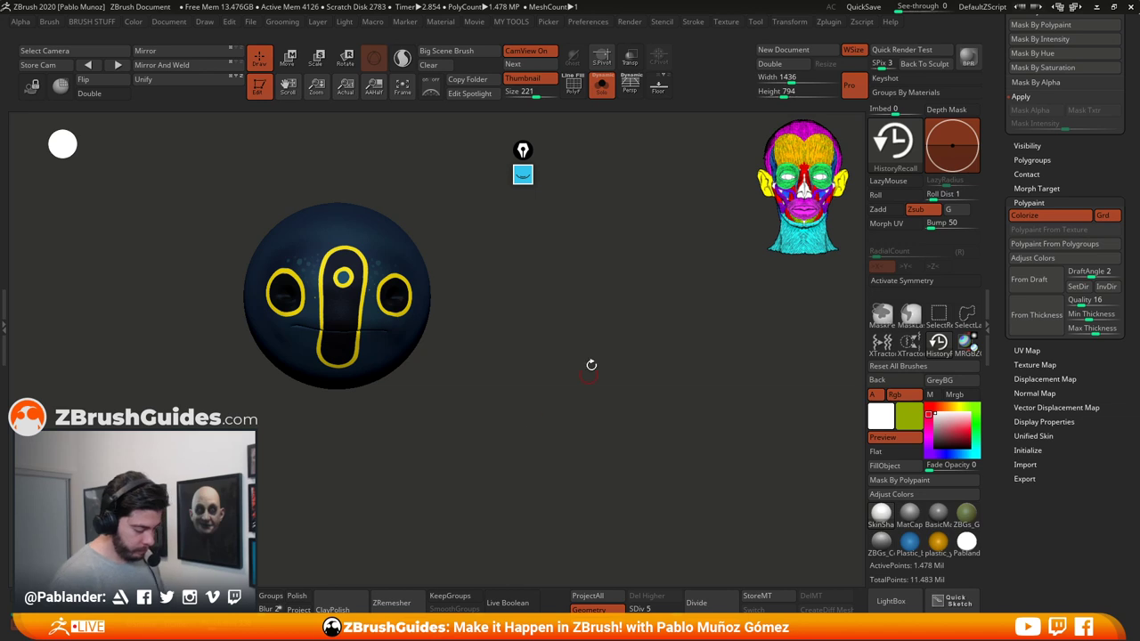
alt+drag(544, 286, 599, 308)
ctrl+drag(562, 258, 562, 400)
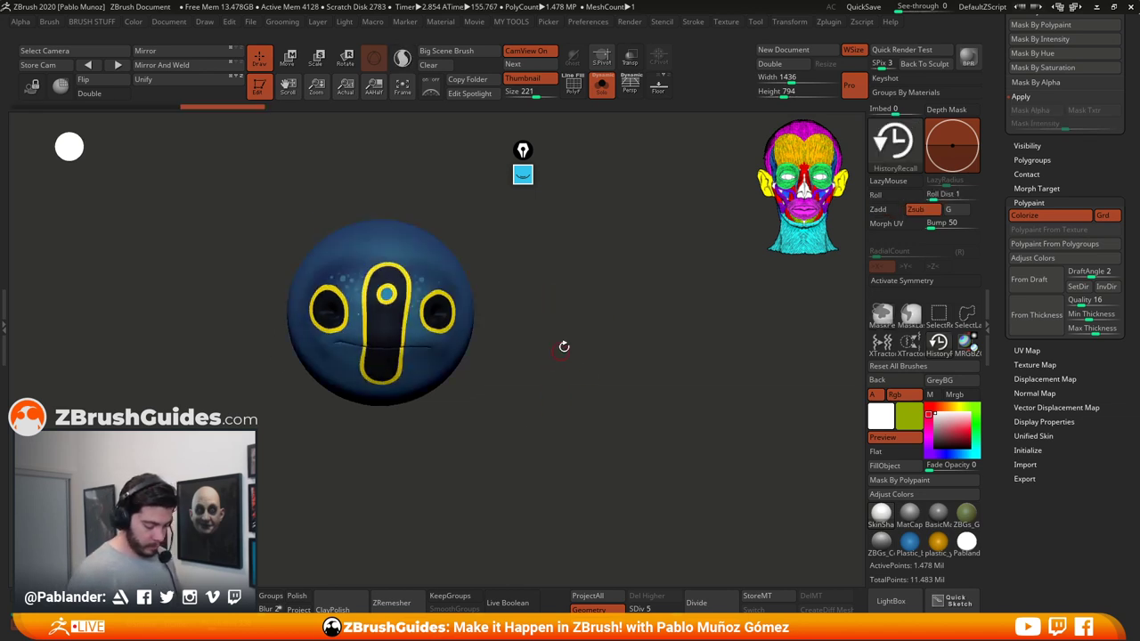
alt+drag(562, 348, 675, 374)
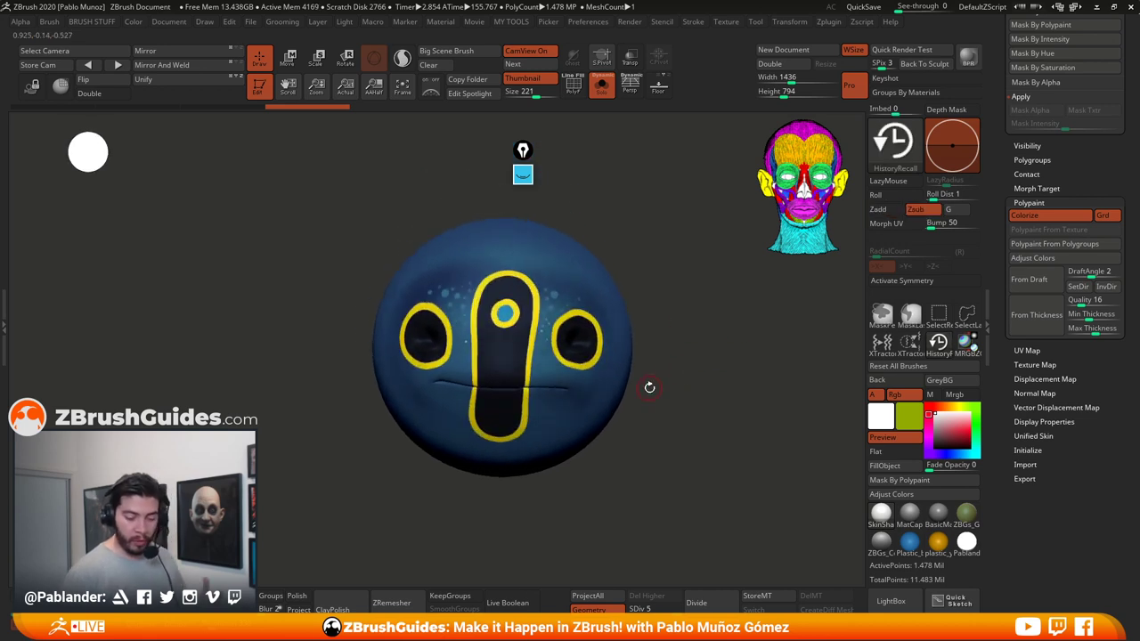
Step: Reopen Adjust Colors, sample the blue of the central forehead circle into the first swatch and set its Tolerance to 55
click(1041, 258)
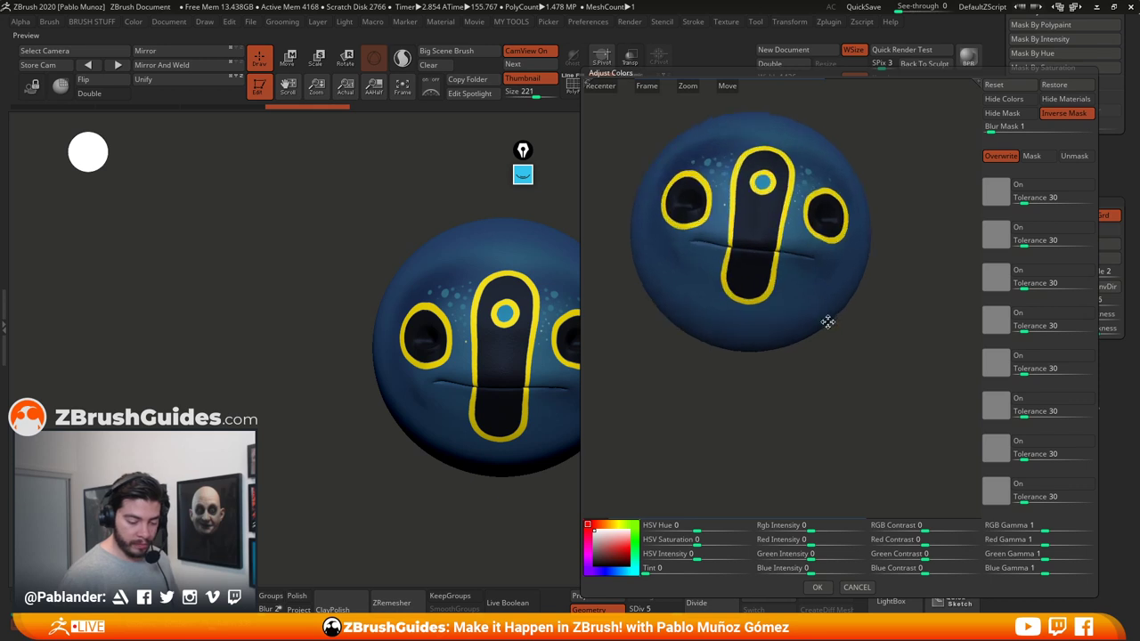
drag(794, 257, 840, 298)
drag(865, 354, 773, 464)
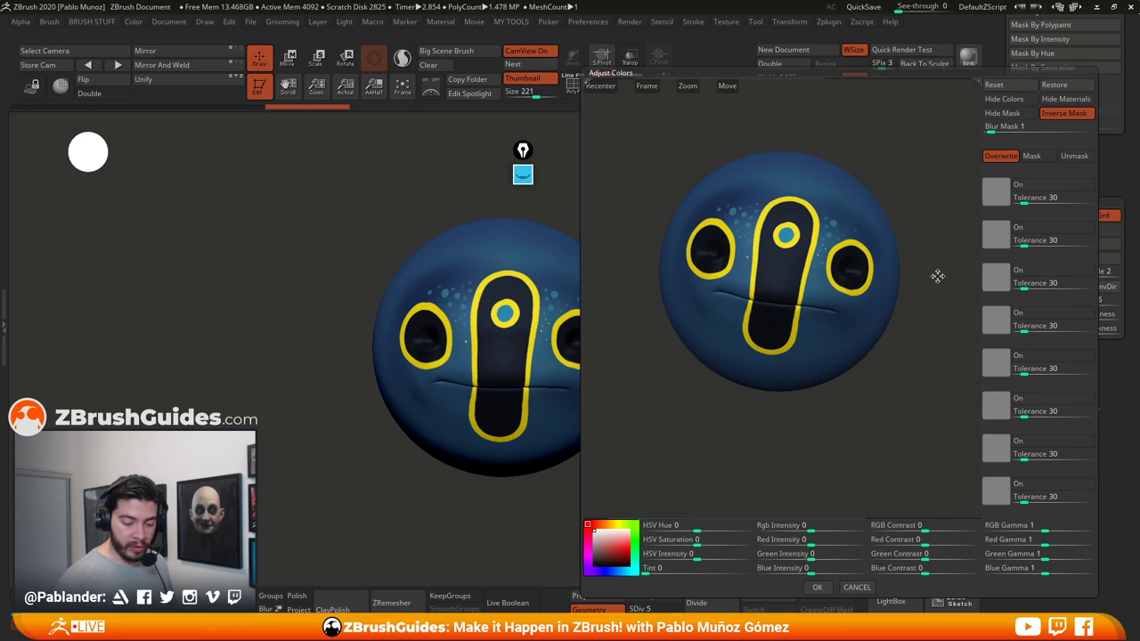
click(996, 191)
click(832, 200)
drag(832, 198, 832, 193)
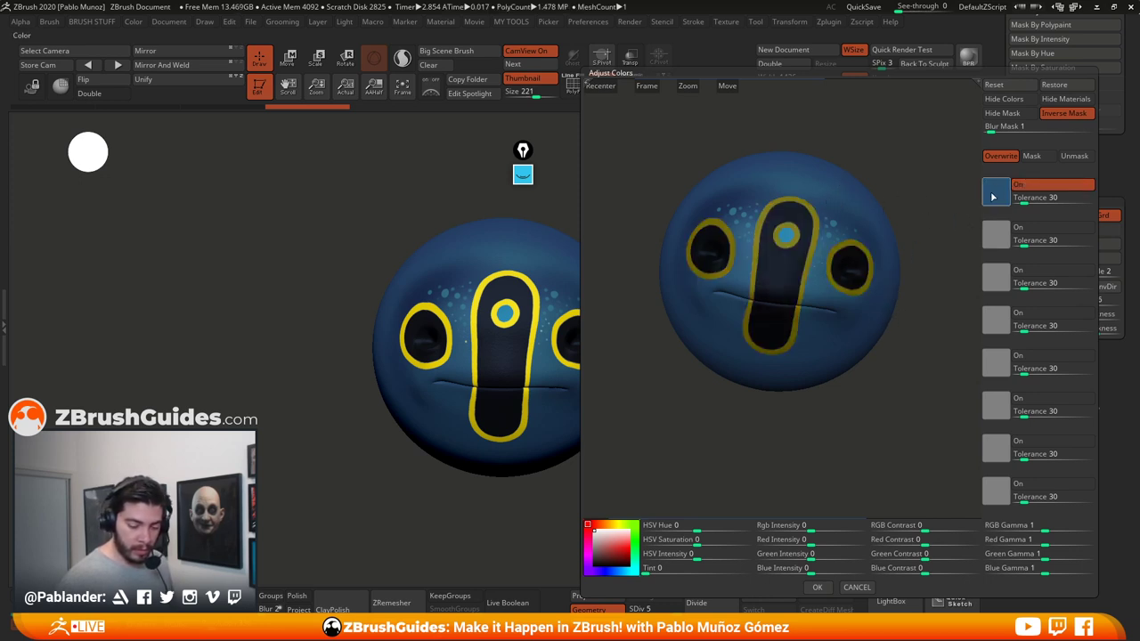
drag(994, 194, 787, 235)
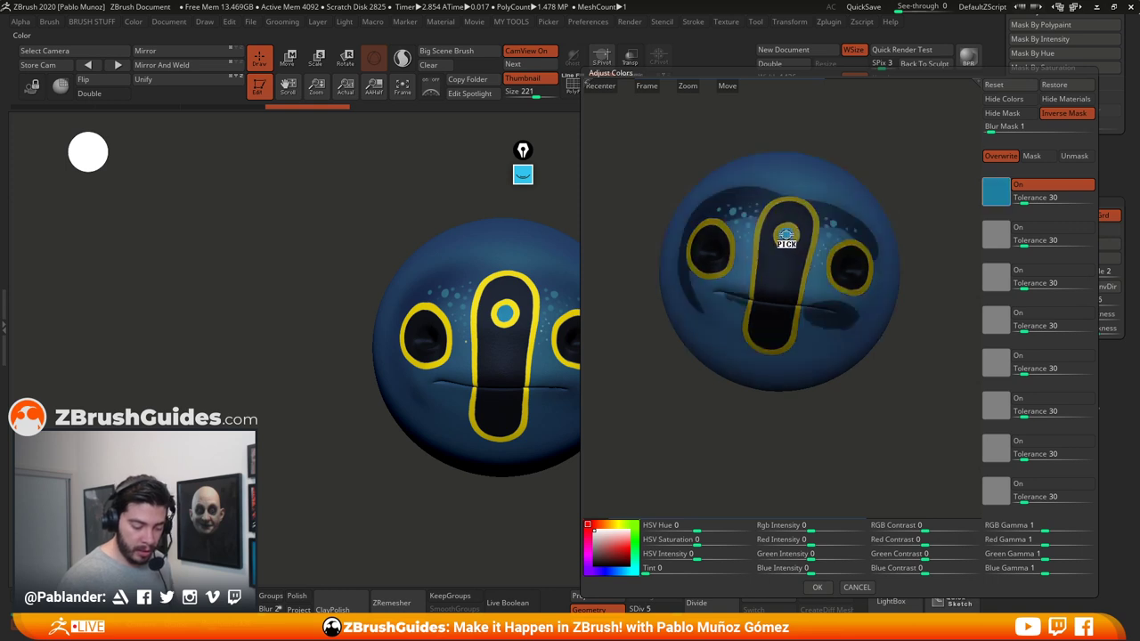
click(787, 236)
drag(1036, 194, 1031, 199)
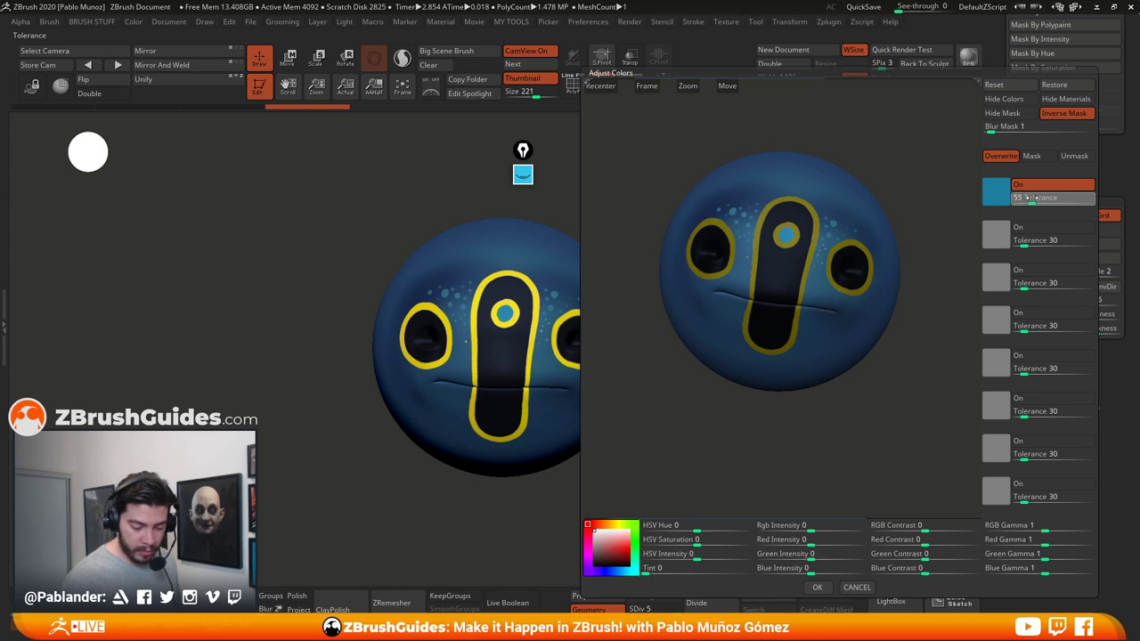
Step: Shift the blue skin to green with an HSV Hue of -0.15799 and hide the materials and mask in the preview
drag(707, 529, 670, 521)
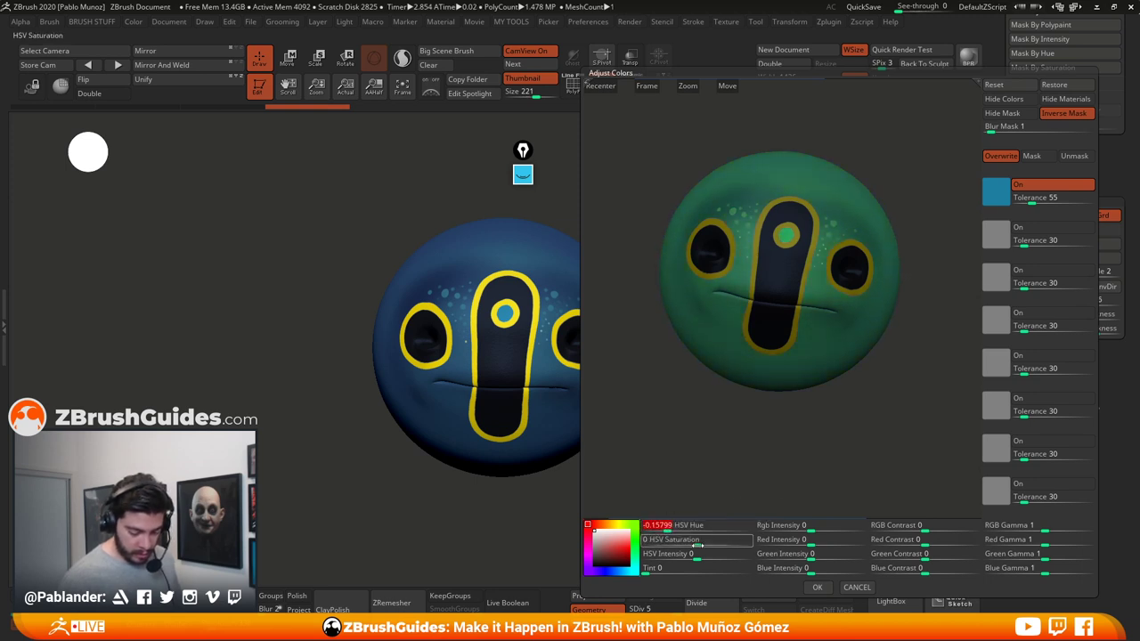
click(1066, 98)
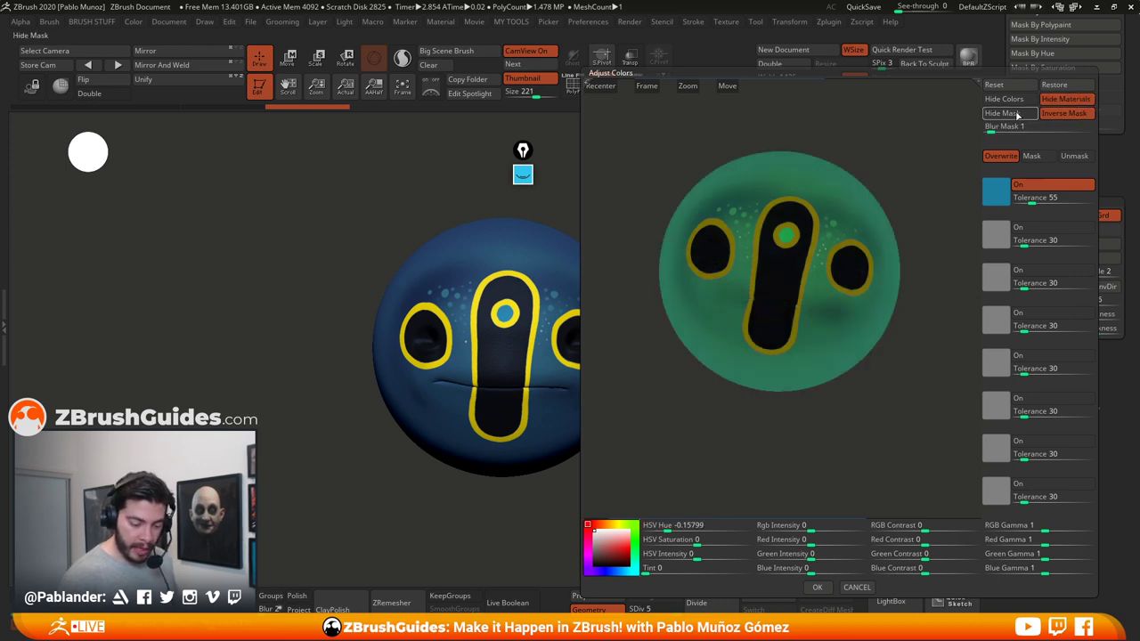
click(1016, 114)
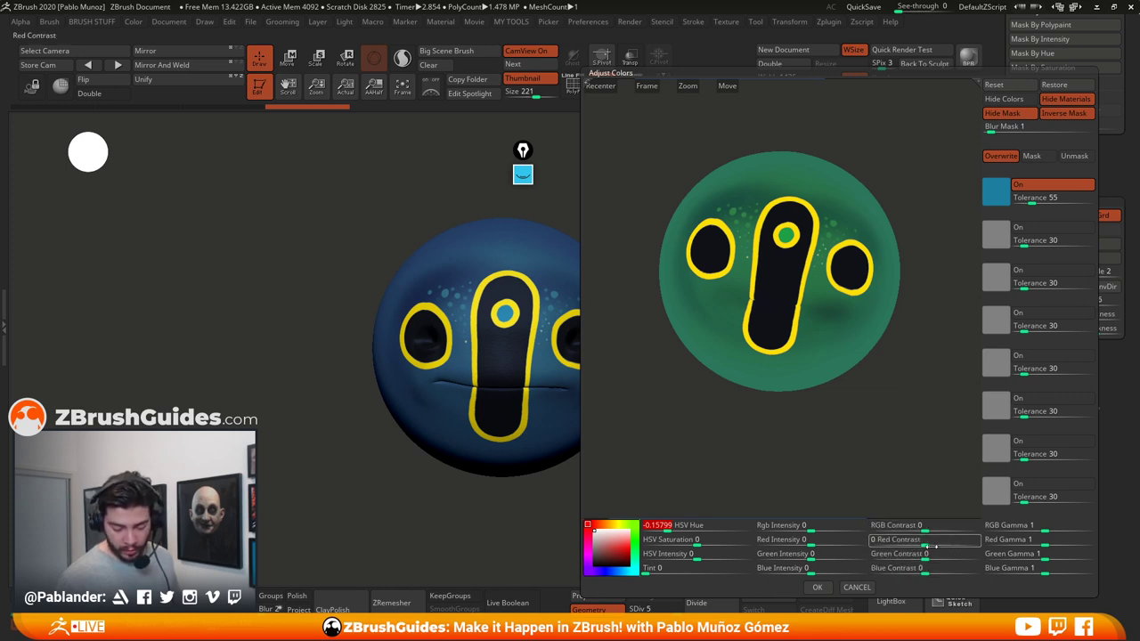
Step: Set Red Contrast to -0.00171 and Green Contrast to -0.46304 for the green skin
mouse_move(927, 556)
mouse_down()
mouse_move(944, 555)
mouse_move(912, 556)
mouse_up()
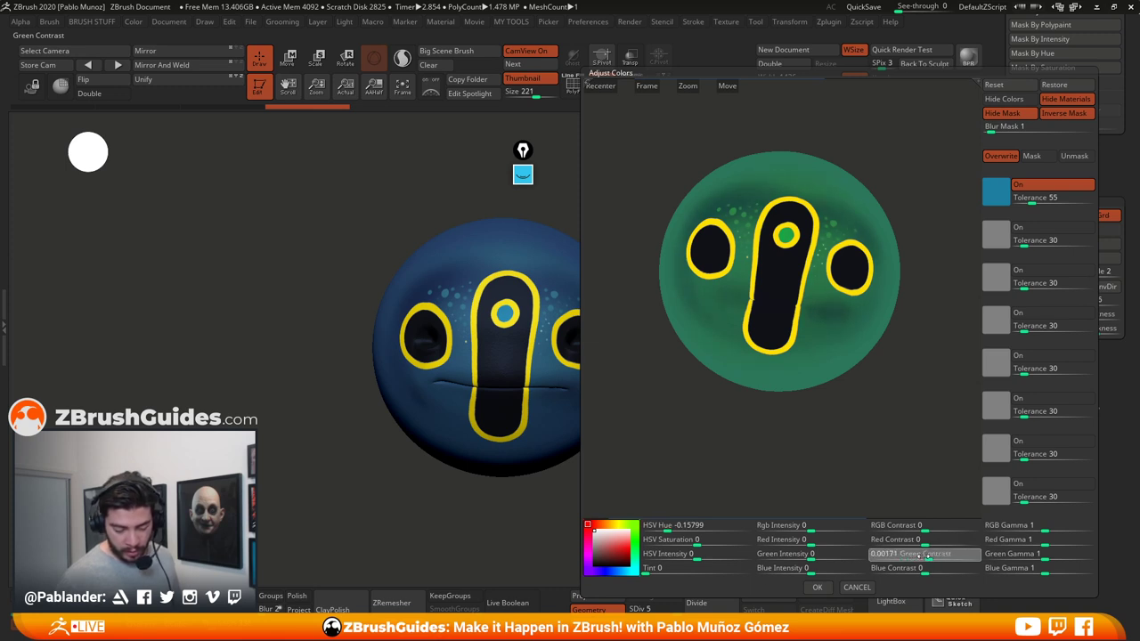
drag(946, 569, 910, 555)
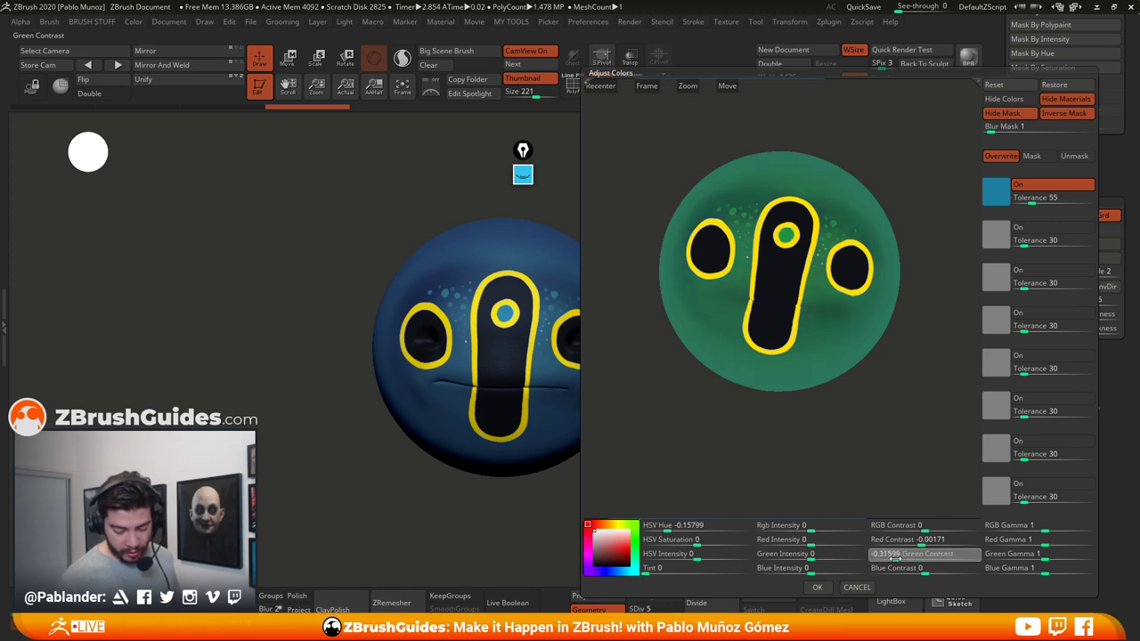
drag(886, 557, 892, 556)
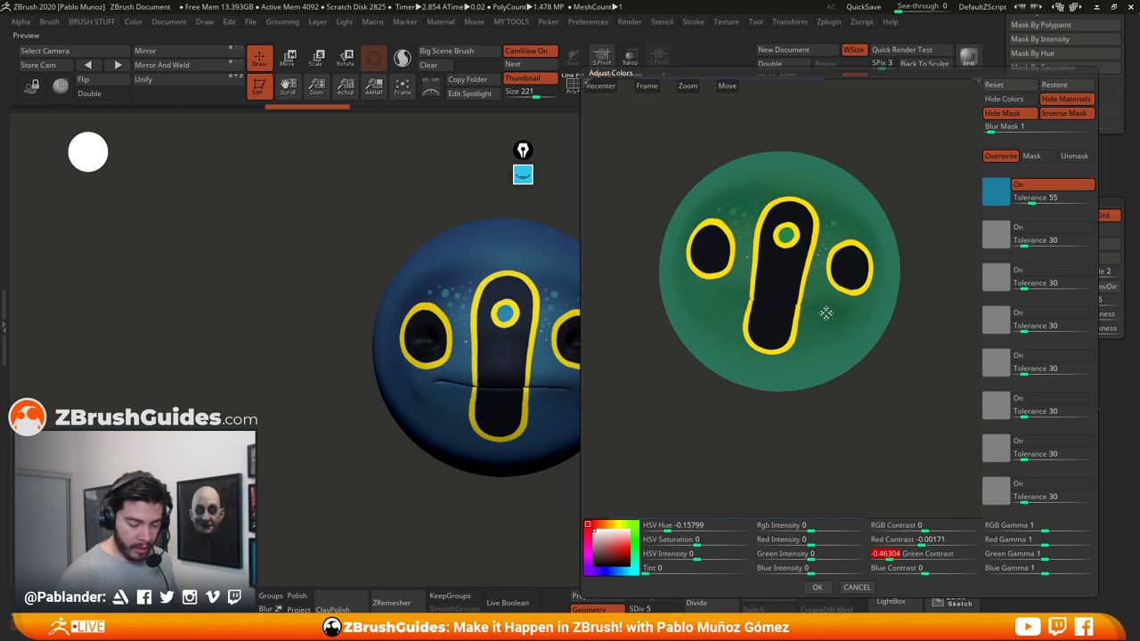
Step: Set HSV Saturation to 0.10591 and HSV Intensity to -0.04793 for the green skin
drag(866, 153, 872, 163)
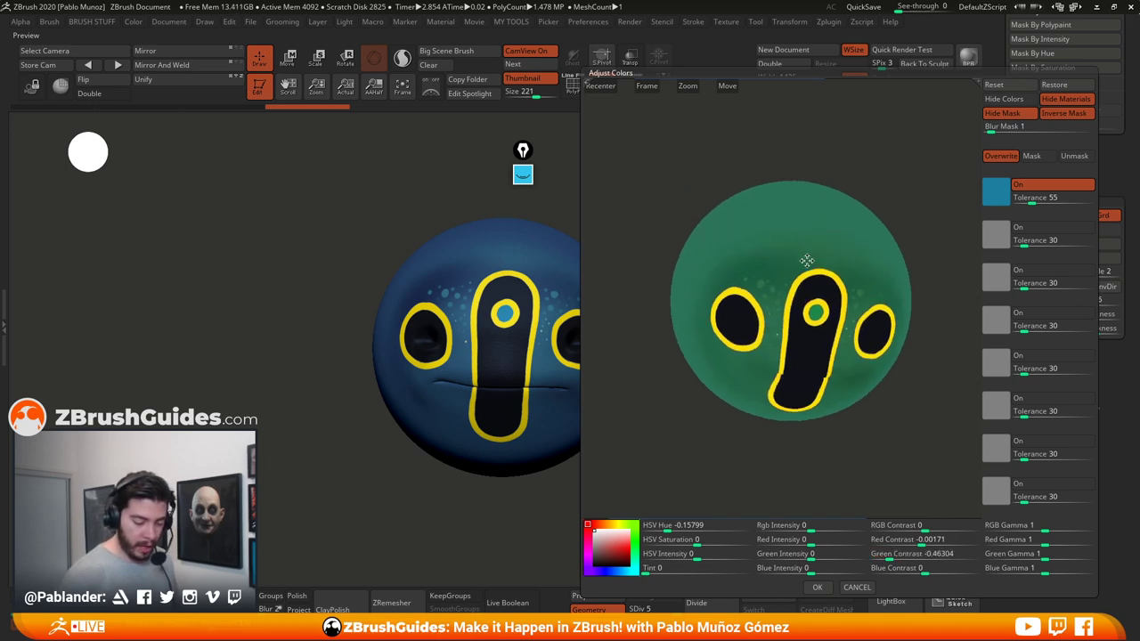
alt+drag(911, 217, 865, 231)
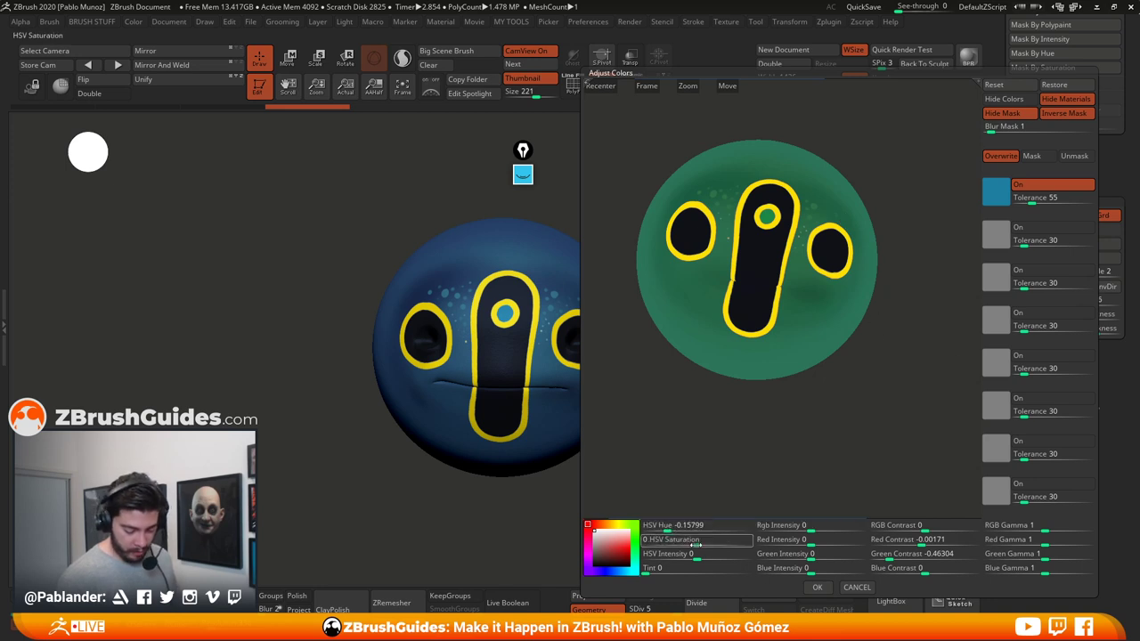
drag(695, 545, 715, 544)
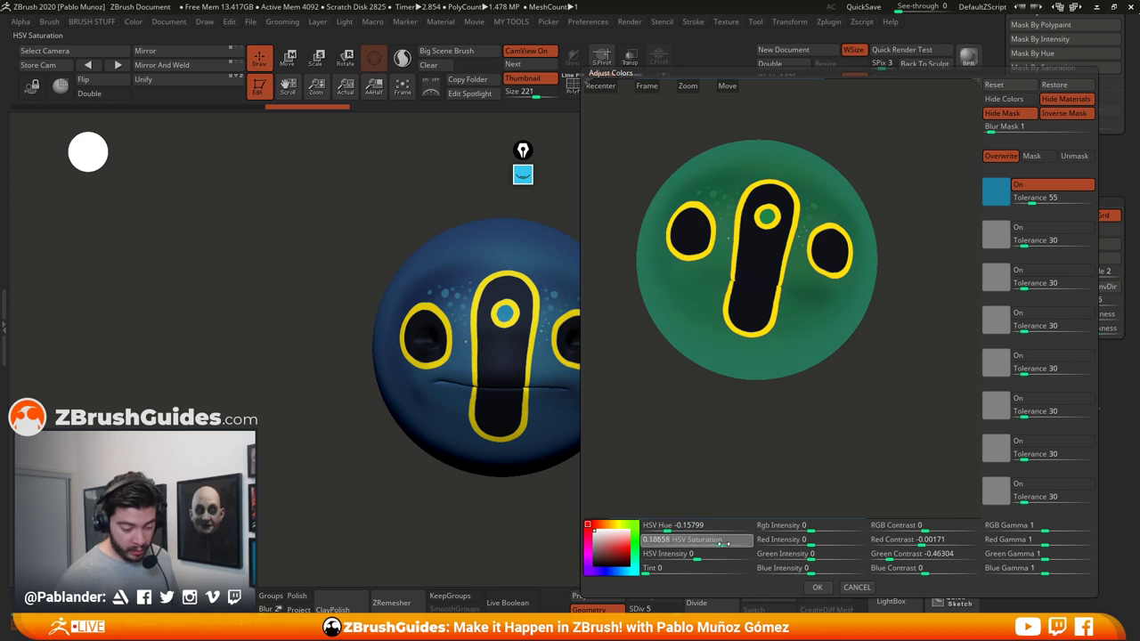
drag(703, 553, 685, 556)
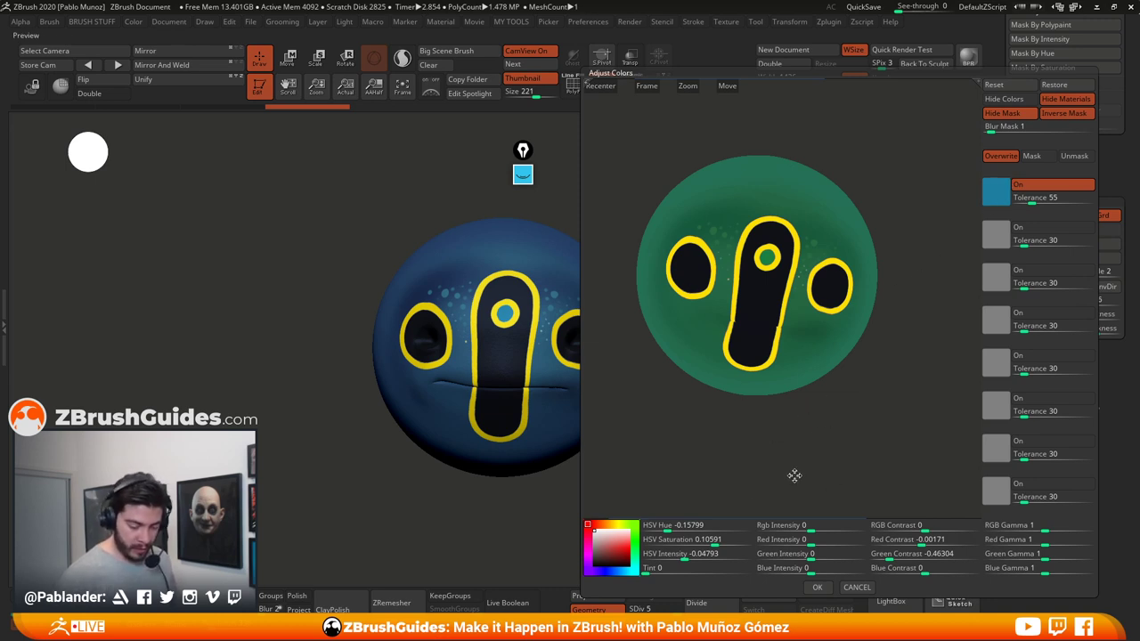
Step: Apply the green skin adjustment to the face and clear the mask from the model
click(818, 588)
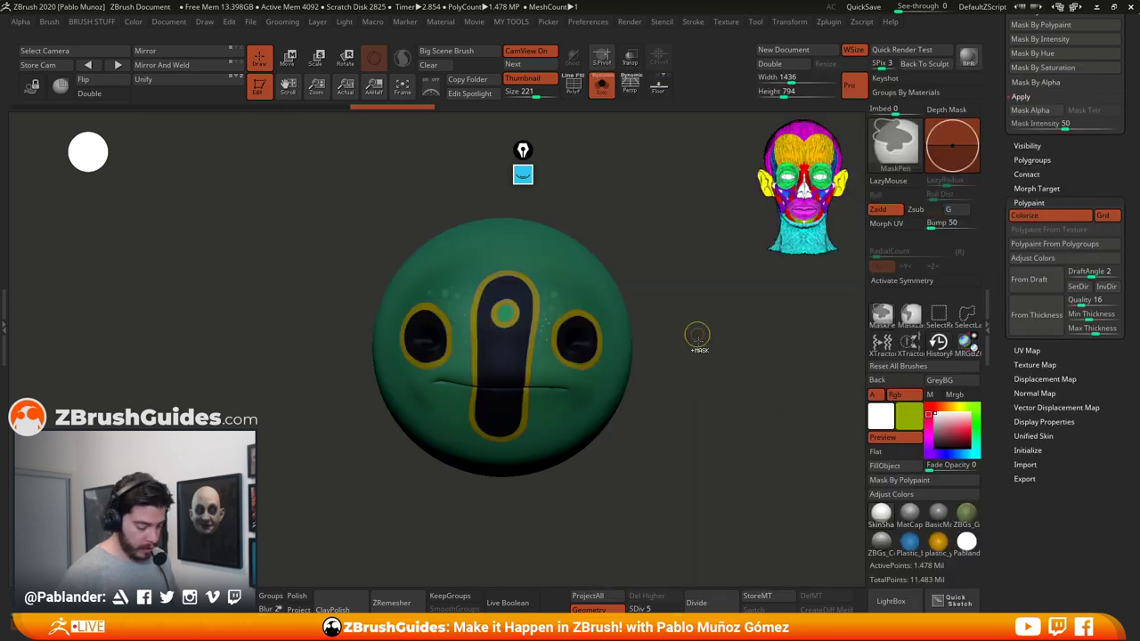
key(ctrl+z)
mouse_move(712, 425)
mouse_down()
mouse_move(628, 415)
mouse_move(709, 429)
mouse_up()
ctrl+right_drag(710, 430, 684, 432)
drag(684, 432, 679, 455)
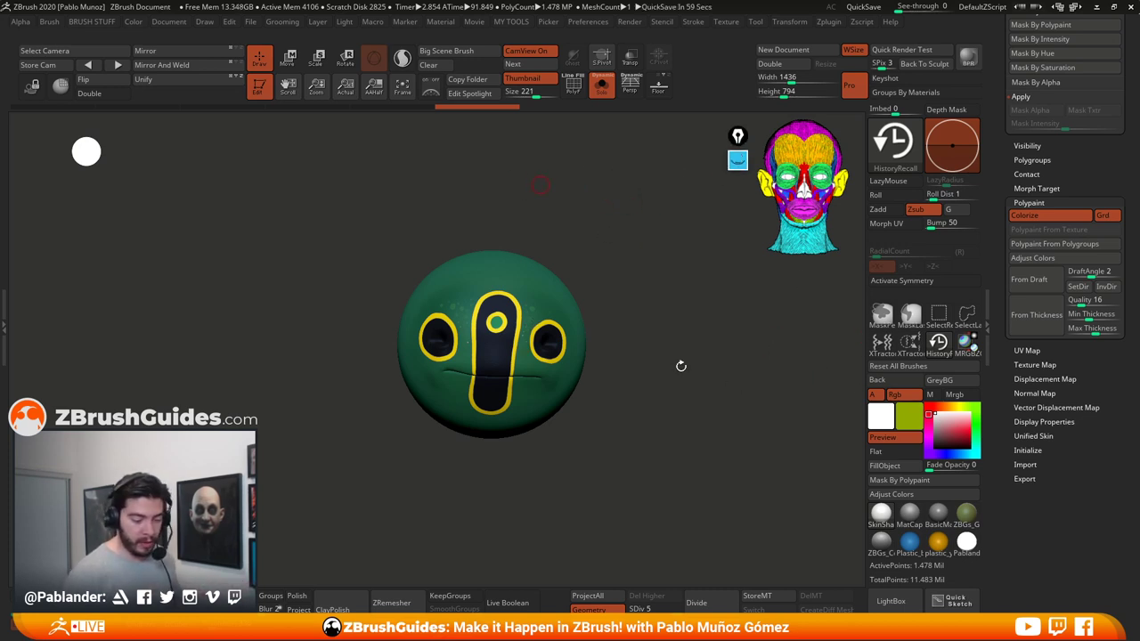
Step: Sample the dark stripe colour into the first Adjust Colors swatch with Tolerance 20, hiding materials and mask in the preview
click(1033, 257)
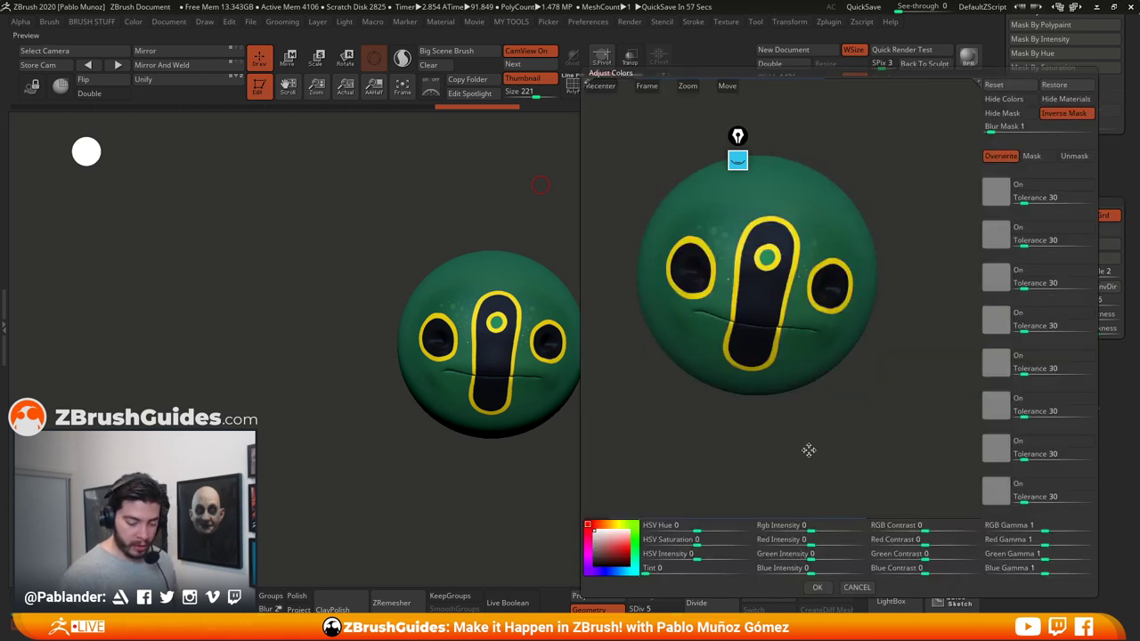
drag(846, 432, 868, 425)
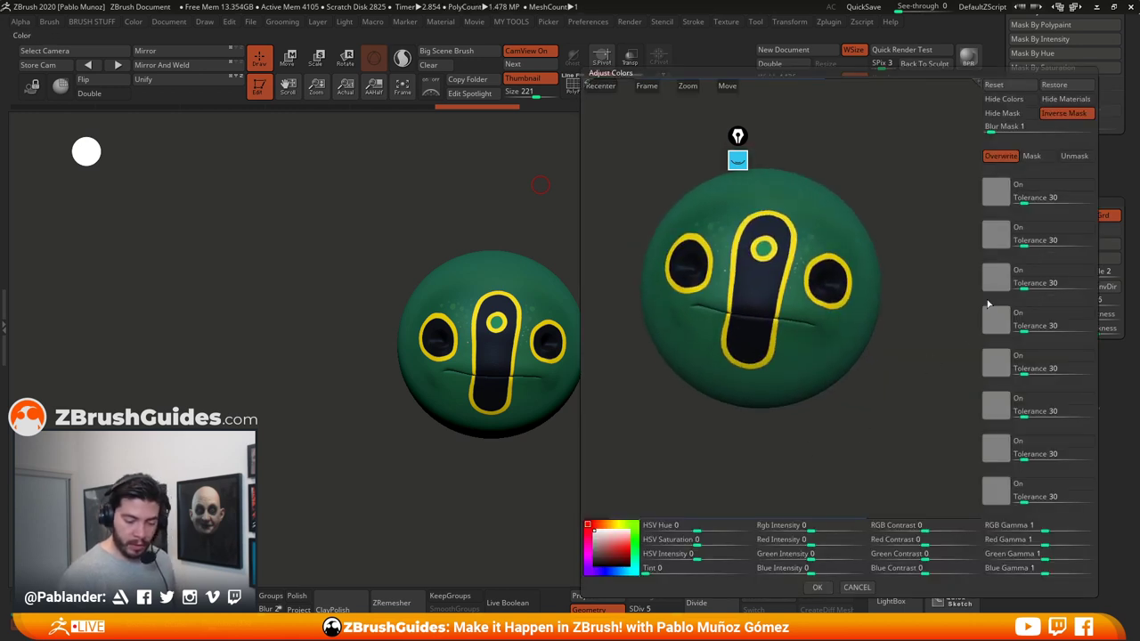
mouse_move(1003, 197)
mouse_down()
mouse_move(759, 286)
mouse_move(1022, 203)
mouse_up()
click(1066, 100)
click(1002, 113)
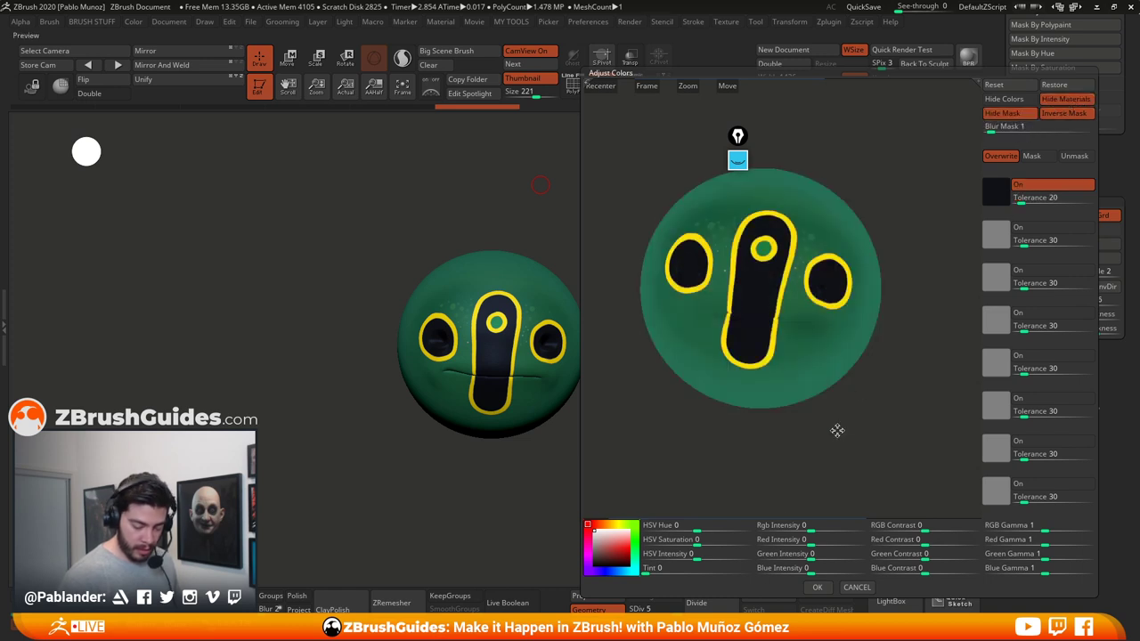
Step: Set Tint to 1 and pick a magenta tint for the dark eye areas and central stripe
drag(655, 569, 757, 567)
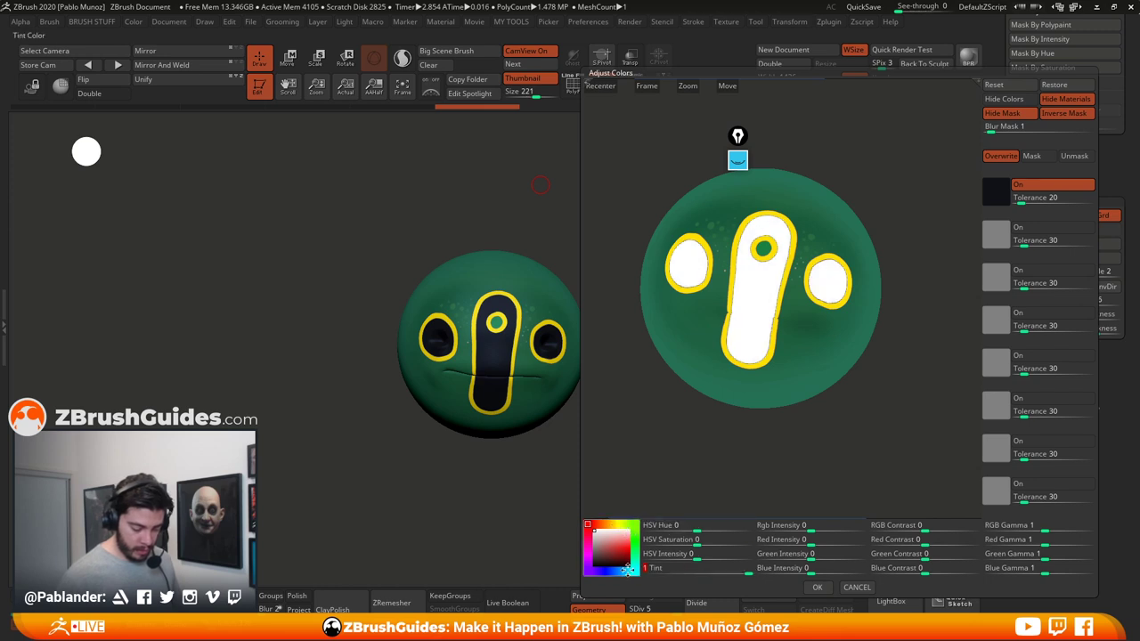
click(623, 571)
drag(624, 533, 628, 540)
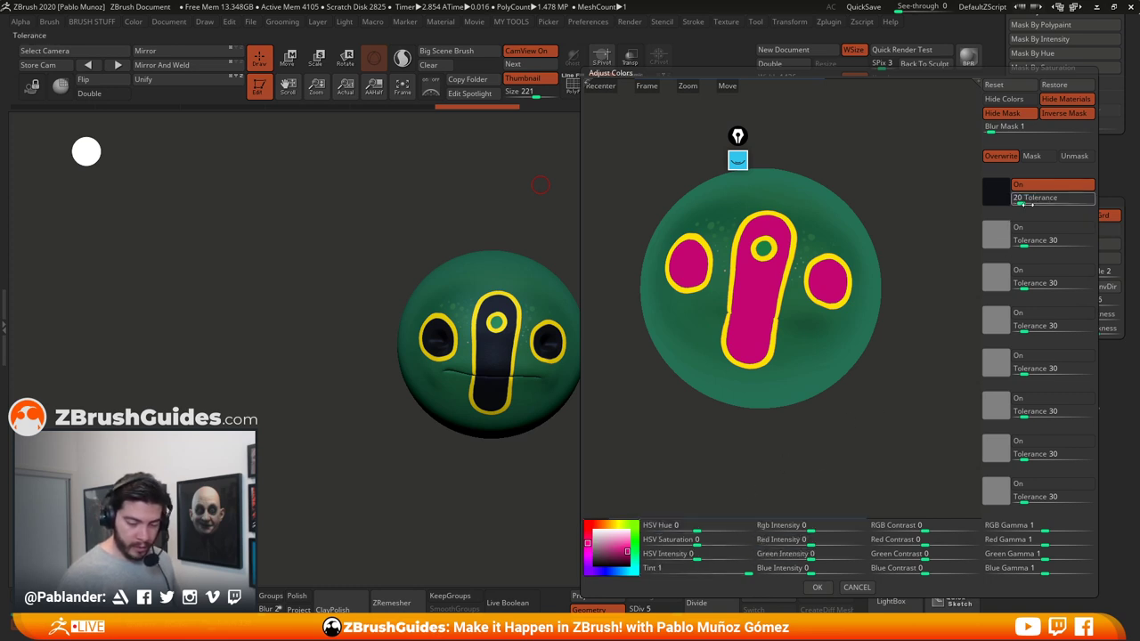
Step: Apply the magenta adjustment to the face's dark areas and turn off Solo to frame the whole character
drag(1022, 198, 1021, 197)
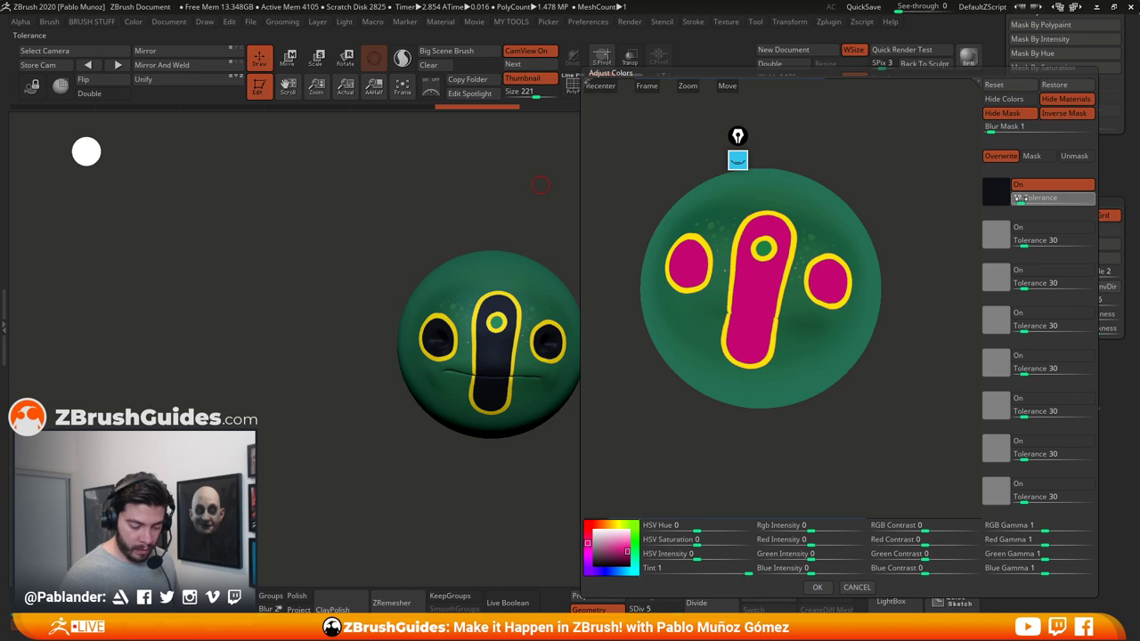
click(816, 587)
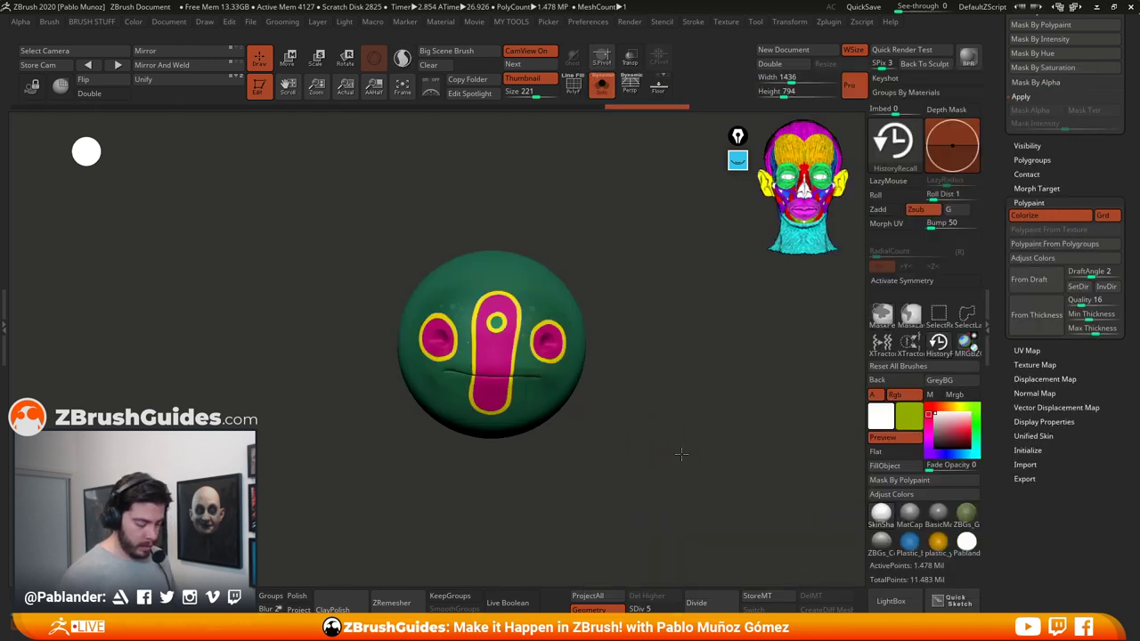
click(601, 86)
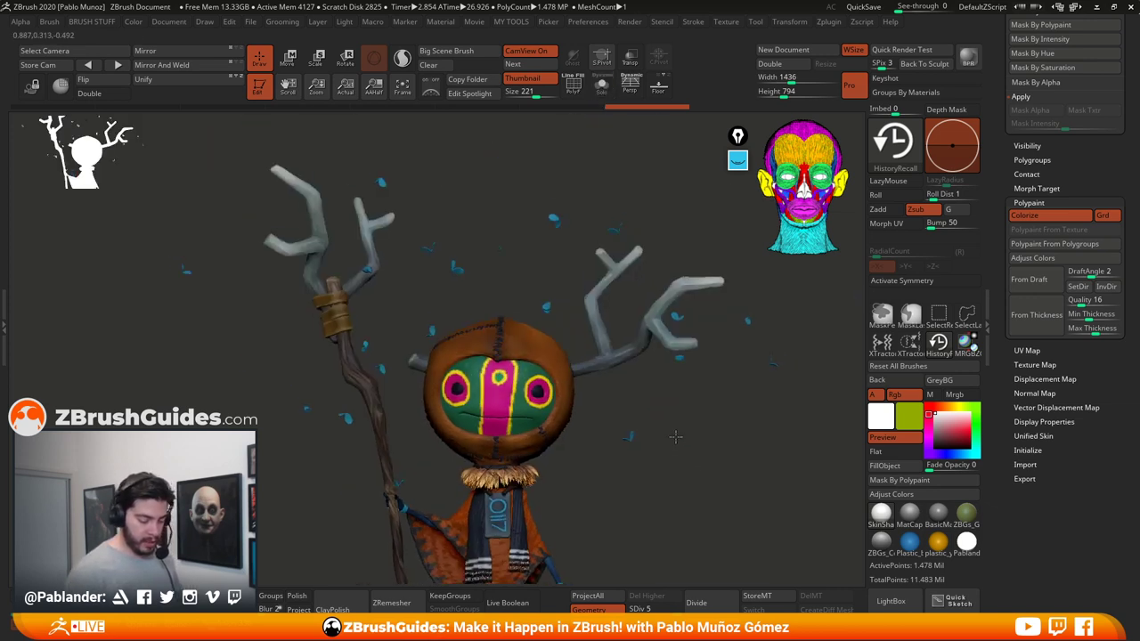
alt+drag(676, 437, 654, 366)
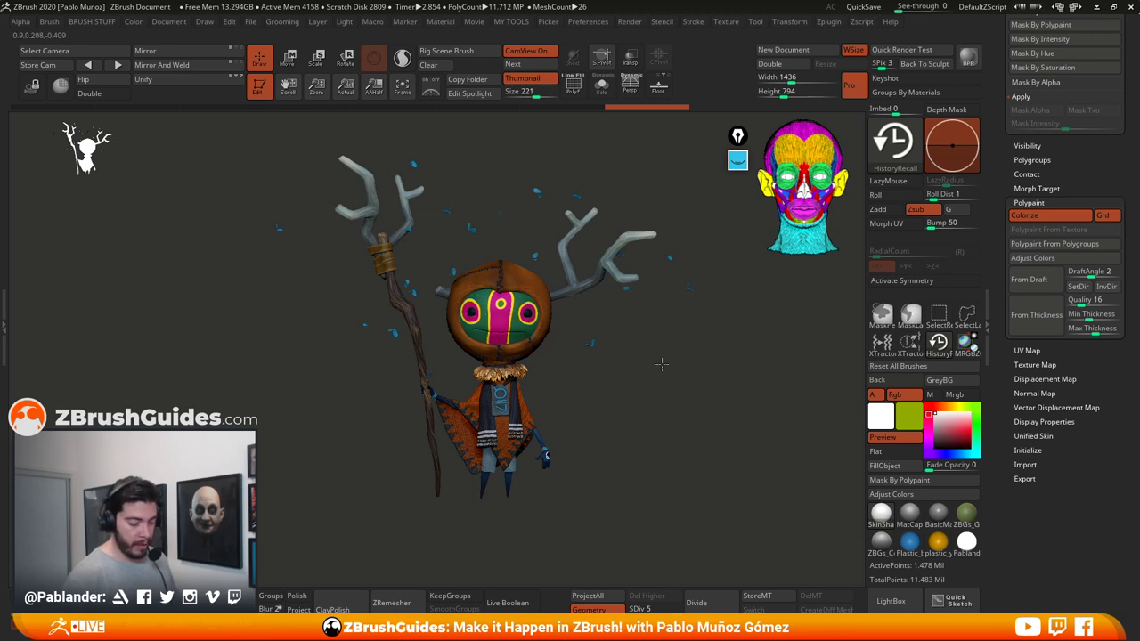
alt+drag(591, 364, 633, 407)
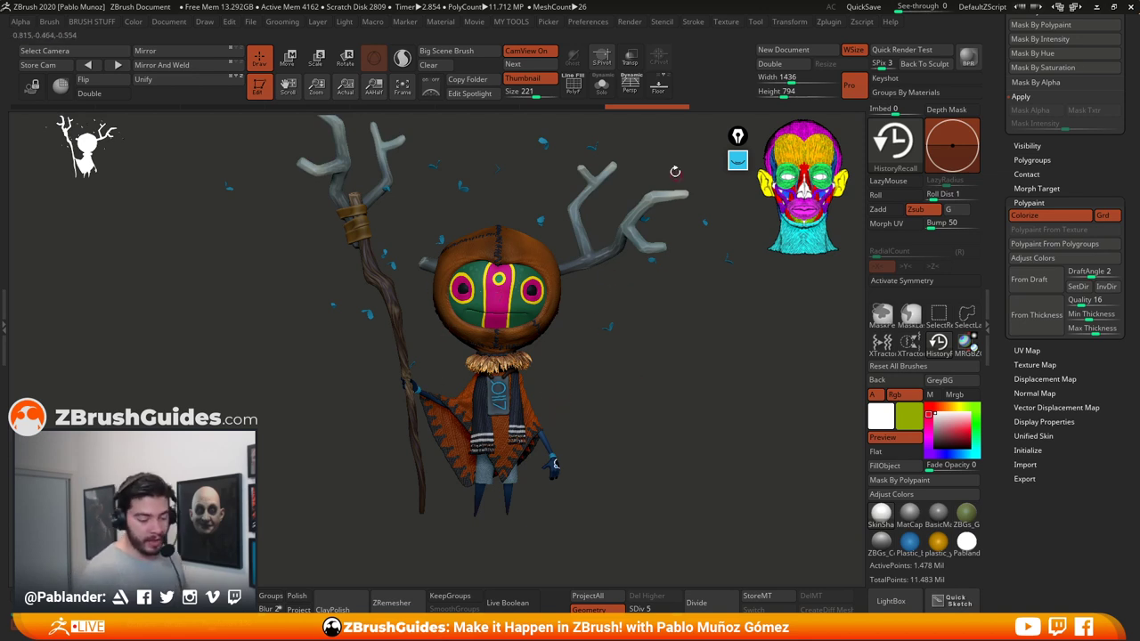
Step: Isolate the face mesh again and minimize the browser window with the Monster blob artwork
click(601, 84)
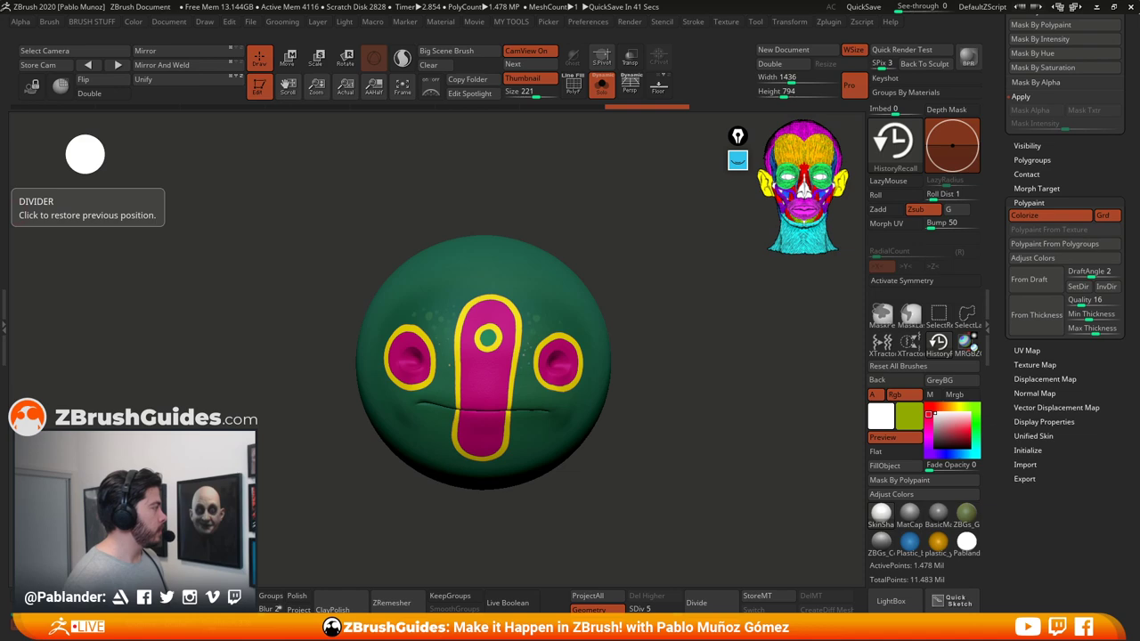
drag(0, 320, 356, 3)
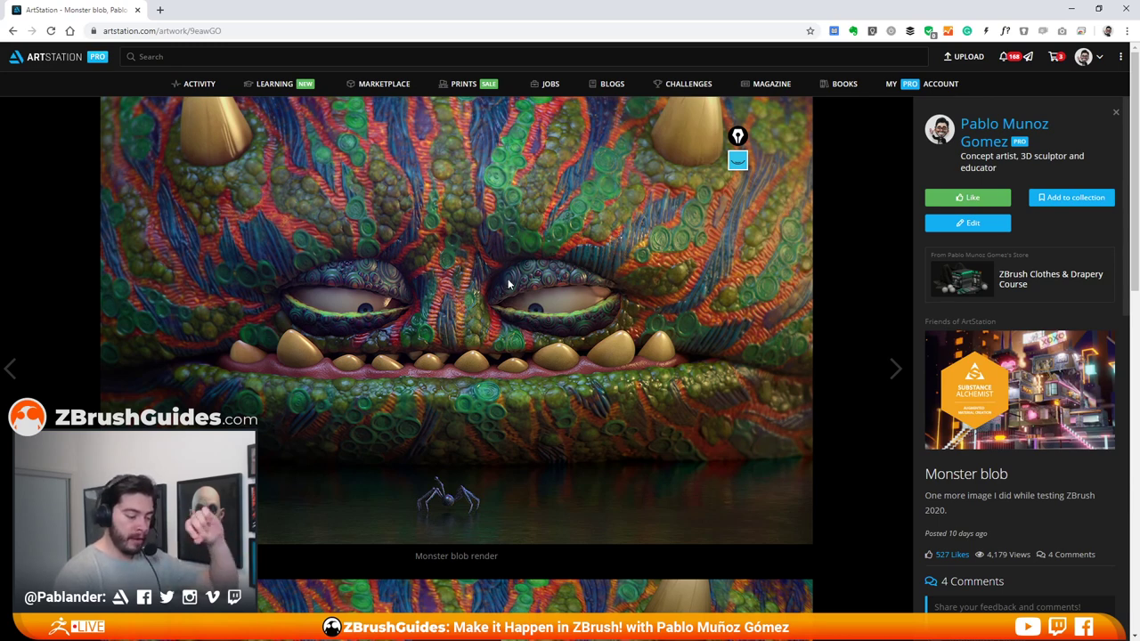
click(1071, 9)
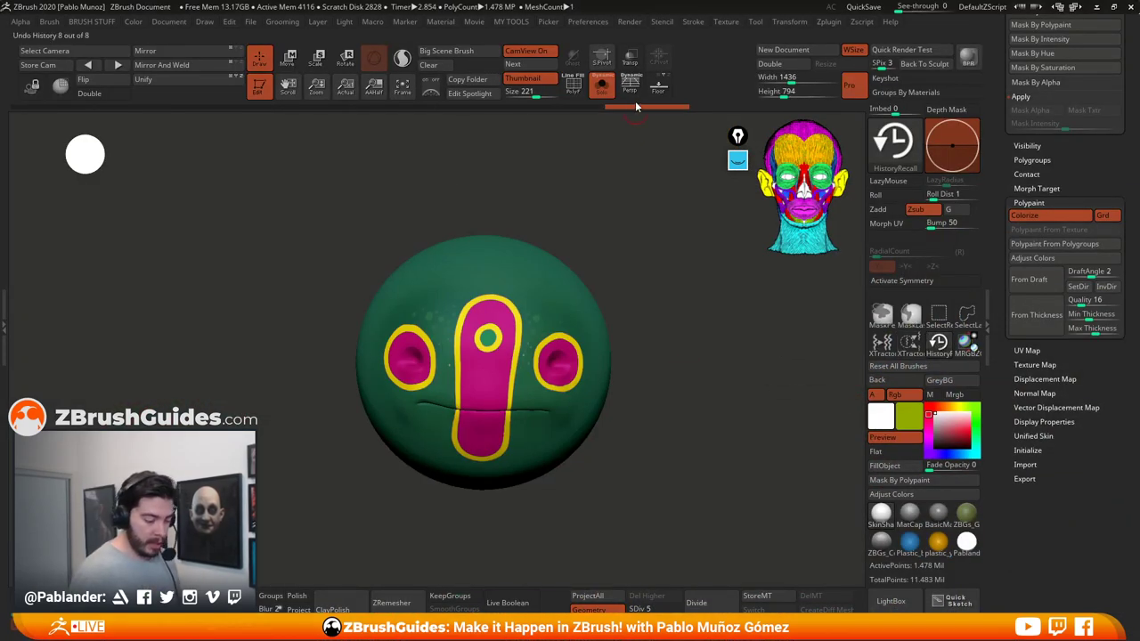
Step: Make the original blue face, Undo History state 2 of 8, the History Recall source and return to the latest state
drag(606, 106, 156, 120)
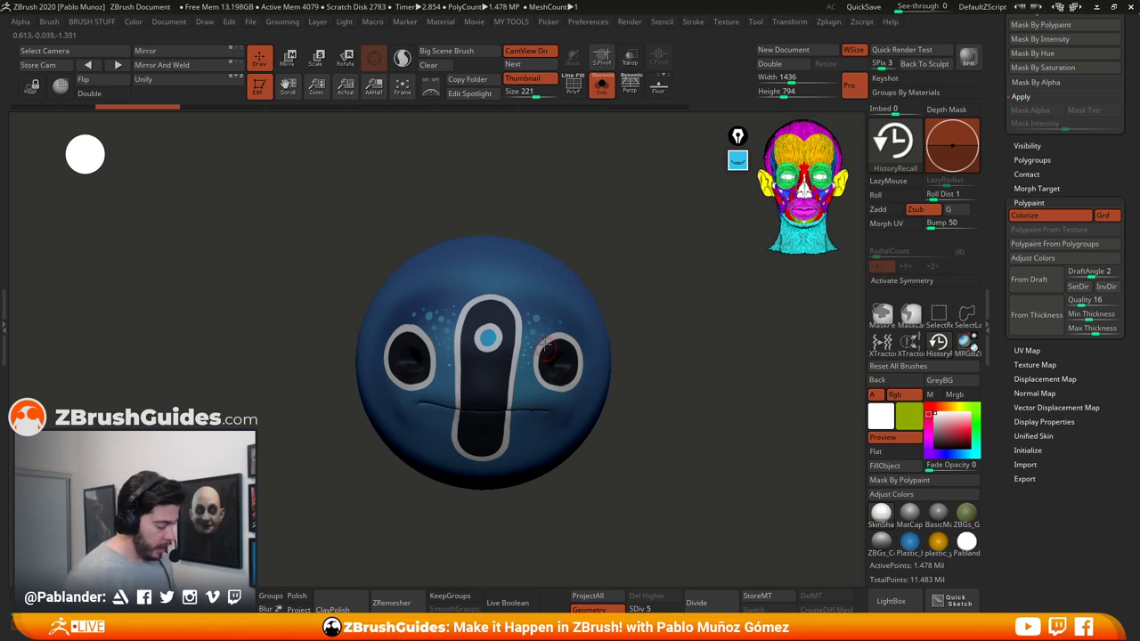
key(ctrl)
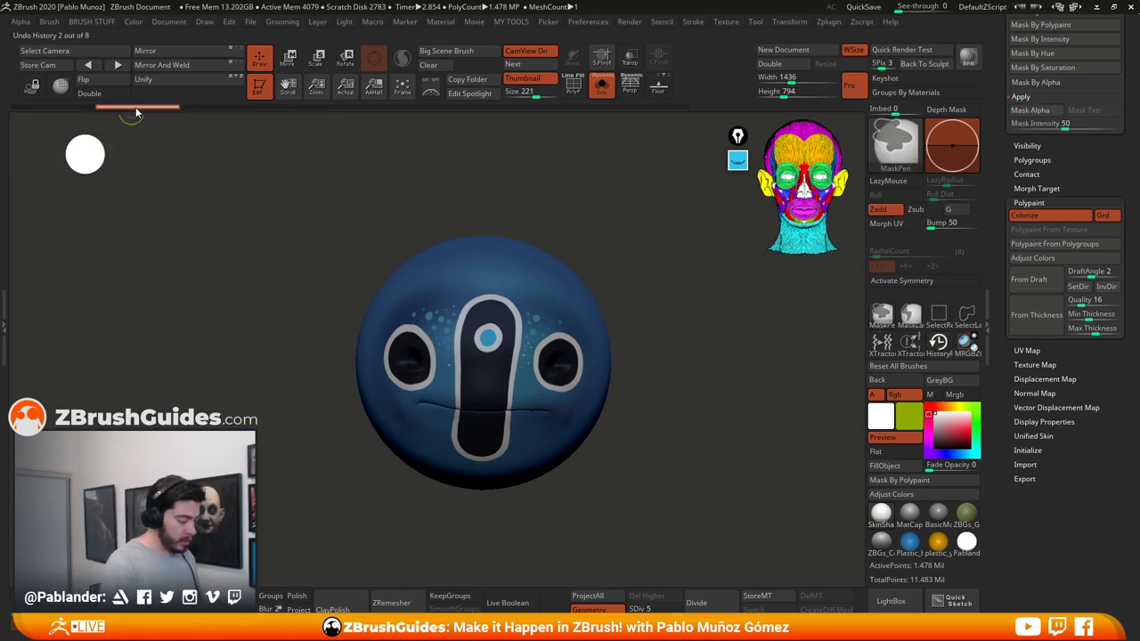
click(676, 107)
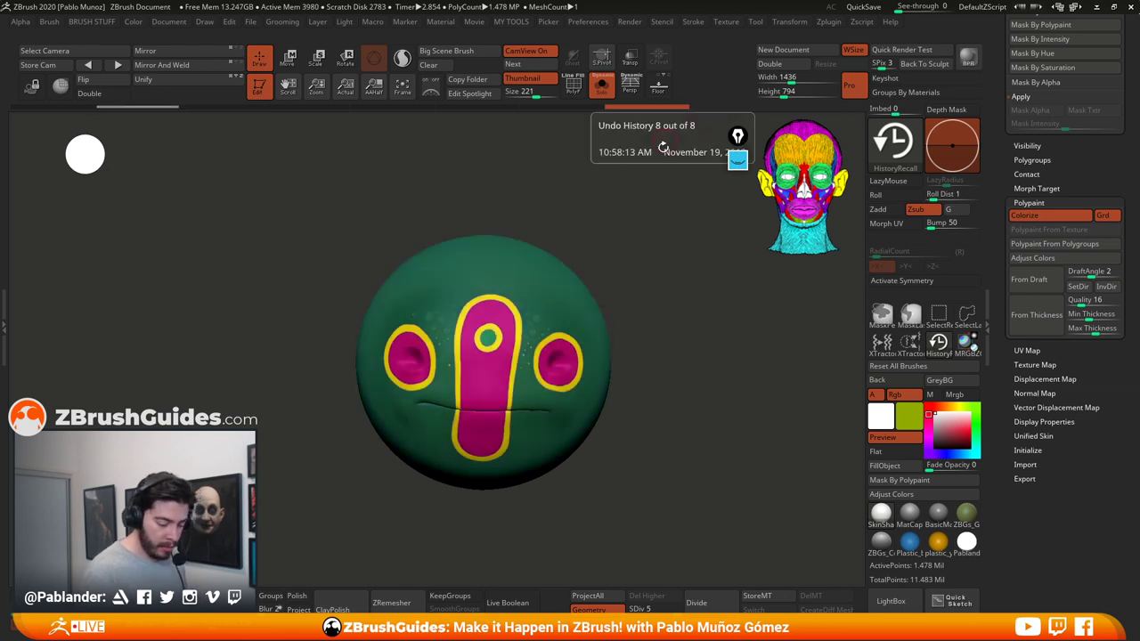
Step: Set the HistoryRecall brush's Draw Size to 29 and turn off Zsub so it only affects colour
alt+drag(692, 352, 682, 349)
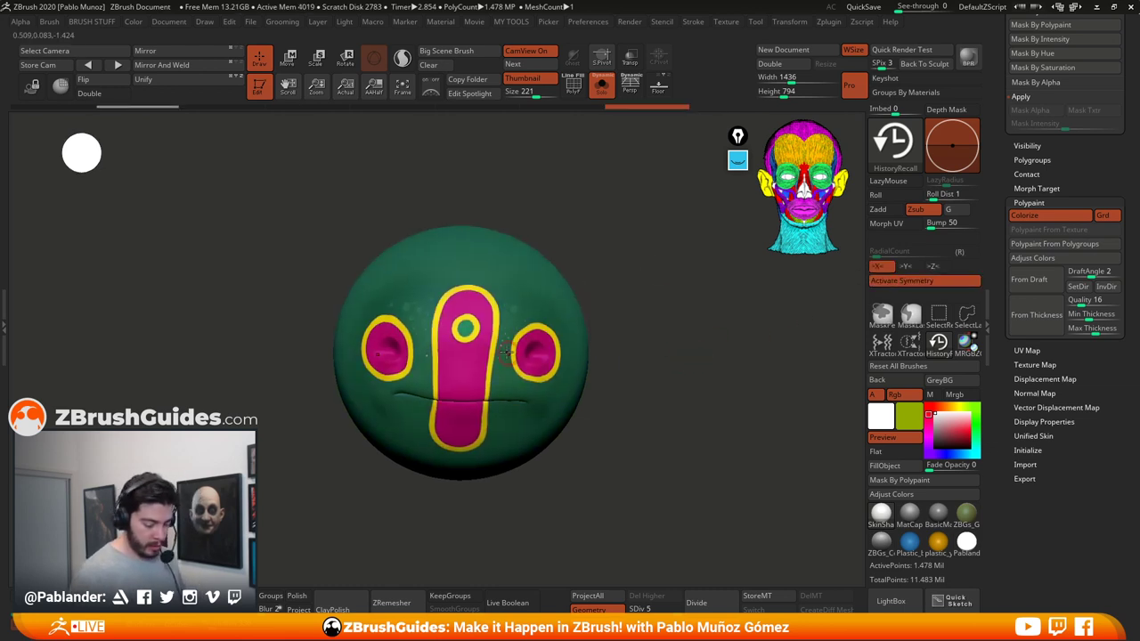
alt+drag(758, 326, 701, 333)
key(space)
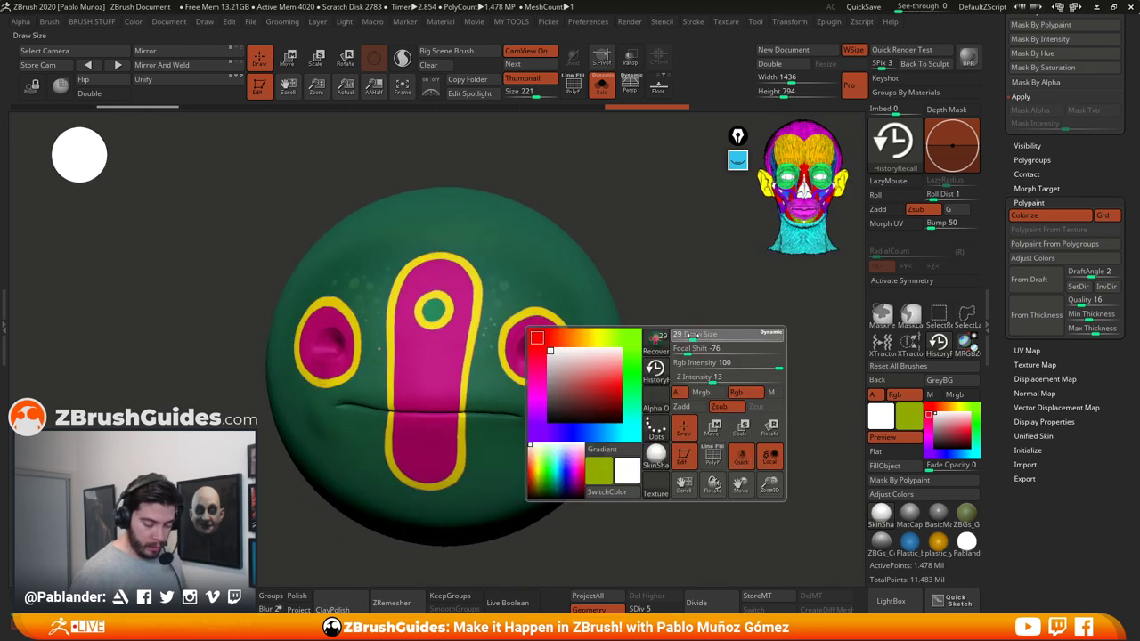
drag(631, 258, 633, 276)
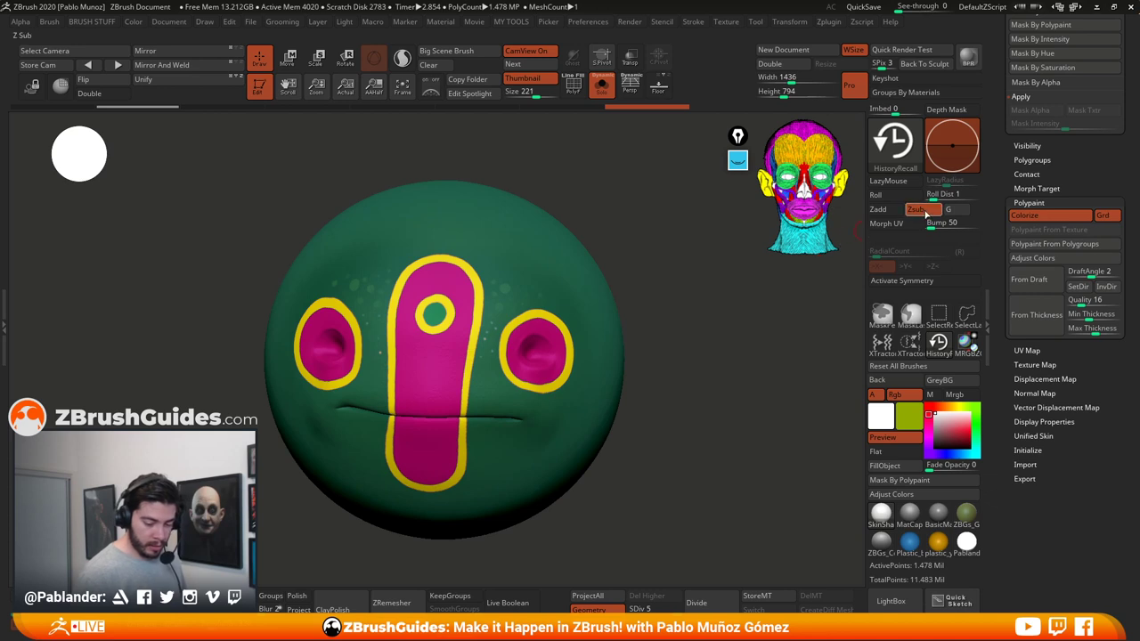
click(926, 214)
drag(710, 298, 705, 300)
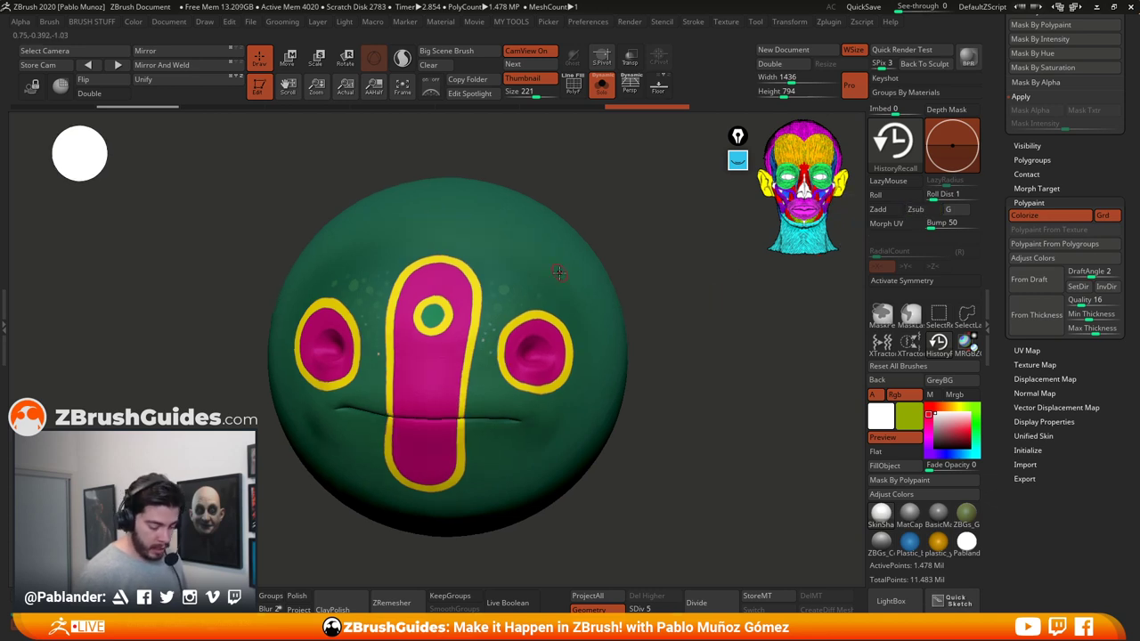
Step: Try recalling the original colours with freehand strokes across one eye and the upper central stripe
mouse_move(559, 272)
mouse_down()
mouse_move(531, 294)
mouse_move(513, 335)
mouse_move(540, 392)
mouse_move(509, 439)
mouse_up()
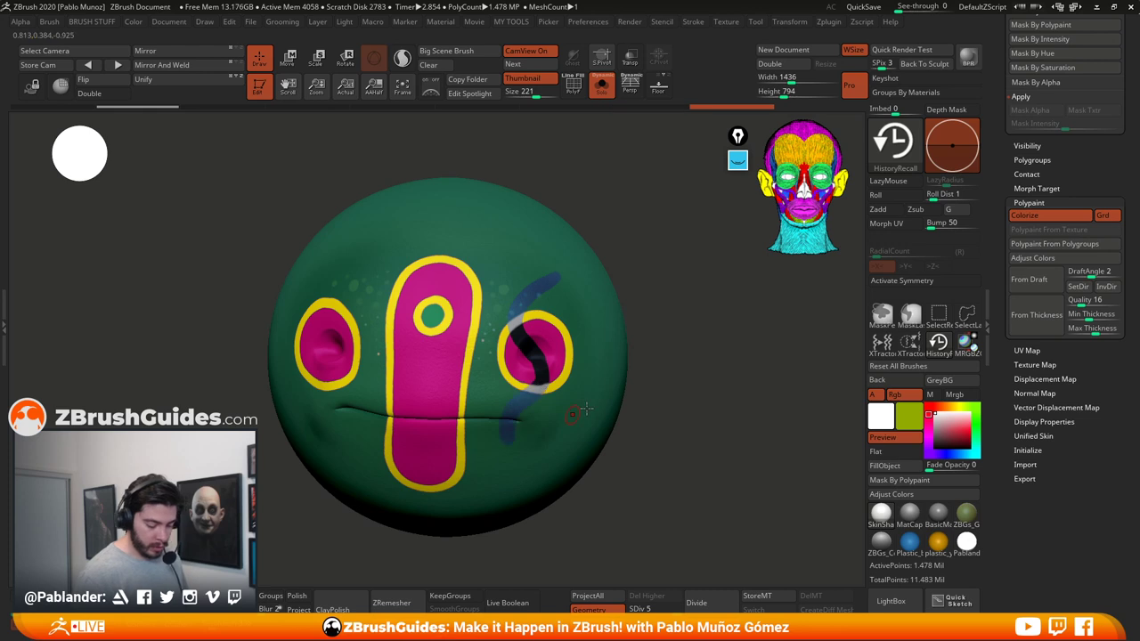
key(ctrl+z)
mouse_move(687, 342)
mouse_down()
mouse_move(702, 338)
mouse_move(641, 280)
mouse_up()
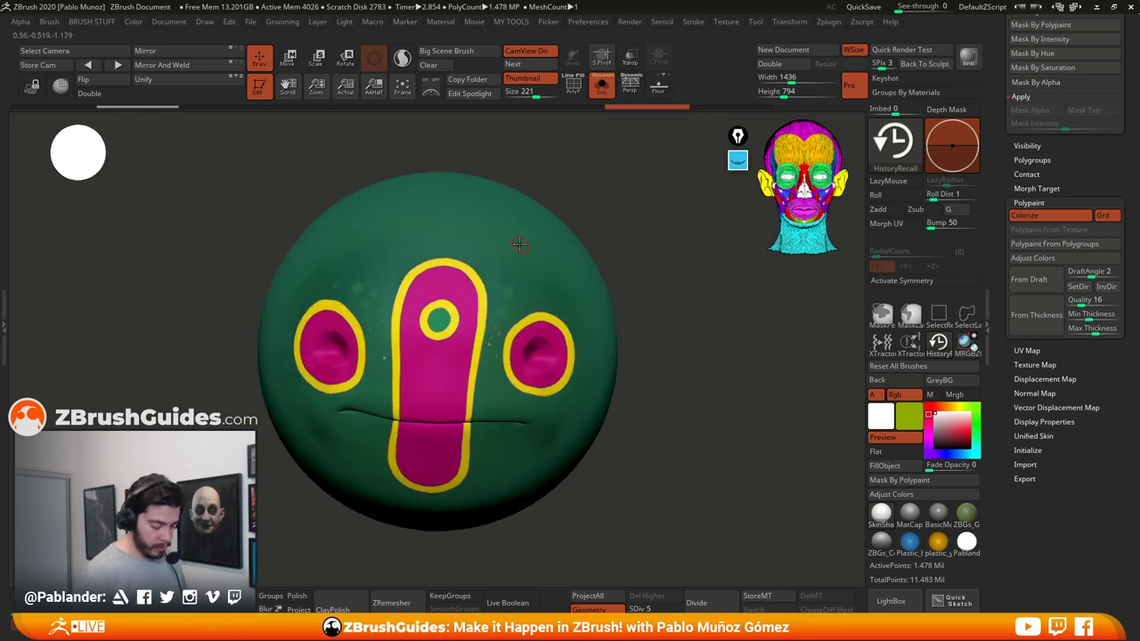
mouse_move(520, 243)
mouse_down()
mouse_move(446, 305)
mouse_move(430, 388)
mouse_up()
mouse_move(383, 236)
mouse_down()
mouse_move(431, 307)
mouse_move(431, 414)
mouse_up()
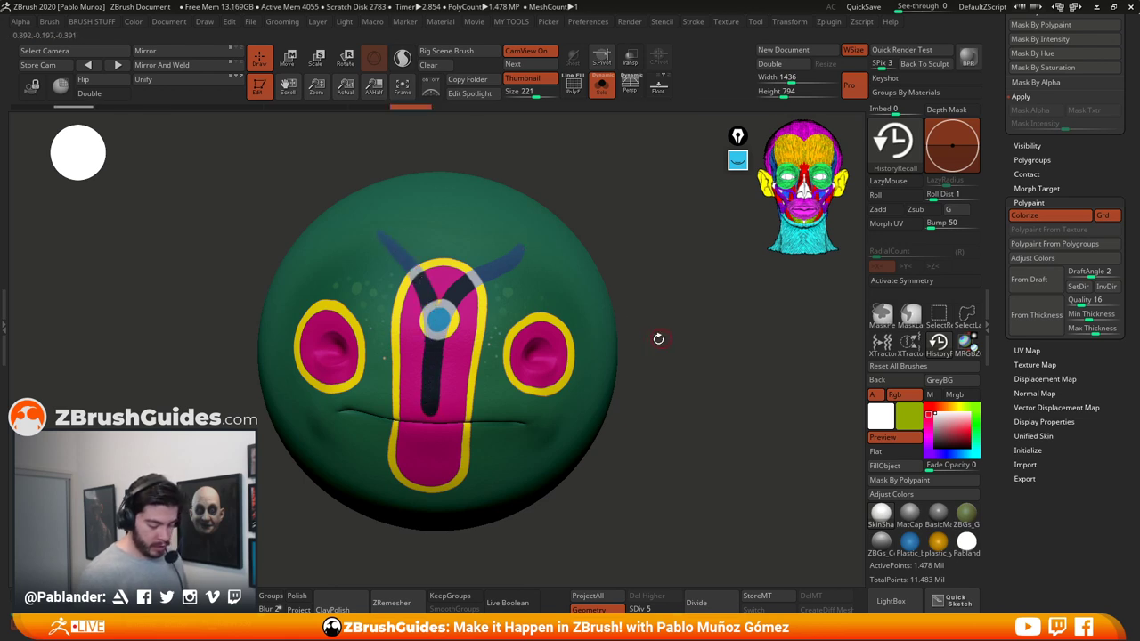
key(ctrl+z)
key(ctrl+z)
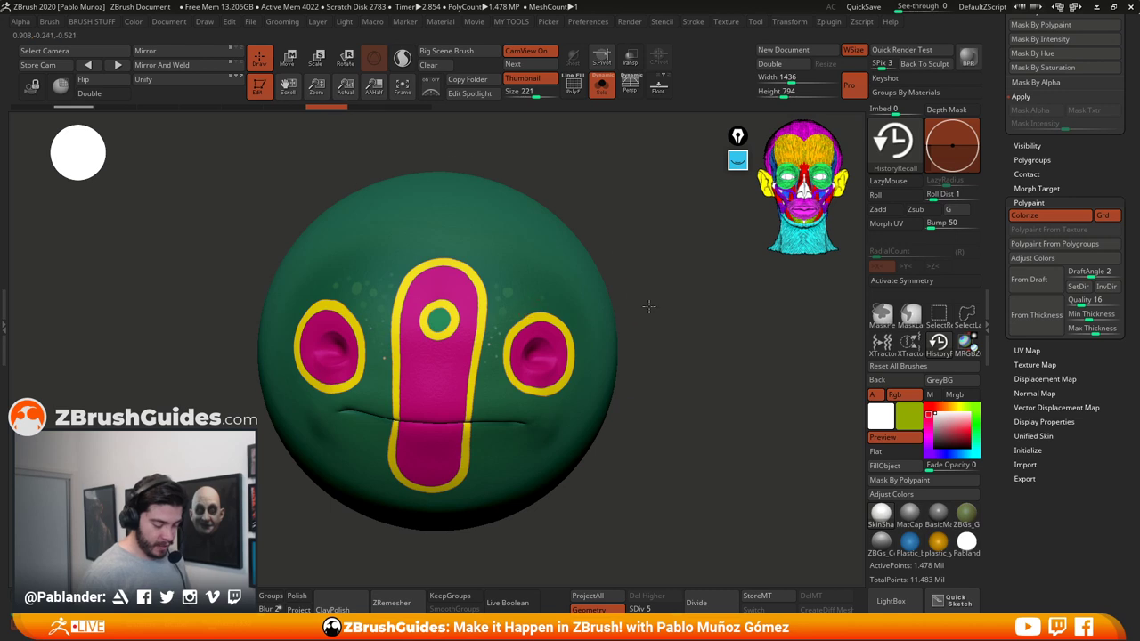
Step: Paint a fan of thin recalled-colour strokes radiating from the central dot across the stripe and forehead
alt+drag(649, 308, 663, 296)
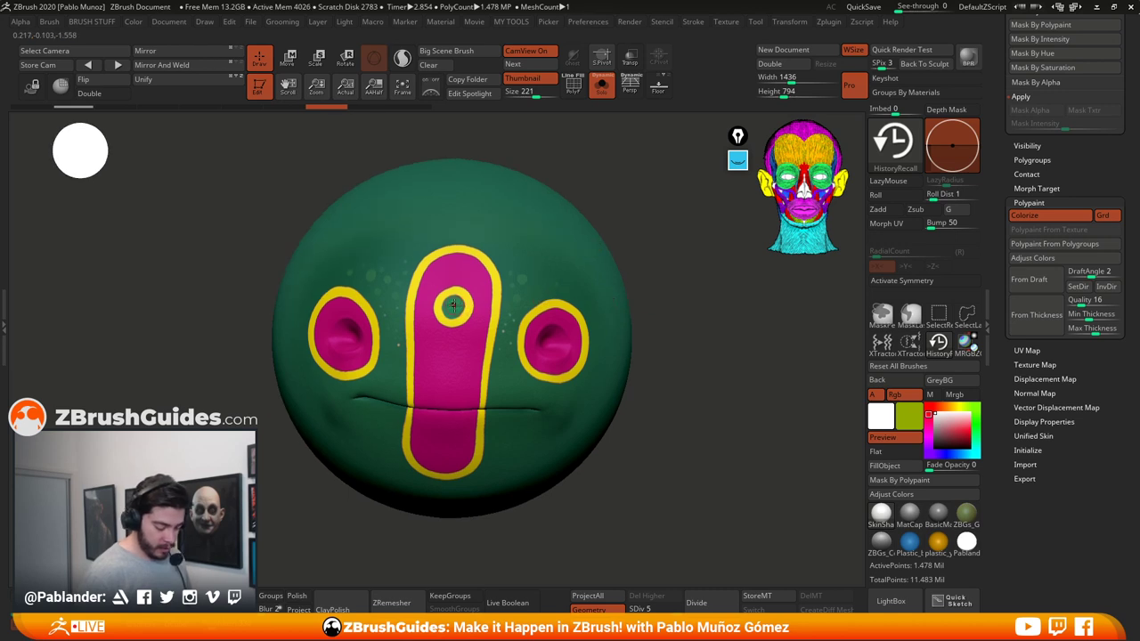
key(space)
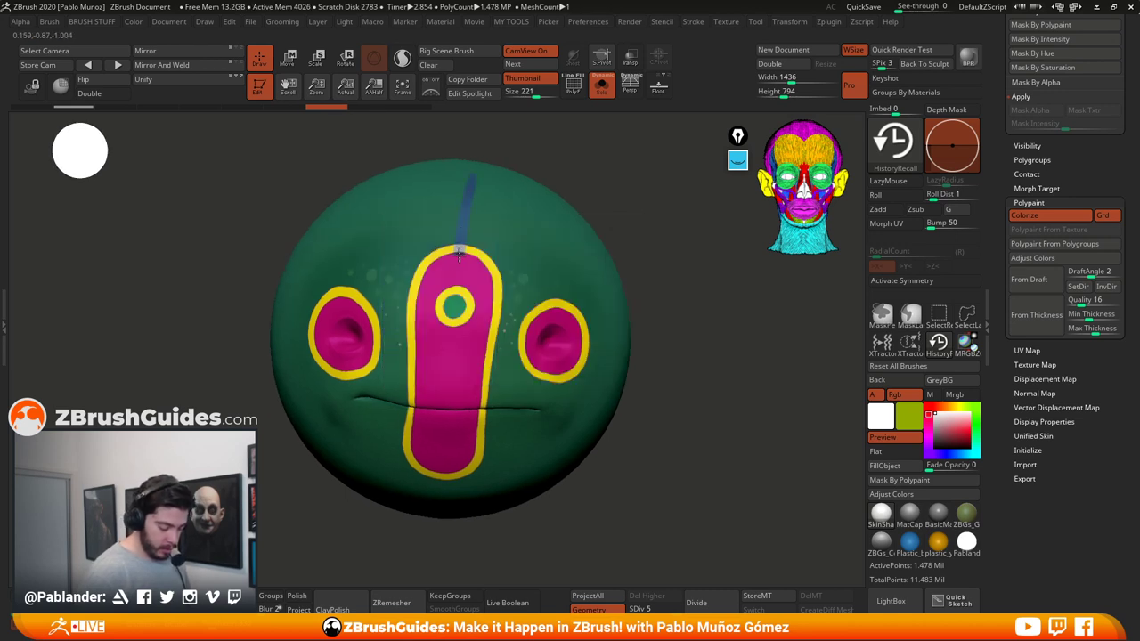
mouse_move(459, 253)
mouse_down()
mouse_move(452, 307)
mouse_move(433, 168)
mouse_up()
mouse_move(448, 303)
mouse_down()
mouse_move(376, 195)
mouse_move(481, 252)
mouse_up()
mouse_move(463, 306)
mouse_down()
mouse_move(531, 246)
mouse_move(595, 268)
mouse_up()
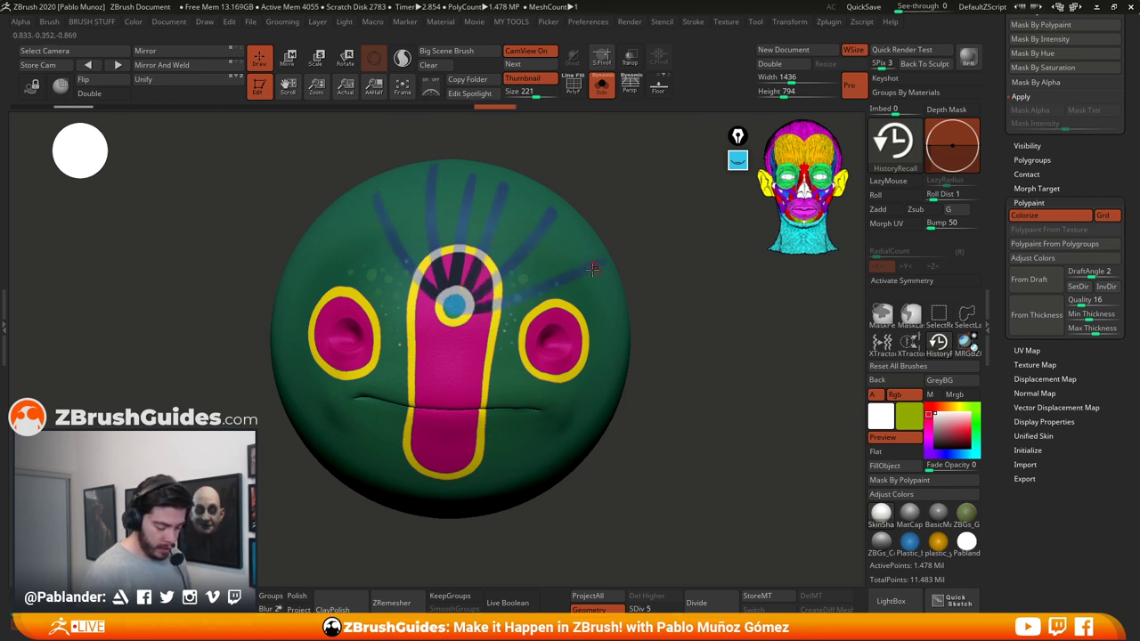
mouse_move(452, 305)
mouse_down()
mouse_move(349, 266)
mouse_move(442, 309)
mouse_up()
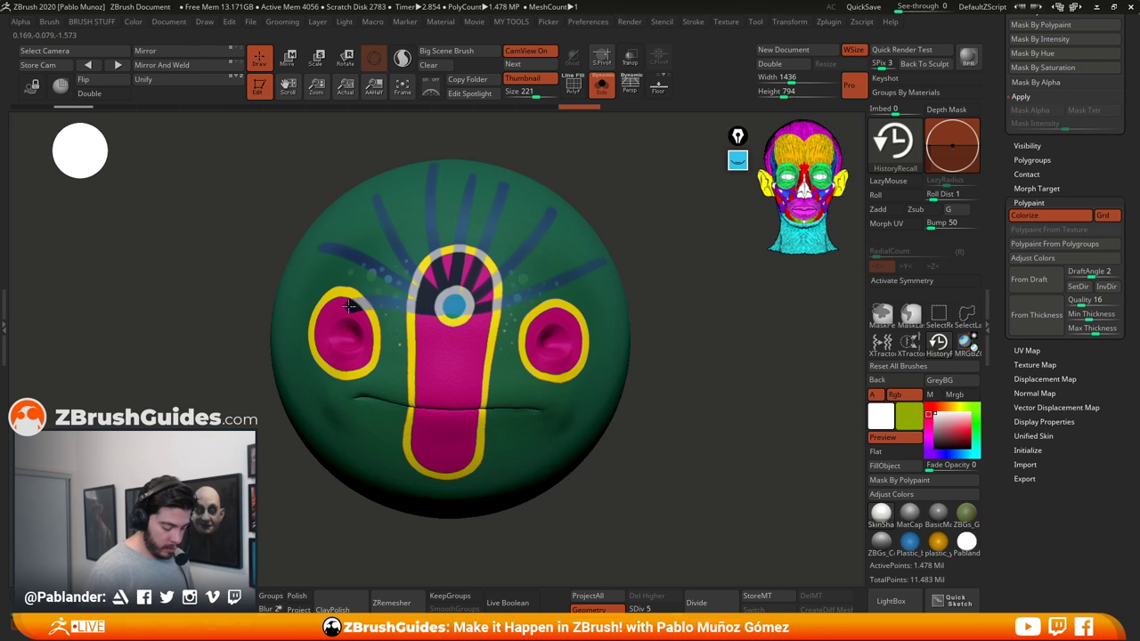
Step: Continue the radiating recalled-colour strokes across both eyes and down the central stripe and lower face
drag(348, 305, 285, 342)
mouse_move(453, 303)
mouse_down()
mouse_move(351, 333)
mouse_move(301, 367)
mouse_move(624, 340)
mouse_up()
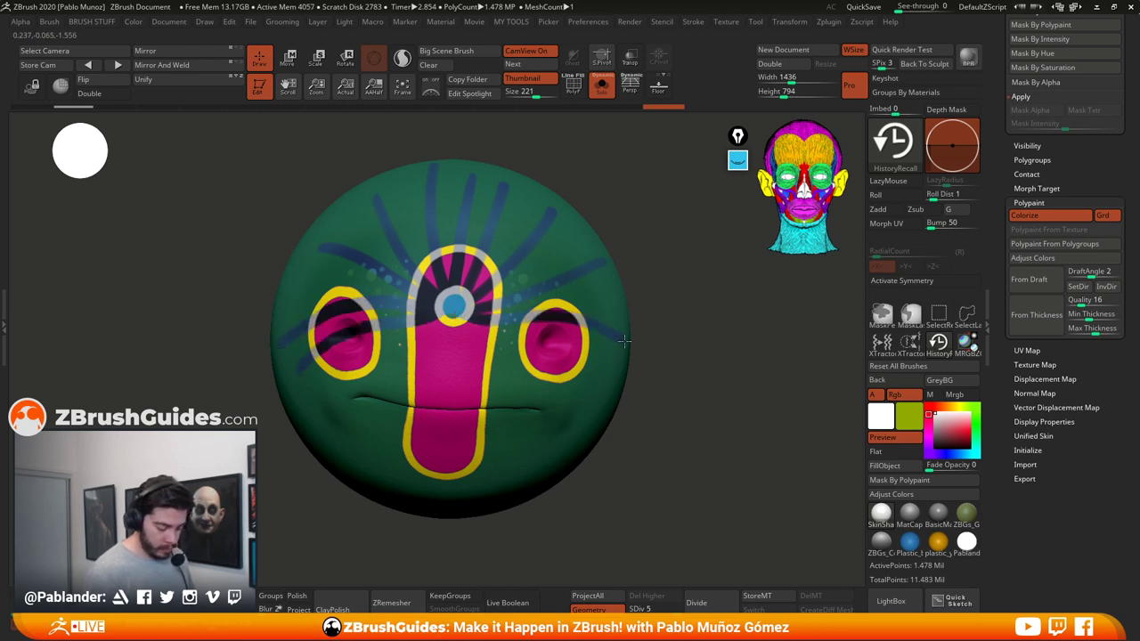
drag(510, 337, 620, 377)
mouse_move(449, 313)
mouse_down()
mouse_move(290, 396)
mouse_move(362, 441)
mouse_move(431, 412)
mouse_move(420, 458)
mouse_up()
drag(448, 339, 477, 467)
drag(458, 325, 482, 381)
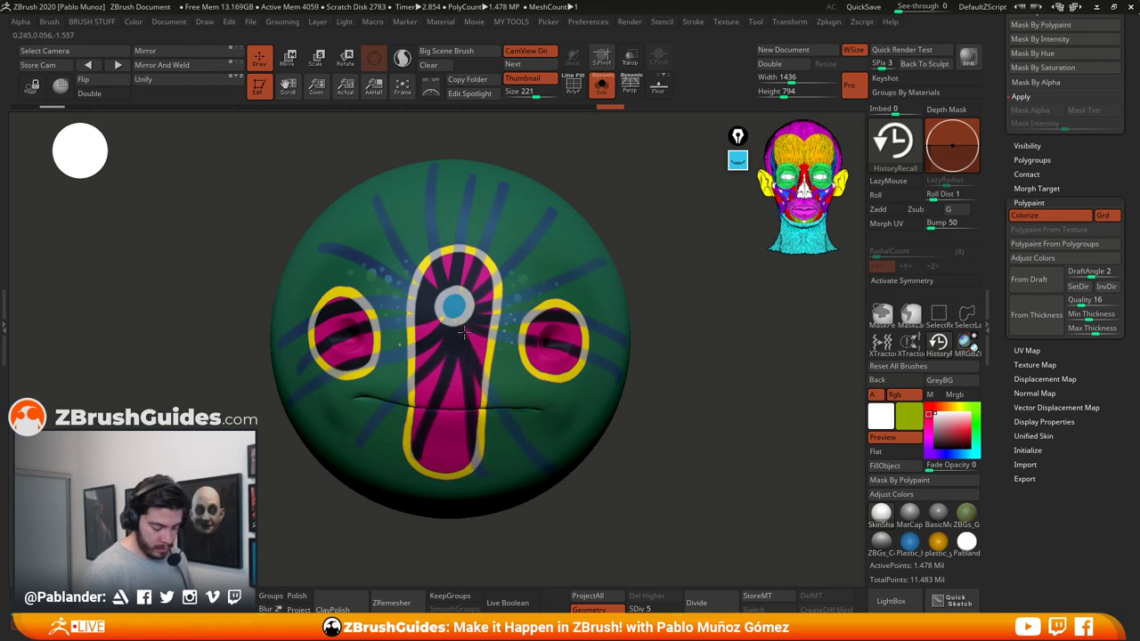
drag(464, 332, 489, 366)
Step: Recall the original blue around the outer edge and underside of the head with a larger brush
alt+drag(667, 464, 649, 367)
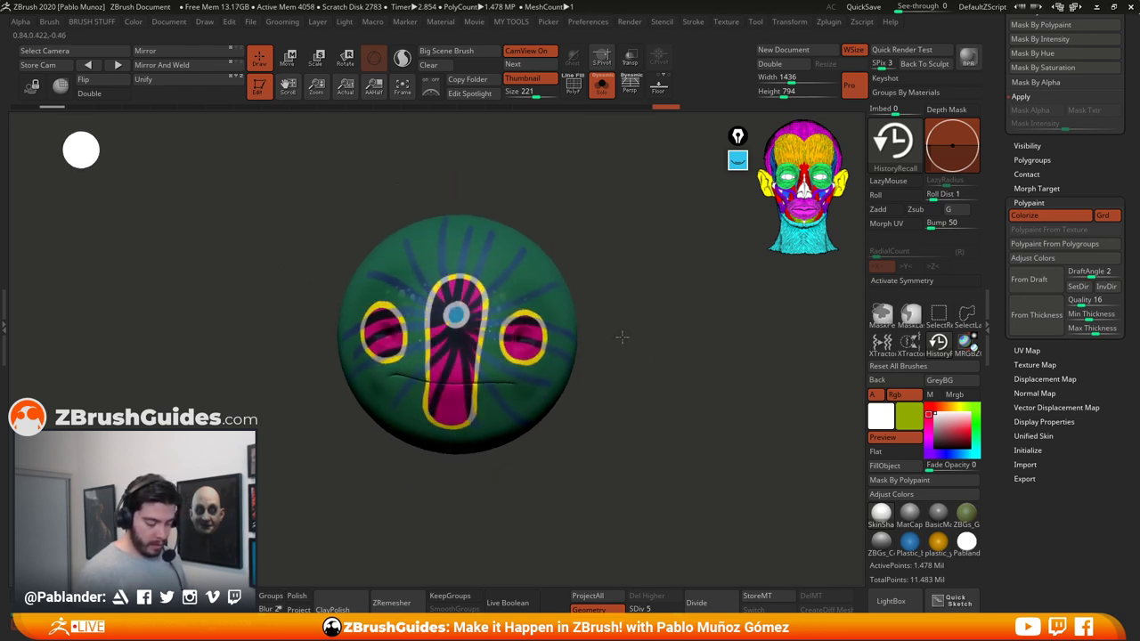
key(space)
drag(720, 343, 599, 311)
mouse_move(566, 257)
mouse_down()
mouse_move(573, 438)
mouse_move(558, 214)
mouse_move(567, 254)
mouse_up()
drag(558, 475, 672, 458)
drag(521, 383, 542, 203)
drag(542, 203, 534, 409)
mouse_move(666, 463)
mouse_down()
mouse_move(582, 443)
mouse_move(743, 437)
mouse_move(660, 368)
mouse_up()
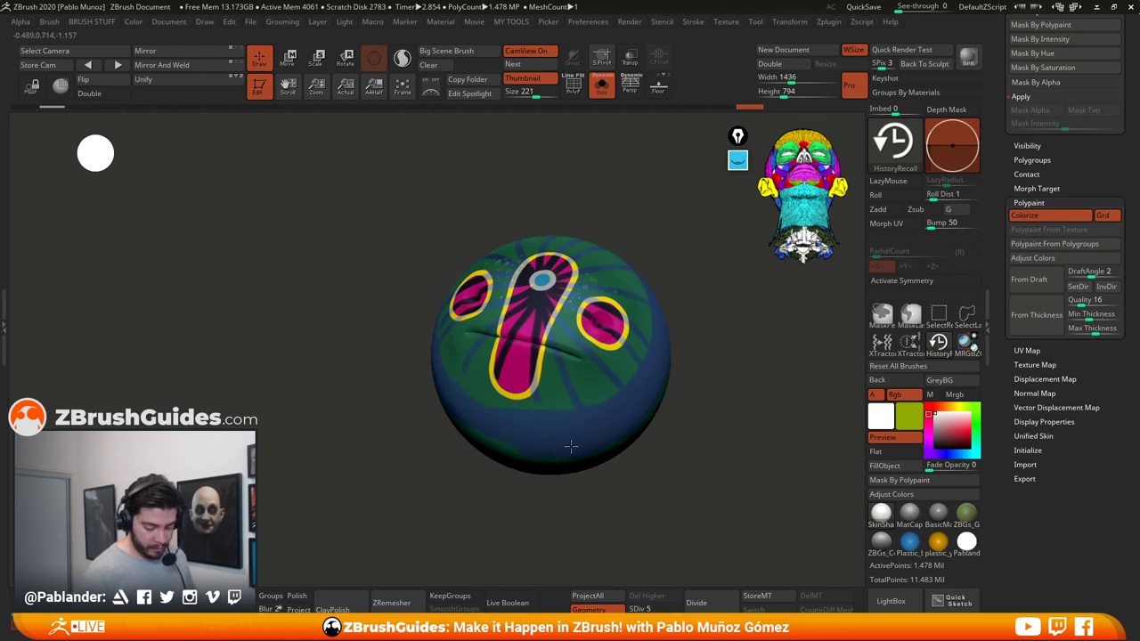
mouse_move(571, 446)
mouse_down()
mouse_move(689, 409)
mouse_move(713, 373)
mouse_move(507, 256)
mouse_move(669, 330)
mouse_move(673, 397)
mouse_move(694, 390)
mouse_move(687, 383)
mouse_move(707, 409)
mouse_move(647, 360)
mouse_up()
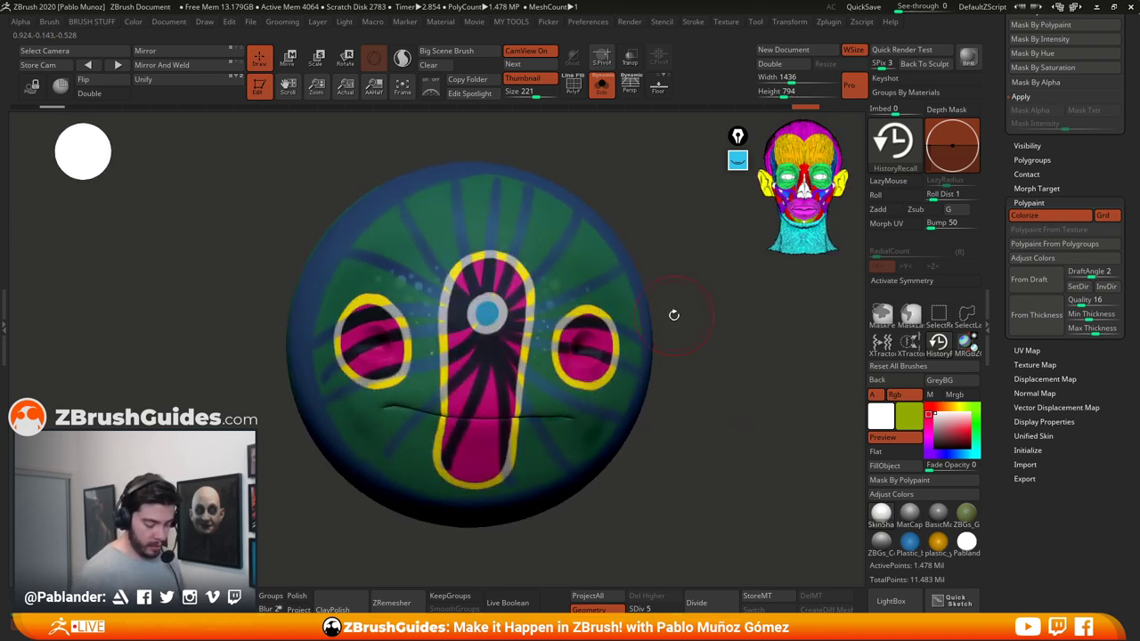
drag(675, 315, 570, 310)
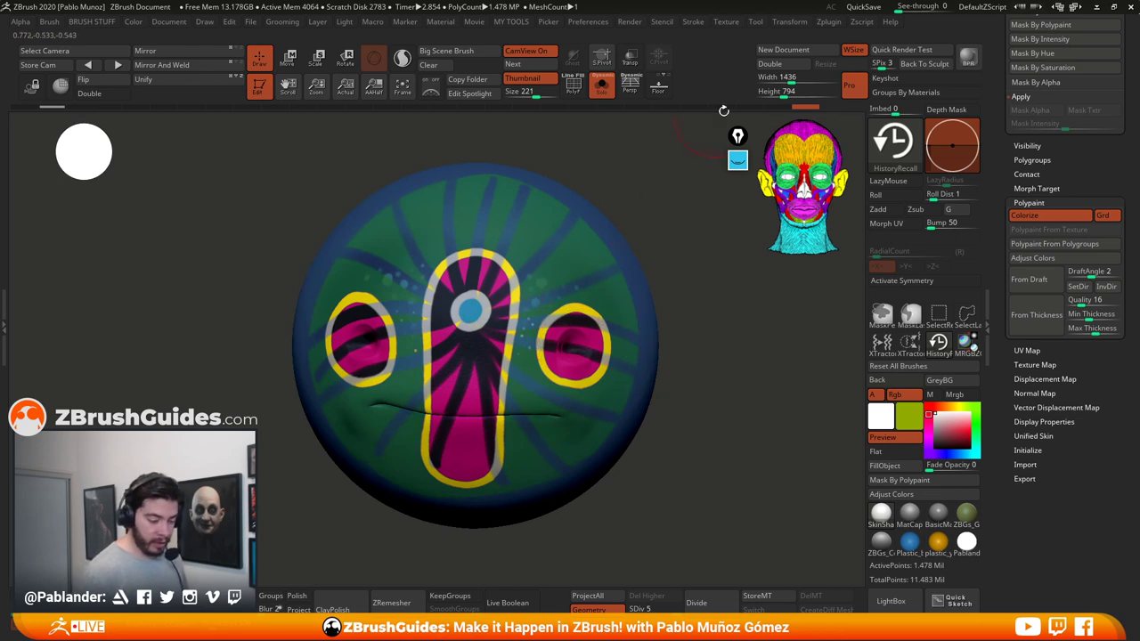
Step: Make Undo History state 6 of 29 the recall source and restore the dark fill with yellow outlines on both eyes
mouse_move(714, 108)
mouse_down()
mouse_move(147, 120)
mouse_move(155, 110)
mouse_move(845, 108)
mouse_up()
ctrl+click(163, 105)
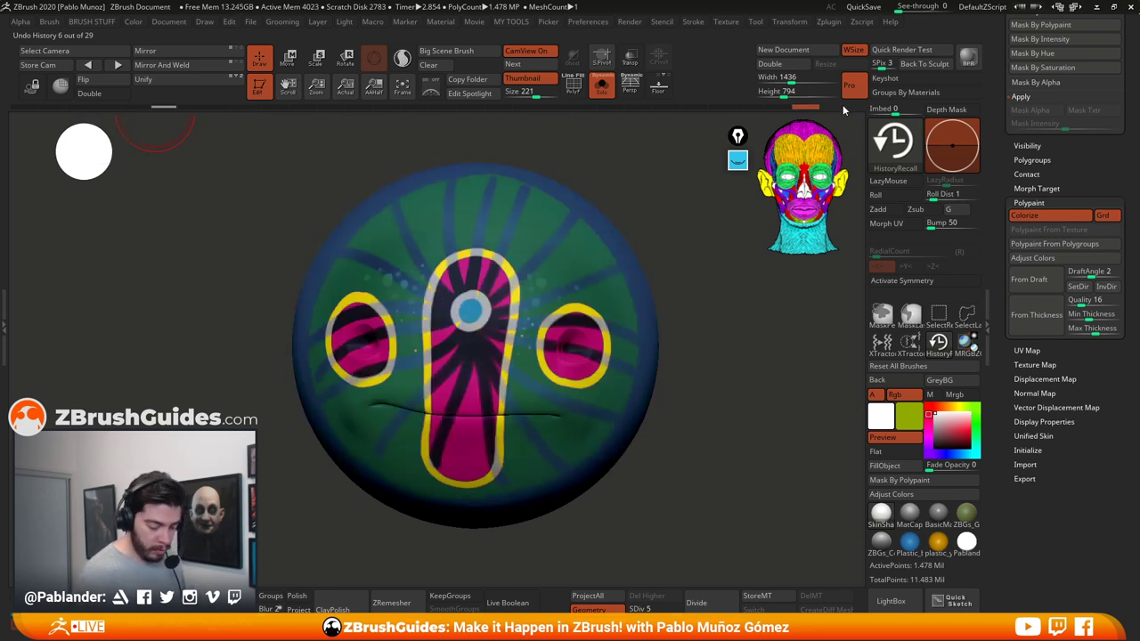
drag(697, 339, 683, 338)
drag(566, 340, 559, 338)
drag(700, 318, 757, 325)
key(ctrl+z)
key(ctrl+z)
key(ctrl+z)
key(ctrl+z)
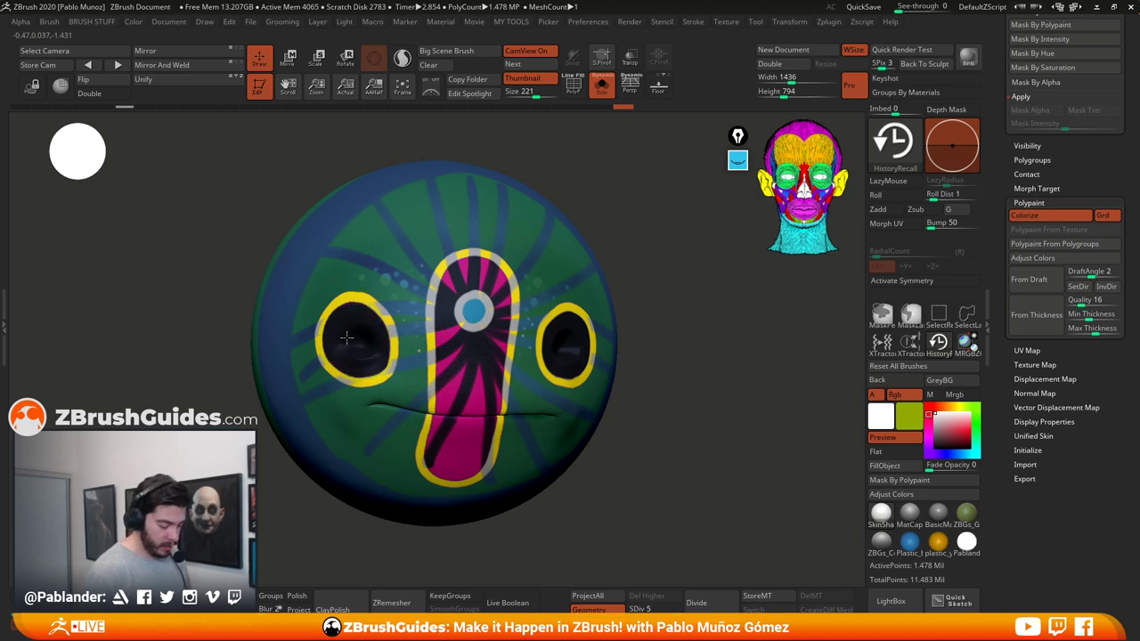
drag(371, 330, 367, 324)
drag(699, 364, 669, 366)
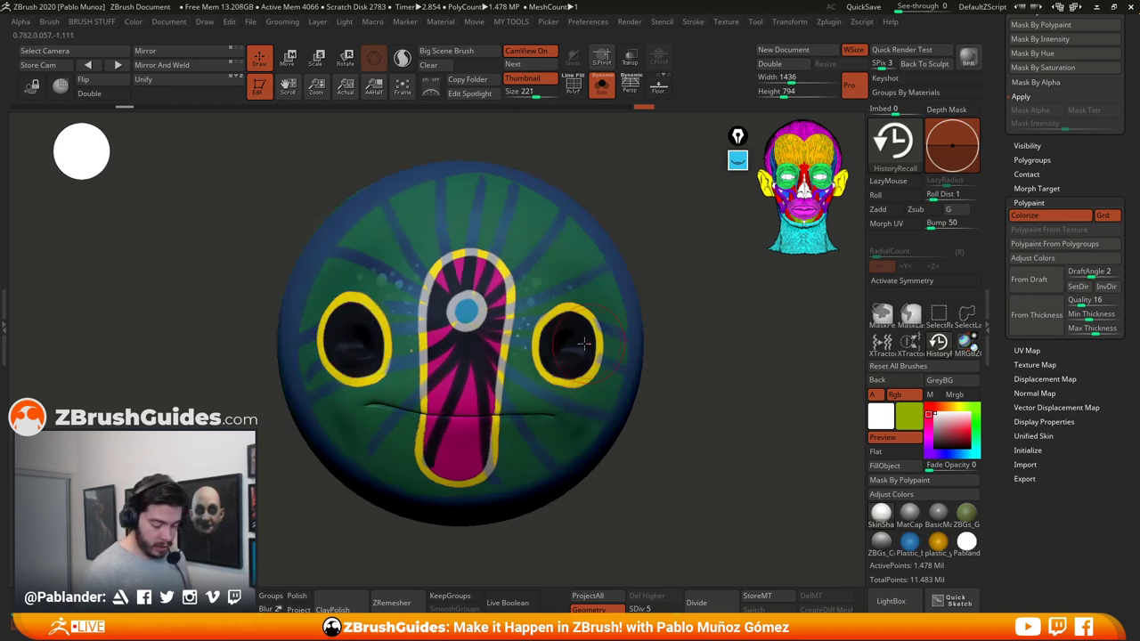
drag(564, 336, 559, 340)
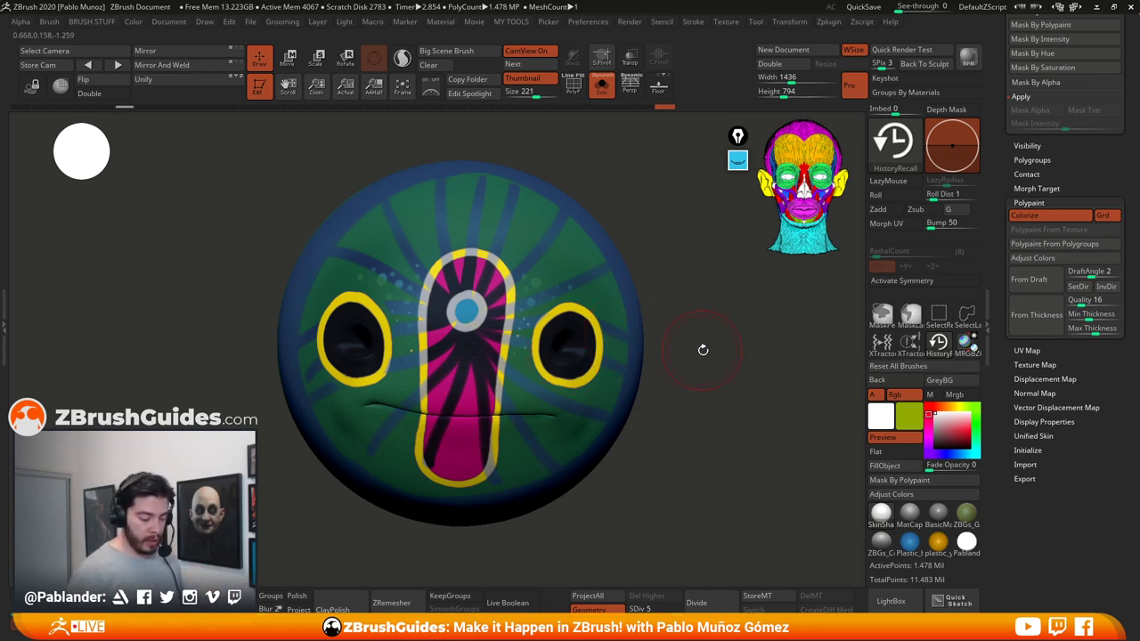
Step: Make the original blue undo history state the recall source and restore its colours across the front of the face at draw size 192
mouse_move(703, 350)
mouse_down()
mouse_move(682, 339)
mouse_move(653, 117)
mouse_move(78, 106)
mouse_up()
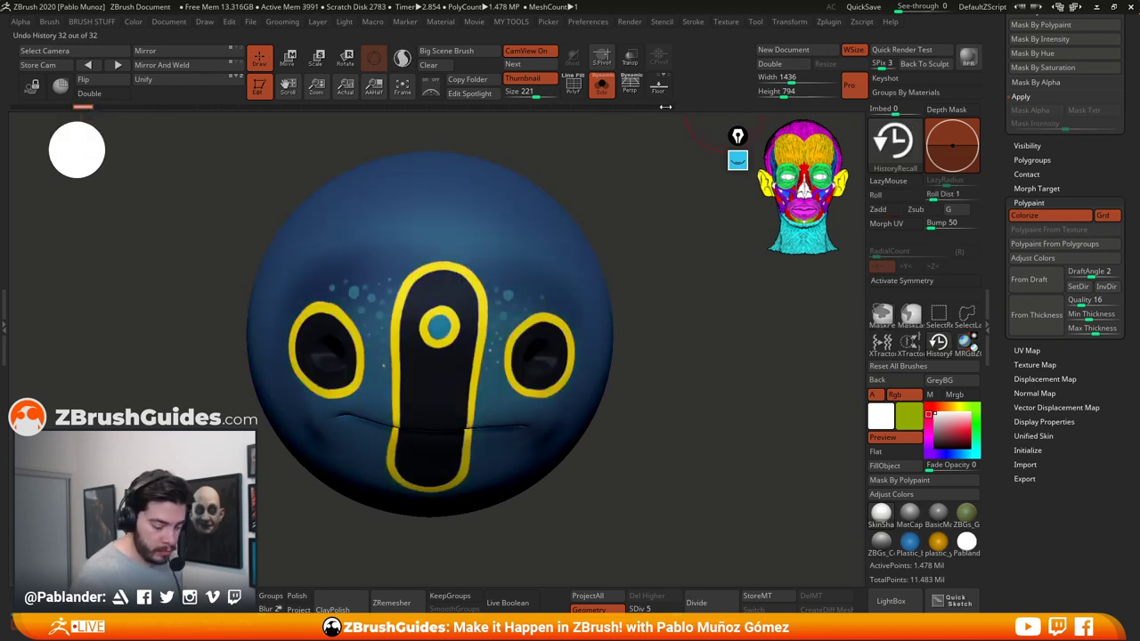
click(675, 107)
key(space)
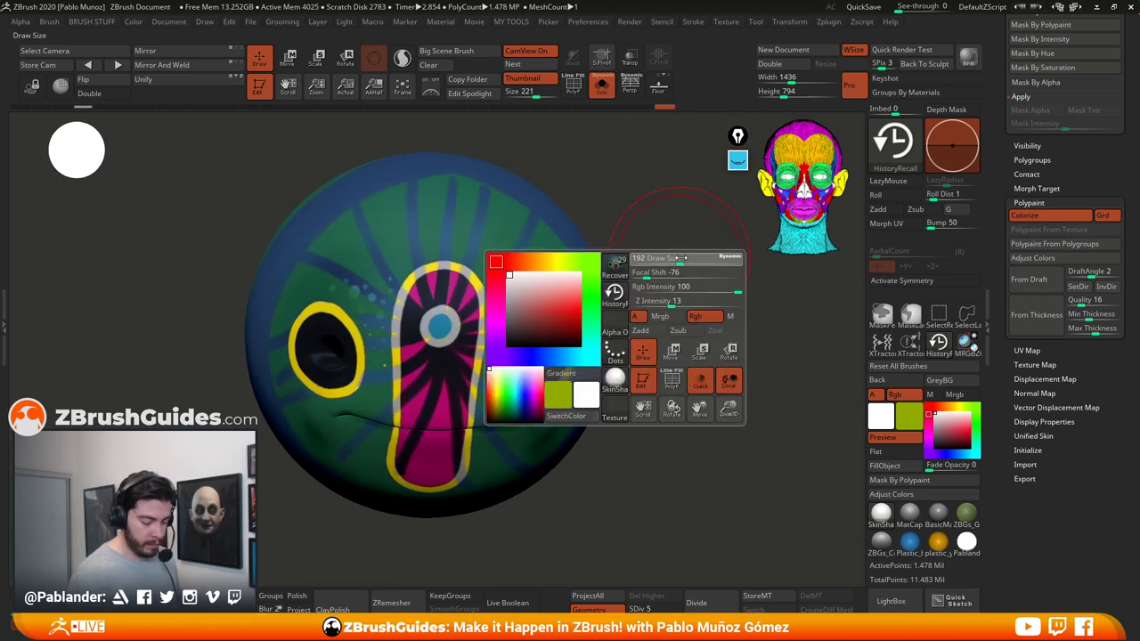
mouse_move(445, 285)
mouse_down()
mouse_move(343, 263)
mouse_move(327, 331)
mouse_up()
mouse_move(633, 383)
ctrl+right_down()
mouse_move(632, 348)
mouse_move(713, 347)
ctrl+right_up()
mouse_move(391, 424)
mouse_down()
mouse_move(437, 392)
mouse_move(468, 347)
mouse_up()
Step: Recall the original blue over the cheek, side of the head and forehead with the HistoryRecall brush
right_drag(615, 374, 545, 428)
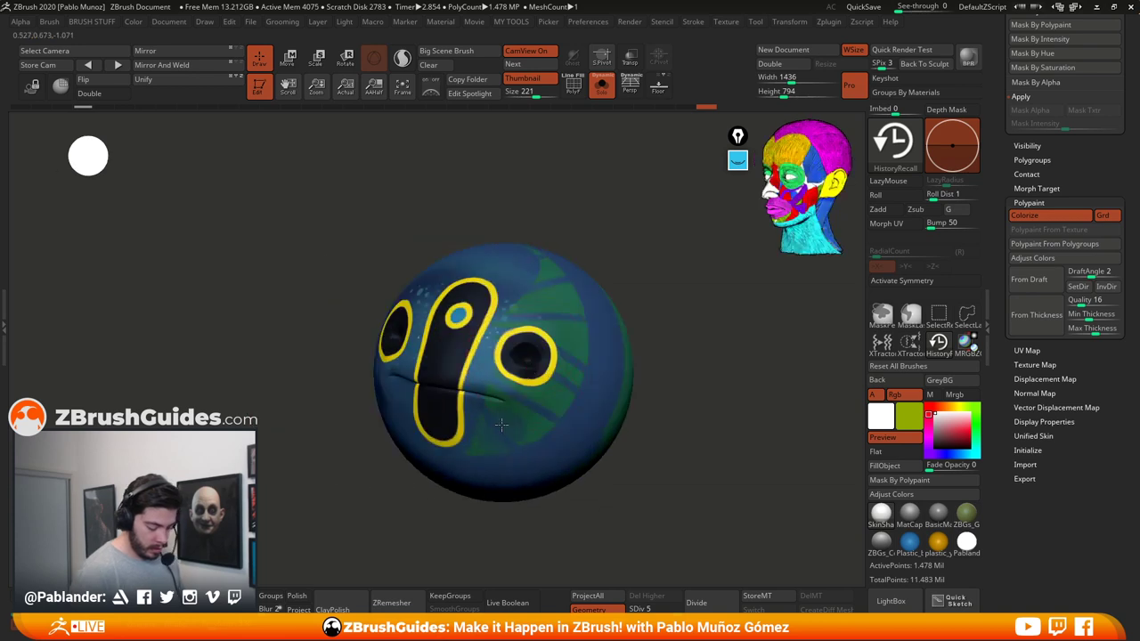
drag(502, 425, 527, 326)
right_drag(686, 276, 637, 334)
drag(540, 242, 554, 266)
right_drag(699, 308, 680, 326)
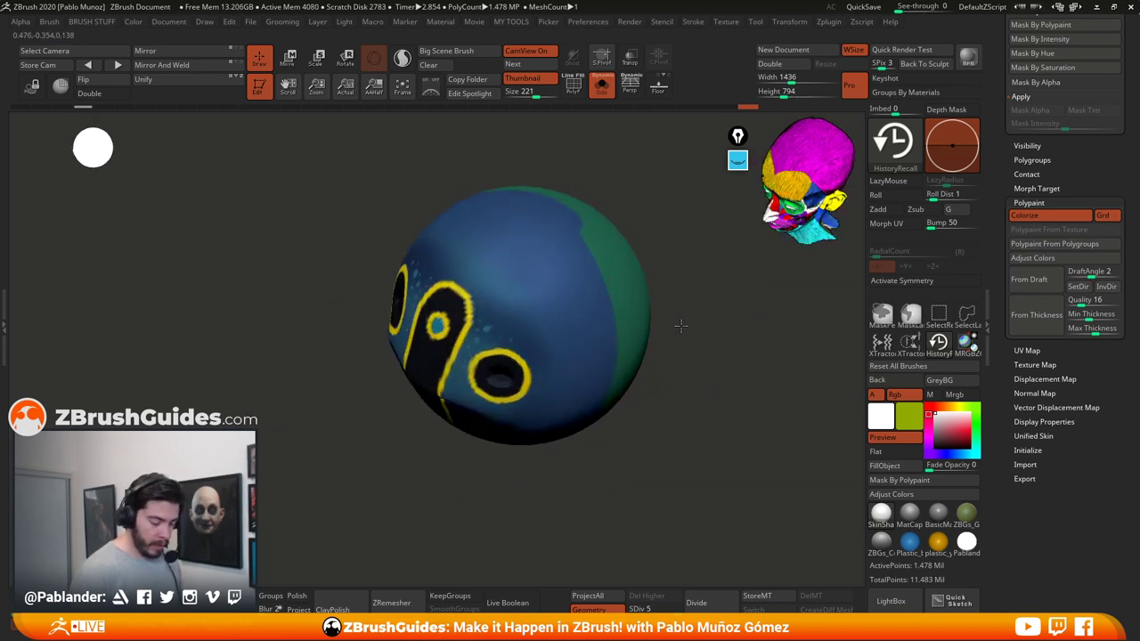
key(ctrl+shift+z)
key(ctrl+shift+z)
key(ctrl+shift+z)
key(ctrl+shift+z)
key(ctrl+shift+z)
key(ctrl+shift+z)
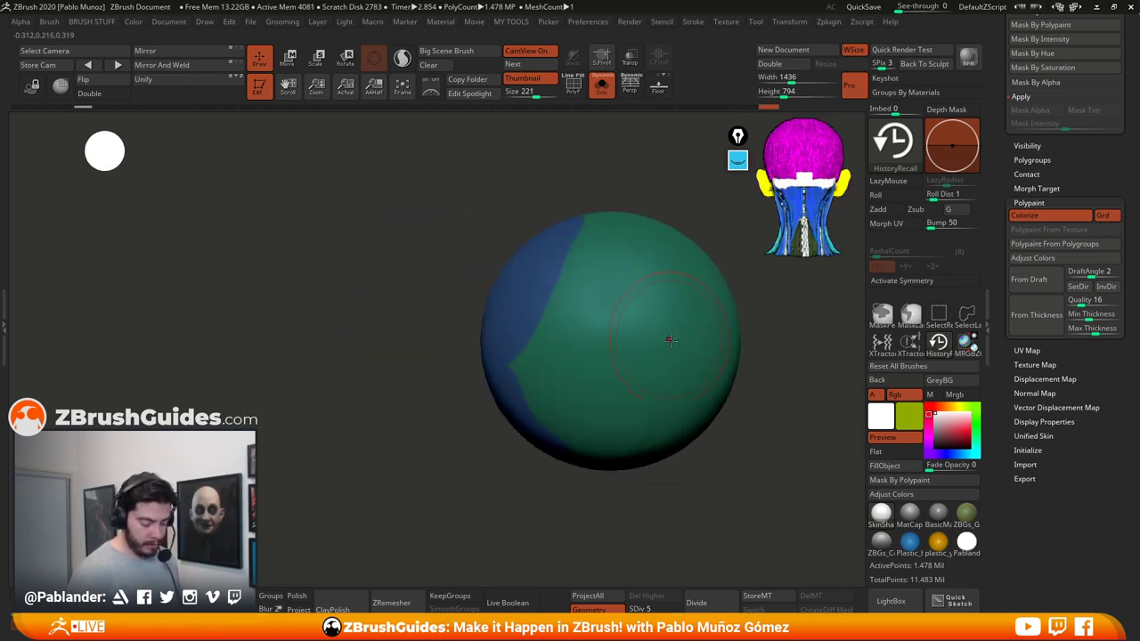
Step: Extend the recalled blue from the side of the head toward the green back
key(ctrl+shift+z)
key(ctrl+shift+z)
key(ctrl+shift+z)
key(ctrl+shift+z)
key(ctrl+shift+z)
key(ctrl+shift+z)
key(ctrl+shift+z)
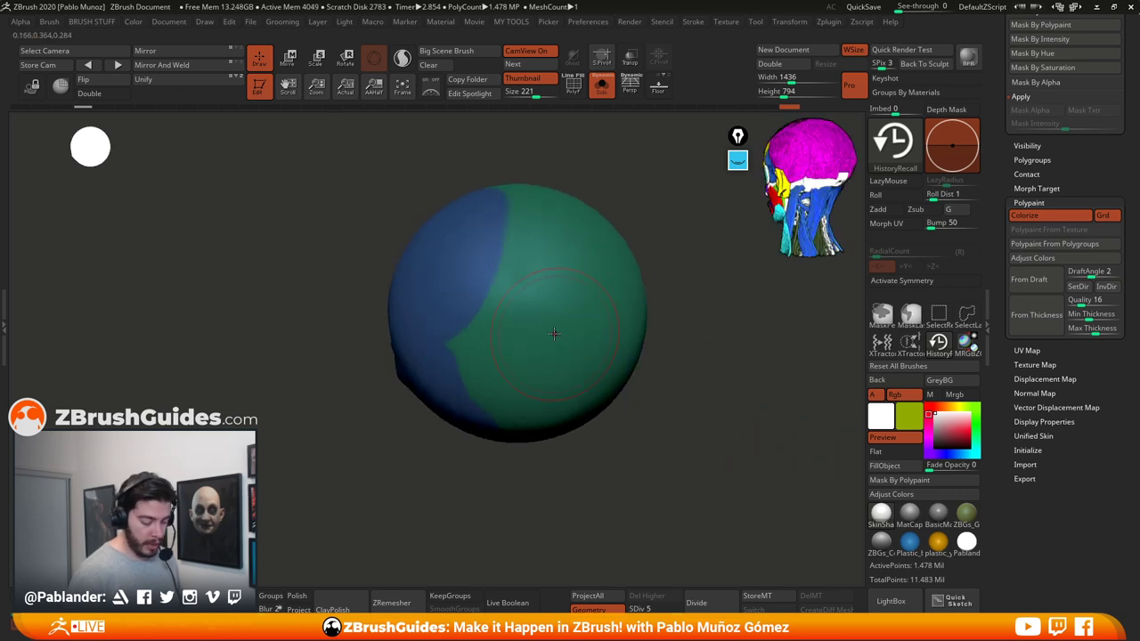
key(ctrl+shift+z)
key(ctrl+shift+z)
key(ctrl+shift+z)
key(ctrl+shift+z)
key(ctrl+shift+z)
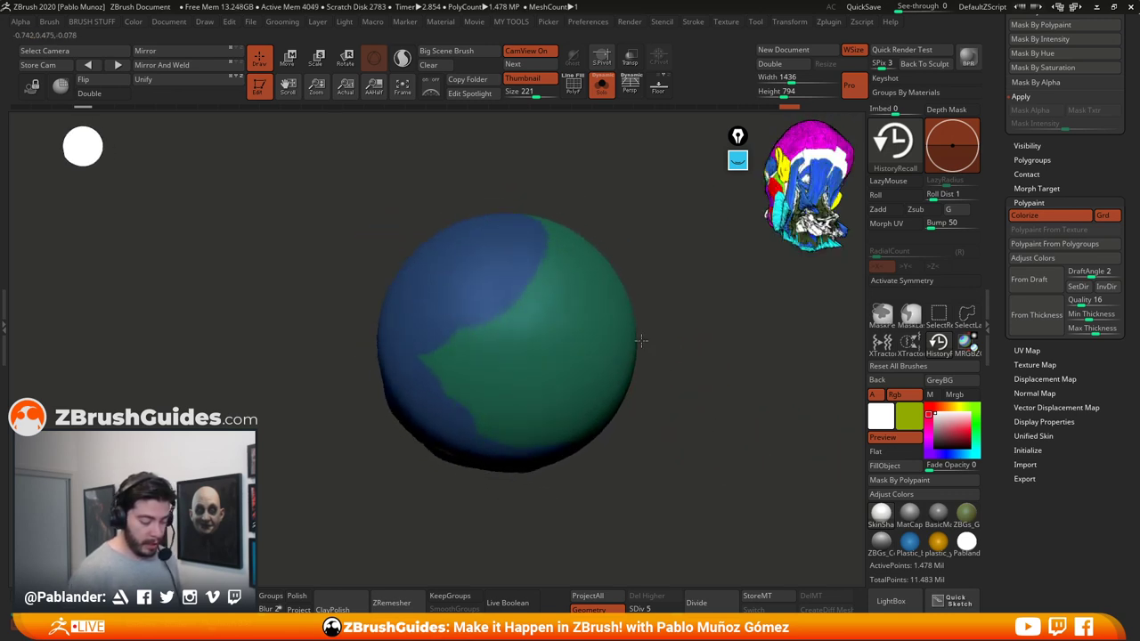
Step: Recall the blue over the underside and lower back of the head
drag(528, 322, 534, 401)
drag(662, 397, 687, 349)
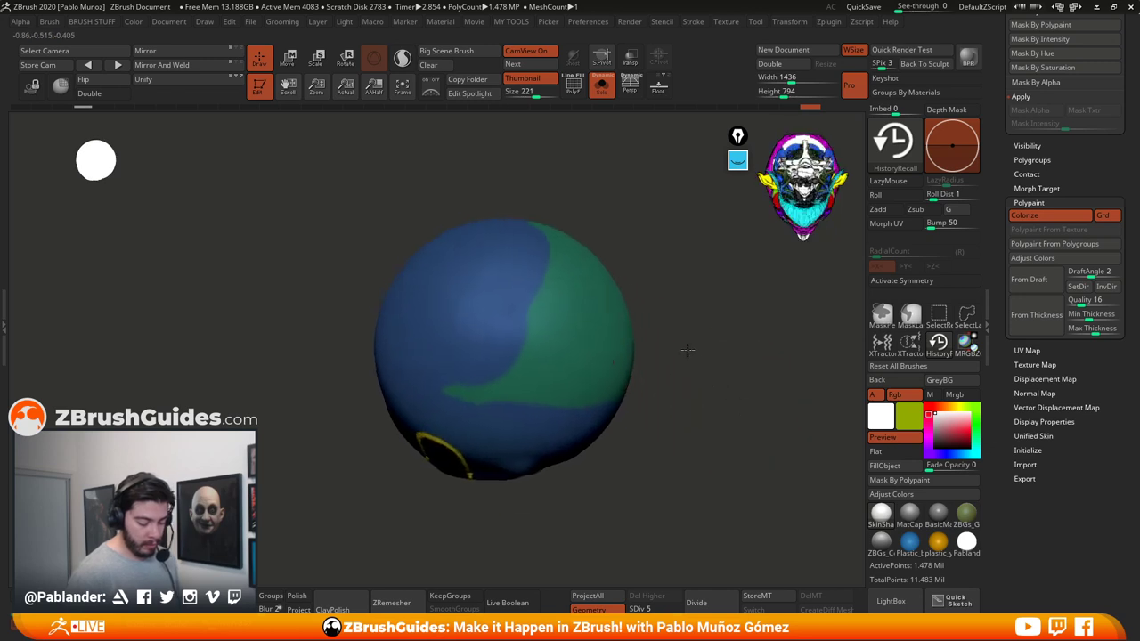
drag(533, 331, 481, 374)
alt+drag(629, 496, 657, 391)
key(ctrl+shift+z)
key(ctrl+shift+z)
key(ctrl+shift+z)
key(ctrl+shift+z)
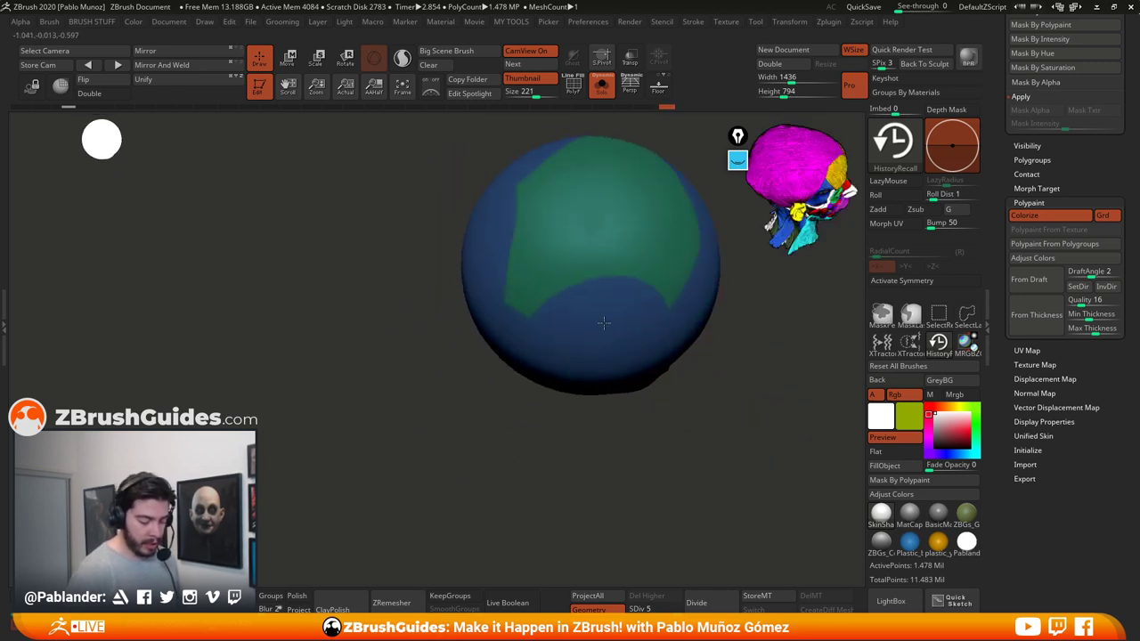
Step: Paint the recalled blue over most of the remaining green area on the back of the head
key(ctrl+shift+z)
key(ctrl+shift+z)
key(ctrl+shift+z)
key(ctrl+shift+z)
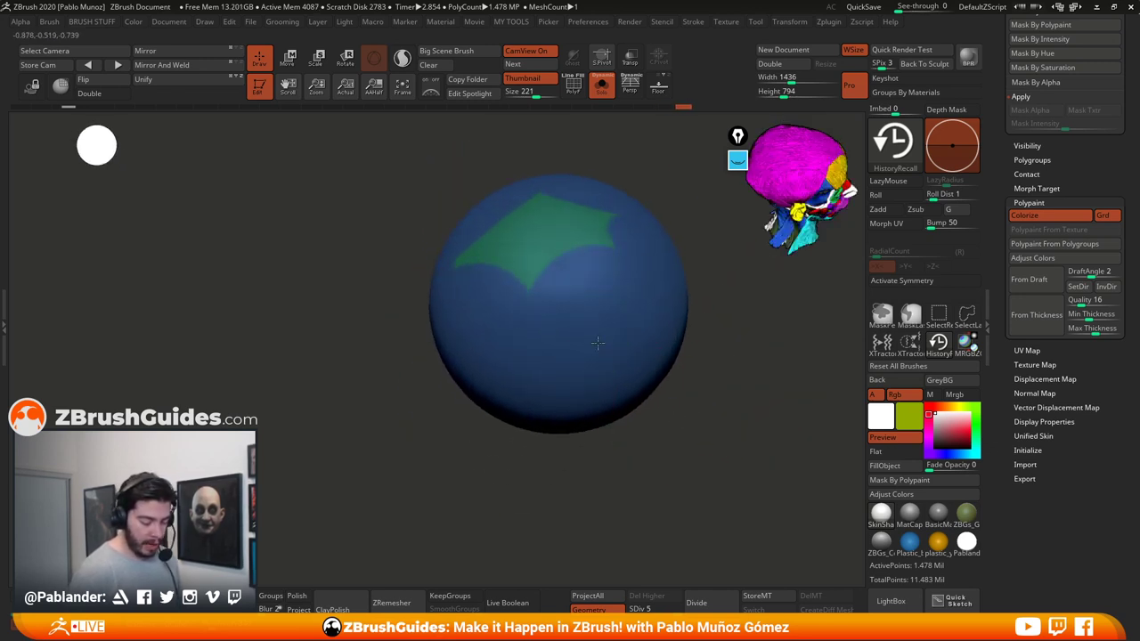
key(ctrl+shift+z)
key(ctrl+shift+z)
key(ctrl+shift+z)
key(ctrl+shift+z)
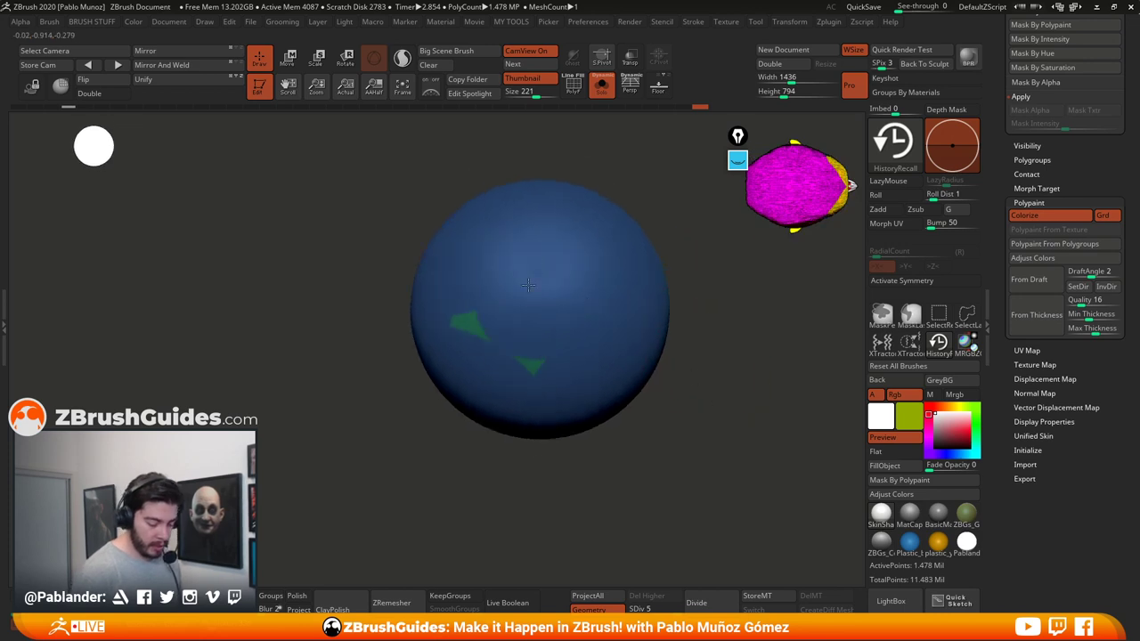
Step: Cover the last small green patches on the back with the recalled blue and bring the face to the front
mouse_move(674, 312)
mouse_down()
mouse_move(644, 295)
mouse_move(660, 363)
mouse_up()
key(ctrl+shift+z)
key(ctrl+shift+z)
key(ctrl+shift+z)
key(ctrl+shift+z)
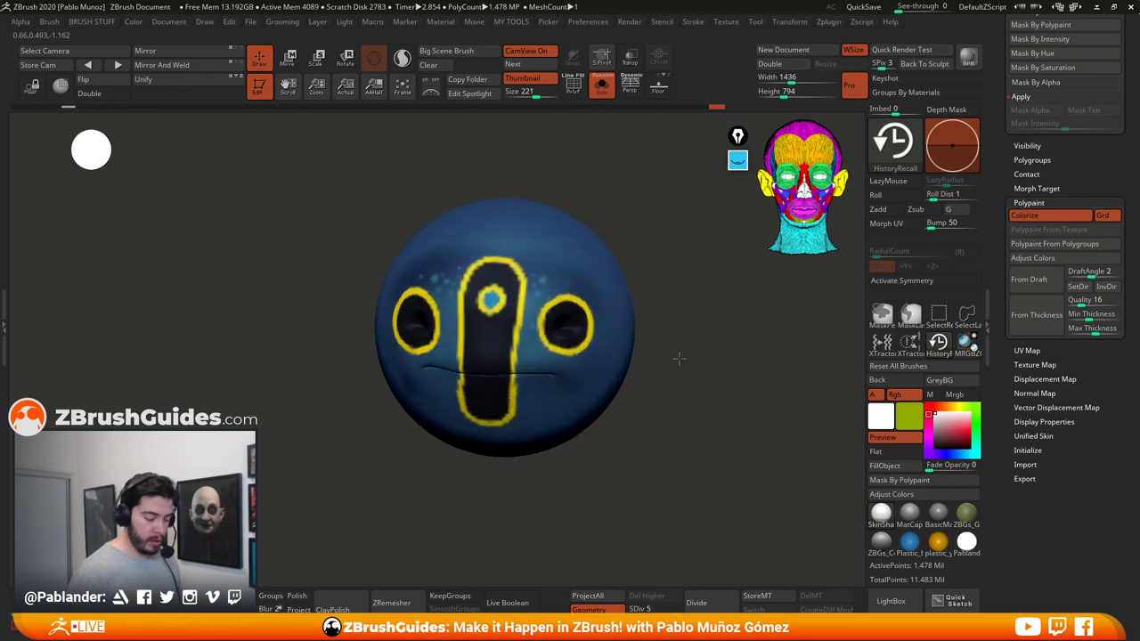
drag(656, 348, 665, 389)
alt+drag(655, 335, 687, 392)
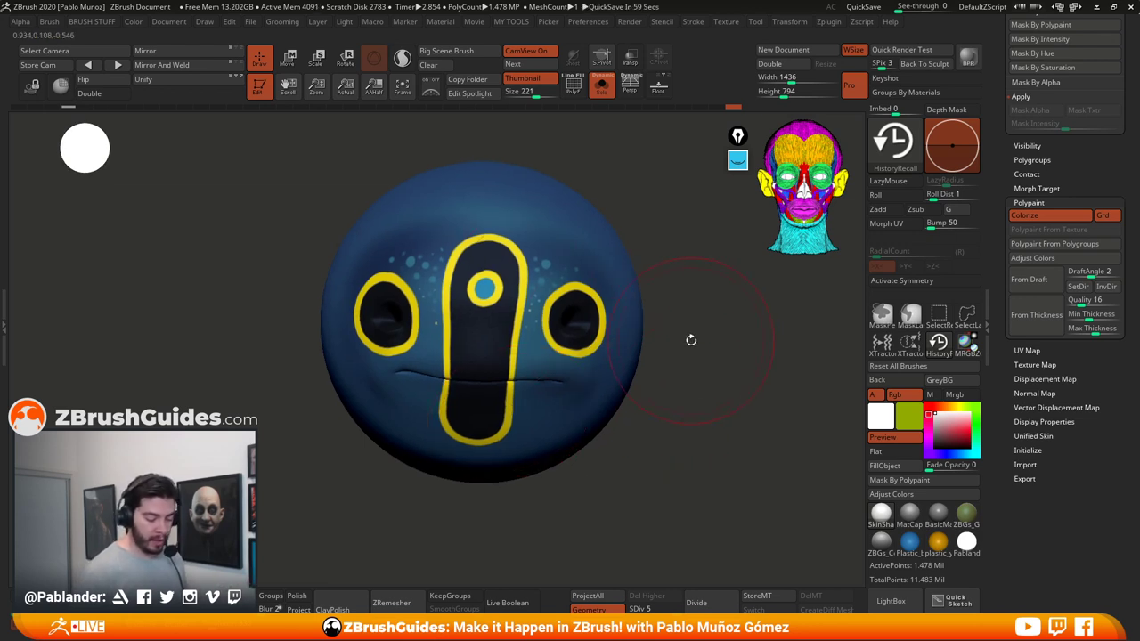
Step: Reduce the brush's draw size to 87
key(ctrl+shift+z)
key(space)
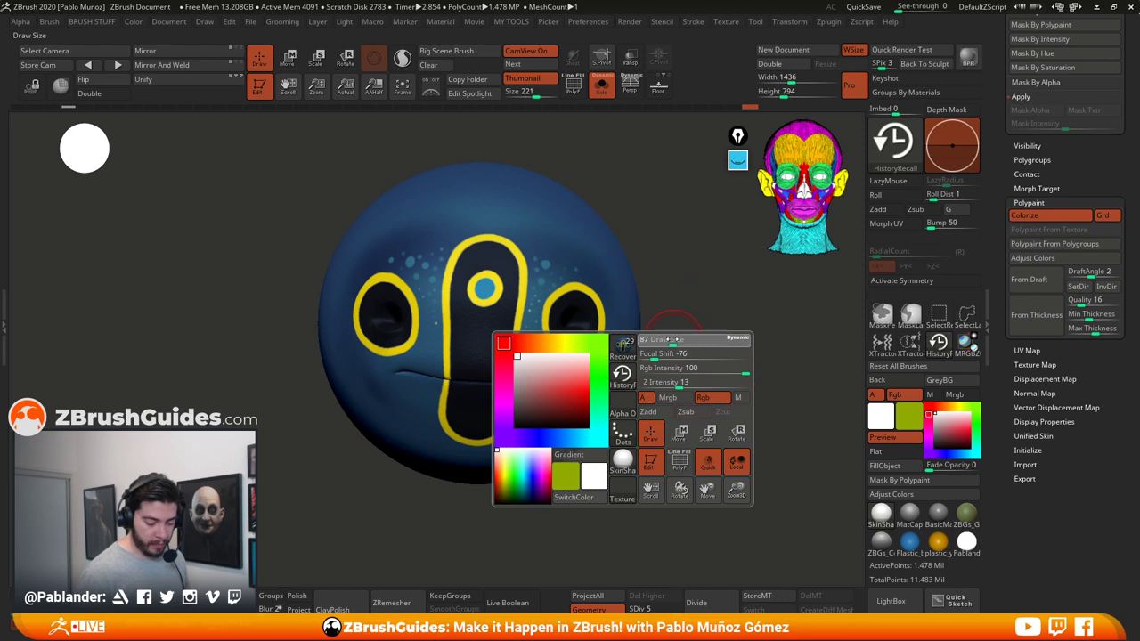
drag(697, 333, 691, 375)
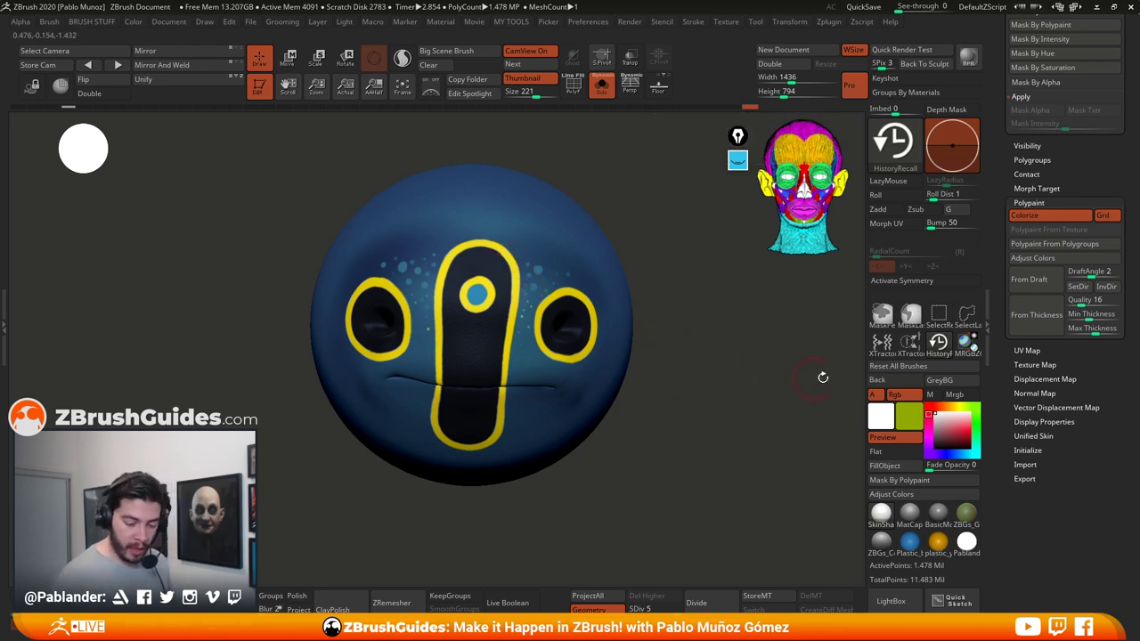
Step: Add surface noise to the head in NoiseMaker with strength -0.00191 and noise scale 12.64486
drag(1054, 187, 1043, 313)
drag(1051, 160, 1048, 368)
click(1041, 235)
click(1033, 300)
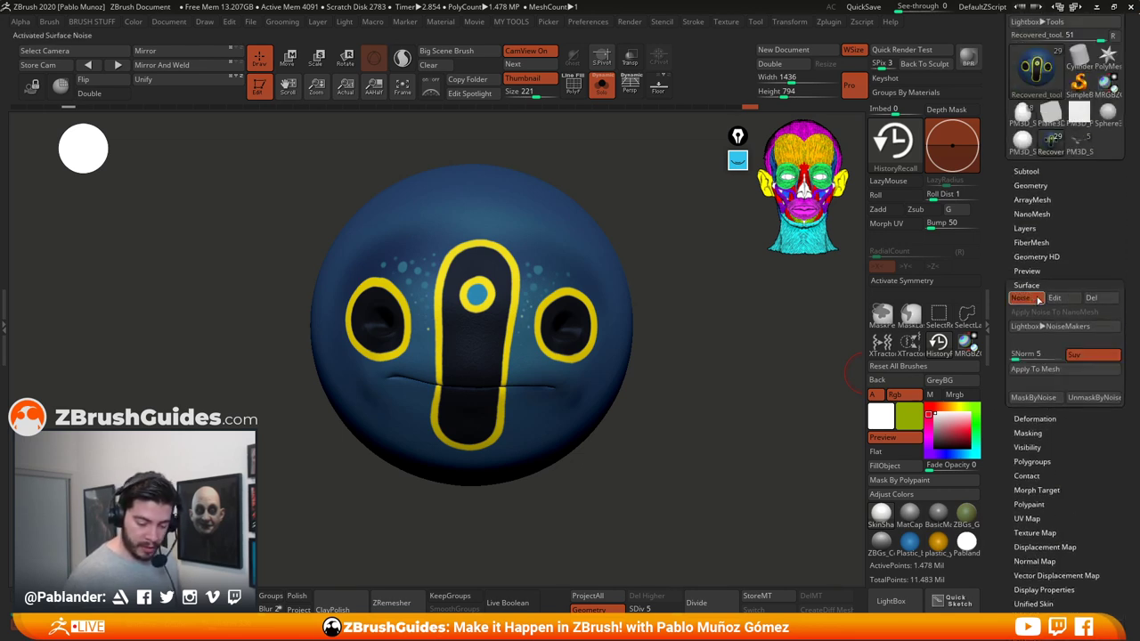
click(1055, 297)
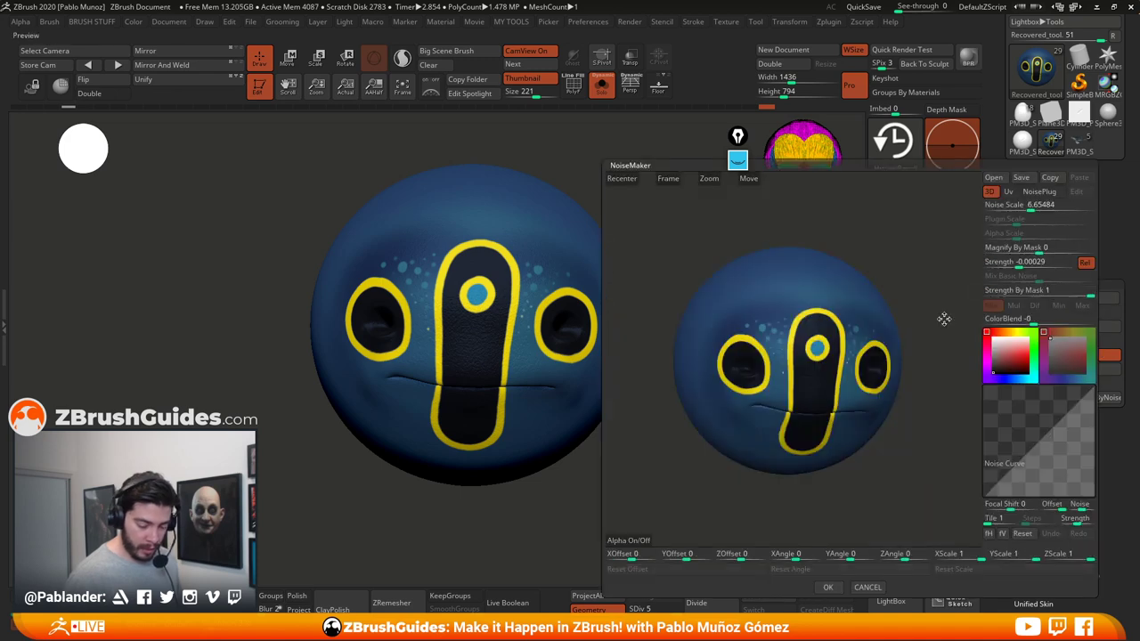
alt+drag(944, 319, 826, 413)
drag(1020, 264, 1016, 264)
drag(1031, 208, 1038, 208)
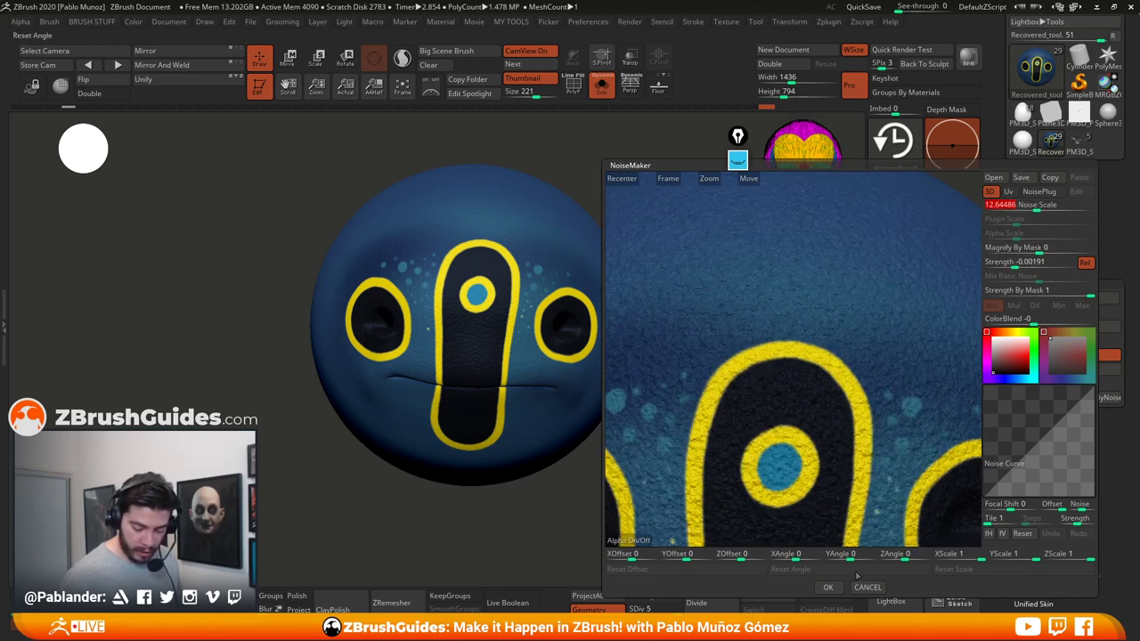
click(828, 588)
Step: Apply the surface noise to the head's mesh
drag(709, 361, 851, 374)
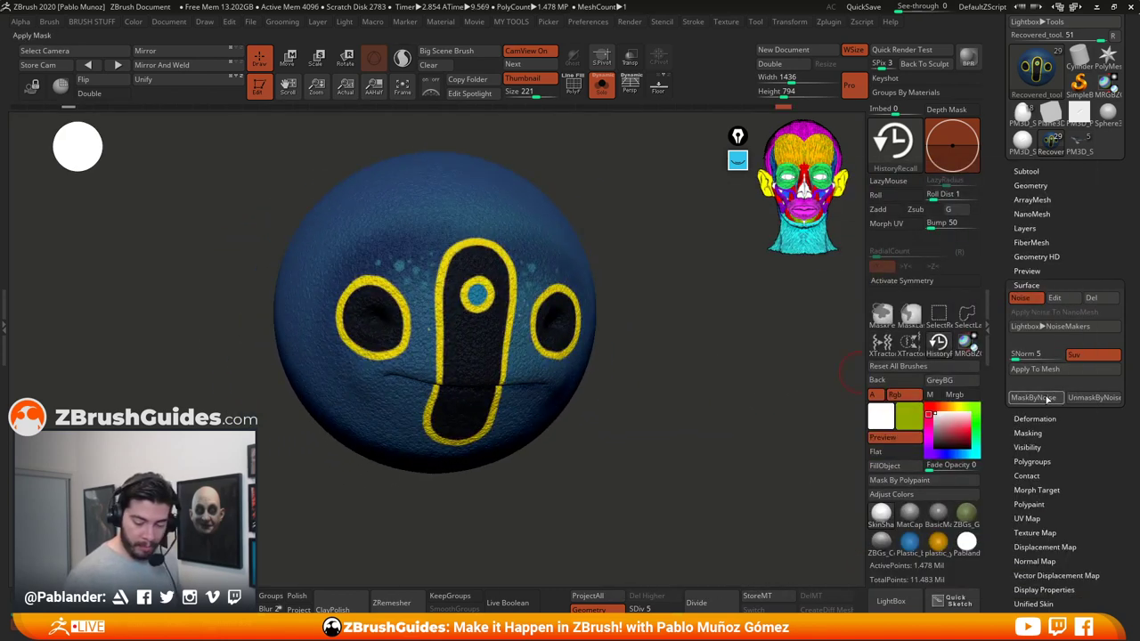
click(1035, 368)
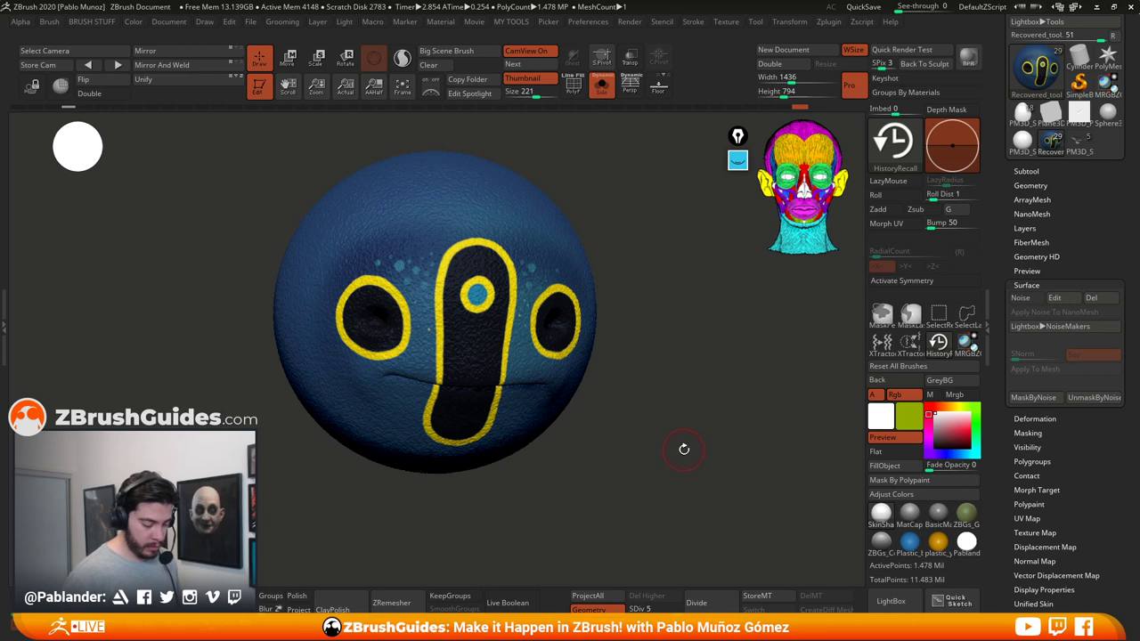
drag(686, 306, 717, 375)
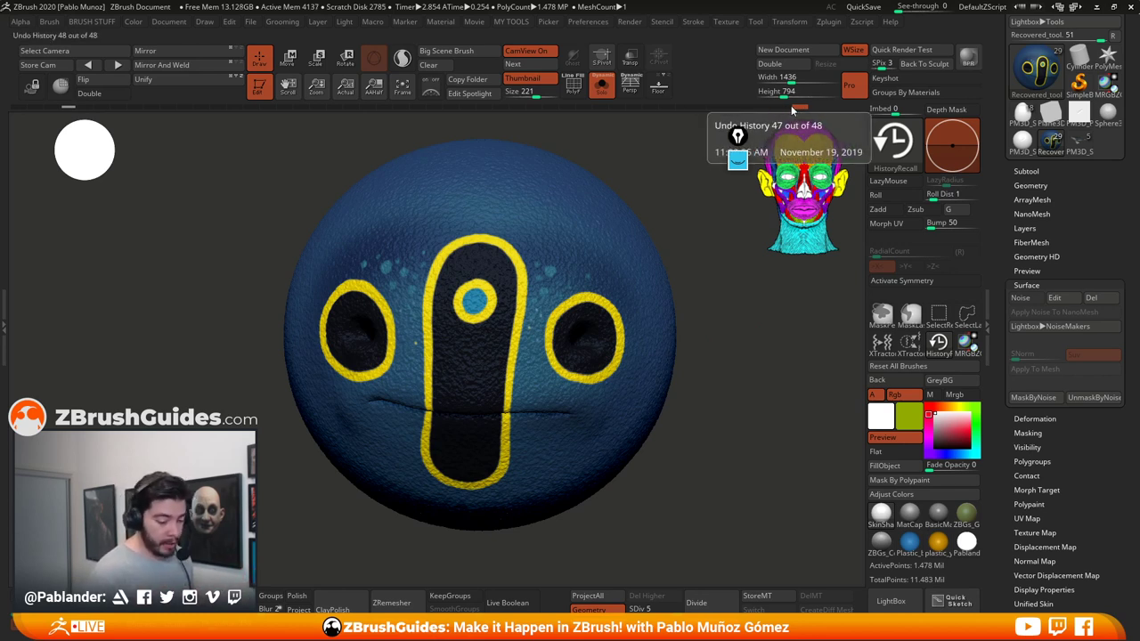
Step: Make the early green-and-magenta history state the recall source, return to the latest state and set the brush to Zsub
mouse_move(794, 106)
mouse_down()
mouse_move(338, 130)
mouse_move(127, 125)
mouse_up()
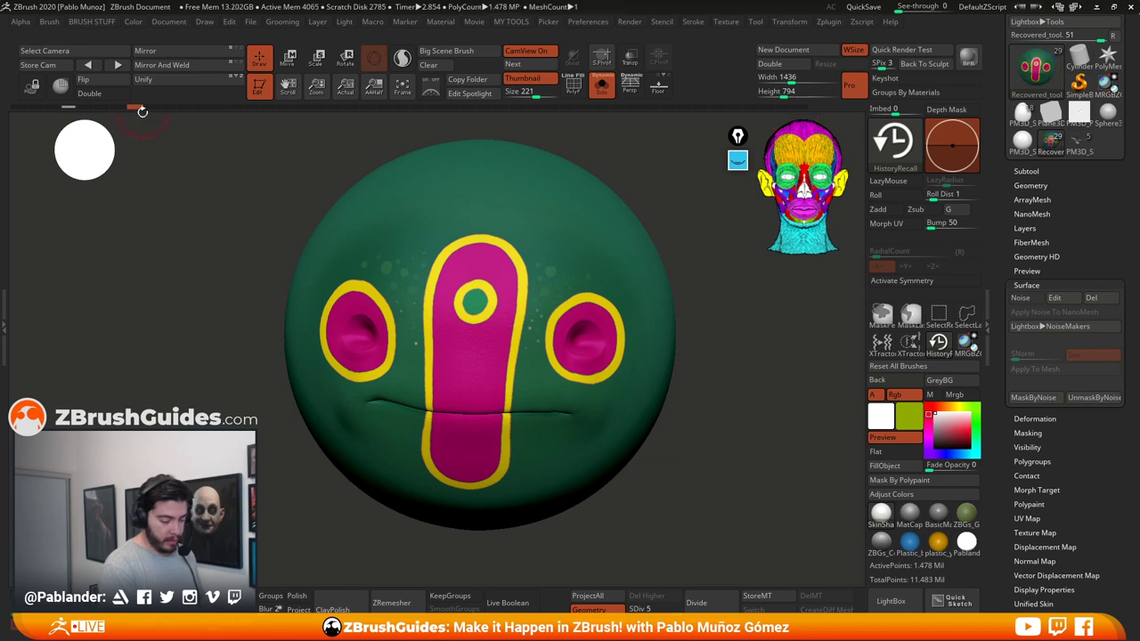
drag(147, 106, 466, 107)
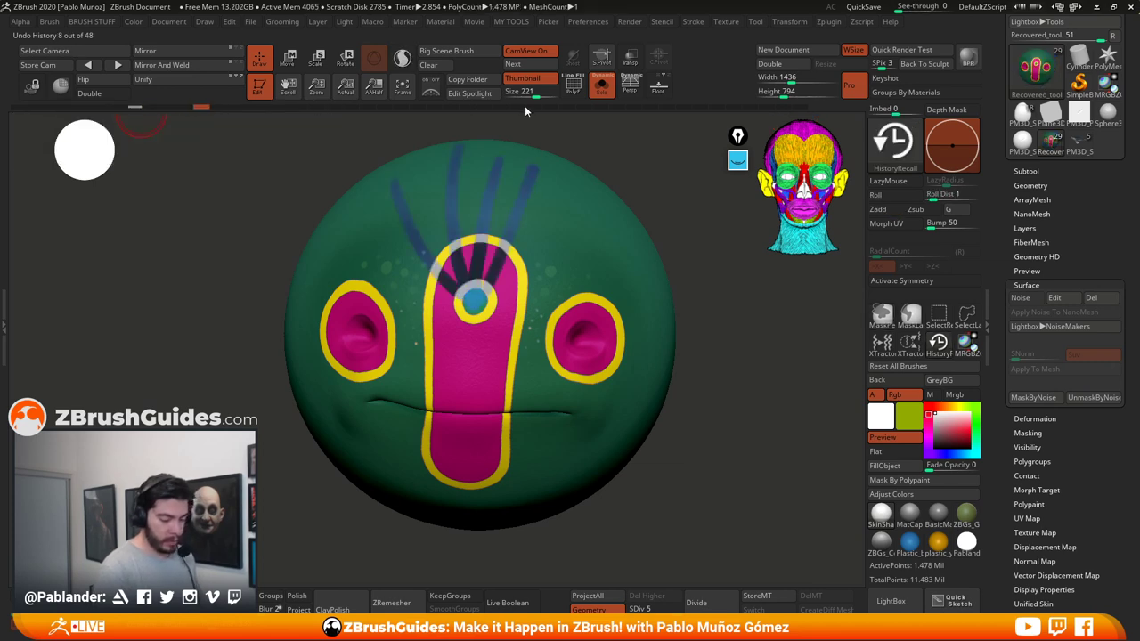
click(801, 109)
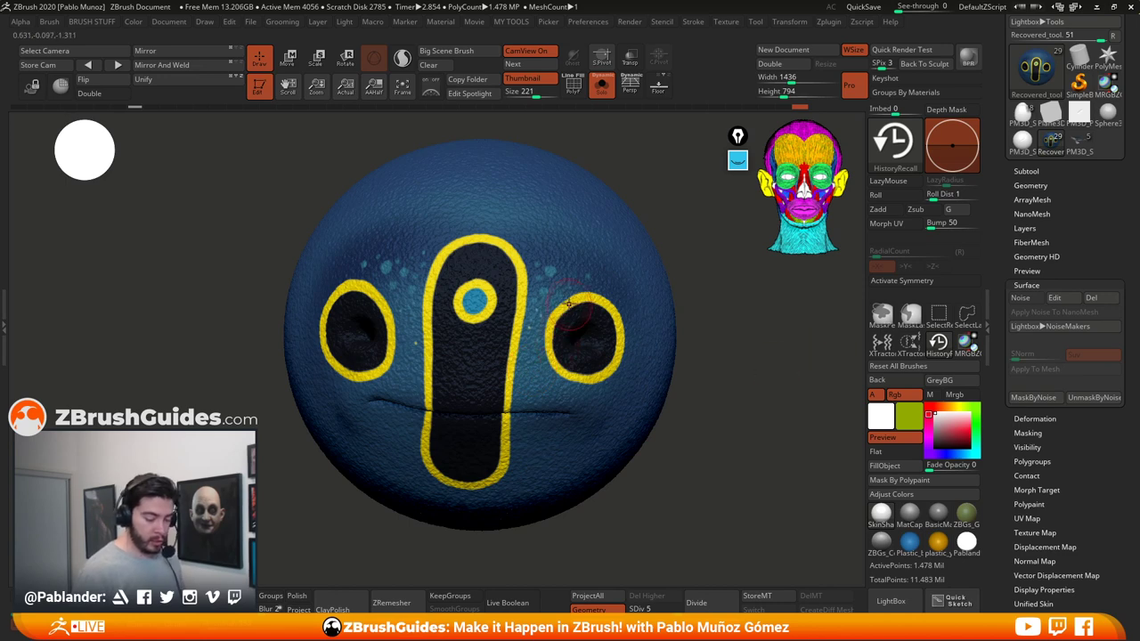
click(916, 210)
Step: Try recalling the smooth green-and-magenta state over the central stripe and the adjacent forehead
mouse_move(557, 230)
mouse_down()
mouse_move(515, 257)
mouse_move(478, 312)
mouse_up()
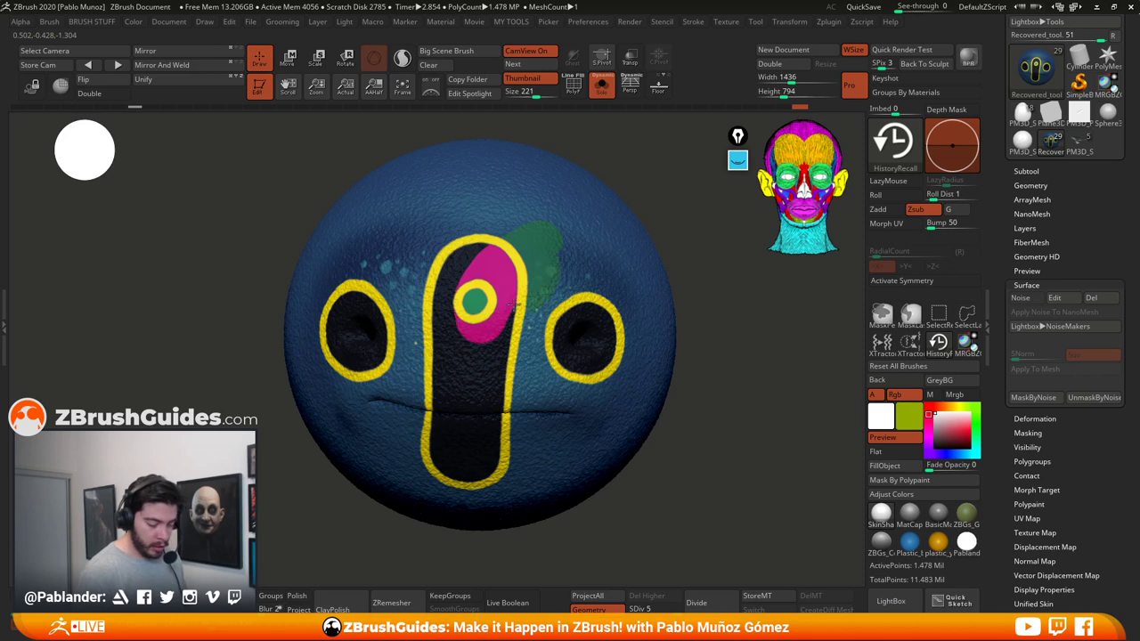
key(ctrl+z)
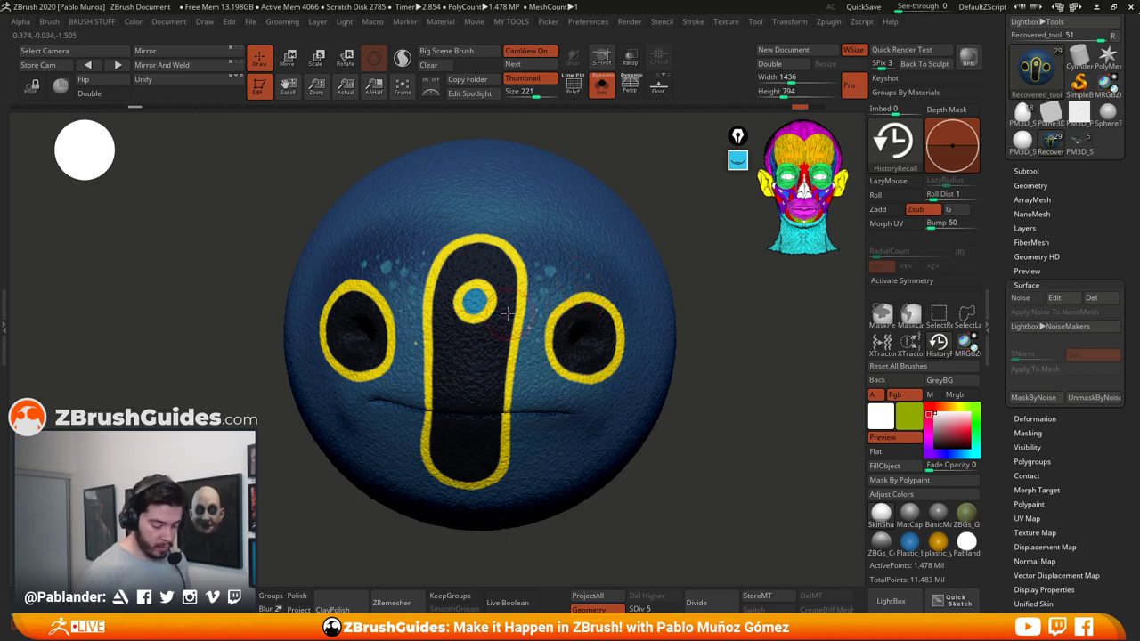
drag(712, 267, 692, 316)
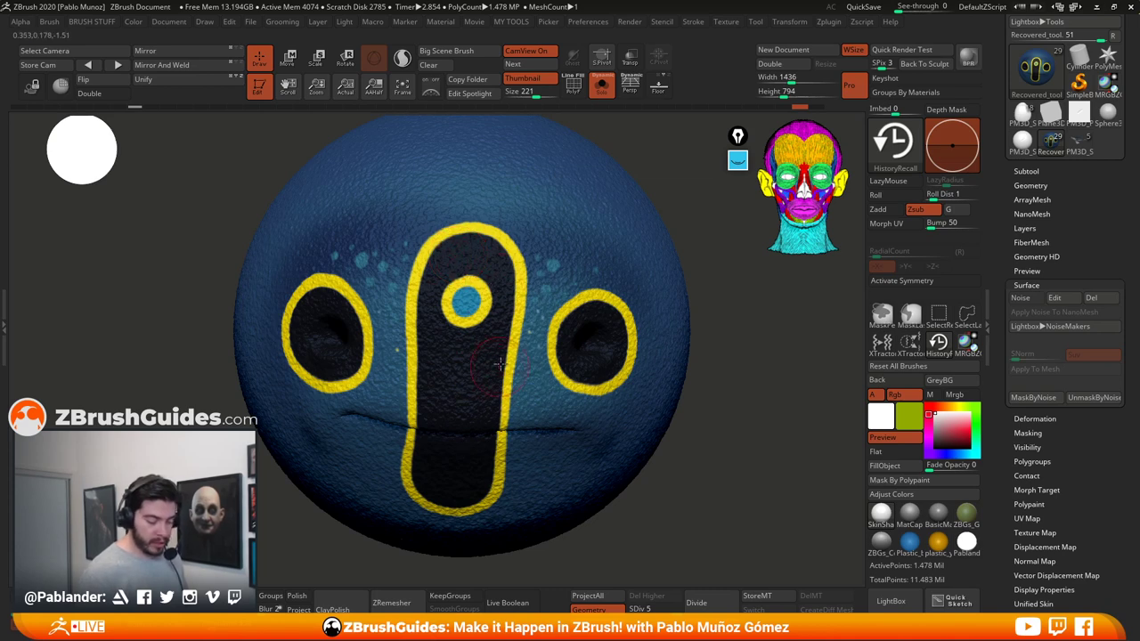
mouse_move(488, 245)
mouse_down()
mouse_move(441, 272)
mouse_move(481, 256)
mouse_move(506, 289)
mouse_move(495, 356)
mouse_move(456, 396)
mouse_move(436, 292)
mouse_move(445, 240)
mouse_move(463, 314)
mouse_move(425, 418)
mouse_move(445, 495)
mouse_move(458, 427)
mouse_up()
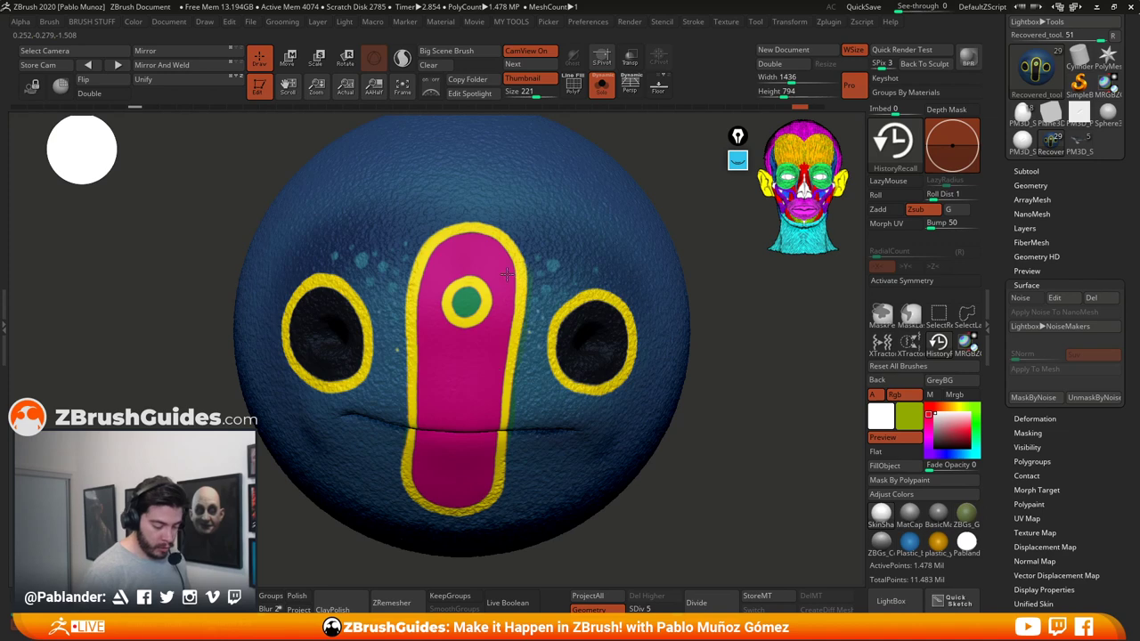
drag(731, 427, 703, 382)
key(ctrl+z)
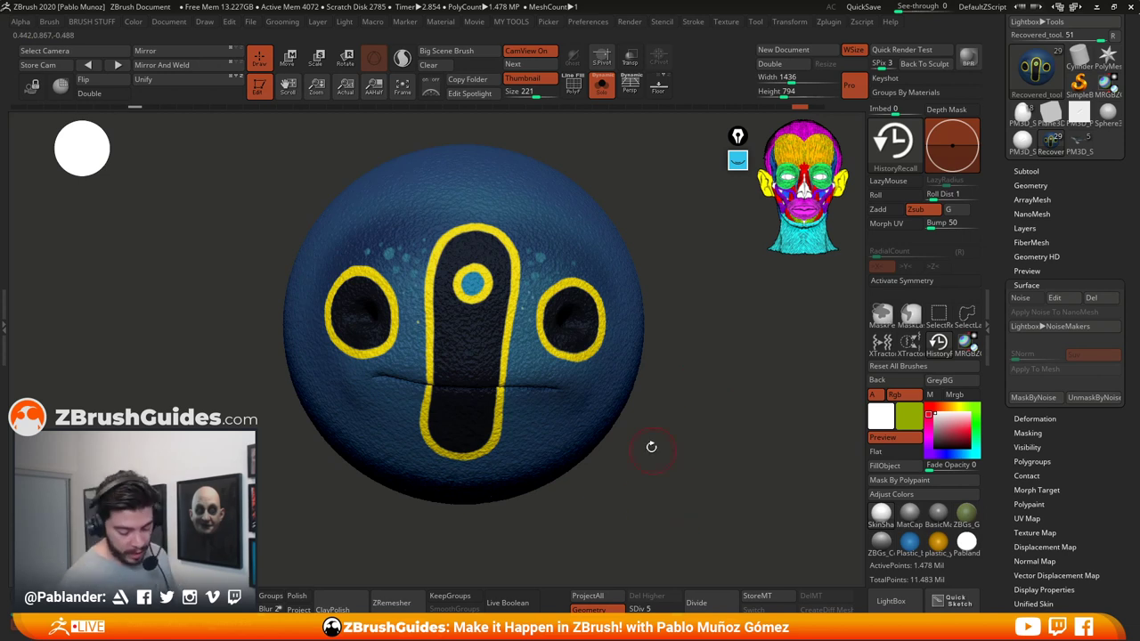
Step: Open the Mask By Polypaint settings for the textured head
drag(674, 401, 682, 402)
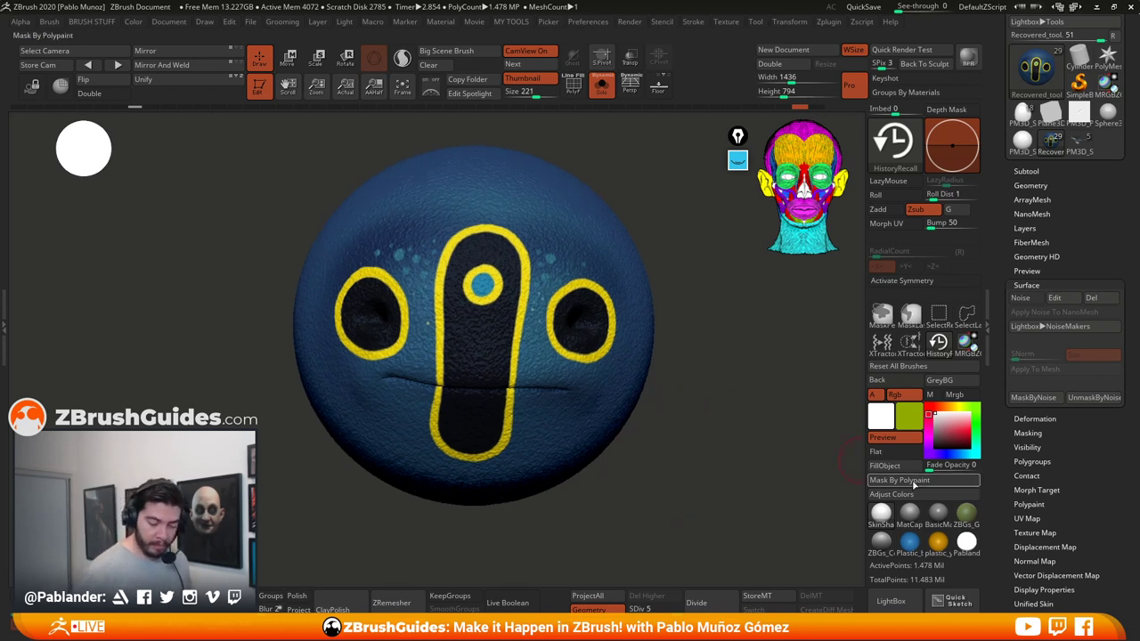
drag(743, 484, 717, 462)
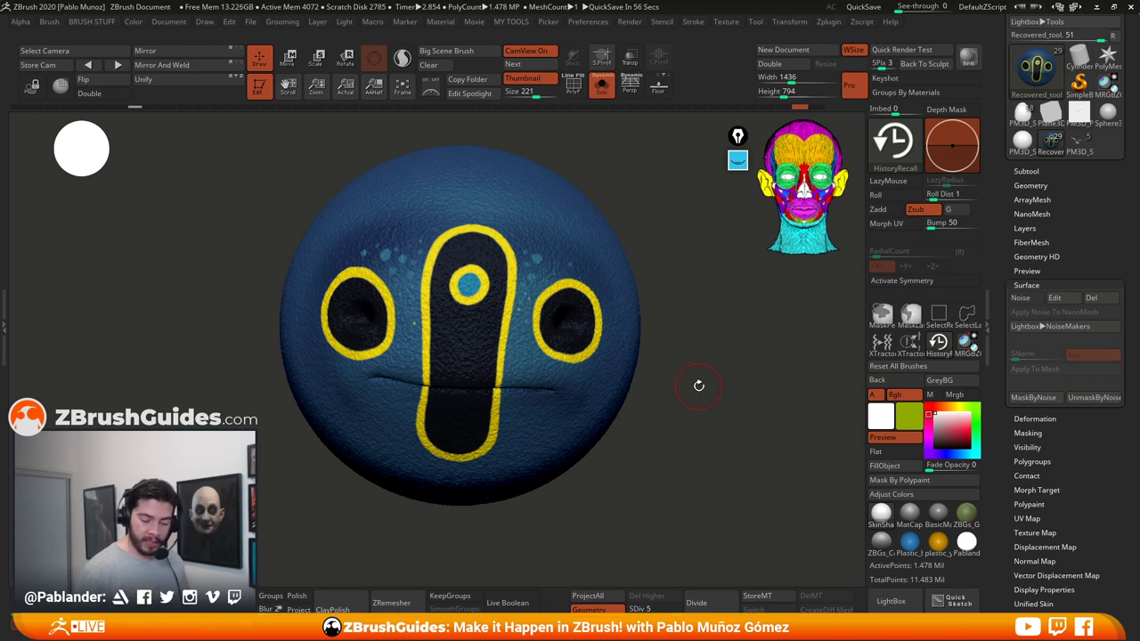
drag(1069, 460, 1074, 423)
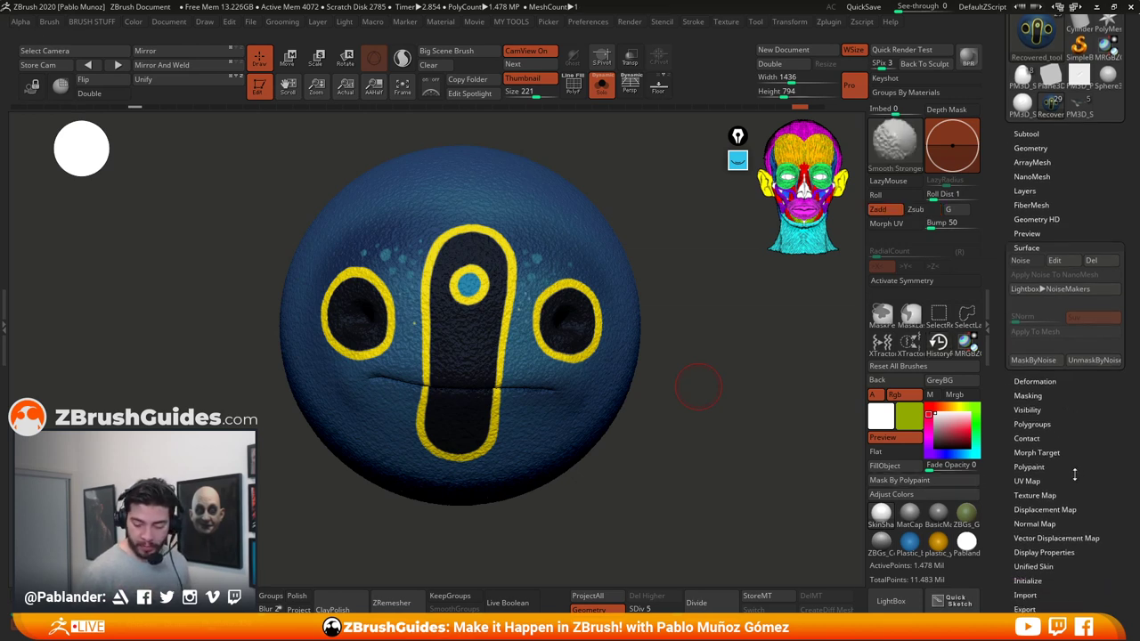
click(1033, 396)
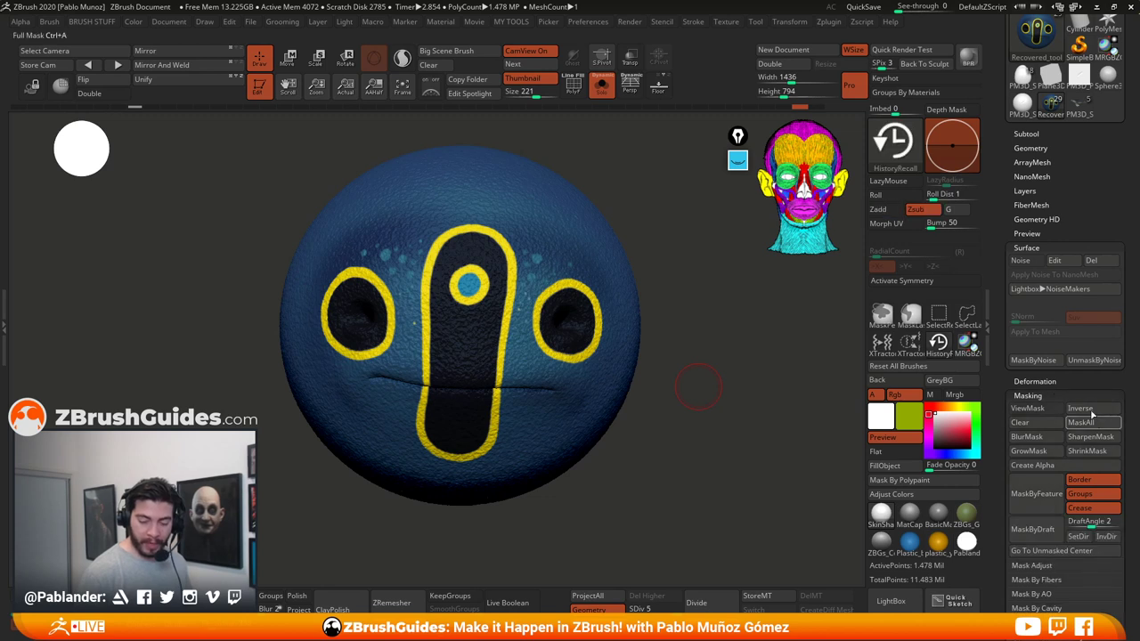
scroll(1078, 445, down, 2)
scroll(1080, 463, down, 6)
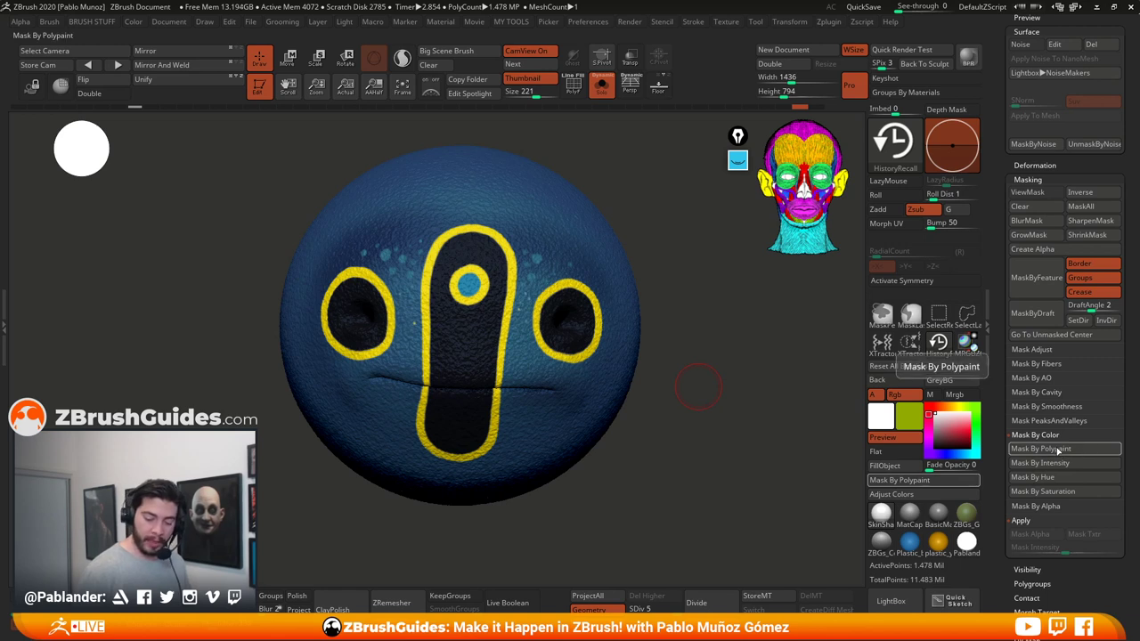
click(931, 481)
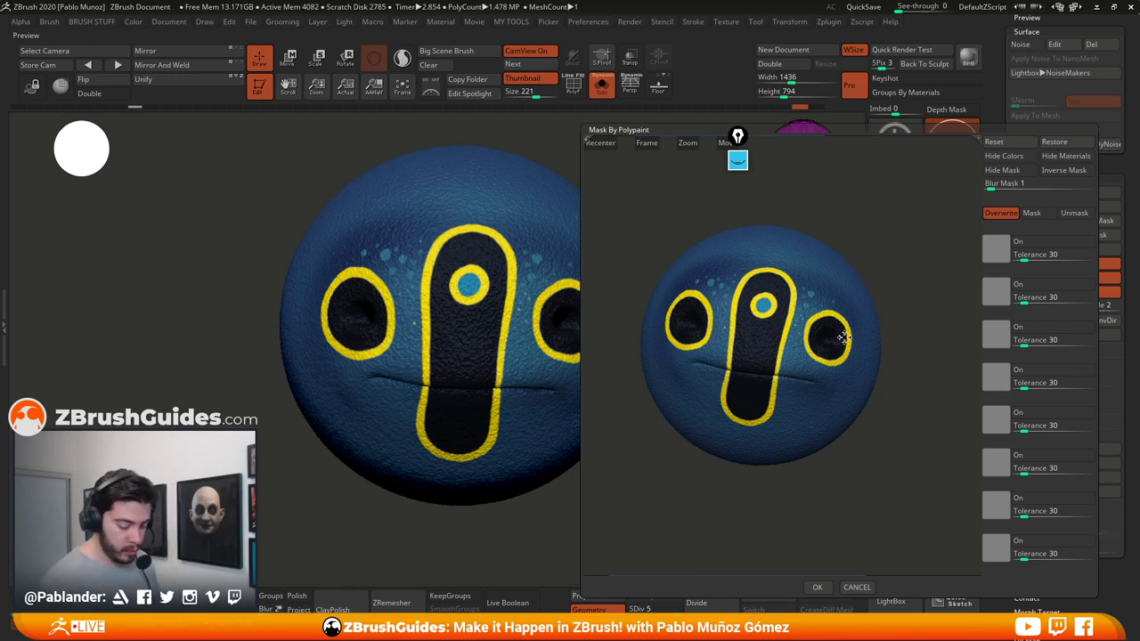
Step: Mask the head by polypaint using the dark stripe colour, with tolerance 12 and Blur Mask 13, previewing without colours and materials
drag(913, 322, 830, 498)
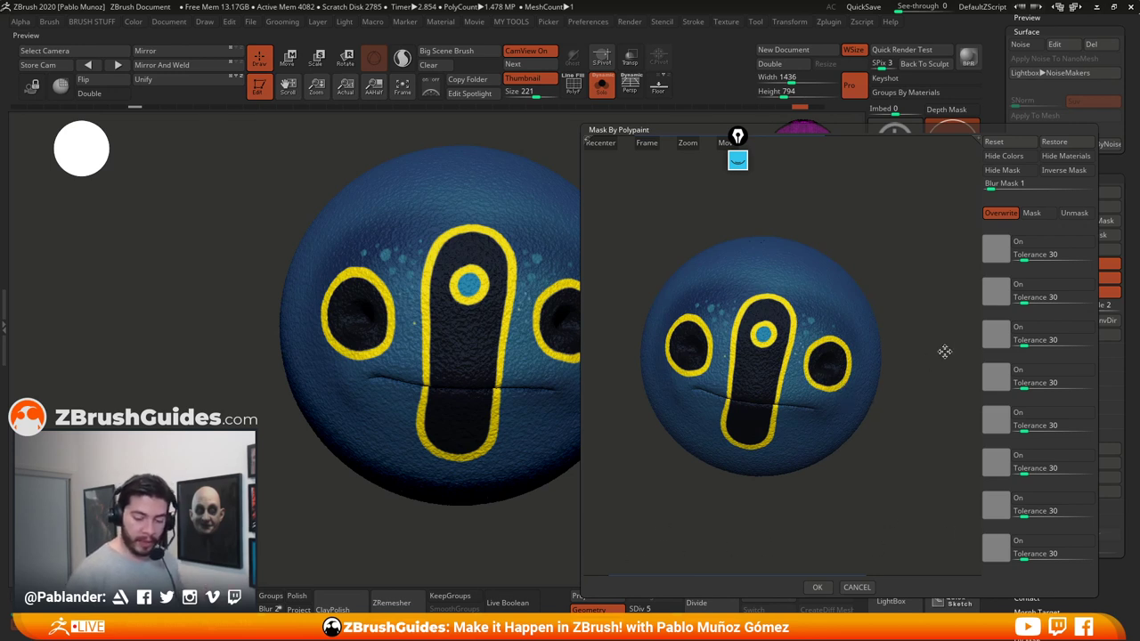
drag(999, 248, 755, 367)
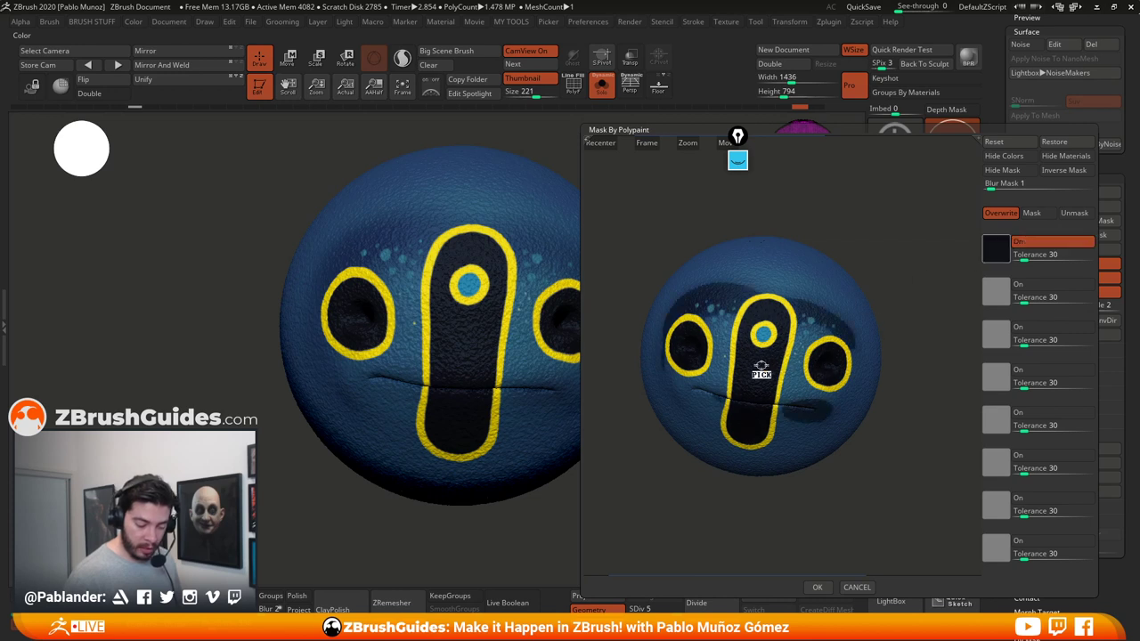
click(1066, 156)
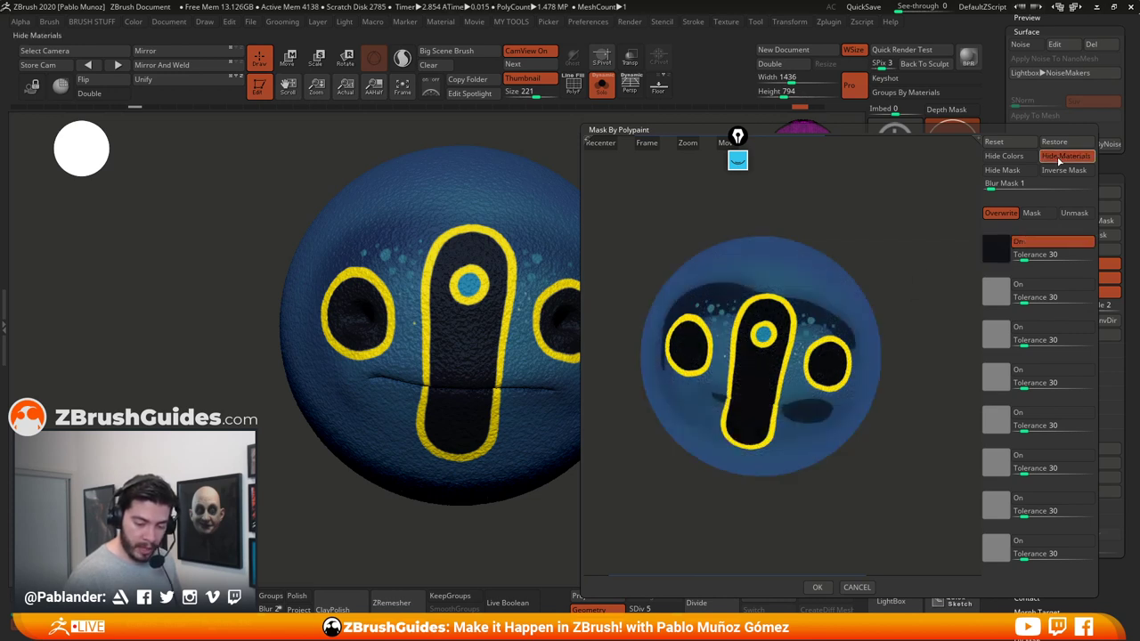
click(1004, 156)
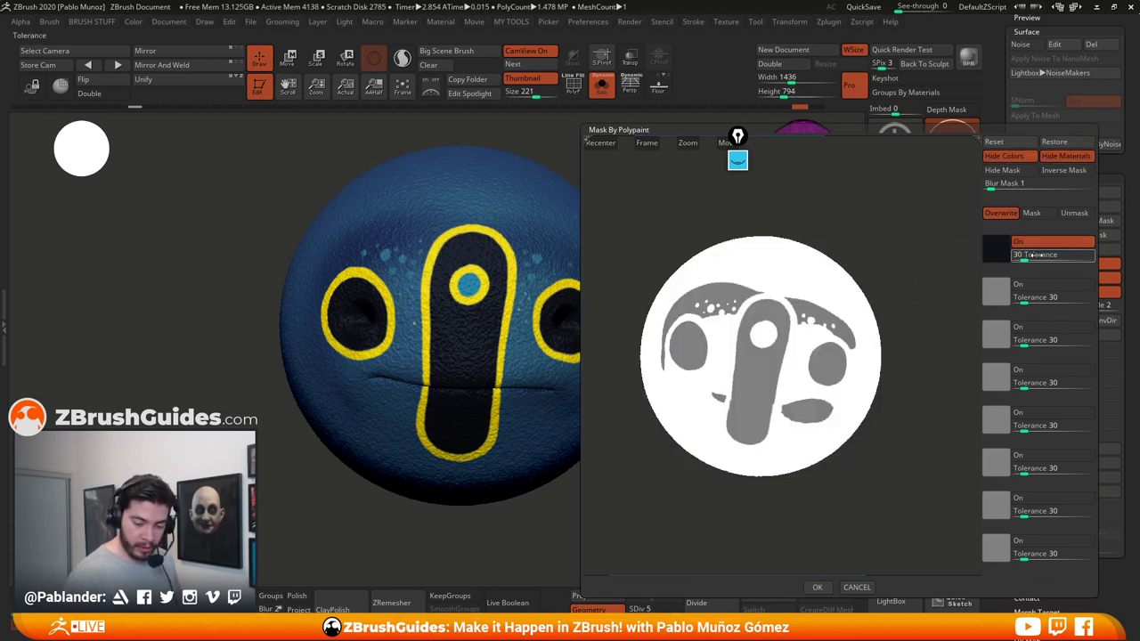
drag(1026, 257, 1018, 255)
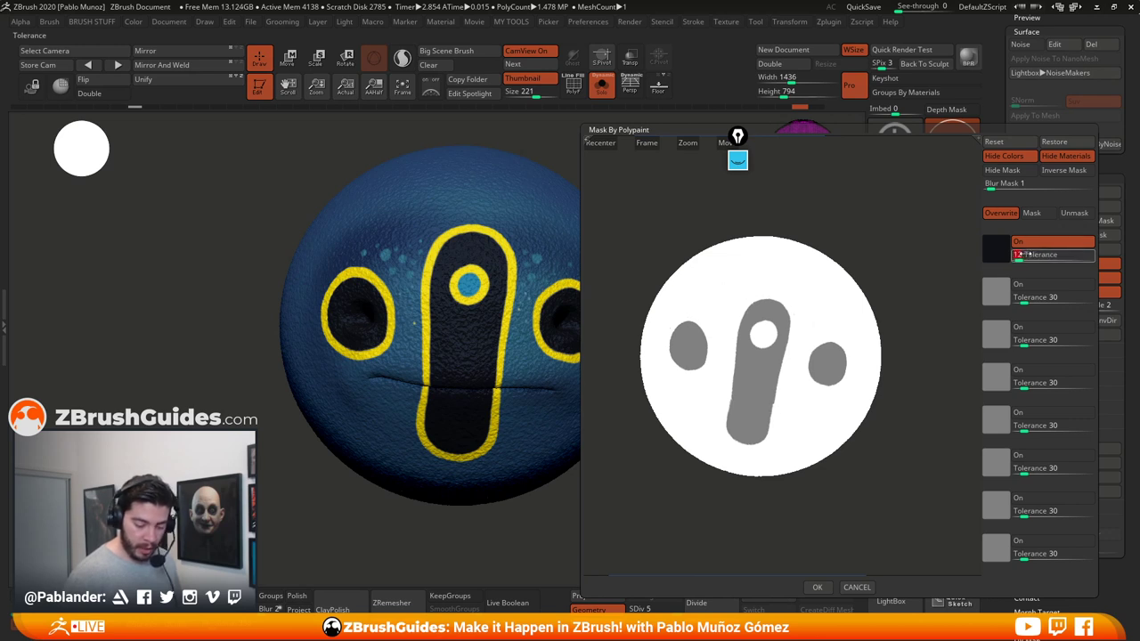
click(1022, 158)
click(1024, 158)
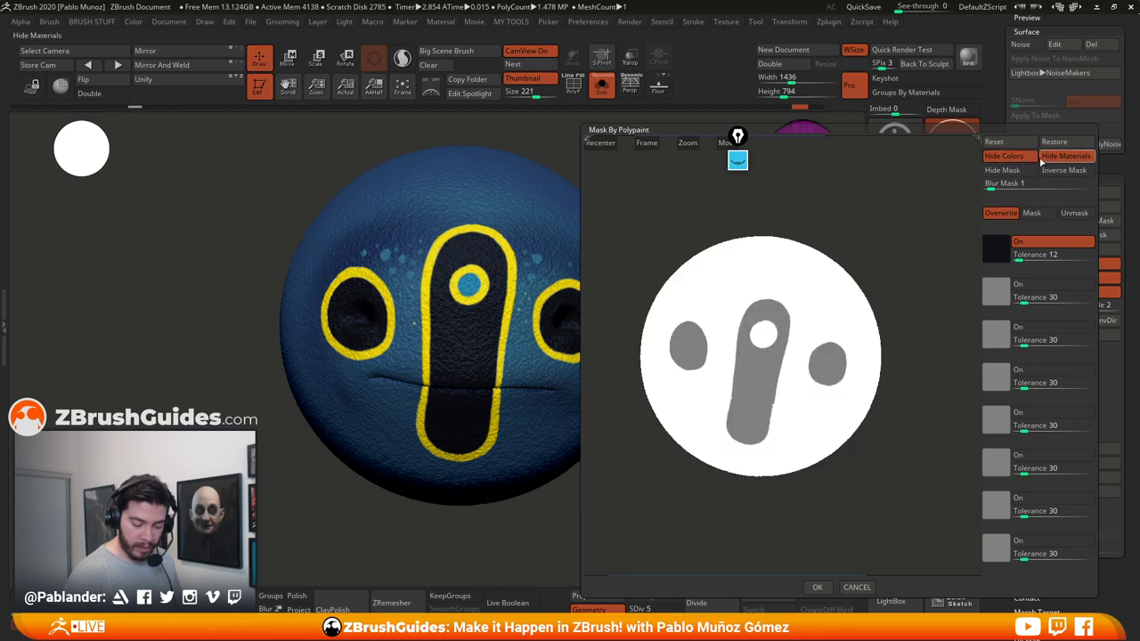
drag(991, 186, 1039, 183)
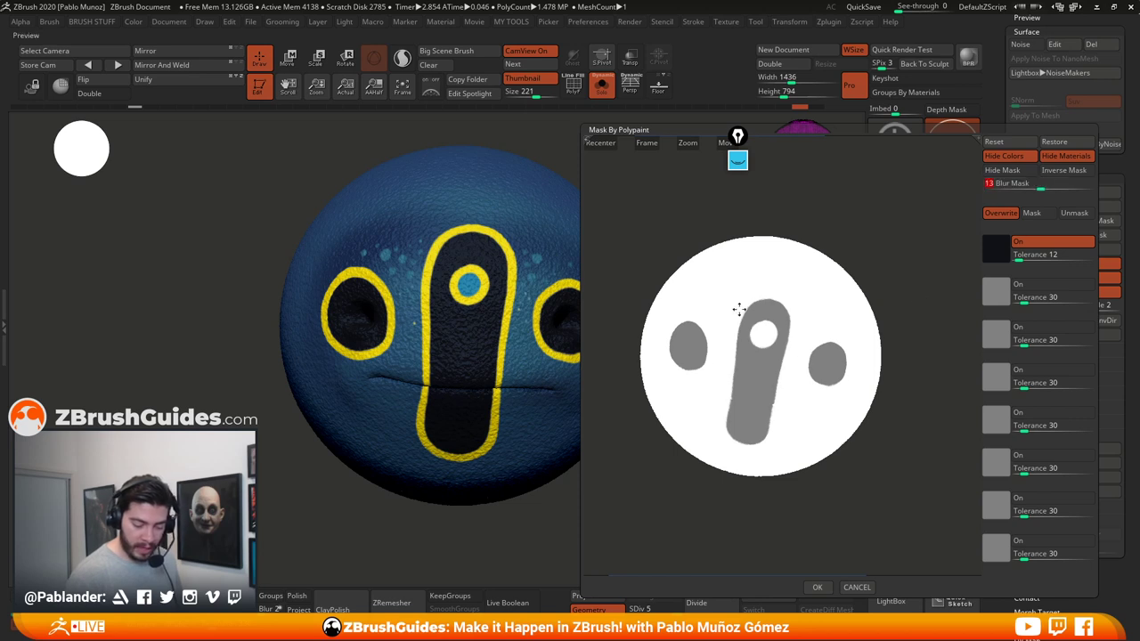
click(818, 588)
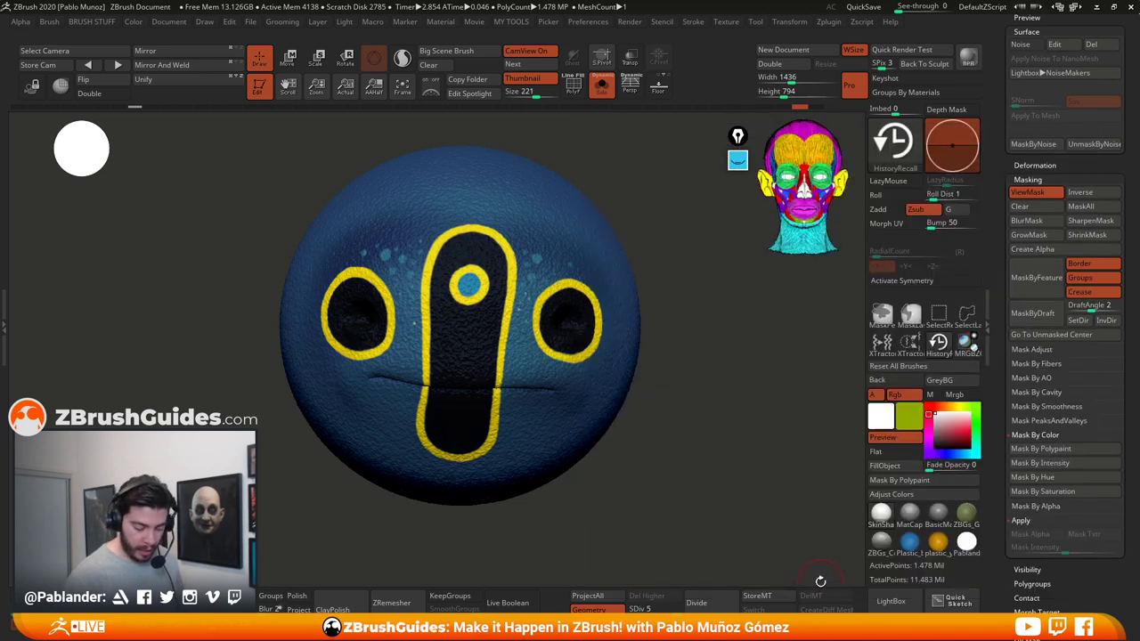
Step: Invert the mask, hide its display, and recall the smooth magenta state over the central stripe and both eye areas
ctrl+click(702, 334)
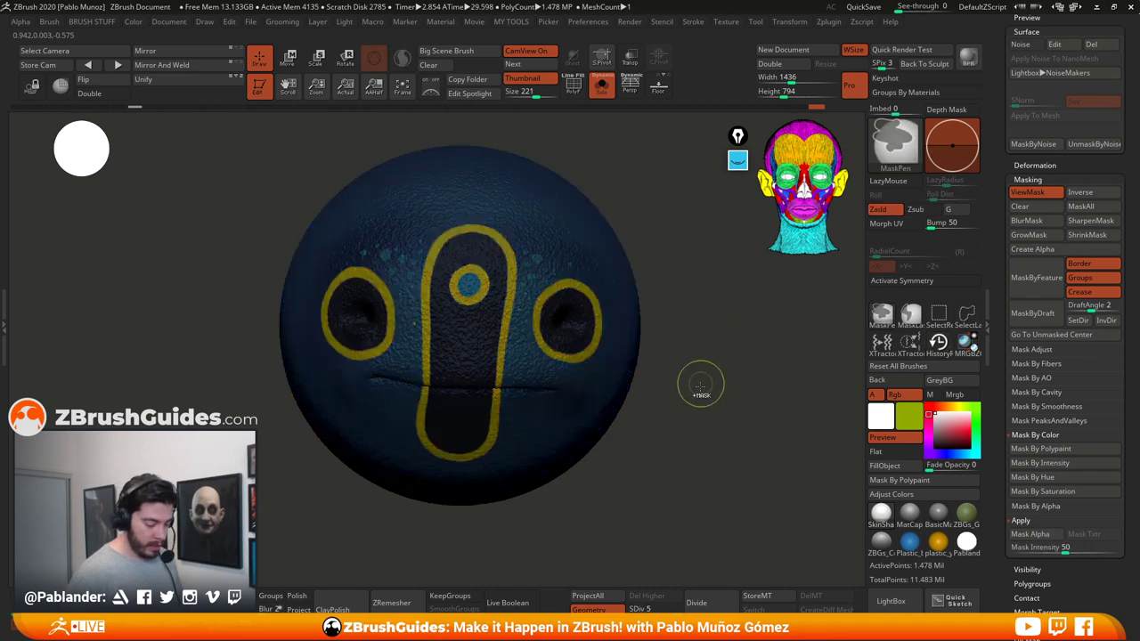
click(1043, 194)
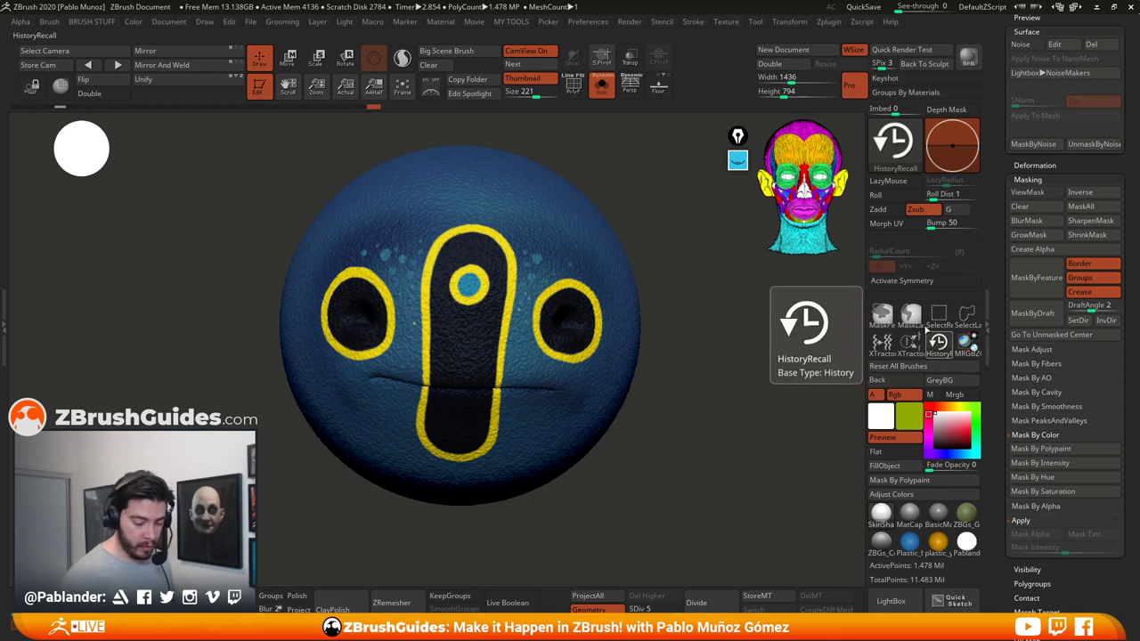
mouse_move(474, 335)
mouse_down()
mouse_move(491, 249)
mouse_move(478, 235)
mouse_move(450, 329)
mouse_move(511, 296)
mouse_move(509, 349)
mouse_move(470, 445)
mouse_move(575, 337)
mouse_move(561, 301)
mouse_move(541, 309)
mouse_up()
mouse_move(367, 331)
mouse_down()
mouse_move(374, 339)
mouse_move(340, 298)
mouse_move(325, 307)
mouse_up()
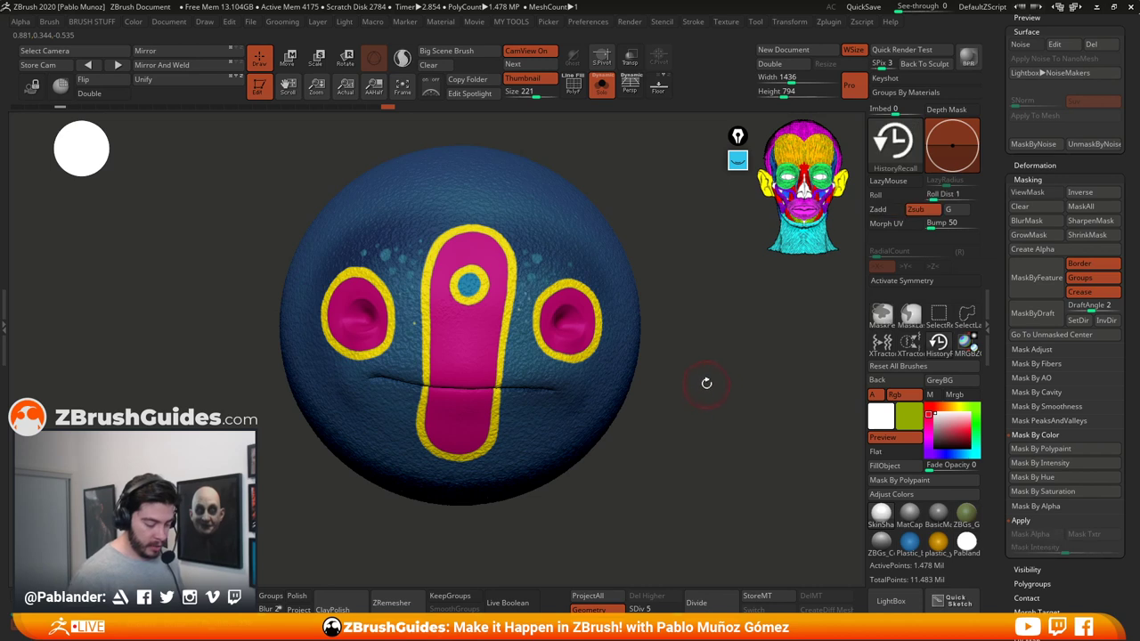
Step: Examine the smooth magenta stripe and eye areas against the textured blue skin from close up and from slightly different angles
drag(705, 384, 700, 375)
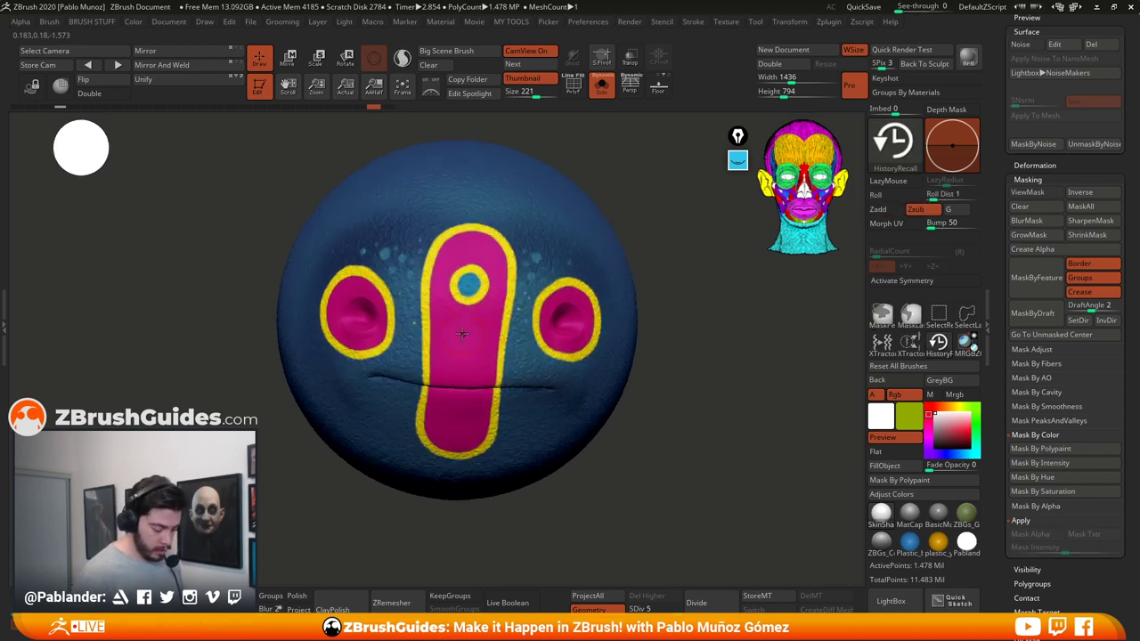
ctrl+right_drag(452, 313, 457, 318)
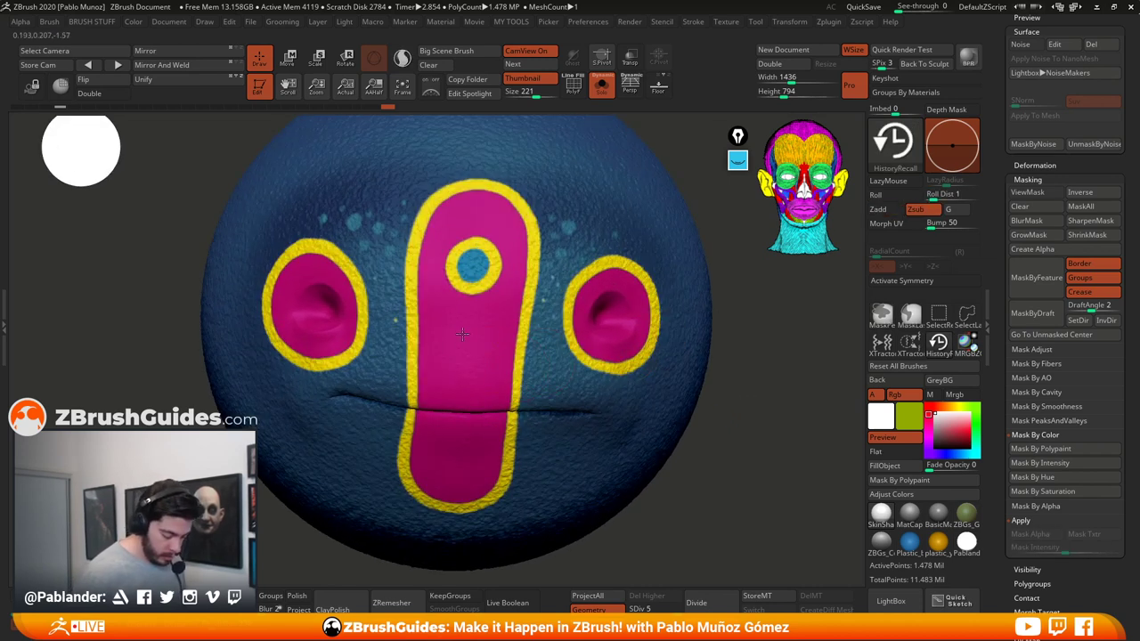
key(space)
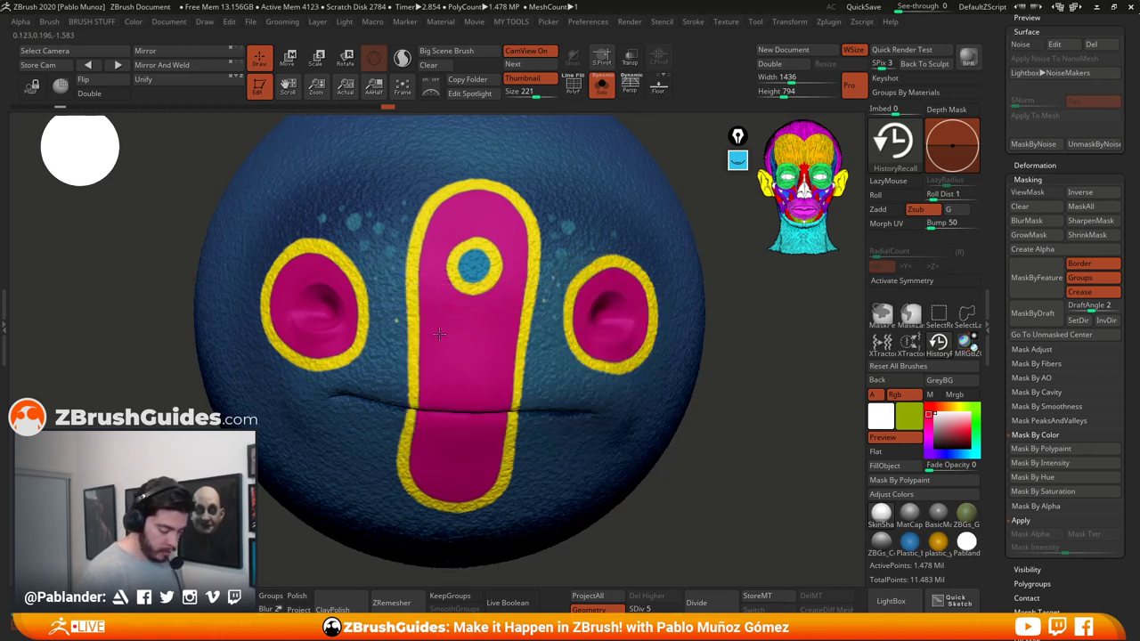
scroll(730, 369, down, 2)
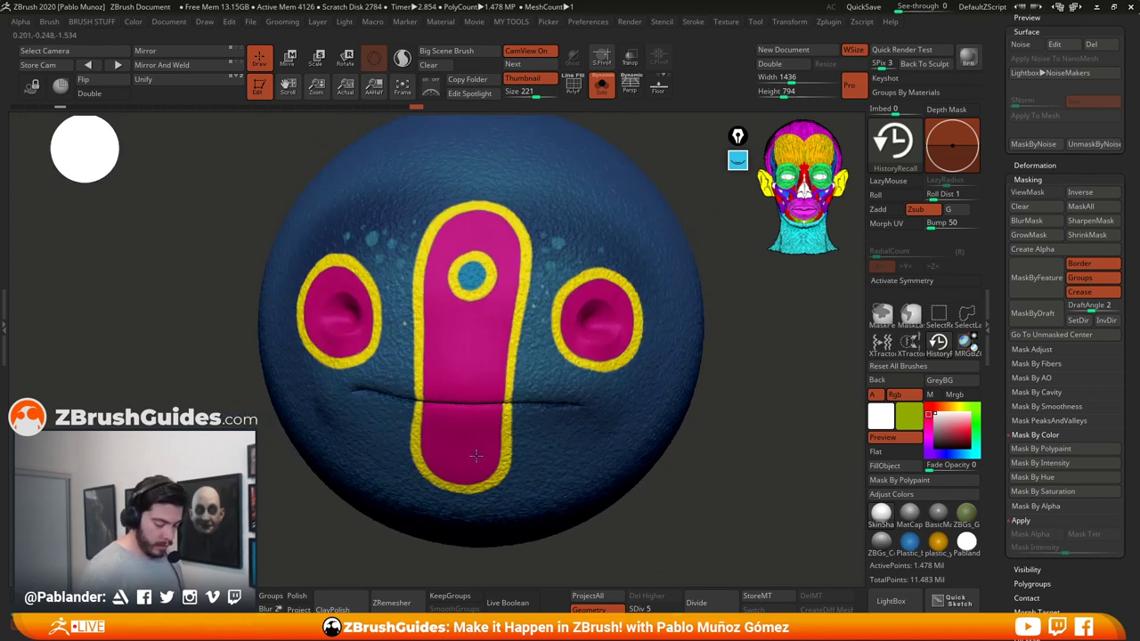
alt+drag(748, 391, 723, 338)
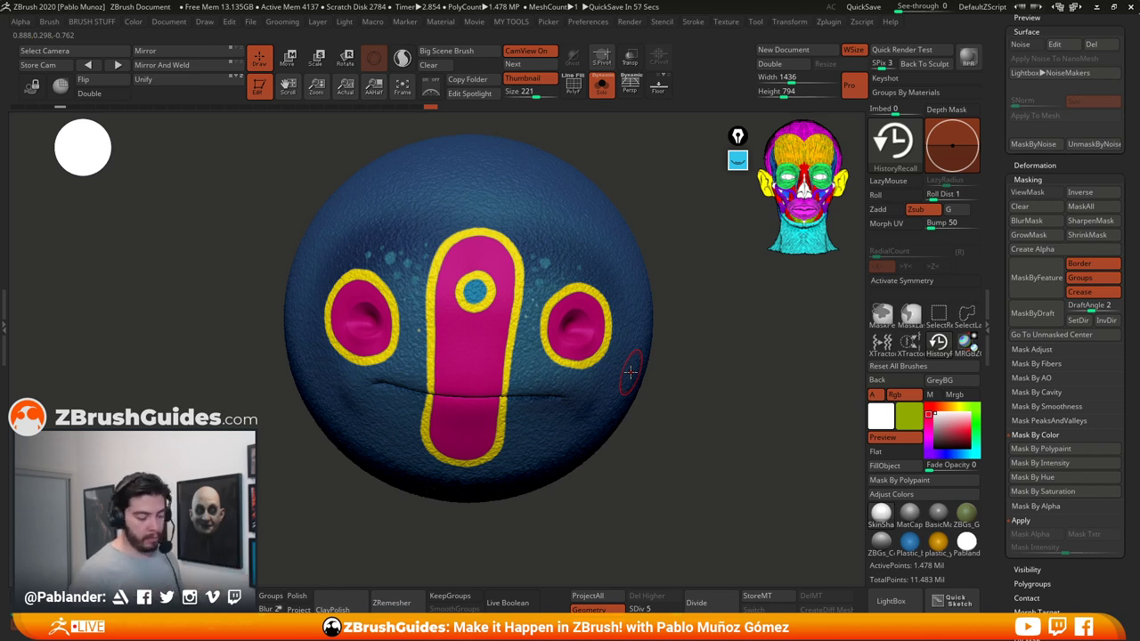
drag(659, 383, 726, 408)
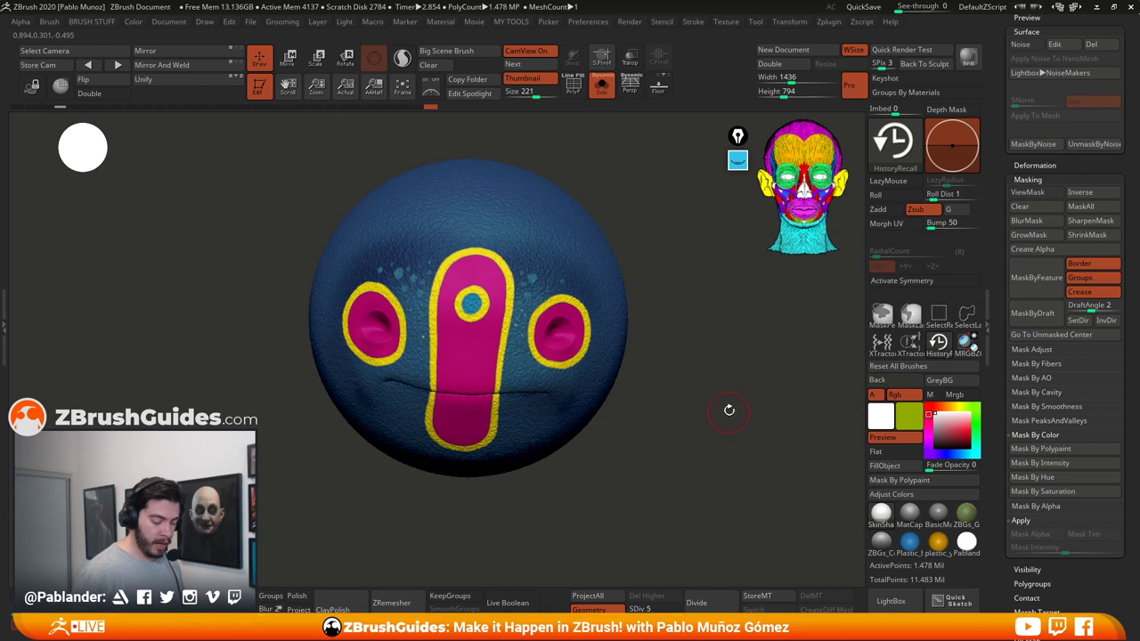
mouse_move(726, 383)
mouse_down()
mouse_move(731, 407)
mouse_move(708, 377)
mouse_up()
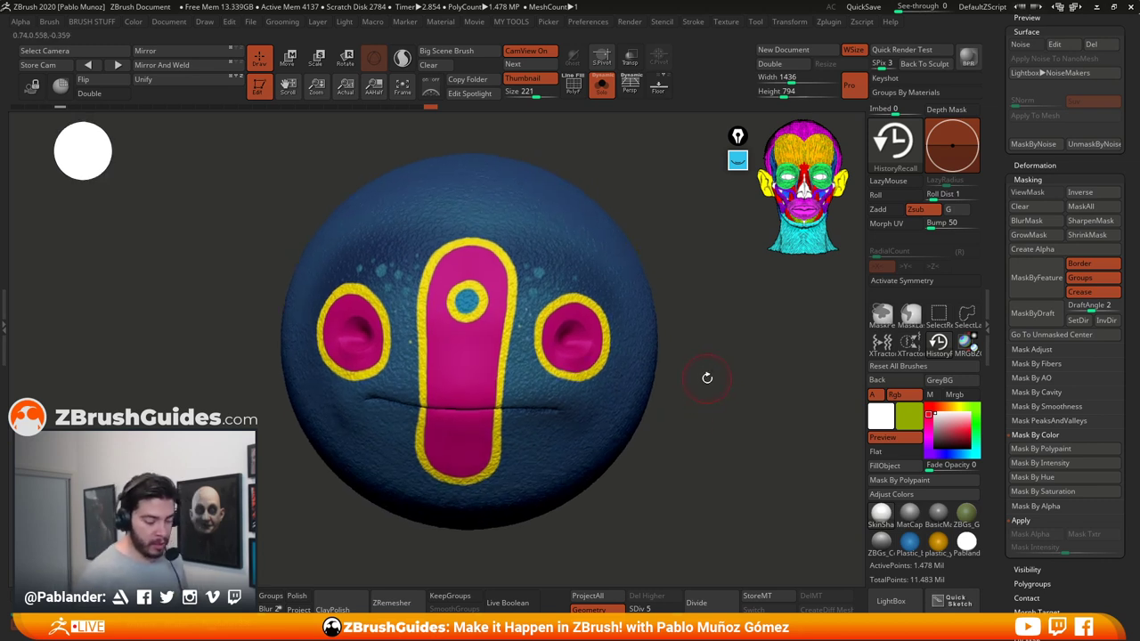
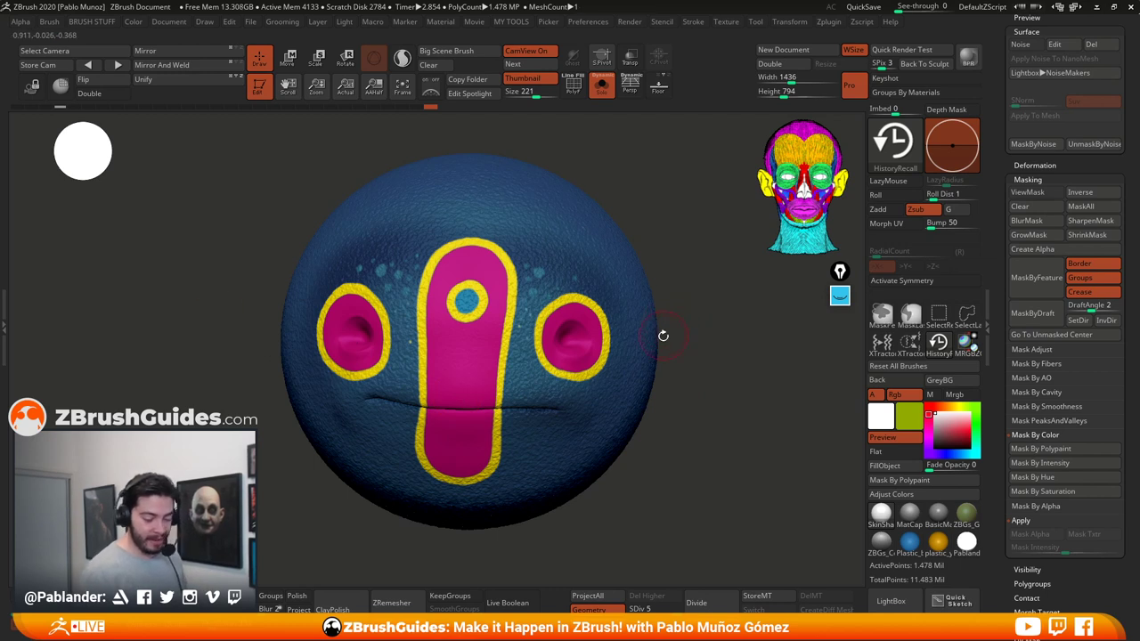
drag(714, 343, 728, 336)
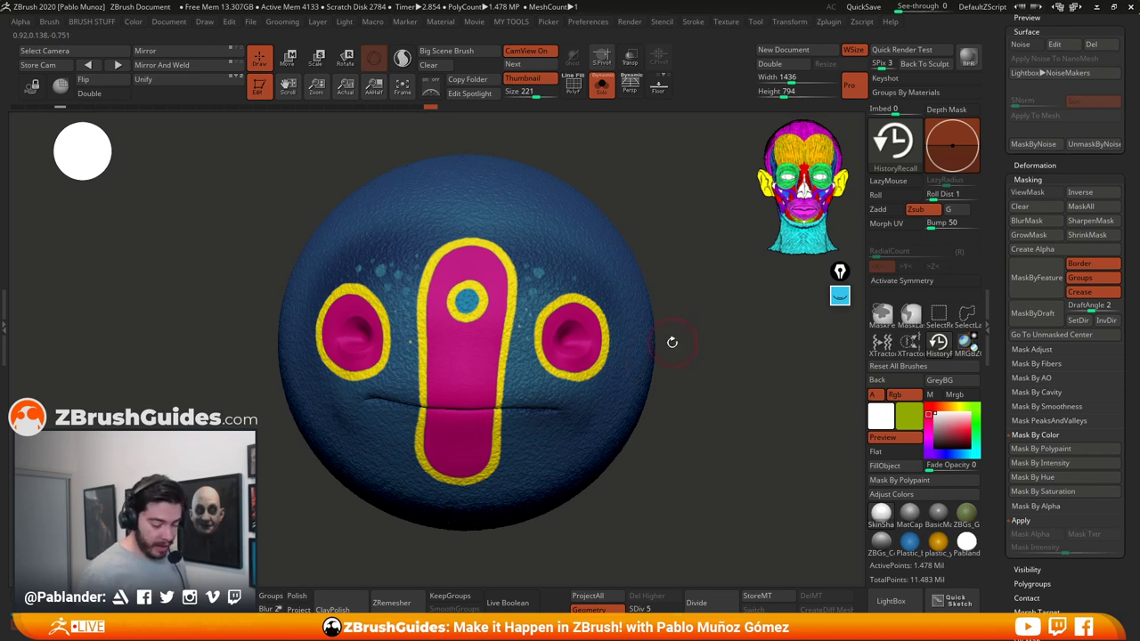
drag(690, 333, 699, 343)
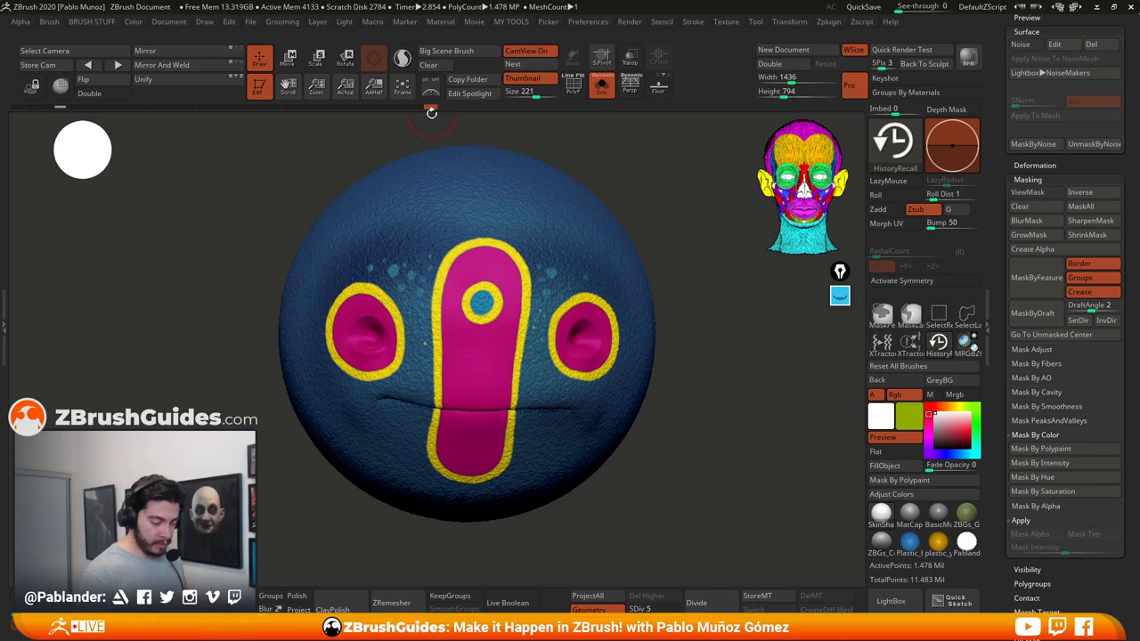
mouse_move(637, 216)
alt+mouse_down()
mouse_move(629, 235)
mouse_move(641, 237)
alt+mouse_up()
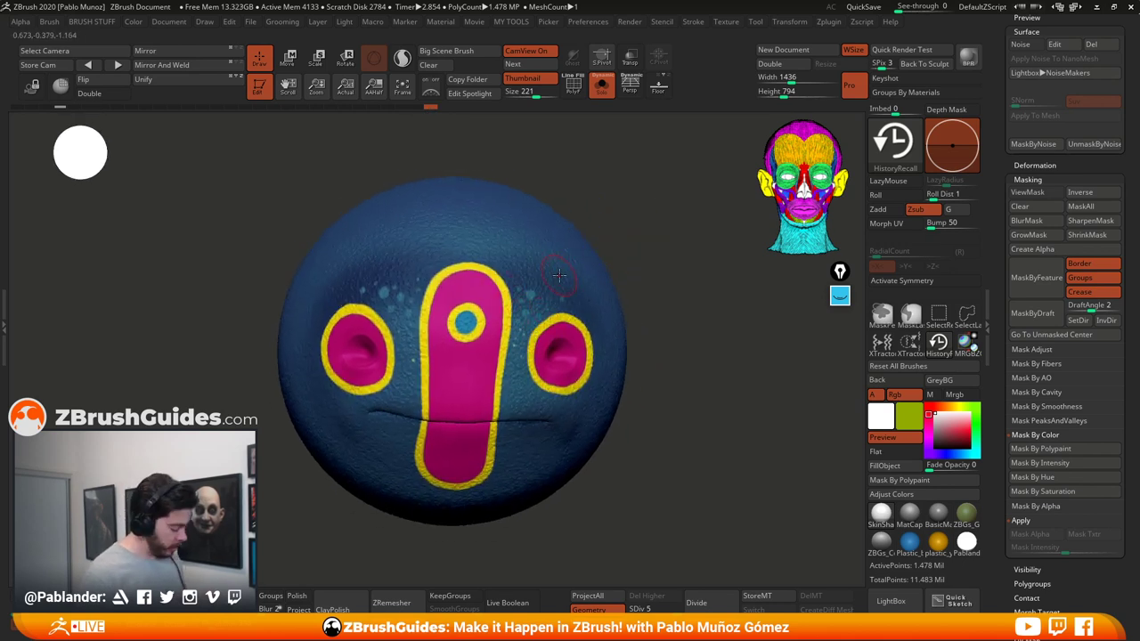
key(ctrl)
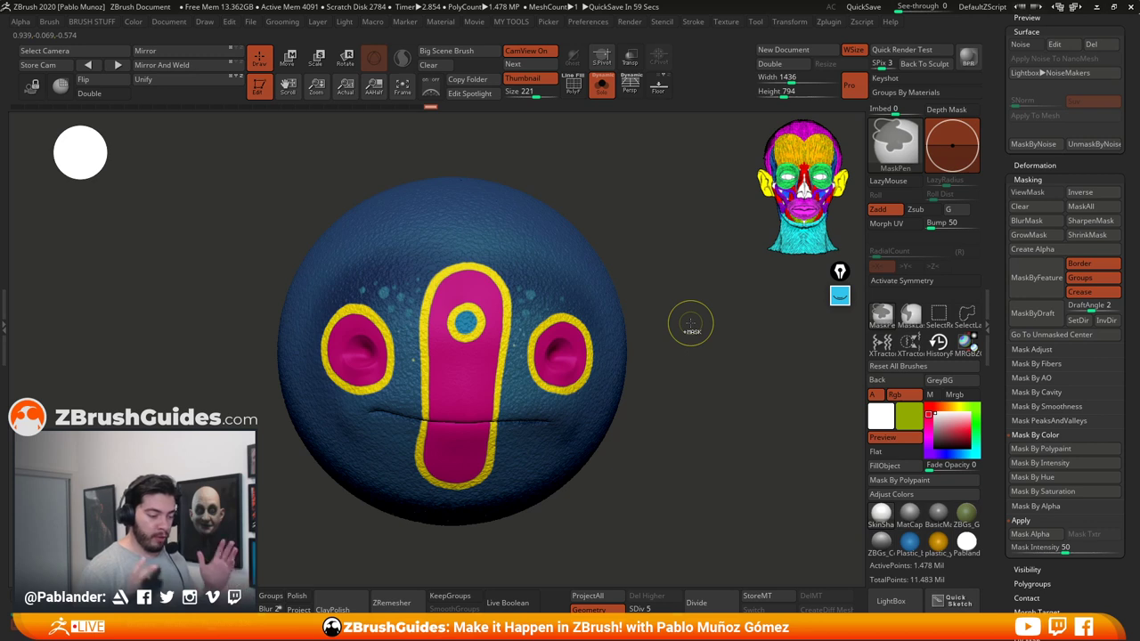
key(ctrl)
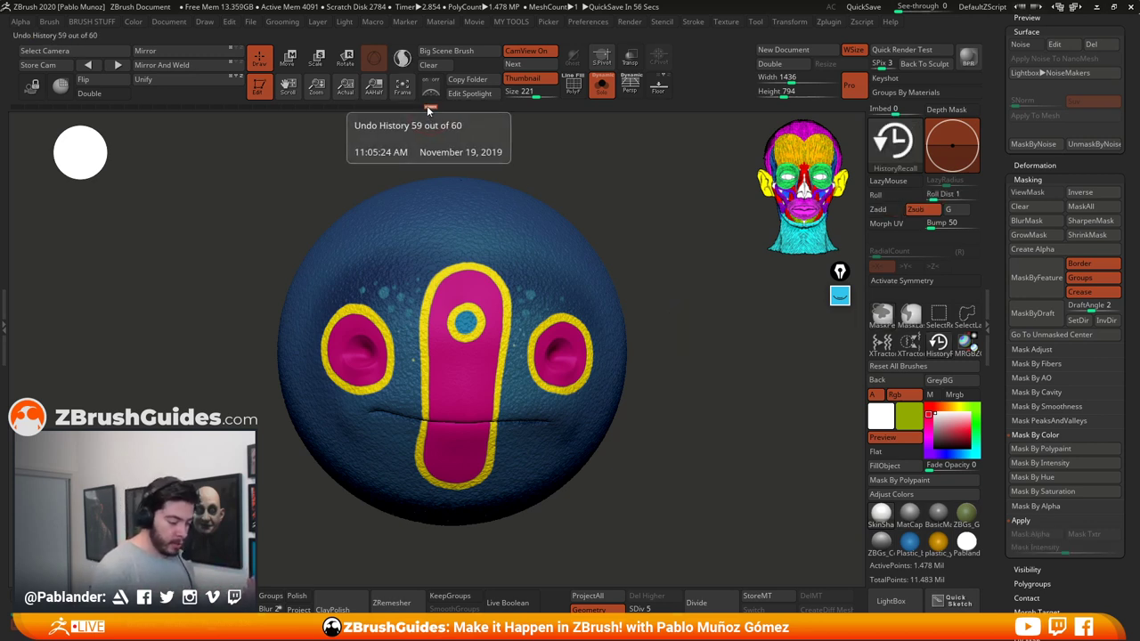
Step: Return the head to the early smooth green-and-magenta state in the undo history, comparing it with the neighbouring earlier states
drag(426, 105, 64, 110)
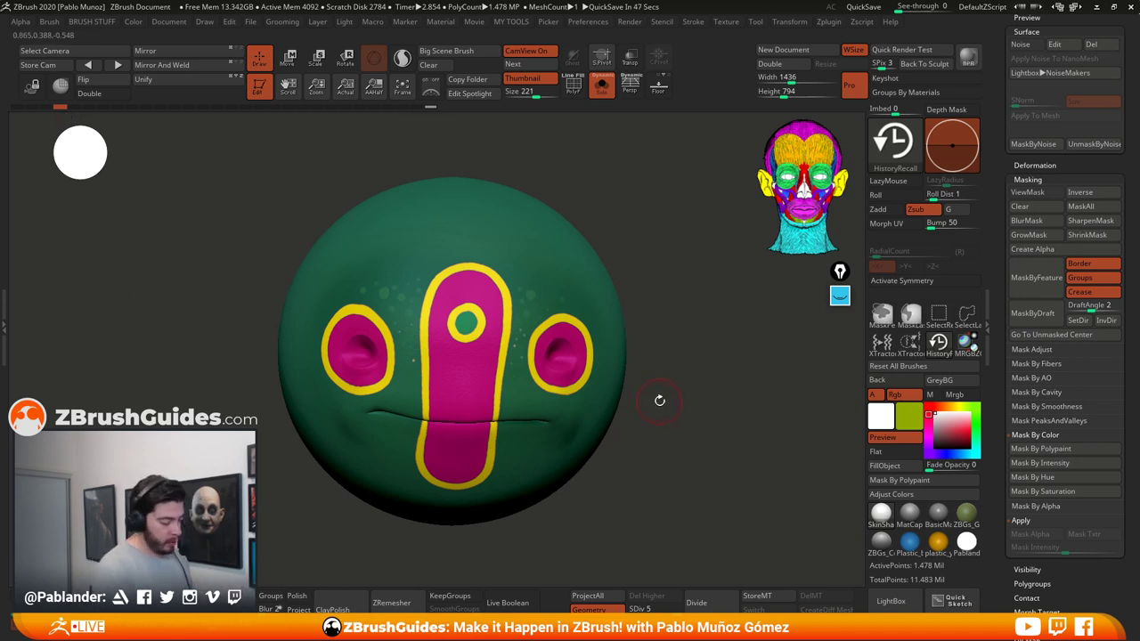
drag(55, 107, 48, 108)
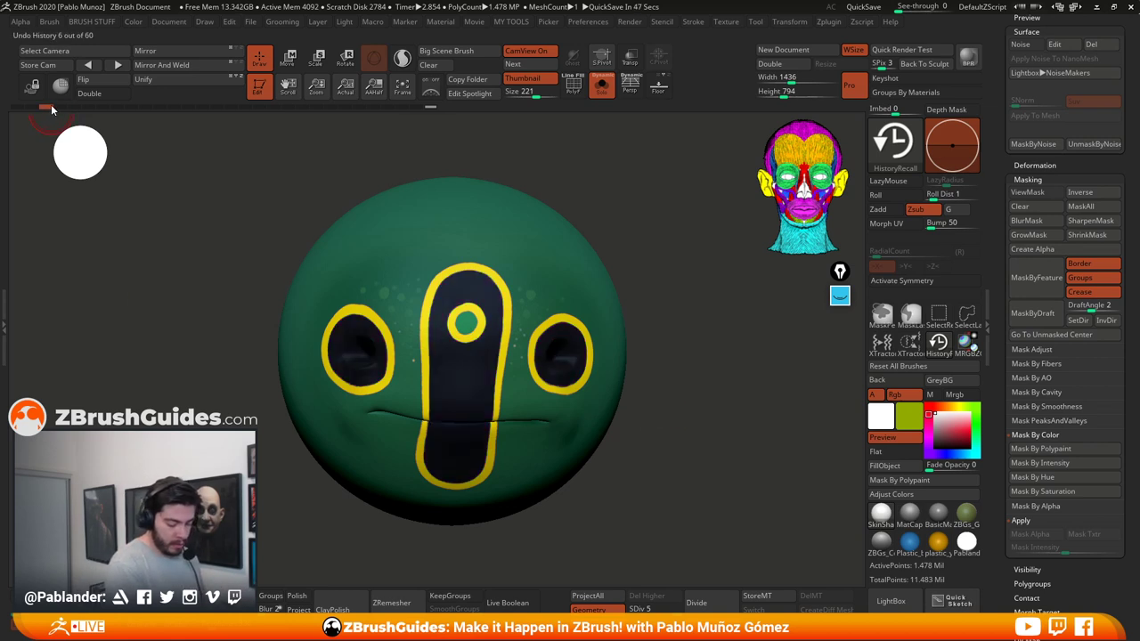
click(53, 106)
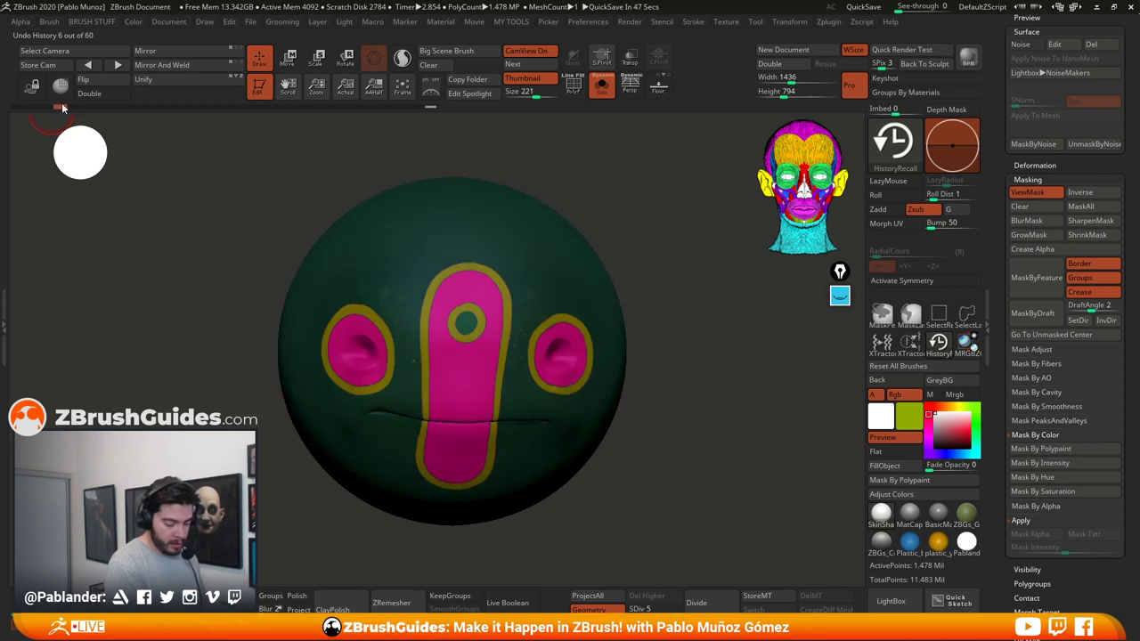
click(62, 106)
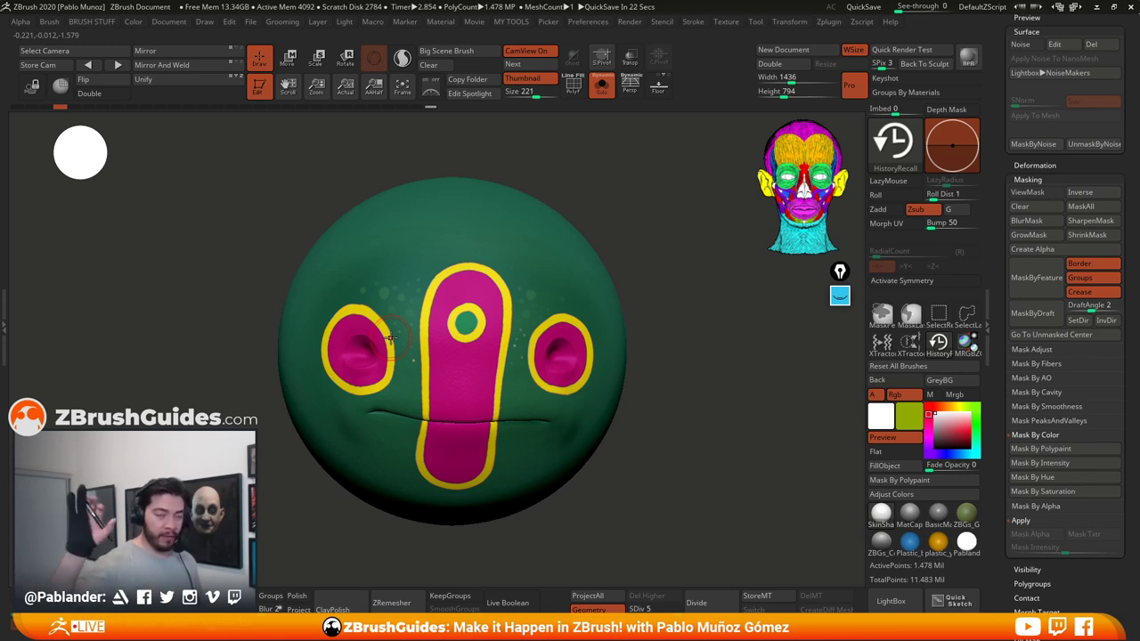
Step: Clear the old sketches from the screen annotation overlay, close the overlay and turn off the CamView head
click(839, 297)
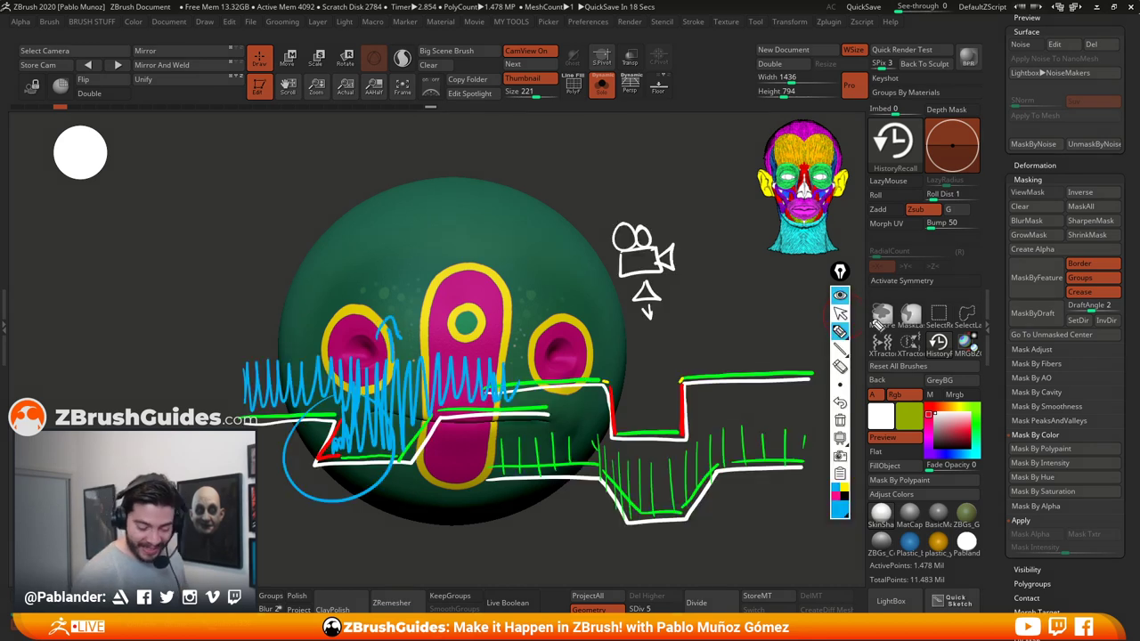
click(846, 424)
click(840, 295)
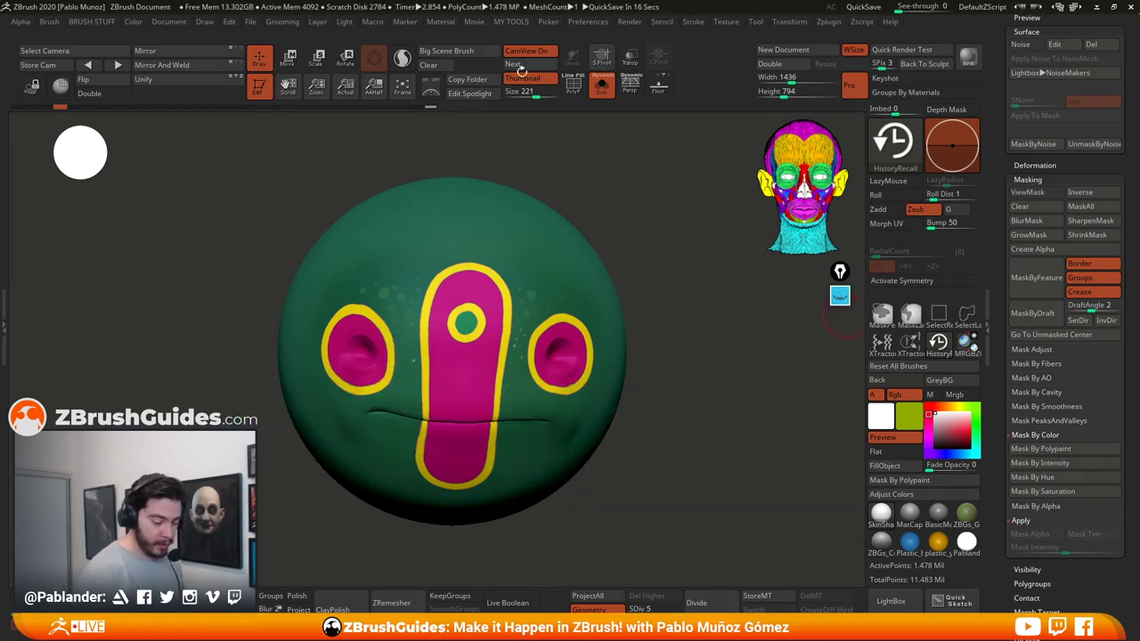
click(526, 51)
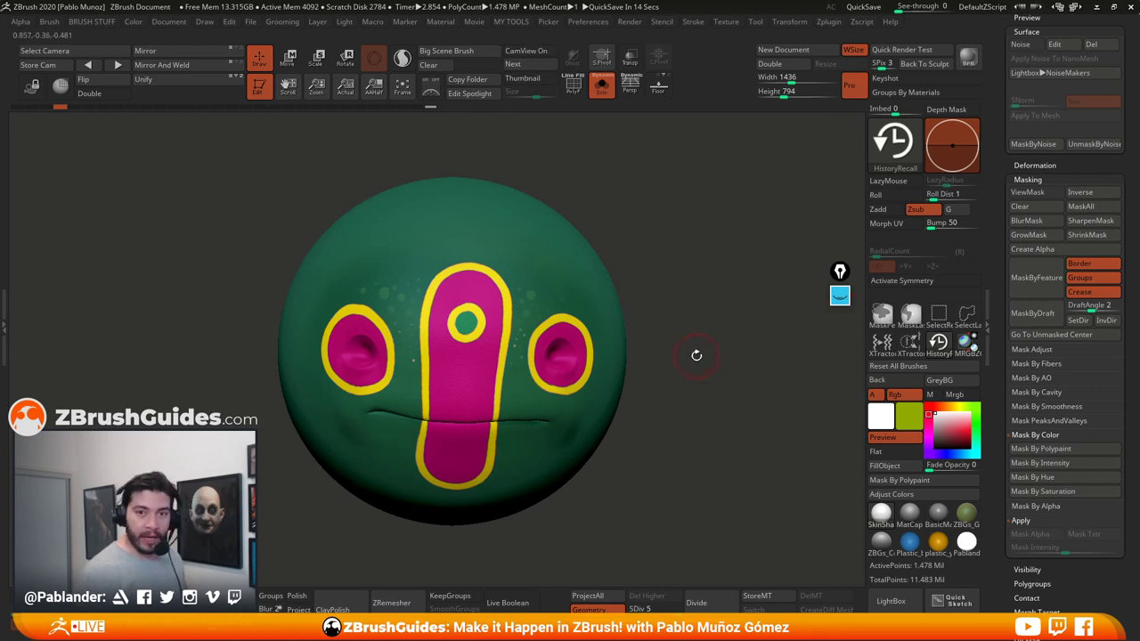
Step: Annotate the undo history in yellow: circle its marker, write "Future Mark" with an arrow to the head, and sketch the HistoryRecall icon
click(840, 295)
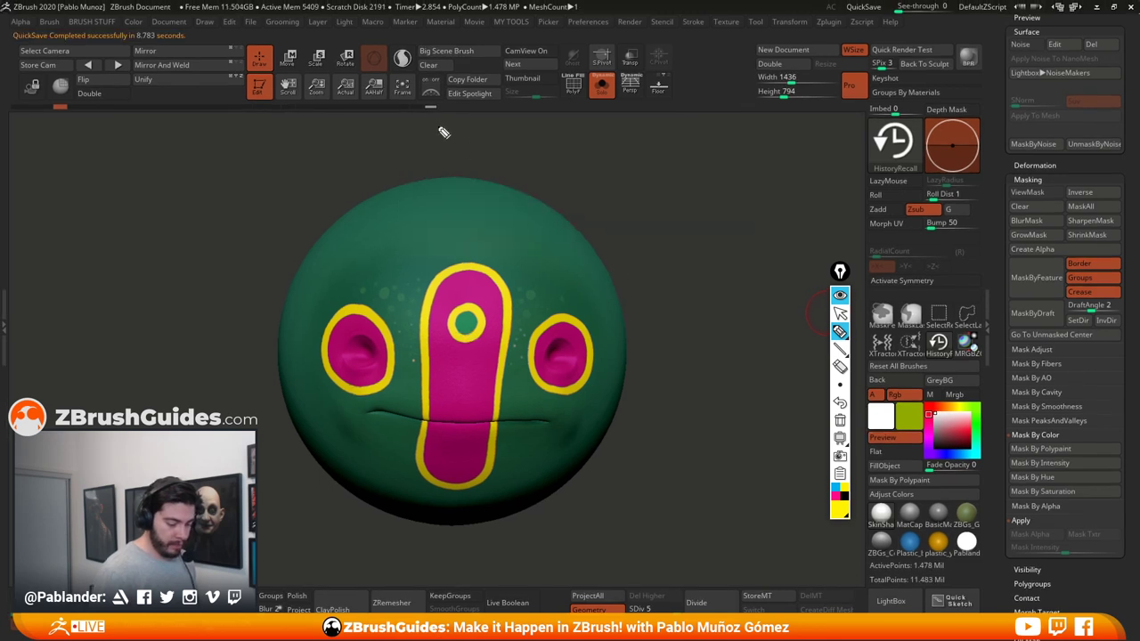
mouse_move(436, 103)
mouse_down()
mouse_move(422, 113)
mouse_move(438, 102)
mouse_up()
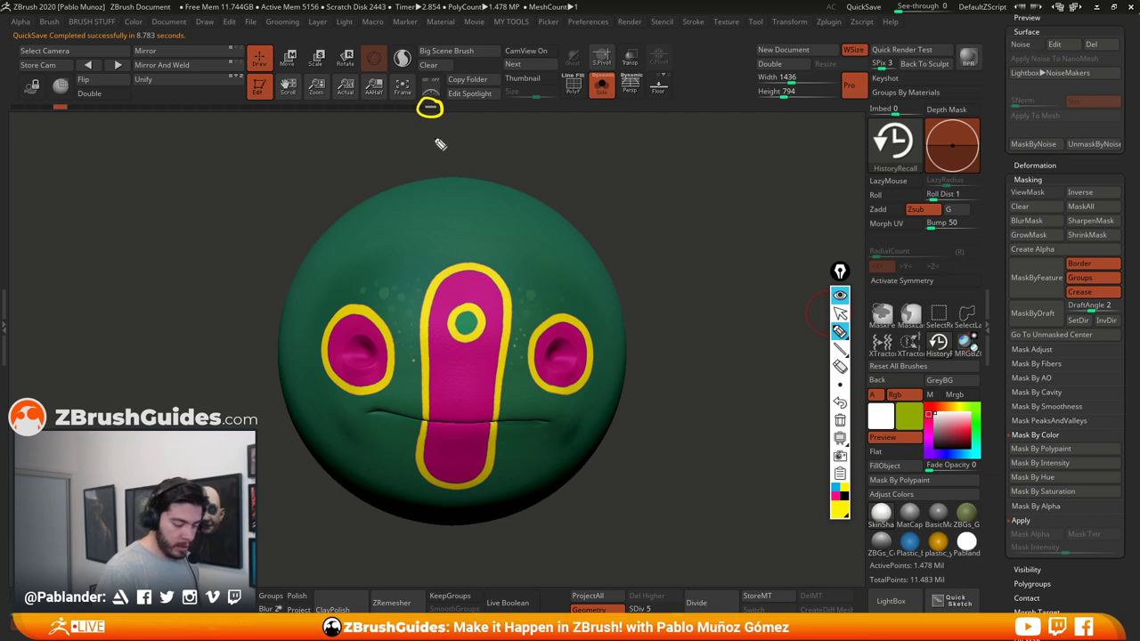
drag(428, 143, 439, 125)
drag(428, 135, 442, 139)
drag(446, 125, 446, 140)
mouse_move(441, 132)
mouse_down()
mouse_move(469, 134)
mouse_move(446, 163)
mouse_move(472, 157)
mouse_move(493, 179)
mouse_up()
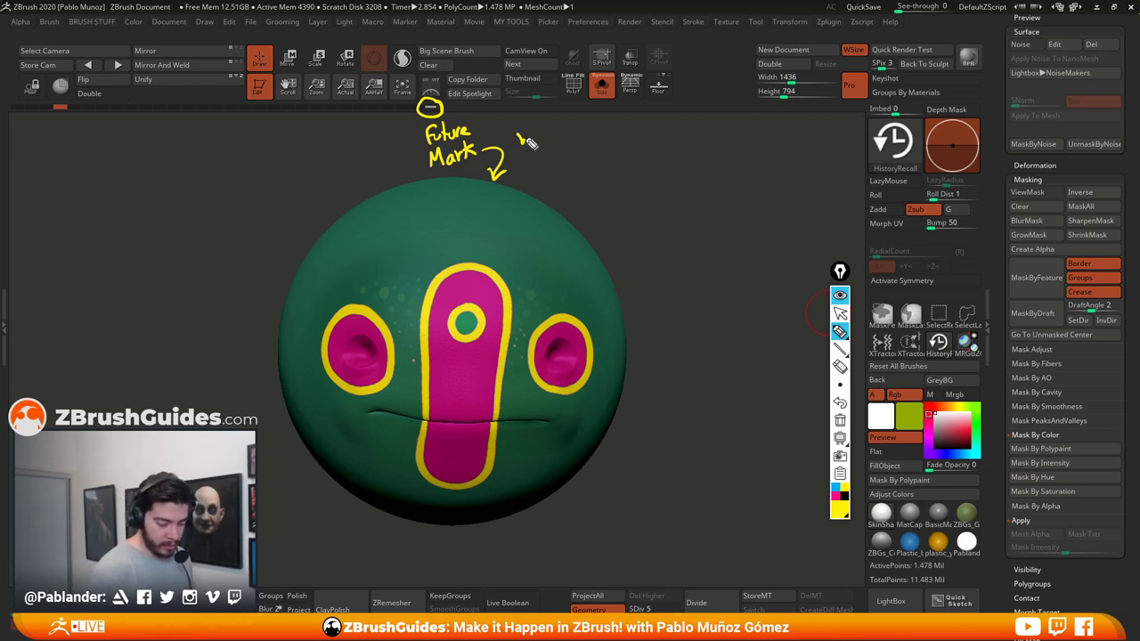
mouse_move(526, 139)
mouse_down()
mouse_move(553, 143)
mouse_move(538, 150)
mouse_move(539, 139)
mouse_up()
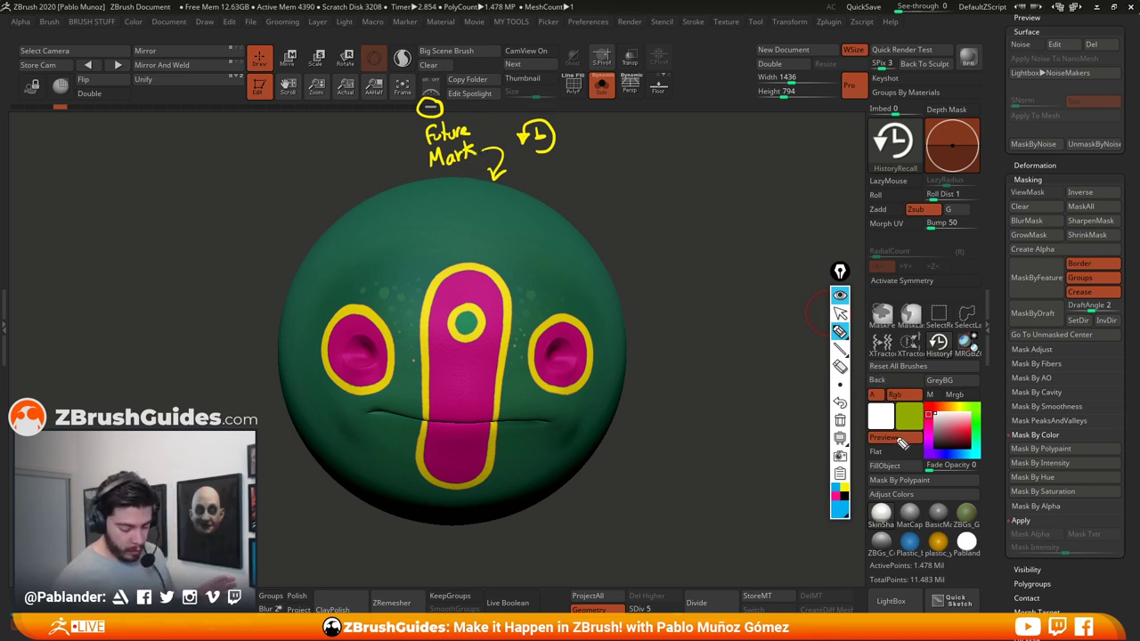
Step: Annotate the undo history in blue: circle its current state, write "Past" beneath it and draw an arrow to the head
drag(66, 100, 64, 98)
mouse_move(44, 139)
mouse_down()
mouse_move(46, 159)
mouse_move(51, 148)
mouse_move(75, 153)
mouse_up()
mouse_move(66, 139)
mouse_down()
mouse_move(81, 137)
mouse_move(282, 314)
mouse_move(257, 319)
mouse_up()
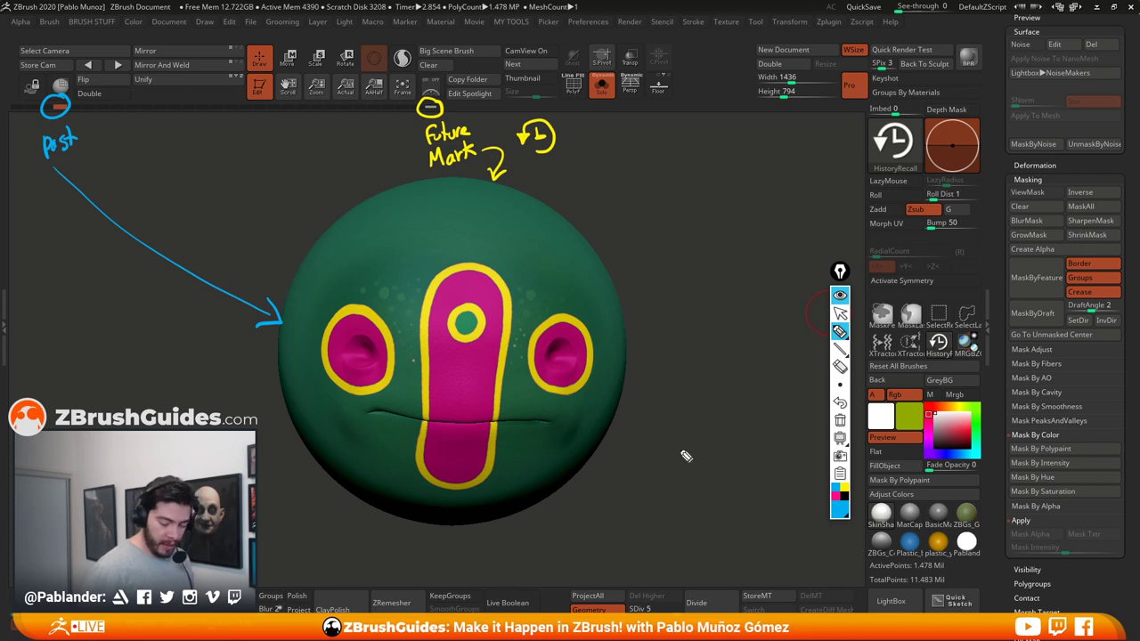
Step: Add a red arrow to the current history state labelled "Present", and scribble red over the stretch up to the future mark
click(839, 504)
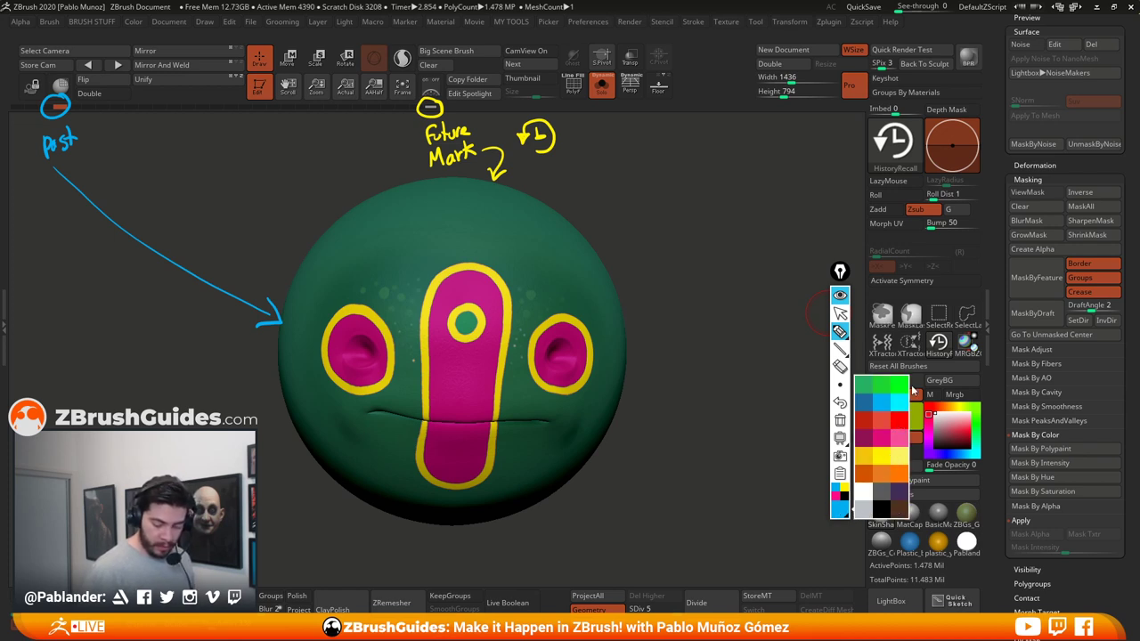
click(900, 425)
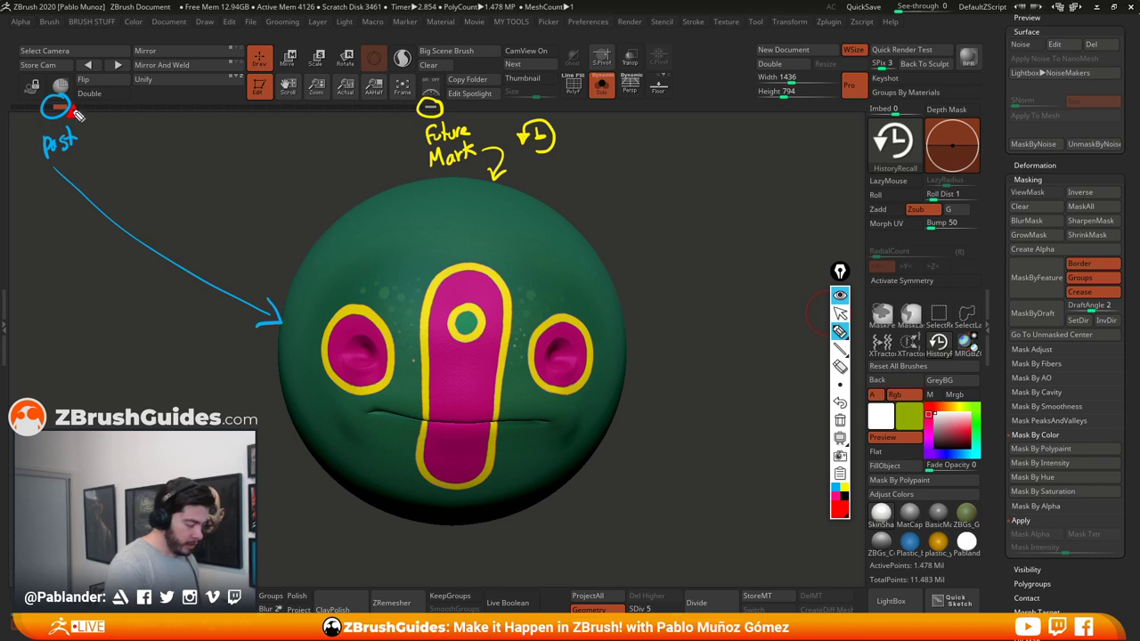
drag(71, 109, 175, 195)
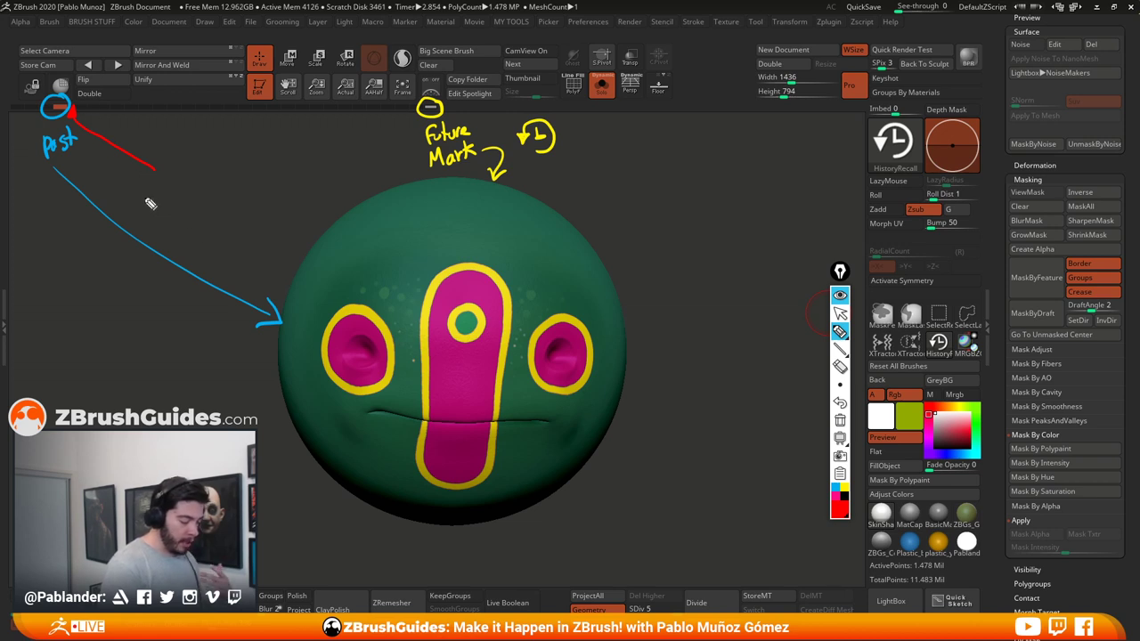
drag(148, 199, 203, 174)
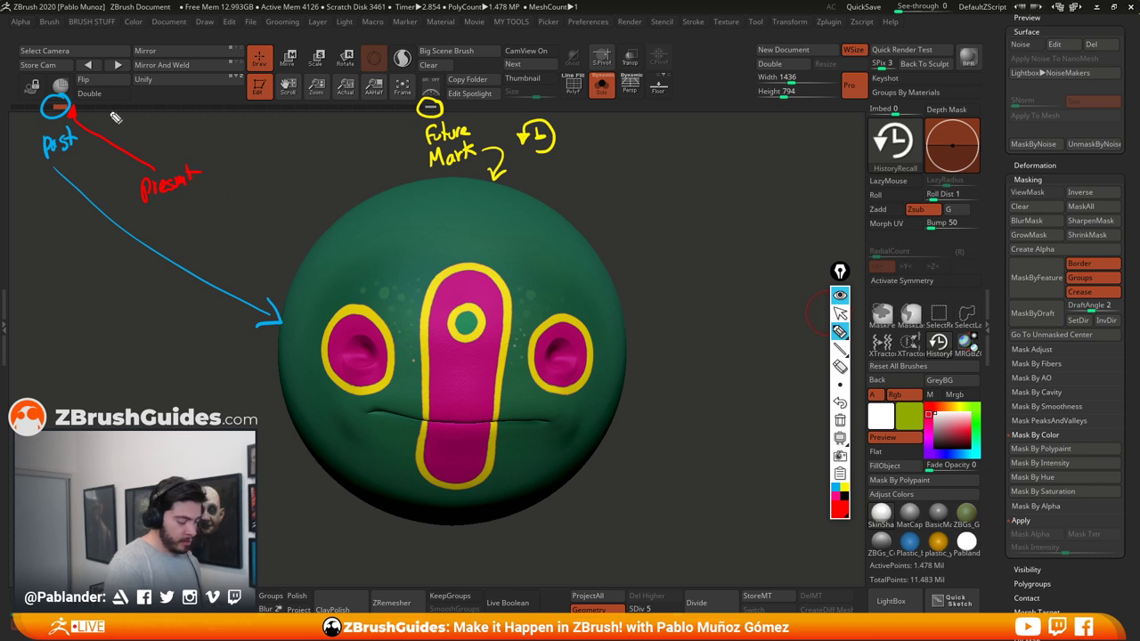
drag(94, 118, 503, 101)
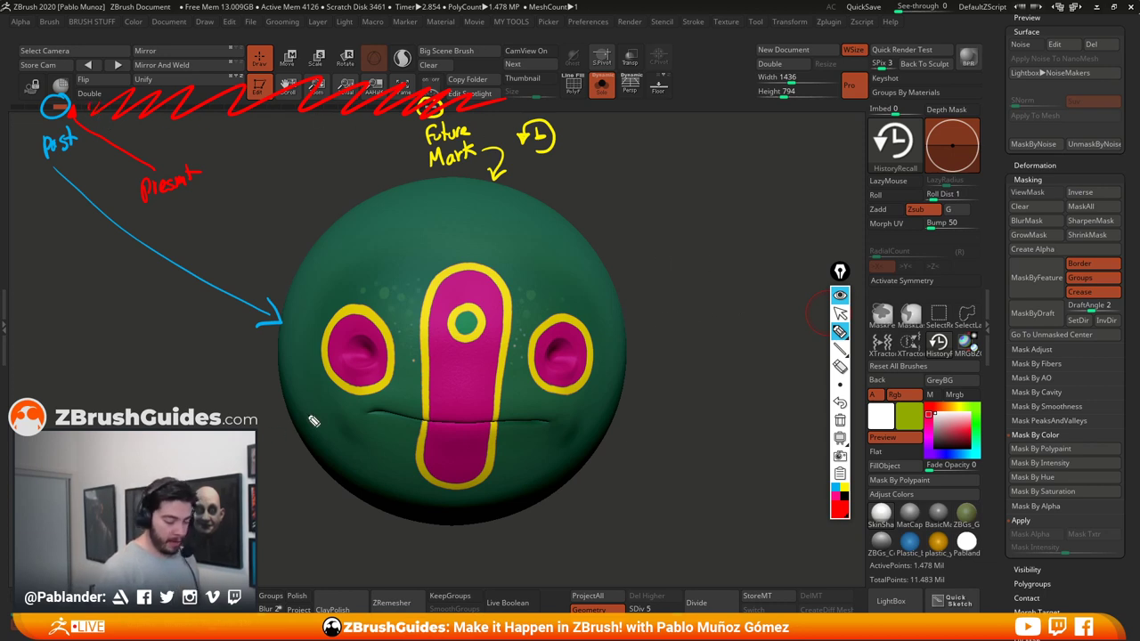
Step: Circle the "Future Mark" note and its history marker in white, then hide the annotation overlay
click(841, 510)
click(860, 492)
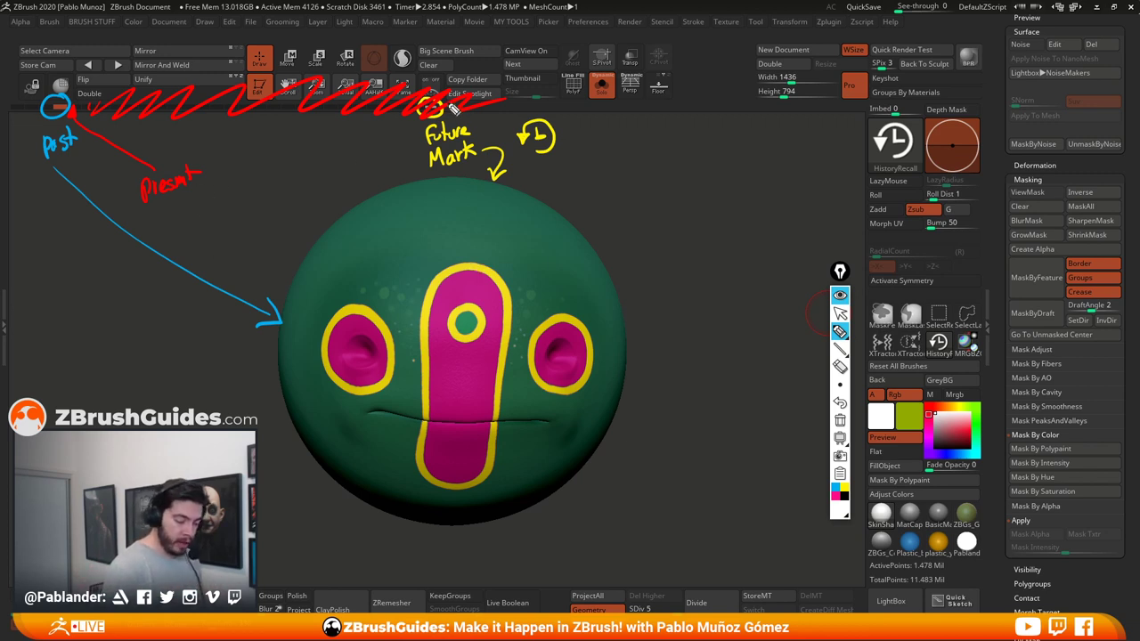
mouse_move(459, 101)
mouse_down()
mouse_move(450, 210)
mouse_move(462, 237)
mouse_move(570, 280)
mouse_up()
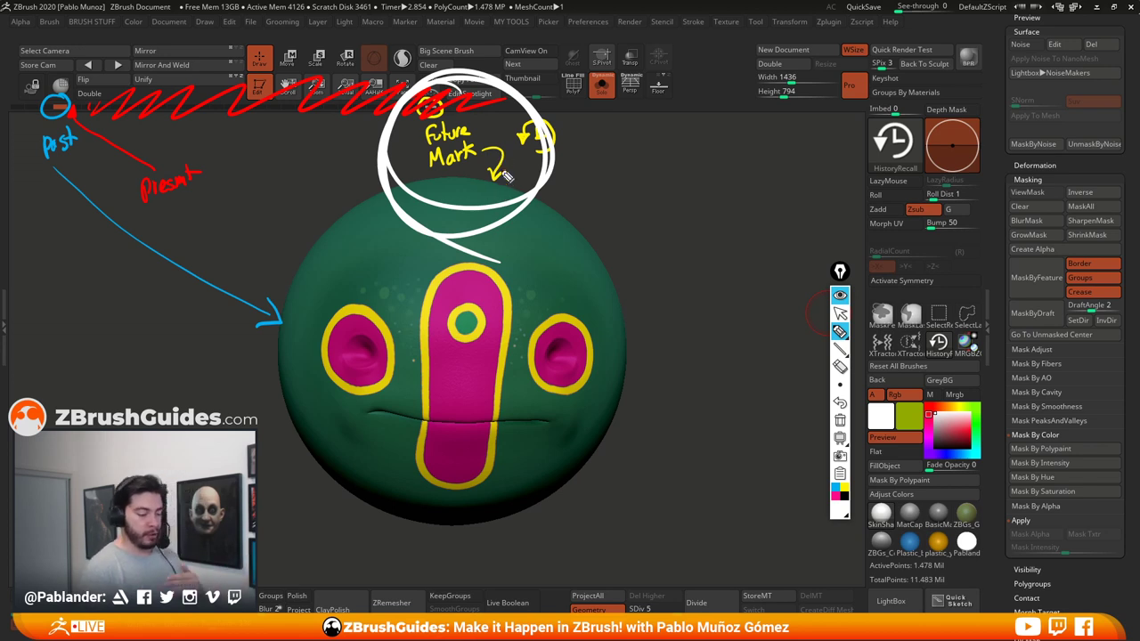
click(841, 294)
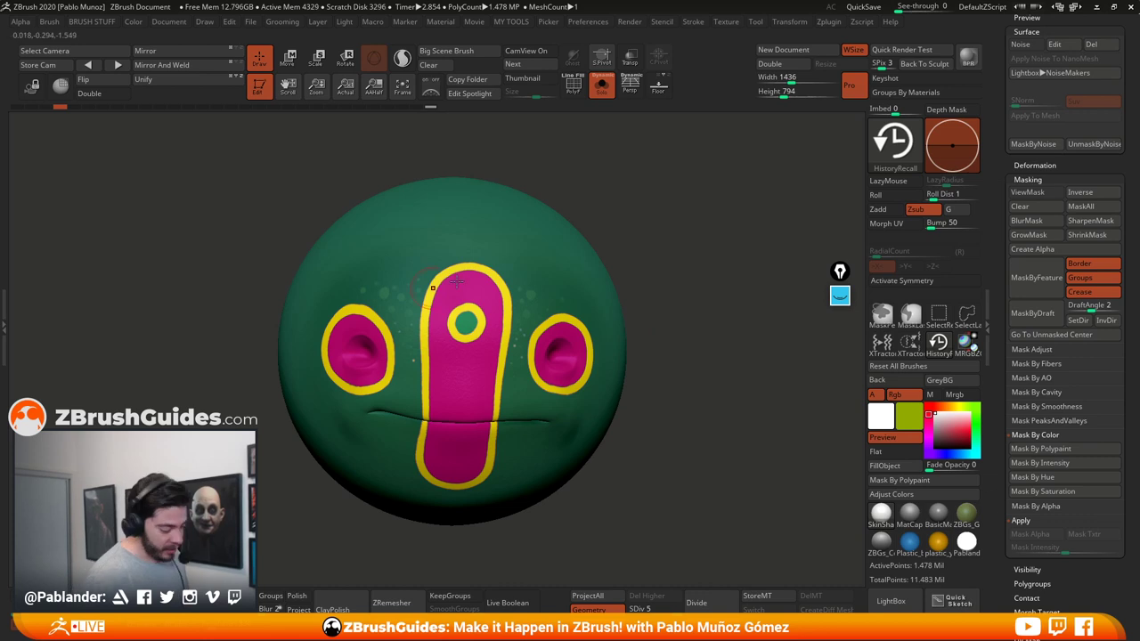
Step: Apply a small HistoryRecall dab to the green forehead, accepting the removal of the newer undo history entries
alt+drag(686, 258, 680, 290)
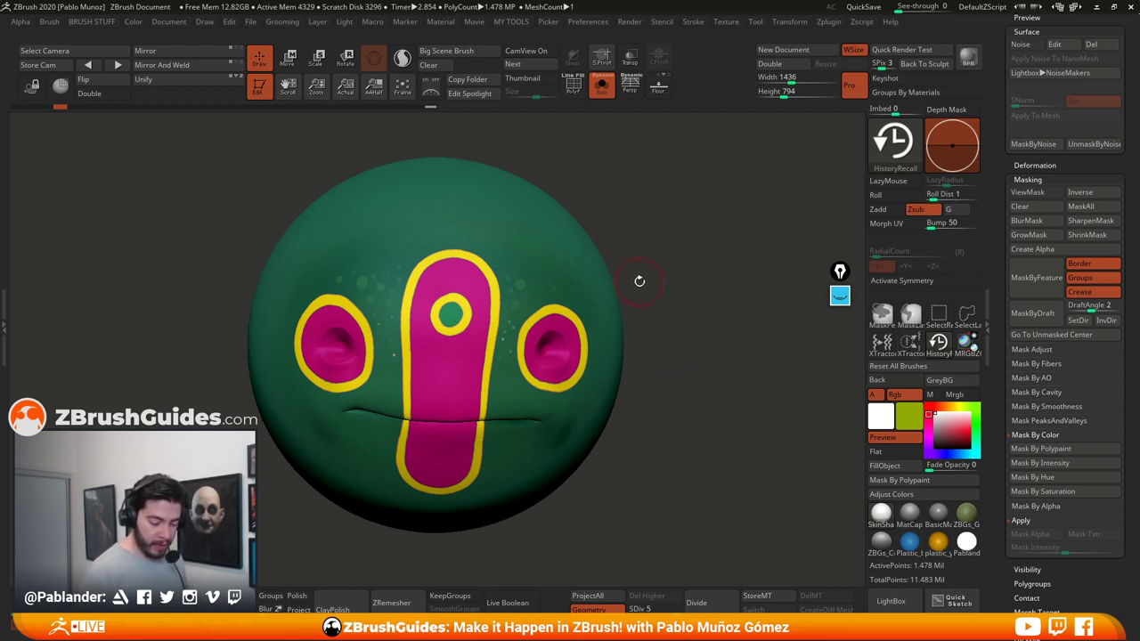
drag(662, 273, 651, 274)
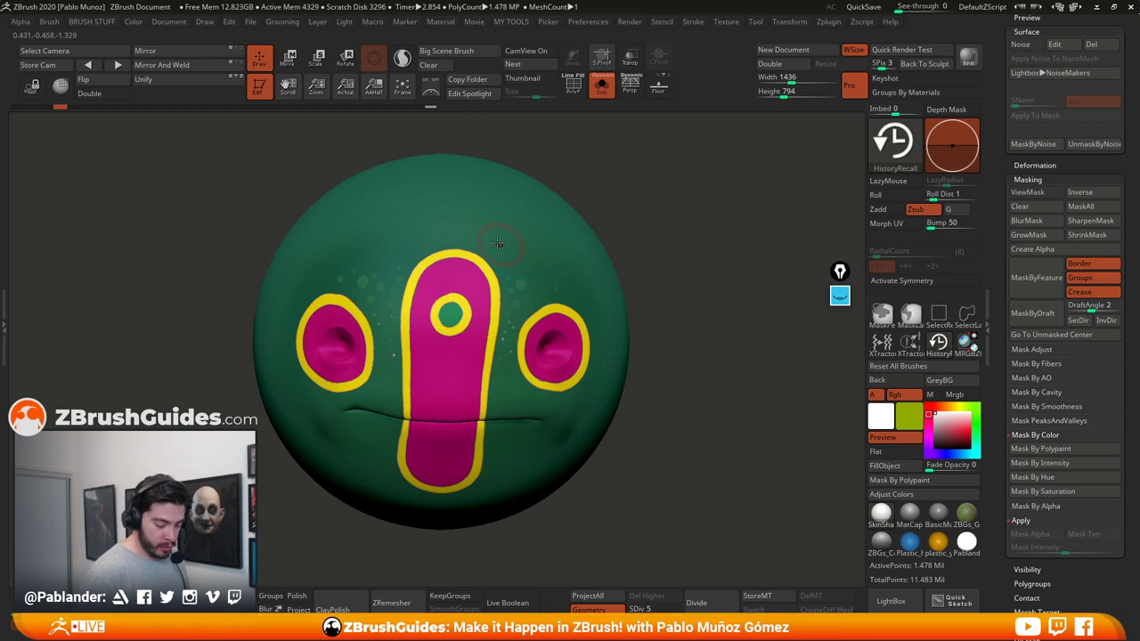
alt+drag(649, 229, 625, 232)
key(space)
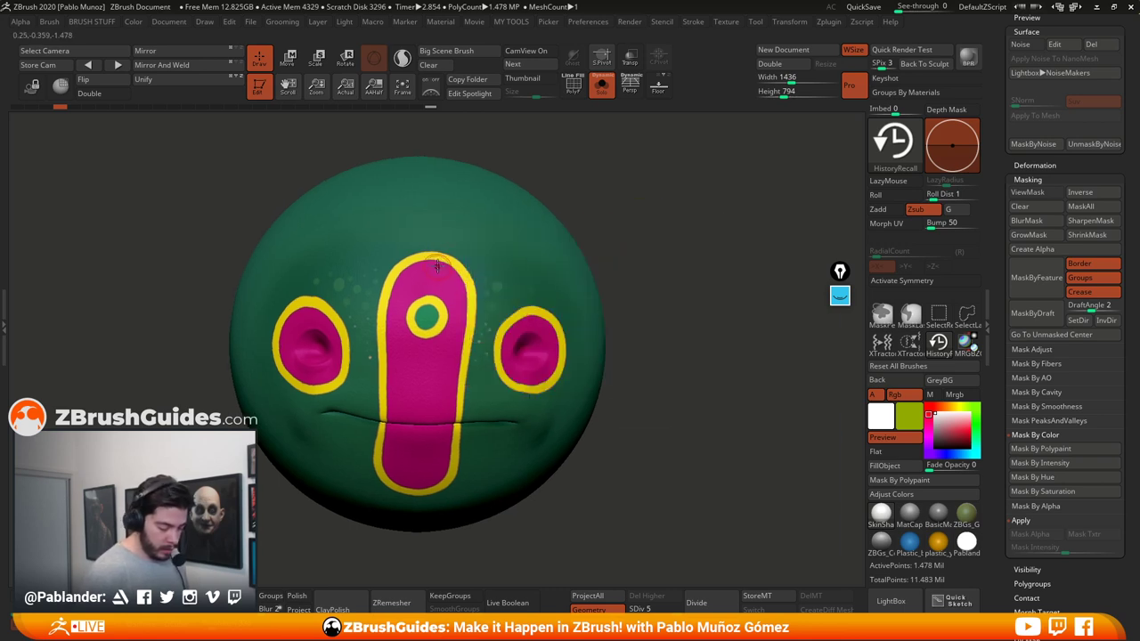
click(446, 208)
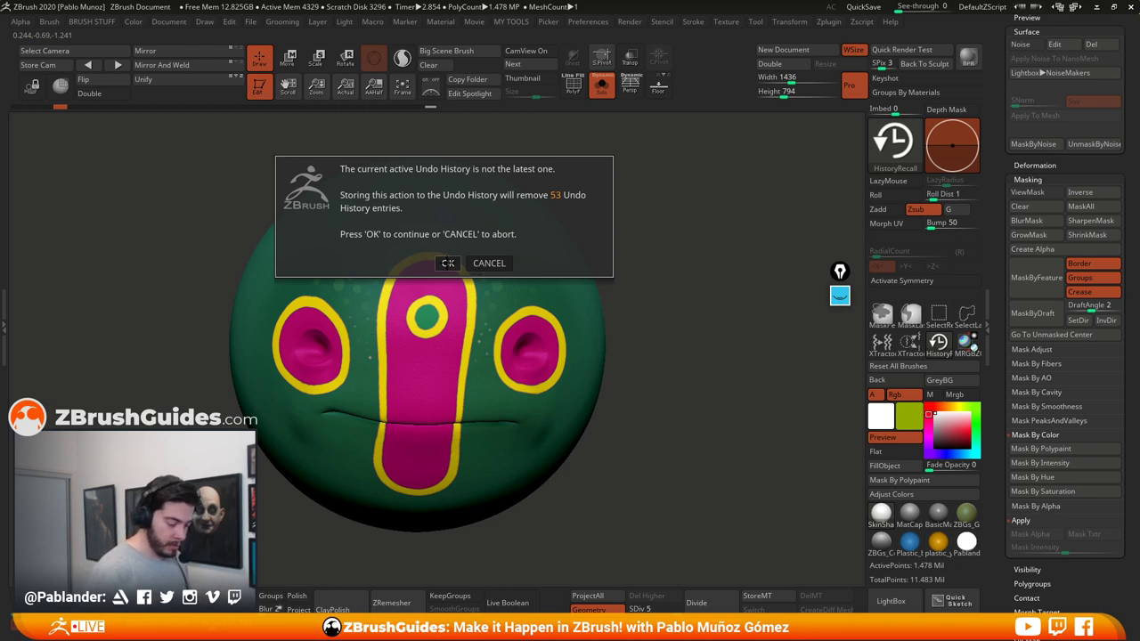
click(448, 262)
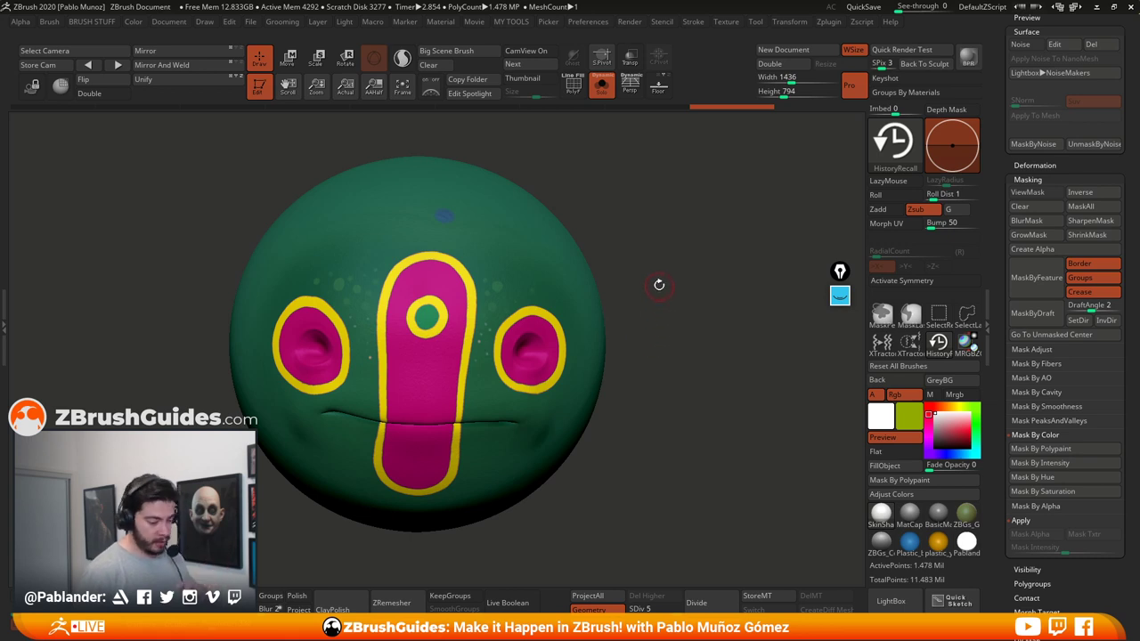
Step: Enlarge the patch of recalled blue textured skin on the forehead with several short HistoryRecall strokes
drag(646, 212, 589, 244)
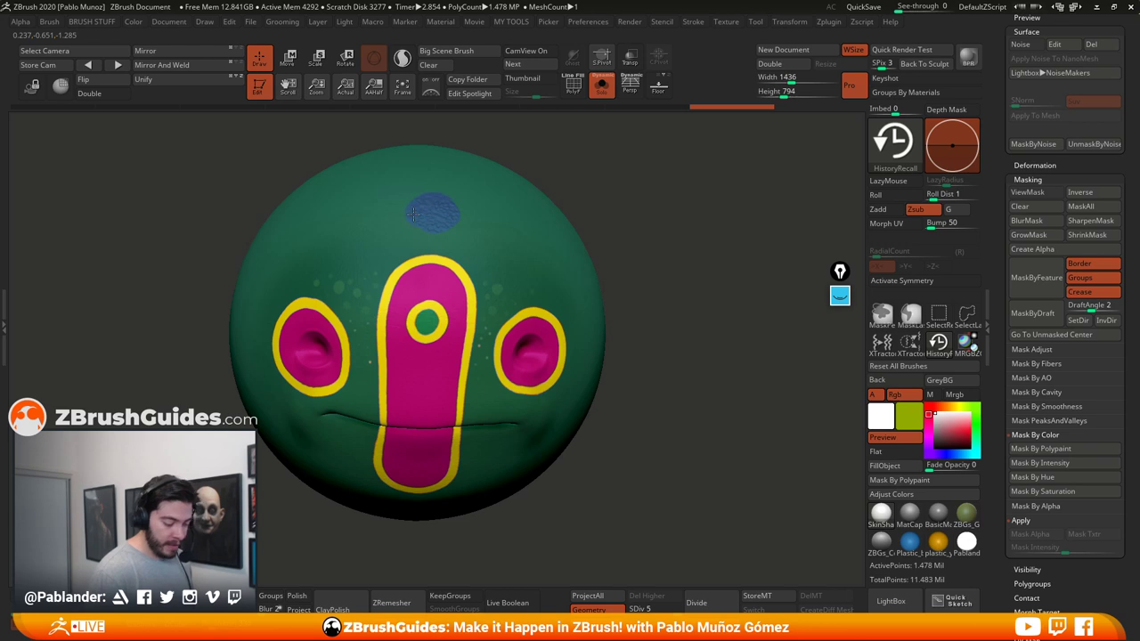
drag(413, 214, 416, 215)
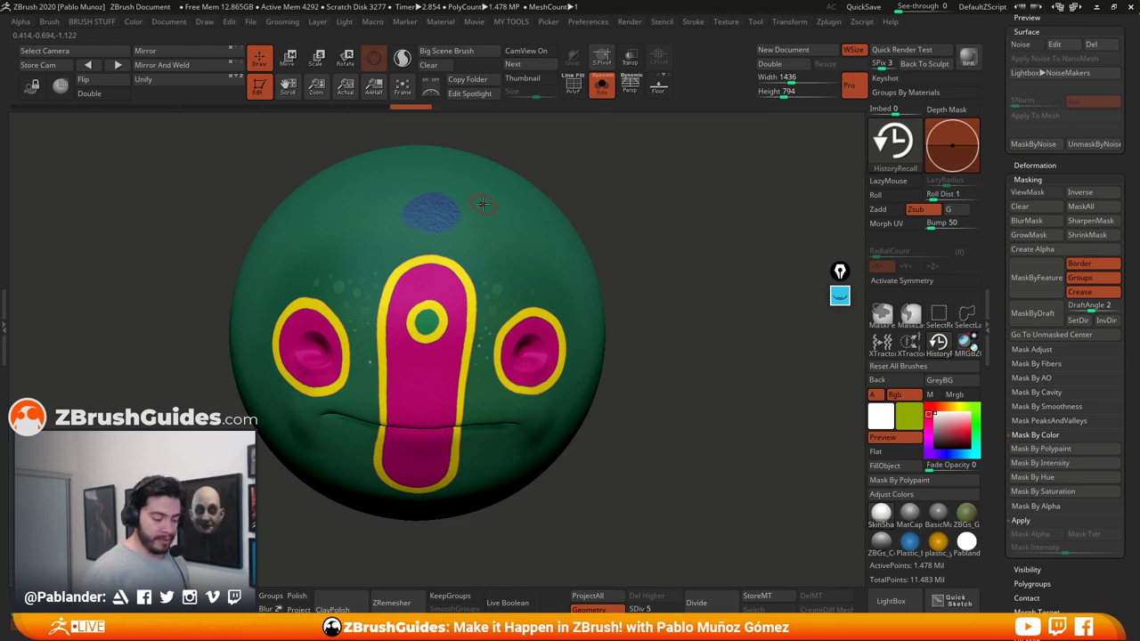
right_drag(481, 204, 510, 232)
drag(410, 204, 414, 205)
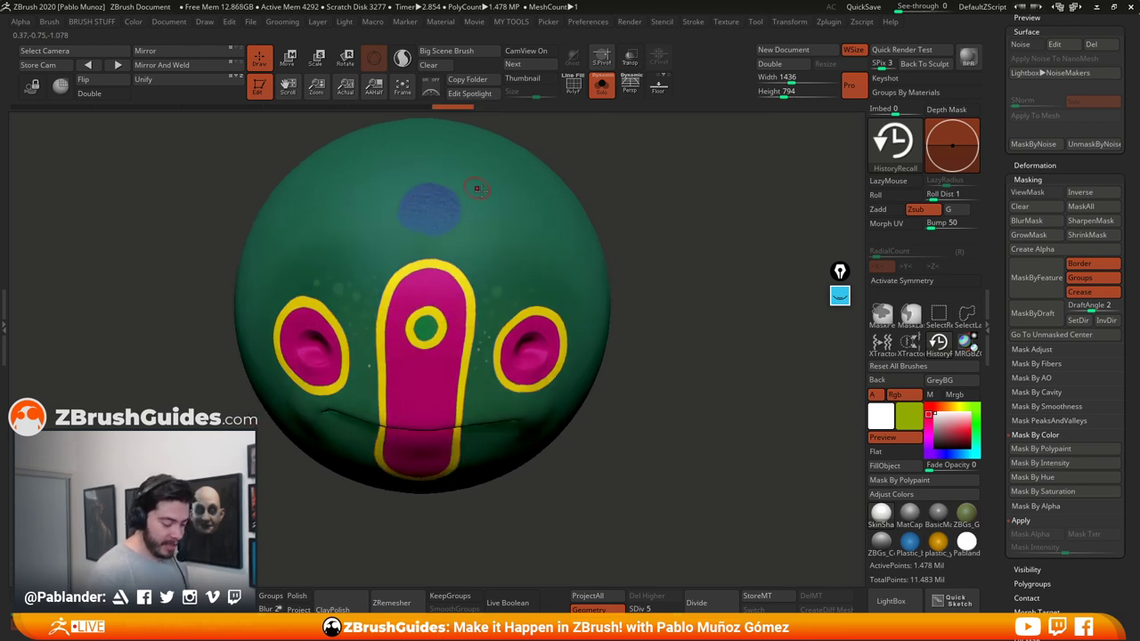
drag(643, 230, 720, 317)
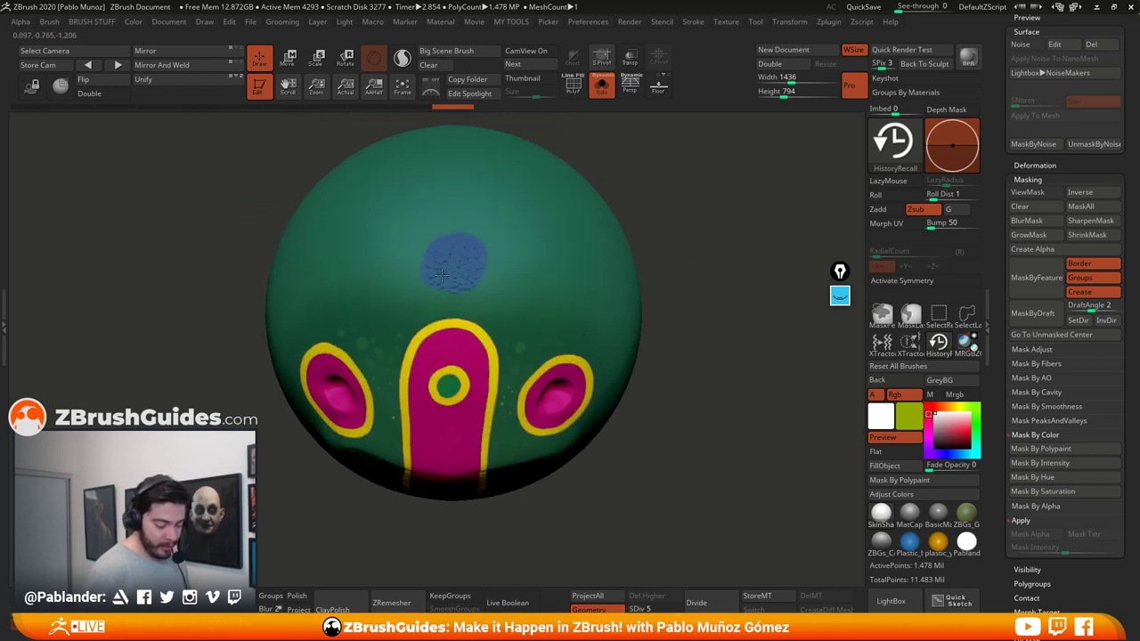
drag(432, 262, 436, 262)
drag(686, 340, 681, 287)
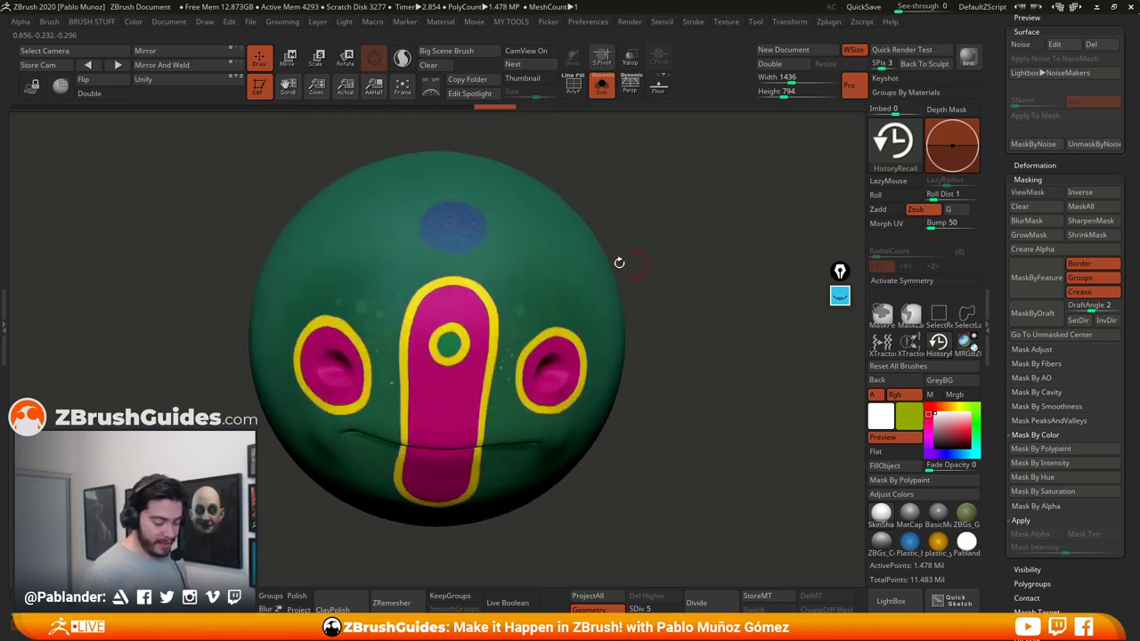
mouse_move(428, 214)
mouse_down()
mouse_move(422, 230)
mouse_move(465, 236)
mouse_up()
mouse_move(699, 286)
mouse_down()
mouse_move(667, 265)
mouse_move(711, 269)
mouse_up()
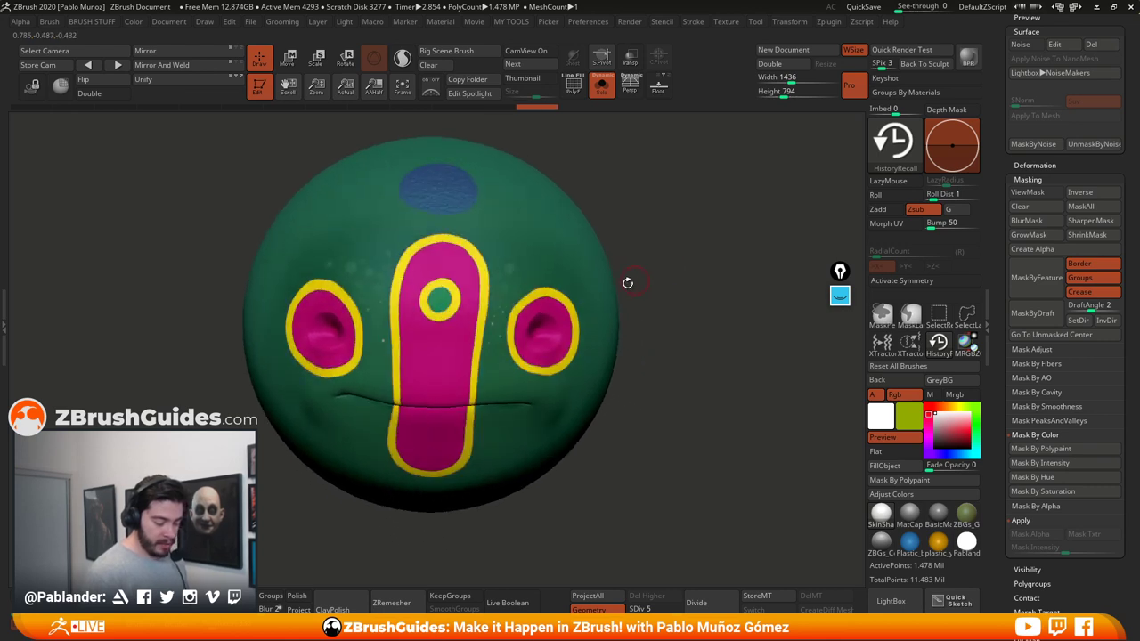
Step: Try recalling the blue textured skin across the forehead and around the eyes with a larger HistoryRecall brush
right_click(485, 318)
mouse_move(432, 222)
mouse_down()
mouse_move(398, 257)
mouse_move(423, 299)
mouse_move(361, 347)
mouse_move(329, 232)
mouse_move(428, 164)
mouse_move(523, 303)
mouse_up()
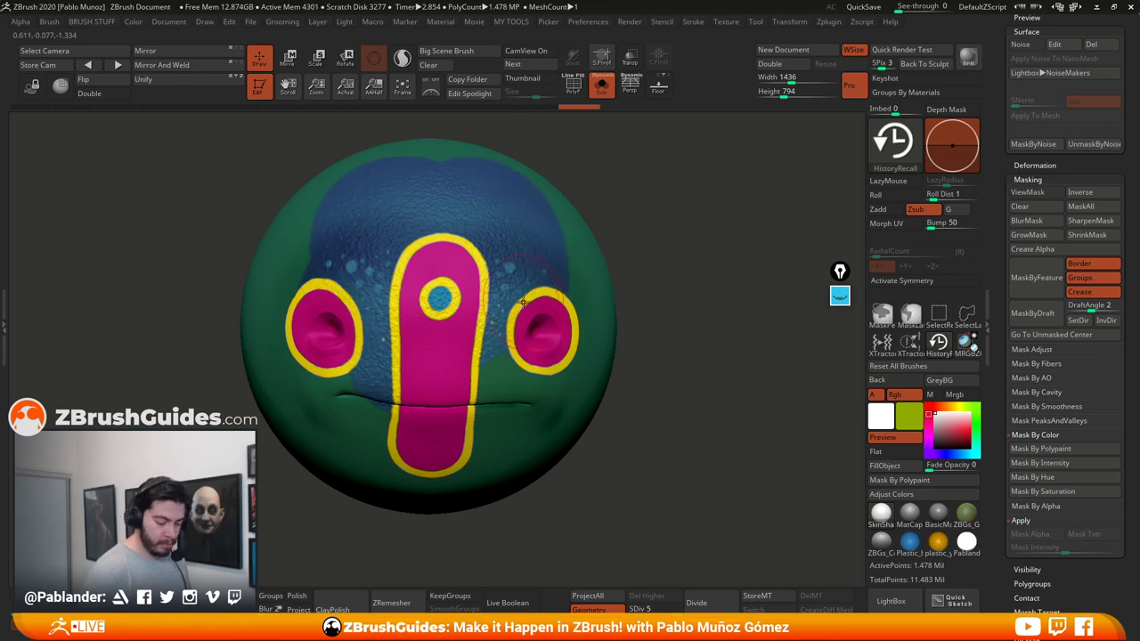
key(ctrl+z)
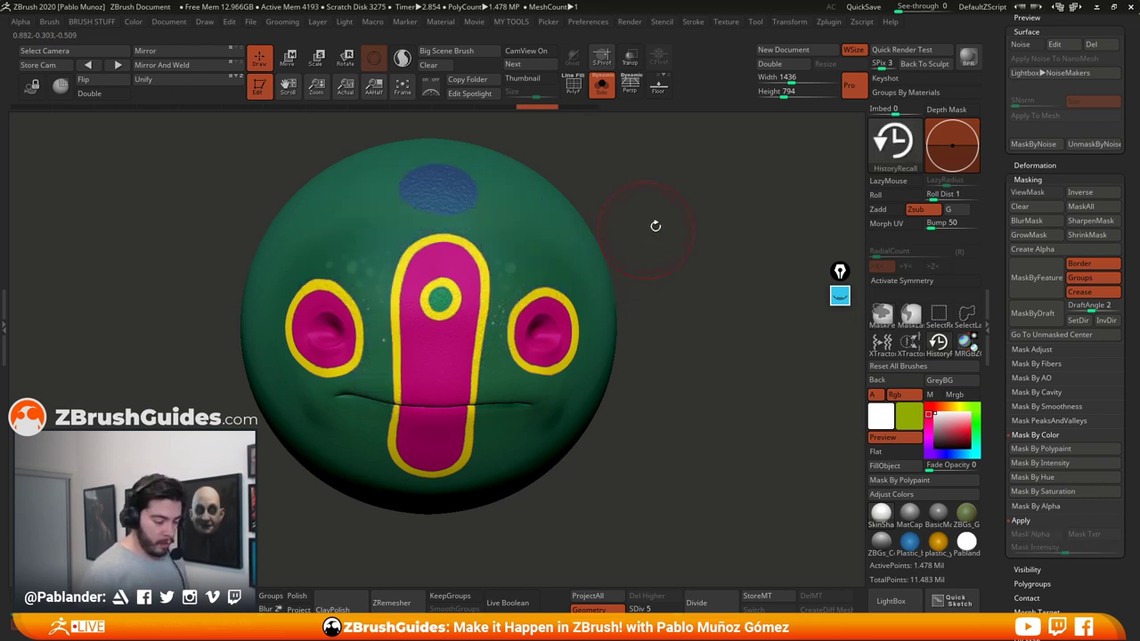
Step: Undo the HistoryRecall strokes on the forehead until the head is fully green again
drag(656, 224, 647, 235)
key(ctrl+z)
key(ctrl+z)
key(ctrl+z)
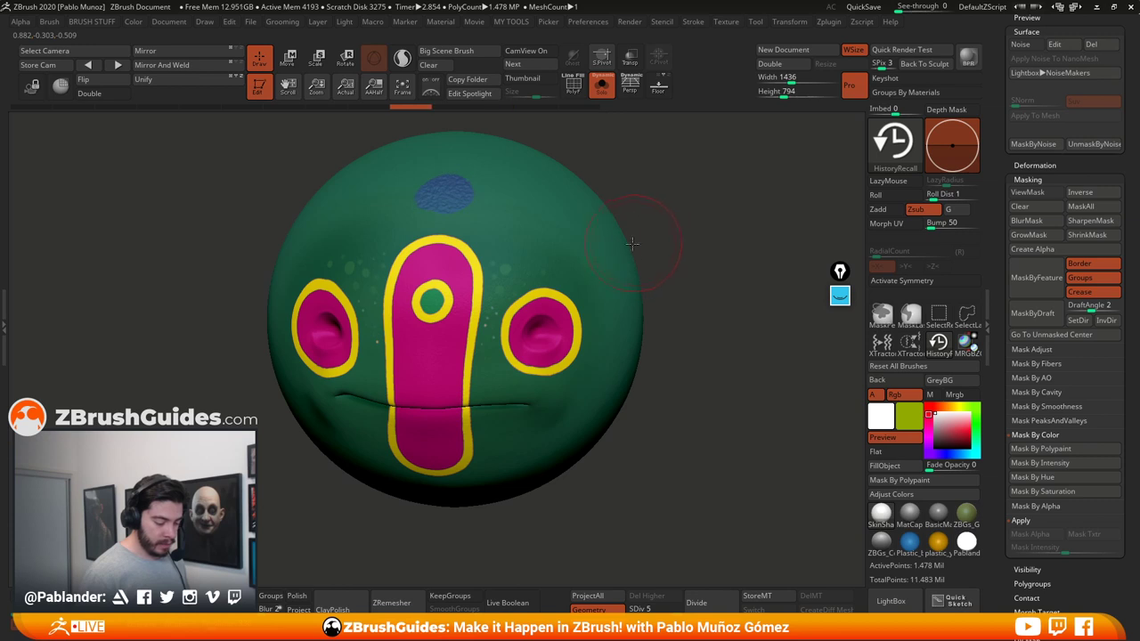
key(ctrl+z)
mouse_move(479, 197)
mouse_down()
mouse_move(469, 212)
mouse_move(501, 227)
mouse_up()
key(ctrl+z)
key(ctrl+z)
key(ctrl+z)
key(ctrl+z)
key(ctrl+z)
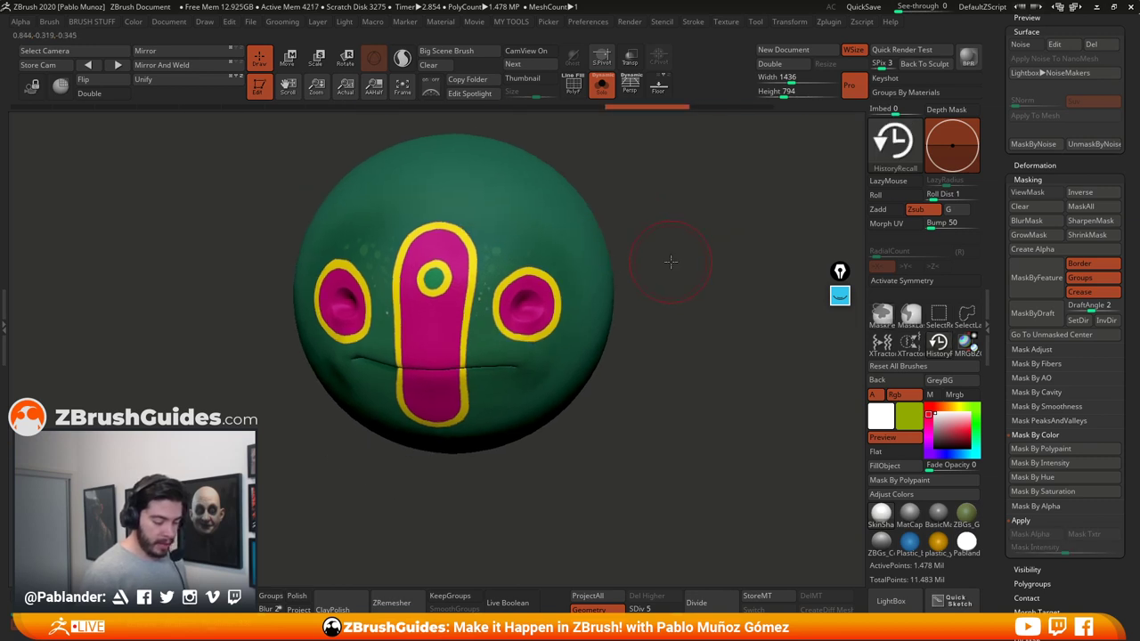
key(ctrl+z)
key(ctrl+z)
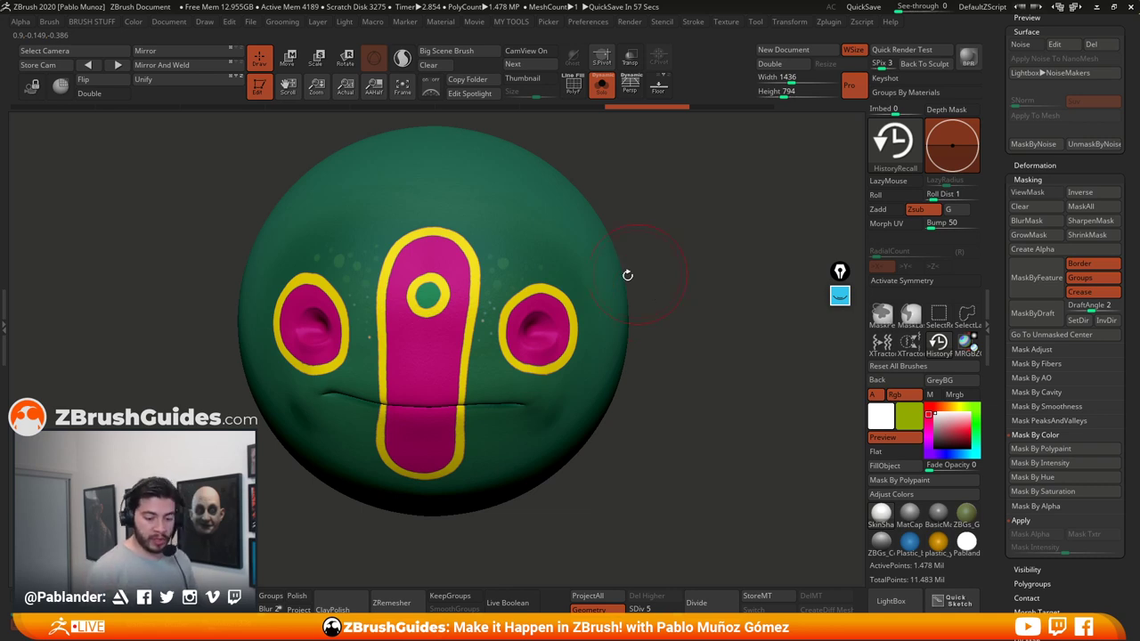
key(ctrl+z)
key(ctrl+z)
key(ctrl+z)
key(ctrl+z)
key(ctrl+z)
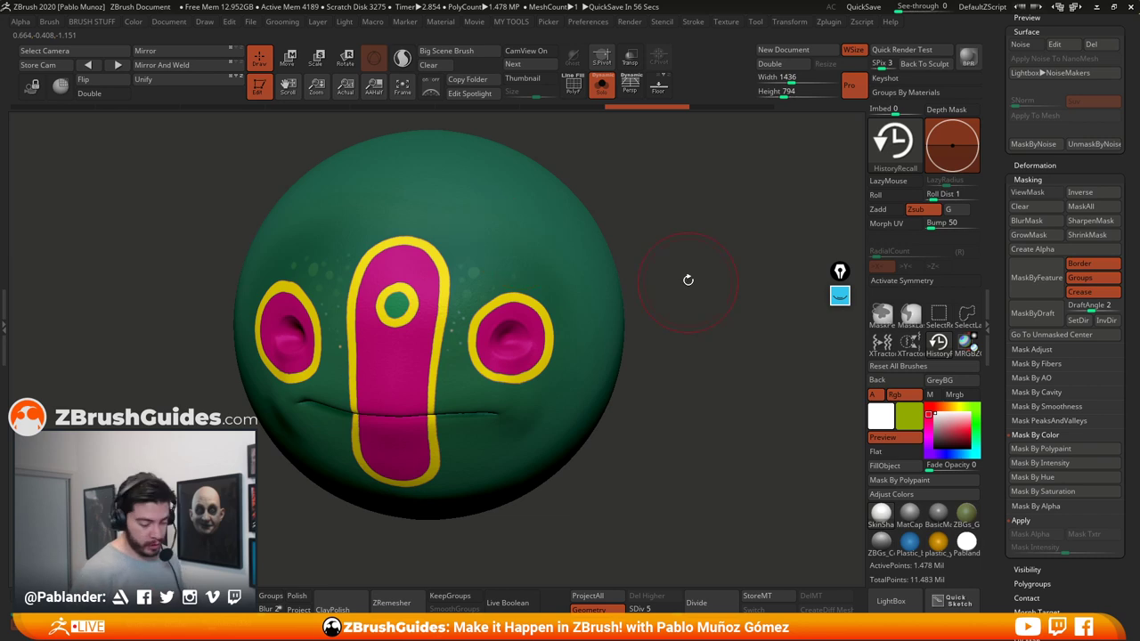
Step: Set the HistoryRecall brush to the Spray stroke and give it a soft dot alpha
key(b)
click(716, 278)
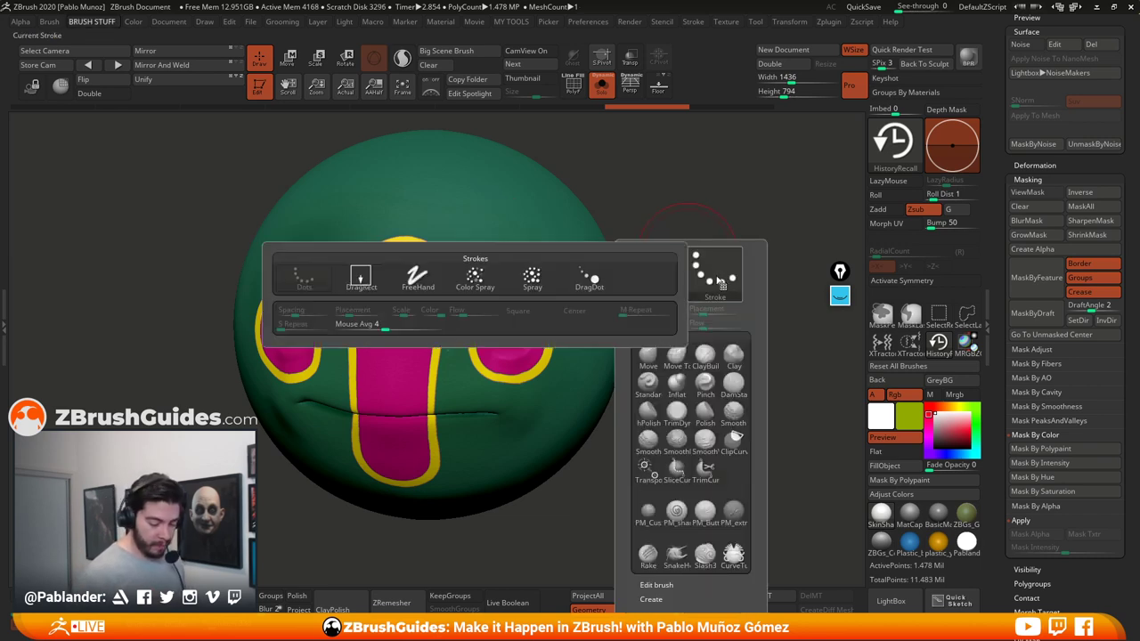
click(532, 280)
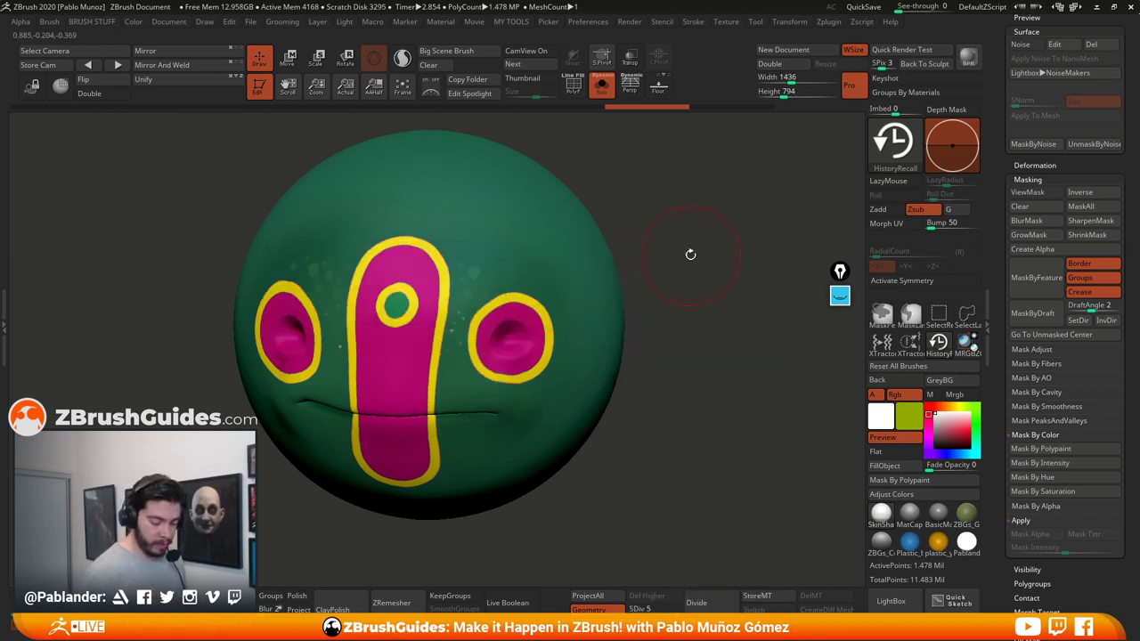
key(b)
click(654, 276)
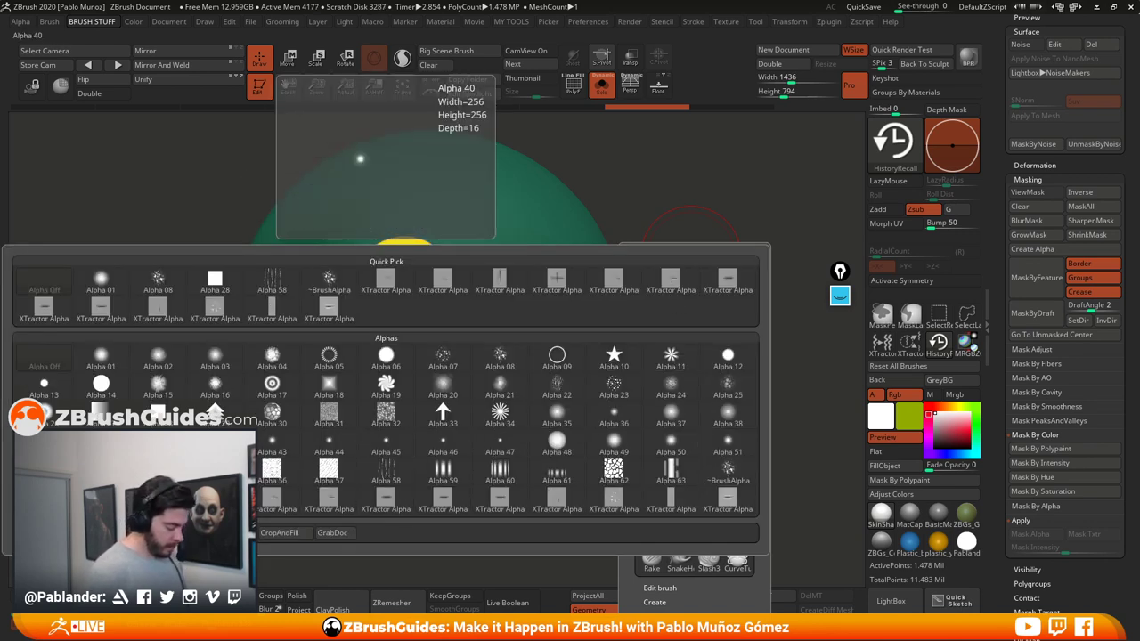
click(502, 448)
key(space)
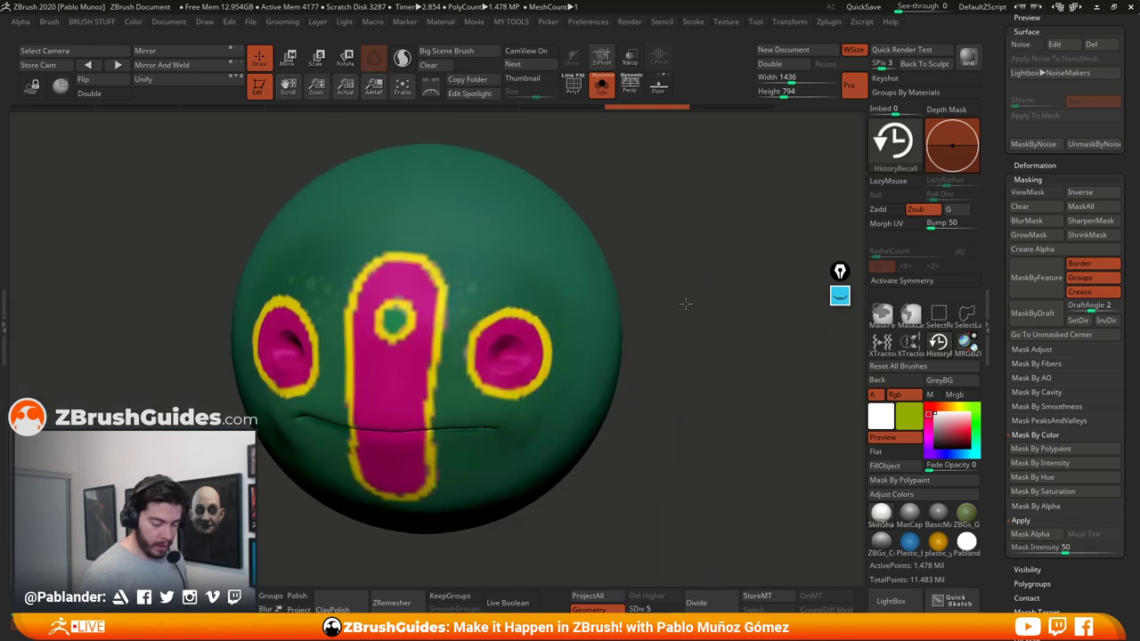
Step: Replace the test spray's alpha with a different one and spray speckles of recalled blue skin across the forehead
drag(674, 300, 687, 344)
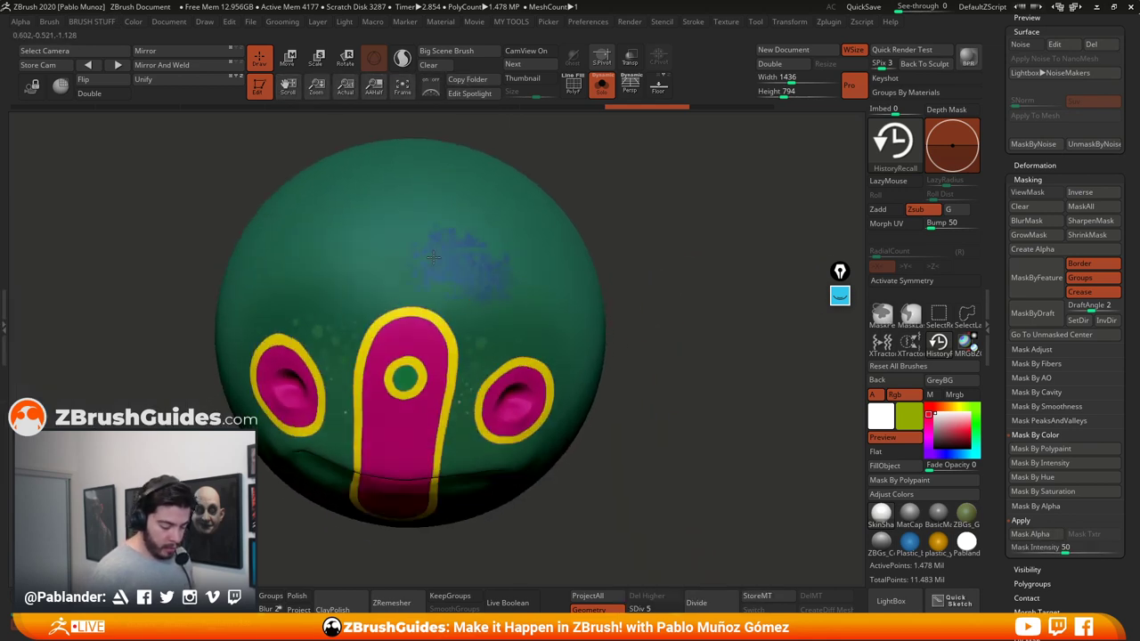
ctrl+click(639, 300)
key(space)
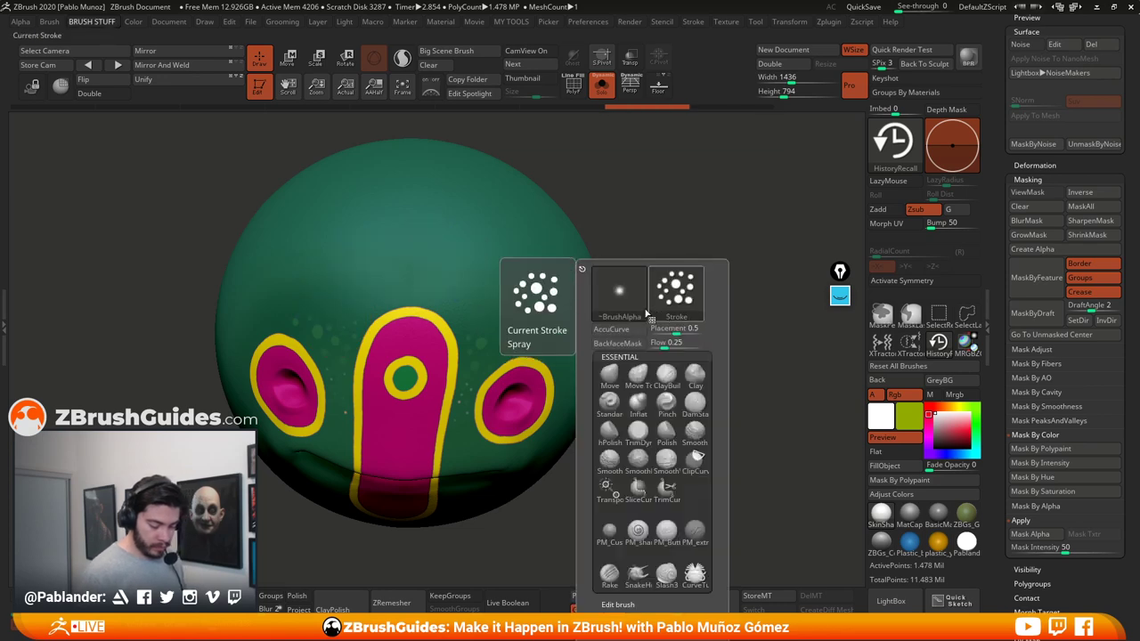
click(620, 294)
click(193, 399)
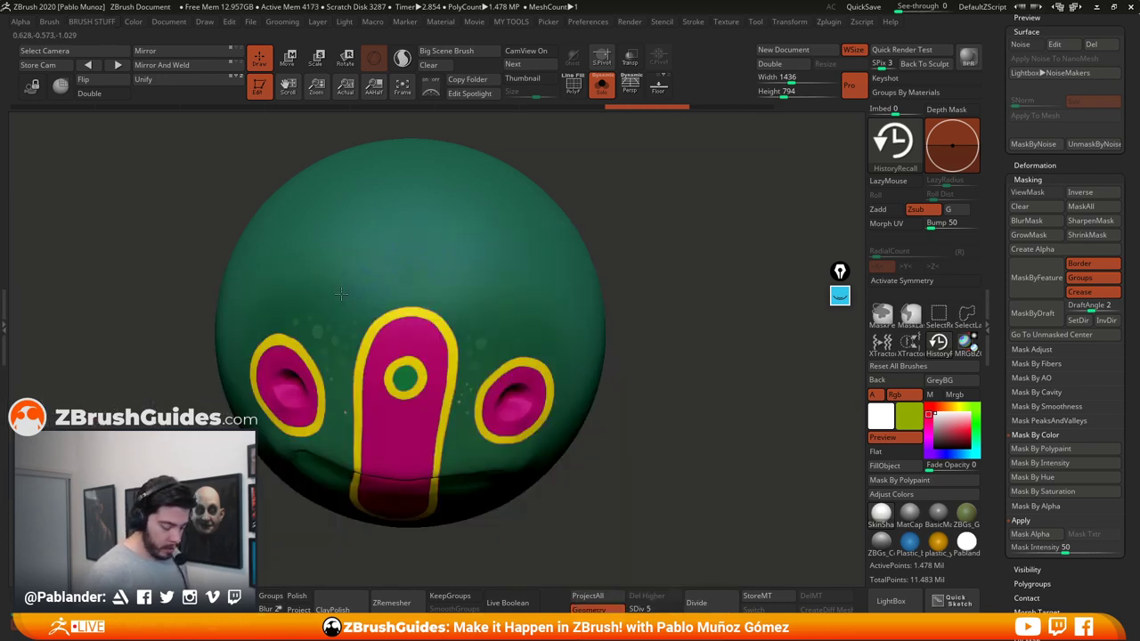
key(space)
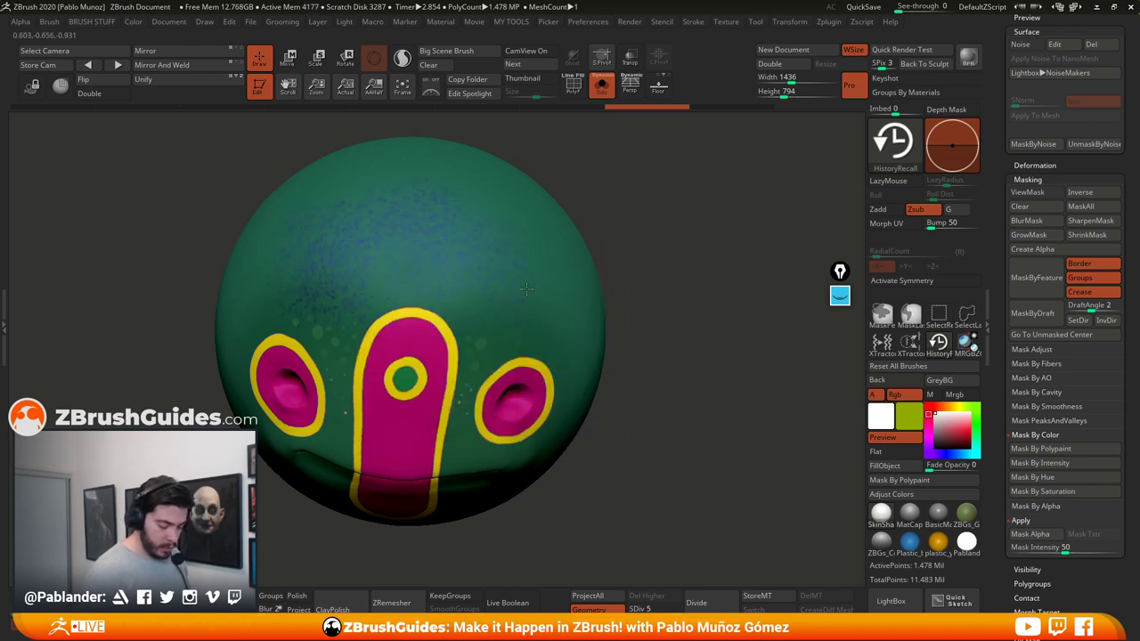
key(ctrl+shift+z)
drag(650, 339, 652, 312)
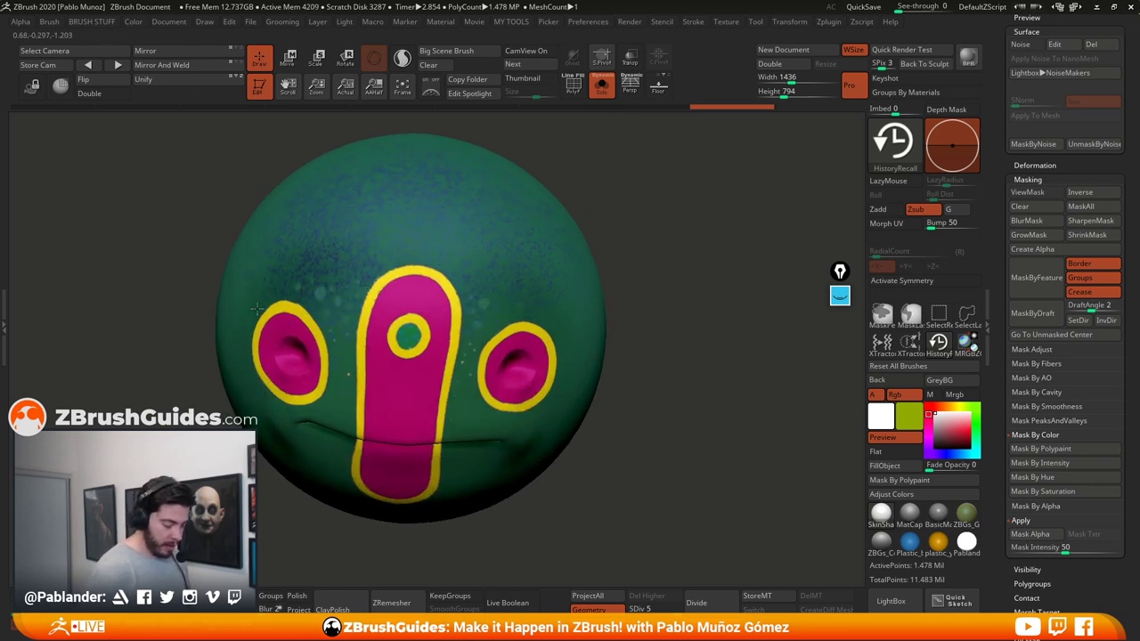
Step: Spray recalled blue skin speckles over the rest of the forehead, around the eyes and across the cheeks
drag(645, 394, 660, 331)
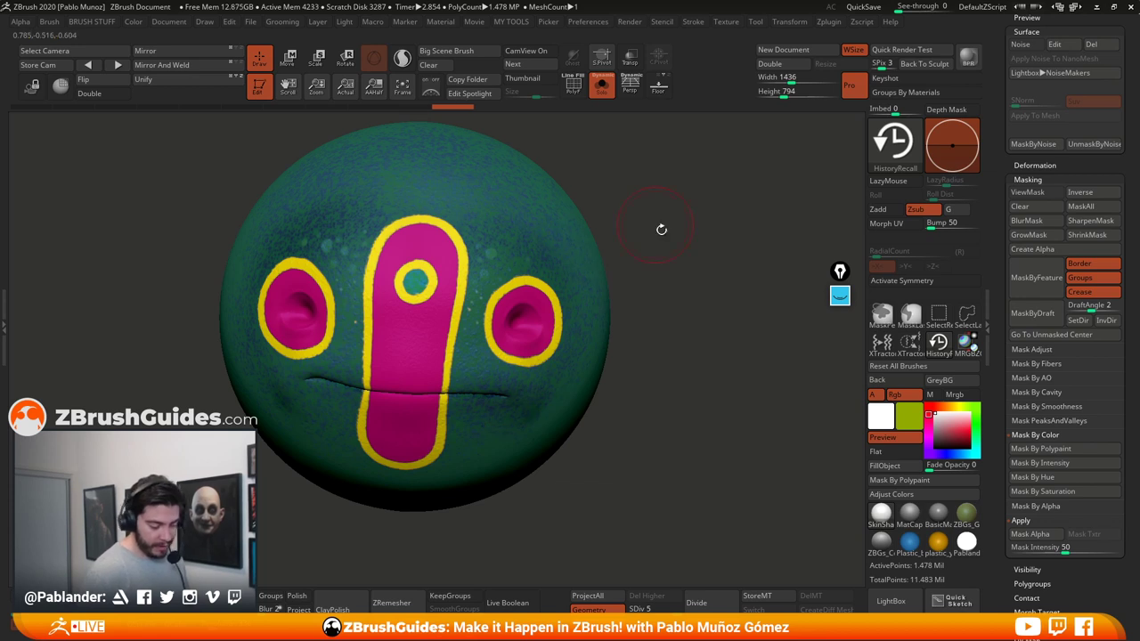
mouse_move(662, 229)
mouse_down()
mouse_move(686, 280)
mouse_move(719, 283)
mouse_move(569, 267)
mouse_up()
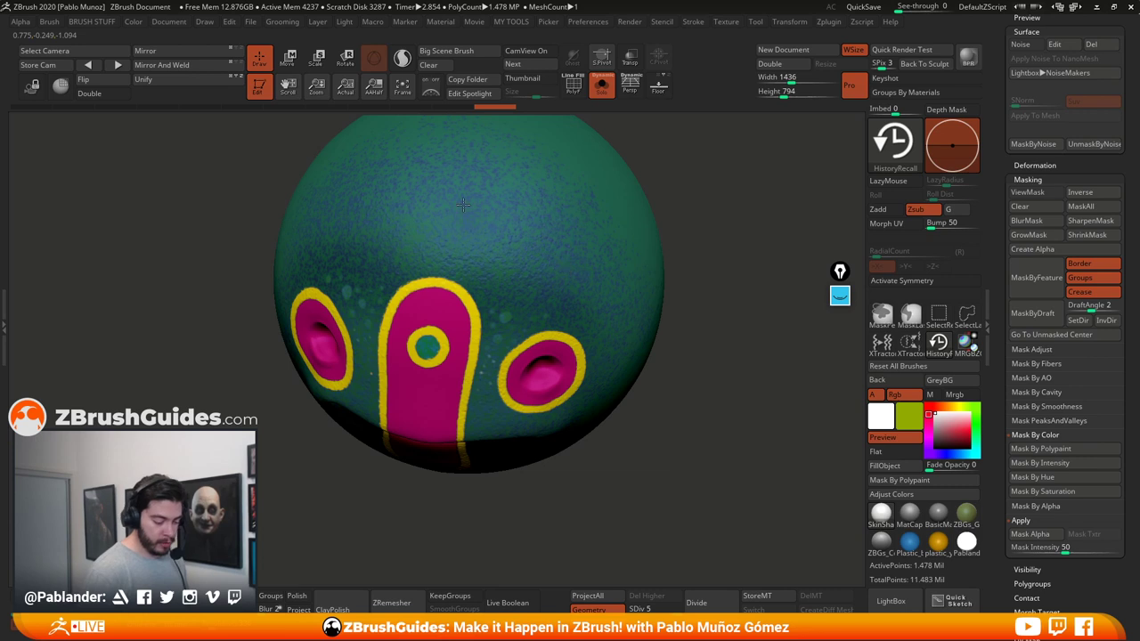
mouse_move(686, 383)
mouse_down()
mouse_move(682, 348)
mouse_move(649, 322)
mouse_move(682, 330)
mouse_move(686, 344)
mouse_move(563, 389)
mouse_up()
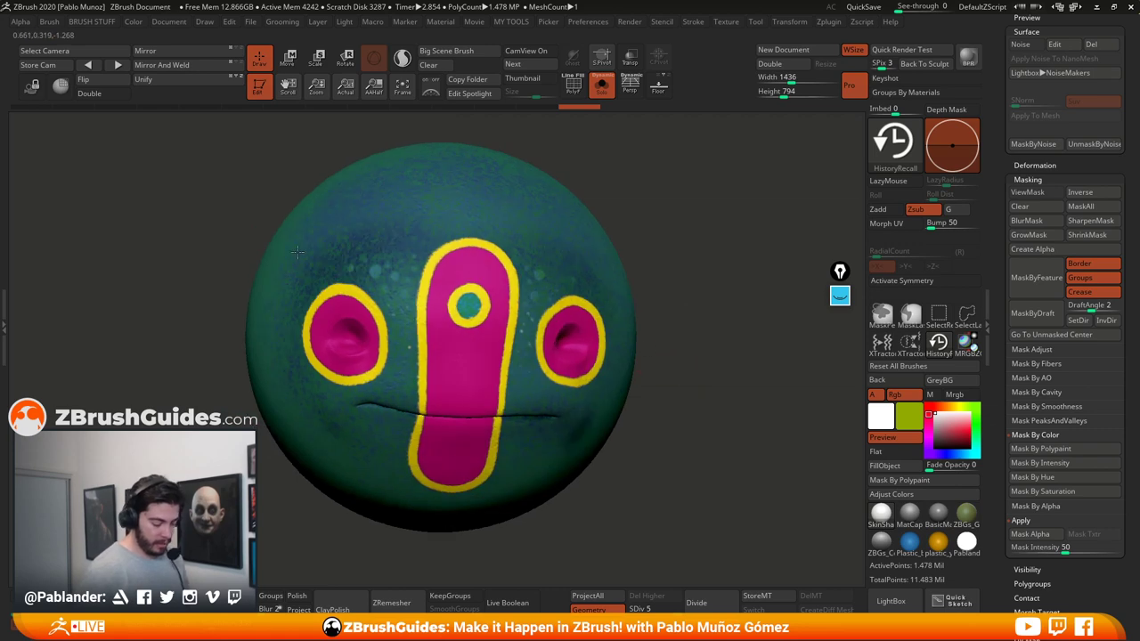
mouse_move(668, 356)
mouse_down()
mouse_move(739, 395)
mouse_move(710, 404)
mouse_move(733, 401)
mouse_move(715, 396)
mouse_up()
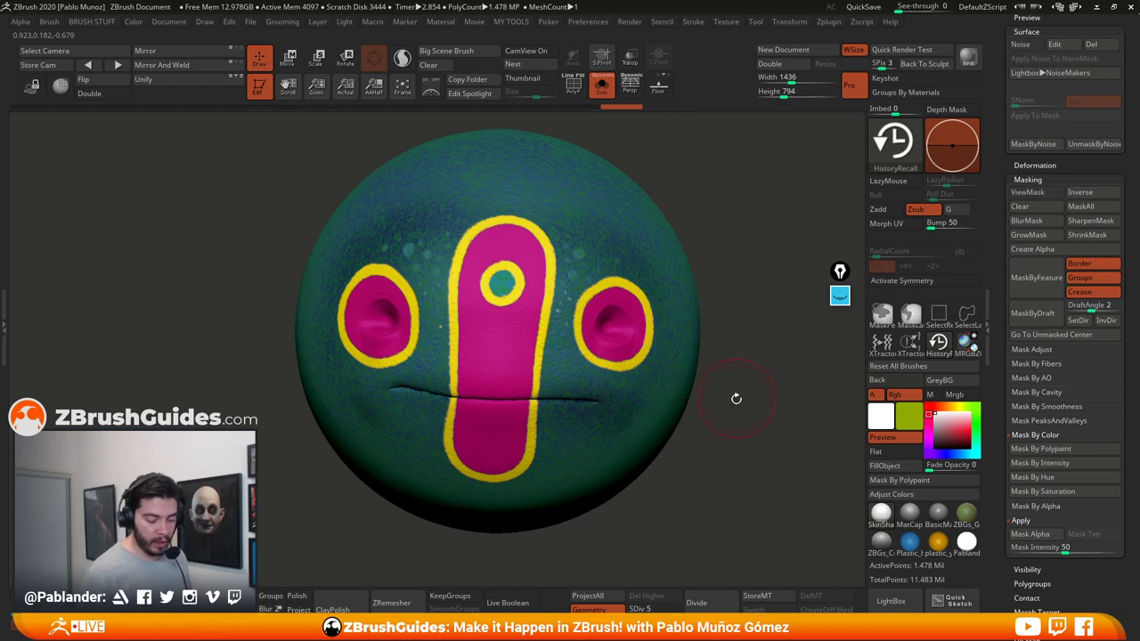
ctrl+right_drag(736, 399, 731, 392)
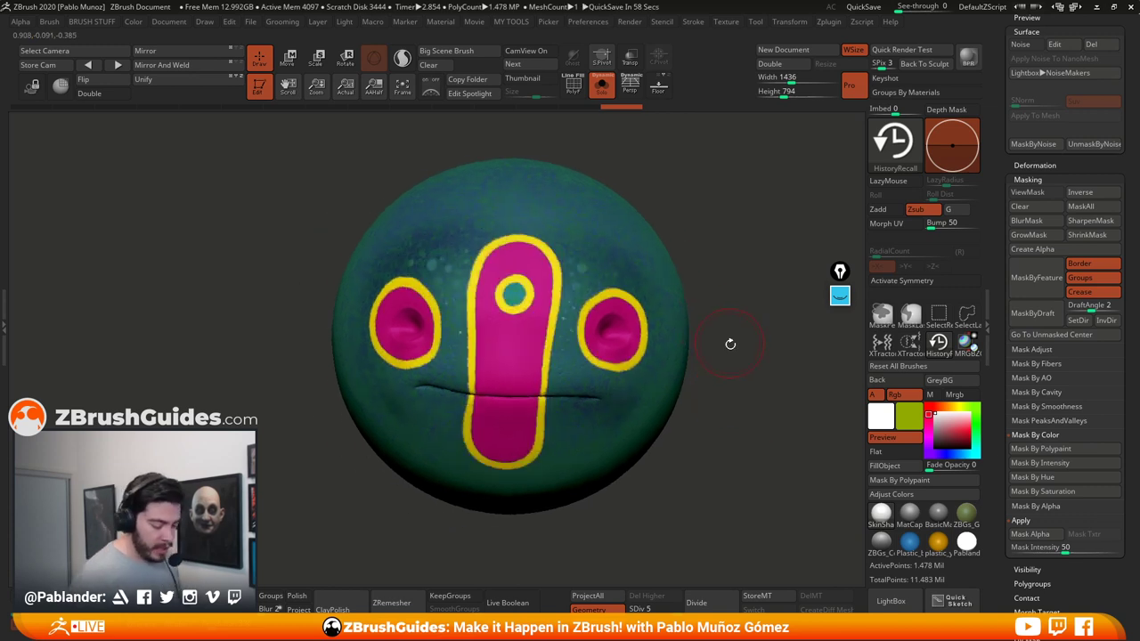
drag(730, 341, 733, 336)
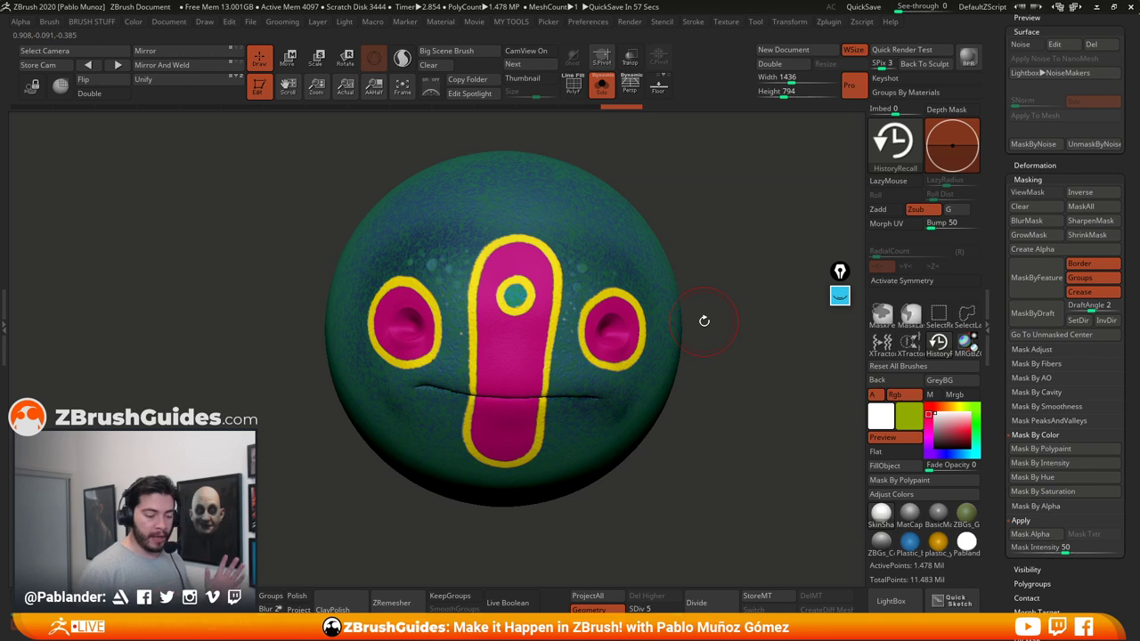
drag(713, 356, 719, 359)
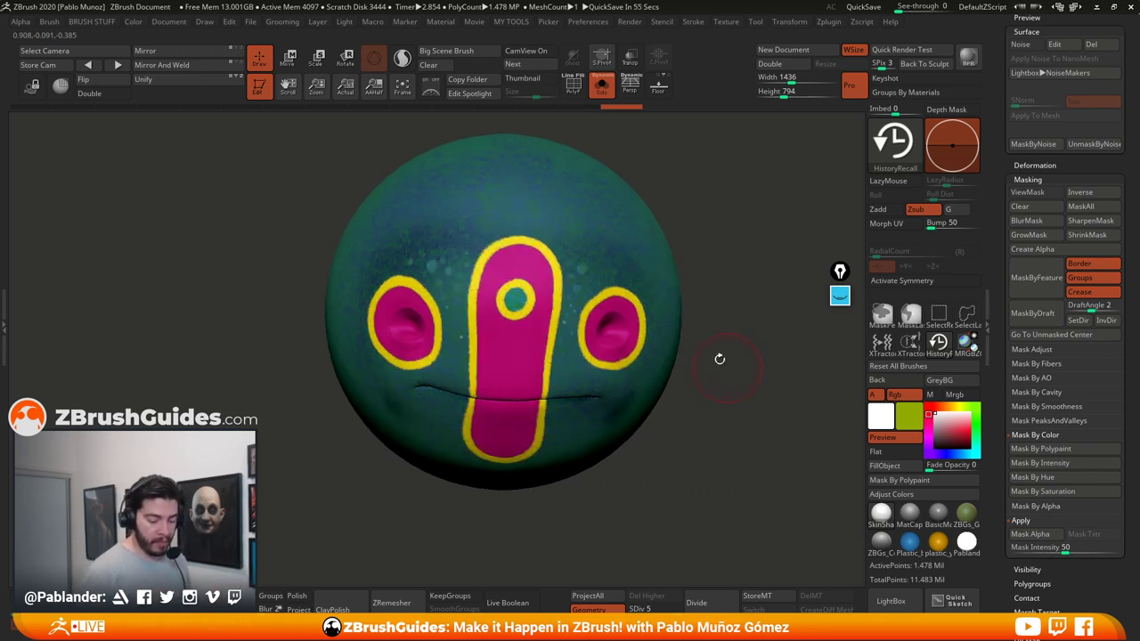
Step: Duplicate the head subtool
drag(1000, 179, 1000, 307)
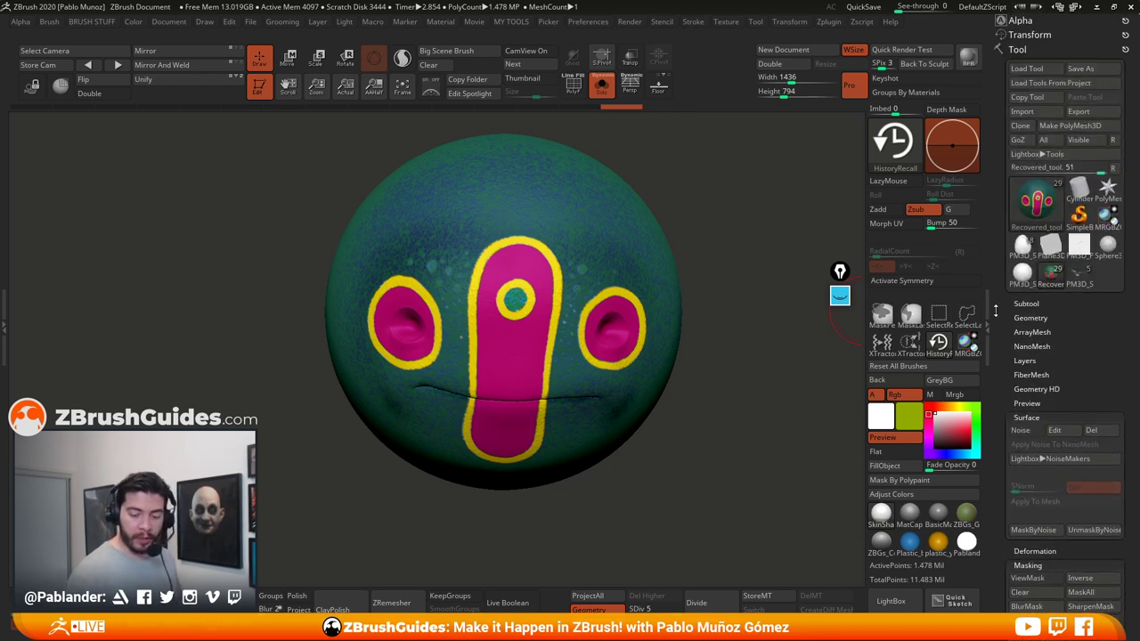
drag(700, 360, 721, 366)
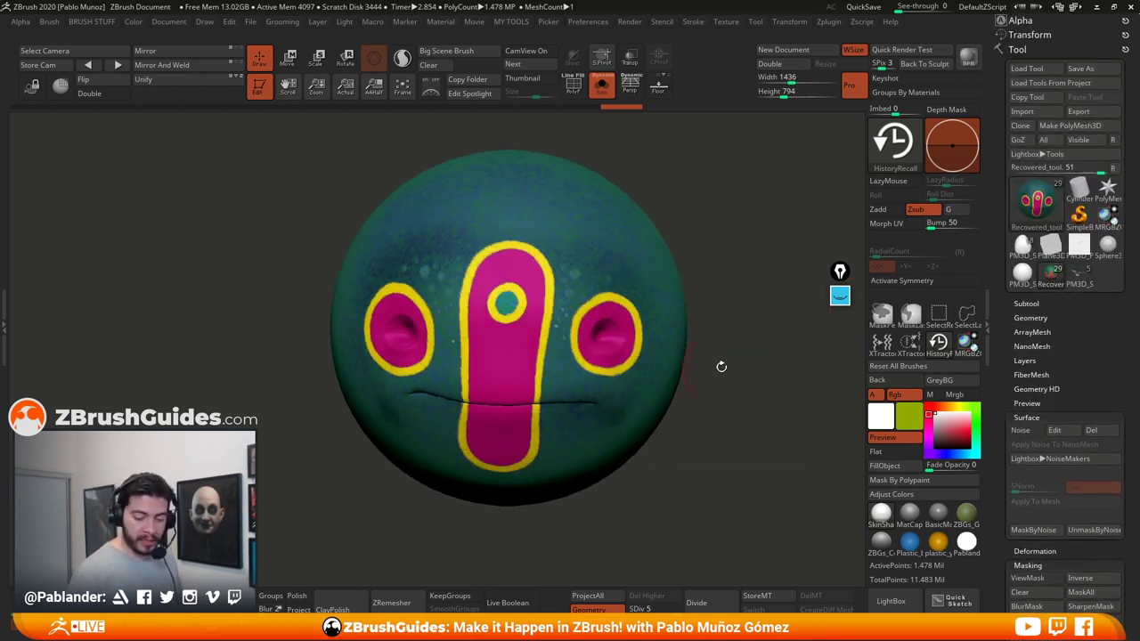
click(1074, 304)
drag(1006, 419, 1008, 296)
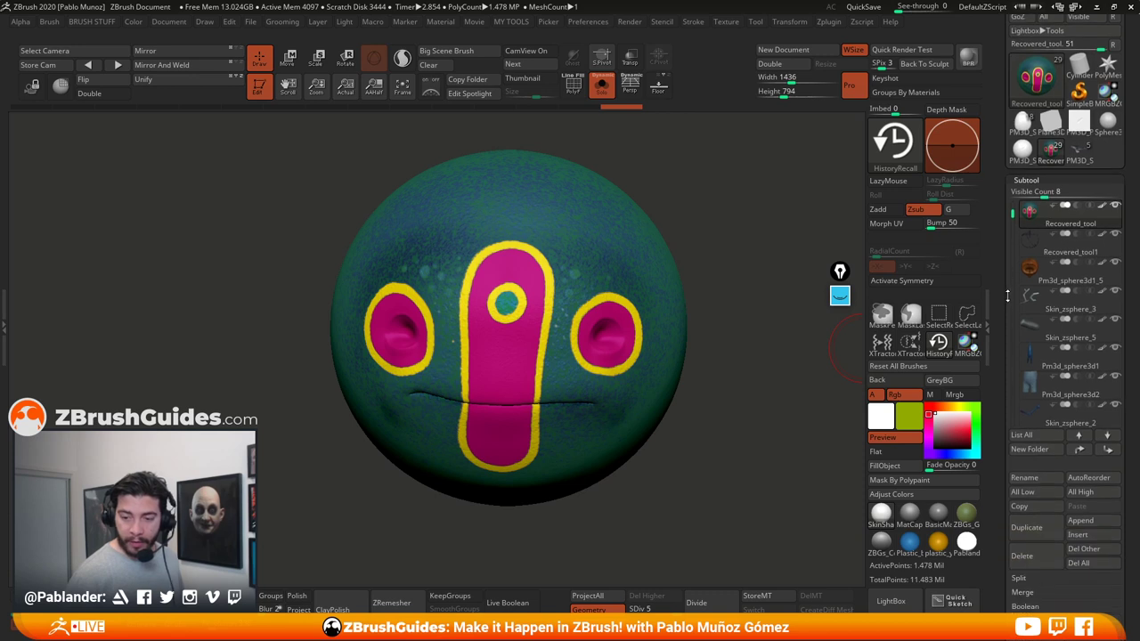
click(1042, 532)
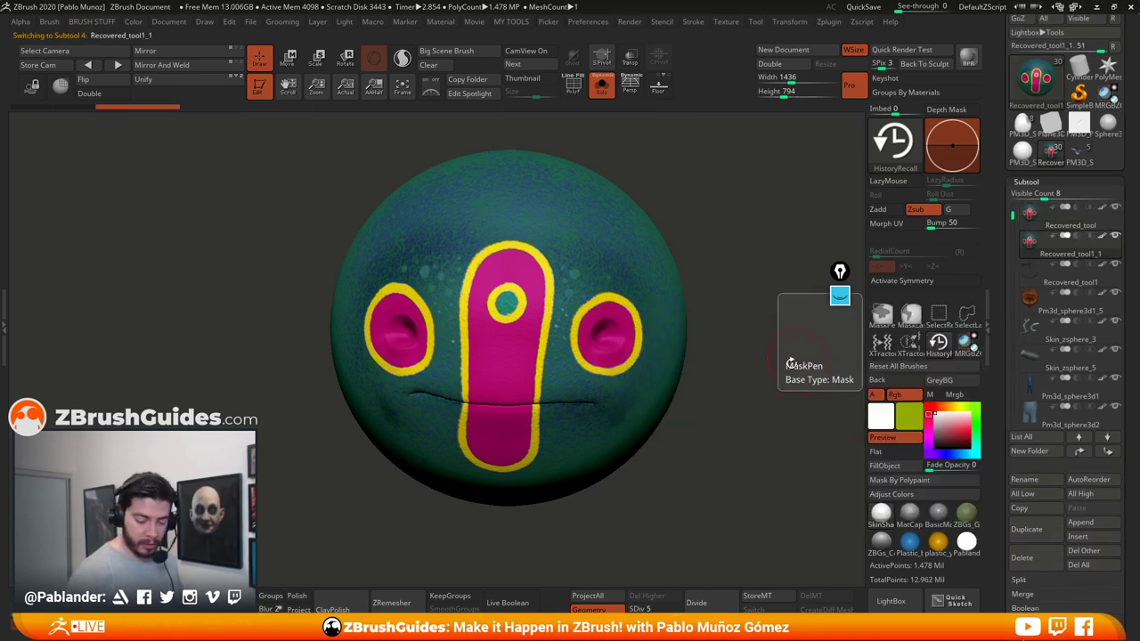
Step: Recolour the duplicated head with Adjust Colors by setting HSV Hue to 0.30042
alt+drag(775, 387, 738, 374)
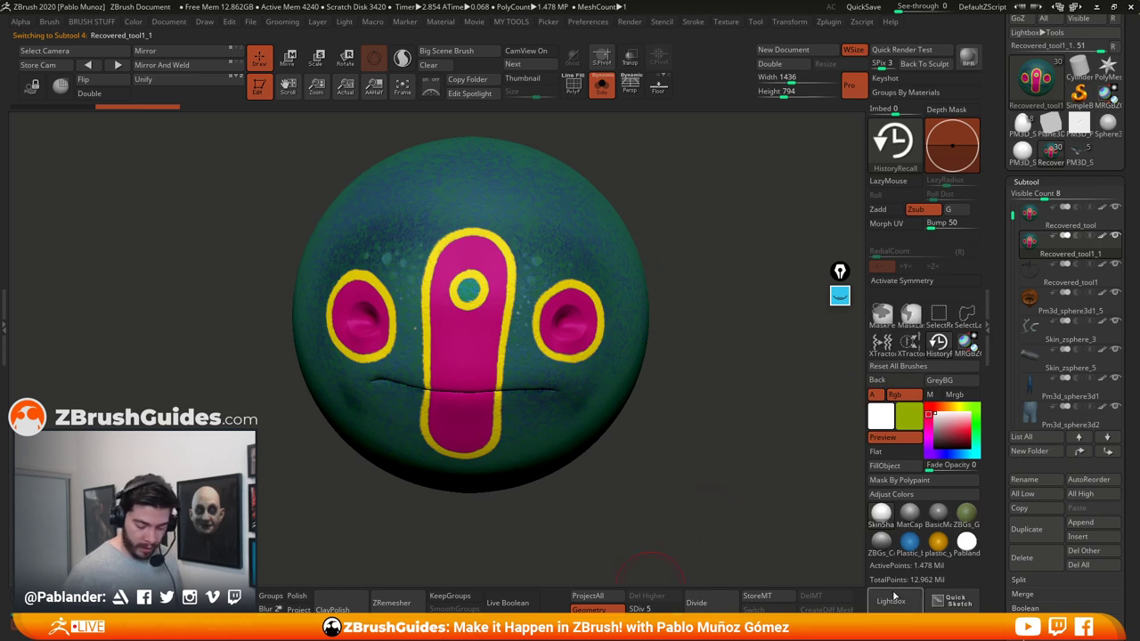
click(909, 497)
drag(717, 527, 737, 528)
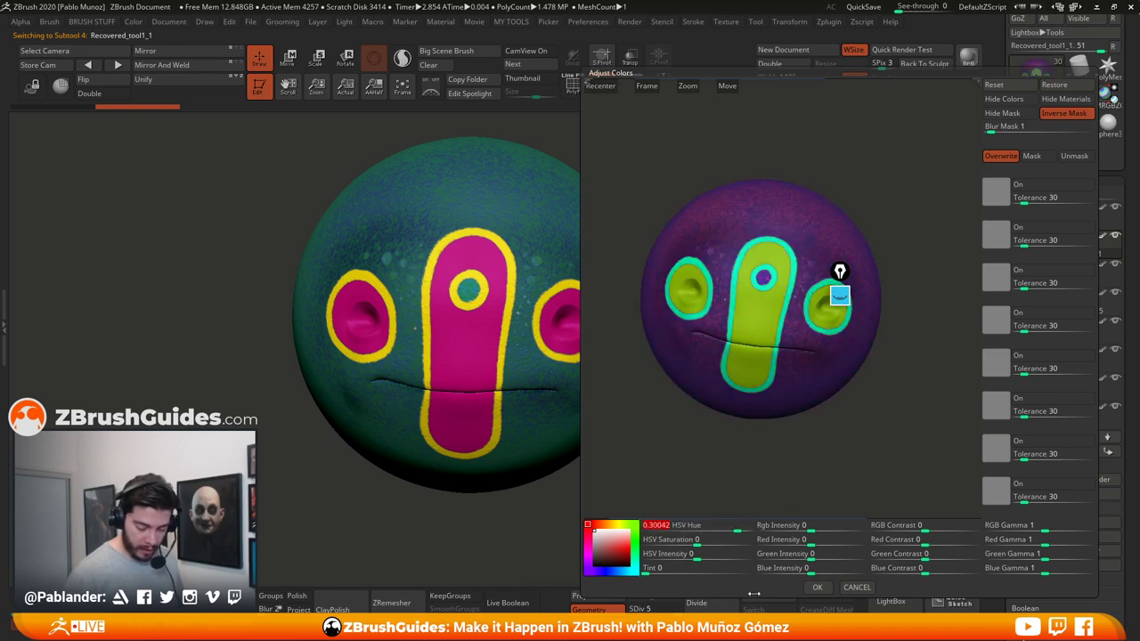
click(817, 588)
alt+drag(719, 415, 724, 431)
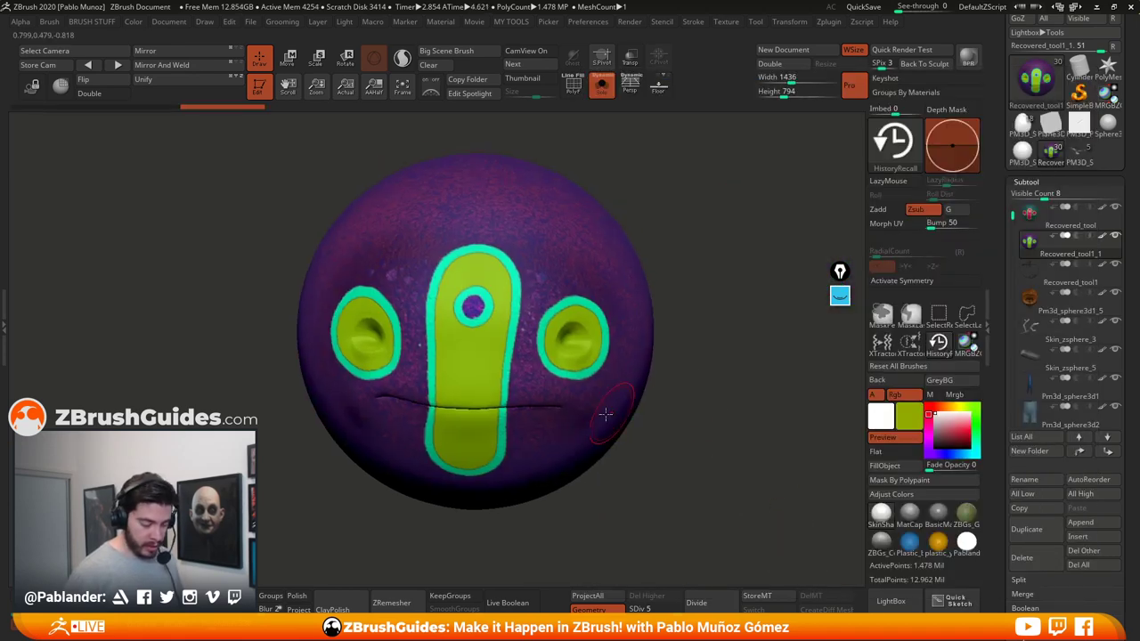
Step: Switch between the original head and its recoloured duplicate to compare their colours
click(1053, 223)
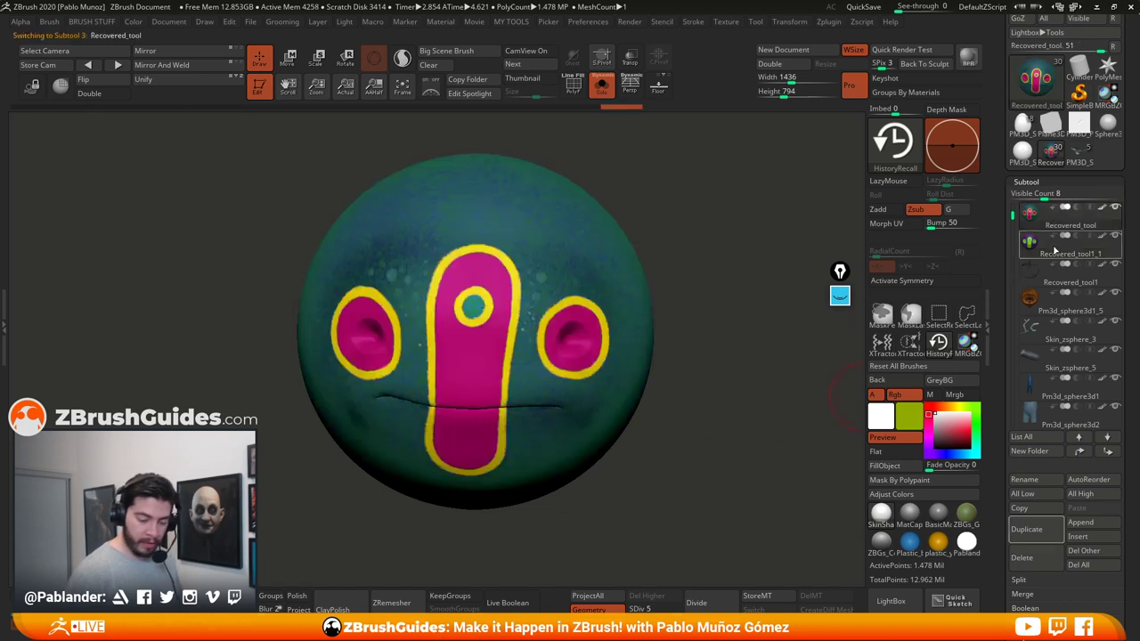
click(1055, 249)
click(1061, 223)
click(1054, 253)
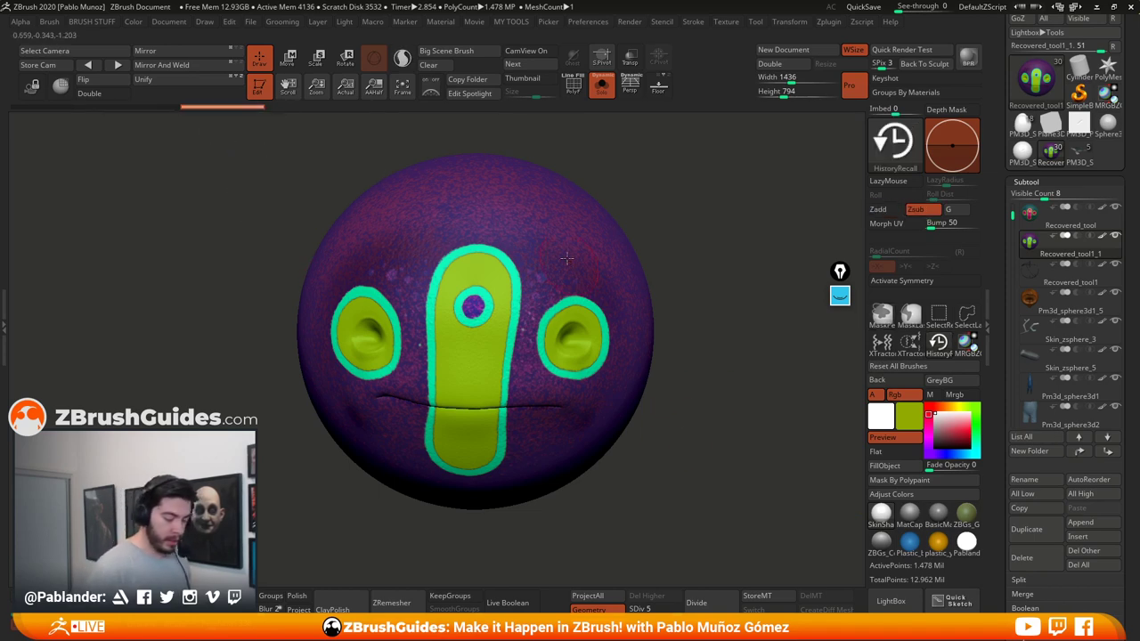
click(1076, 223)
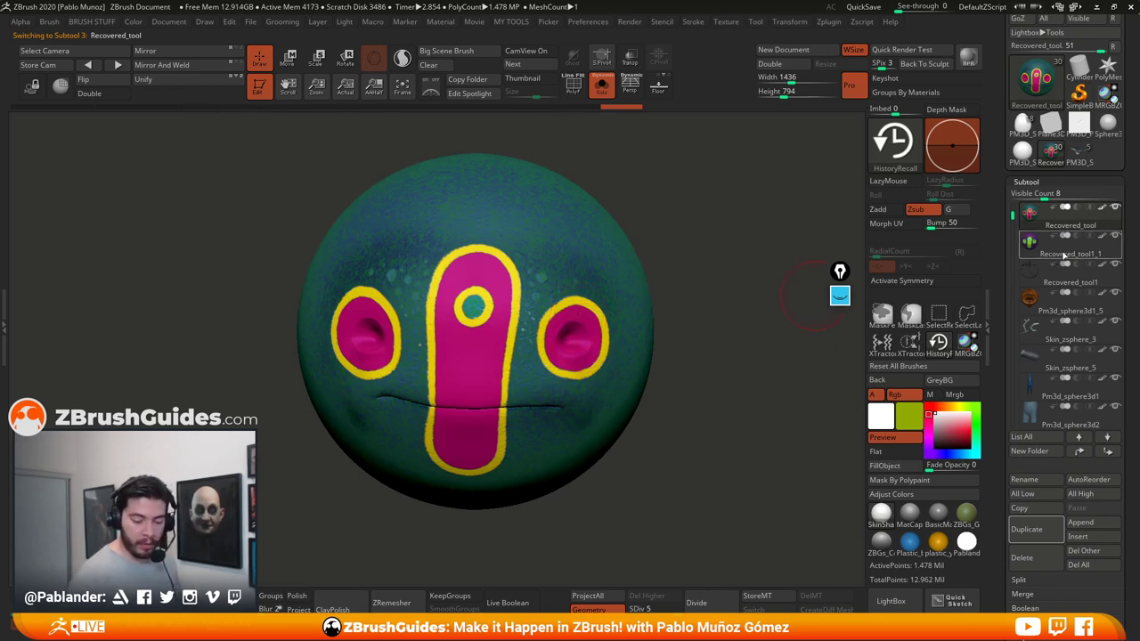
Step: On the original head, reduce the HistoryRecall brush's draw size and replace its Spray stroke and alpha
key(space)
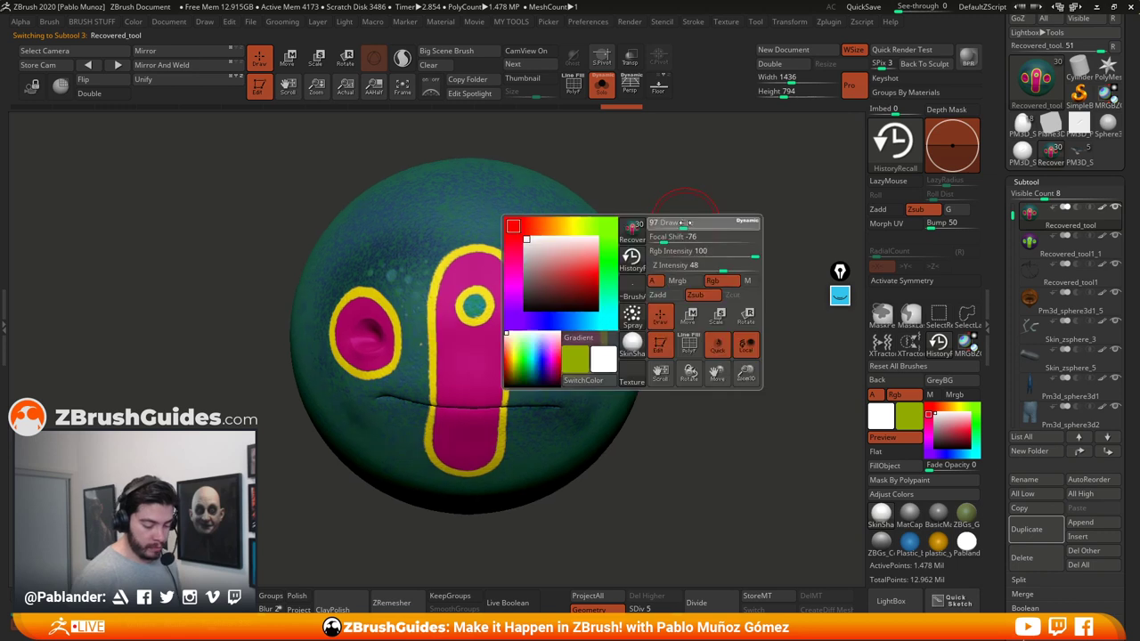
alt+drag(704, 234, 709, 244)
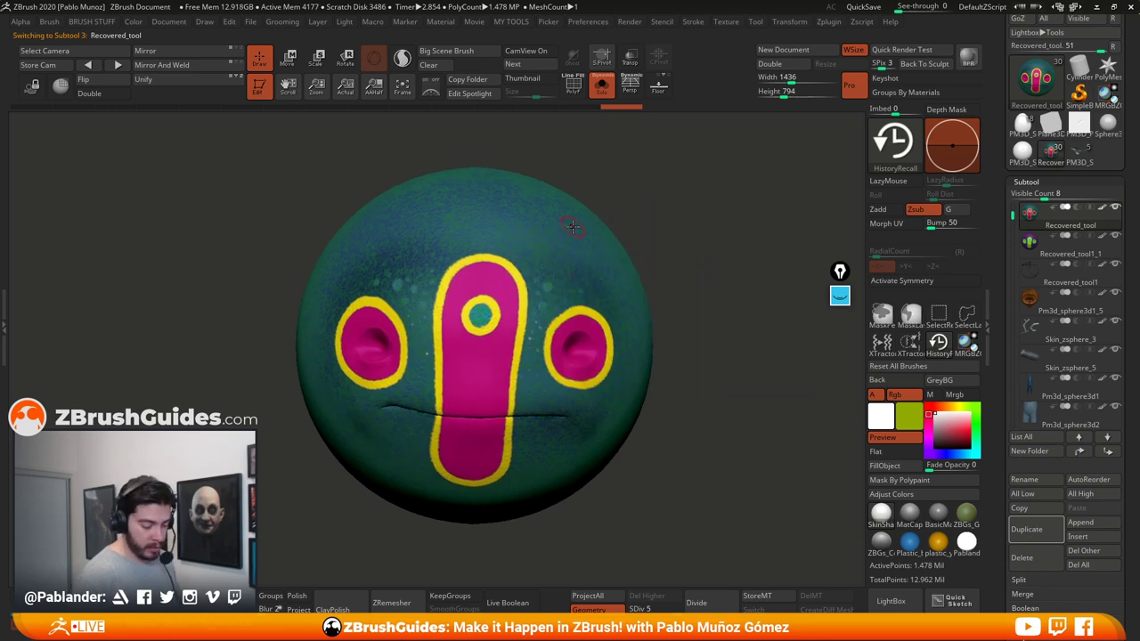
drag(524, 287, 499, 310)
alt+drag(681, 254, 685, 257)
key(space)
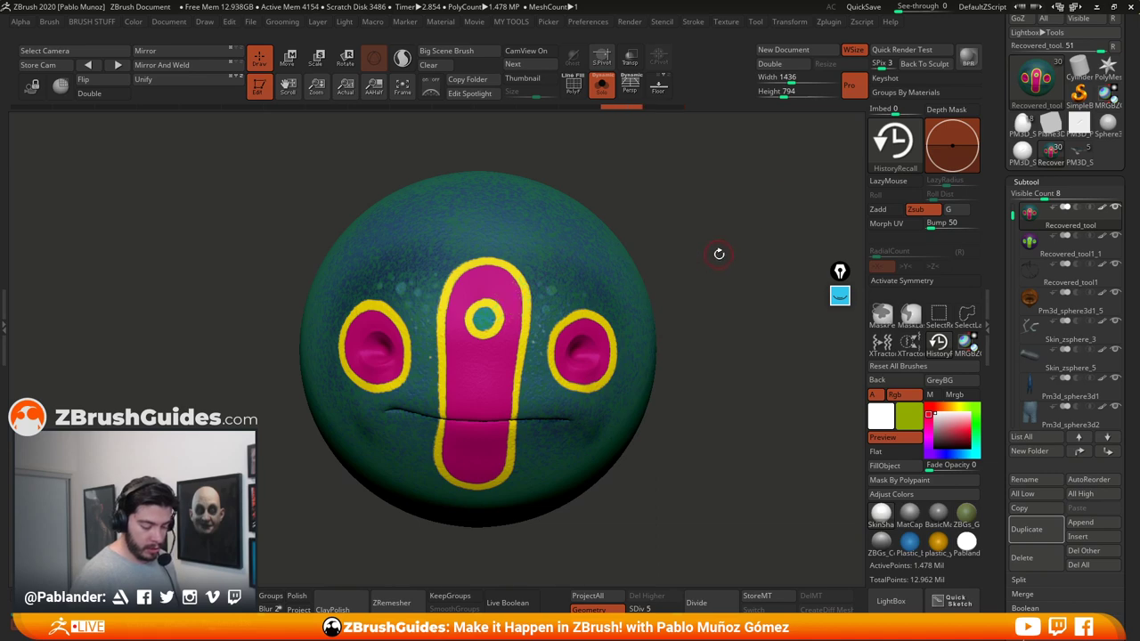
key(b)
click(746, 271)
click(340, 281)
key(space)
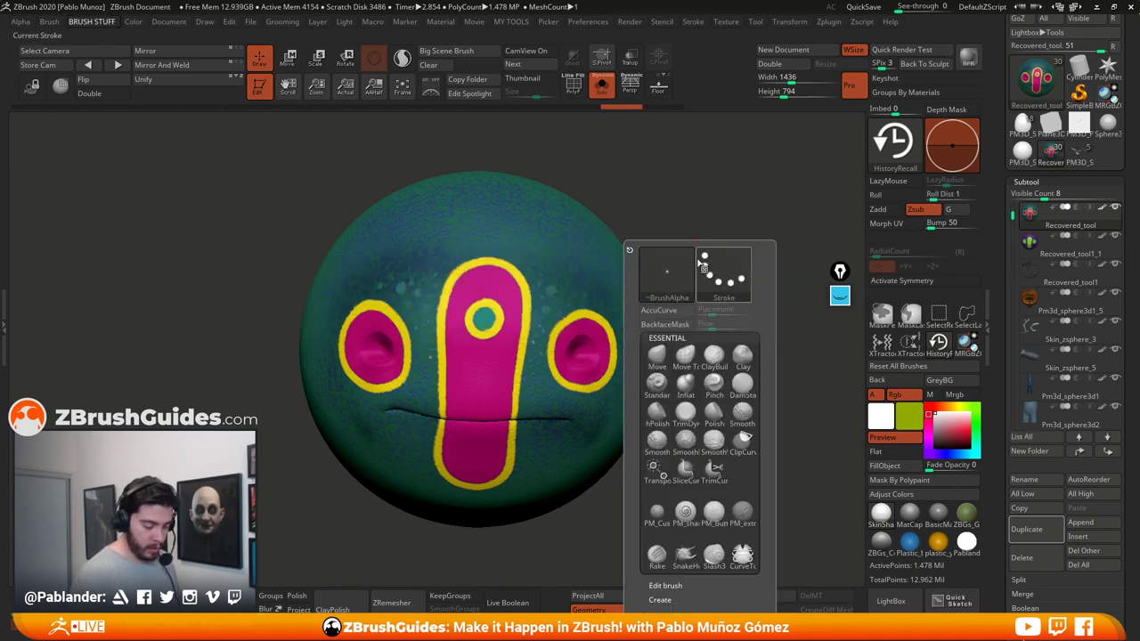
click(654, 270)
click(101, 303)
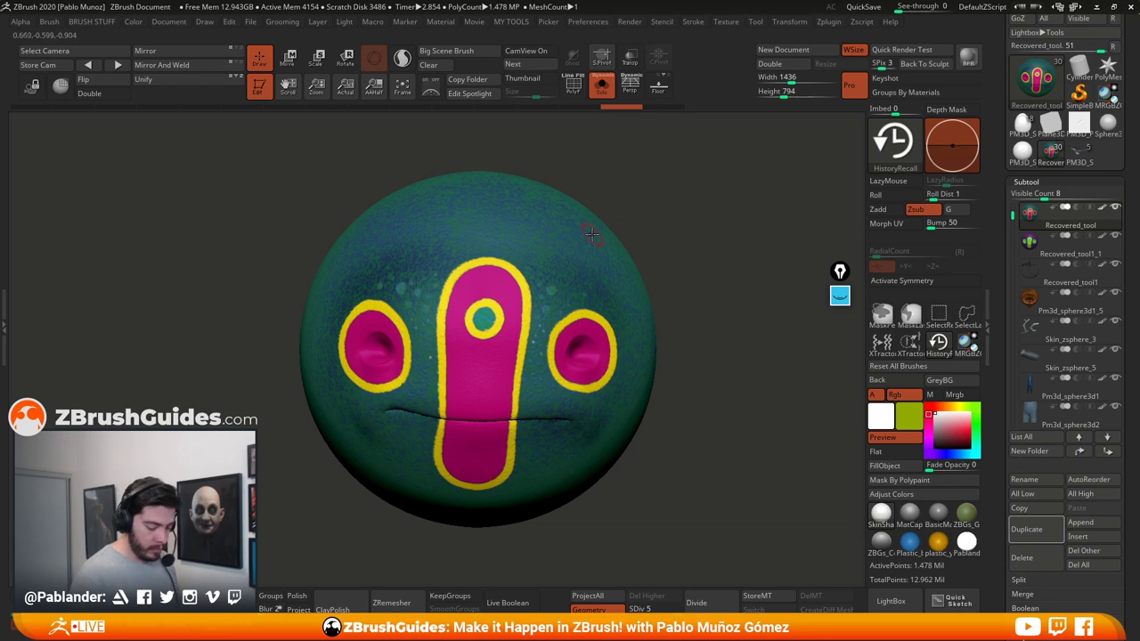
Step: Paint HistoryRecall lines of the duplicate's purple and lime colours all over the original head and compare the two subtools
mouse_move(593, 236)
mouse_down()
mouse_move(575, 260)
mouse_move(505, 272)
mouse_move(437, 343)
mouse_move(557, 329)
mouse_move(454, 387)
mouse_move(521, 425)
mouse_move(392, 477)
mouse_move(375, 236)
mouse_move(414, 276)
mouse_move(505, 270)
mouse_move(646, 312)
mouse_move(570, 441)
mouse_move(528, 225)
mouse_move(354, 297)
mouse_move(418, 516)
mouse_move(606, 392)
mouse_move(494, 192)
mouse_move(405, 346)
mouse_move(558, 466)
mouse_up()
mouse_move(719, 437)
alt+mouse_down()
mouse_move(712, 407)
mouse_move(686, 394)
alt+mouse_up()
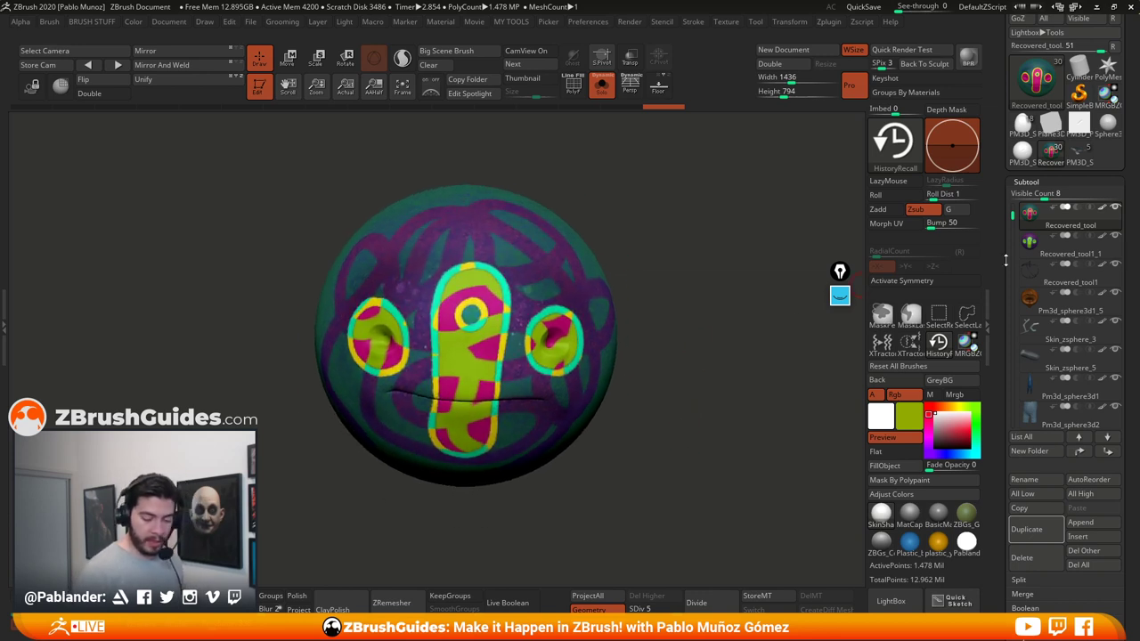
click(1056, 255)
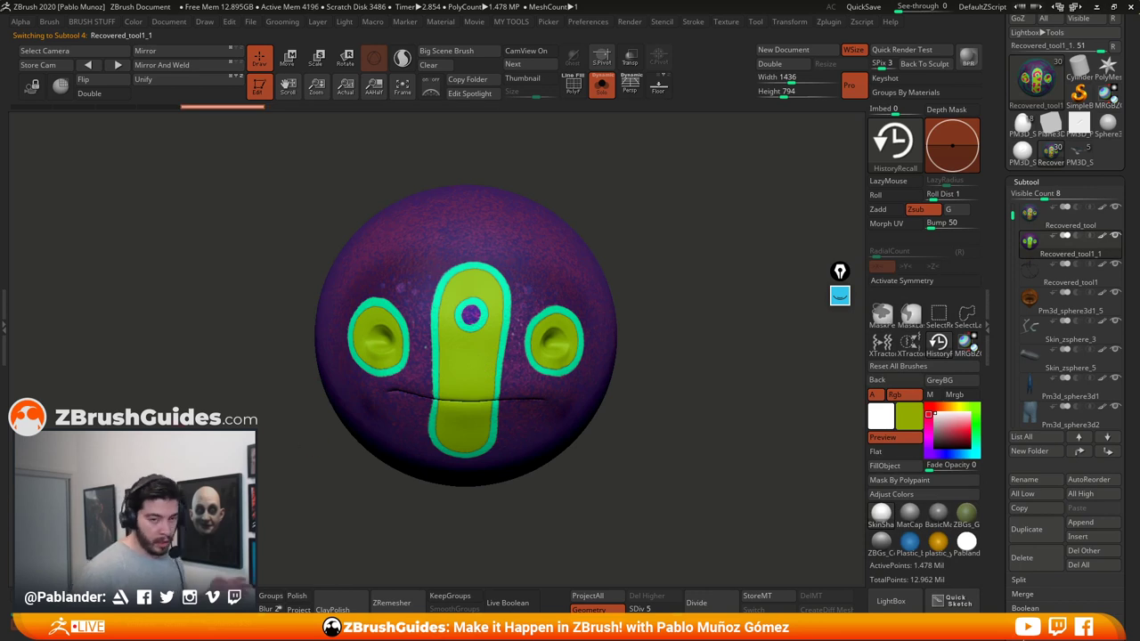
click(1063, 228)
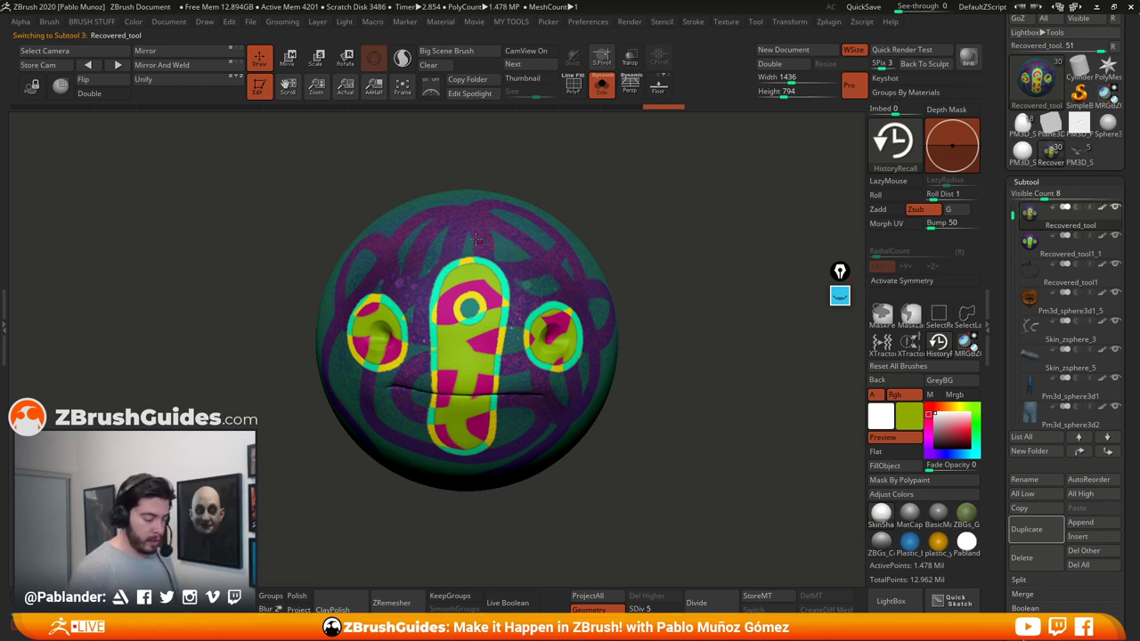
Step: Mark the original head's current undo state as the recall source and paint its colours onto the purple duplicate with HistoryRecall
key(ctrl)
ctrl+click(666, 106)
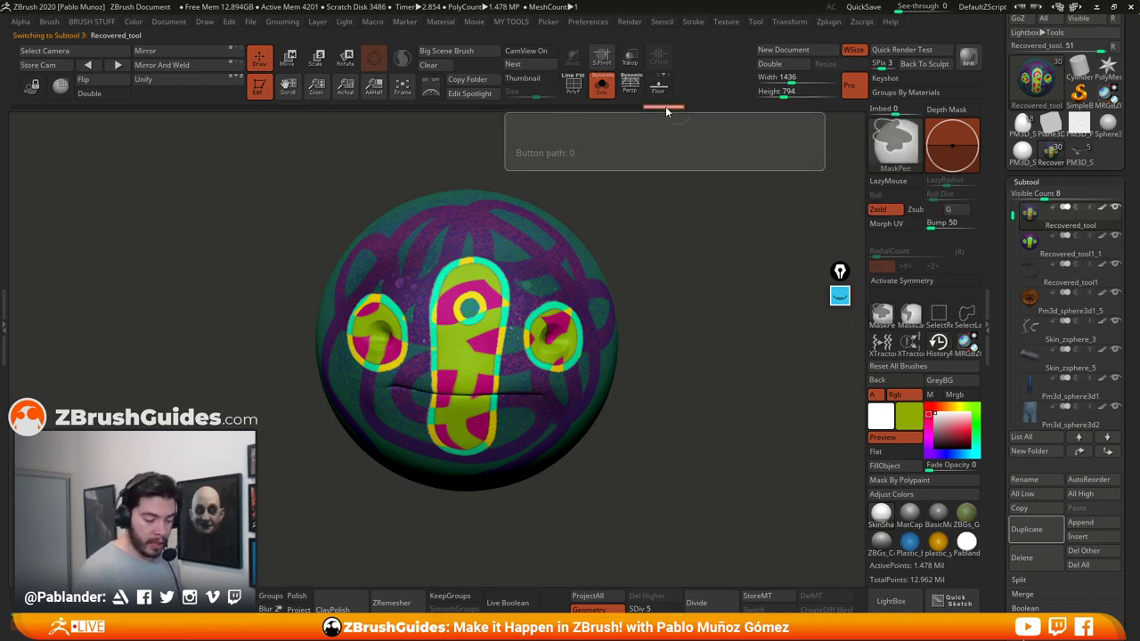
click(1074, 252)
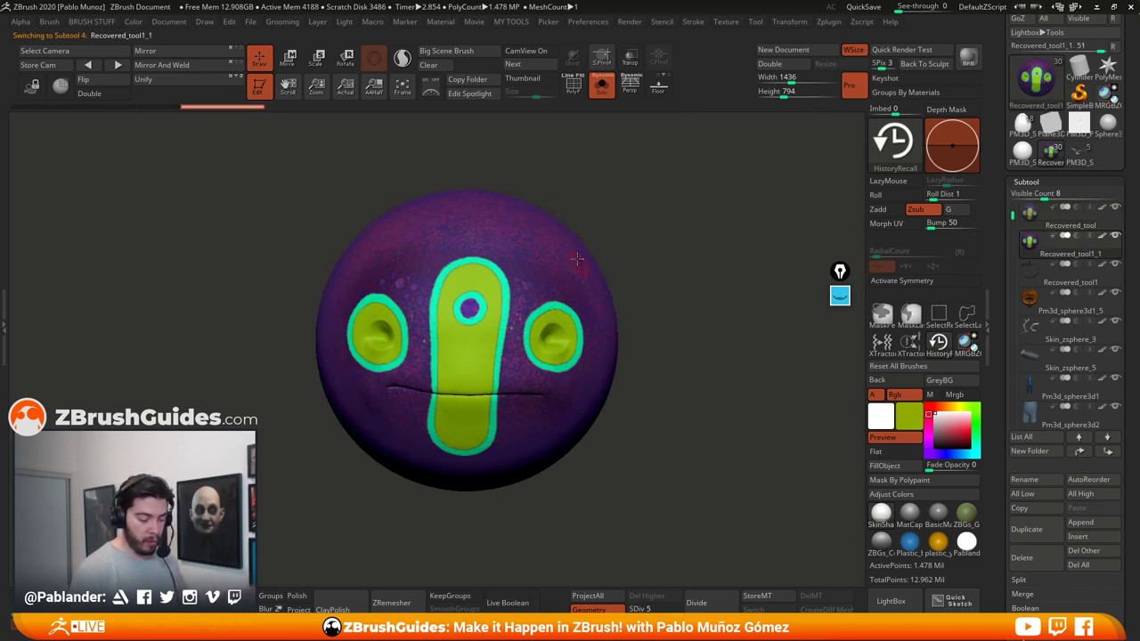
mouse_move(532, 362)
mouse_down()
mouse_move(445, 378)
mouse_move(415, 432)
mouse_move(384, 440)
mouse_move(336, 357)
mouse_move(592, 314)
mouse_move(554, 285)
mouse_up()
ctrl+right_drag(728, 482, 677, 416)
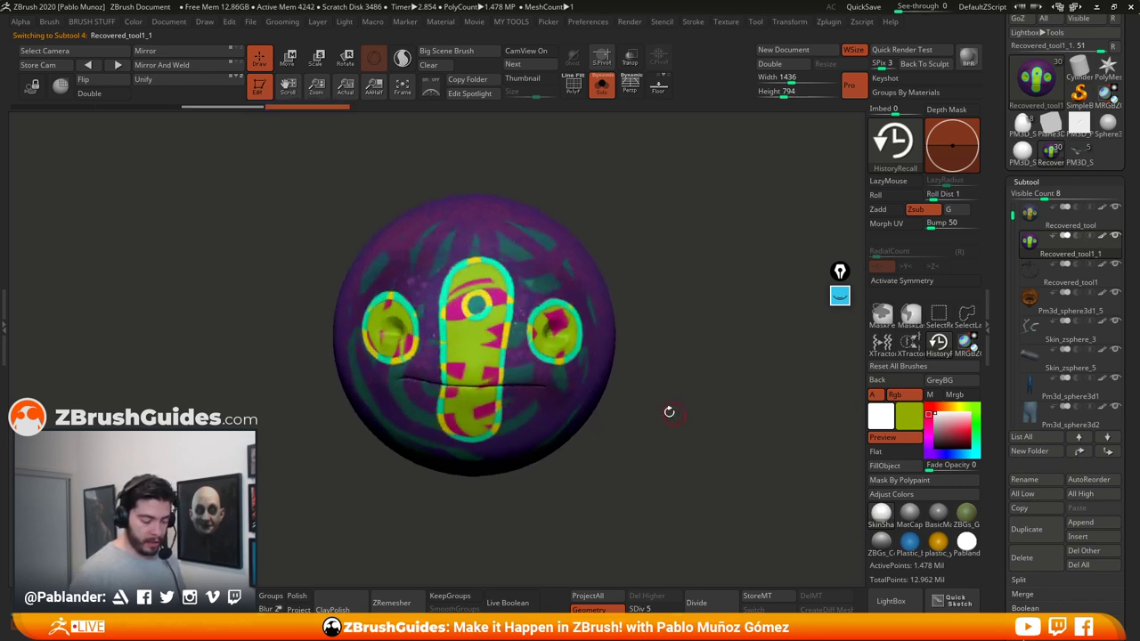
alt+drag(667, 410, 603, 448)
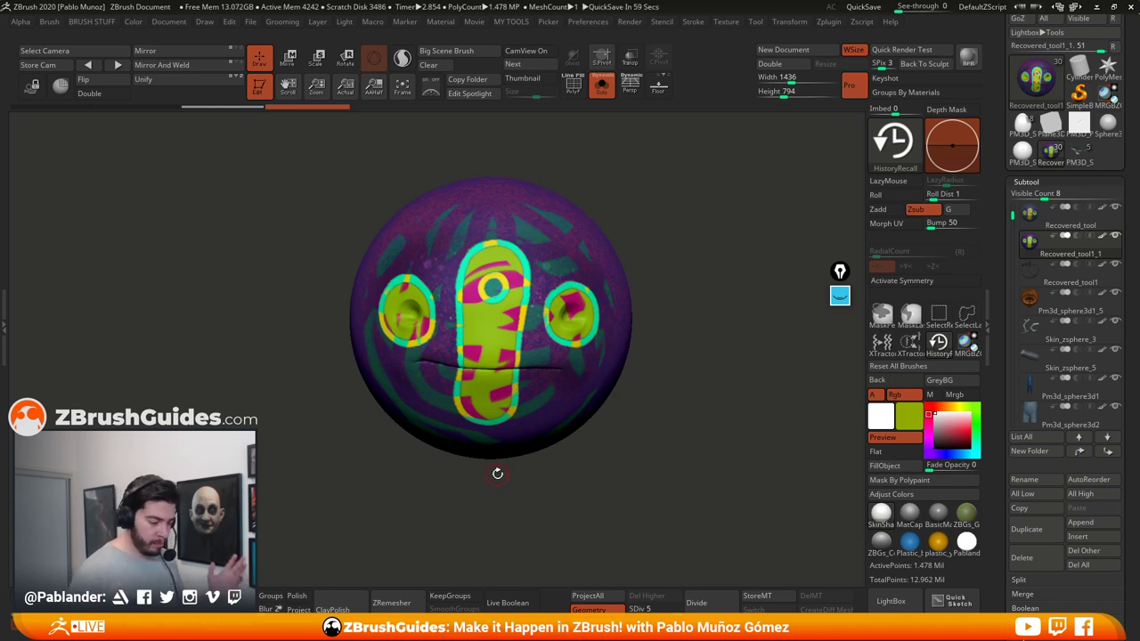
alt+drag(679, 339, 686, 353)
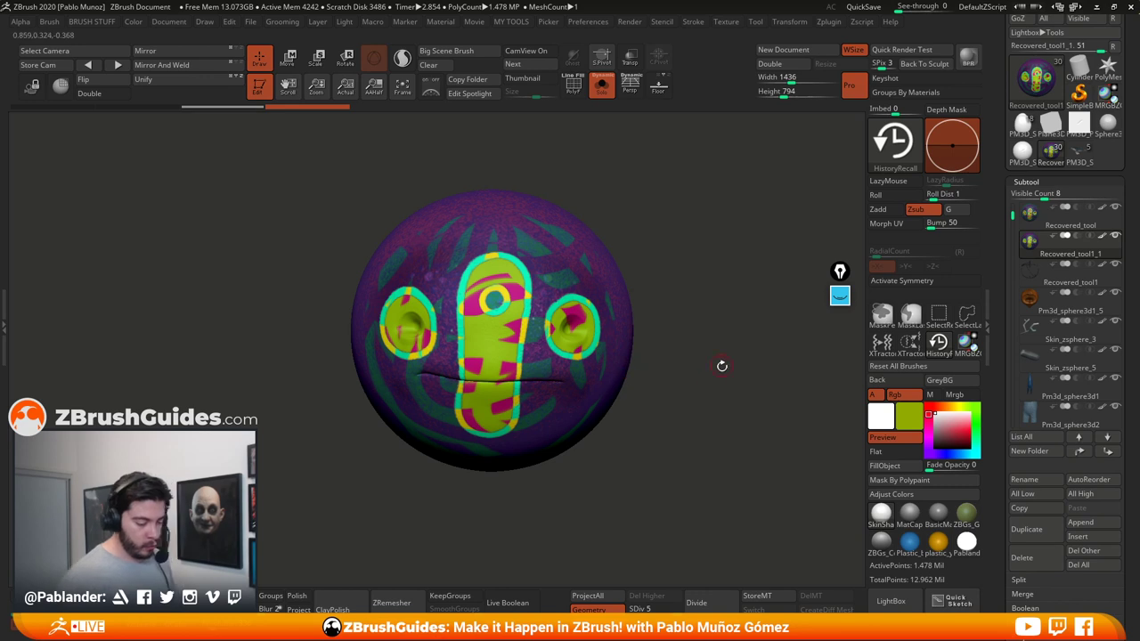
alt+drag(677, 424, 688, 429)
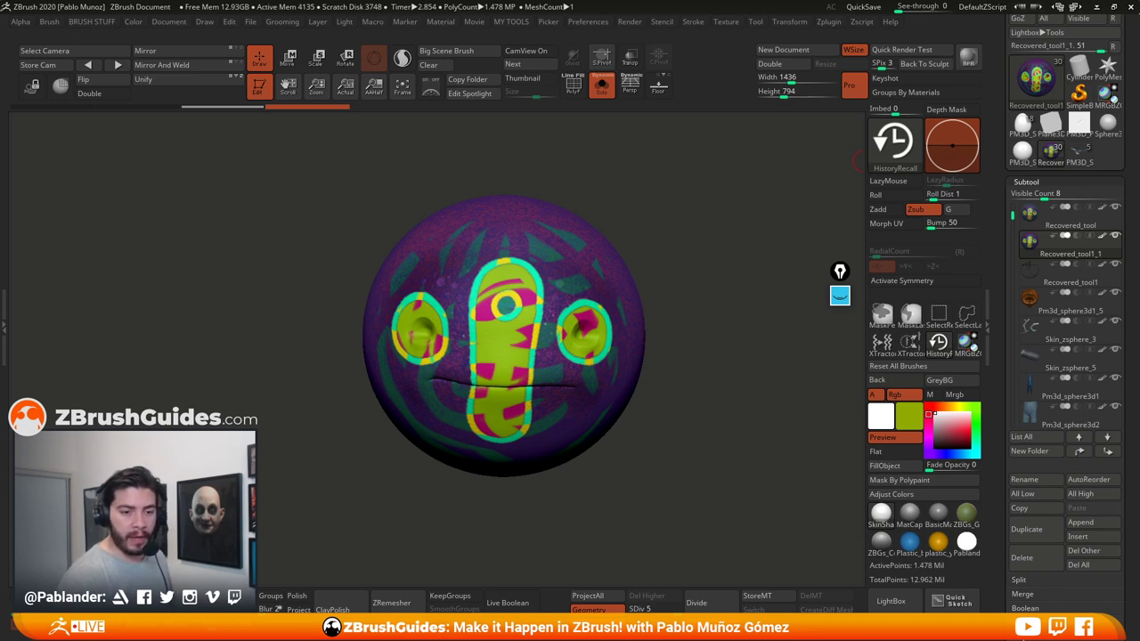
alt+drag(694, 204, 686, 224)
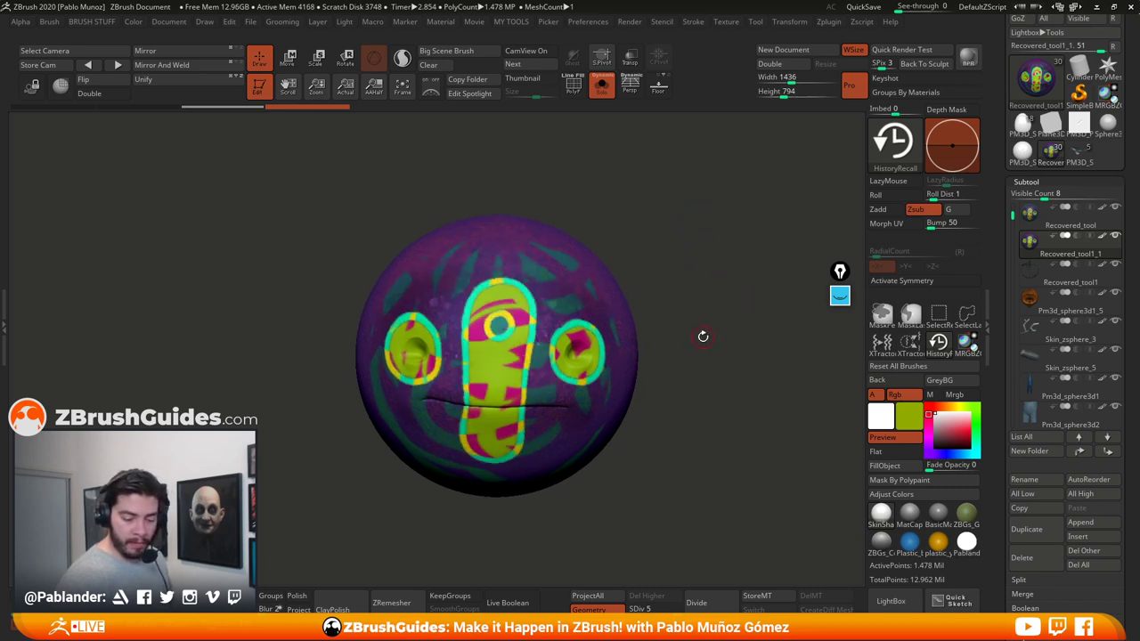
scroll(994, 283, up, 5)
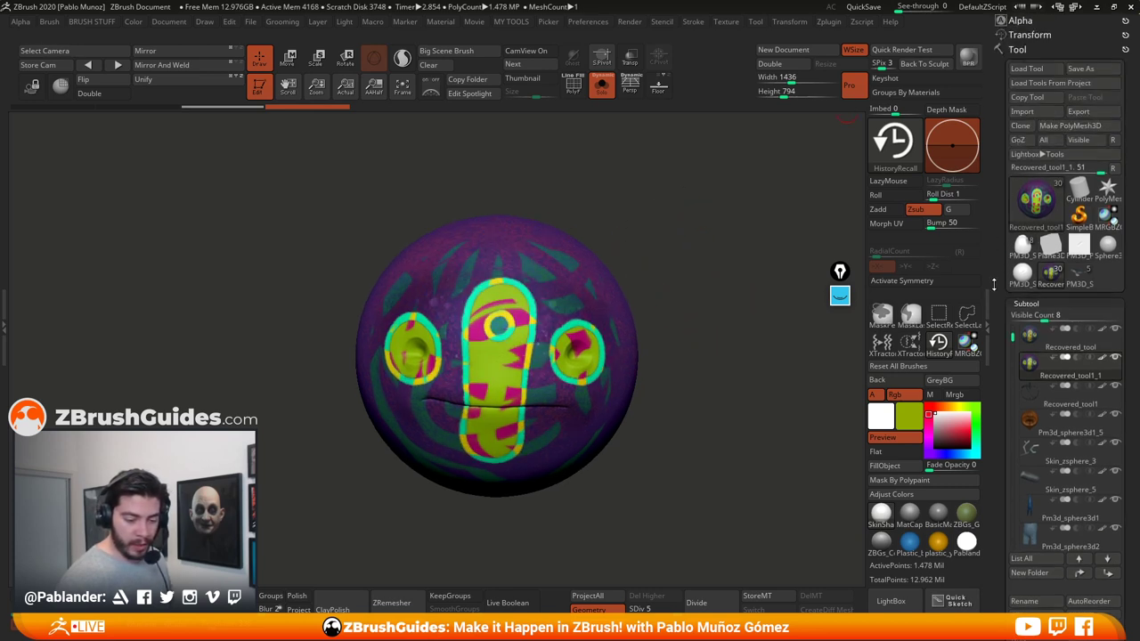
drag(837, 271, 847, 141)
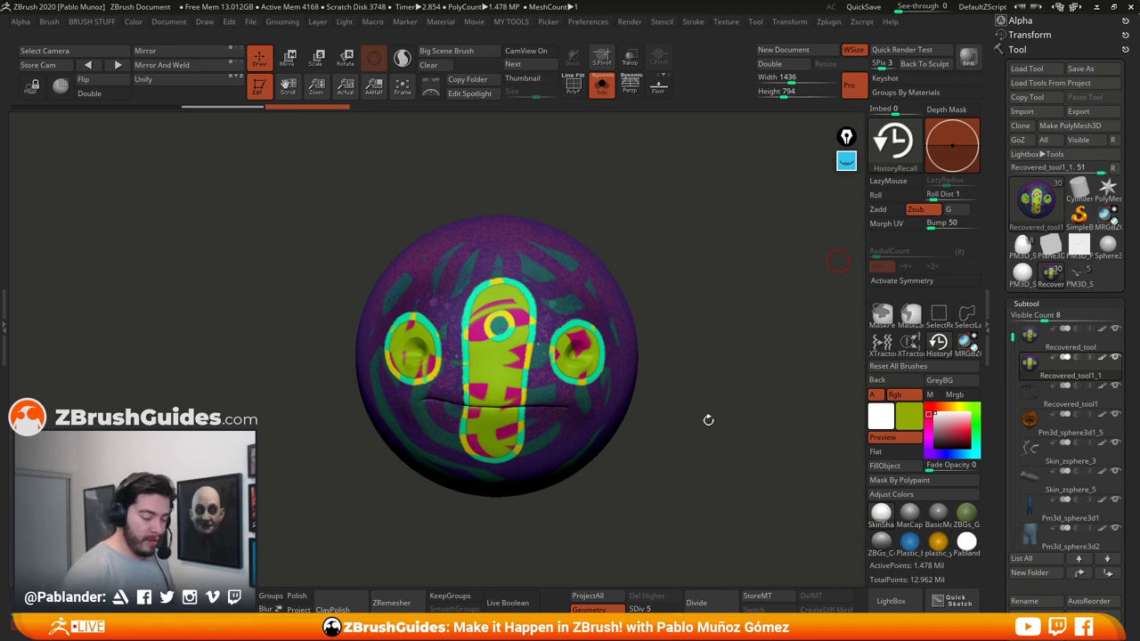